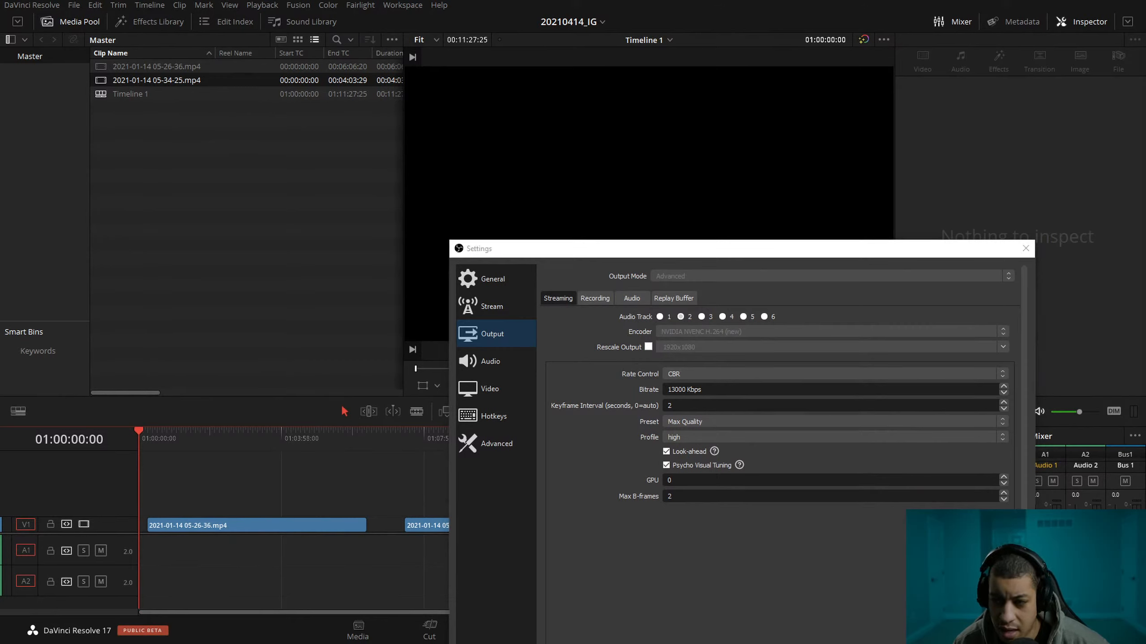
# Close the output settings window and scrub through the first clip to review its footage.
pyautogui.click(1024, 249)
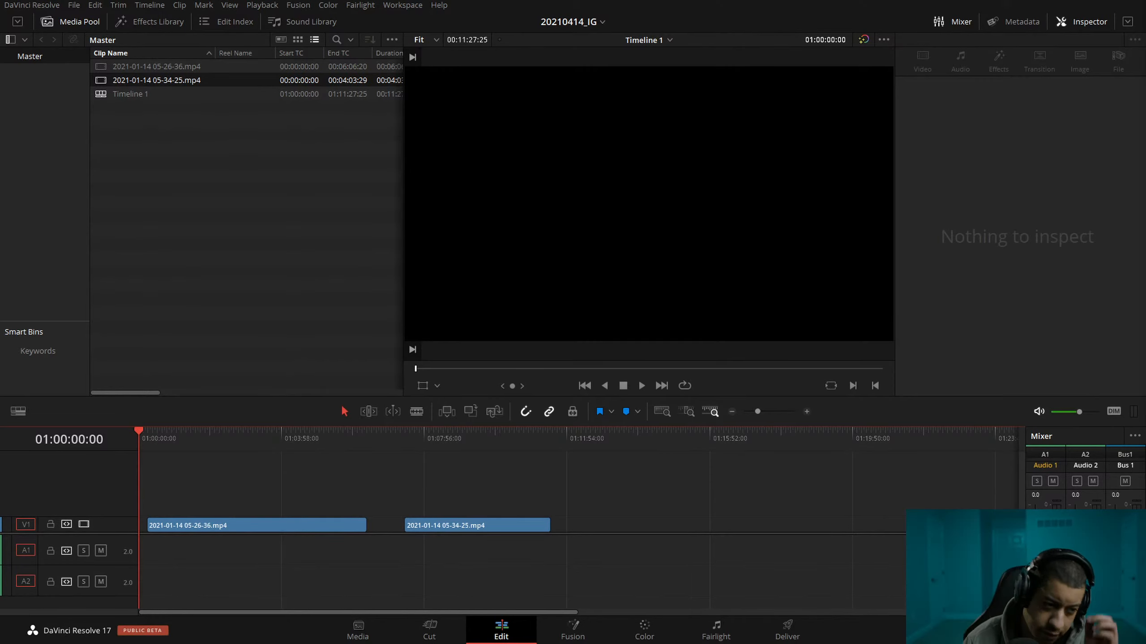
pyautogui.moveTo(176, 442); pyautogui.dragTo(226, 440)
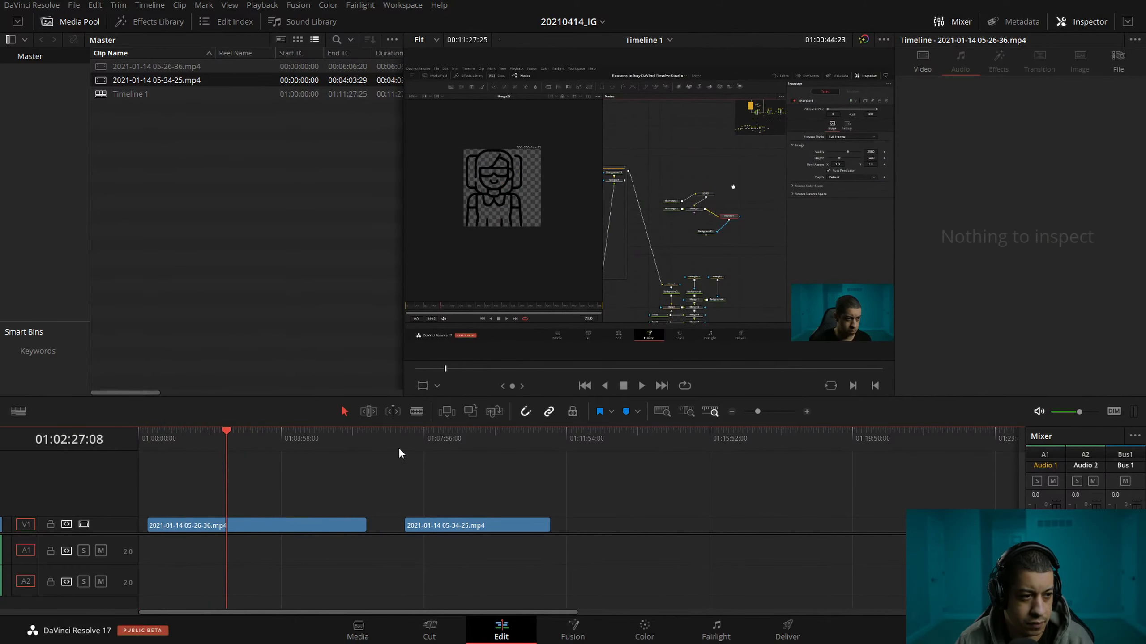
pyautogui.moveTo(399, 442); pyautogui.dragTo(306, 438)
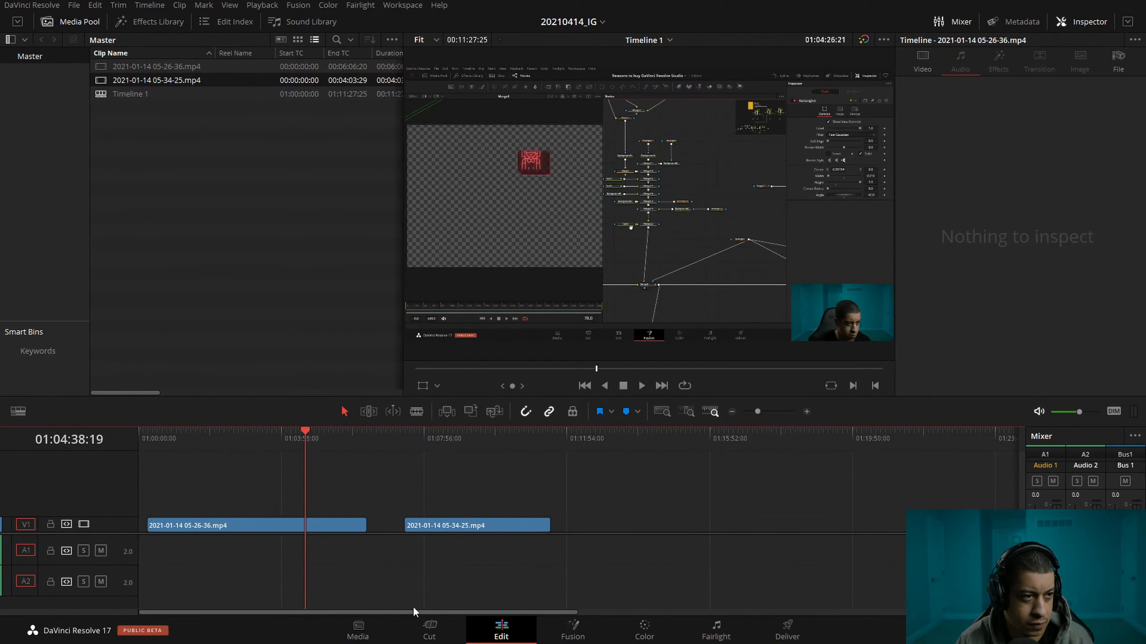
# Move the first clip to the timeline start and place the second clip directly against its end.
pyautogui.click(806, 412)
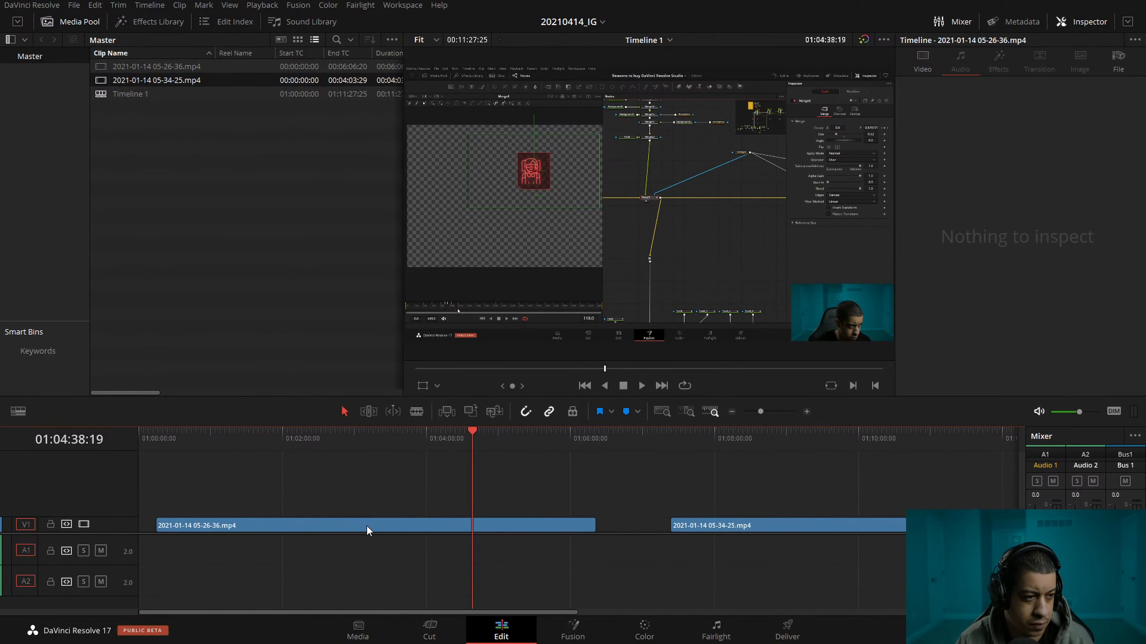
pyautogui.moveTo(366, 527); pyautogui.dragTo(349, 527)
pyautogui.moveTo(764, 522); pyautogui.dragTo(678, 523)
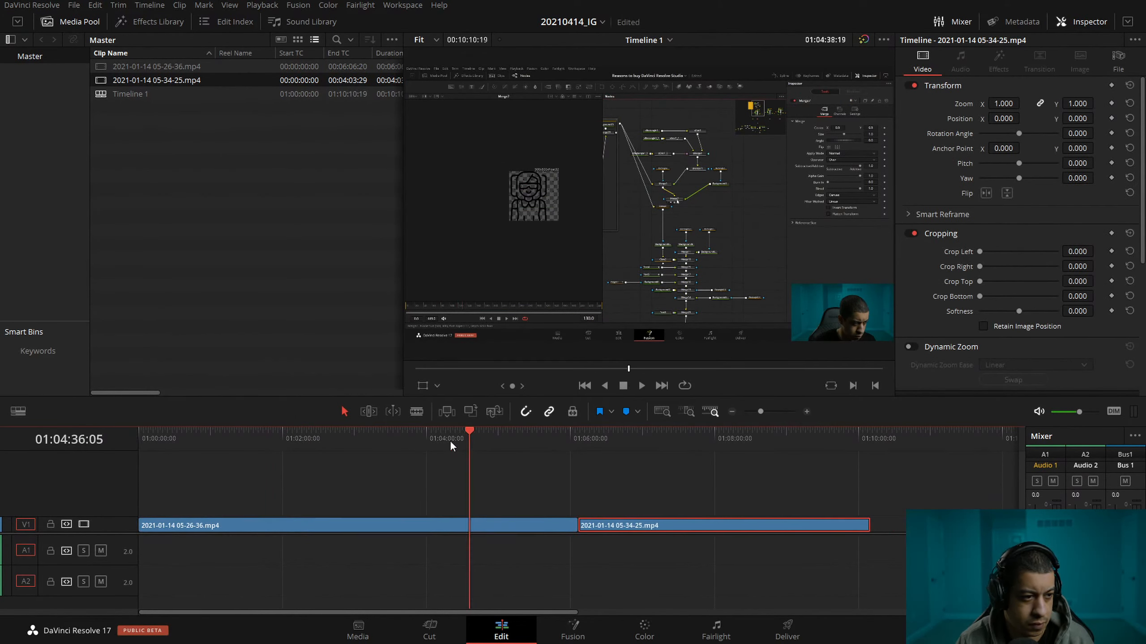
# Play the timeline from its start at 4x speed to preview the footage.
pyautogui.press('Home')
pyautogui.press('space')
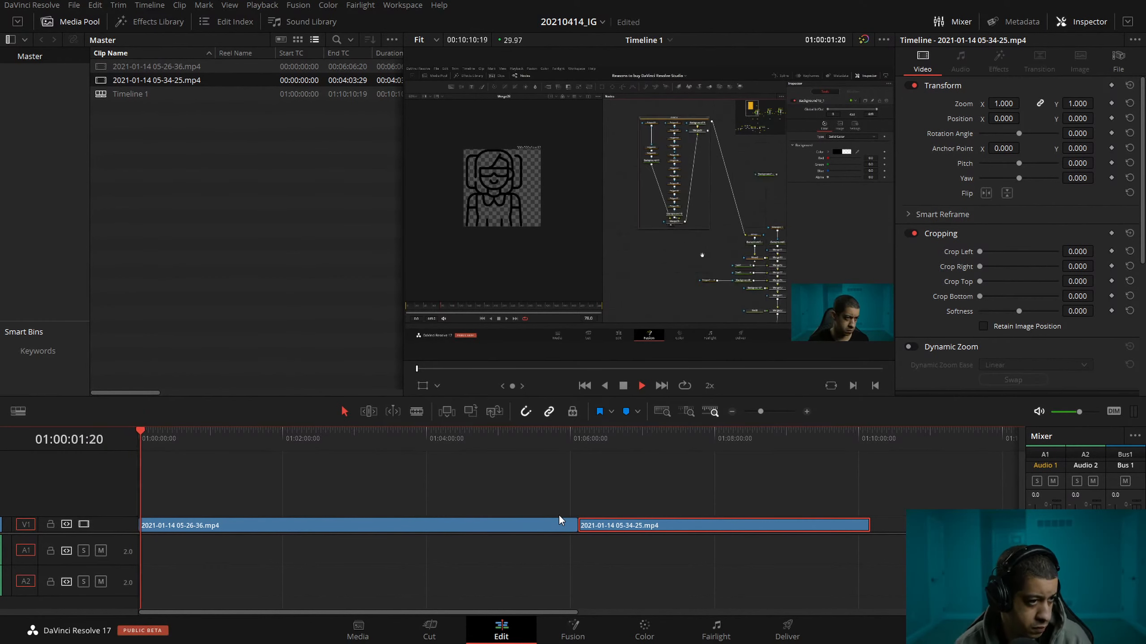
pyautogui.press('l')
pyautogui.press('l')
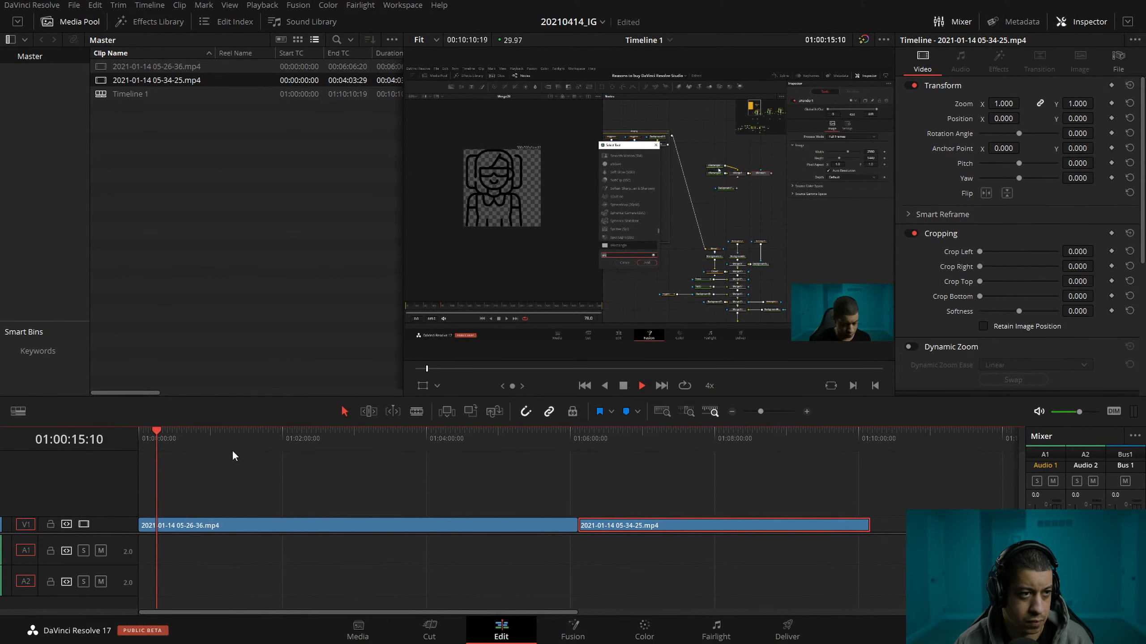
pyautogui.press('space')
pyautogui.rightClick(359, 530)
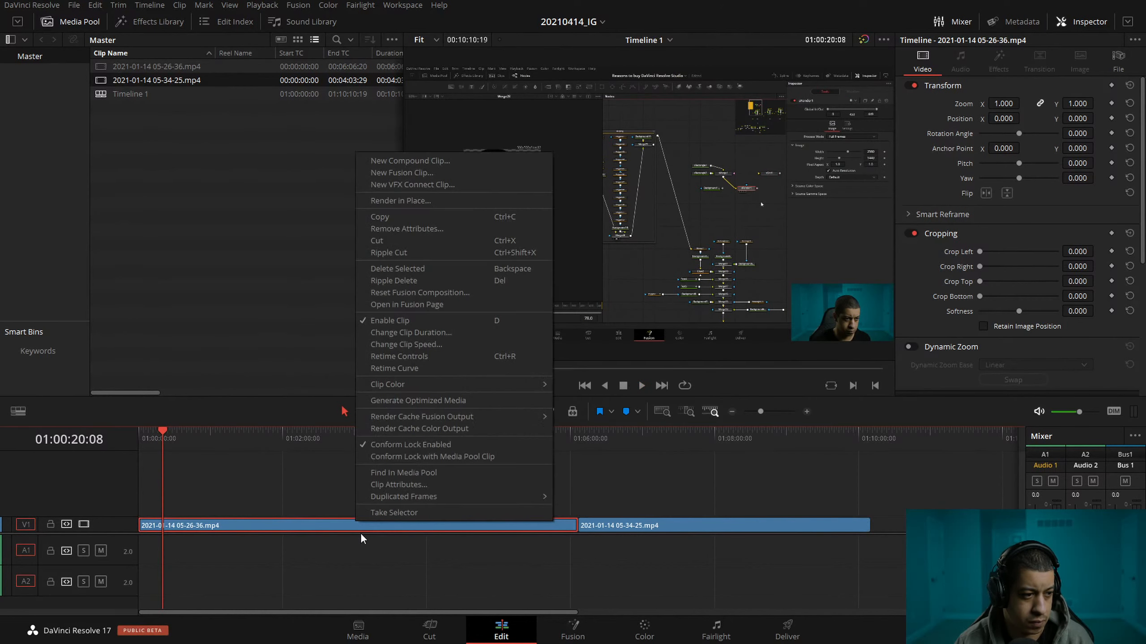
pyautogui.click(476, 344)
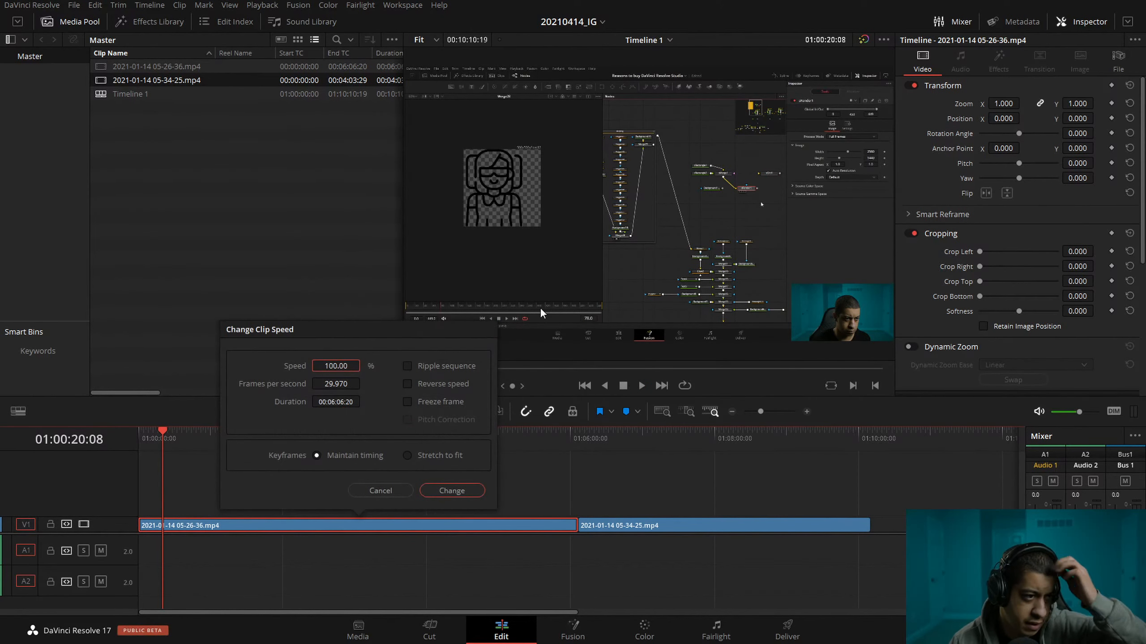
pyautogui.click(364, 365)
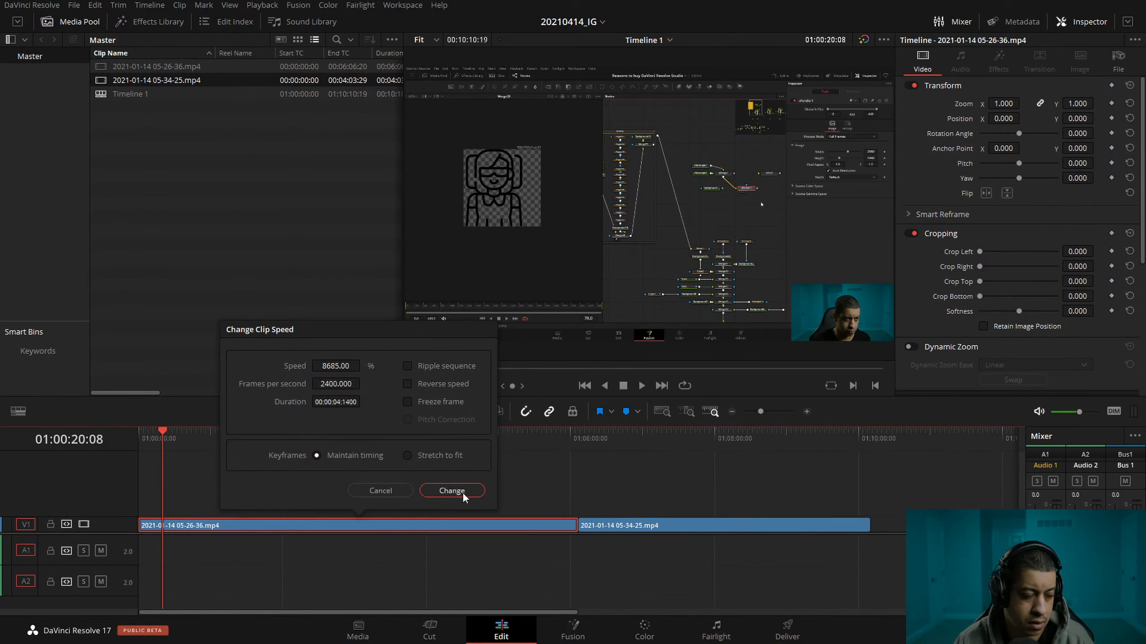
pyautogui.moveTo(335, 366); pyautogui.dragTo(318, 366)
pyautogui.click(332, 367)
pyautogui.write('50')
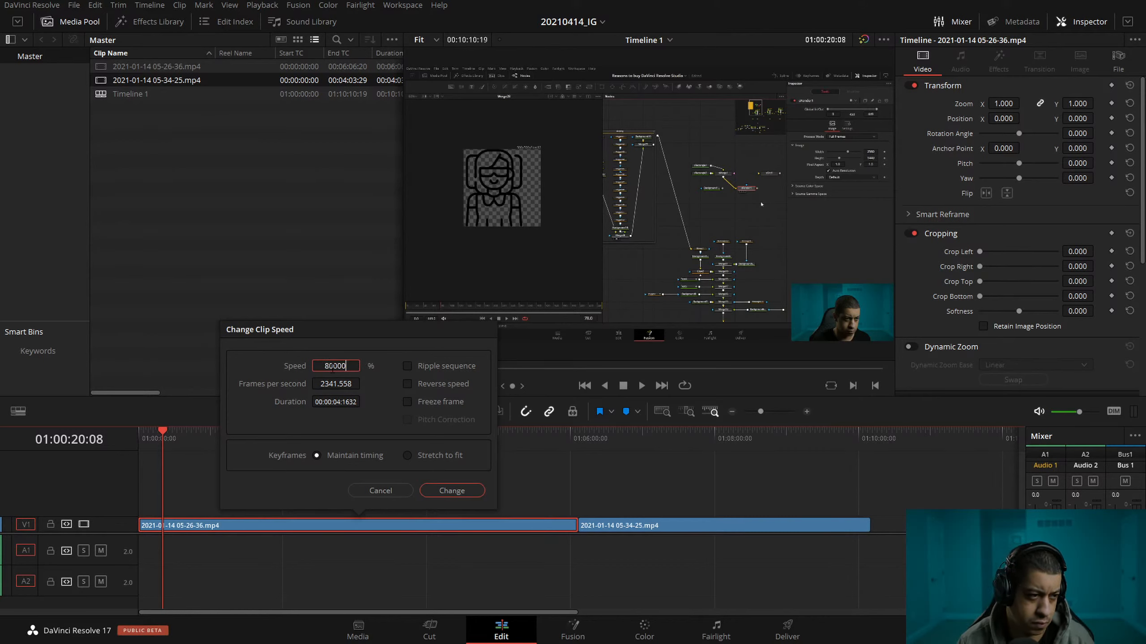
pyautogui.doubleClick(333, 366)
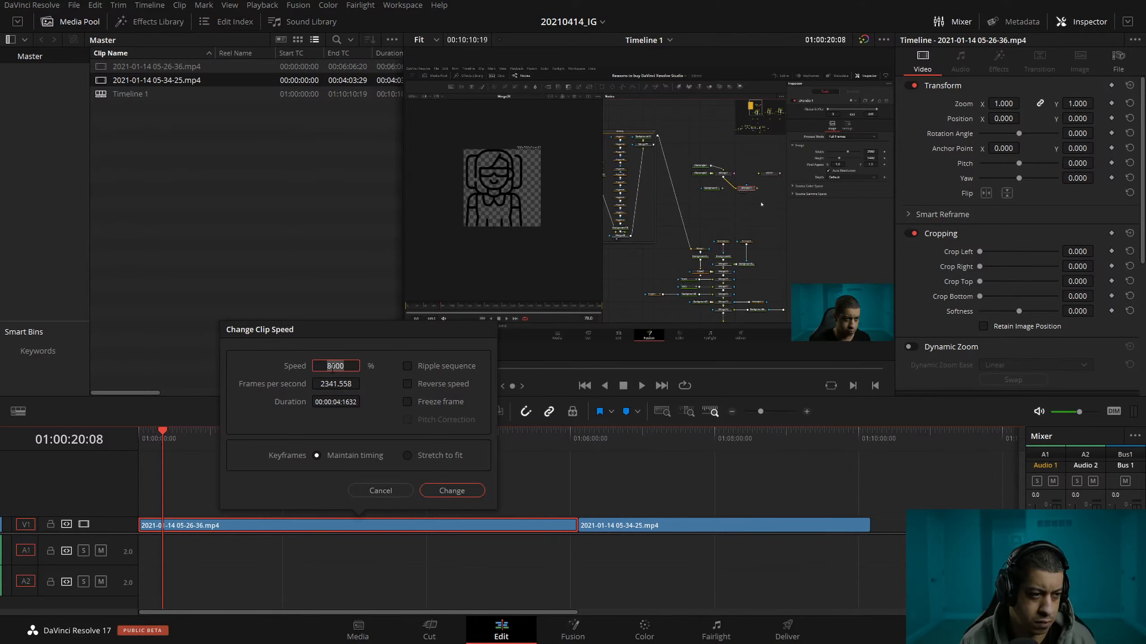
pyautogui.press('Return')
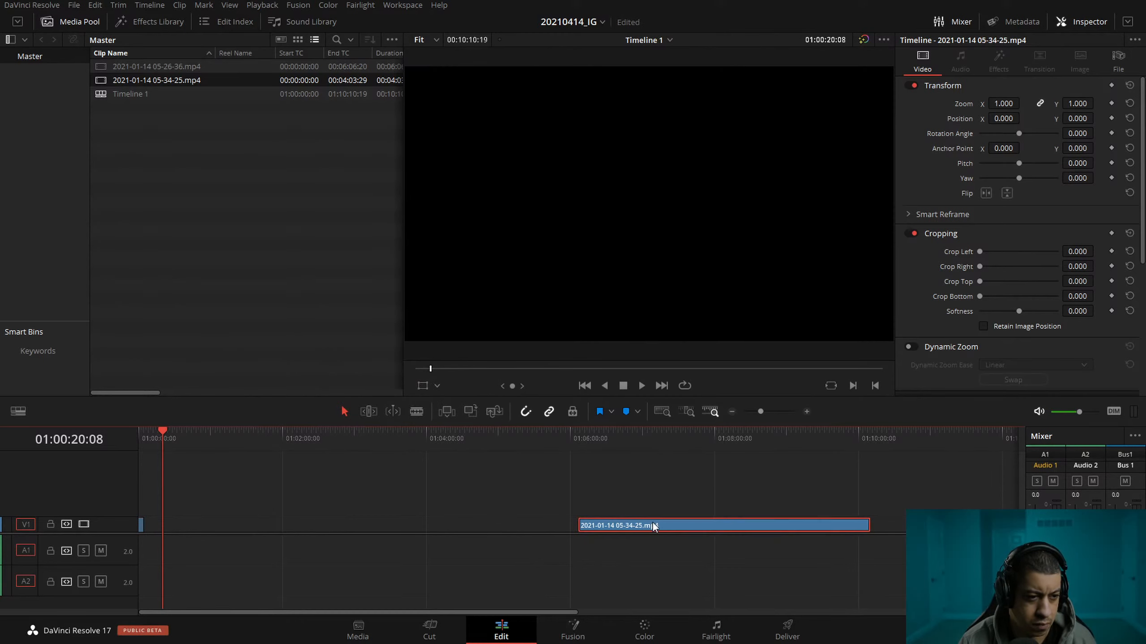
# Move the second clip back against the end of the shortened first clip.
pyautogui.rightClick(652, 523)
pyautogui.click(680, 533)
pyautogui.moveTo(680, 529); pyautogui.dragTo(392, 529)
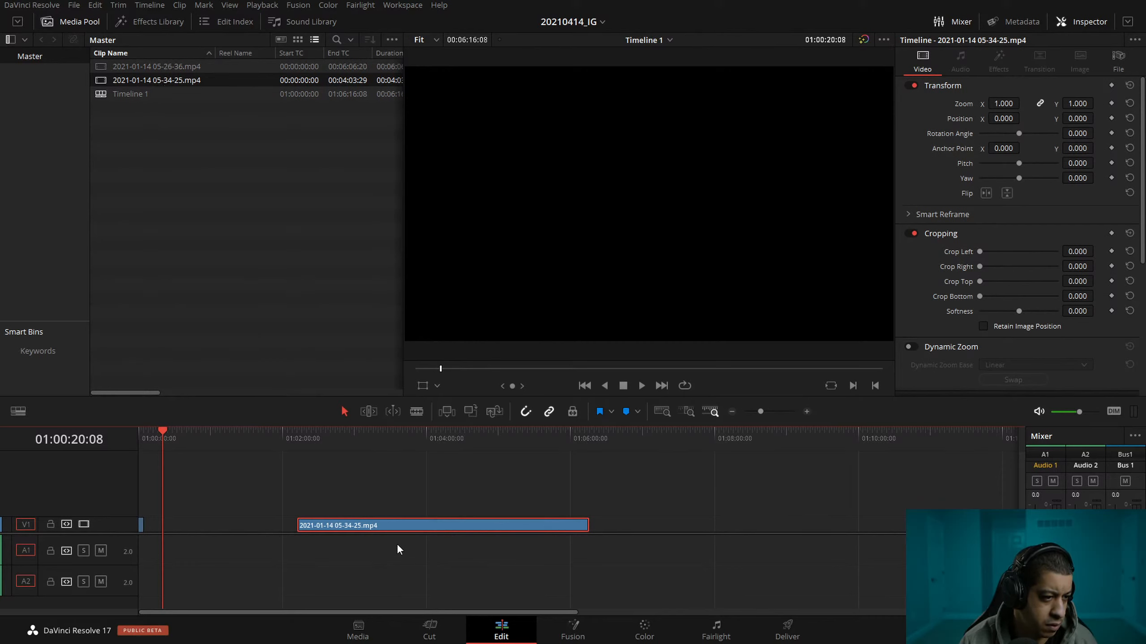
pyautogui.moveTo(370, 524); pyautogui.dragTo(233, 525)
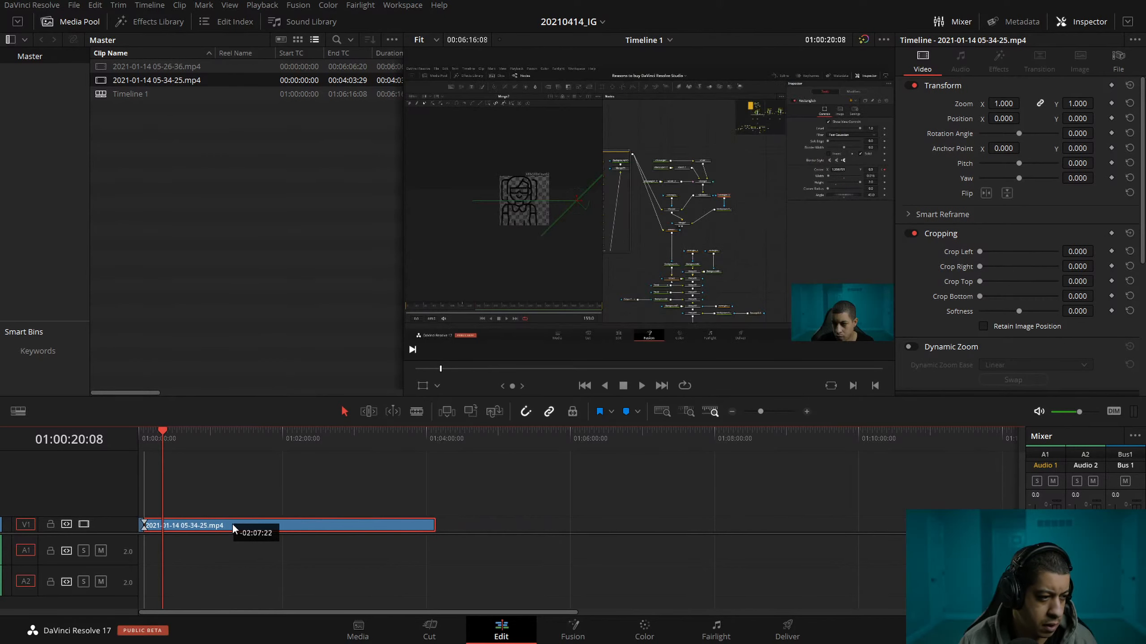
pyautogui.rightClick(279, 524)
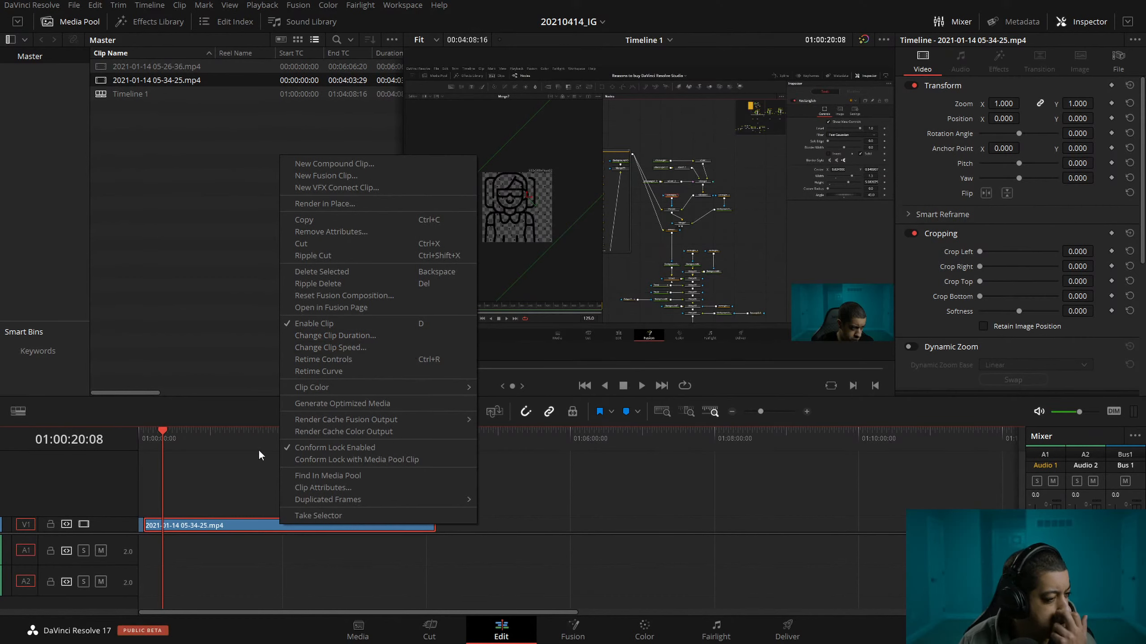
pyautogui.click(480, 444)
pyautogui.click(807, 411)
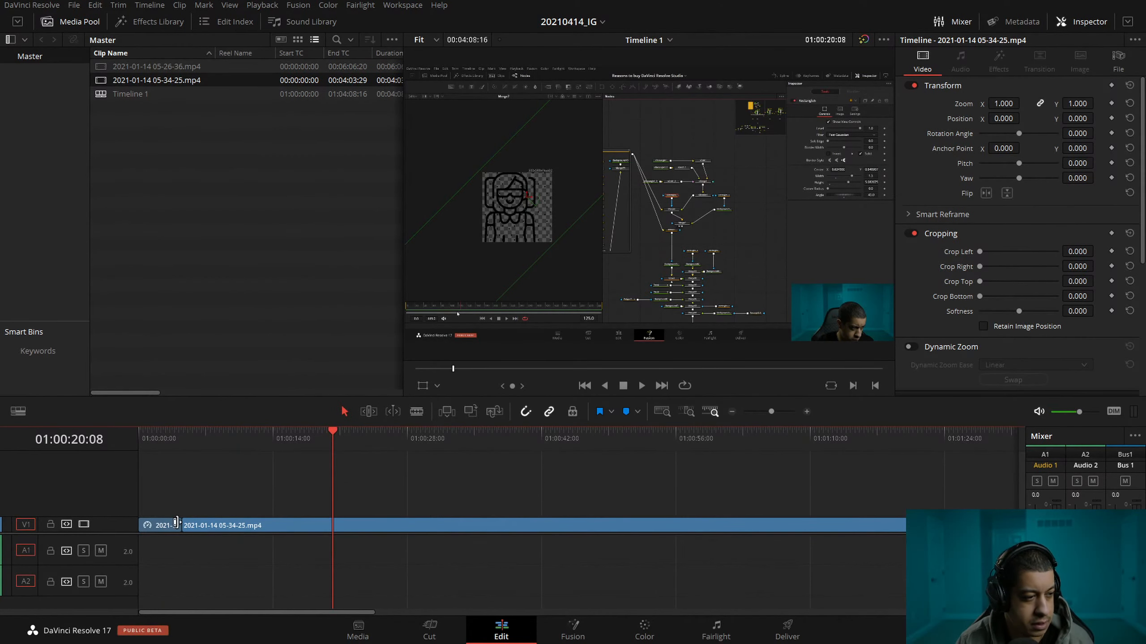
# Undo the second clip's moves and the first clip's speed change.
pyautogui.hotkey('ctrl', 'z')
pyautogui.hotkey('ctrl', 'z')
pyautogui.hotkey('ctrl', 'z')
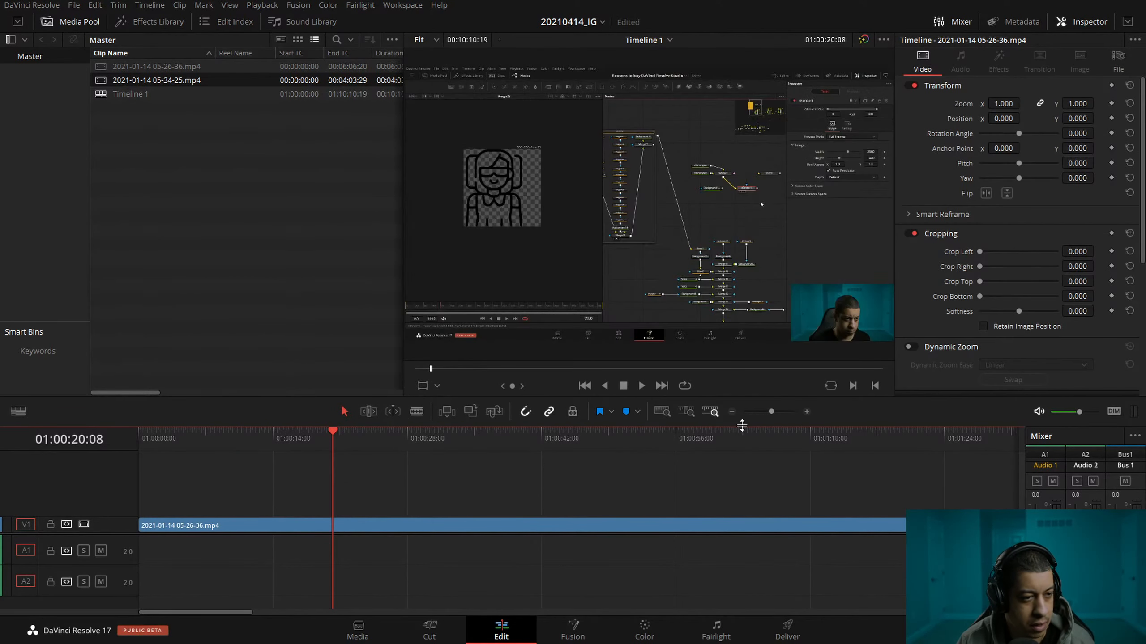
pyautogui.click(732, 412)
pyautogui.click(730, 412)
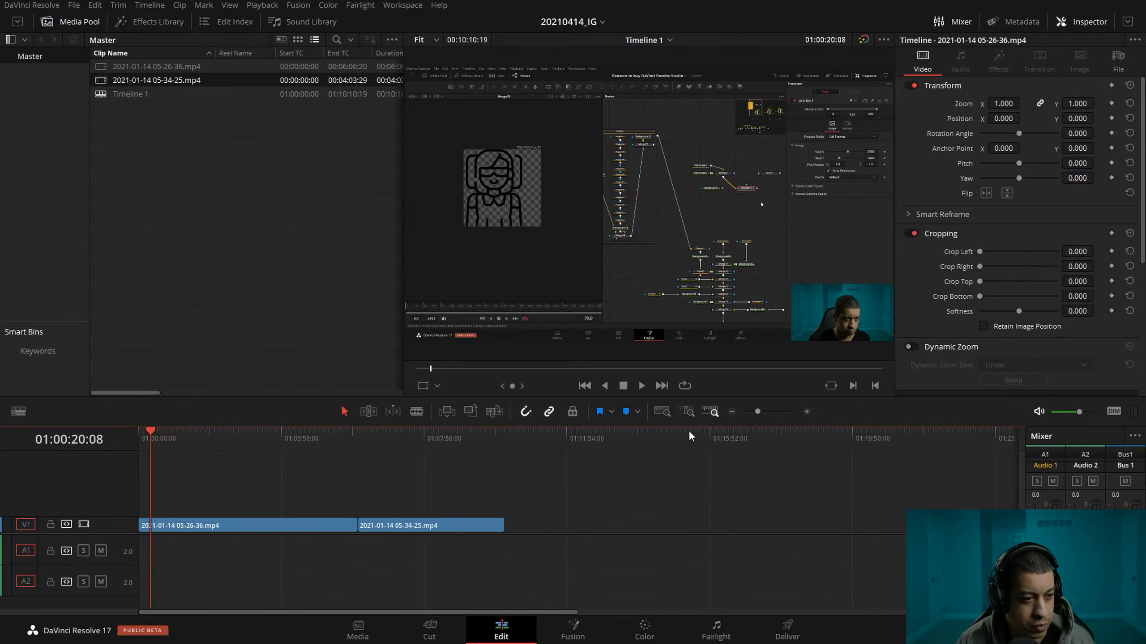
# Play and scrub the footage around the join between the two clips.
pyautogui.moveTo(302, 429); pyautogui.dragTo(346, 433)
pyautogui.press('space')
pyautogui.click(806, 412)
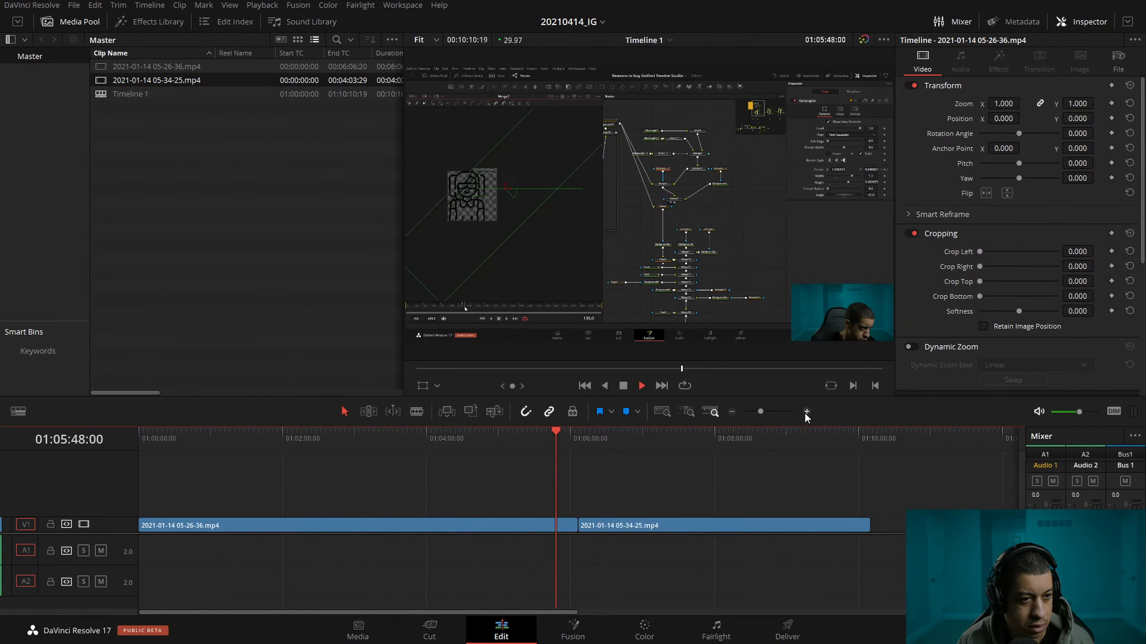
pyautogui.moveTo(627, 434); pyautogui.dragTo(593, 434)
# Increase the first clip's speed until the clip lasts only about 5 seconds.
pyautogui.click(503, 535)
pyautogui.rightClick(502, 535)
pyautogui.click(582, 351)
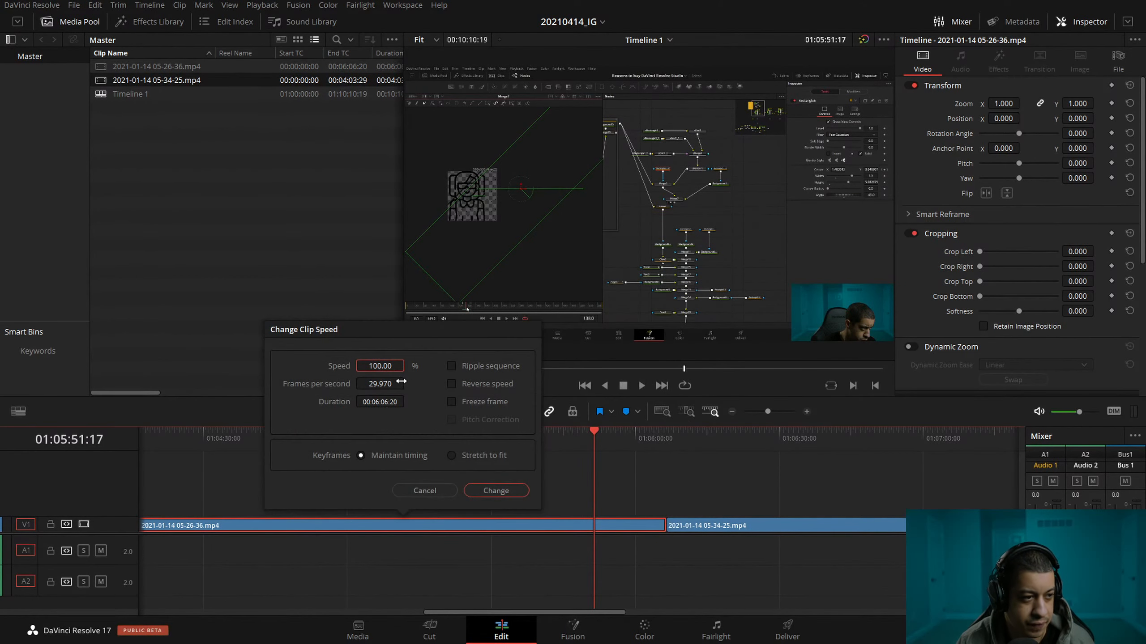
pyautogui.doubleClick(389, 367)
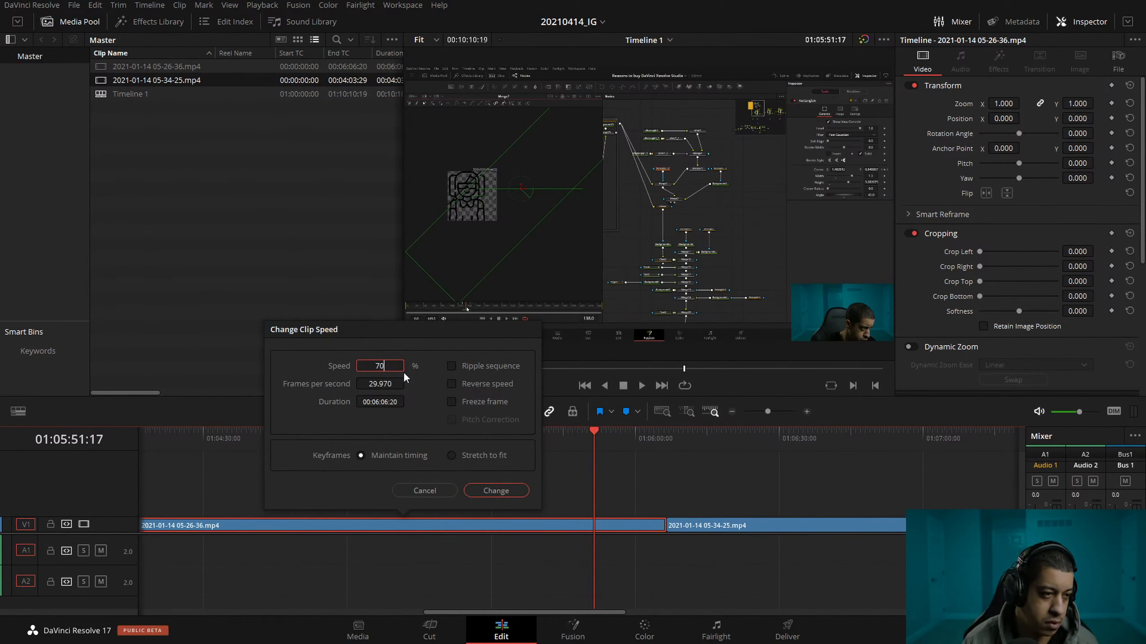
pyautogui.press('Return')
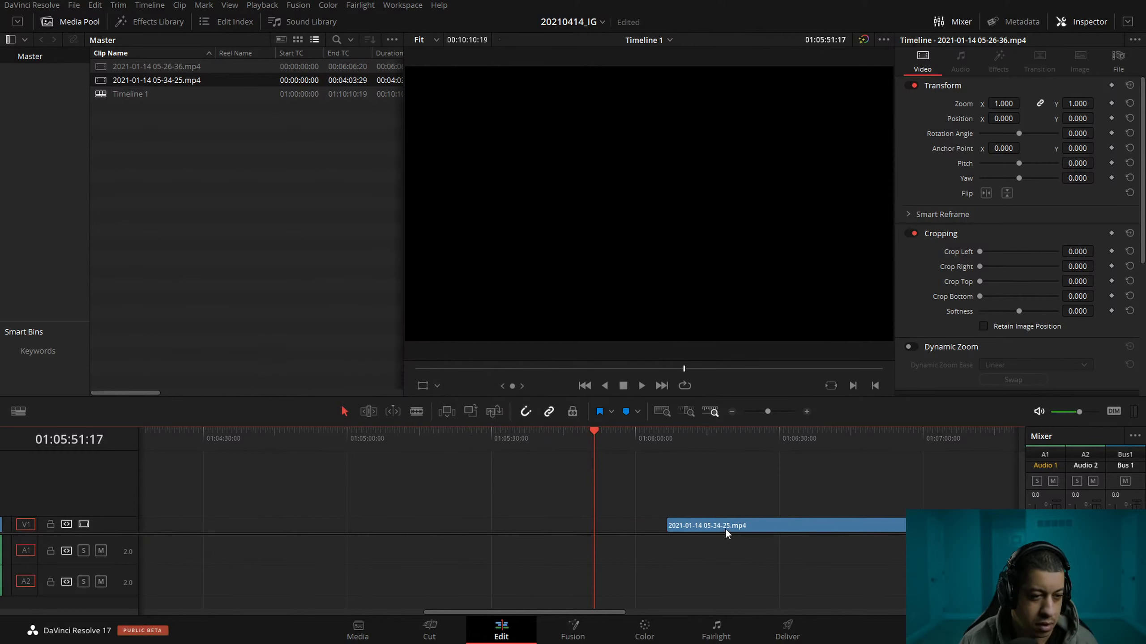
# Speed up the second clip to about 3.5 seconds and delete the gap in front of it.
pyautogui.rightClick(725, 528)
pyautogui.click(811, 348)
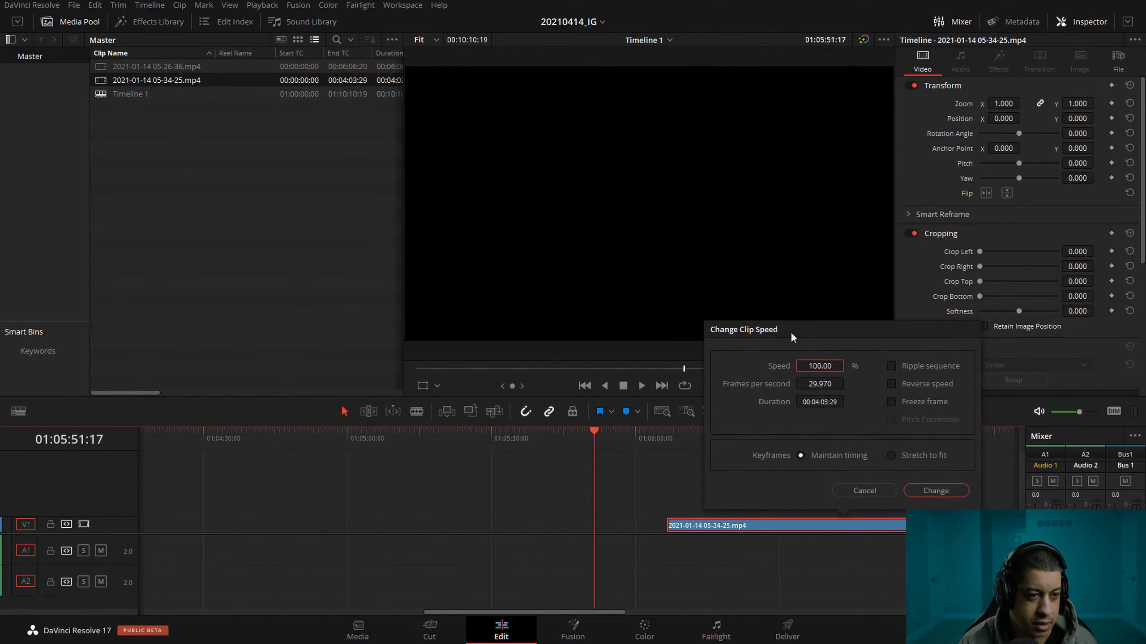
pyautogui.doubleClick(820, 367)
pyautogui.write('700')
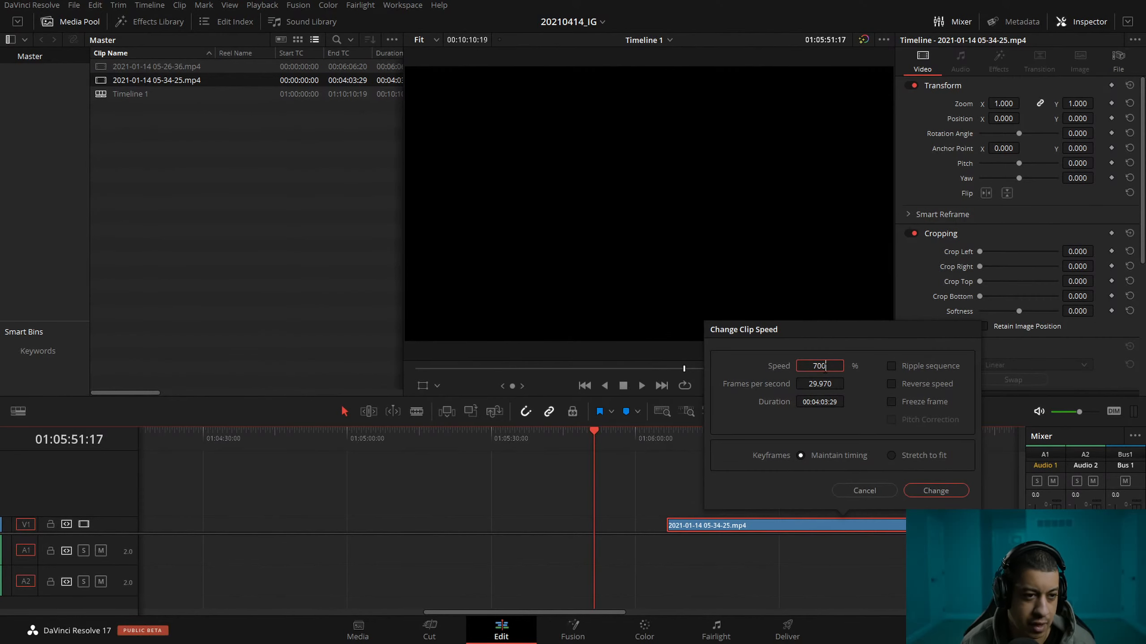
pyautogui.press('Return')
pyautogui.click(500, 519)
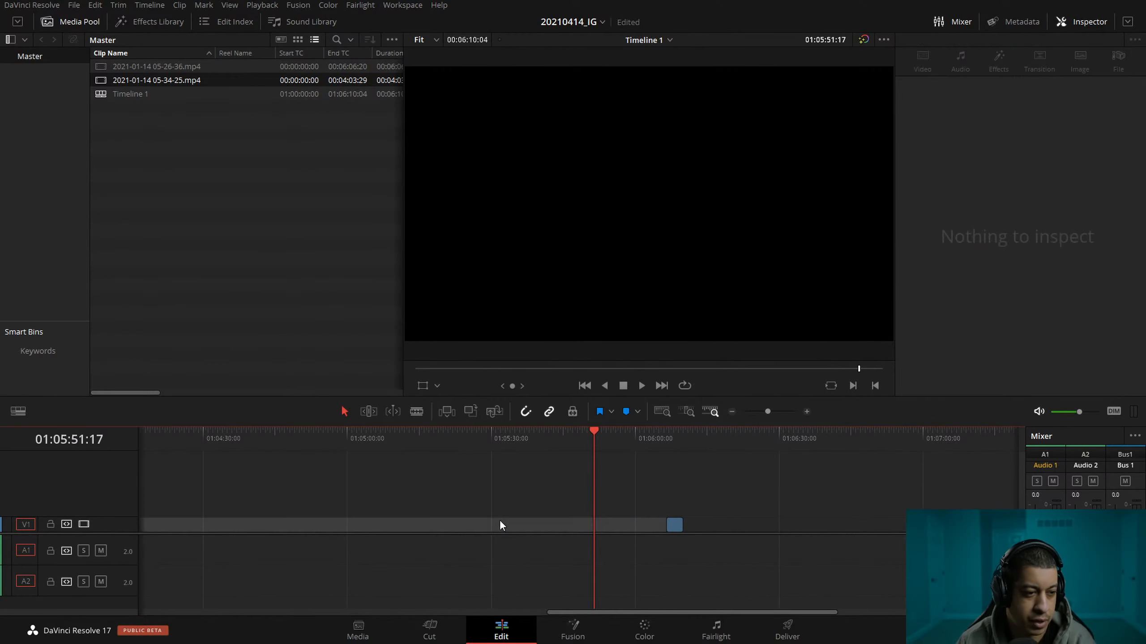
pyautogui.press('BackSpace')
# Play the sped-up sequence from the start and enlarge the viewer by narrowing the media pool.
pyautogui.press('Home')
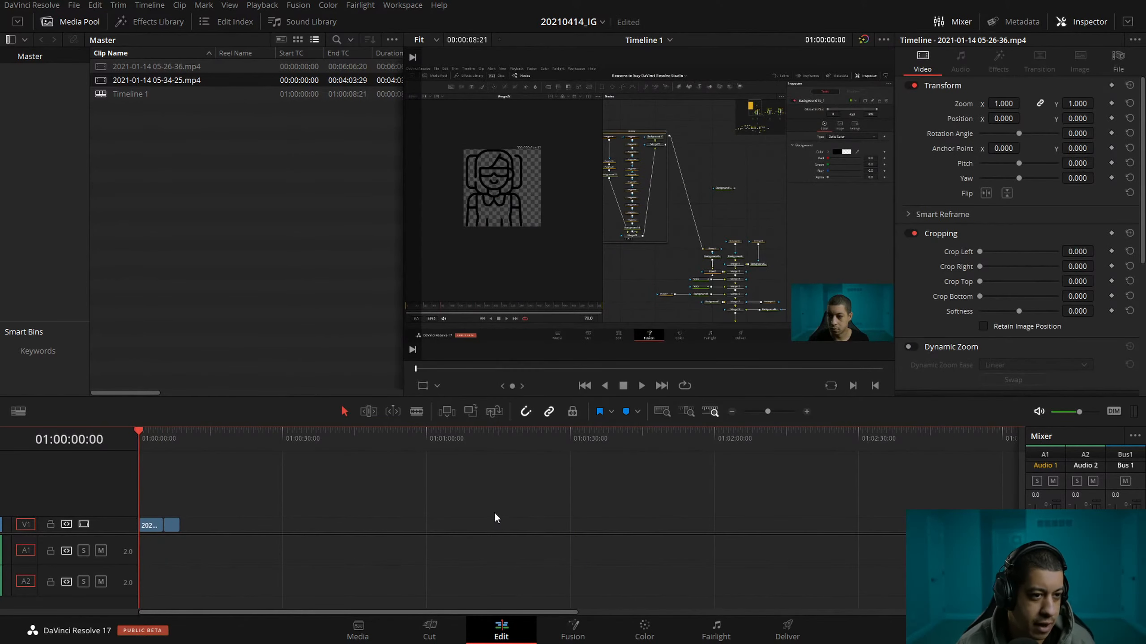
pyautogui.press('space')
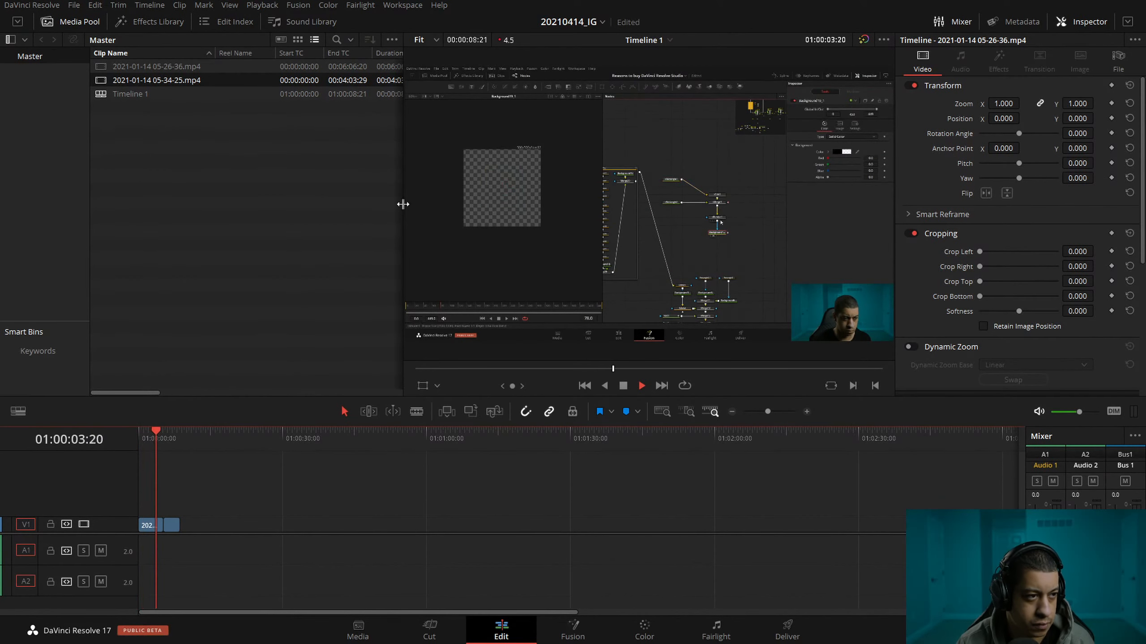
pyautogui.moveTo(403, 210); pyautogui.dragTo(192, 206)
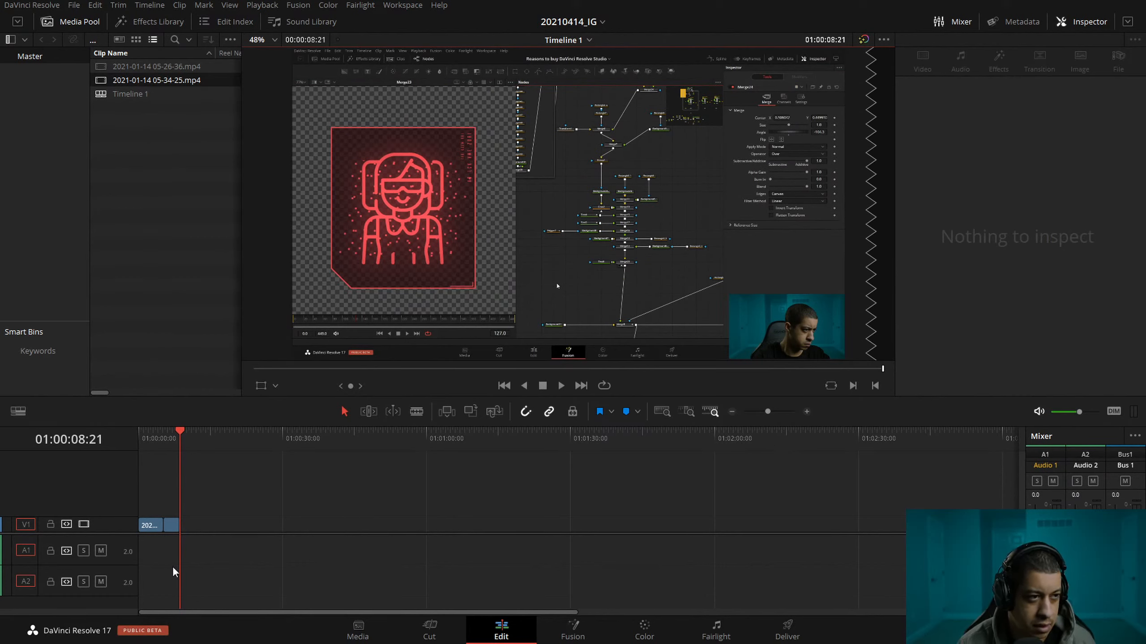
pyautogui.click(807, 411)
pyautogui.click(807, 412)
pyautogui.moveTo(230, 444); pyautogui.dragTo(306, 443)
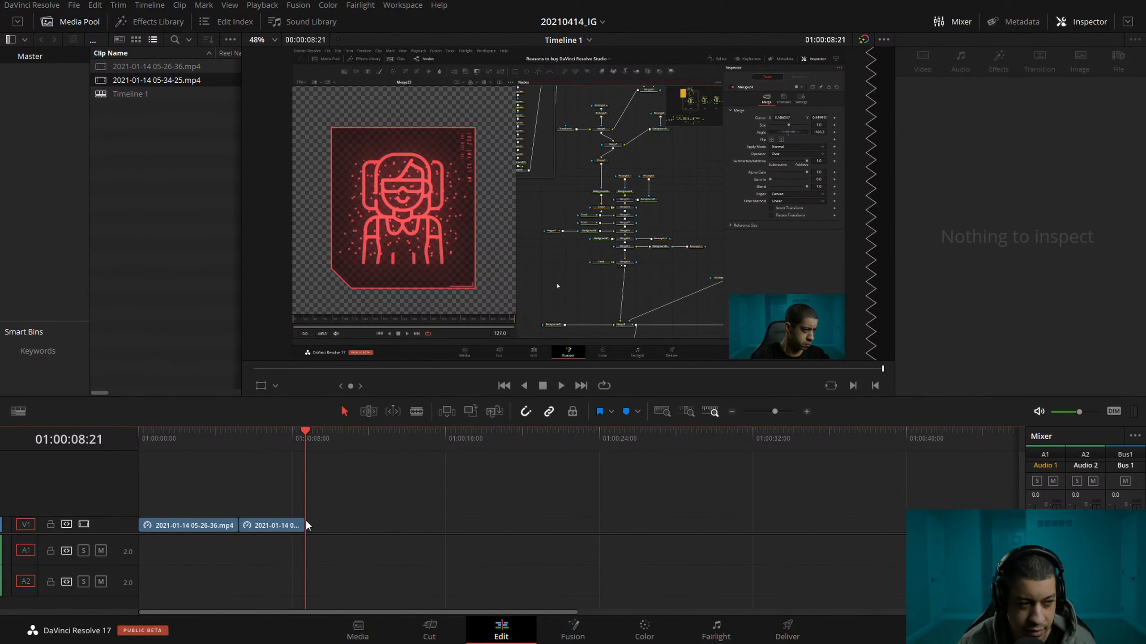
# Undo the gap deletion and the speed changes of both clips.
pyautogui.rightClick(267, 534)
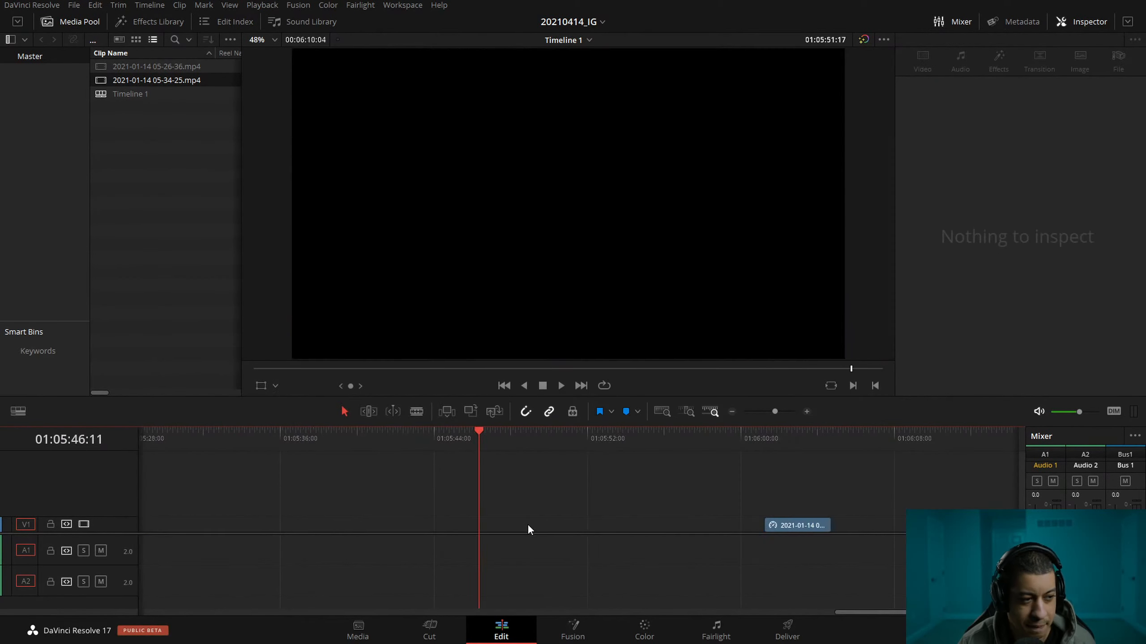
pyautogui.click(730, 411)
pyautogui.click(730, 412)
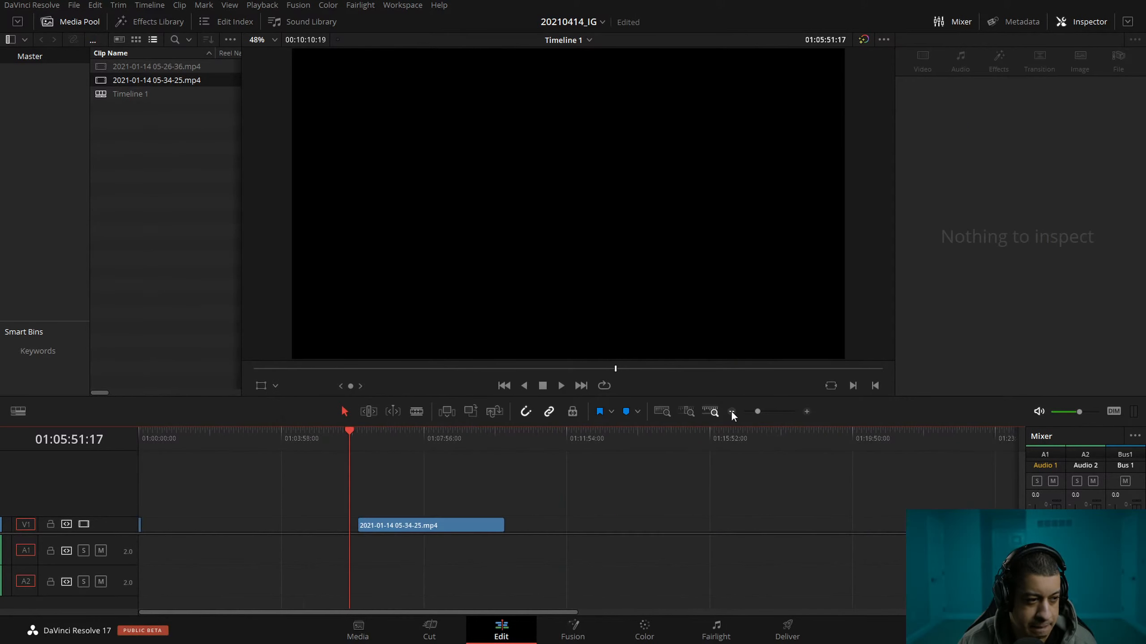
pyautogui.click(731, 412)
# Set the speed of the first clip on the timeline to 3452%.
pyautogui.rightClick(208, 529)
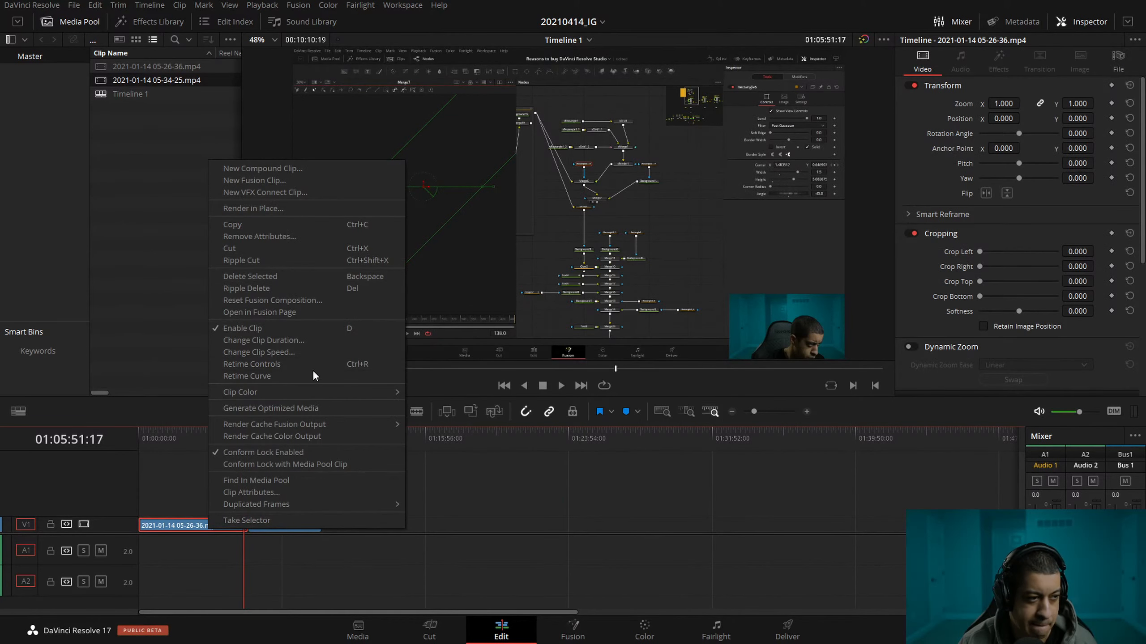
pyautogui.click(302, 353)
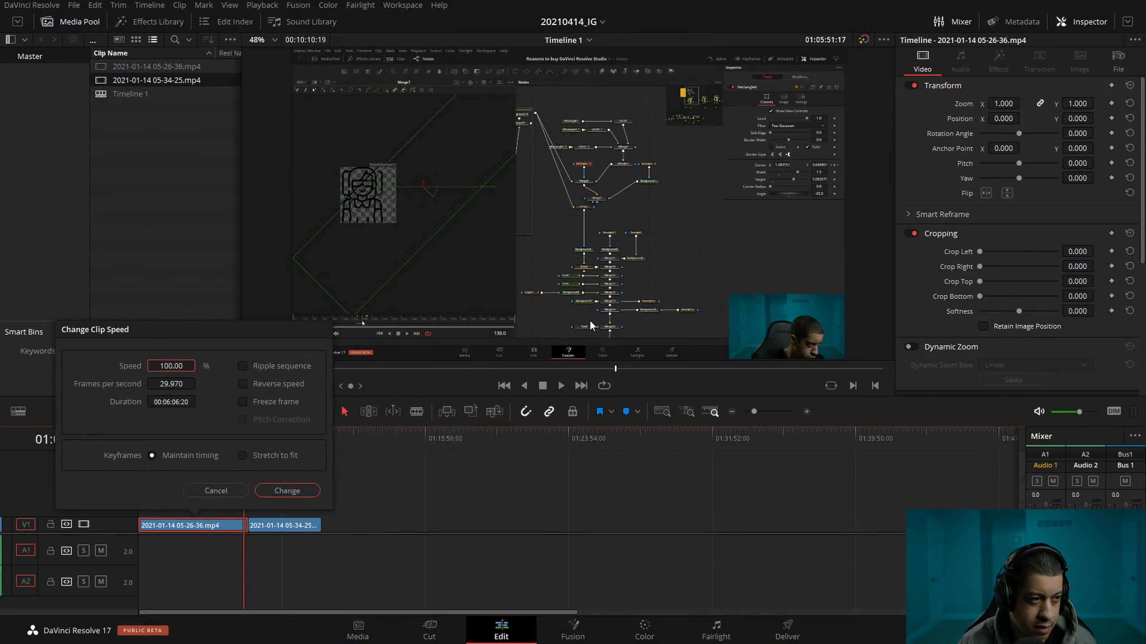
pyautogui.moveTo(180, 366); pyautogui.dragTo(645, 367)
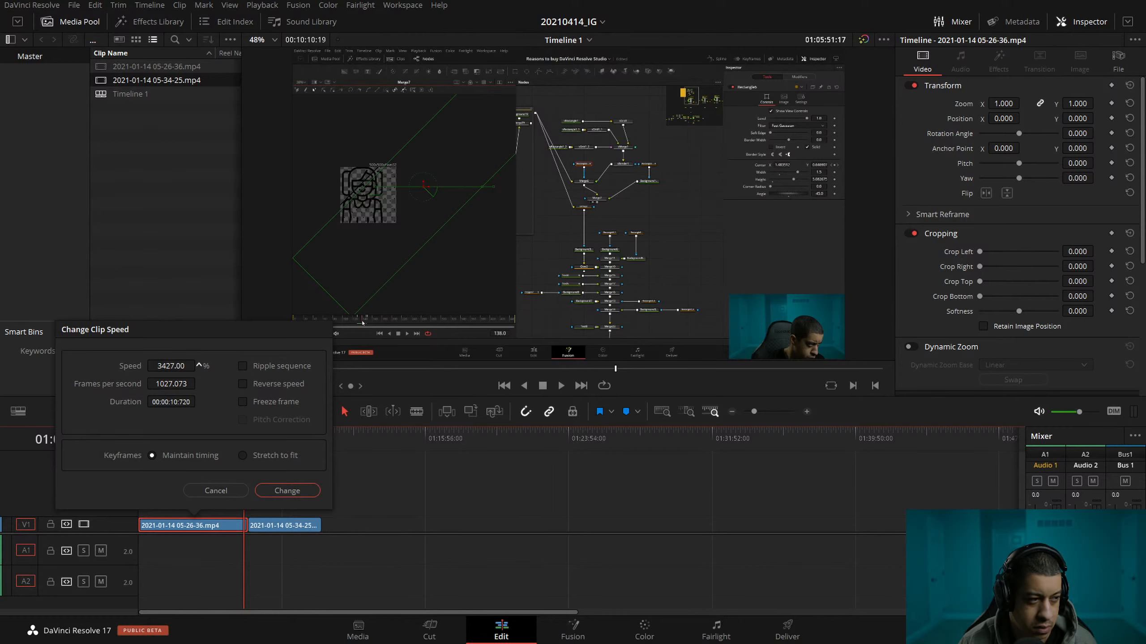
pyautogui.click(171, 367)
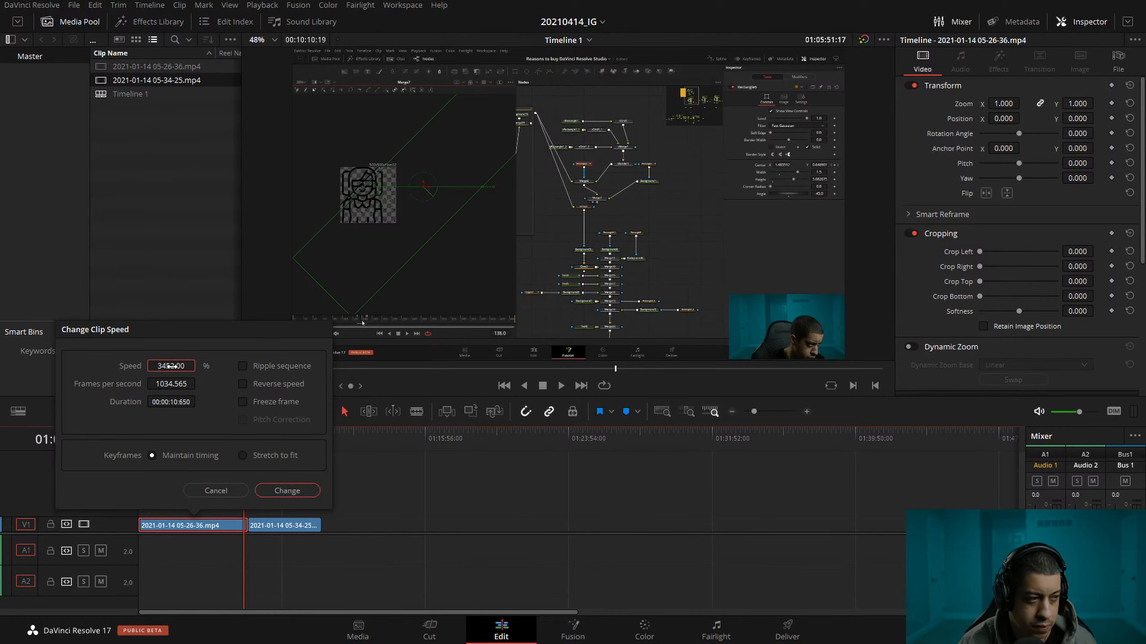
pyautogui.click(286, 490)
# Set the second clip's speed to 3452% and delete the gap between the two clips.
pyautogui.rightClick(281, 525)
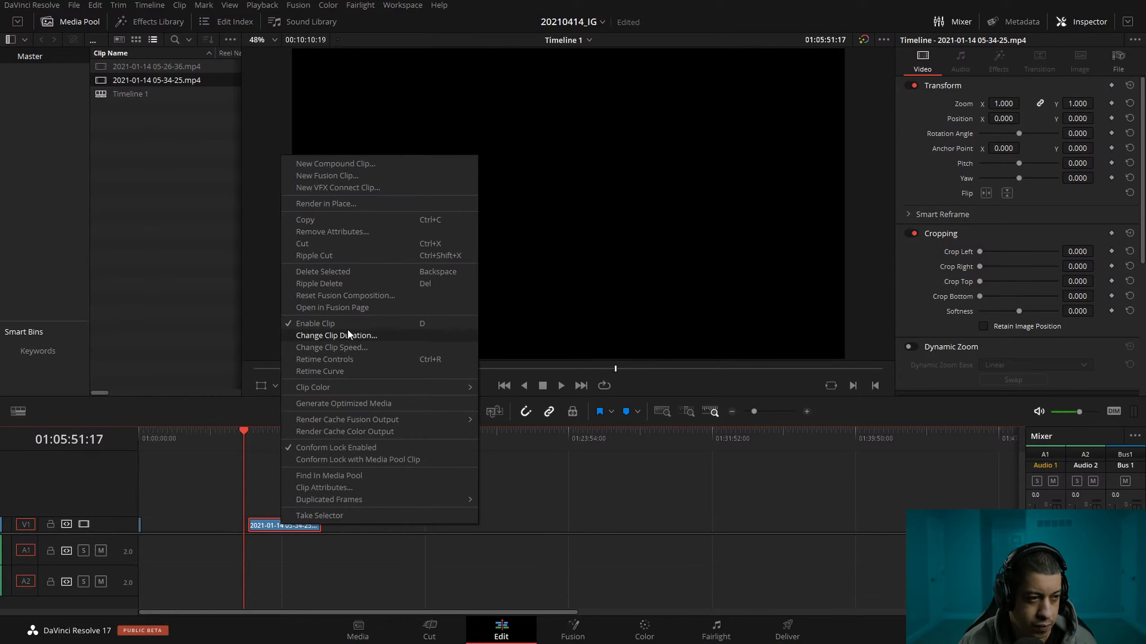
pyautogui.click(348, 347)
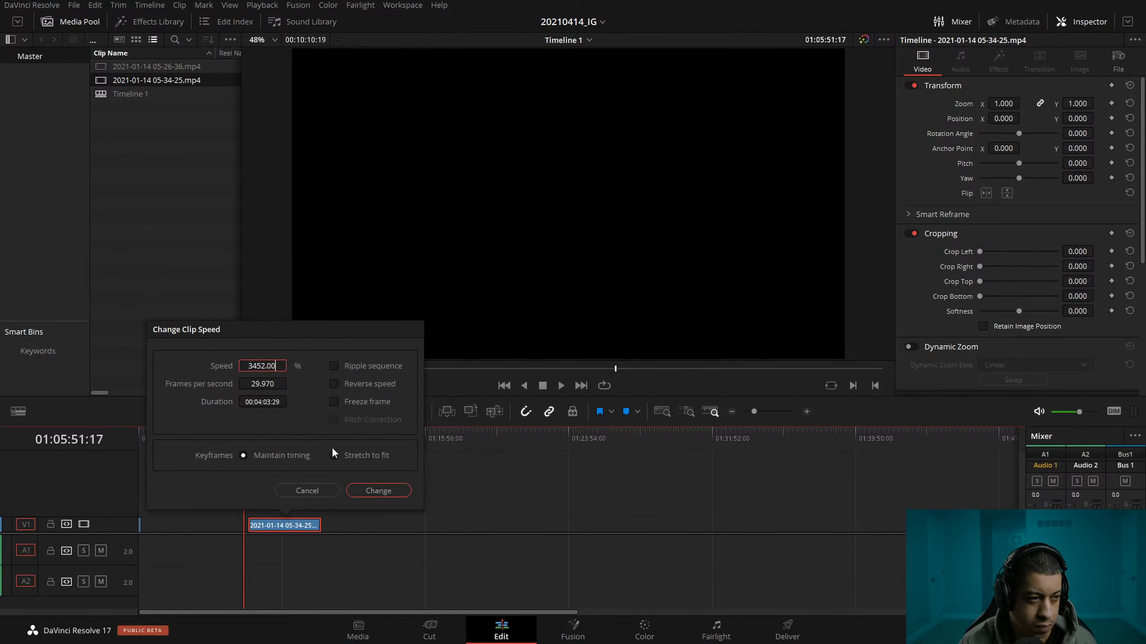
pyautogui.click(378, 490)
pyautogui.click(187, 529)
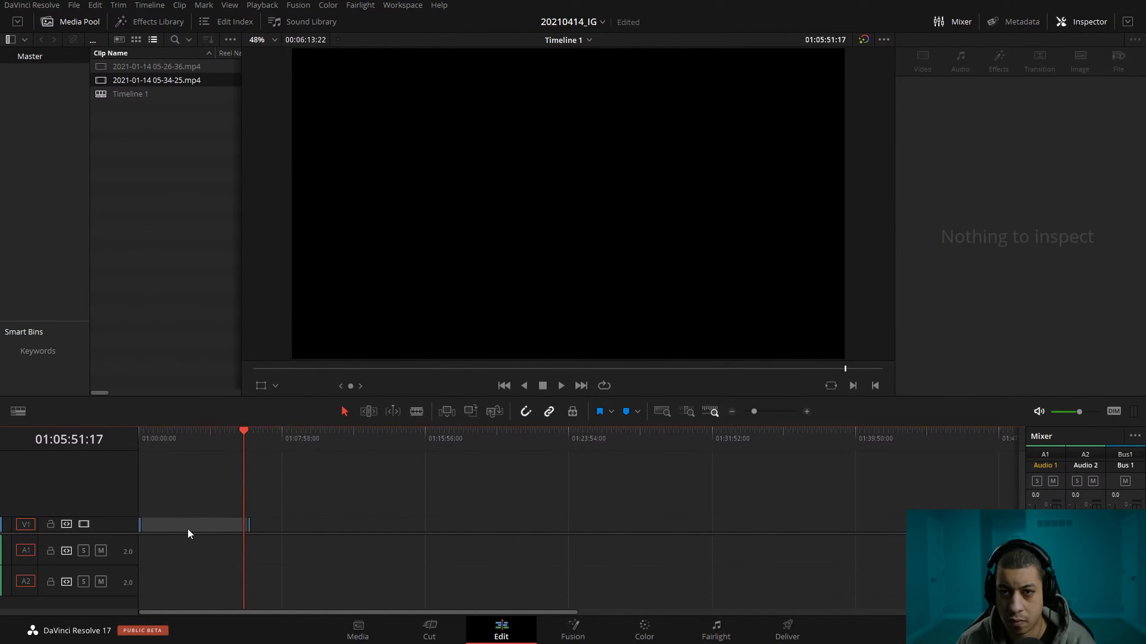
pyautogui.press('Delete')
# Play the joined sequence from the start and step back from its end to examine the last frames of the second clip.
pyautogui.click(806, 412)
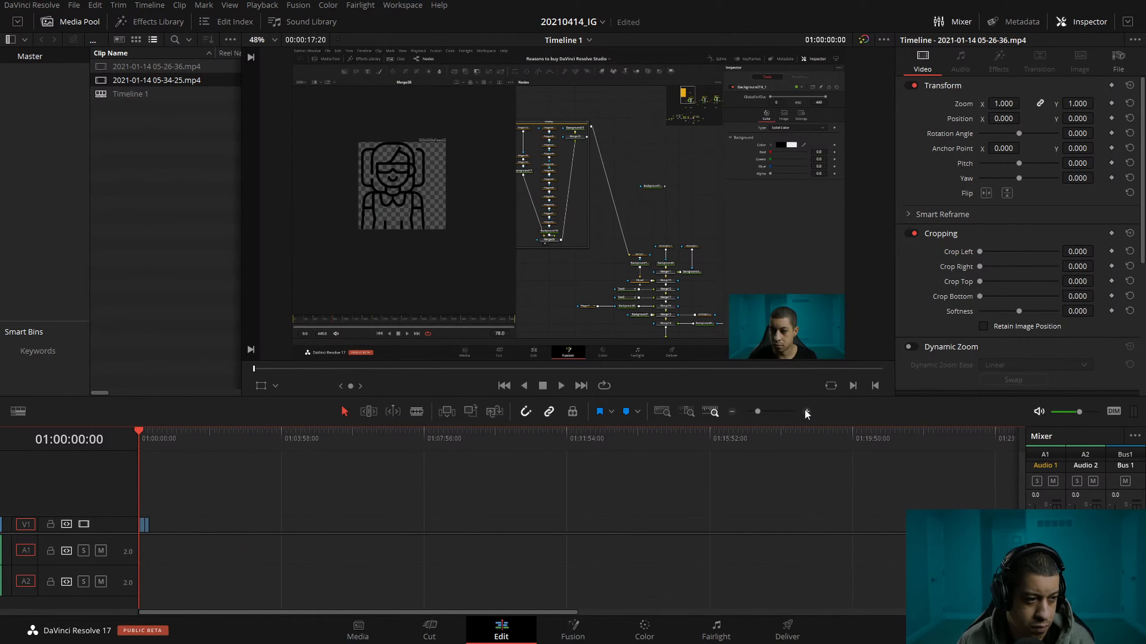
pyautogui.click(807, 411)
pyautogui.click(806, 411)
pyautogui.press('space')
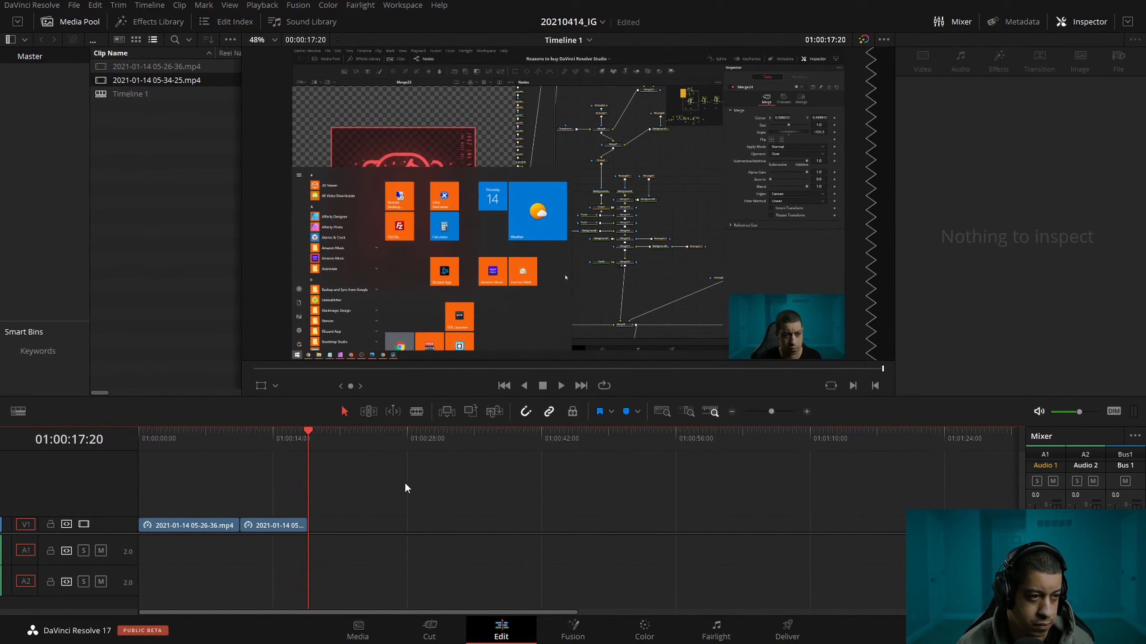
pyautogui.click(806, 412)
pyautogui.click(805, 411)
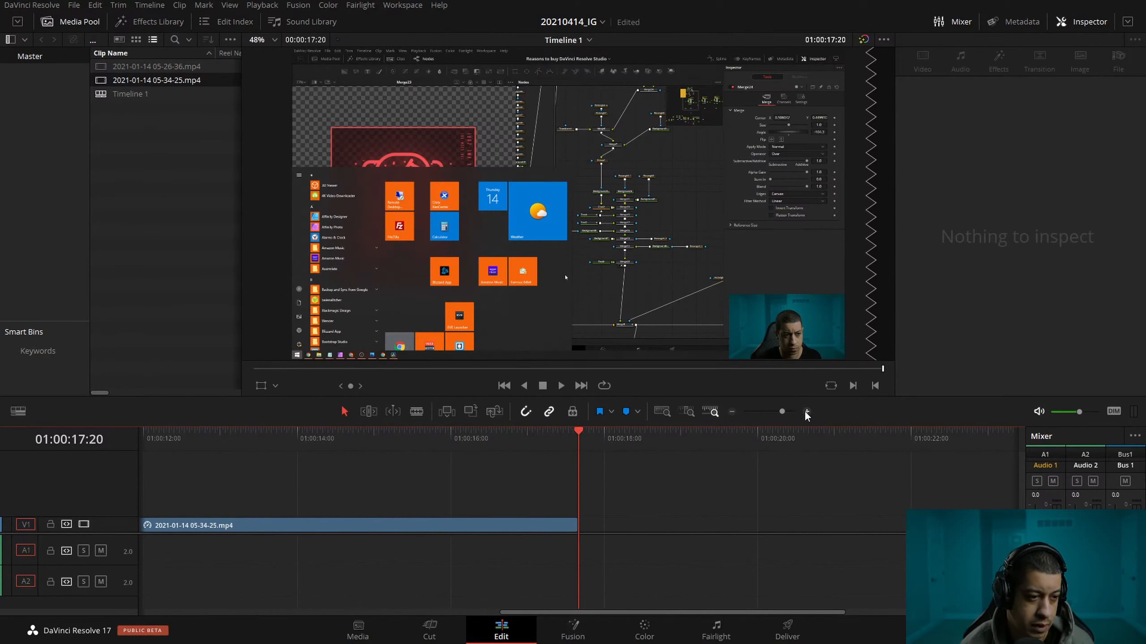
pyautogui.press('Left')
pyautogui.press('Left')
pyautogui.press('Left')
pyautogui.press('Left')
pyautogui.press('Left')
pyautogui.press('Left')
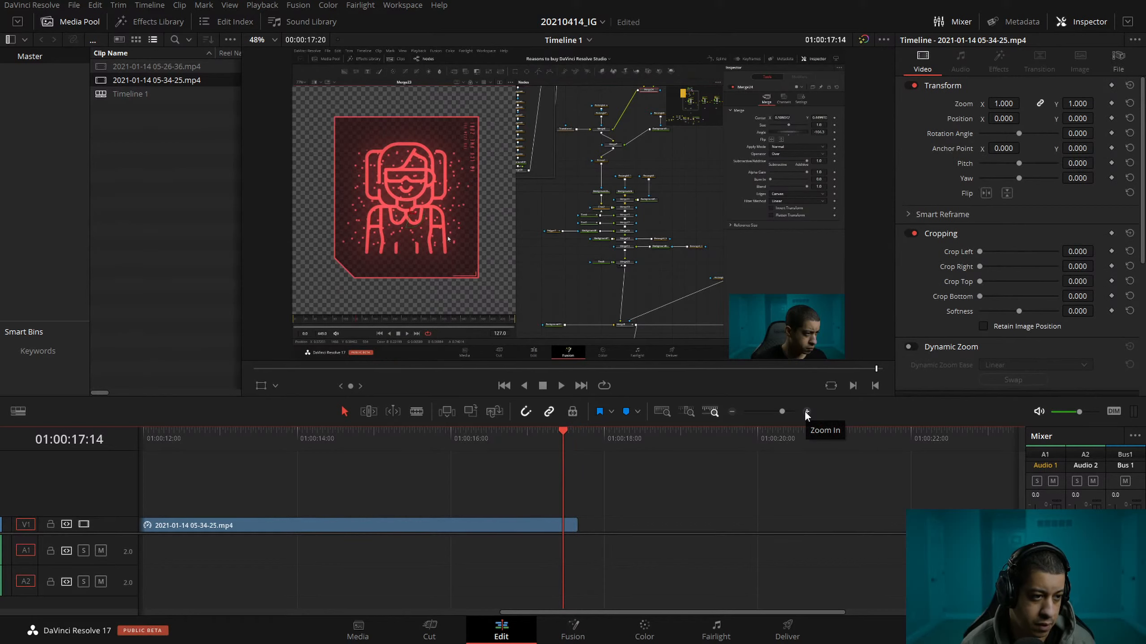
# Set the second clip's speed to 2500%.
pyautogui.click(731, 412)
pyautogui.moveTo(449, 434); pyautogui.dragTo(401, 437)
pyautogui.click(458, 527)
pyautogui.rightClick(458, 527)
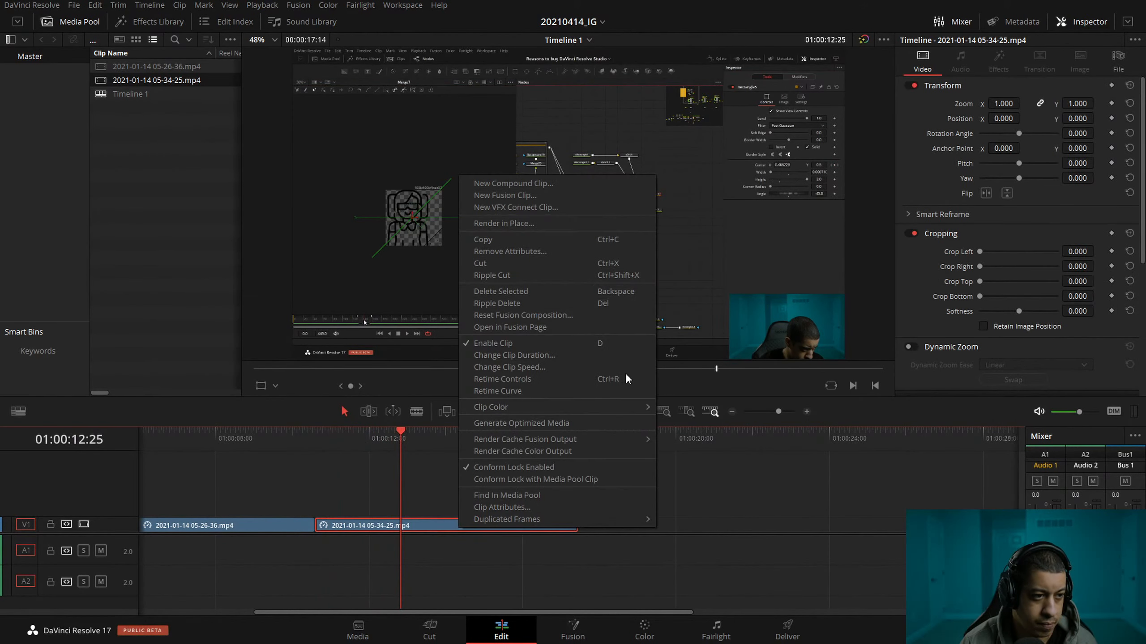
pyautogui.click(539, 368)
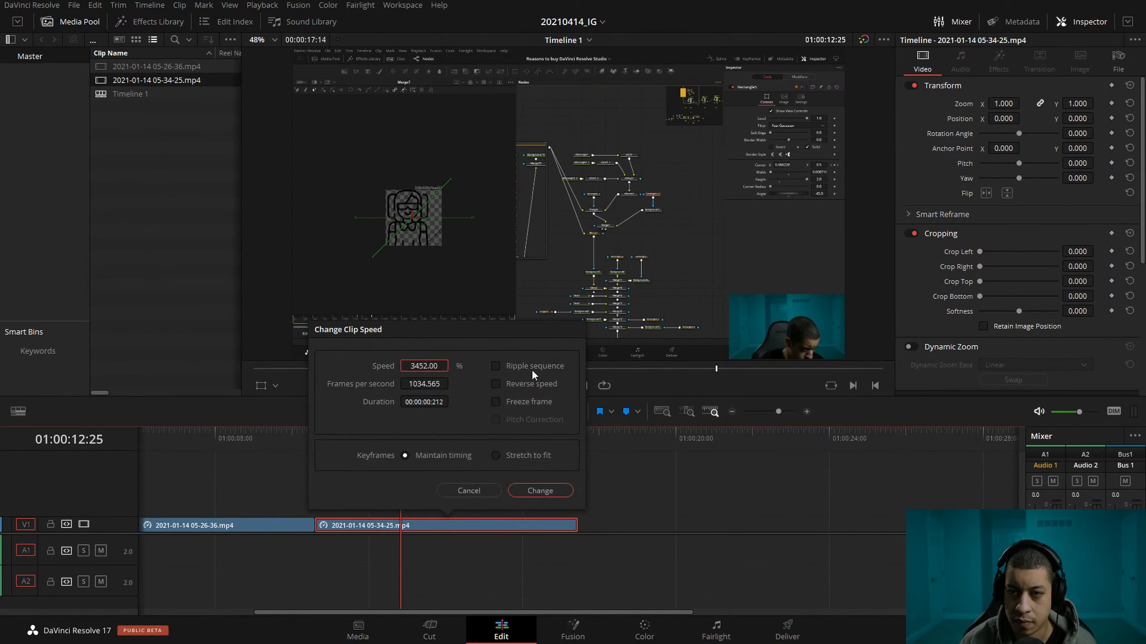
pyautogui.click(424, 365)
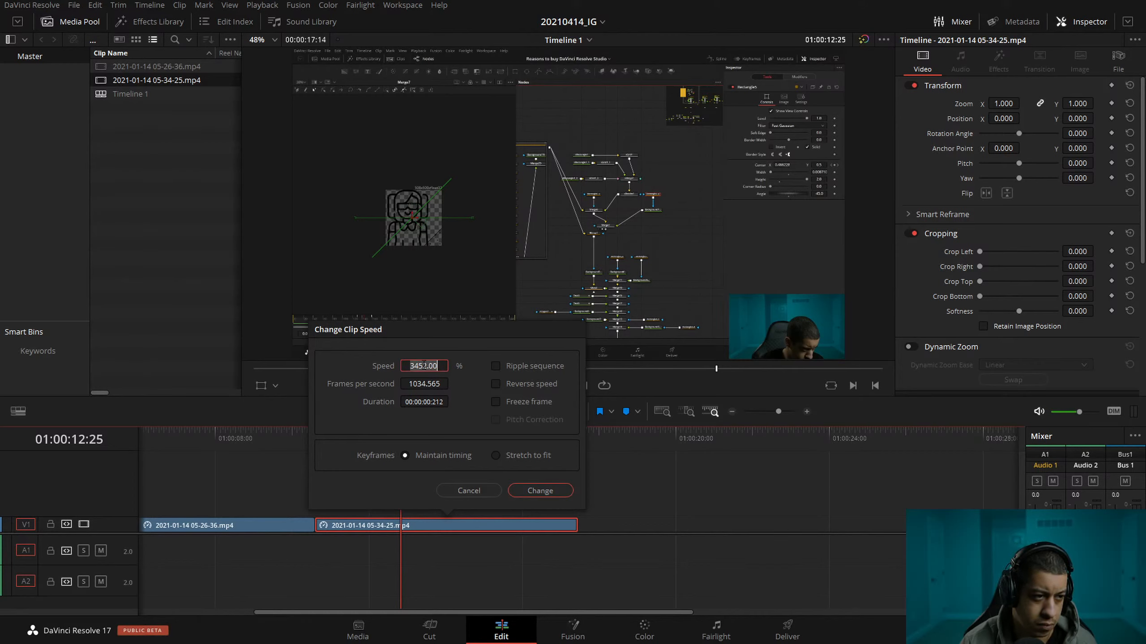
pyautogui.write('35')
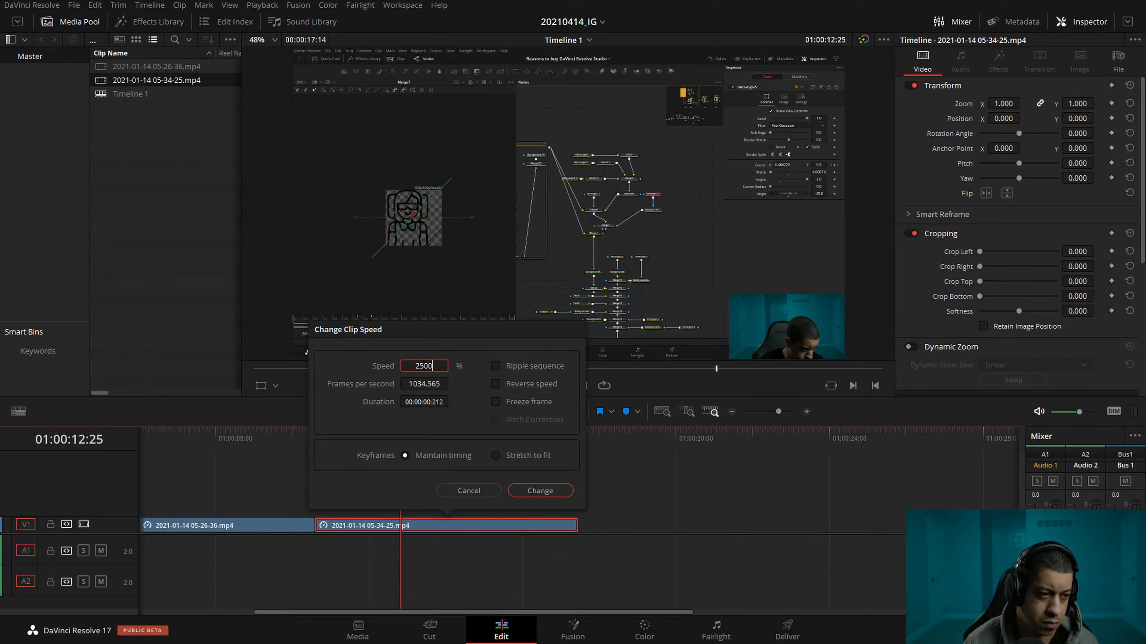
pyautogui.click(523, 491)
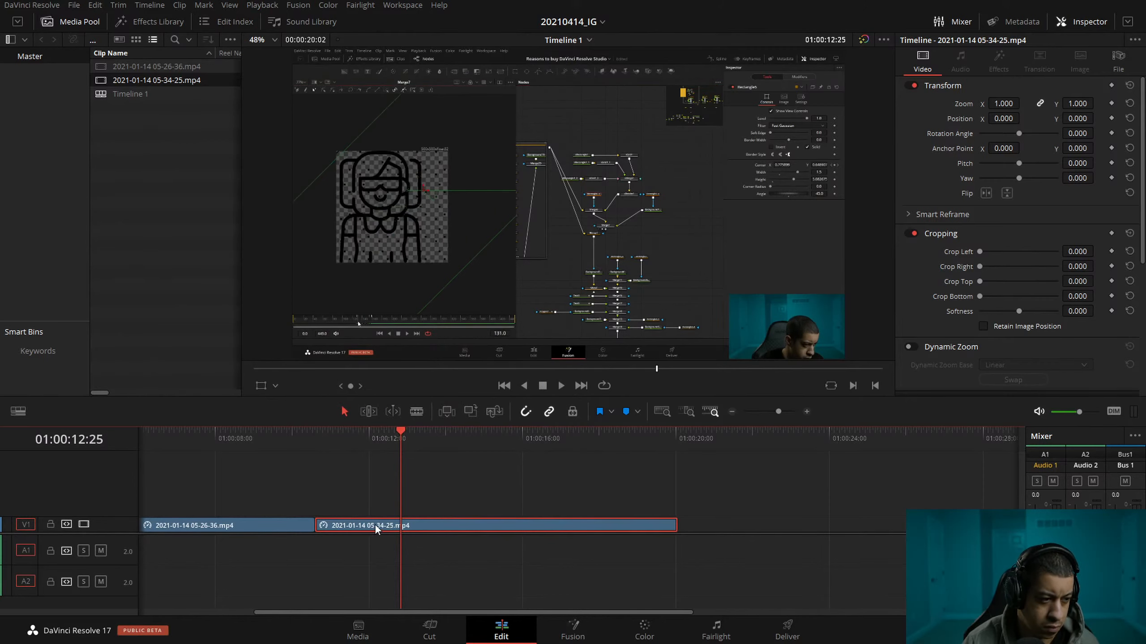
# Shift the second clip later onto track V2 and set the first clip's speed to 2500% with Ripple sequence enabled.
pyautogui.moveTo(376, 524); pyautogui.dragTo(605, 518)
pyautogui.rightClick(280, 527)
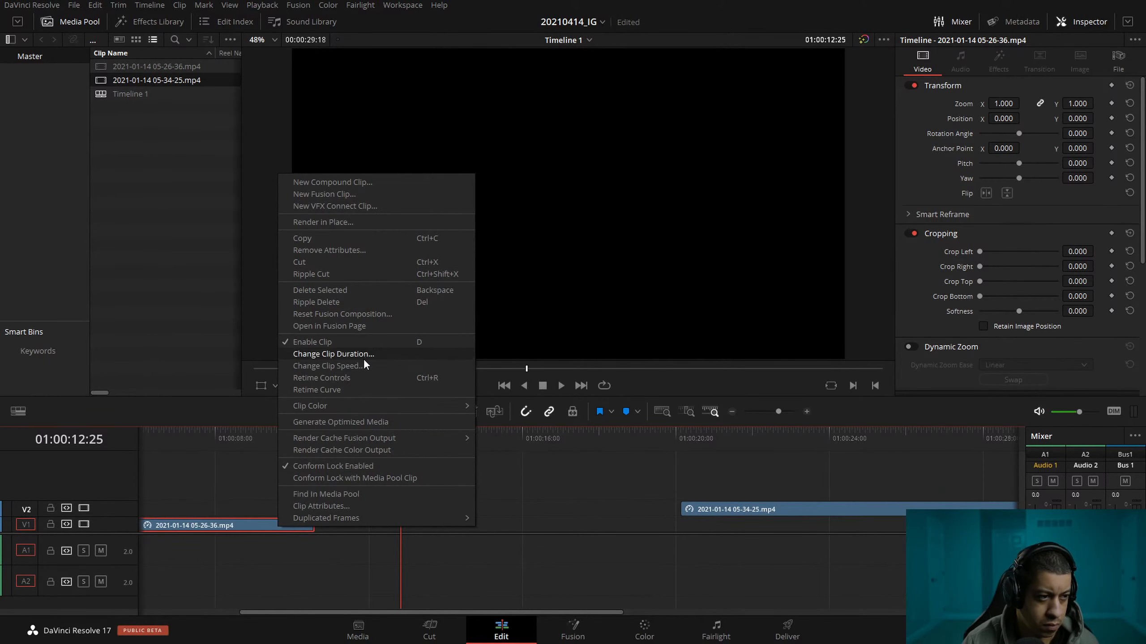
pyautogui.click(363, 367)
pyautogui.click(208, 367)
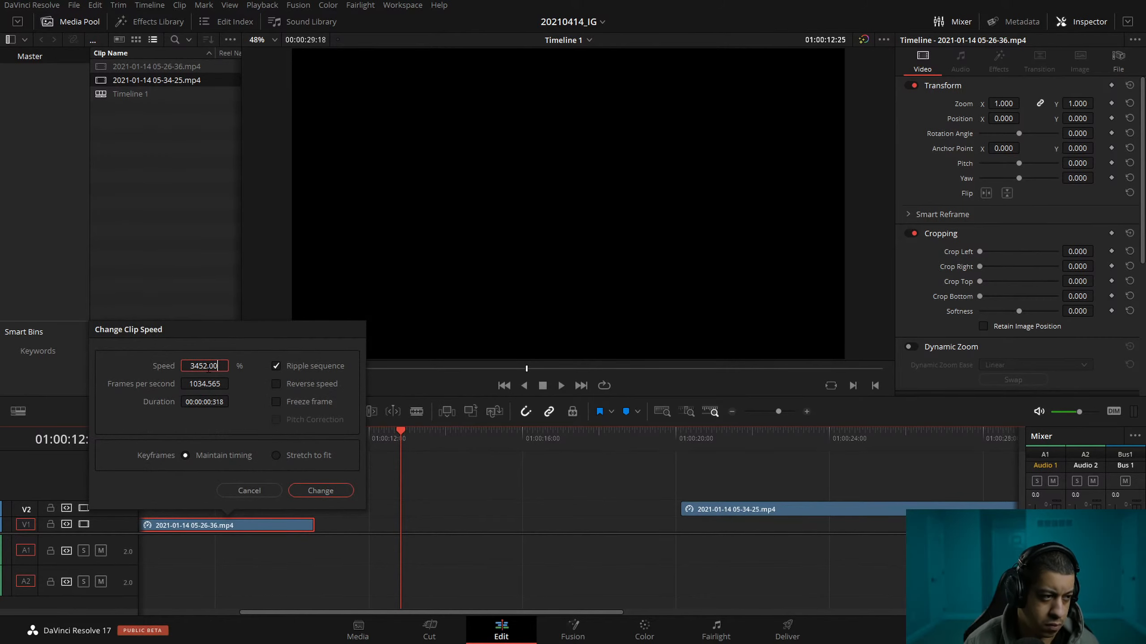
pyautogui.doubleClick(208, 366)
pyautogui.write('2')
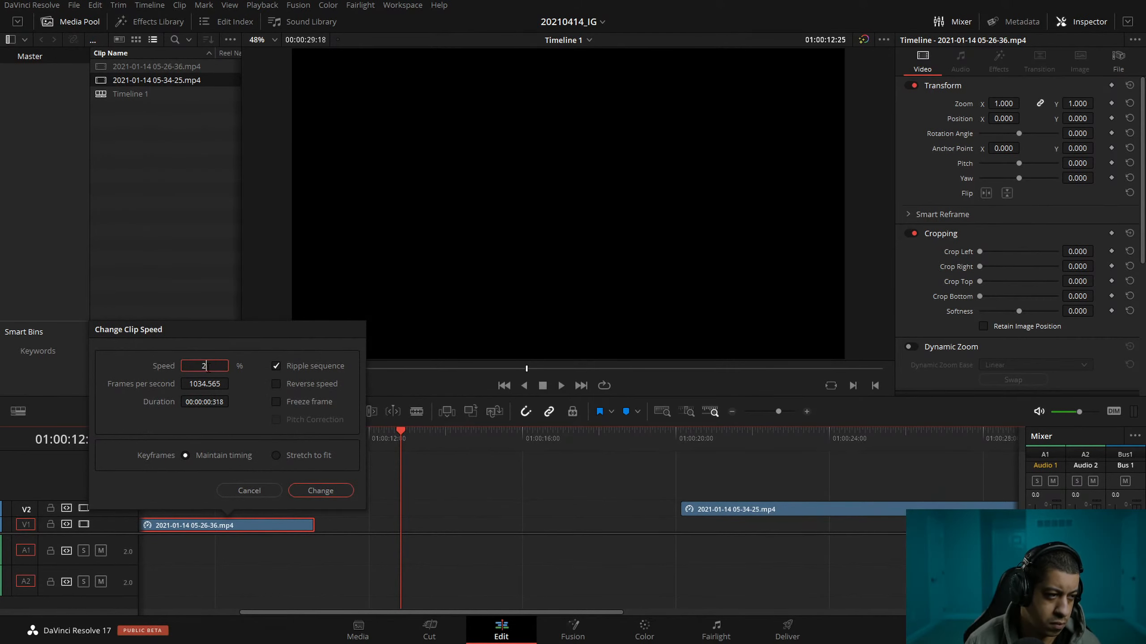
pyautogui.write('50')
pyautogui.press('Return')
# Move the second clip back to track V1 and delete the gap between the two clips.
pyautogui.click(570, 519)
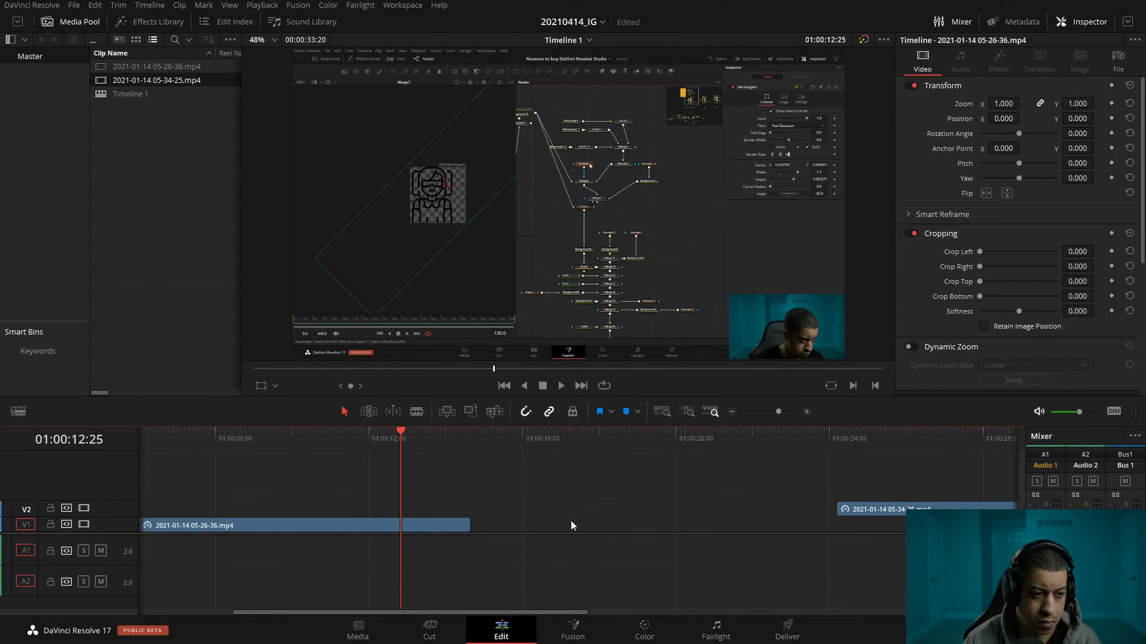
pyautogui.moveTo(956, 512); pyautogui.dragTo(956, 527)
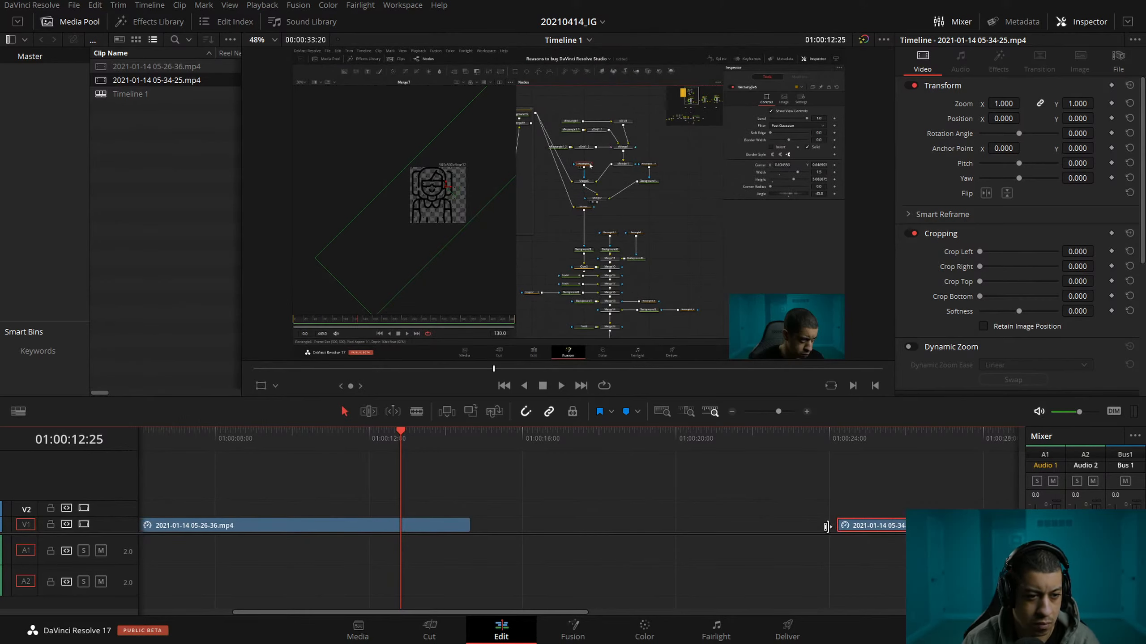
pyautogui.click(697, 522)
pyautogui.press('Delete')
# Play the retimed sequence from the start to about nine seconds to check its pace.
pyautogui.moveTo(242, 442); pyautogui.dragTo(1, 435)
pyautogui.press('space')
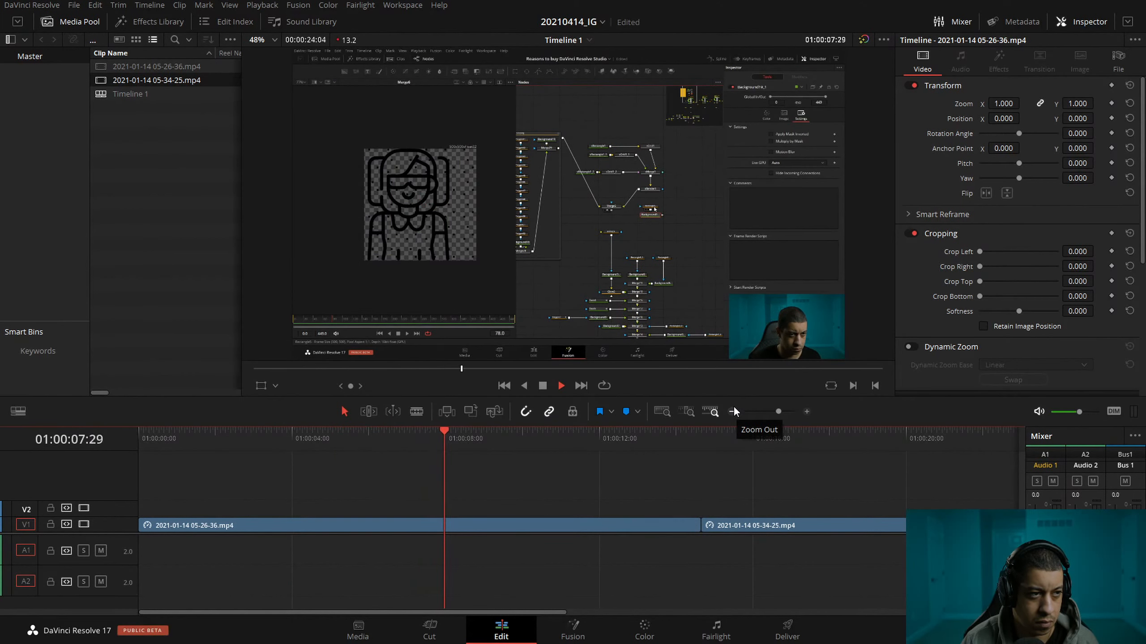
pyautogui.press('space')
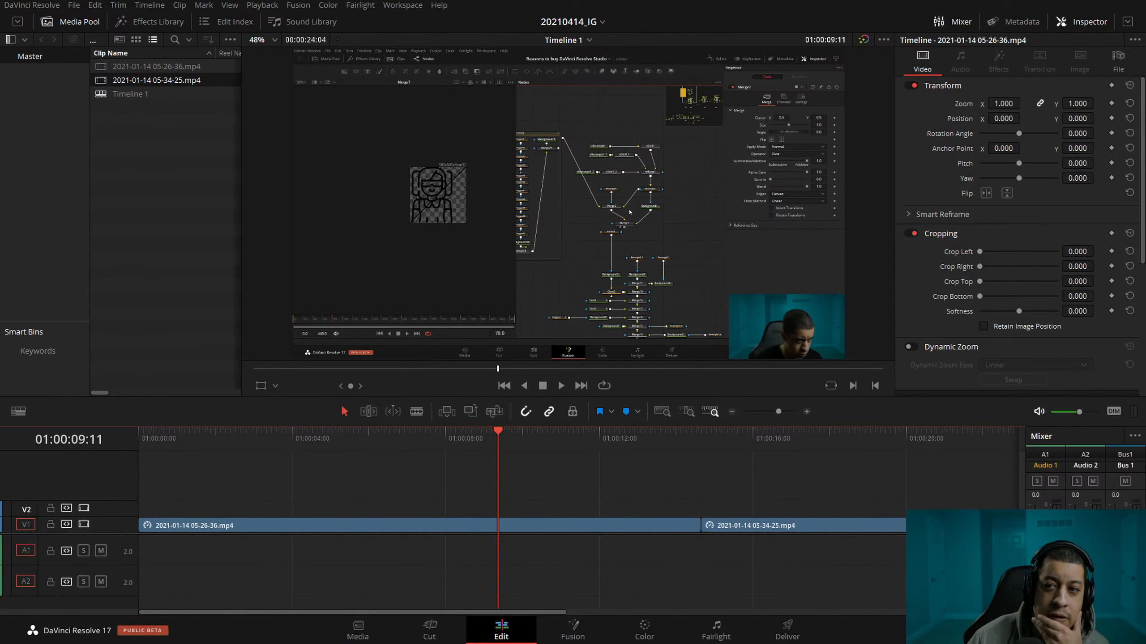
# Switch to the Epidemic Sound website, open the Beats genre and preview the start and a later part of "Stereo (Instrumental Version)".
pyautogui.moveTo(1145, 117); pyautogui.dragTo(530, 44)
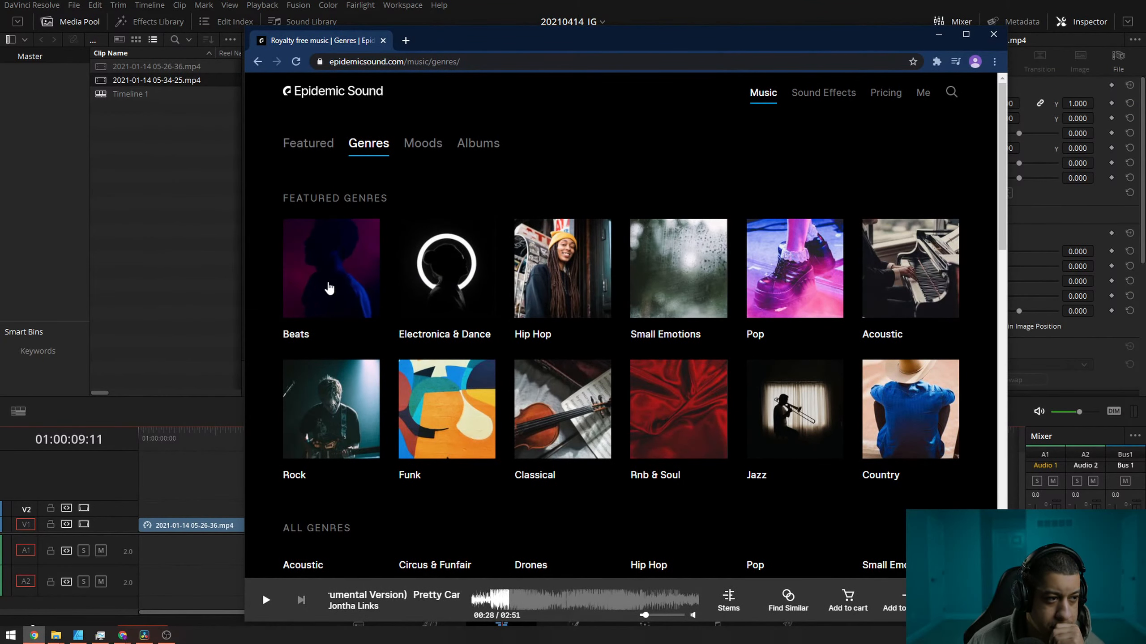
pyautogui.click(330, 288)
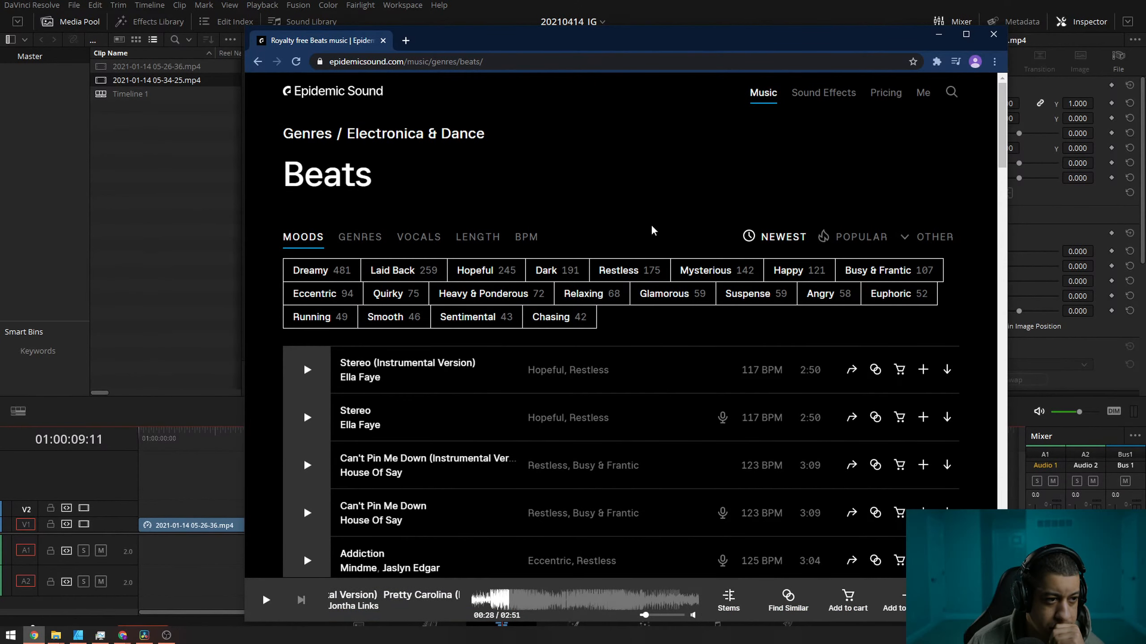
pyautogui.click(307, 371)
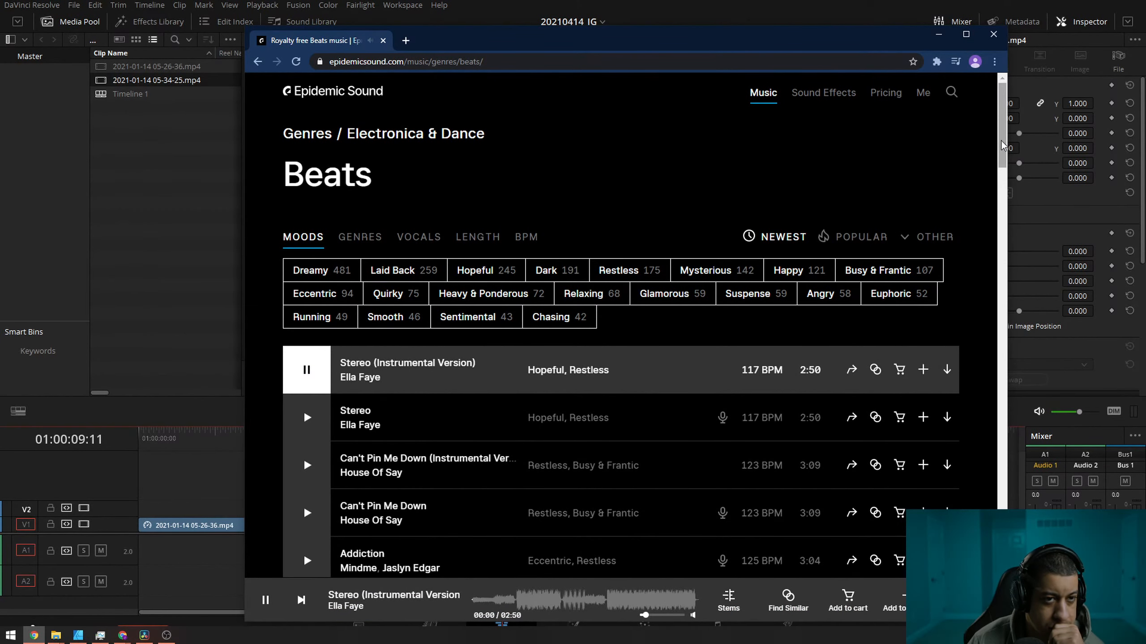
pyautogui.moveTo(1000, 145); pyautogui.dragTo(1000, 165)
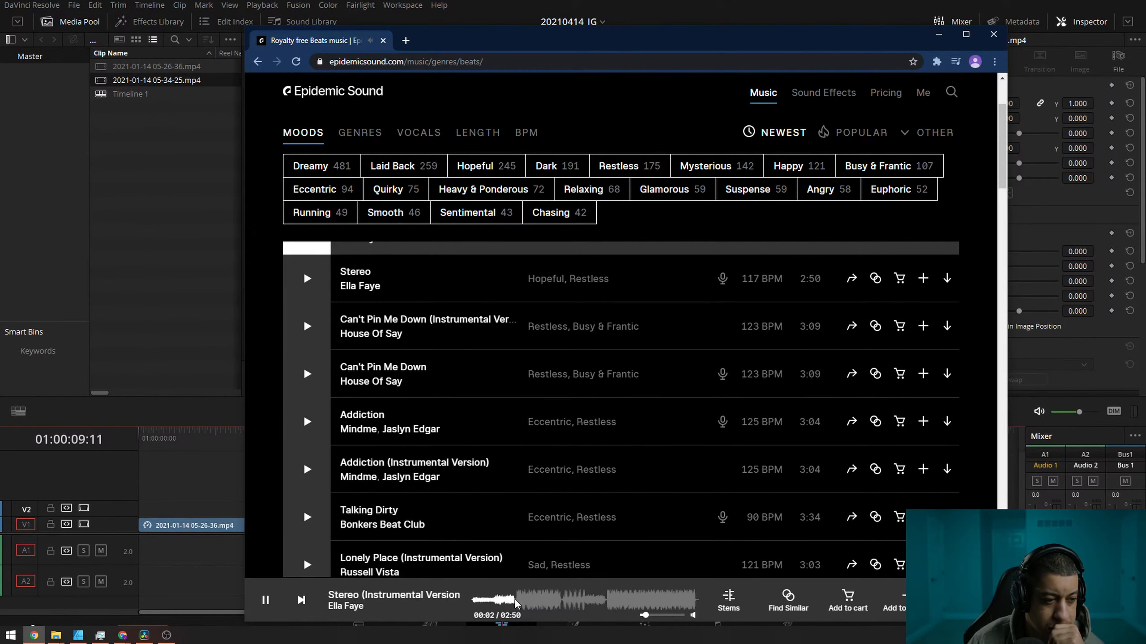
pyautogui.click(612, 601)
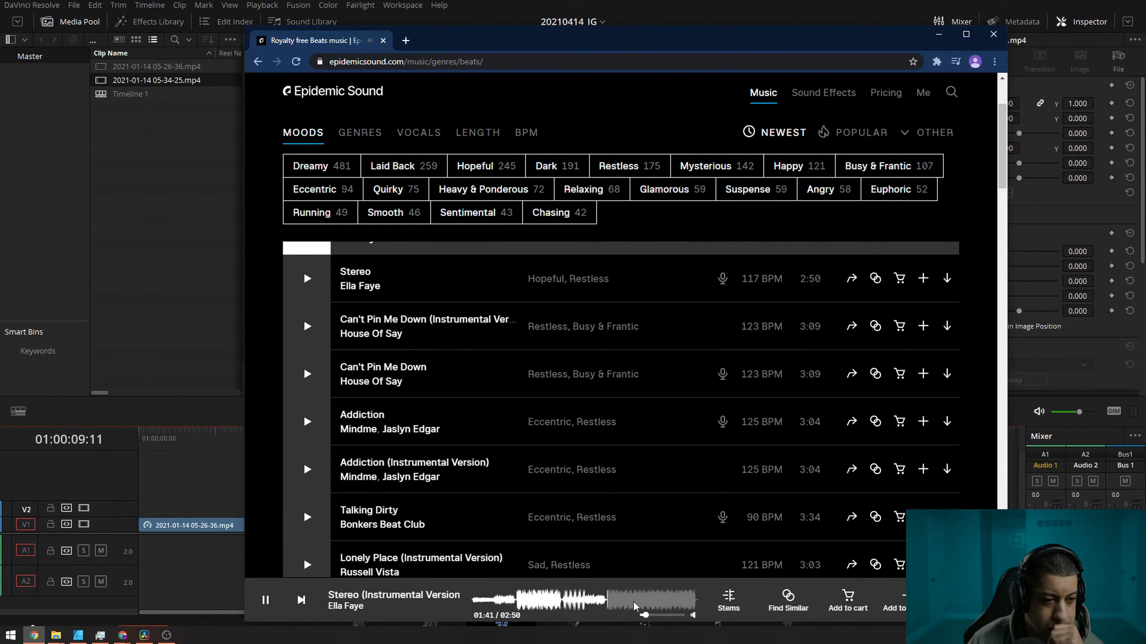
# Preview the instrumental version of "Can't Pin Me Down", including a later part, and the vocal version.
pyautogui.click(307, 326)
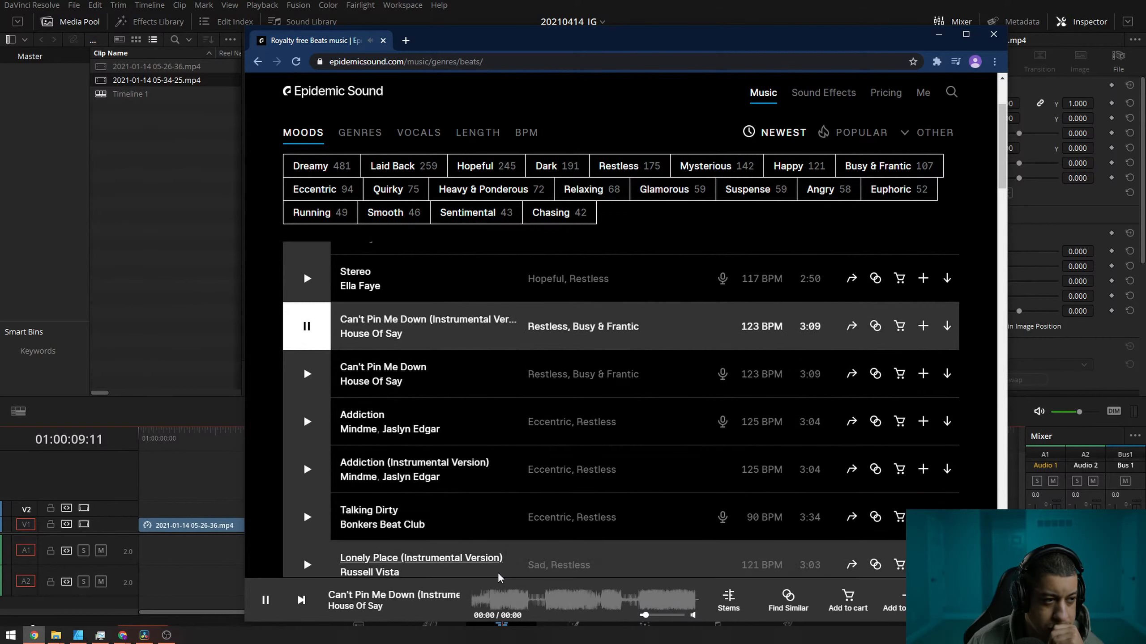
pyautogui.click(635, 603)
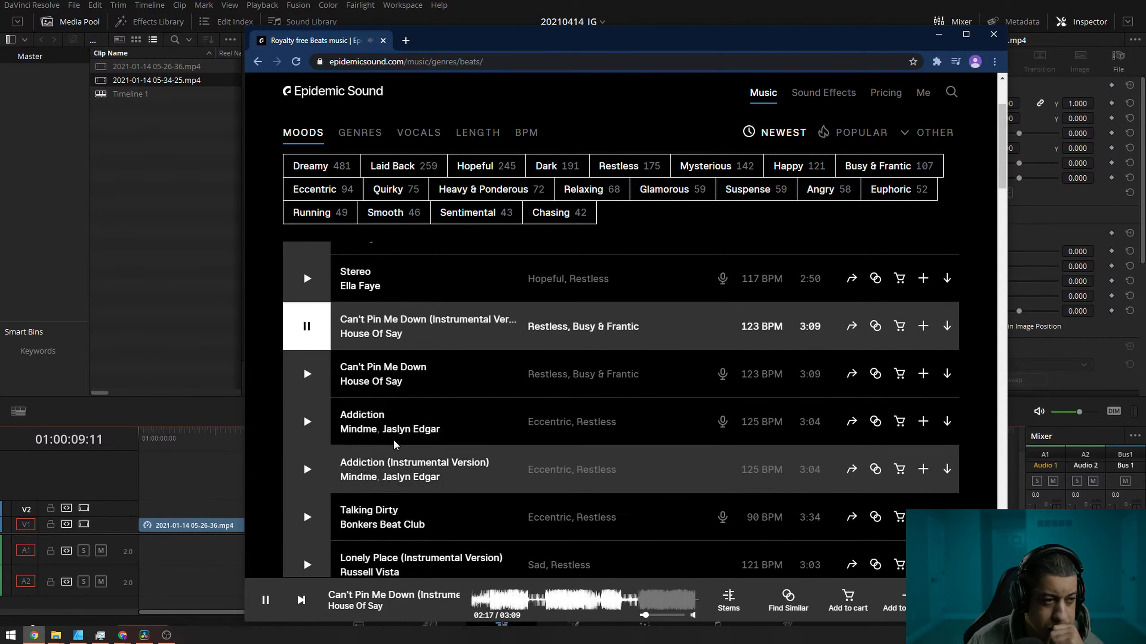
pyautogui.click(308, 370)
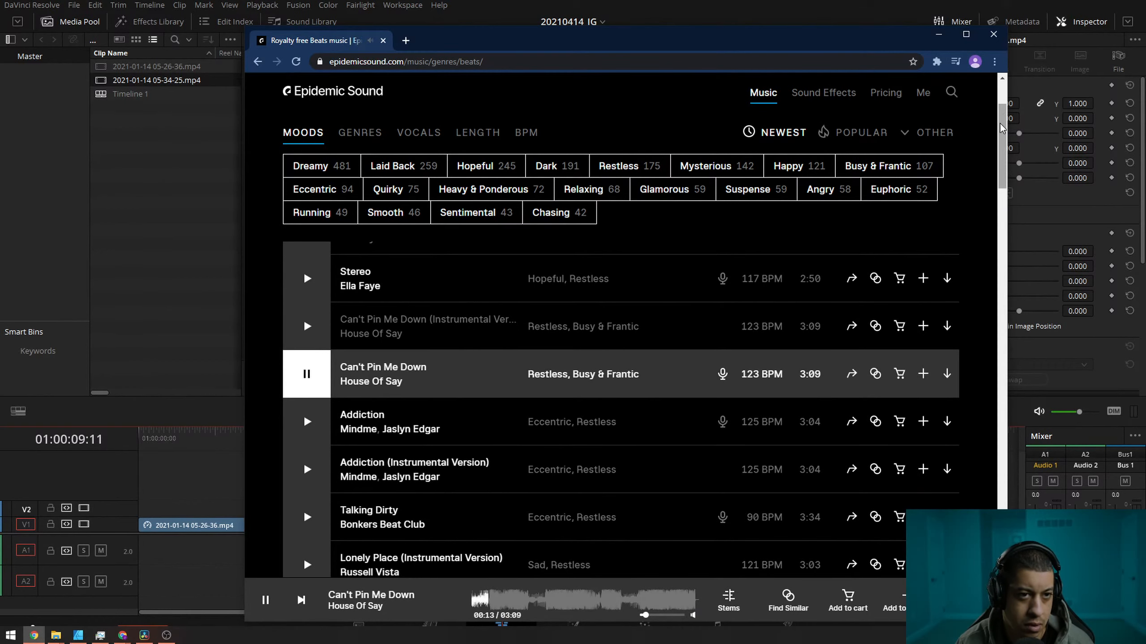
# Preview "Addiction" and its instrumental version, listening to a part about two minutes into each.
pyautogui.scroll(-1, 796, 263)
pyautogui.click(307, 376)
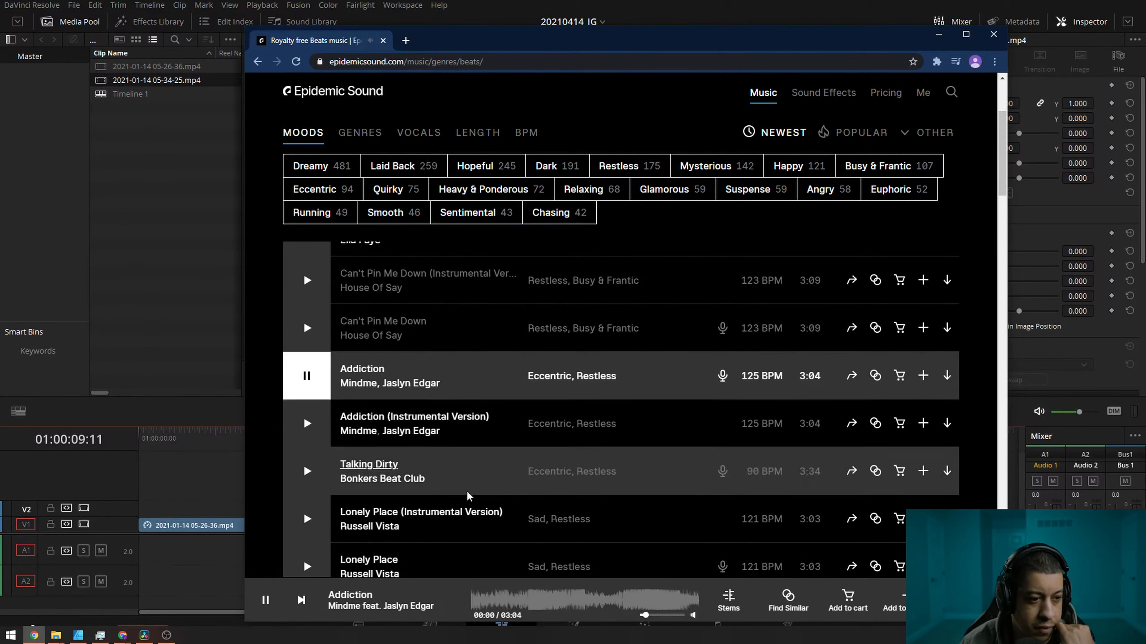
pyautogui.click(620, 610)
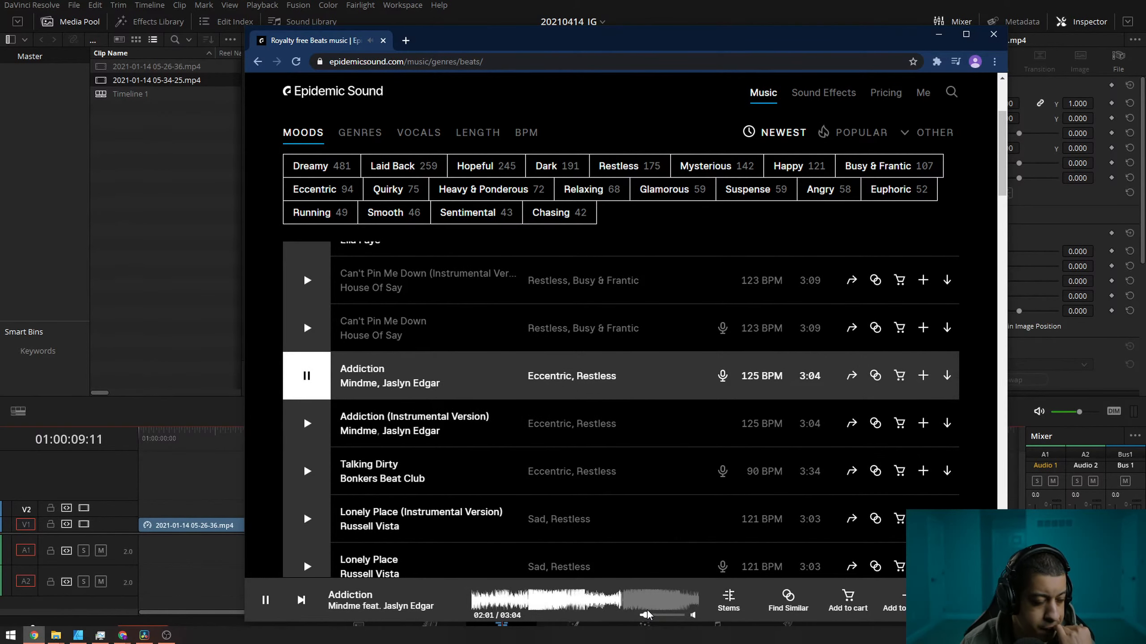
pyautogui.click(306, 424)
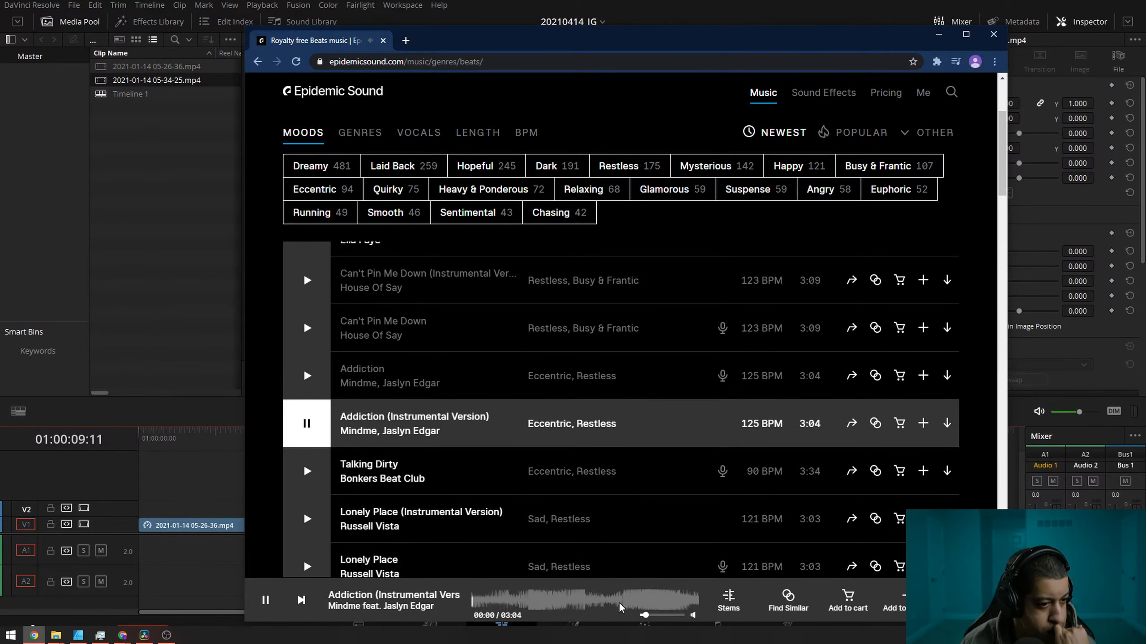
pyautogui.click(621, 607)
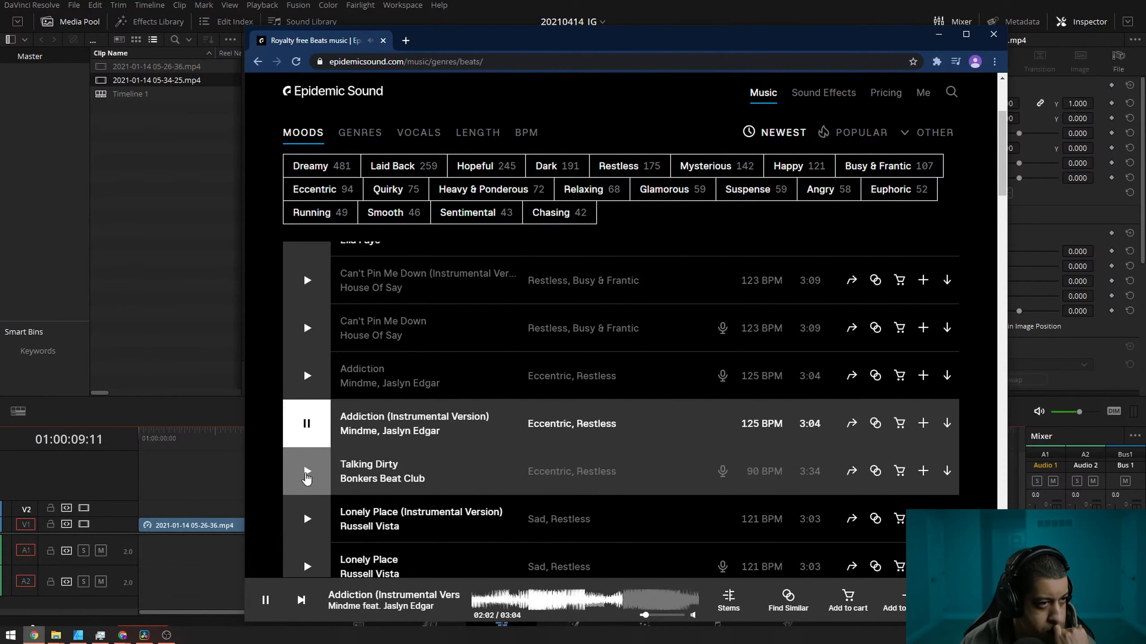
# Preview "Talking Dirty", including parts beyond two minutes, and start "Lonely Place (Instrumental Version)".
pyautogui.click(306, 471)
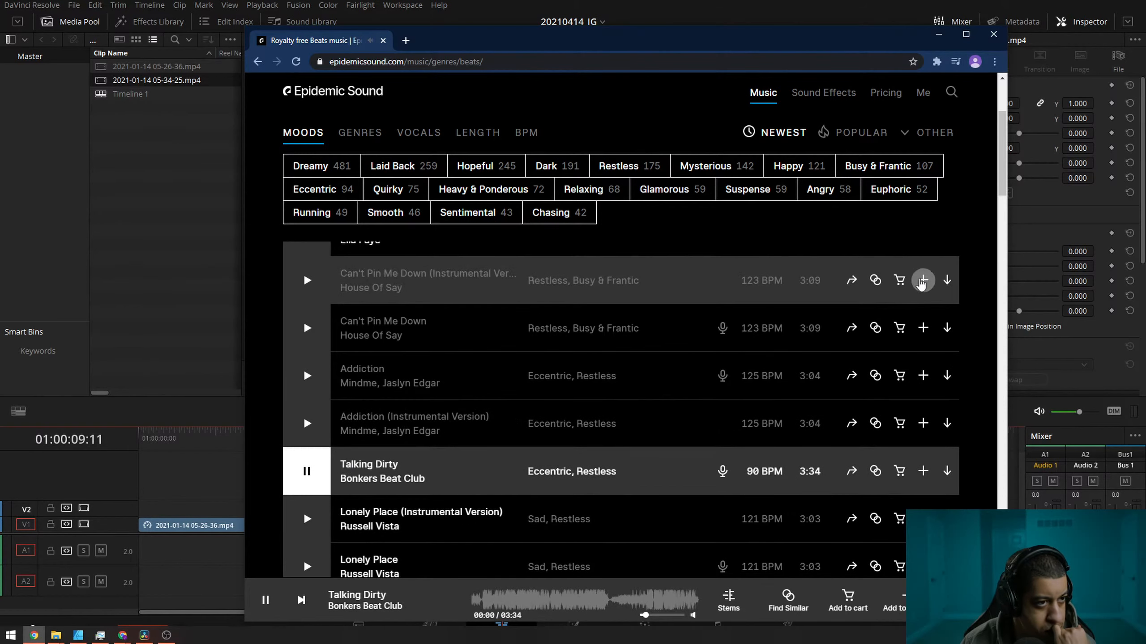
pyautogui.click(610, 607)
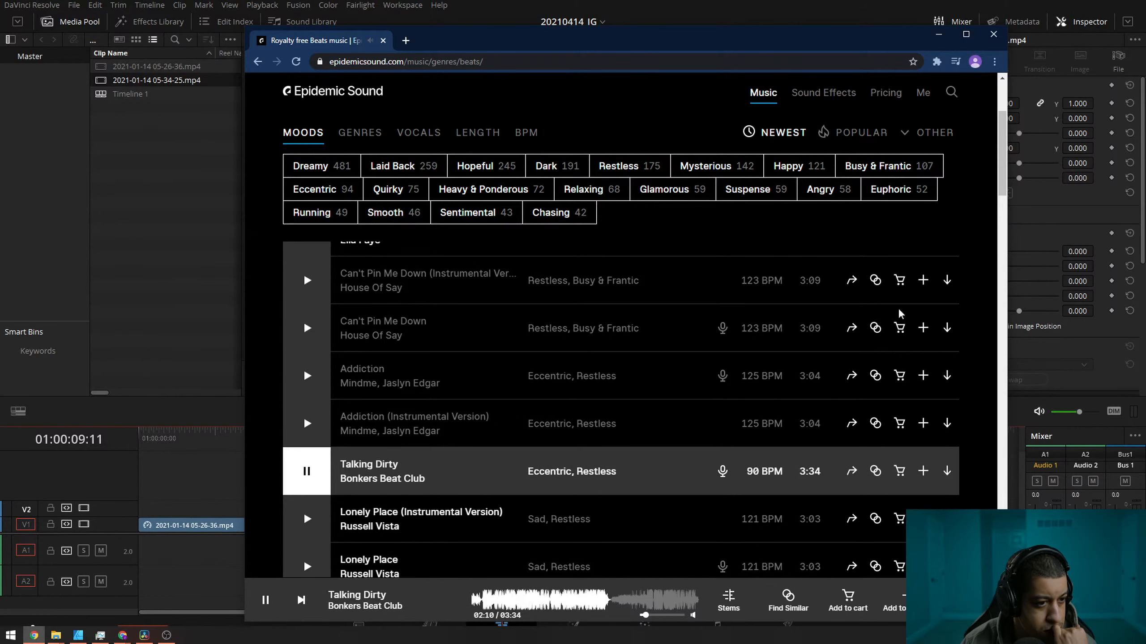
pyautogui.click(646, 607)
pyautogui.click(308, 520)
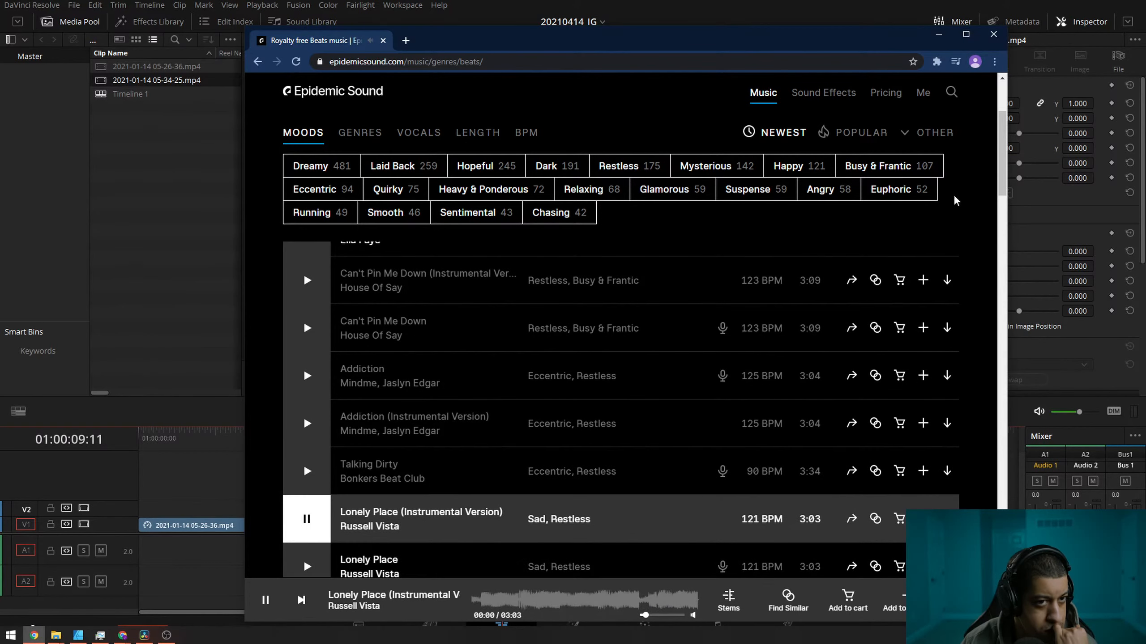
# Go back to the genre overview, open the Funk genre and preview the start, middle and later part of "Dr Frankenstein".
pyautogui.scroll(4, 953, 201)
pyautogui.click(360, 234)
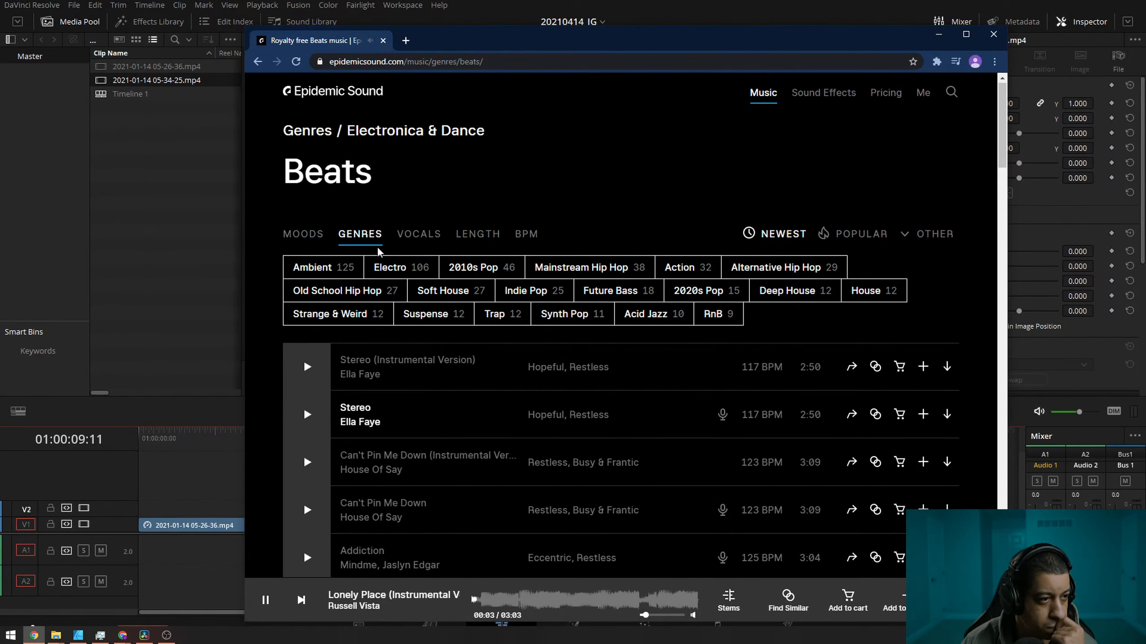
pyautogui.click(318, 131)
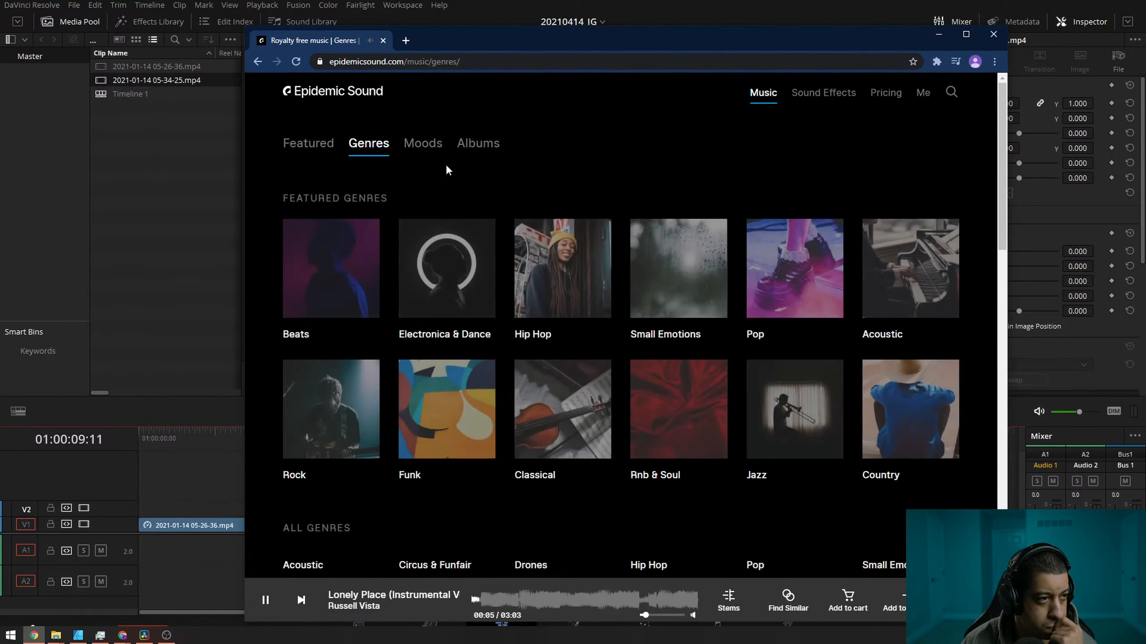
pyautogui.moveTo(1002, 217); pyautogui.dragTo(1003, 233)
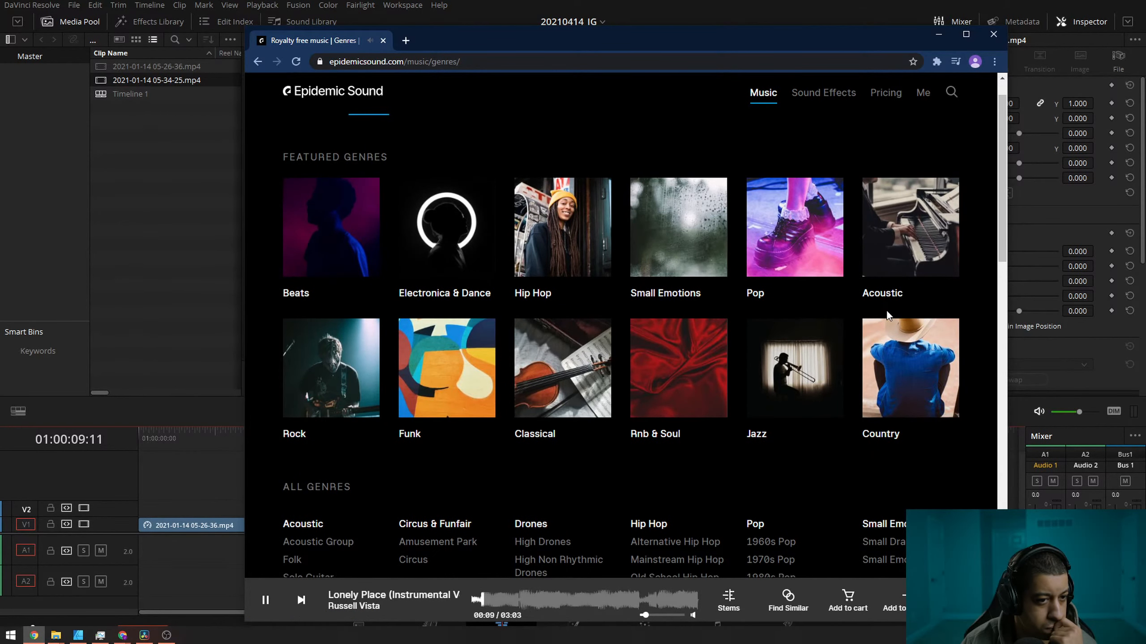
pyautogui.click(446, 397)
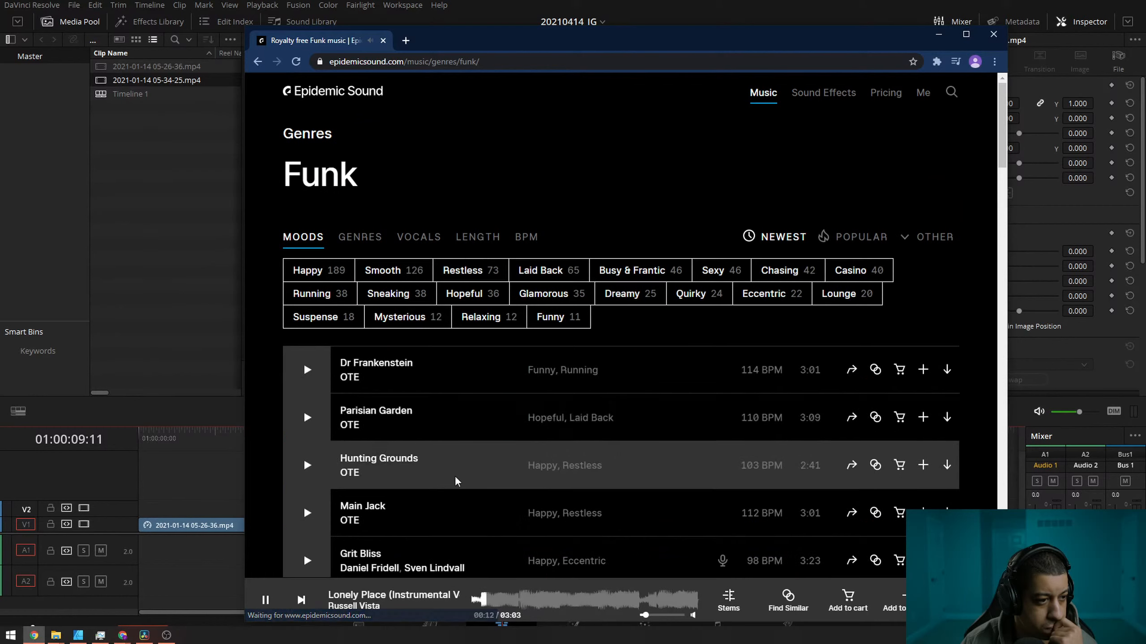
pyautogui.click(307, 370)
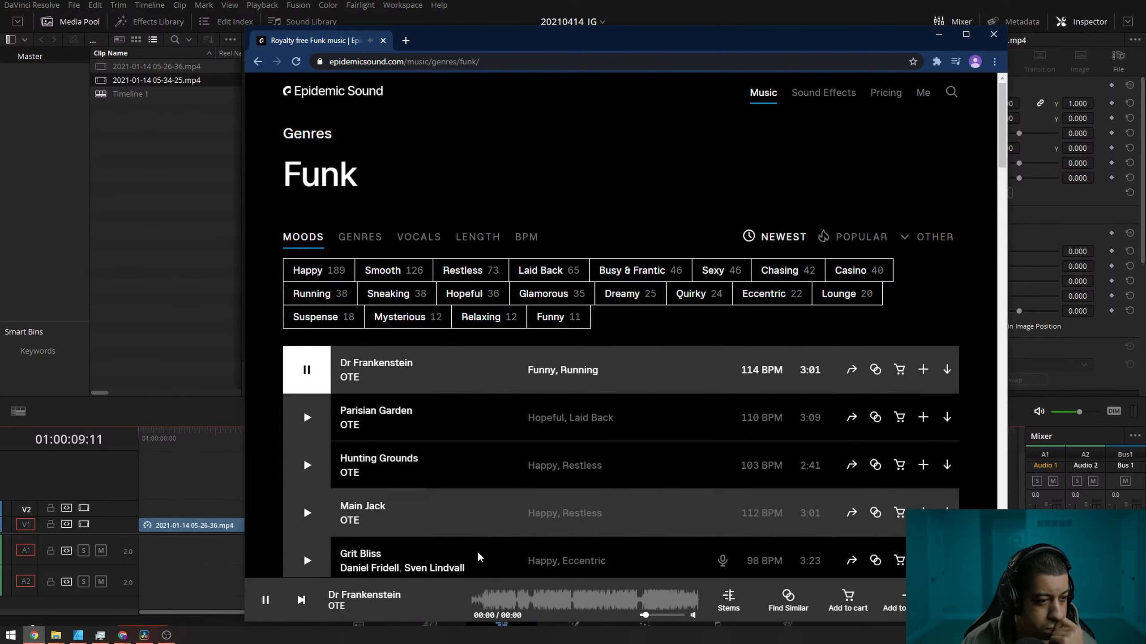
pyautogui.click(532, 604)
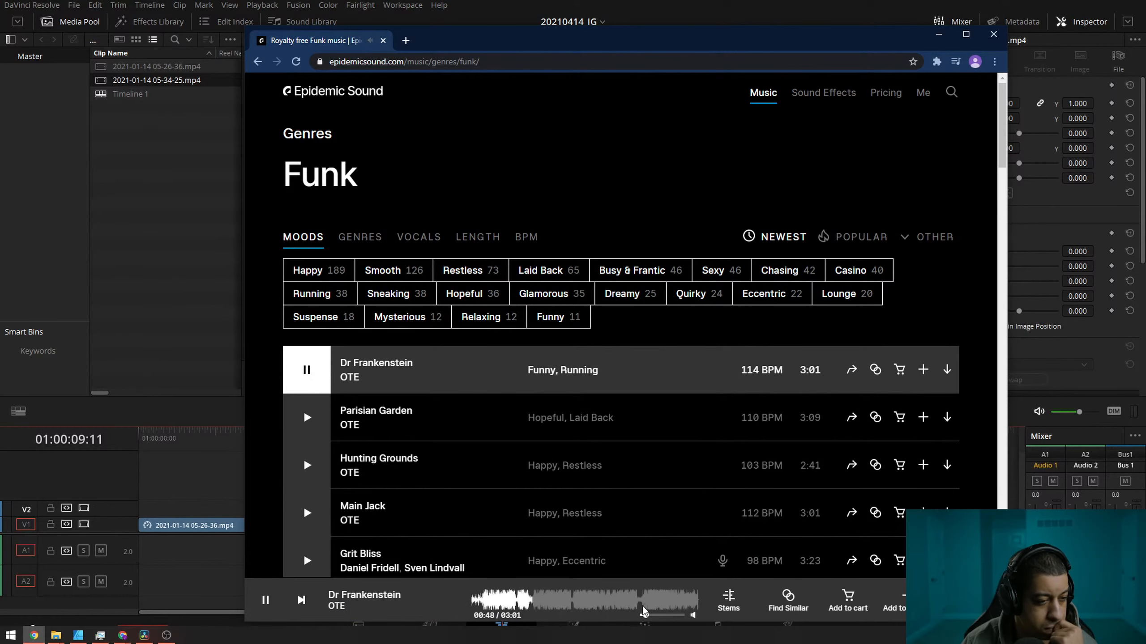
pyautogui.click(641, 601)
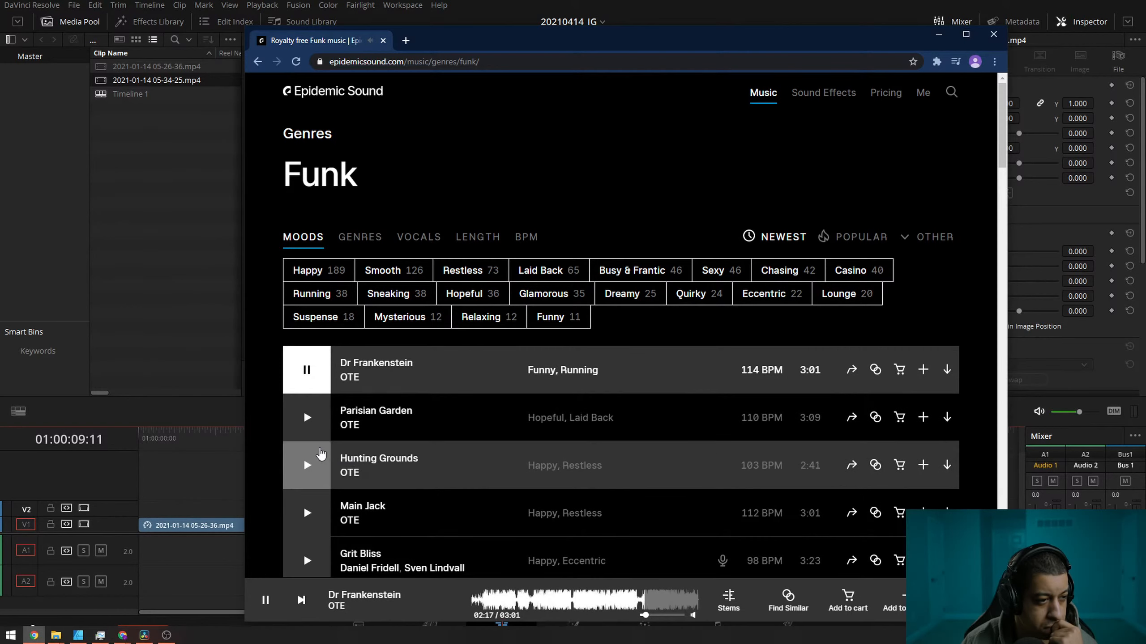
# Preview the later parts of the Funk tracks "Parisian Garden", "Hunting Grounds" and "Main Jack".
pyautogui.click(387, 438)
pyautogui.click(617, 601)
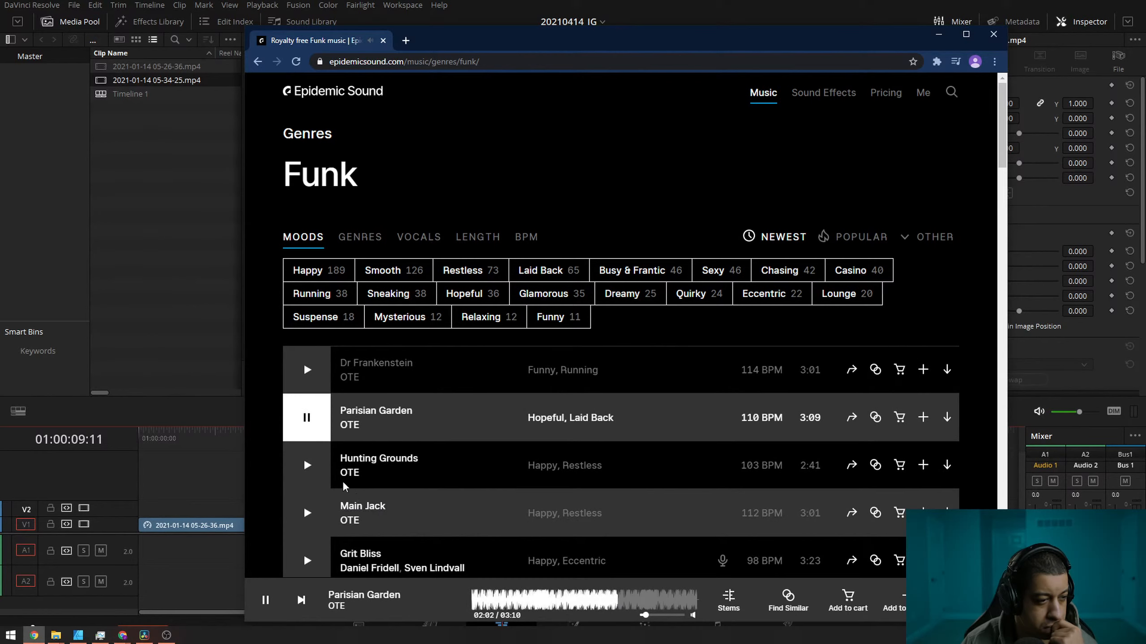
pyautogui.click(380, 487)
pyautogui.click(607, 601)
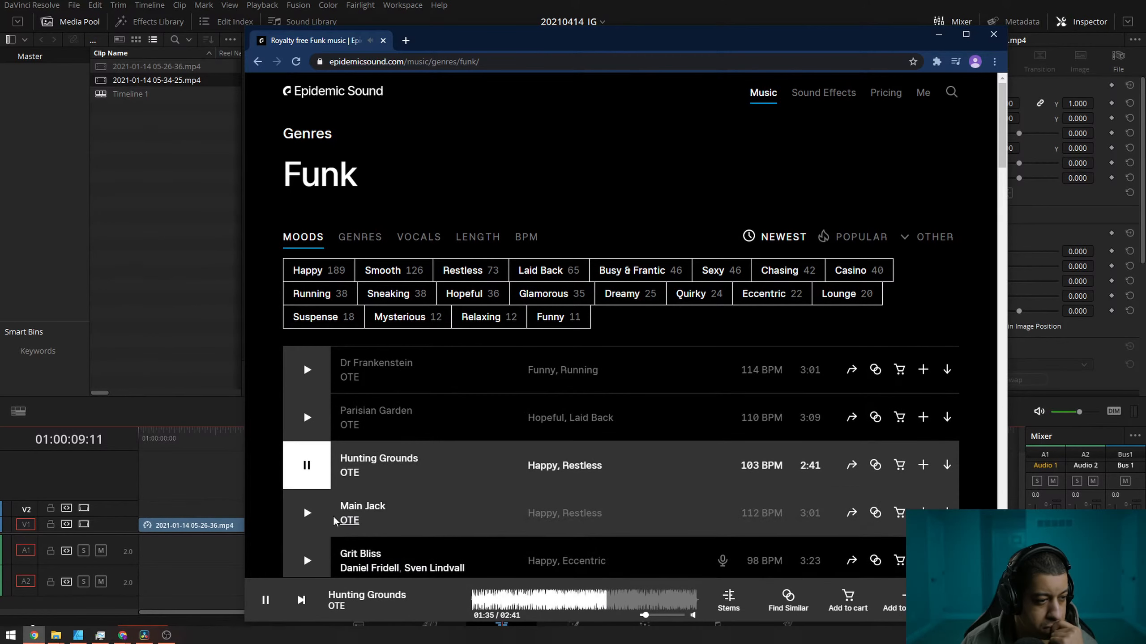
pyautogui.click(316, 516)
pyautogui.click(620, 600)
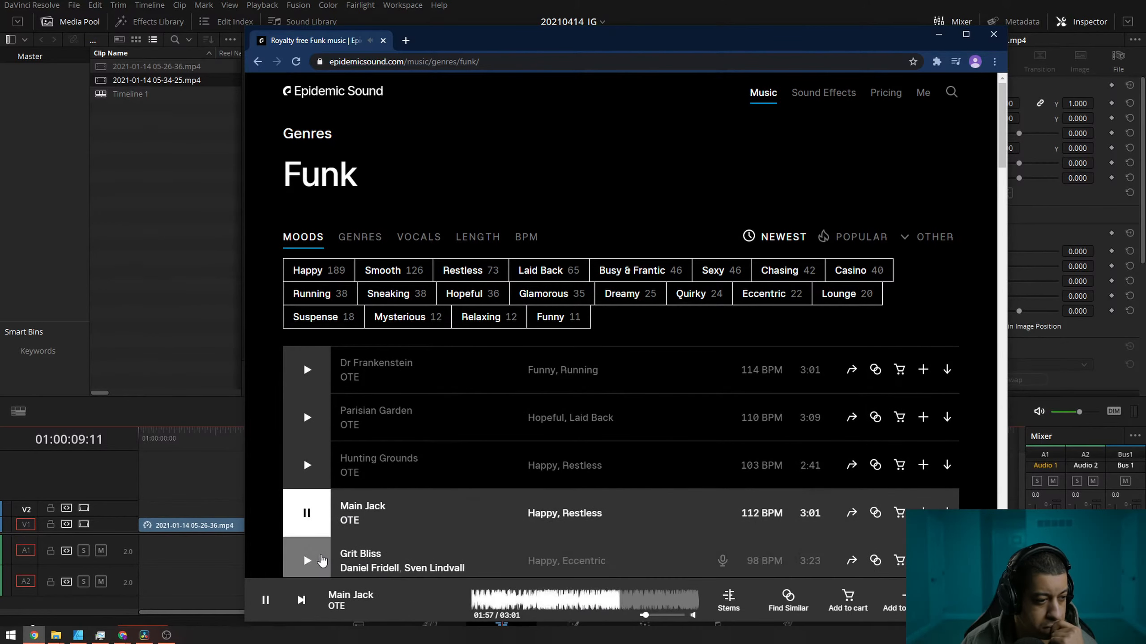
# Preview "Grit Bliss" and the track "In His Honor" further down the list, including a middle part of the latter.
pyautogui.click(321, 559)
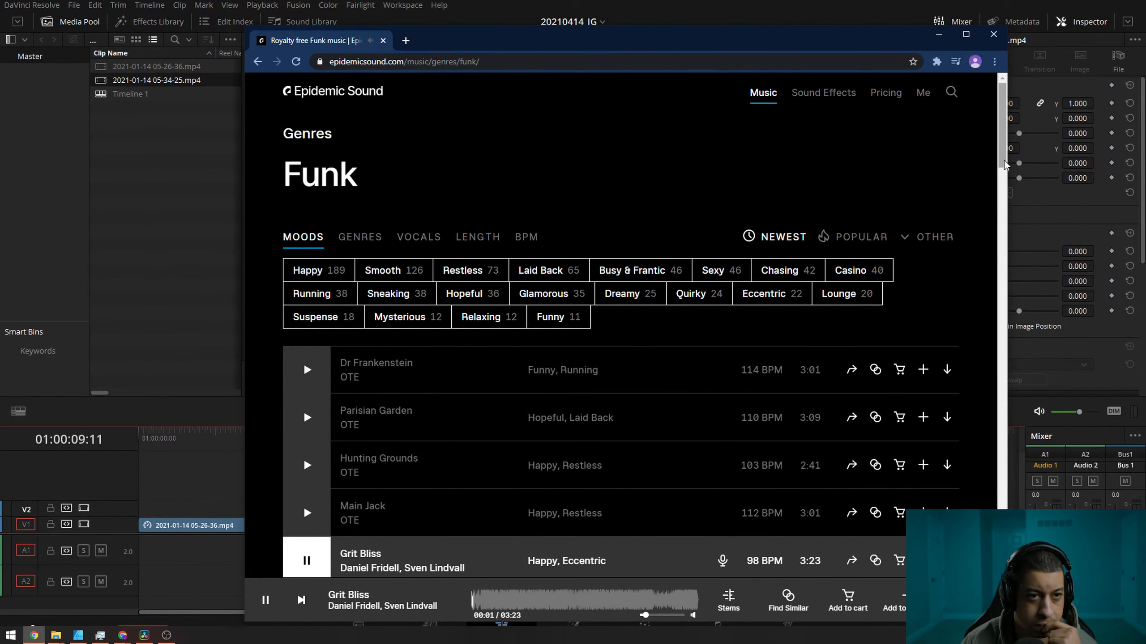
pyautogui.scroll(-3, 998, 201)
pyautogui.scroll(-1, 998, 202)
pyautogui.click(306, 314)
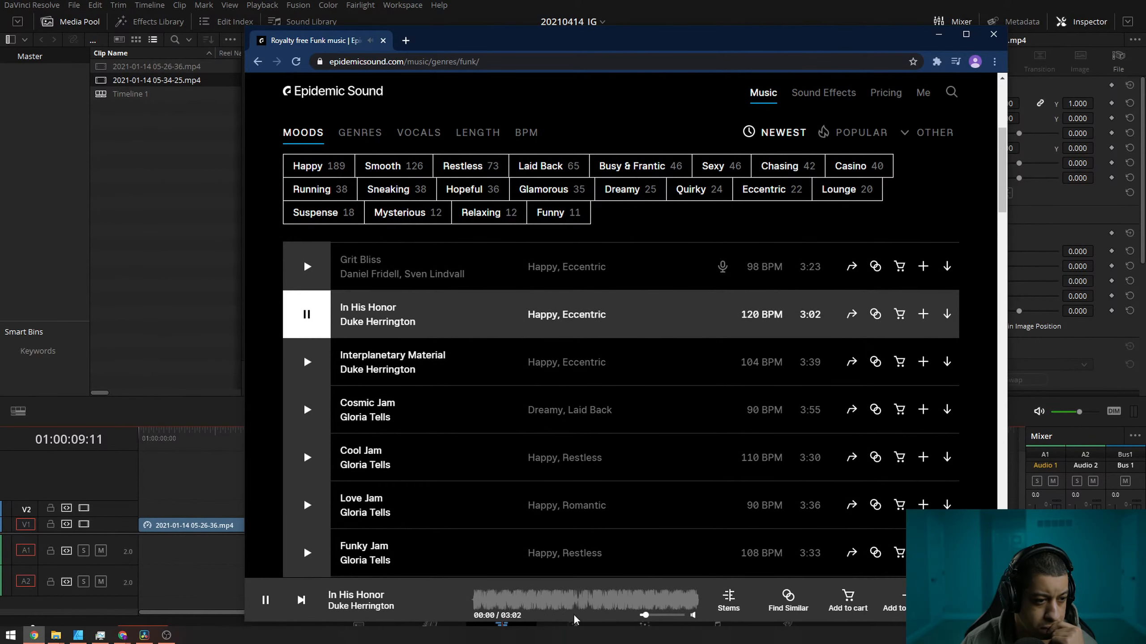
pyautogui.click(582, 608)
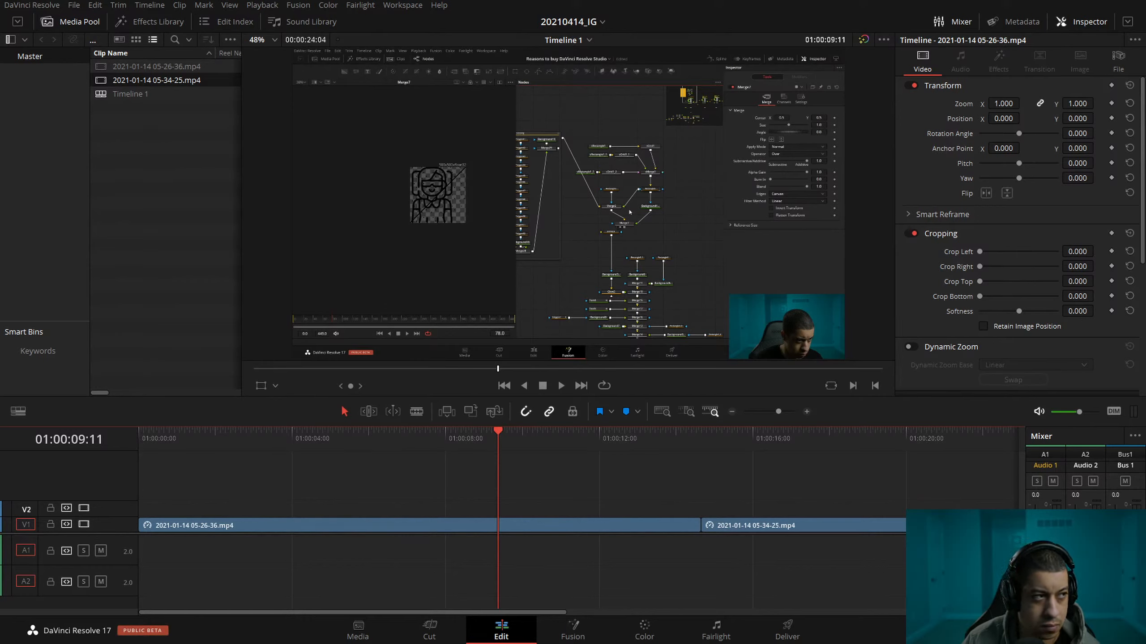
# In DaVinci Resolve, import the "In His Honor" music file into the media pool and place it on track A1 at the timeline's start.
pyautogui.moveTo(207, 184); pyautogui.dragTo(159, 204)
pyautogui.click(172, 275)
pyautogui.moveTo(100, 95); pyautogui.dragTo(145, 550)
# Trim just under a second off the start of the sequence and play it with the music from the beginning.
pyautogui.moveTo(182, 439); pyautogui.dragTo(172, 450)
pyautogui.click(328, 559)
pyautogui.press('Home')
pyautogui.press('space')
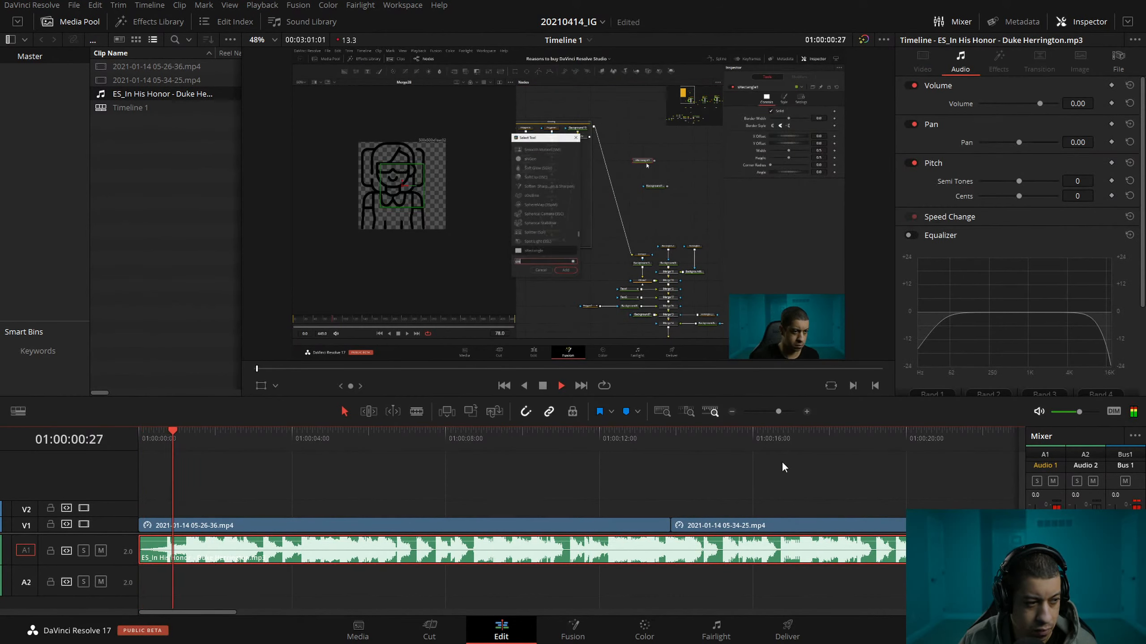
# Trim the end of the music on A1 to match the end of the second video clip and save the project.
pyautogui.click(732, 412)
pyautogui.click(731, 412)
pyautogui.click(250, 434)
pyautogui.hotkey('shift', ']')
pyautogui.click(165, 438)
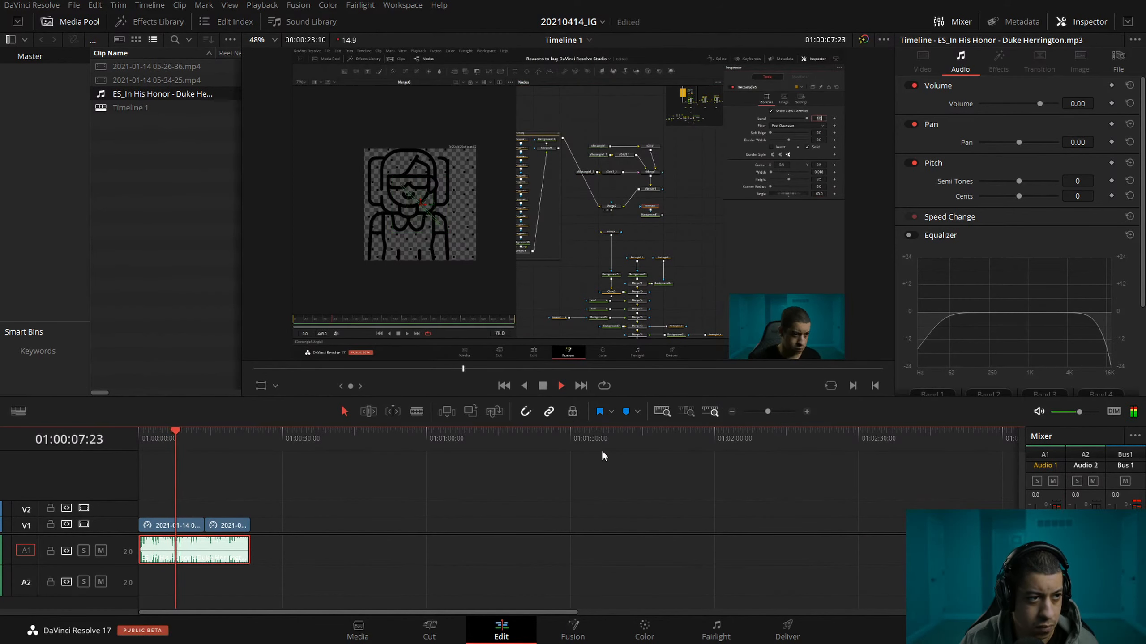
pyautogui.press('space')
pyautogui.click(138, 439)
pyautogui.hotkey('ctrl', 's')
# Enlarge the first video clip to a zoom of 1.410 and reposition it to about X 402, Y -33.
pyautogui.click(177, 526)
pyautogui.moveTo(1016, 108); pyautogui.dragTo(1061, 109)
pyautogui.moveTo(524, 235); pyautogui.dragTo(651, 199)
pyautogui.scroll(-2, 597, 240)
pyautogui.scroll(5, 539, 281)
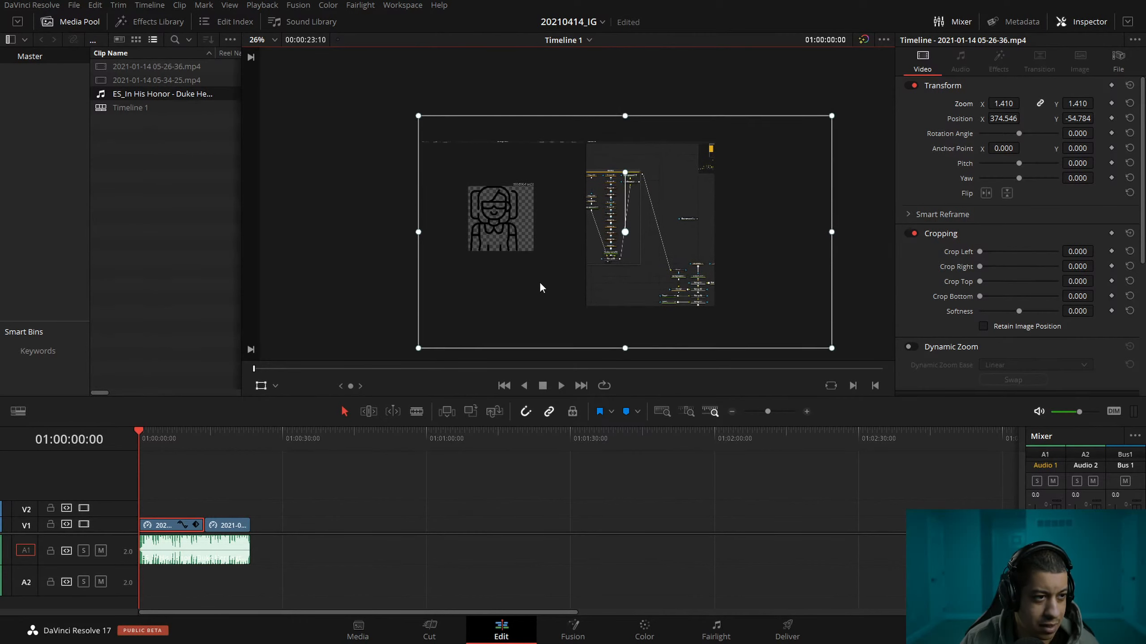
pyautogui.moveTo(680, 263); pyautogui.dragTo(709, 114)
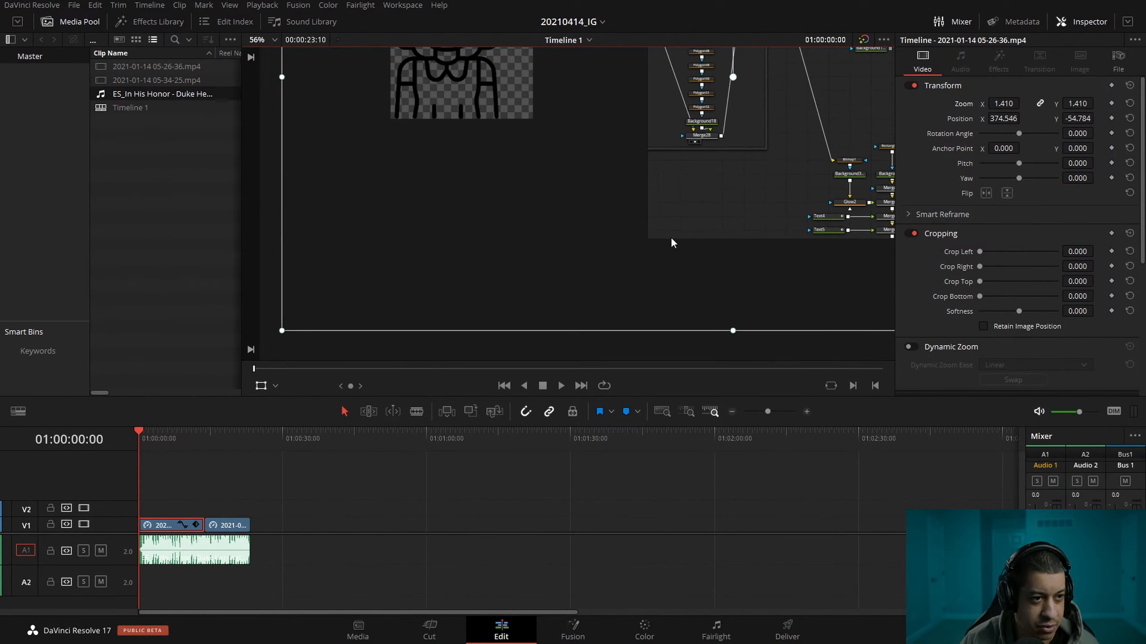
pyautogui.scroll(-4, 644, 228)
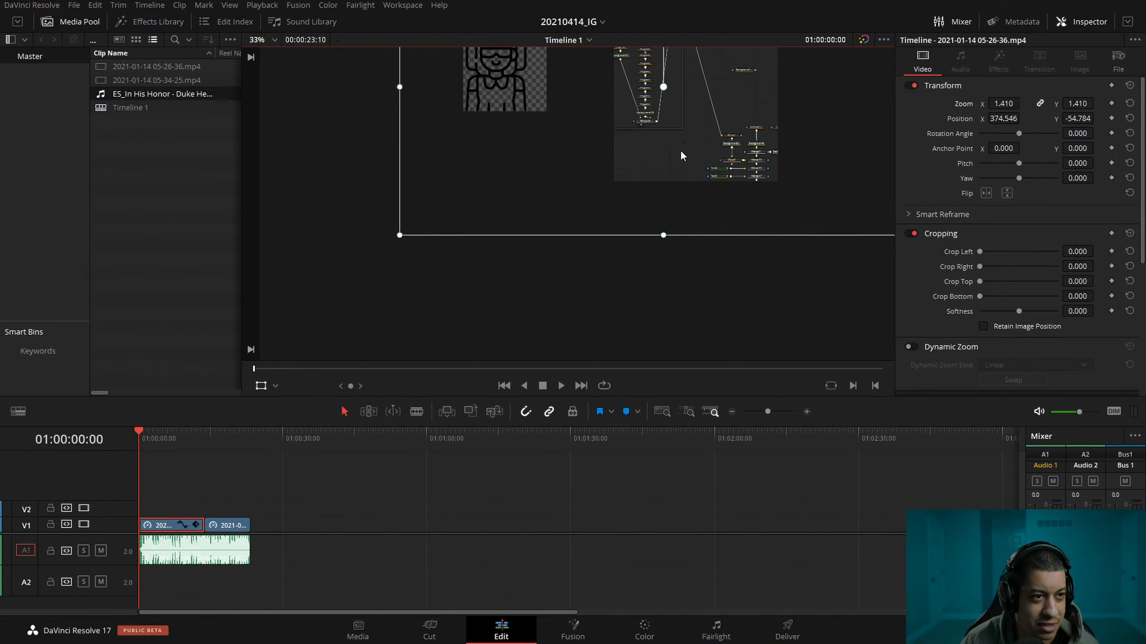
pyautogui.moveTo(570, 229)
pyautogui.mouseDown()
pyautogui.moveTo(591, 230)
pyautogui.moveTo(576, 238)
pyautogui.moveTo(576, 225)
pyautogui.mouseUp()
pyautogui.scroll(-1, 577, 231)
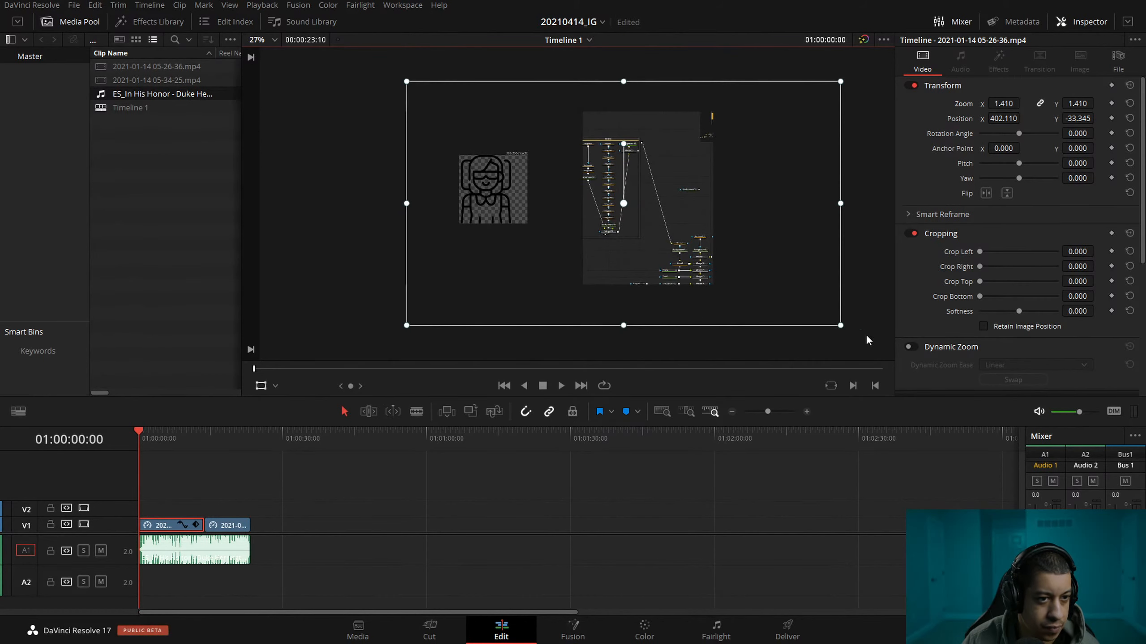
# Rescale the first clip to a zoom of about 1.332 and move it to about X 238, Y -15 in the frame.
pyautogui.moveTo(839, 326); pyautogui.dragTo(806, 315)
pyautogui.moveTo(684, 282); pyautogui.dragTo(656, 272)
pyautogui.moveTo(780, 308); pyautogui.dragTo(786, 311)
pyautogui.moveTo(703, 273); pyautogui.dragTo(708, 274)
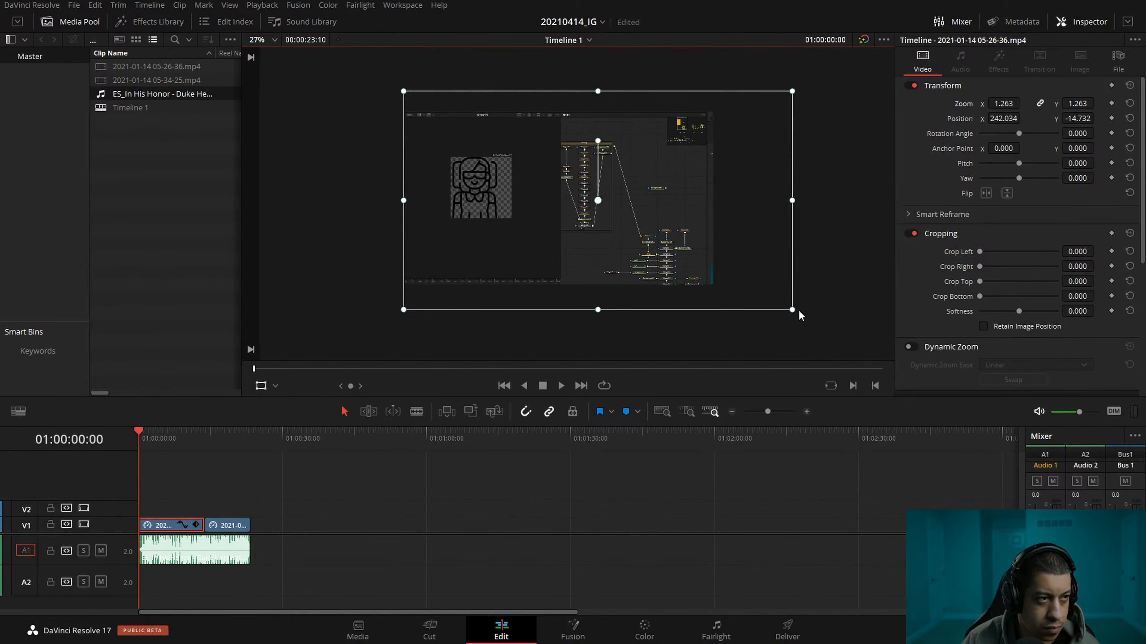
pyautogui.moveTo(790, 312)
pyautogui.mouseDown()
pyautogui.moveTo(782, 307)
pyautogui.moveTo(798, 318)
pyautogui.mouseUp()
pyautogui.moveTo(726, 290); pyautogui.dragTo(733, 291)
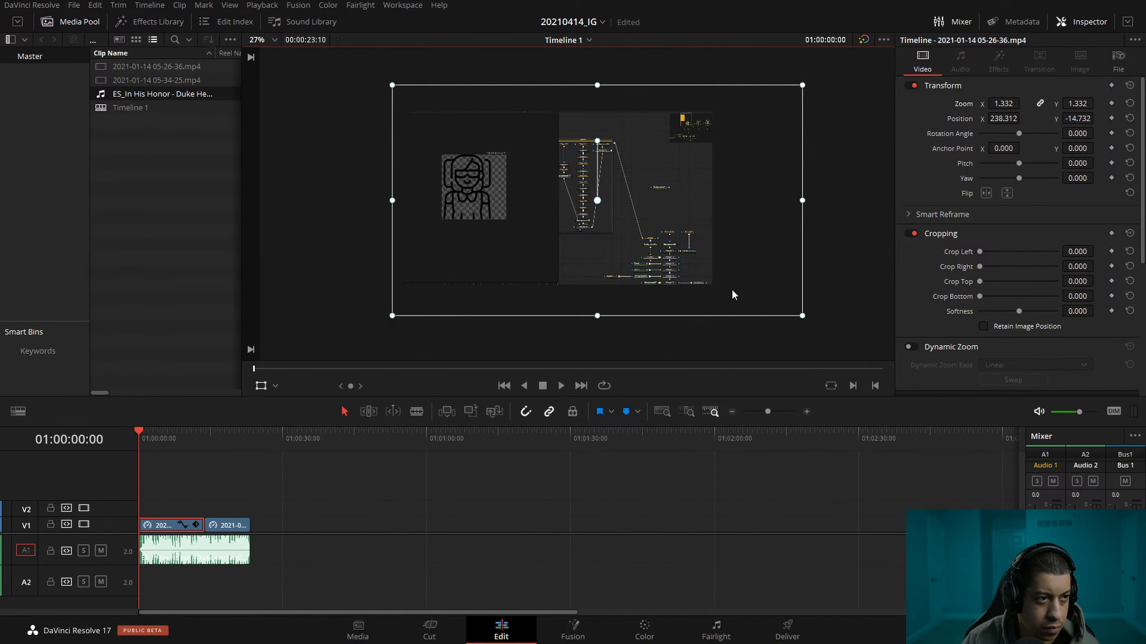
# Copy the first clip, try a paste insert on the timeline and undo it.
pyautogui.rightClick(159, 531)
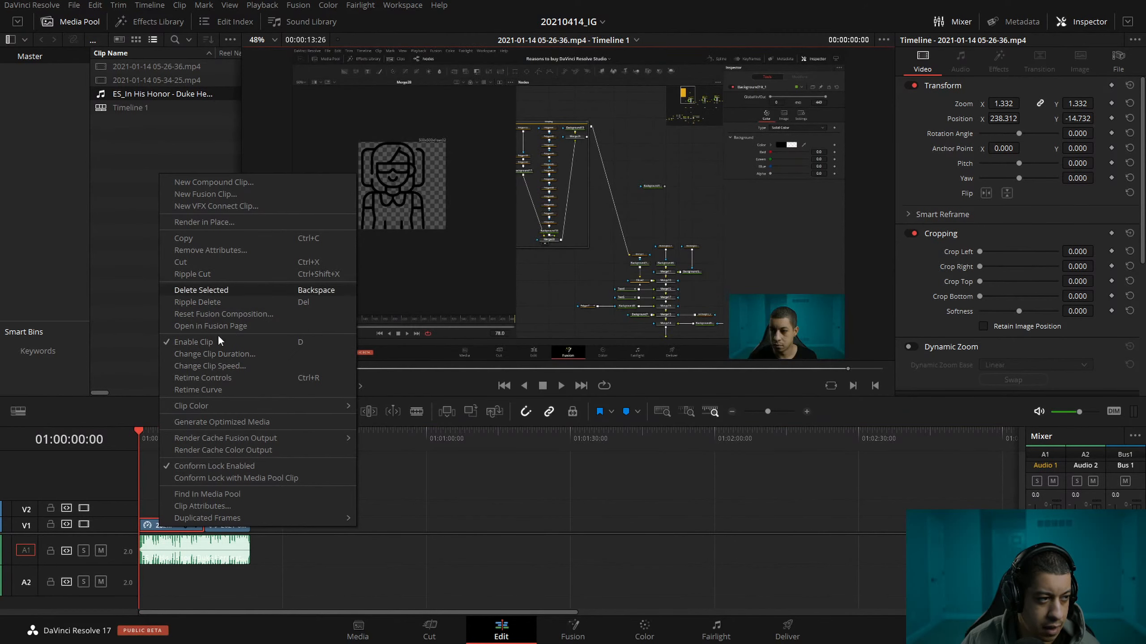
pyautogui.click(270, 505)
pyautogui.rightClick(154, 528)
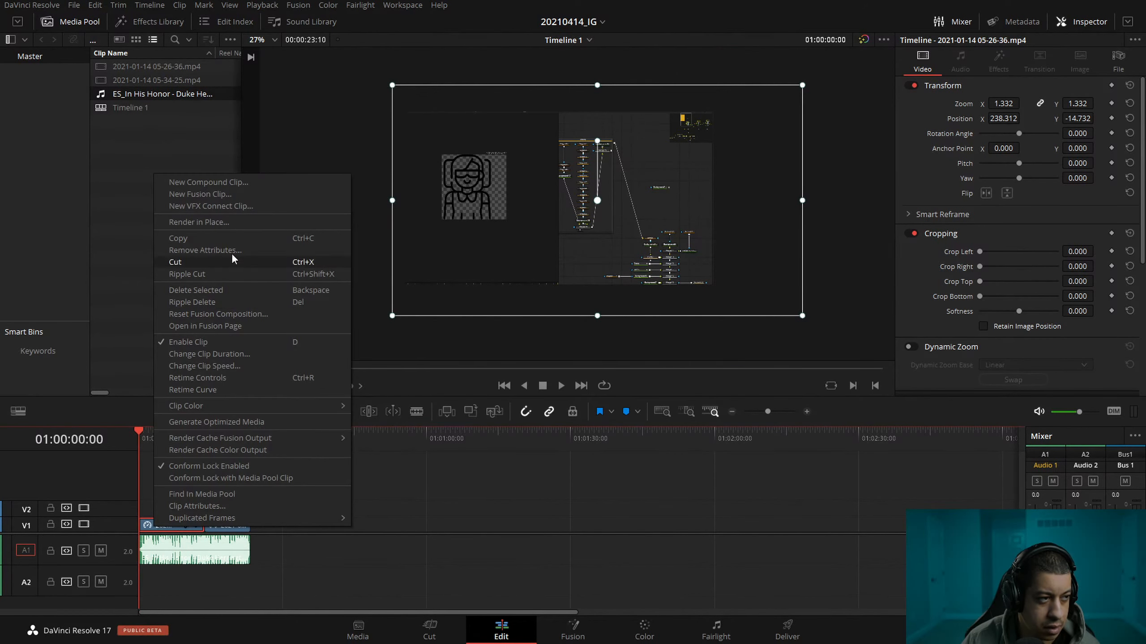
pyautogui.press('Escape')
pyautogui.click(162, 532)
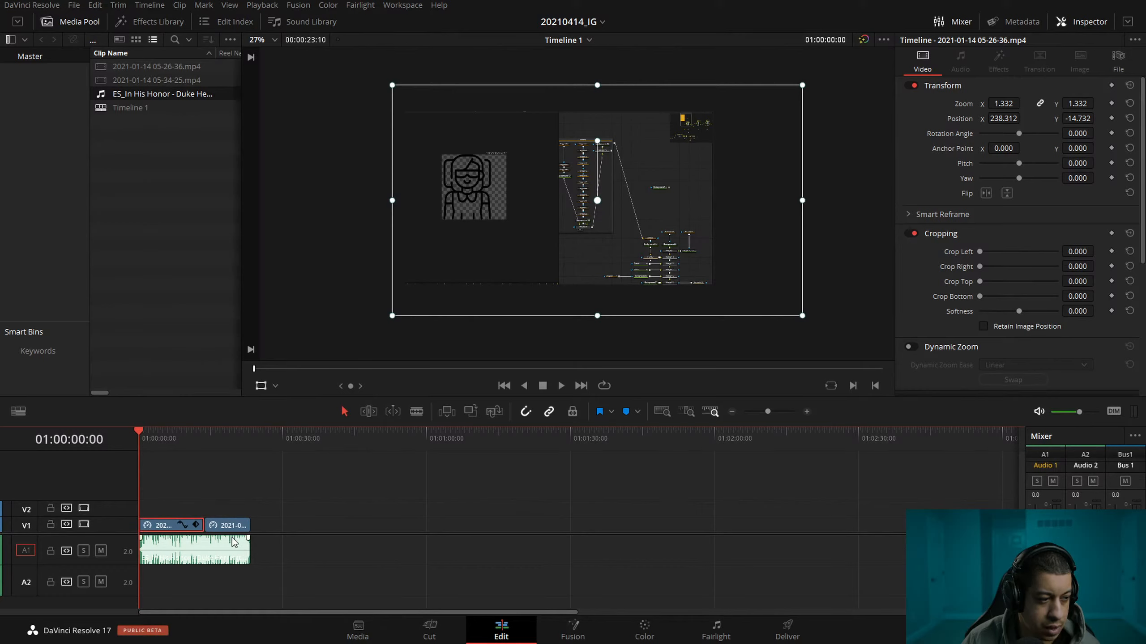
pyautogui.hotkey('ctrl', 'shift', 'v')
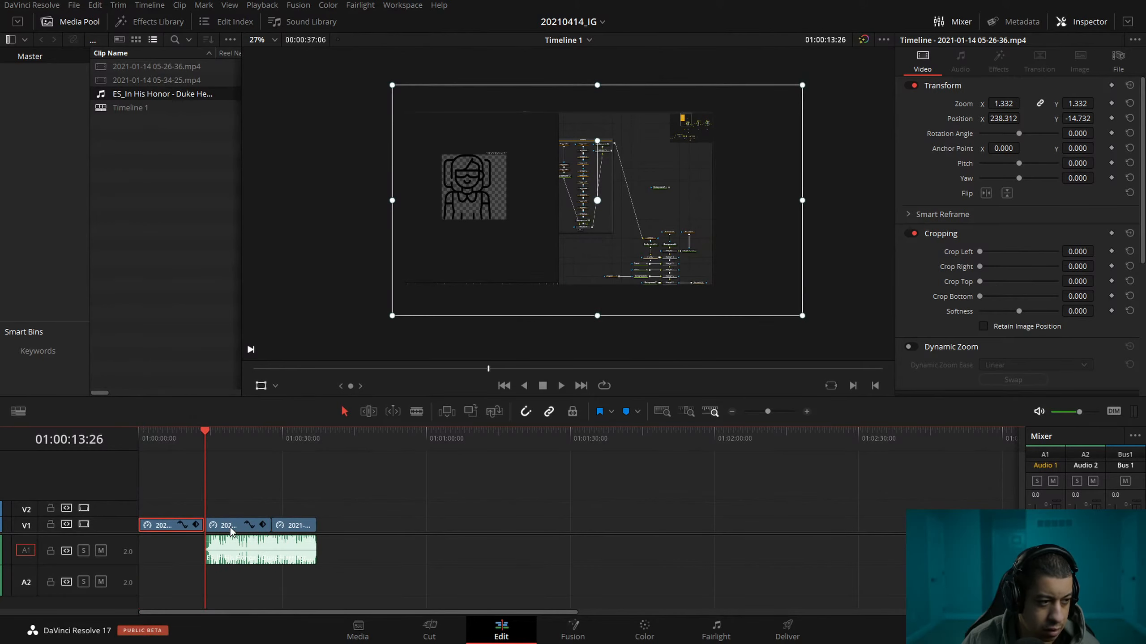
pyautogui.hotkey('ctrl', 'z')
# Paste the first clip's zoom and position attributes onto the second clip and play across the cut to check its framing.
pyautogui.click(230, 532)
pyautogui.rightClick(231, 530)
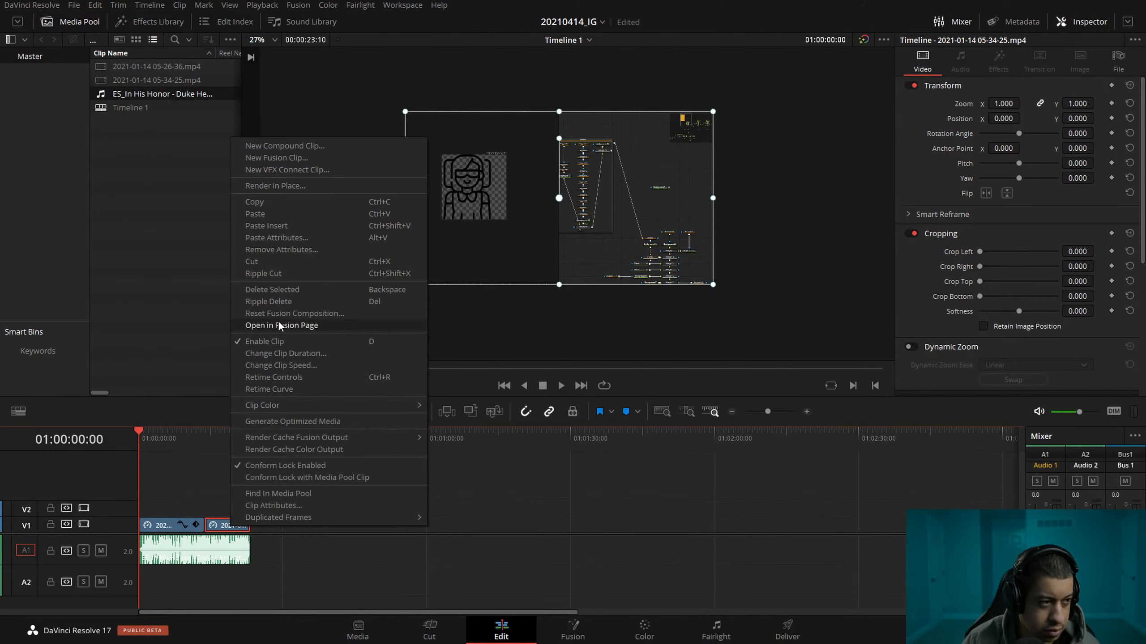
pyautogui.click(310, 238)
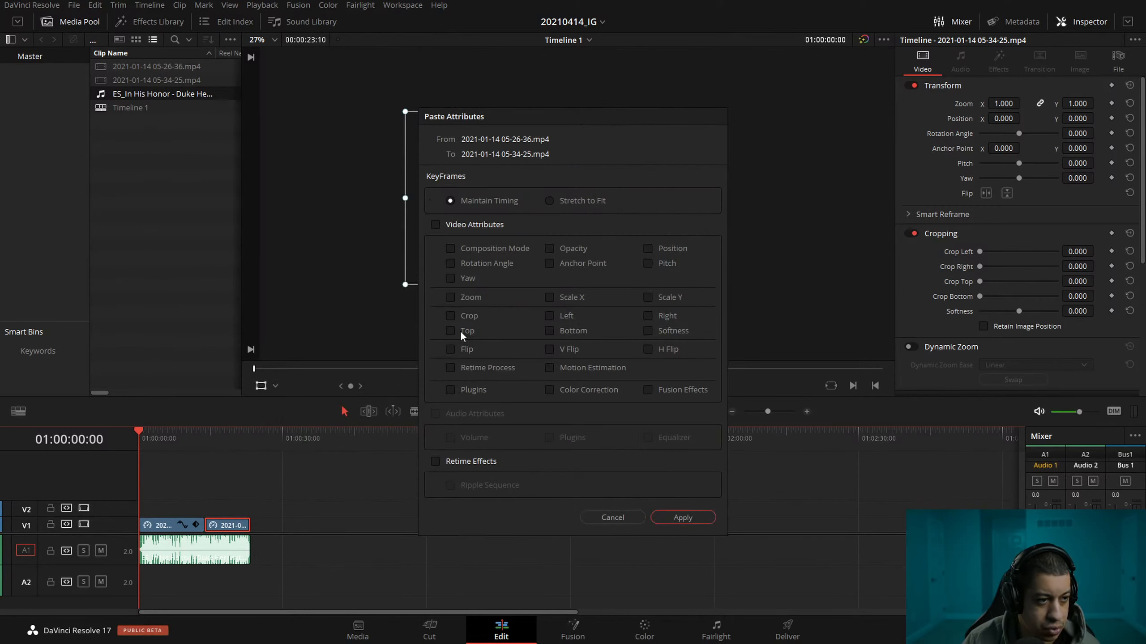
pyautogui.click(460, 298)
pyautogui.click(682, 518)
pyautogui.moveTo(182, 441); pyautogui.dragTo(218, 446)
pyautogui.press('space')
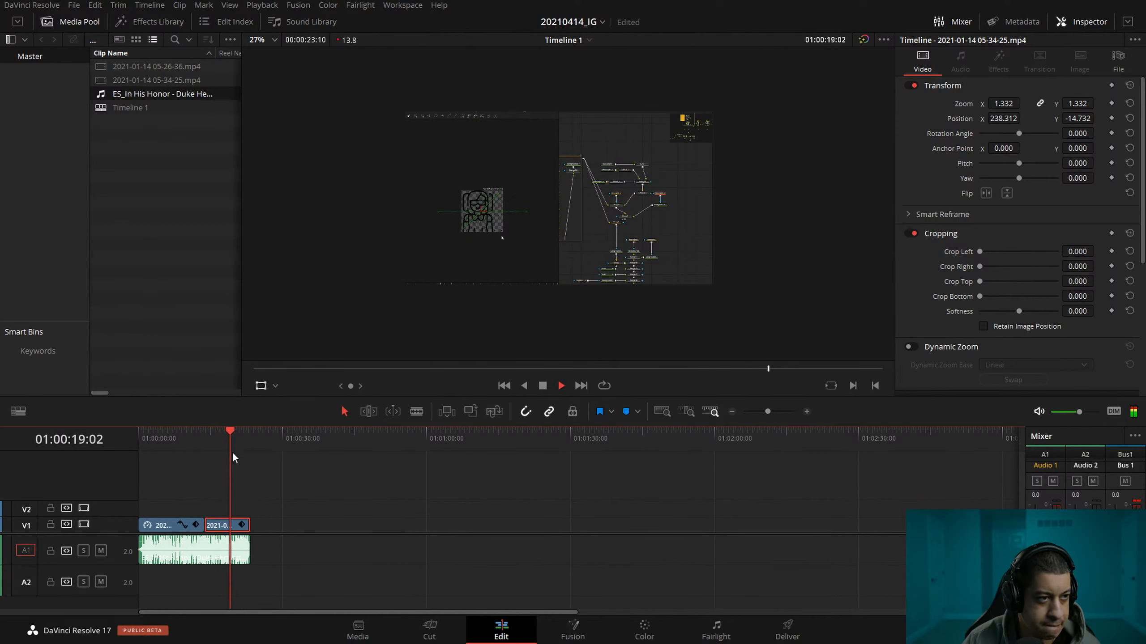
pyautogui.click(276, 574)
pyautogui.press('space')
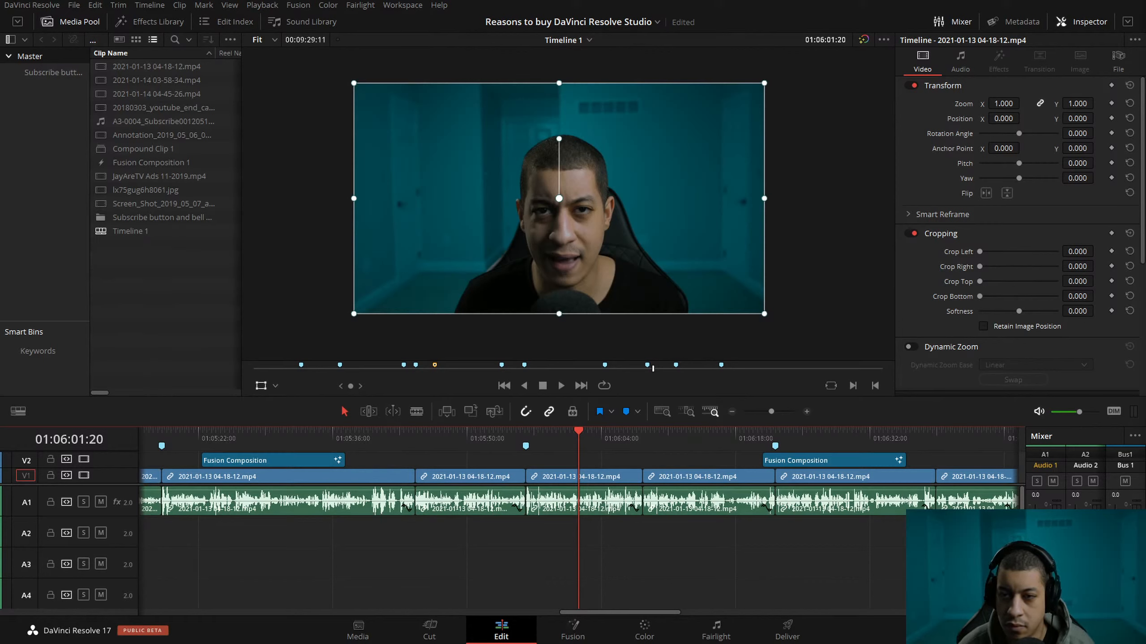
# Look over the Fusion memory cache options and play the talking-head section around Marker 9 in the "Reasons to buy DaVinci Resolve Studio" timeline.
pyautogui.moveTo(537, 438)
pyautogui.mouseDown()
pyautogui.moveTo(501, 439)
pyautogui.moveTo(520, 444)
pyautogui.mouseUp()
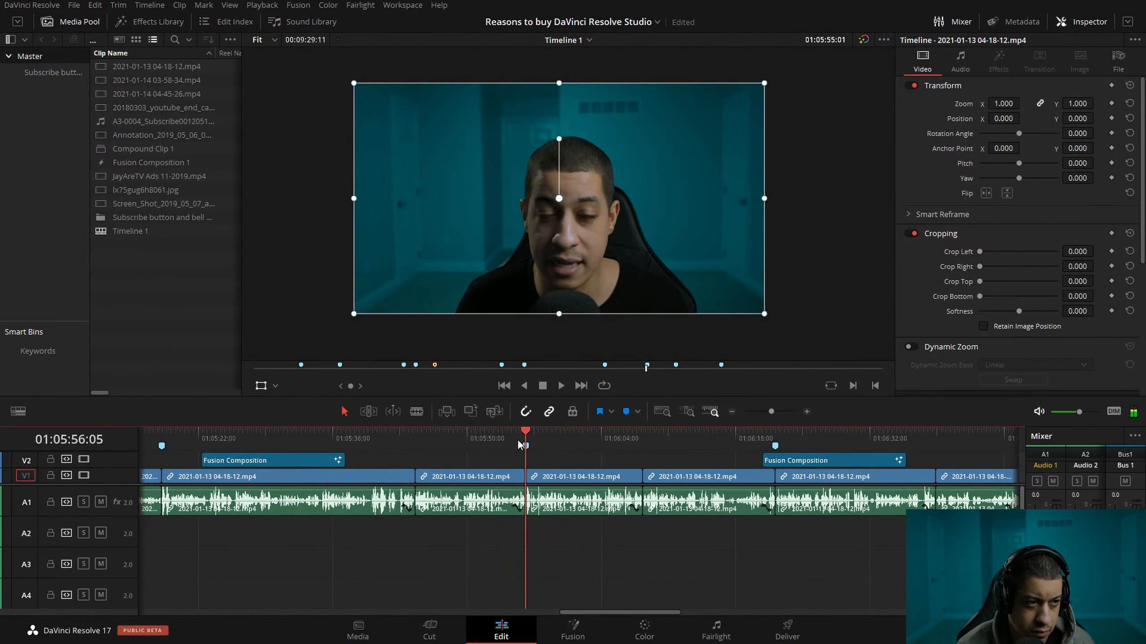
pyautogui.click(732, 412)
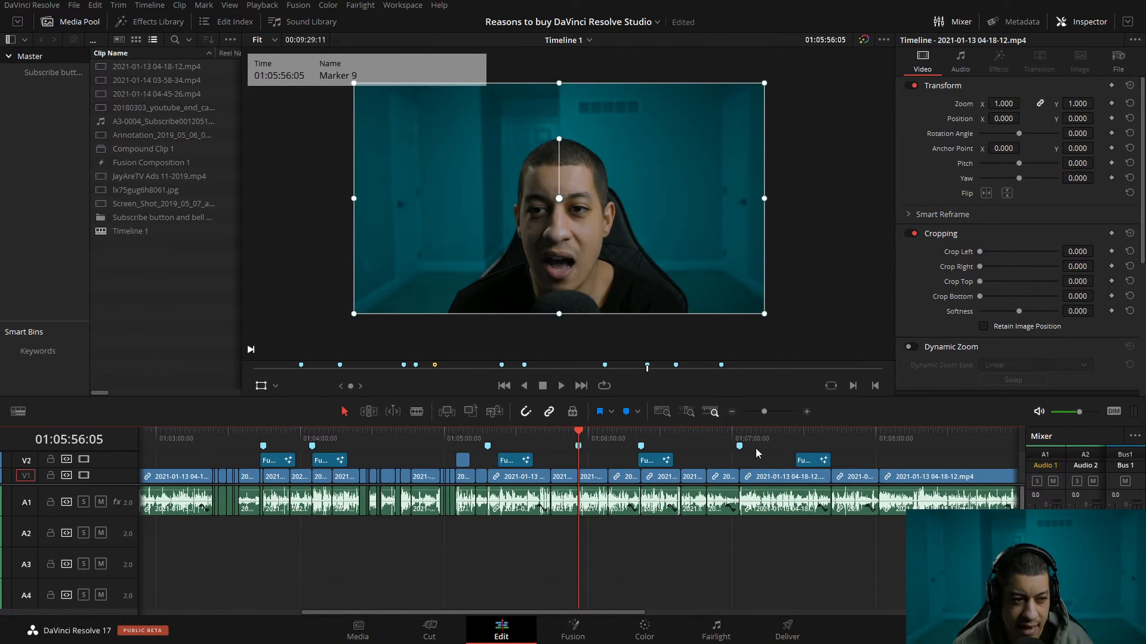
pyautogui.click(266, 5)
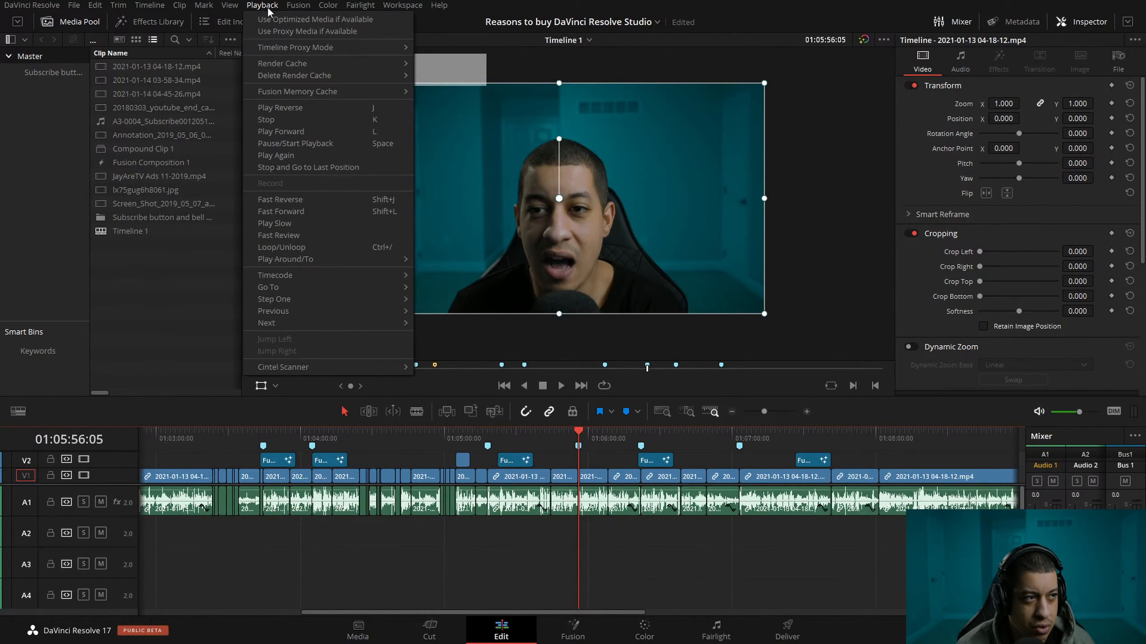
pyautogui.moveTo(313, 94)
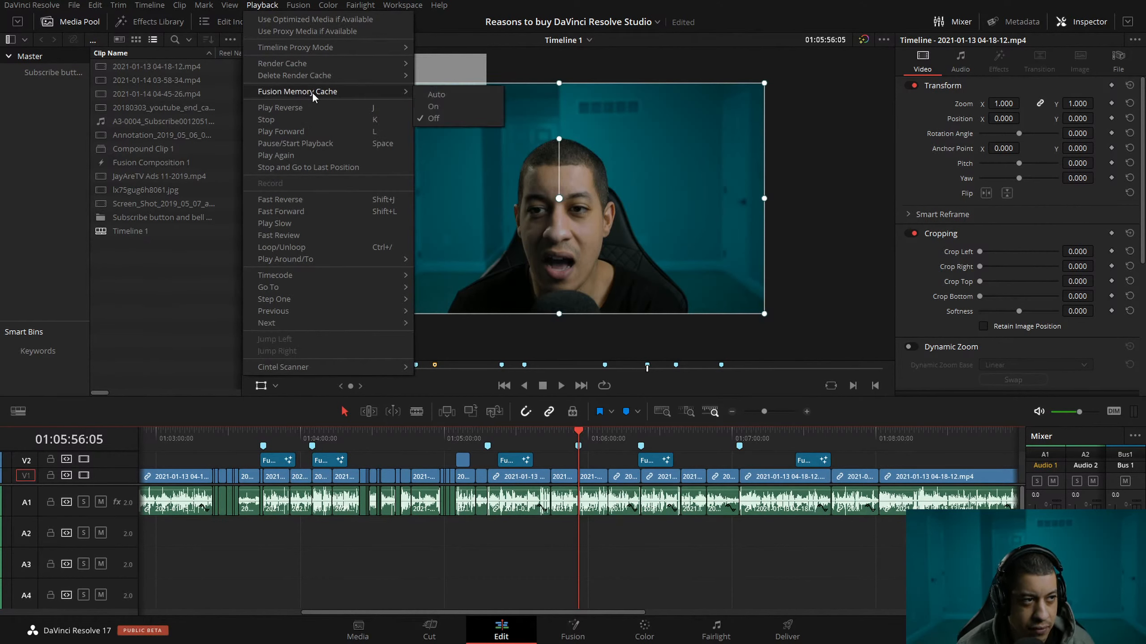
pyautogui.click(880, 424)
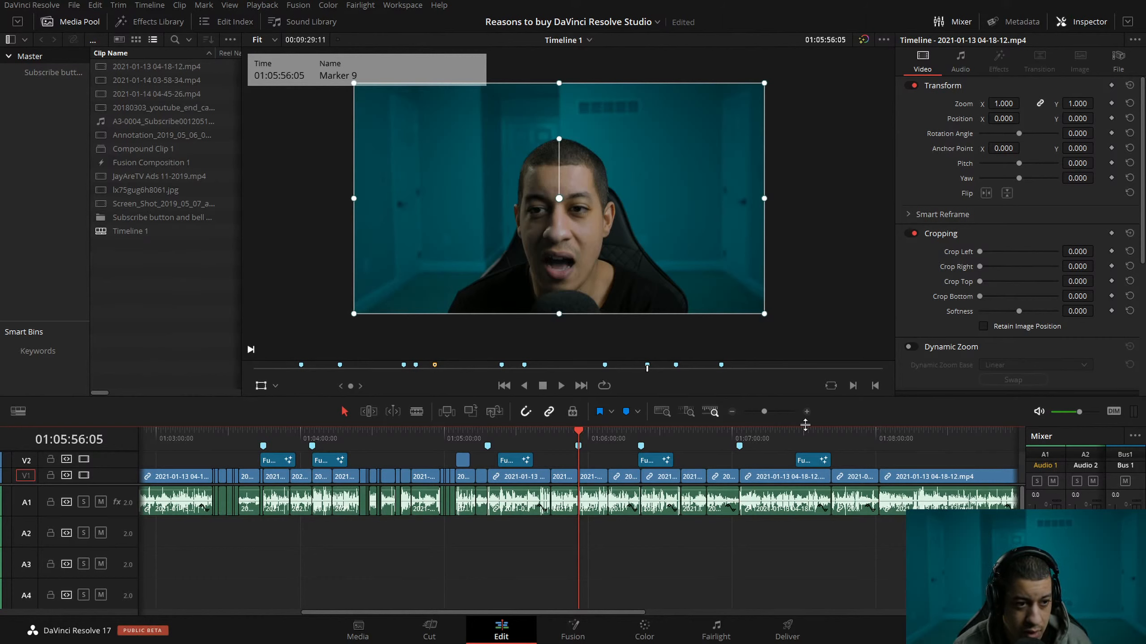
pyautogui.click(807, 412)
pyautogui.click(807, 412)
pyautogui.press('space')
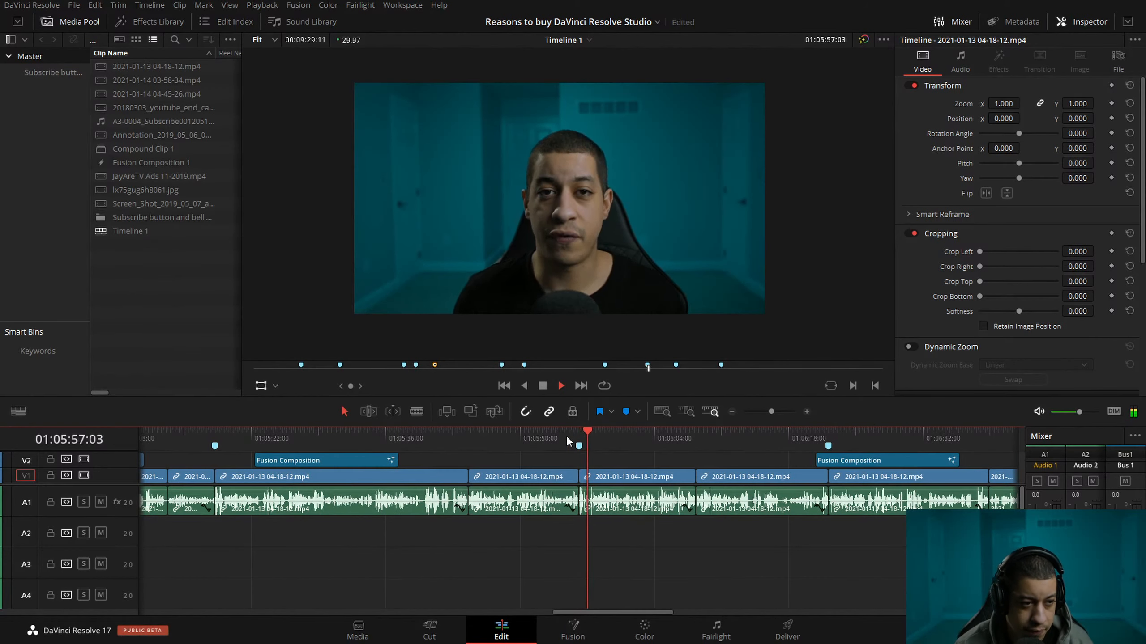
pyautogui.click(551, 435)
pyautogui.press('l')
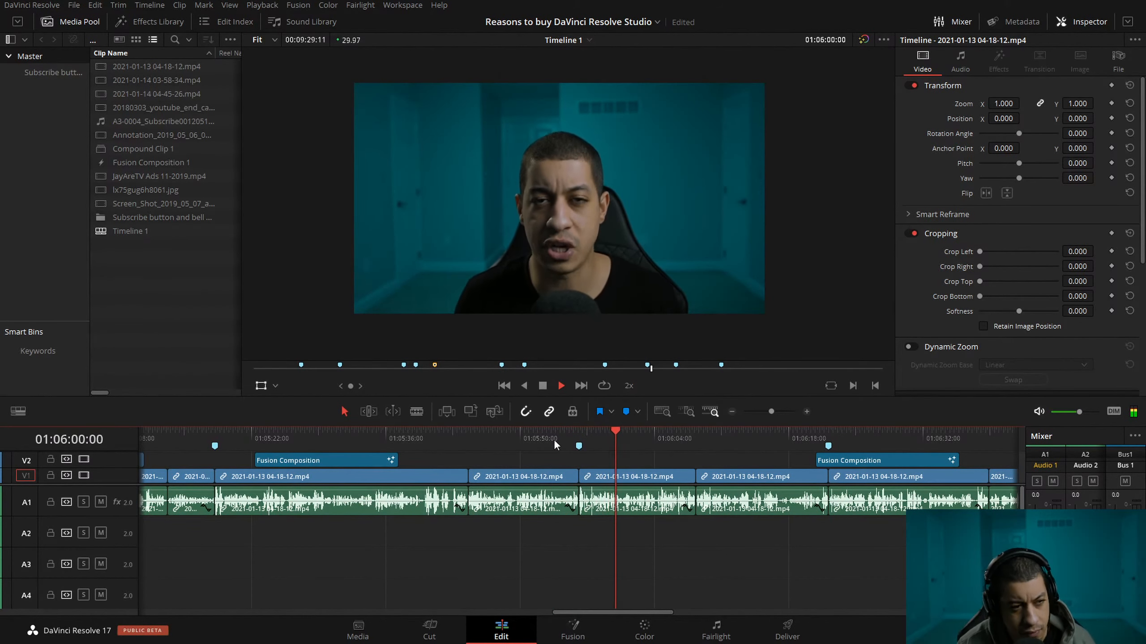
pyautogui.press('space')
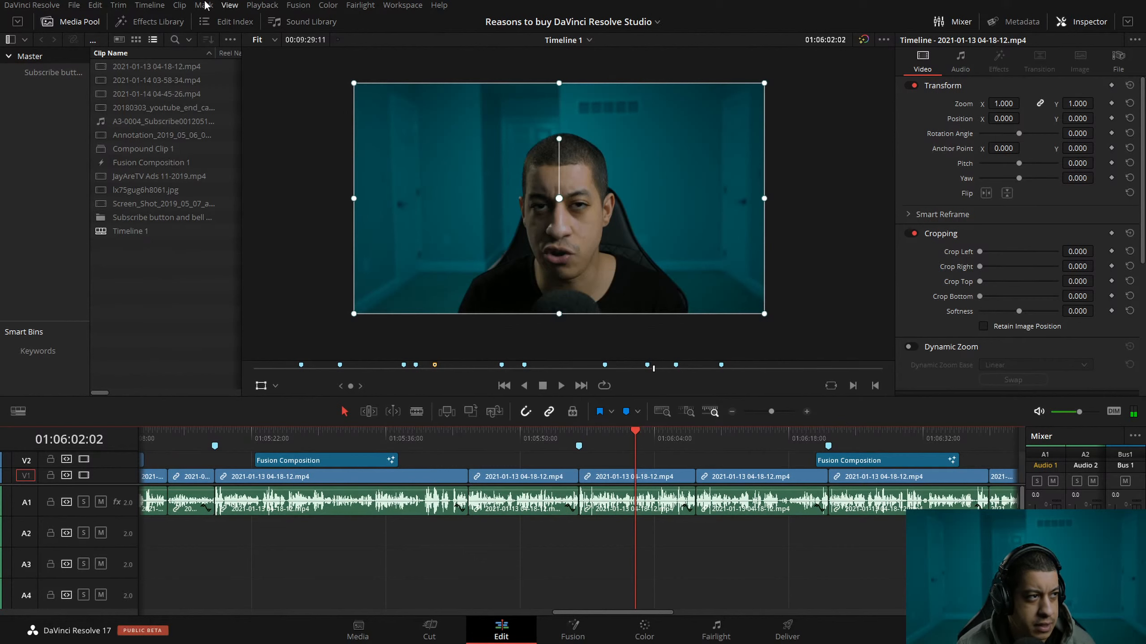
# Show the Resolve FX filters in the effects library, widen the library and look through the effect categories from Blur to Warp.
pyautogui.click(131, 21)
pyautogui.click(17, 169)
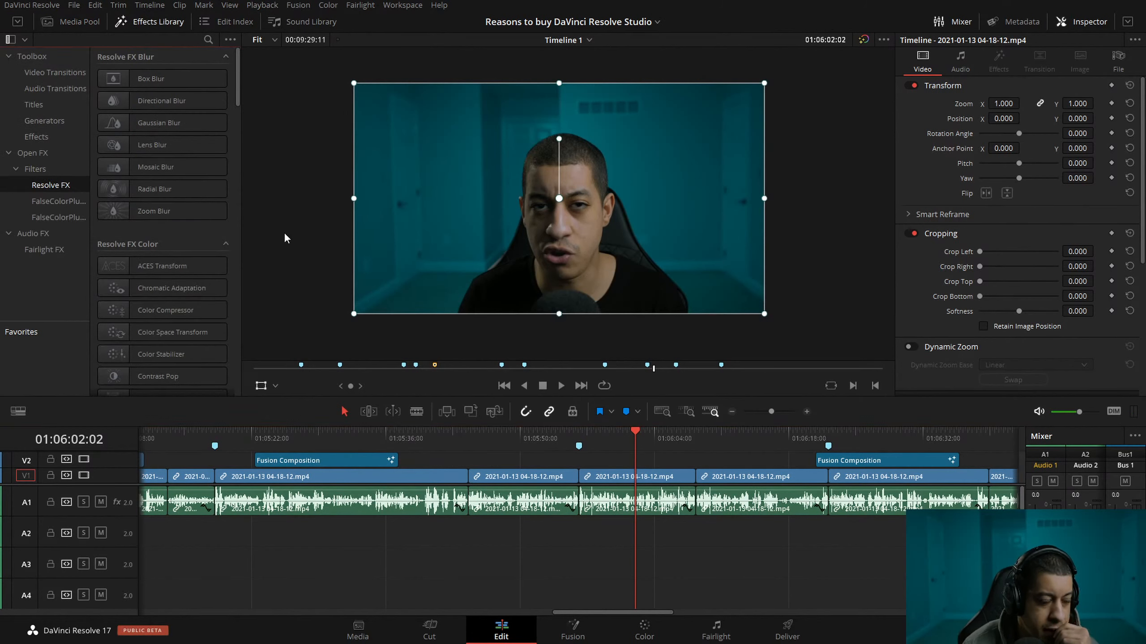
pyautogui.moveTo(238, 241); pyautogui.dragTo(504, 251)
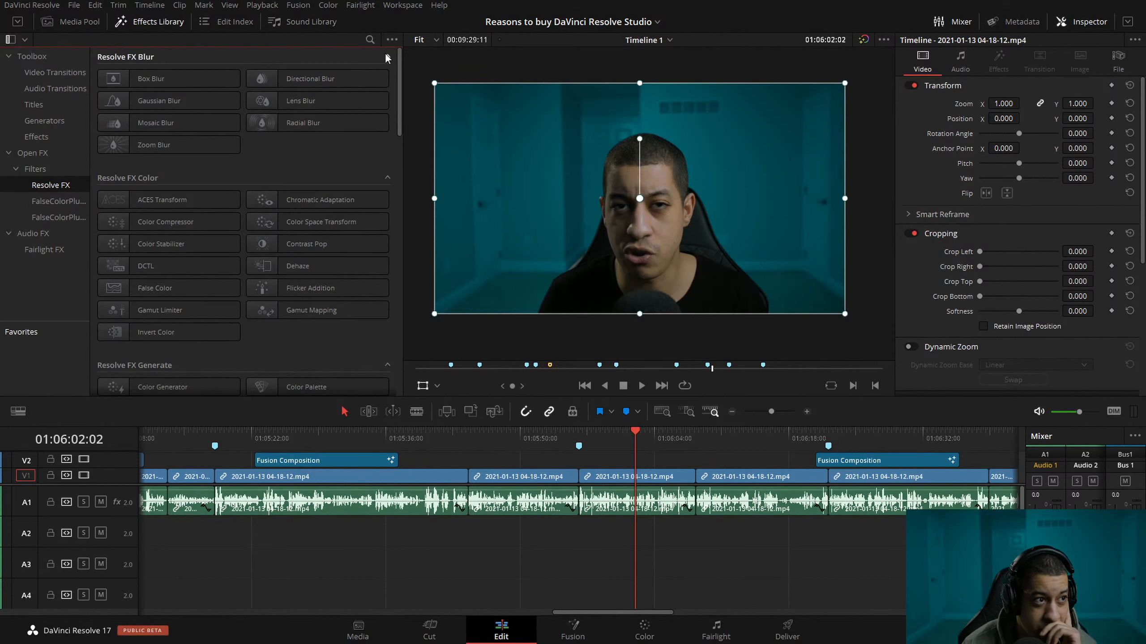
pyautogui.moveTo(398, 72); pyautogui.dragTo(400, 340)
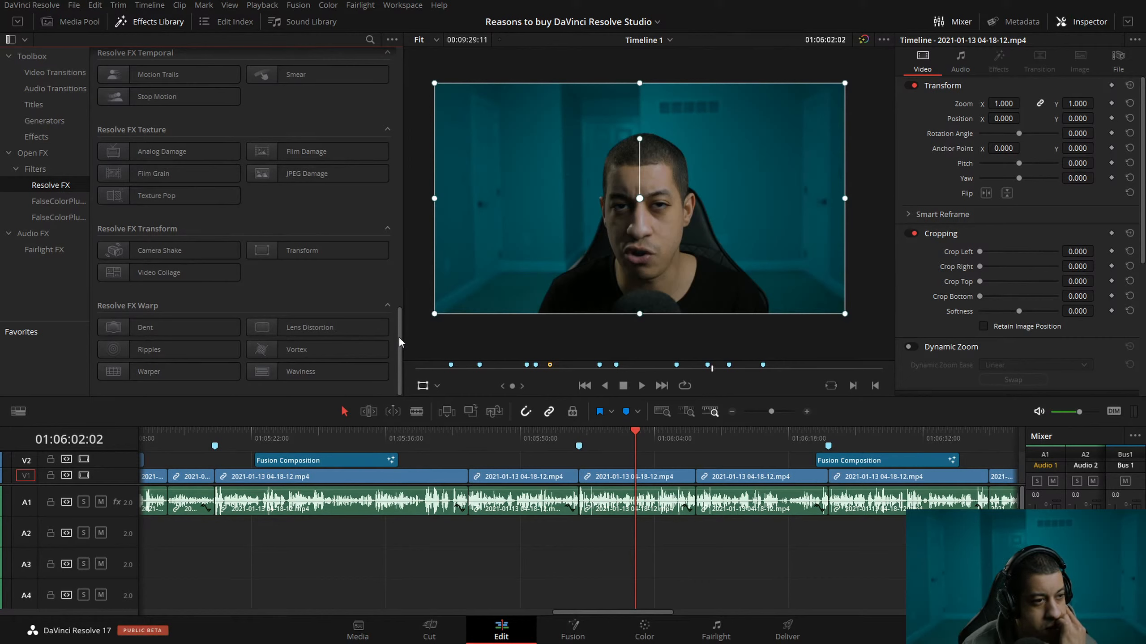
pyautogui.moveTo(399, 338); pyautogui.dragTo(396, 111)
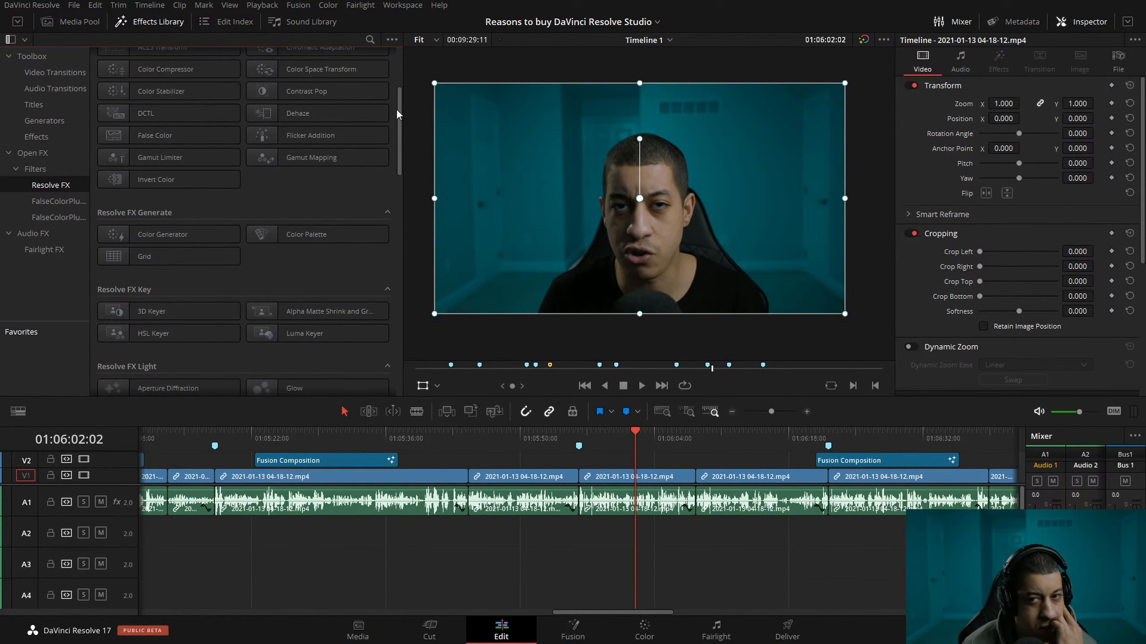
pyautogui.moveTo(396, 119); pyautogui.dragTo(401, 67)
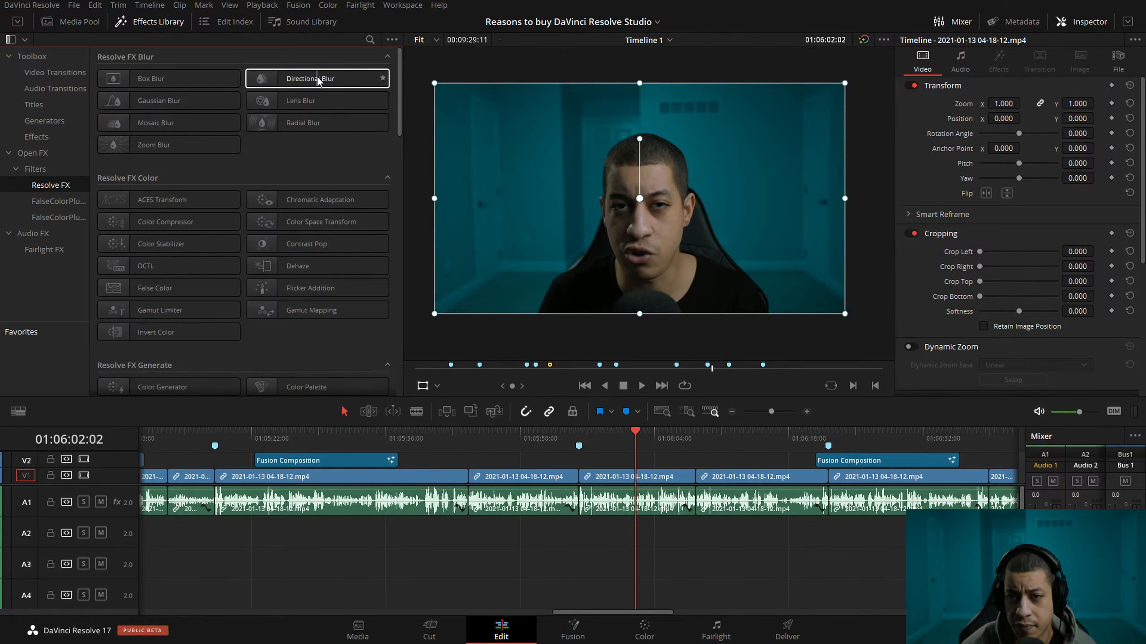
# Play the clip leading up to Marker 9 to find where its title graphic belongs.
pyautogui.click(547, 440)
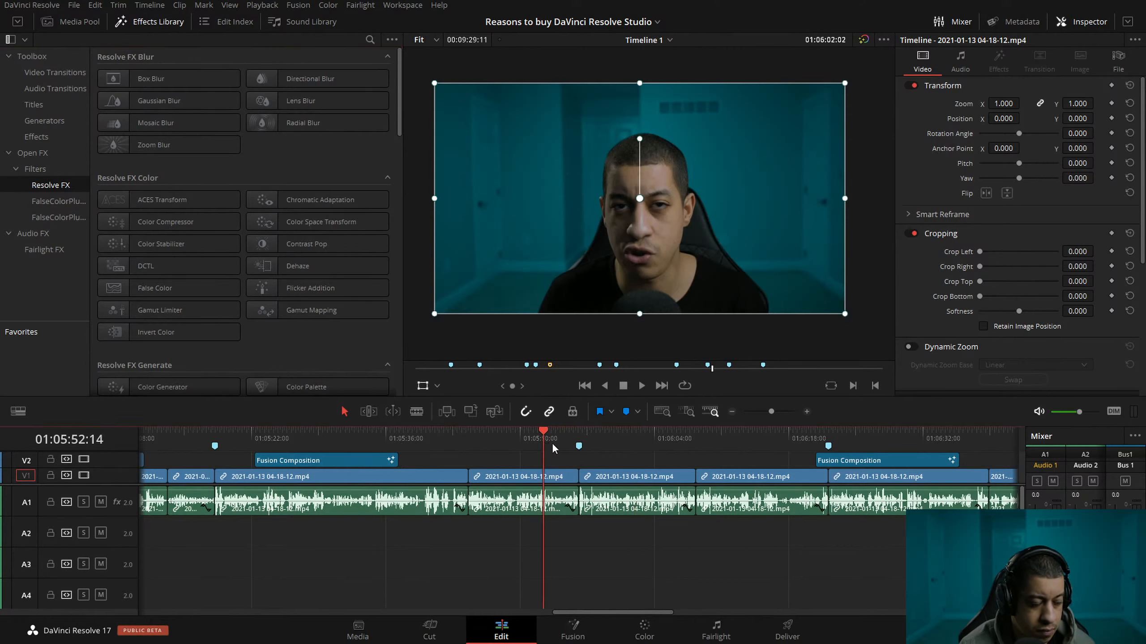
pyautogui.press('space')
pyautogui.press('space')
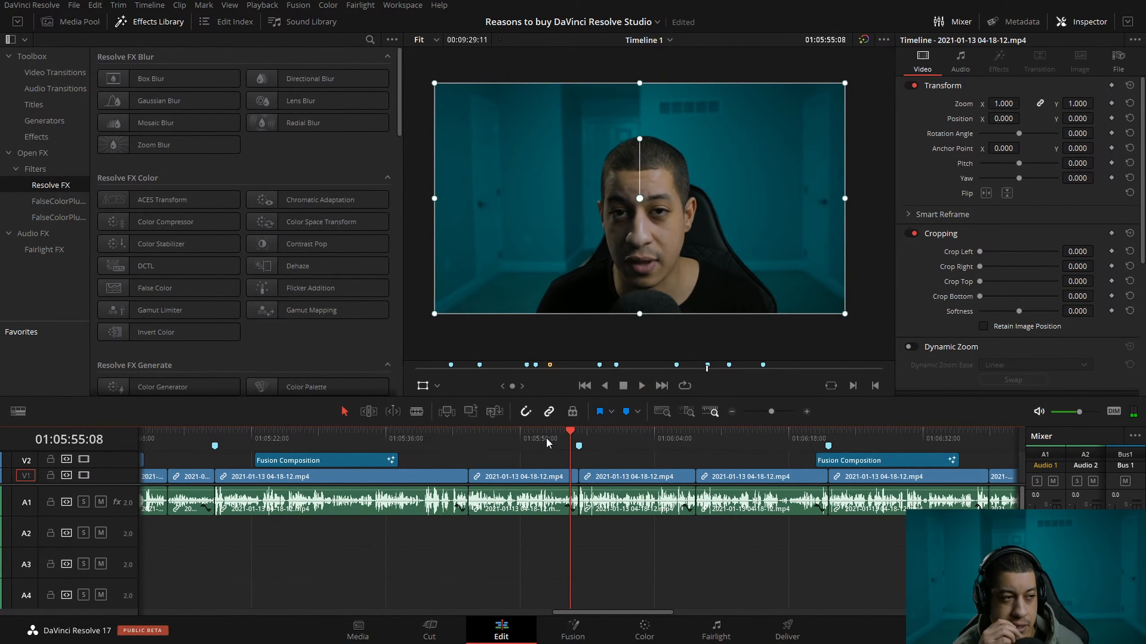
pyautogui.press('space')
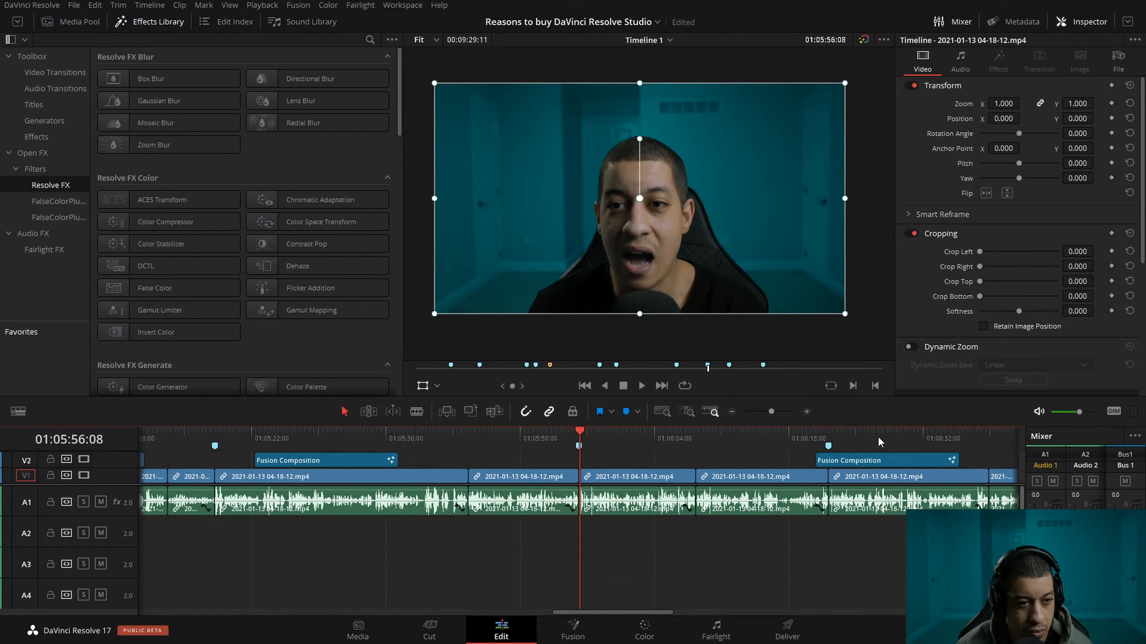
# Duplicate the lens distortion Fusion composition on V2 to the Marker 9 section, ending with the clip below, and park the playhead at 01:06:00:15.
pyautogui.click(857, 432)
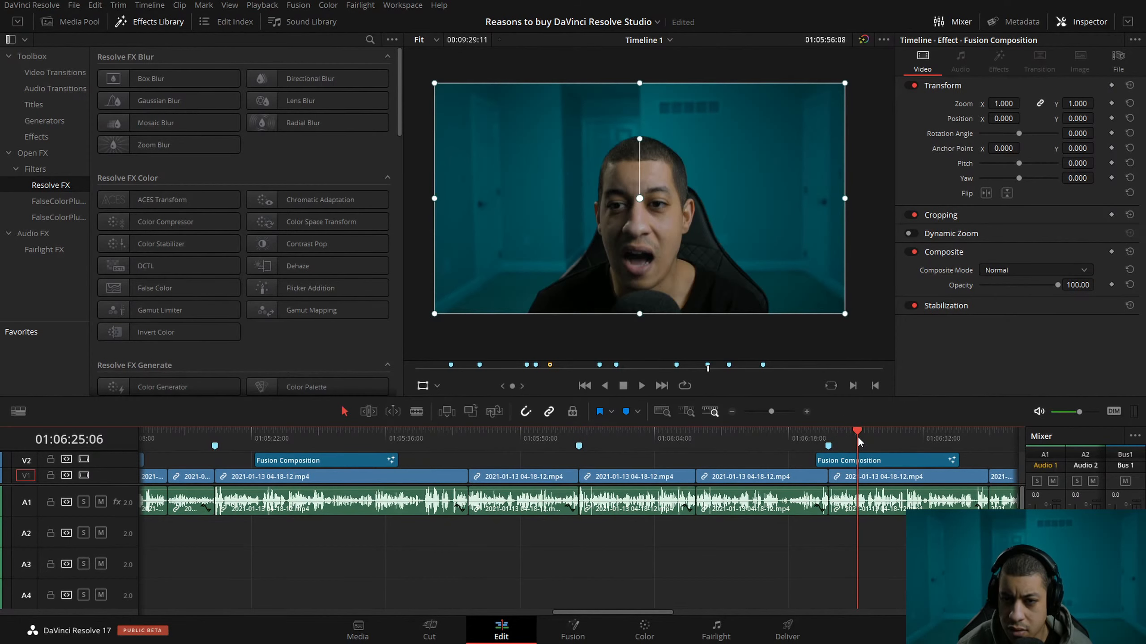
pyautogui.hotkey('shift', 'Down')
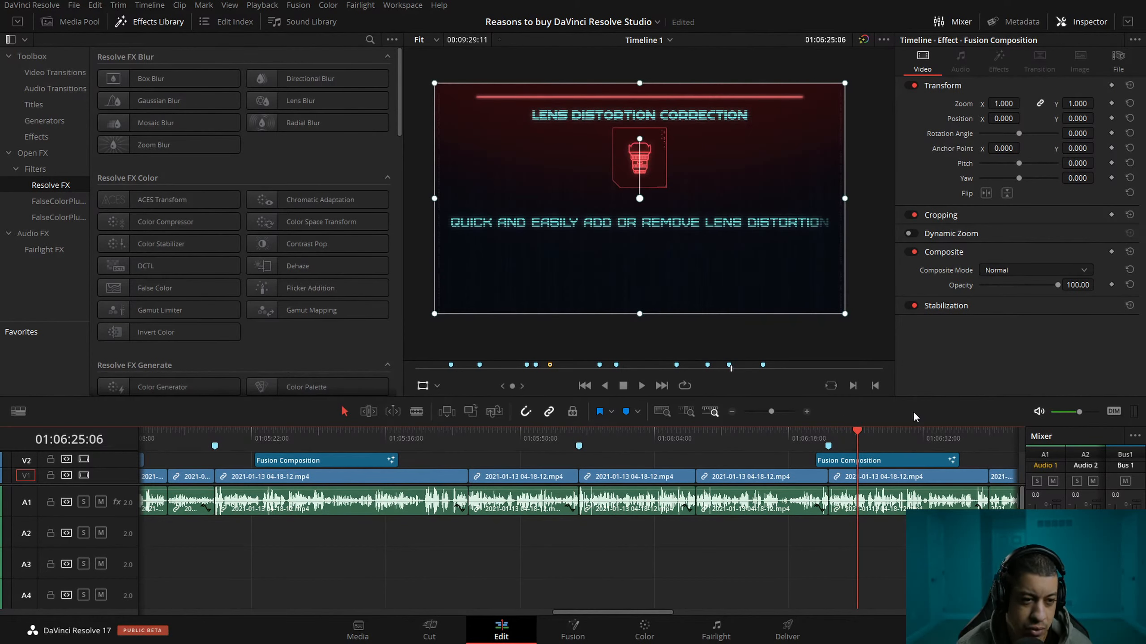
pyautogui.moveTo(890, 460); pyautogui.dragTo(607, 463)
pyautogui.moveTo(604, 438); pyautogui.dragTo(631, 464)
pyautogui.click(621, 436)
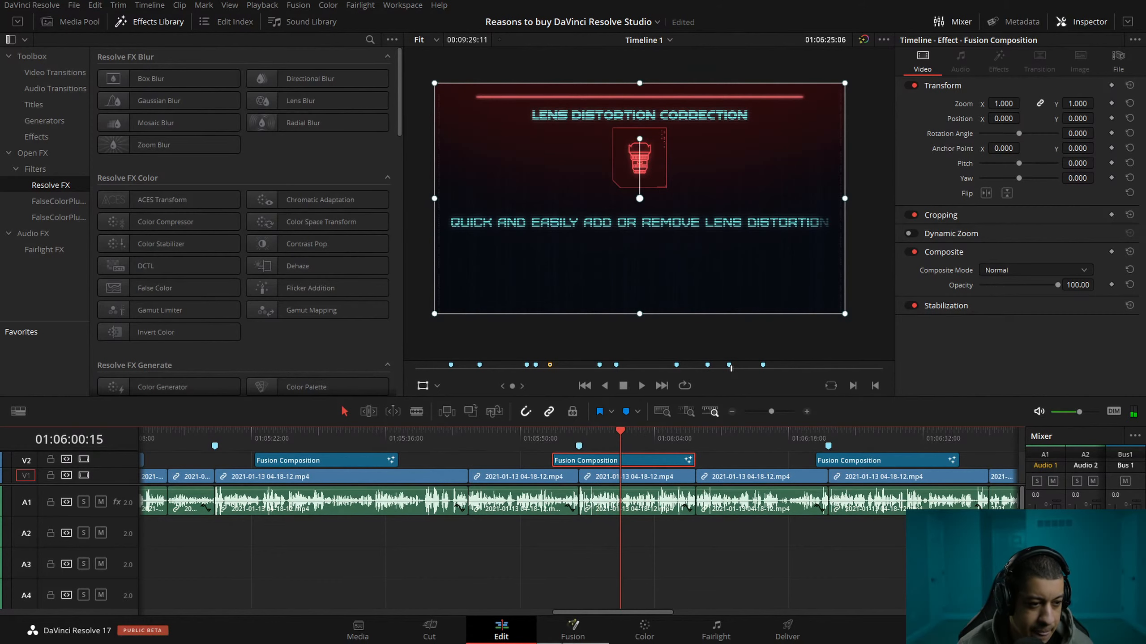
# Open the duplicated composition in Fusion, enlarge the viewer and node area, and locate the cameralens node.
pyautogui.click(573, 629)
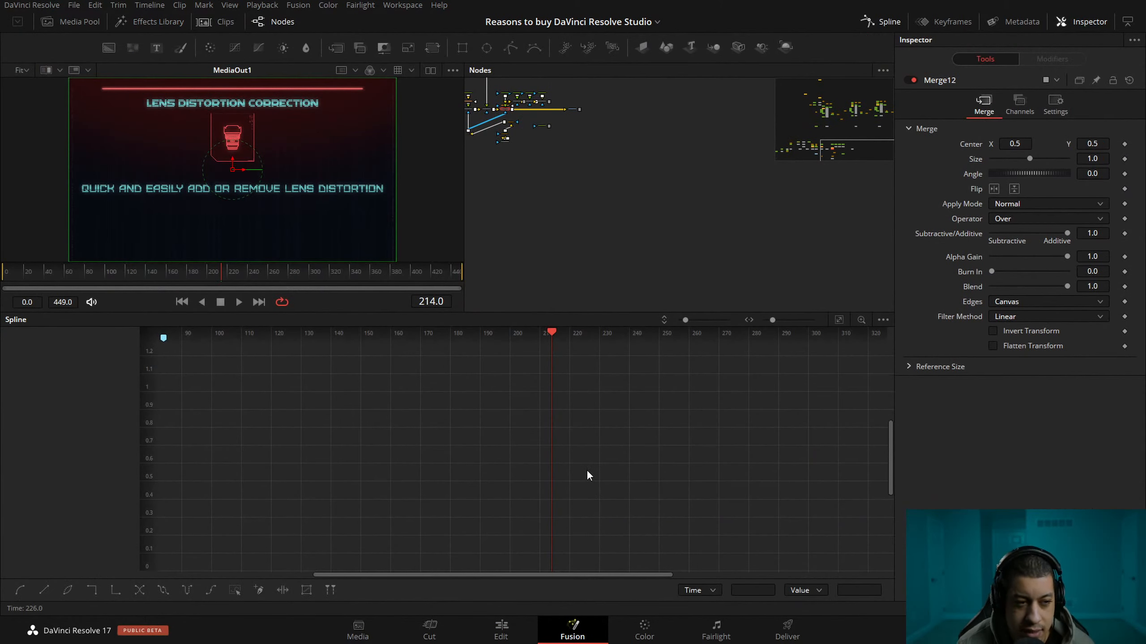
pyautogui.moveTo(546, 314); pyautogui.dragTo(534, 443)
pyautogui.moveTo(634, 324); pyautogui.dragTo(748, 407)
pyautogui.moveTo(537, 282); pyautogui.dragTo(653, 413)
pyautogui.moveTo(596, 286); pyautogui.dragTo(573, 376)
pyautogui.scroll(8, 666, 247)
pyautogui.moveTo(762, 258); pyautogui.dragTo(592, 234)
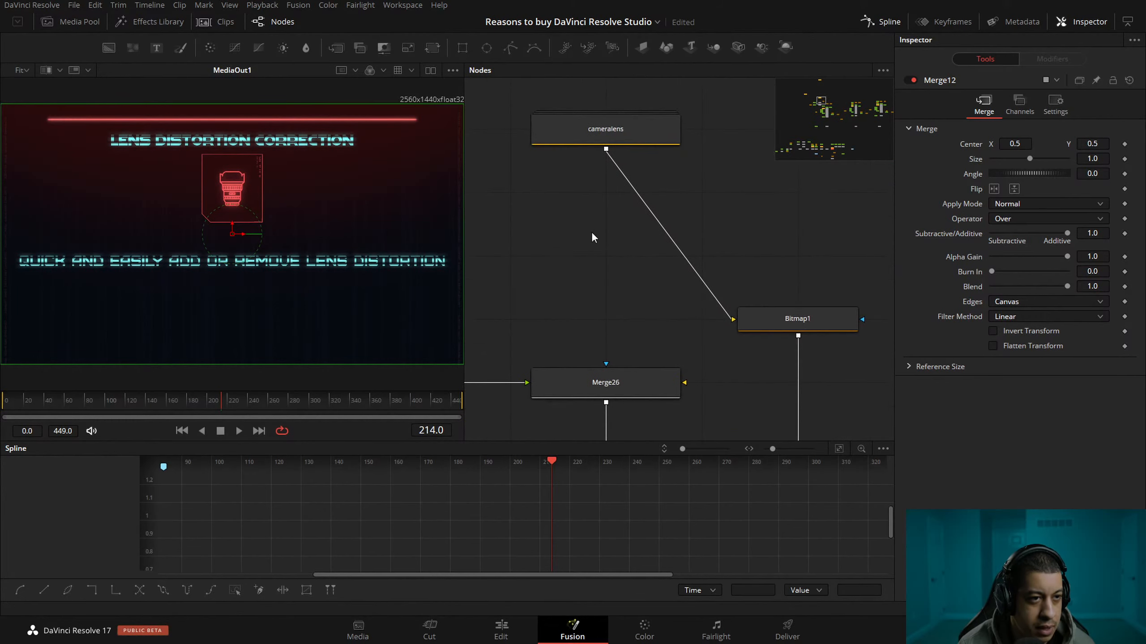
# Disconnect the cameralens node from Bitmap1.
pyautogui.click(724, 312)
pyautogui.moveTo(622, 279); pyautogui.dragTo(614, 211)
pyautogui.moveTo(630, 250)
pyautogui.mouseDown()
pyautogui.moveTo(676, 307)
pyautogui.moveTo(641, 248)
pyautogui.mouseUp()
pyautogui.click(637, 285)
pyautogui.moveTo(636, 264); pyautogui.dragTo(649, 297)
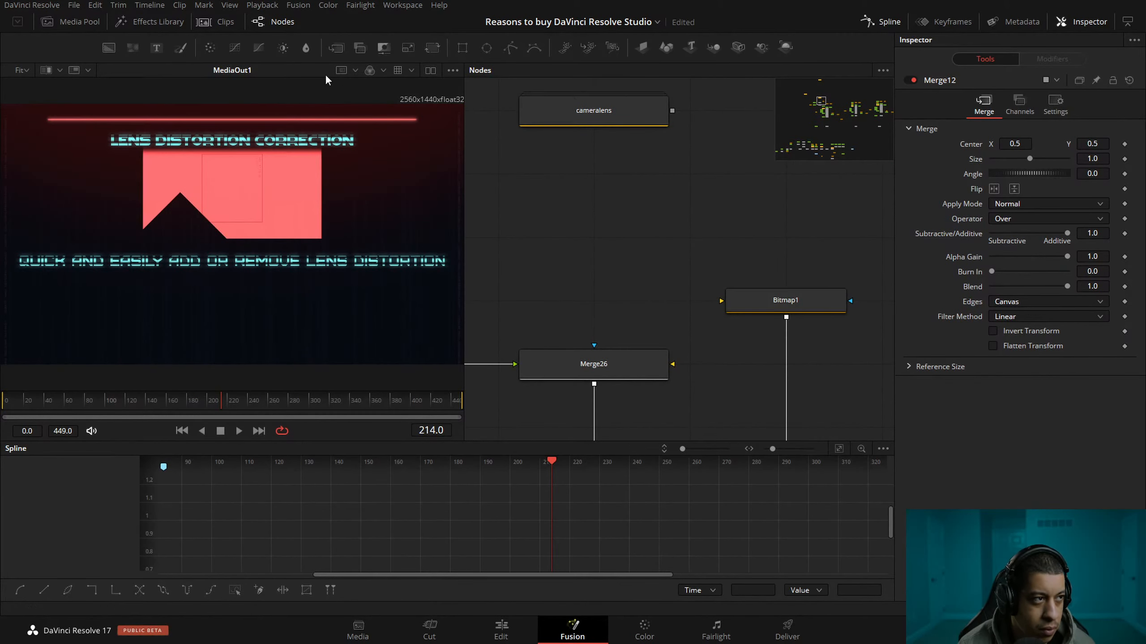
# Add a text node reading "REsolve" and place it directly below the cameralens node.
pyautogui.moveTo(447, 205); pyautogui.dragTo(509, 192)
pyautogui.moveTo(156, 48); pyautogui.dragTo(702, 212)
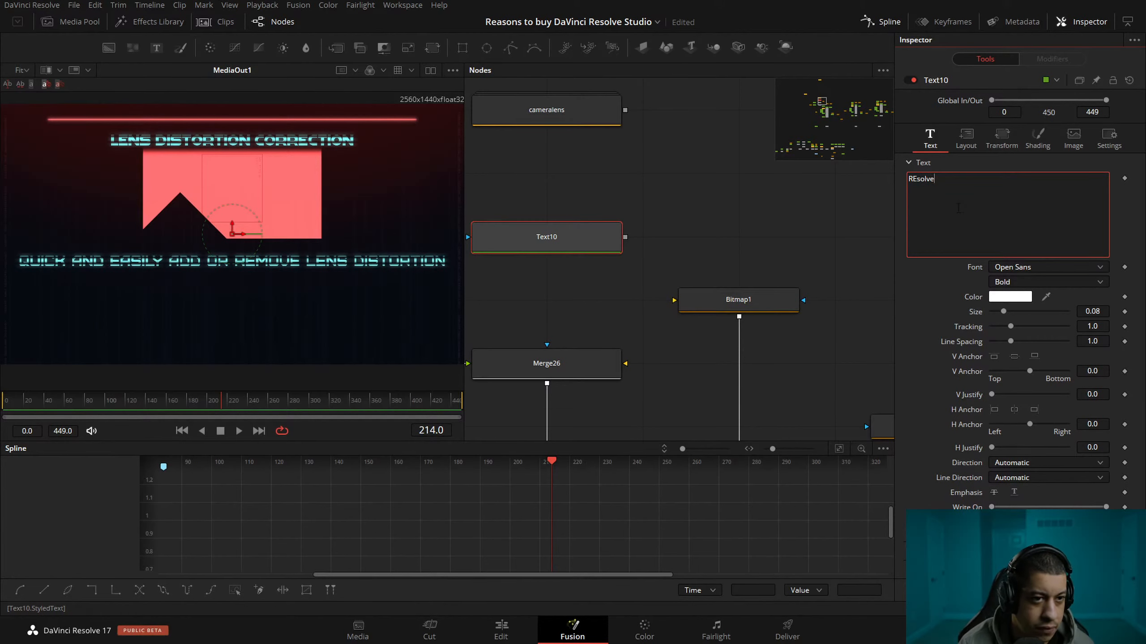
pyautogui.moveTo(595, 265); pyautogui.dragTo(595, 200)
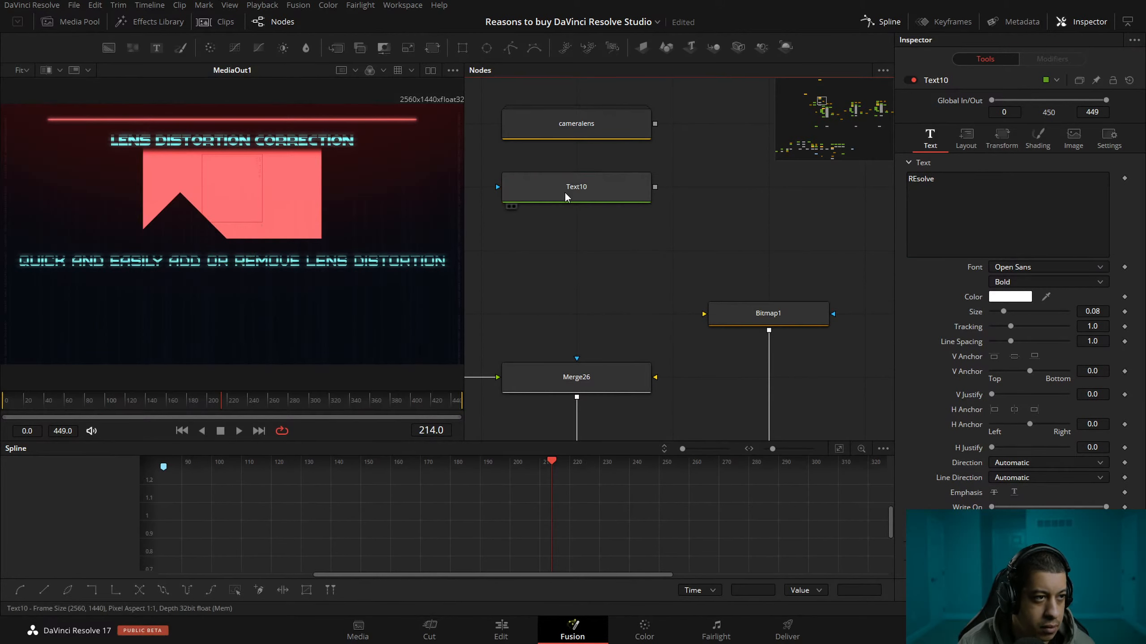
# Paste a copy of the "REsolve" text node below it and change its text to "FX".
pyautogui.hotkey('ctrl', 'v')
pyautogui.write('FX')
pyautogui.click(865, 179)
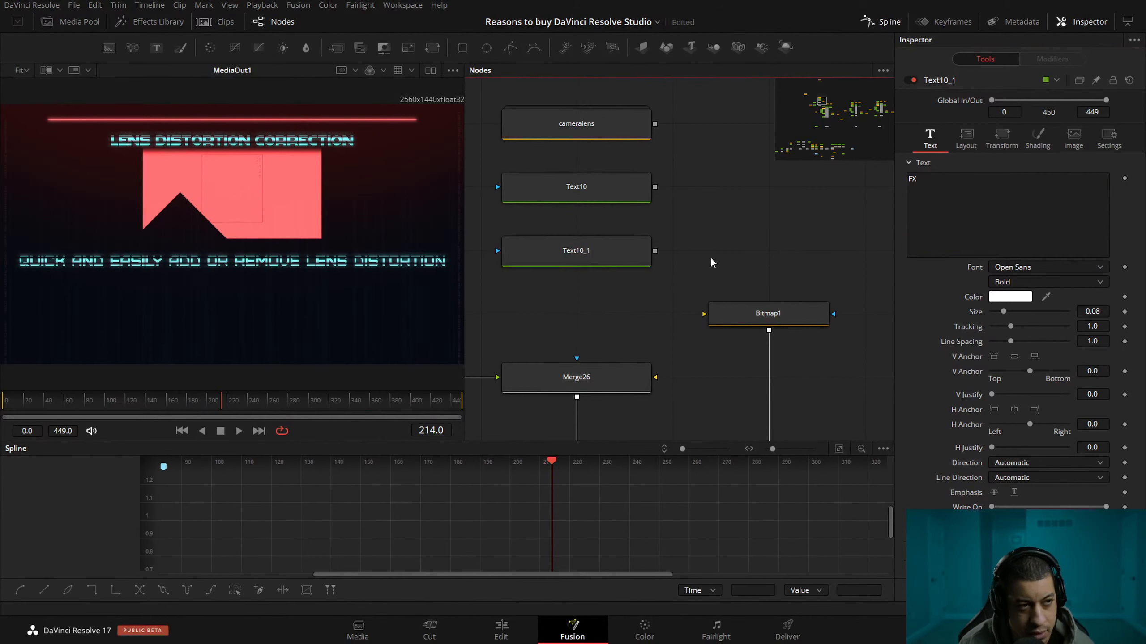
# Merge the two text nodes, move Bitmap1 aside and feed the merge into Background3_1 in place of Bitmap1.
pyautogui.click(662, 195)
pyautogui.moveTo(691, 189); pyautogui.dragTo(691, 255)
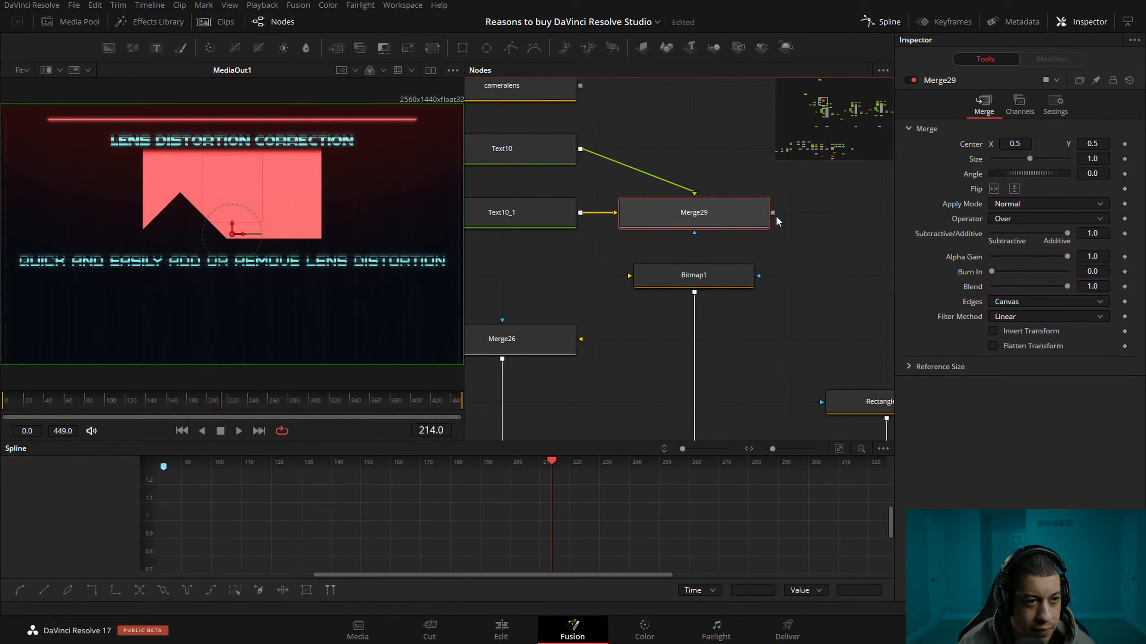
pyautogui.scroll(-3, 801, 302)
pyautogui.moveTo(738, 341); pyautogui.dragTo(727, 312)
pyautogui.moveTo(722, 253); pyautogui.dragTo(791, 253)
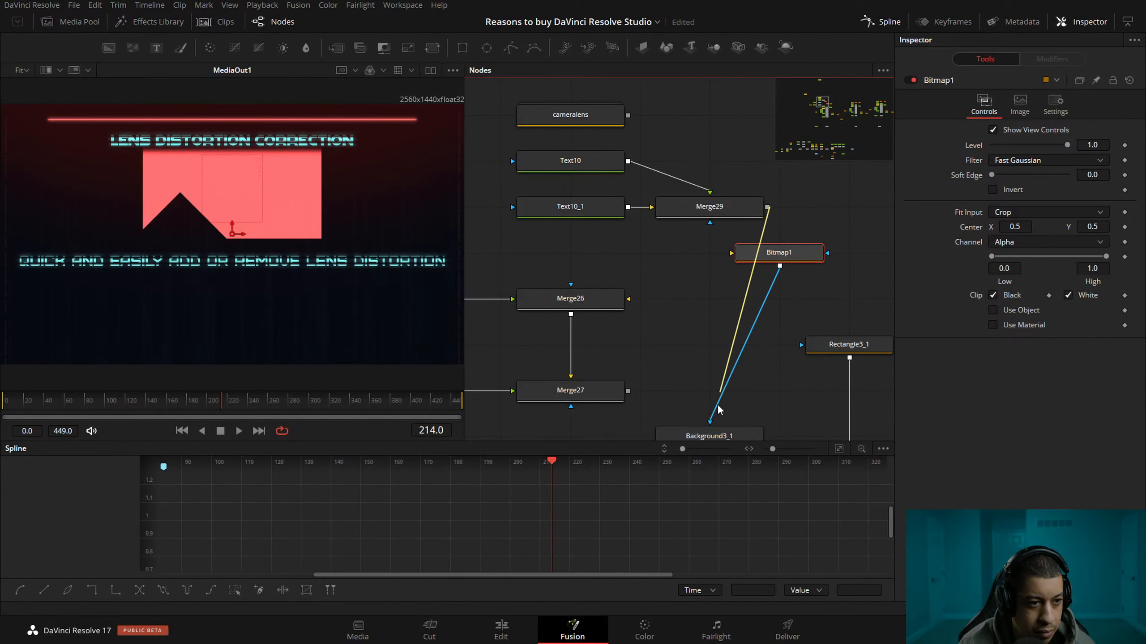
pyautogui.moveTo(694, 368); pyautogui.dragTo(652, 273)
# Check the font used by the "4K" text node and set the "REsolve" text's font to Furore.
pyautogui.click(652, 271)
pyautogui.moveTo(563, 326); pyautogui.dragTo(631, 287)
pyautogui.click(667, 352)
pyautogui.moveTo(794, 298); pyautogui.dragTo(710, 324)
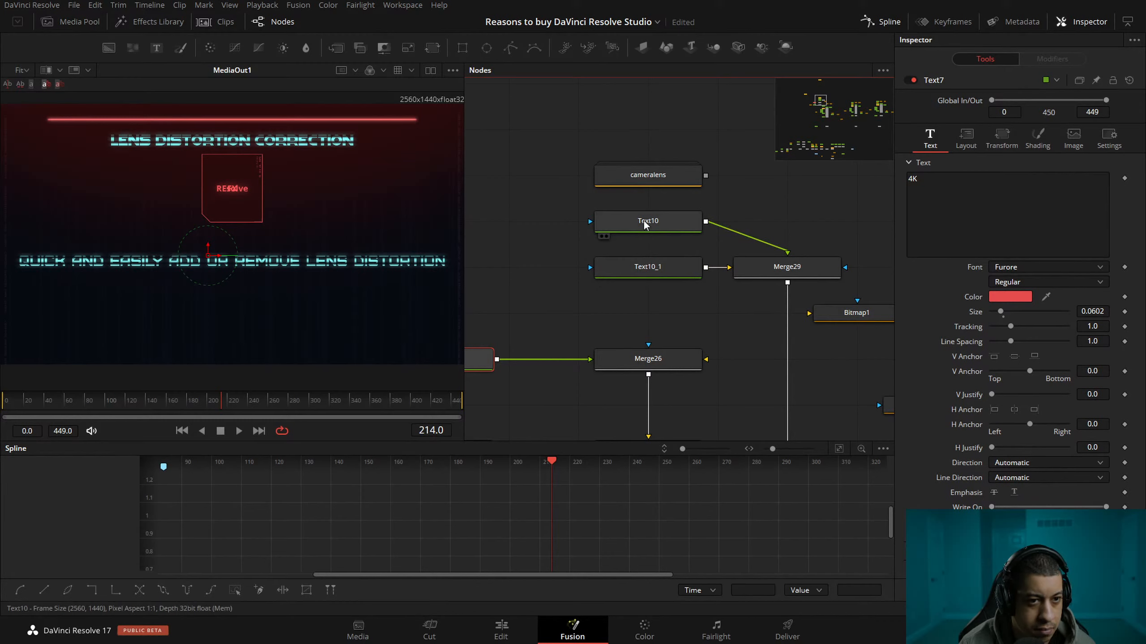
pyautogui.click(1033, 268)
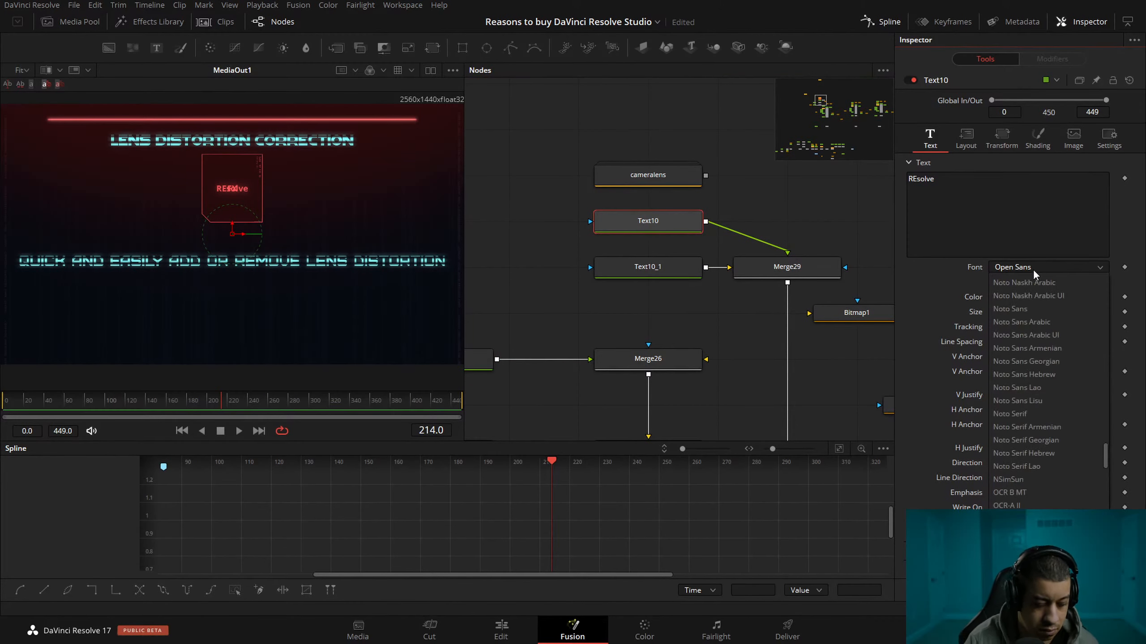
pyautogui.write('fu')
pyautogui.press('Down')
pyautogui.press('Return')
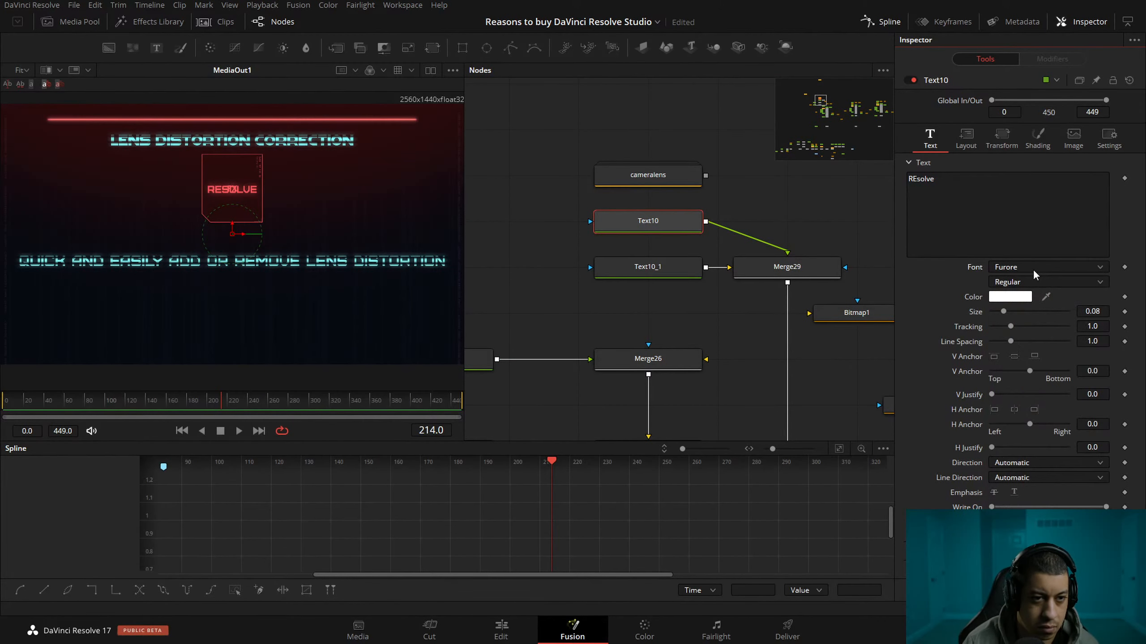
# Set the "FX" text's font to Furore.
pyautogui.click(695, 266)
pyautogui.click(1058, 267)
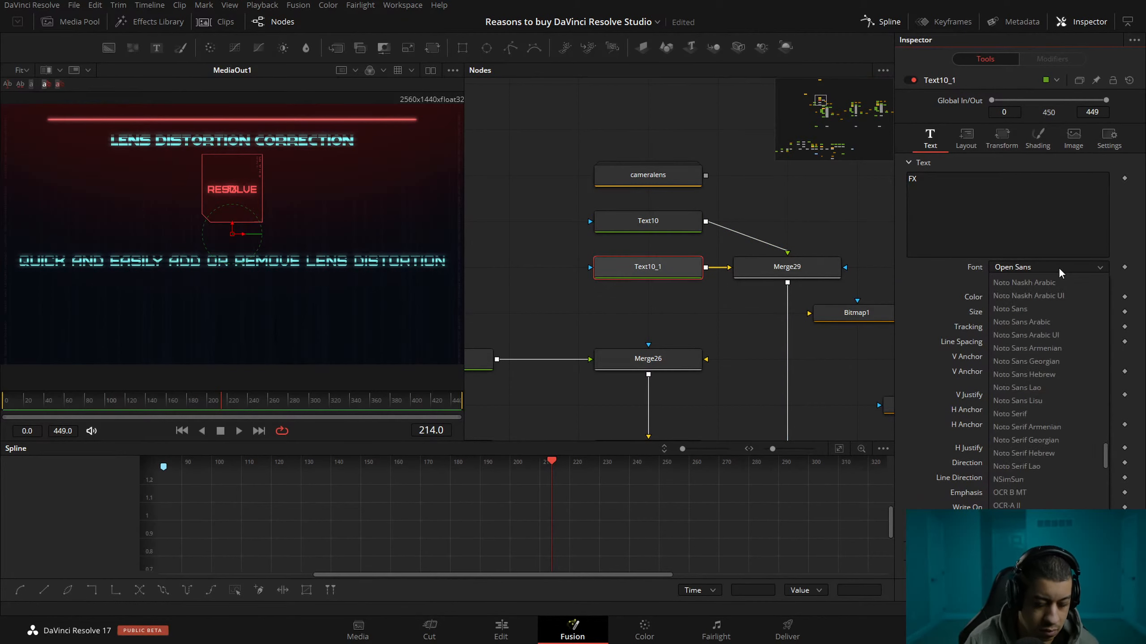
pyautogui.press('Return')
pyautogui.click(1058, 267)
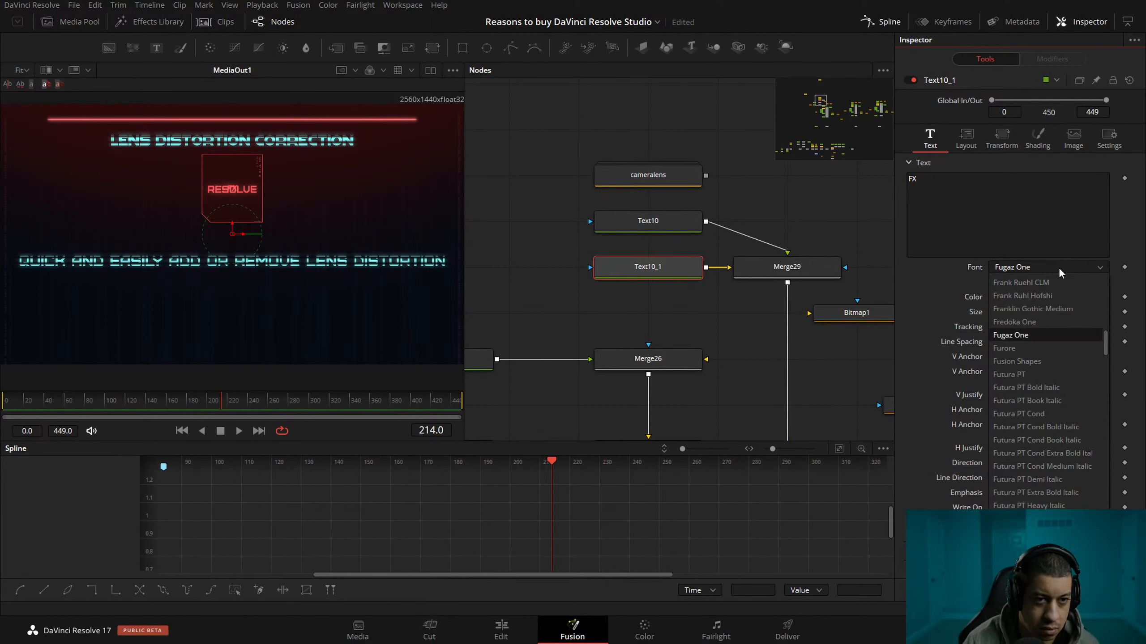
pyautogui.press('Down')
pyautogui.press('Return')
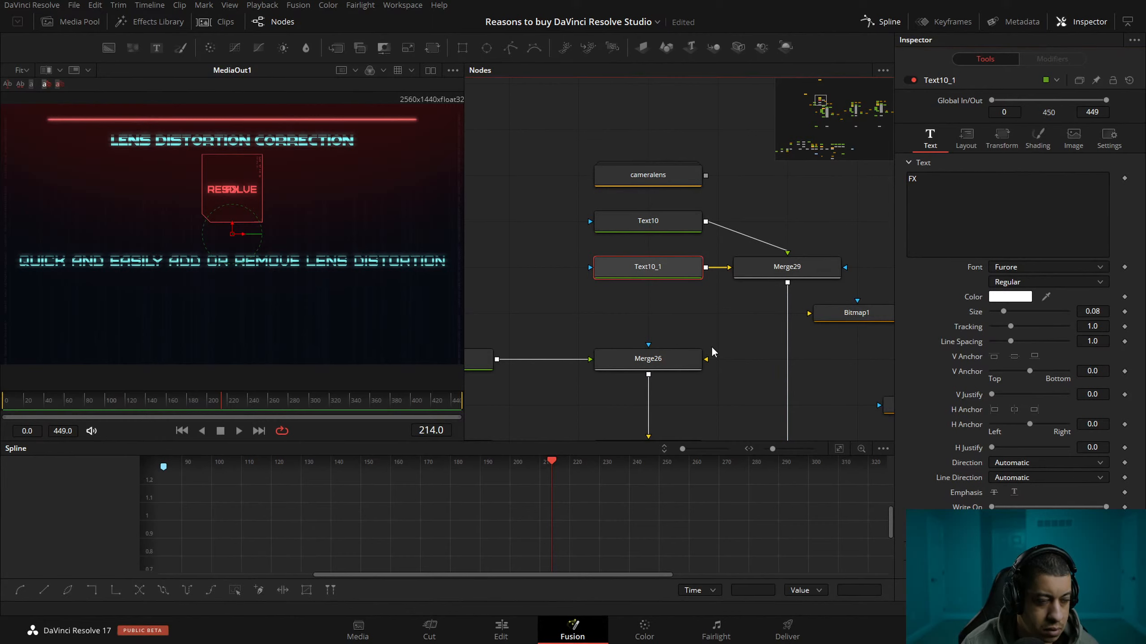
pyautogui.click(677, 336)
pyautogui.scroll(10, 240, 203)
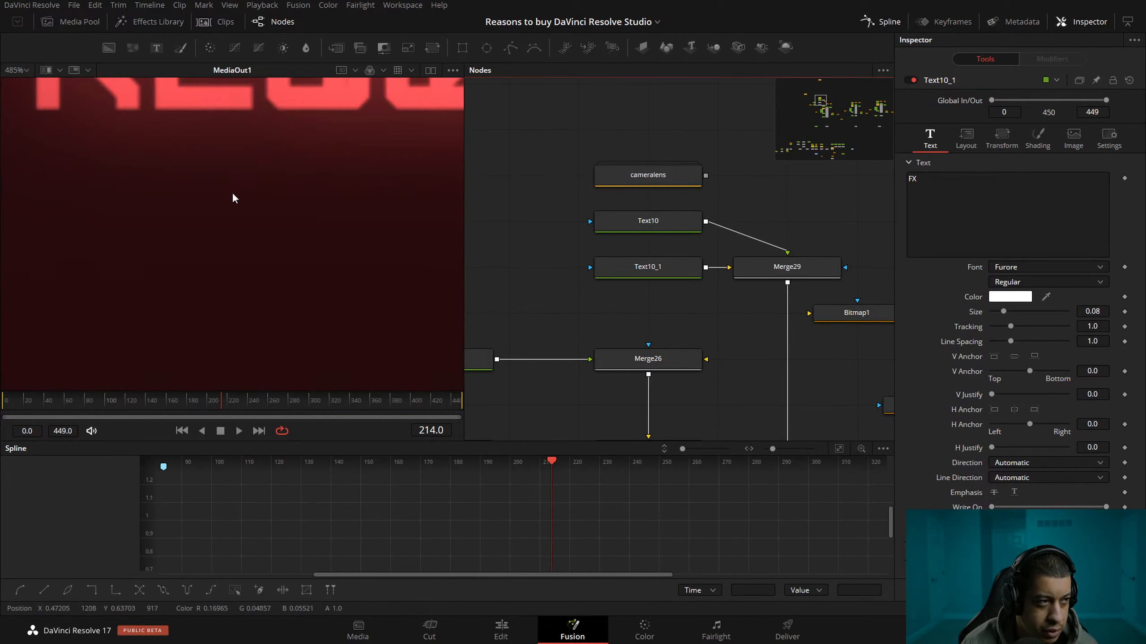
# Zoom in on the Resolve graphic and enlarge the viewer by shrinking the spline editor and the node graph.
pyautogui.scroll(-10, 308, 192)
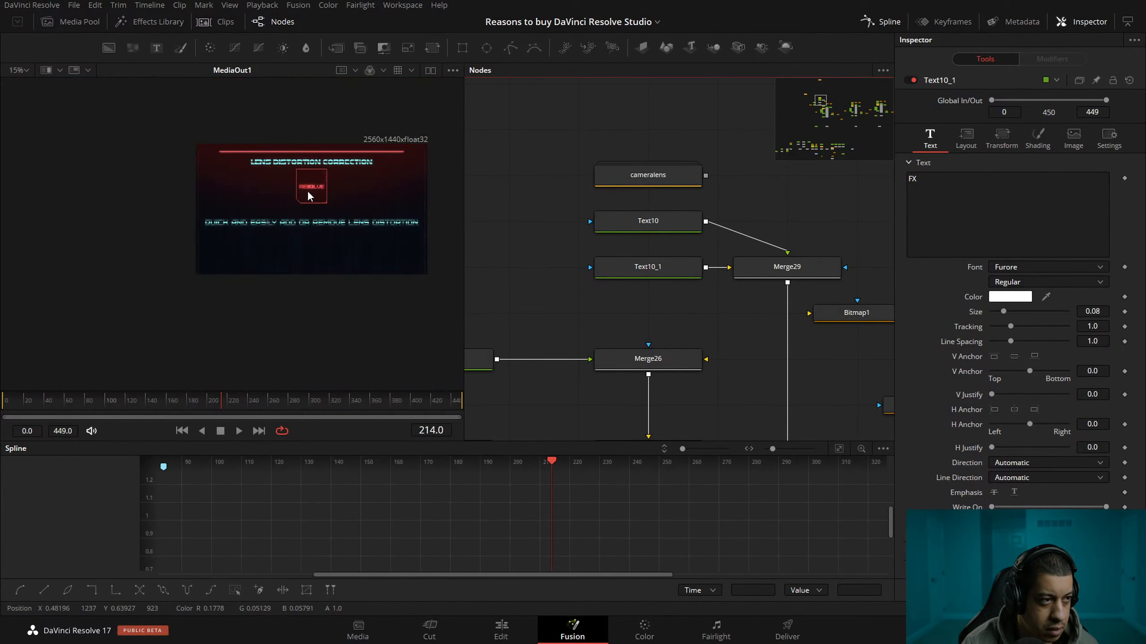
pyautogui.scroll(6, 311, 190)
pyautogui.moveTo(210, 221); pyautogui.dragTo(203, 222)
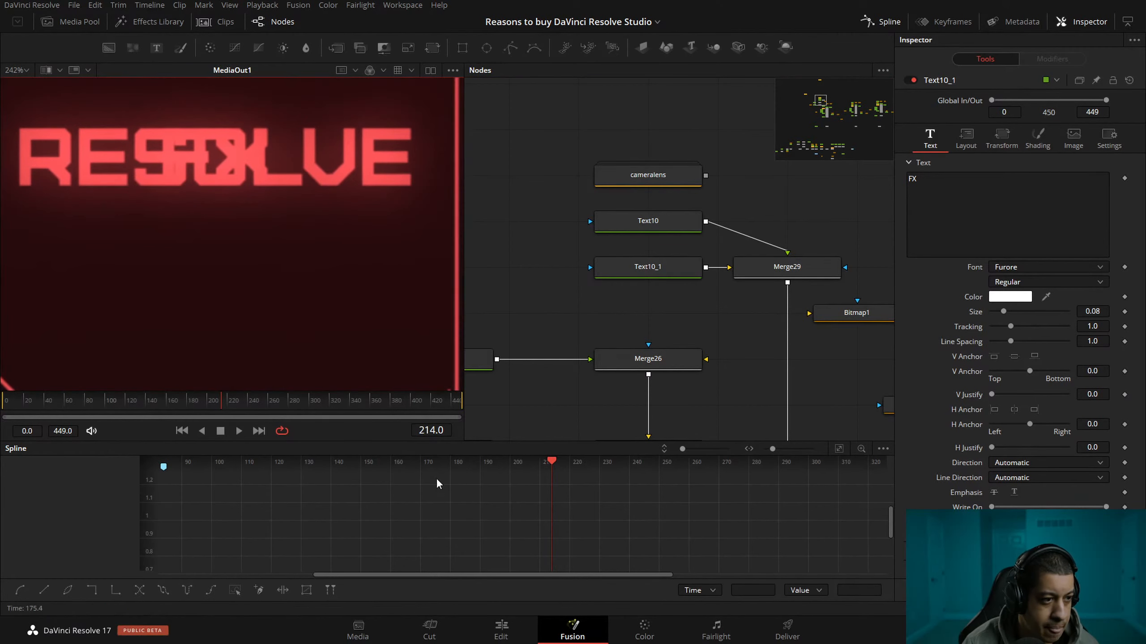
pyautogui.moveTo(440, 441); pyautogui.dragTo(442, 530)
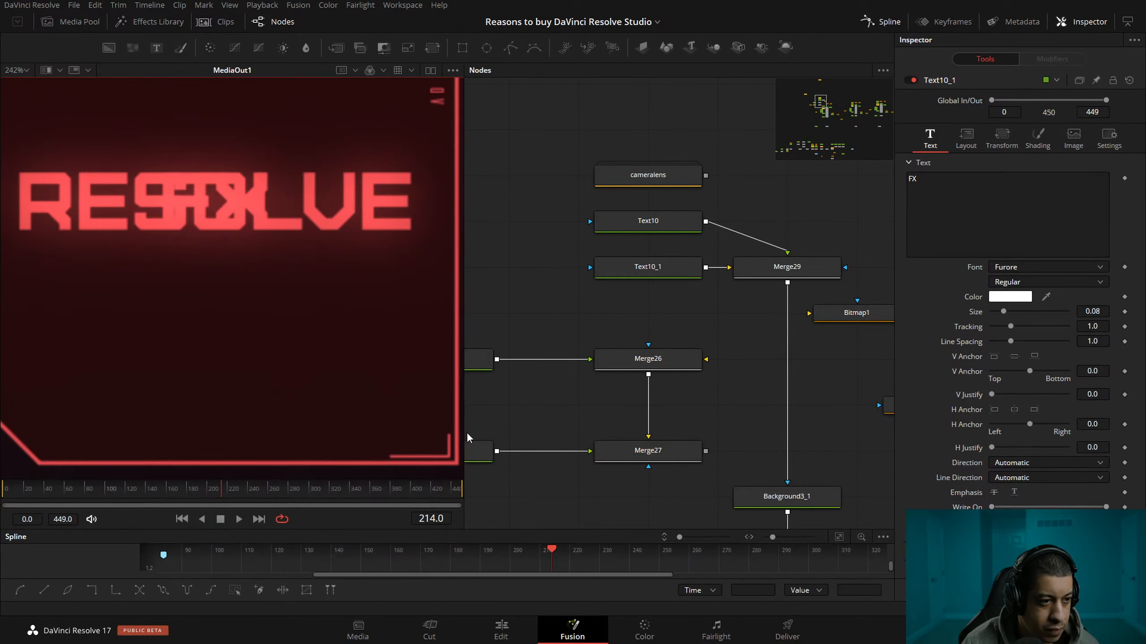
pyautogui.moveTo(466, 432); pyautogui.dragTo(590, 442)
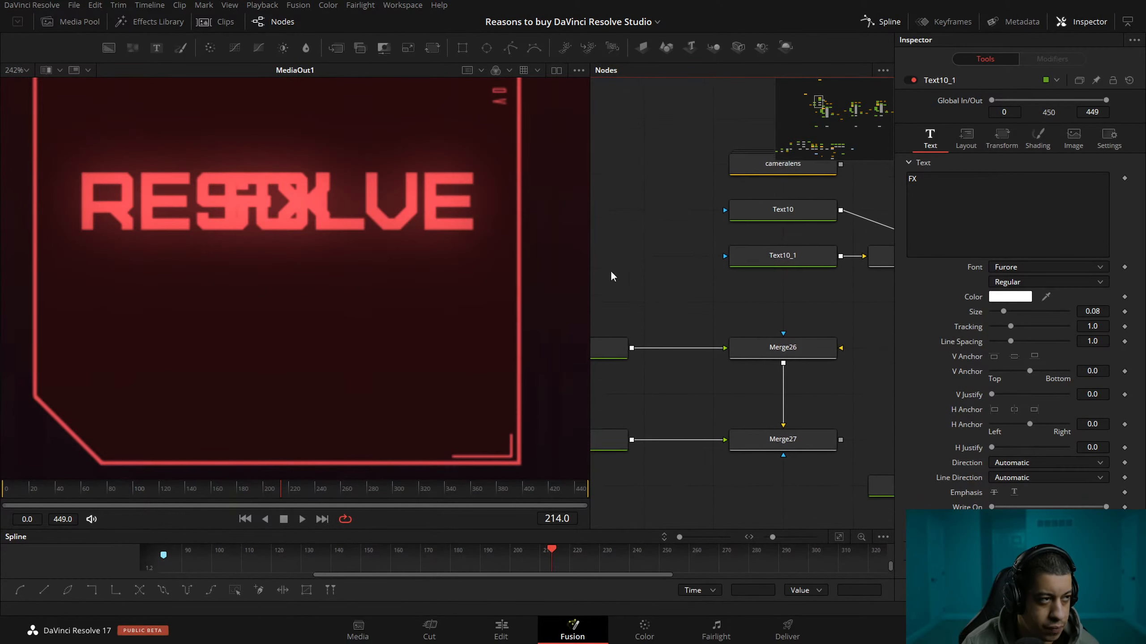
# Move the "FX" text below "REsolve" by setting its layout centre Y to 0.373.
pyautogui.moveTo(341, 280); pyautogui.dragTo(328, 314)
pyautogui.moveTo(889, 293); pyautogui.dragTo(747, 262)
pyautogui.click(656, 188)
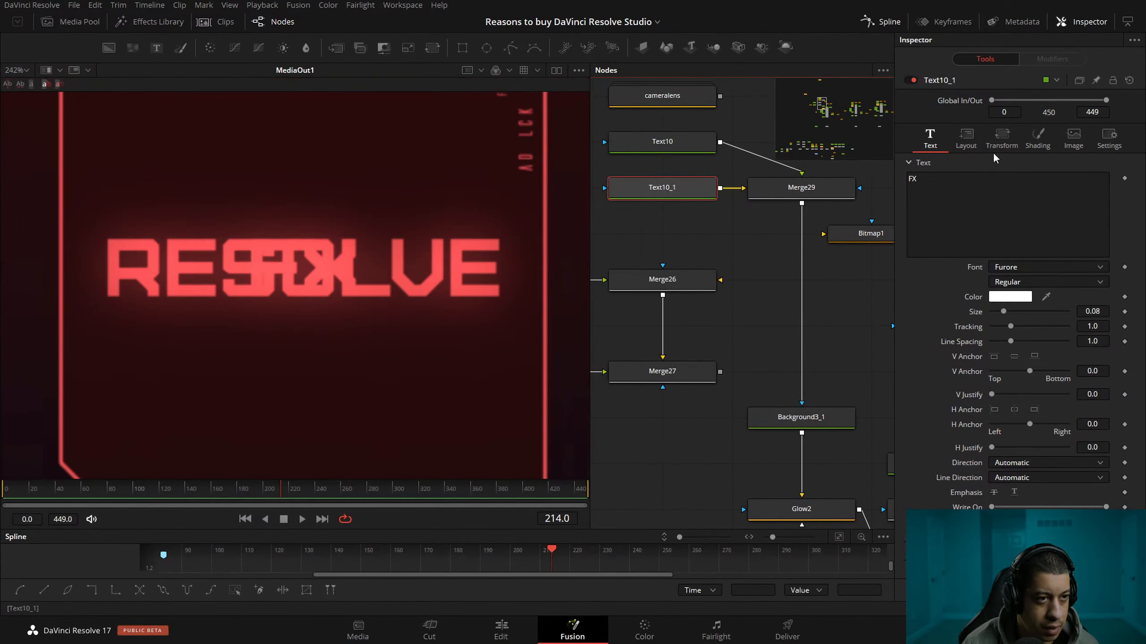
pyautogui.click(966, 135)
pyautogui.moveTo(1081, 193); pyautogui.dragTo(1024, 194)
pyautogui.scroll(1, 436, 279)
pyautogui.moveTo(666, 291); pyautogui.dragTo(709, 299)
pyautogui.scroll(-3, 436, 280)
# Add a TV node in the empty area beside the two text nodes.
pyautogui.moveTo(644, 274); pyautogui.dragTo(704, 304)
pyautogui.click(628, 284)
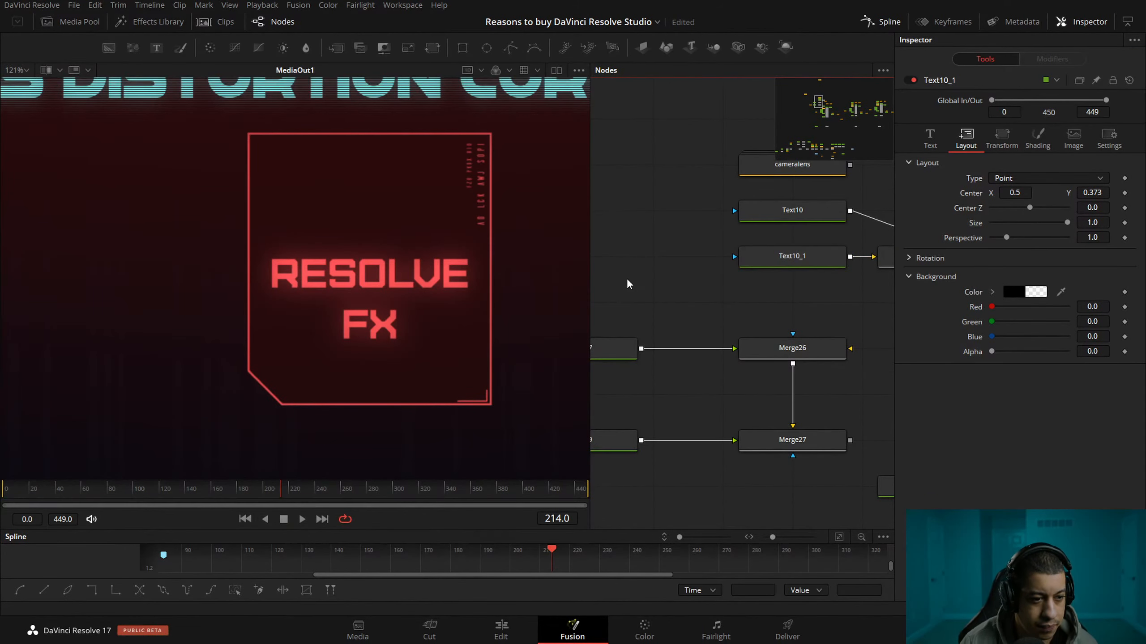
pyautogui.hotkey('shift', 'space')
pyautogui.write('tv')
pyautogui.press('Return')
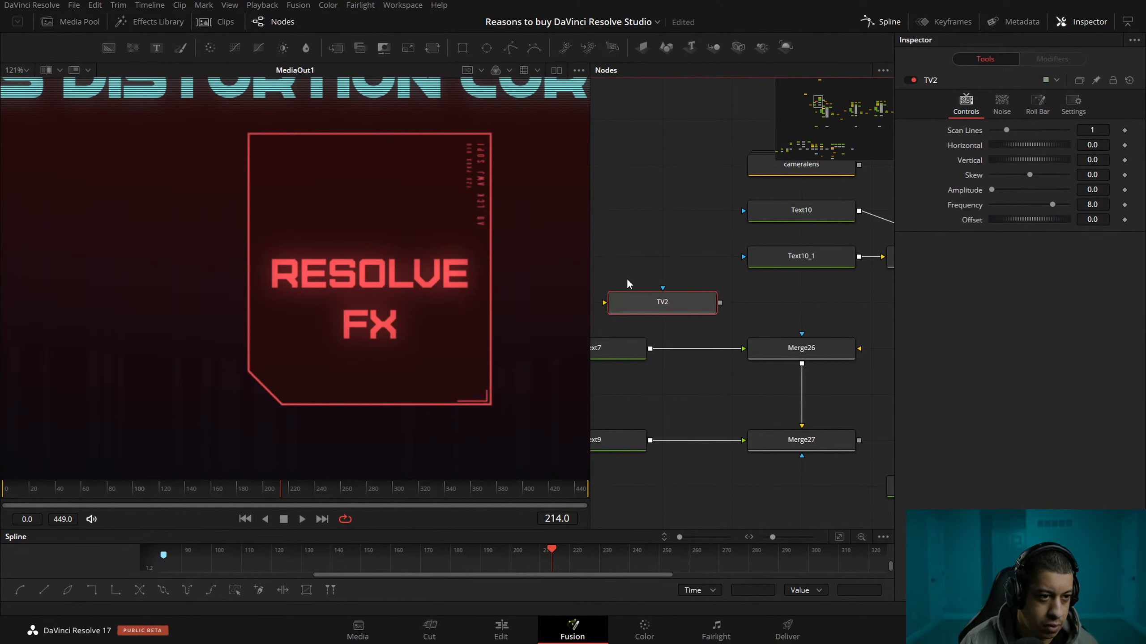
# Set the TV node's roll bar strength and bar size to 0.
pyautogui.click(1002, 109)
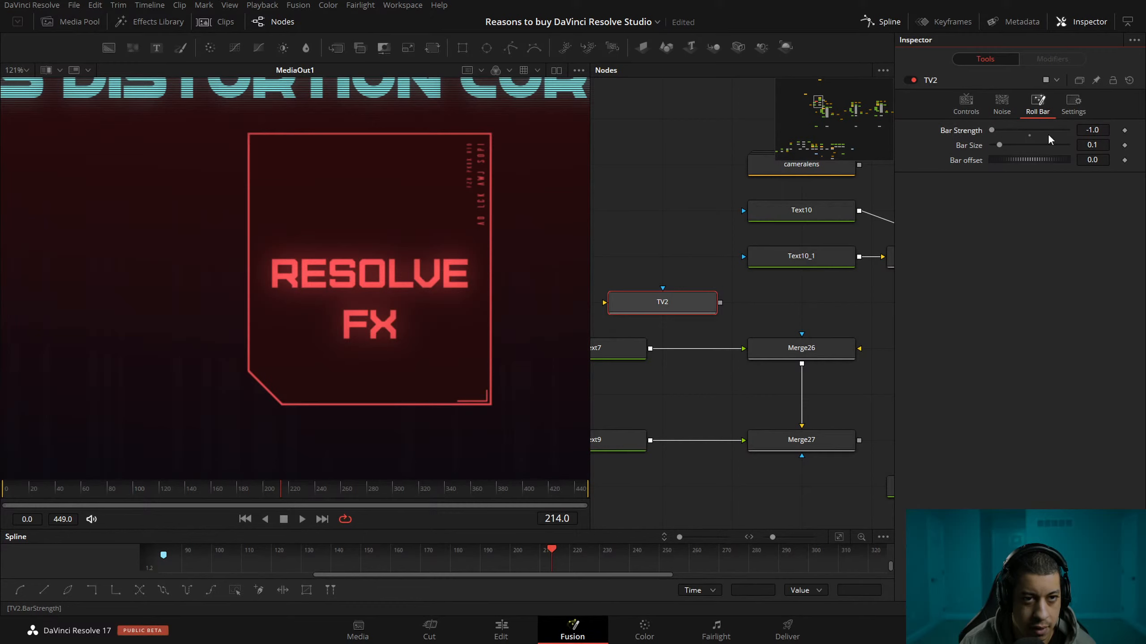
pyautogui.moveTo(622, 271); pyautogui.dragTo(599, 320)
pyautogui.moveTo(681, 246); pyautogui.dragTo(762, 297)
pyautogui.moveTo(701, 365); pyautogui.dragTo(633, 276)
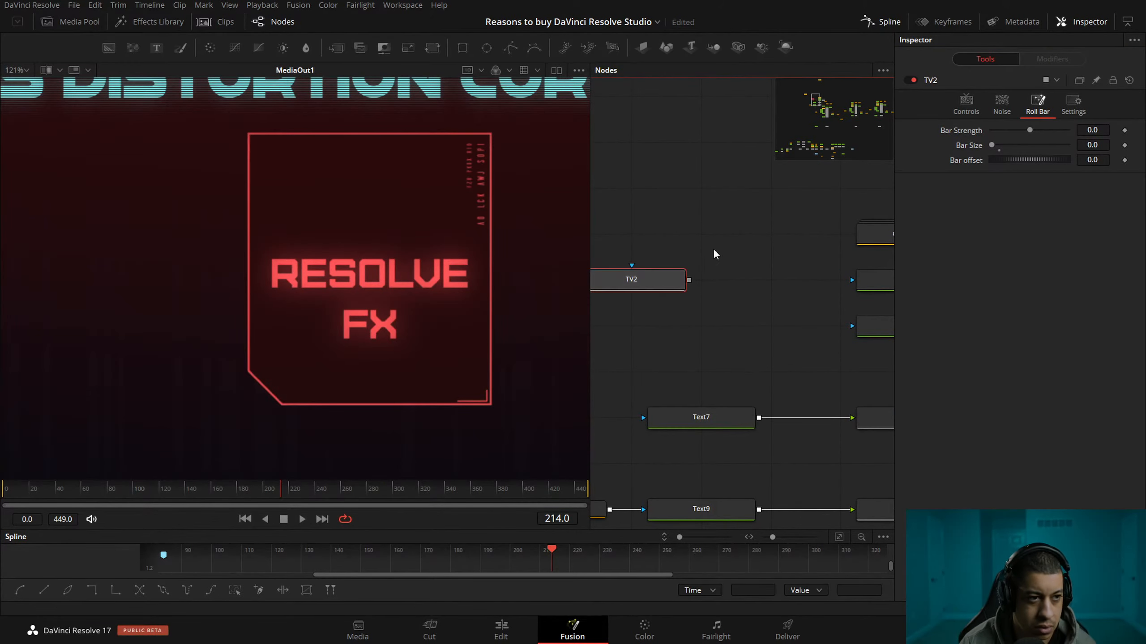
# Add a Bitmap node, feed the TV node's output into it and show it in the viewer.
pyautogui.hotkey('shift', 'space')
pyautogui.write('bit')
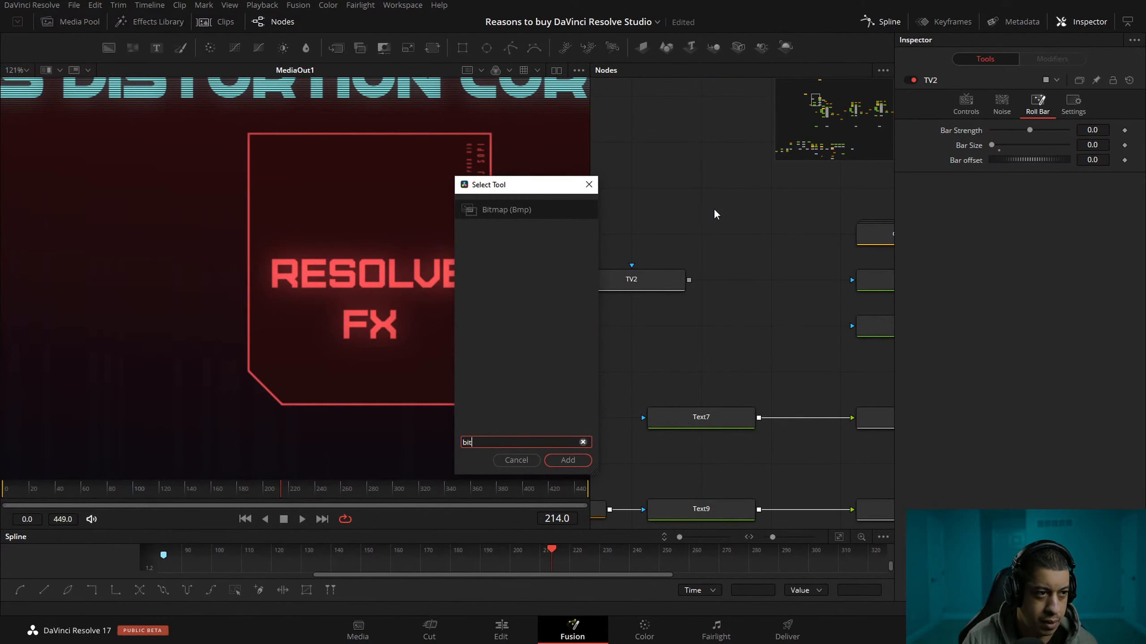
pyautogui.press('Return')
pyautogui.moveTo(689, 282); pyautogui.dragTo(700, 194)
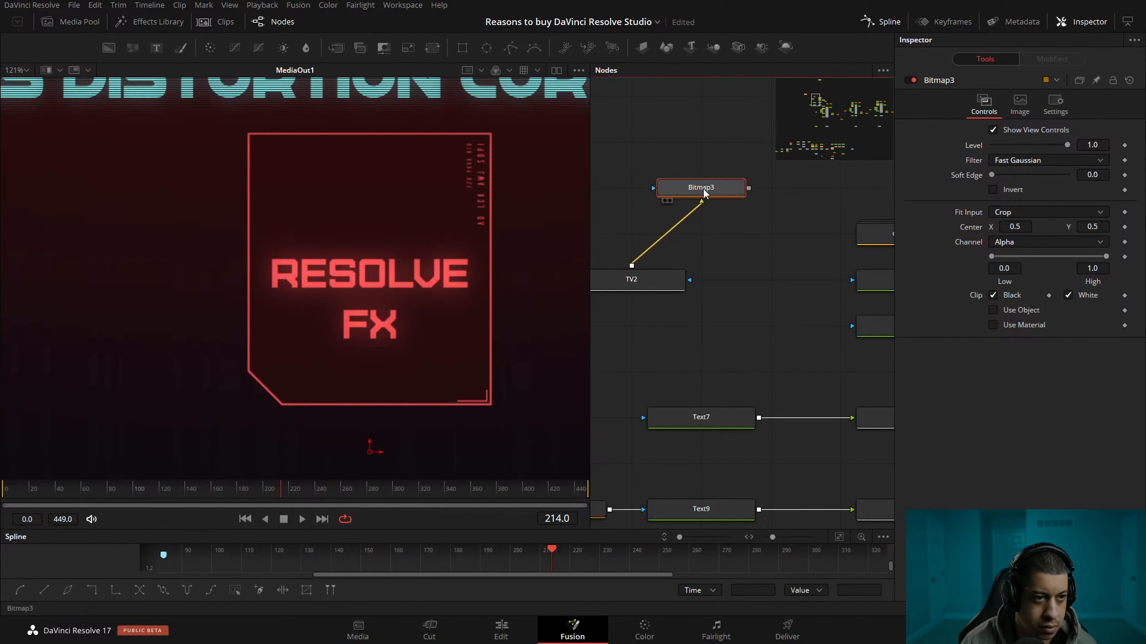
pyautogui.press('1')
# Add a Background node and connect it to the input of the TV node.
pyautogui.moveTo(703, 433); pyautogui.dragTo(832, 369)
pyautogui.hotkey('shift', 'space')
pyautogui.write('back')
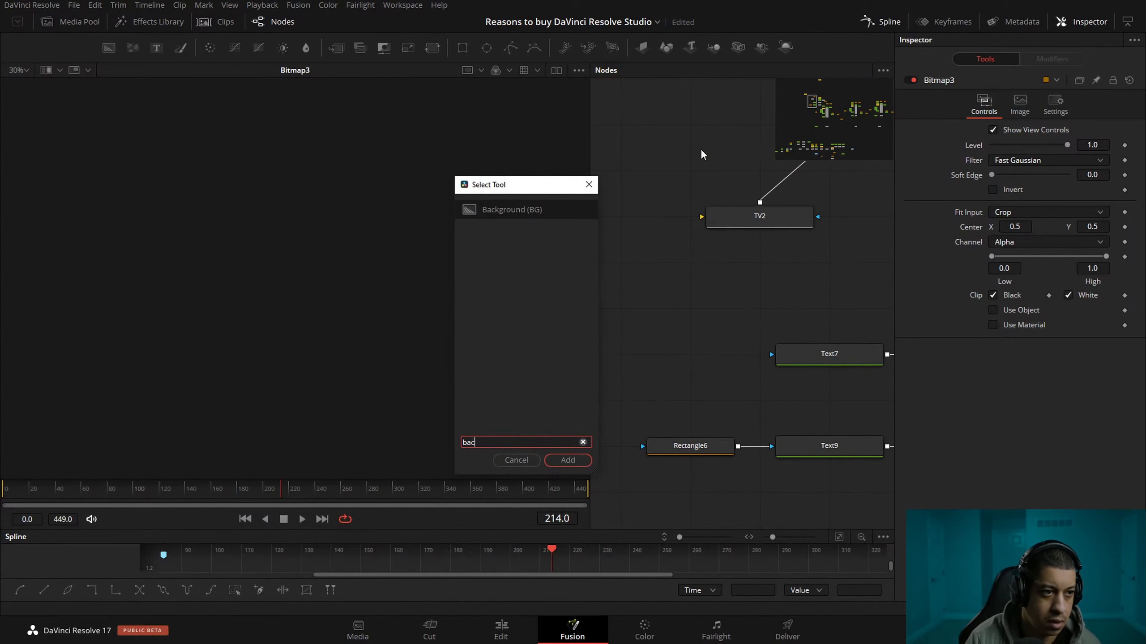
pyautogui.press('Return')
pyautogui.moveTo(748, 170); pyautogui.dragTo(761, 217)
pyautogui.moveTo(876, 233); pyautogui.dragTo(766, 286)
pyautogui.scroll(10, 427, 341)
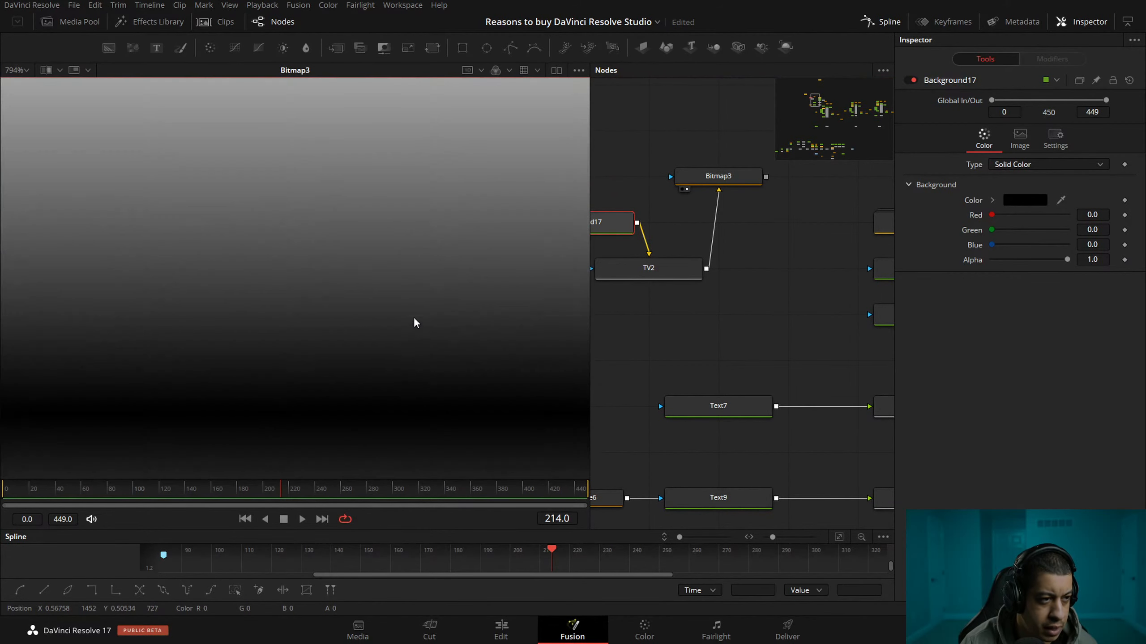
# Set the TV node's scan lines to 2.
pyautogui.scroll(-5, 415, 318)
pyautogui.moveTo(706, 354); pyautogui.dragTo(763, 380)
pyautogui.click(799, 208)
pyautogui.moveTo(801, 258); pyautogui.dragTo(791, 262)
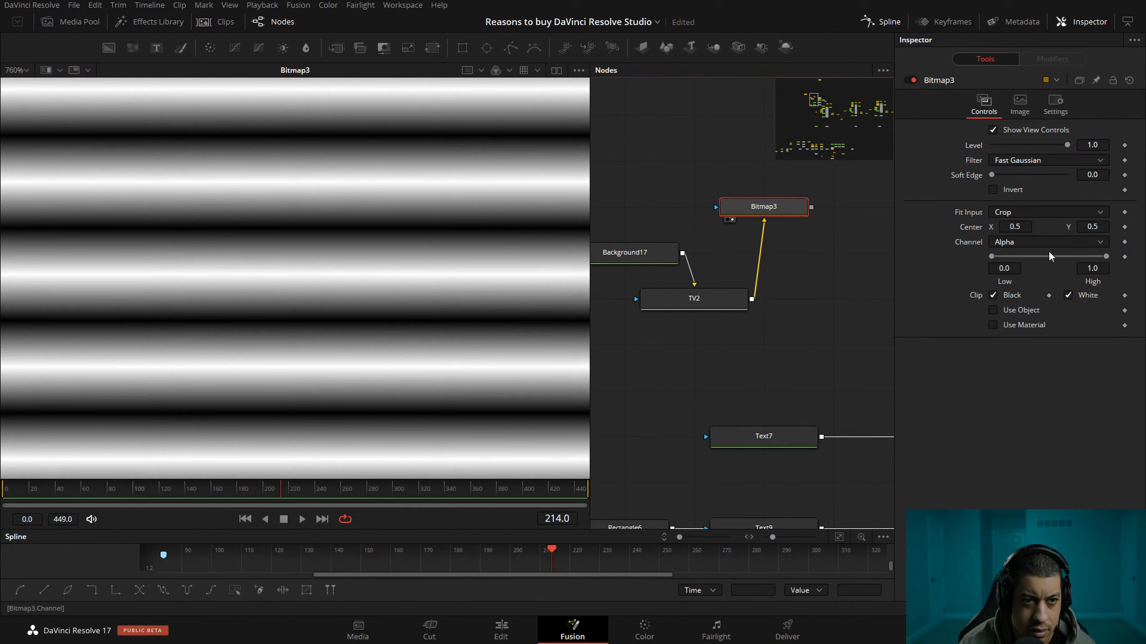
pyautogui.click(717, 309)
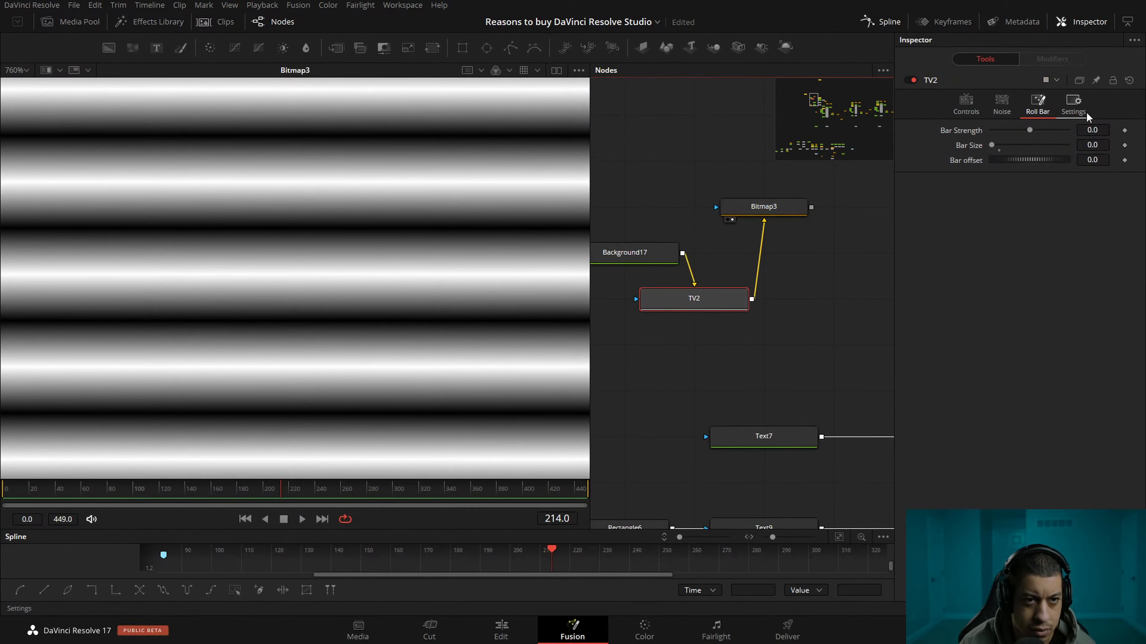
pyautogui.click(955, 109)
pyautogui.write('2')
pyautogui.press('Tab')
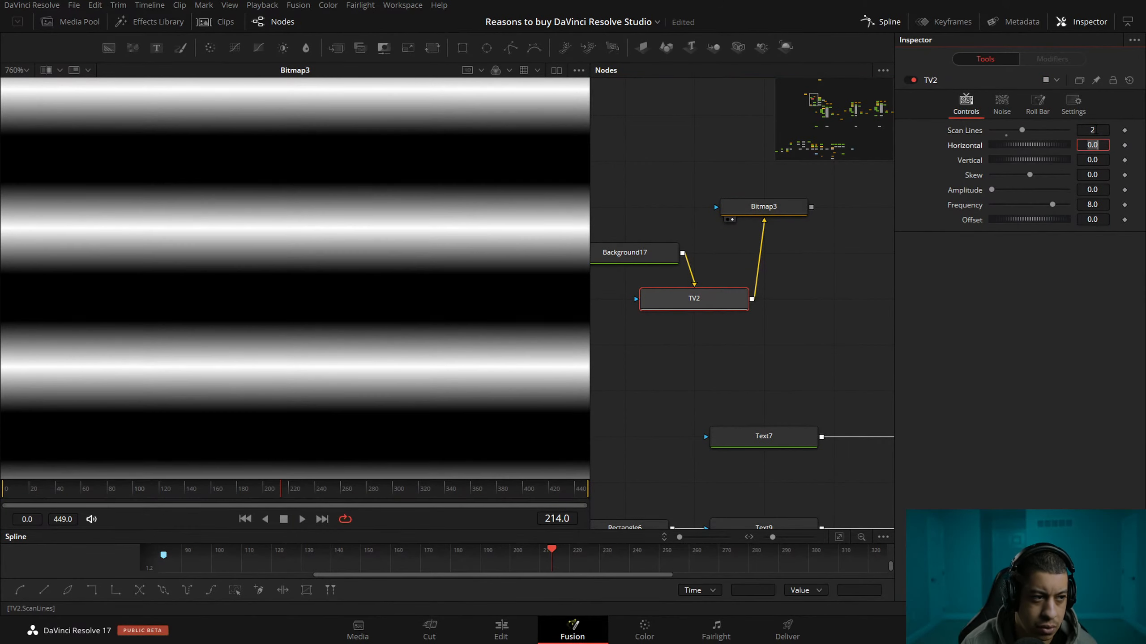
# Invert the Bitmap3 mask fed by the TV node.
pyautogui.moveTo(847, 285); pyautogui.dragTo(819, 299)
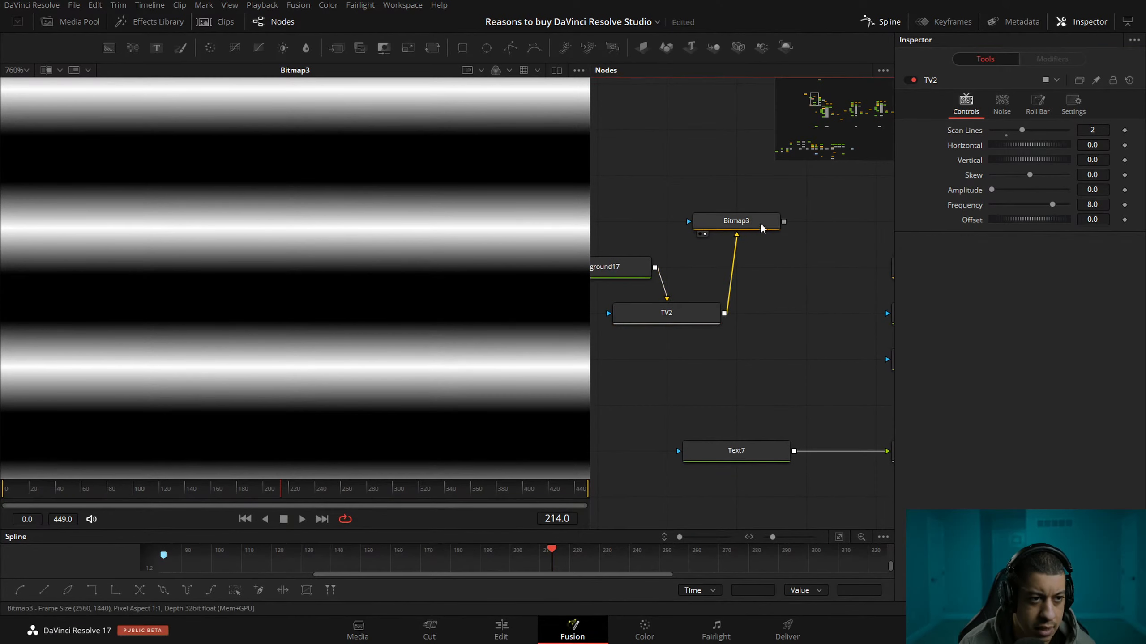
pyautogui.click(737, 221)
pyautogui.click(1013, 191)
pyautogui.moveTo(806, 364); pyautogui.dragTo(676, 351)
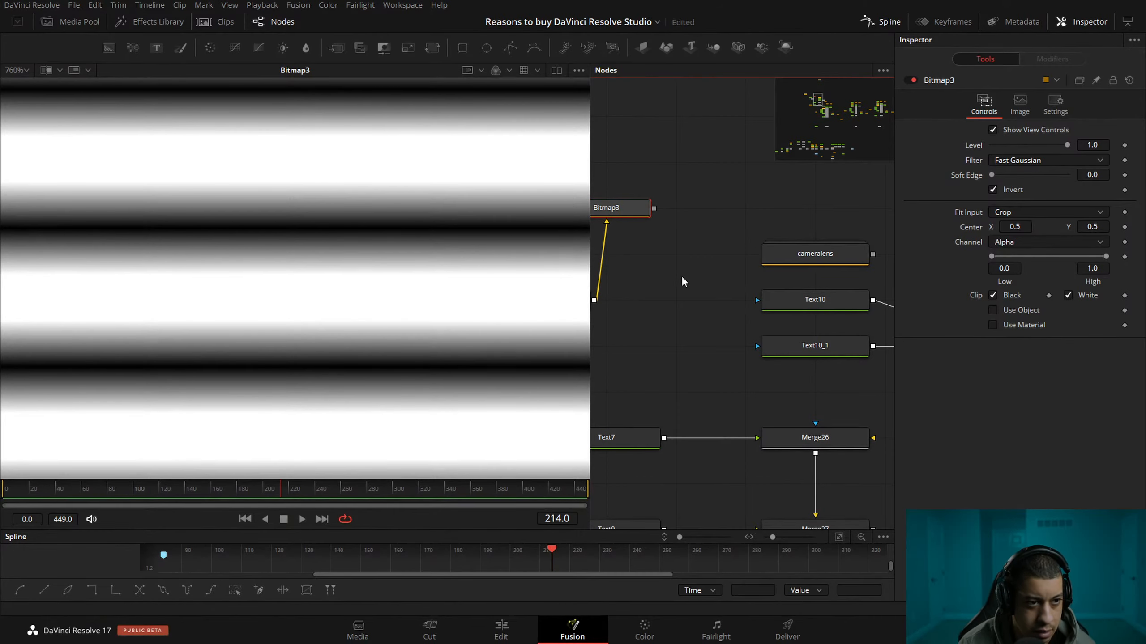
# Return the viewer to Merge22 and frame the Resolve FX graphic.
pyautogui.moveTo(680, 271); pyautogui.dragTo(673, 237)
pyautogui.moveTo(807, 289); pyautogui.dragTo(667, 270)
pyautogui.click(764, 310)
pyautogui.moveTo(741, 403); pyautogui.dragTo(778, 375)
pyautogui.click(700, 447)
pyautogui.moveTo(763, 482); pyautogui.dragTo(670, 307)
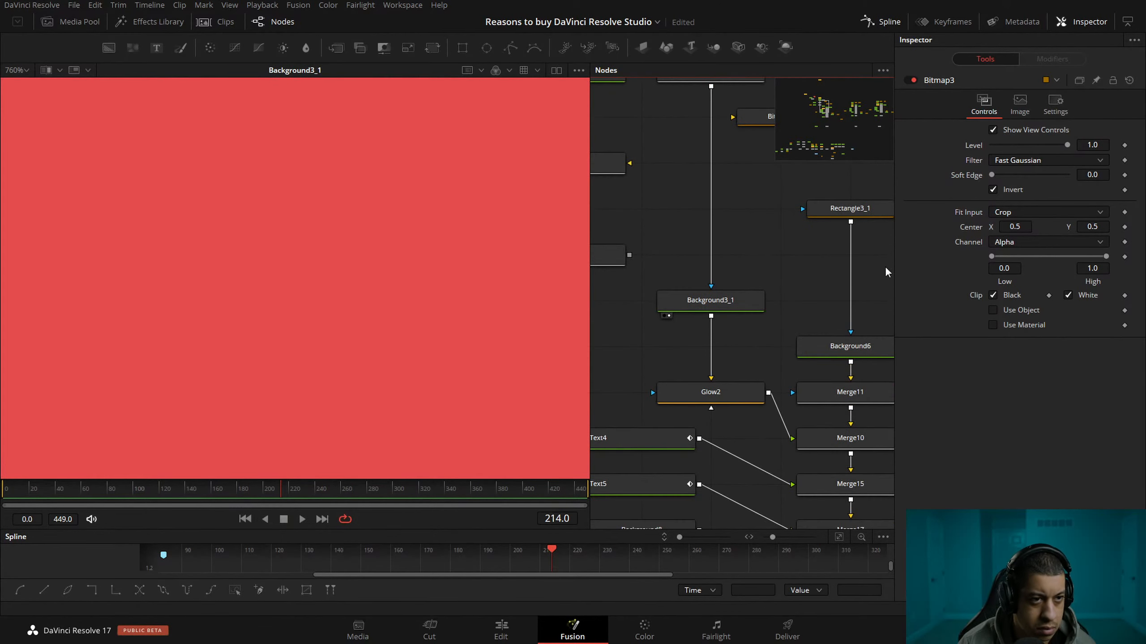
pyautogui.moveTo(828, 106); pyautogui.dragTo(828, 150)
pyautogui.press('1')
pyautogui.moveTo(827, 109); pyautogui.dragTo(824, 106)
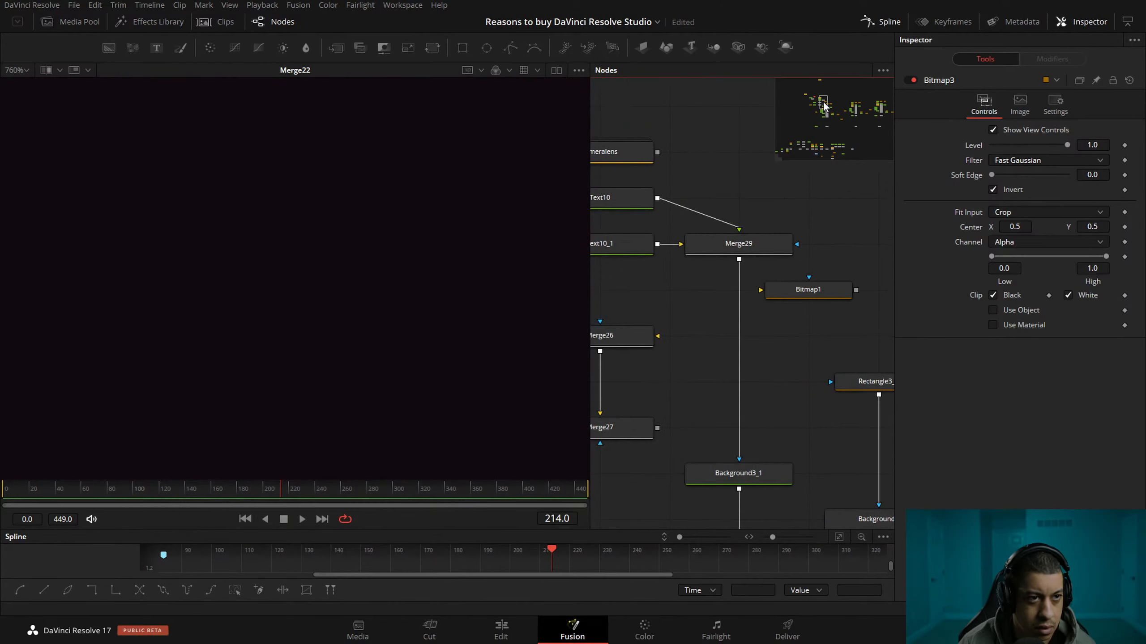
pyautogui.scroll(-5, 367, 324)
pyautogui.scroll(4, 383, 310)
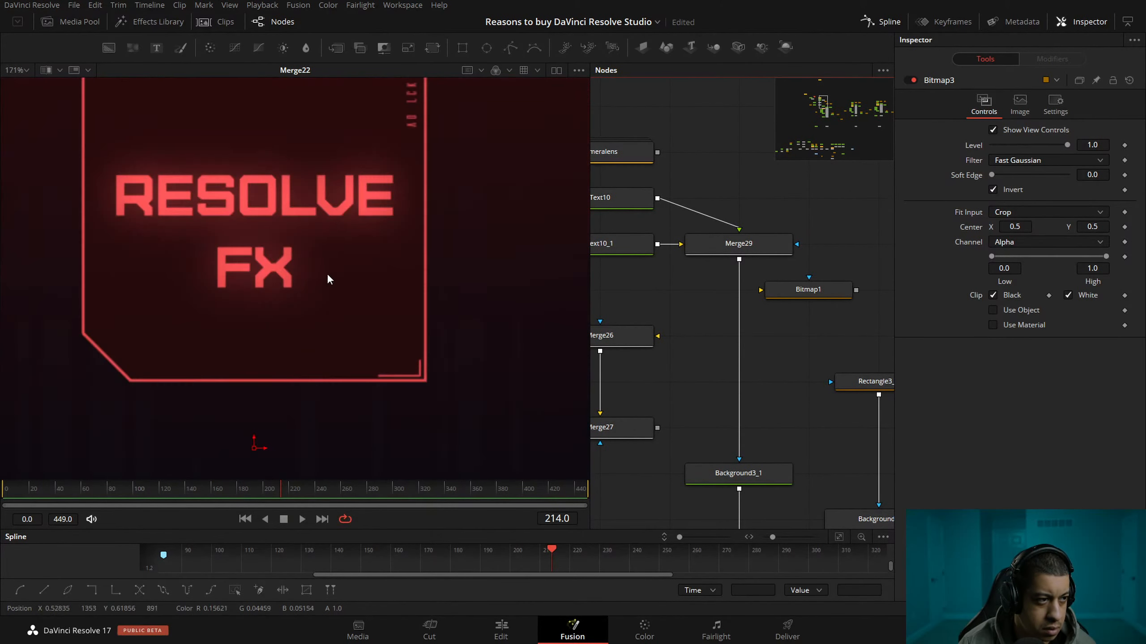
# Place Bitmap3 beside the "FX" text node and connect it as that text's mask.
pyautogui.moveTo(729, 255); pyautogui.dragTo(824, 404)
pyautogui.moveTo(712, 316); pyautogui.dragTo(855, 290)
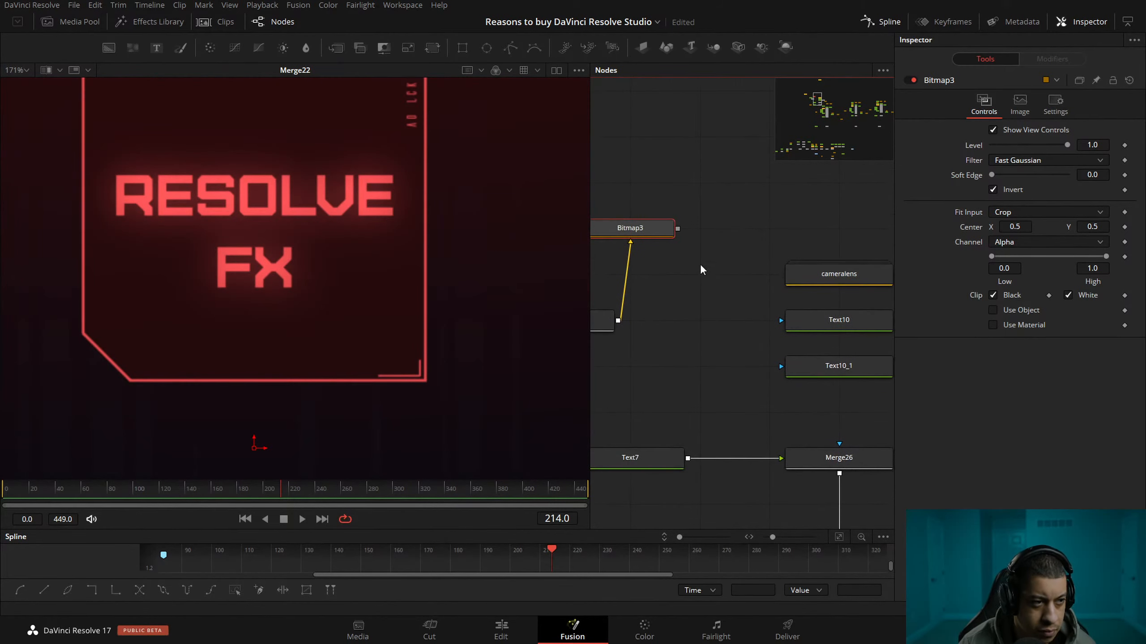
pyautogui.moveTo(705, 278); pyautogui.dragTo(701, 409)
pyautogui.moveTo(794, 419); pyautogui.dragTo(745, 338)
pyautogui.click(757, 347)
pyautogui.click(930, 139)
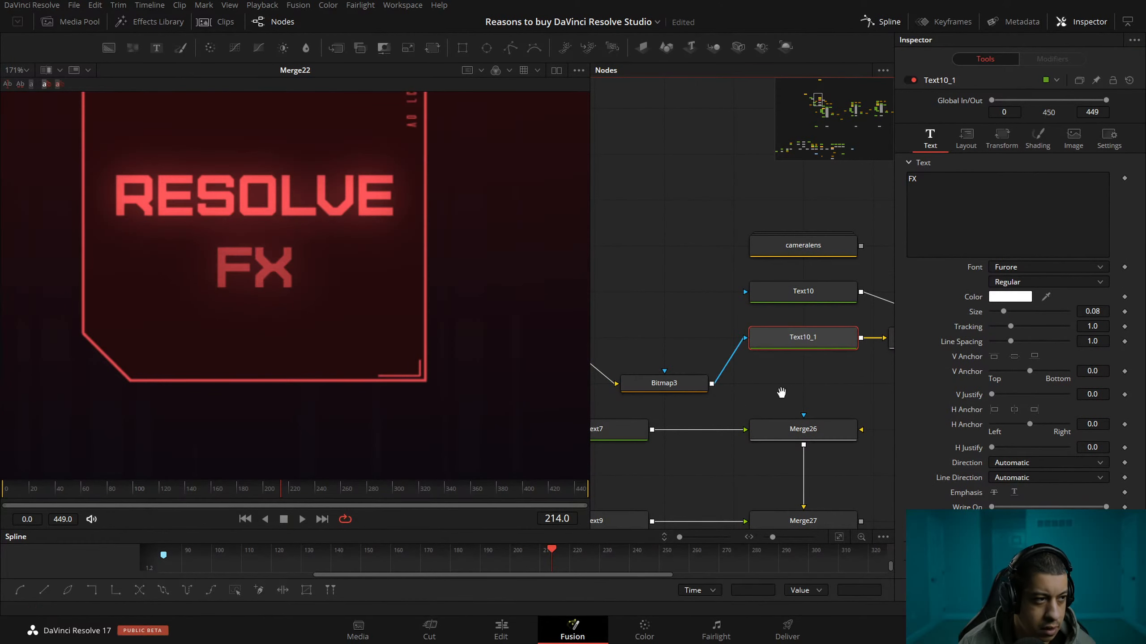
pyautogui.moveTo(780, 391); pyautogui.dragTo(743, 399)
pyautogui.scroll(5, 285, 270)
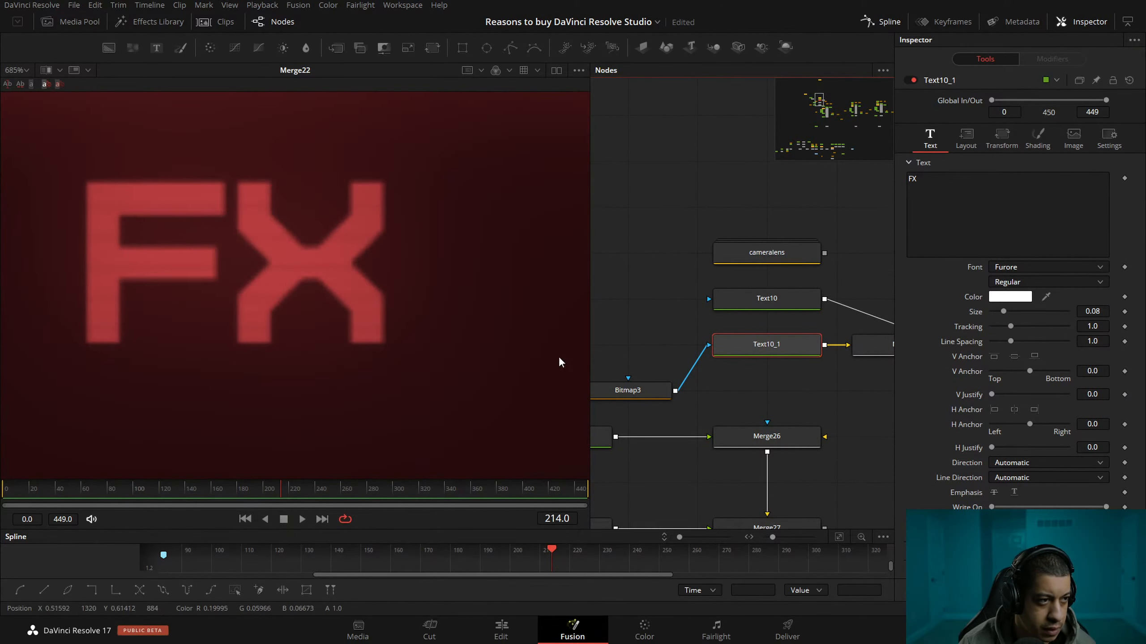
pyautogui.moveTo(632, 396); pyautogui.dragTo(634, 350)
pyautogui.moveTo(701, 421); pyautogui.dragTo(755, 388)
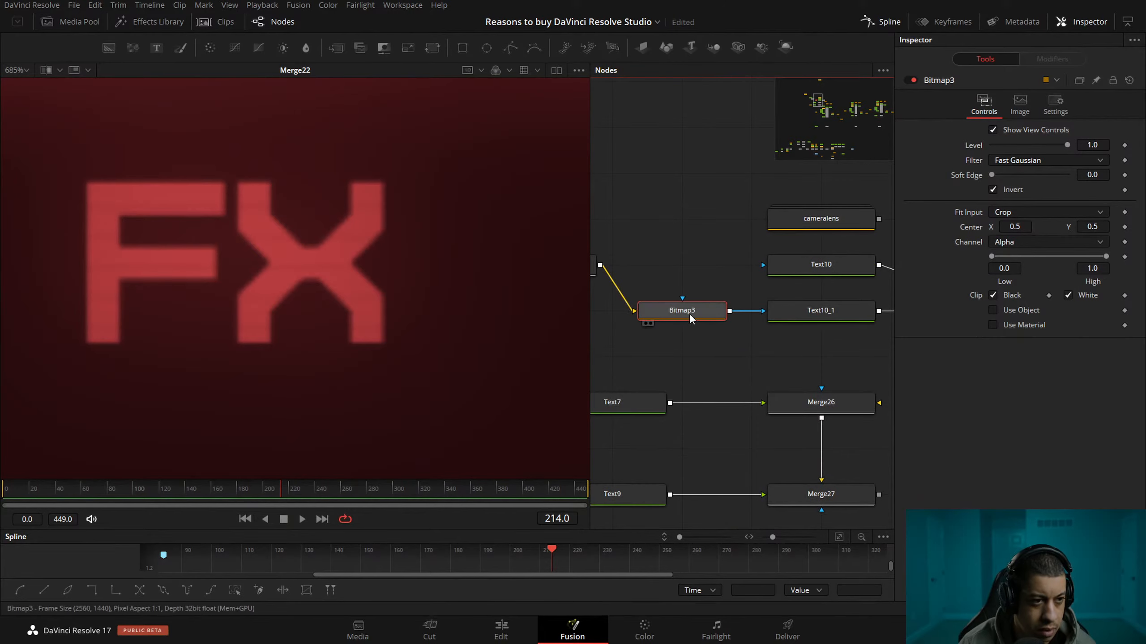
# View the masked "FX" text node on its own, then switch the viewer back to Merge22.
pyautogui.click(650, 324)
pyautogui.click(774, 326)
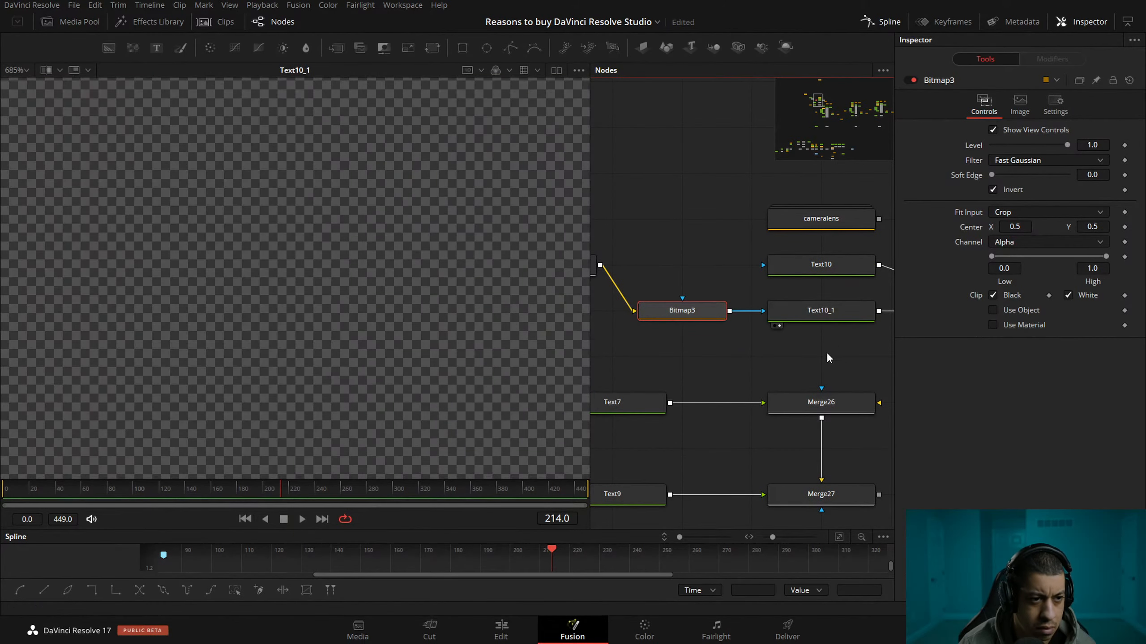
pyautogui.click(801, 318)
pyautogui.moveTo(824, 134); pyautogui.dragTo(829, 151)
pyautogui.moveTo(703, 397); pyautogui.dragTo(341, 273)
pyautogui.moveTo(824, 103); pyautogui.dragTo(820, 107)
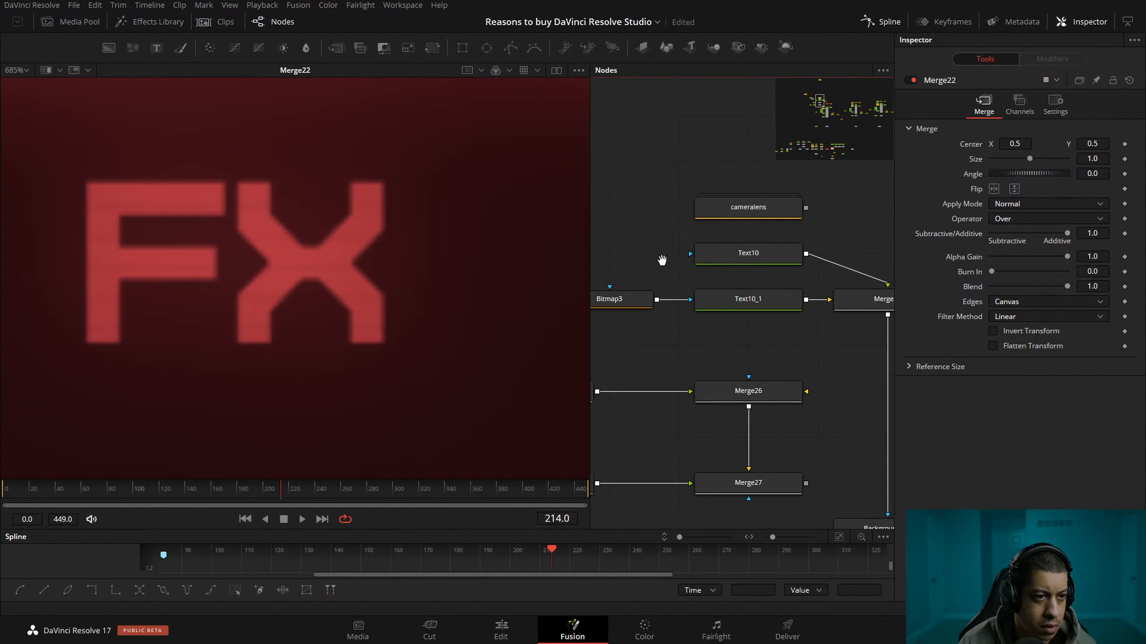
# Look through the "FX" text node's general settings and image options for mask and resolution controls.
pyautogui.click(758, 301)
pyautogui.click(1113, 137)
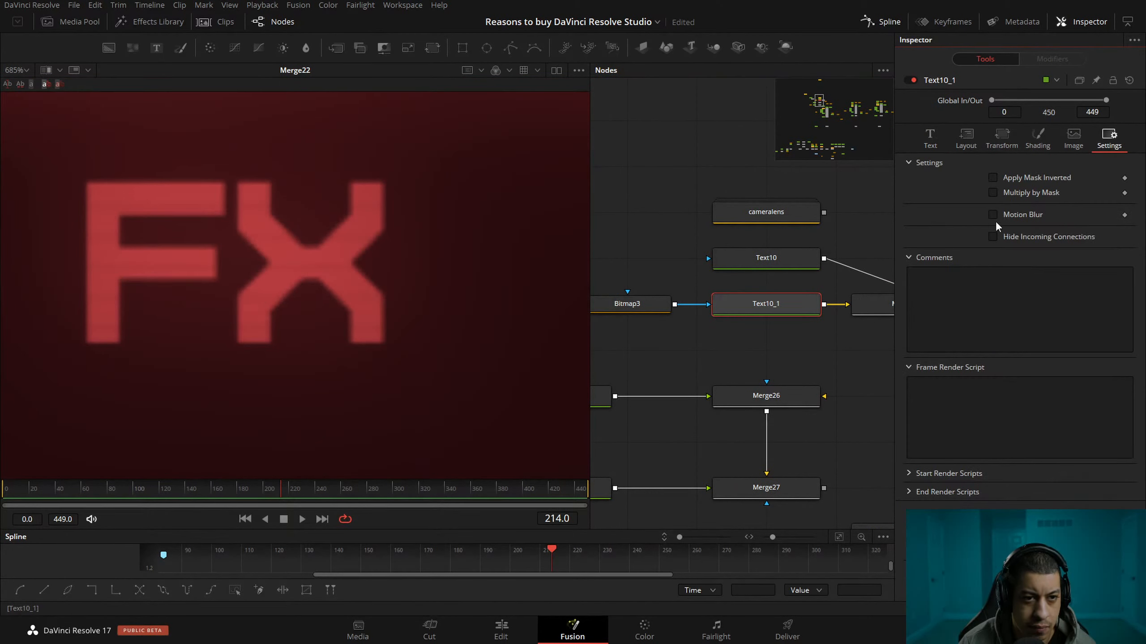
pyautogui.click(1075, 140)
pyautogui.moveTo(793, 364); pyautogui.dragTo(776, 360)
pyautogui.moveTo(670, 357); pyautogui.dragTo(760, 326)
pyautogui.click(689, 277)
pyautogui.click(787, 291)
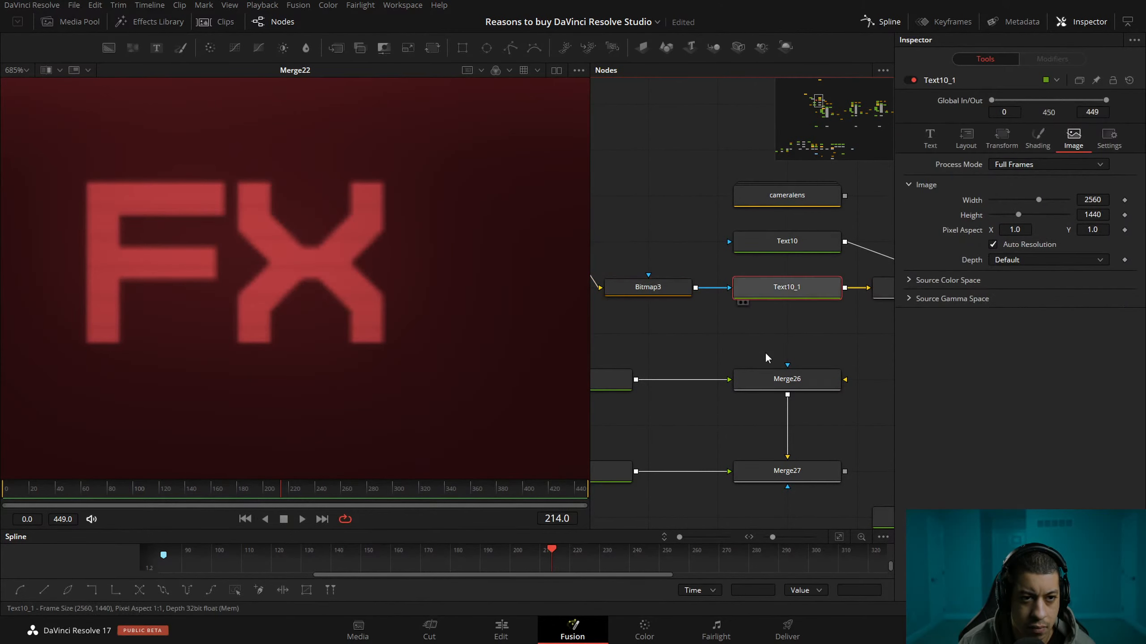
# Check Bitmap3 and the "FX" text separately in the viewer before showing Merge22 again.
pyautogui.moveTo(652, 288); pyautogui.dragTo(543, 271)
pyautogui.moveTo(798, 288); pyautogui.dragTo(559, 307)
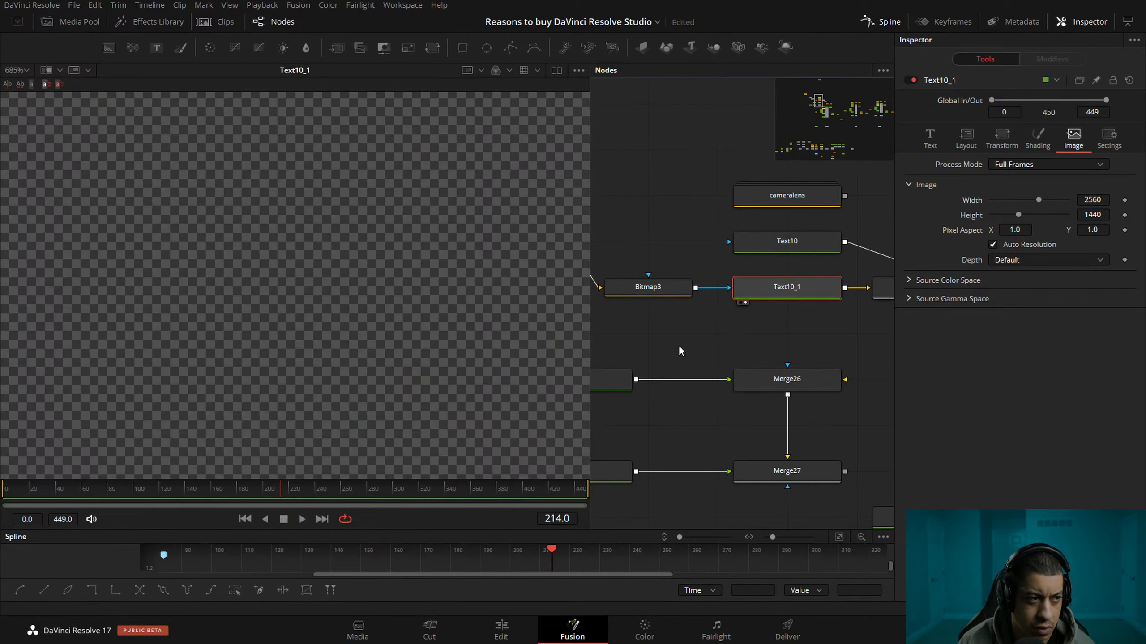
pyautogui.moveTo(681, 351); pyautogui.dragTo(733, 394)
pyautogui.moveTo(796, 326); pyautogui.dragTo(624, 277)
pyautogui.moveTo(823, 102); pyautogui.dragTo(824, 161)
pyautogui.moveTo(715, 396); pyautogui.dragTo(451, 288)
pyautogui.moveTo(822, 126); pyautogui.dragTo(822, 118)
# Disconnect Bitmap3 from the "FX" text to compare the look without the mask, and reconnect it.
pyautogui.moveTo(702, 259); pyautogui.dragTo(607, 373)
pyautogui.moveTo(608, 90); pyautogui.dragTo(736, 459)
pyautogui.moveTo(666, 245); pyautogui.dragTo(729, 327)
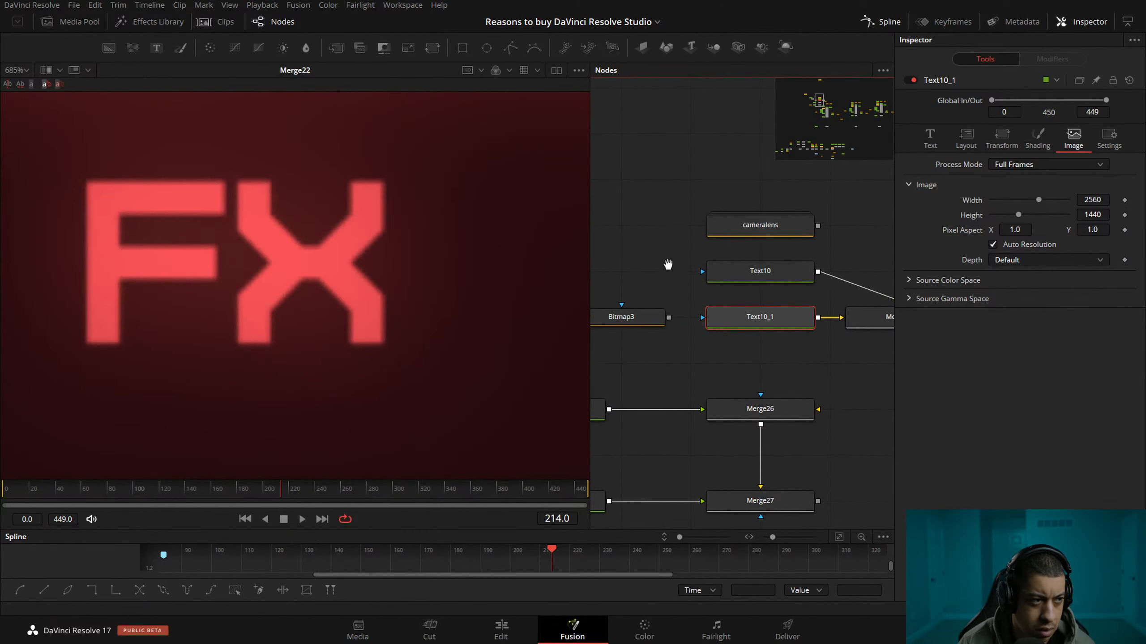
pyautogui.moveTo(668, 264); pyautogui.dragTo(666, 275)
pyautogui.moveTo(667, 328); pyautogui.dragTo(794, 330)
# Enlarge the "FX" text to a size of 0.2598.
pyautogui.click(968, 141)
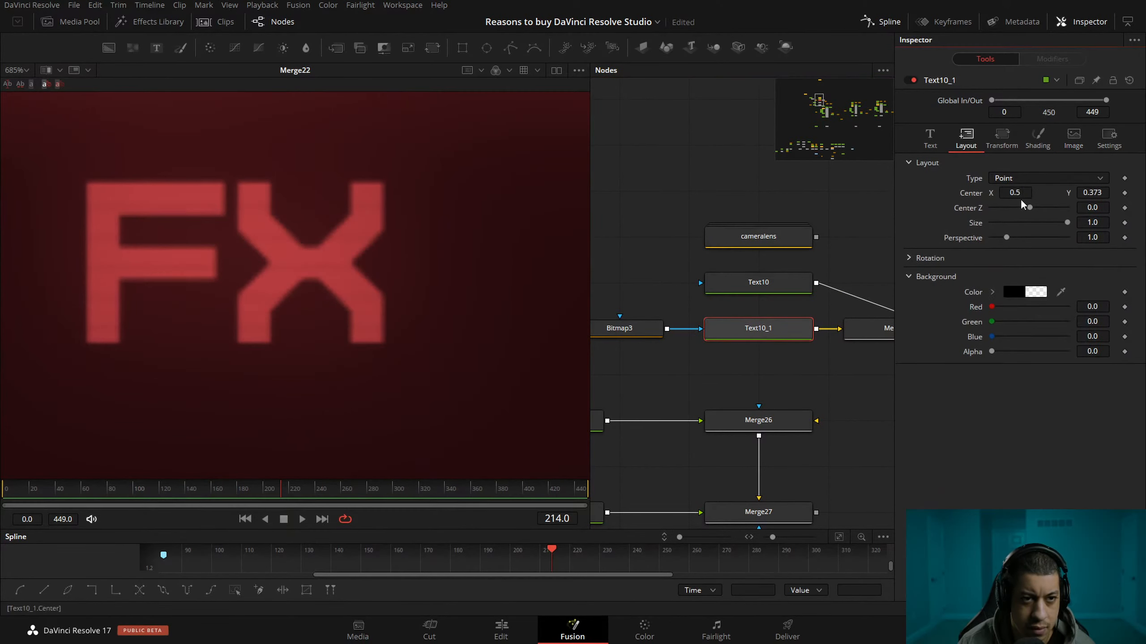
pyautogui.click(931, 140)
pyautogui.moveTo(1001, 311); pyautogui.dragTo(1030, 316)
# Switch Bitmap3's channel to Luminance.
pyautogui.moveTo(690, 367); pyautogui.dragTo(888, 400)
pyautogui.moveTo(707, 316); pyautogui.dragTo(707, 361)
pyautogui.click(827, 366)
pyautogui.moveTo(795, 331); pyautogui.dragTo(685, 316)
pyautogui.click(1038, 243)
pyautogui.click(1024, 322)
pyautogui.moveTo(758, 383); pyautogui.dragTo(713, 371)
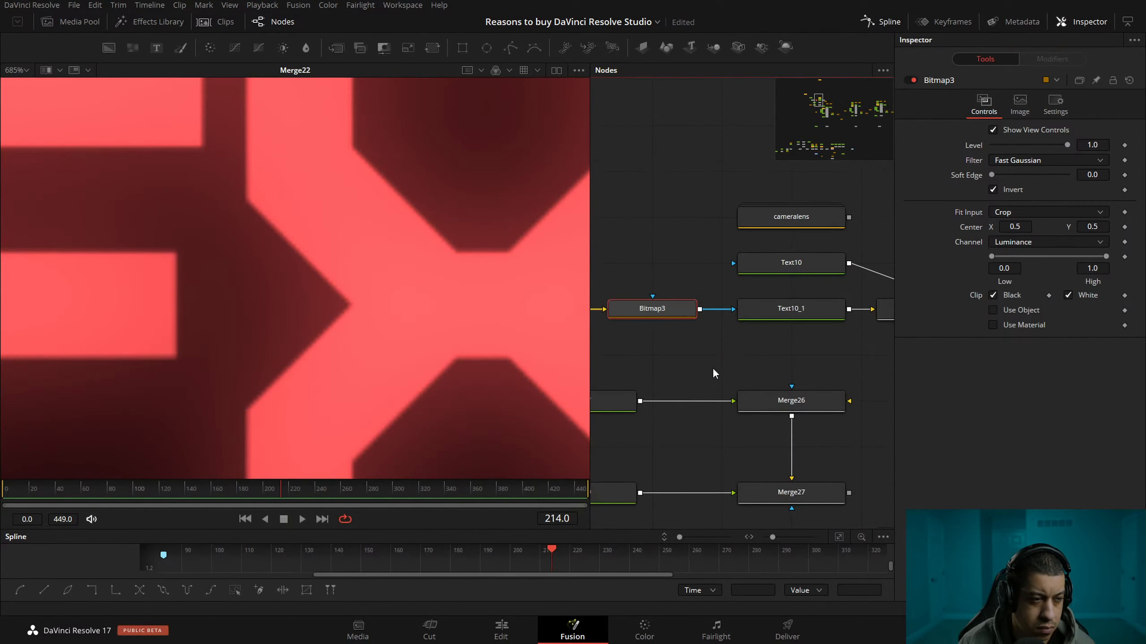
# Set Background17's colour to white.
pyautogui.click(771, 317)
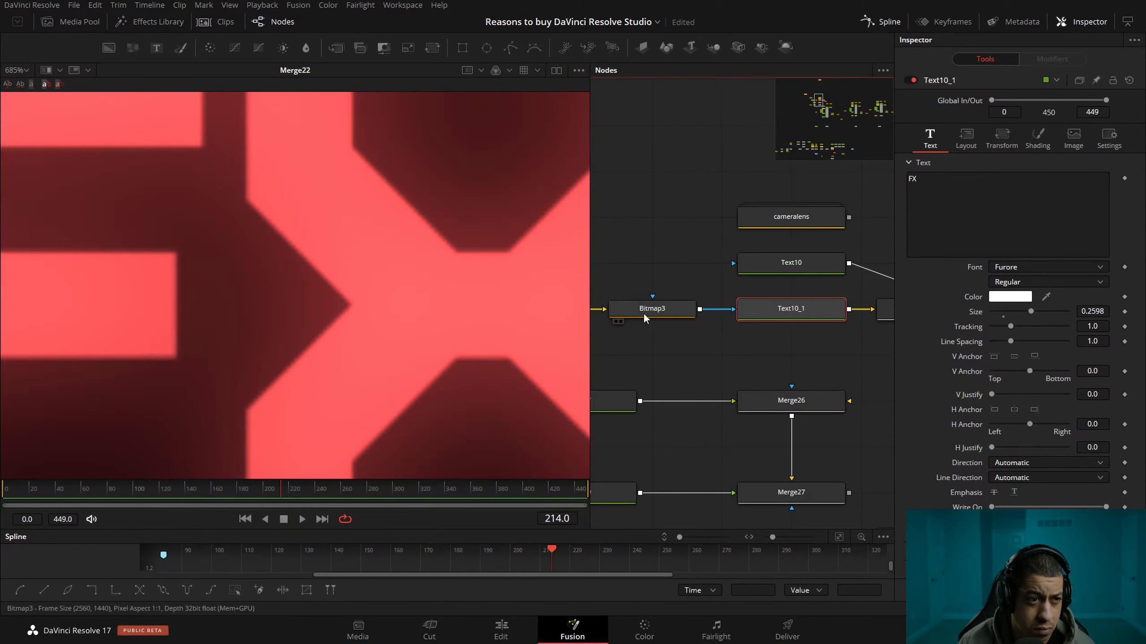
pyautogui.moveTo(736, 296); pyautogui.dragTo(867, 301)
pyautogui.moveTo(634, 232)
pyautogui.mouseDown()
pyautogui.moveTo(779, 290)
pyautogui.moveTo(780, 256)
pyautogui.mouseUp()
pyautogui.click(733, 246)
pyautogui.click(1024, 200)
pyautogui.moveTo(701, 282); pyautogui.dragTo(707, 204)
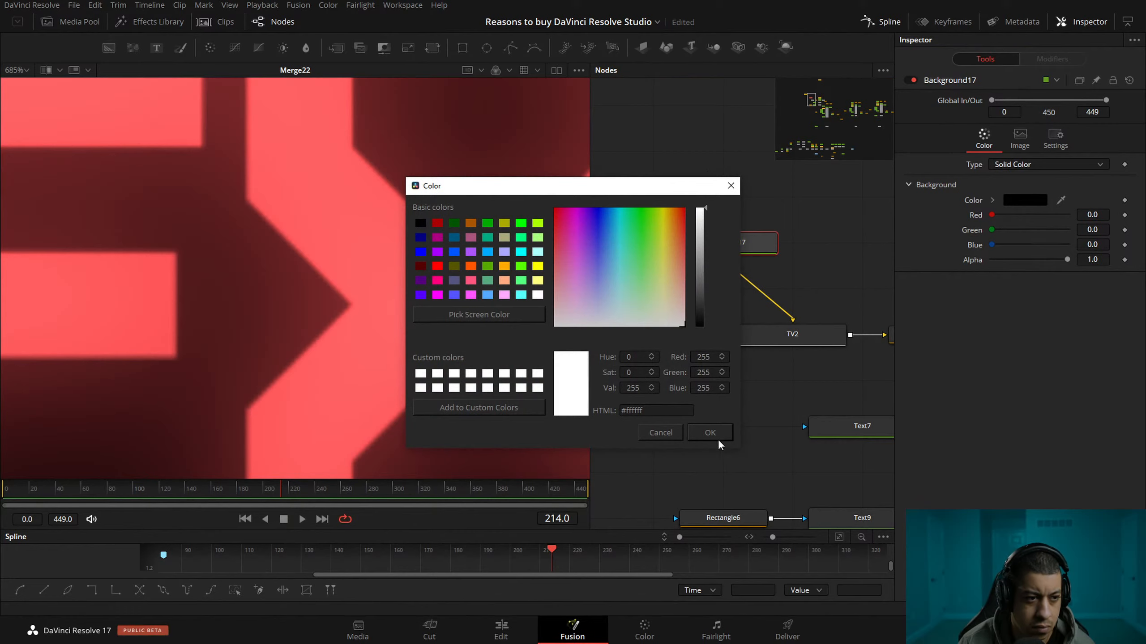
pyautogui.click(718, 436)
pyautogui.moveTo(853, 397); pyautogui.dragTo(741, 377)
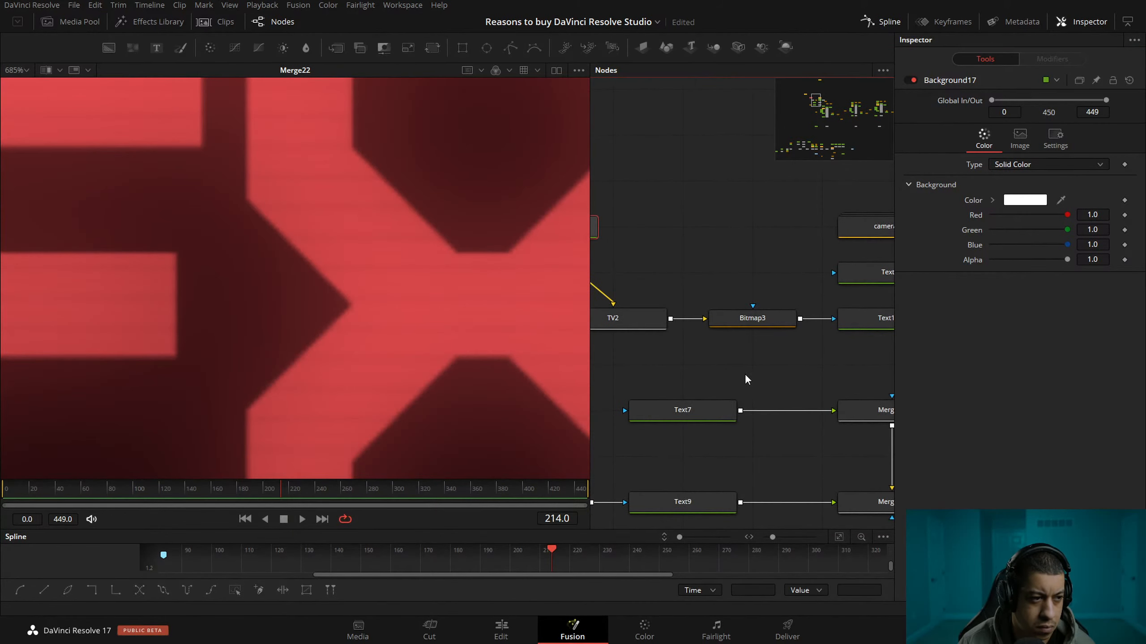
# Turn off Invert on Bitmap3.
pyautogui.moveTo(816, 379); pyautogui.dragTo(875, 392)
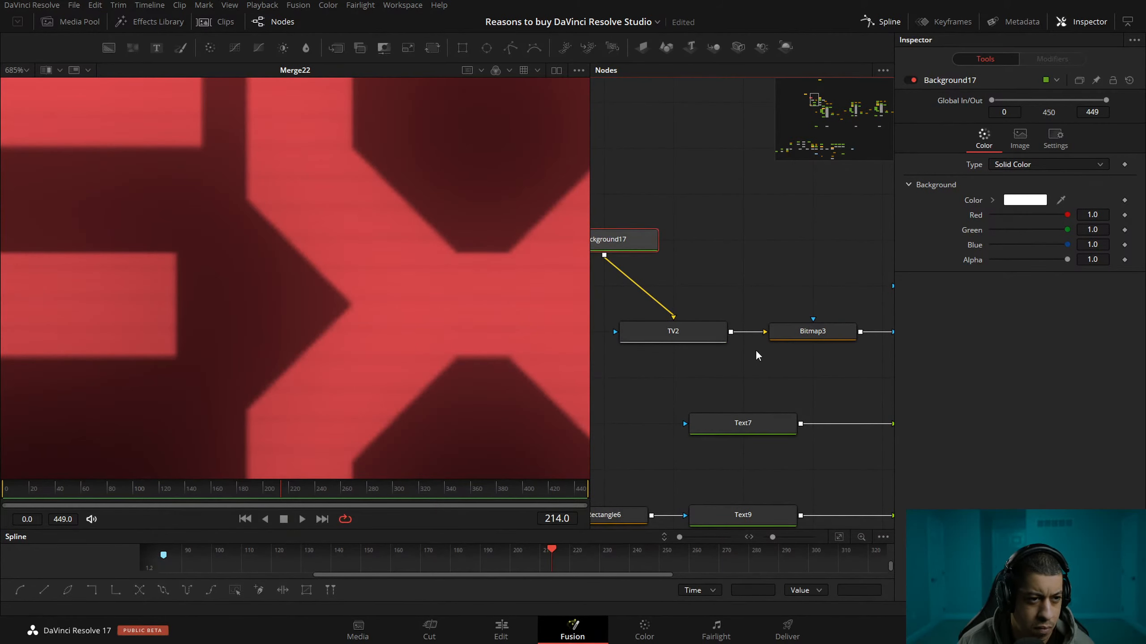
pyautogui.moveTo(712, 304)
pyautogui.mouseDown()
pyautogui.moveTo(787, 307)
pyautogui.moveTo(708, 309)
pyautogui.mouseUp()
pyautogui.click(752, 326)
pyautogui.click(1016, 195)
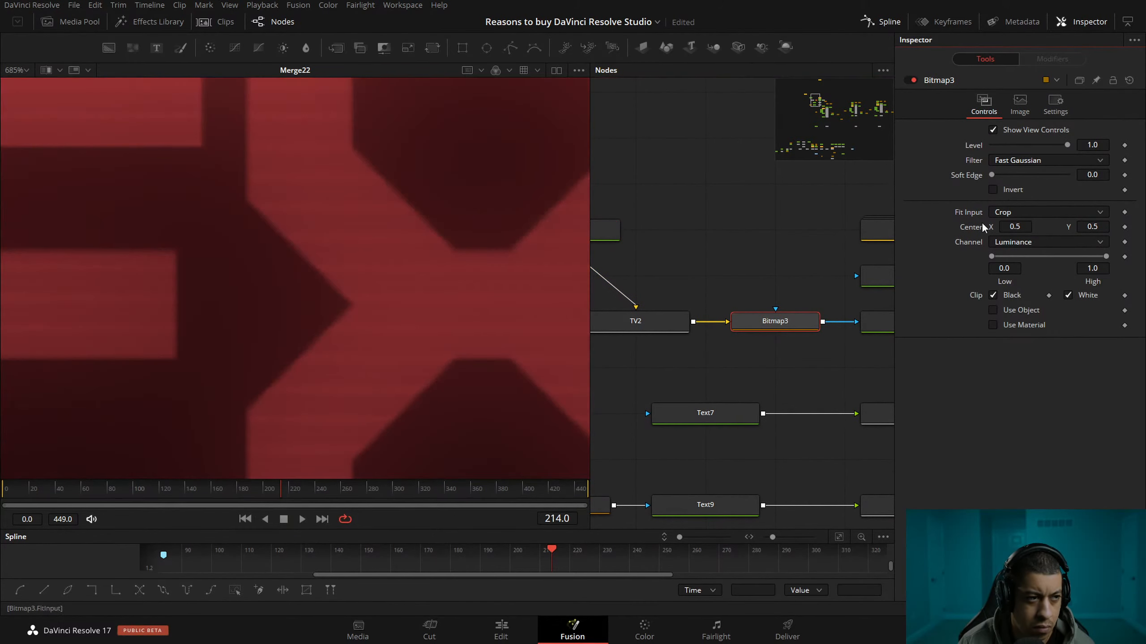
pyautogui.moveTo(783, 365); pyautogui.dragTo(683, 358)
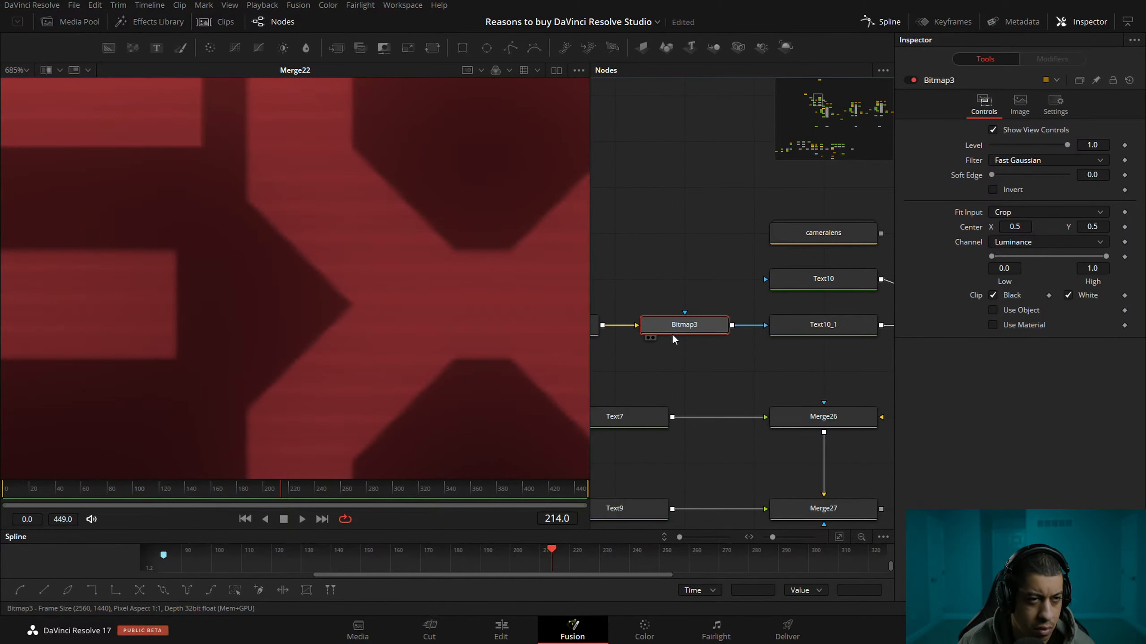
# Show TV2 and Bitmap3 in the viewer to compare their scan lines.
pyautogui.moveTo(682, 298); pyautogui.dragTo(775, 281)
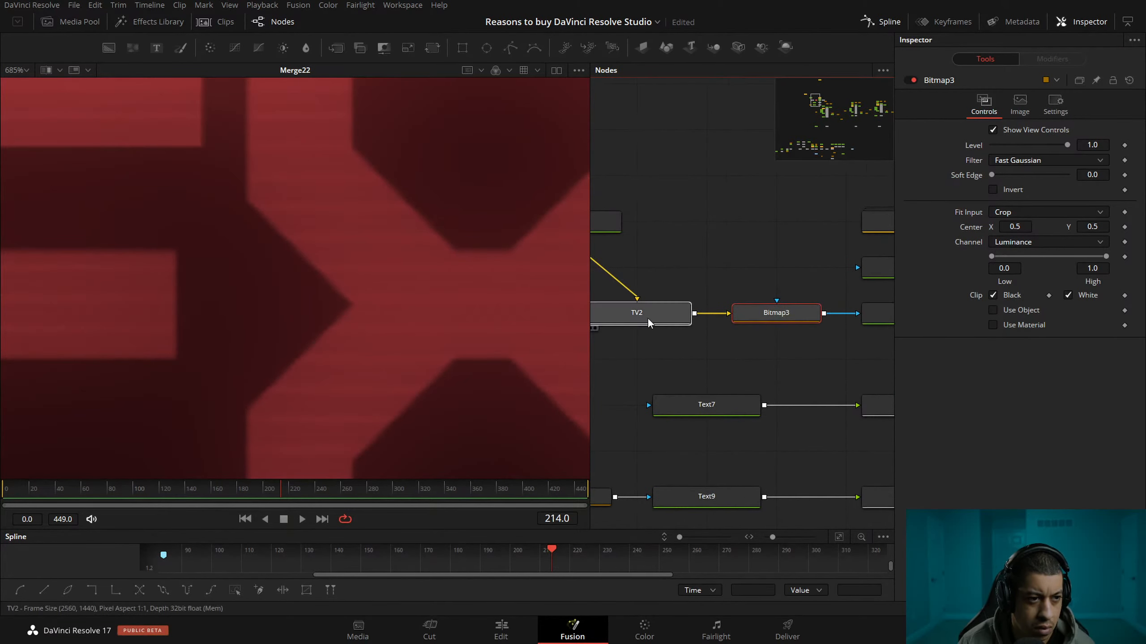
pyautogui.press('2')
pyautogui.moveTo(660, 269); pyautogui.dragTo(757, 257)
pyautogui.moveTo(850, 263); pyautogui.dragTo(695, 264)
pyautogui.press('2')
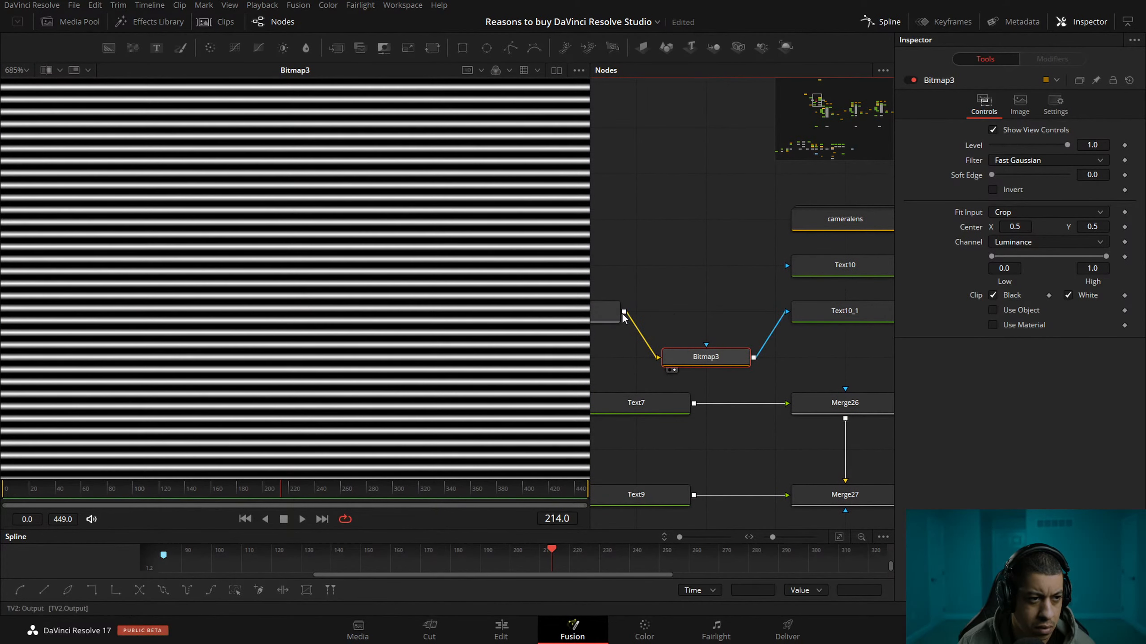
# Connect TV2's output directly to the mask input of the "FX" text, bypassing Bitmap3, and show that text in the viewer.
pyautogui.moveTo(624, 312); pyautogui.dragTo(787, 311)
pyautogui.moveTo(768, 351); pyautogui.dragTo(636, 340)
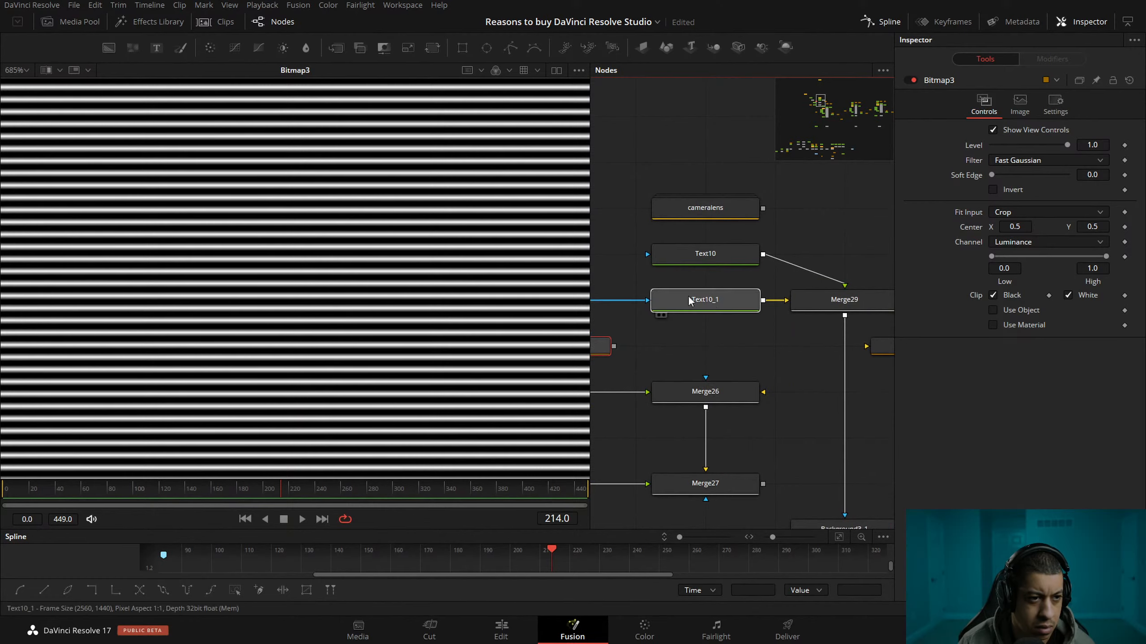
pyautogui.click(664, 315)
pyautogui.scroll(-15, 339, 317)
pyautogui.scroll(15, 368, 289)
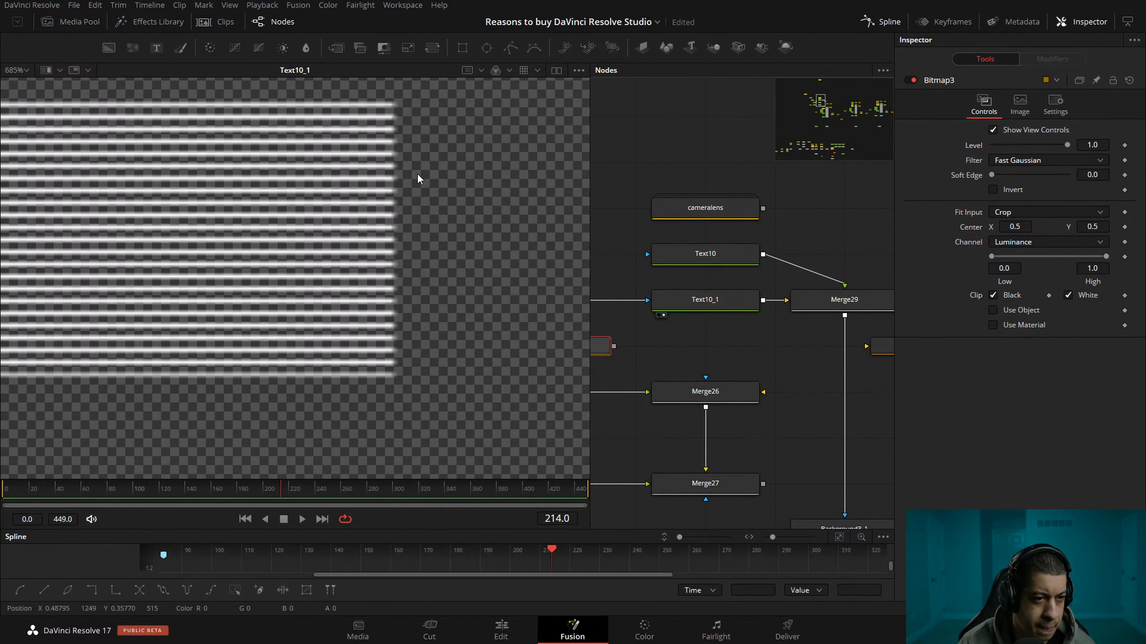
pyautogui.scroll(2, 621, 293)
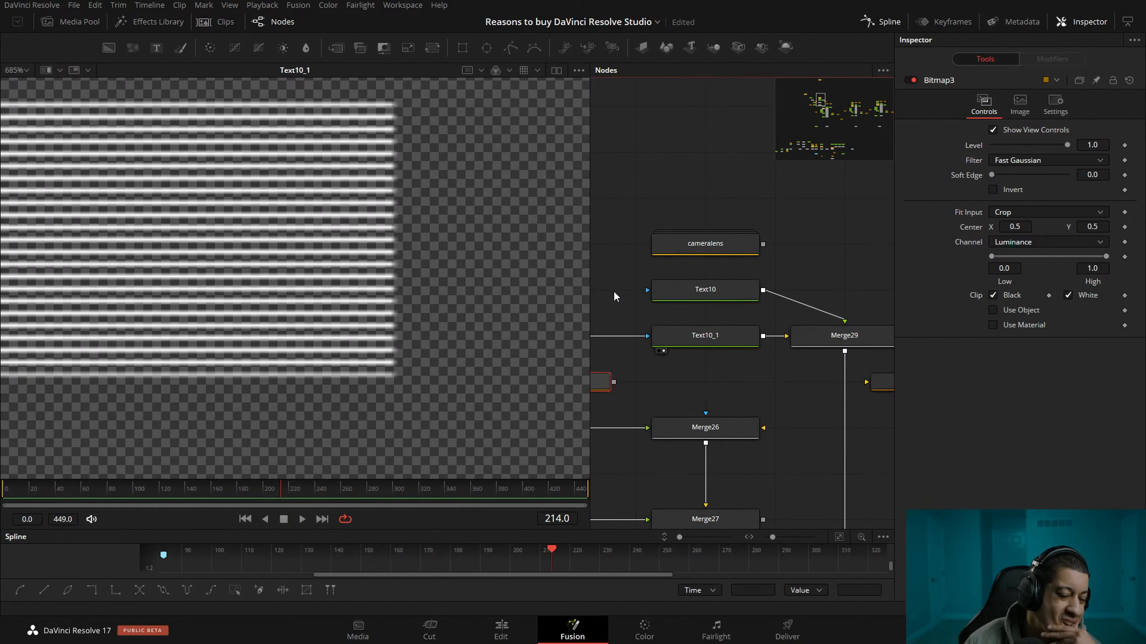
# Show Merge22 in the viewer again and examine the scan lines on the "FX" text.
pyautogui.moveTo(801, 468); pyautogui.dragTo(746, 369)
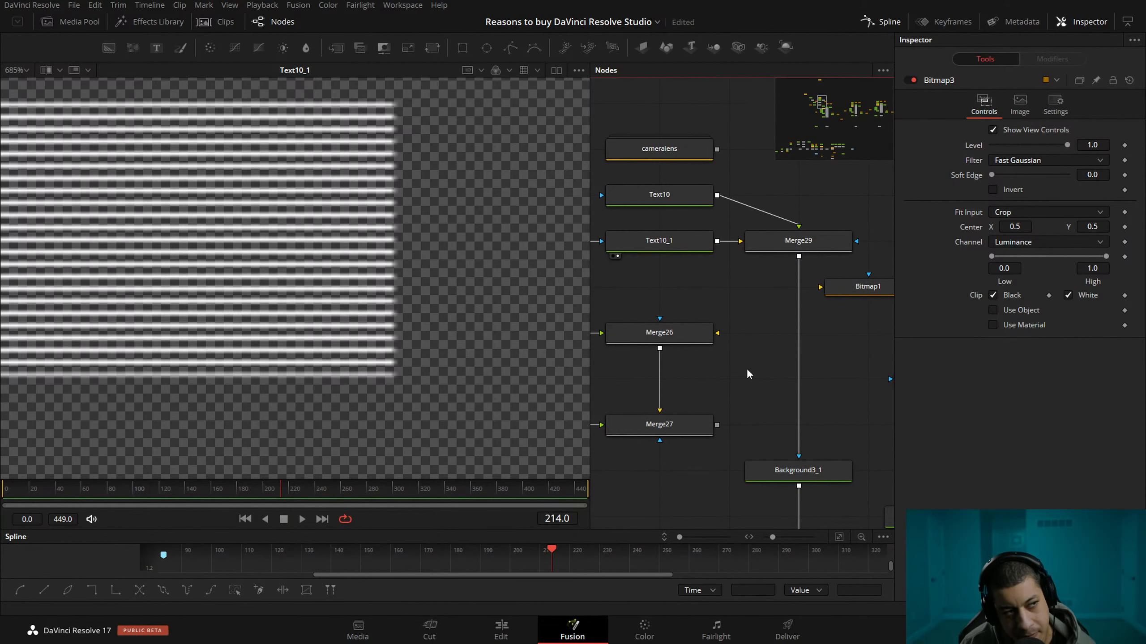
pyautogui.scroll(-5, 746, 368)
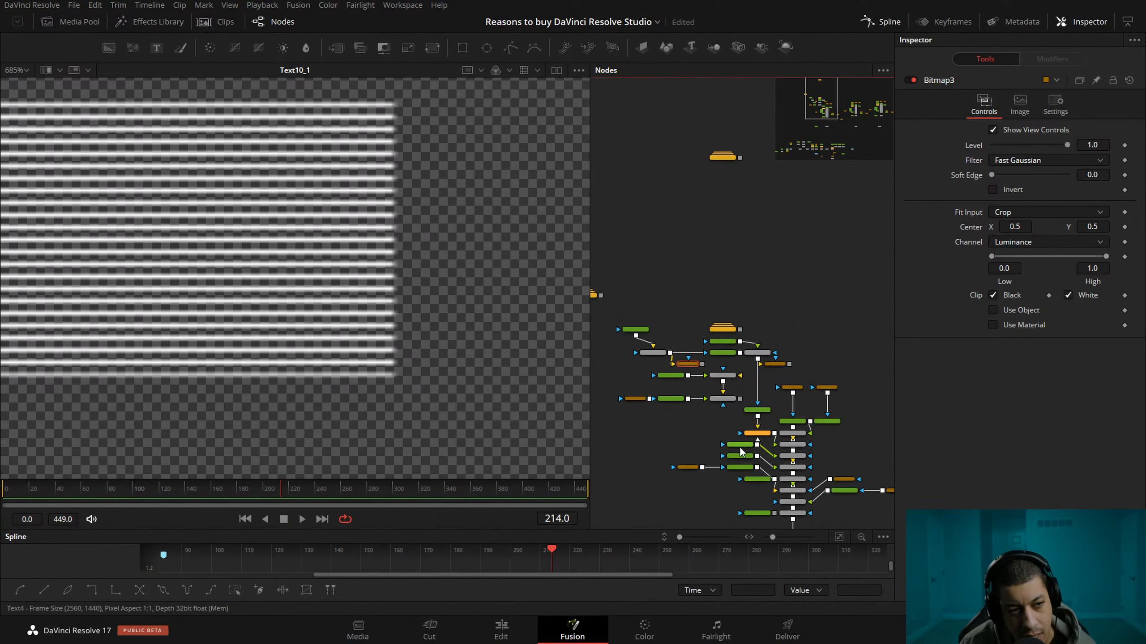
pyautogui.moveTo(770, 515); pyautogui.dragTo(749, 383)
pyautogui.click(720, 363)
pyautogui.moveTo(658, 256); pyautogui.dragTo(780, 480)
pyautogui.moveTo(701, 245); pyautogui.dragTo(668, 468)
pyautogui.moveTo(784, 374); pyautogui.dragTo(720, 286)
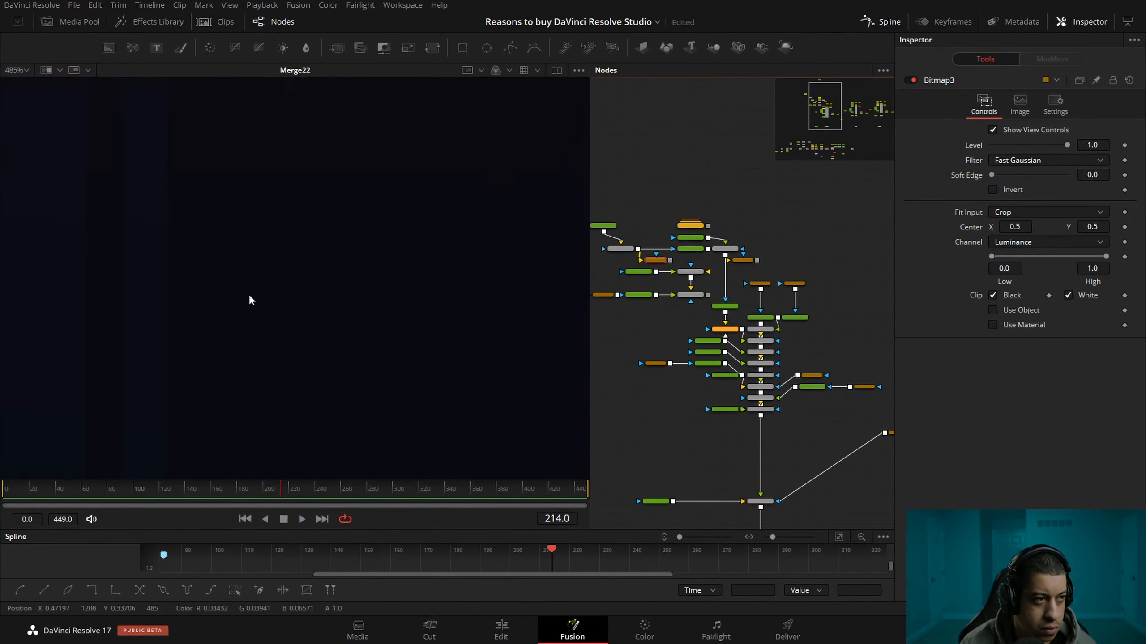
pyautogui.scroll(-3, 343, 429)
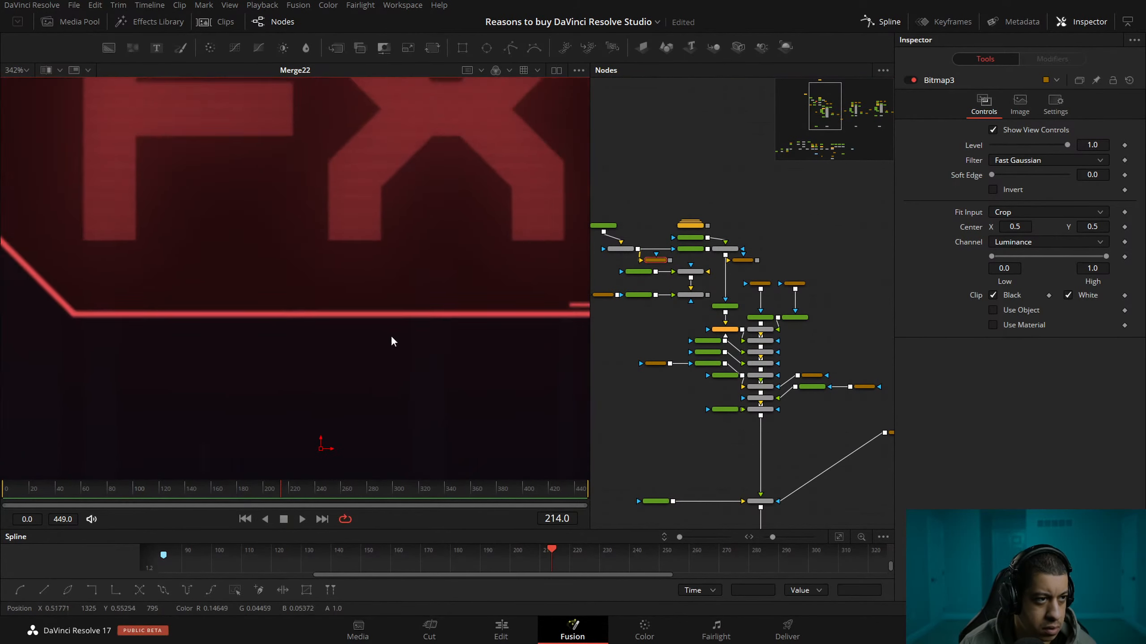
pyautogui.moveTo(391, 337); pyautogui.dragTo(328, 496)
pyautogui.moveTo(377, 302); pyautogui.dragTo(409, 322)
# Add a Transform node directly after TV2.
pyautogui.moveTo(661, 327); pyautogui.dragTo(718, 388)
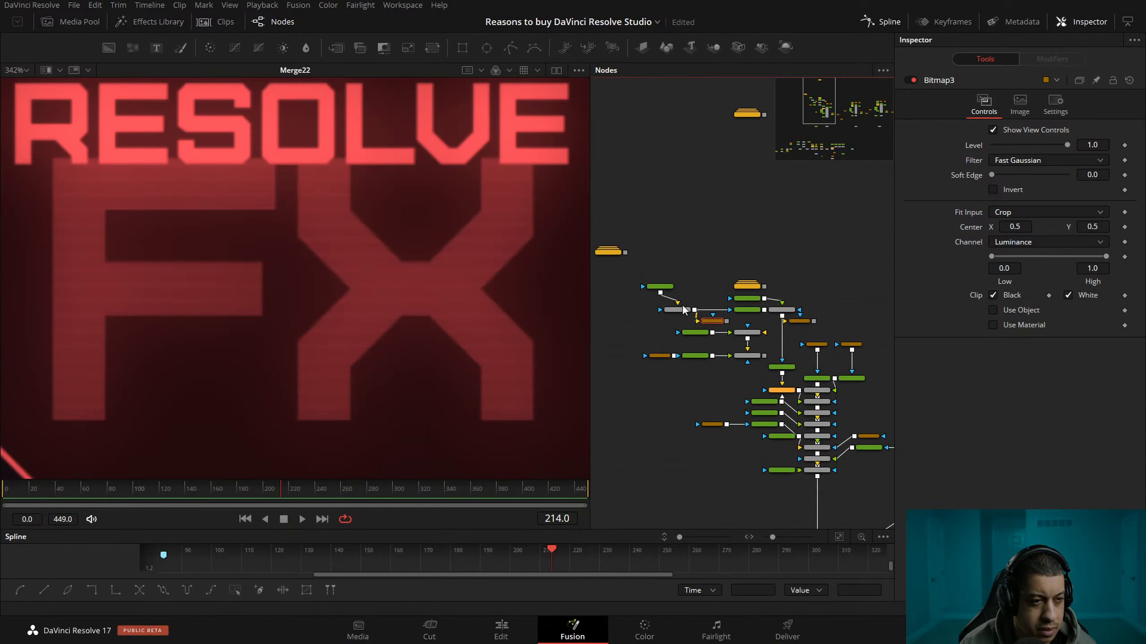
pyautogui.scroll(3, 690, 307)
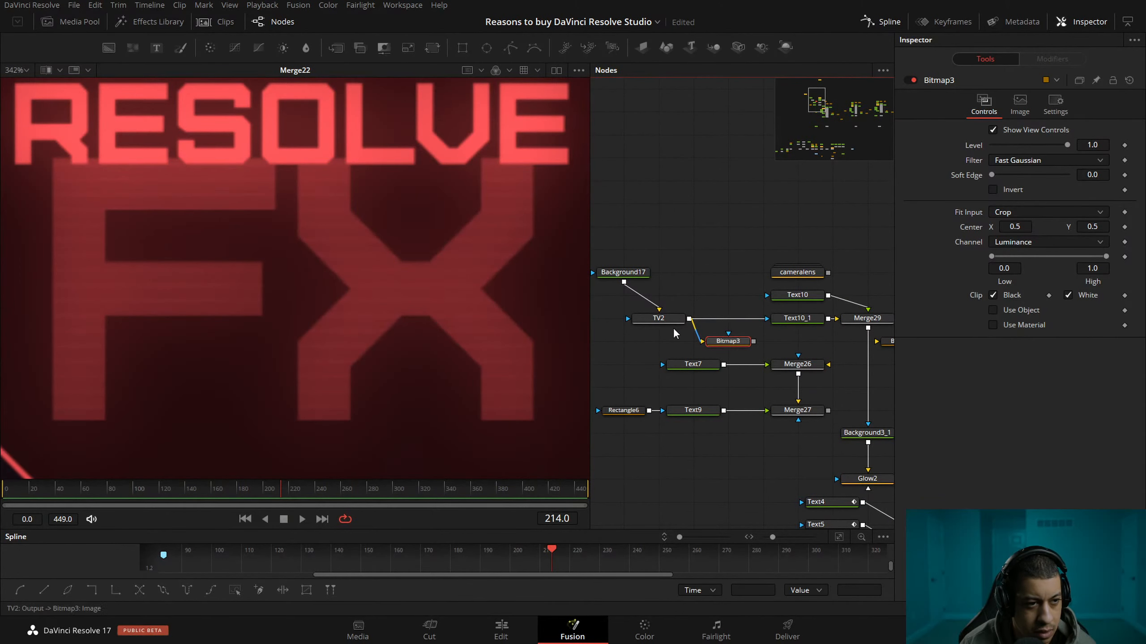
pyautogui.click(662, 320)
pyautogui.hotkey('shift', 'space')
pyautogui.write('tran')
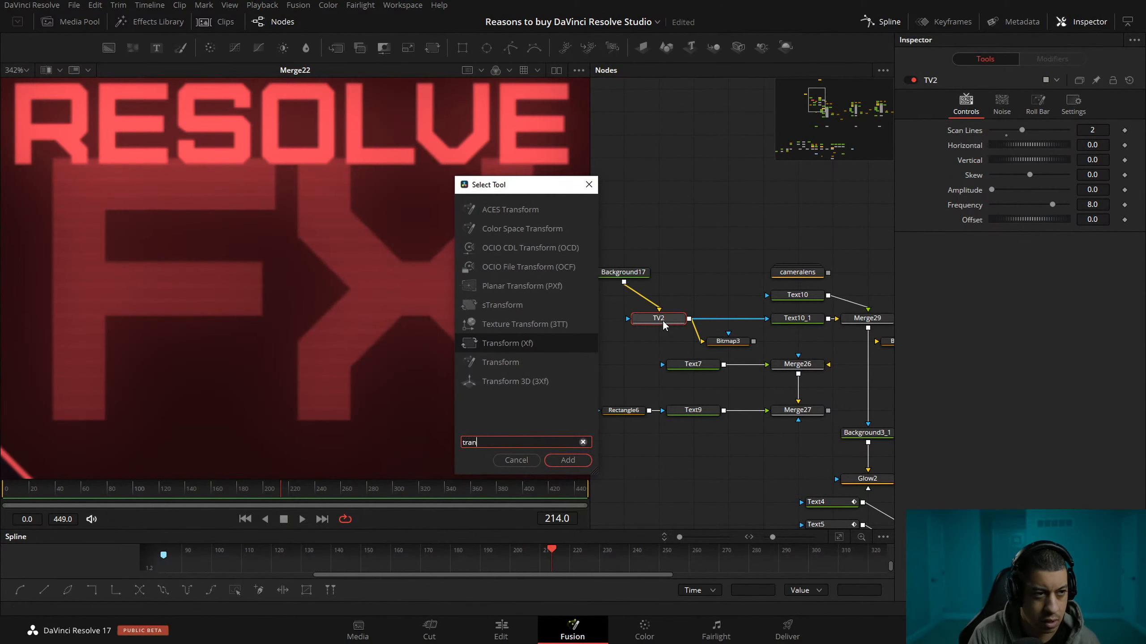
pyautogui.press('Return')
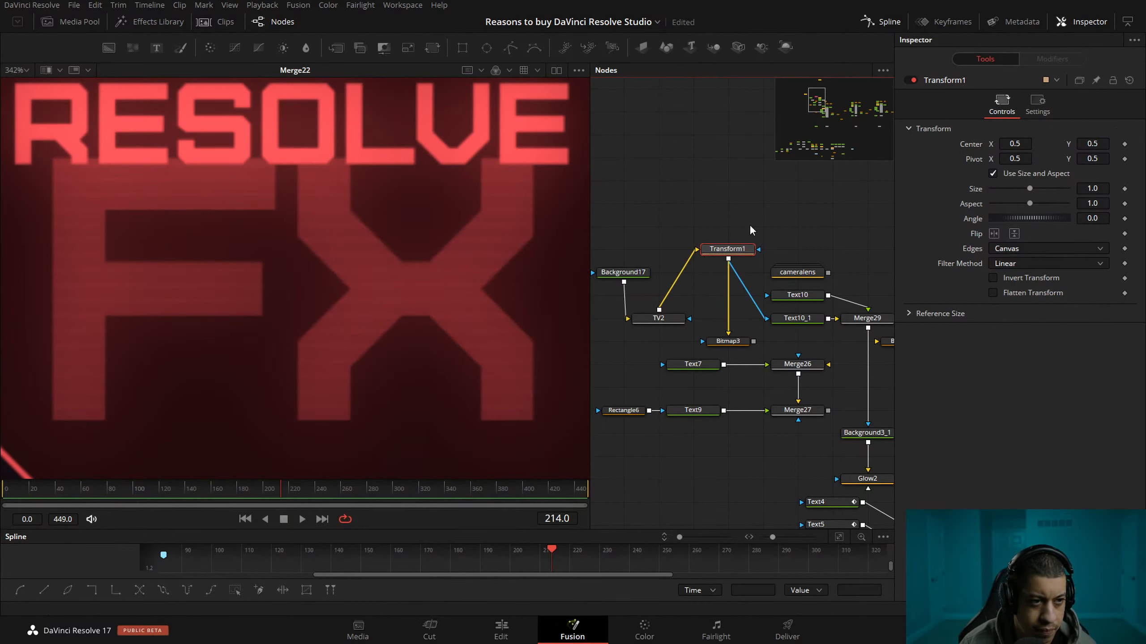
# Enlarge the scan lines by setting Transform1's size to 2.97.
pyautogui.moveTo(1029, 188)
pyautogui.mouseDown()
pyautogui.moveTo(1011, 188)
pyautogui.moveTo(1050, 192)
pyautogui.mouseUp()
pyautogui.scroll(-5, 410, 258)
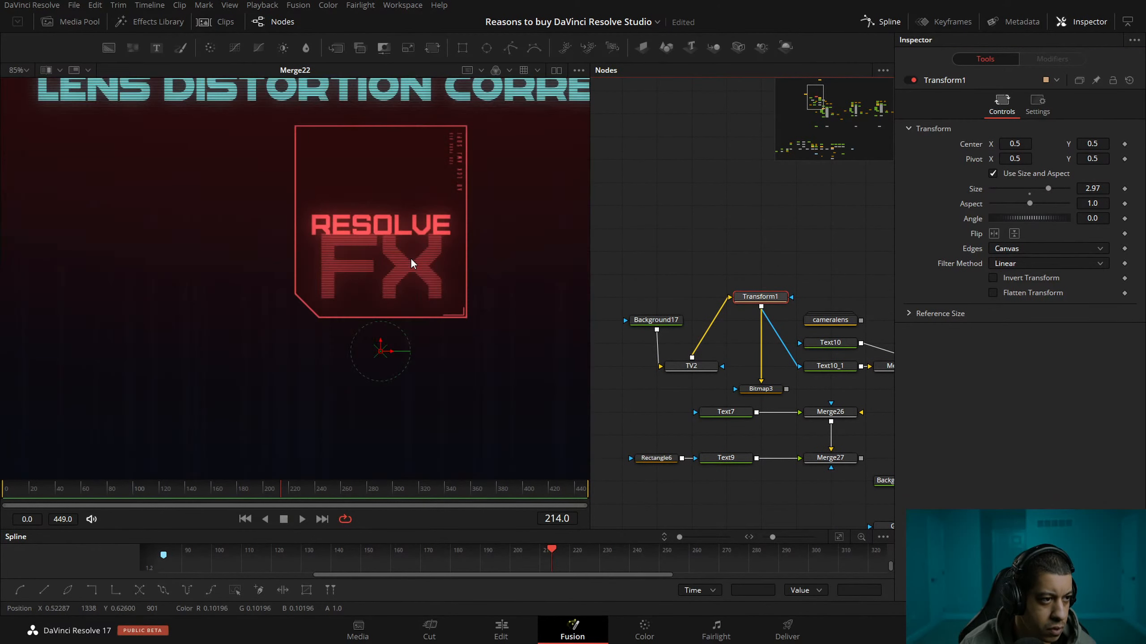
pyautogui.moveTo(420, 251); pyautogui.dragTo(416, 263)
# Enlarge the "FX" text to nearly the width of its red frame and raise it slightly.
pyautogui.moveTo(790, 262); pyautogui.dragTo(689, 251)
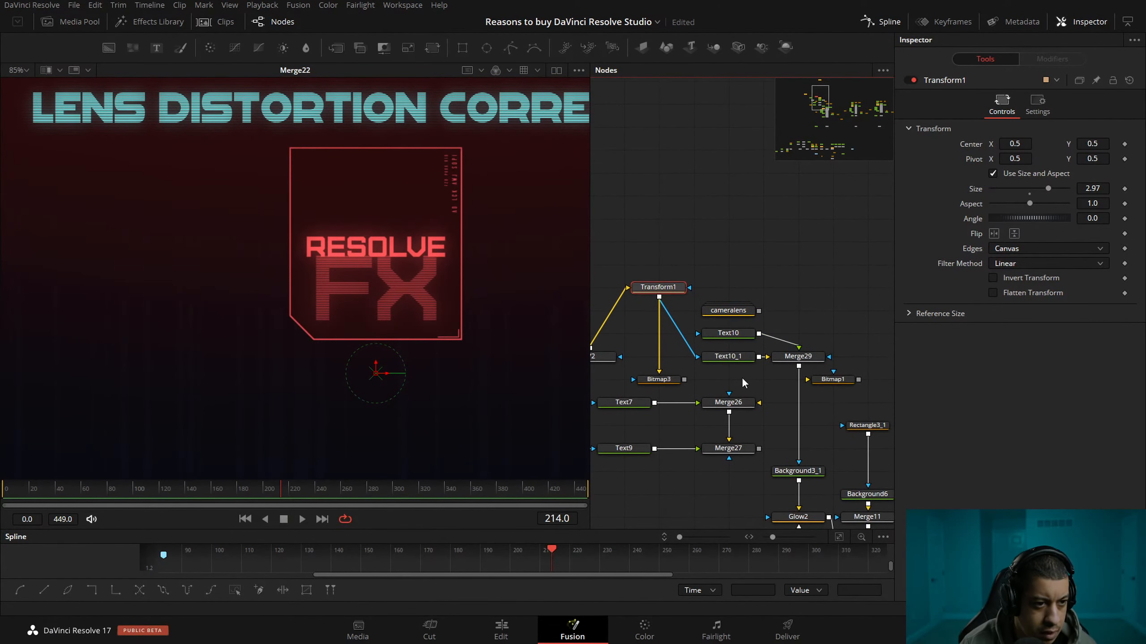
pyautogui.click(729, 357)
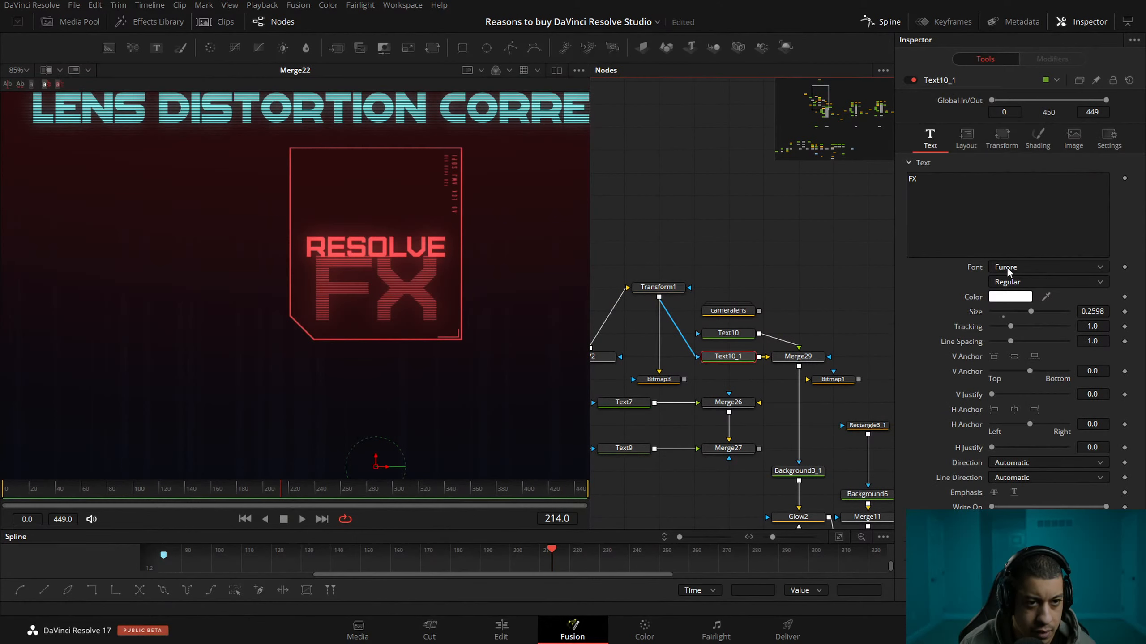
pyautogui.moveTo(1035, 314); pyautogui.dragTo(1040, 315)
pyautogui.click(966, 137)
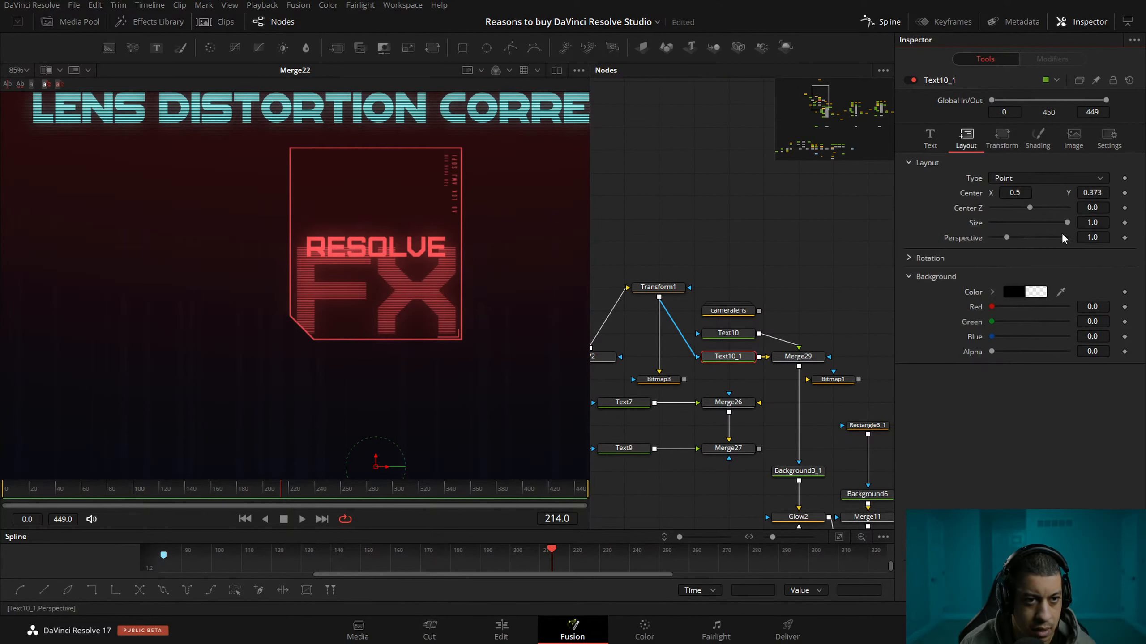
pyautogui.moveTo(1092, 193)
pyautogui.mouseDown()
pyautogui.moveTo(1130, 193)
pyautogui.moveTo(1087, 196)
pyautogui.mouseUp()
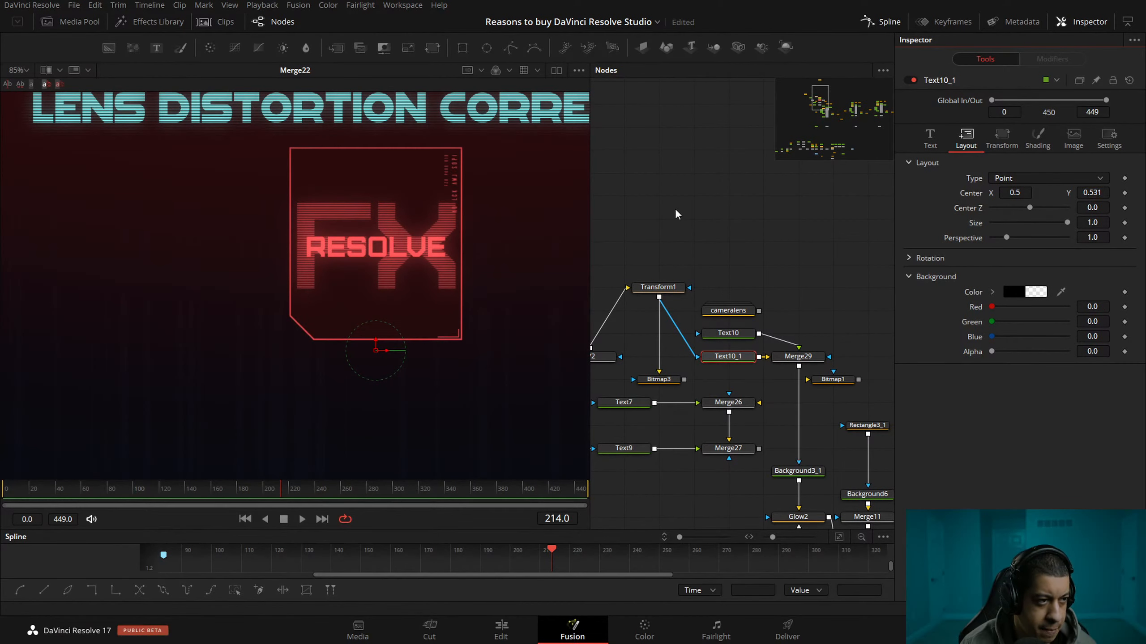
pyautogui.moveTo(668, 208); pyautogui.dragTo(672, 206)
pyautogui.moveTo(1092, 193); pyautogui.dragTo(1064, 193)
# Set the "RESOLVE" text's Center Y to 0.599 and its size to 0.09174 so it matches the width of "FX".
pyautogui.click(744, 332)
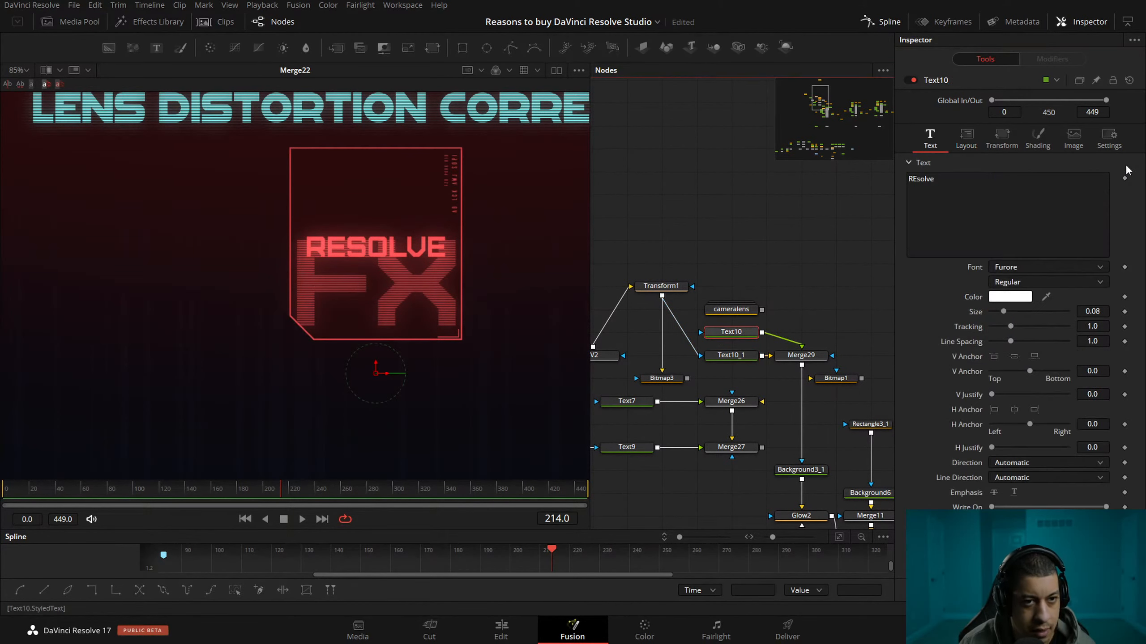
pyautogui.click(966, 138)
pyautogui.moveTo(1092, 193); pyautogui.dragTo(979, 203)
pyautogui.click(930, 138)
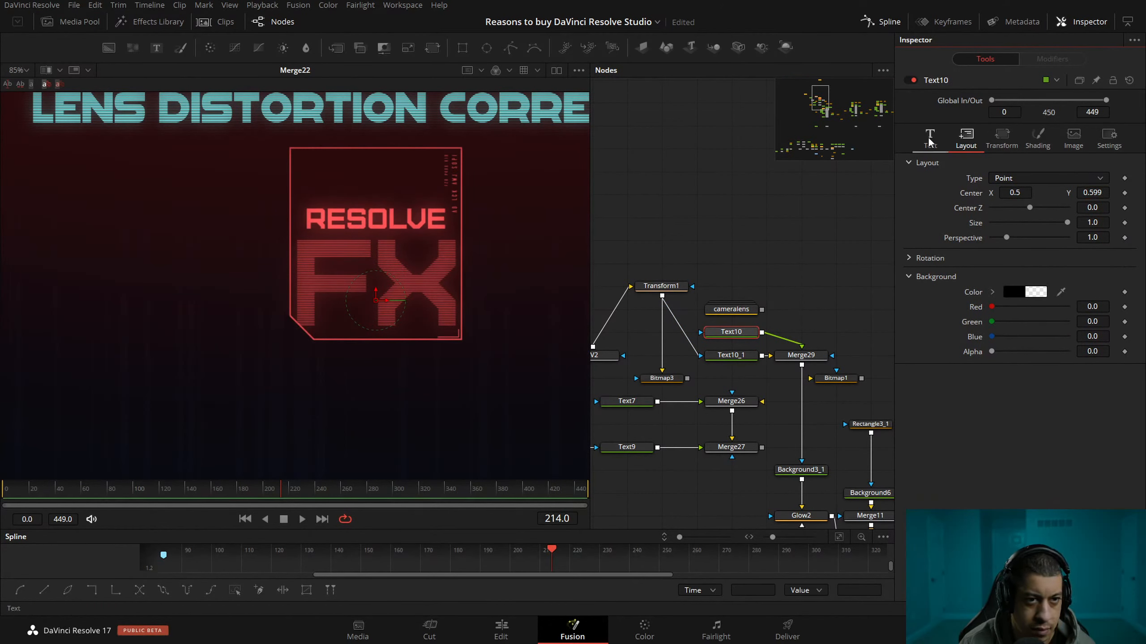
pyautogui.moveTo(1009, 311); pyautogui.dragTo(1004, 309)
# Raise the "RESOLVE" text further in the frame and set the "FX" text's Center Y to 0.453.
pyautogui.click(965, 138)
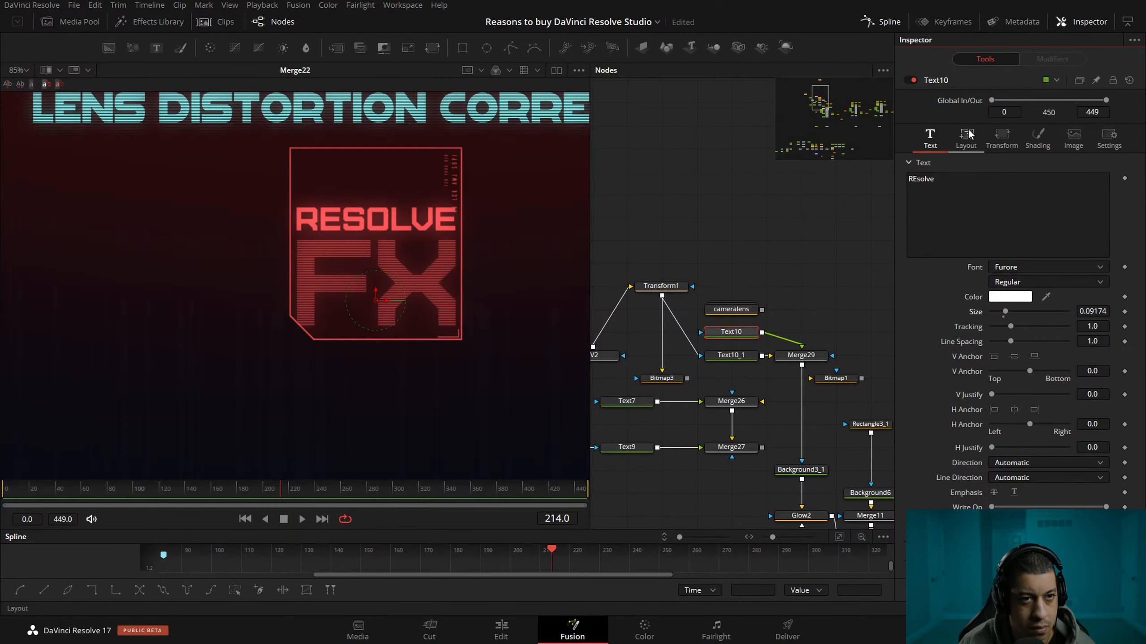
pyautogui.moveTo(1096, 192); pyautogui.dragTo(1142, 193)
pyautogui.click(730, 355)
pyautogui.moveTo(1092, 192); pyautogui.dragTo(1035, 196)
# Lower the "RESOLVE" text to a Center Y of 0.626, just above "FX".
pyautogui.moveTo(733, 232); pyautogui.dragTo(772, 244)
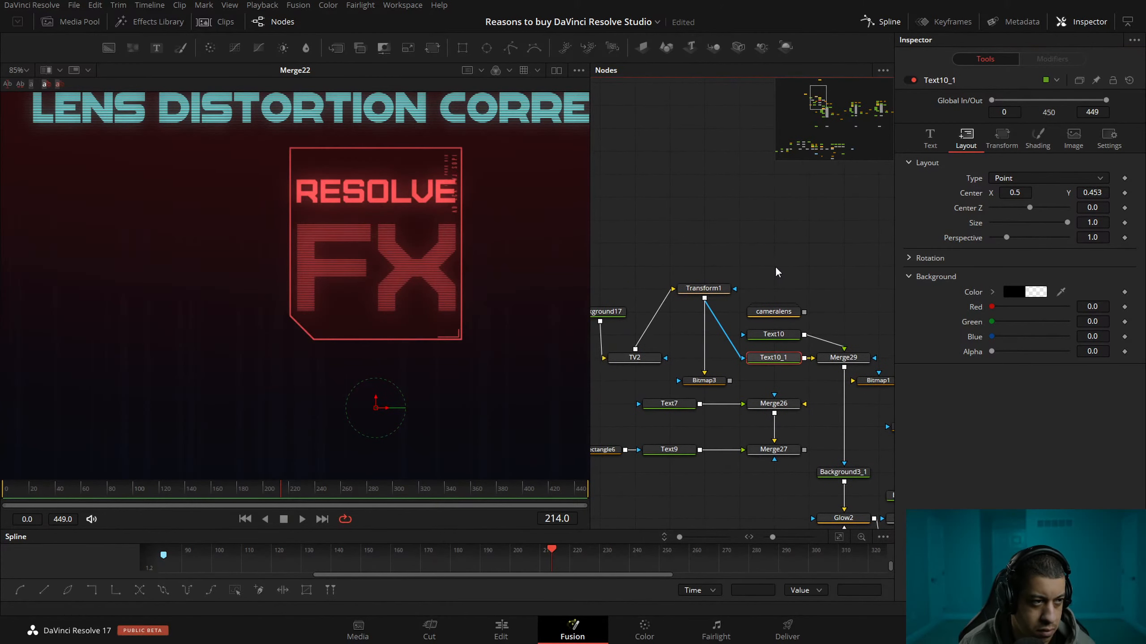
pyautogui.click(781, 338)
pyautogui.moveTo(1092, 193)
pyautogui.mouseDown()
pyautogui.moveTo(1058, 194)
pyautogui.moveTo(1085, 193)
pyautogui.mouseUp()
# Reduce the "RESOLVE" text's size to 0.09105 so its edges line up with the "FX" text.
pyautogui.scroll(10, 474, 217)
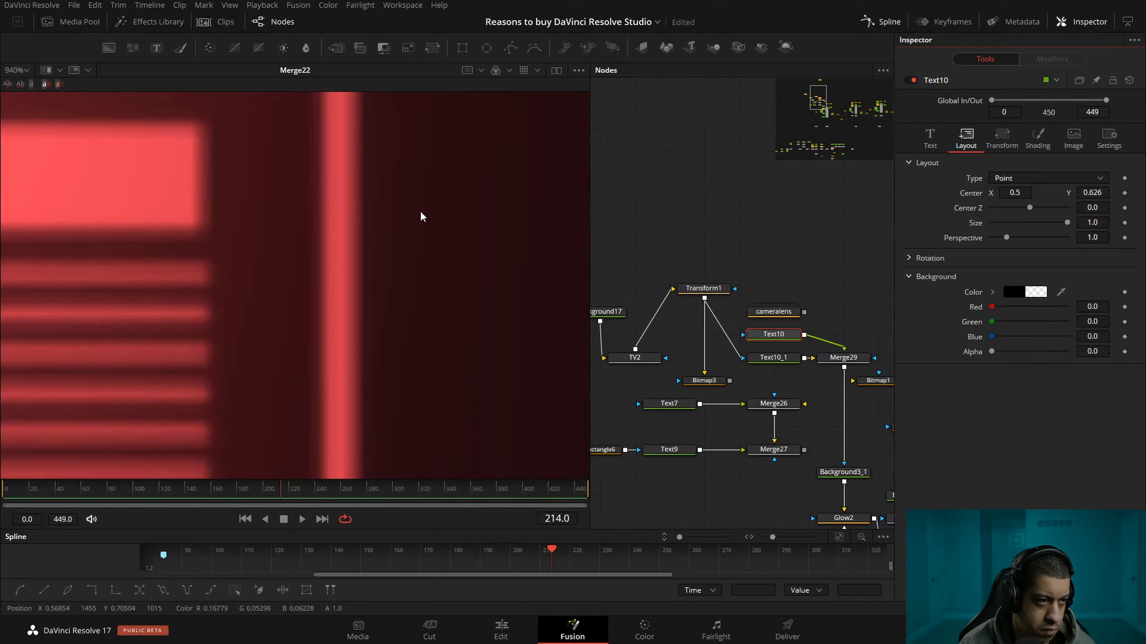
pyautogui.scroll(-5, 276, 222)
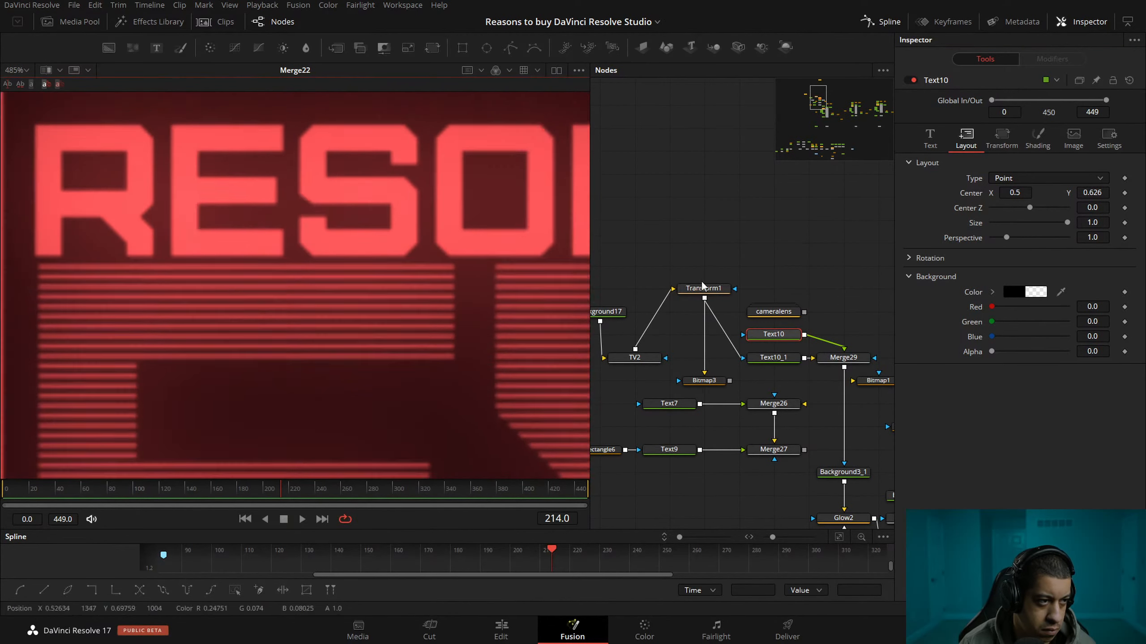
pyautogui.moveTo(329, 270); pyautogui.dragTo(247, 259)
pyautogui.click(930, 138)
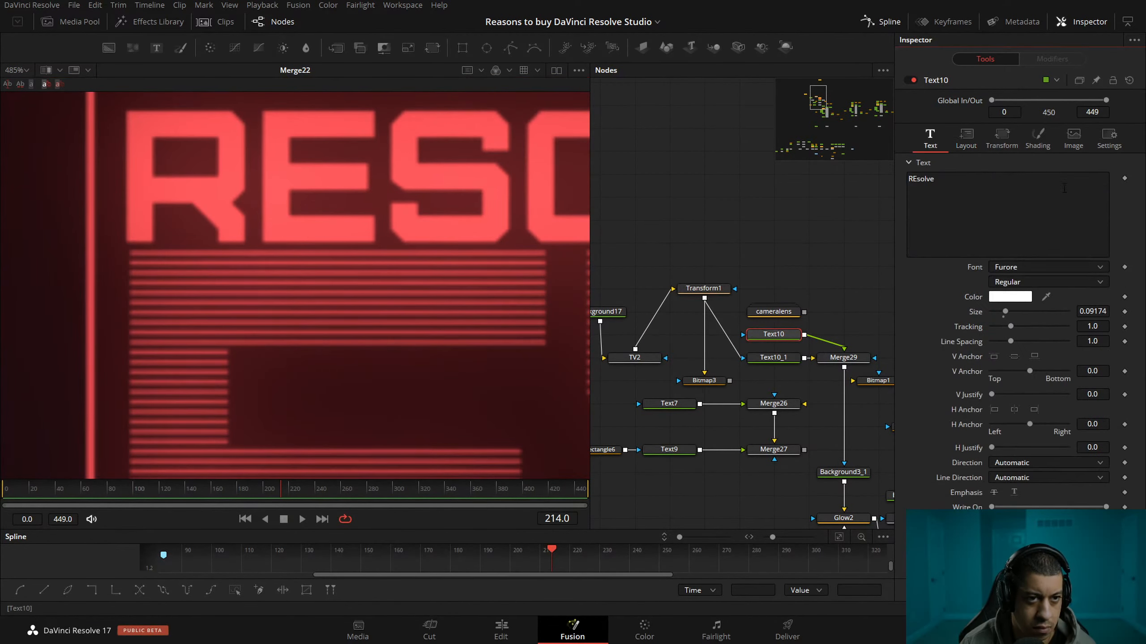
pyautogui.moveTo(1099, 310); pyautogui.dragTo(1094, 309)
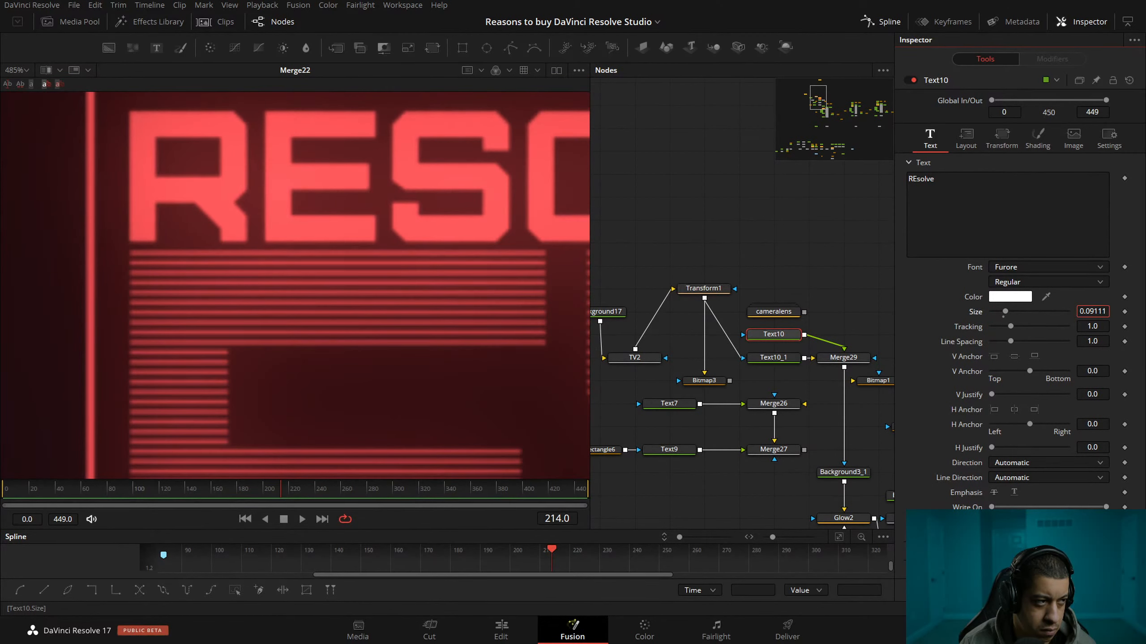
# Set the viewer zoom to 100% and check the complete title in its frame.
pyautogui.scroll(-8, 387, 265)
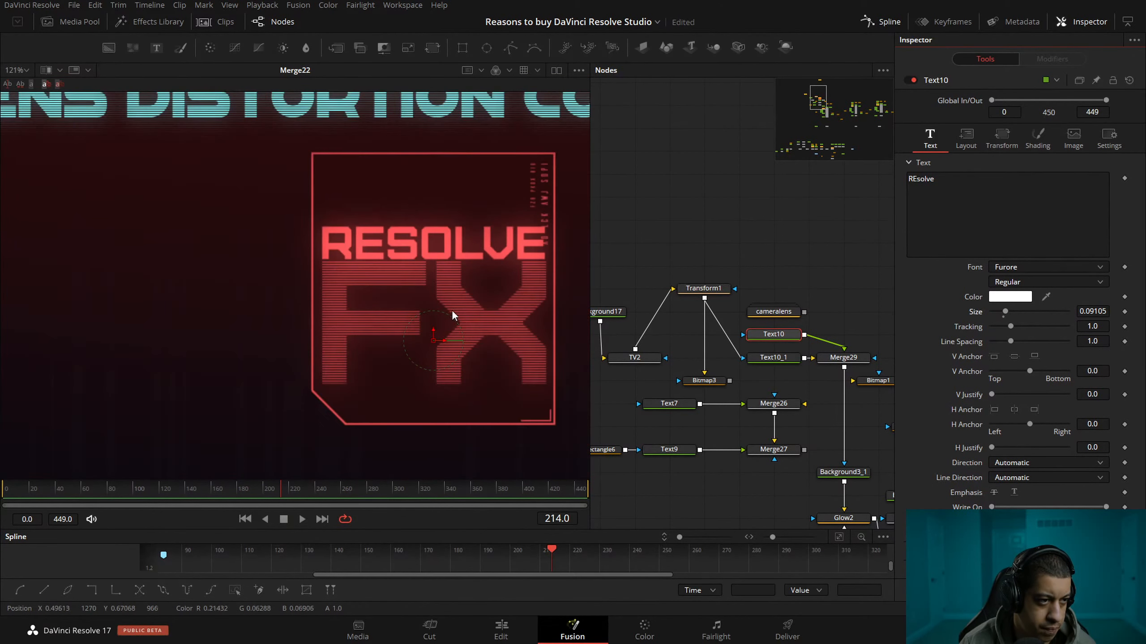
pyautogui.scroll(-10, 408, 271)
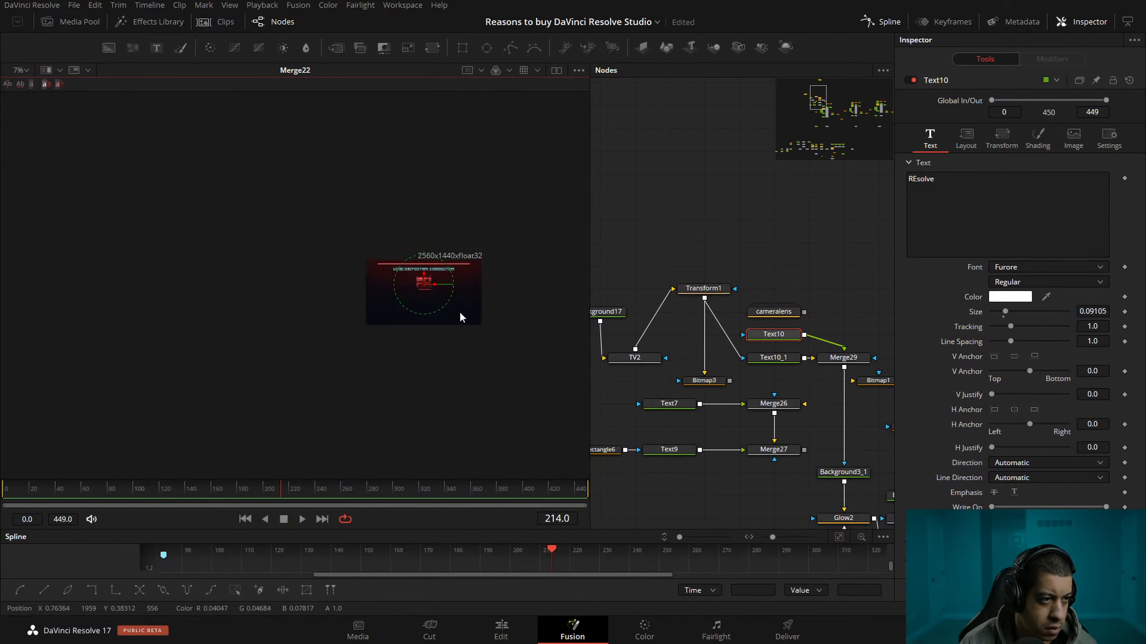
pyautogui.click(18, 70)
pyautogui.click(22, 127)
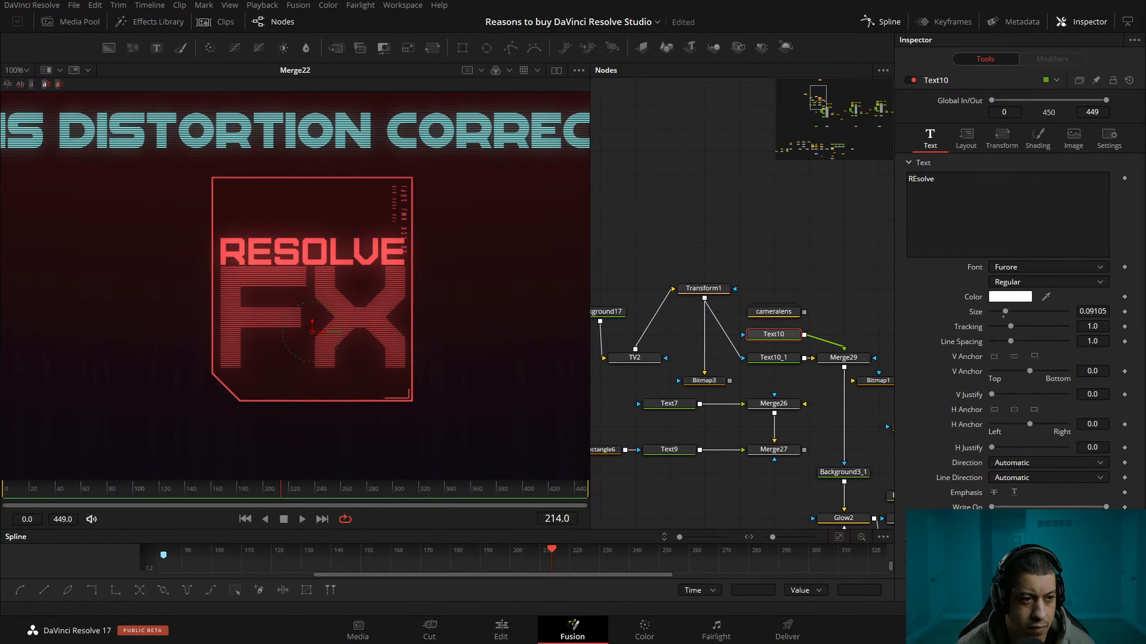
# Route TV2 through the Bitmap3 mask into Transform1's main input, and invert Bitmap3.
pyautogui.click(635, 358)
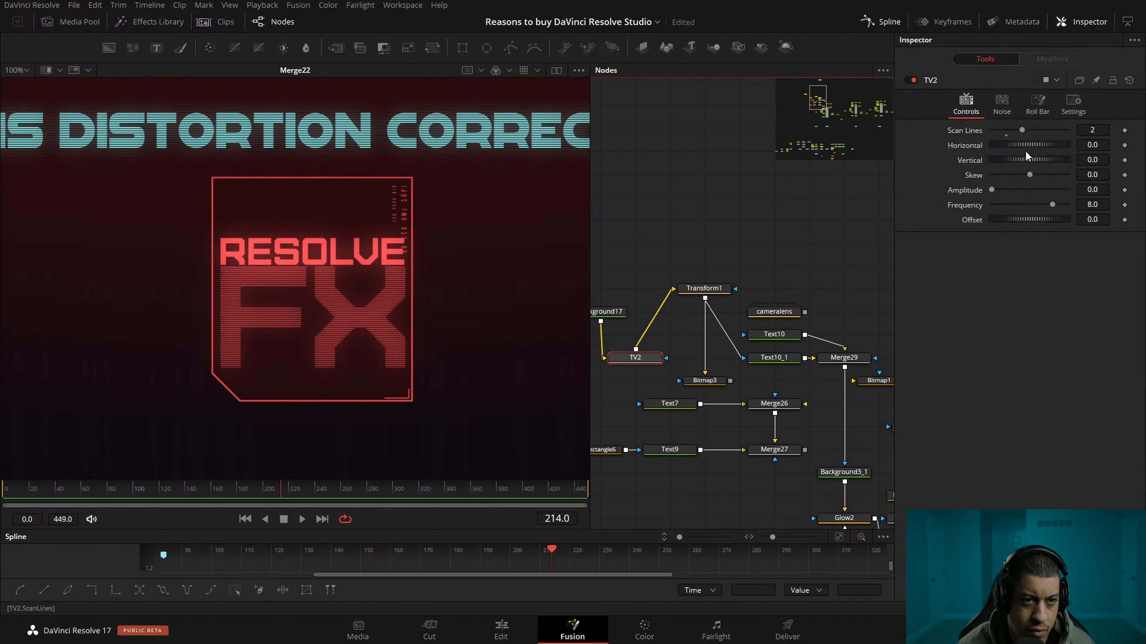
pyautogui.moveTo(694, 299); pyautogui.dragTo(725, 307)
pyautogui.click(724, 390)
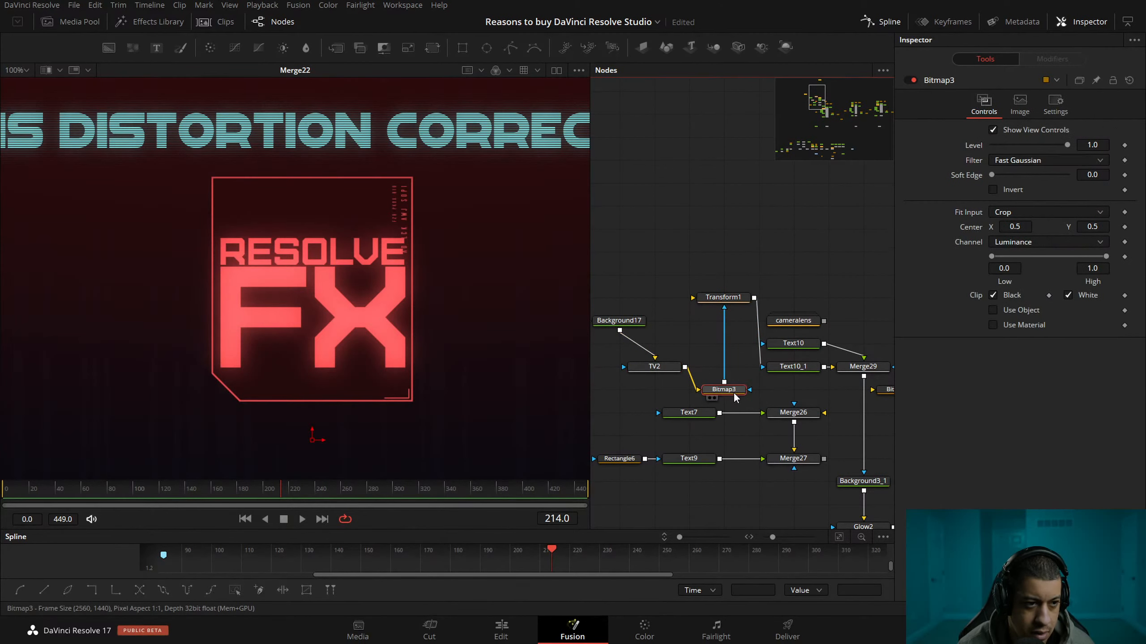
pyautogui.click(1010, 190)
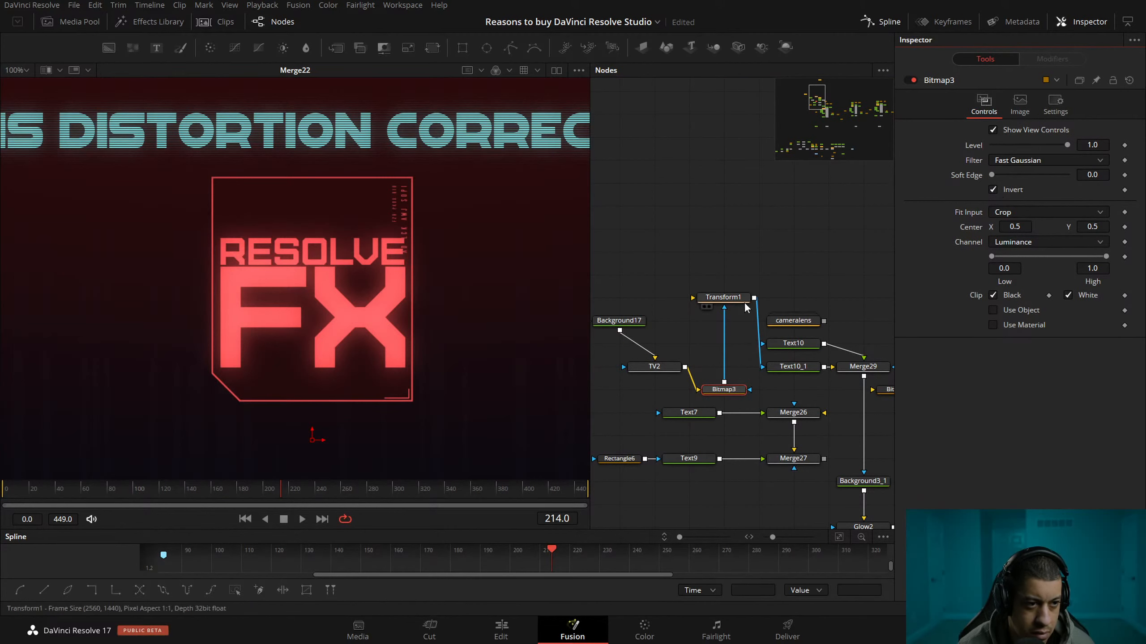
pyautogui.moveTo(724, 311); pyautogui.dragTo(693, 299)
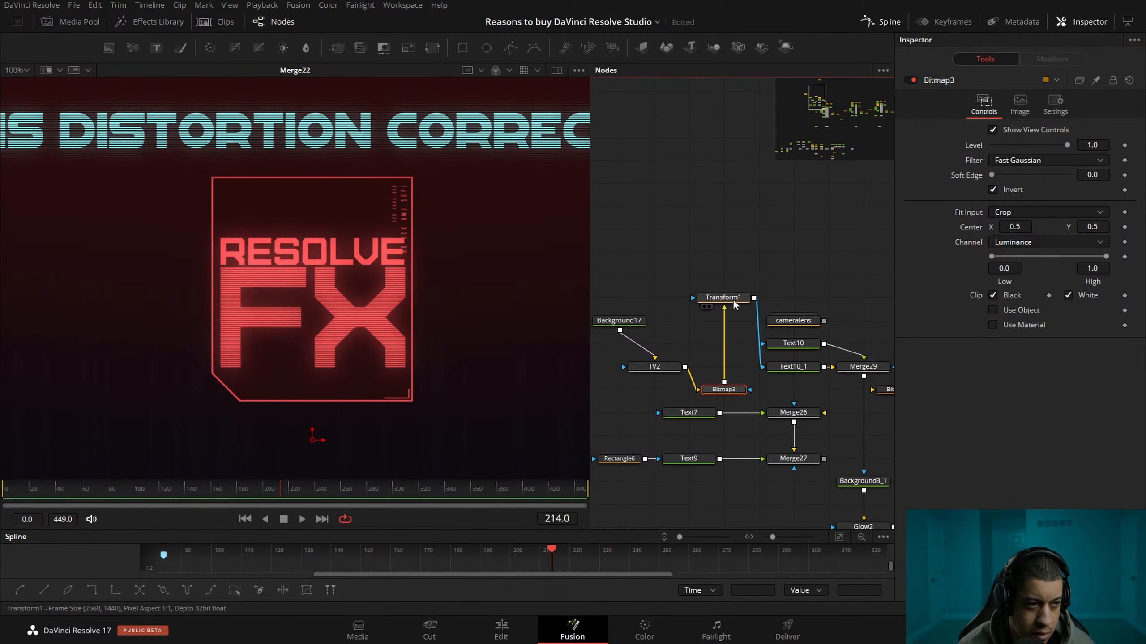
# Enlarge the scan lines in the "FX" text by setting Transform1's size to 4.62.
pyautogui.scroll(5, 340, 311)
pyautogui.scroll(-4, 340, 312)
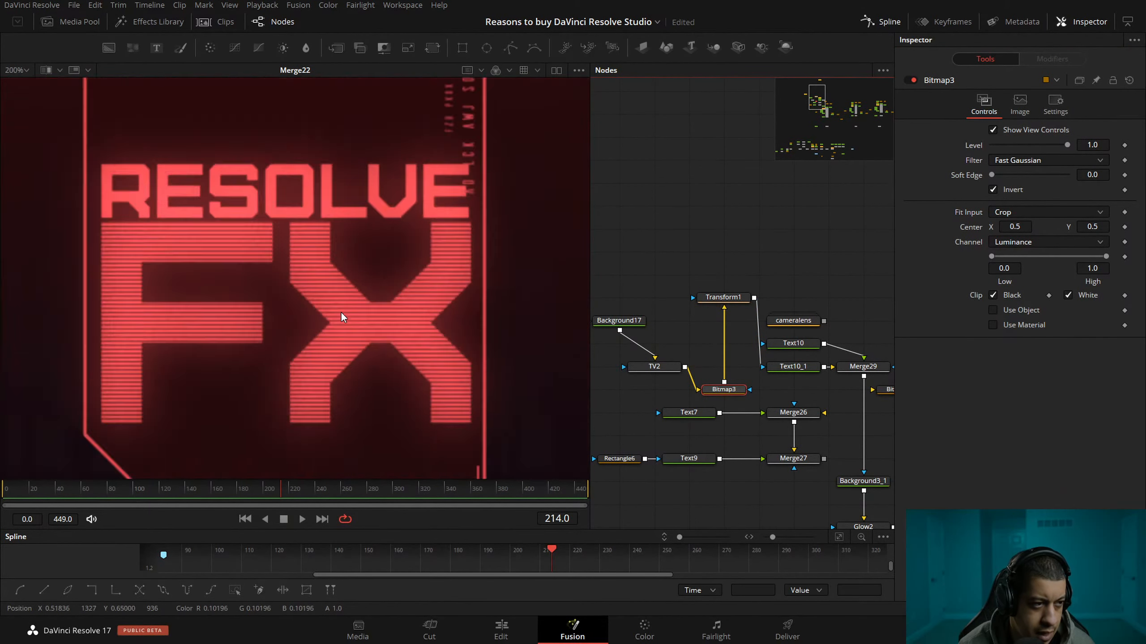
pyautogui.scroll(1, 367, 298)
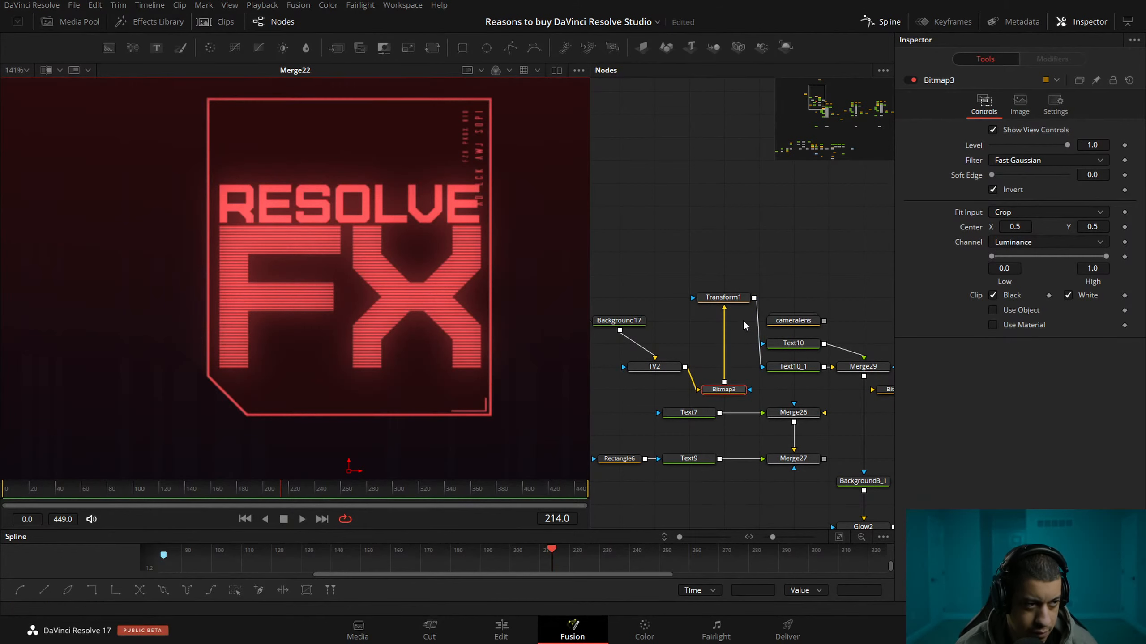
pyautogui.click(724, 297)
pyautogui.moveTo(1047, 188); pyautogui.dragTo(1059, 194)
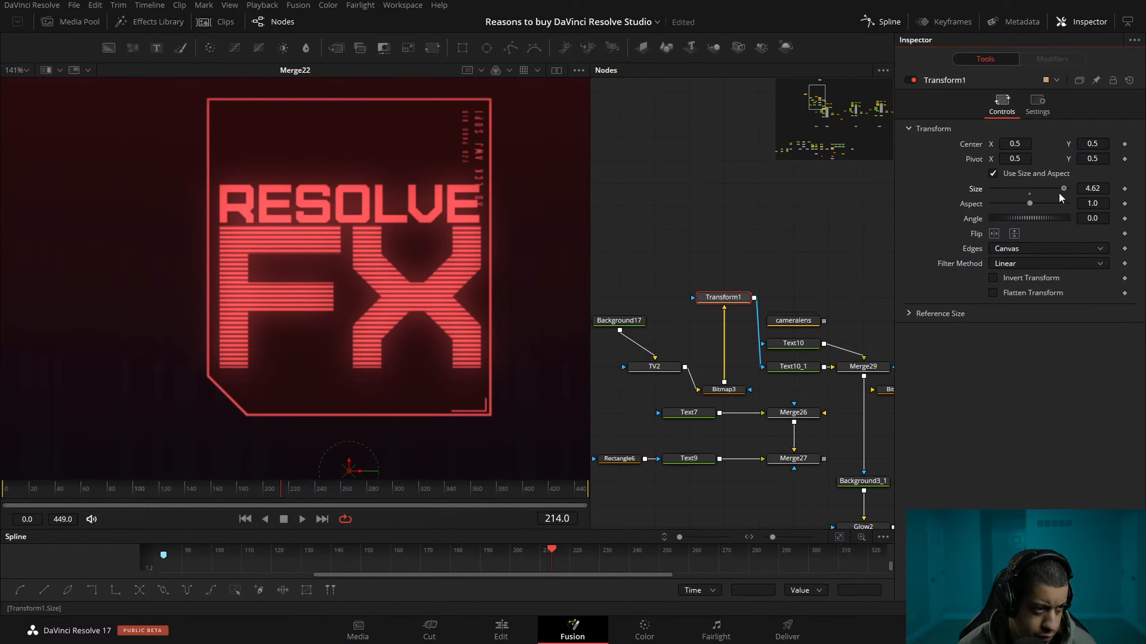
# Raise the "RESOLVE" and "FX" texts together within the frame, with "RESOLVE" at a Center Y of 0.673.
pyautogui.moveTo(775, 254); pyautogui.dragTo(795, 236)
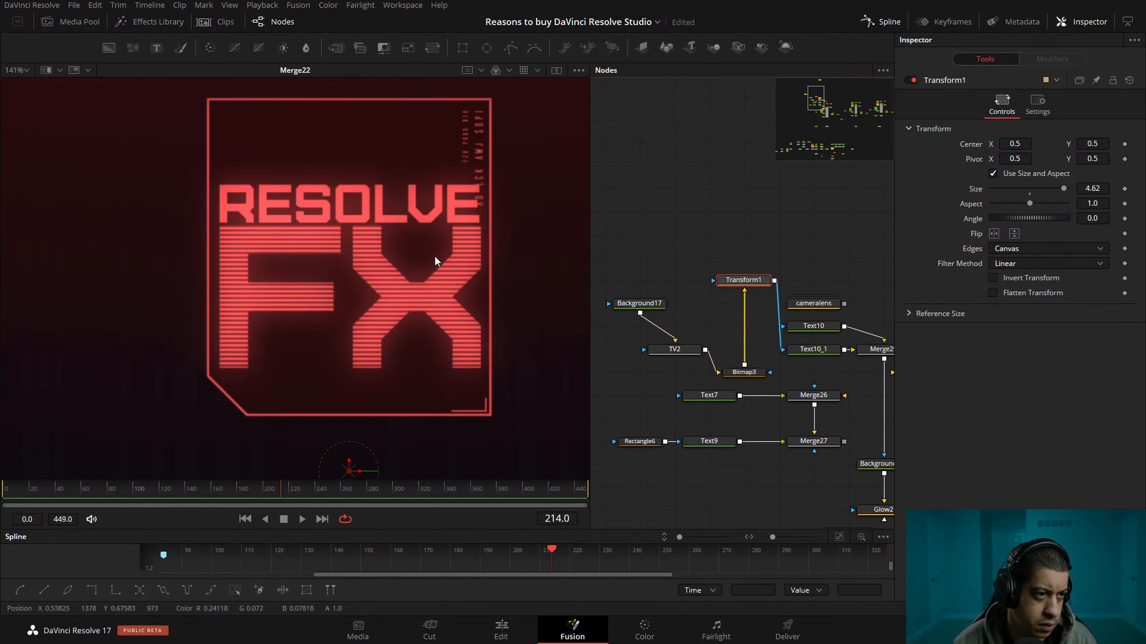
pyautogui.moveTo(427, 239); pyautogui.dragTo(369, 269)
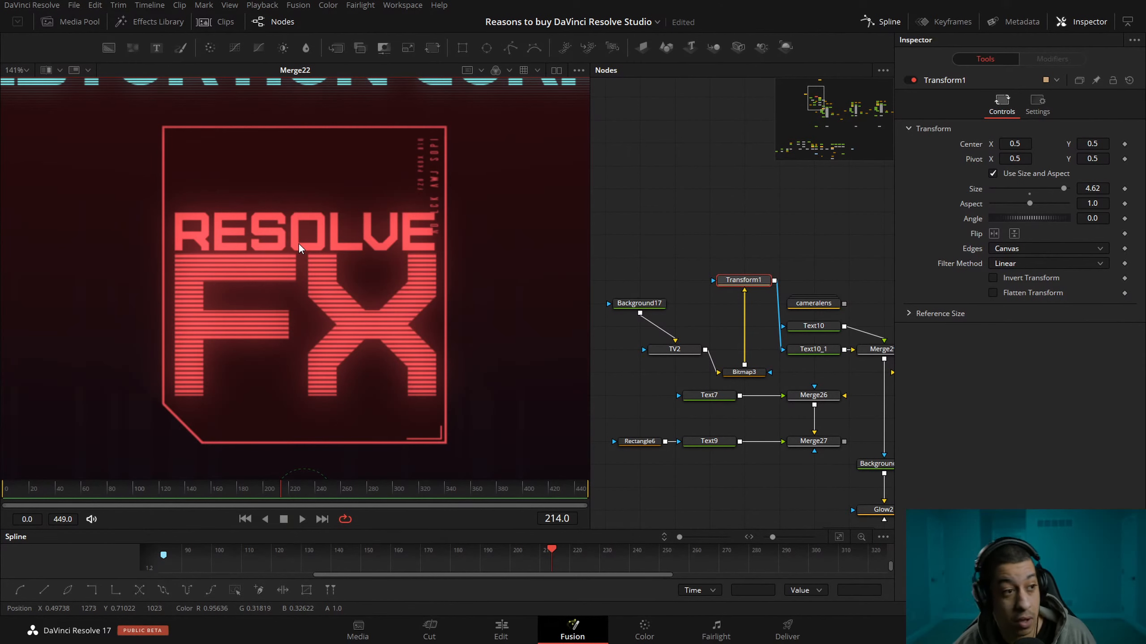
pyautogui.click(813, 325)
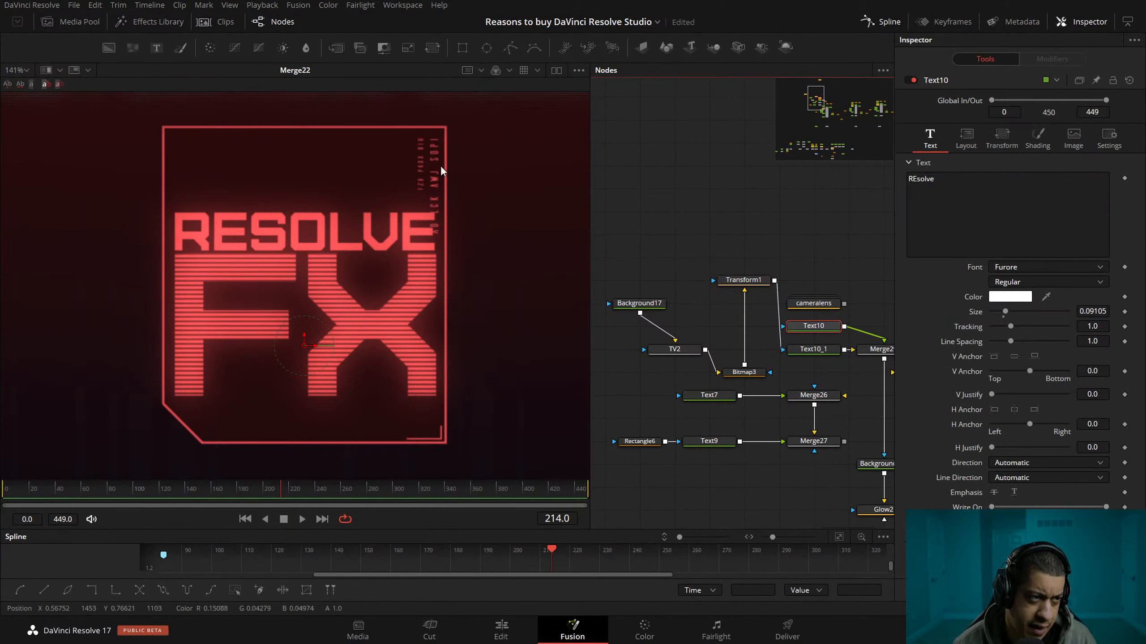
pyautogui.click(965, 135)
pyautogui.moveTo(1094, 193); pyautogui.dragTo(1109, 193)
pyautogui.click(813, 348)
pyautogui.click(826, 326)
pyautogui.moveTo(1092, 193); pyautogui.dragTo(1081, 193)
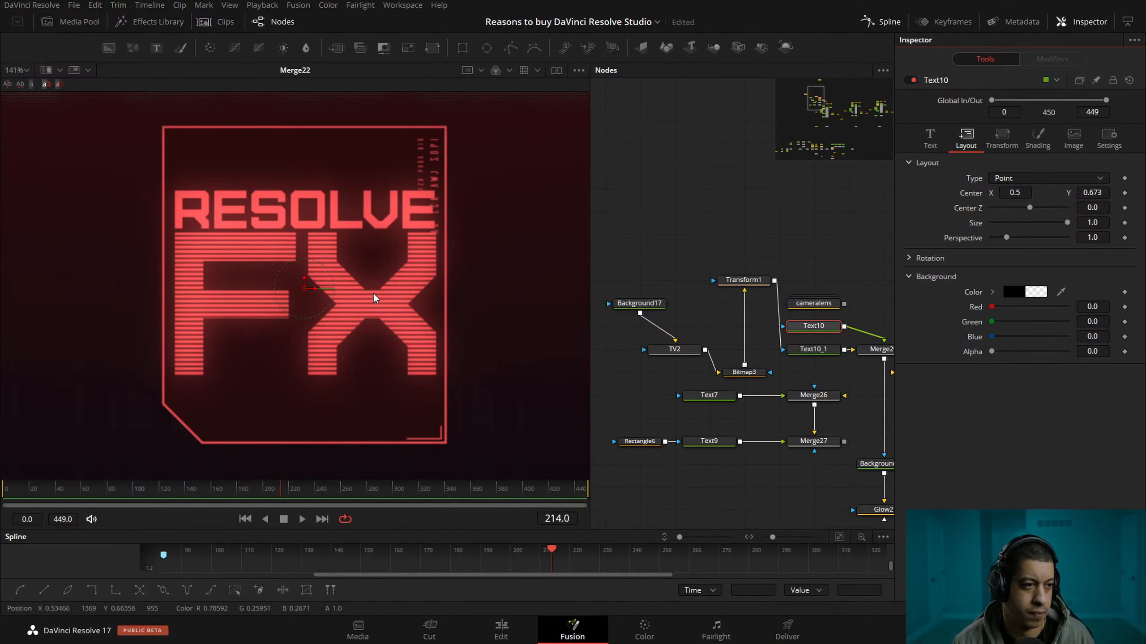
# Change the "FX" text's font to Meltland and set its size to 0.2845 to match the width of "RESOLVE".
pyautogui.scroll(-5, 376, 299)
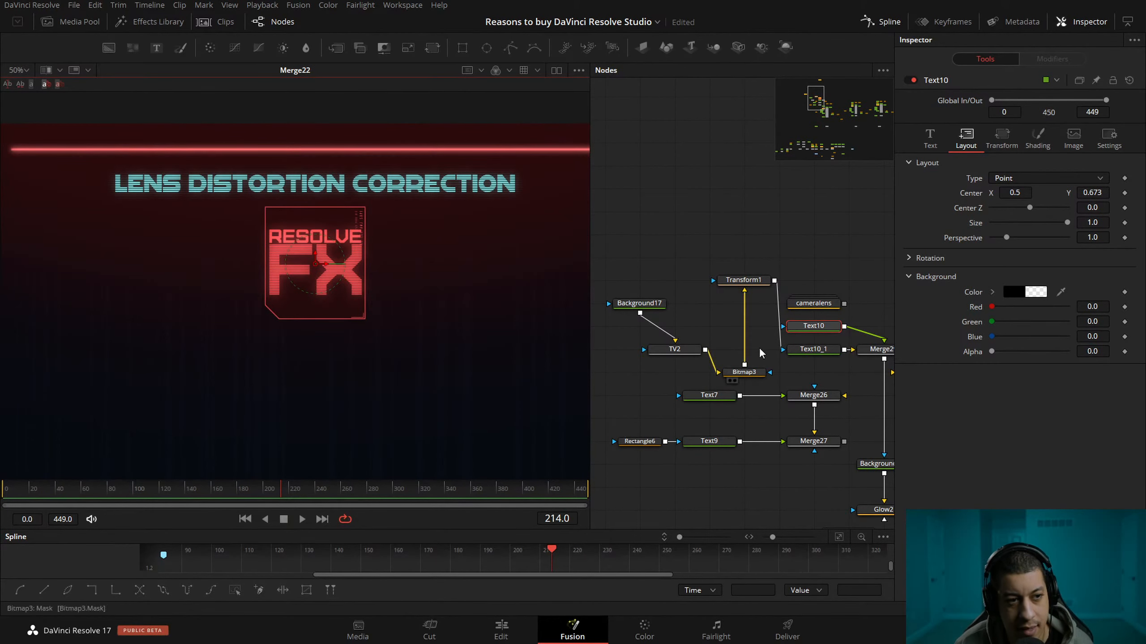
pyautogui.moveTo(811, 272); pyautogui.dragTo(757, 280)
pyautogui.click(728, 321)
pyautogui.click(930, 138)
pyautogui.click(1044, 264)
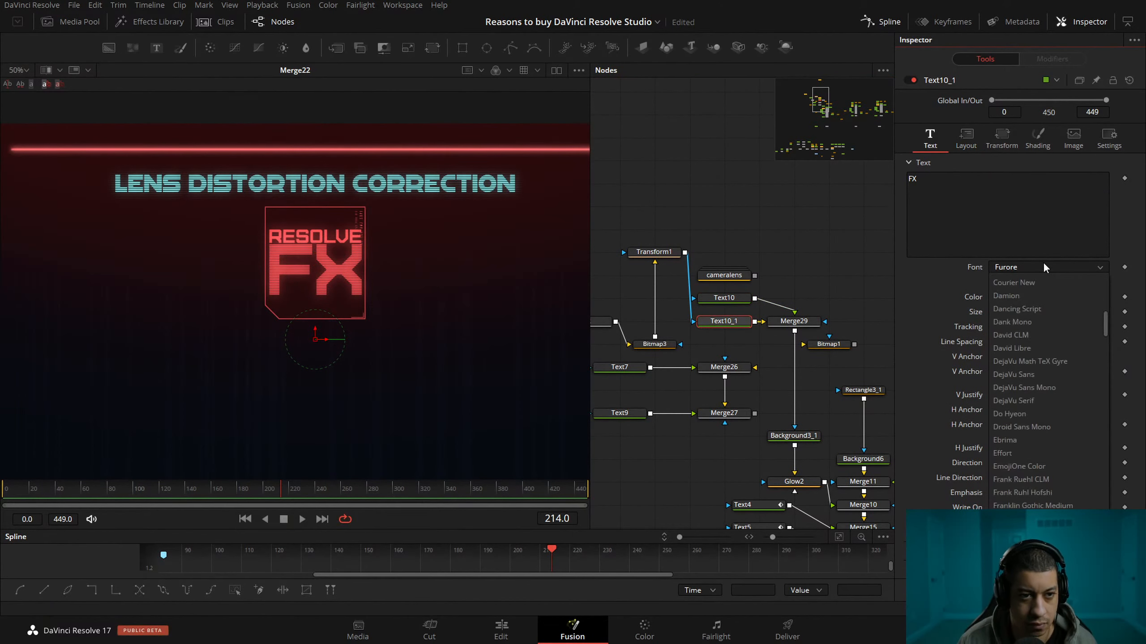
pyautogui.press('m')
pyautogui.press('Return')
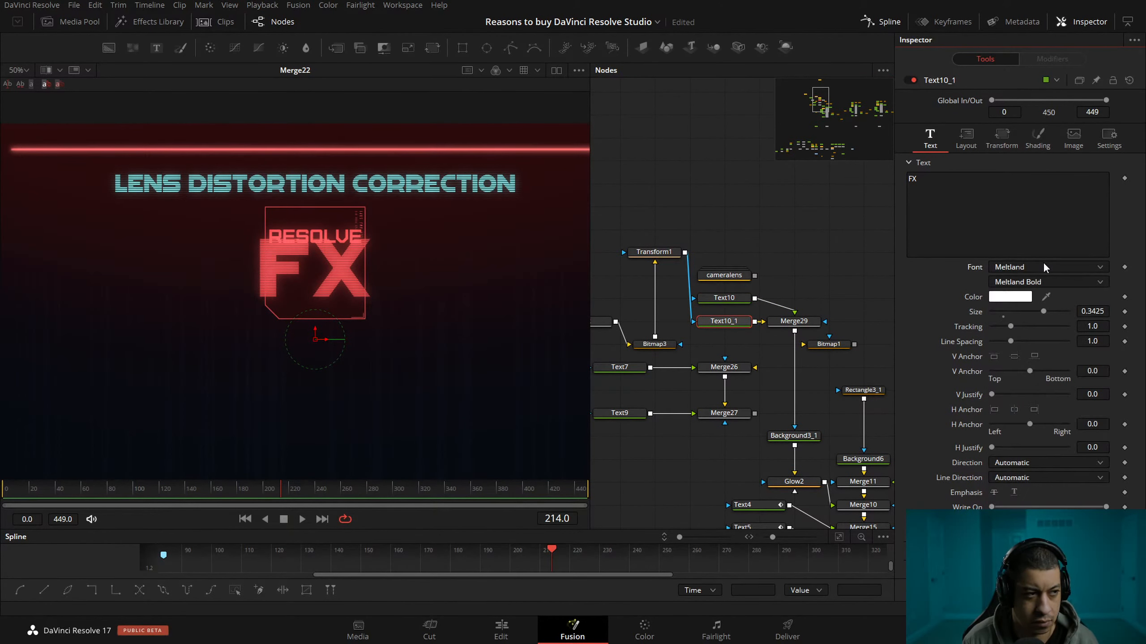
pyautogui.moveTo(1092, 311); pyautogui.dragTo(1045, 311)
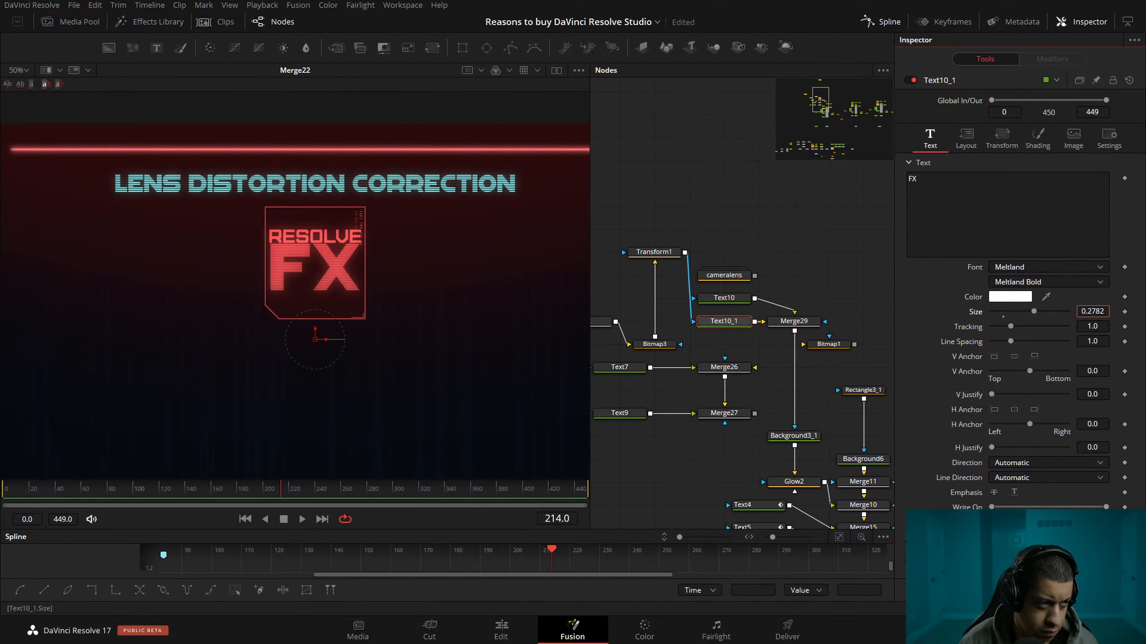
pyautogui.moveTo(1091, 311); pyautogui.dragTo(1091, 311)
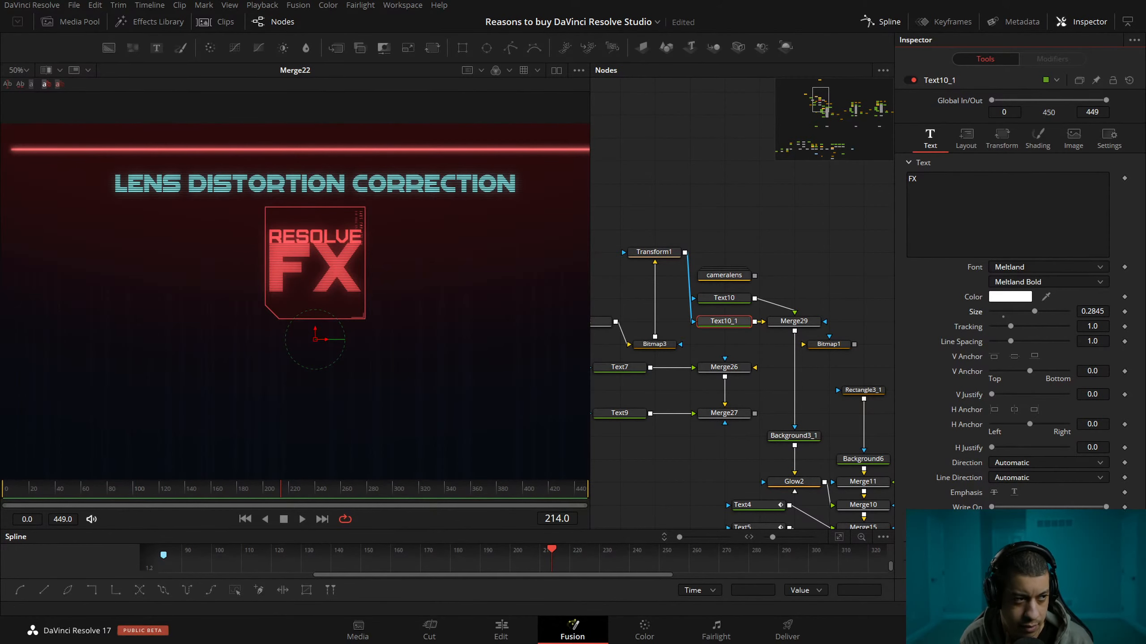
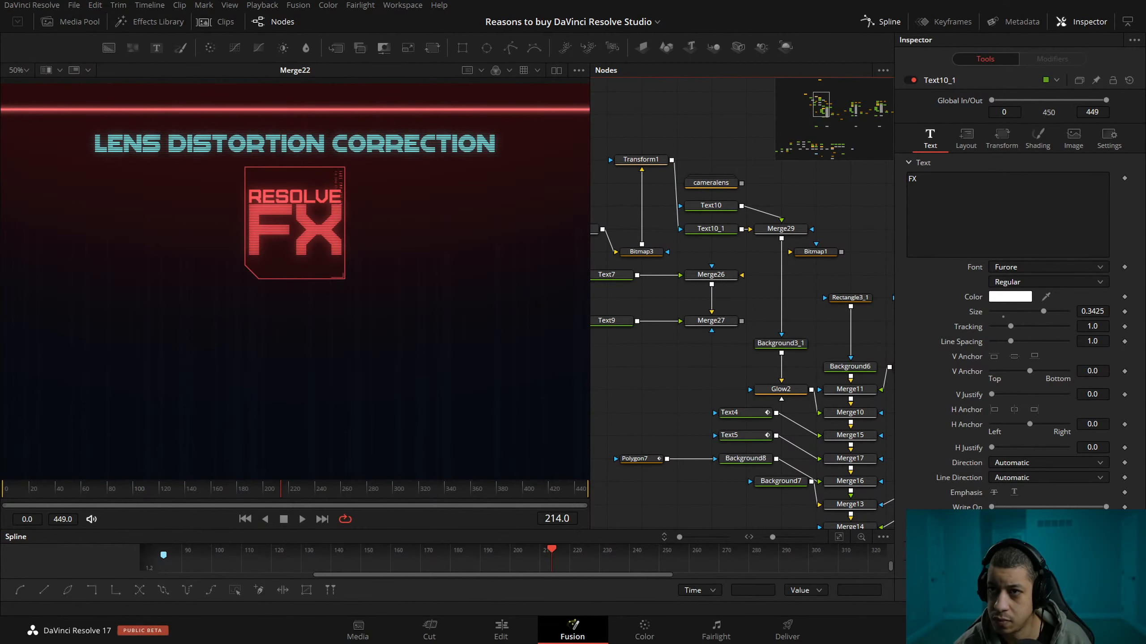
# Replace the "lens distortion correction" heading in Text3 with "REsolve FX".
pyautogui.moveTo(820, 108); pyautogui.dragTo(822, 146)
pyautogui.click(725, 294)
pyautogui.moveTo(1019, 185); pyautogui.dragTo(807, 160)
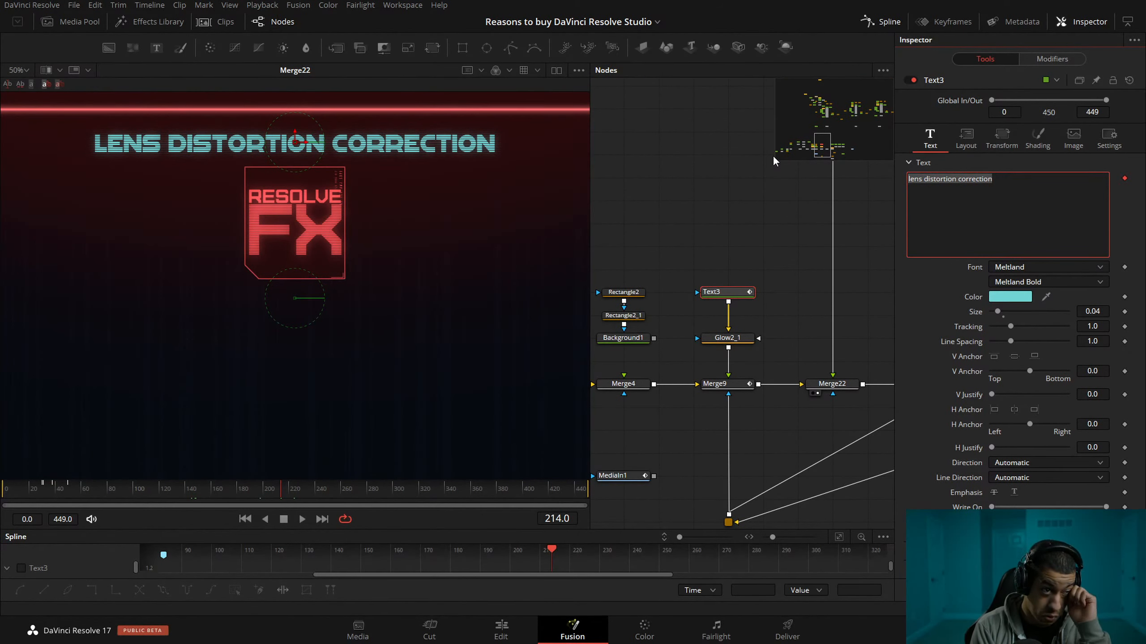
pyautogui.write('REso')
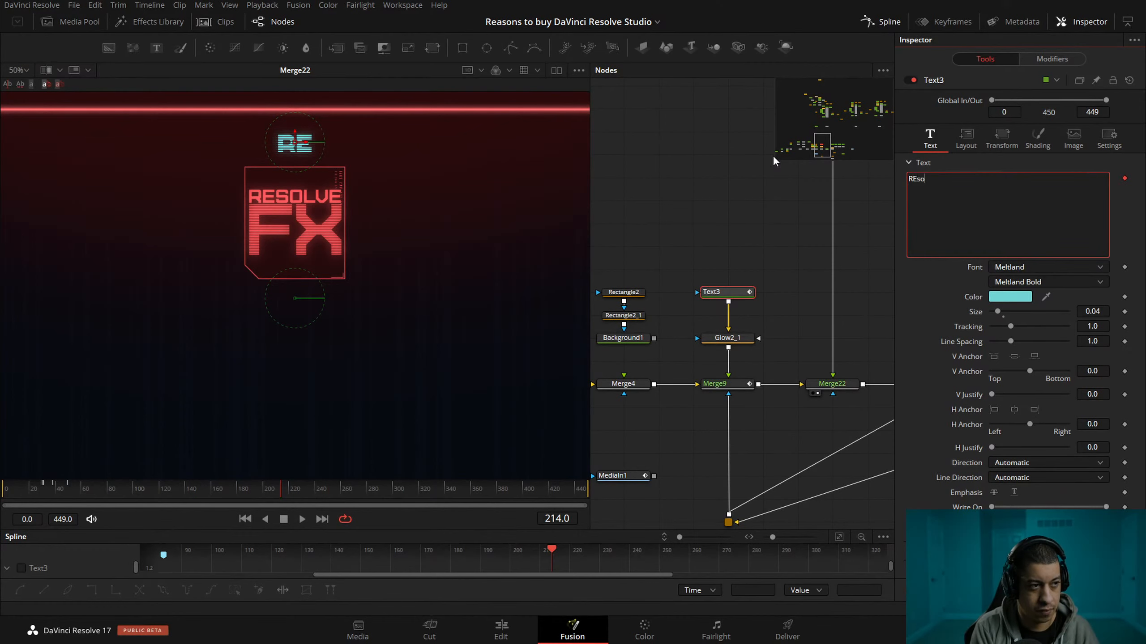
pyautogui.write('lve FX')
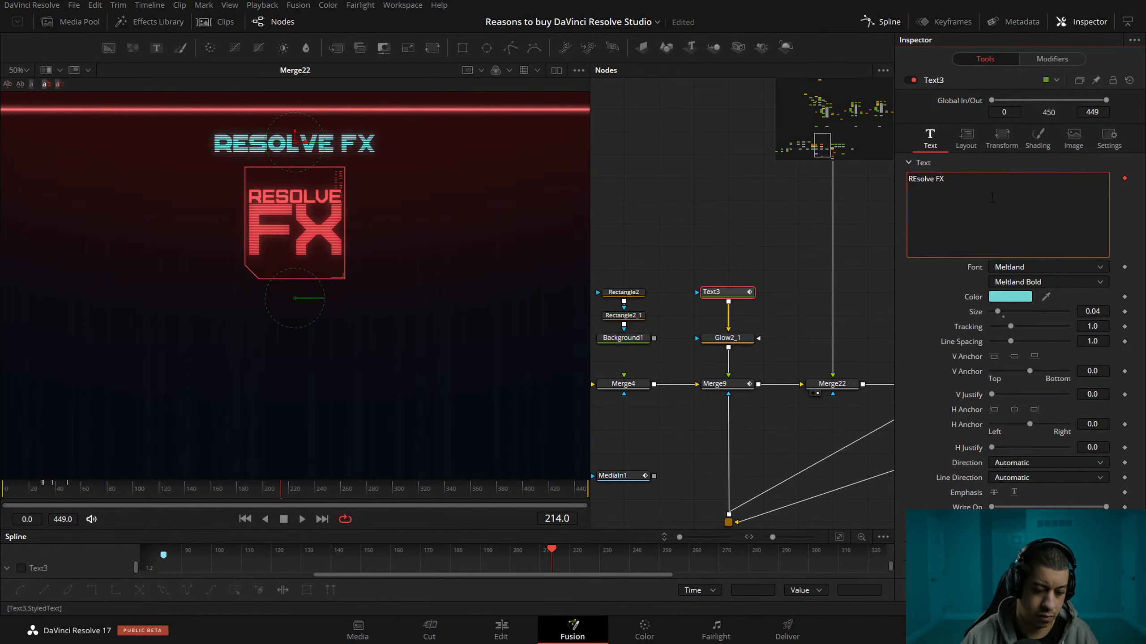
# Add "(Studio)" in front of "REsolve FX" in the Text3 heading.
pyautogui.write('()')
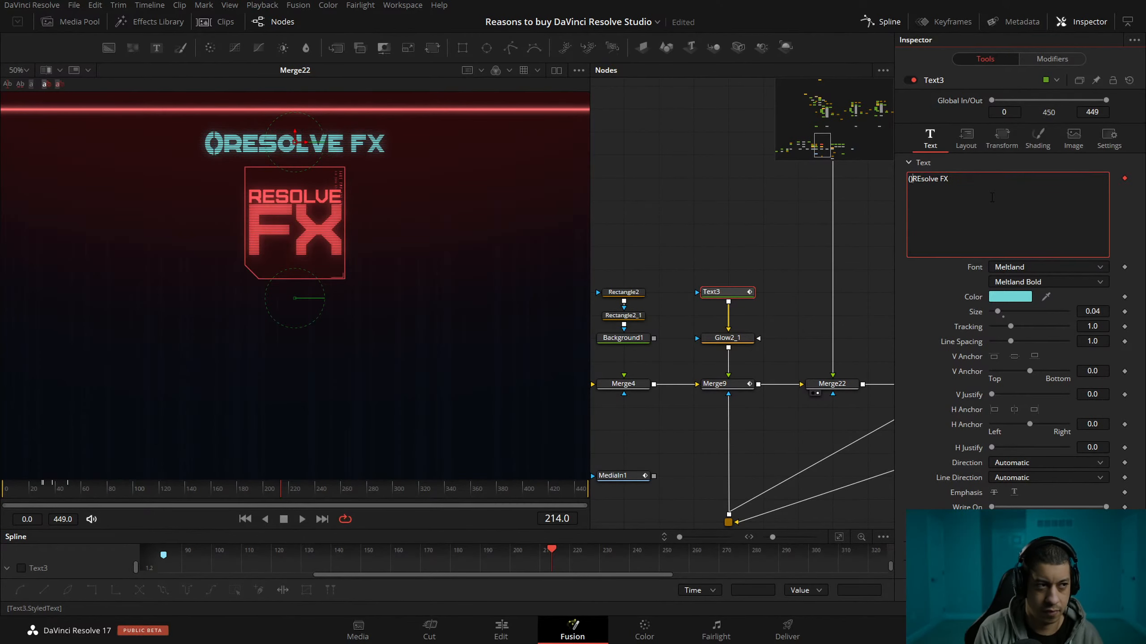
pyautogui.write('Sudio')
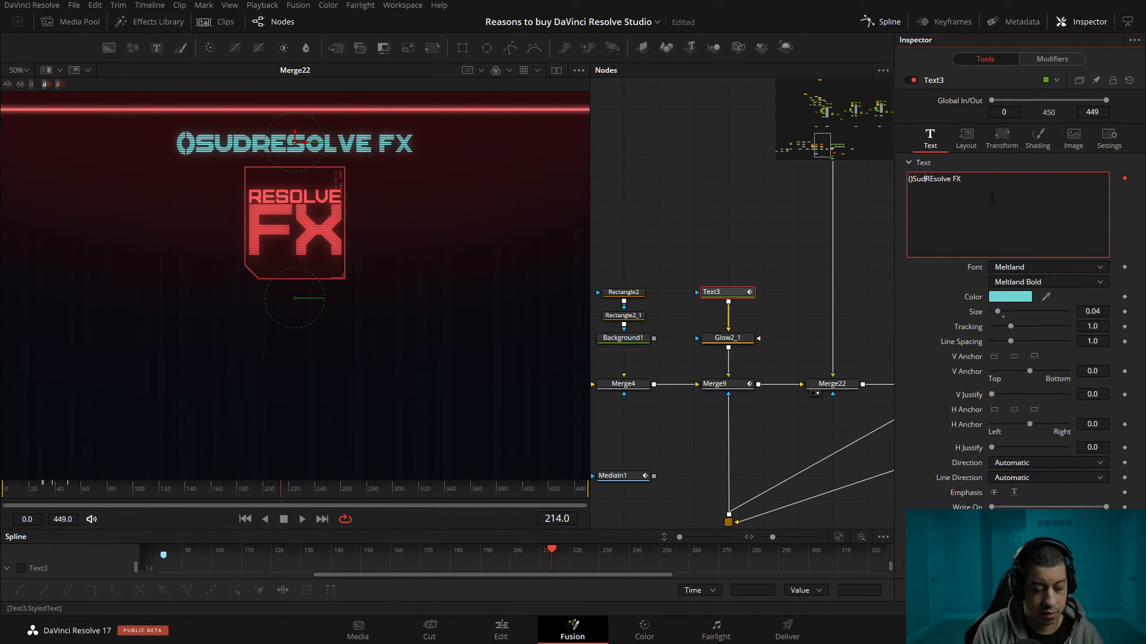
pyautogui.press('BackSpace')
pyautogui.press('BackSpace')
pyautogui.press('BackSpace')
pyautogui.press('BackSpace')
pyautogui.press('BackSpace')
pyautogui.press('BackSpace')
pyautogui.write('Studi')
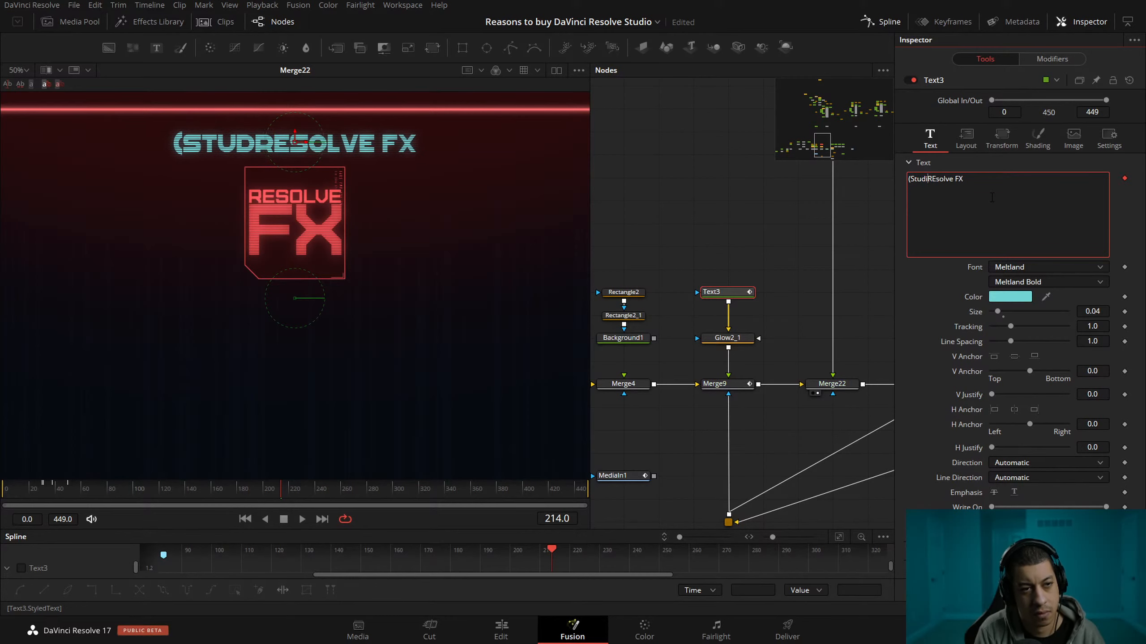
pyautogui.write('o)')
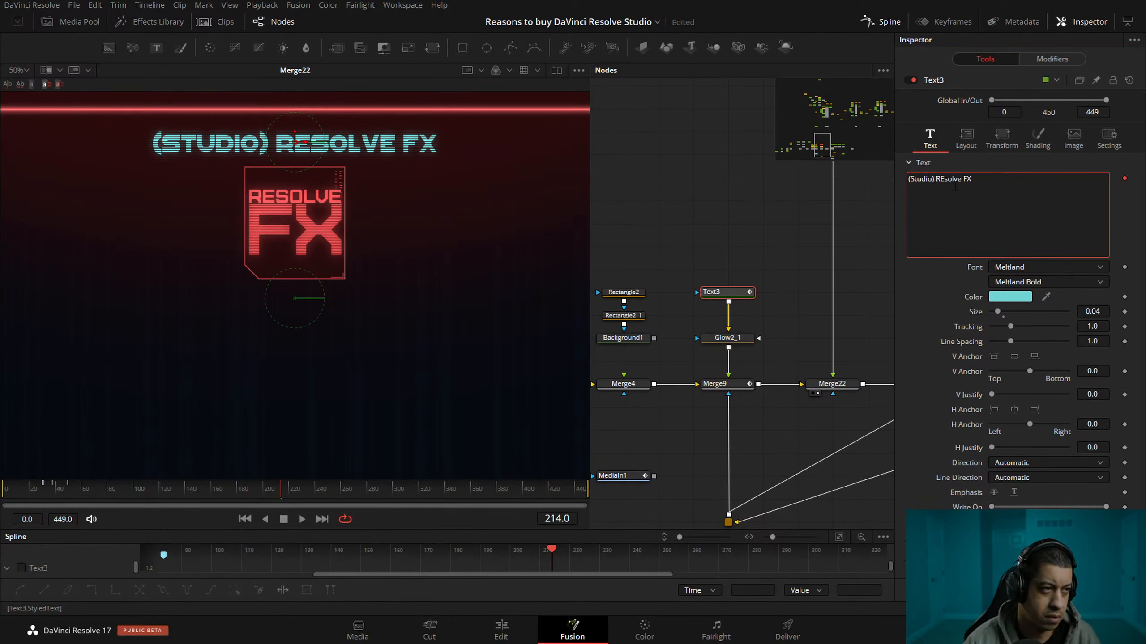
# Clear the "Quick and easily add or remove lens distortion" description from Text6, discarding the draft openings "Over 30" and "More".
pyautogui.moveTo(818, 261); pyautogui.dragTo(628, 257)
pyautogui.click(754, 282)
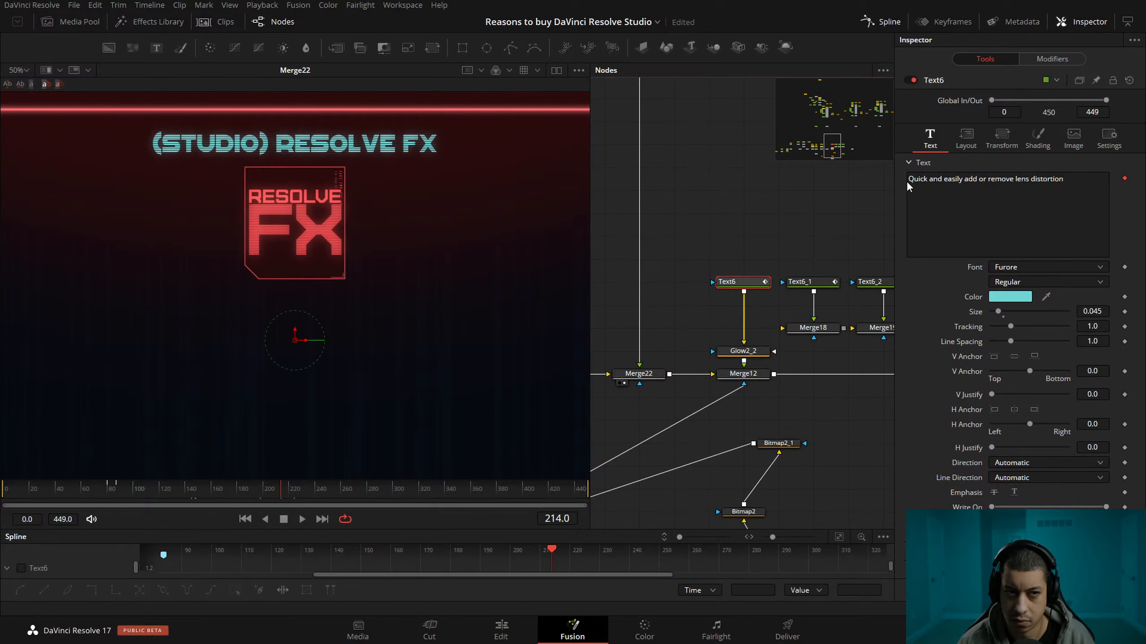
pyautogui.moveTo(1064, 179); pyautogui.dragTo(862, 181)
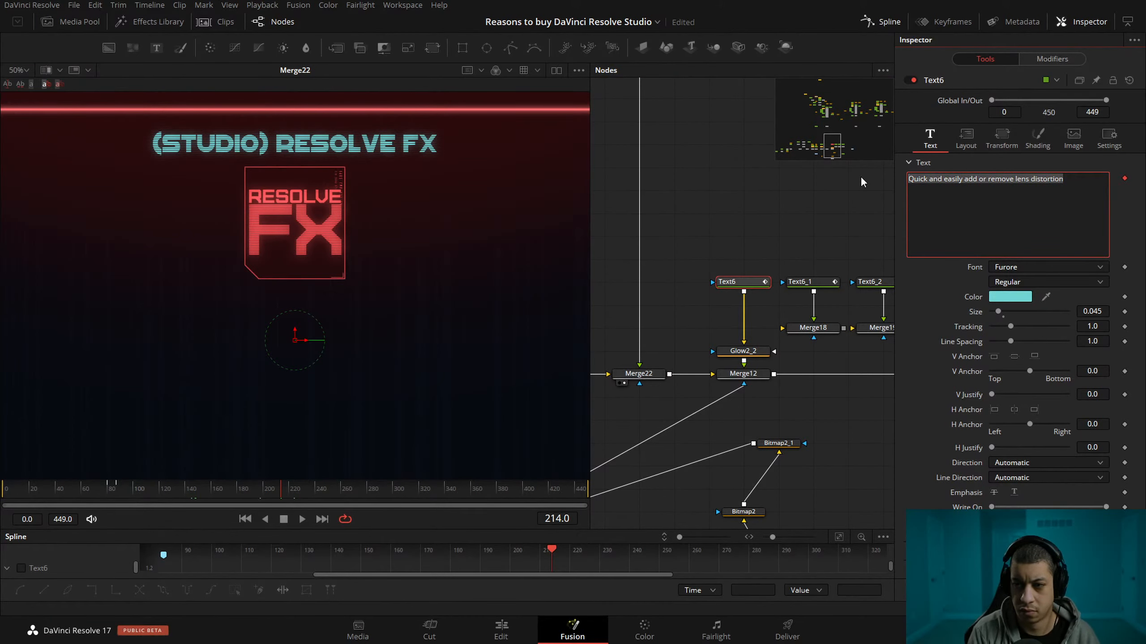
pyautogui.write('Over')
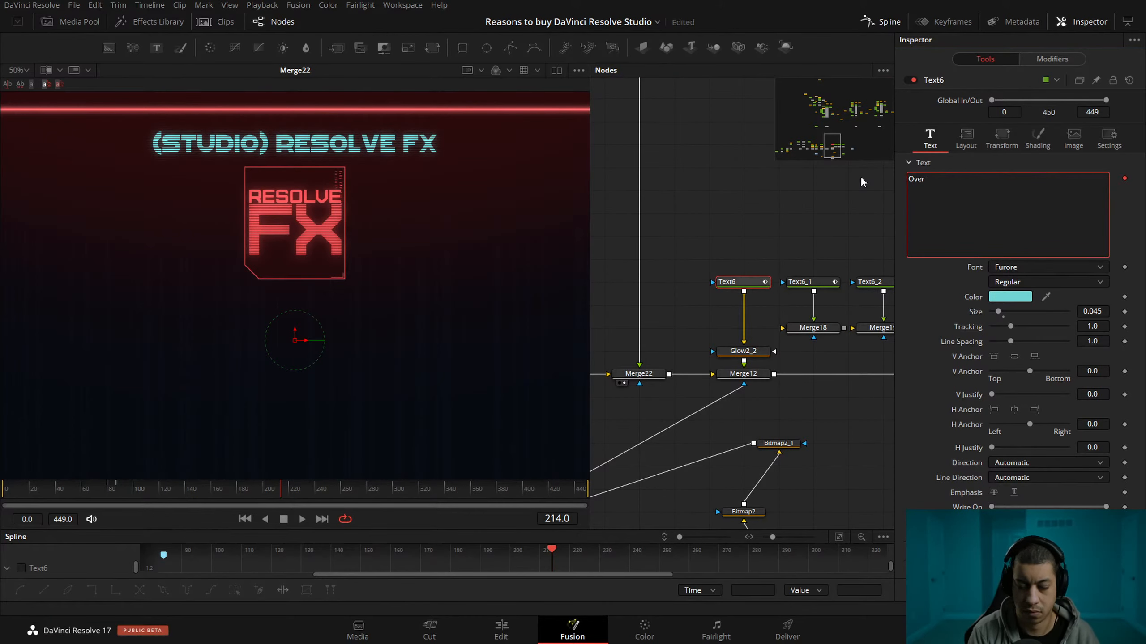
pyautogui.write(' 30')
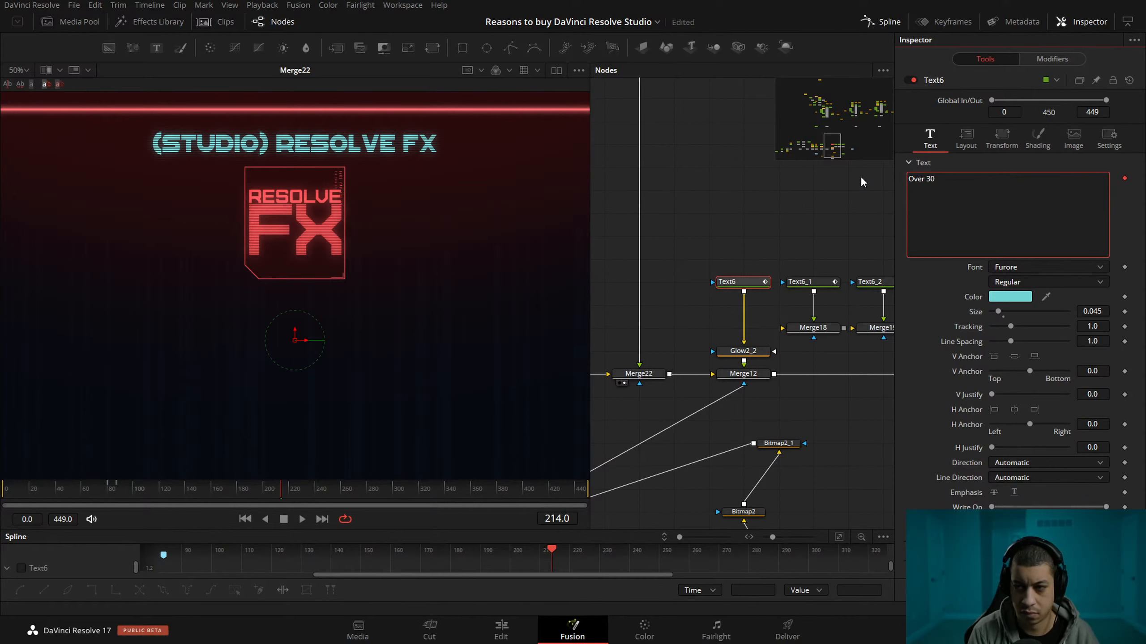
pyautogui.press('BackSpace')
pyautogui.press('BackSpace')
pyautogui.press('BackSpace')
pyautogui.press('BackSpace')
pyautogui.press('BackSpace')
pyautogui.press('BackSpace')
pyautogui.press('BackSpace')
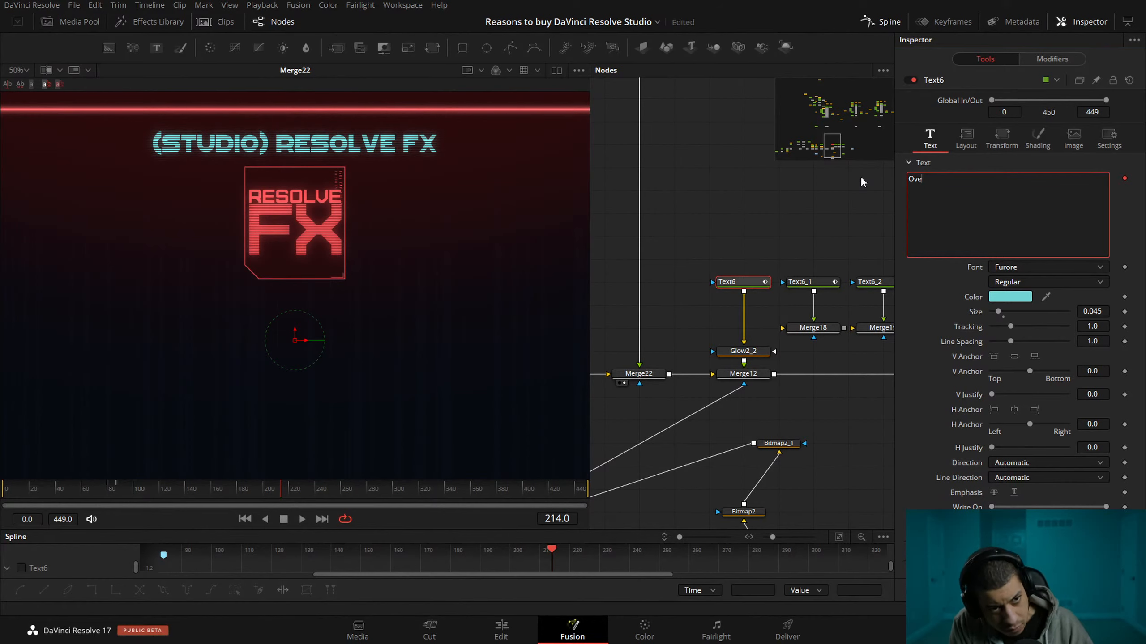
pyautogui.write('More')
pyautogui.press('BackSpace')
pyautogui.press('BackSpace')
pyautogui.press('BackSpace')
pyautogui.press('BackSpace')
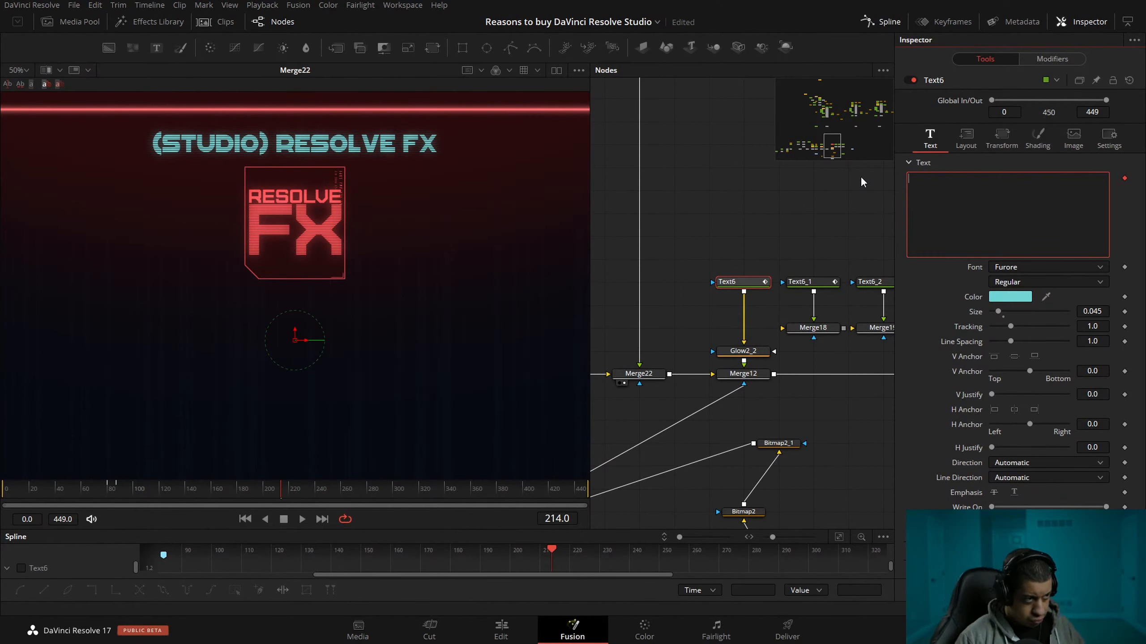
pyautogui.moveTo(666, 293); pyautogui.dragTo(657, 276)
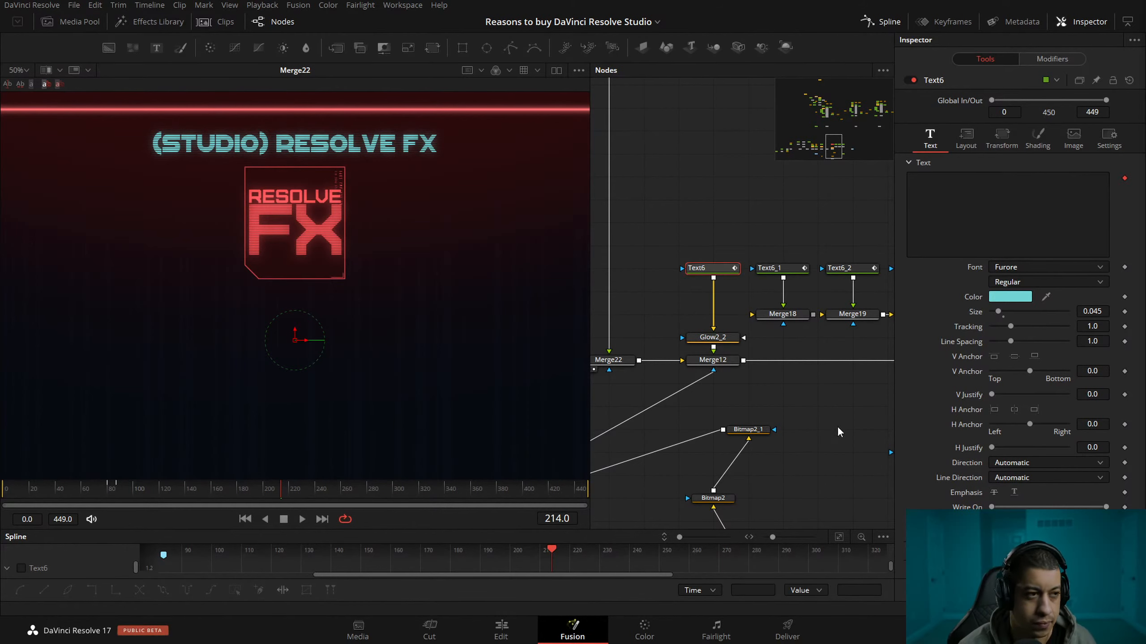
pyautogui.scroll(-1, 385, 325)
pyautogui.moveTo(384, 320); pyautogui.dragTo(354, 336)
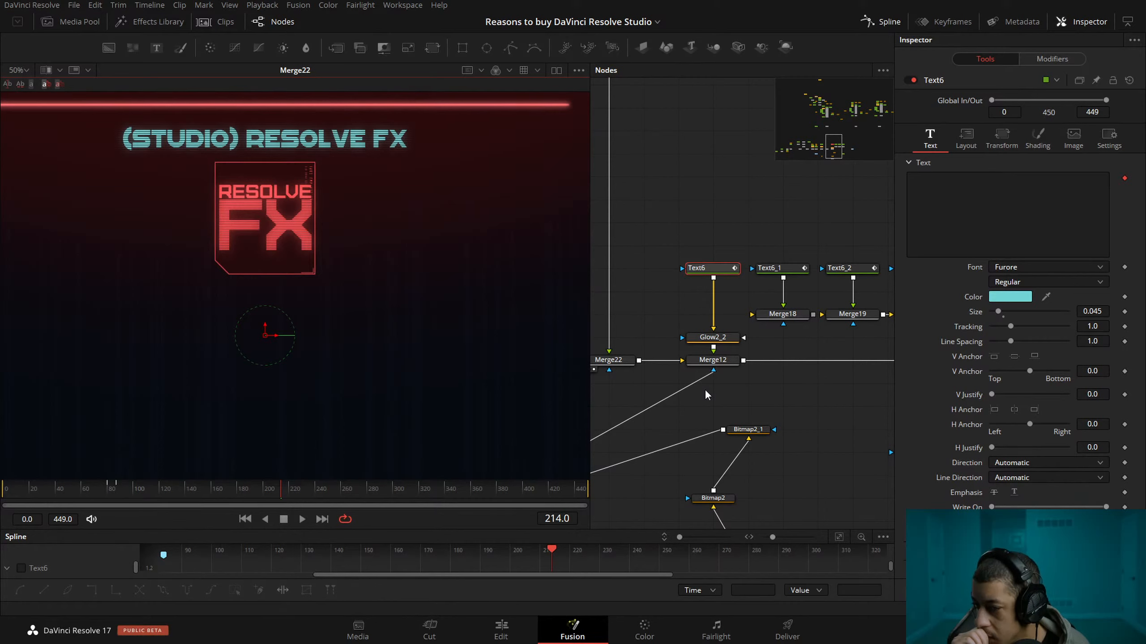
pyautogui.moveTo(839, 376); pyautogui.dragTo(755, 377)
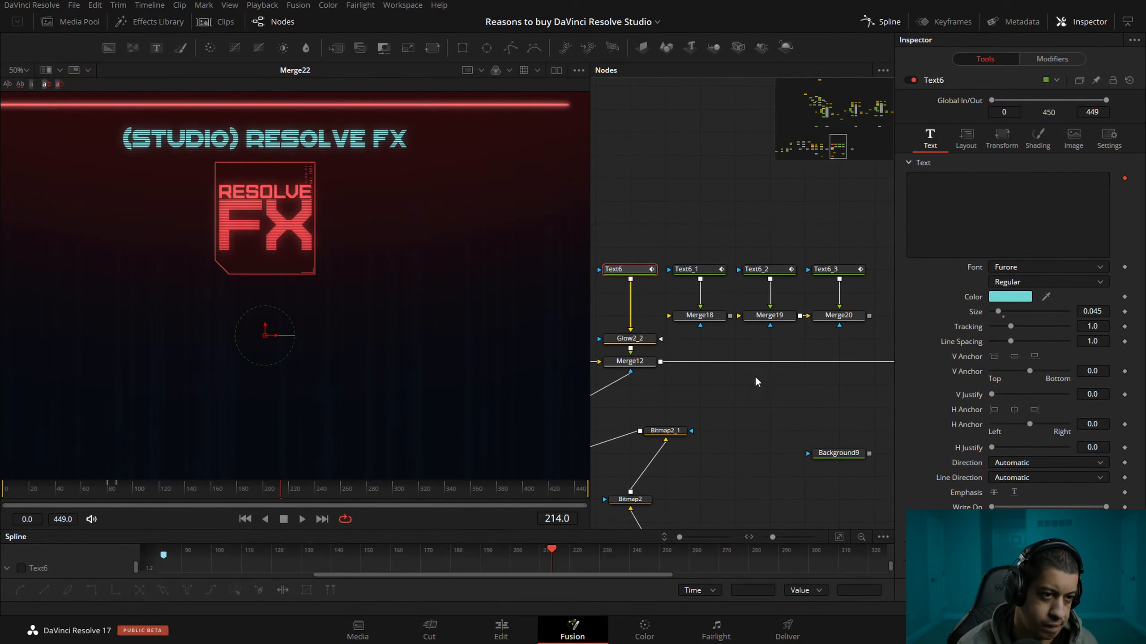
pyautogui.moveTo(626, 277); pyautogui.dragTo(658, 276)
# Examine Text6's text, layout, transform and shading settings, including the Black Shadow shading element.
pyautogui.click(985, 182)
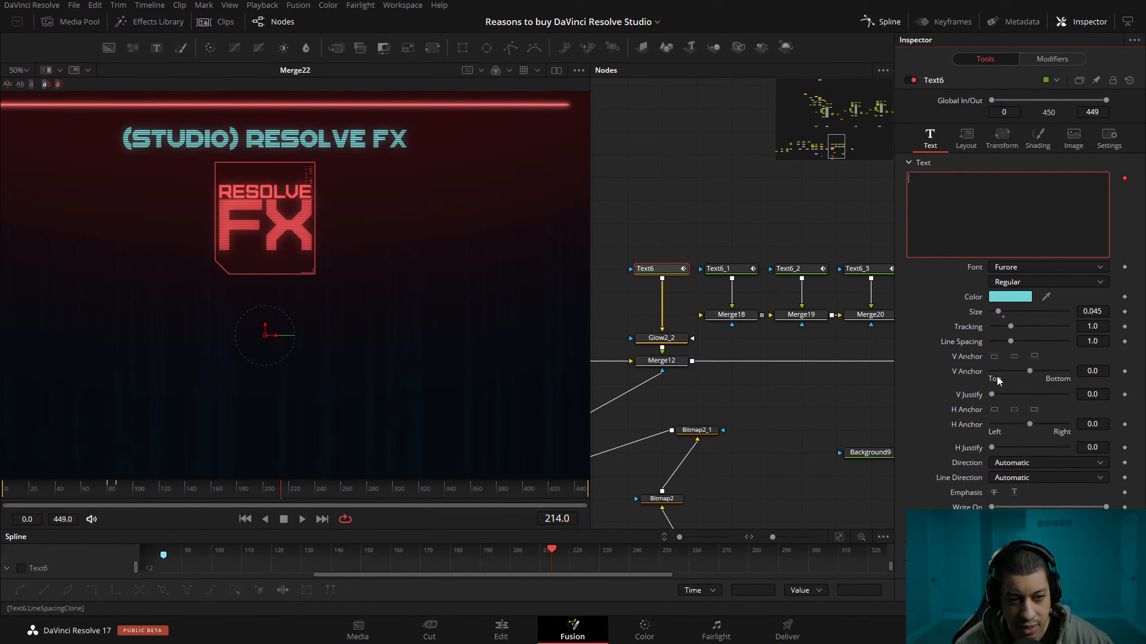
pyautogui.scroll(-2, 1015, 486)
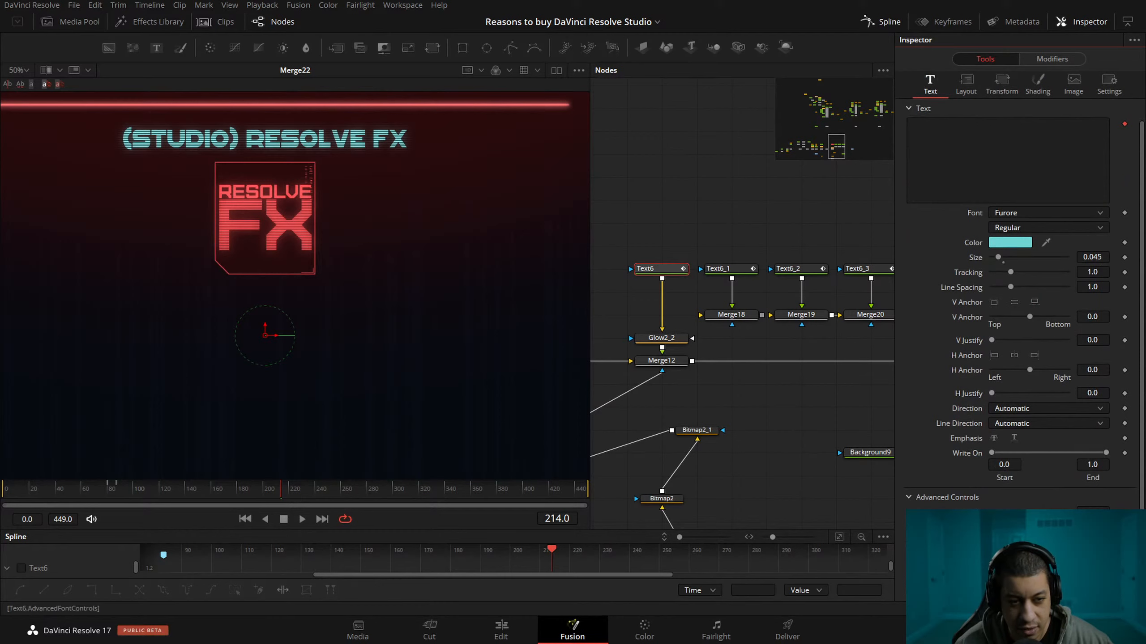
pyautogui.scroll(-2, 938, 565)
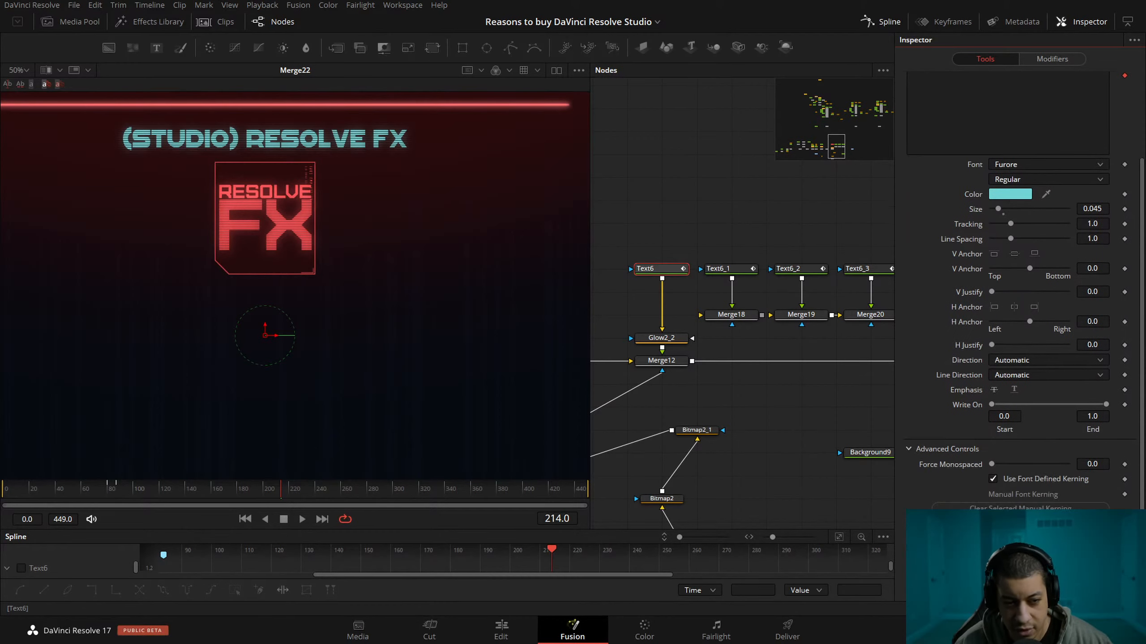
pyautogui.scroll(4, 974, 119)
pyautogui.click(966, 135)
pyautogui.click(1001, 135)
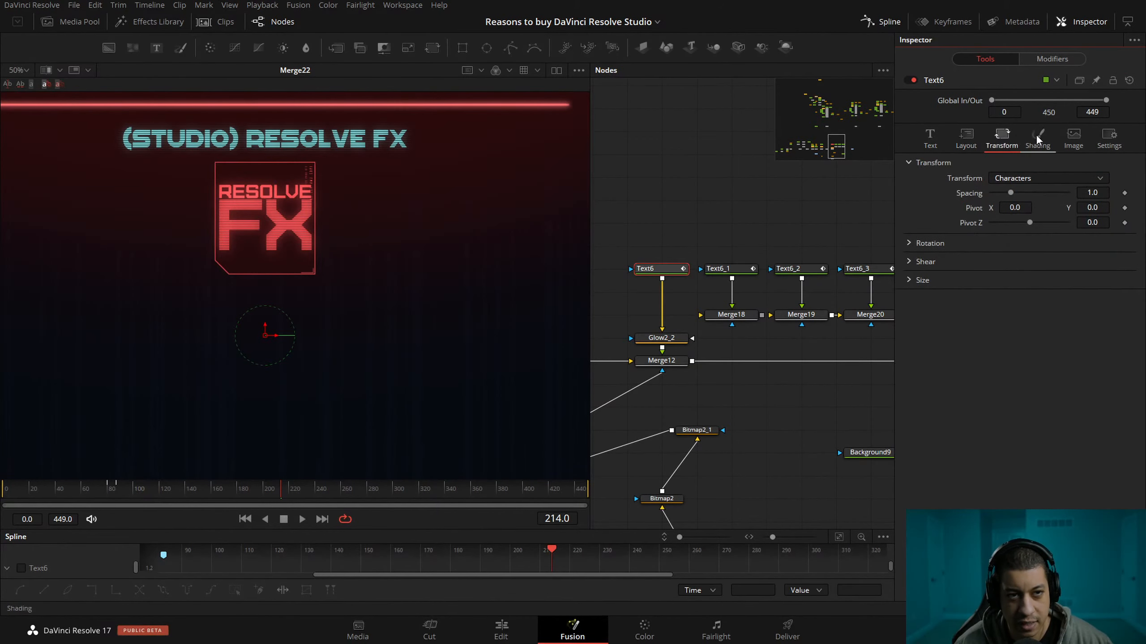
pyautogui.click(1038, 136)
pyautogui.click(1013, 178)
pyautogui.click(1017, 217)
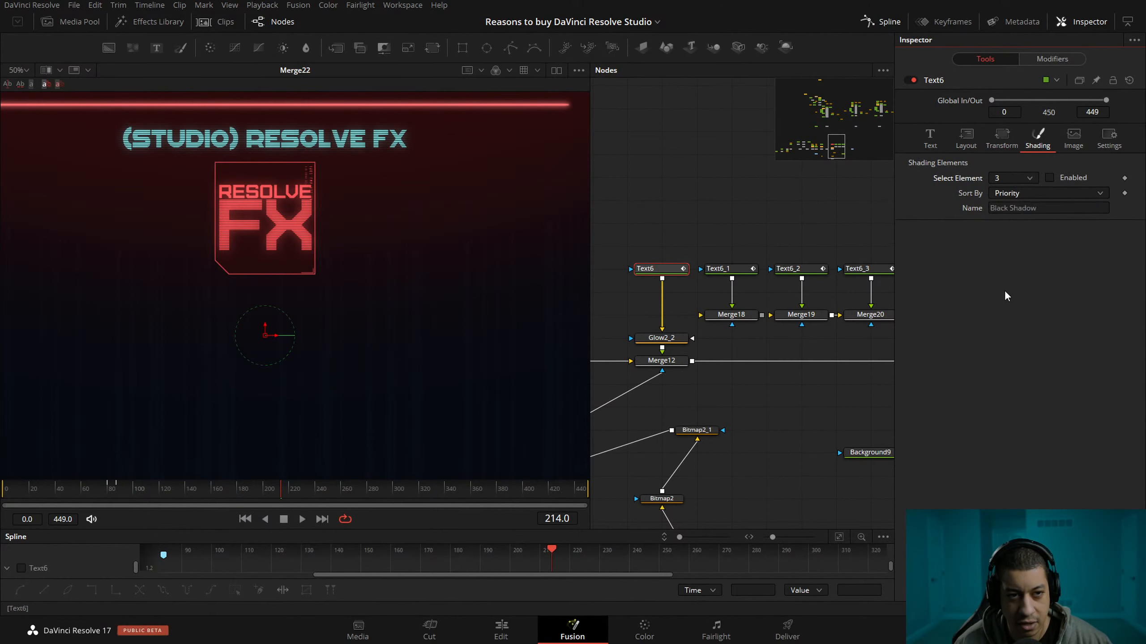
pyautogui.click(1049, 178)
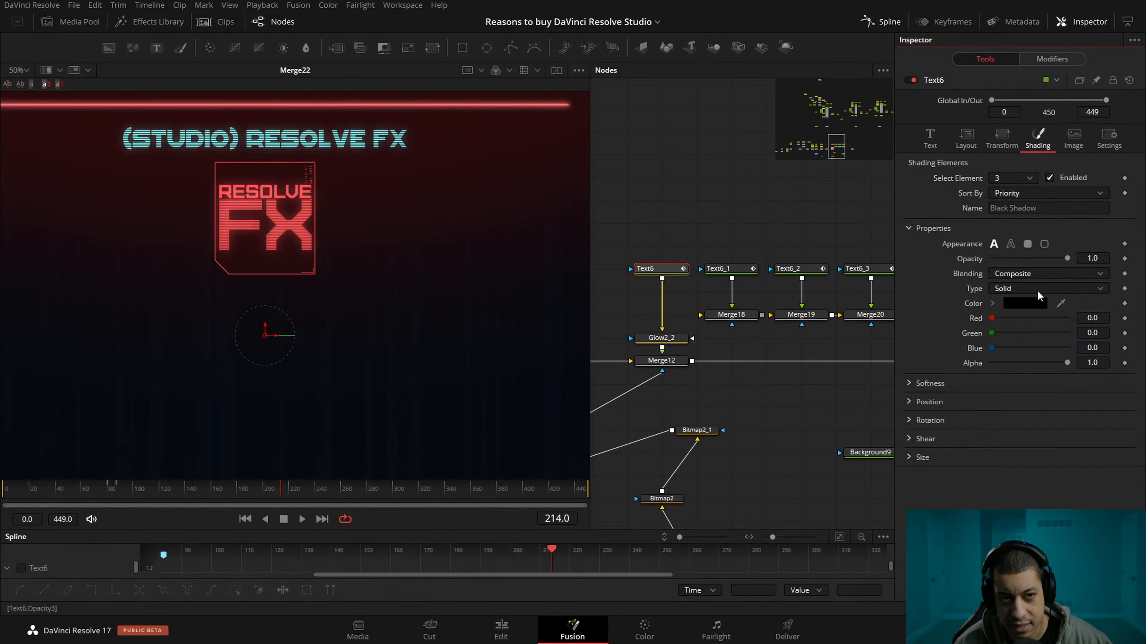
pyautogui.click(1049, 177)
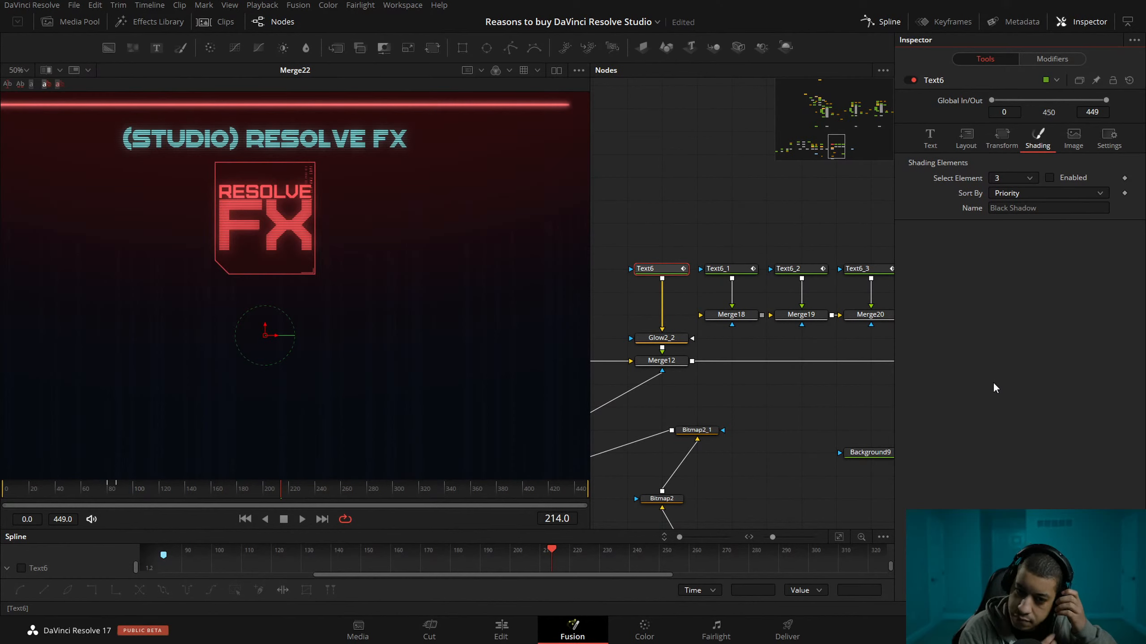
pyautogui.click(930, 138)
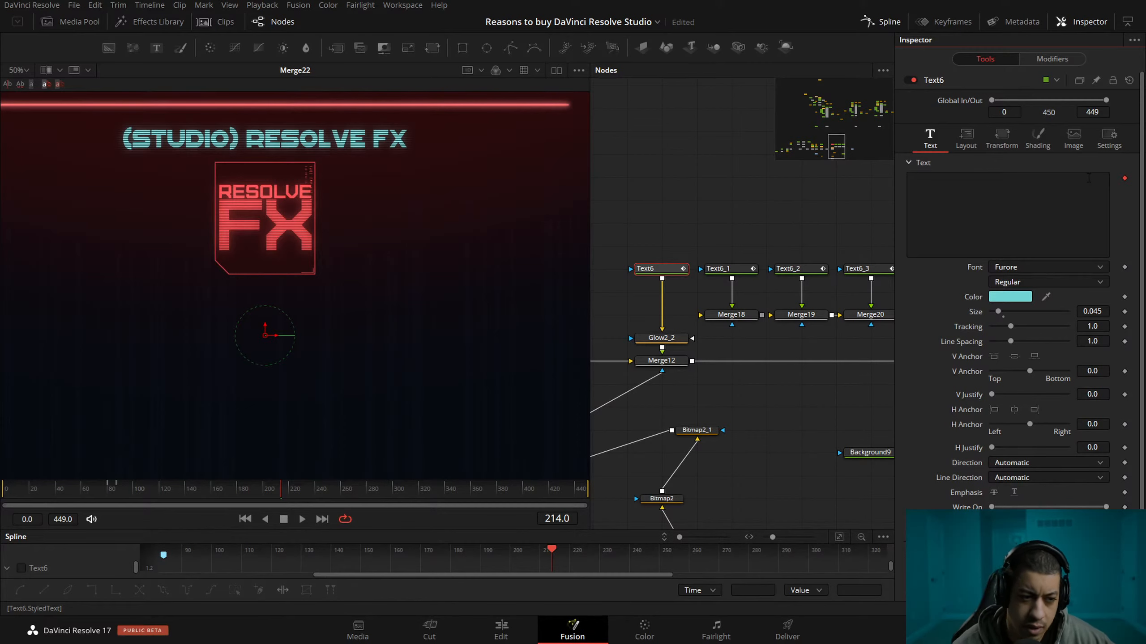
# Move the timeline playhead to 01:06:01:17 on the Edit page, and save the project back in Fusion.
pyautogui.click(657, 640)
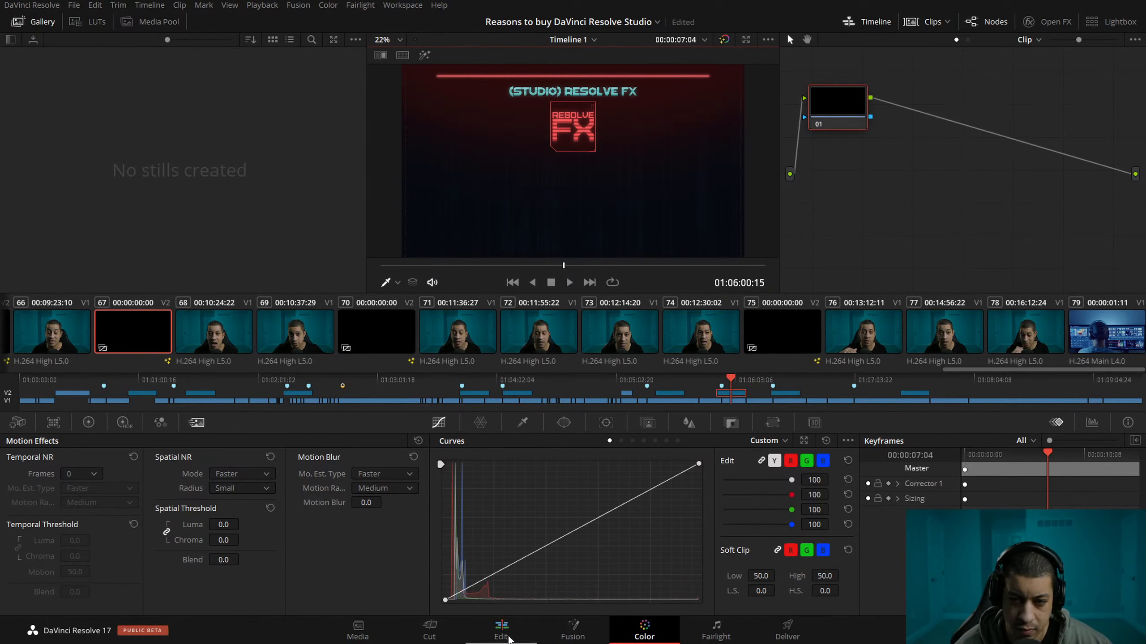
pyautogui.click(514, 635)
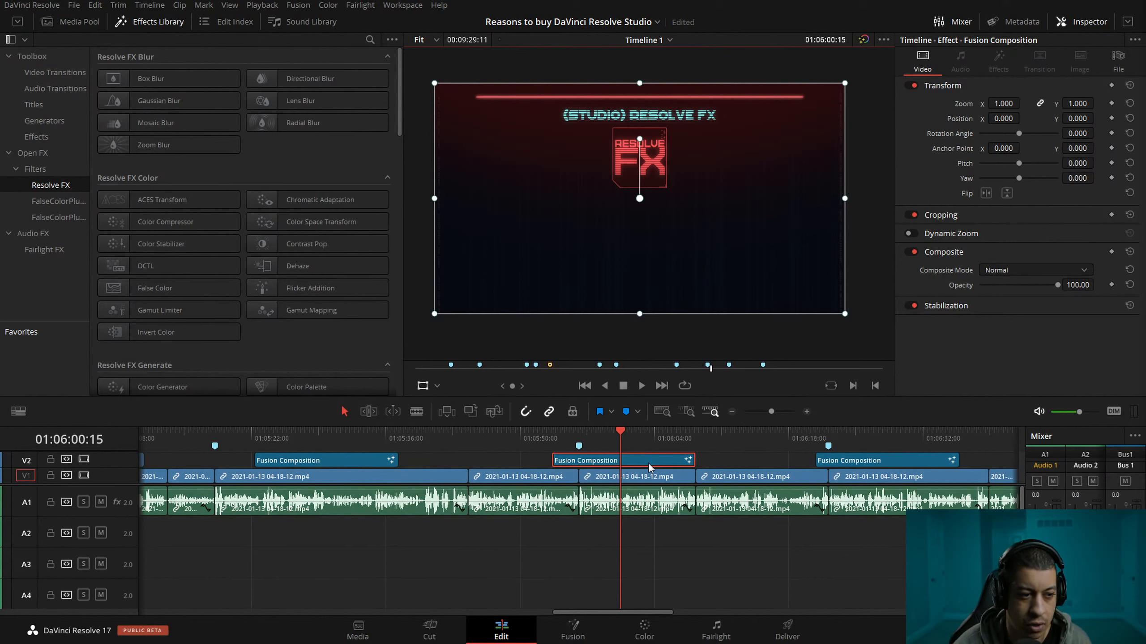
pyautogui.click(578, 447)
pyautogui.moveTo(579, 453); pyautogui.dragTo(631, 453)
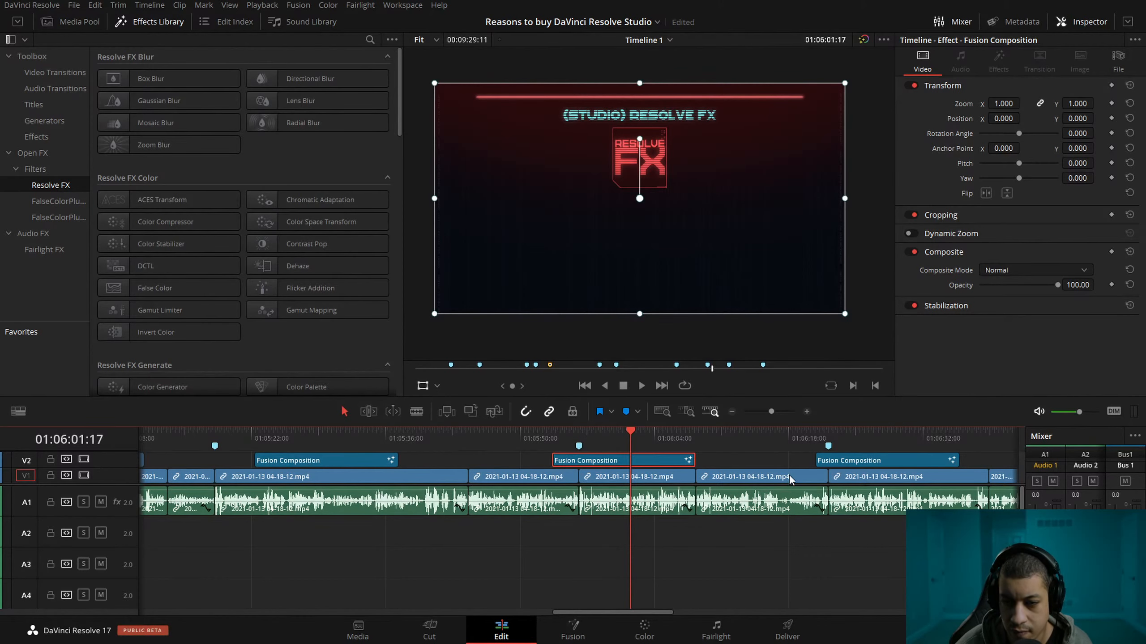
pyautogui.click(589, 628)
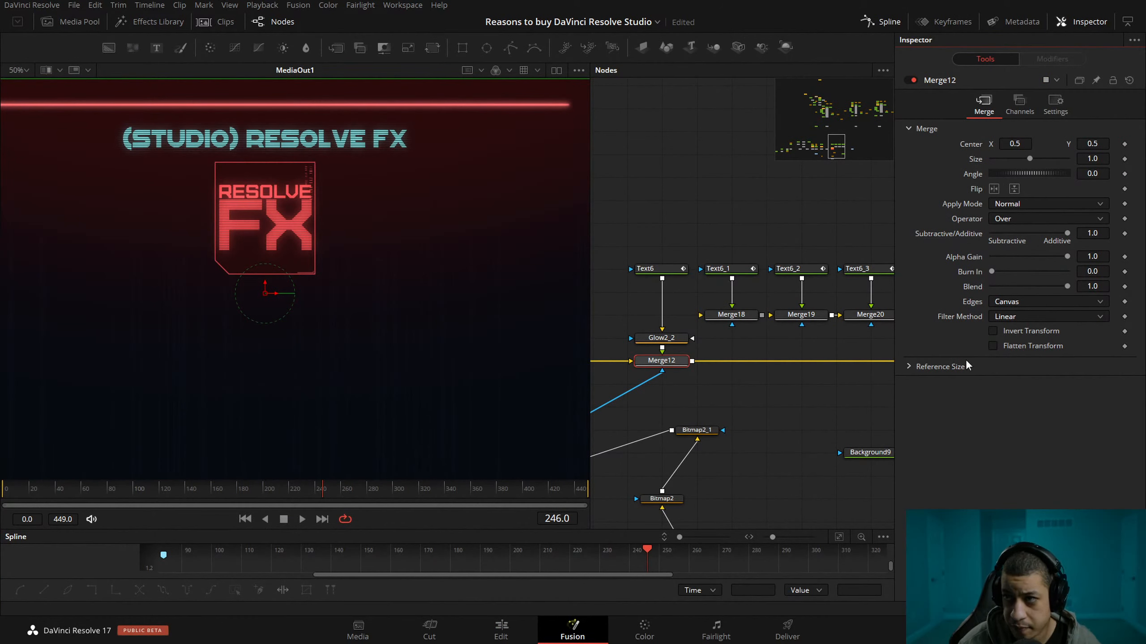
pyautogui.hotkey('ctrl', 's')
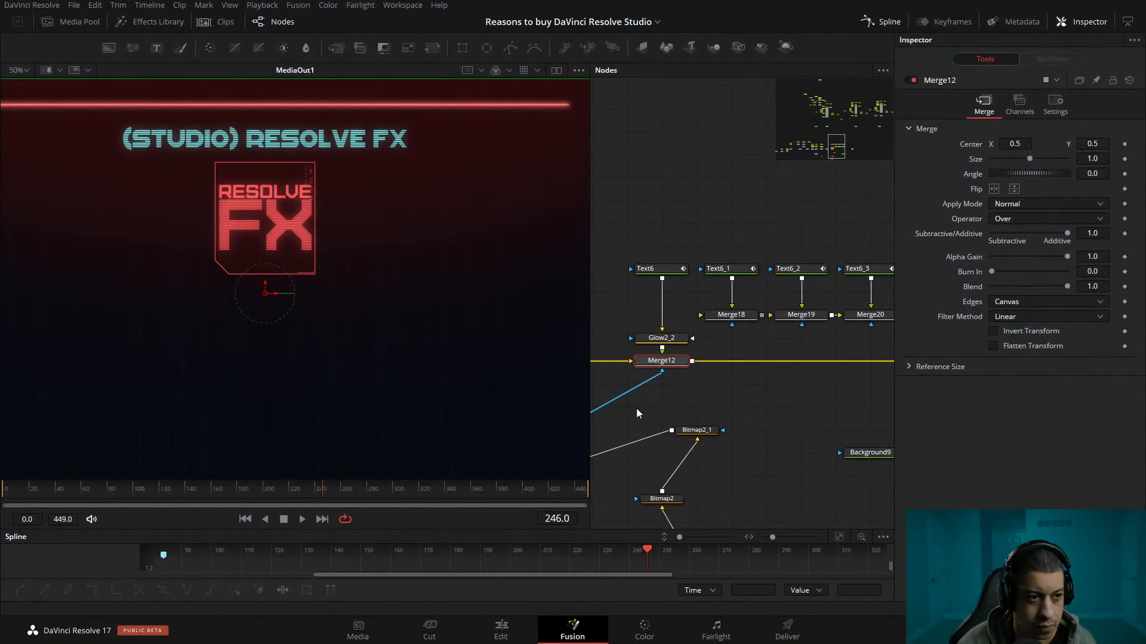
# Paste "over 30 additional GPU and CPU" into Text6 as the new description.
pyautogui.moveTo(739, 399); pyautogui.dragTo(757, 510)
pyautogui.click(688, 295)
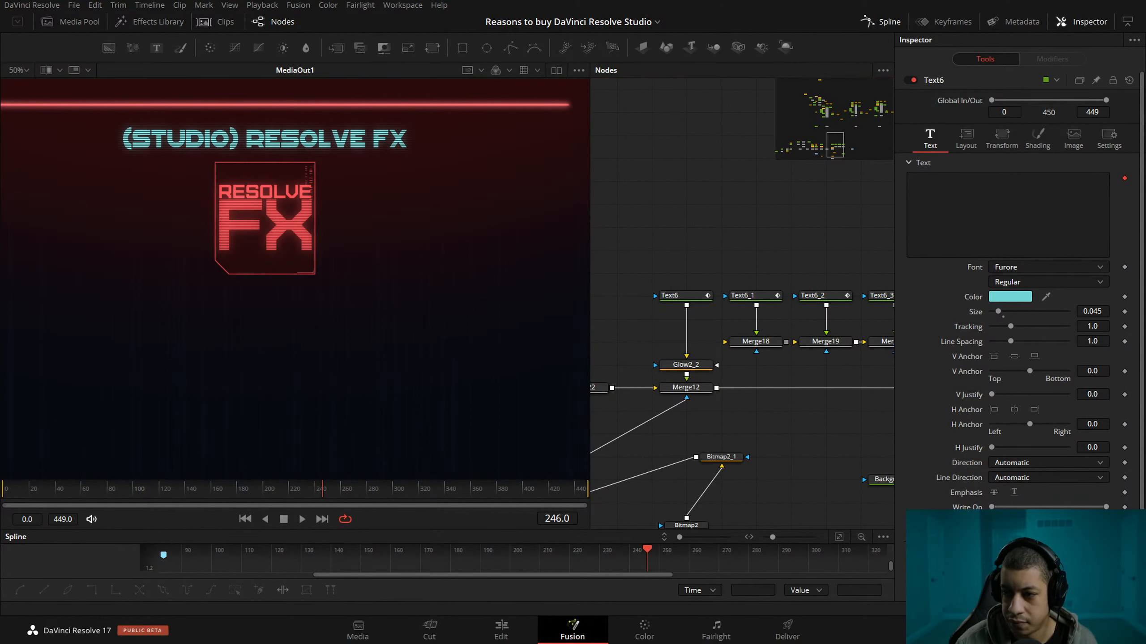
pyautogui.click(955, 197)
pyautogui.hotkey('alt', 'Tab')
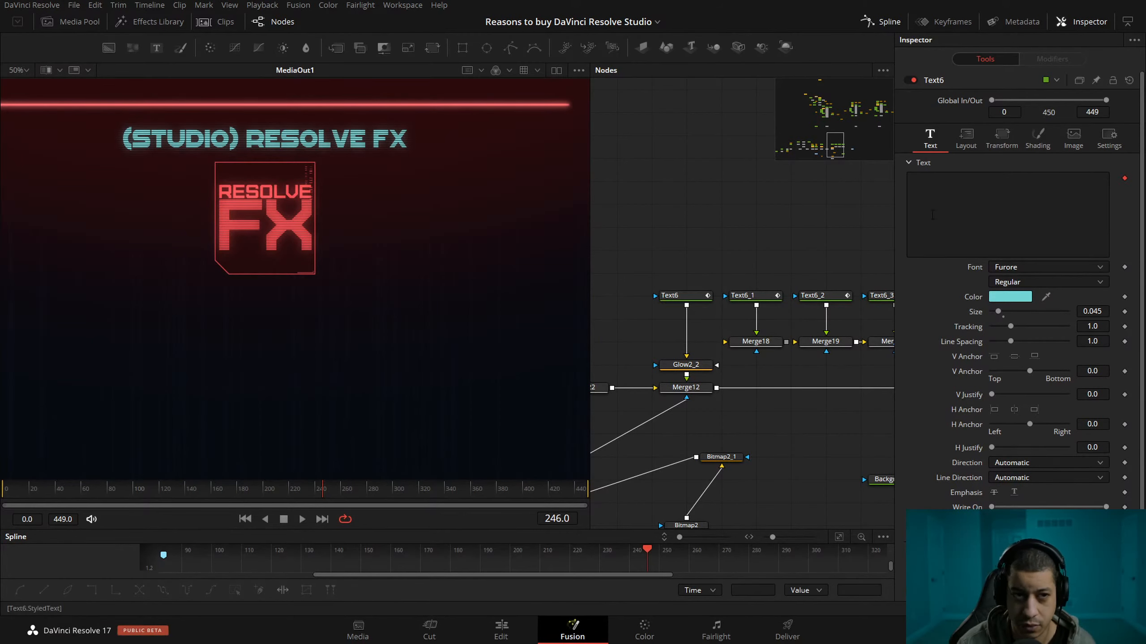
pyautogui.click(992, 213)
pyautogui.write('over 30 additional GPU and CPU')
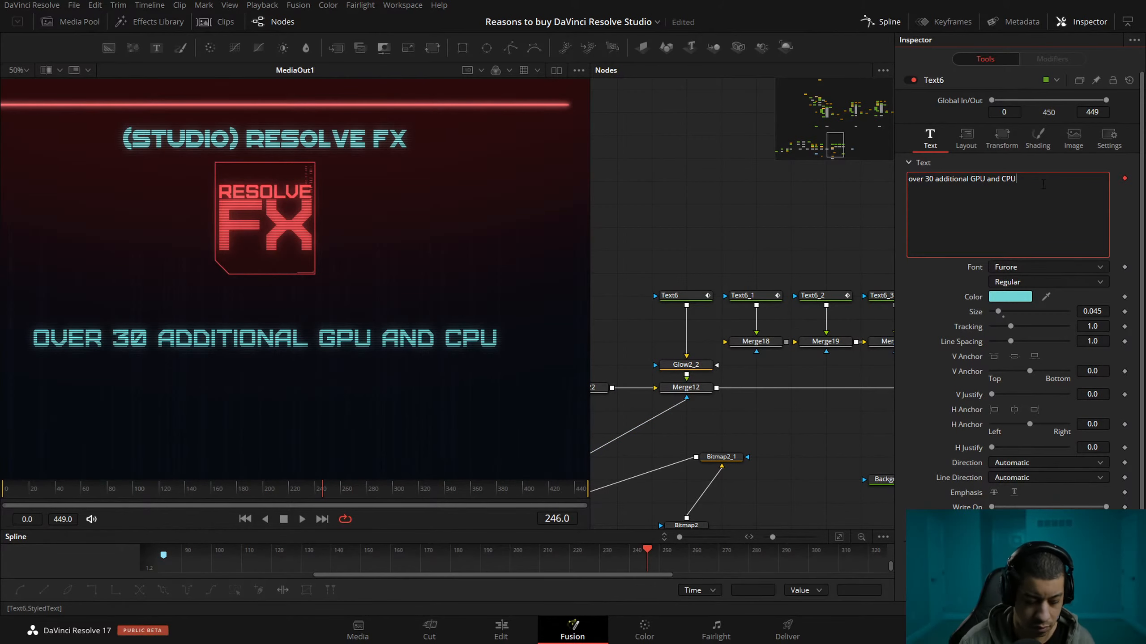
# Extend Text6's description with "Studio only Resolve FX" after "over 30 additional GPU and CPU".
pyautogui.write('FX')
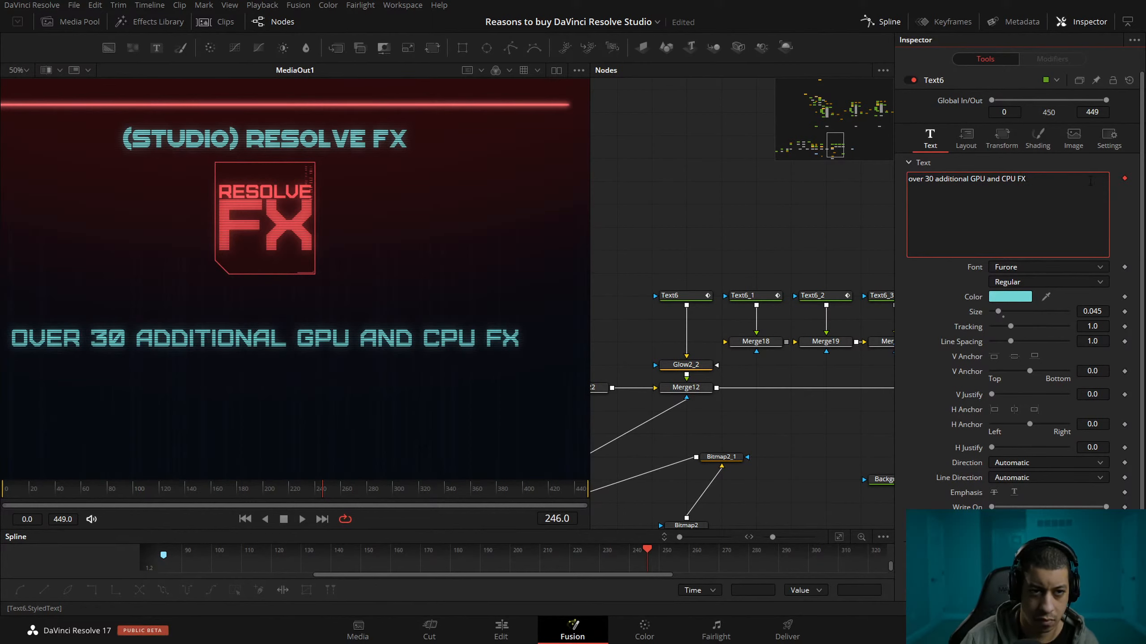
pyautogui.write('Studio ')
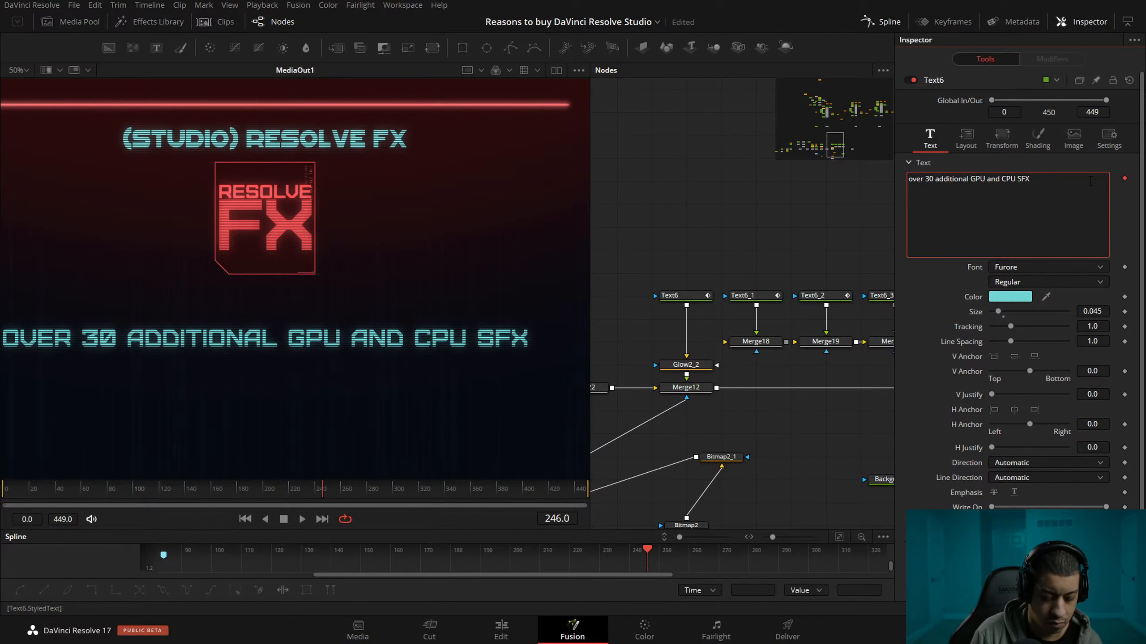
pyautogui.write('only RE')
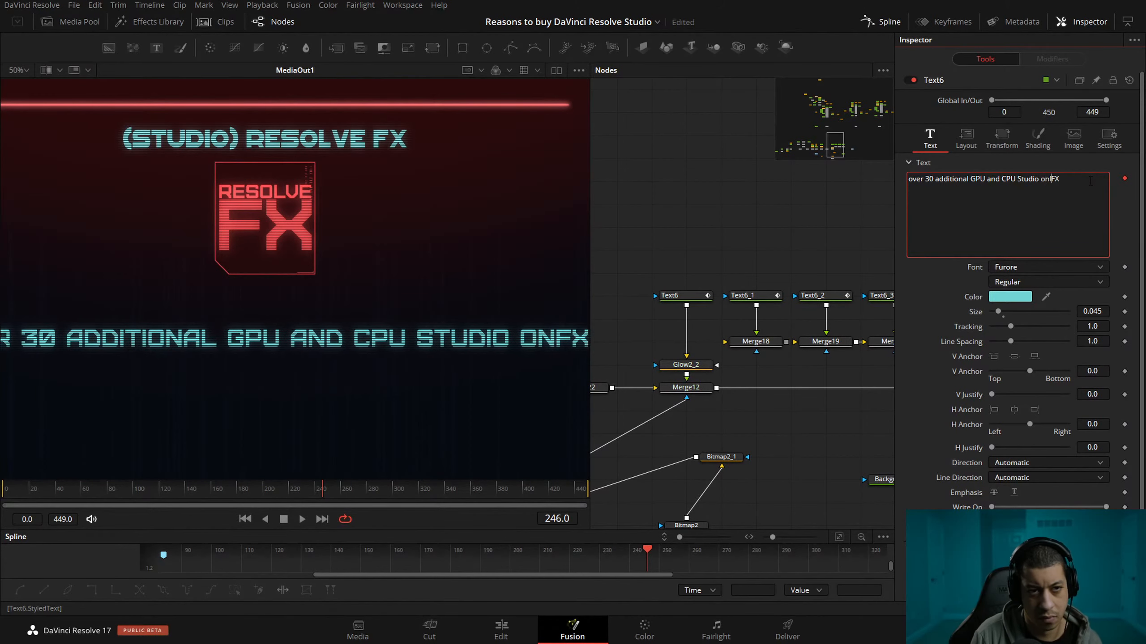
pyautogui.write('solve')
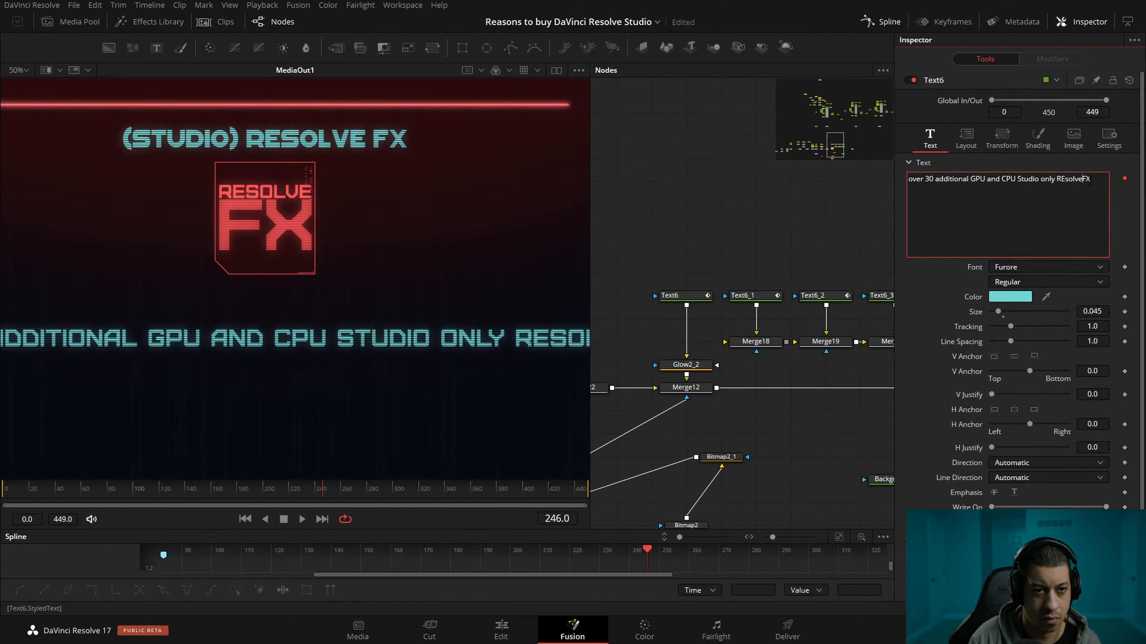
pyautogui.moveTo(1056, 180); pyautogui.dragTo(1067, 183)
pyautogui.write('Re')
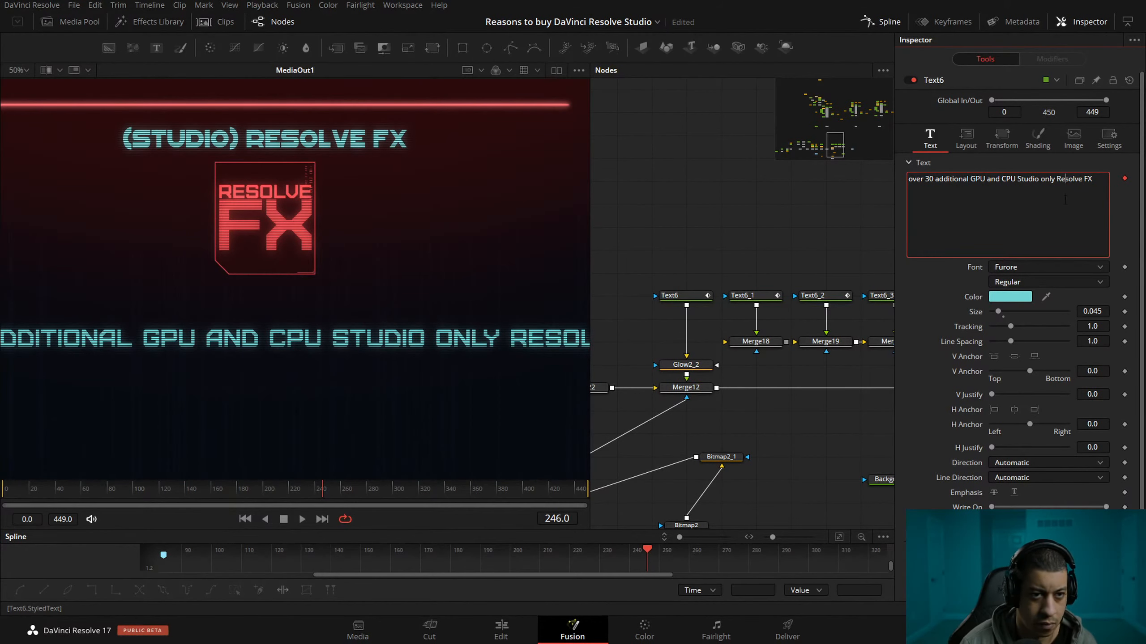
# Break Text6's description into two lines after "CPU", and save the project.
pyautogui.scroll(-1, 386, 328)
pyautogui.moveTo(427, 363); pyautogui.dragTo(425, 325)
pyautogui.click(1018, 179)
pyautogui.press('Return')
pyautogui.moveTo(400, 272)
pyautogui.mouseDown()
pyautogui.moveTo(413, 287)
pyautogui.moveTo(399, 285)
pyautogui.moveTo(403, 251)
pyautogui.moveTo(405, 265)
pyautogui.mouseUp()
pyautogui.hotkey('ctrl', 's')
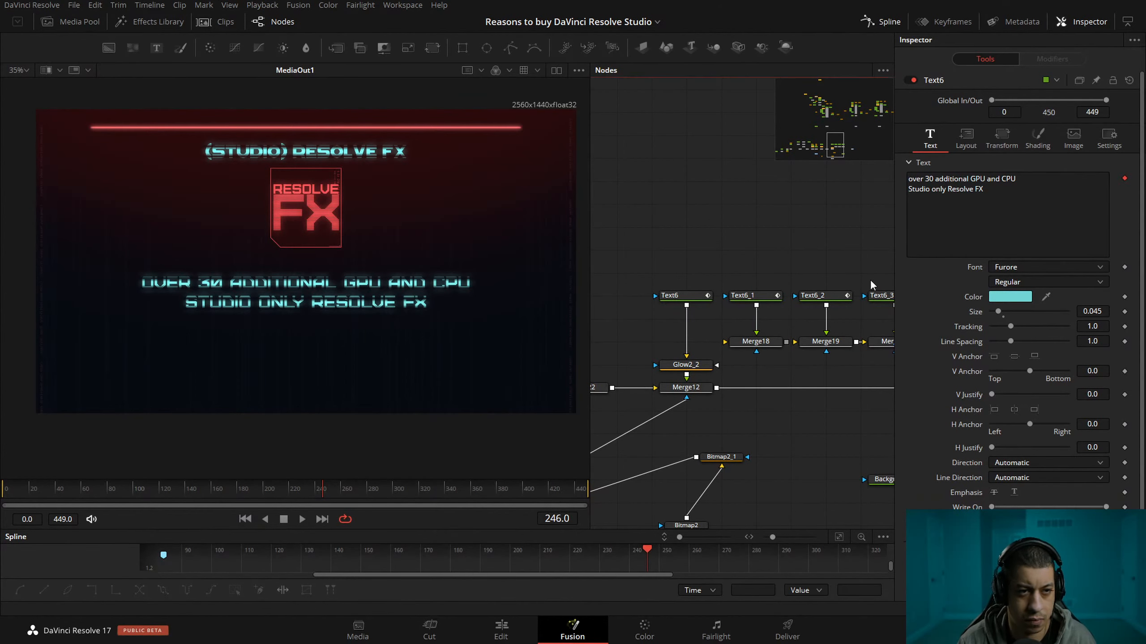
# Replace Text6_1's text about h.264 and h.265 exporting with "Dust busting".
pyautogui.click(750, 296)
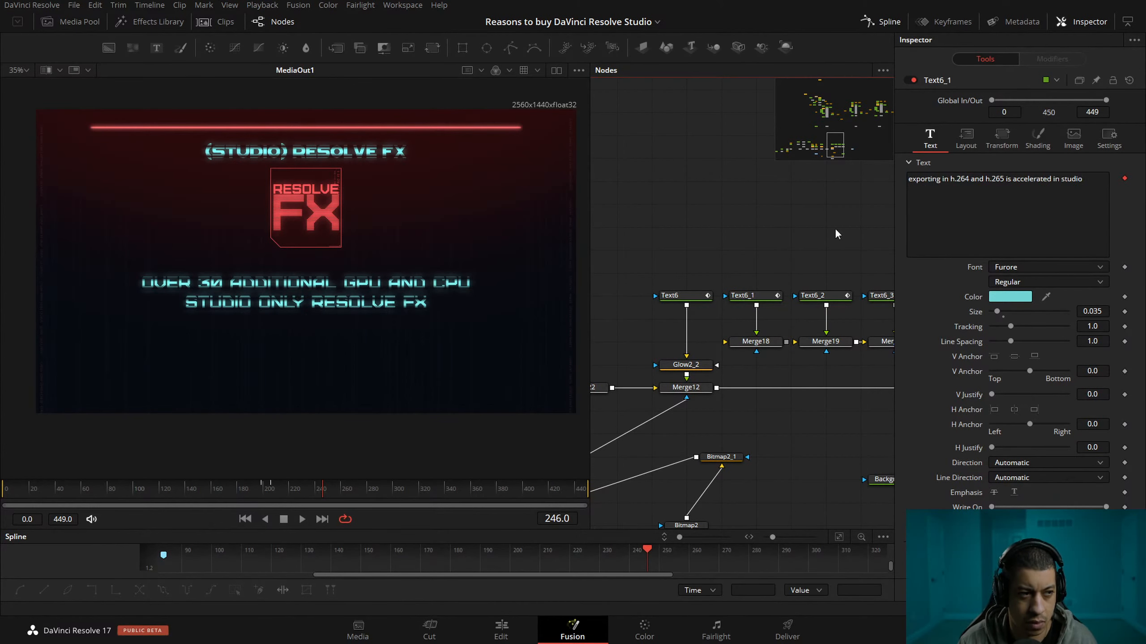
pyautogui.moveTo(1094, 181); pyautogui.dragTo(747, 171)
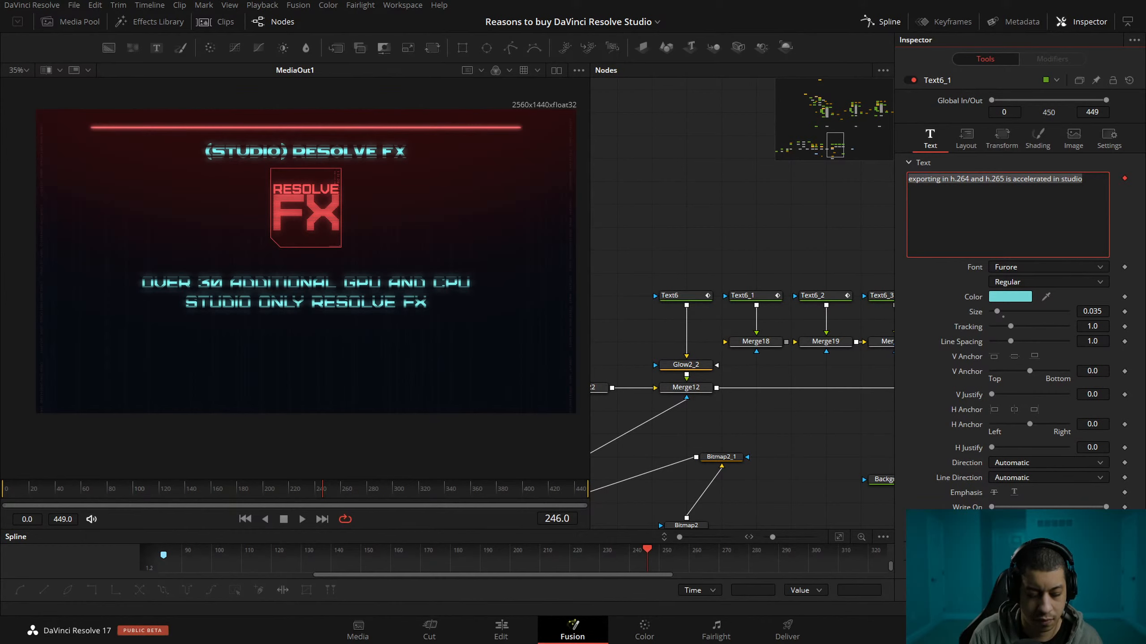
pyautogui.write('Dust')
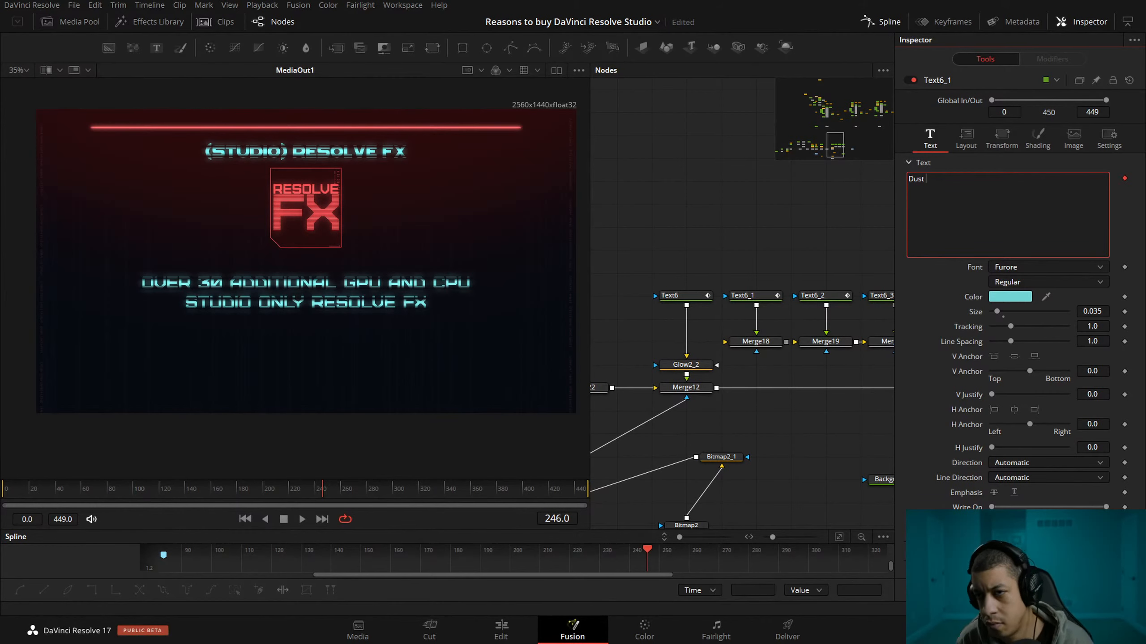
pyautogui.write(' bus')
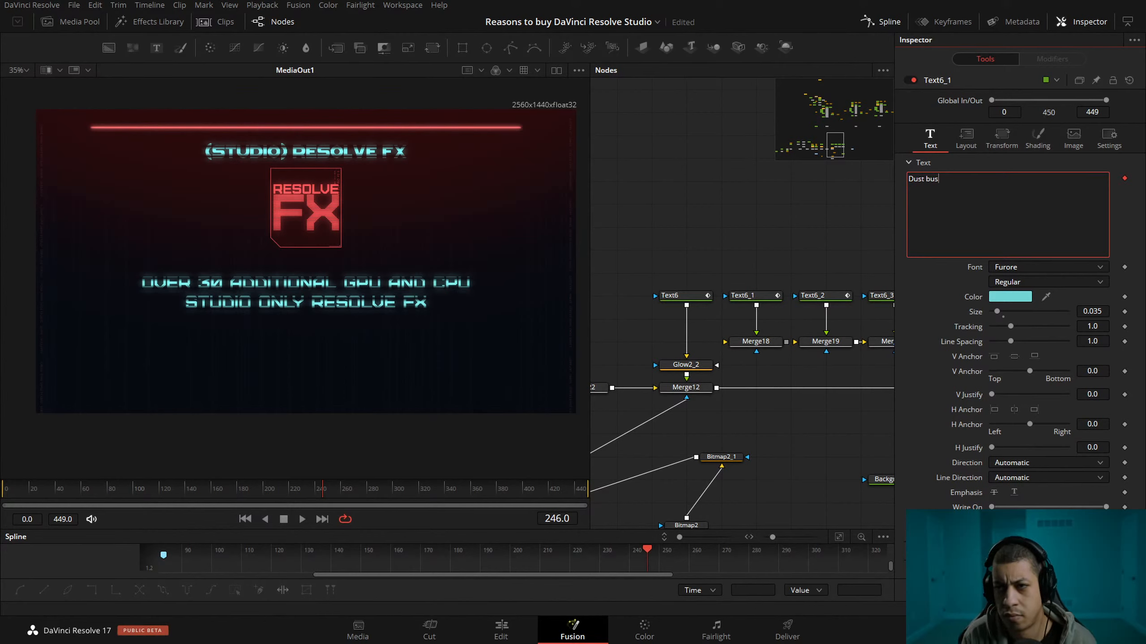
pyautogui.write('ting')
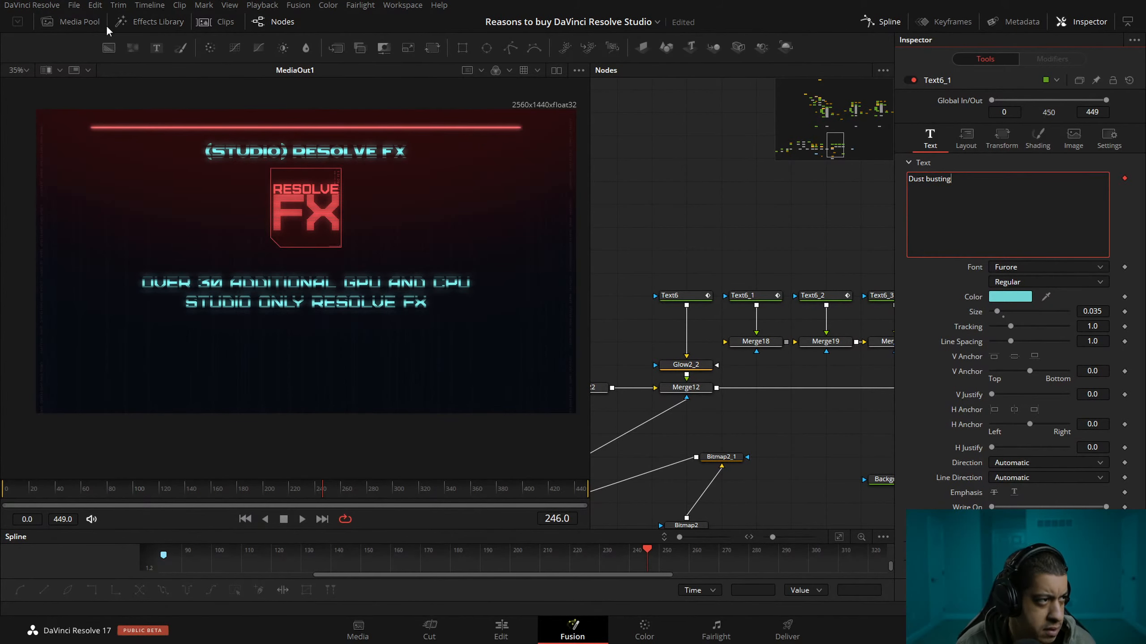
# Search the Resolve FX effects on the Edit page for "dust".
pyautogui.click(503, 630)
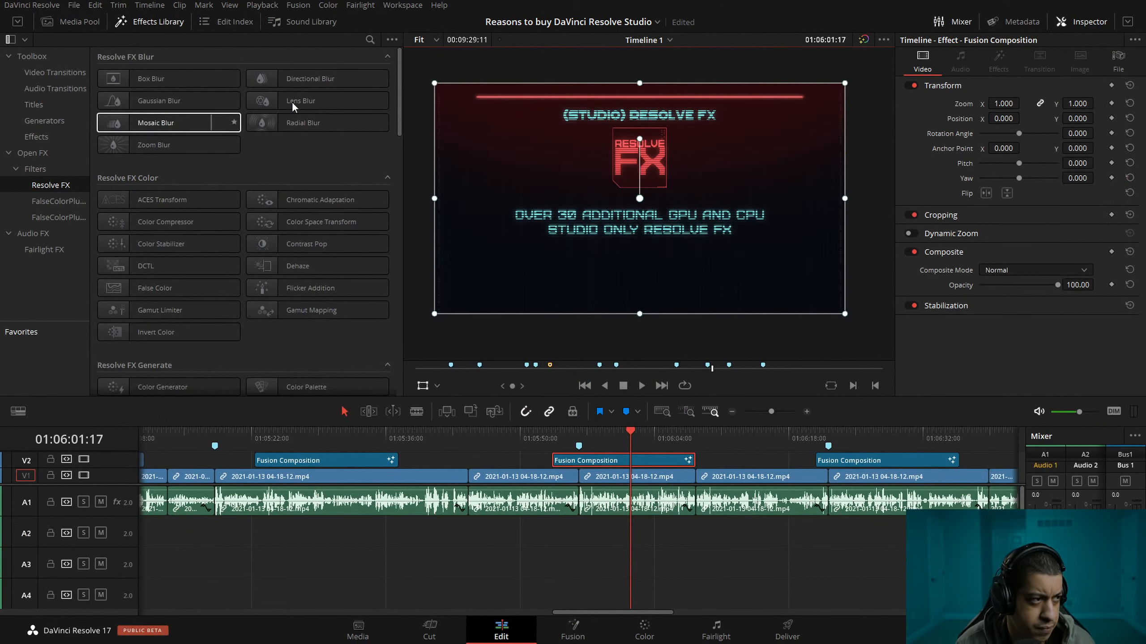
pyautogui.click(369, 40)
pyautogui.write('dust')
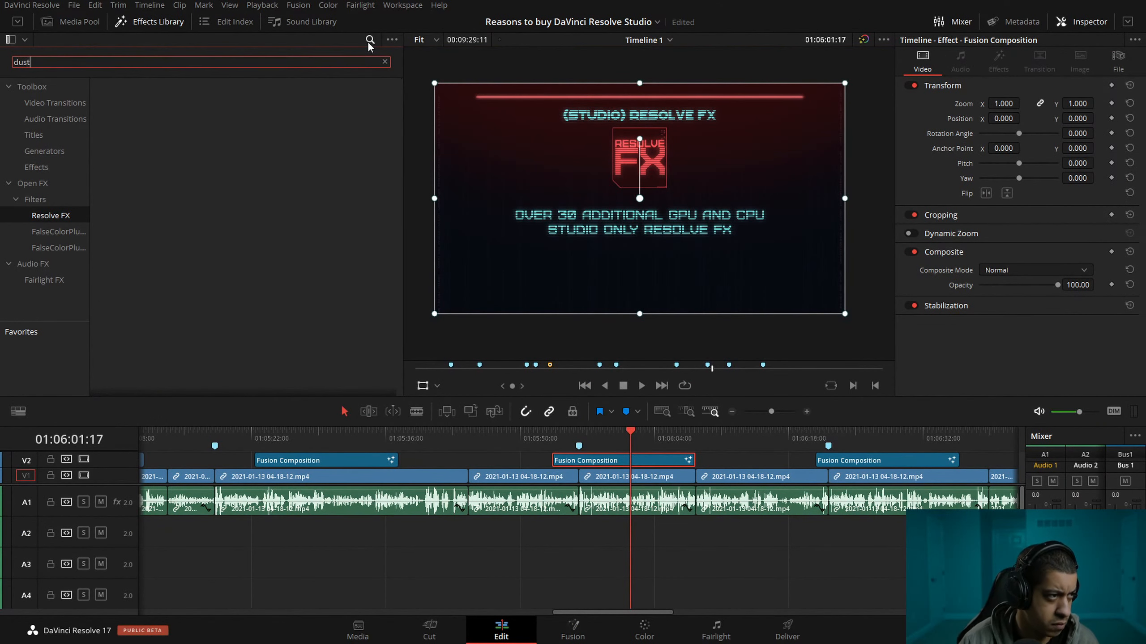
pyautogui.click(28, 201)
pyautogui.click(54, 218)
pyautogui.click(384, 62)
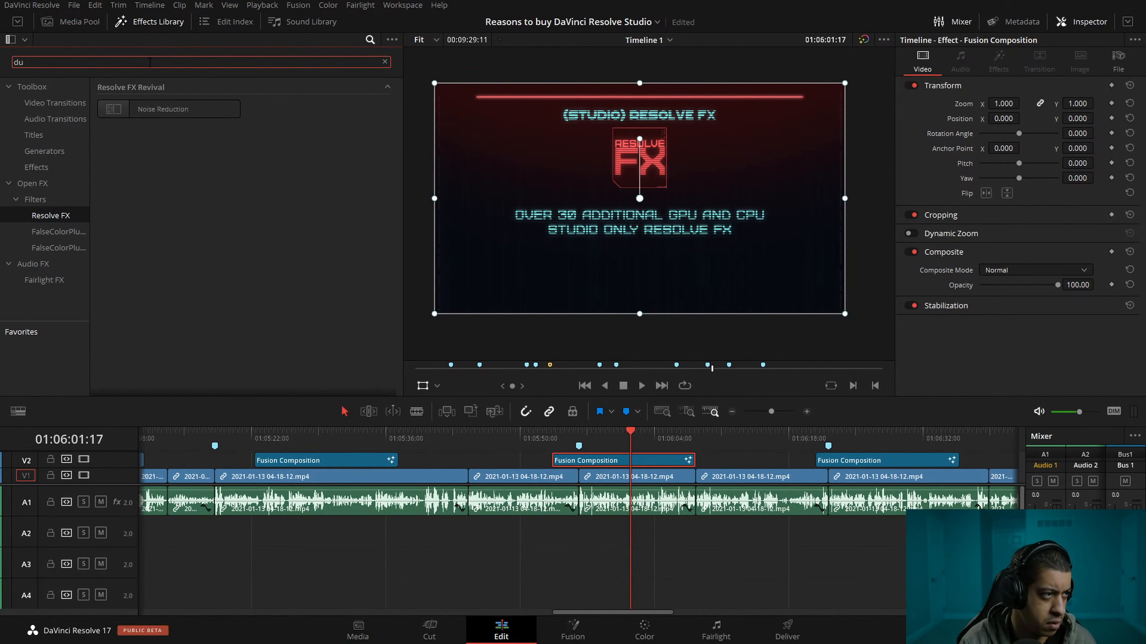
pyautogui.write('st')
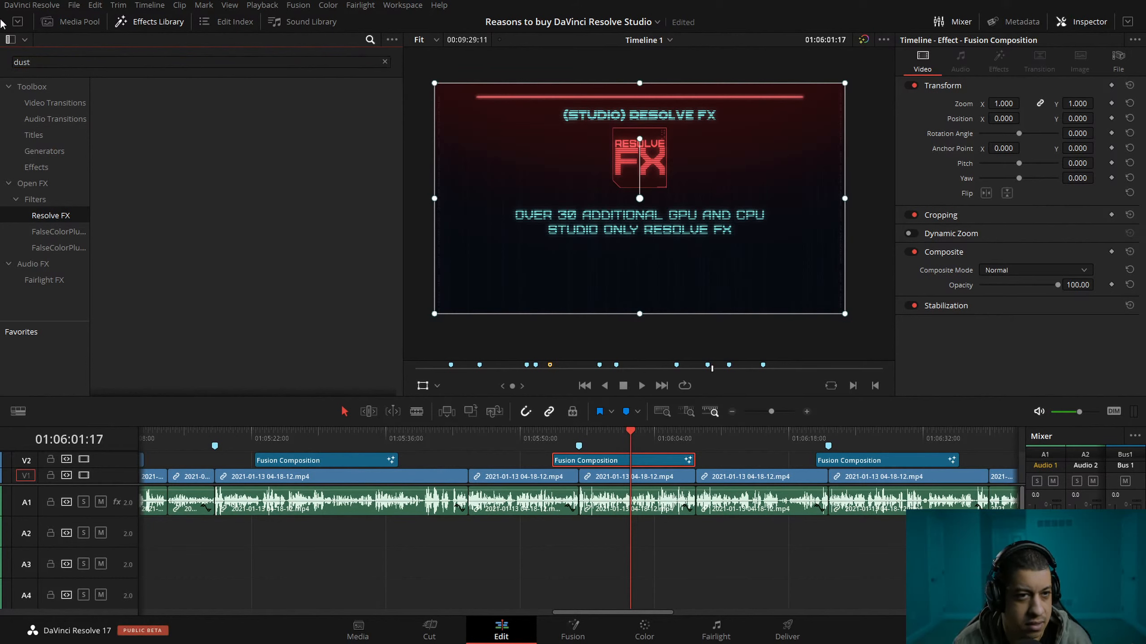
# Search the Resolve FX effects for "len" instead.
pyautogui.moveTo(134, 62); pyautogui.dragTo(2, 63)
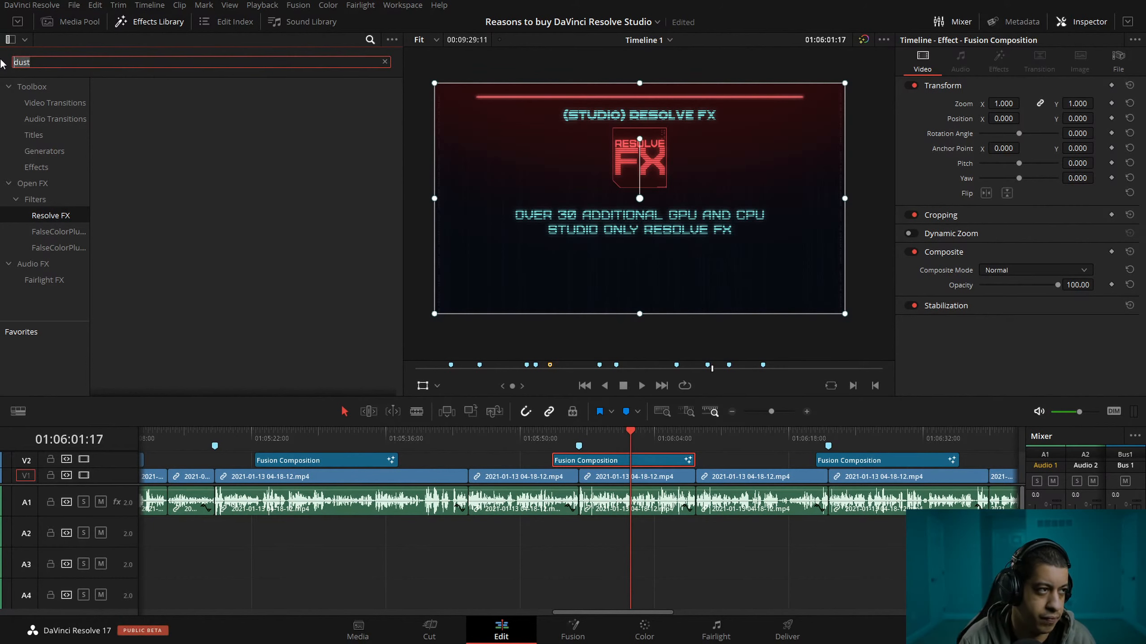
pyautogui.write('len')
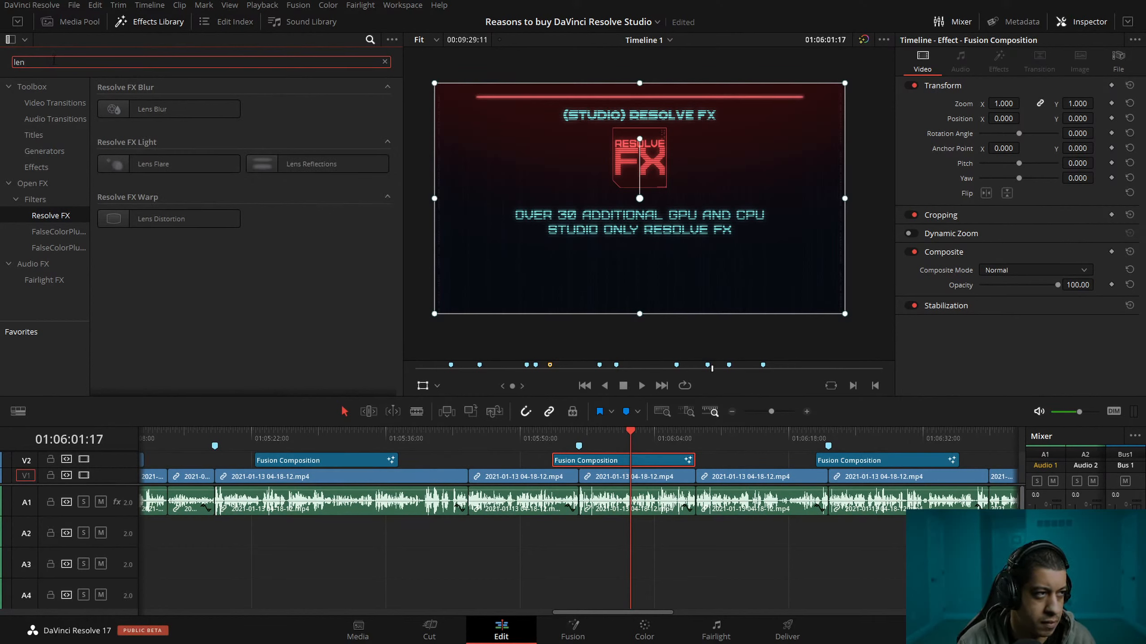
pyautogui.moveTo(52, 63); pyautogui.dragTo(2, 53)
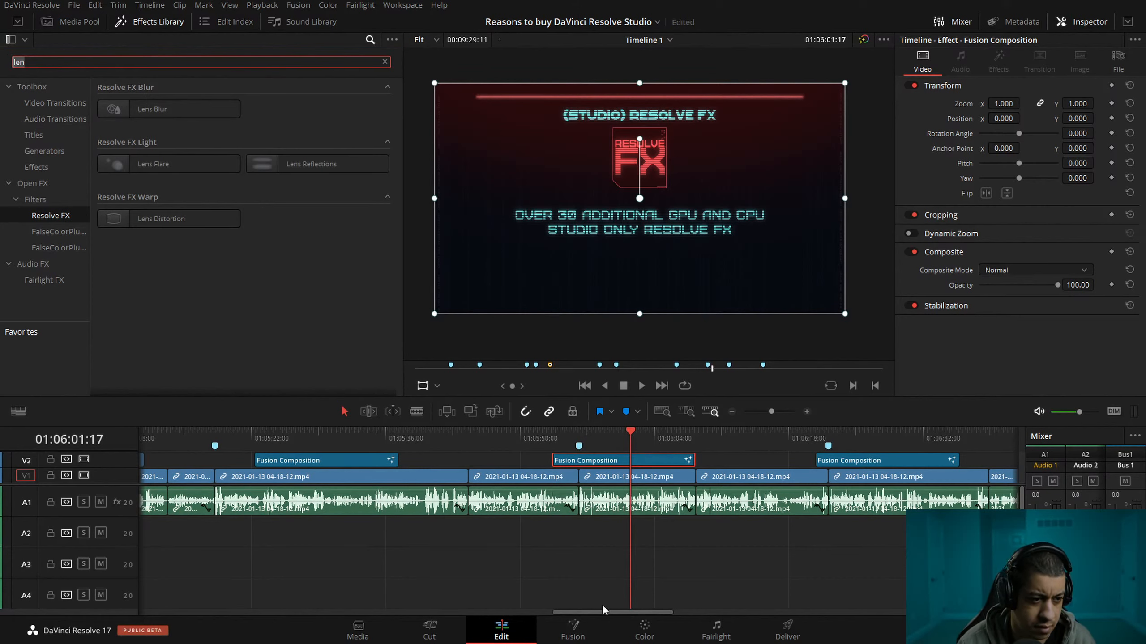
# Replace Text6_1's text in Fusion with "Lens Flares".
pyautogui.click(582, 634)
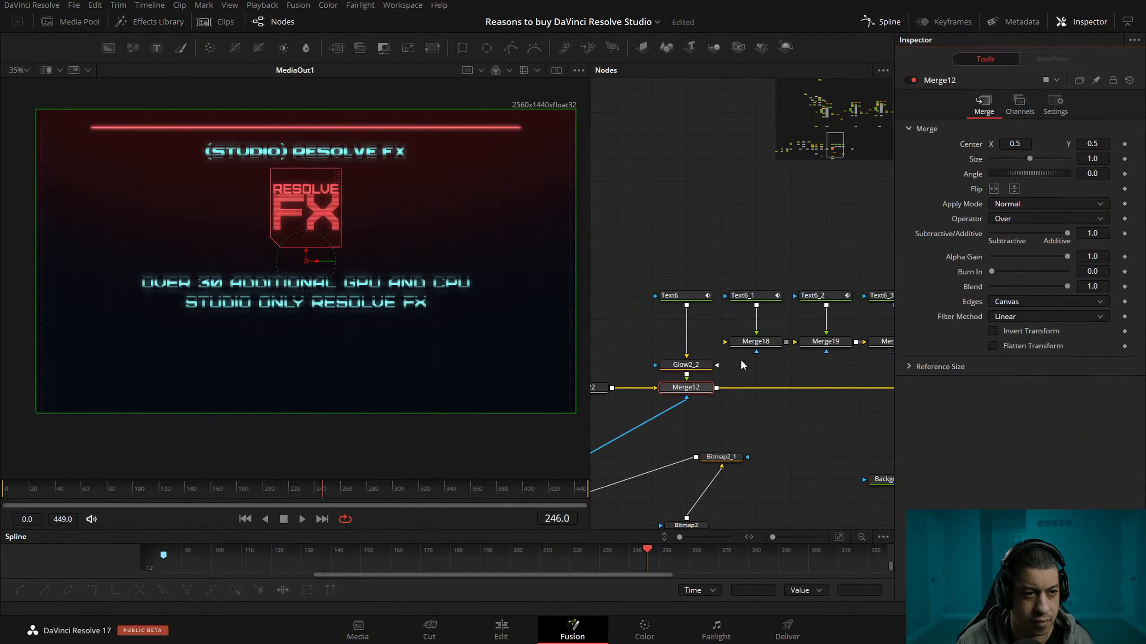
pyautogui.click(767, 296)
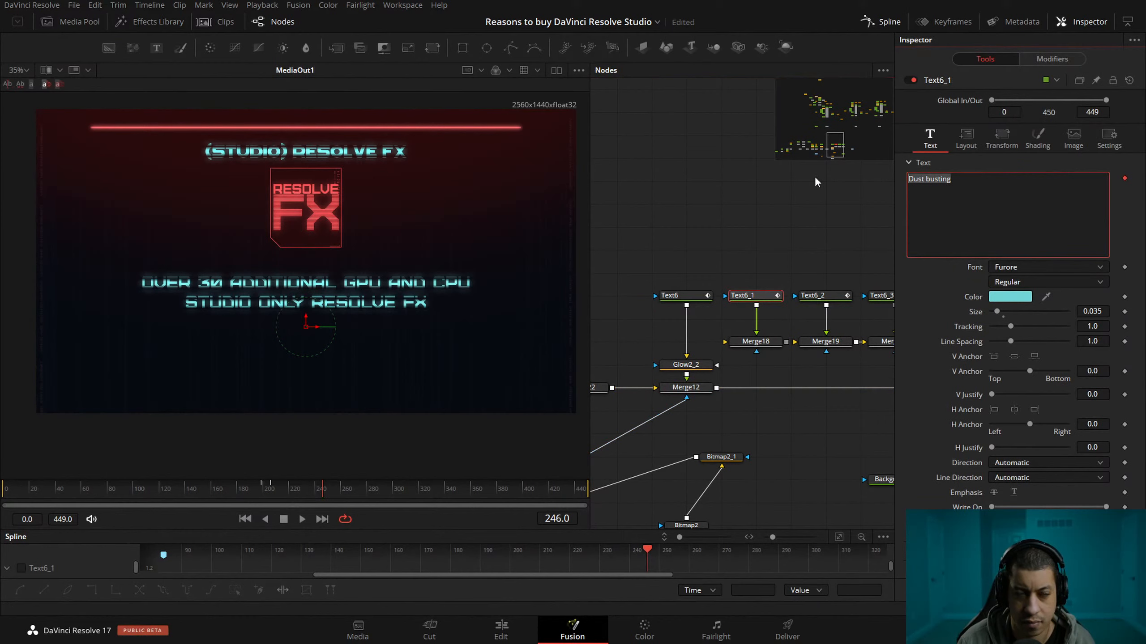
pyautogui.write('Len')
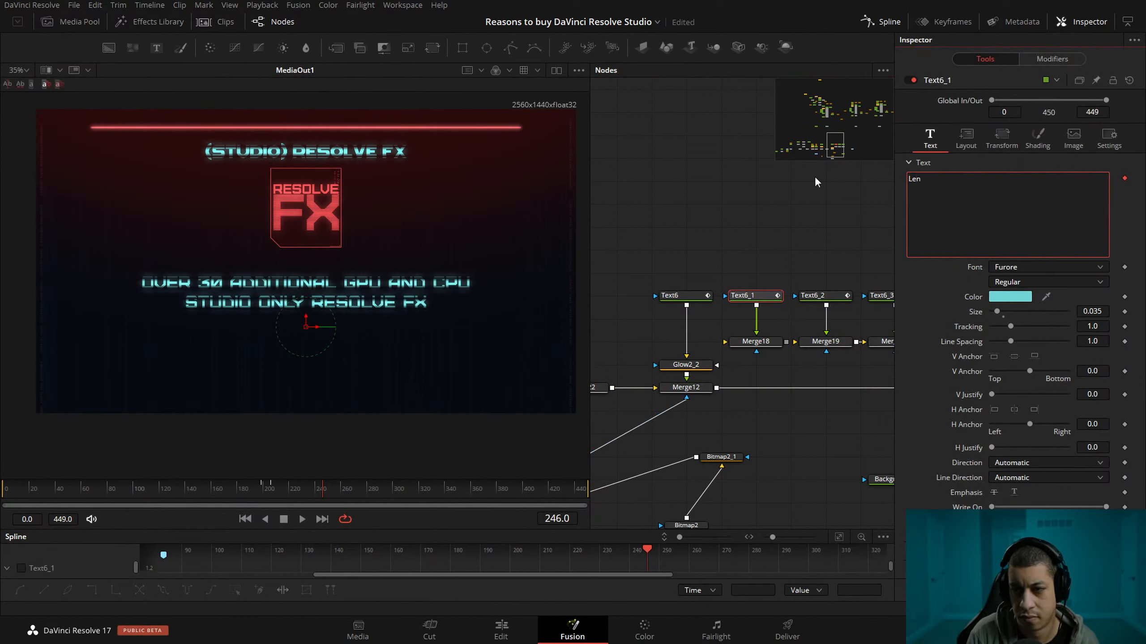
pyautogui.write('s Flar')
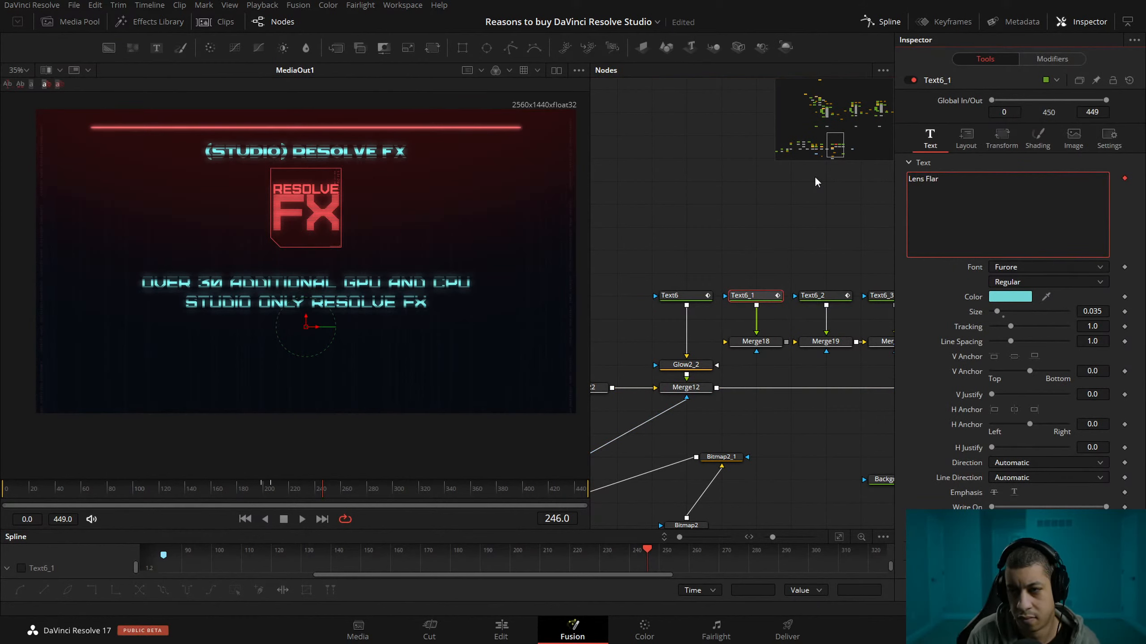
pyautogui.write('es')
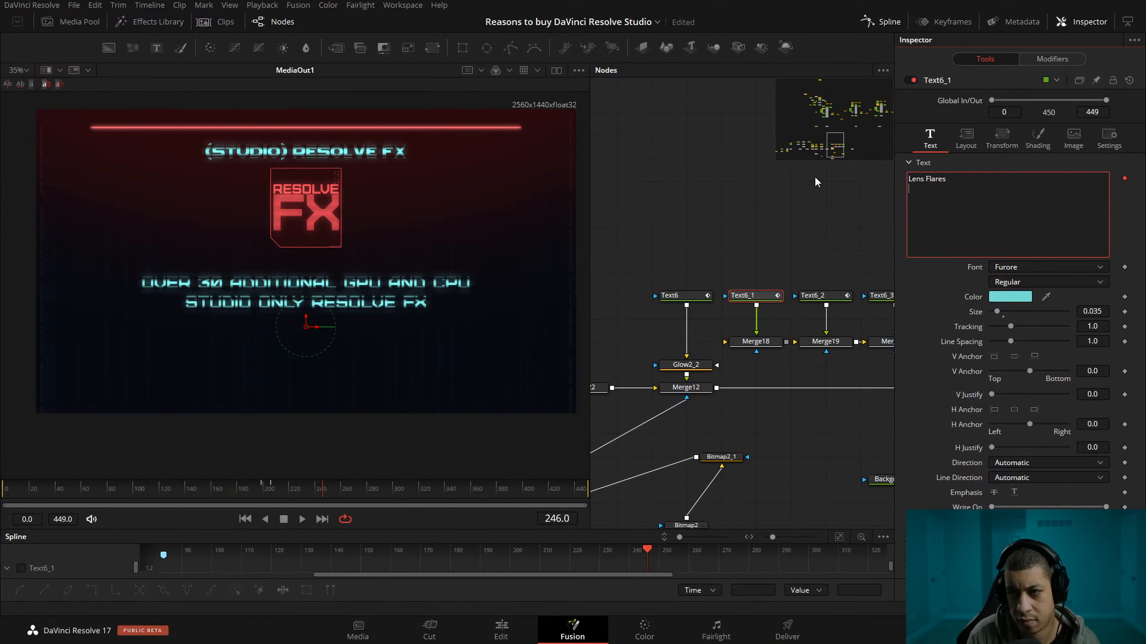
# Add "Lens Reflections" as the second line of Text6_1's text.
pyautogui.press('Return')
pyautogui.write('Lens')
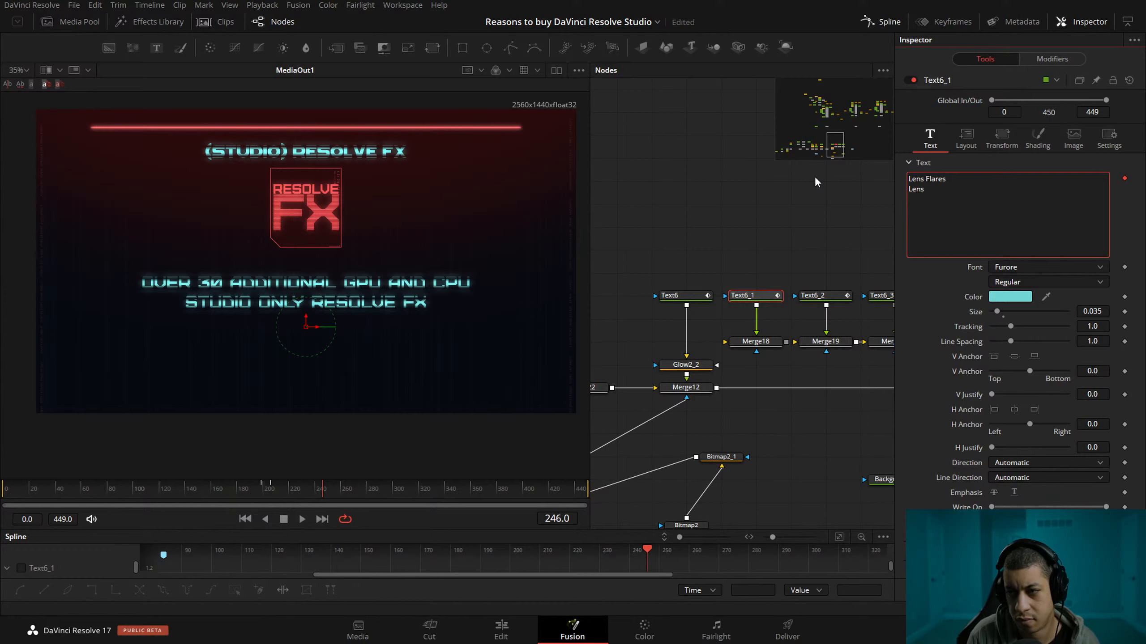
pyautogui.write(' Reflections')
# Add "Analog Damage" as the third line of Text6_1's text.
pyautogui.press('Return')
pyautogui.write('Ana')
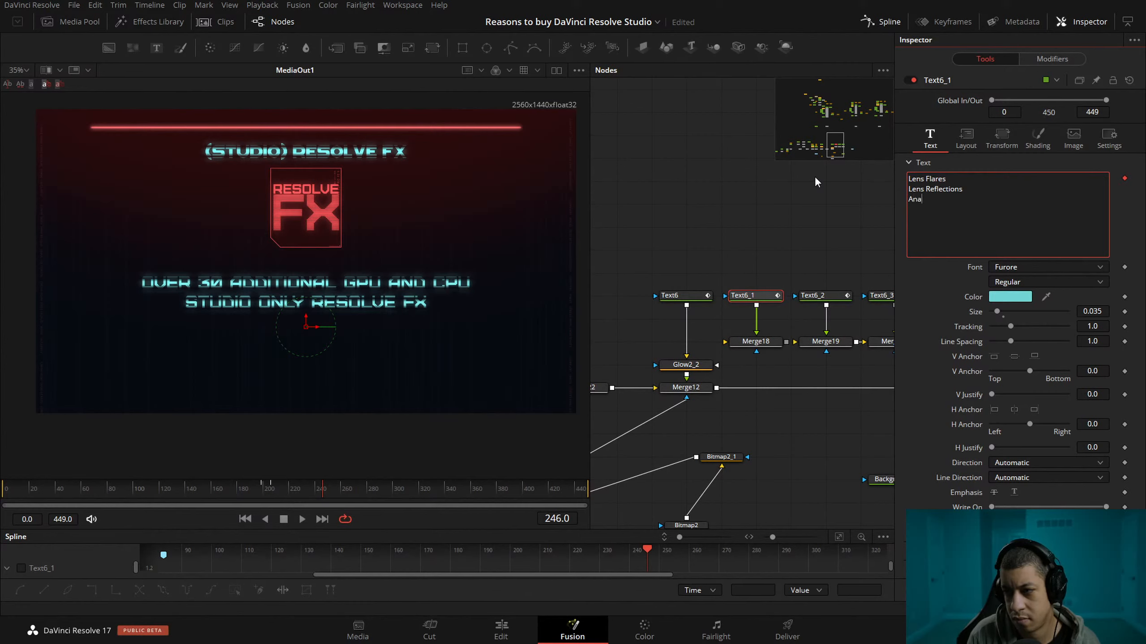
pyautogui.write('log Damage')
# Add "Dirt removal" as the fourth line of Text6_1's text, and save the project.
pyautogui.press('Return')
pyautogui.write('Dirt Real')
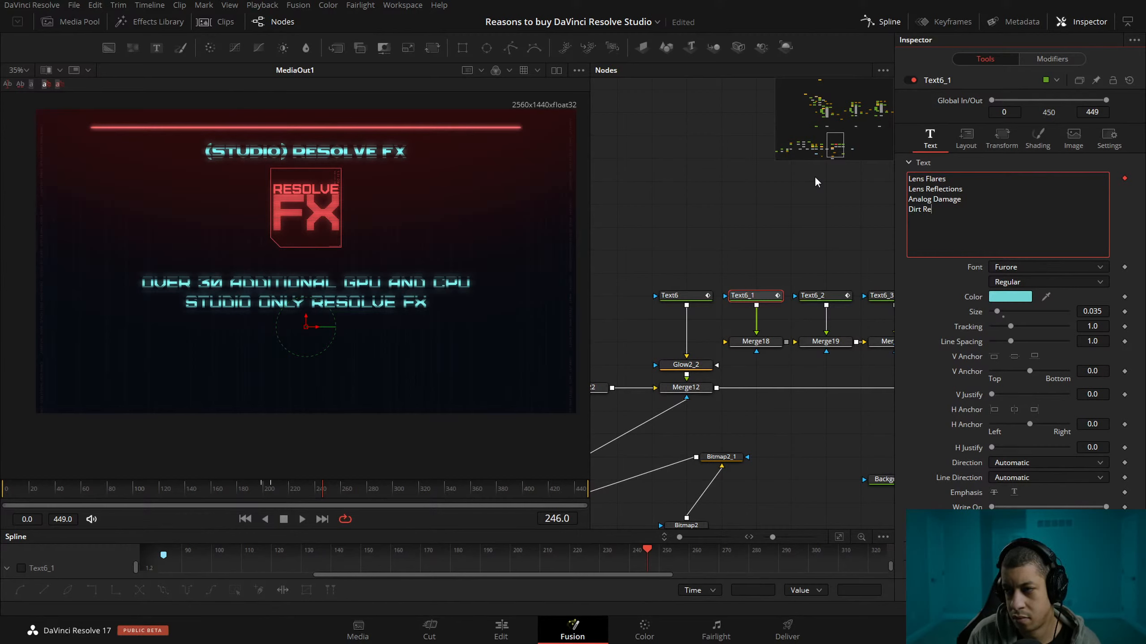
pyautogui.press('BackSpace')
pyautogui.press('BackSpace')
pyautogui.press('BackSpace')
pyautogui.press('BackSpace')
pyautogui.write('removal')
pyautogui.press('Return')
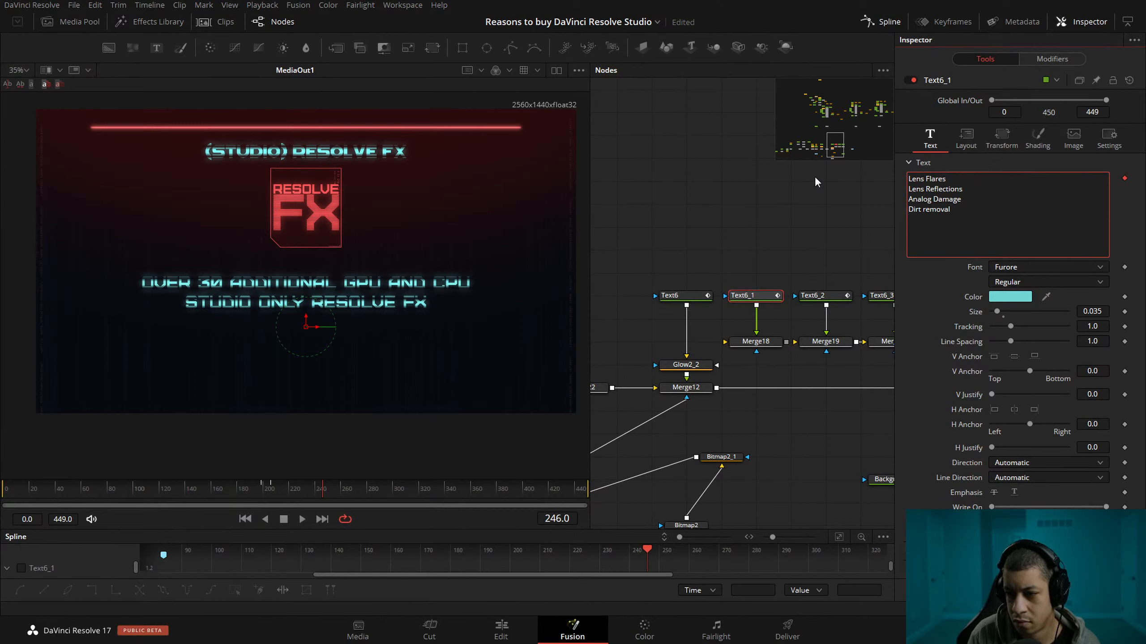
pyautogui.hotkey('ctrl', 's')
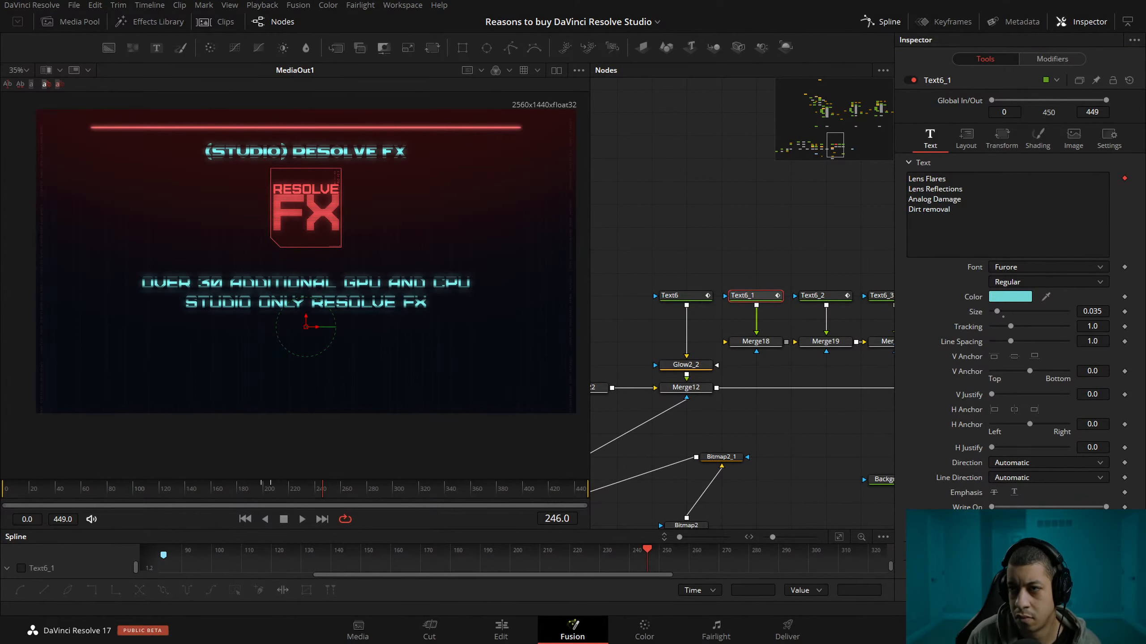
# Add "face refinement" as the fifth line of Text6_1's text.
pyautogui.click(992, 234)
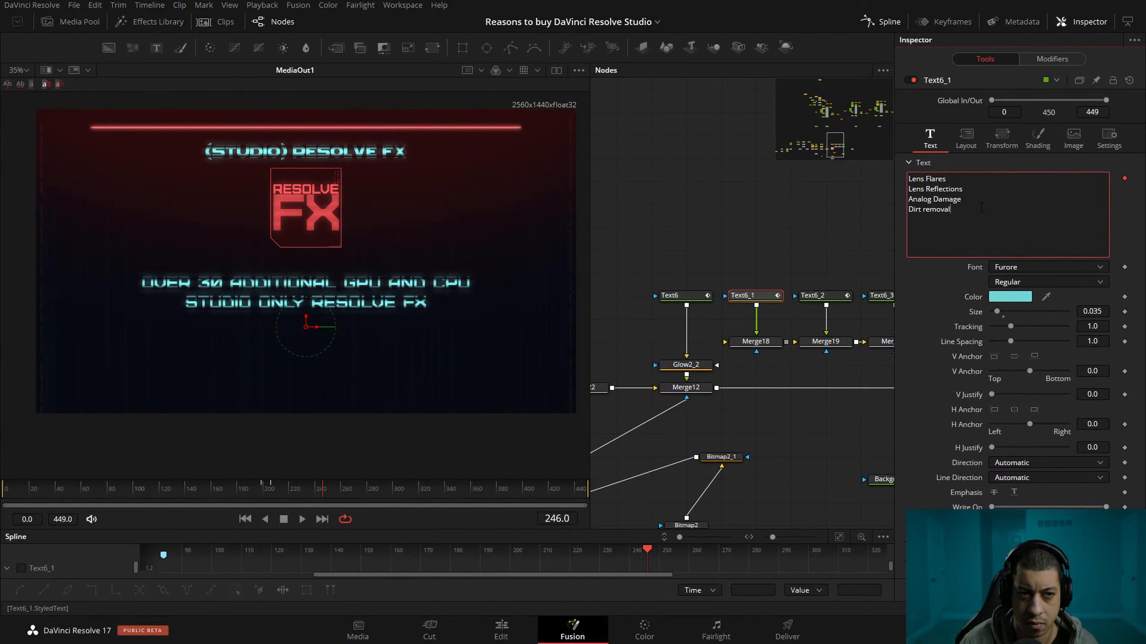
pyautogui.press('Return')
pyautogui.write('face refinement')
pyautogui.hotkey('alt', 'Tab')
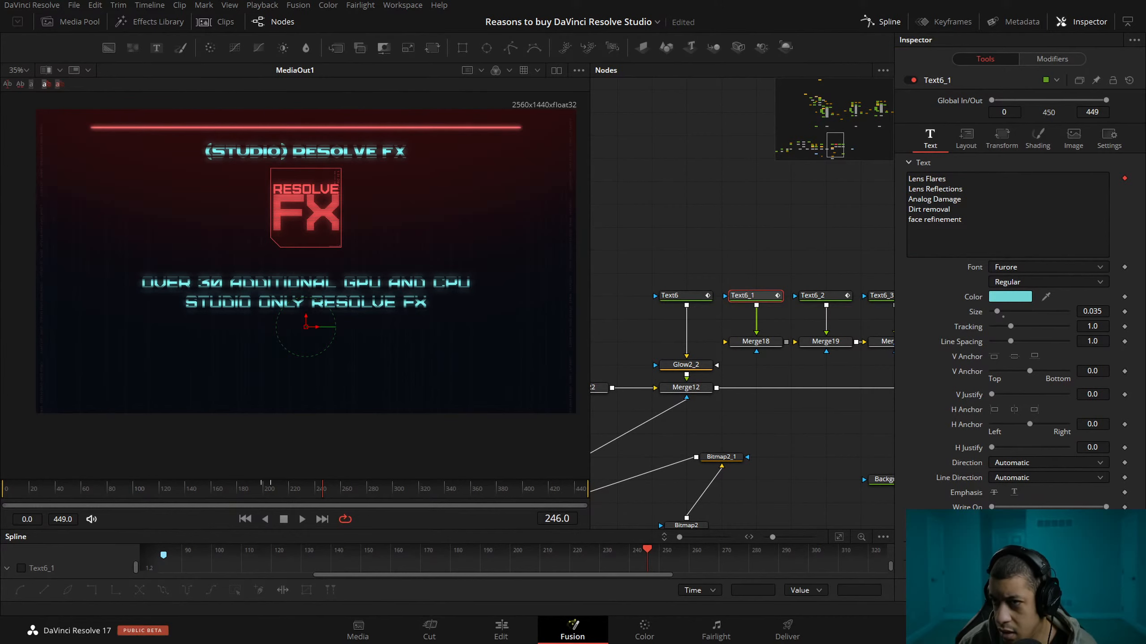
# Search the Resolve FX effects on the Edit page for "patch", and return to the Fusion page.
pyautogui.click(500, 631)
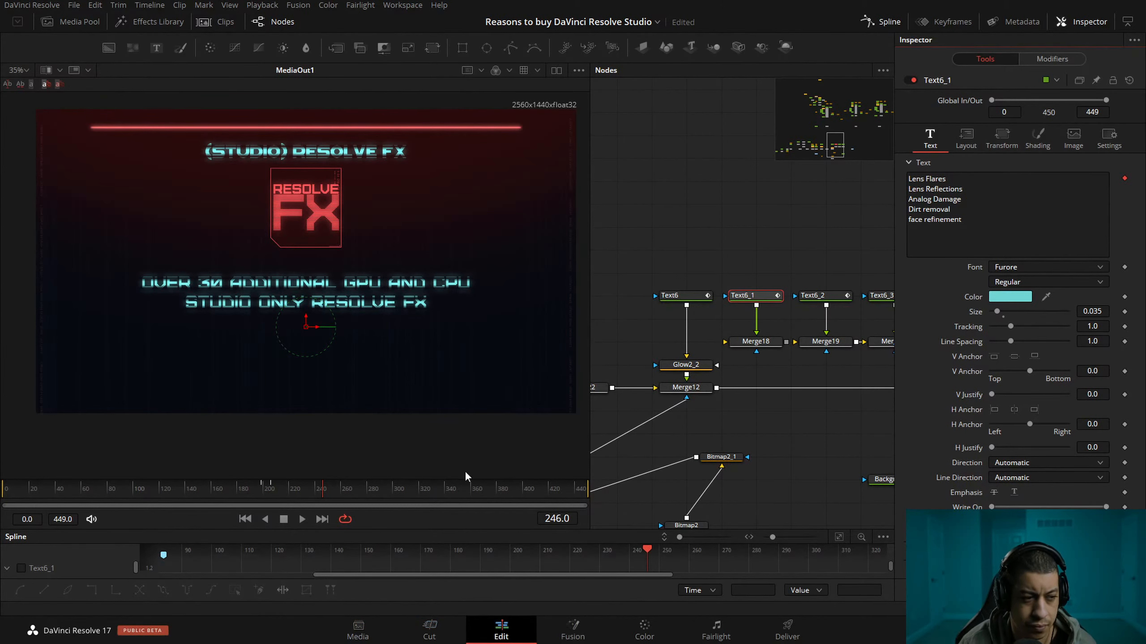
pyautogui.click(130, 62)
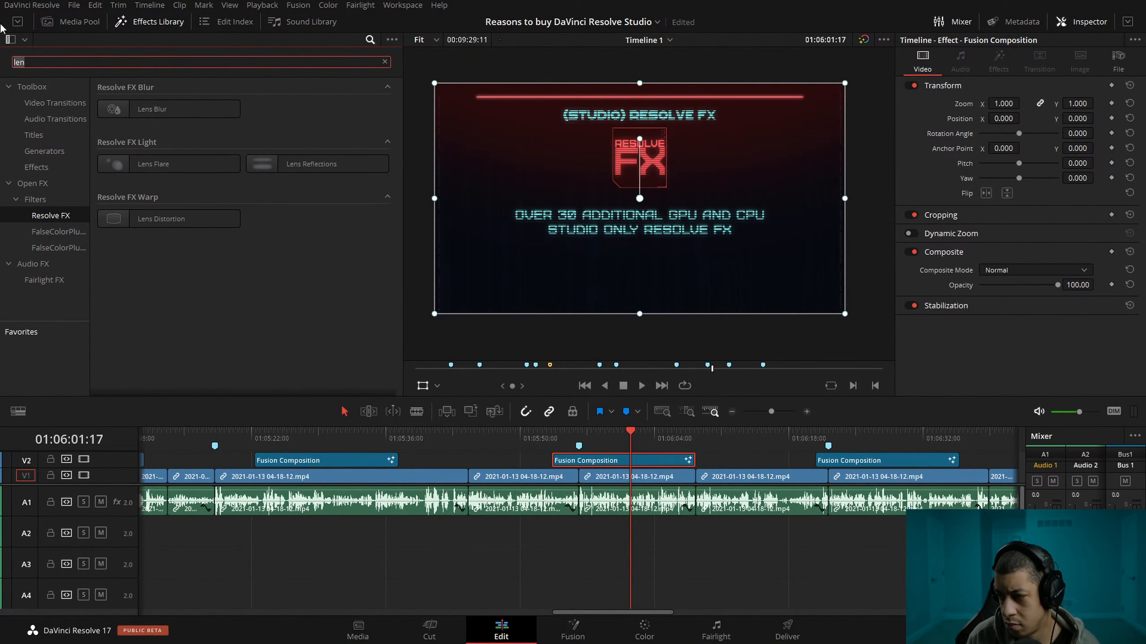
pyautogui.write('patch')
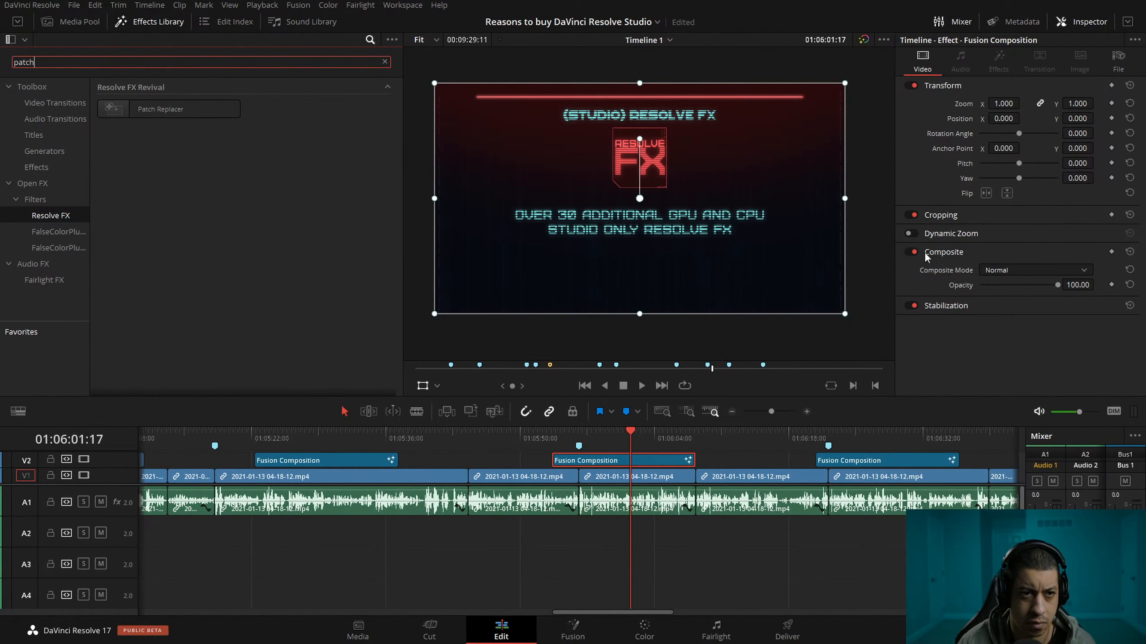
pyautogui.press('Return')
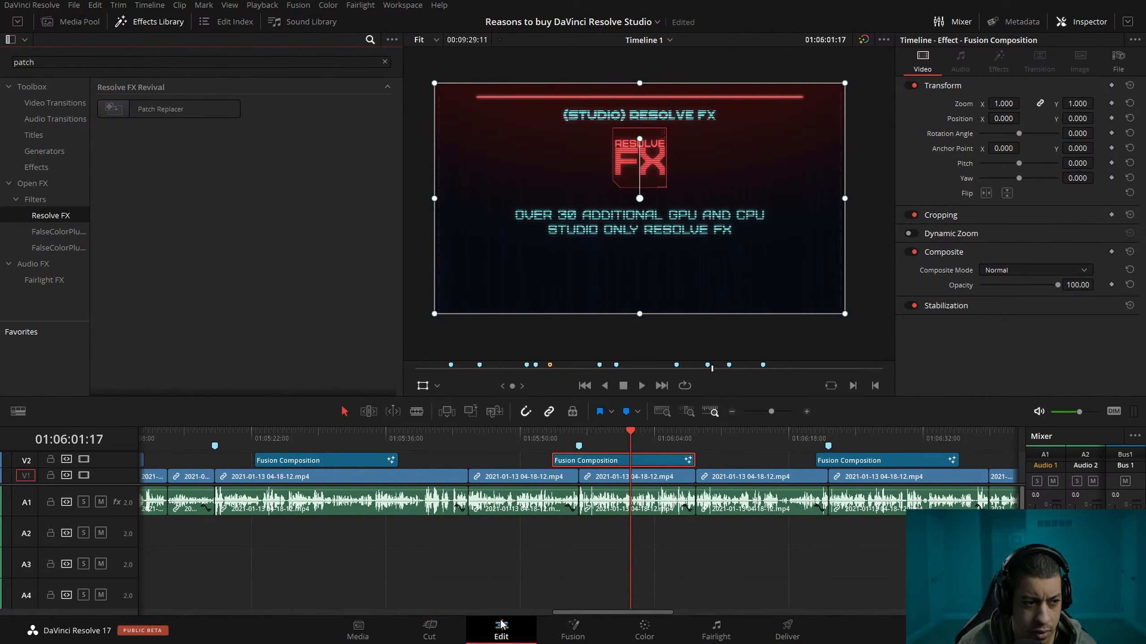
pyautogui.click(573, 626)
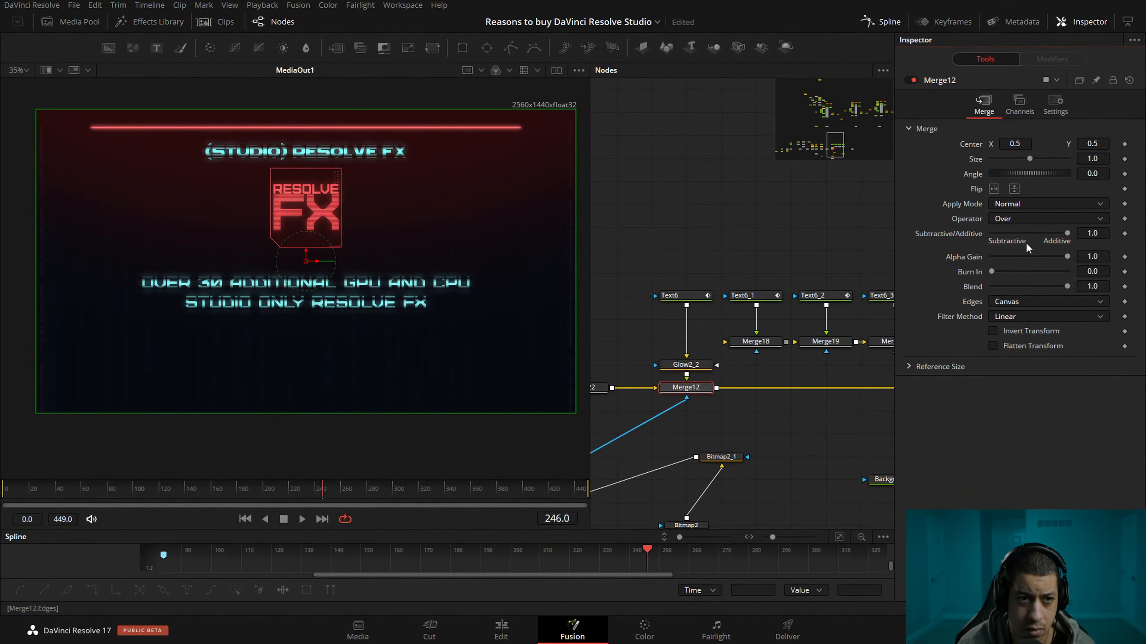
# Add "patch replacer" as the sixth line of Text6_1's text.
pyautogui.click(761, 299)
pyautogui.click(985, 224)
pyautogui.click(796, 239)
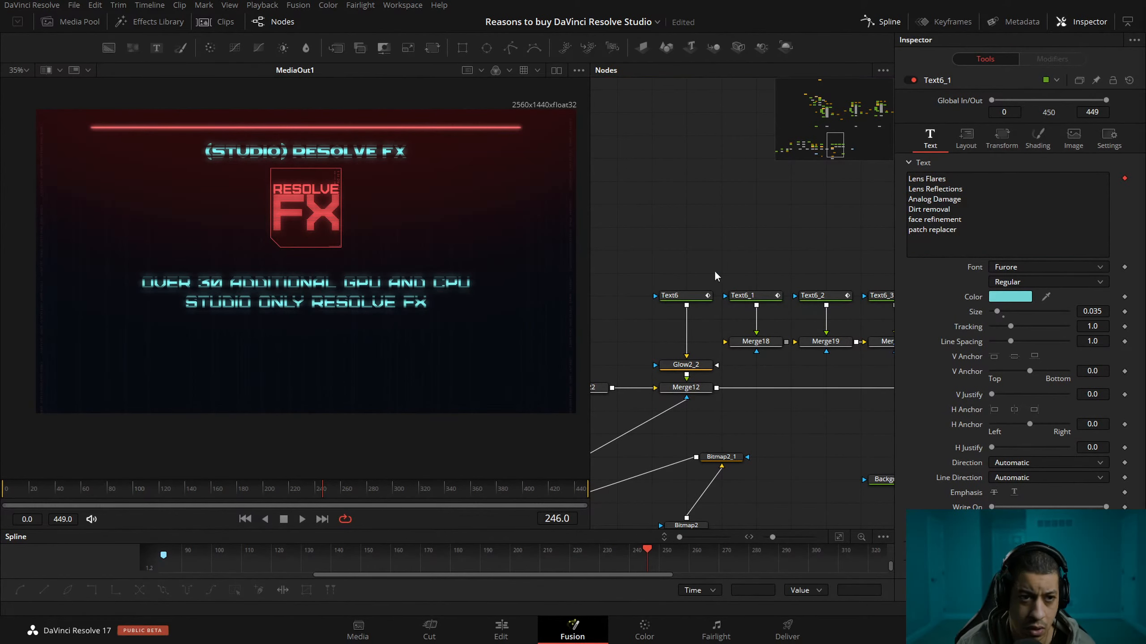
# Insert Merge18 between Text6 and Glow2_2 so Text6_1 is merged over the description, and line both nodes up above Glow2_2.
pyautogui.moveTo(687, 306); pyautogui.dragTo(686, 365)
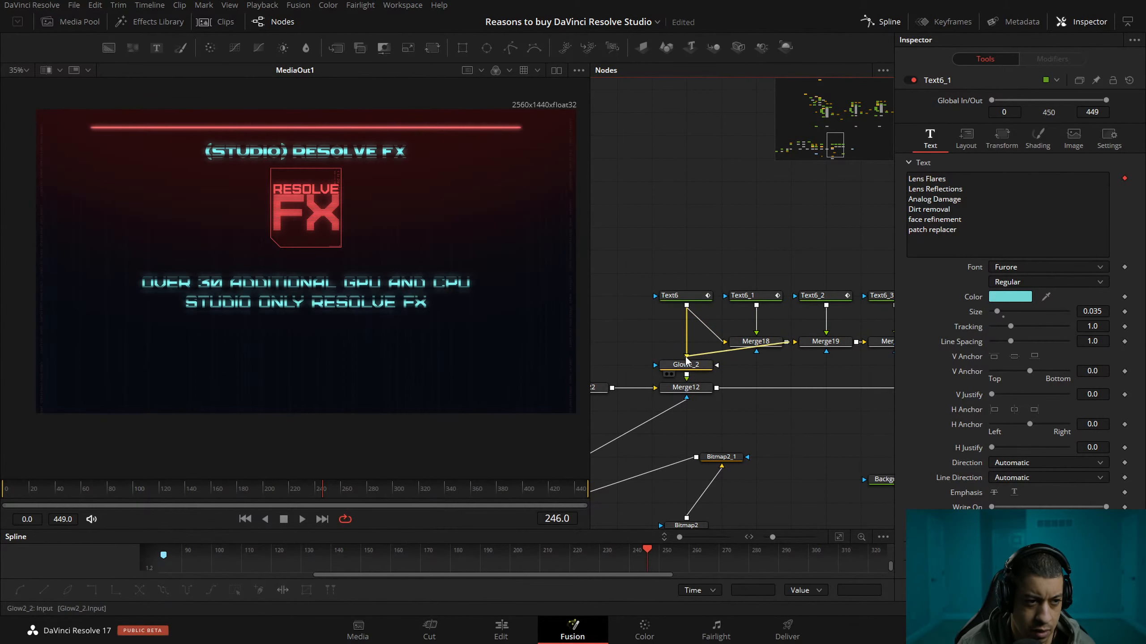
pyautogui.moveTo(734, 312); pyautogui.dragTo(687, 274)
pyautogui.click(766, 241)
pyautogui.moveTo(814, 242); pyautogui.dragTo(686, 274)
# Mask Merge18 with a rectangle and move the mask down to a centre of about X 0.508, Y 0.169.
pyautogui.click(757, 289)
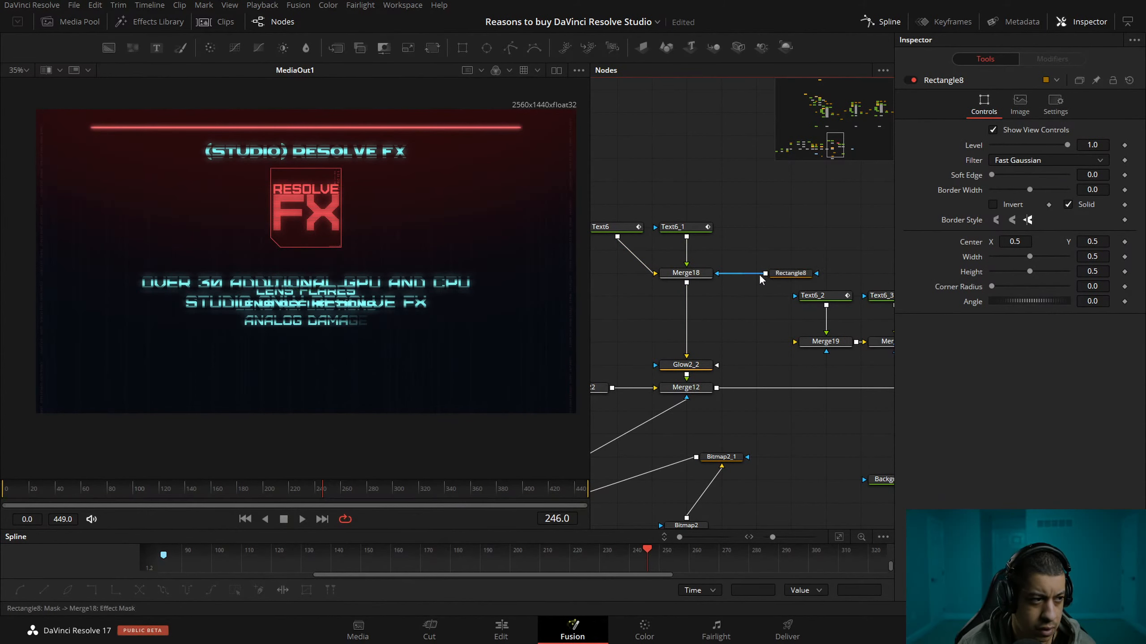
pyautogui.click(787, 273)
pyautogui.moveTo(308, 280); pyautogui.dragTo(311, 366)
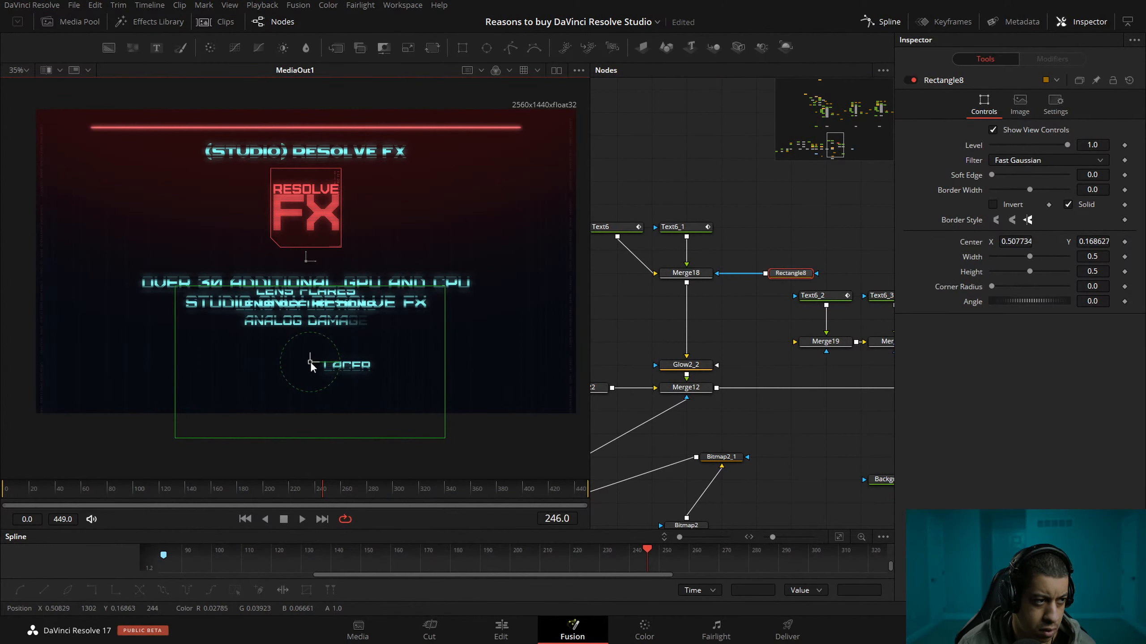
# Lower the effects list slightly by reducing Merge18's vertical Center value.
pyautogui.click(685, 273)
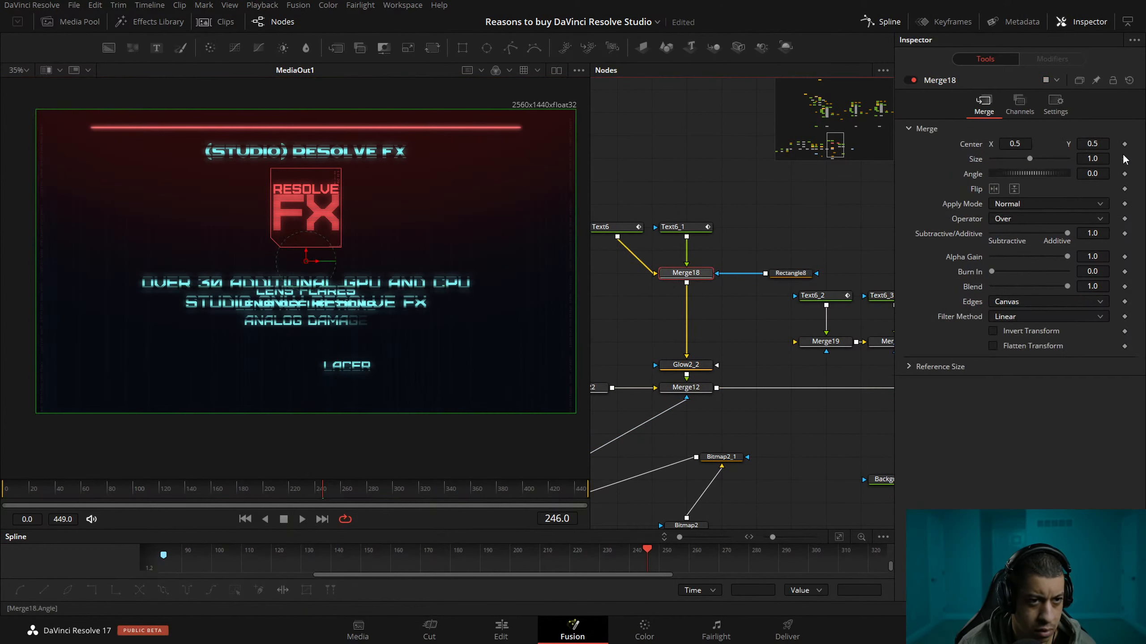
pyautogui.moveTo(1101, 140); pyautogui.dragTo(1073, 140)
# Check Text6_1's Follower modifier and remove it from the text.
pyautogui.click(706, 227)
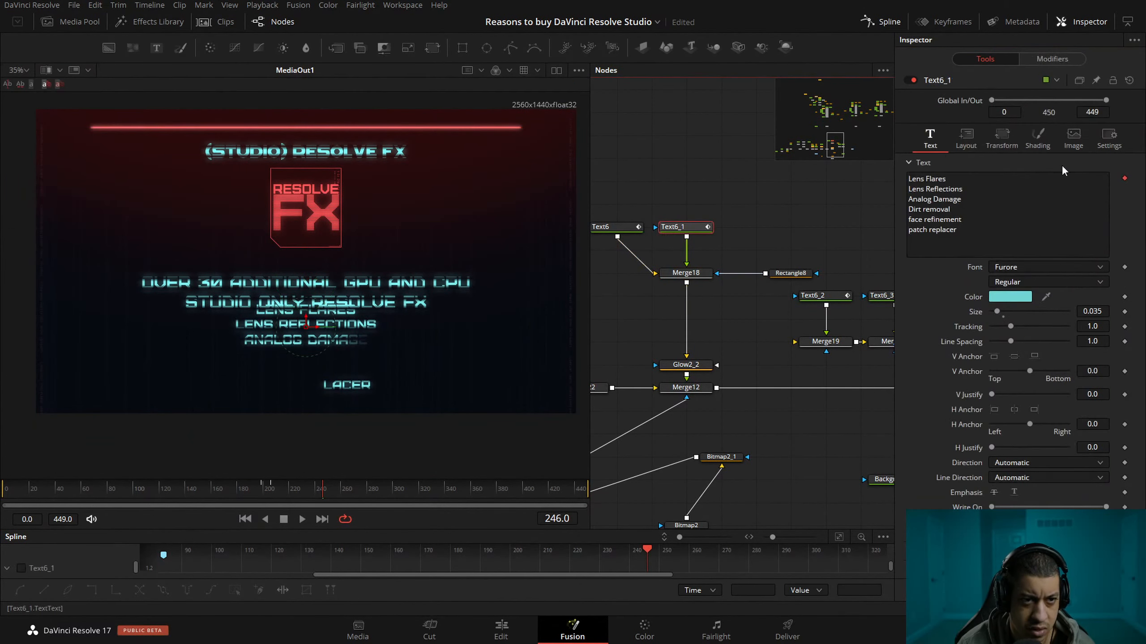
pyautogui.scroll(10, 317, 368)
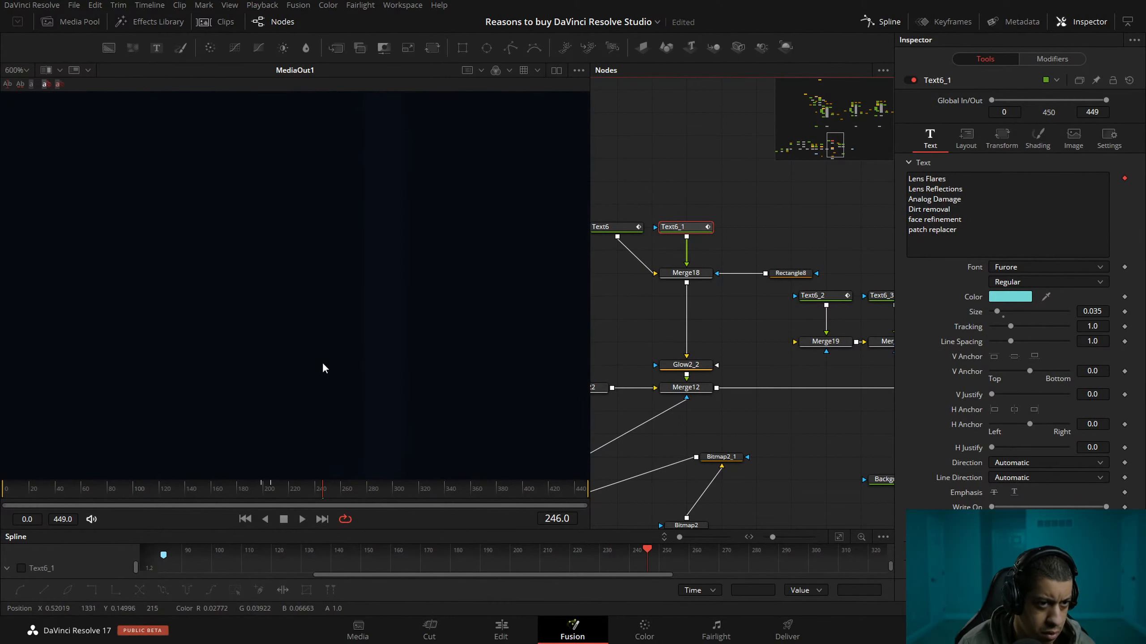
pyautogui.scroll(-8, 325, 361)
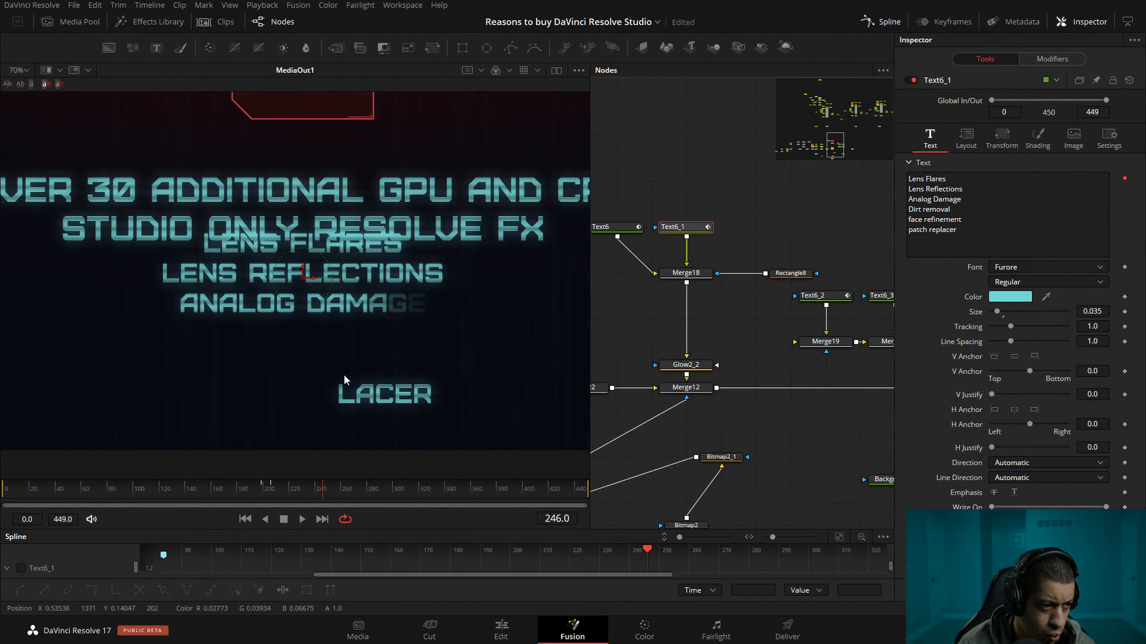
pyautogui.click(1065, 57)
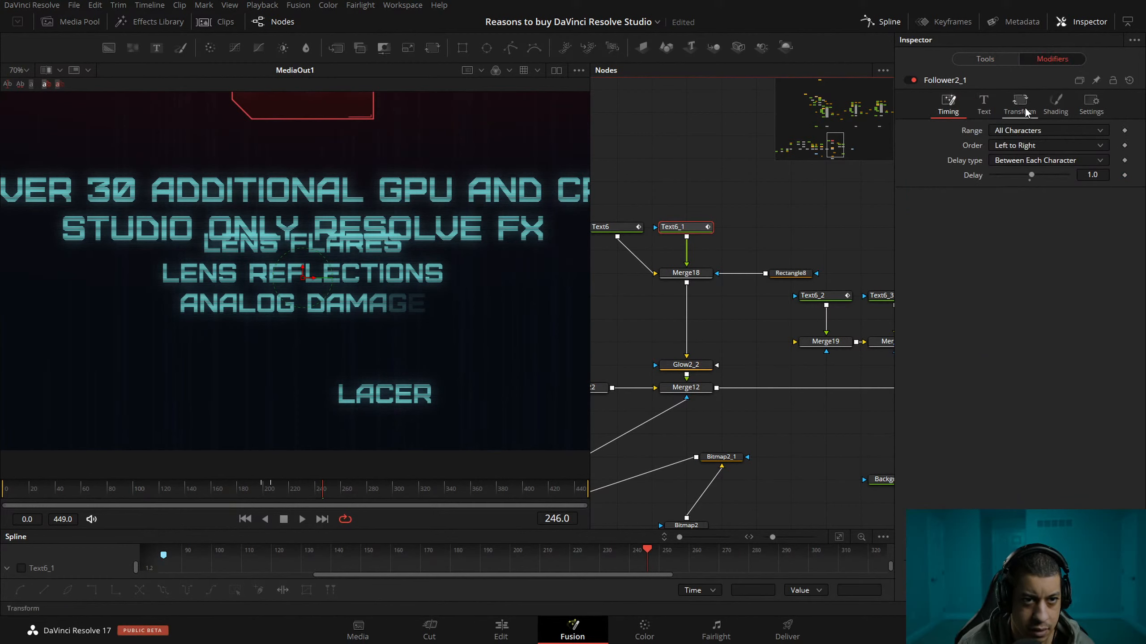
pyautogui.click(972, 59)
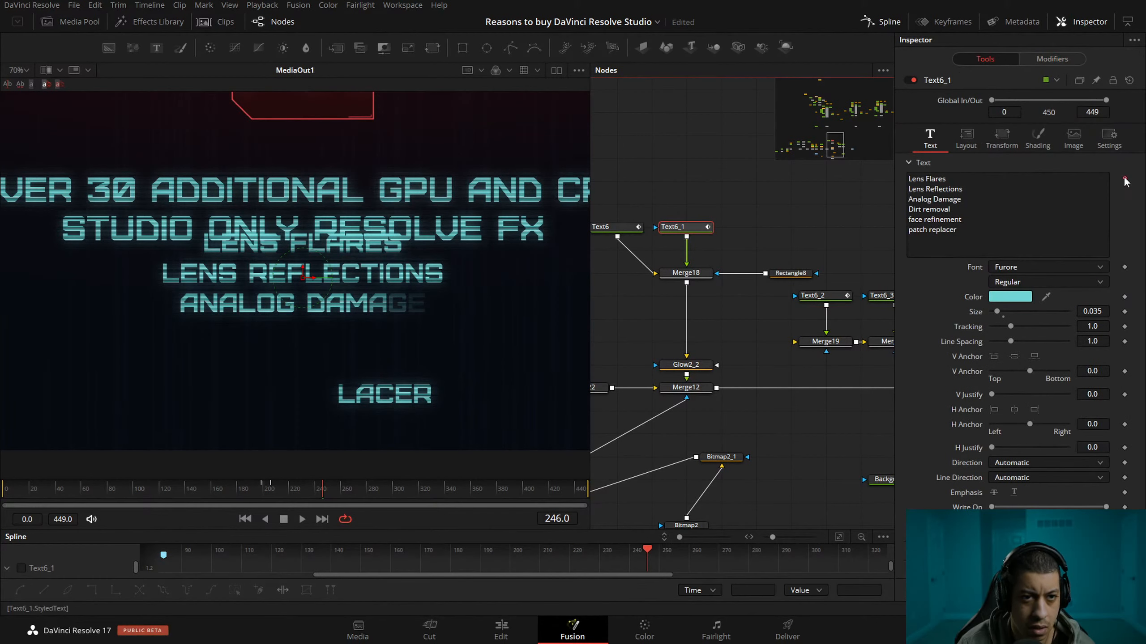
pyautogui.click(1125, 179)
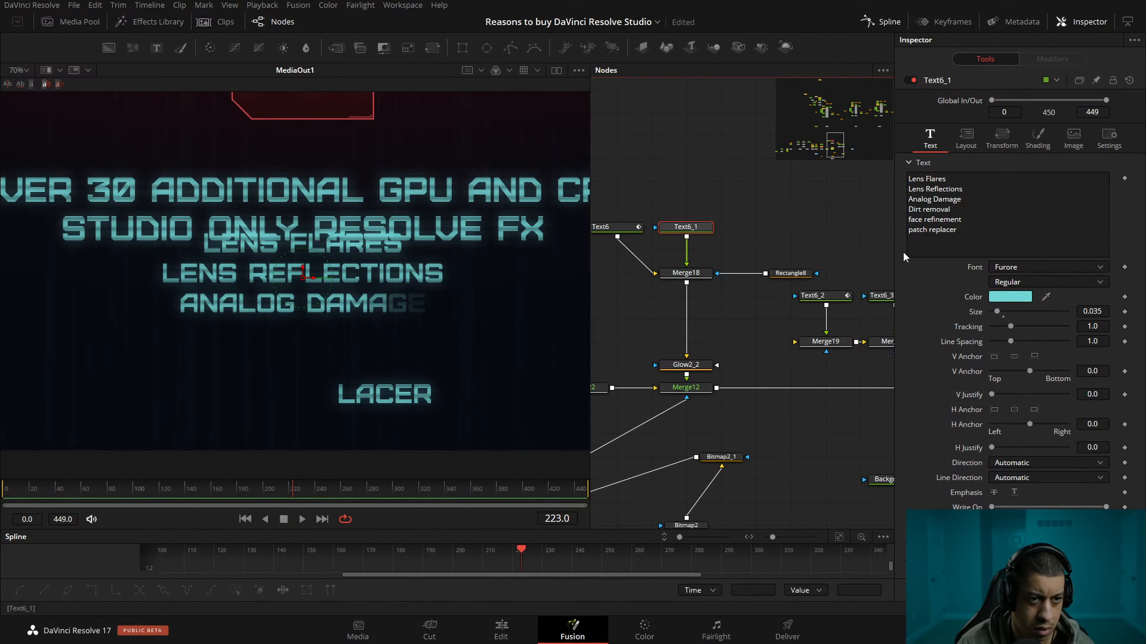
pyautogui.click(966, 220)
pyautogui.write('ddd')
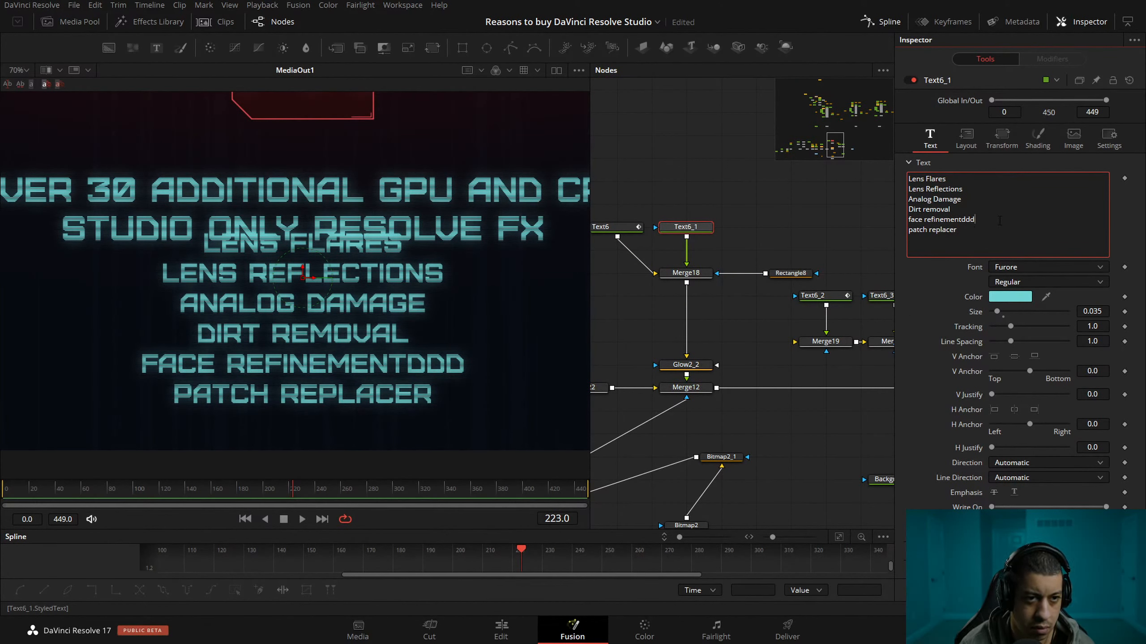
pyautogui.press('BackSpace')
pyautogui.press('BackSpace')
pyautogui.press('BackSpace')
# Lower Text6_1's layout Center Y to 0.053.
pyautogui.click(684, 229)
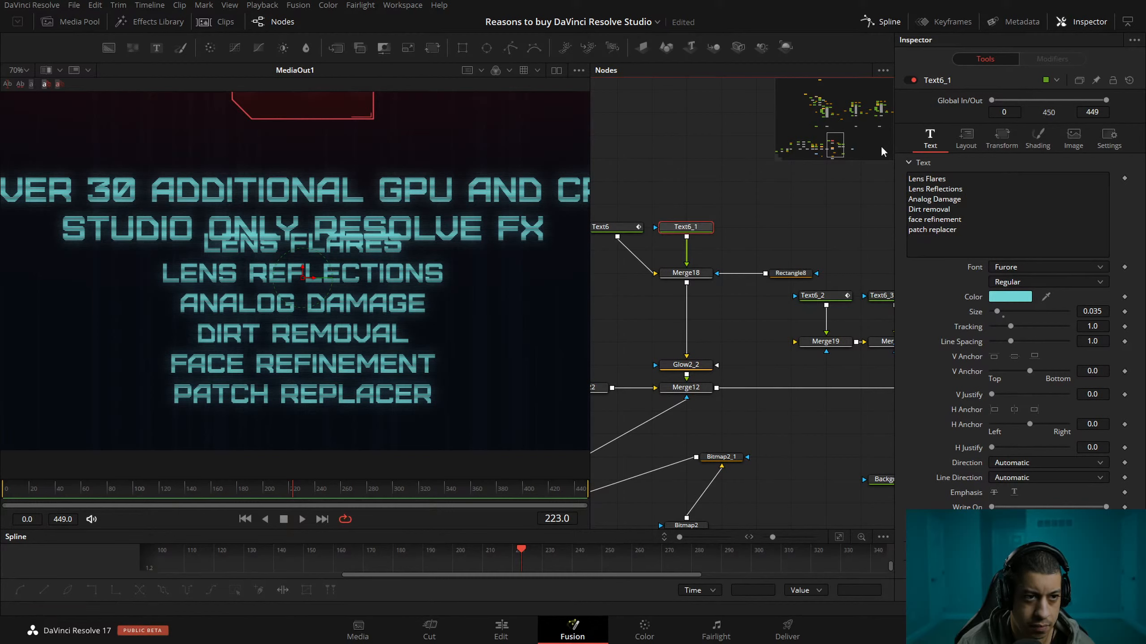
pyautogui.click(966, 137)
pyautogui.moveTo(1096, 193); pyautogui.dragTo(990, 193)
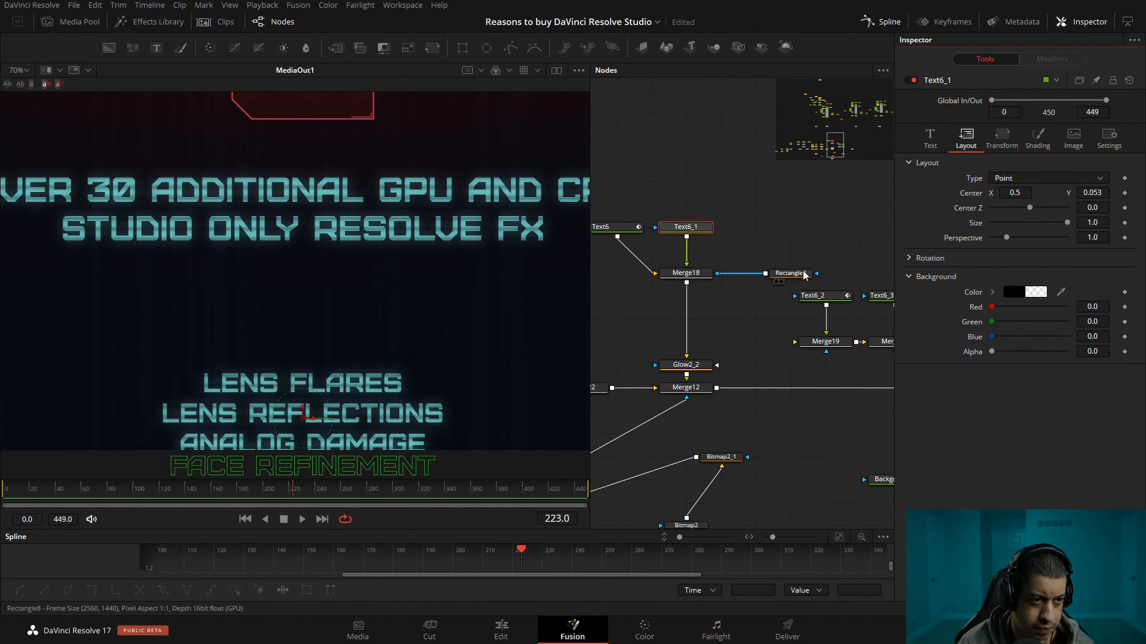
# Shrink the Rectangle8 mask's height to about 0.249 and try a soft edge of 0.0205.
pyautogui.click(790, 273)
pyautogui.moveTo(331, 198); pyautogui.dragTo(321, 260)
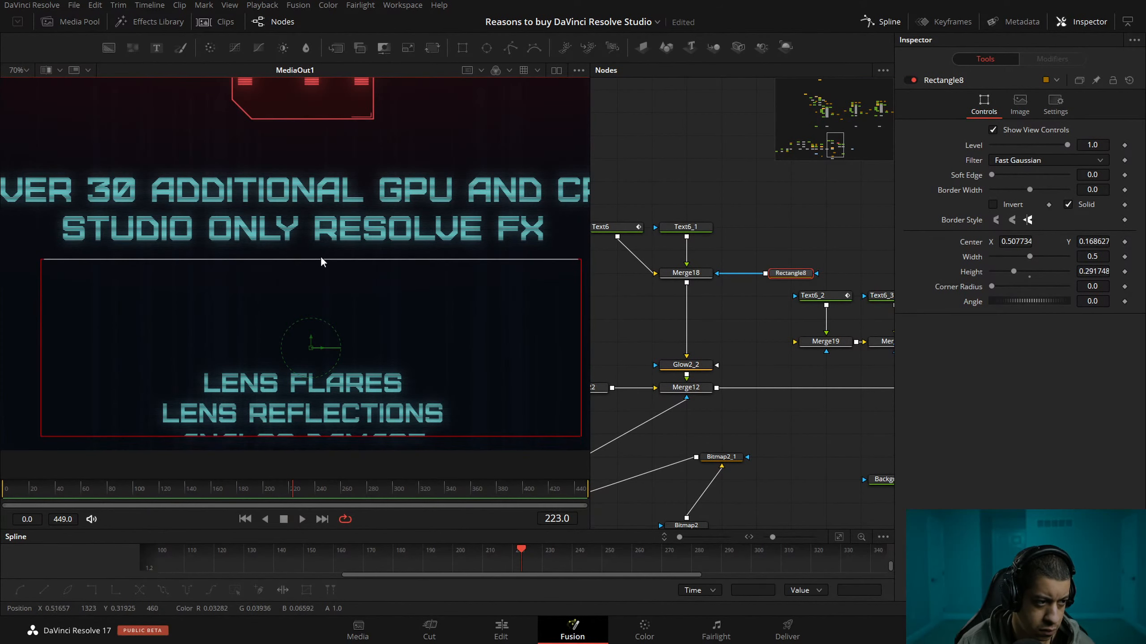
pyautogui.click(995, 175)
pyautogui.moveTo(347, 259); pyautogui.dragTo(346, 272)
pyautogui.moveTo(997, 174); pyautogui.dragTo(1000, 177)
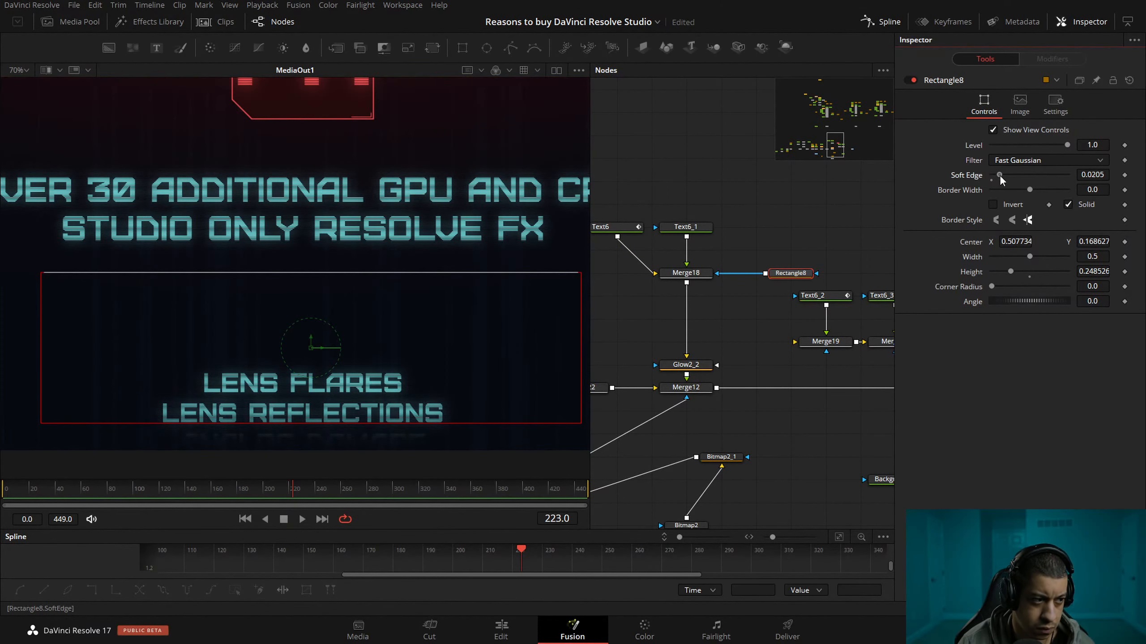
# Select Text6_1, move the playhead to frame 140, and save the project.
pyautogui.click(686, 227)
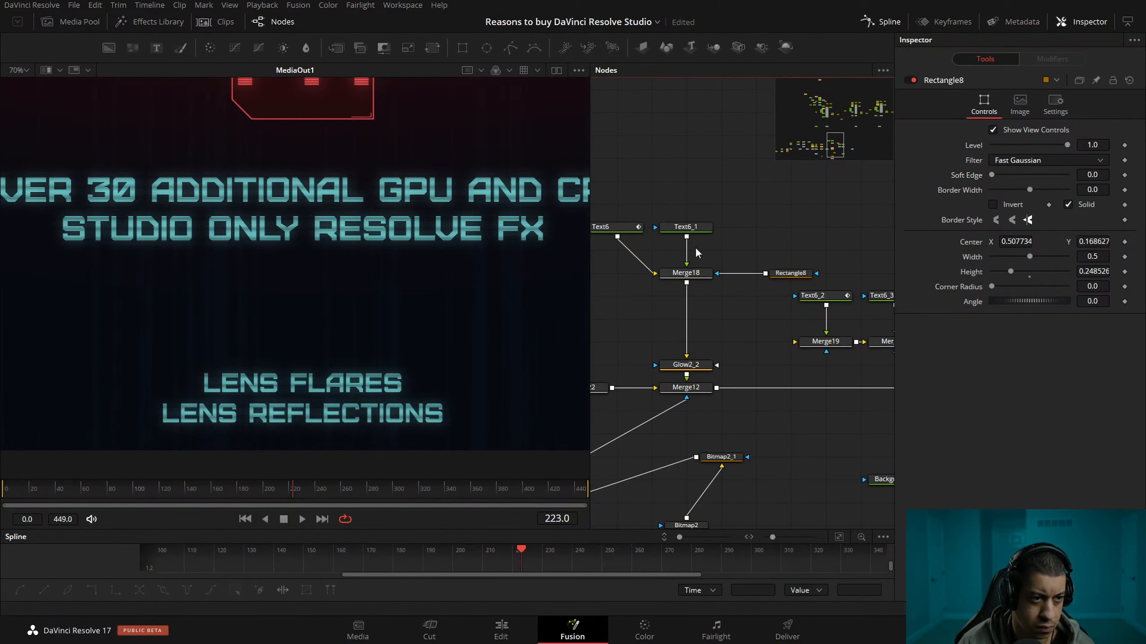
pyautogui.moveTo(297, 482); pyautogui.dragTo(110, 486)
pyautogui.hotkey('ctrl', 's')
pyautogui.moveTo(144, 491); pyautogui.dragTo(184, 491)
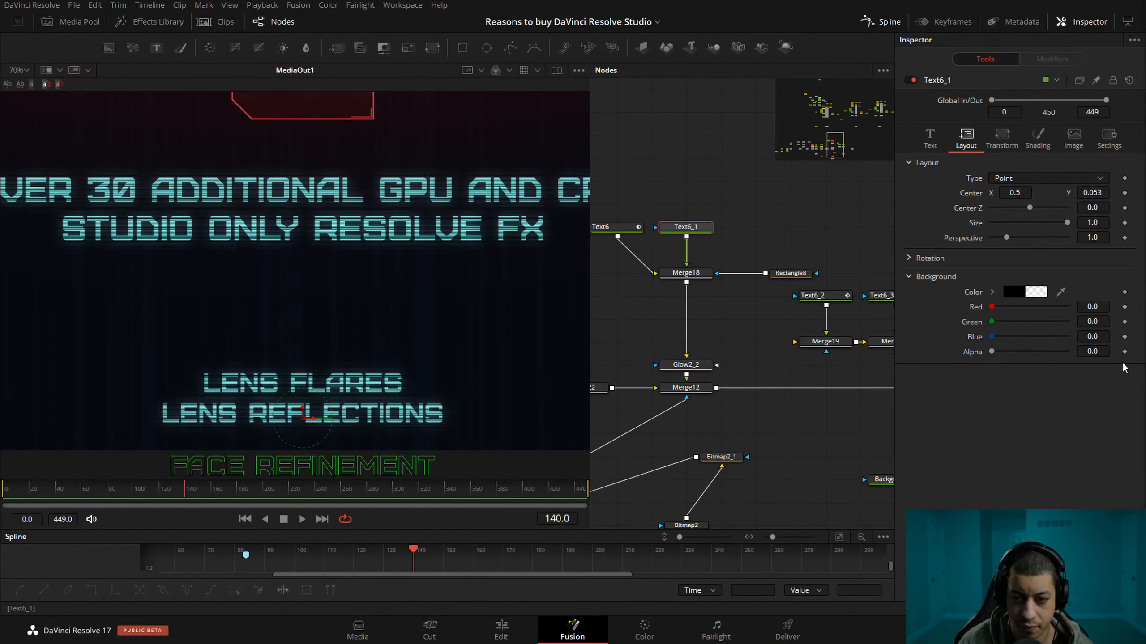
pyautogui.hotkey('ctrl', 's')
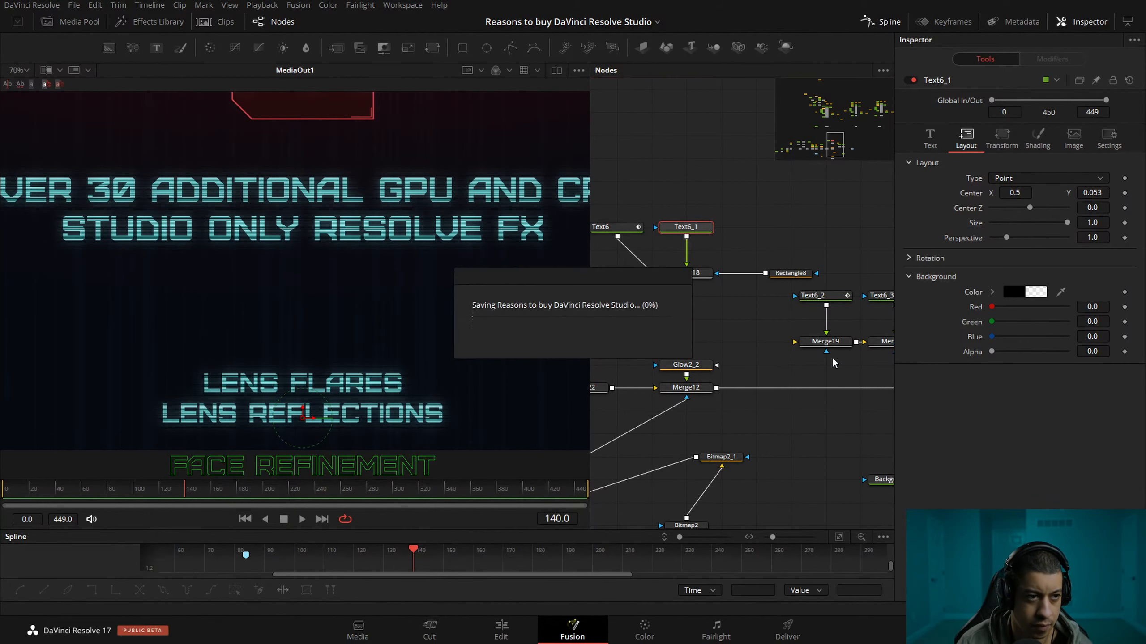
# Raise Text6_1's Center Y to 0.083 and set Rectangle8's soft edge to 0.0205.
pyautogui.moveTo(1092, 193)
pyautogui.mouseDown()
pyautogui.moveTo(1056, 194)
pyautogui.moveTo(1101, 194)
pyautogui.mouseUp()
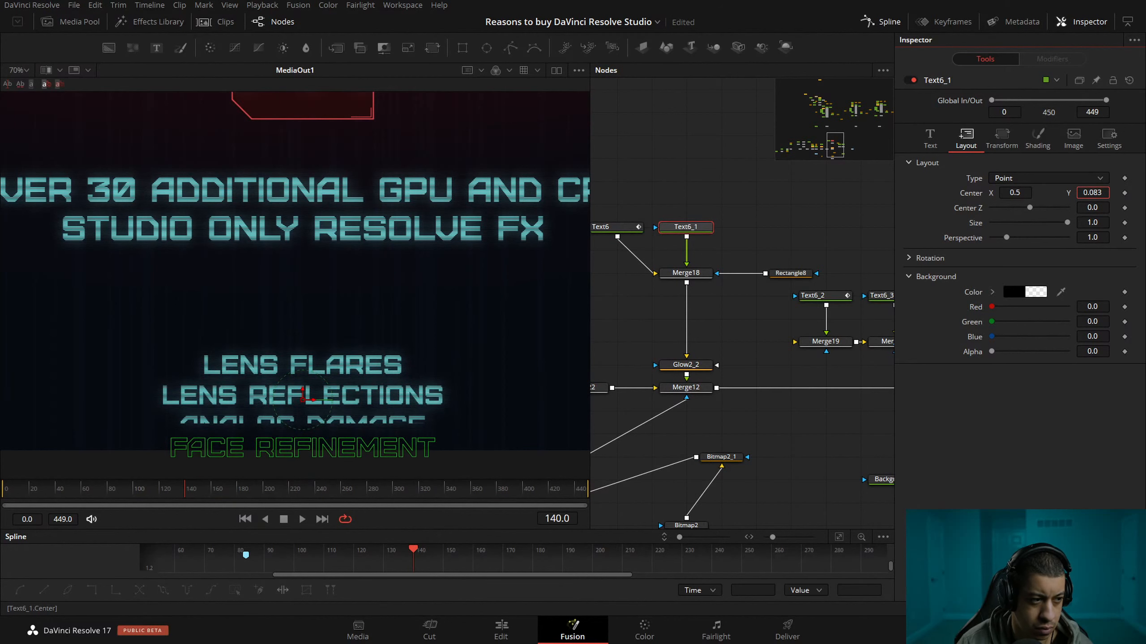
pyautogui.click(790, 273)
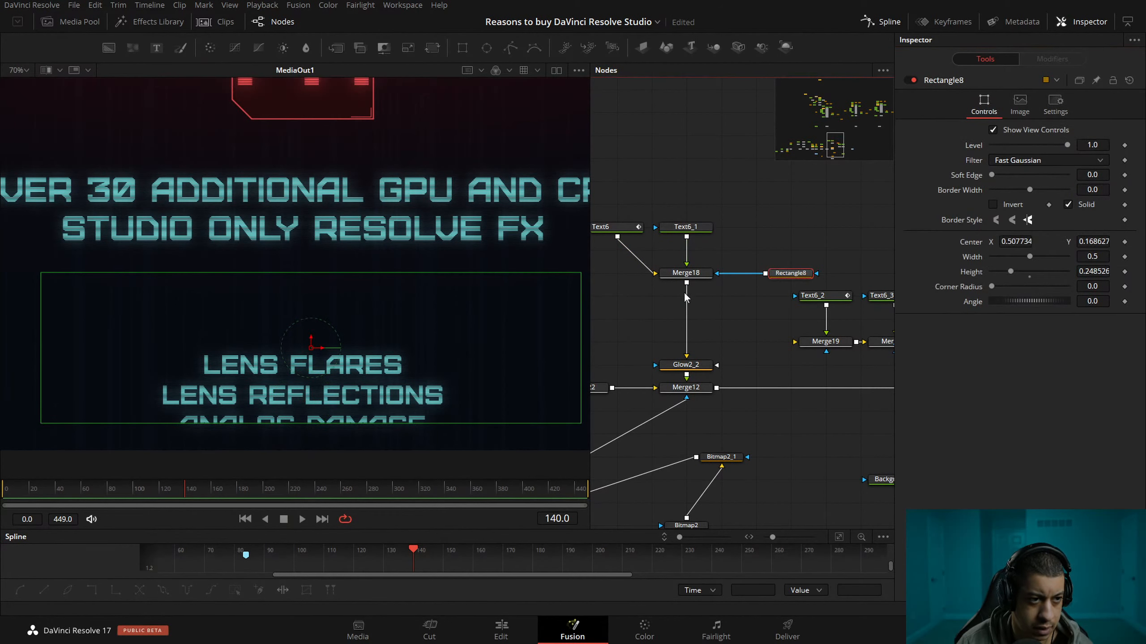
pyautogui.moveTo(994, 174); pyautogui.dragTo(1001, 173)
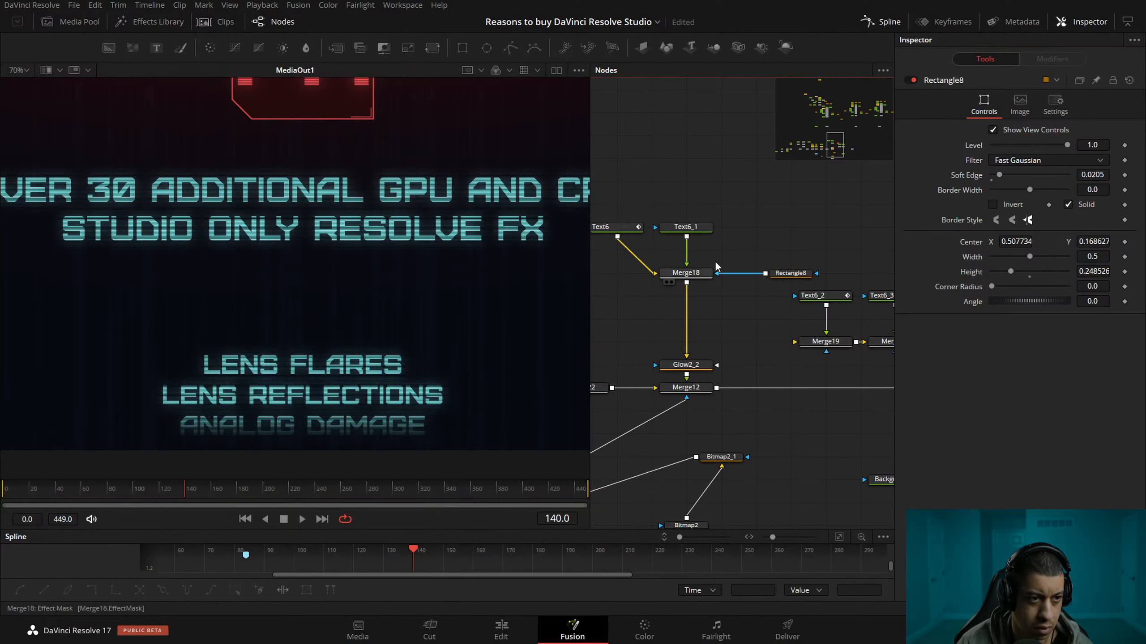
# Set Text6_1's Center Y to -0.084 and keyframe the Center at frame 140.
pyautogui.click(686, 227)
pyautogui.moveTo(1092, 193); pyautogui.dragTo(1056, 193)
pyautogui.click(1124, 193)
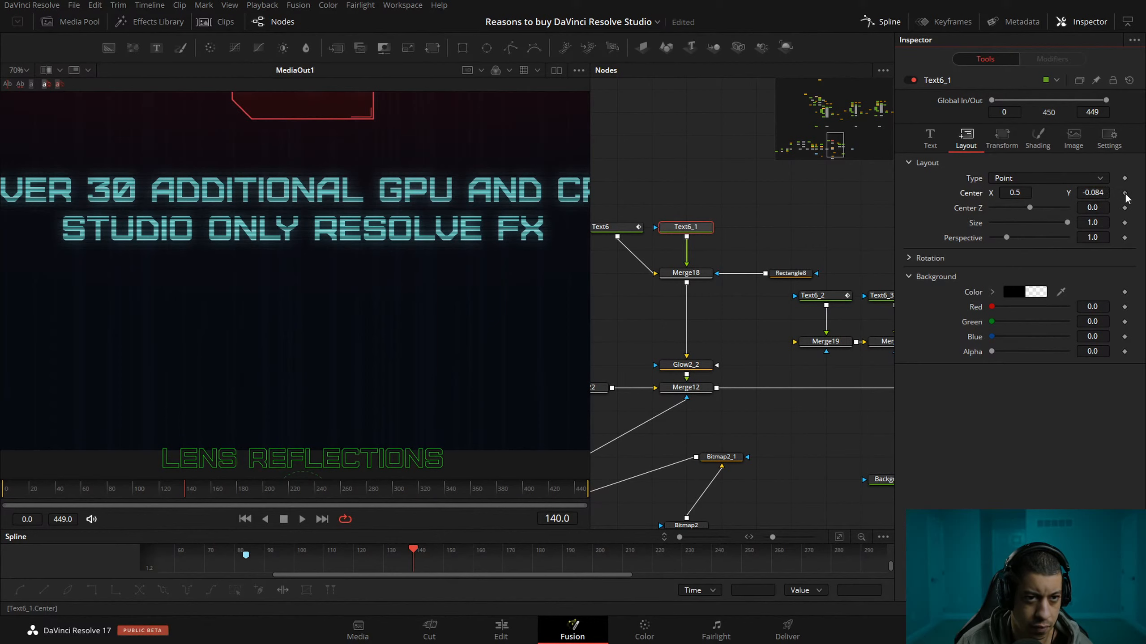
# Keyframe Text6_1's Center Y at 0.295 on frame 260, and save the project.
pyautogui.moveTo(190, 494); pyautogui.dragTo(342, 501)
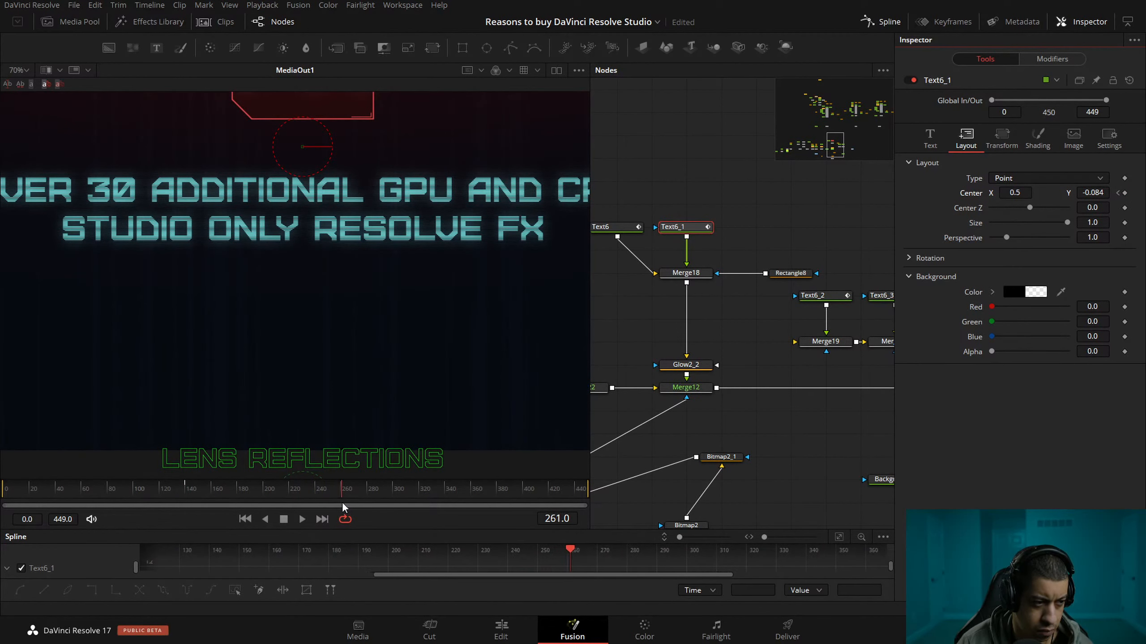
pyautogui.moveTo(1092, 193); pyautogui.dragTo(1137, 193)
pyautogui.moveTo(1092, 192); pyautogui.dragTo(1041, 193)
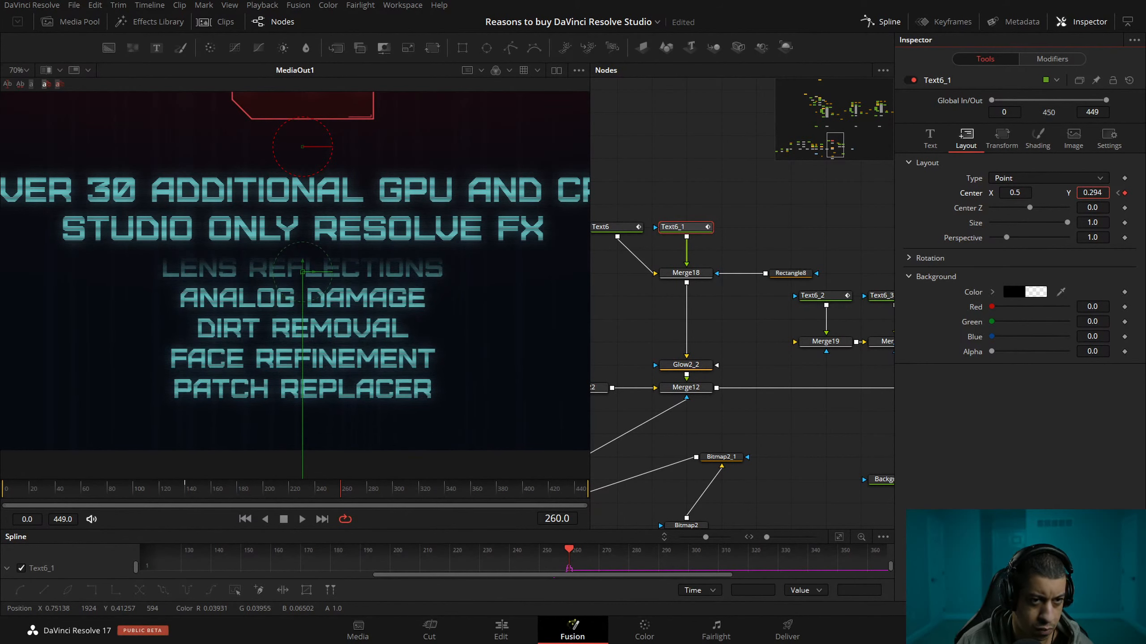
pyautogui.click(833, 489)
pyautogui.hotkey('ctrl', 's')
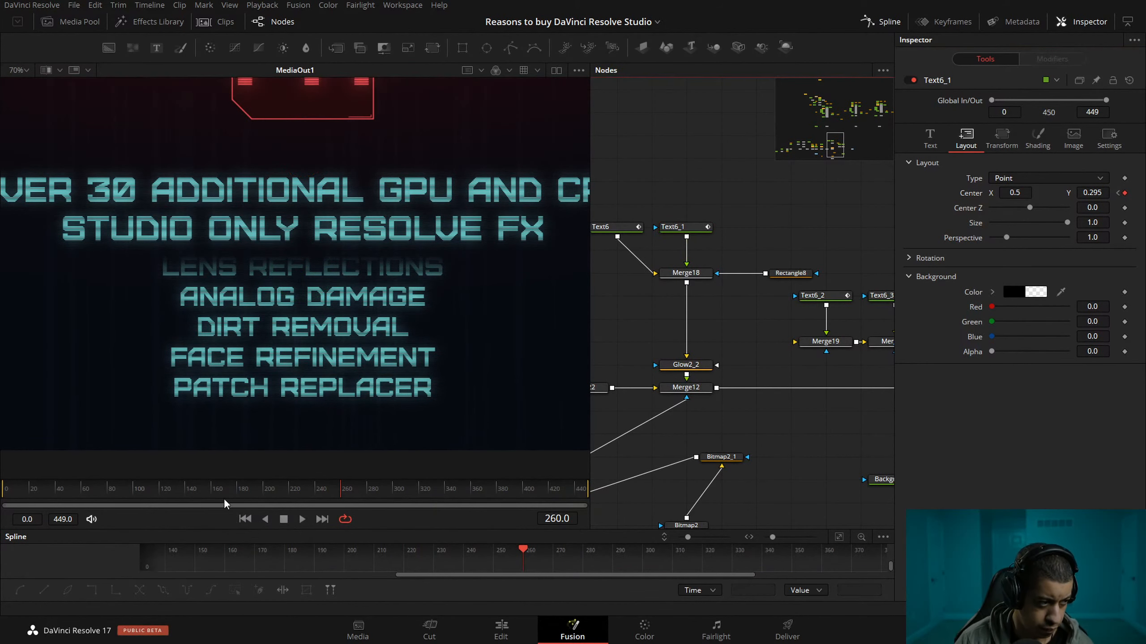
# View the Glow2_2 output and play back the list's scrolling animation to check its speed.
pyautogui.press('space')
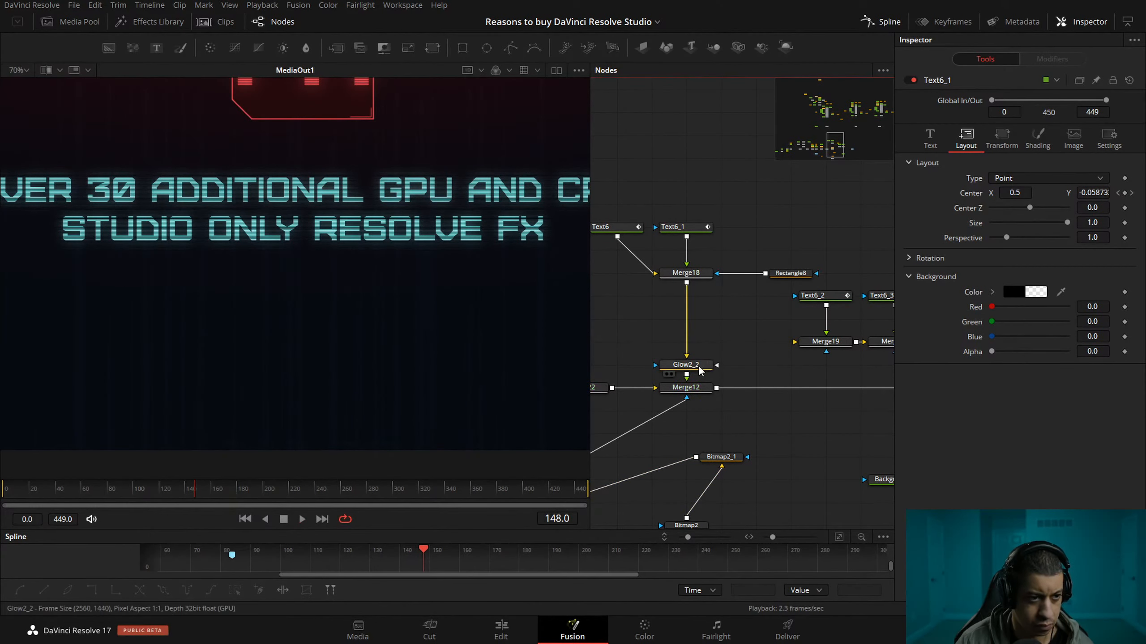
pyautogui.click(671, 374)
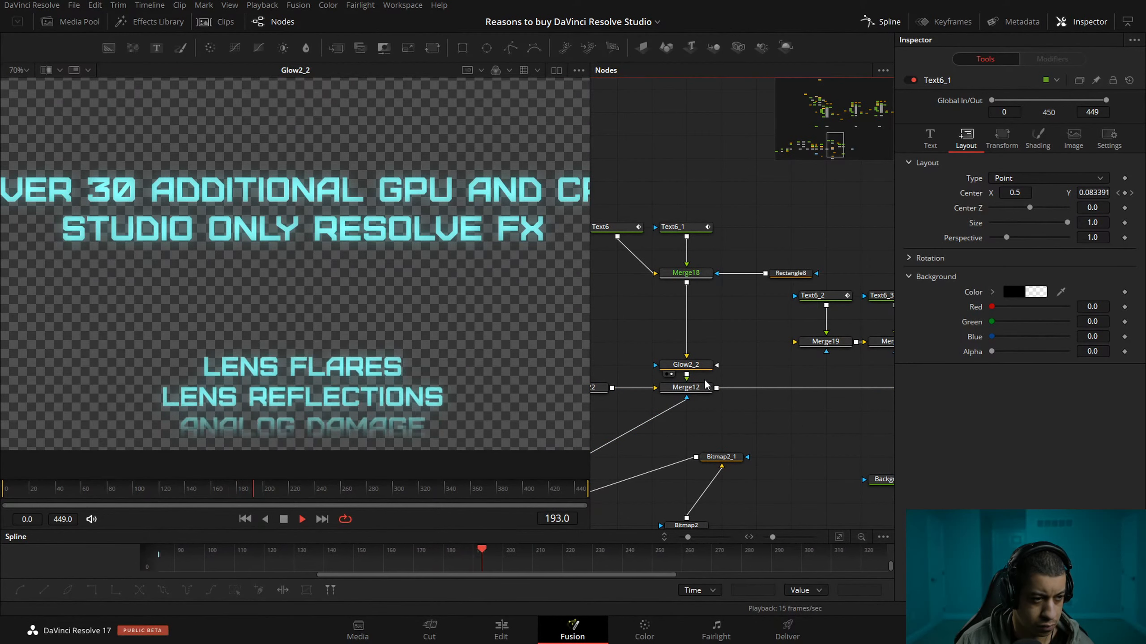
pyautogui.click(690, 365)
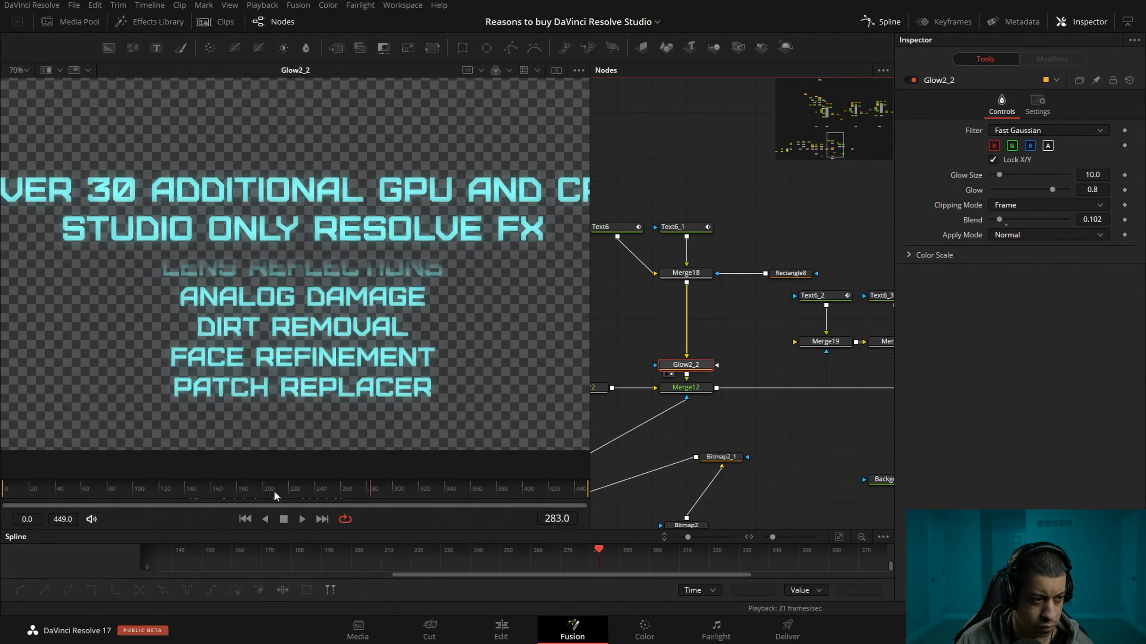
pyautogui.click(202, 495)
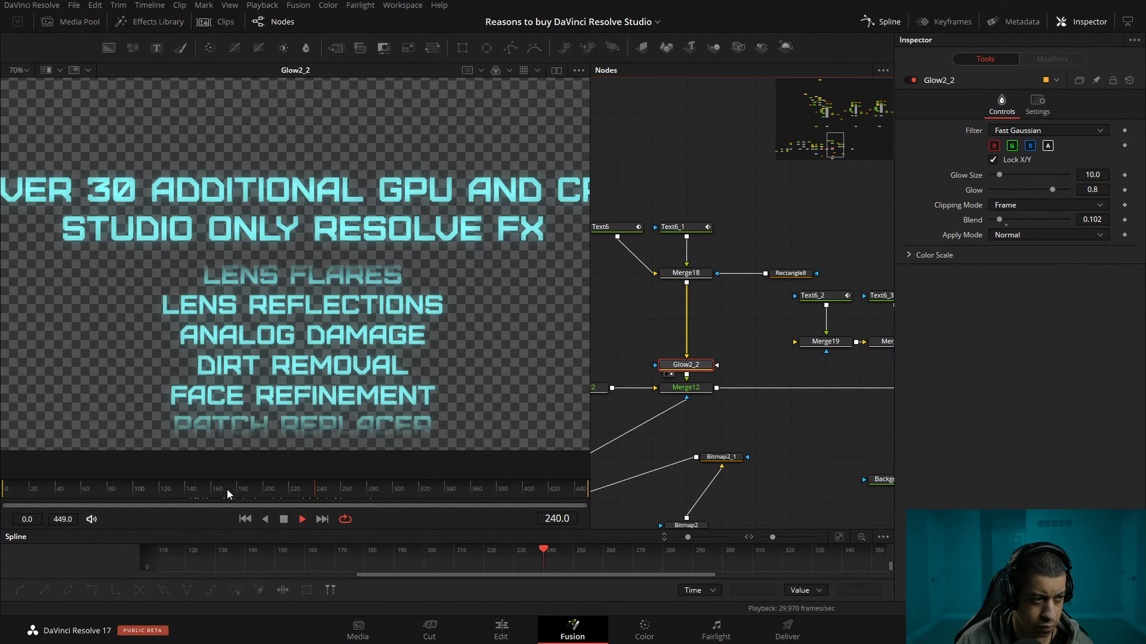
pyautogui.click(189, 496)
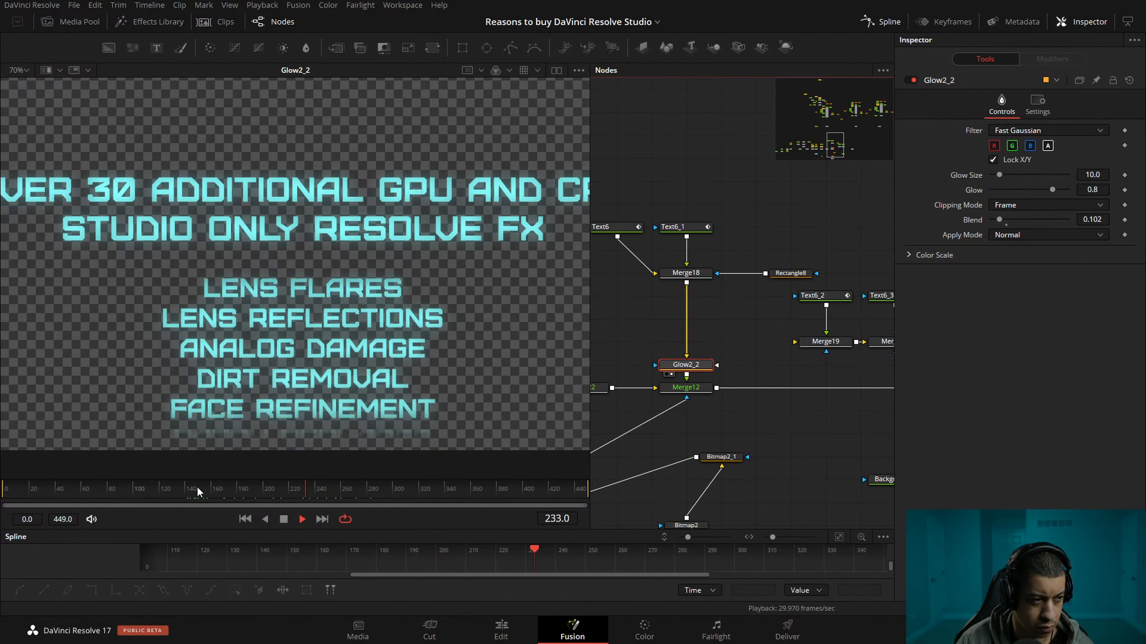
pyautogui.click(286, 497)
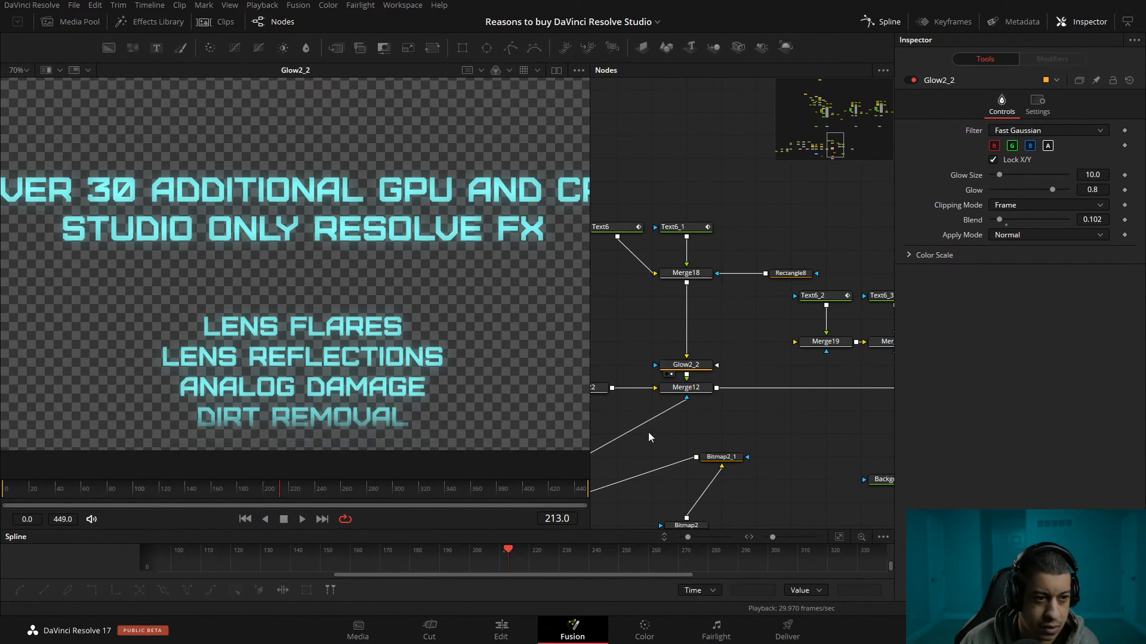
# Slow Text6_1's scroll by keyframing its Center at frame 340 and removing the Center keyframe at frame 260.
pyautogui.click(683, 226)
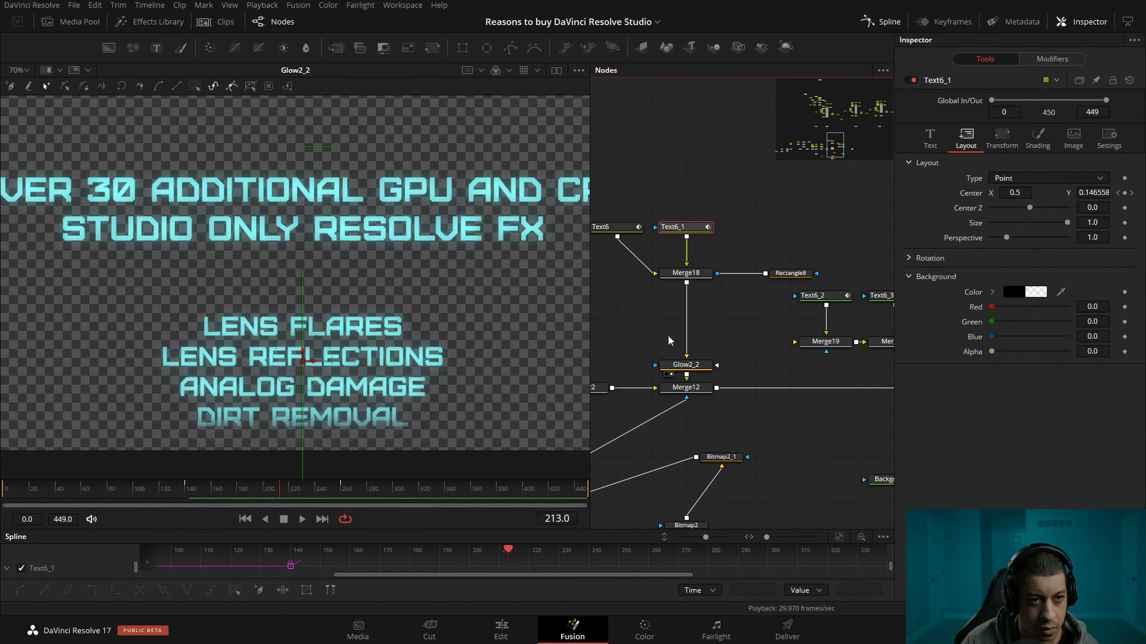
pyautogui.moveTo(332, 490); pyautogui.dragTo(444, 495)
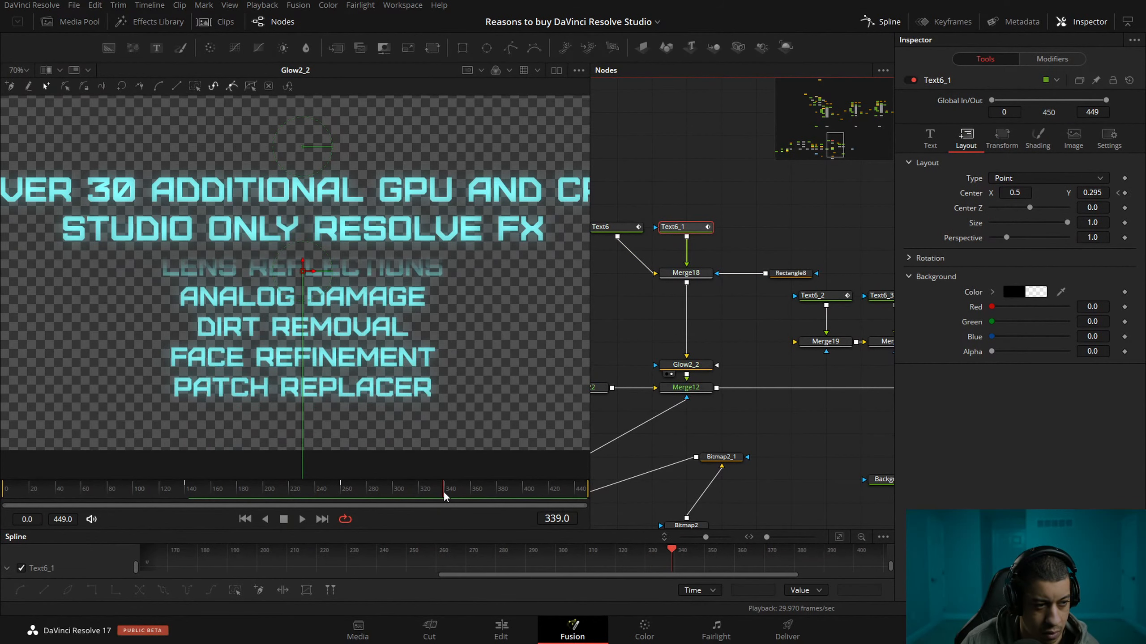
pyautogui.click(1118, 194)
pyautogui.click(1125, 194)
# View the Merge18 output and play back the retimed list scroll.
pyautogui.moveTo(239, 491); pyautogui.dragTo(222, 493)
pyautogui.press('1')
pyautogui.press('space')
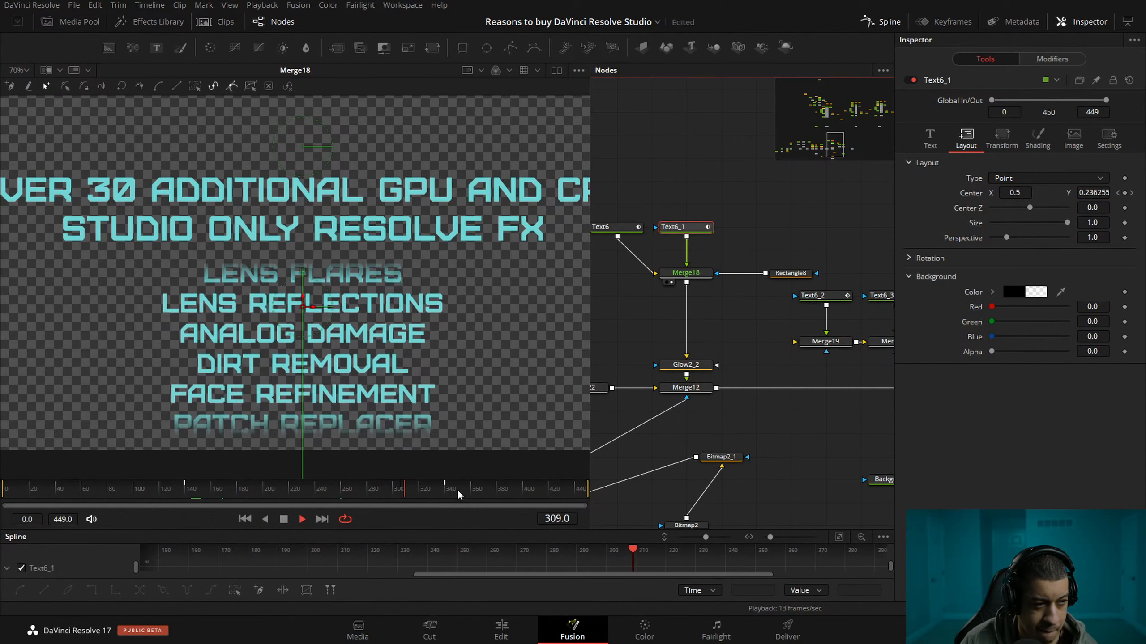
# Set Text6_1's Center Y keyframe at frame 340 to 0.225 and play back the list's scroll.
pyautogui.press('space')
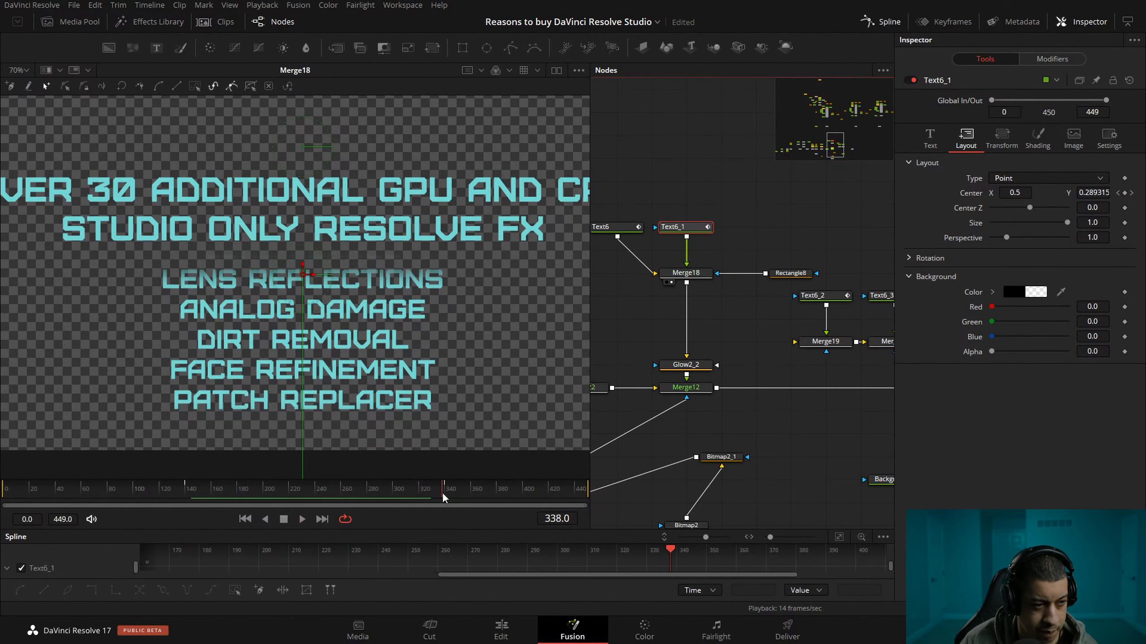
pyautogui.click(446, 491)
pyautogui.moveTo(445, 493); pyautogui.dragTo(446, 494)
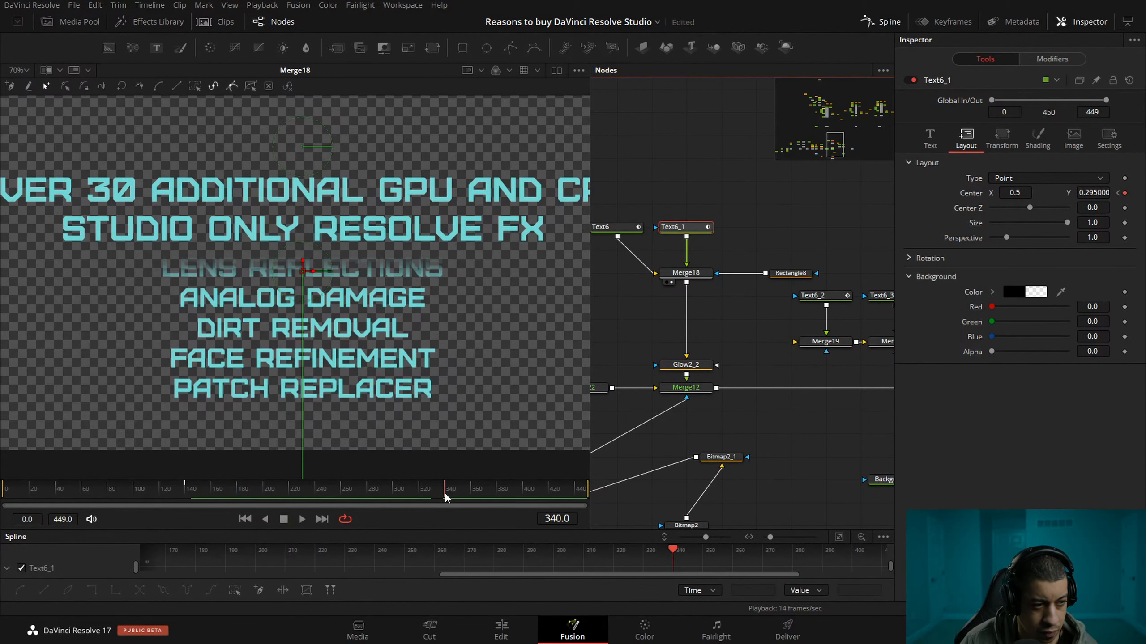
pyautogui.moveTo(1081, 194); pyautogui.dragTo(1049, 194)
pyautogui.press('space')
pyautogui.press('space')
pyautogui.click(690, 453)
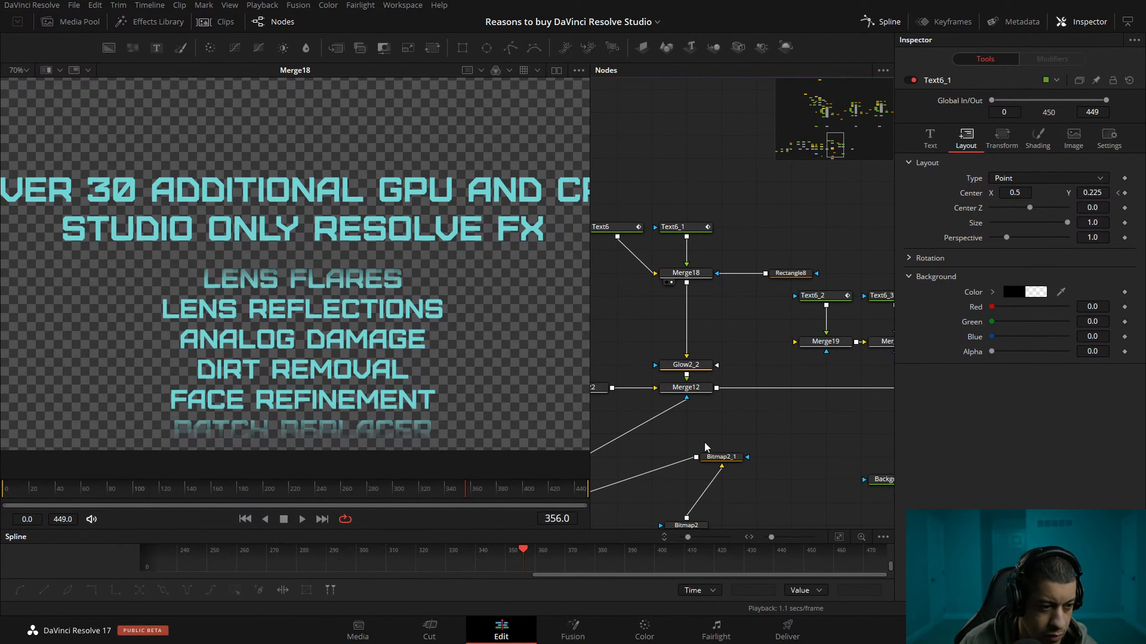
# Trim the end of the Resolve FX Fusion Composition clip on the Edit page to about 01:06:05, and reopen it in Fusion near its end.
pyautogui.hotkey('shift', '4')
pyautogui.moveTo(698, 459); pyautogui.dragTo(672, 457)
pyautogui.moveTo(656, 433); pyautogui.dragTo(653, 433)
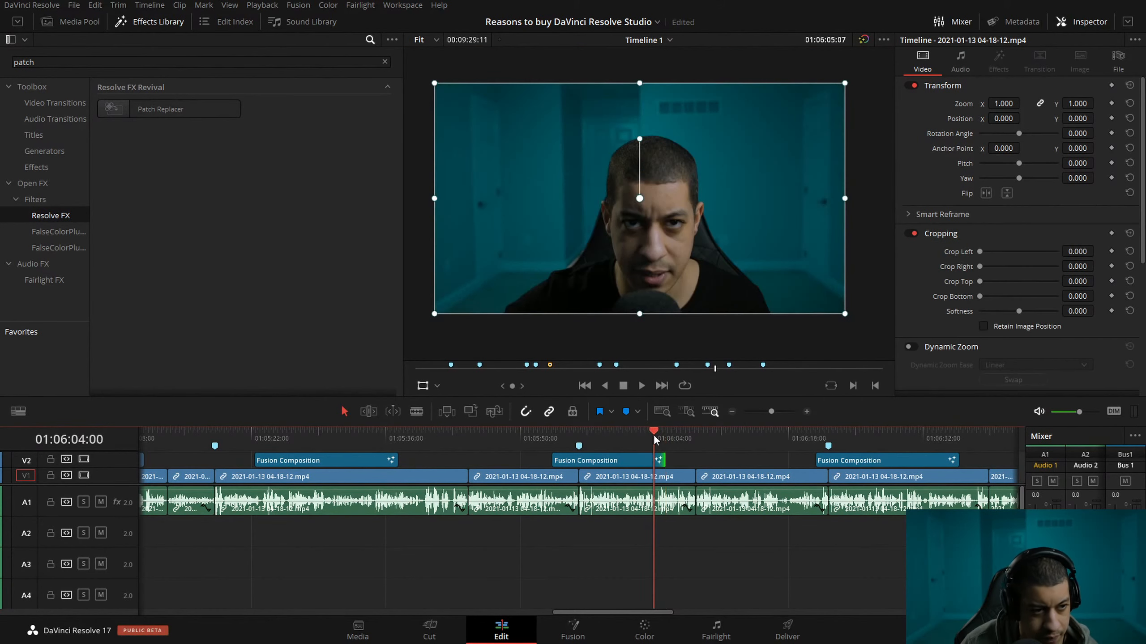
pyautogui.click(809, 410)
pyautogui.click(809, 410)
pyautogui.click(809, 411)
pyautogui.click(808, 411)
pyautogui.moveTo(655, 434); pyautogui.dragTo(740, 450)
pyautogui.click(572, 630)
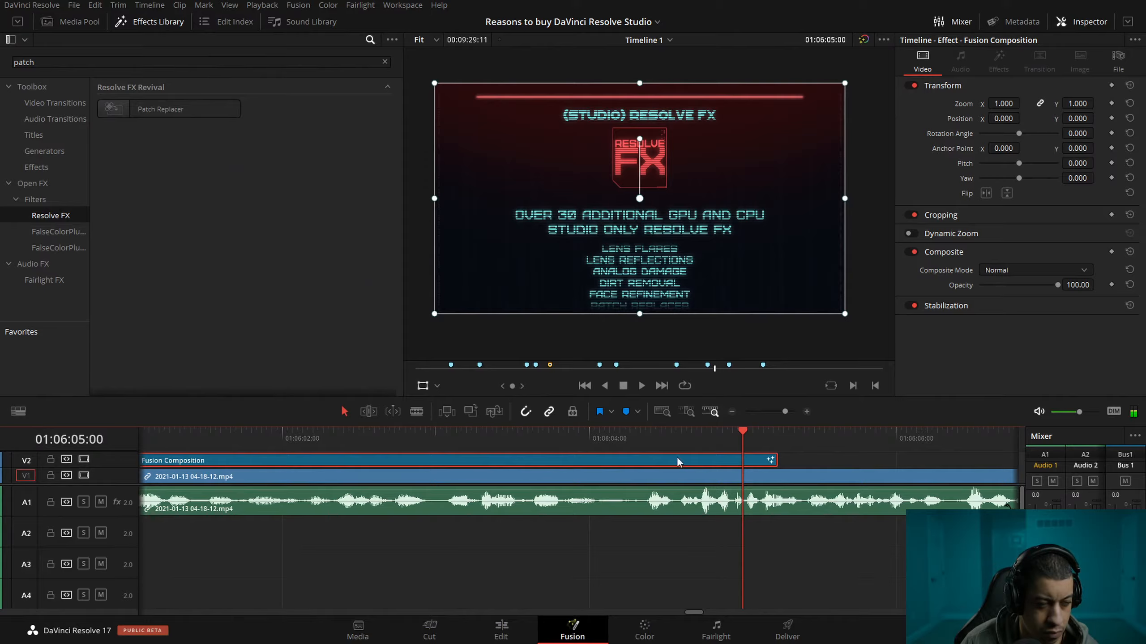
# Keyframe Text6_1's Center Y at 0.249 on the composition's last frame, 355, and save the project.
pyautogui.moveTo(580, 495); pyautogui.dragTo(587, 495)
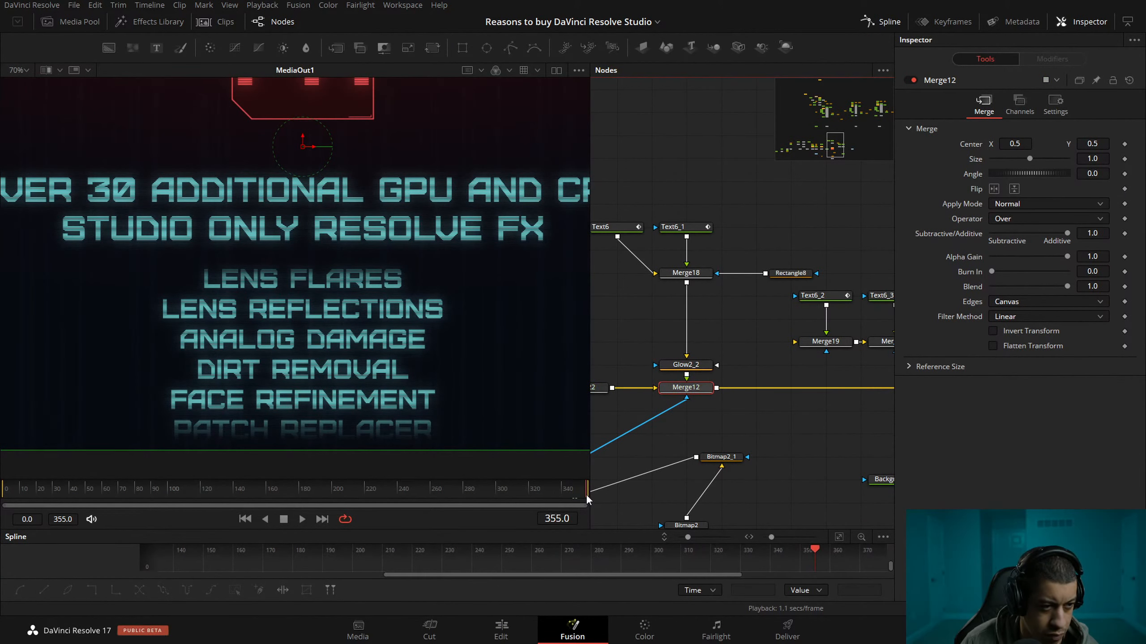
pyautogui.click(685, 273)
pyautogui.click(697, 229)
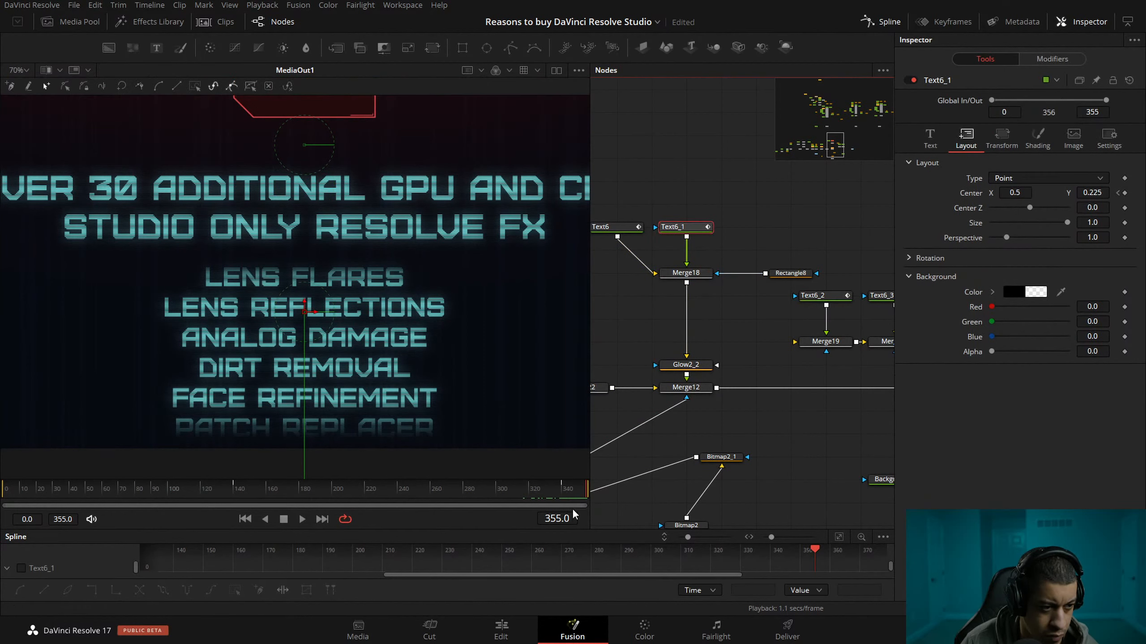
pyautogui.click(1121, 193)
pyautogui.click(1131, 193)
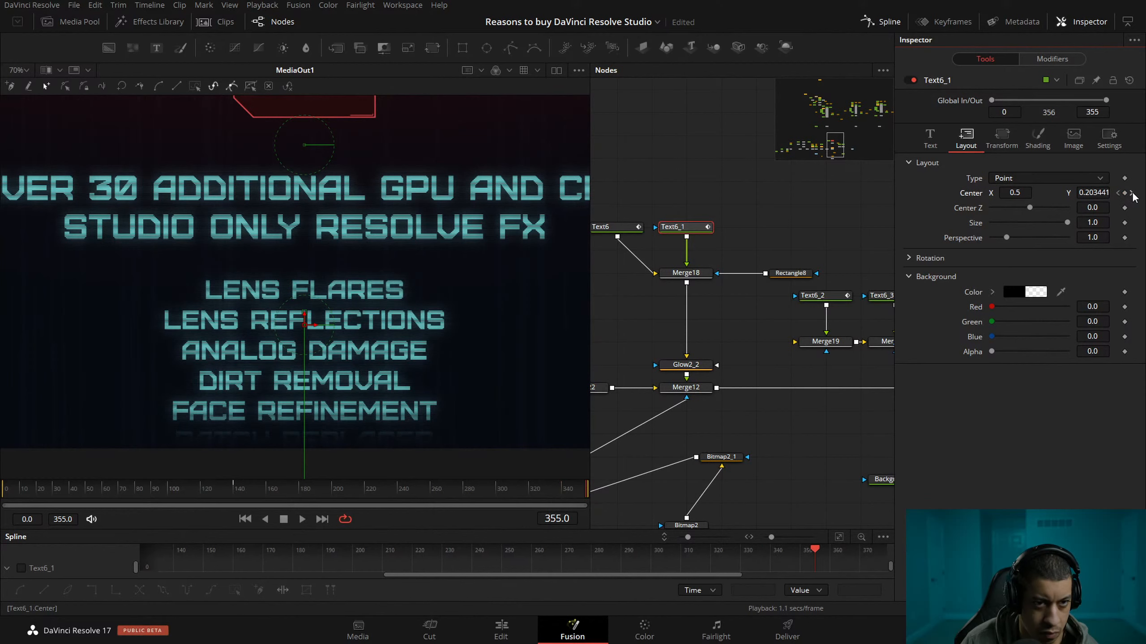
pyautogui.moveTo(1092, 193); pyautogui.dragTo(1098, 193)
pyautogui.hotkey('ctrl', 's')
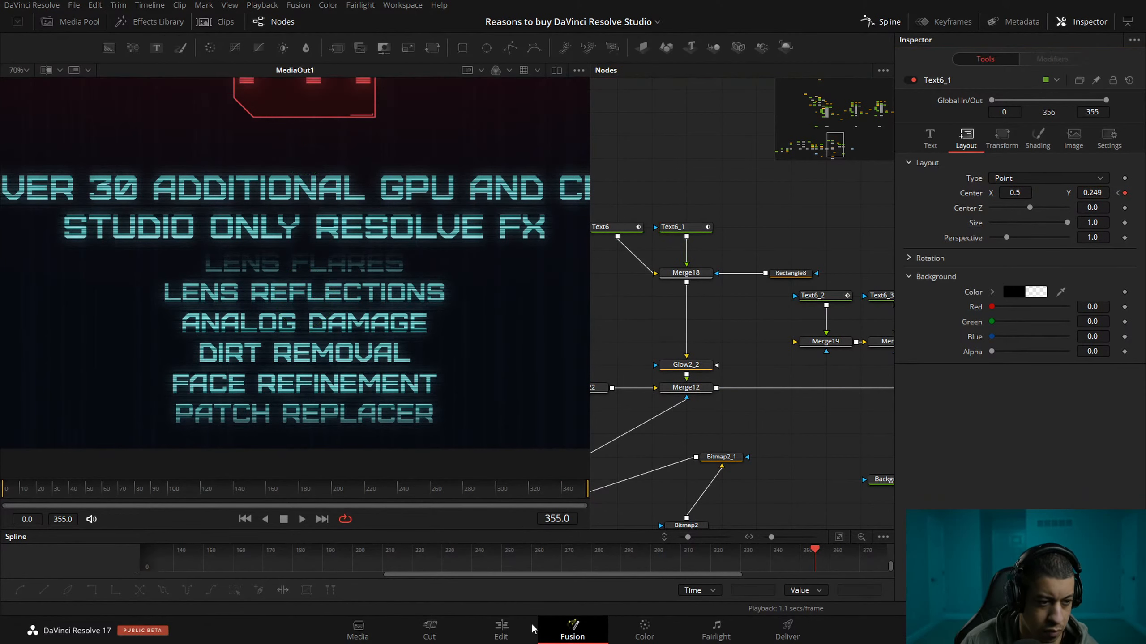
# Scrub through the Resolve FX clip on the Edit page to review the list's scroll.
pyautogui.hotkey('shift', '4')
pyautogui.moveTo(770, 442); pyautogui.dragTo(176, 435)
pyautogui.click(731, 413)
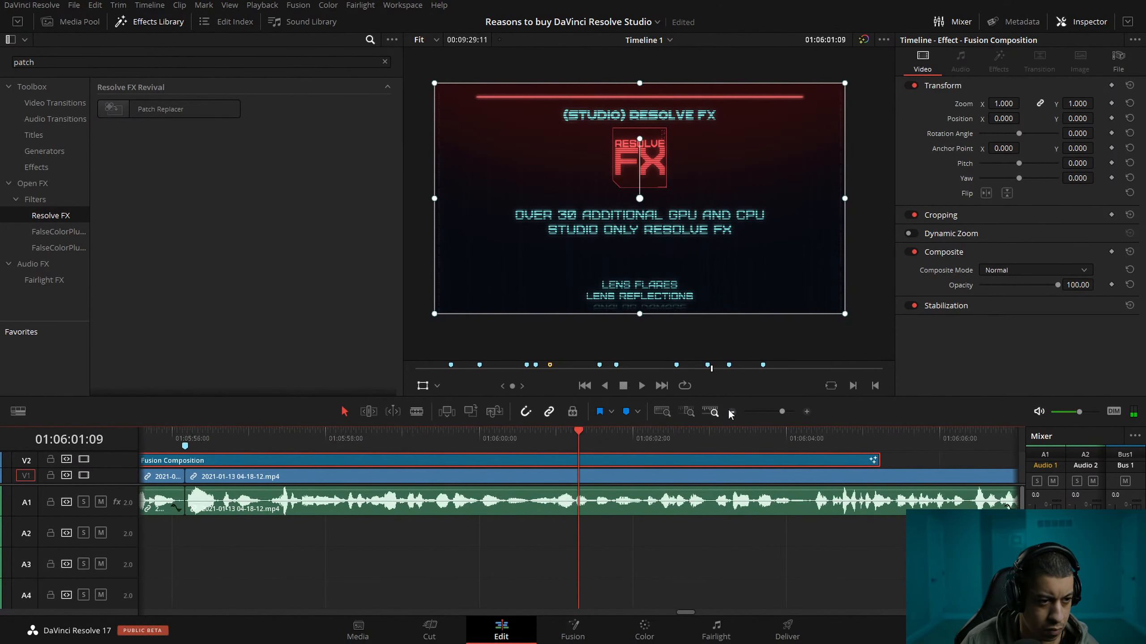
pyautogui.click(732, 412)
pyautogui.moveTo(308, 436)
pyautogui.mouseDown()
pyautogui.moveTo(323, 433)
pyautogui.moveTo(258, 438)
pyautogui.moveTo(289, 435)
pyautogui.mouseUp()
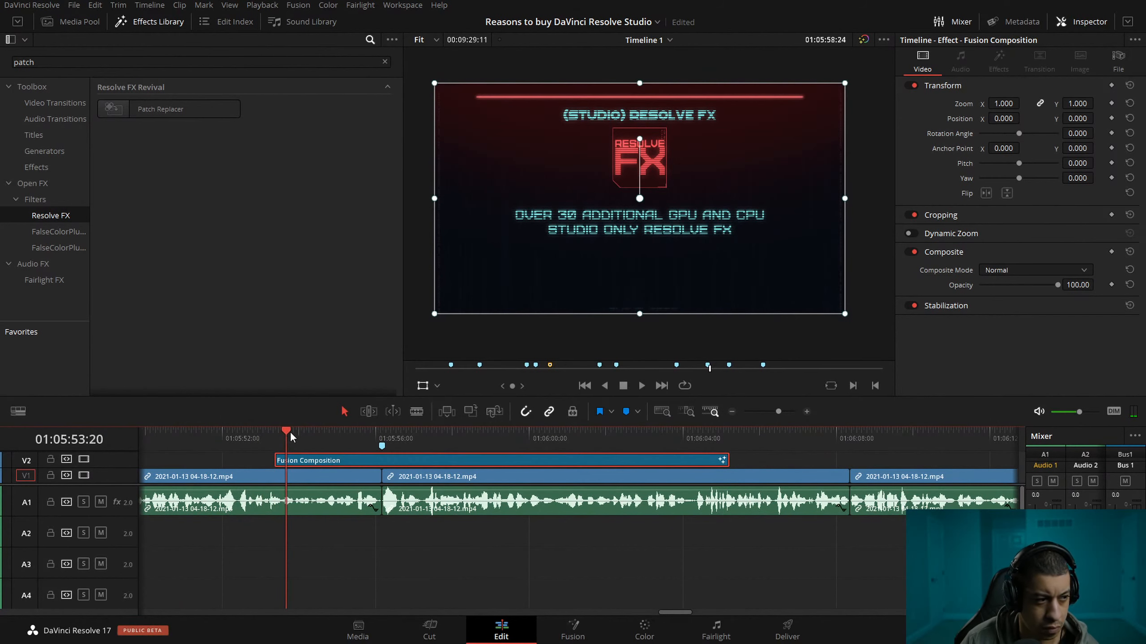
# Hide the V2 video track, listen to the narration at double speed, and move the Resolve FX clip to start at about 01:05:55.
pyautogui.click(90, 461)
pyautogui.moveTo(212, 439); pyautogui.dragTo(164, 446)
pyautogui.press('space')
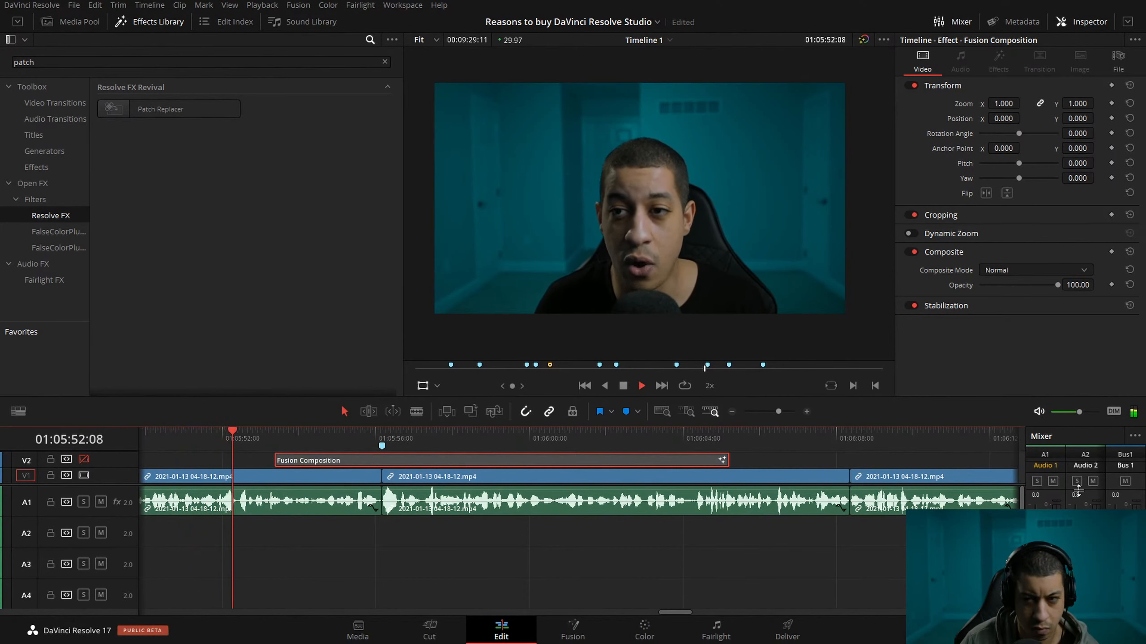
pyautogui.press('l')
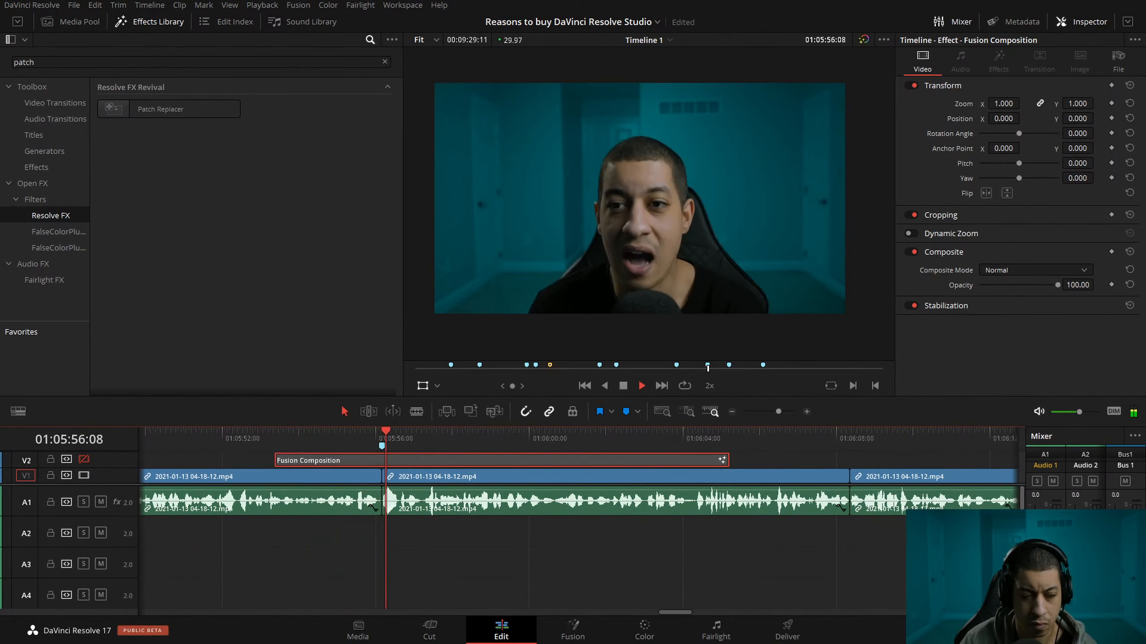
pyautogui.press('space')
pyautogui.moveTo(412, 462); pyautogui.dragTo(448, 462)
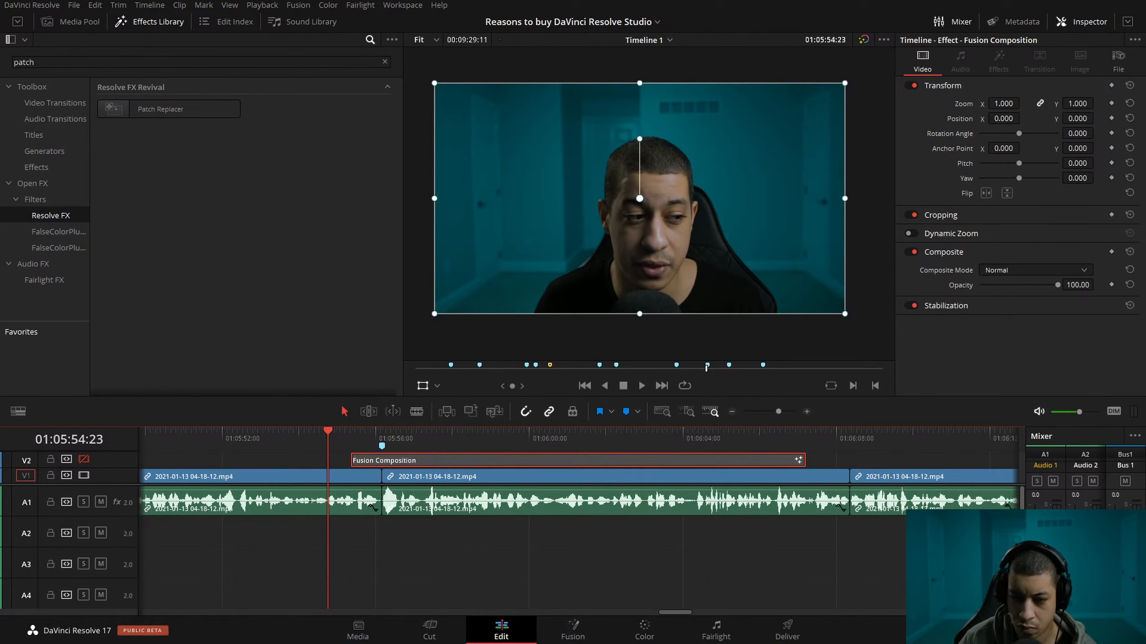
# Replay the narration from the 01:05:56 marker with the monitoring volume raised, and move the Resolve FX clip to start at about 01:05:57.
pyautogui.press('space')
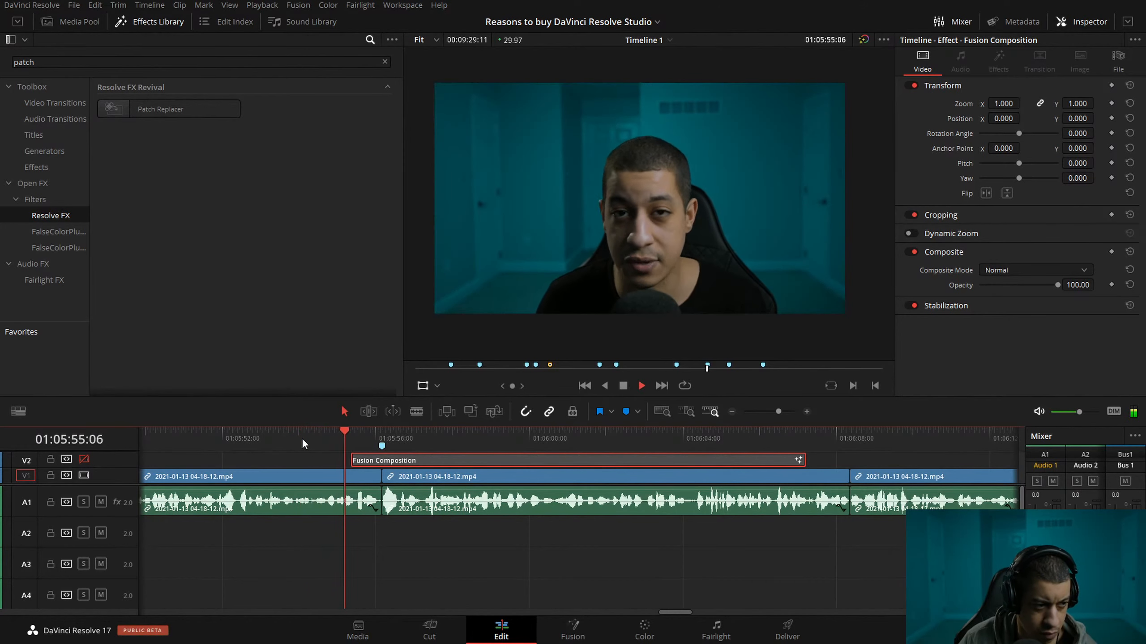
pyautogui.moveTo(384, 439)
pyautogui.mouseDown()
pyautogui.moveTo(357, 433)
pyautogui.moveTo(384, 440)
pyautogui.mouseUp()
pyautogui.press('space')
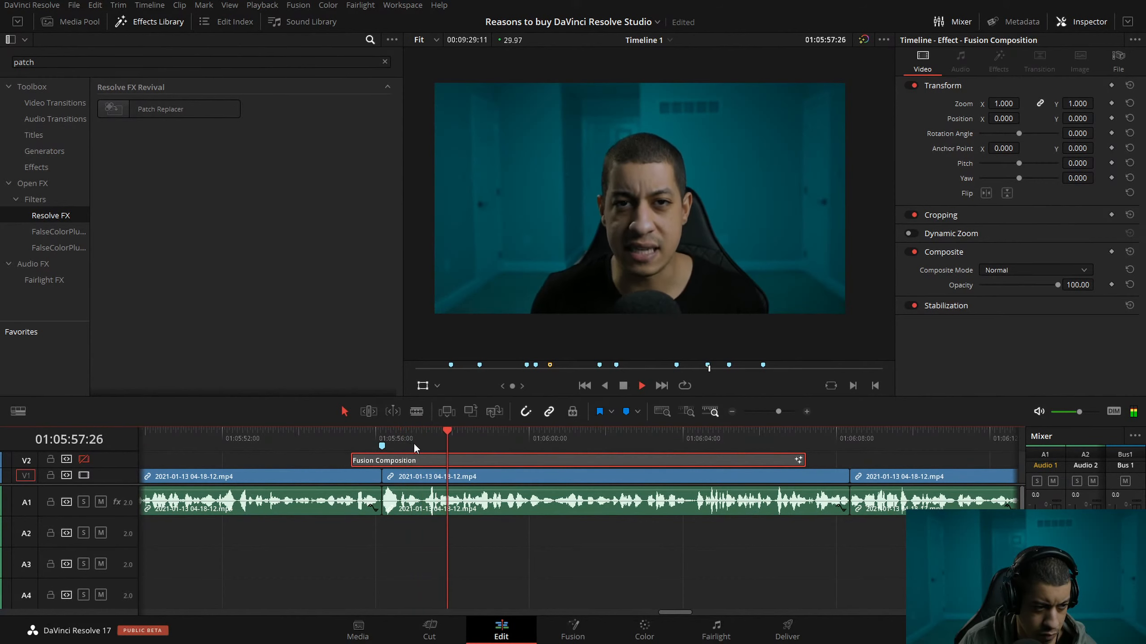
pyautogui.click(383, 437)
pyautogui.press('l')
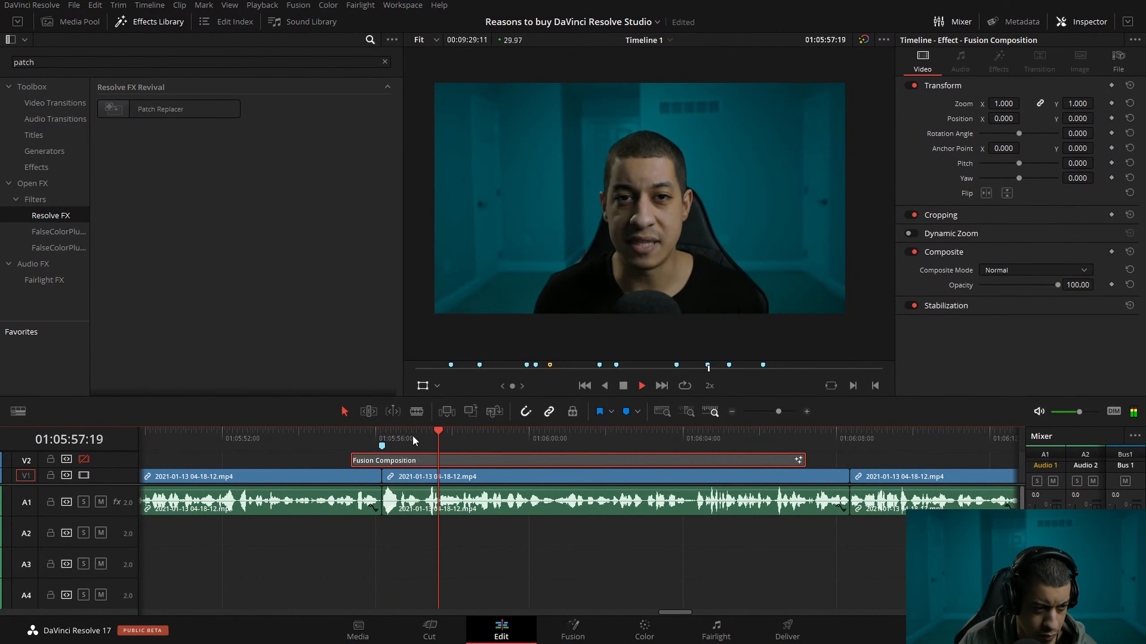
pyautogui.moveTo(1079, 412); pyautogui.dragTo(1097, 412)
pyautogui.click(417, 439)
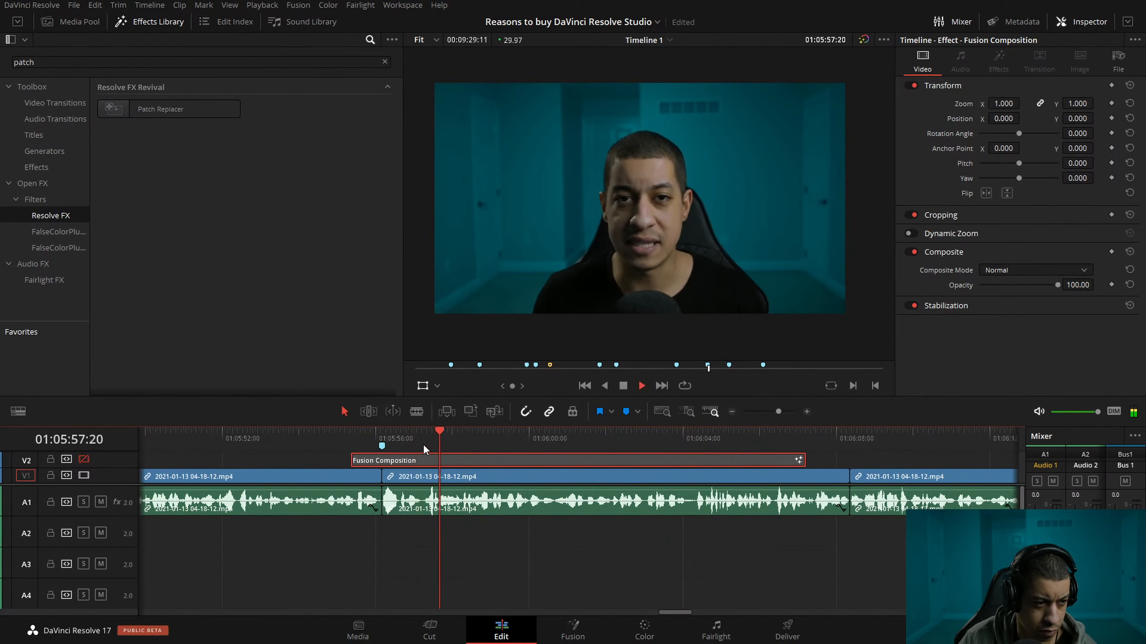
pyautogui.moveTo(473, 439); pyautogui.dragTo(528, 464)
# Play the narration at double speed from about 01:05:54 past the end of the Resolve FX clip to check its placement.
pyautogui.click(306, 436)
pyautogui.press('l')
pyautogui.press('l')
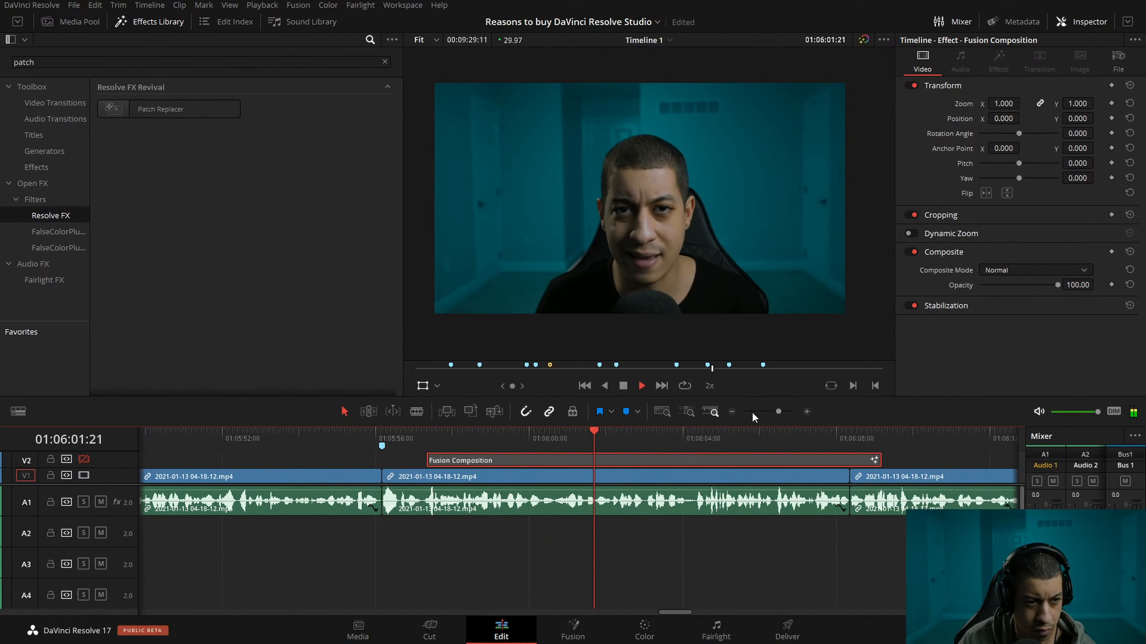
pyautogui.click(736, 411)
pyautogui.click(736, 411)
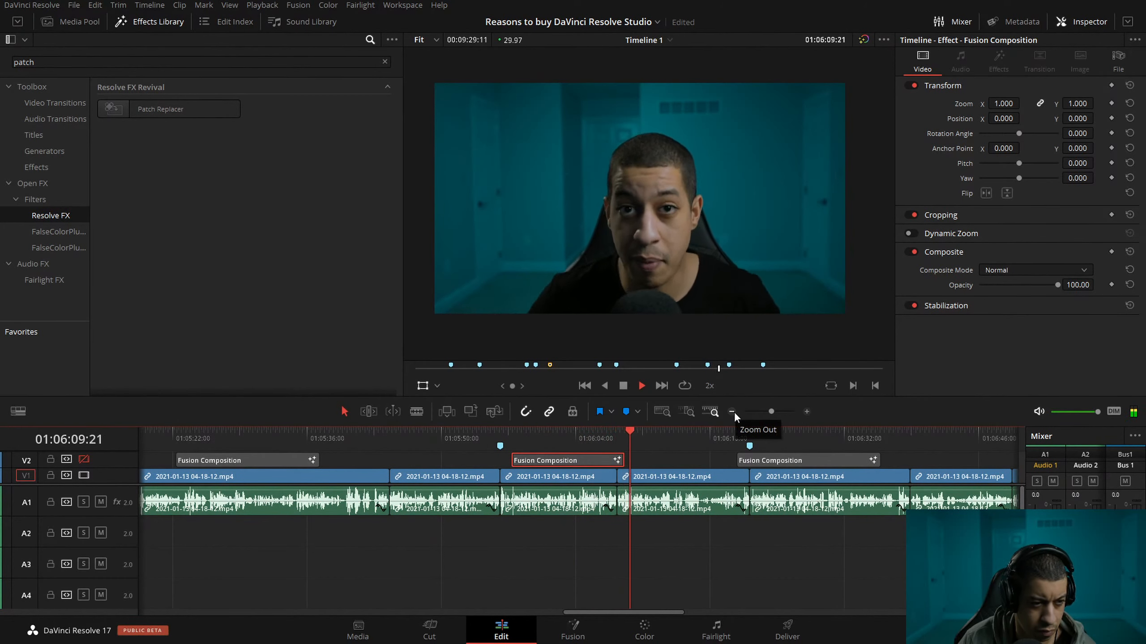
pyautogui.press('space')
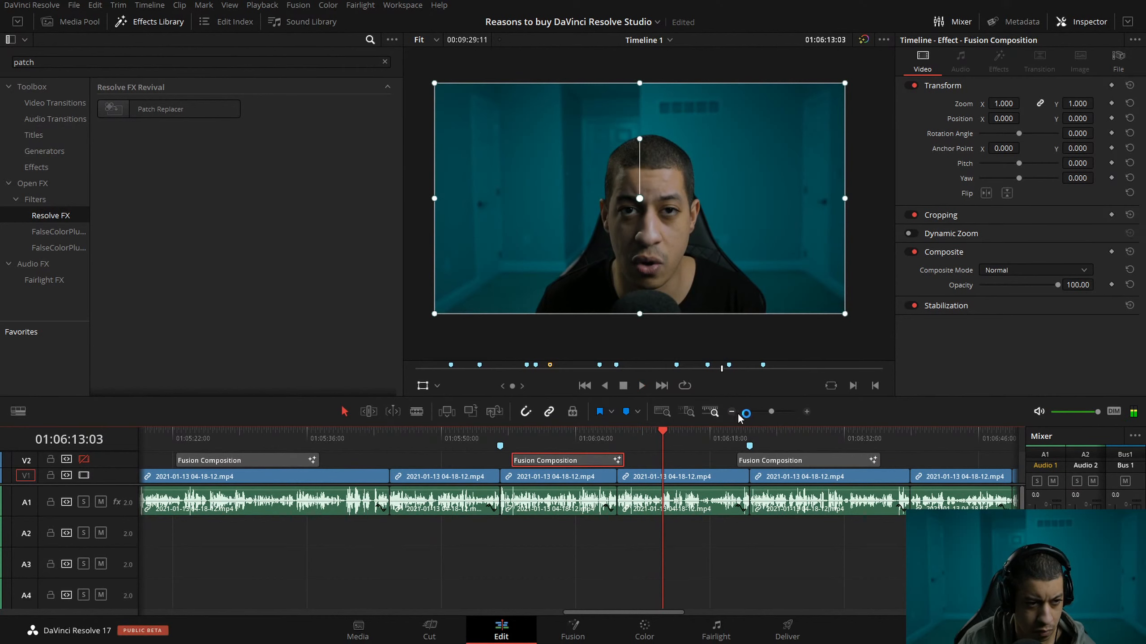
# Play the narration from the marker near 01:07:03 up to the Remote Rendering clip, and show the V2 video track again.
pyautogui.click(732, 411)
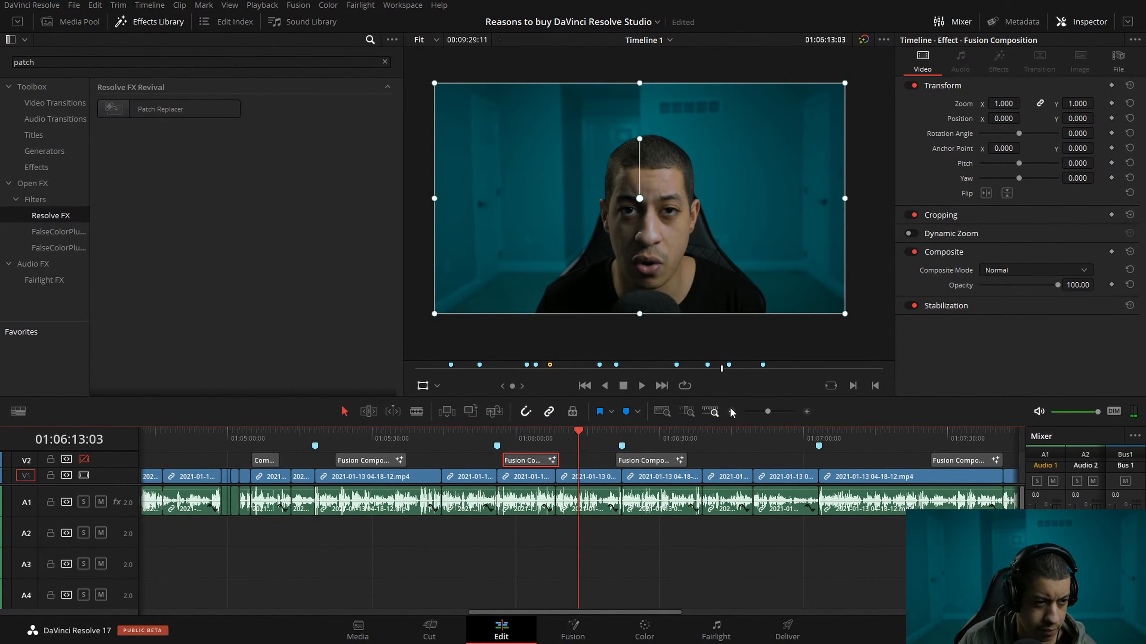
pyautogui.click(819, 446)
pyautogui.click(802, 436)
pyautogui.press('space')
pyautogui.click(806, 411)
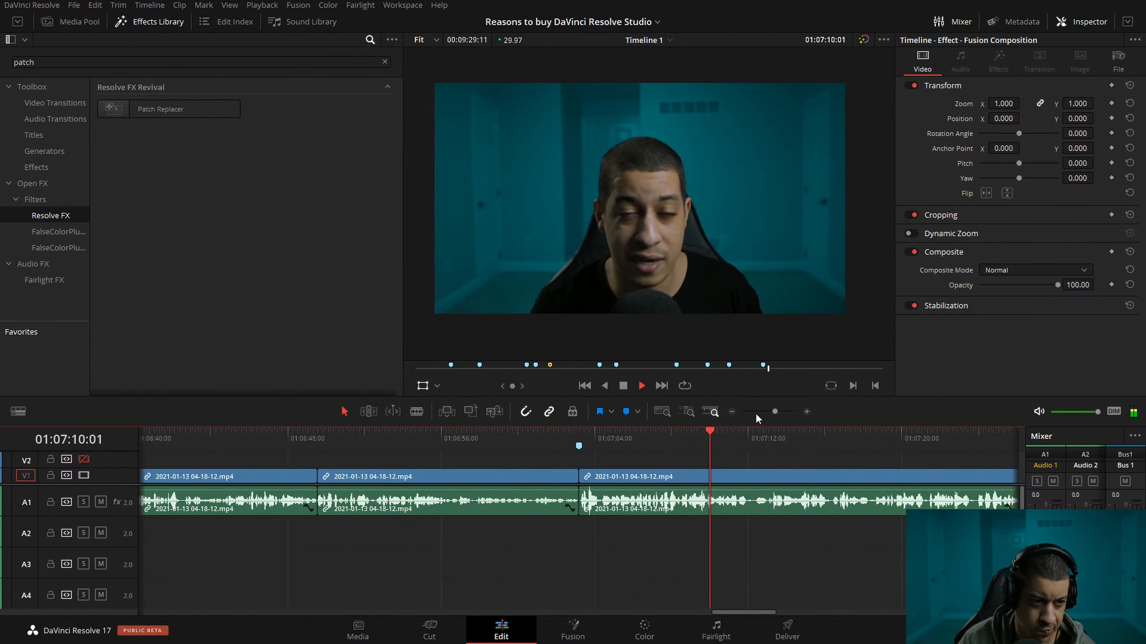
pyautogui.press('l')
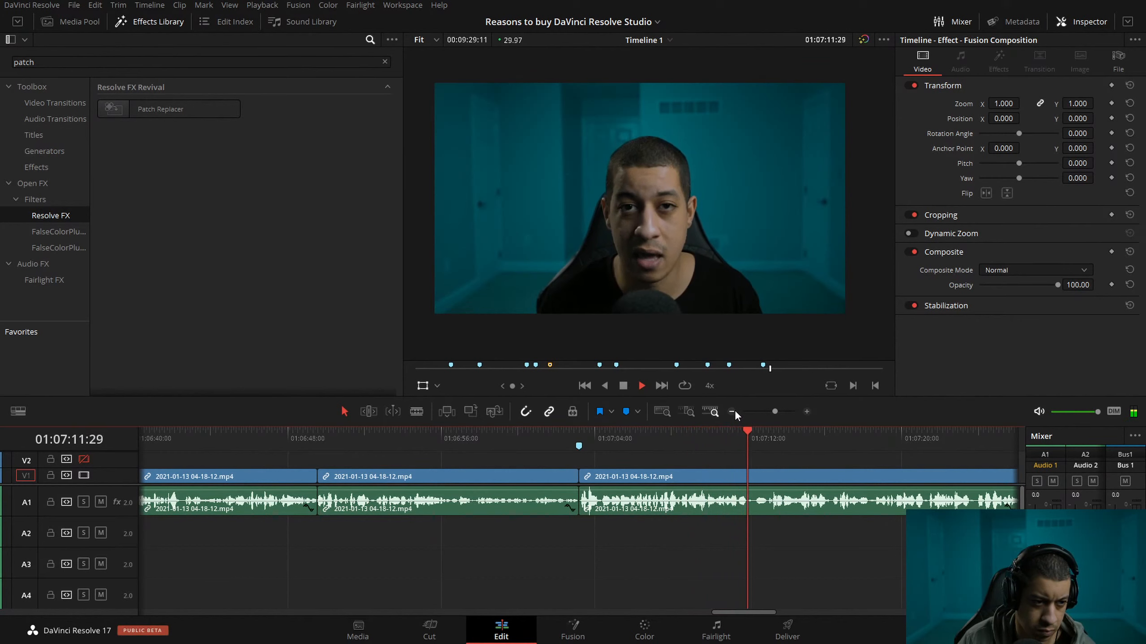
pyautogui.click(732, 411)
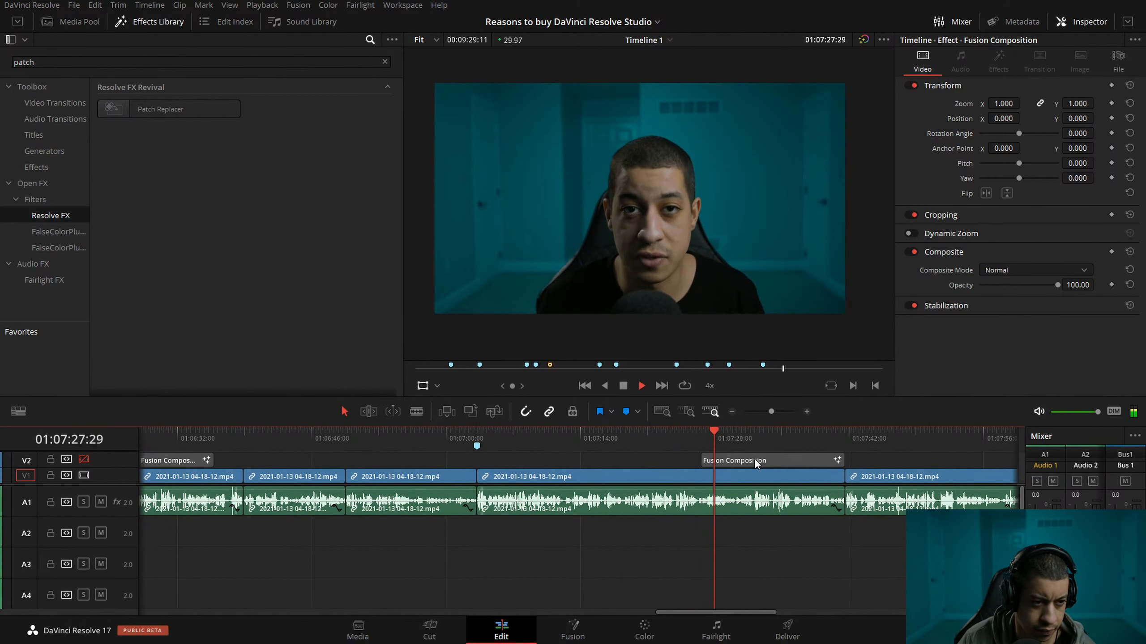
pyautogui.press('space')
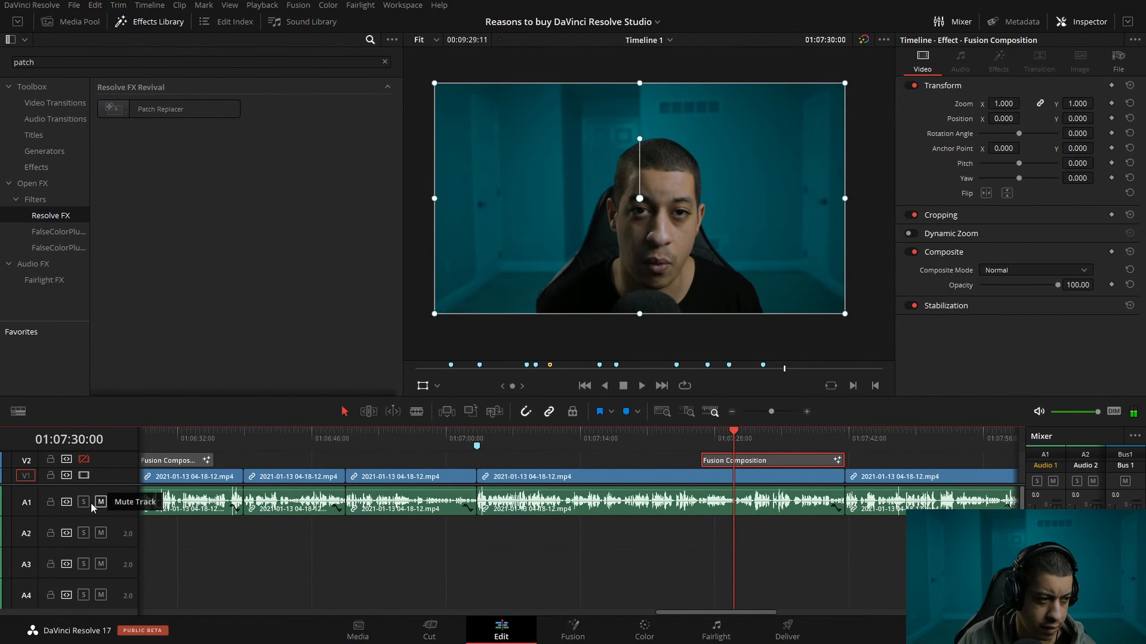
pyautogui.click(83, 460)
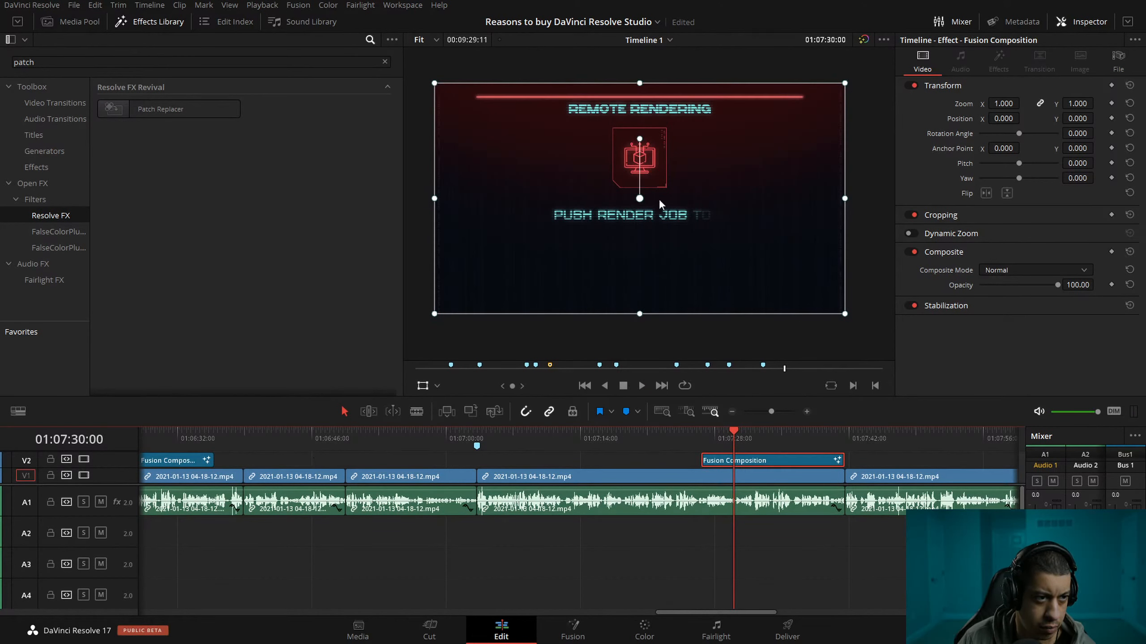
pyautogui.moveTo(753, 433); pyautogui.dragTo(646, 441)
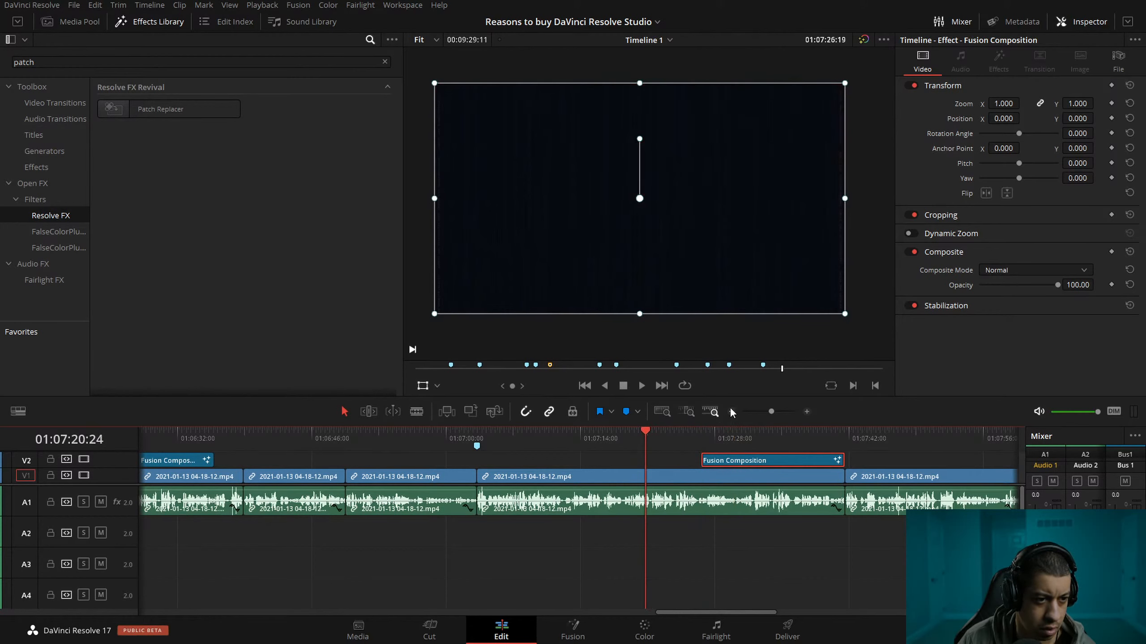
# Move to the edit around 01:02:40 and read the note on Marker 5.
pyautogui.click(731, 412)
pyautogui.click(731, 413)
pyautogui.click(732, 413)
pyautogui.moveTo(251, 442); pyautogui.dragTo(241, 443)
pyautogui.click(806, 412)
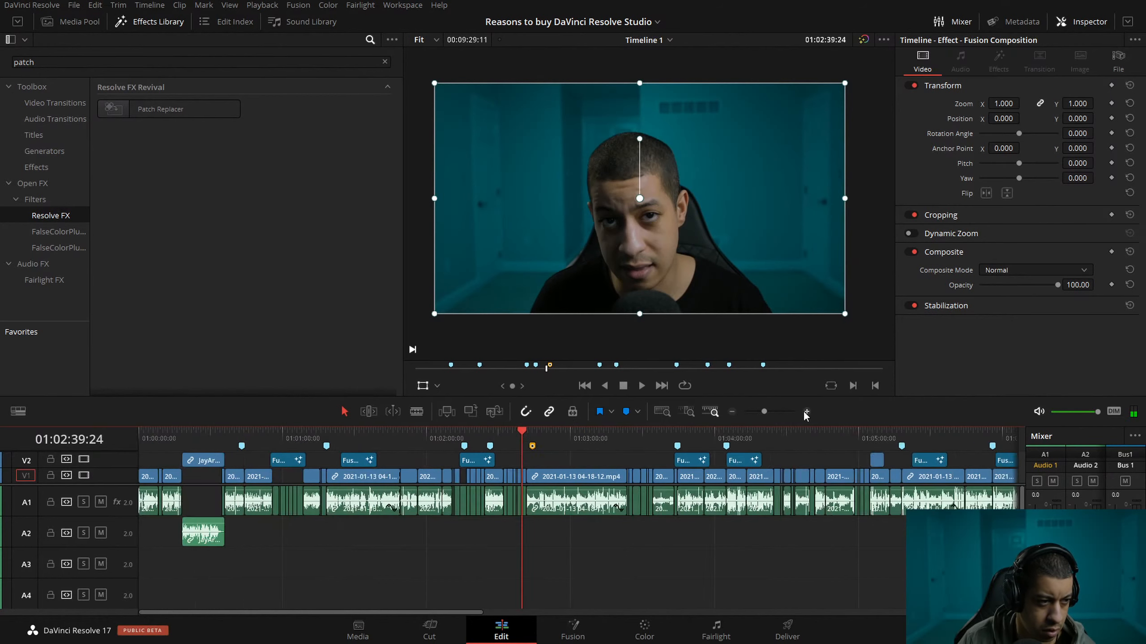
pyautogui.click(806, 412)
pyautogui.click(806, 412)
pyautogui.click(618, 446)
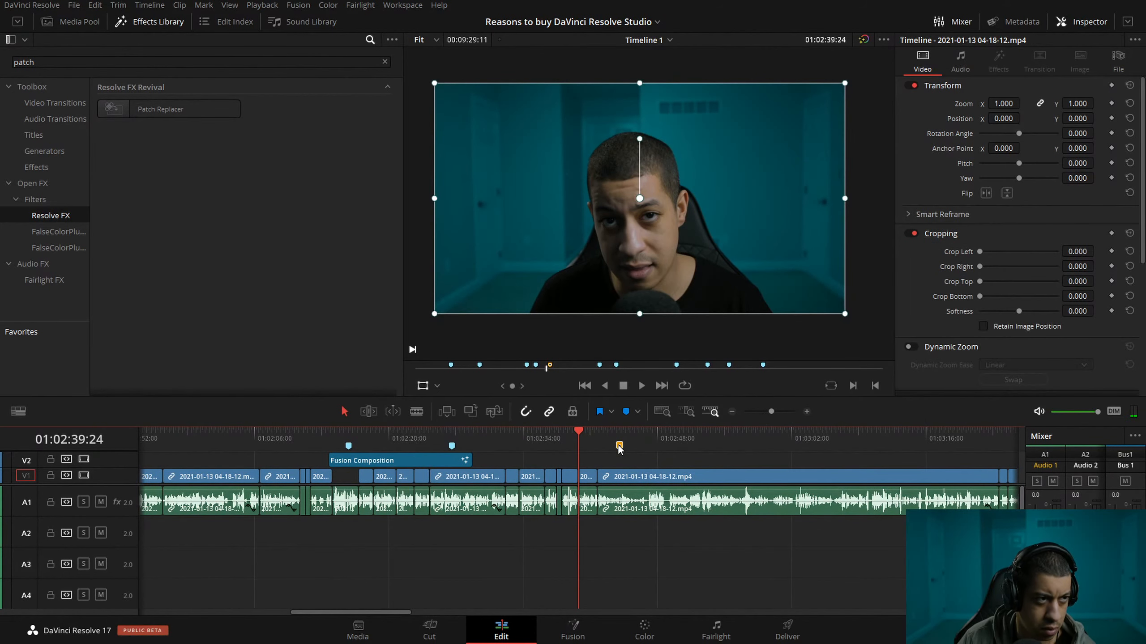
pyautogui.moveTo(619, 450)
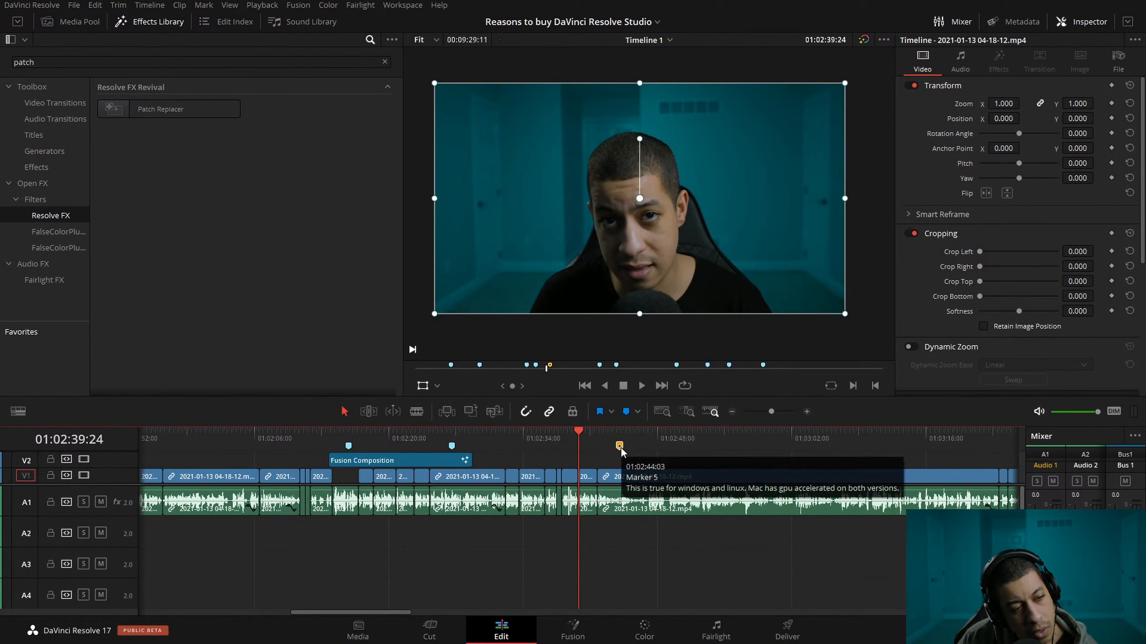
# Play the narration around Marker 5 and save the project.
pyautogui.press('space')
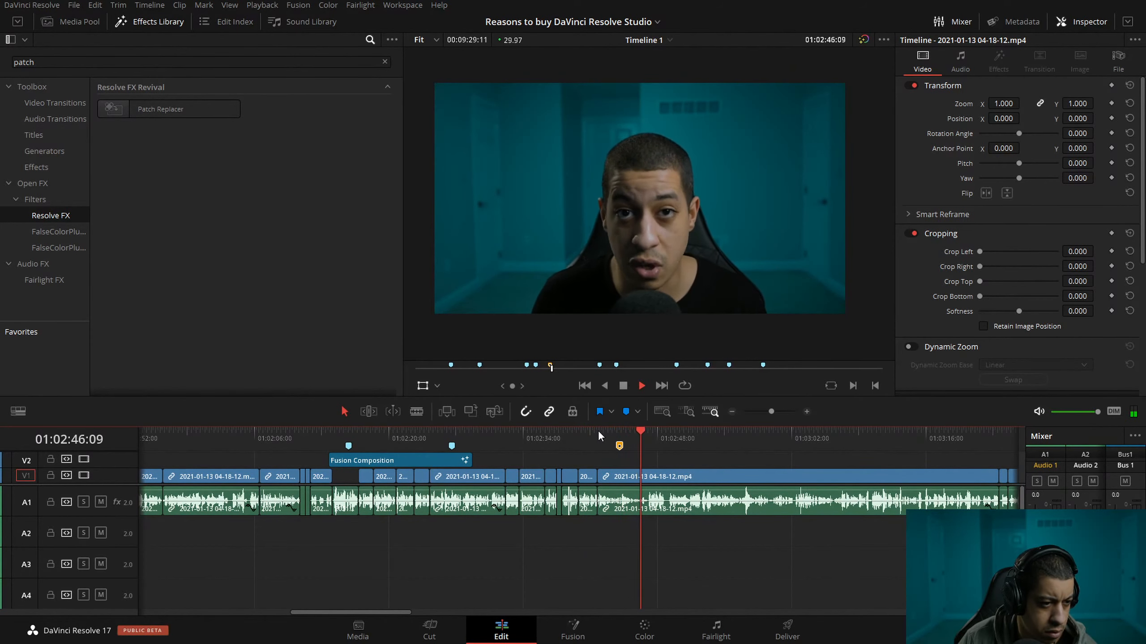
pyautogui.click(577, 434)
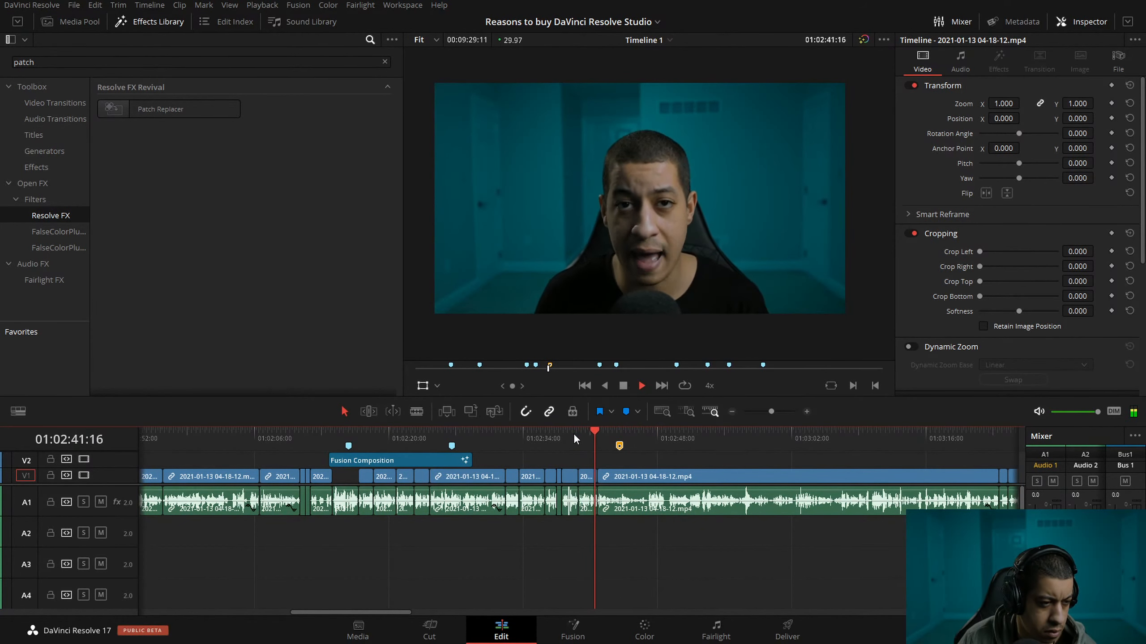
pyautogui.click(576, 435)
pyautogui.press('space')
pyautogui.press('space')
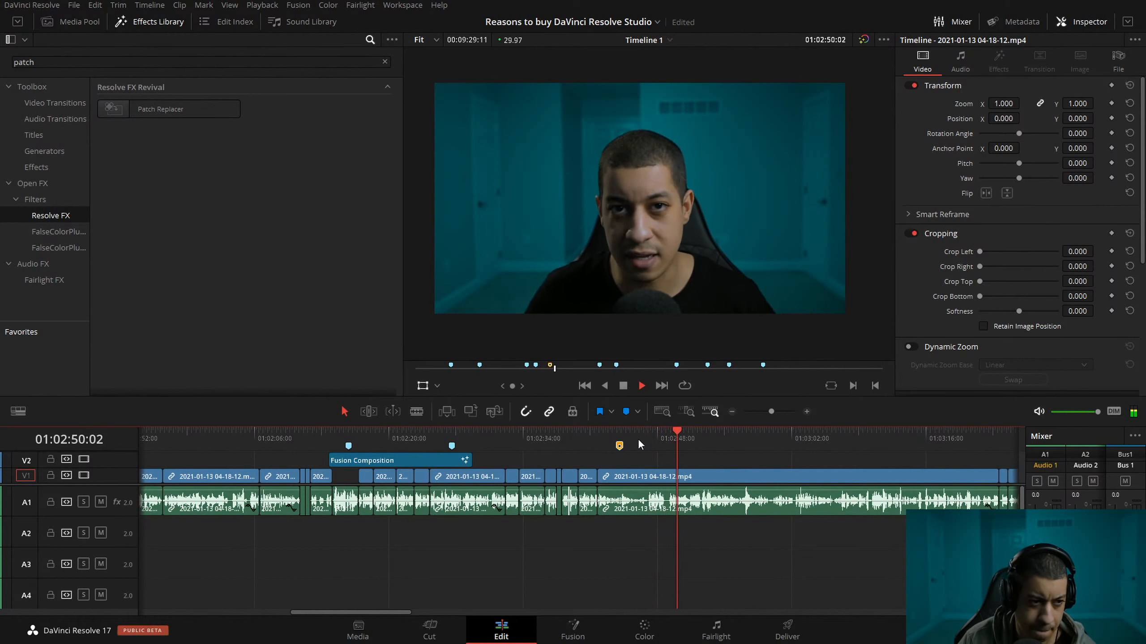
pyautogui.hotkey('ctrl', 's')
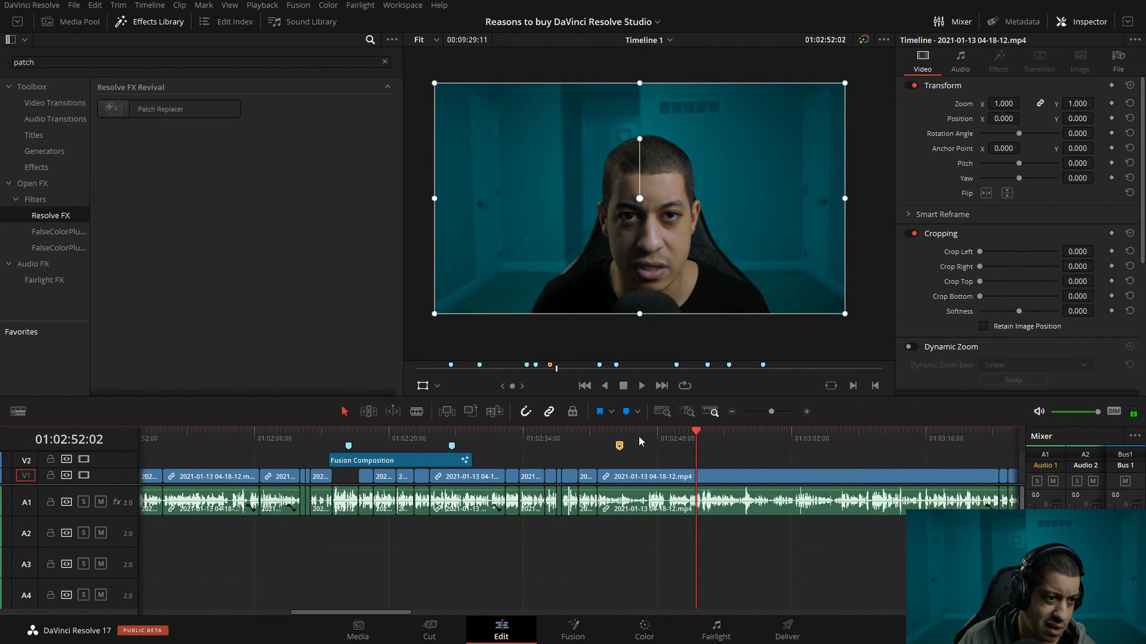
# Scrub back to about 01:02:16 and review the Graphics Card Acceleration title at full screen.
pyautogui.moveTo(620, 447)
pyautogui.moveTo(696, 439); pyautogui.dragTo(597, 442)
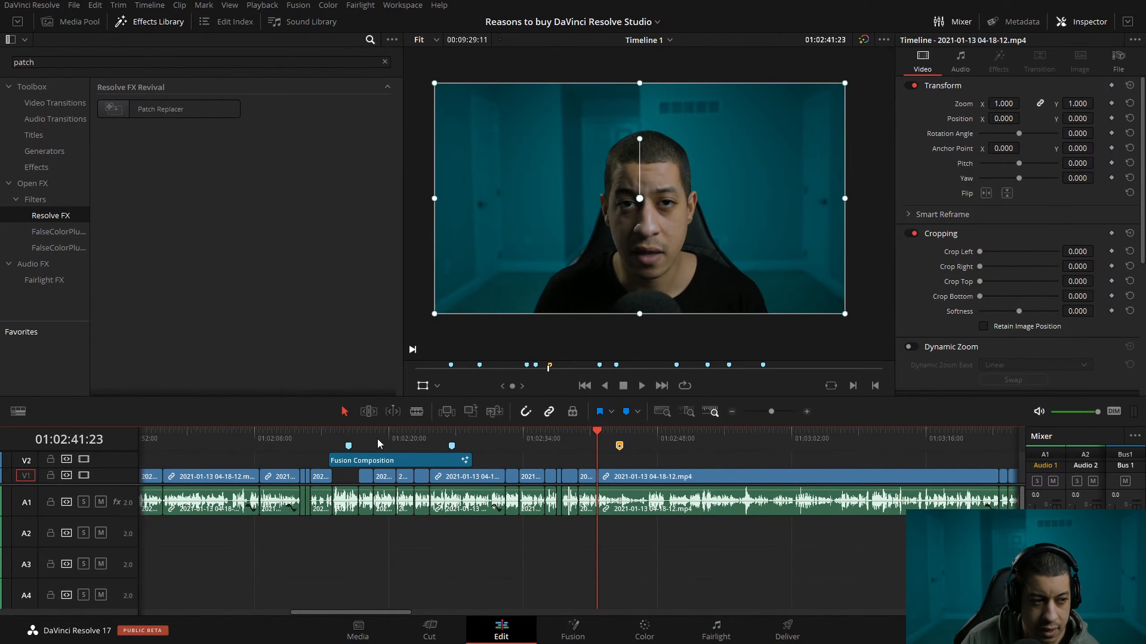
pyautogui.click(396, 440)
pyautogui.moveTo(386, 435); pyautogui.dragTo(359, 434)
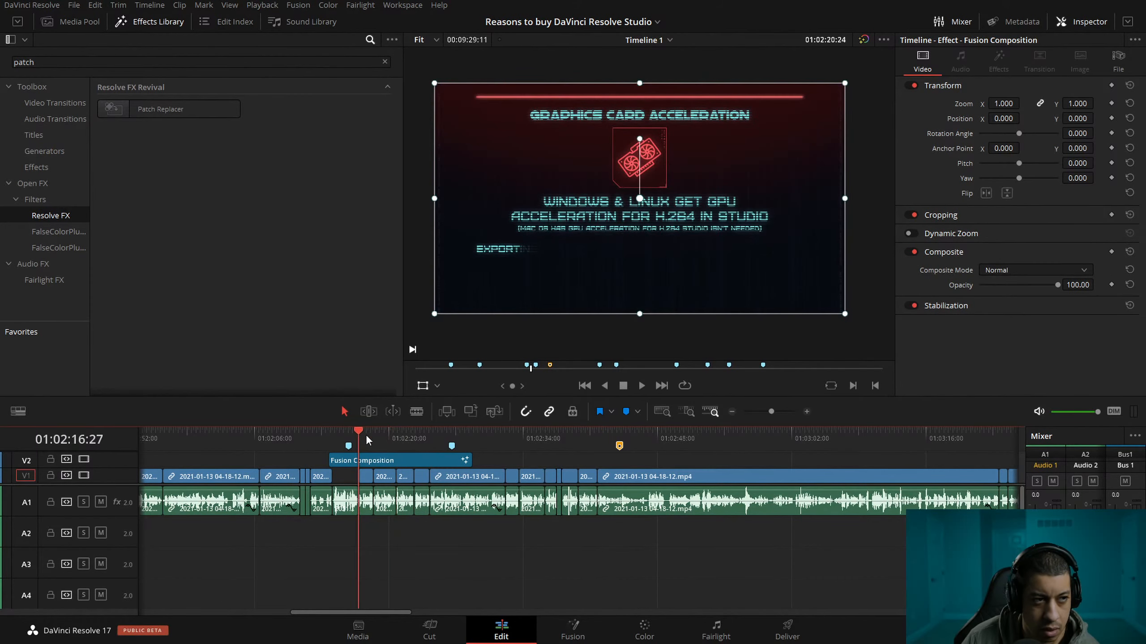
pyautogui.hotkey('ctrl', 'f')
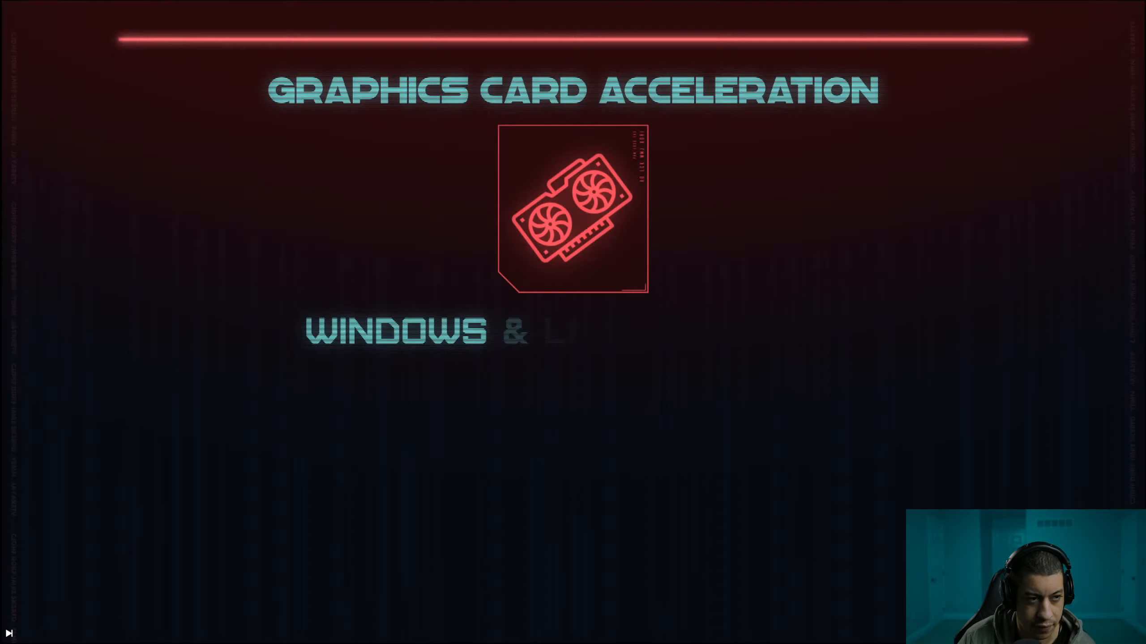
pyautogui.moveTo(875, 238)
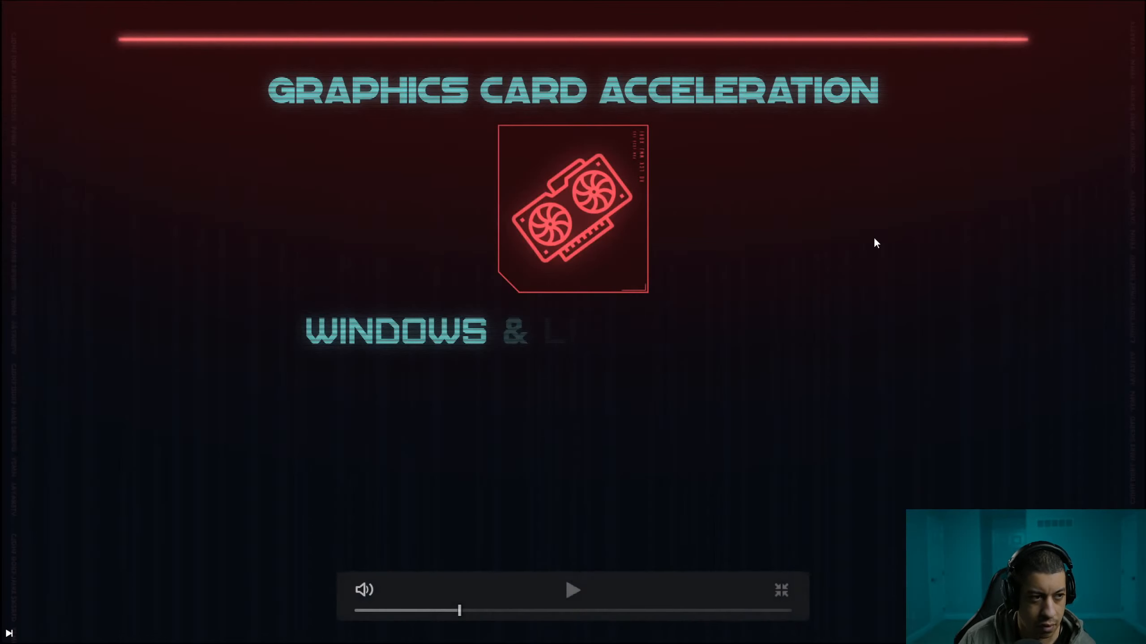
pyautogui.click(471, 611)
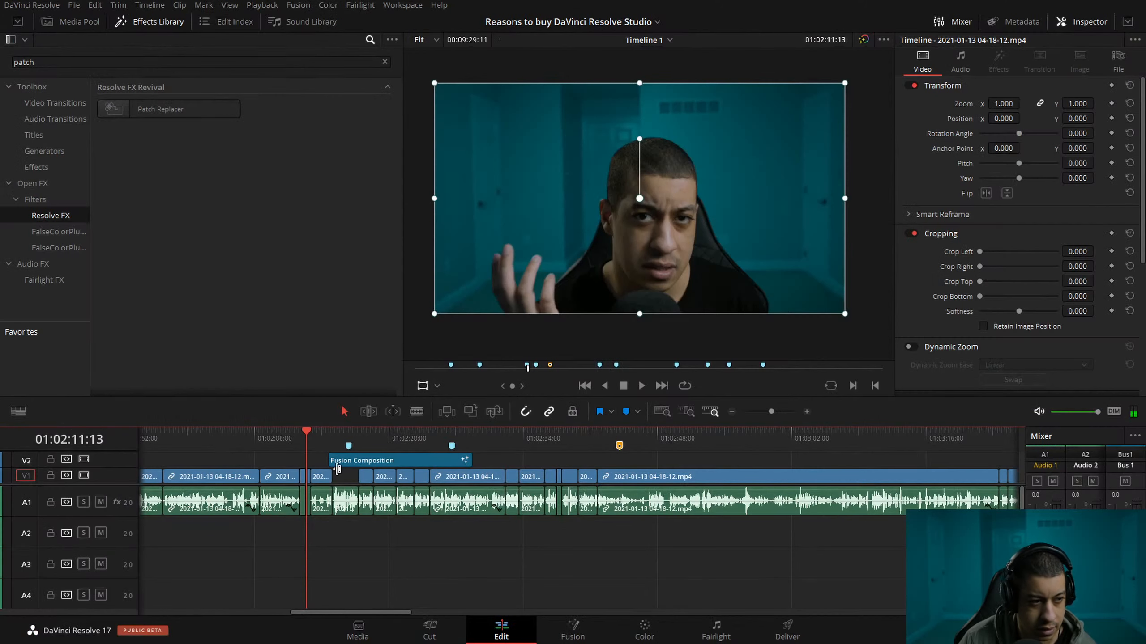
# Move to Marker 4 at 01:02:26:19 and view the Graphics Card Acceleration title's full text at full screen.
pyautogui.moveTo(365, 445); pyautogui.dragTo(449, 442)
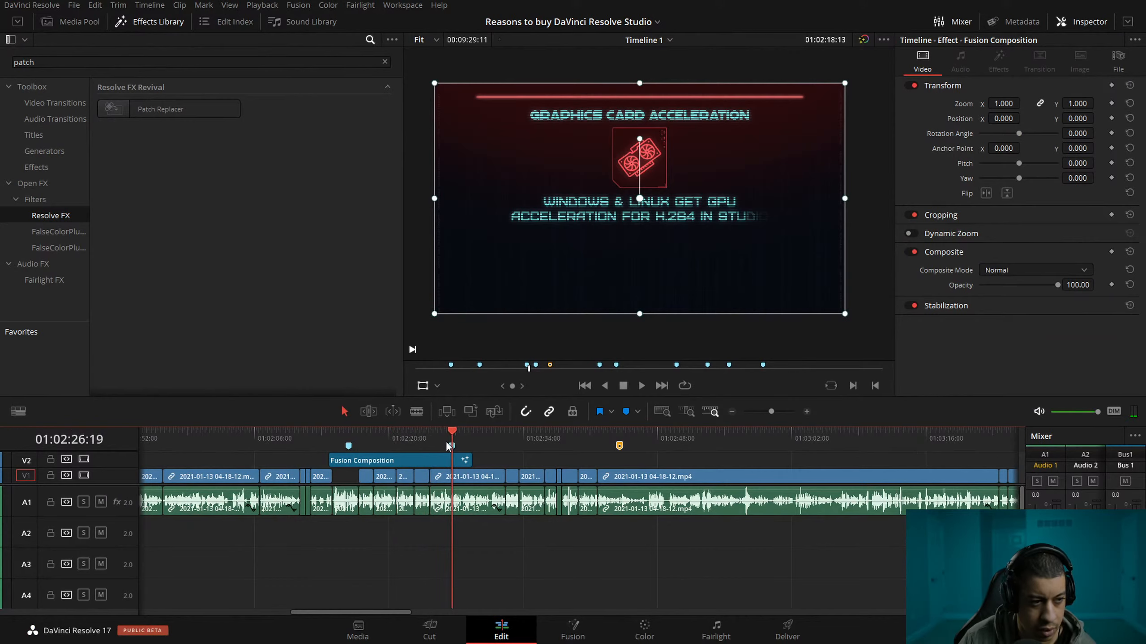
pyautogui.hotkey('ctrl', 'f')
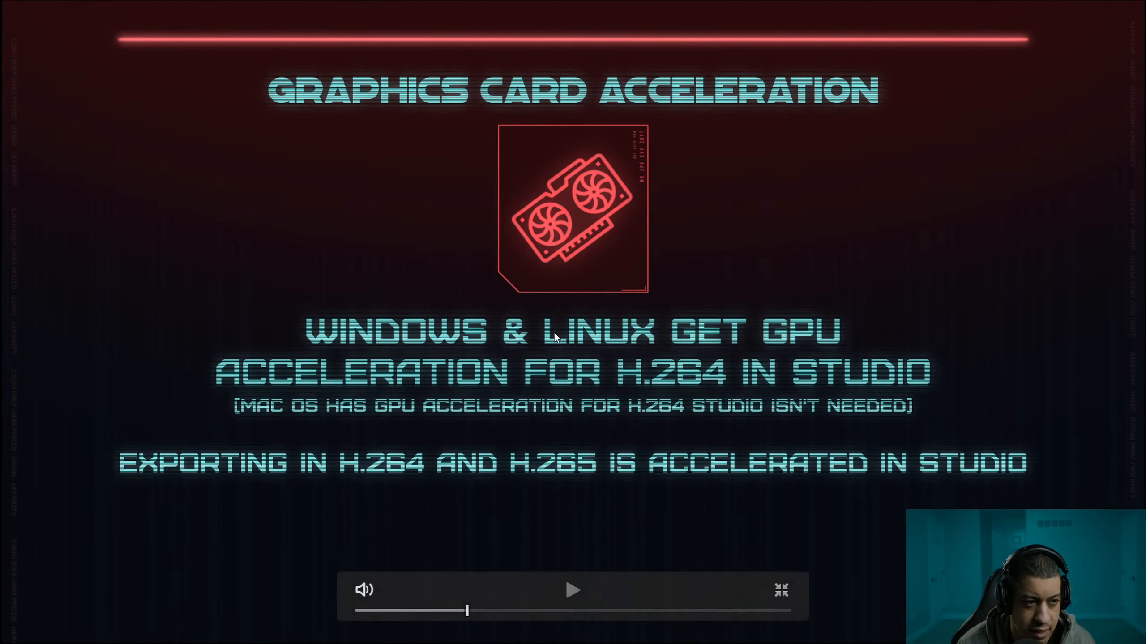
pyautogui.press('Escape')
# Look up which command is assigned to the L key in Keyboard Customization, and close it.
pyautogui.click(32, 5)
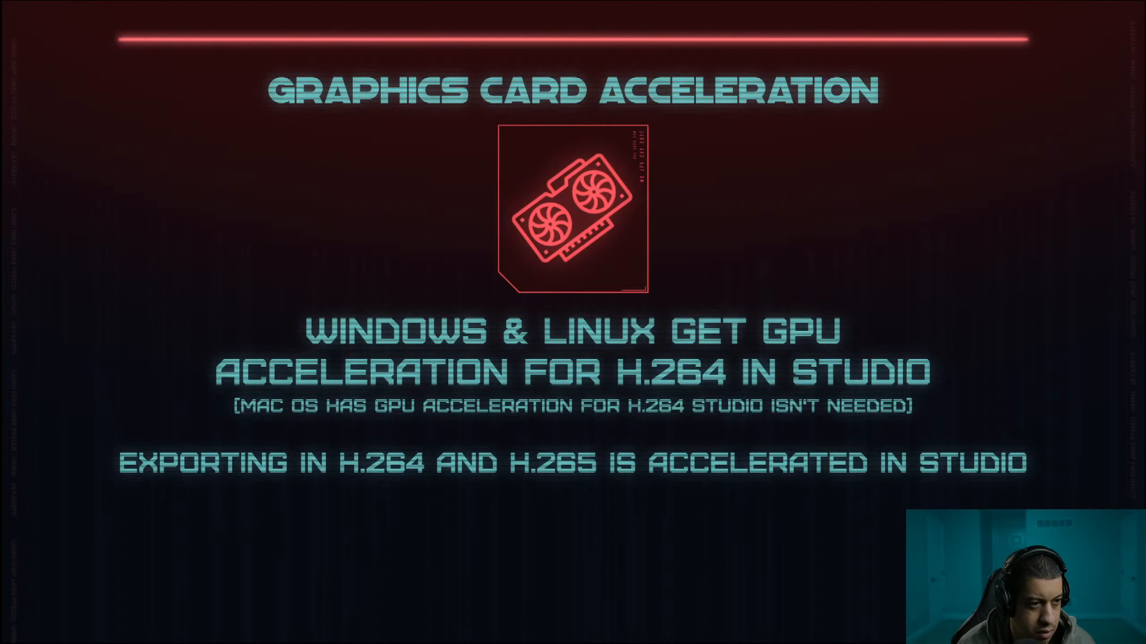
pyautogui.press('Escape')
pyautogui.click(32, 5)
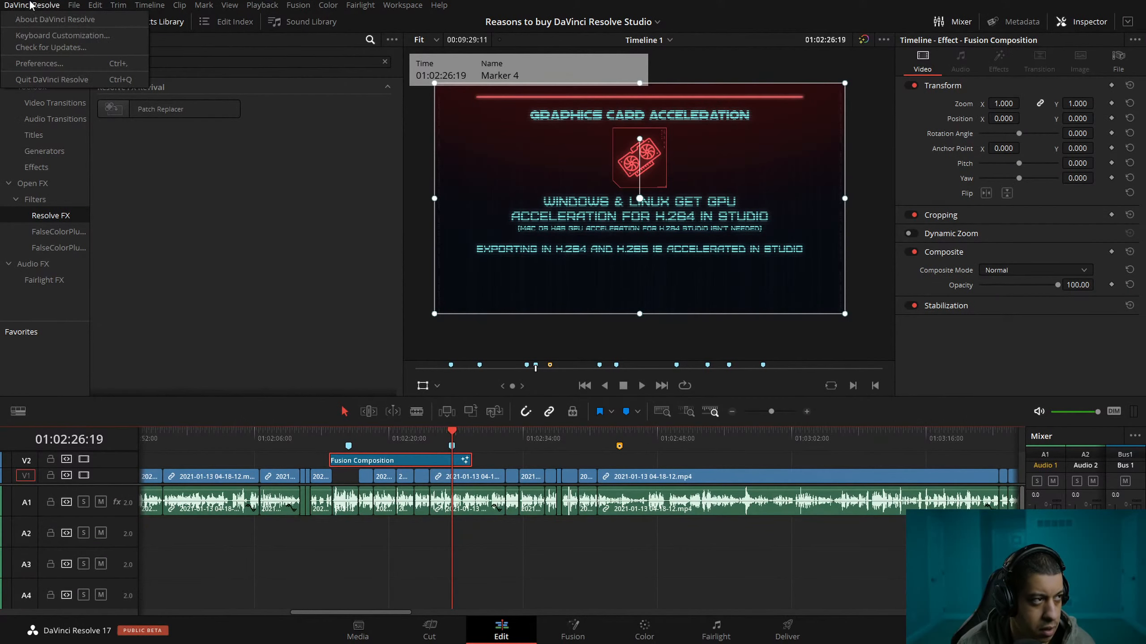
pyautogui.click(54, 35)
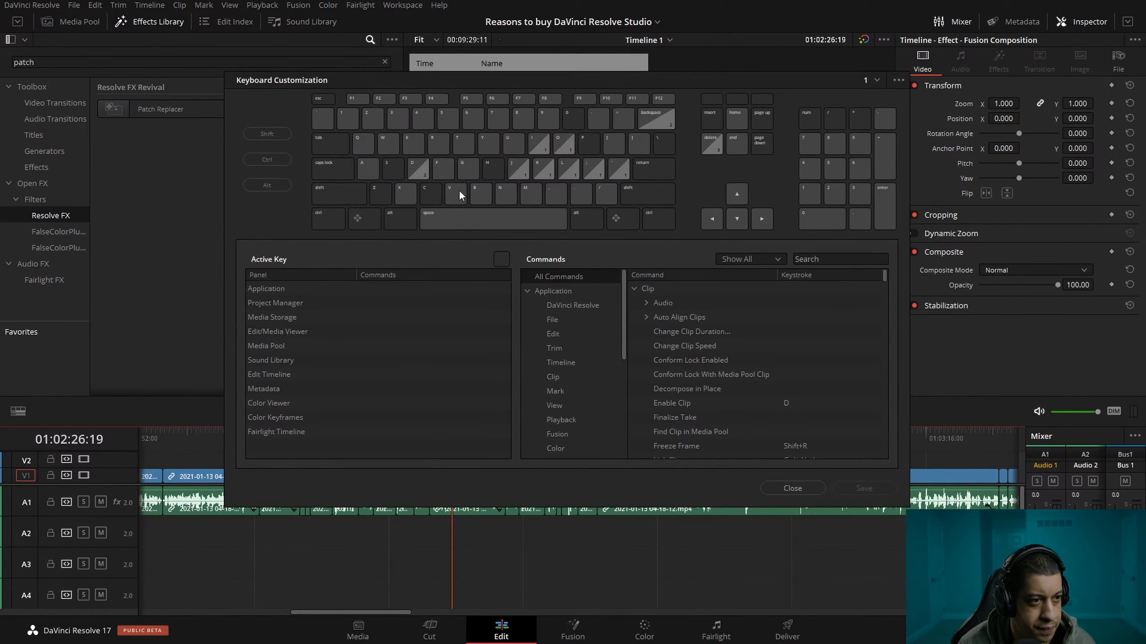
pyautogui.click(568, 170)
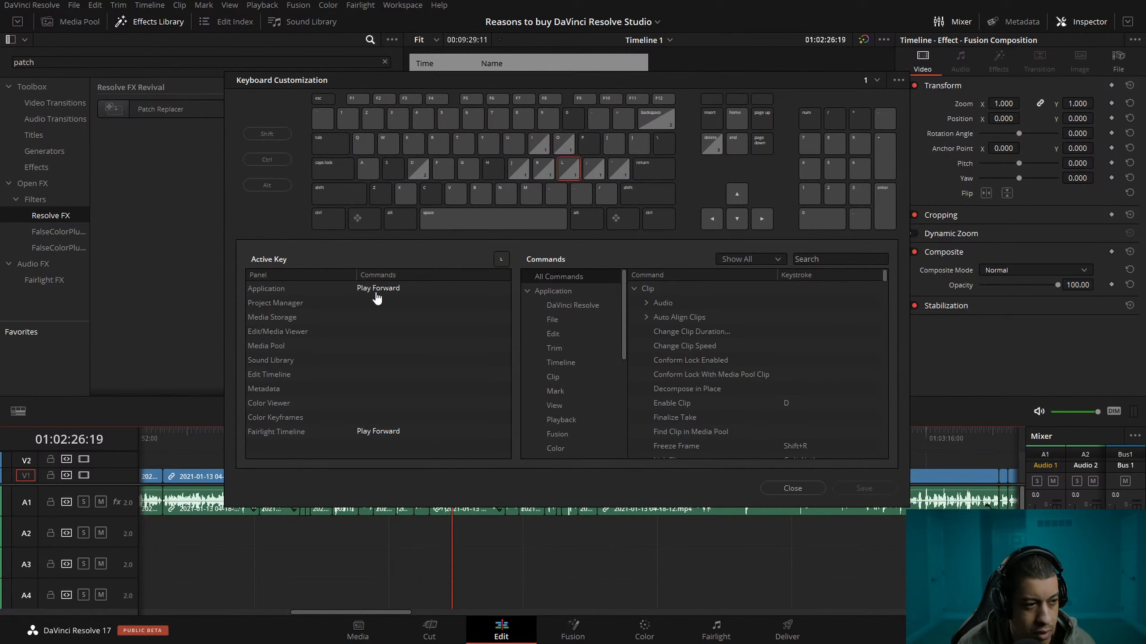
pyautogui.click(792, 488)
# Fast-forward through the narration after Marker 5 at 4x speed, and return to about 01:02:39.
pyautogui.moveTo(556, 437); pyautogui.dragTo(678, 437)
pyautogui.press('l')
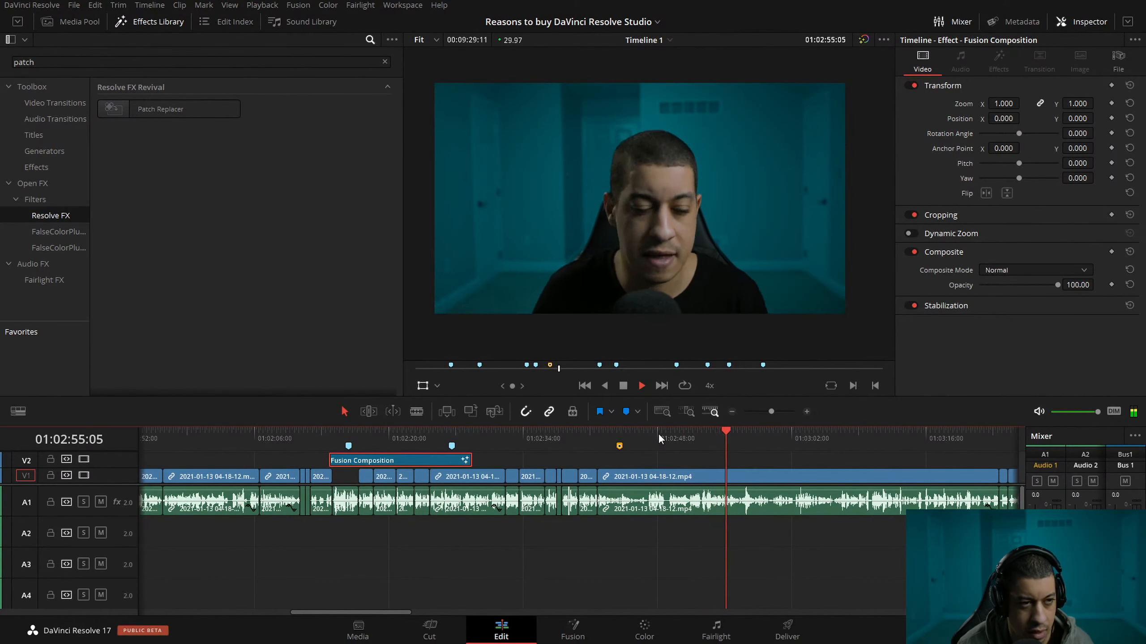
pyautogui.press('space')
pyautogui.moveTo(675, 446); pyautogui.dragTo(582, 447)
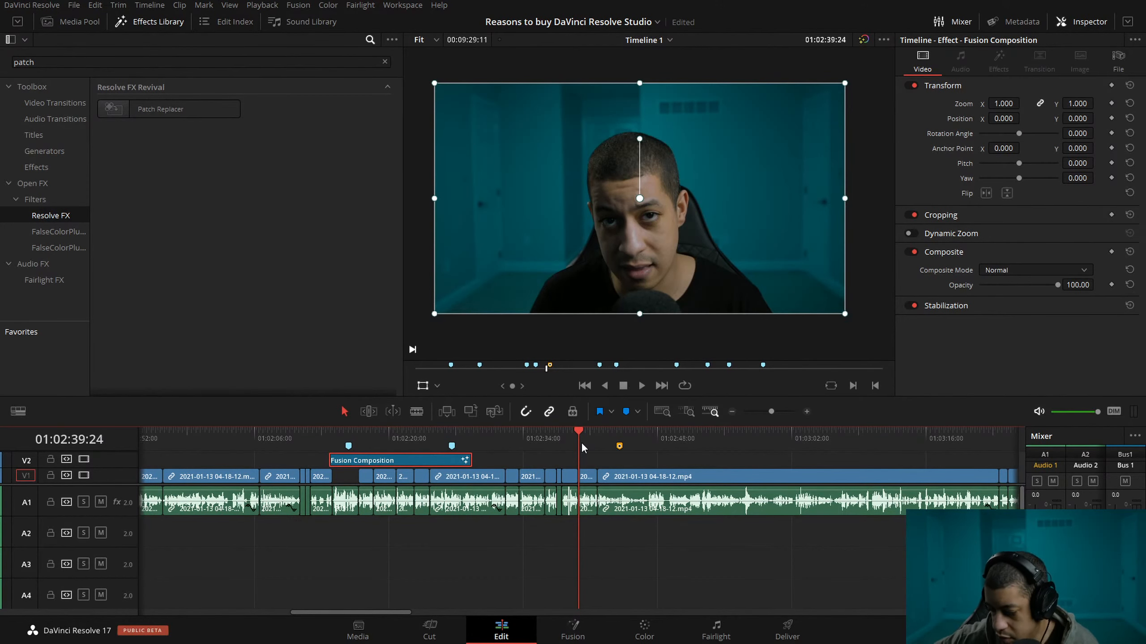
# Duplicate the last Fusion Composition on V2 into the empty timeline around 01:14:45 and open the copy in Fusion.
pyautogui.click(731, 411)
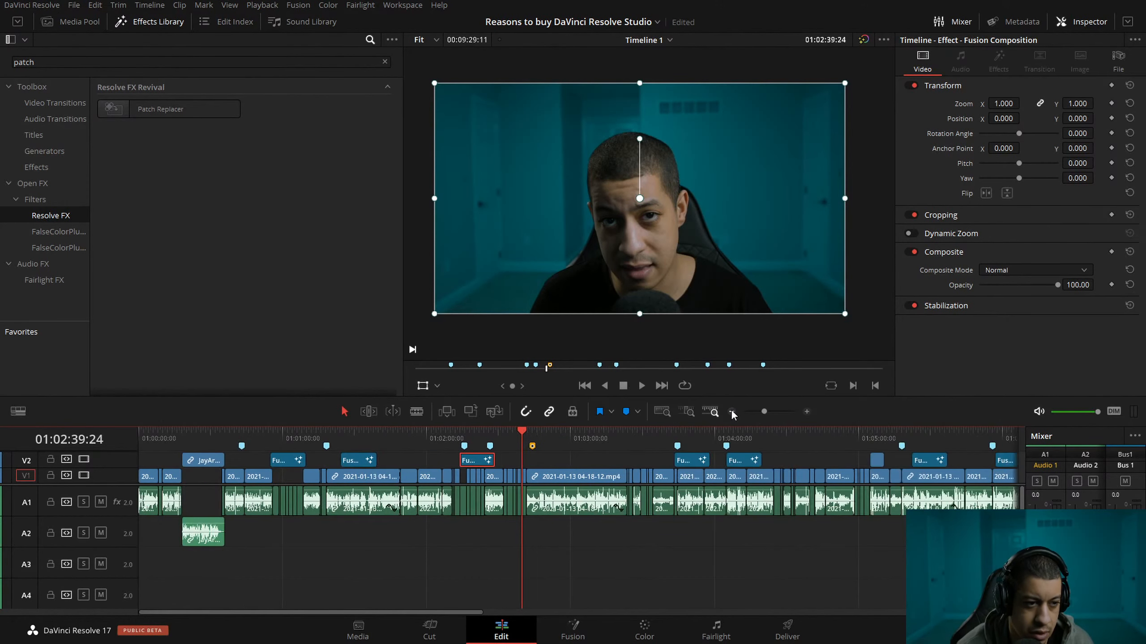
pyautogui.click(732, 412)
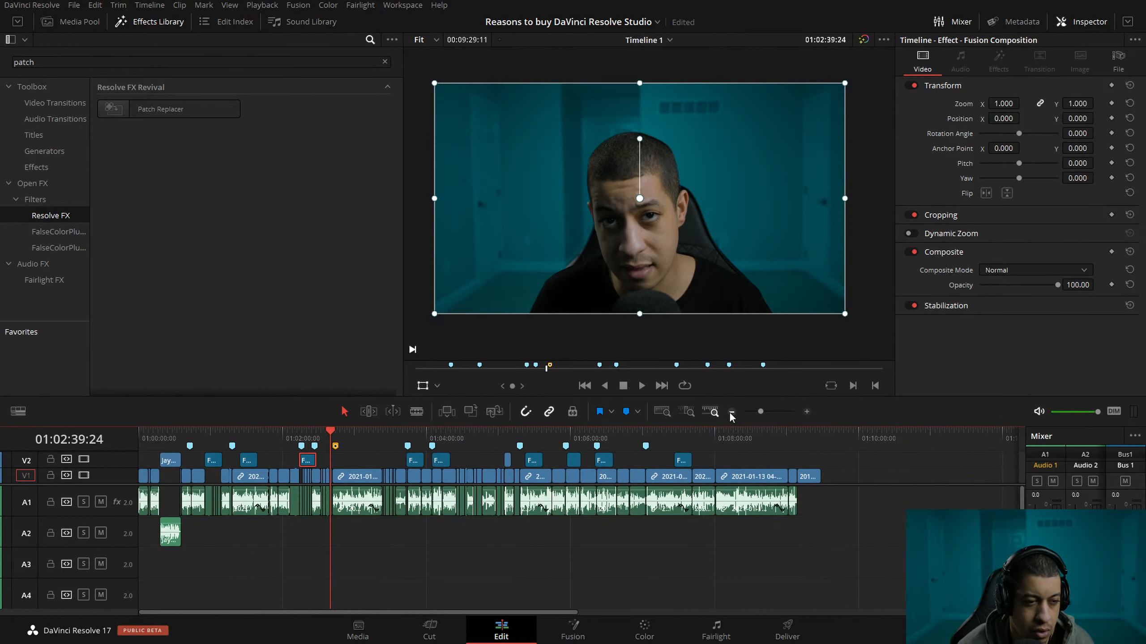
pyautogui.click(731, 411)
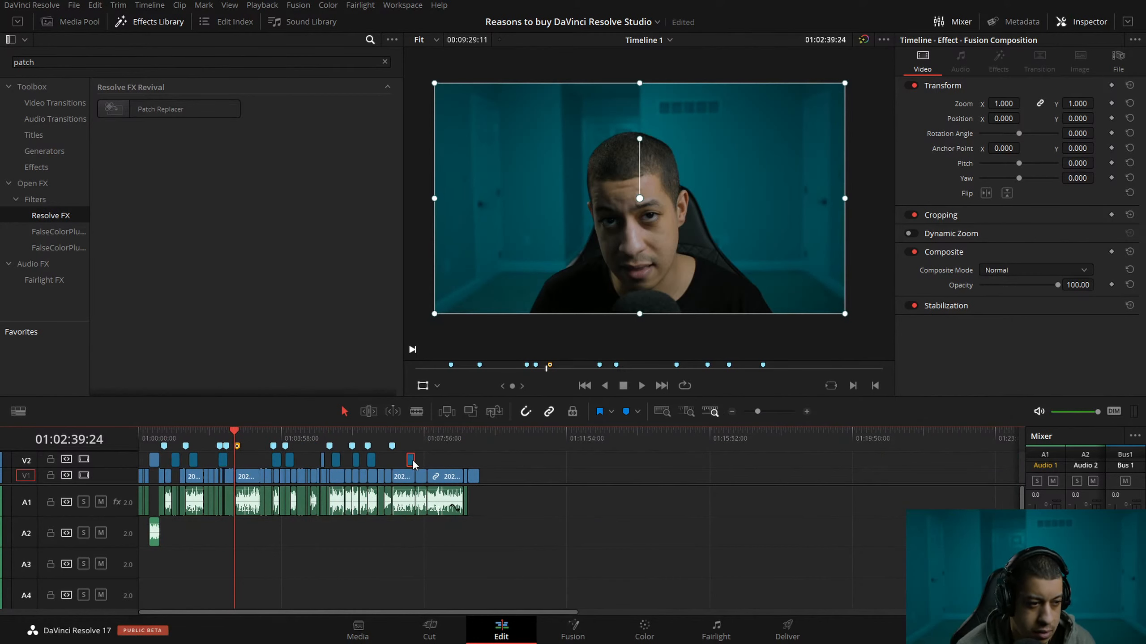
pyautogui.moveTo(606, 470); pyautogui.dragTo(710, 442)
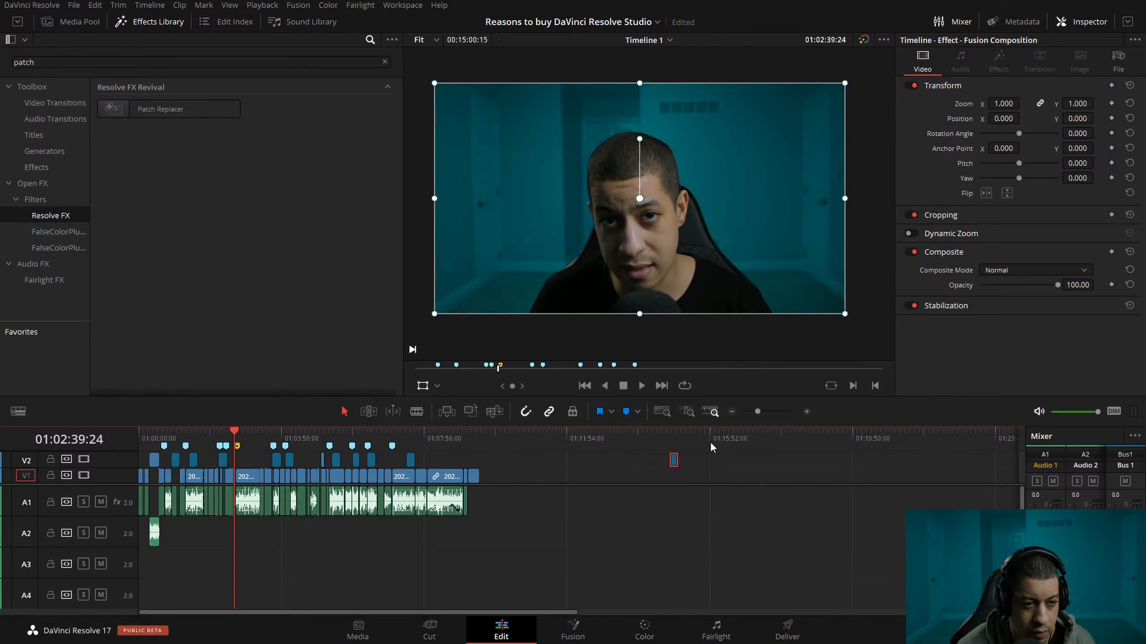
pyautogui.click(672, 434)
pyautogui.click(806, 411)
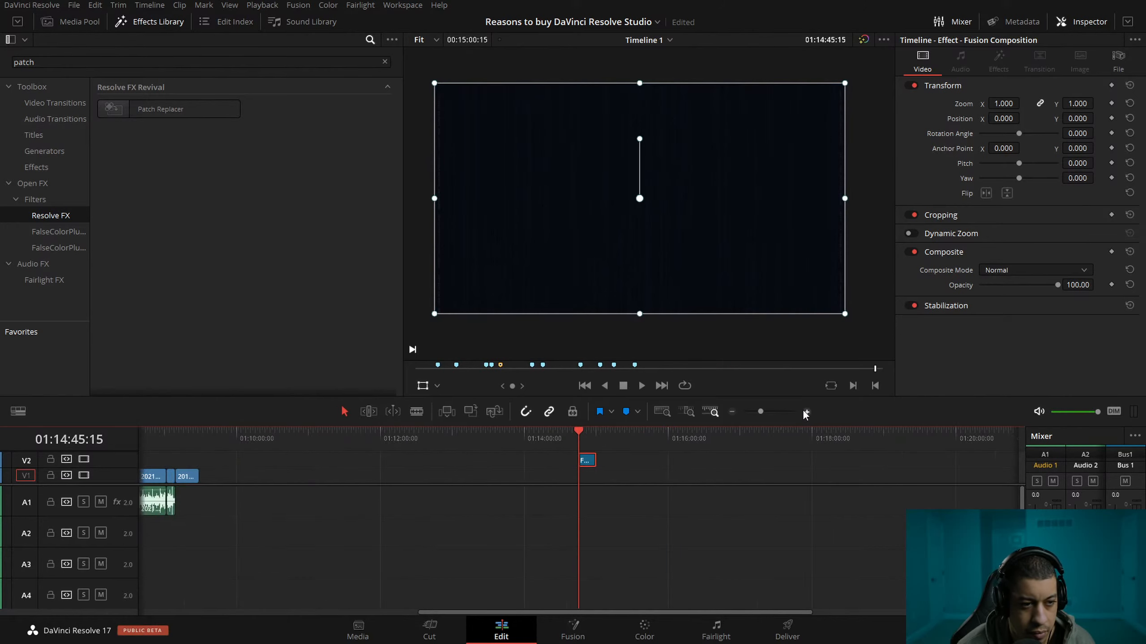
pyautogui.click(806, 412)
pyautogui.click(604, 436)
pyautogui.click(573, 629)
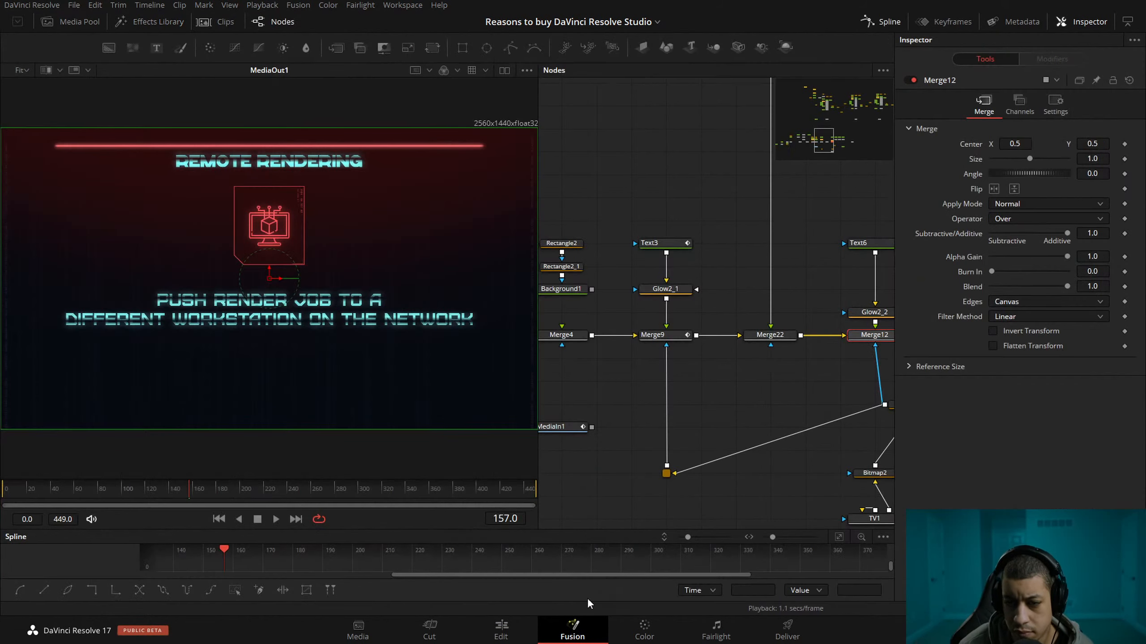
# Examine the scan lines on the word "ON" up close, and spread out the TV1 and Background10 nodes below Bitmap2.
pyautogui.scroll(3, 347, 344)
pyautogui.scroll(5, 346, 343)
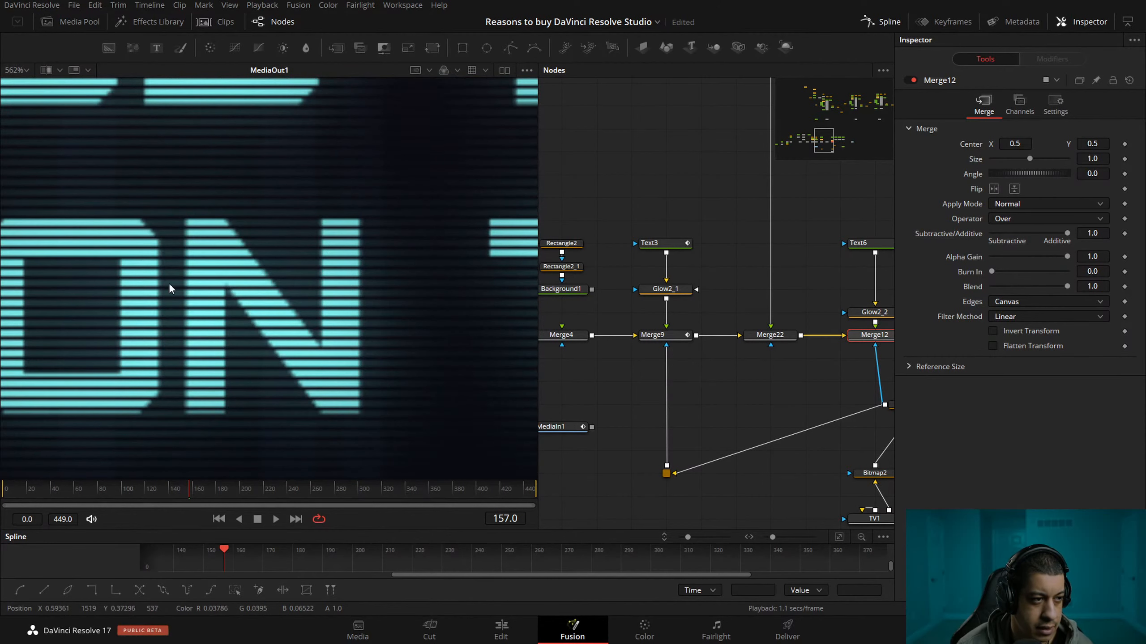
pyautogui.moveTo(154, 280); pyautogui.dragTo(267, 282)
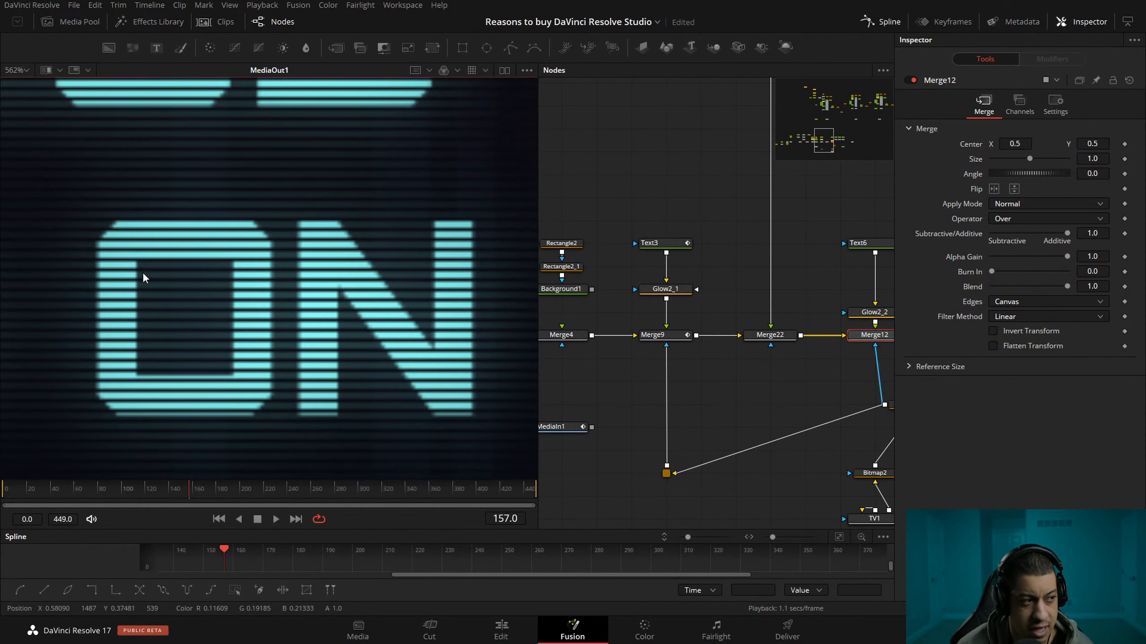
pyautogui.moveTo(752, 460); pyautogui.dragTo(596, 403)
pyautogui.moveTo(744, 418); pyautogui.dragTo(662, 393)
pyautogui.moveTo(770, 394); pyautogui.dragTo(746, 387)
pyautogui.moveTo(618, 432); pyautogui.dragTo(788, 474)
pyautogui.click(814, 414)
pyautogui.moveTo(795, 432); pyautogui.dragTo(804, 347)
pyautogui.moveTo(611, 347); pyautogui.dragTo(647, 418)
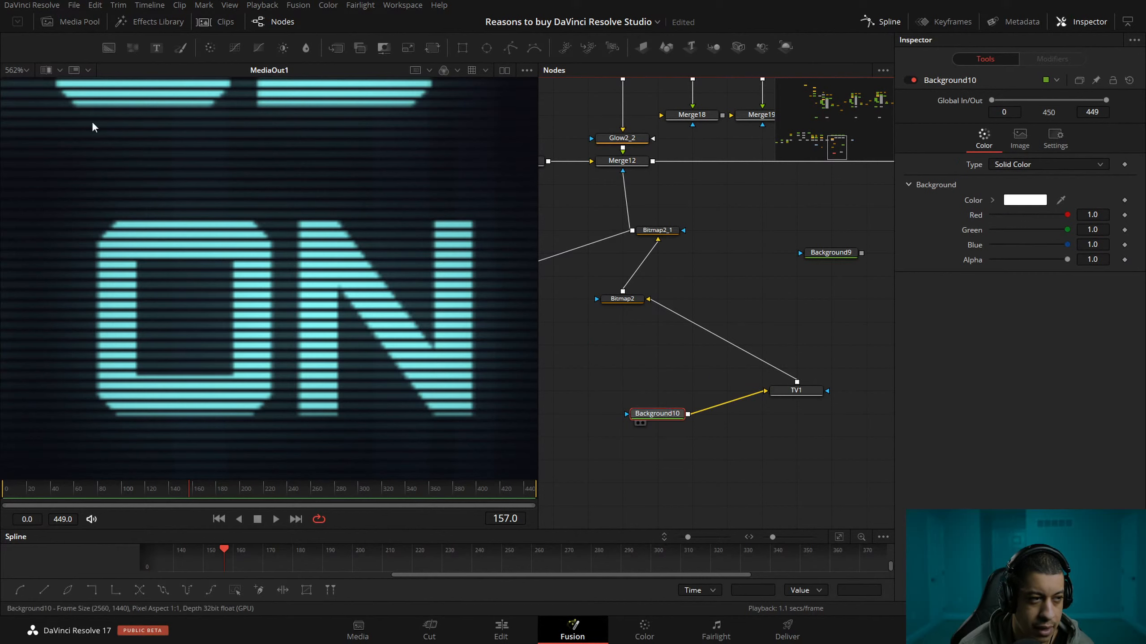
# View the outputs of Background10 and TV1, and place the TV1 node level with Background10.
pyautogui.press('1')
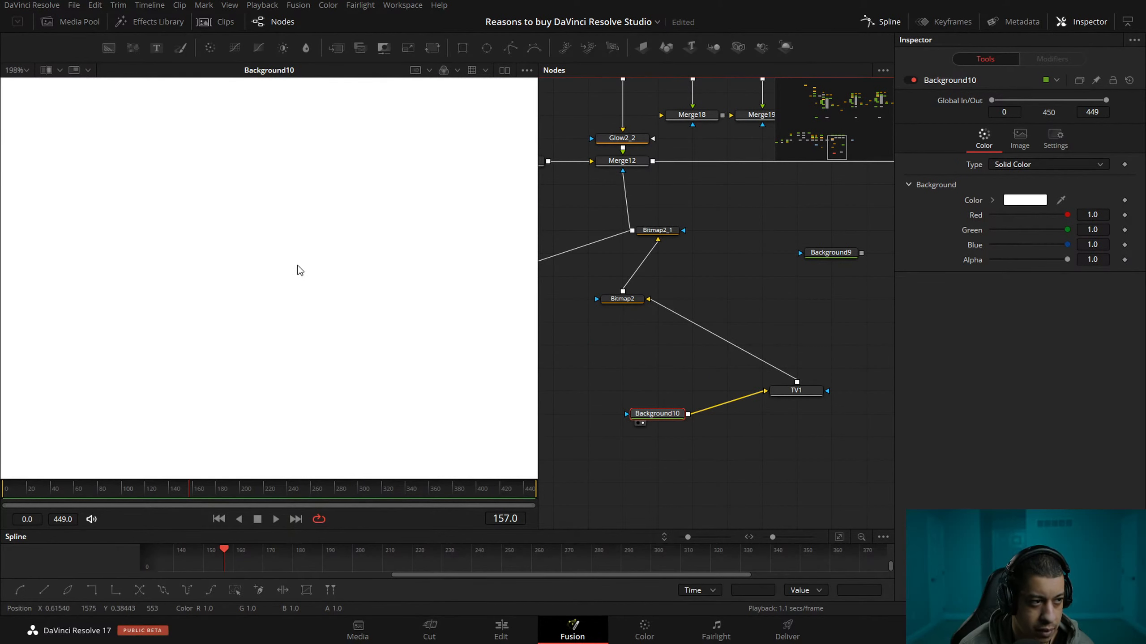
pyautogui.click(778, 400)
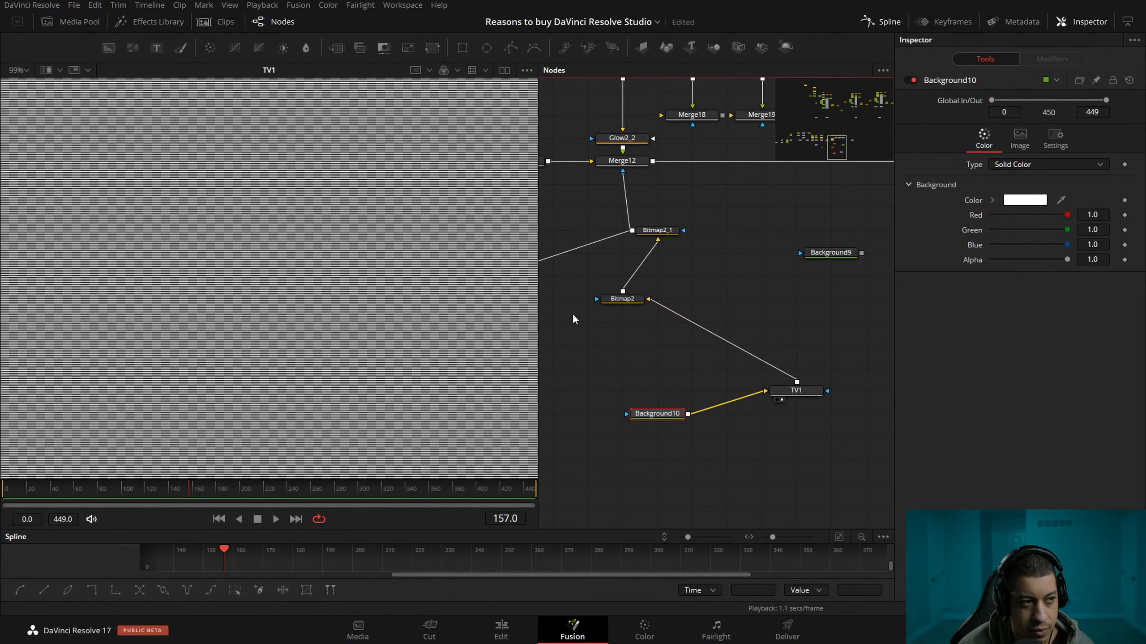
pyautogui.scroll(2, 393, 303)
pyautogui.moveTo(802, 391); pyautogui.dragTo(803, 415)
# Review the TV1 node's Noise, Roll Bar and scan line settings.
pyautogui.click(1002, 106)
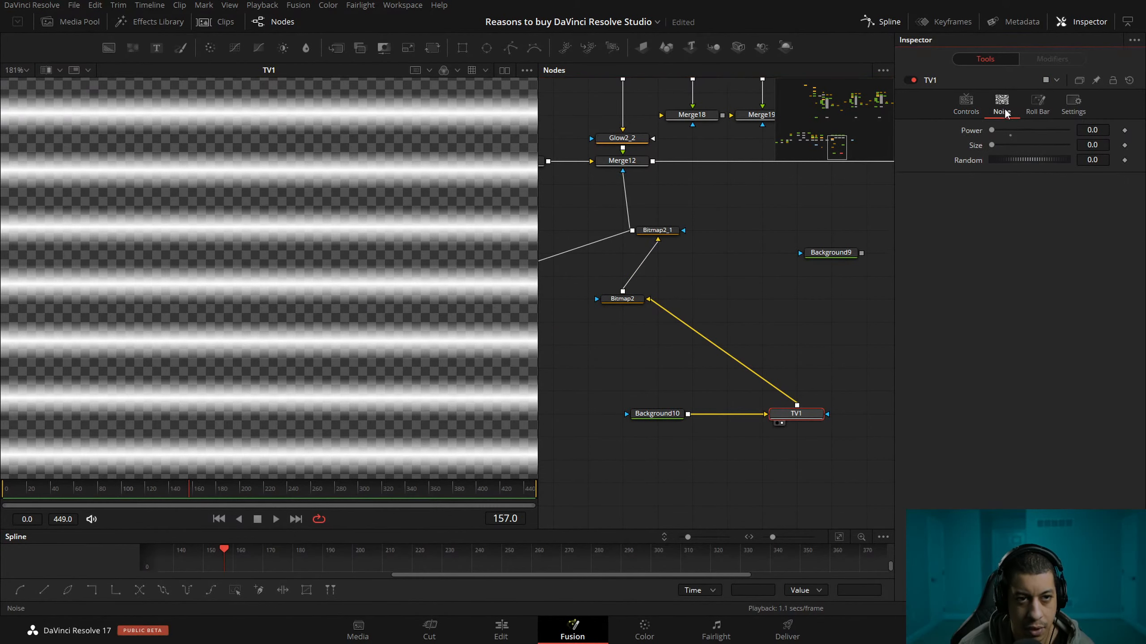
pyautogui.click(1028, 112)
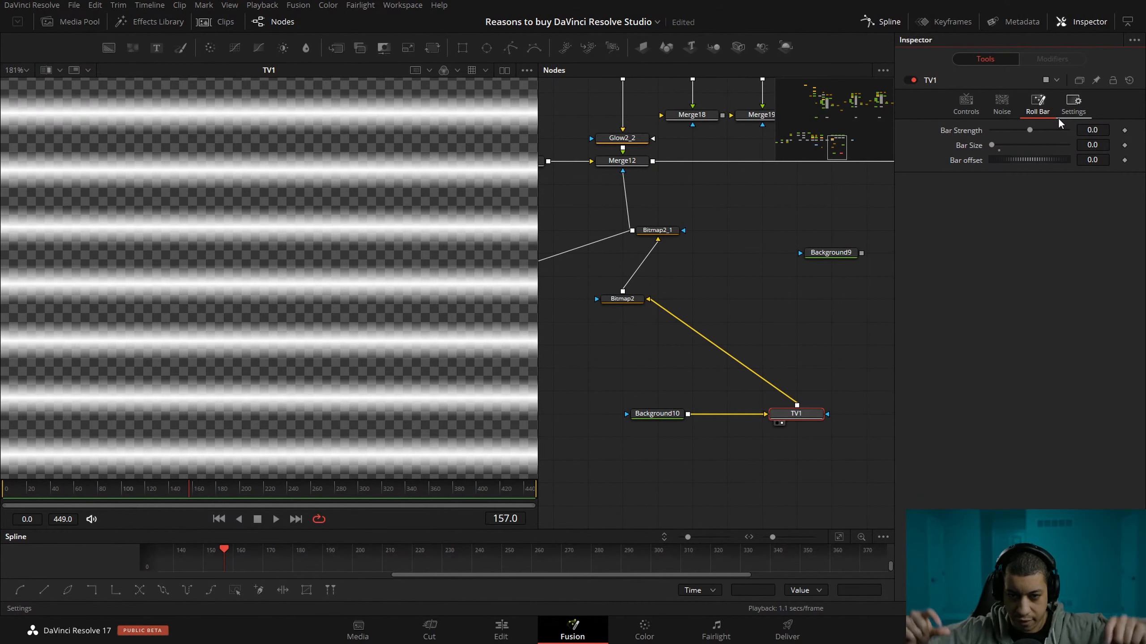
pyautogui.click(966, 105)
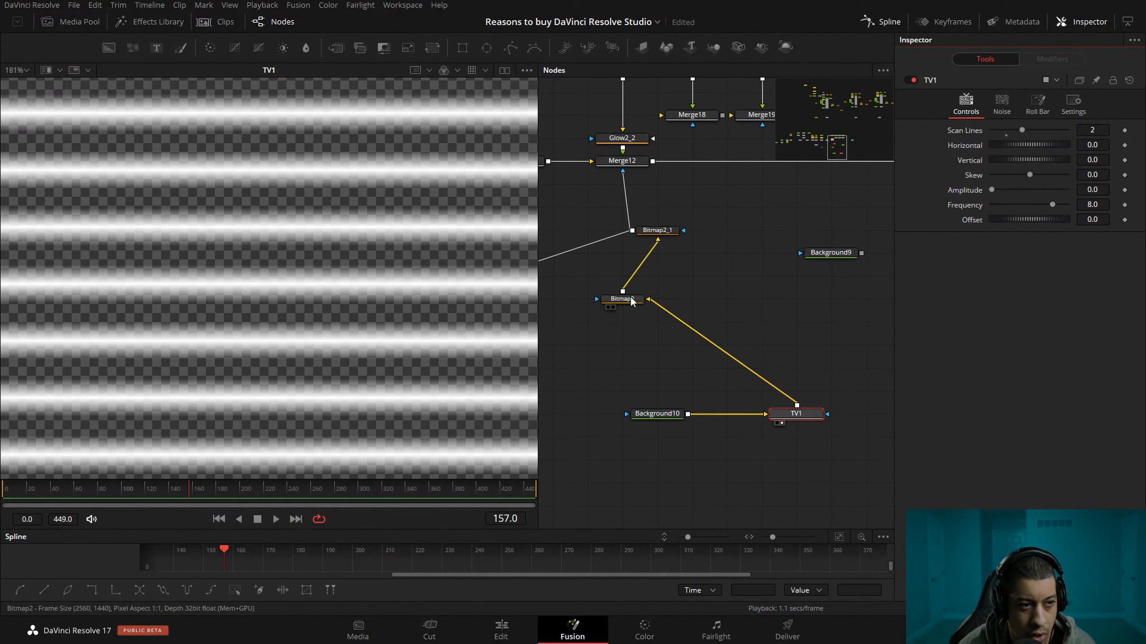
pyautogui.click(582, 305)
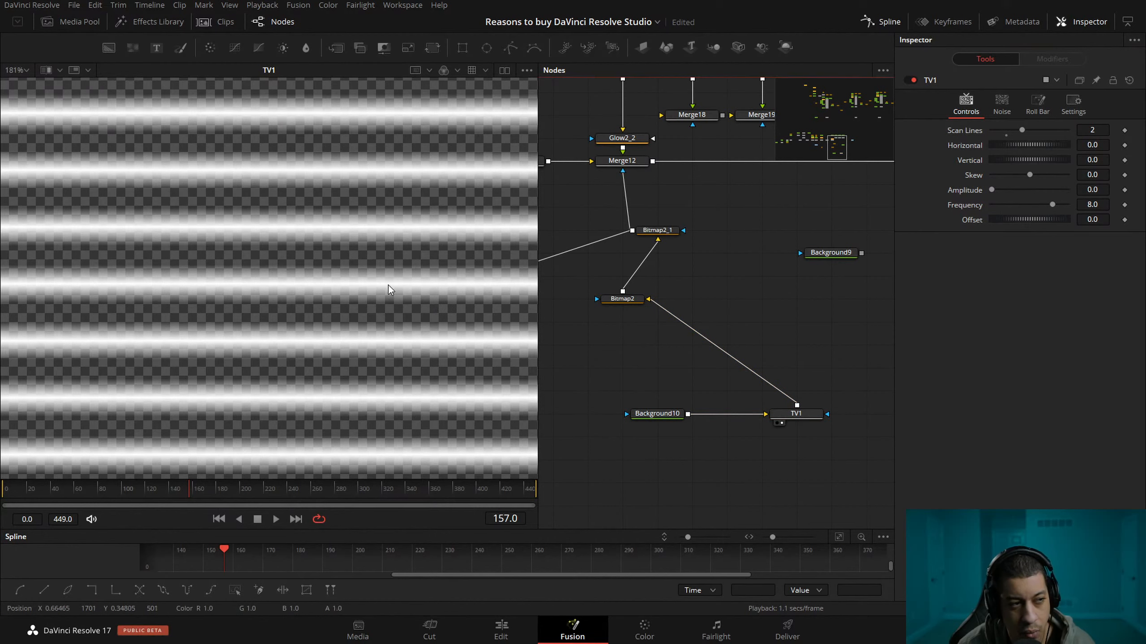
# Try TV1 directly as the mask of Merge9 and inspect the Remote Rendering heading's scan lines up close.
pyautogui.moveTo(617, 321); pyautogui.dragTo(720, 348)
pyautogui.moveTo(806, 336); pyautogui.dragTo(562, 201)
pyautogui.moveTo(764, 219); pyautogui.dragTo(835, 264)
pyautogui.click(619, 245)
pyautogui.scroll(-8, 321, 263)
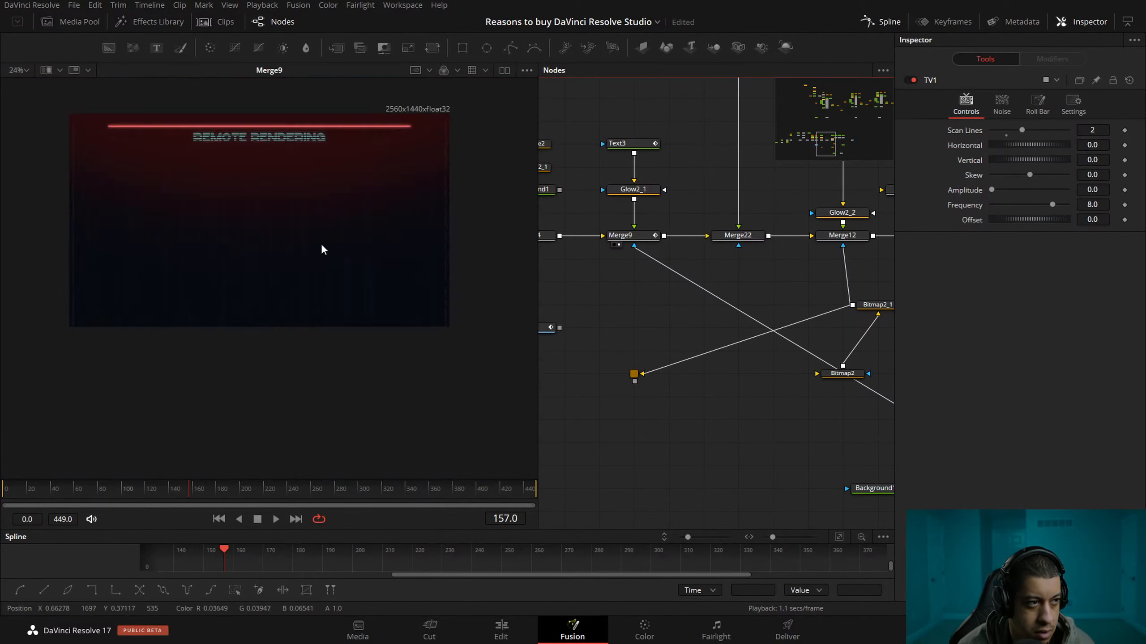
pyautogui.scroll(8, 283, 162)
pyautogui.scroll(3, 381, 233)
pyautogui.scroll(-4, 356, 277)
pyautogui.scroll(5, 367, 246)
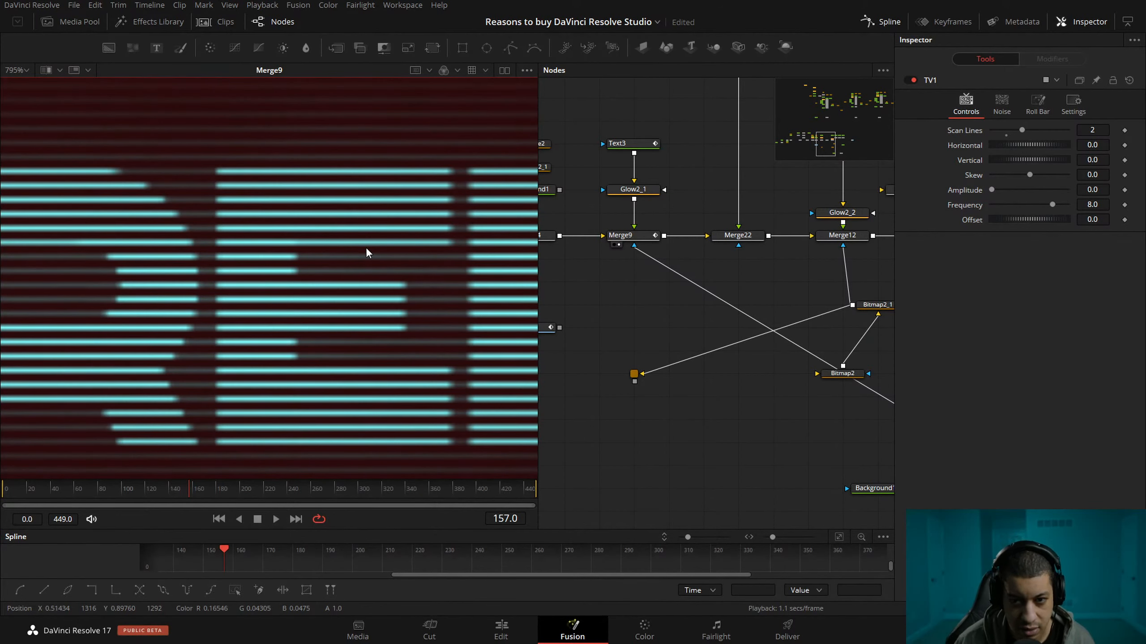
# Reconnect TV1 to Bitmap2 instead of Merge9, and view Bitmap2's output.
pyautogui.moveTo(742, 357); pyautogui.dragTo(678, 343)
pyautogui.moveTo(573, 235); pyautogui.dragTo(864, 351)
pyautogui.click(789, 366)
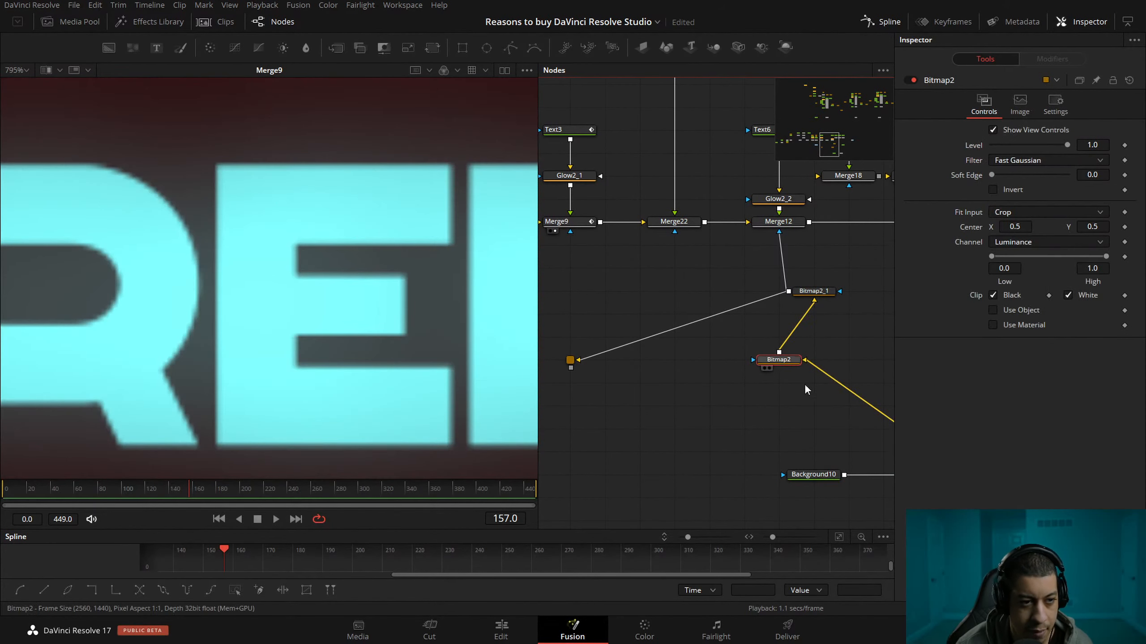
pyautogui.press('1')
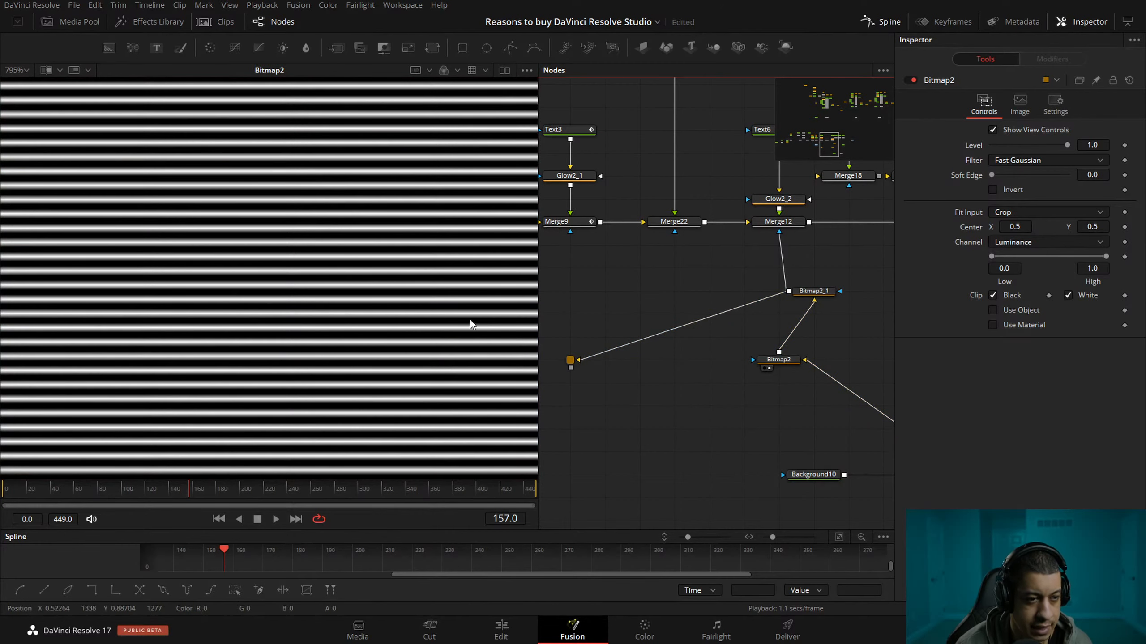
# Check the Invert option on Bitmap2_1, reconnect its mask to Merge9, and view Merge9's output.
pyautogui.click(816, 291)
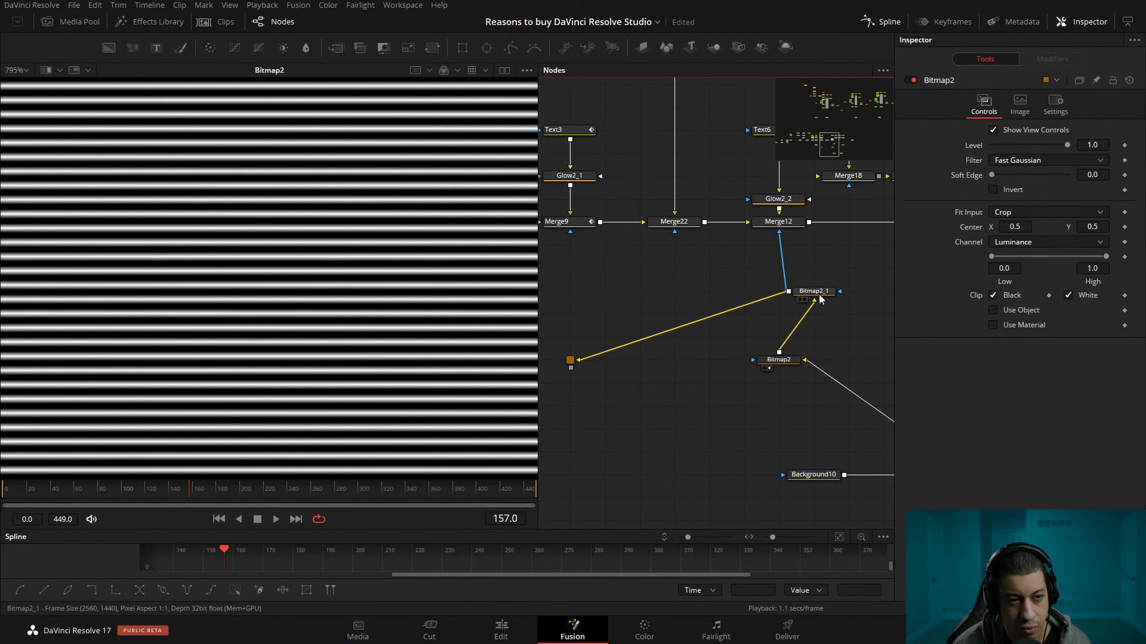
pyautogui.click(992, 190)
pyautogui.moveTo(570, 366); pyautogui.dragTo(571, 231)
pyautogui.moveTo(601, 281); pyautogui.dragTo(647, 282)
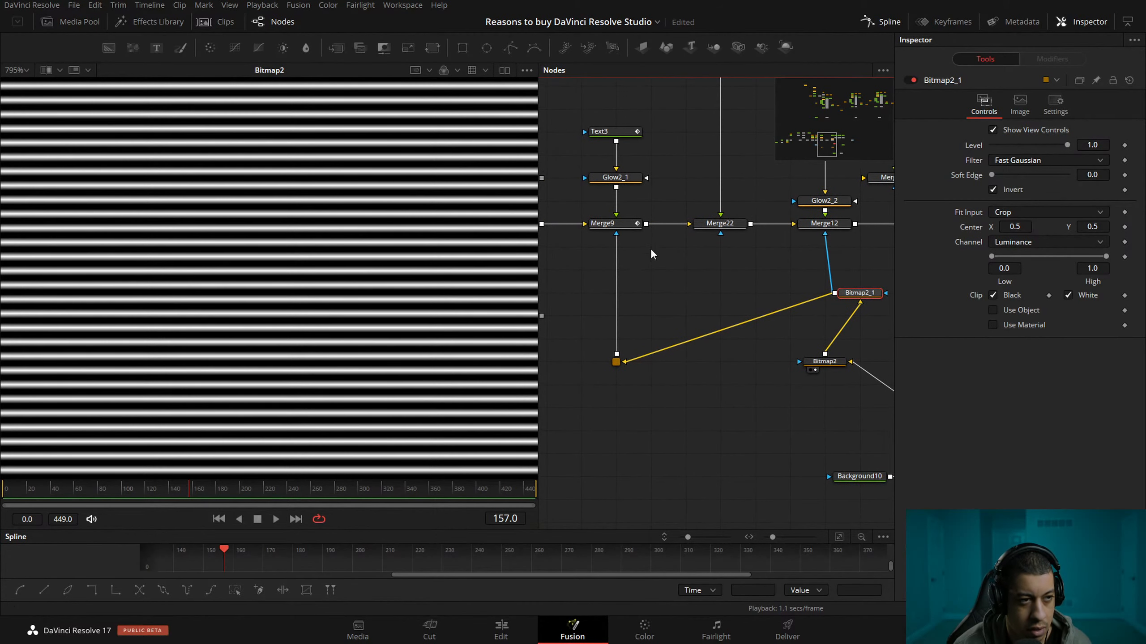
pyautogui.click(600, 233)
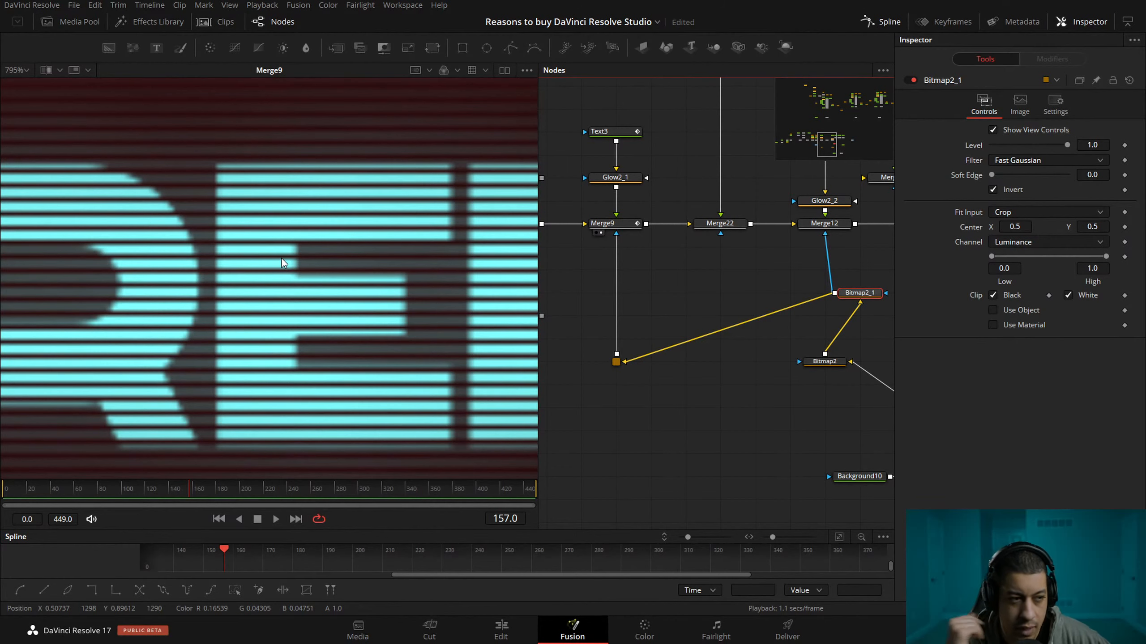
# Move the TV1 node closer to Background10.
pyautogui.moveTo(630, 408); pyautogui.dragTo(587, 382)
pyautogui.moveTo(688, 399); pyautogui.dragTo(735, 399)
pyautogui.moveTo(796, 445); pyautogui.dragTo(761, 446)
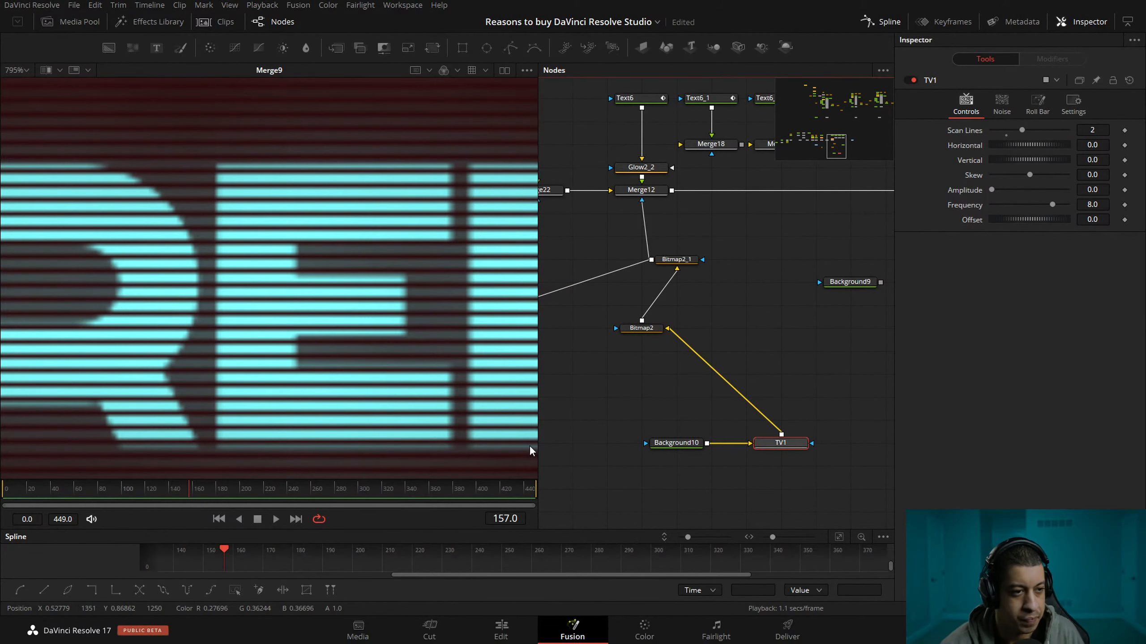
# Compare the scan lines on the Remote Rendering heading by connecting TV1's output straight to Merge9's mask input.
pyautogui.moveTo(621, 339); pyautogui.dragTo(736, 324)
pyautogui.scroll(-3, 383, 326)
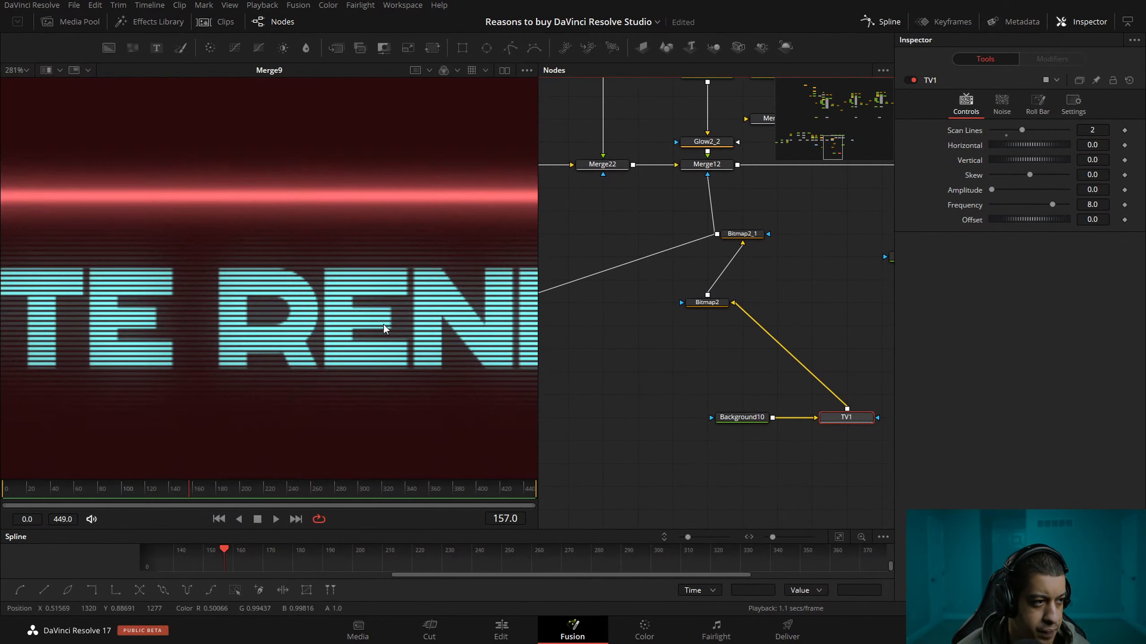
pyautogui.moveTo(591, 353); pyautogui.dragTo(624, 339)
pyautogui.moveTo(436, 332); pyautogui.dragTo(366, 316)
pyautogui.moveTo(587, 328); pyautogui.dragTo(523, 343)
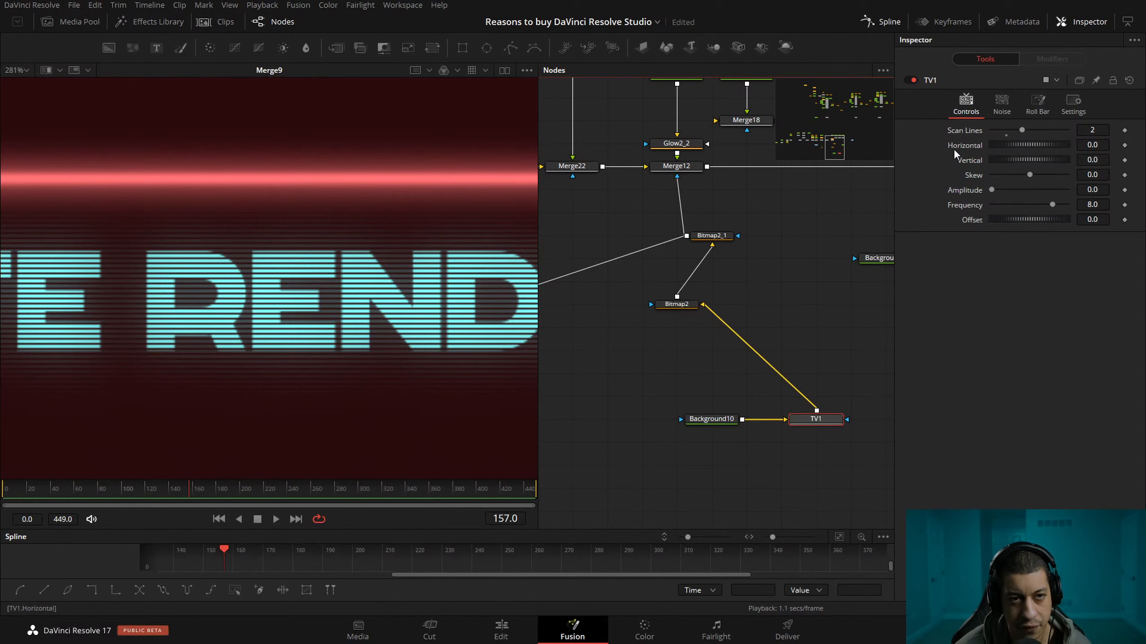
pyautogui.moveTo(772, 405); pyautogui.dragTo(602, 246)
pyautogui.moveTo(563, 357); pyautogui.dragTo(713, 362)
pyautogui.moveTo(877, 419); pyautogui.dragTo(591, 186)
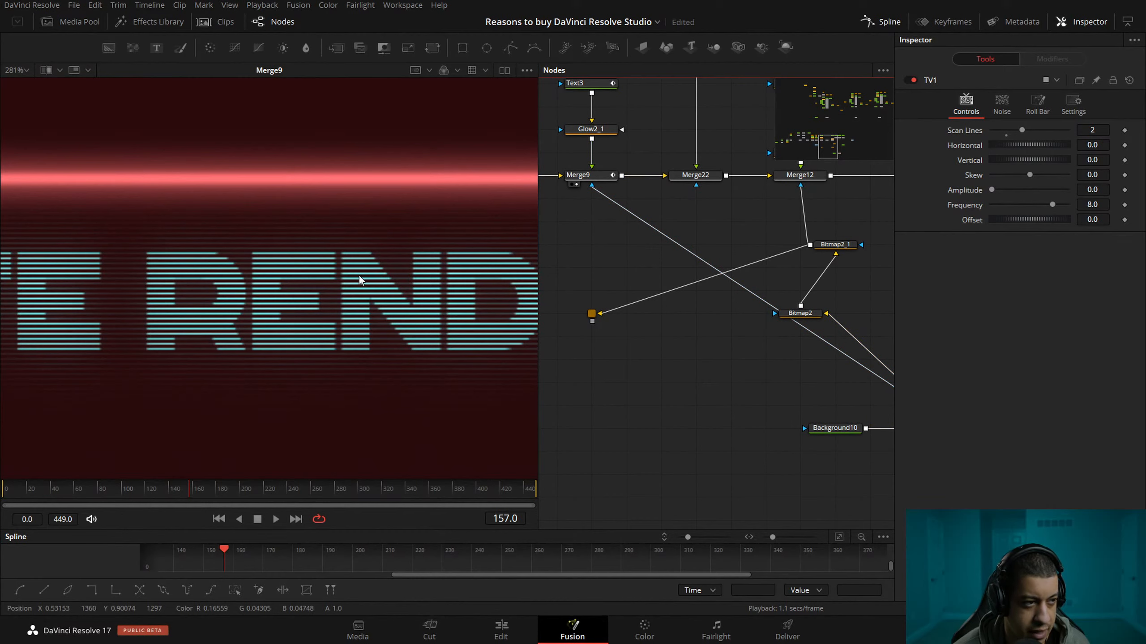
# Try Scan Lines values of 1 and 4 on TV1 and inspect the line thickness up close.
pyautogui.moveTo(1022, 130); pyautogui.dragTo(1010, 140)
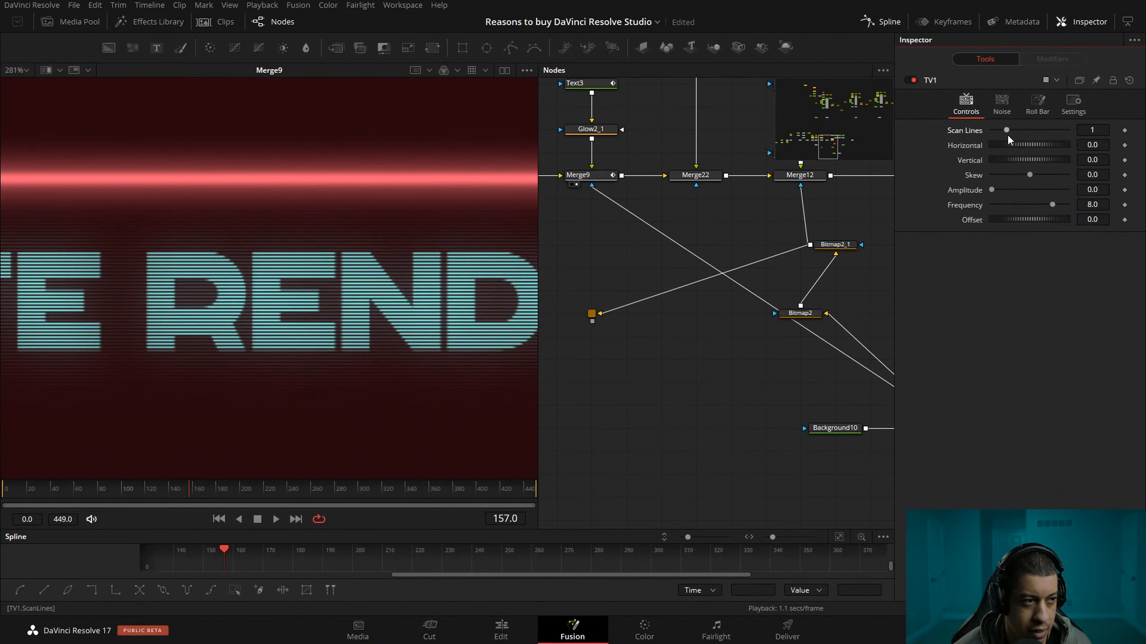
pyautogui.scroll(5, 356, 278)
pyautogui.moveTo(1016, 127); pyautogui.dragTo(1050, 132)
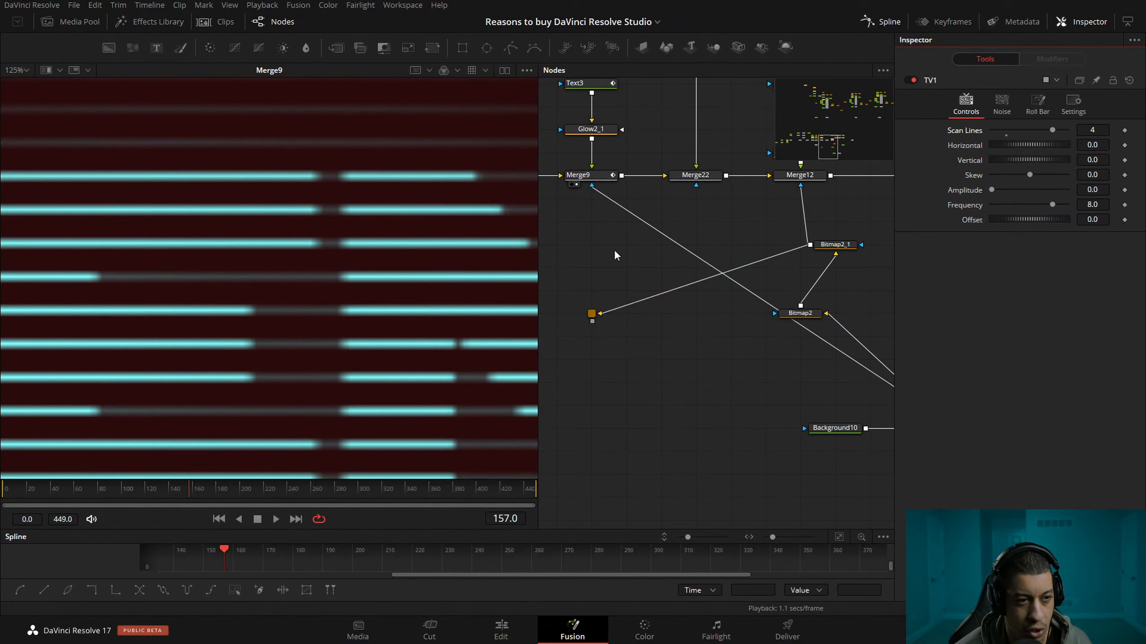
# Reconnect the Bitmap2_1 mask branch to Merge9 and set TV1's Scan Lines to 2.
pyautogui.moveTo(592, 322); pyautogui.dragTo(591, 185)
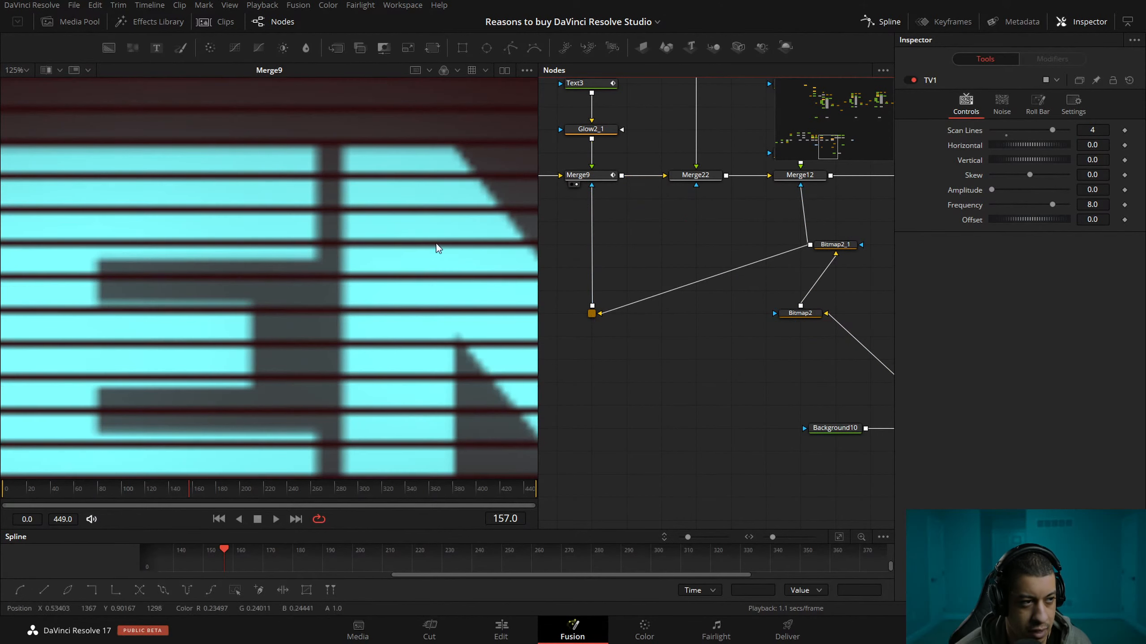
pyautogui.moveTo(1057, 132); pyautogui.dragTo(1022, 129)
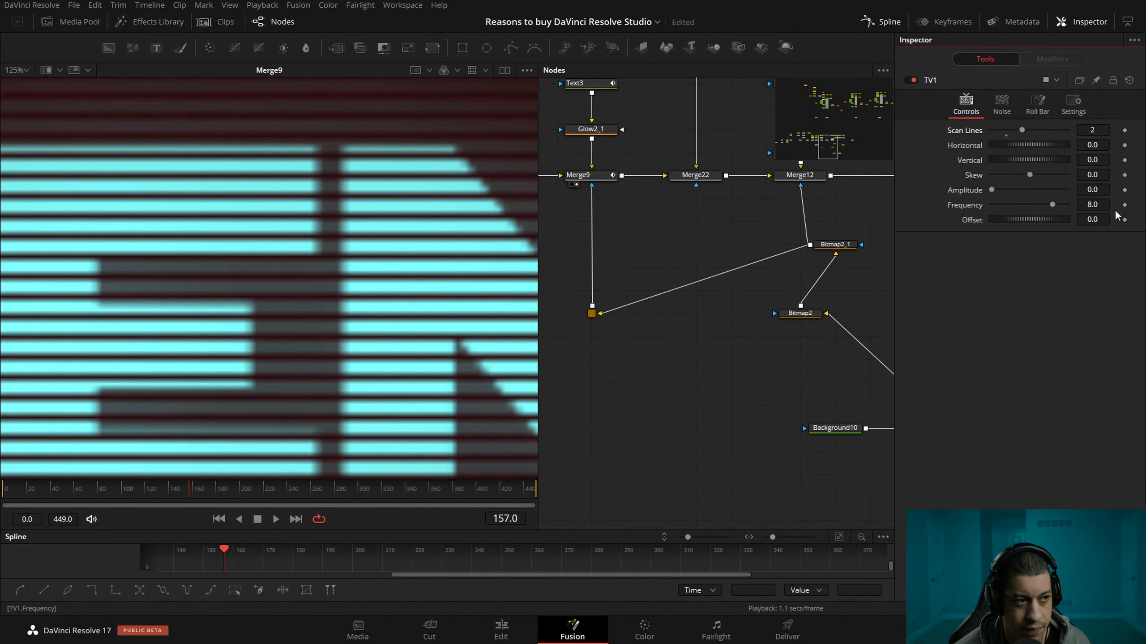
pyautogui.moveTo(768, 401); pyautogui.dragTo(731, 335)
pyautogui.moveTo(608, 345)
pyautogui.mouseDown()
pyautogui.moveTo(646, 347)
pyautogui.moveTo(606, 347)
pyautogui.mouseUp()
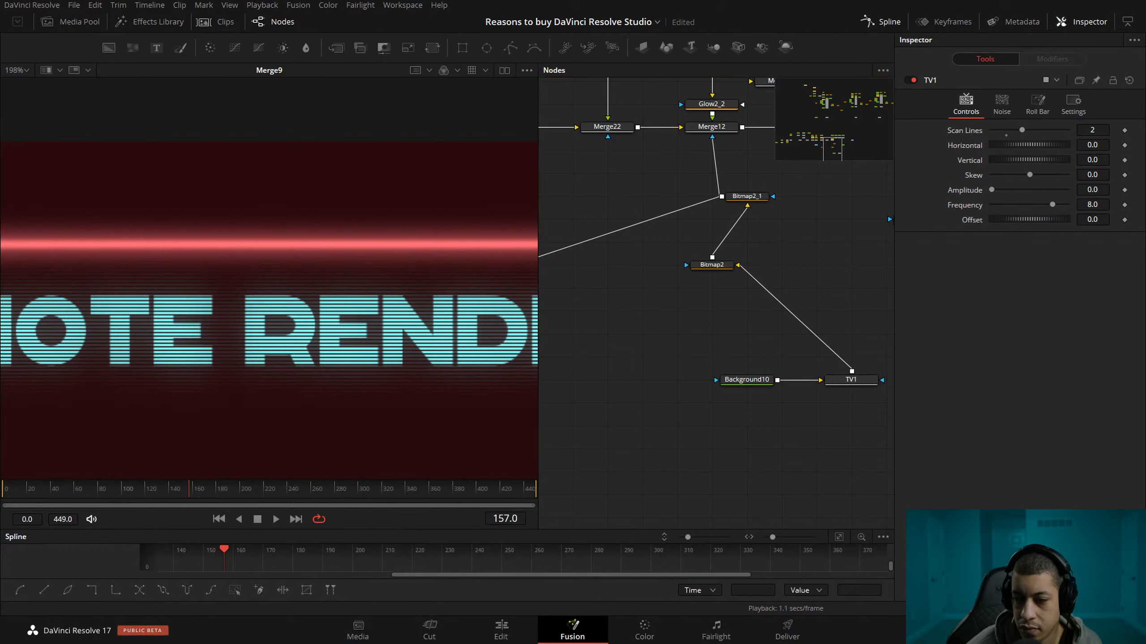
# Examine Merge9's full-frame output at frame 347.
pyautogui.moveTo(599, 343); pyautogui.dragTo(488, 340)
pyautogui.scroll(-10, 448, 322)
pyautogui.click(413, 490)
pyautogui.moveTo(576, 322); pyautogui.dragTo(645, 343)
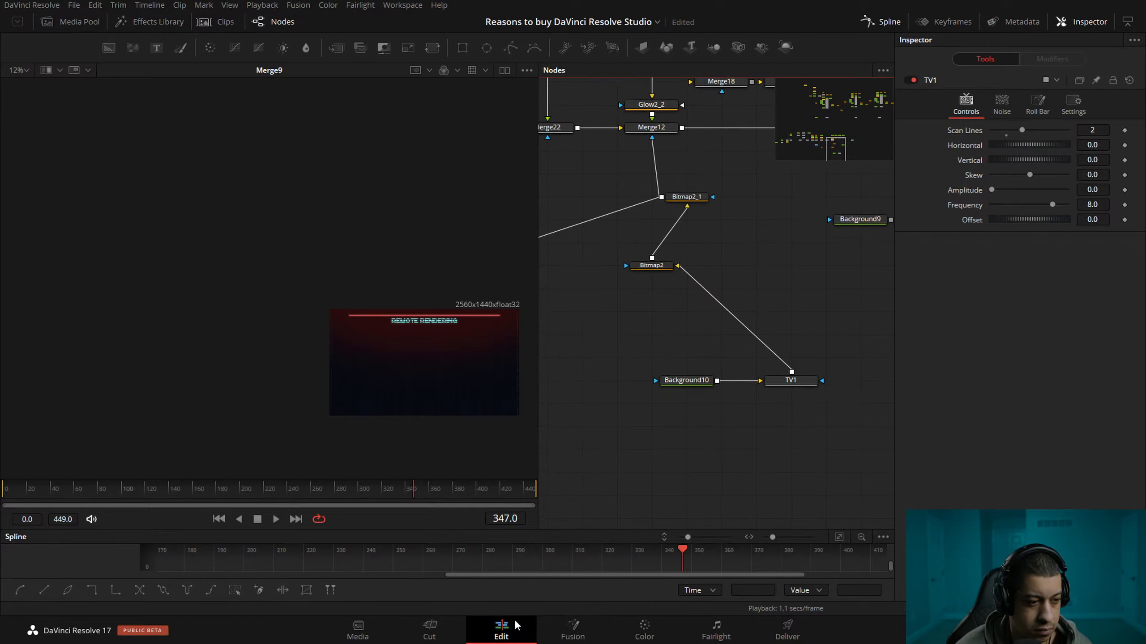
# Return to the Edit page, delete the duplicated Fusion composition near 01:14:57 on V2, and save the project.
pyautogui.click(501, 630)
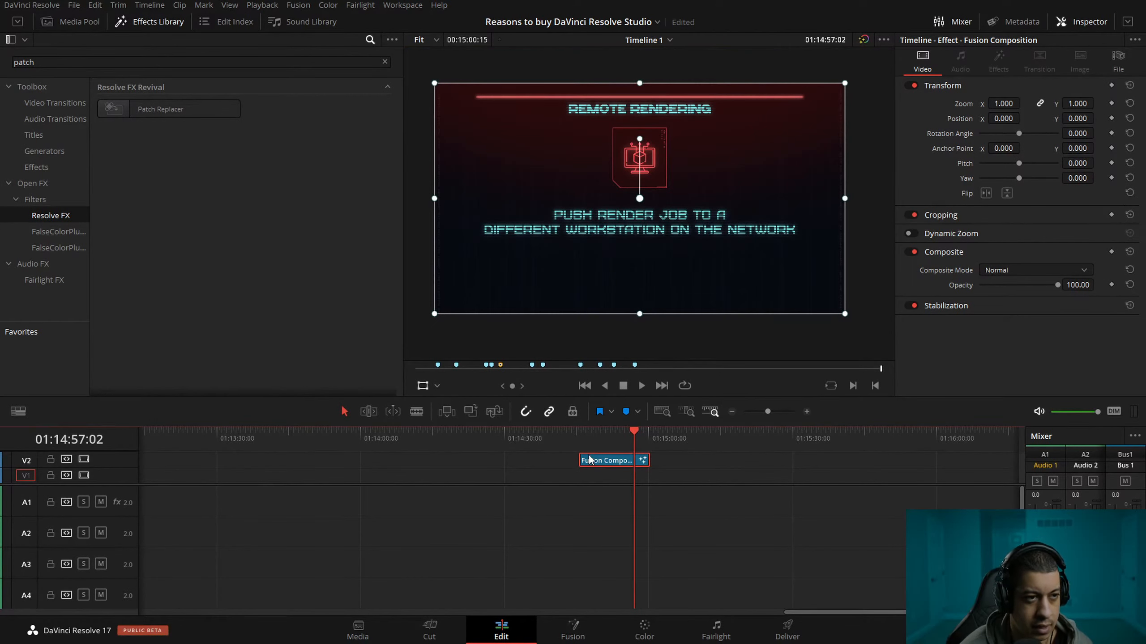
pyautogui.press('Delete')
pyautogui.click(732, 412)
pyautogui.click(732, 412)
pyautogui.hotkey('ctrl', 's')
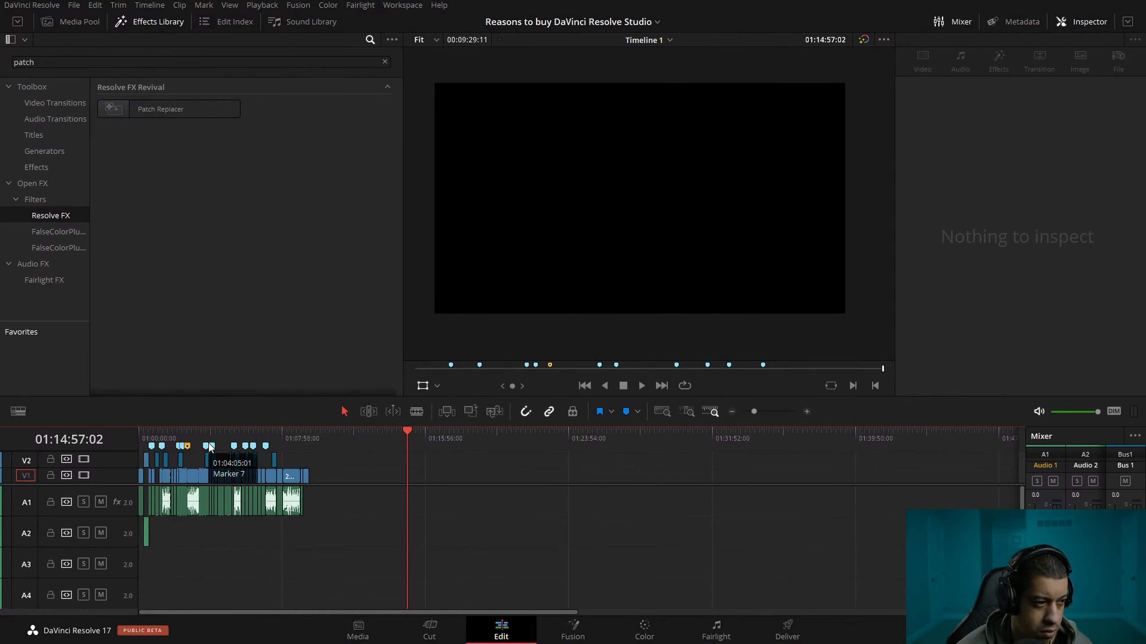
# Move the playhead to 01:08:01:13 near the end of the edit and show the media pool.
pyautogui.click(806, 412)
pyautogui.click(806, 411)
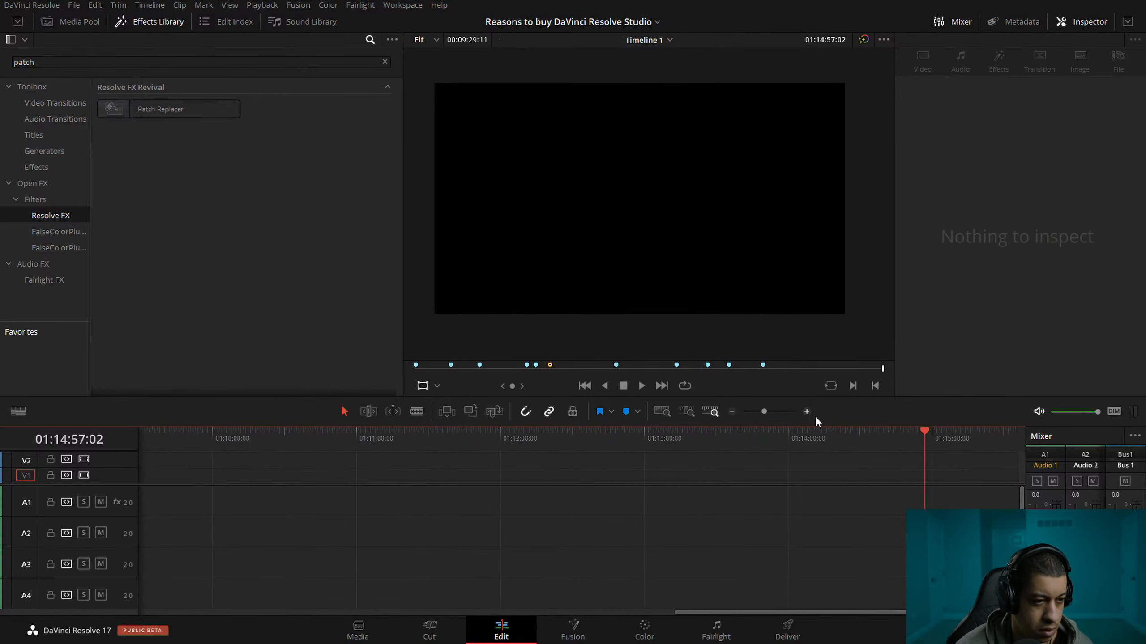
pyautogui.click(732, 412)
pyautogui.click(731, 412)
pyautogui.moveTo(289, 437)
pyautogui.mouseDown()
pyautogui.moveTo(272, 435)
pyautogui.moveTo(289, 437)
pyautogui.mouseUp()
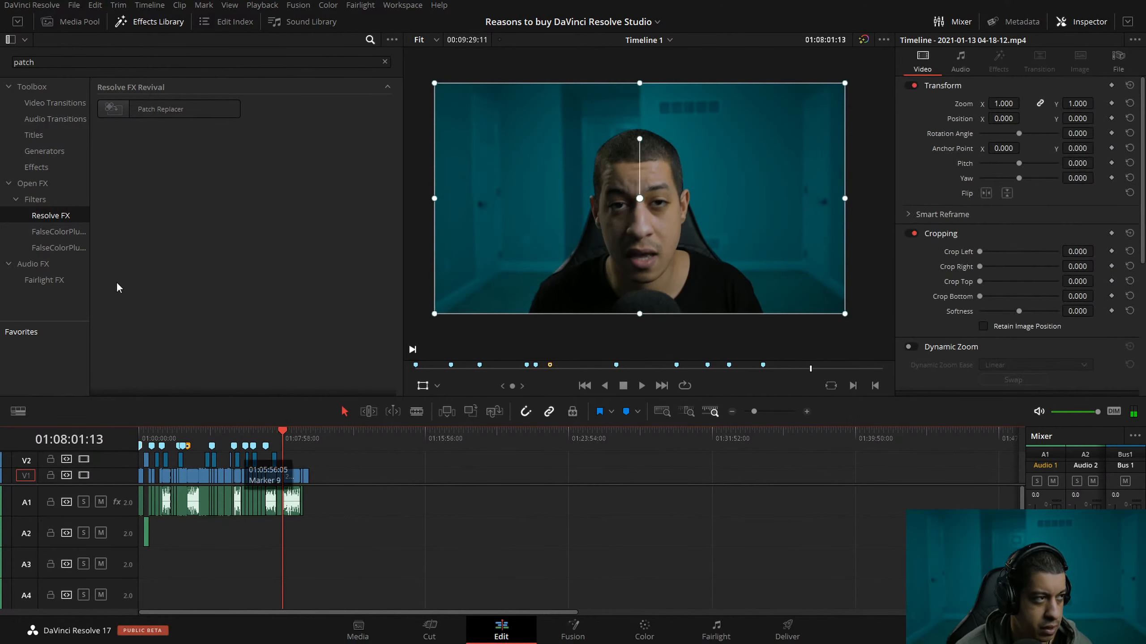
pyautogui.click(87, 23)
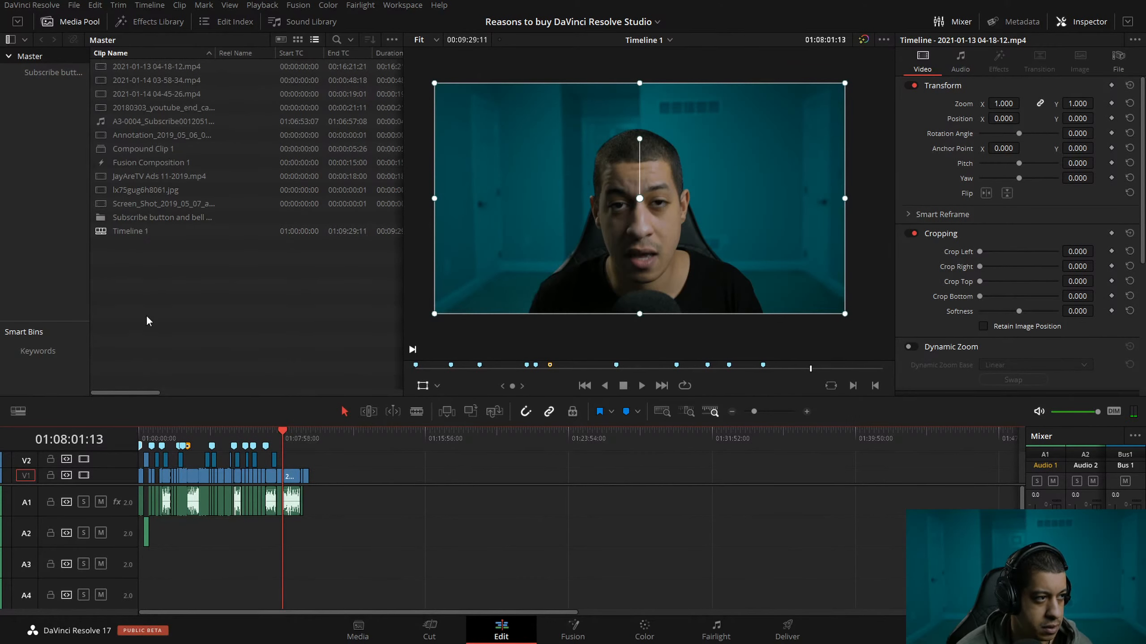
# Review the closing section by scrubbing and fast playback, and park the playhead at 01:08:03:25.
pyautogui.click(807, 412)
pyautogui.click(514, 446)
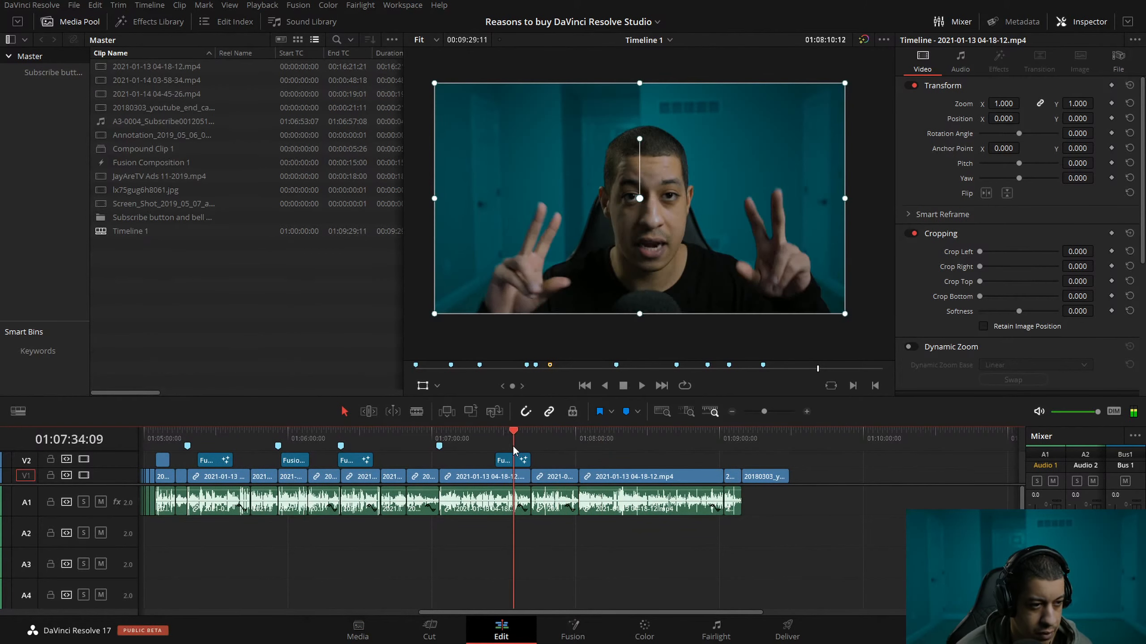
pyautogui.click(594, 455)
pyautogui.click(559, 446)
pyautogui.click(548, 440)
pyautogui.press('l')
pyautogui.press('l')
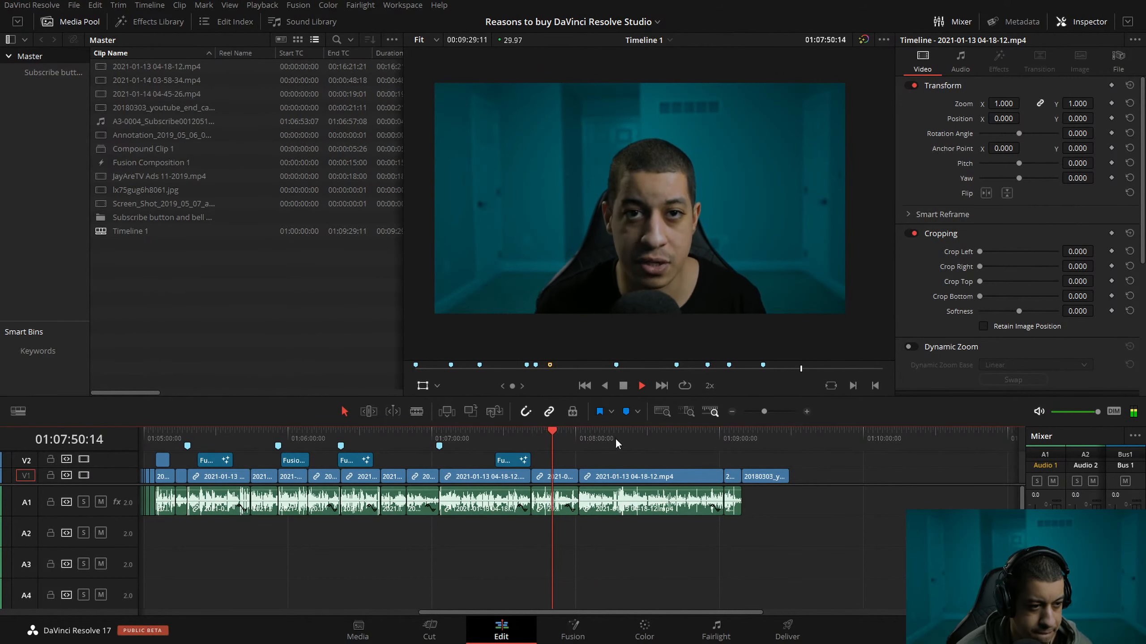
pyautogui.click(579, 435)
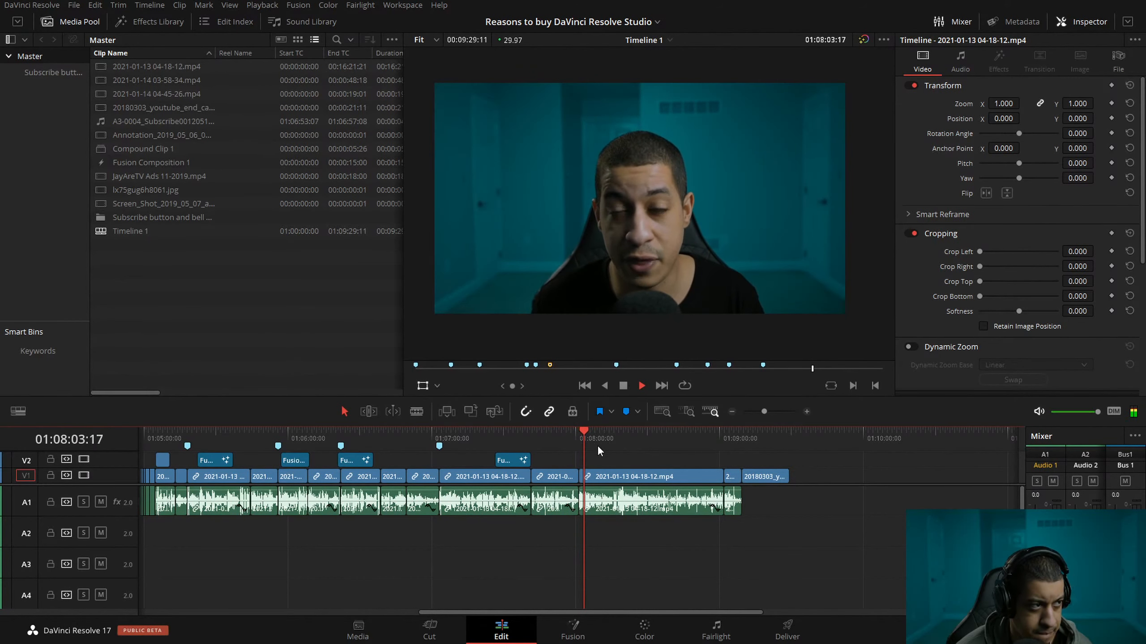
pyautogui.press('space')
# Place Subscribe[0000-0120].png from the Subscribe button and bell overlay bin on V2 at the playhead.
pyautogui.moveTo(98, 484); pyautogui.dragTo(98, 499)
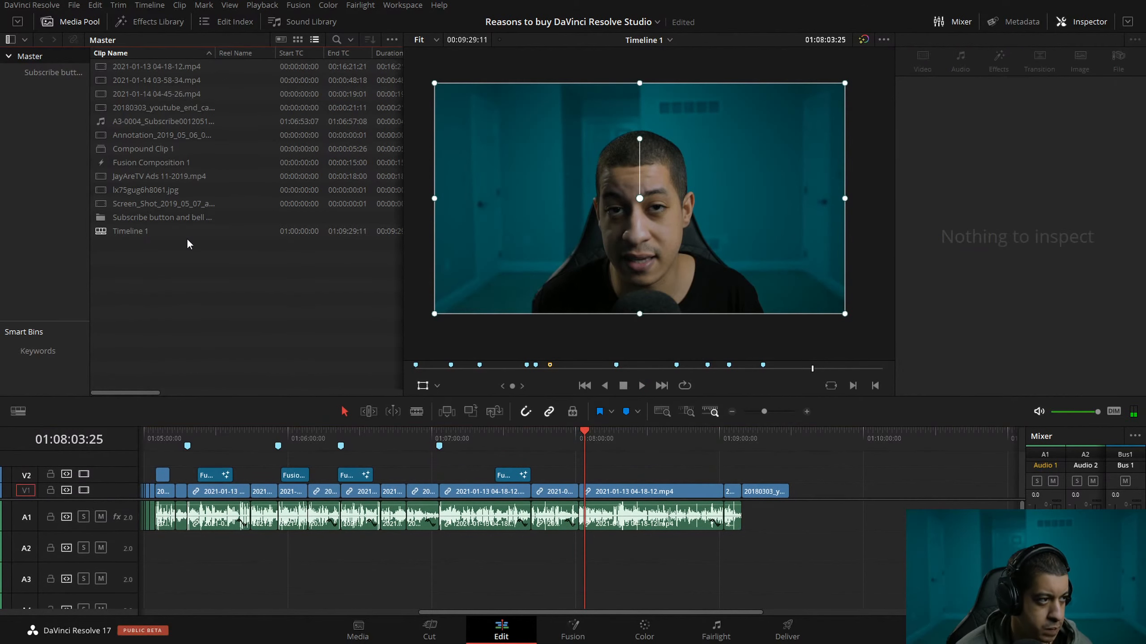
pyautogui.click(53, 72)
pyautogui.moveTo(135, 66); pyautogui.dragTo(591, 476)
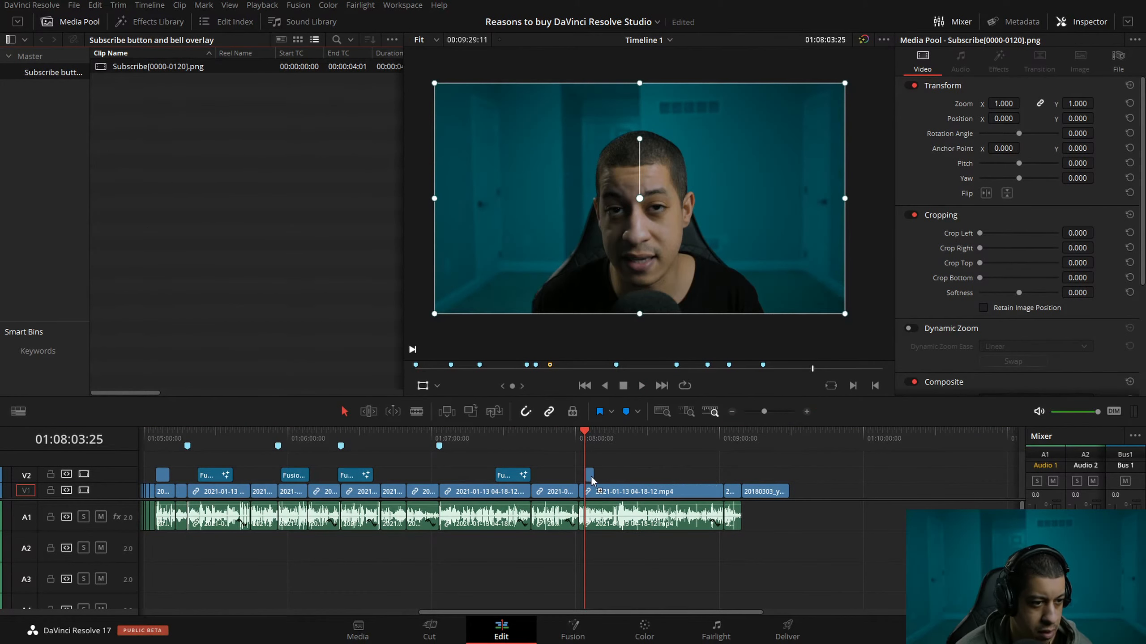
# Move the subscribe overlay to the upper left of the frame, at about X -752 and Y 305.
pyautogui.click(806, 412)
pyautogui.click(600, 434)
pyautogui.click(616, 475)
pyautogui.moveTo(684, 214); pyautogui.dragTo(566, 166)
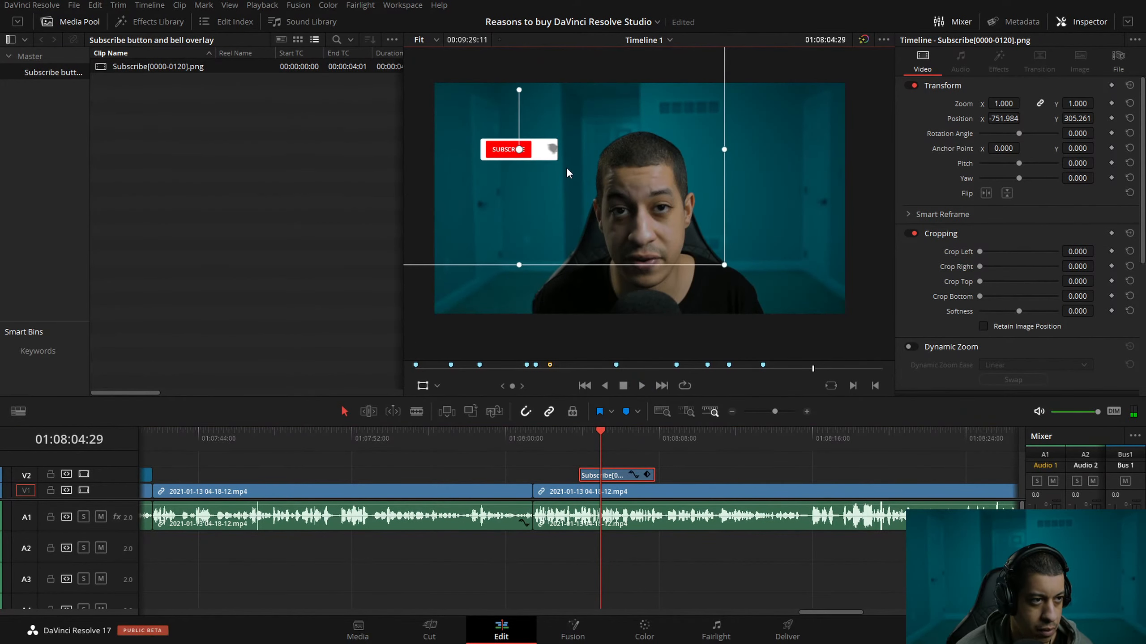
# Add A3-0004_Subscribe00120518.wav from the Master bin to A3 beneath the overlay and set its volume to -5.
pyautogui.click(20, 58)
pyautogui.moveTo(122, 121); pyautogui.dragTo(571, 580)
pyautogui.click(1083, 103)
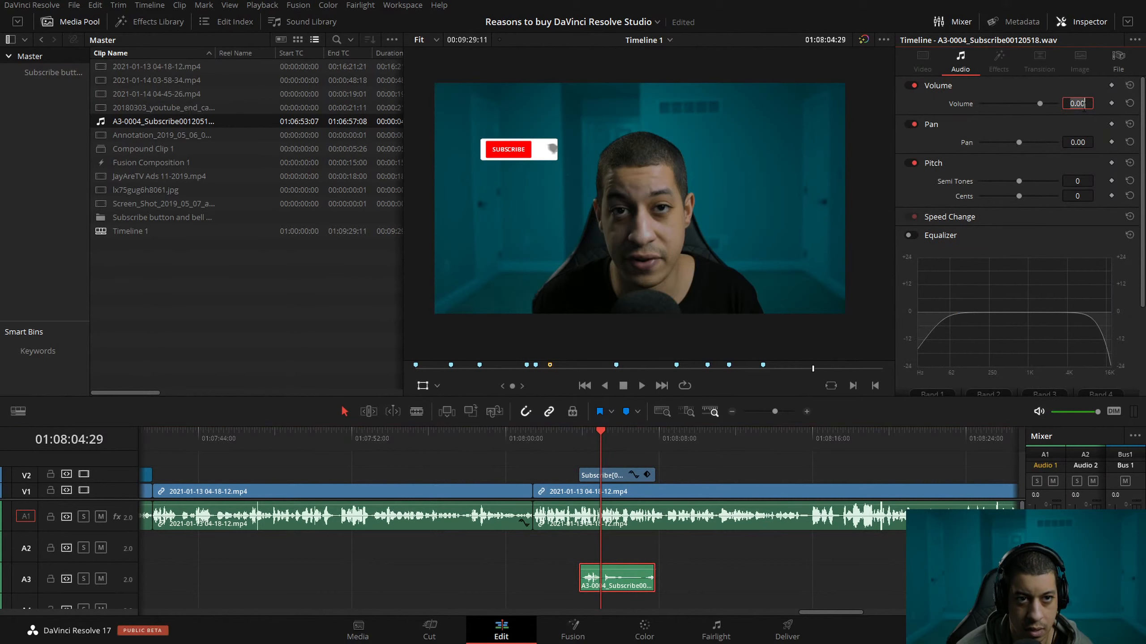
pyautogui.write('-5')
pyautogui.press('Return')
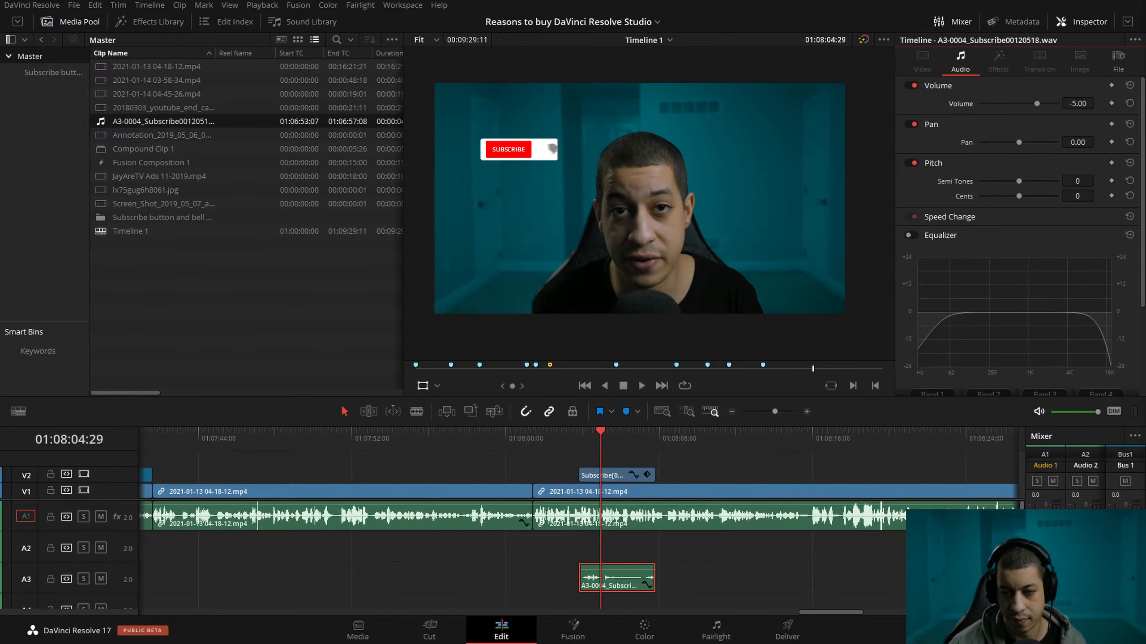
pyautogui.click(882, 414)
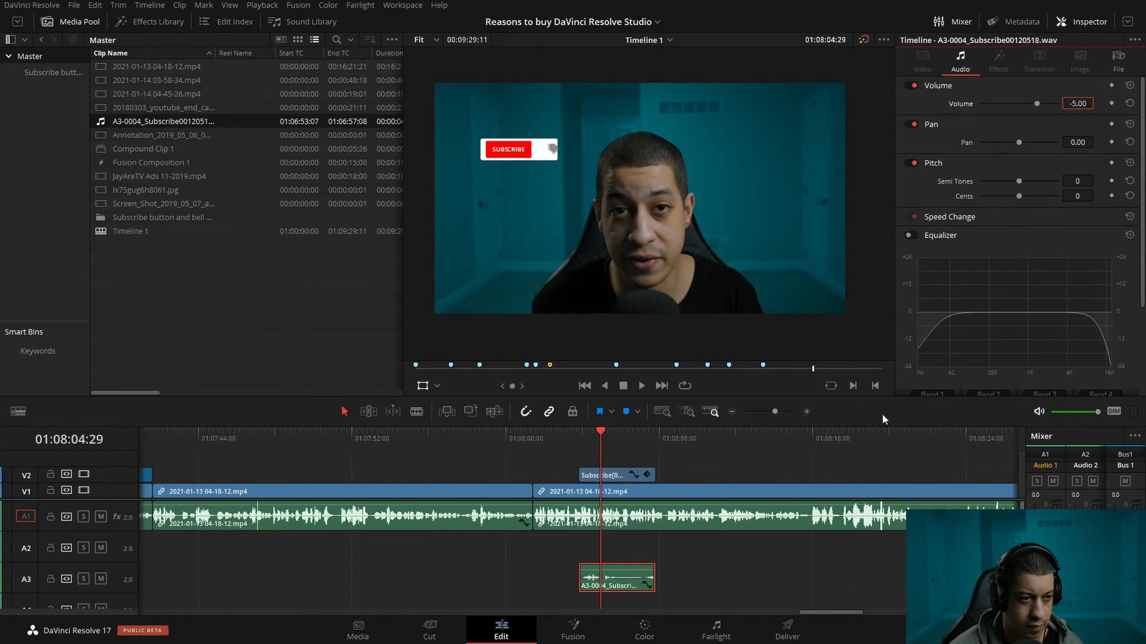
# Play the transition into the end card after 01:09:00 to check how the video closes.
pyautogui.click(732, 411)
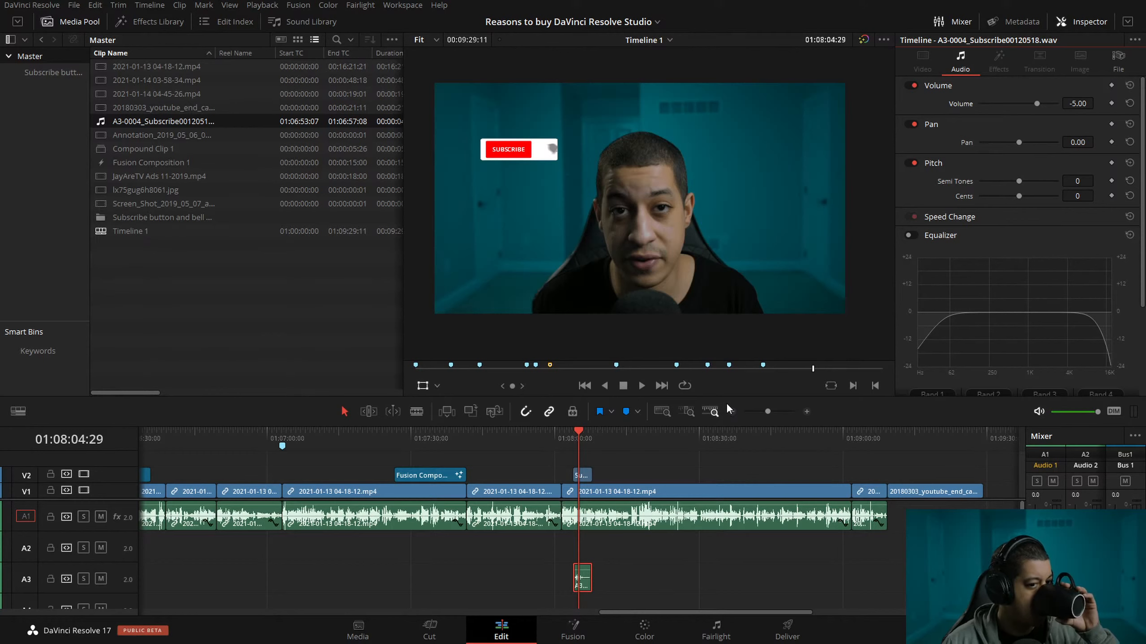
pyautogui.moveTo(812, 435); pyautogui.dragTo(878, 442)
pyautogui.press('space')
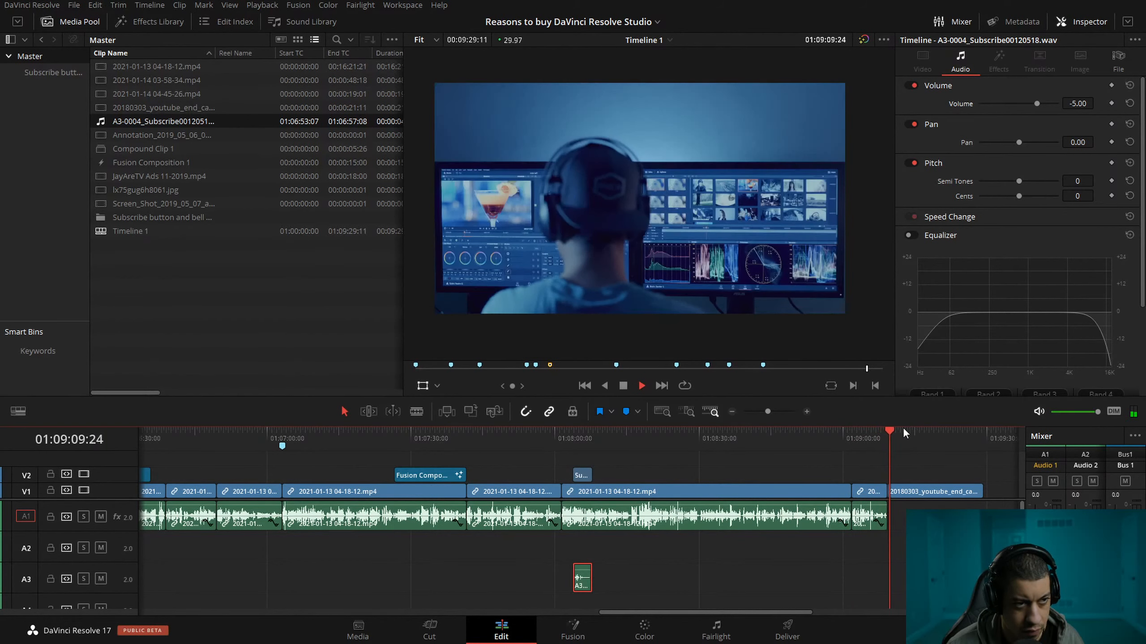
pyautogui.press('space')
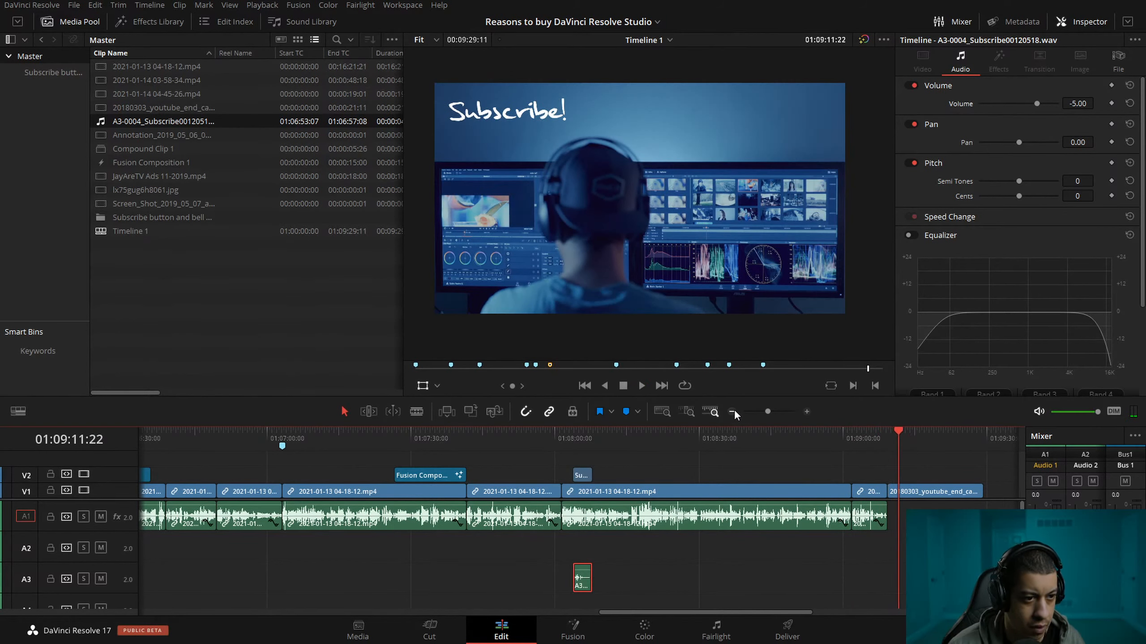
# Scrub through the opening of the timeline, from its start past the JayAreTV ad to 01:00:39:10.
pyautogui.click(732, 411)
pyautogui.moveTo(684, 607); pyautogui.dragTo(539, 609)
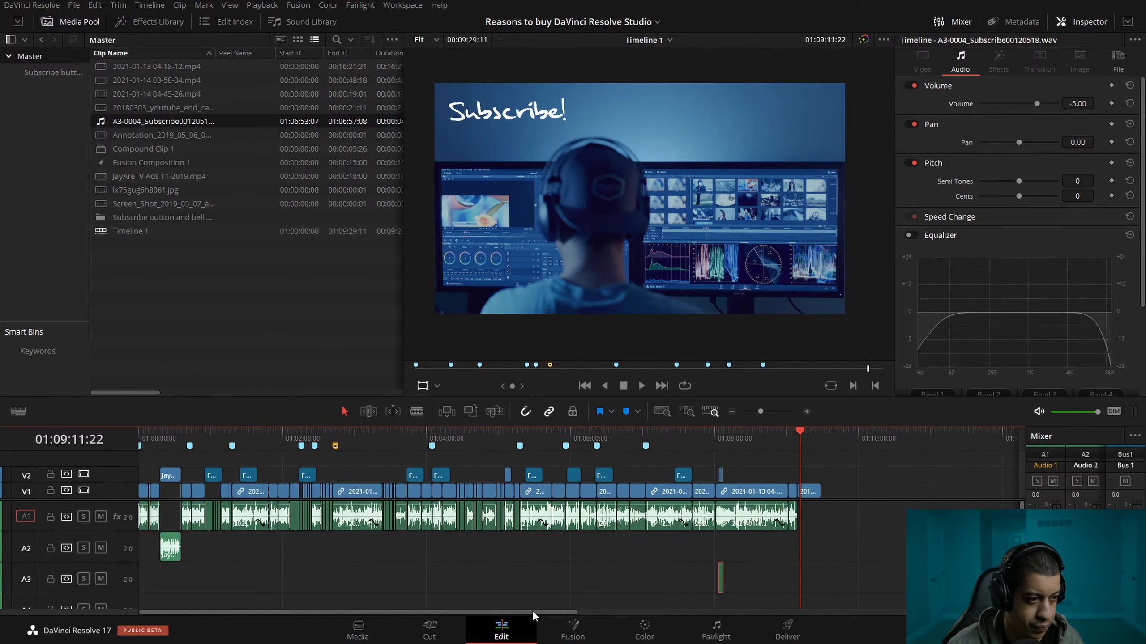
pyautogui.press('Home')
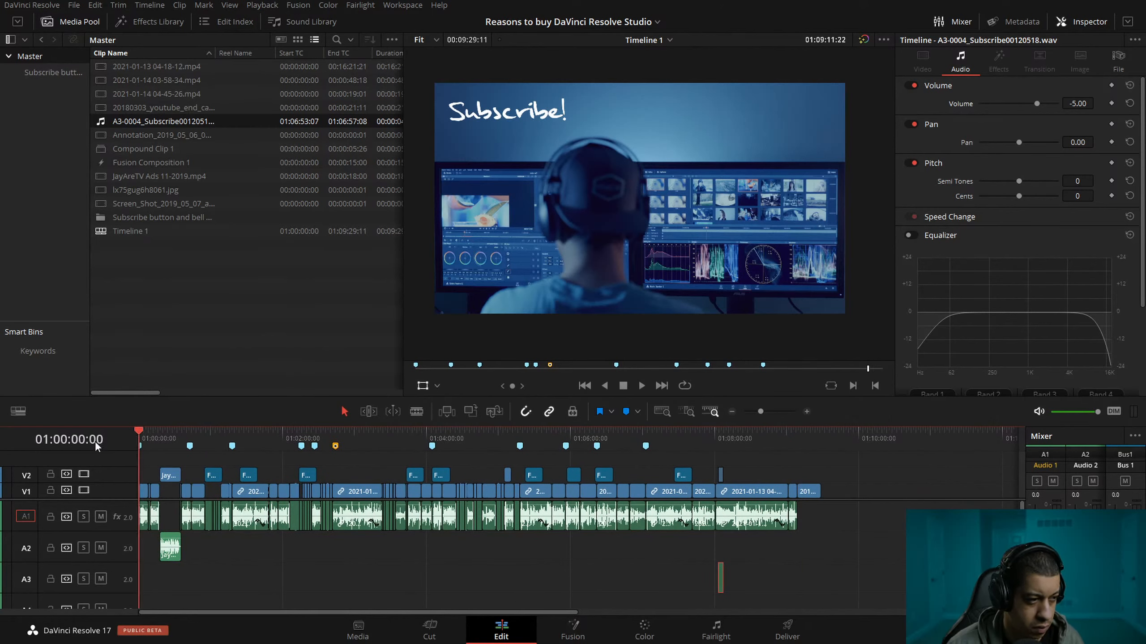
pyautogui.click(806, 412)
pyautogui.click(806, 411)
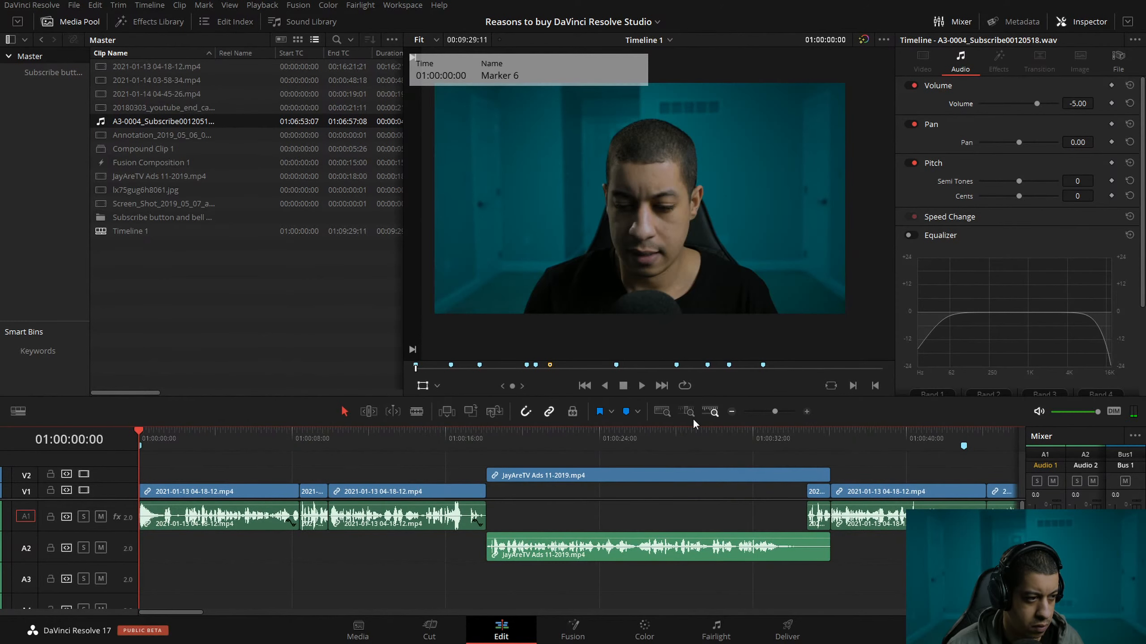
pyautogui.moveTo(151, 435)
pyautogui.mouseDown()
pyautogui.moveTo(553, 472)
pyautogui.moveTo(893, 478)
pyautogui.mouseUp()
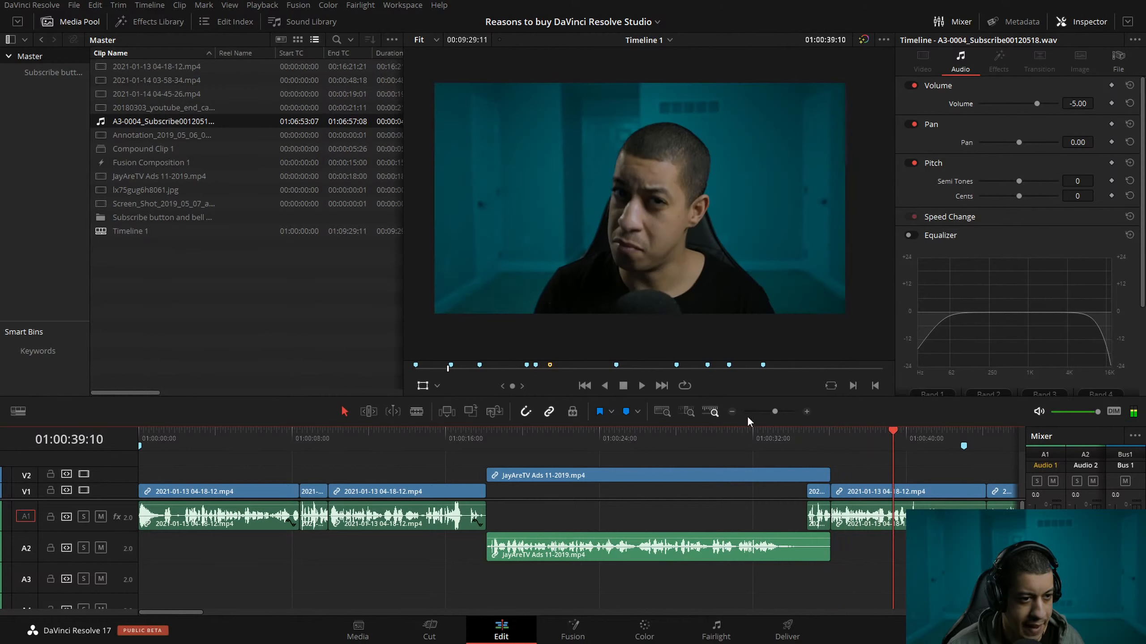
# Scrub through the following sections to 01:03:34:11 and save the project.
pyautogui.click(731, 412)
pyautogui.click(732, 412)
pyautogui.moveTo(244, 436); pyautogui.dragTo(652, 442)
pyautogui.hotkey('ctrl', 's')
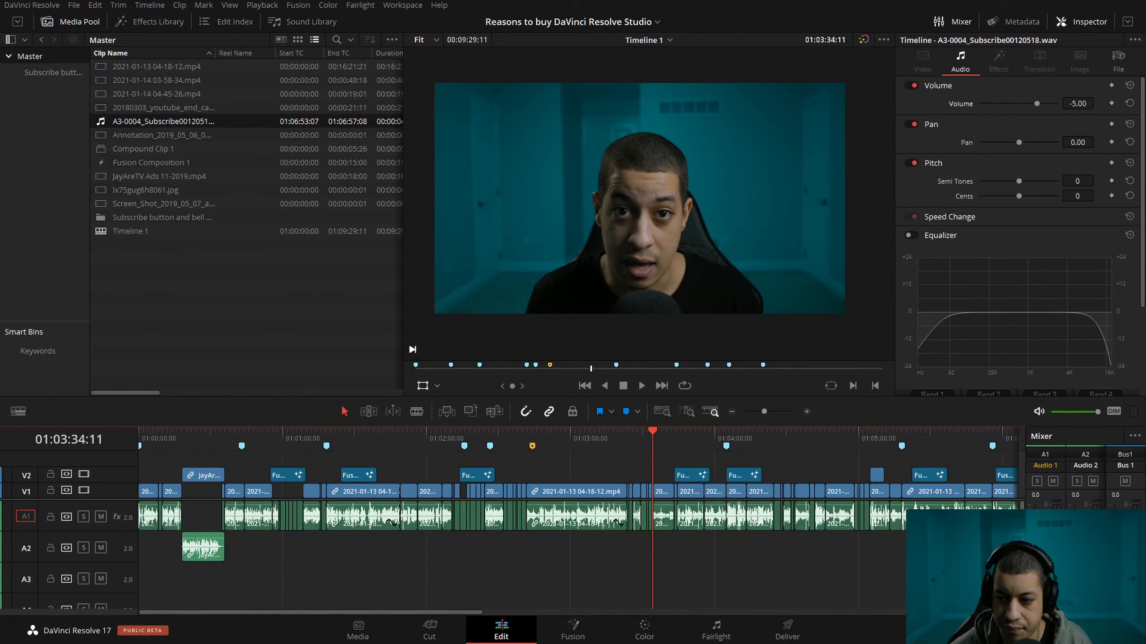
# Check the timeline at Marker 11, and return to the section after the JayAreTV ad at 01:00:44:06.
pyautogui.click(731, 411)
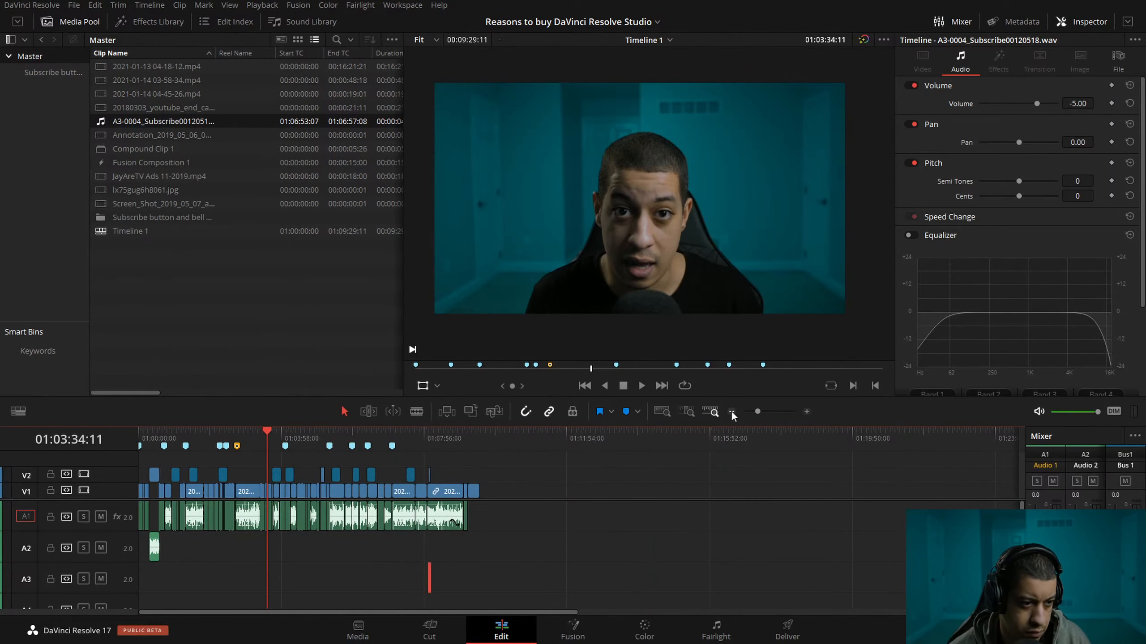
pyautogui.moveTo(384, 431); pyautogui.dragTo(392, 432)
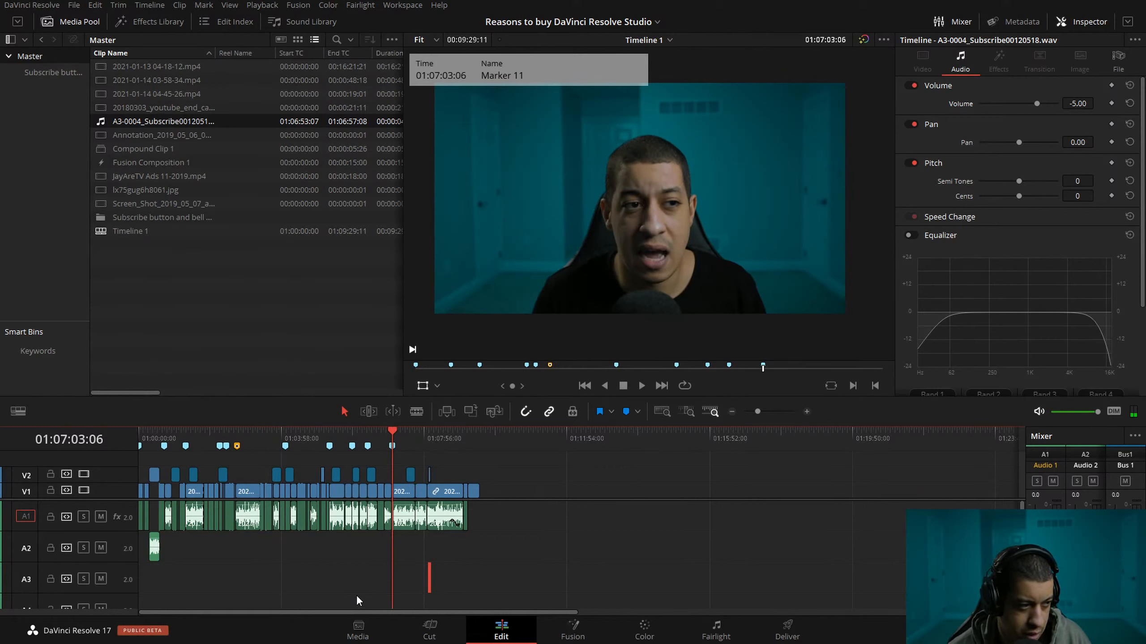
pyautogui.click(162, 436)
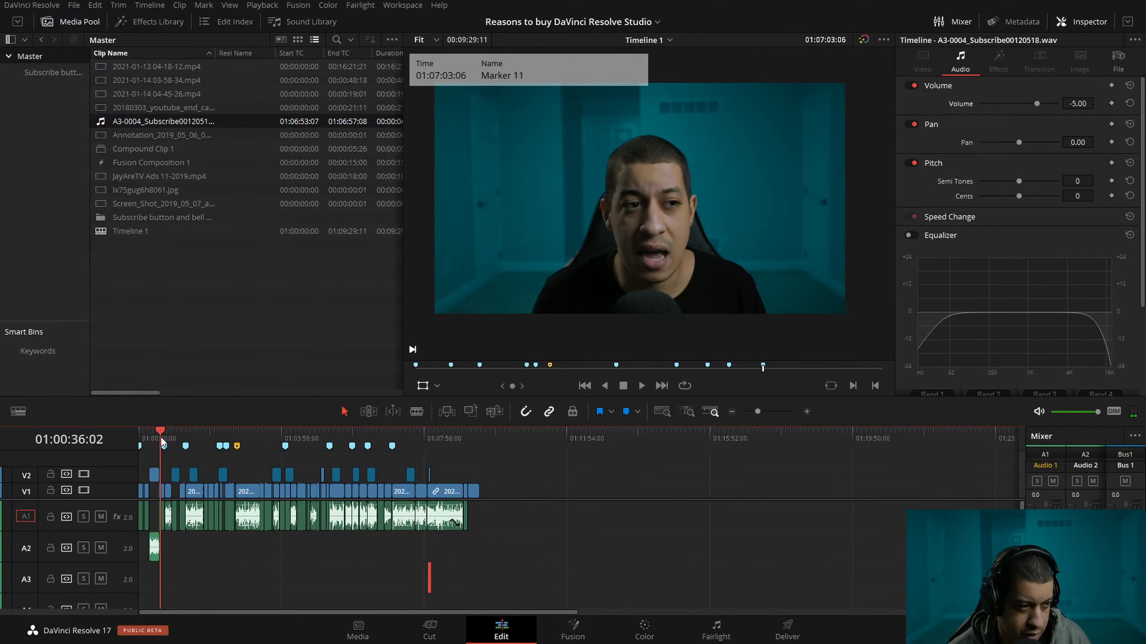
pyautogui.click(807, 412)
pyautogui.click(806, 412)
pyautogui.click(560, 434)
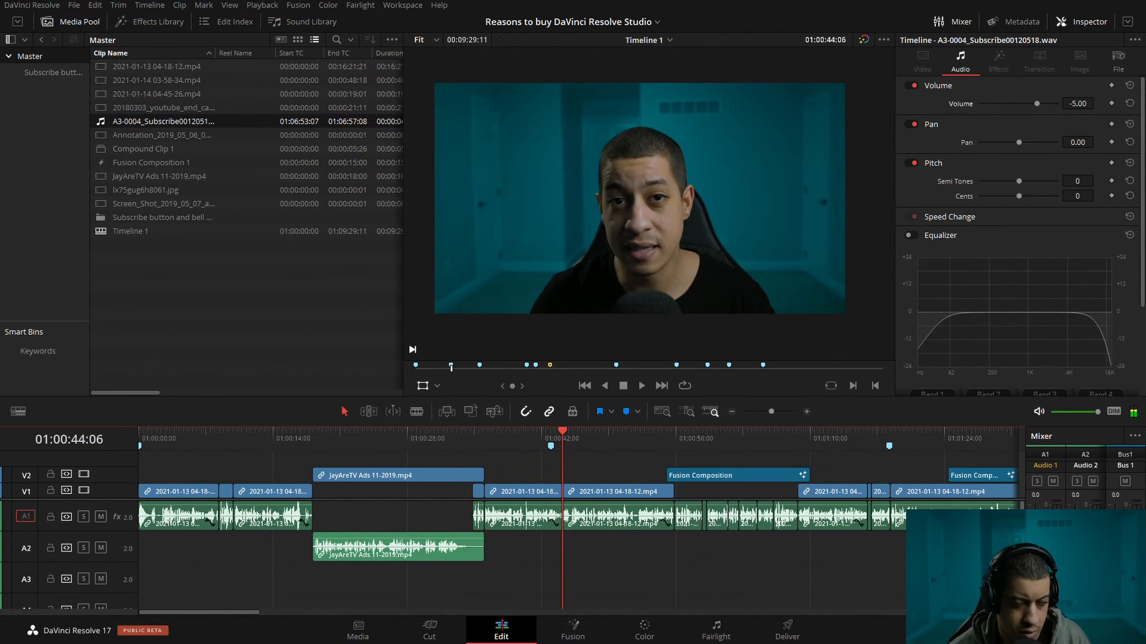
# Play and scrub the section after the JayAreTV ad from 01:00:44:06 to 01:01:19:27.
pyautogui.click(509, 437)
pyautogui.press('space')
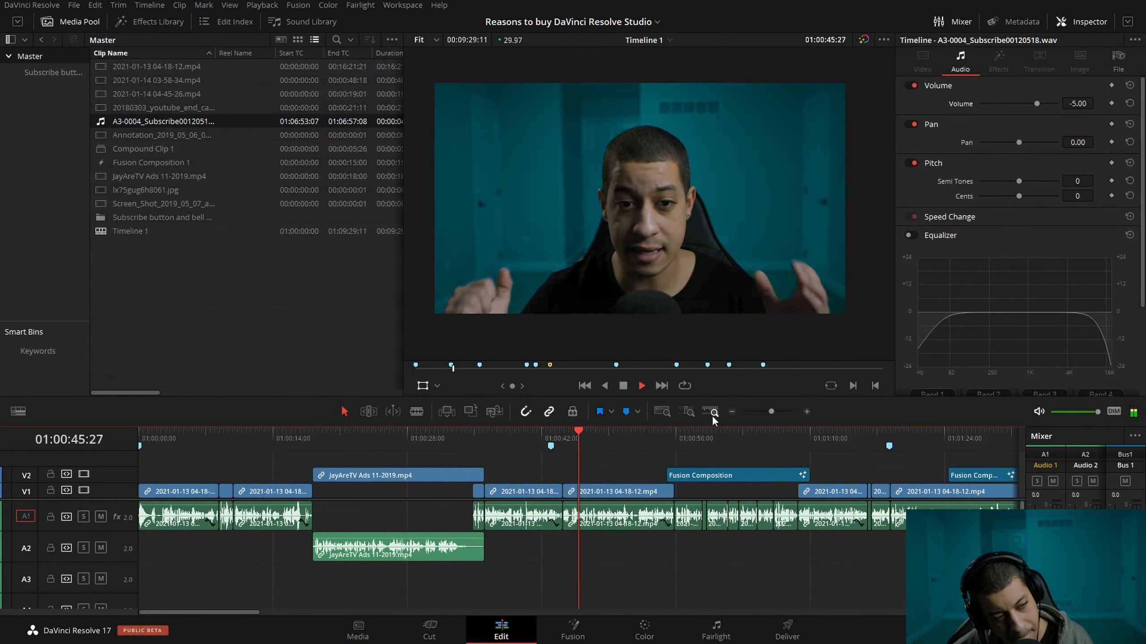
pyautogui.click(666, 440)
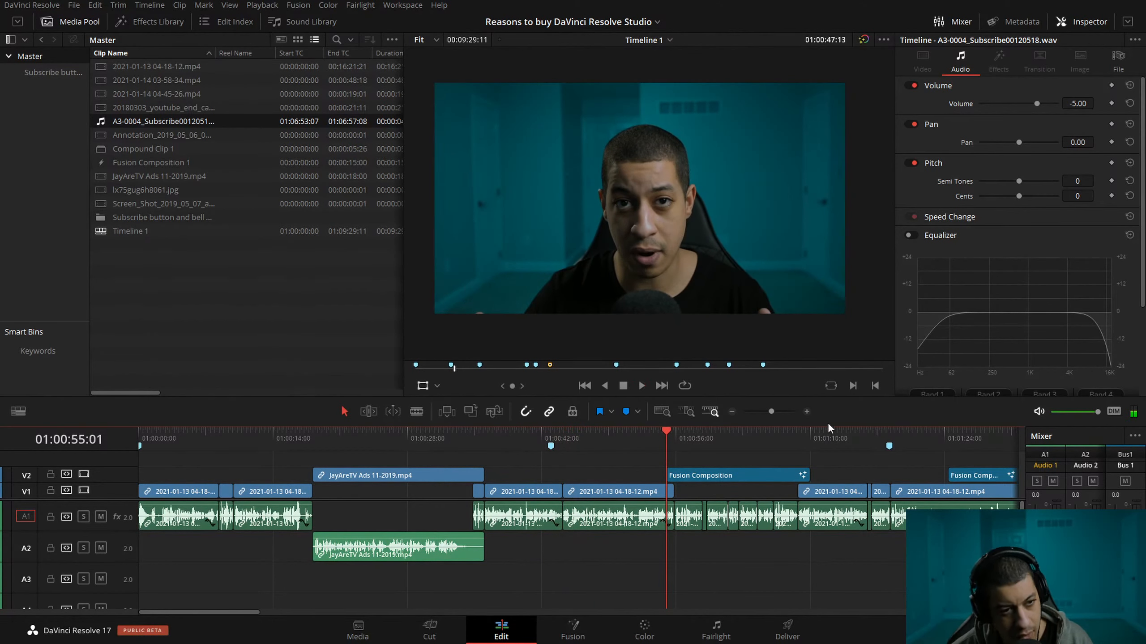
pyautogui.moveTo(861, 434); pyautogui.dragTo(904, 440)
pyautogui.click(731, 410)
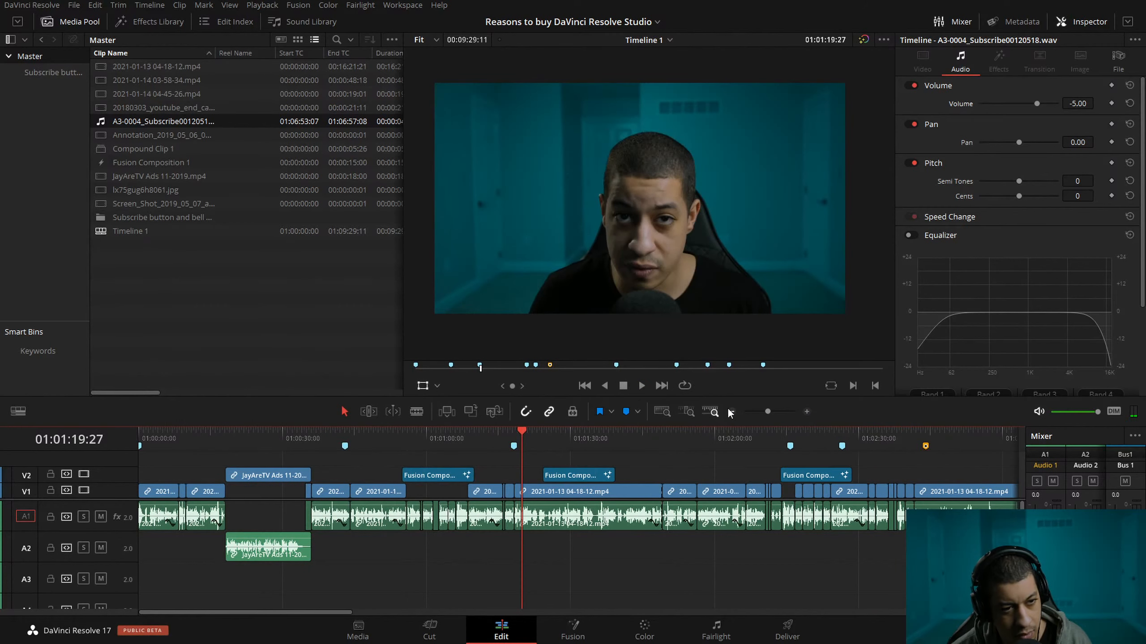
pyautogui.click(732, 411)
# Scrub onward through the timeline to 01:05:18:06 and play the section from there briefly.
pyautogui.moveTo(495, 437)
pyautogui.moveTo(496, 440)
pyautogui.mouseDown()
pyautogui.moveTo(505, 436)
pyautogui.moveTo(486, 437)
pyautogui.moveTo(904, 442)
pyautogui.mouseUp()
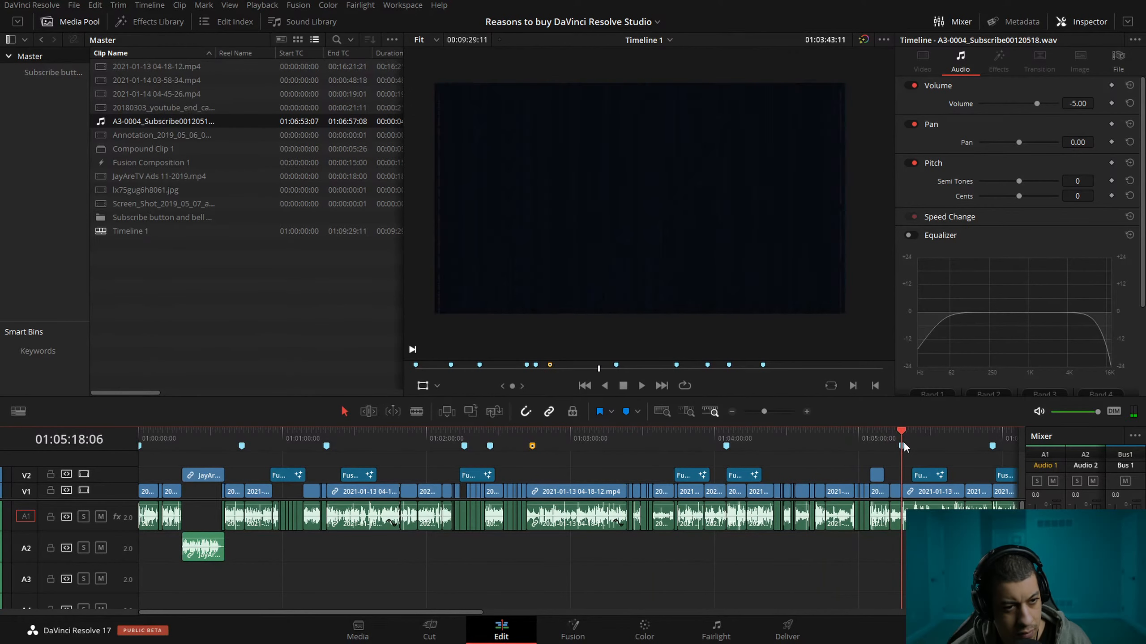
pyautogui.press('space')
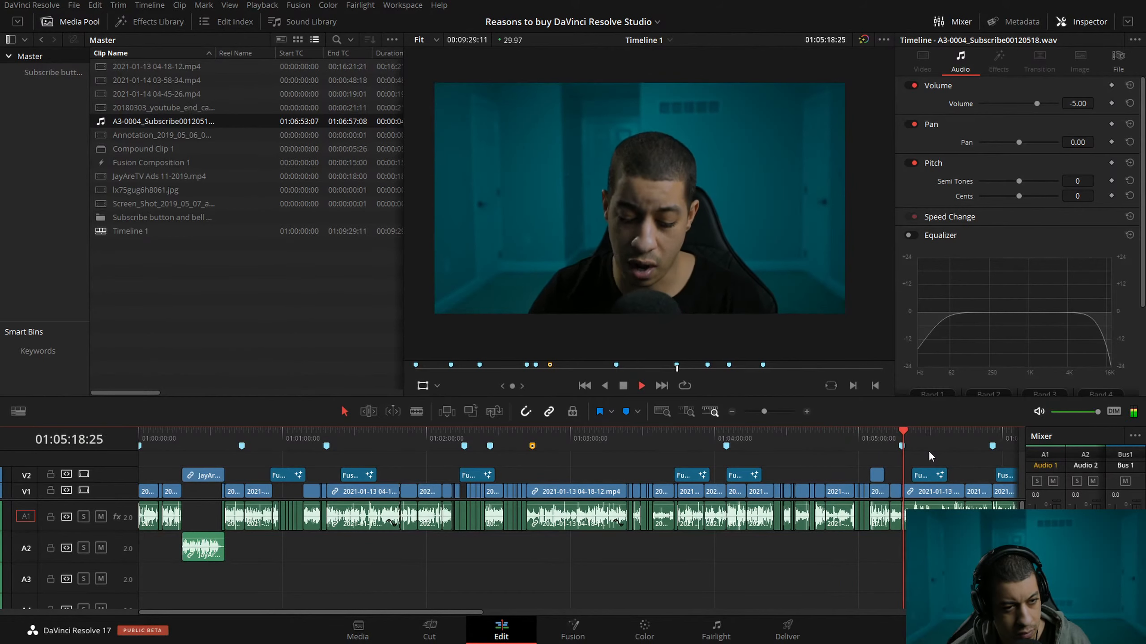
pyautogui.press('space')
# Scrub the later sections back to 01:05:00:21 and check the clips before Compound Clip 1 at 01:04:55:01.
pyautogui.moveTo(468, 611); pyautogui.dragTo(673, 632)
pyautogui.moveTo(789, 437); pyautogui.dragTo(344, 485)
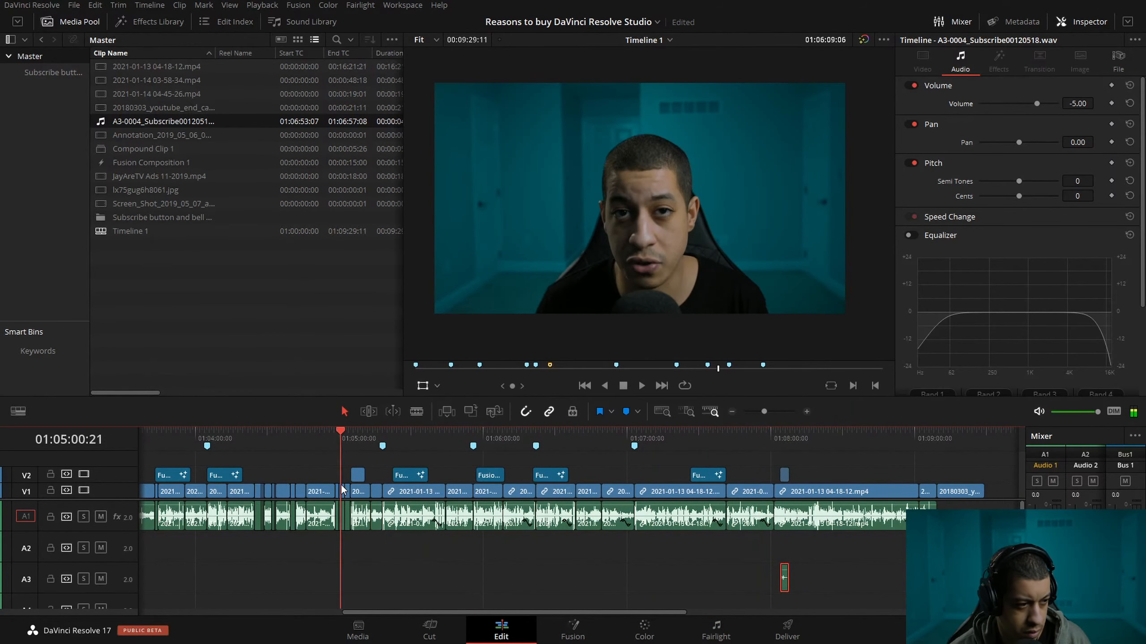
pyautogui.click(807, 412)
pyautogui.click(808, 412)
pyautogui.click(807, 412)
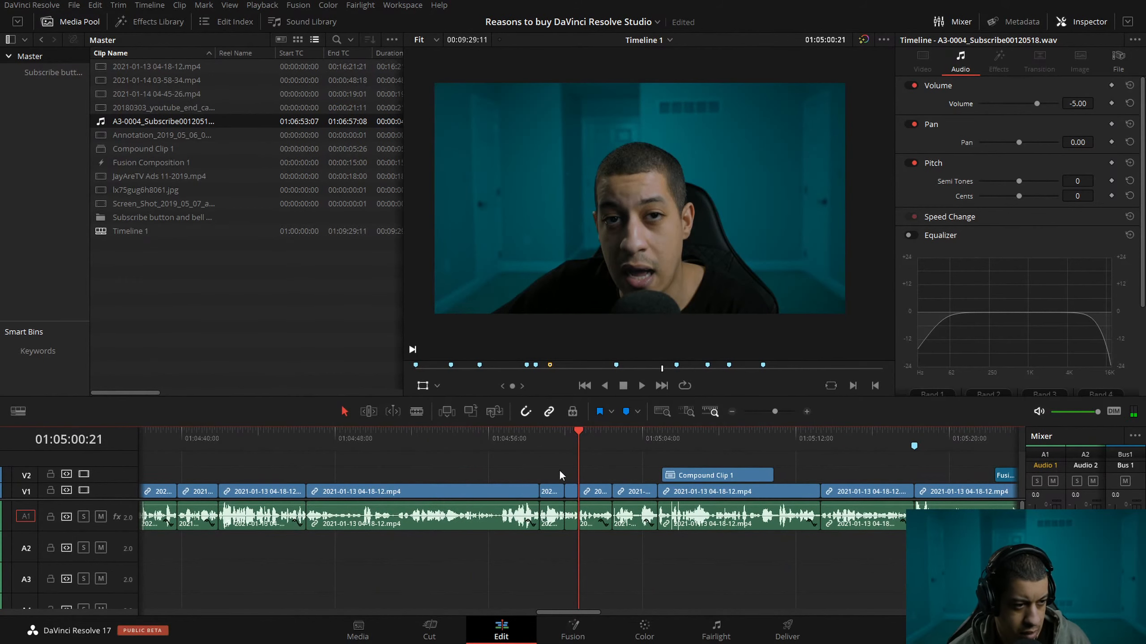
pyautogui.click(467, 442)
pyautogui.click(732, 412)
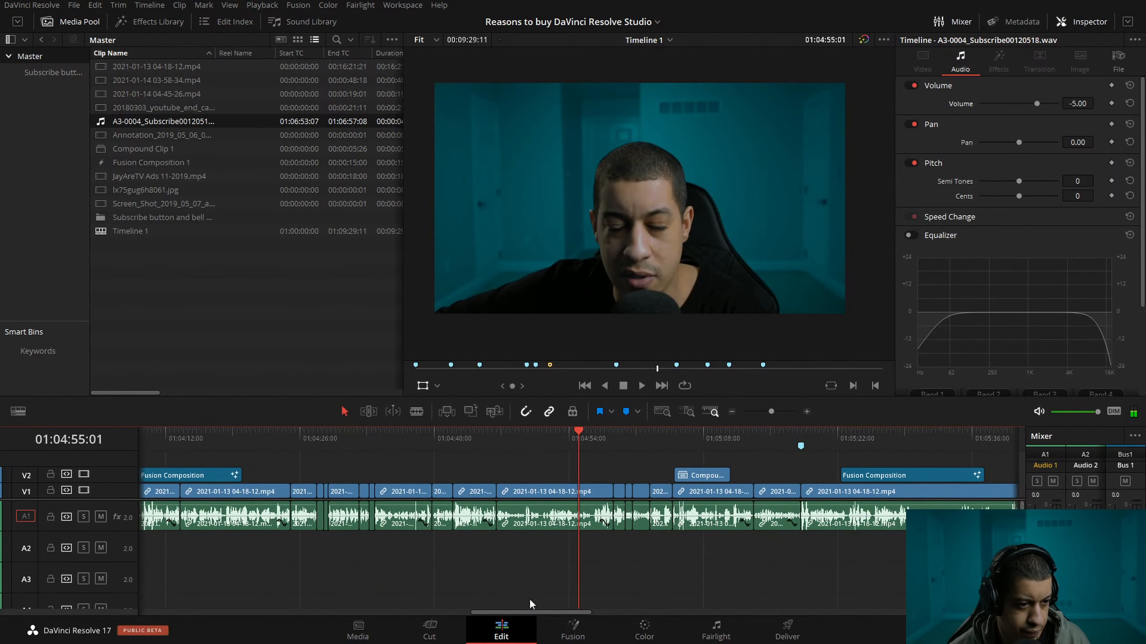
# Play the long talking clip from about 01:02:55:12 to 01:03:02:26 to check the pacing of its speech.
pyautogui.moveTo(500, 612); pyautogui.dragTo(375, 637)
pyautogui.moveTo(318, 438); pyautogui.dragTo(396, 463)
pyautogui.press('space')
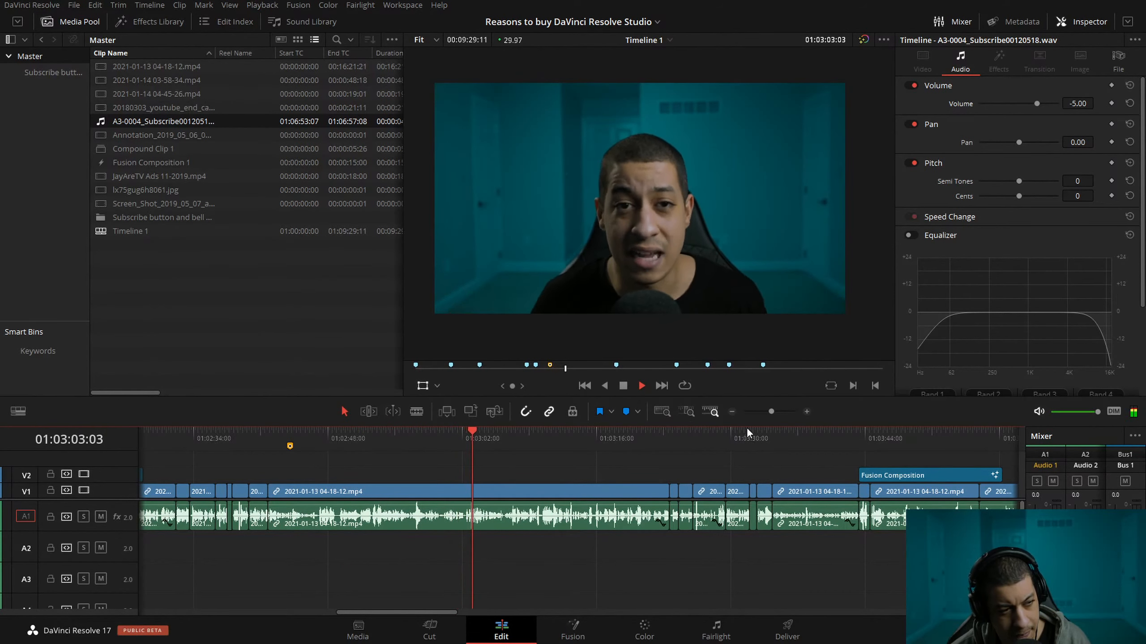
pyautogui.click(399, 440)
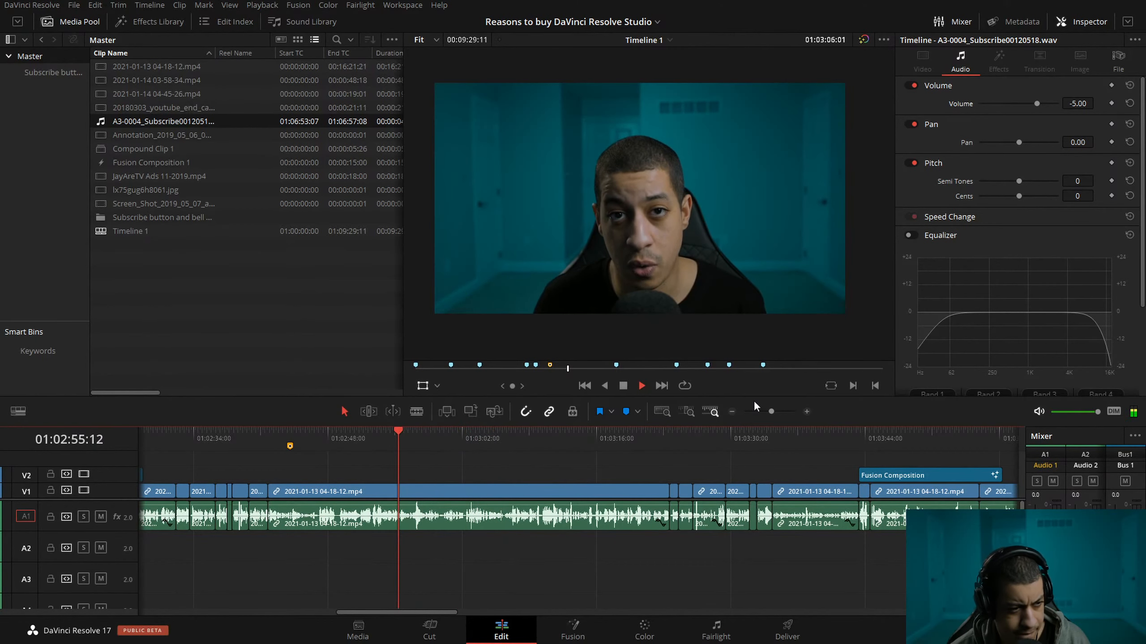
pyautogui.click(807, 412)
pyautogui.click(807, 412)
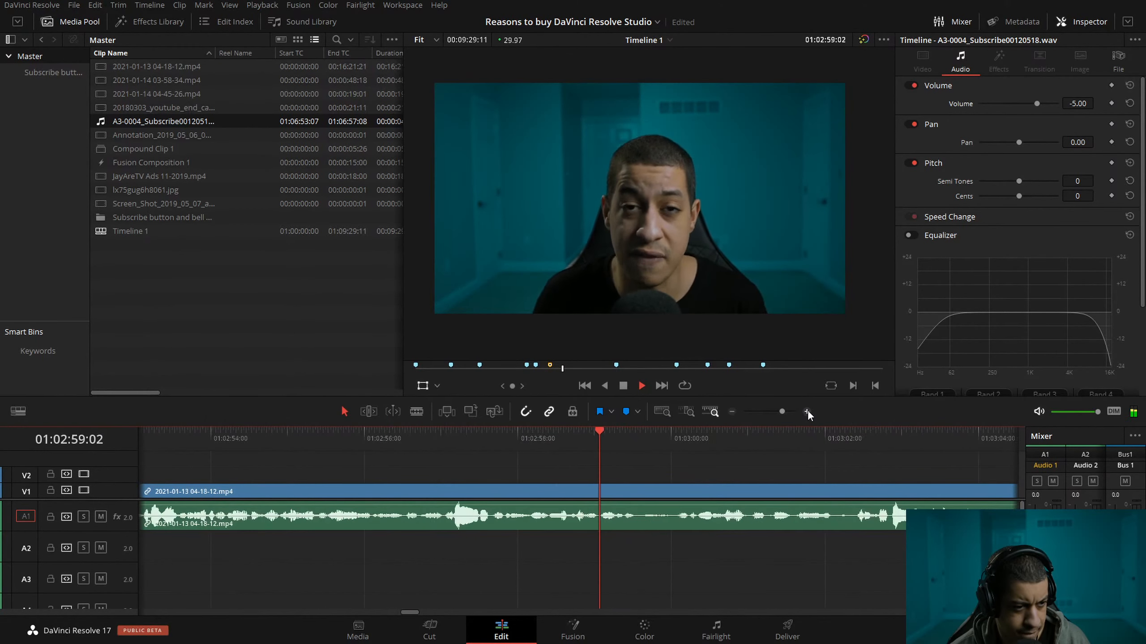
pyautogui.moveTo(852, 431); pyautogui.dragTo(739, 438)
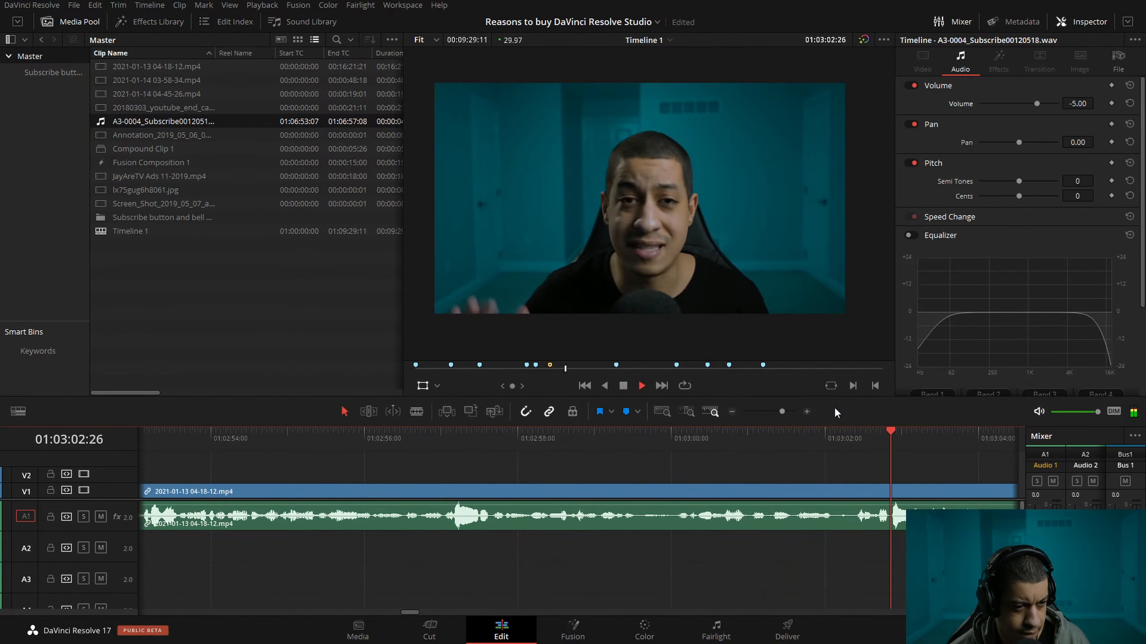
# Split the long talking clip at 01:03:01:01, ripple-trim out the unwanted stretch after the split, and play the join.
pyautogui.click(885, 436)
pyautogui.moveTo(884, 436); pyautogui.dragTo(683, 440)
pyautogui.hotkey('ctrl', 'b')
pyautogui.press('space')
pyautogui.moveTo(807, 437); pyautogui.dragTo(626, 445)
pyautogui.hotkey('ctrl', 'shift', ']')
pyautogui.press('space')
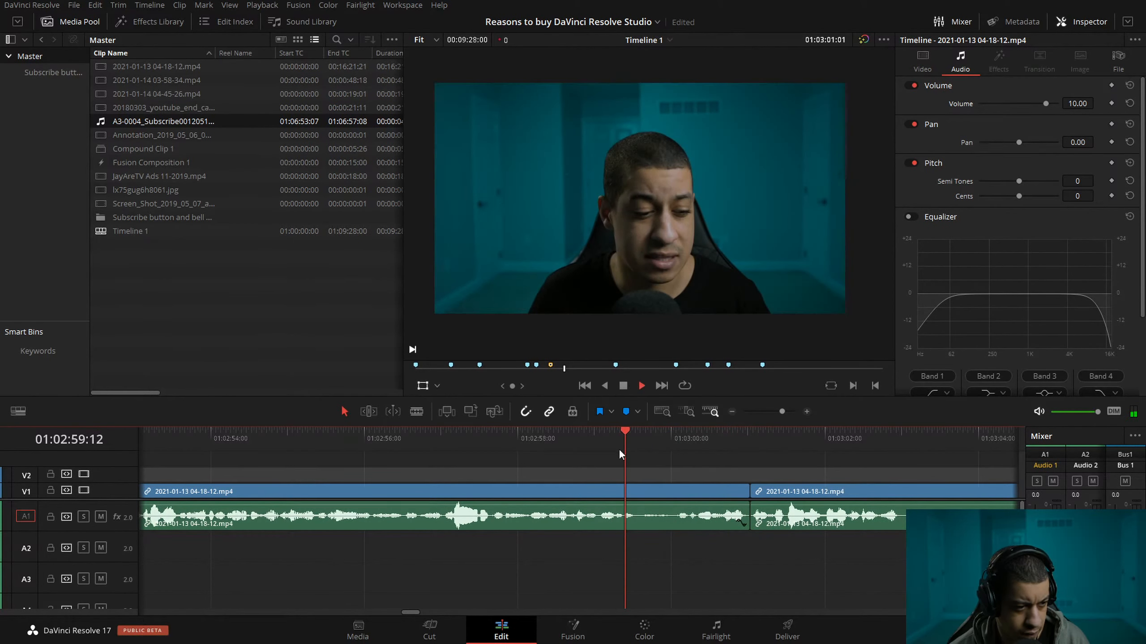
# Ripple-trim 7 frames off the start of the clip after the cut at 01:03:01:01.
pyautogui.press('space')
pyautogui.moveTo(769, 447); pyautogui.dragTo(538, 432)
pyautogui.press('space')
pyautogui.press('Up')
pyautogui.click(806, 411)
pyautogui.click(806, 411)
pyautogui.click(807, 412)
pyautogui.hotkey('ctrl', 'shift', '[')
# Ripple-trim the end of the clip before the cut to 01:03:00:28 and play the join.
pyautogui.press('Left')
pyautogui.press('Left')
pyautogui.press('Left')
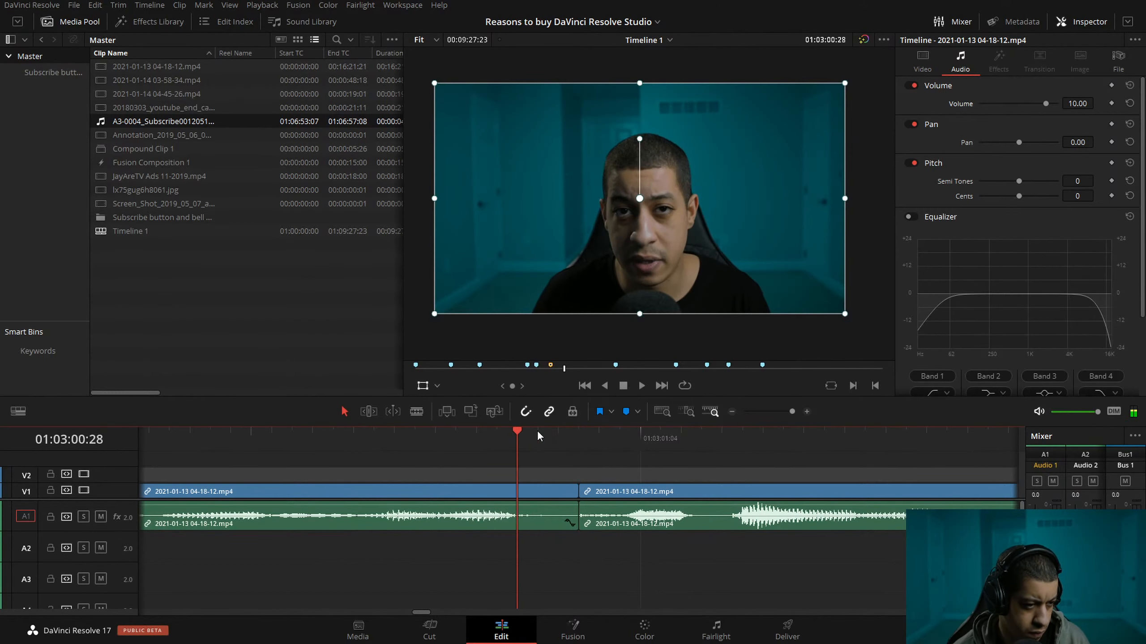
pyautogui.hotkey('ctrl', 'shift', ']')
pyautogui.moveTo(437, 448); pyautogui.dragTo(404, 446)
pyautogui.press('space')
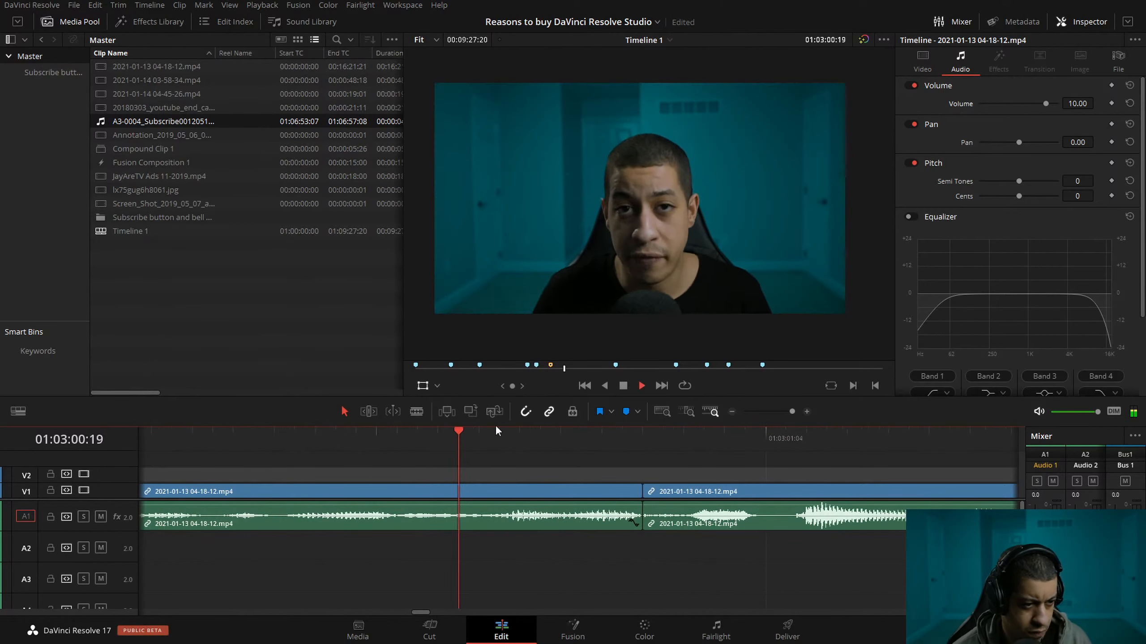
# Split the following talking clip at about 01:03:04:13 and ripple-trim about one second off the part after the split.
pyautogui.click(731, 411)
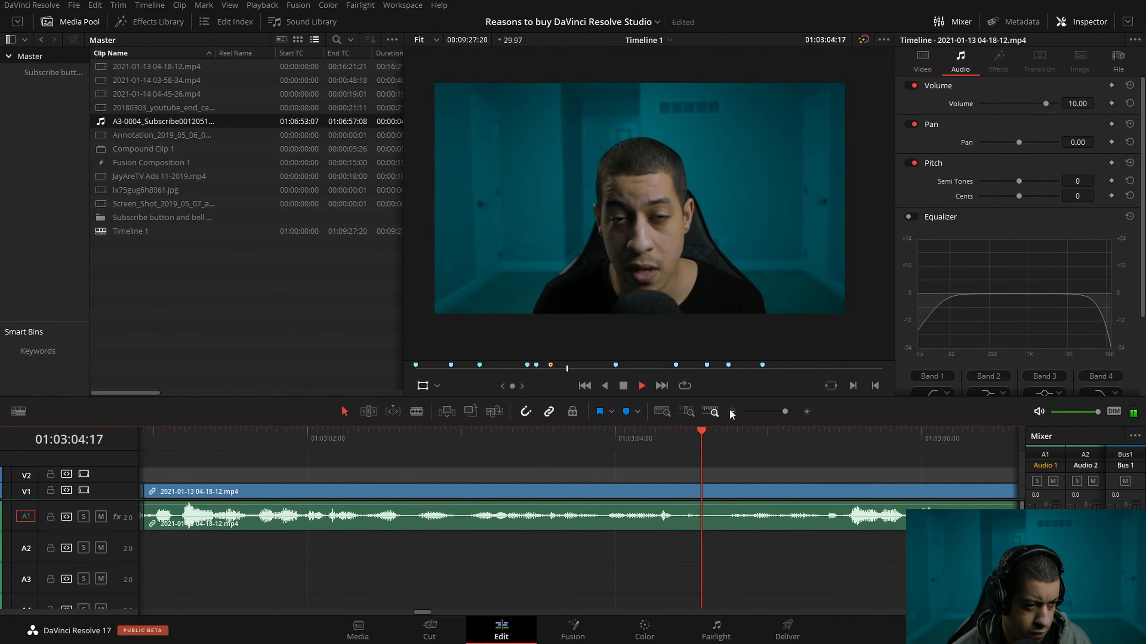
pyautogui.press('space')
pyautogui.click(517, 439)
pyautogui.press('space')
pyautogui.press('space')
pyautogui.moveTo(685, 435); pyautogui.dragTo(397, 451)
pyautogui.hotkey('ctrl', 'b')
pyautogui.click(738, 434)
pyautogui.hotkey('ctrl', 'shift', '[')
# Play across the cut at about 01:03:04:13 at increased speed to check the join.
pyautogui.press('l')
pyautogui.click(338, 452)
pyautogui.press('l')
pyautogui.press('l')
pyautogui.press('l')
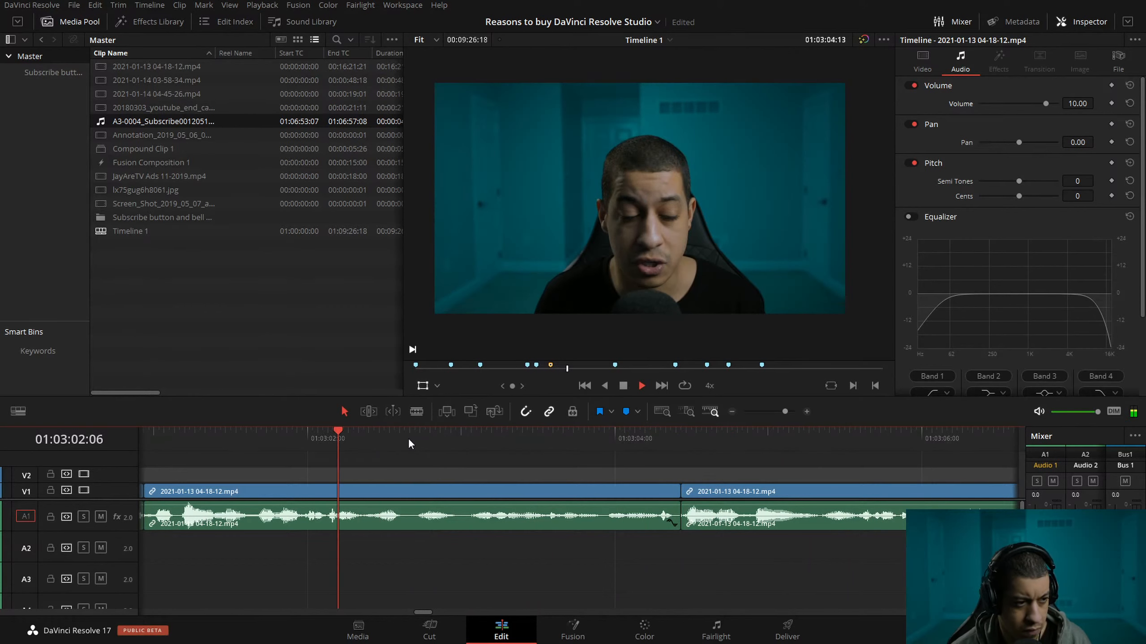
pyautogui.press('k')
pyautogui.click(292, 438)
pyautogui.press('l')
pyautogui.press('l')
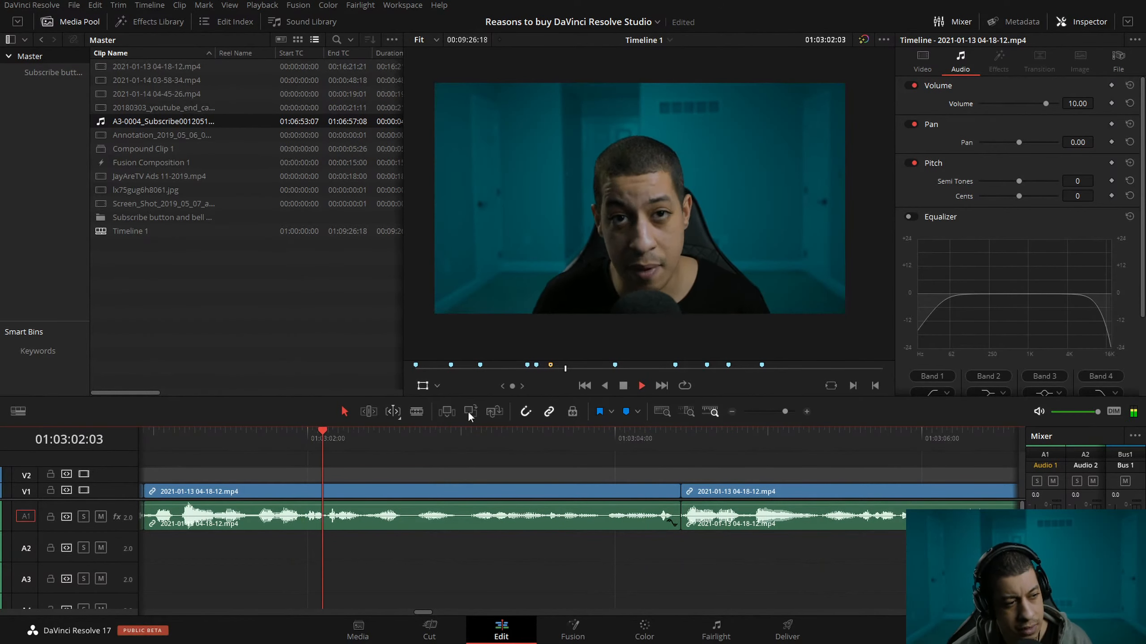
# Split the talking clip at about 01:03:07:08 and ripple-trim the start of the second part to 01:03:07:18.
pyautogui.click(735, 412)
pyautogui.click(555, 435)
pyautogui.press('l')
pyautogui.press('k')
pyautogui.click(806, 411)
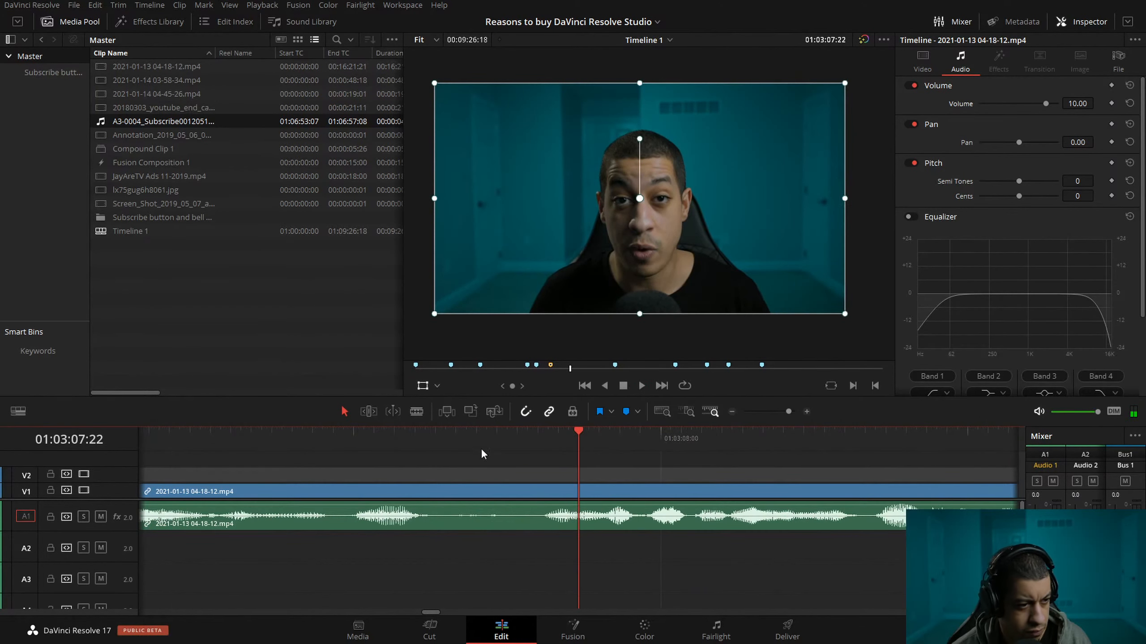
pyautogui.click(433, 438)
pyautogui.hotkey('ctrl', 'b')
pyautogui.click(543, 436)
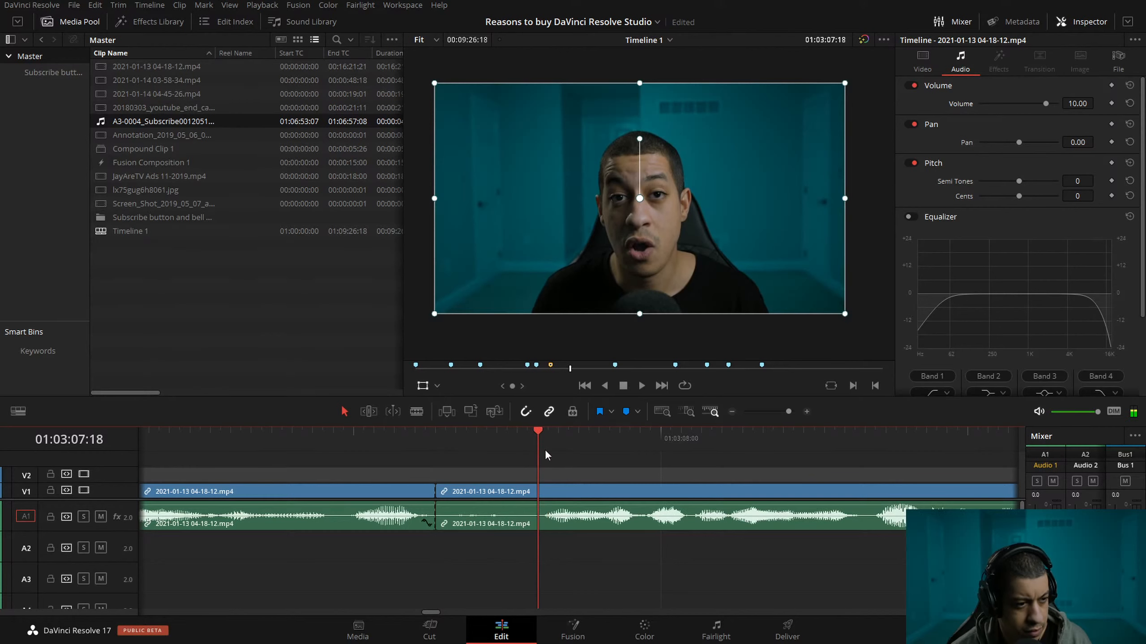
# Play across the cut at about 01:03:07:08 and scrub back to 01:03:06:26 to check the join.
pyautogui.click(302, 439)
pyautogui.click(283, 440)
pyautogui.press('l')
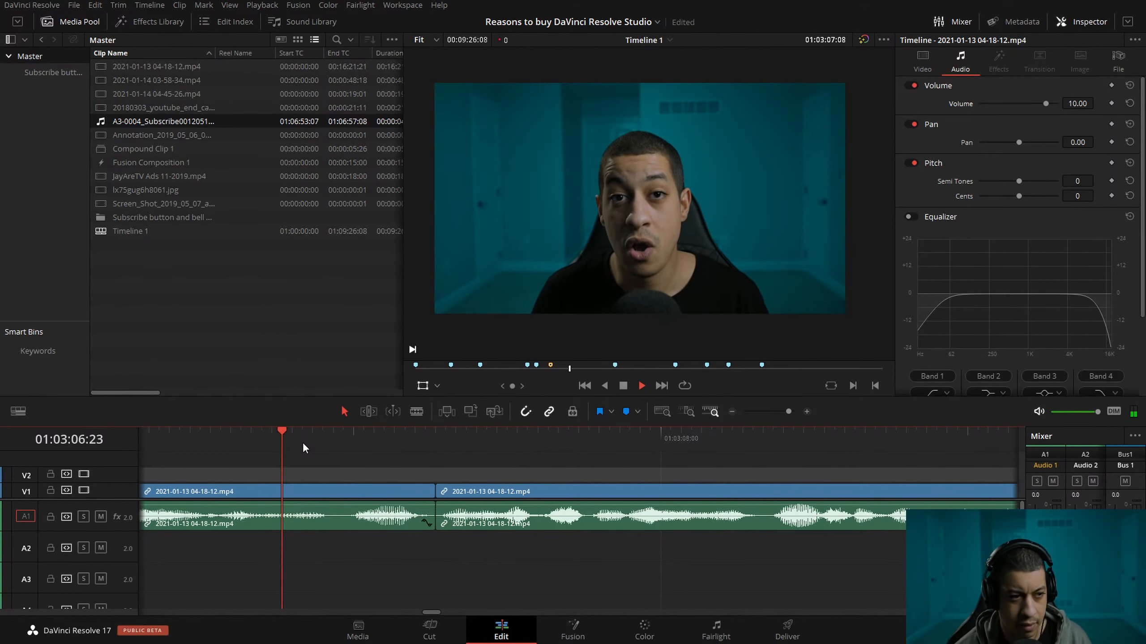
pyautogui.press('k')
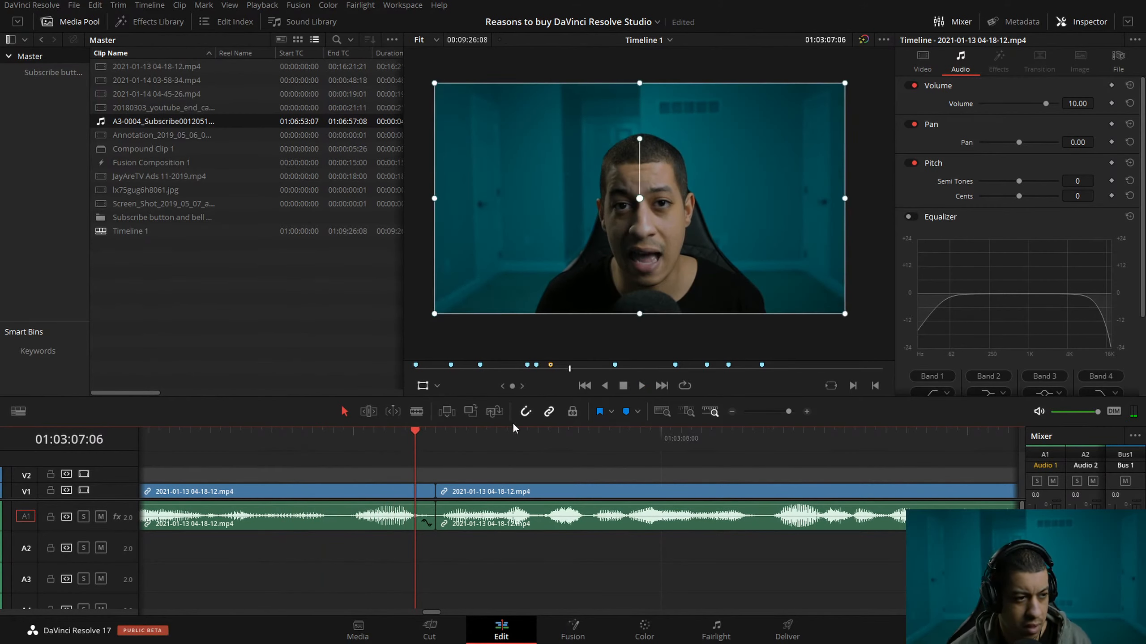
pyautogui.moveTo(415, 434); pyautogui.dragTo(312, 434)
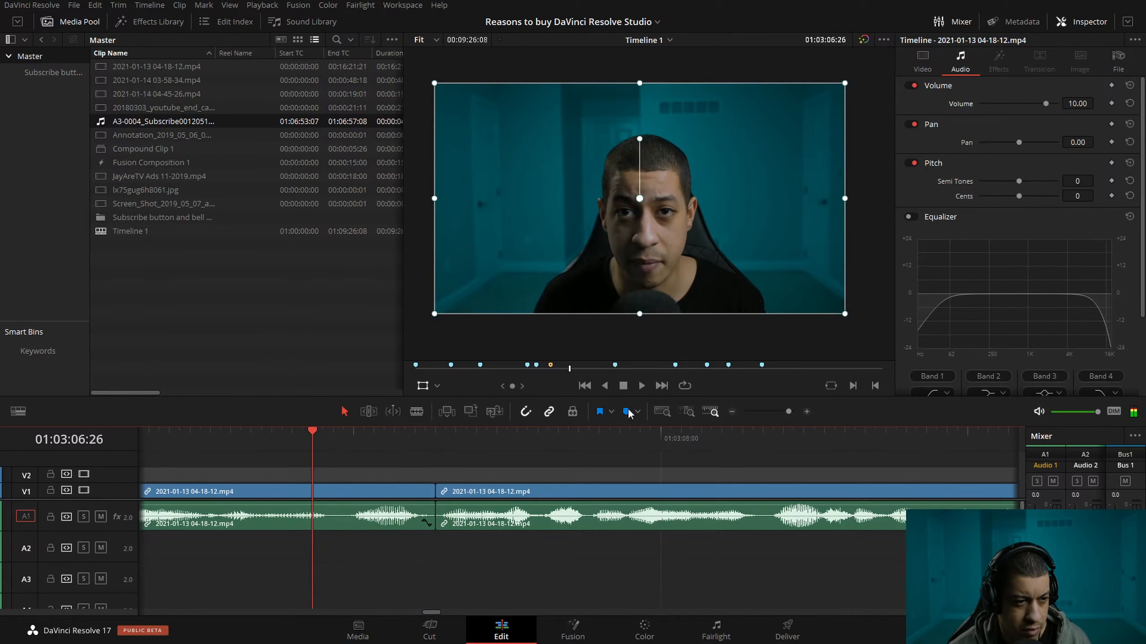
# Ripple-trim about two frames off the end of the clip before the 01:03:07:08 cut.
pyautogui.click(732, 412)
pyautogui.moveTo(582, 451)
pyautogui.mouseDown()
pyautogui.moveTo(528, 452)
pyautogui.moveTo(574, 451)
pyautogui.mouseUp()
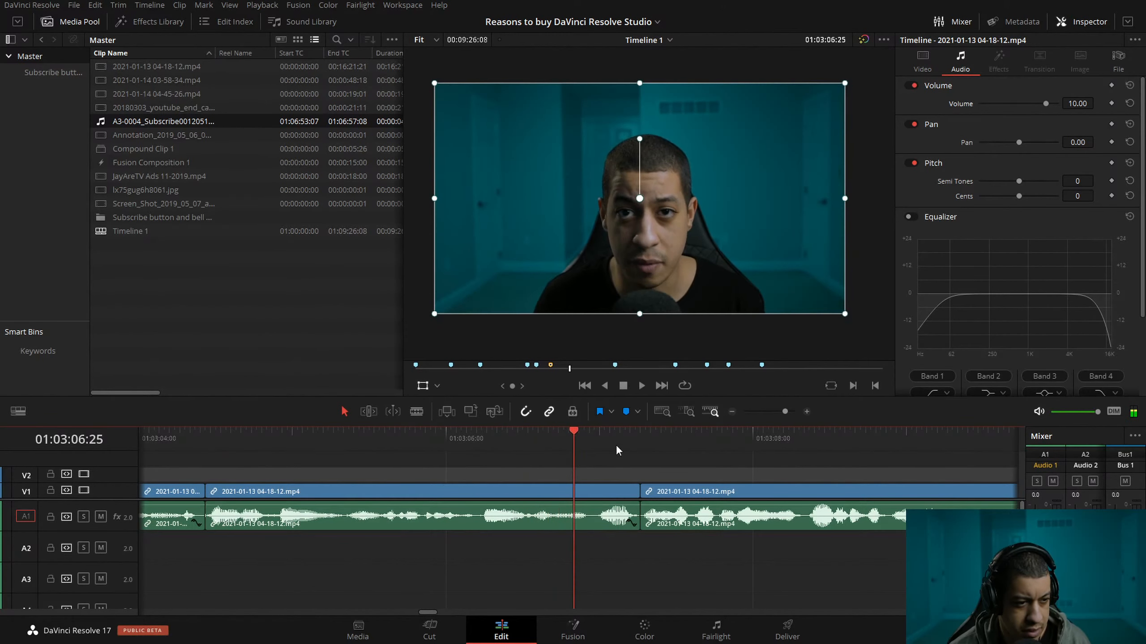
pyautogui.click(807, 413)
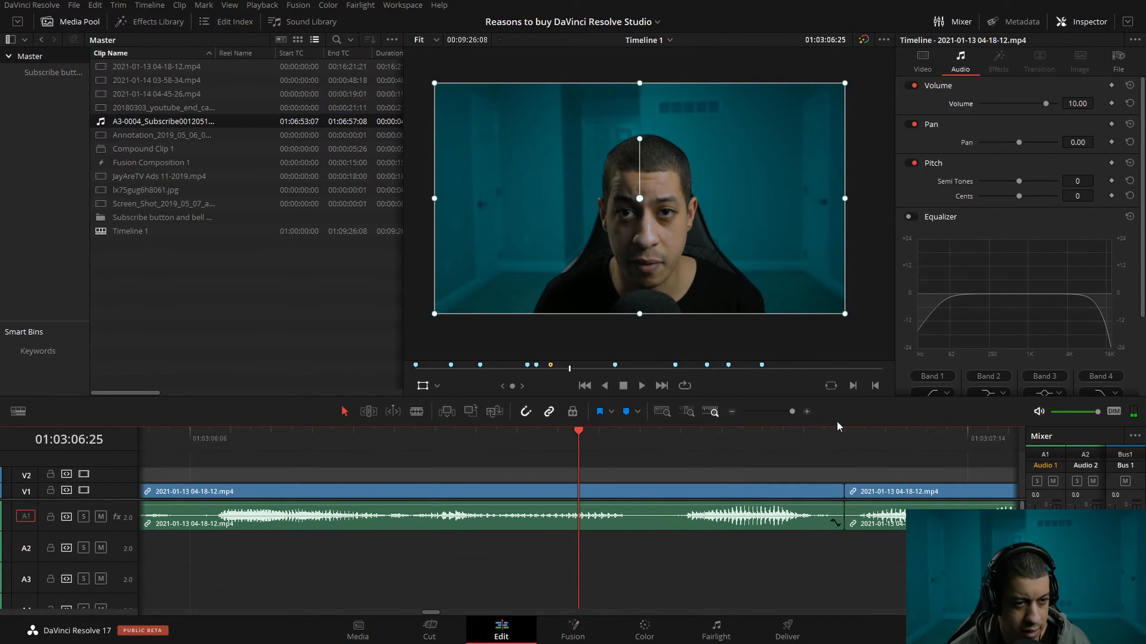
pyautogui.moveTo(841, 431); pyautogui.dragTo(836, 429)
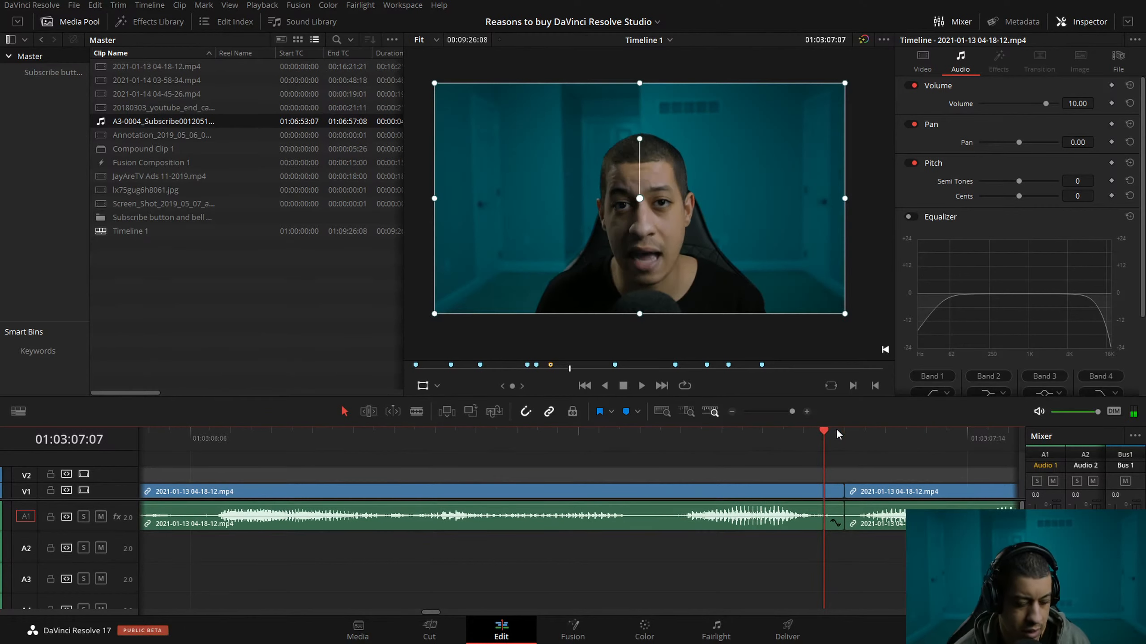
pyautogui.hotkey('ctrl', 'shift', ']')
# Play the timeline from just before the 01:03:07 cut to about 01:03:25 to check the speech.
pyautogui.click(446, 433)
pyautogui.press('space')
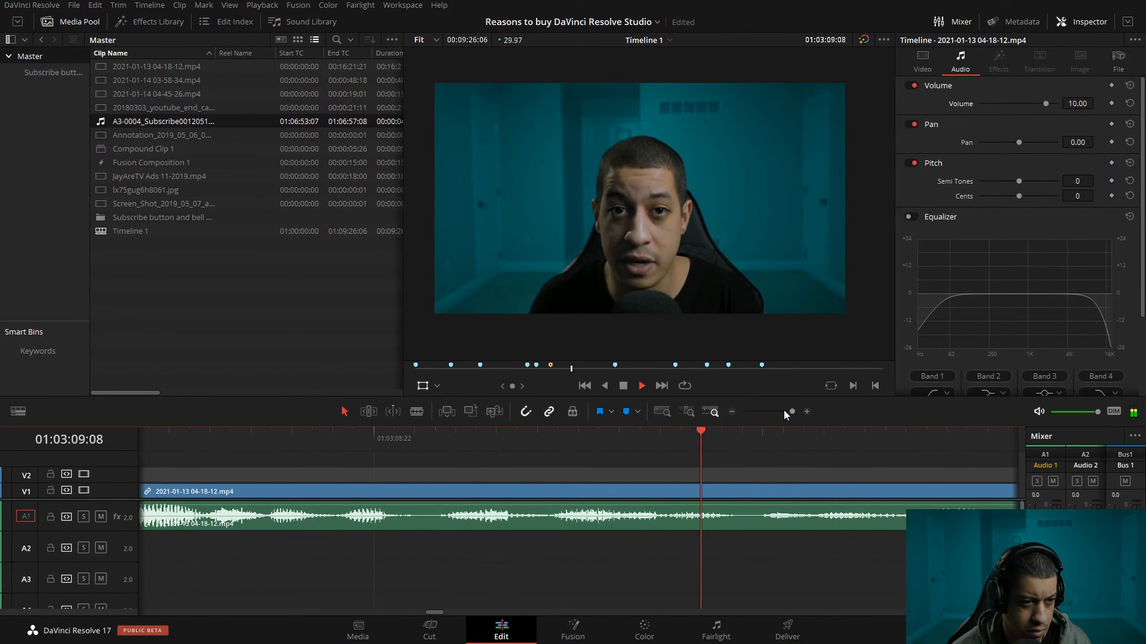
pyautogui.click(729, 411)
pyautogui.click(730, 412)
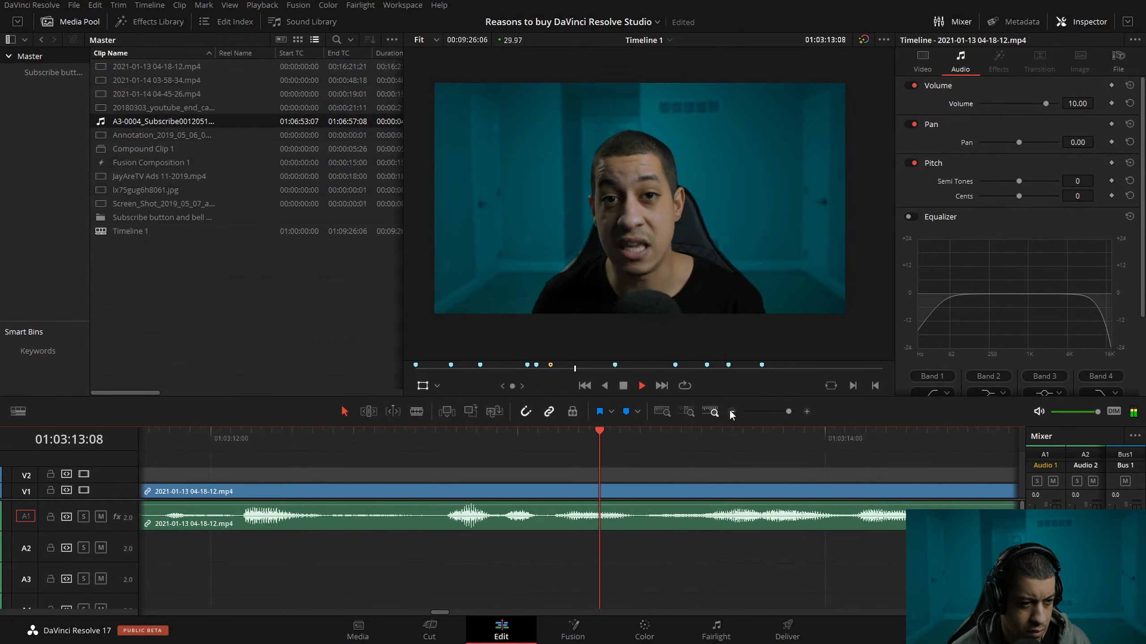
pyautogui.press('space')
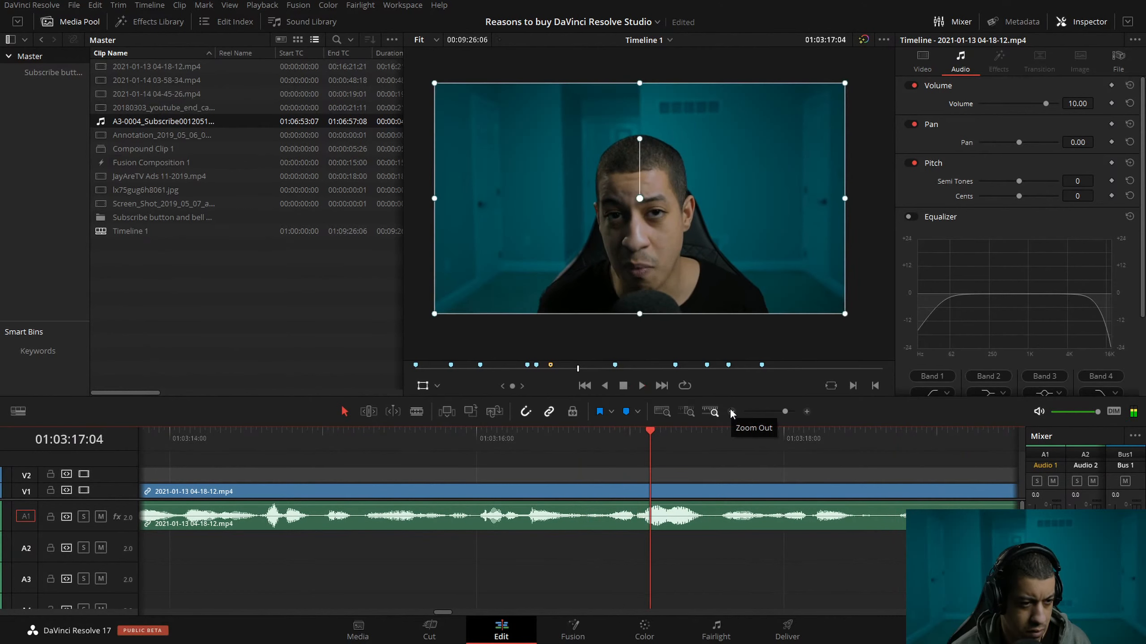
pyautogui.moveTo(405, 438); pyautogui.dragTo(380, 436)
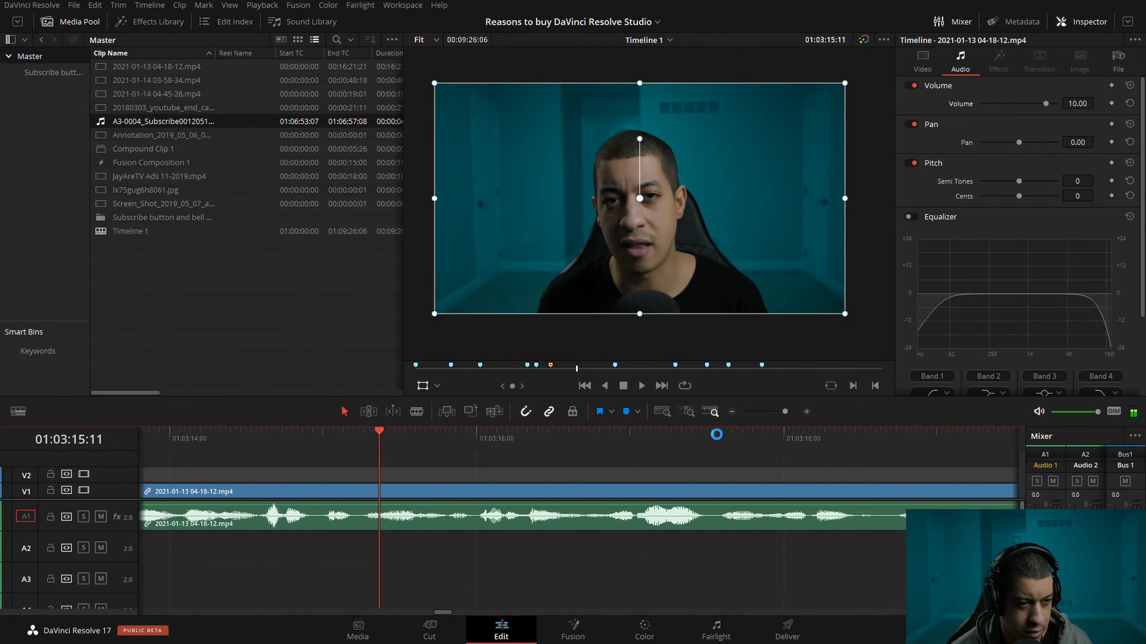
pyautogui.press('space')
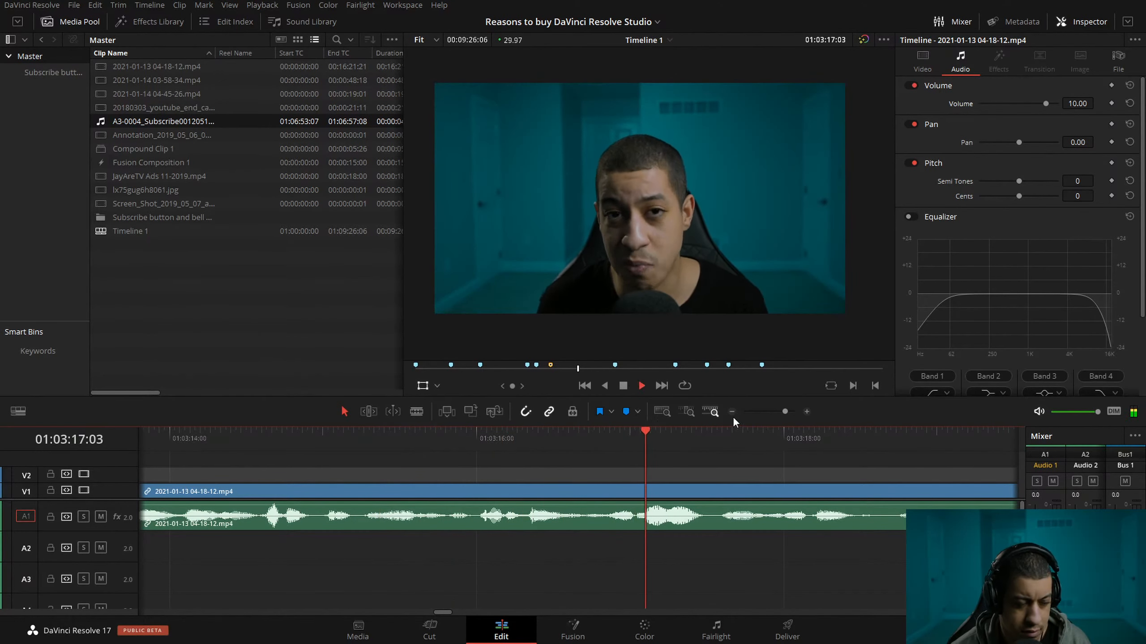
pyautogui.click(733, 411)
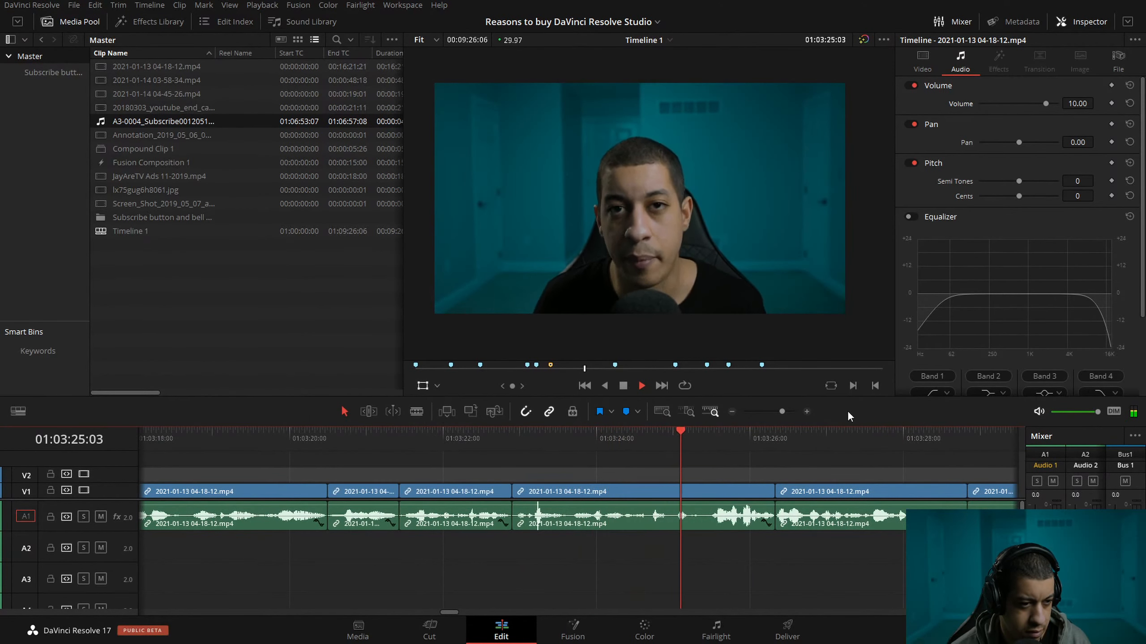
pyautogui.press('space')
# Split the talking clip at about 01:03:24:27 and ripple-trim 18 frames off the start of the part after the split.
pyautogui.click(681, 437)
pyautogui.press('space')
pyautogui.press('space')
pyautogui.click(670, 437)
pyautogui.click(806, 412)
pyautogui.click(571, 433)
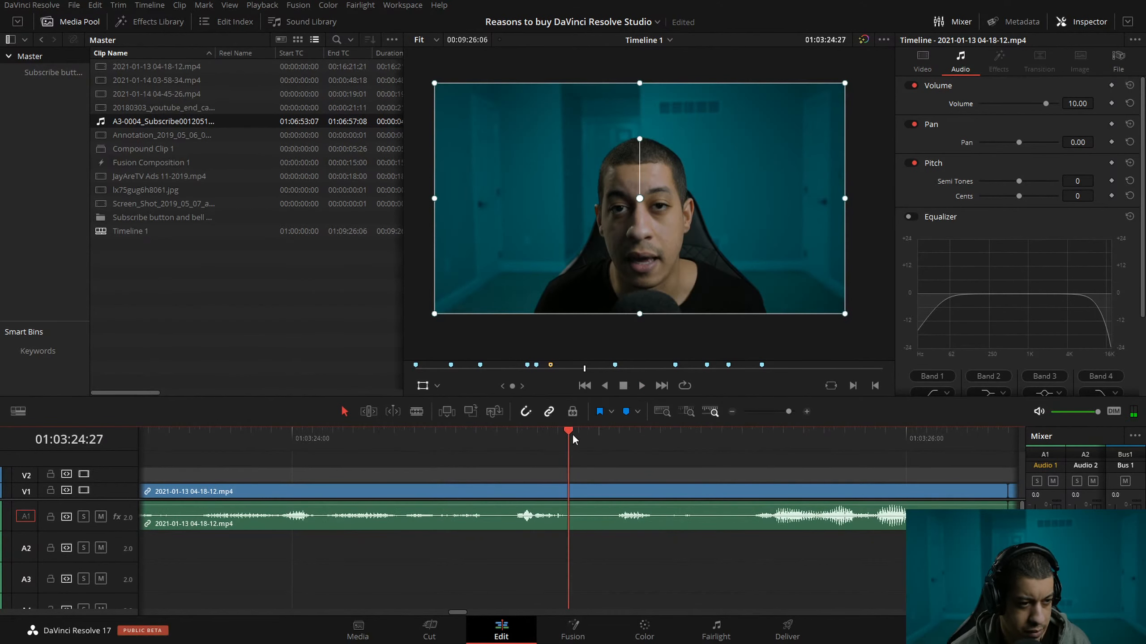
pyautogui.moveTo(569, 433); pyautogui.dragTo(754, 433)
pyautogui.hotkey('ctrl', 'shift', '[')
# Play across the cut at about 01:03:24:27 and through the following clips to 01:03:30:02.
pyautogui.moveTo(673, 435); pyautogui.dragTo(232, 440)
pyautogui.press('space')
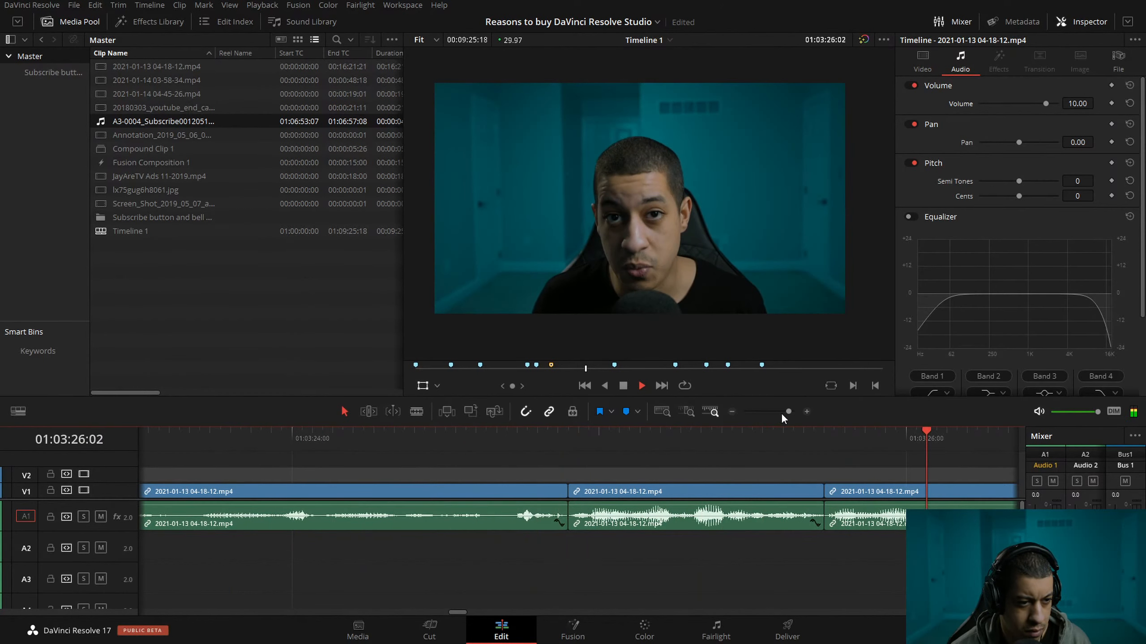
pyautogui.click(731, 413)
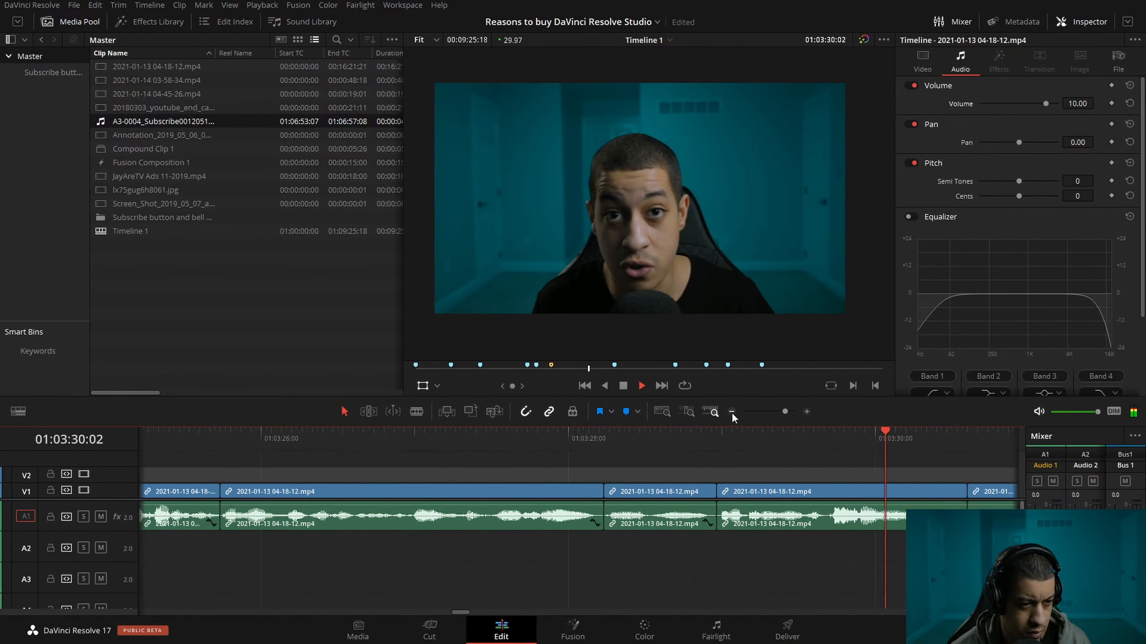
# Play the talking clips from about 01:03:30 into the Fusion Composition at 01:03:42:13 to check the speech.
pyautogui.moveTo(622, 436); pyautogui.dragTo(533, 435)
pyautogui.press('space')
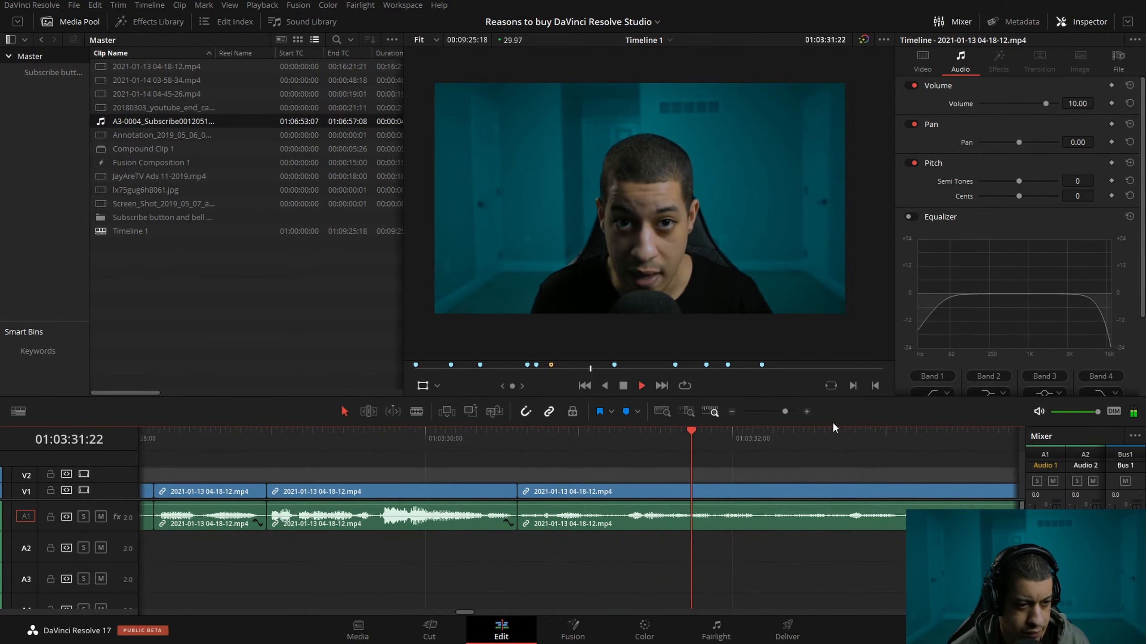
pyautogui.click(819, 428)
pyautogui.press('space')
pyautogui.moveTo(818, 428); pyautogui.dragTo(655, 431)
pyautogui.press('space')
pyautogui.click(731, 411)
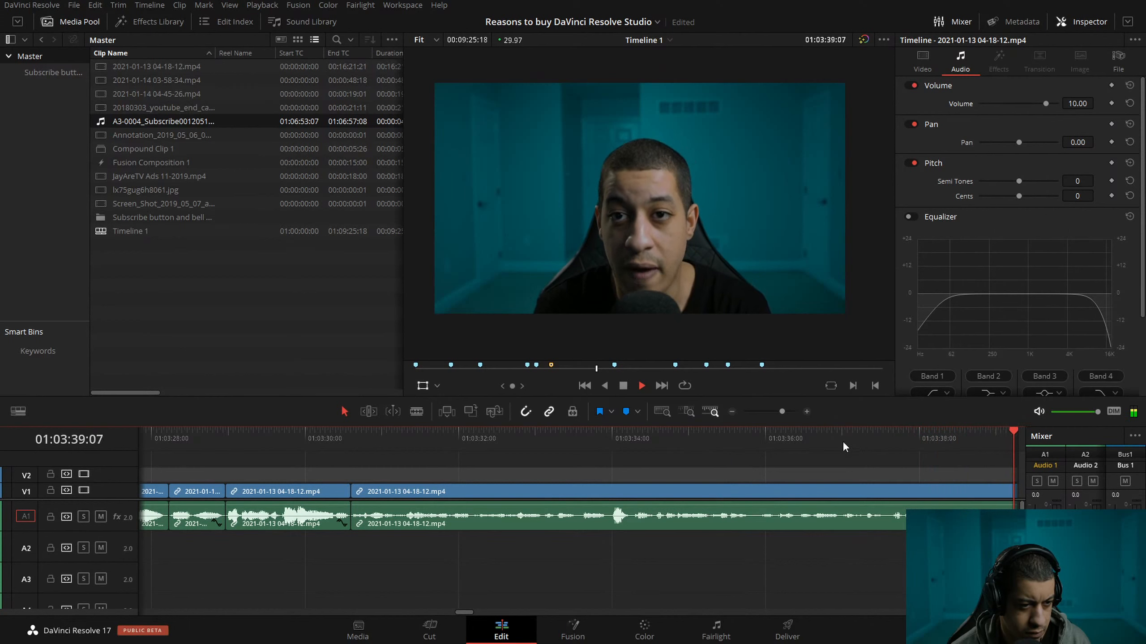
pyautogui.press('space')
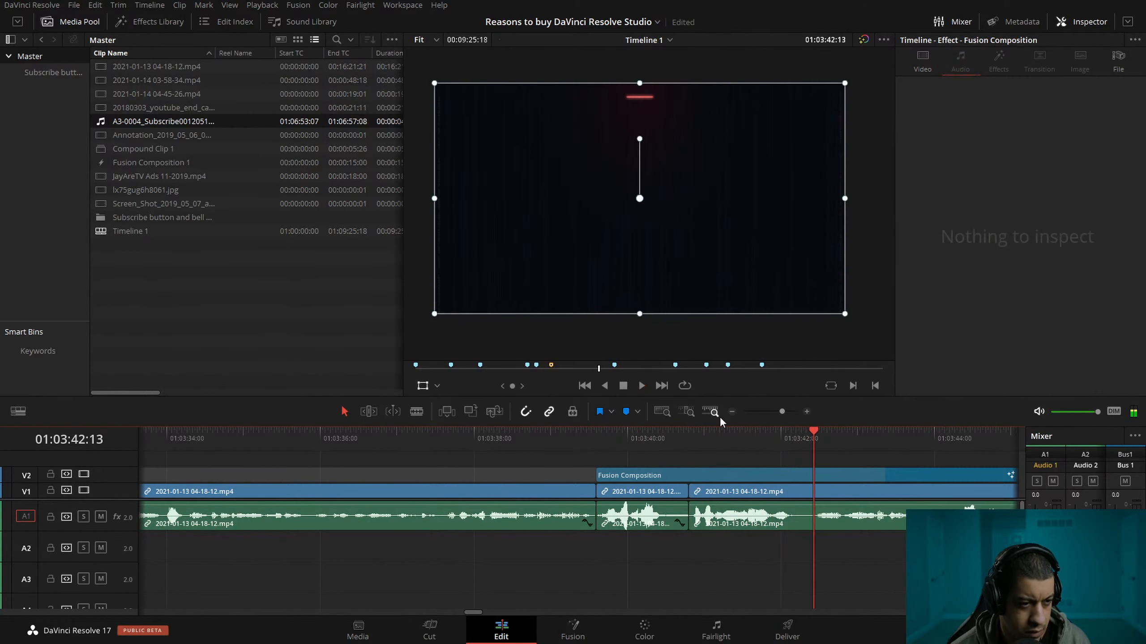
pyautogui.click(732, 412)
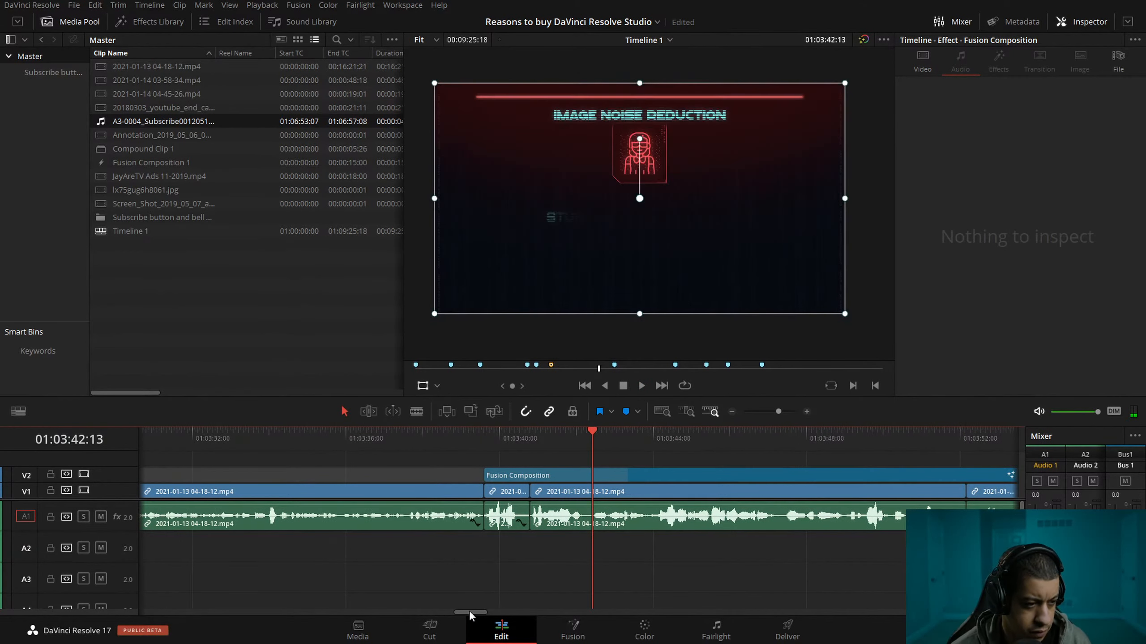
# Replay the start of the long talking clip between about 01:03:30 and 01:03:33:01 to locate the section to cut.
pyautogui.moveTo(469, 611); pyautogui.dragTo(456, 612)
pyautogui.click(475, 437)
pyautogui.press('space')
pyautogui.click(806, 413)
pyautogui.press('space')
pyautogui.moveTo(448, 451); pyautogui.dragTo(246, 442)
pyautogui.press('space')
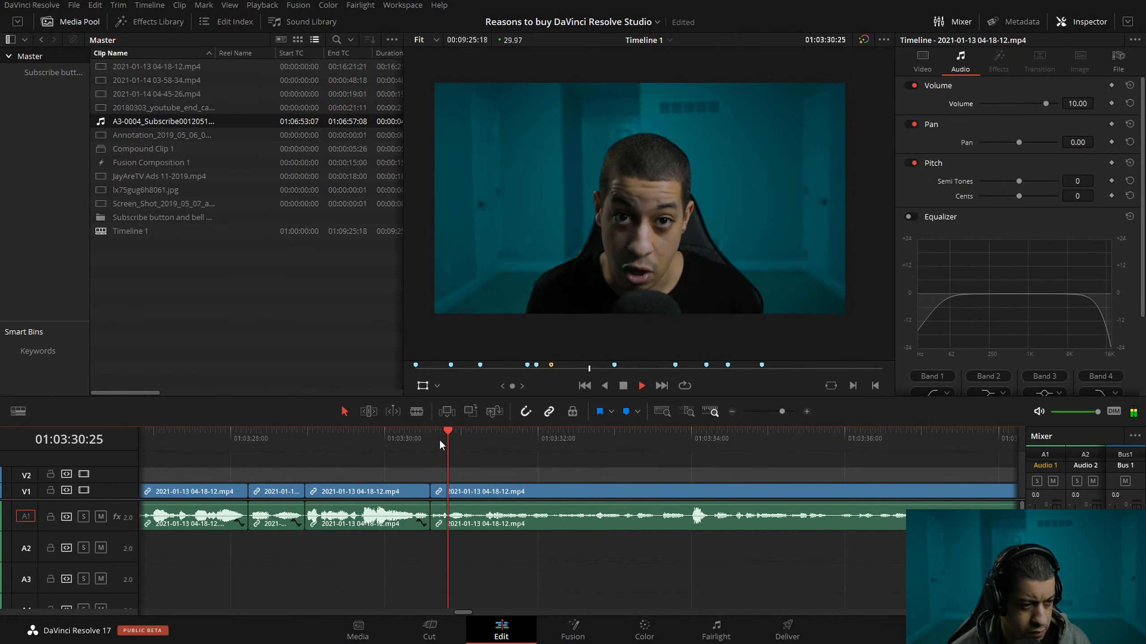
pyautogui.press('space')
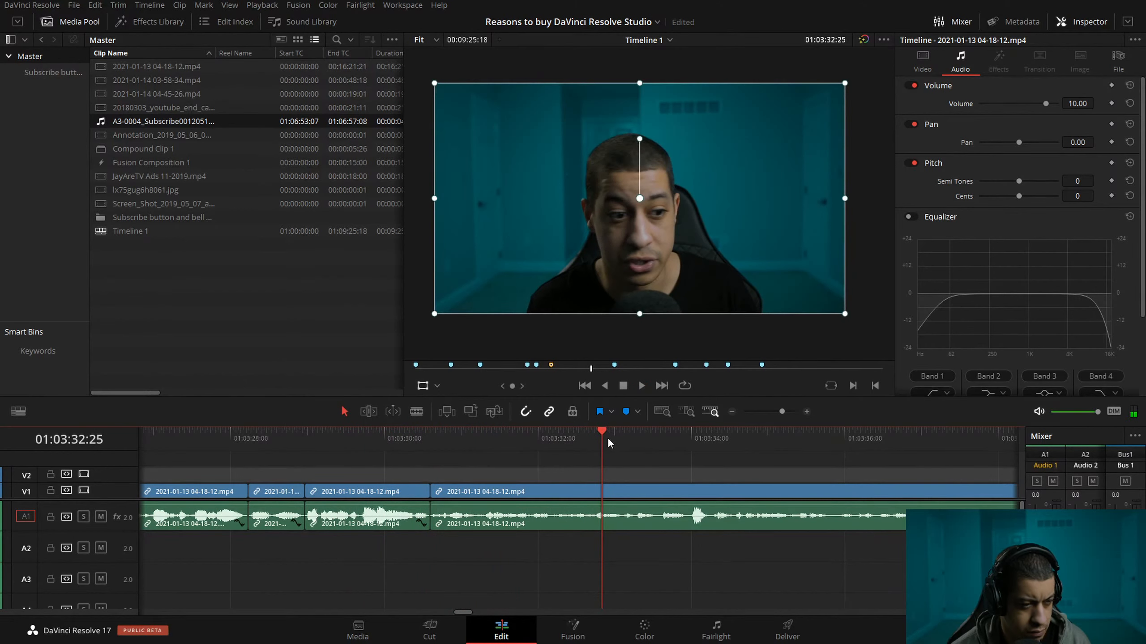
pyautogui.moveTo(604, 438); pyautogui.dragTo(440, 436)
pyautogui.press('space')
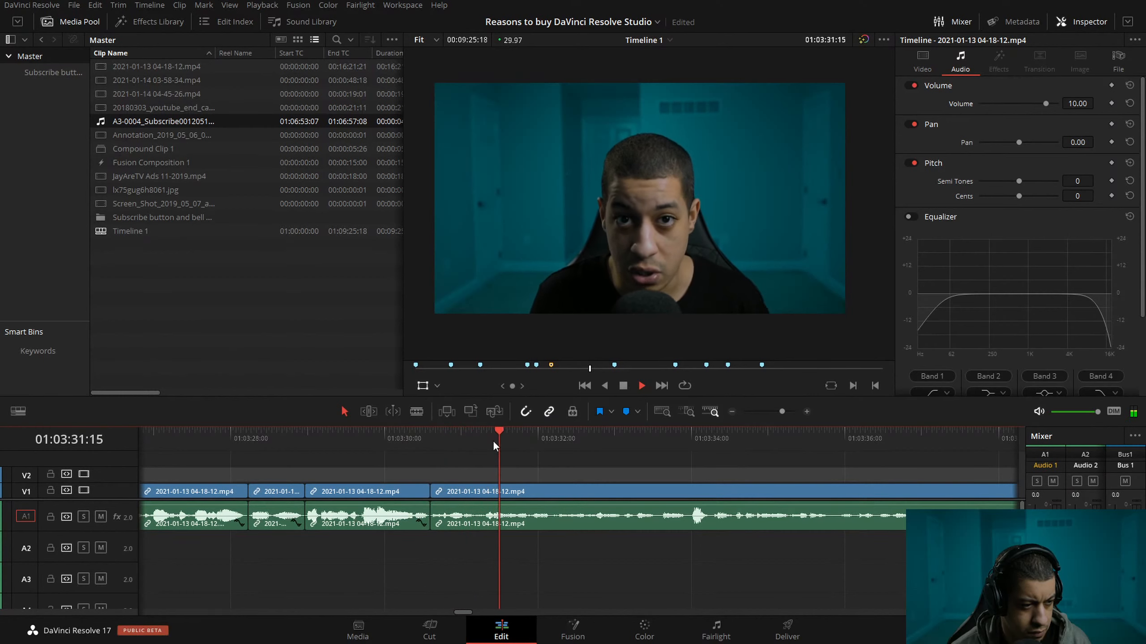
pyautogui.press('space')
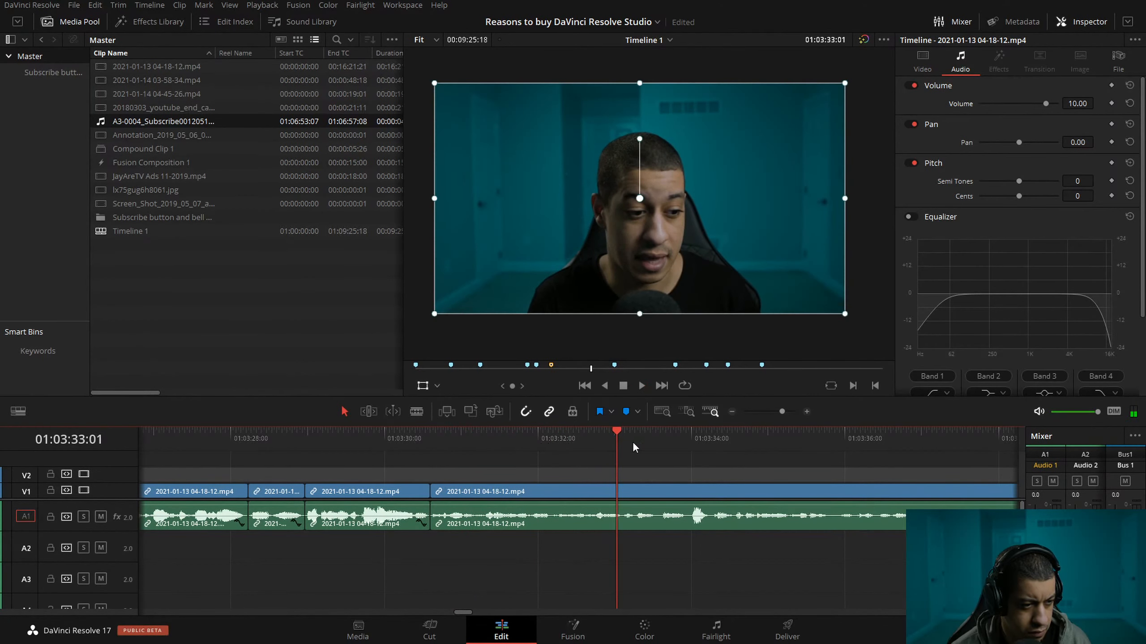
# Play the rest of the long talking clip at double speed to 01:03:38:07, then go back to about 01:03:34:07.
pyautogui.press('l')
pyautogui.press('l')
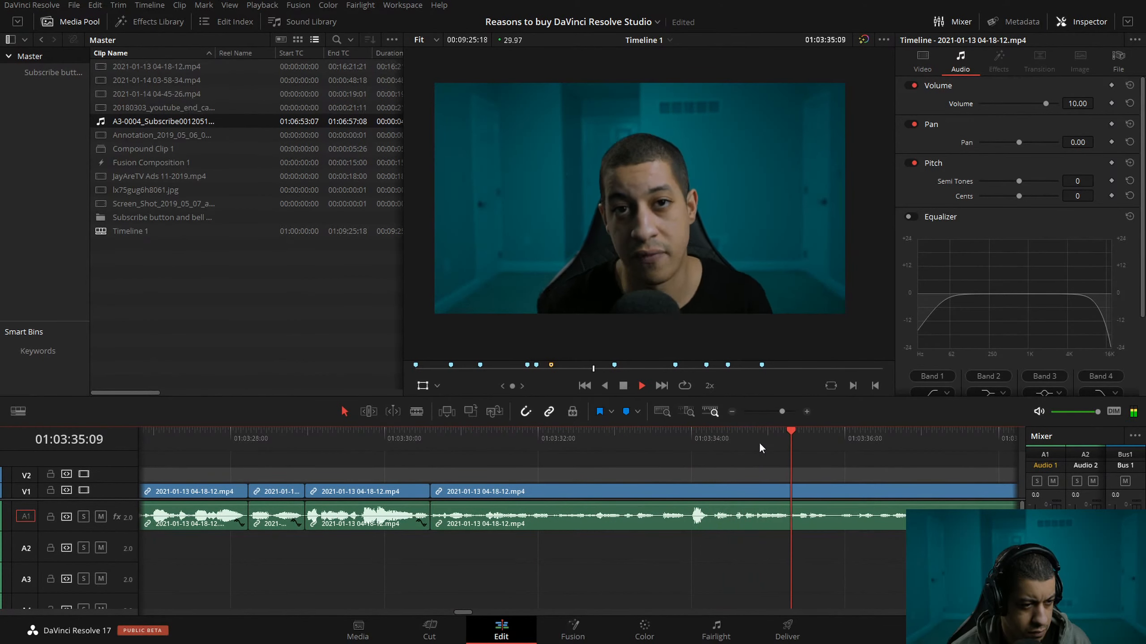
pyautogui.press('space')
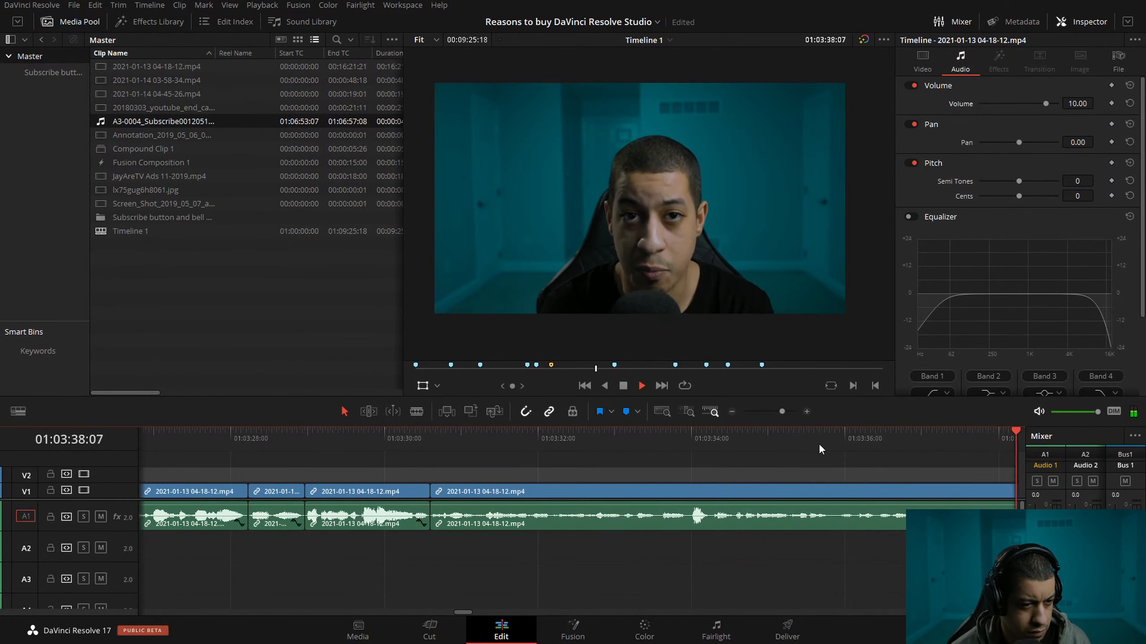
pyautogui.moveTo(677, 443); pyautogui.dragTo(333, 444)
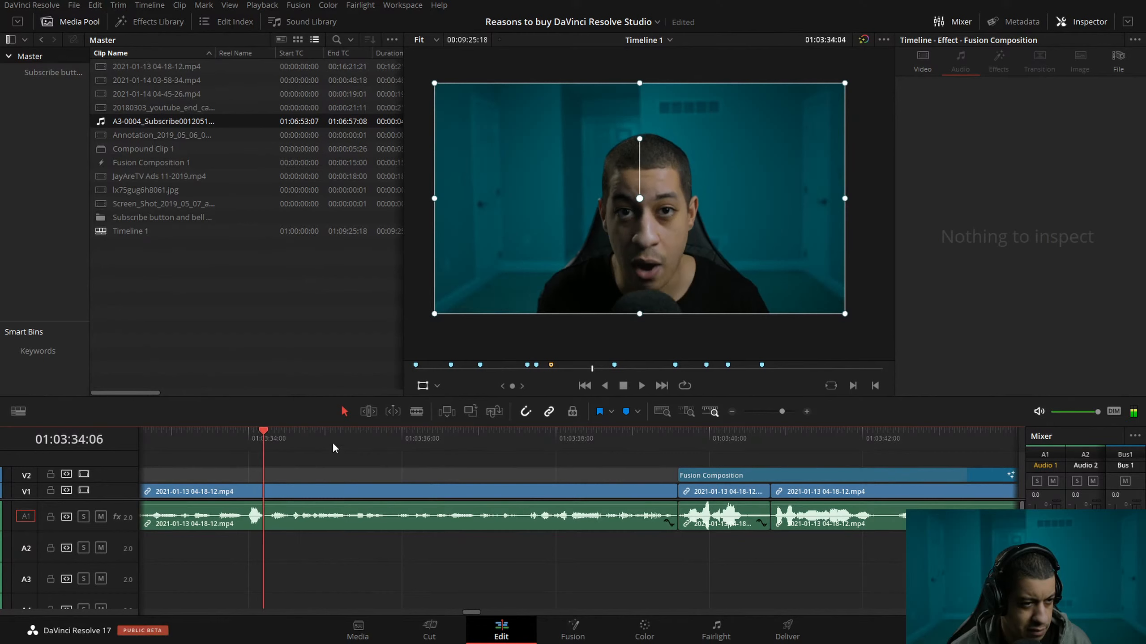
pyautogui.click(733, 412)
# Split the talking clip at about 01:03:31:09 and ripple-trim 43 frames off the start of the part after the split.
pyautogui.moveTo(593, 432); pyautogui.dragTo(323, 436)
pyautogui.press('space')
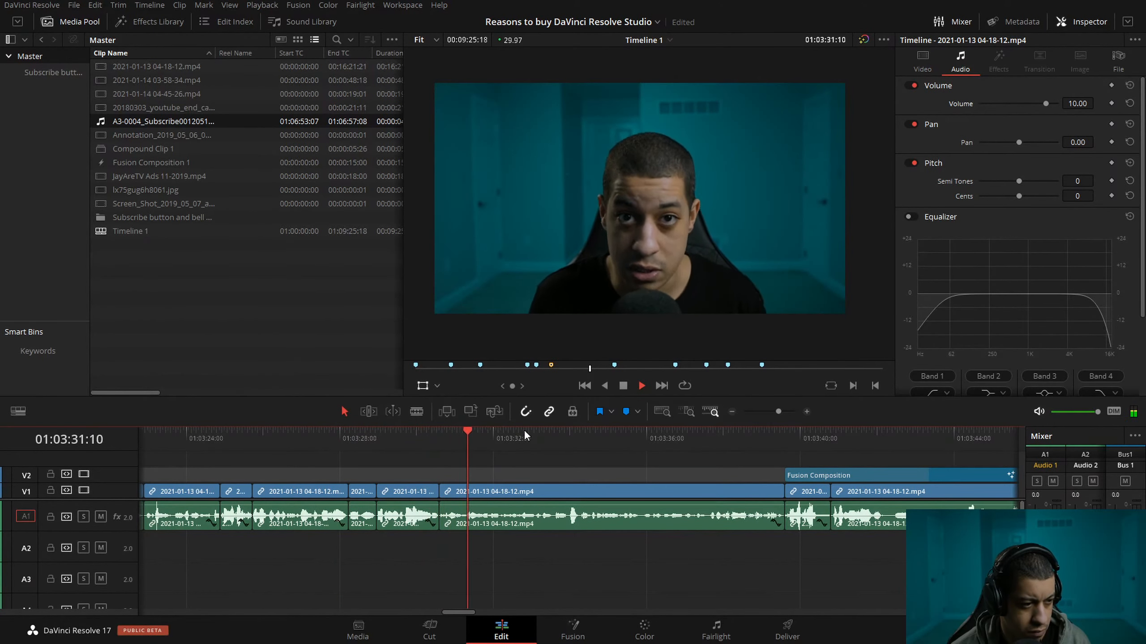
pyautogui.press('space')
pyautogui.moveTo(546, 432); pyautogui.dragTo(458, 445)
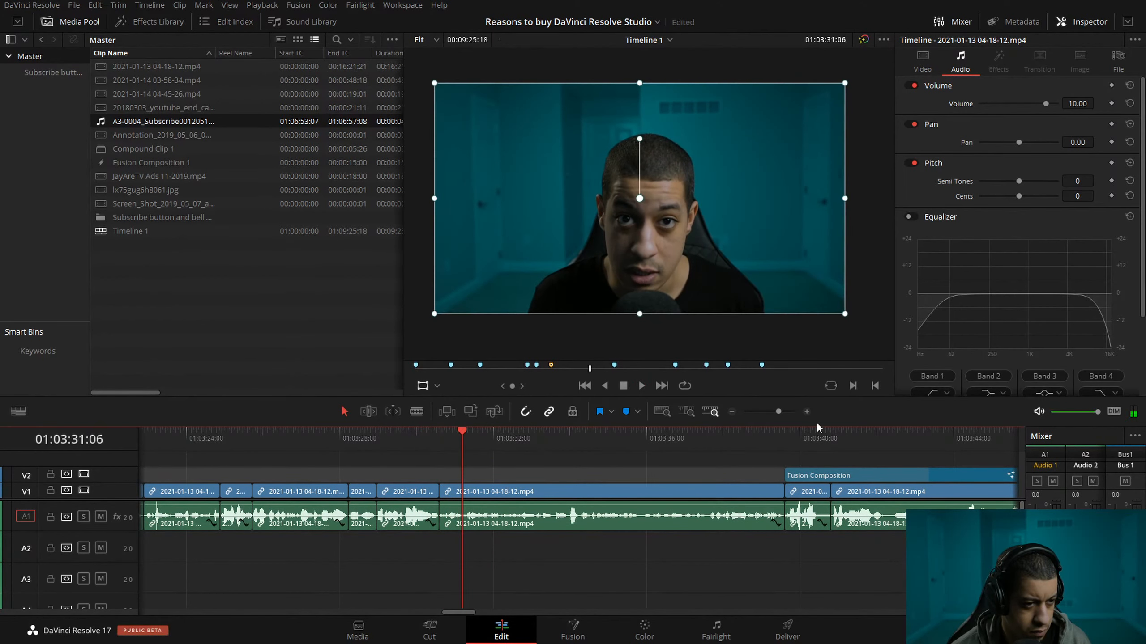
pyautogui.click(806, 412)
pyautogui.click(806, 412)
pyautogui.moveTo(607, 437)
pyautogui.mouseDown()
pyautogui.moveTo(580, 438)
pyautogui.moveTo(594, 437)
pyautogui.mouseUp()
pyautogui.hotkey('ctrl', 'b')
pyautogui.press('space')
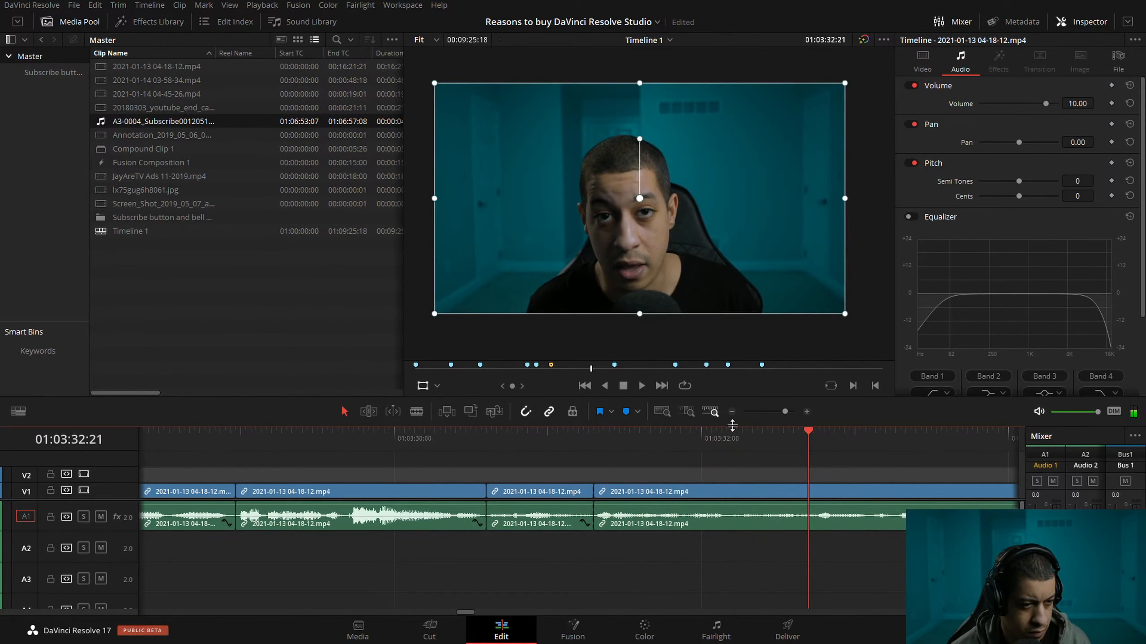
pyautogui.click(807, 445)
pyautogui.hotkey('ctrl', 'shift', '[')
# Play across the new cut at about 01:03:31:09 and on to 01:03:35:15 to check the speech.
pyautogui.moveTo(807, 442); pyautogui.dragTo(451, 450)
pyautogui.press('space')
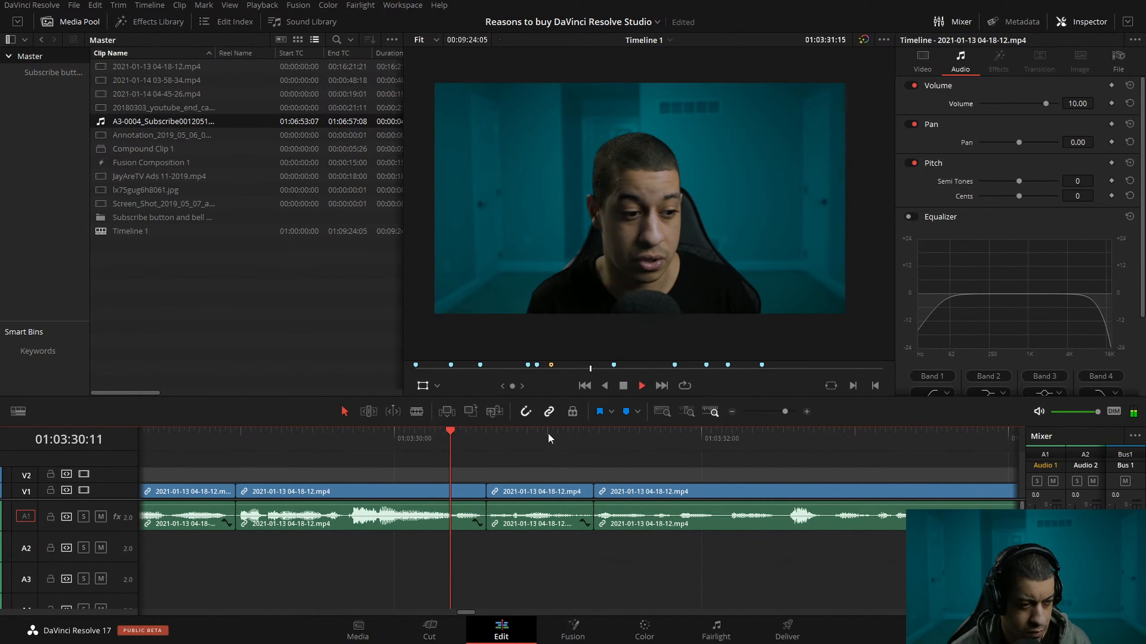
pyautogui.click(358, 440)
pyautogui.press('space')
pyautogui.click(307, 437)
pyautogui.press('space')
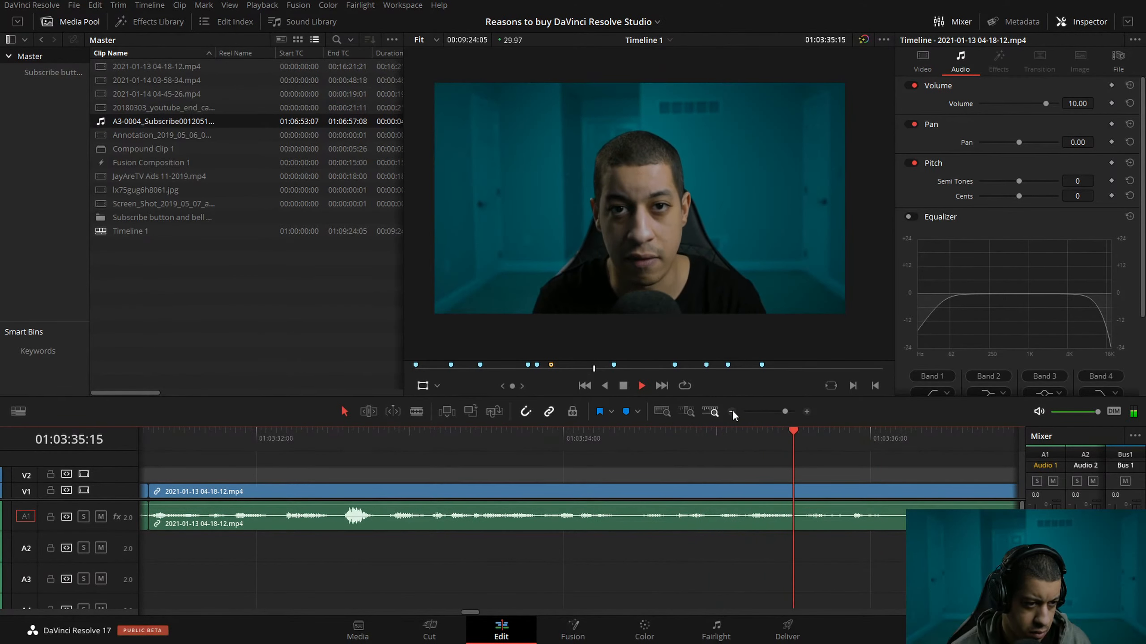
# Split the talking clip at about 01:03:36:03 and ripple-delete the part between the split and the start of the Fusion Composition.
pyautogui.click(733, 412)
pyautogui.click(544, 442)
pyautogui.press('space')
pyautogui.hotkey('ctrl', 'b')
pyautogui.moveTo(607, 440); pyautogui.dragTo(560, 442)
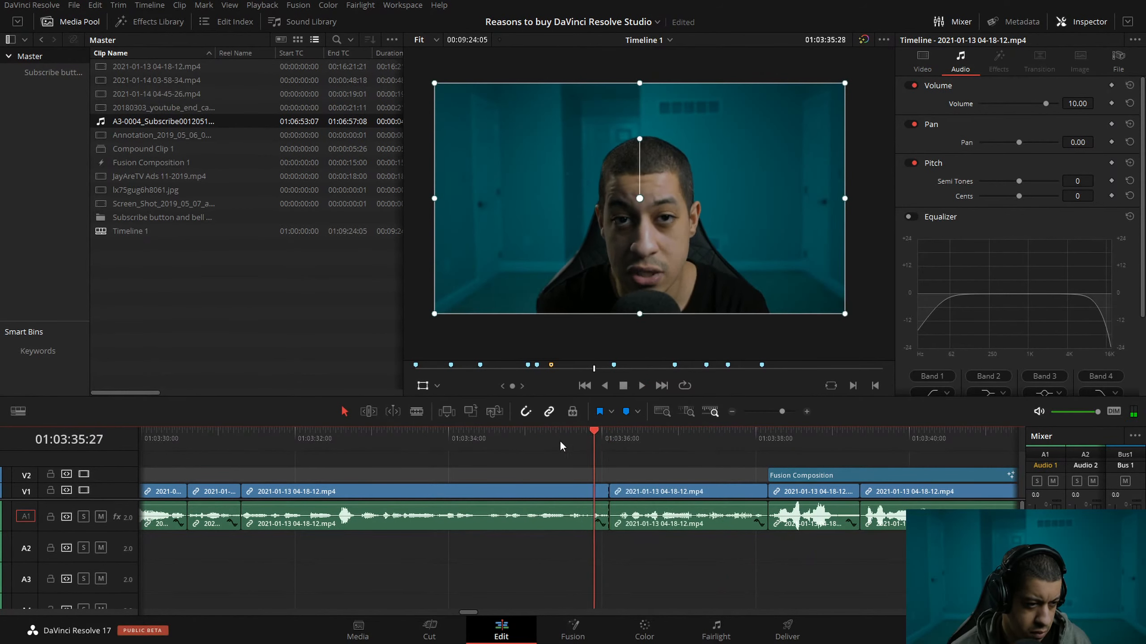
pyautogui.click(627, 442)
pyautogui.press('space')
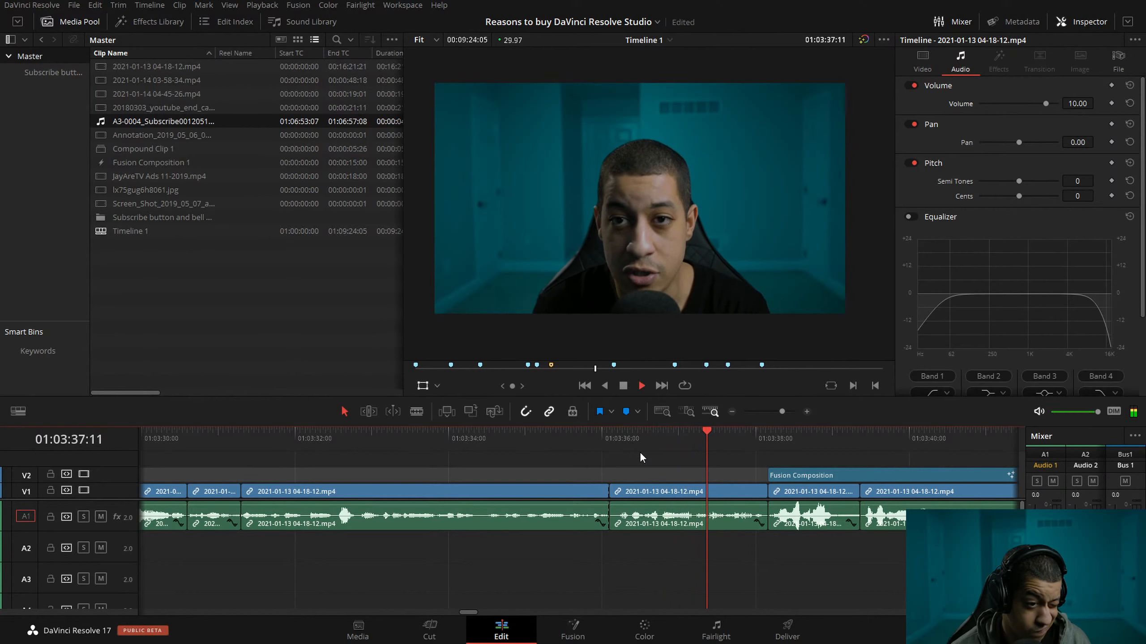
pyautogui.click(676, 491)
pyautogui.press('Delete')
# Play from before the cut at about 01:03:36:03 to 01:03:41:20, then replay the speech around 01:03:38.
pyautogui.press('Up')
pyautogui.press('space')
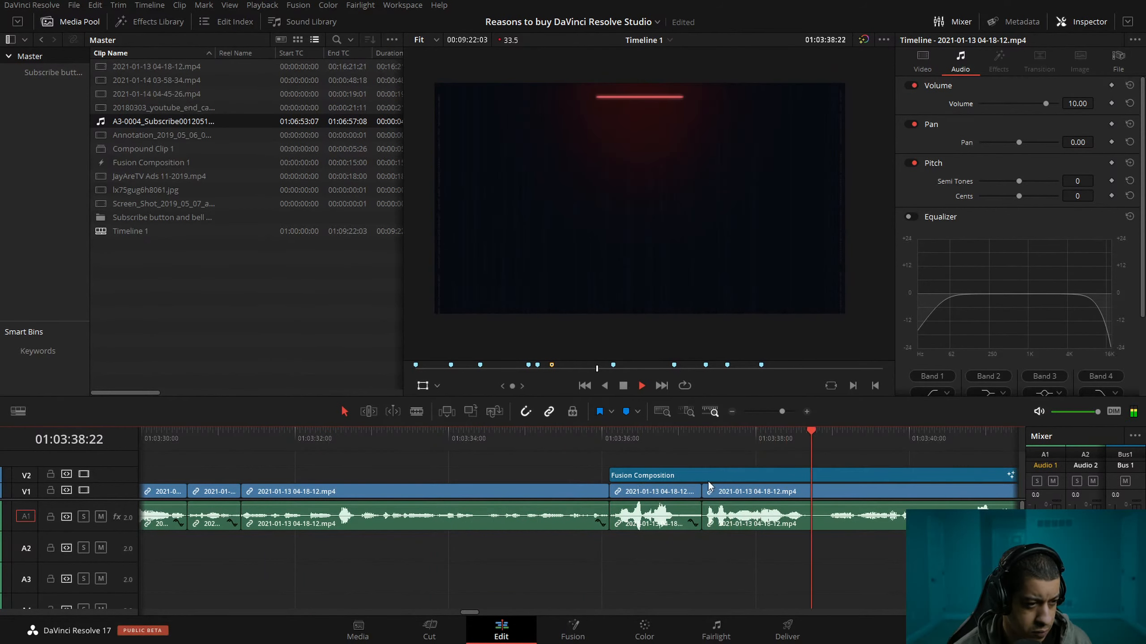
pyautogui.press('space')
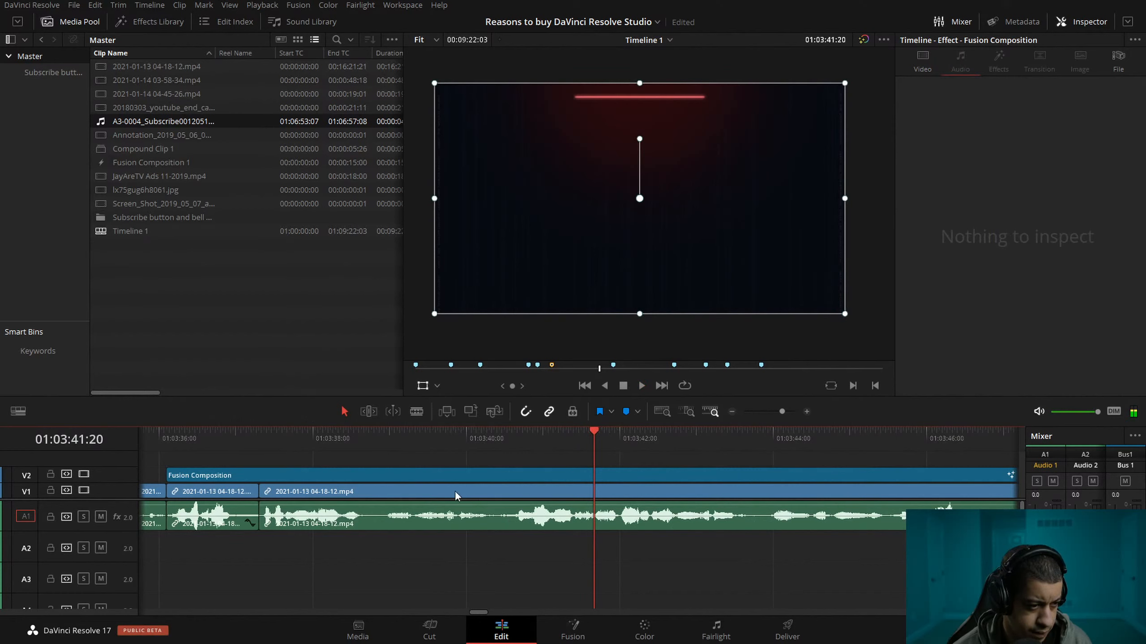
pyautogui.click(308, 437)
pyautogui.press('space')
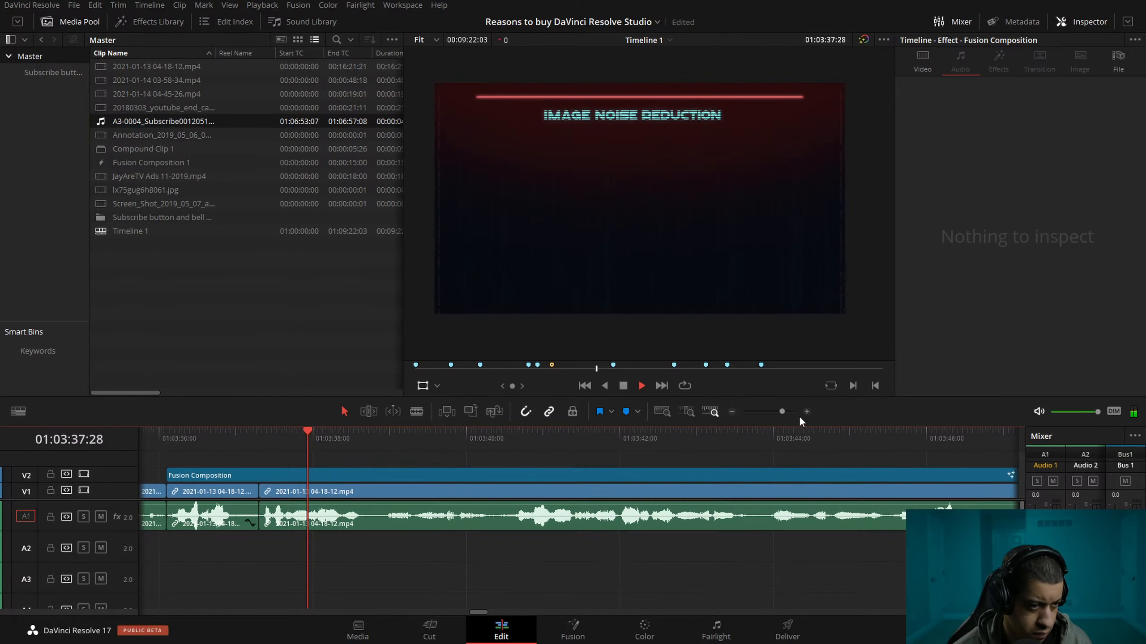
pyautogui.click(804, 413)
pyautogui.press('space')
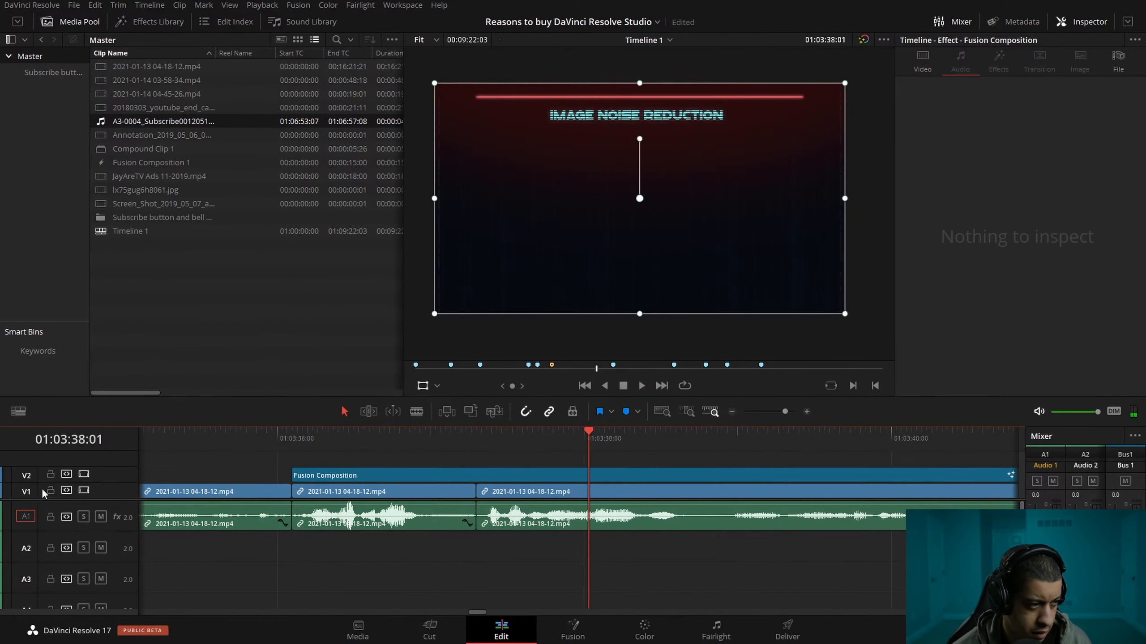
# Disable video track V2 and play the talking clip underneath the Fusion Composition from about 01:03:37:24.
pyautogui.click(83, 474)
pyautogui.click(554, 440)
pyautogui.press('space')
# Ripple-trim 21 frames off the start of the talking clip after the 01:03:38:19 split.
pyautogui.press('space')
# Split the talking clip under the Fusion Composition at about 01:03:38:19.
pyautogui.moveTo(696, 441); pyautogui.dragTo(687, 445)
pyautogui.hotkey('ctrl', 'b')
pyautogui.click(752, 443)
pyautogui.hotkey('ctrl', 'z')
pyautogui.click(768, 491)
pyautogui.moveTo(734, 444); pyautogui.dragTo(609, 446)
pyautogui.hotkey('ctrl', 'b')
pyautogui.press('space')
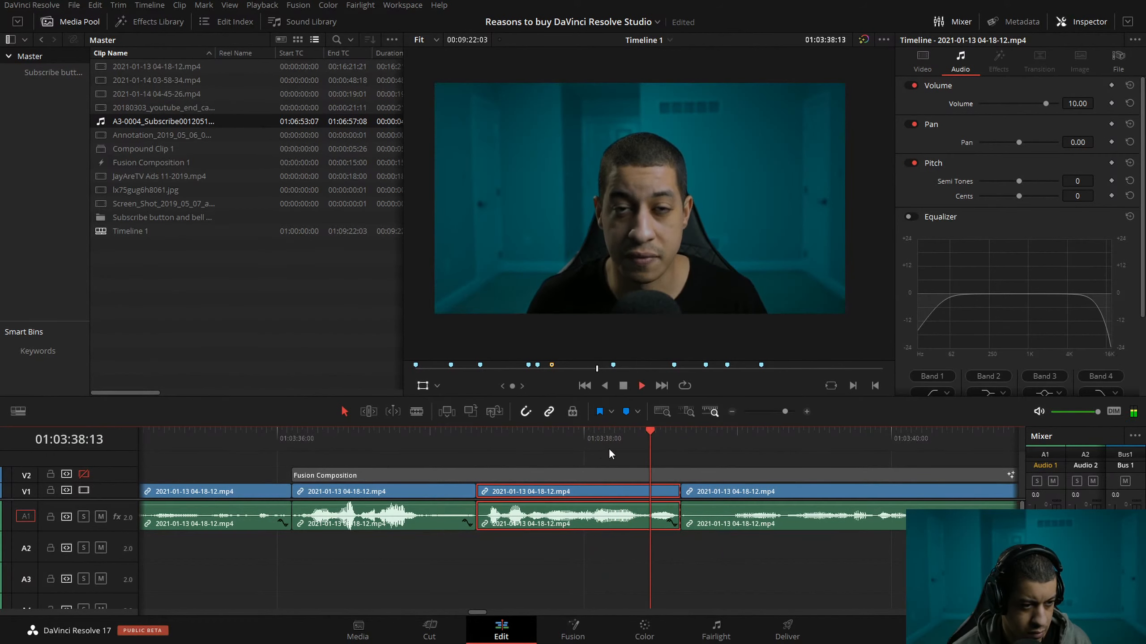
pyautogui.press('space')
pyautogui.click(787, 446)
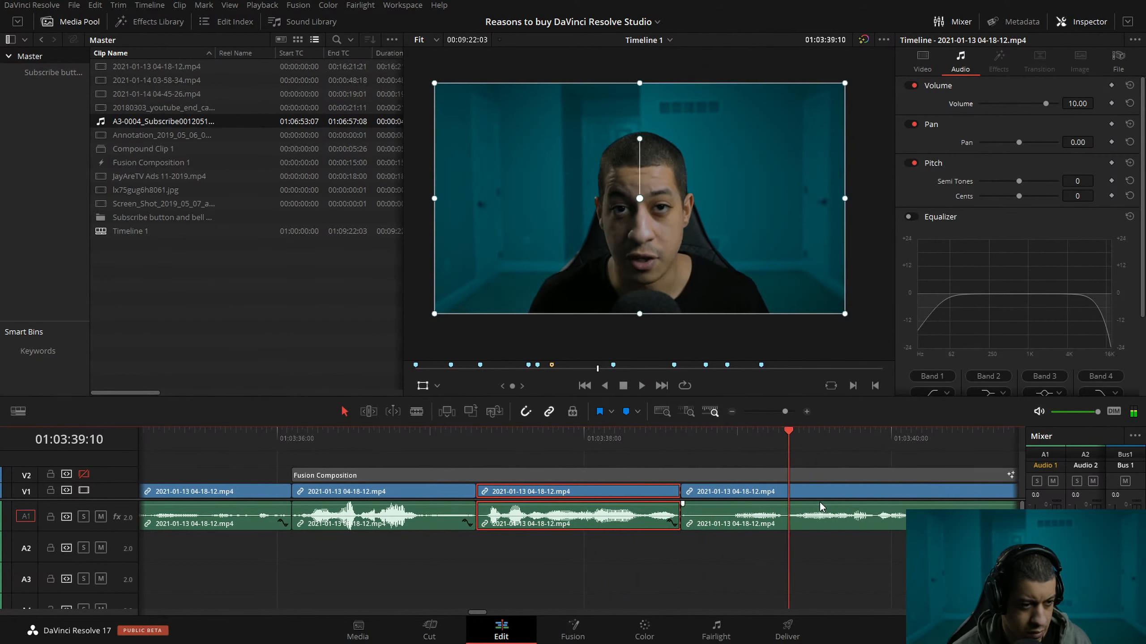
pyautogui.click(813, 487)
pyautogui.hotkey('ctrl', 'shift', '[')
# Play across the cut at about 01:03:38:19 and on past 01:03:44:05 to check the speech.
pyautogui.moveTo(603, 446); pyautogui.dragTo(567, 449)
pyautogui.press('space')
pyautogui.click(396, 445)
pyautogui.press('space')
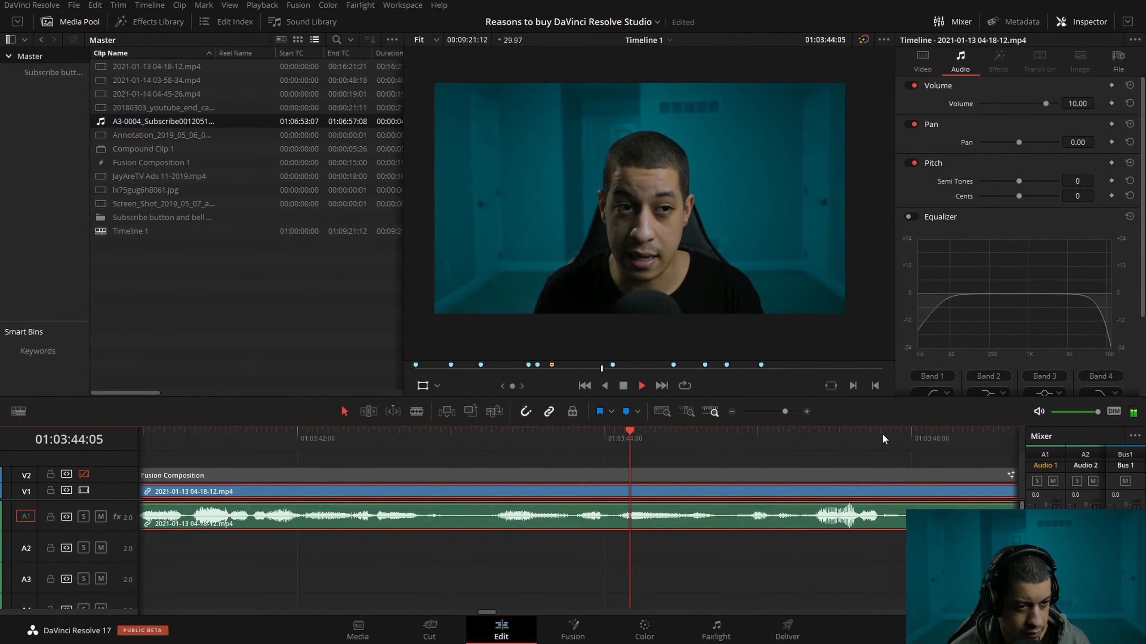
pyautogui.press('space')
# Split the talking clip at about 01:03:42:11 and ripple-trim 27 frames off the start of the part after the split.
pyautogui.moveTo(396, 449); pyautogui.dragTo(348, 450)
pyautogui.click(807, 412)
pyautogui.moveTo(609, 444); pyautogui.dragTo(584, 449)
pyautogui.press('Right')
pyautogui.hotkey('ctrl', 'b')
pyautogui.press('space')
pyautogui.press('space')
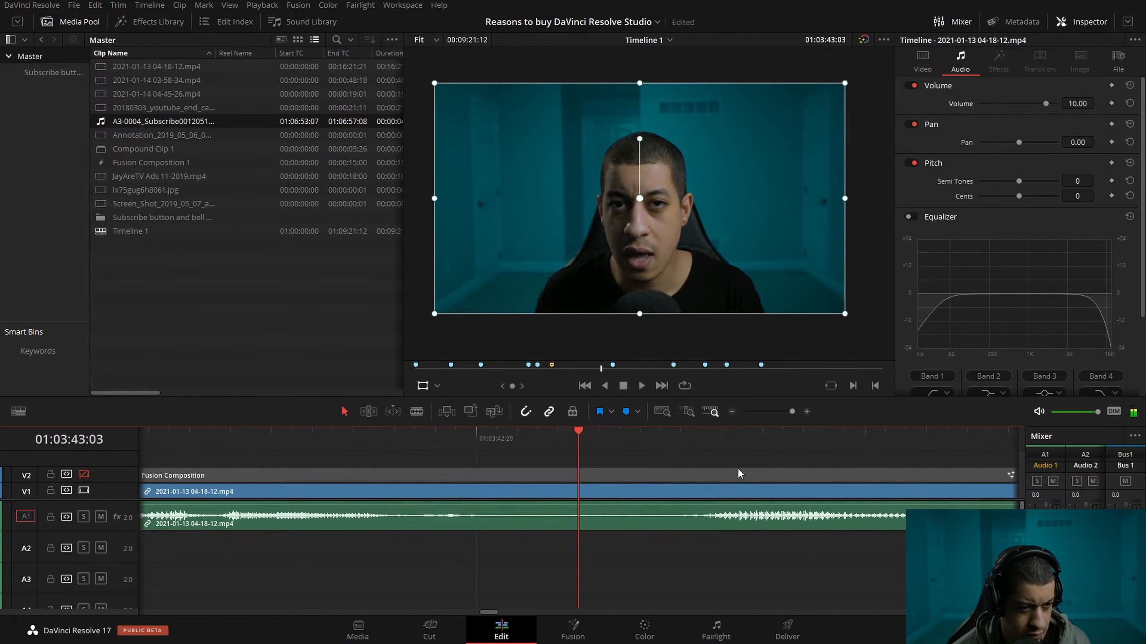
pyautogui.click(632, 434)
pyautogui.moveTo(633, 436); pyautogui.dragTo(675, 436)
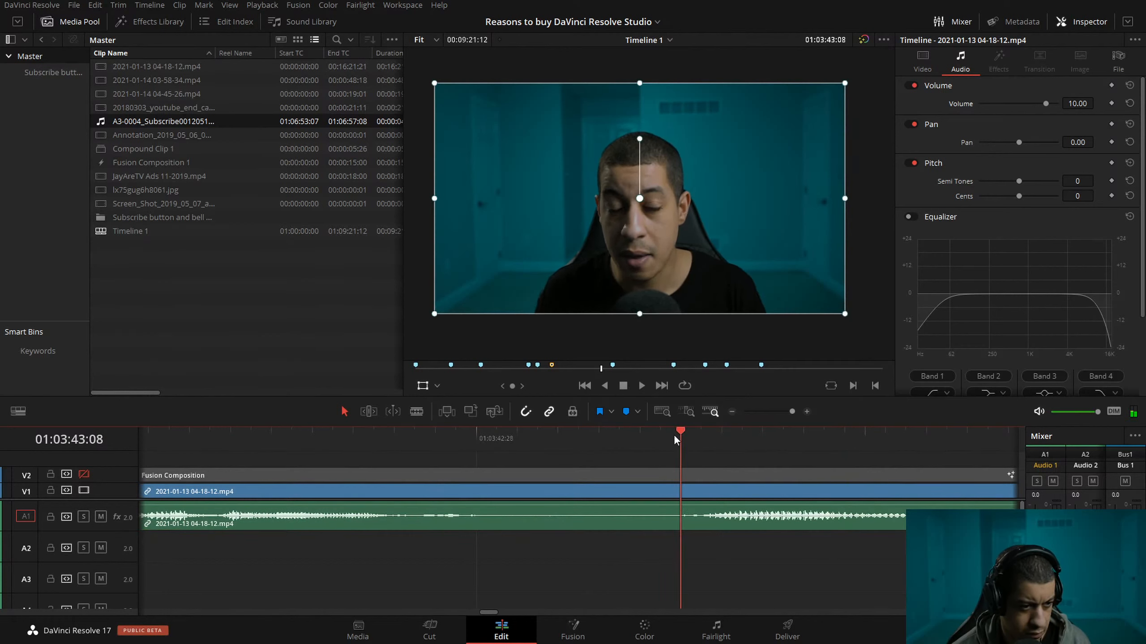
pyautogui.click(702, 490)
pyautogui.hotkey('ctrl', 'shift', '[')
# Play across the cut at about 01:03:42:11 and on to the marker near 01:03:56:07.
pyautogui.moveTo(580, 437); pyautogui.dragTo(260, 440)
pyautogui.press('space')
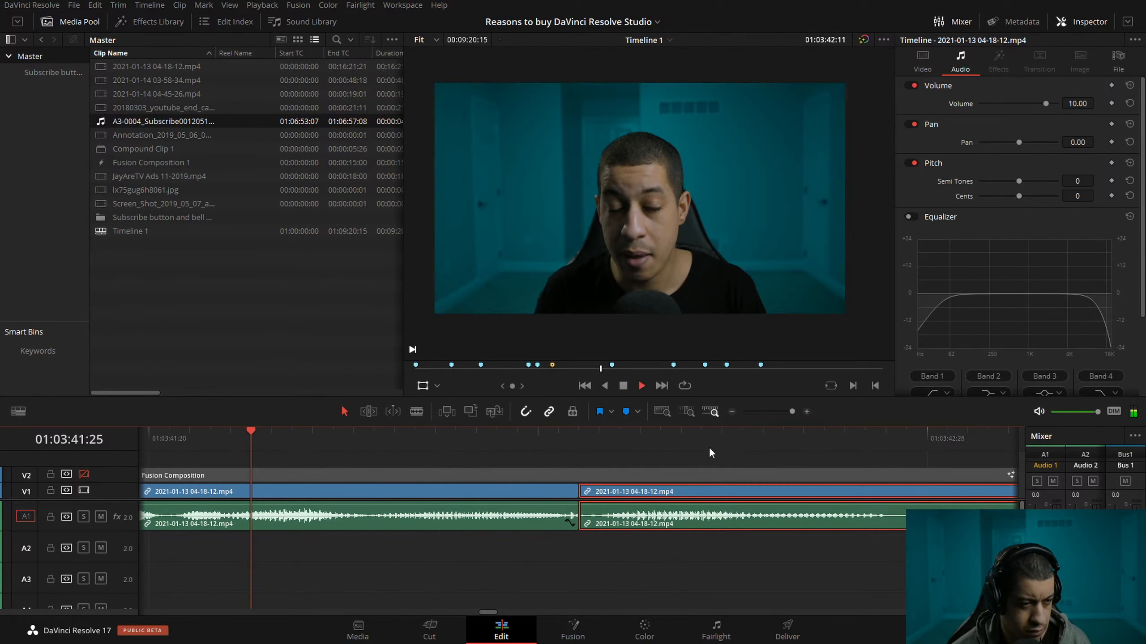
pyautogui.click(731, 412)
pyautogui.click(467, 435)
pyautogui.click(189, 437)
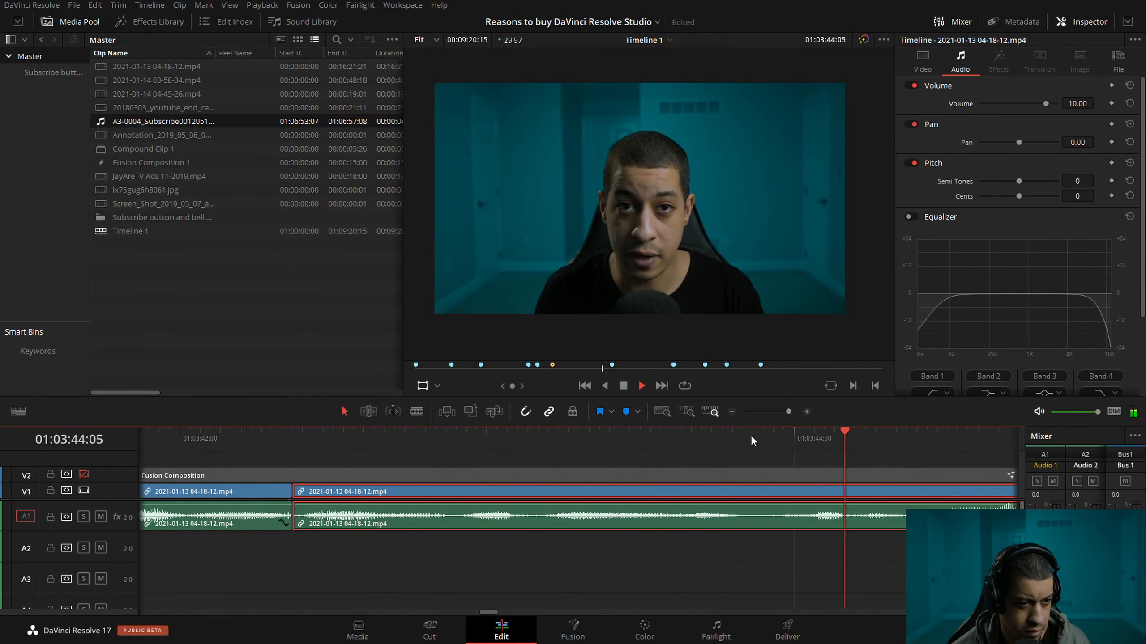
pyautogui.click(732, 411)
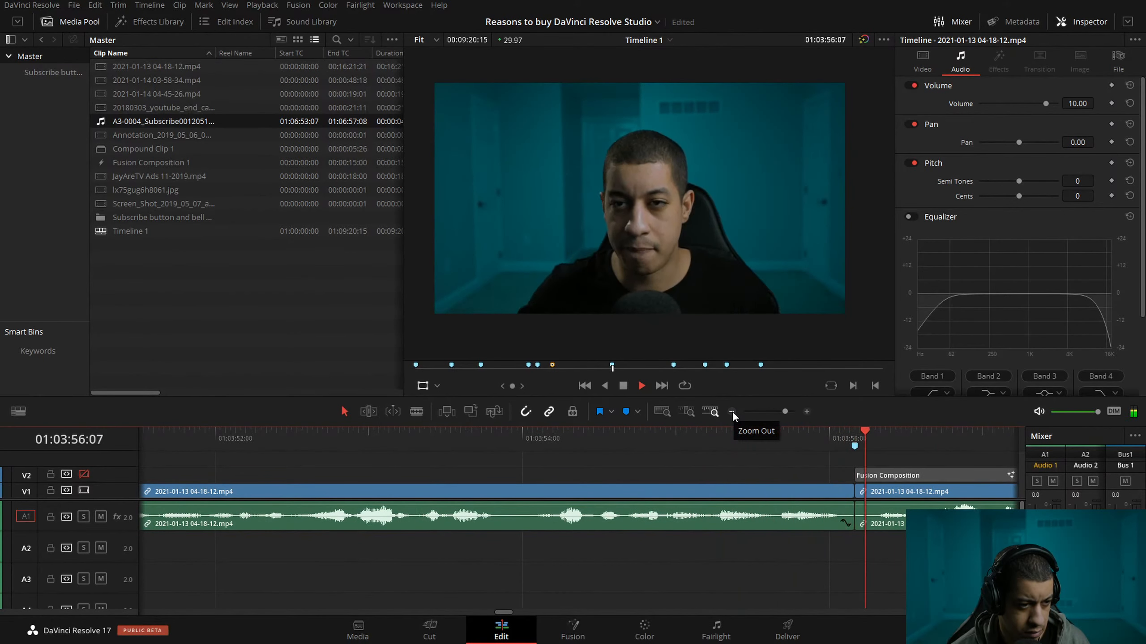
pyautogui.press('space')
# Ripple-trim 14 frames off the start of the talking clip that begins at the 01:03:56:05 marker.
pyautogui.moveTo(384, 440); pyautogui.dragTo(478, 433)
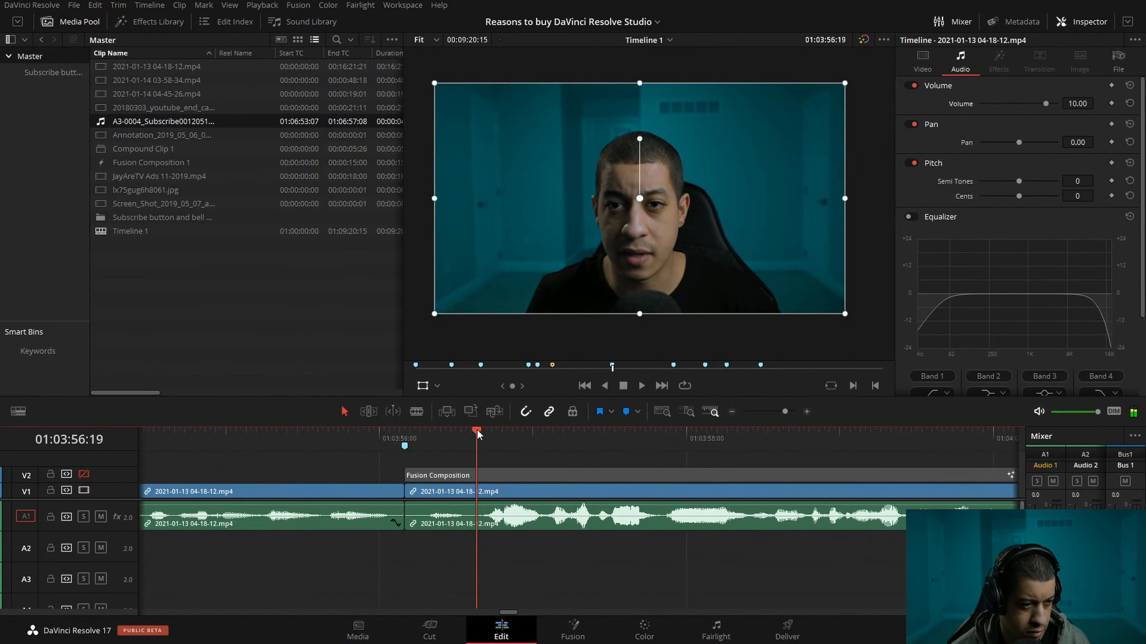
pyautogui.click(547, 493)
pyautogui.hotkey('ctrl', 'shift', '[')
# Play from 01:03:54:22 across the trimmed cut and through the following talking clips to about 01:04:25:28.
pyautogui.moveTo(390, 445); pyautogui.dragTo(184, 446)
pyautogui.press('space')
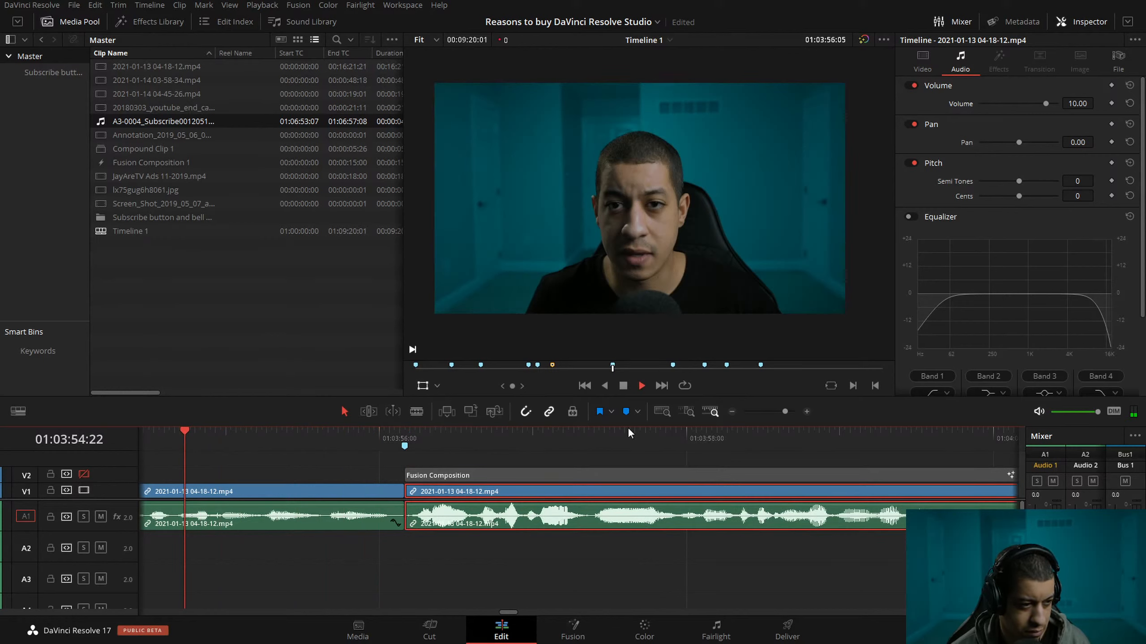
pyautogui.press('space')
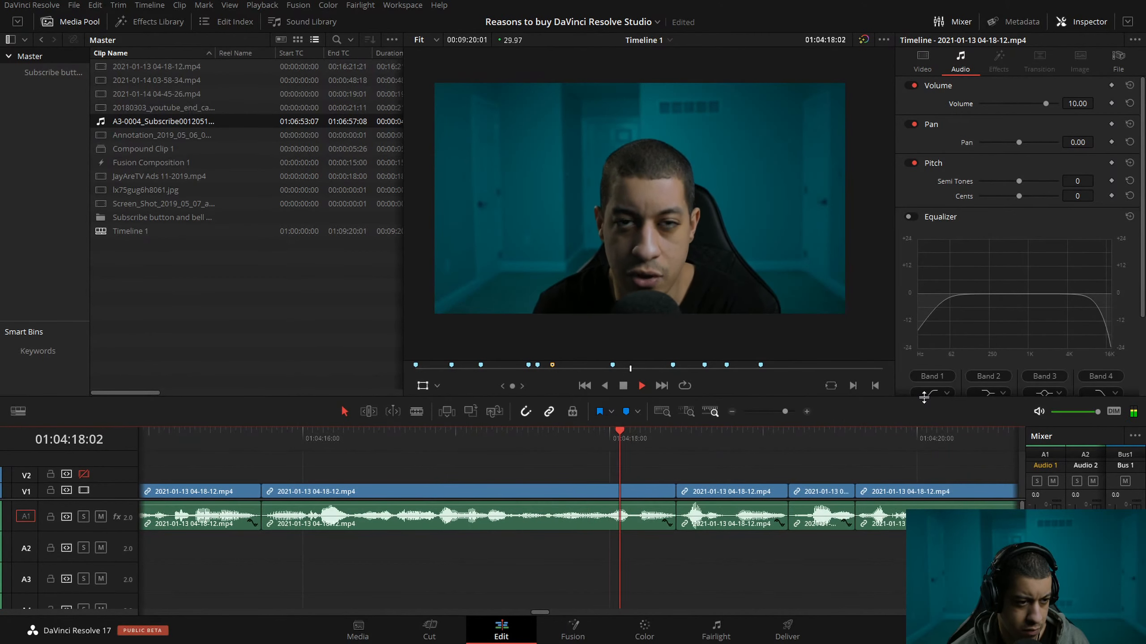
pyautogui.click(731, 411)
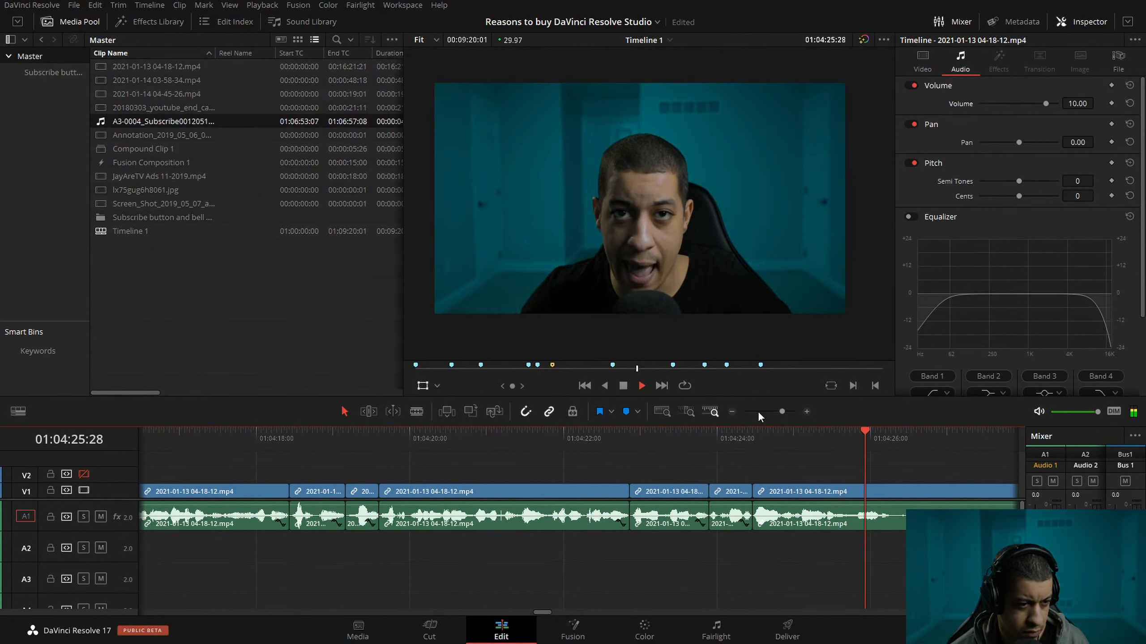
# Split the talking clip at about 01:04:26:09 and ripple-trim 18 frames off the start of the part after the split.
pyautogui.moveTo(659, 434); pyautogui.dragTo(495, 447)
pyautogui.hotkey('ctrl', 'b')
pyautogui.click(528, 489)
pyautogui.hotkey('ctrl', 'shift', '[')
# Play from 01:04:24:03 across the new cut at about 01:04:26:09 to check the speech.
pyautogui.moveTo(363, 438); pyautogui.dragTo(279, 436)
pyautogui.press('space')
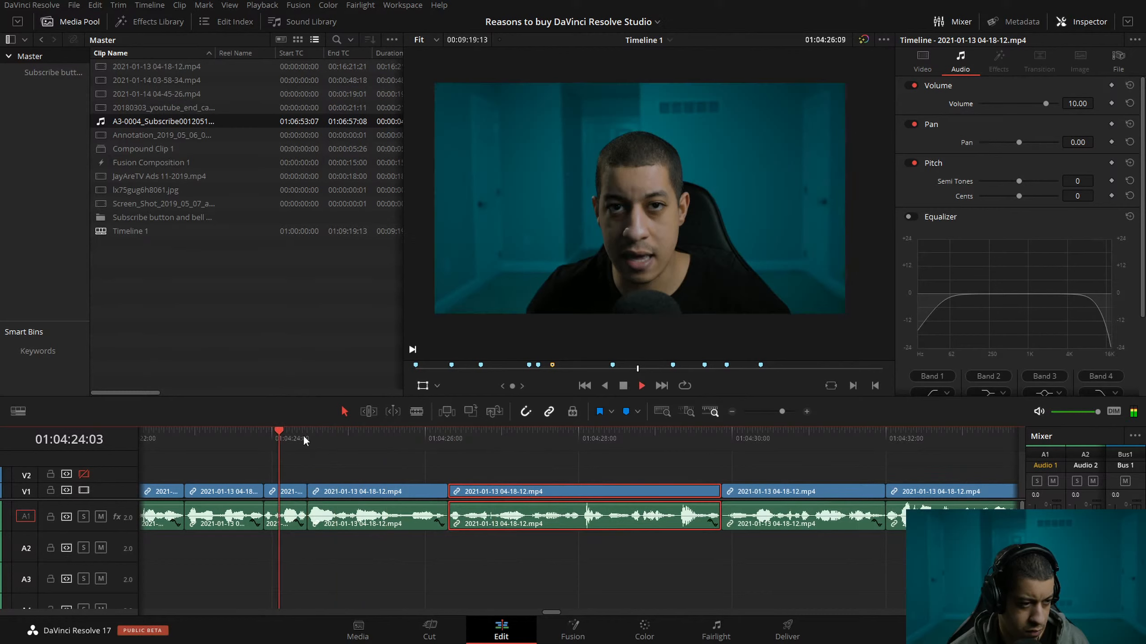
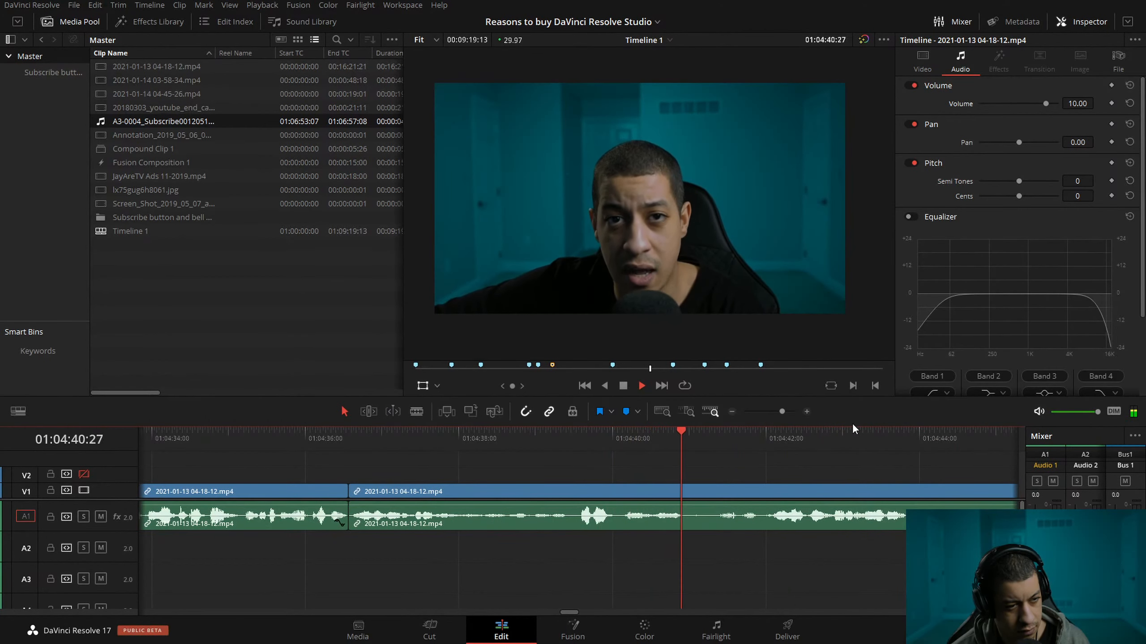
# Split the talking clip at about 01:04:40:02 and ripple-trim 57 frames off the start of the part after the split.
pyautogui.press('space')
pyautogui.click(592, 444)
pyautogui.press('space')
pyautogui.press('space')
pyautogui.click(619, 444)
pyautogui.click(616, 444)
pyautogui.hotkey('ctrl', 'b')
pyautogui.moveTo(616, 444); pyautogui.dragTo(763, 454)
pyautogui.click(792, 490)
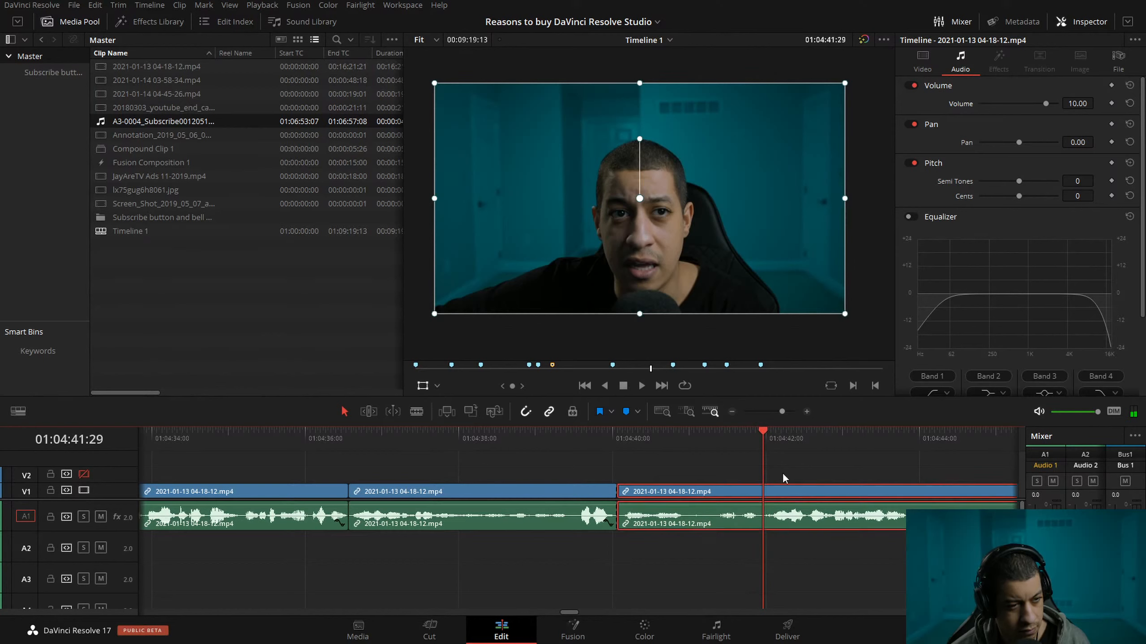
pyautogui.hotkey('ctrl', 'shift', '[')
# Play across the new cut at about 01:04:40:02 and check the following speech up to about 01:04:45:06.
pyautogui.moveTo(455, 444); pyautogui.dragTo(362, 454)
pyautogui.press('space')
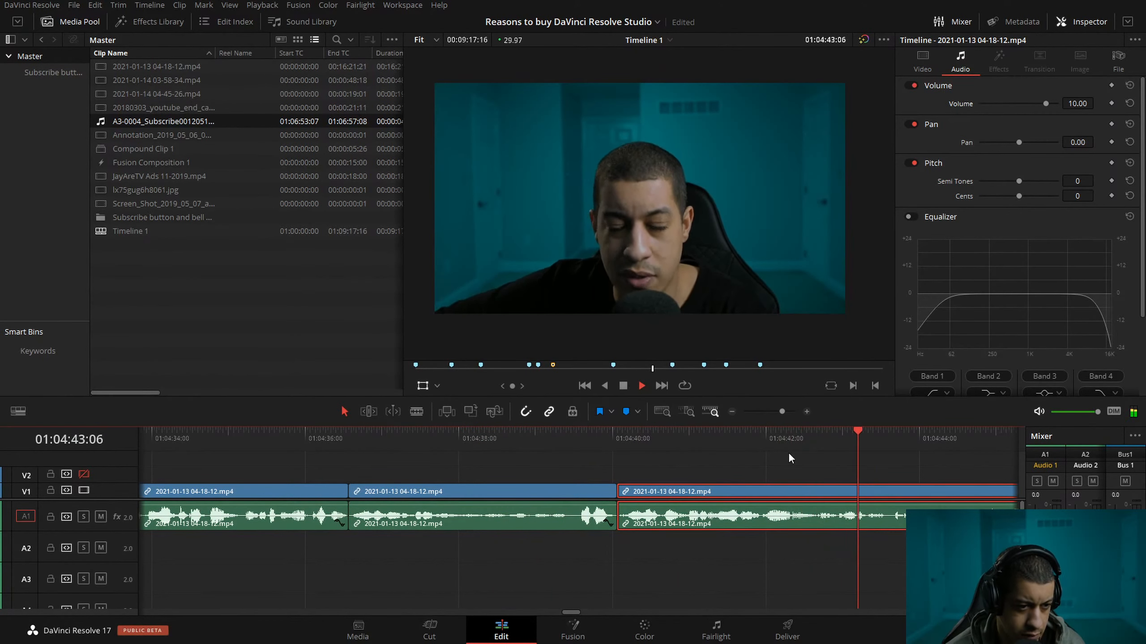
pyautogui.press('space')
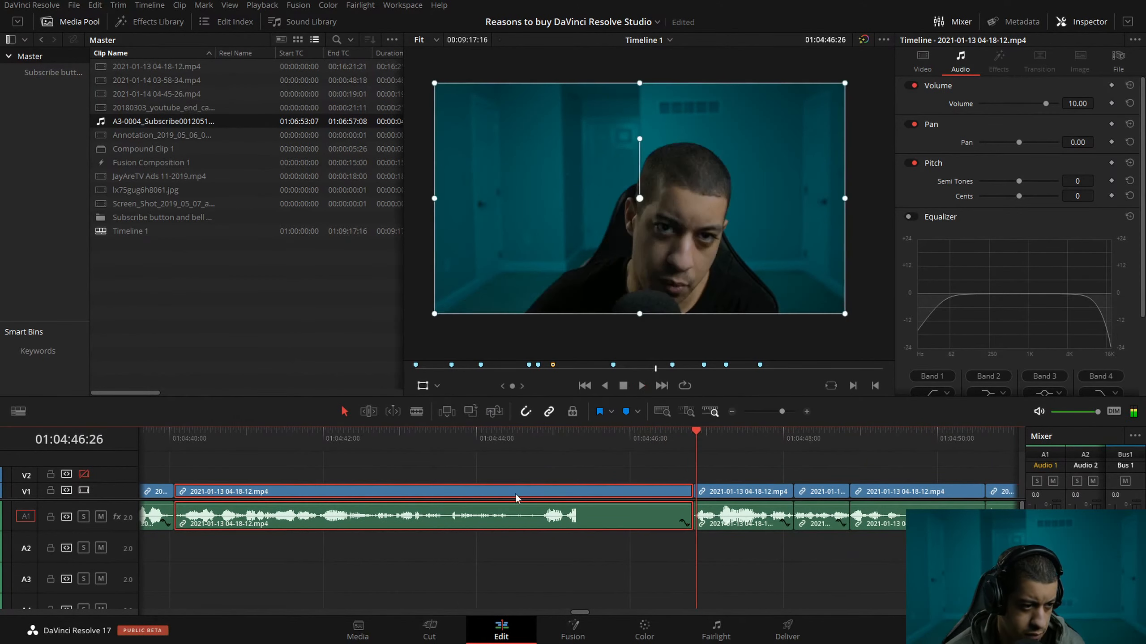
pyautogui.click(495, 441)
pyautogui.press('space')
pyautogui.press('space')
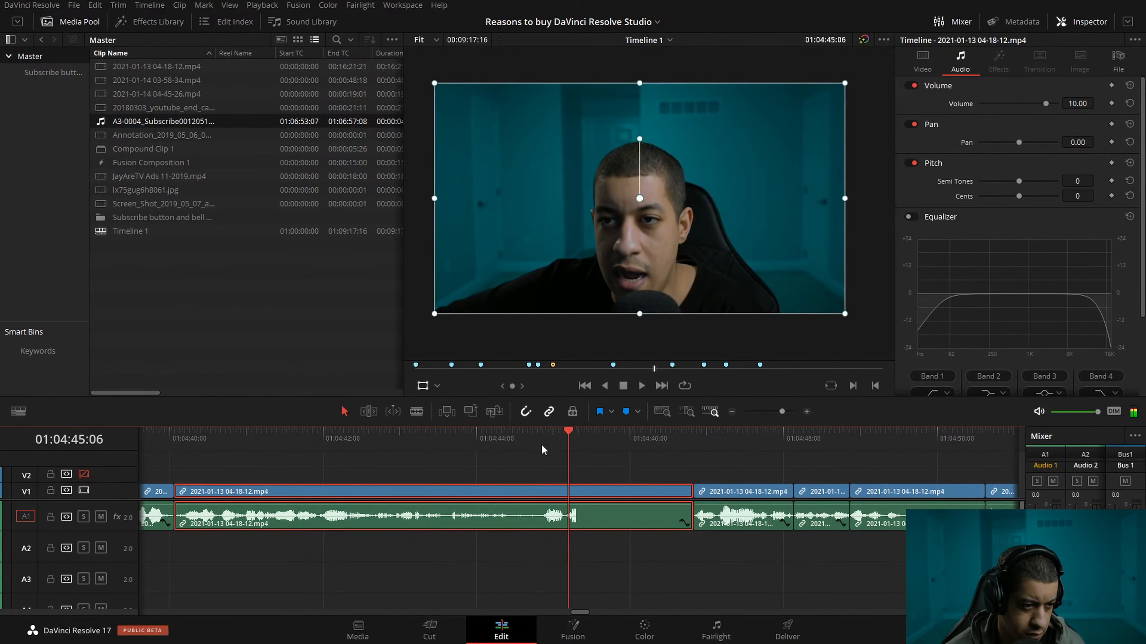
# Cut the section from about 01:04:44:12 to 01:04:45:05 out of the talking clip and close the gap.
pyautogui.click(807, 412)
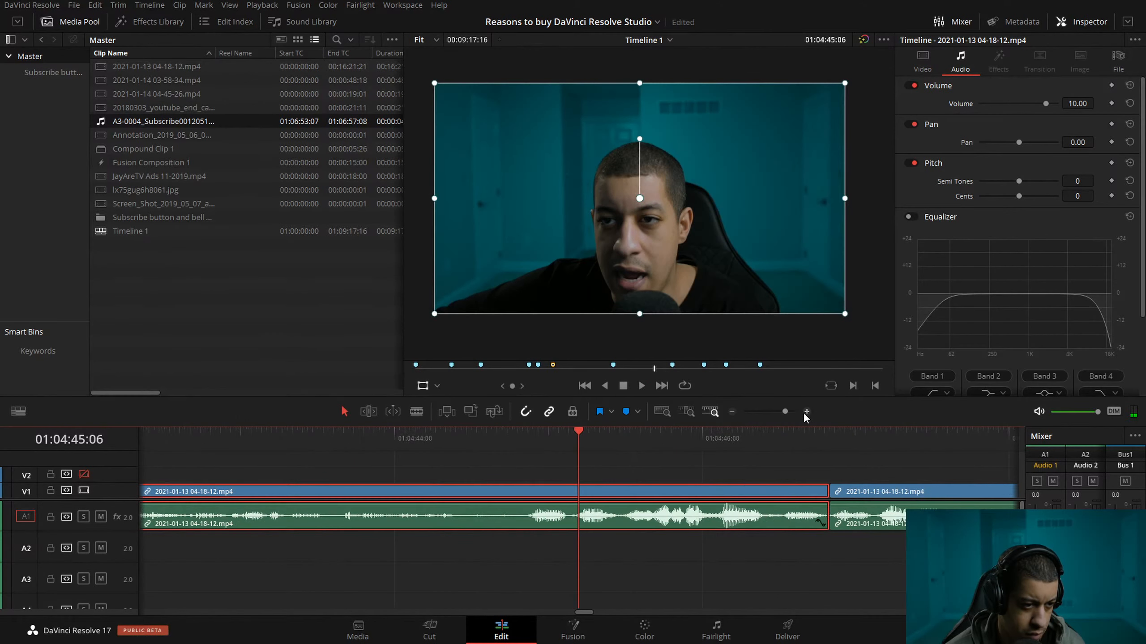
pyautogui.click(385, 437)
pyautogui.press('space')
pyautogui.press('space')
pyautogui.moveTo(462, 439); pyautogui.dragTo(458, 439)
pyautogui.hotkey('ctrl', 'b')
pyautogui.moveTo(539, 442); pyautogui.dragTo(576, 451)
pyautogui.hotkey('ctrl', 'z')
pyautogui.hotkey('ctrl', 'b')
pyautogui.hotkey('ctrl', 'b')
pyautogui.click(566, 492)
pyautogui.press('Delete')
# Play from 01:04:43:00 across the new cut and continue at double speed through the following clips to about 01:05:09:19.
pyautogui.moveTo(266, 450); pyautogui.dragTo(240, 451)
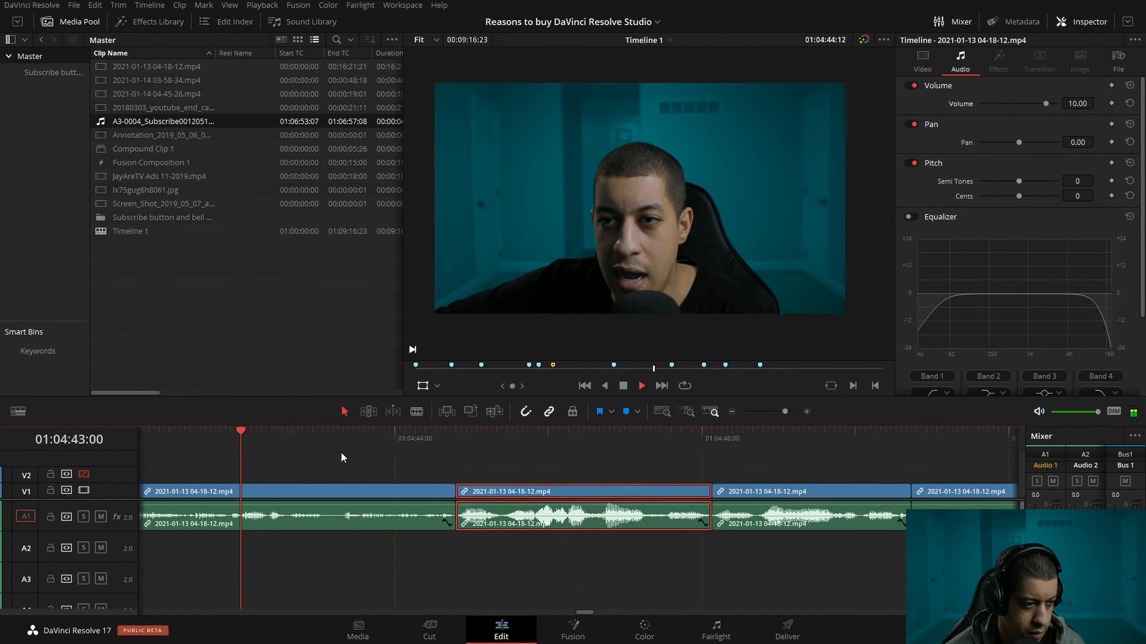
pyautogui.press('space')
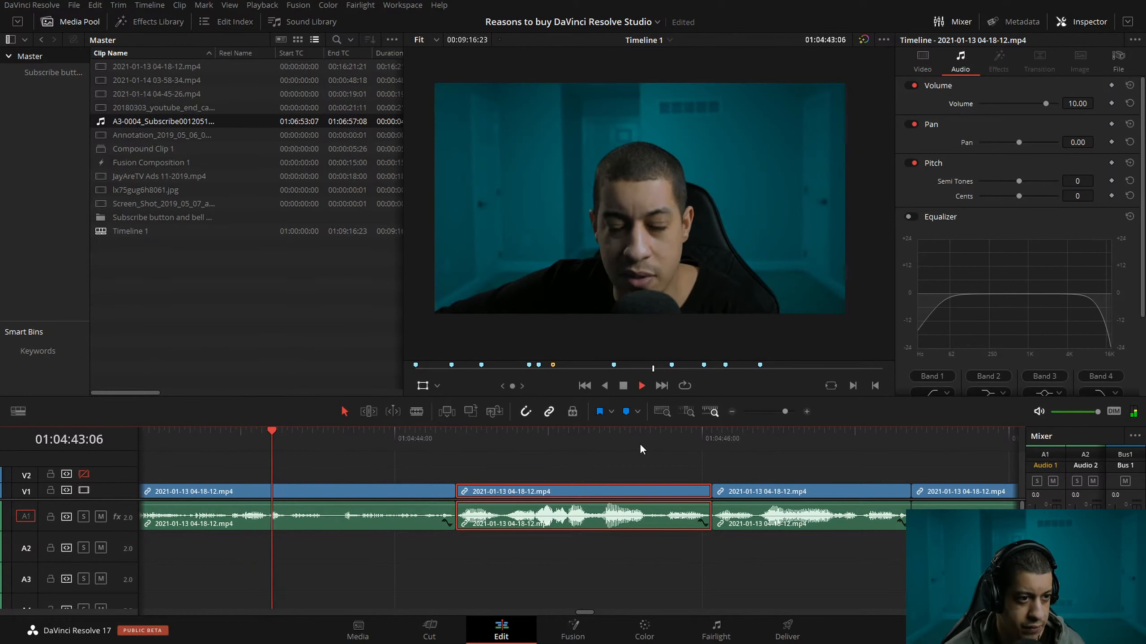
pyautogui.press('space')
pyautogui.press('l')
pyautogui.press('l')
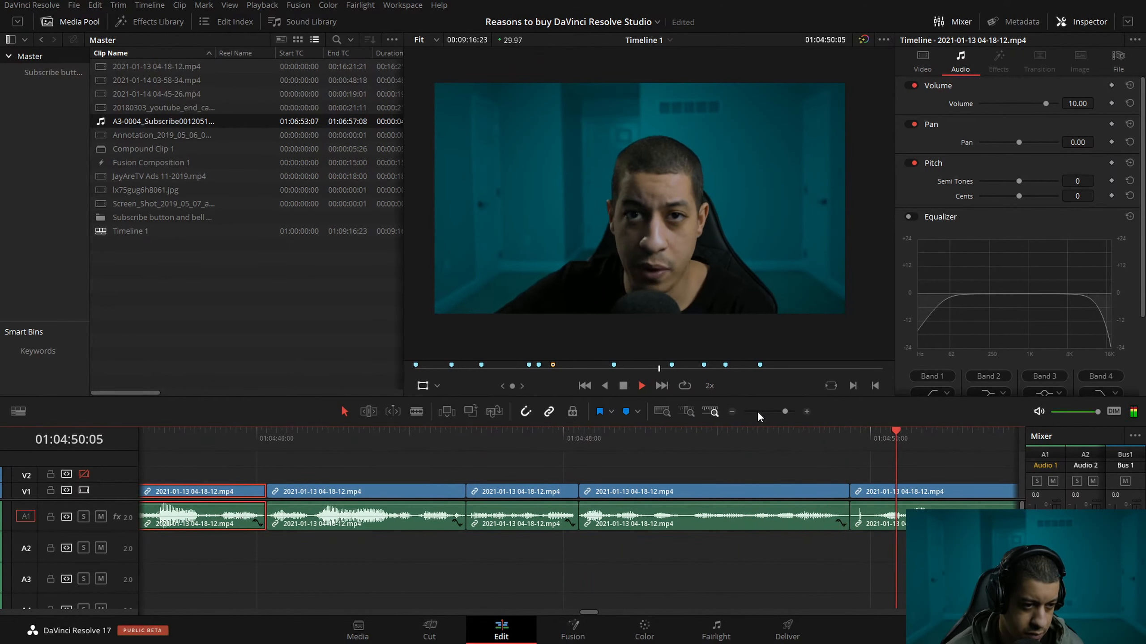
pyautogui.click(731, 412)
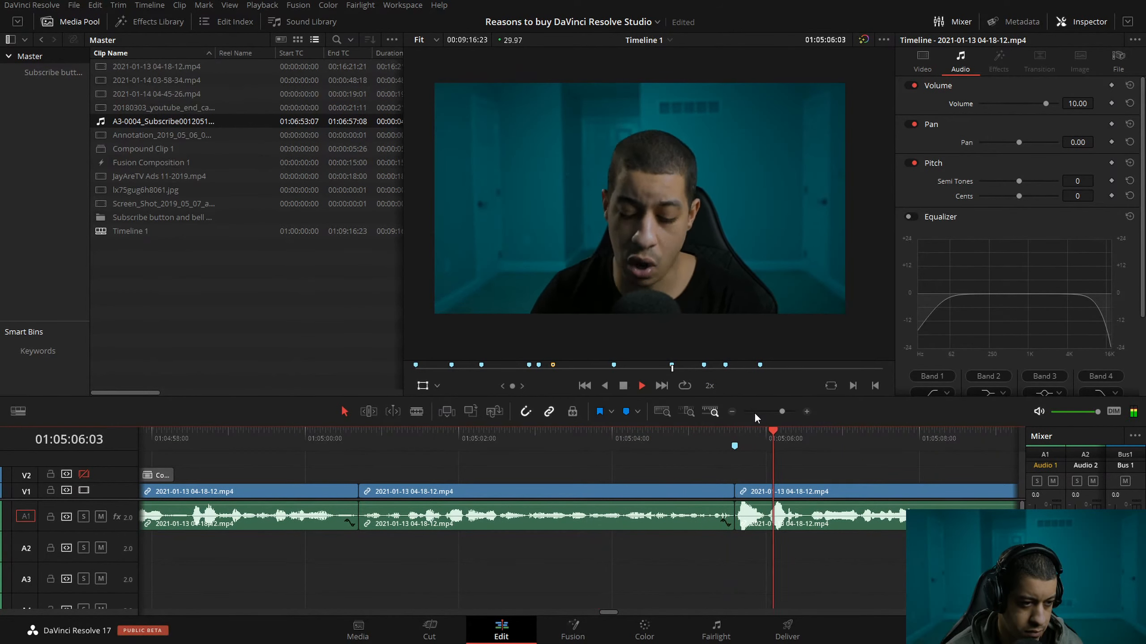
pyautogui.press('space')
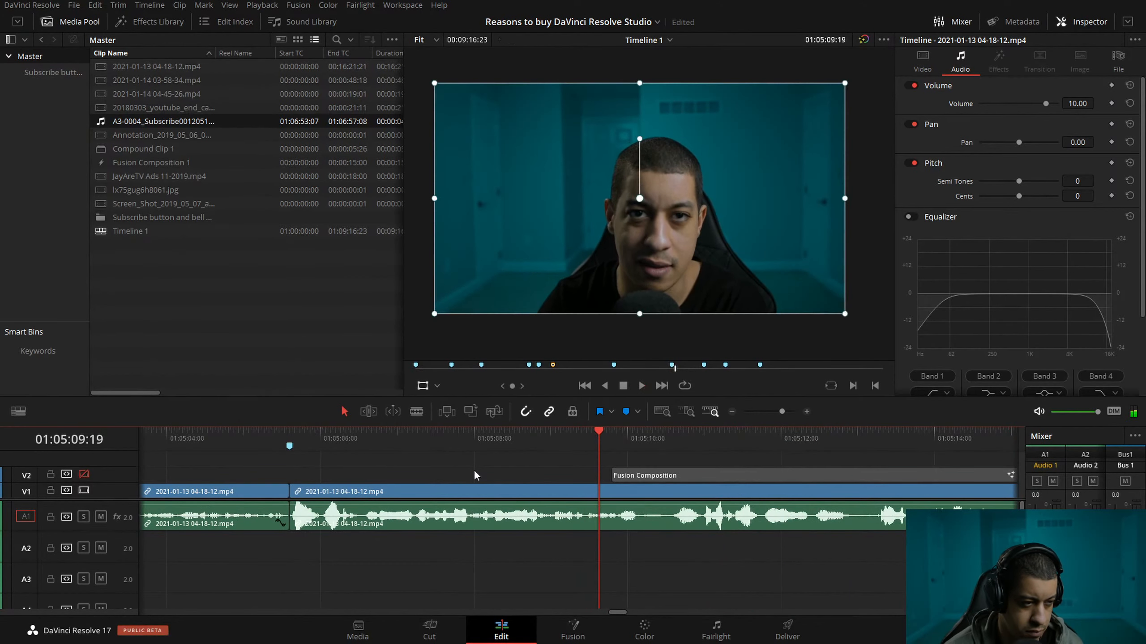
# Replay the speech before the 01:05:05 marker and split the talking clip at 01:05:02:15.
pyautogui.click(733, 412)
pyautogui.moveTo(263, 438); pyautogui.dragTo(236, 439)
pyautogui.press('space')
pyautogui.press('space')
pyautogui.click(806, 412)
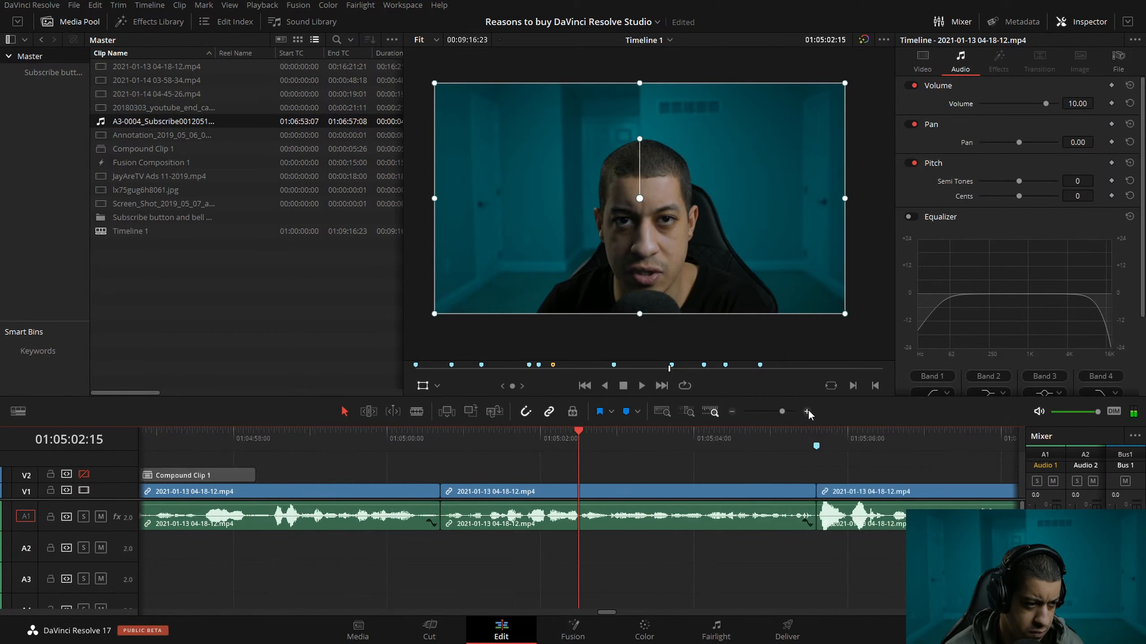
pyautogui.press('space')
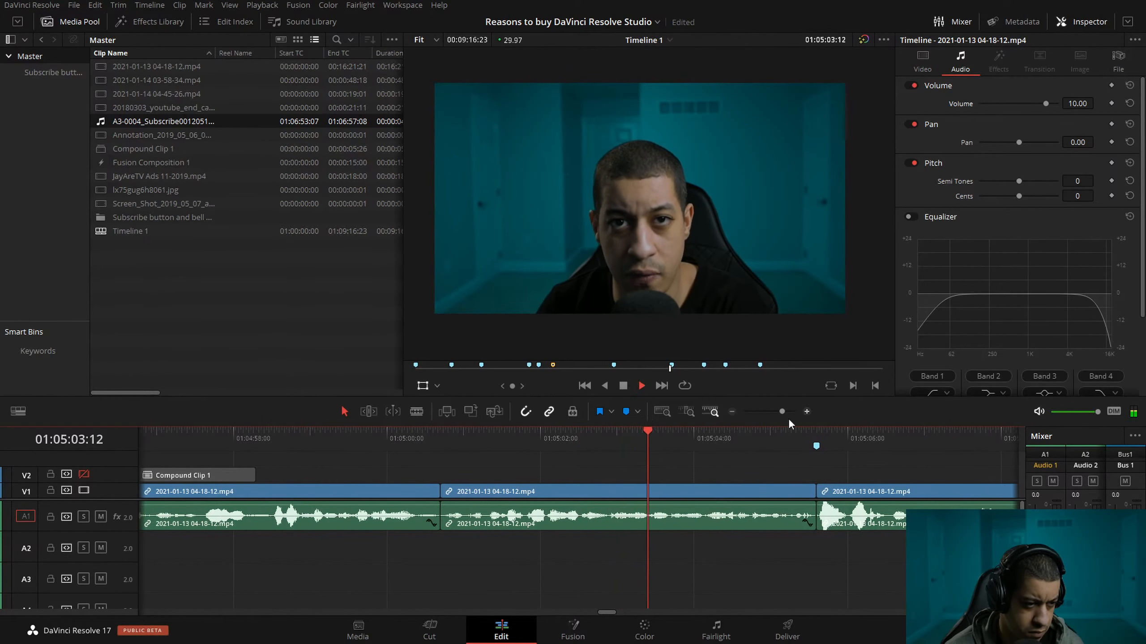
pyautogui.moveTo(705, 439); pyautogui.dragTo(579, 448)
pyautogui.hotkey('ctrl', 'b')
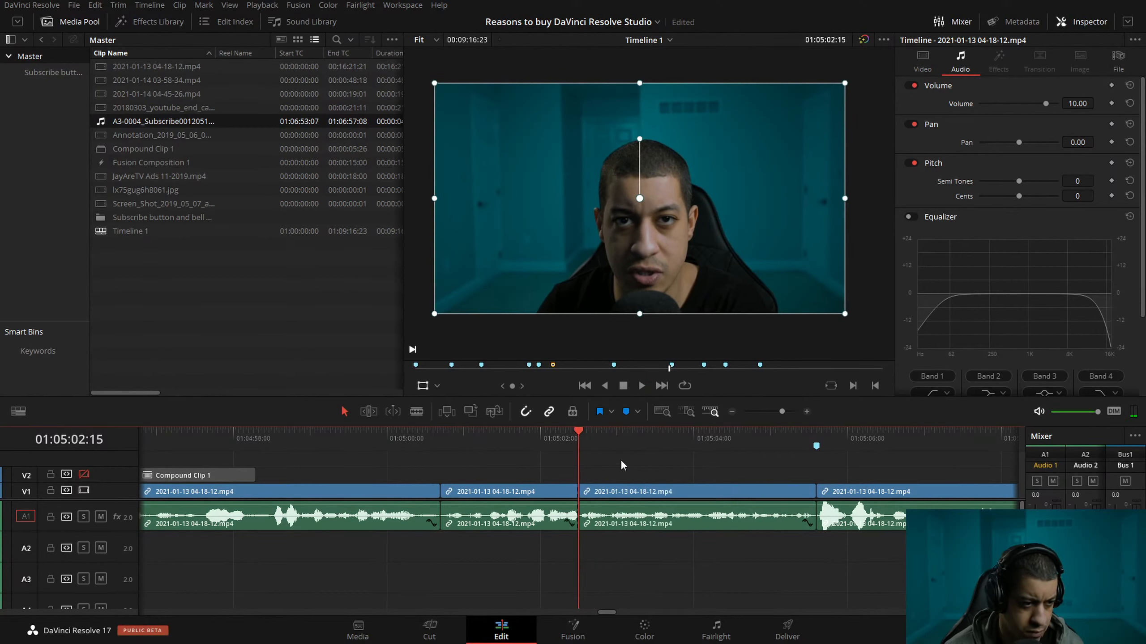
# Try ripple-trimming 36 frames off the start of the part after the 01:05:02:15 split, play the cut and undo the trim.
pyautogui.press('space')
pyautogui.press('space')
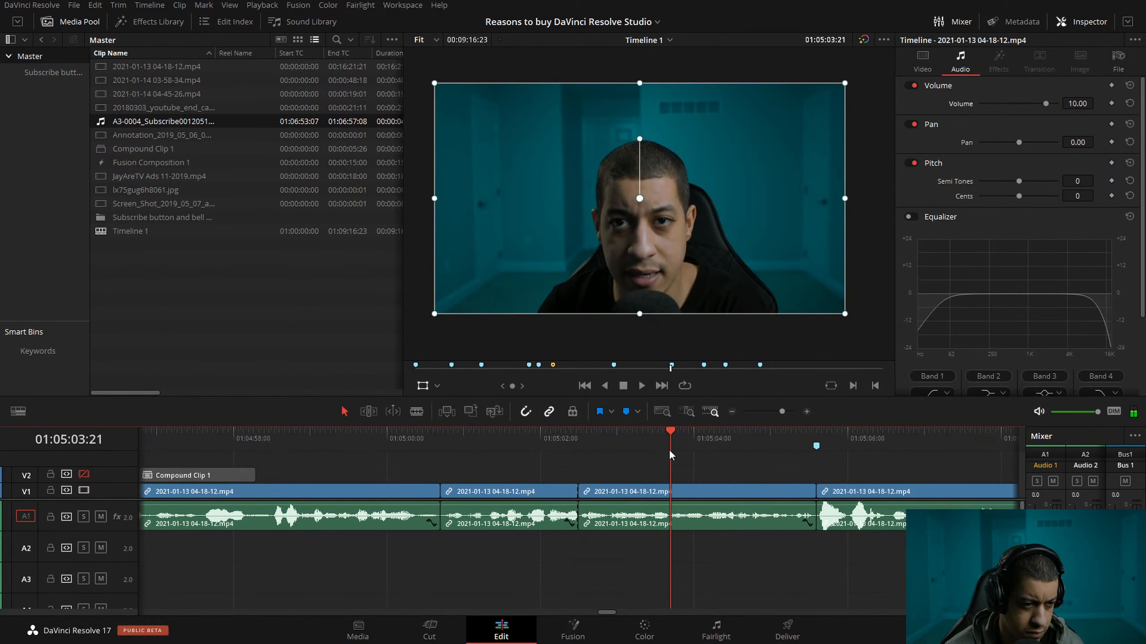
pyautogui.moveTo(668, 450)
pyautogui.mouseDown()
pyautogui.moveTo(713, 447)
pyautogui.moveTo(502, 444)
pyautogui.moveTo(646, 455)
pyautogui.mouseUp()
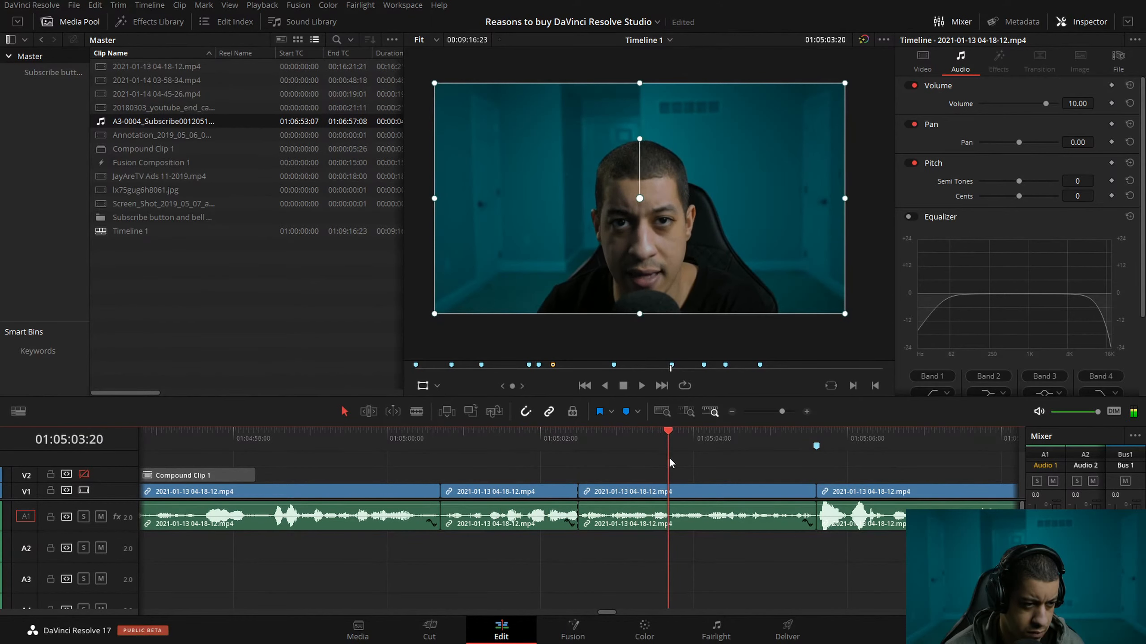
pyautogui.click(686, 489)
pyautogui.hotkey('ctrl', 'shift', '[')
pyautogui.moveTo(609, 449); pyautogui.dragTo(565, 448)
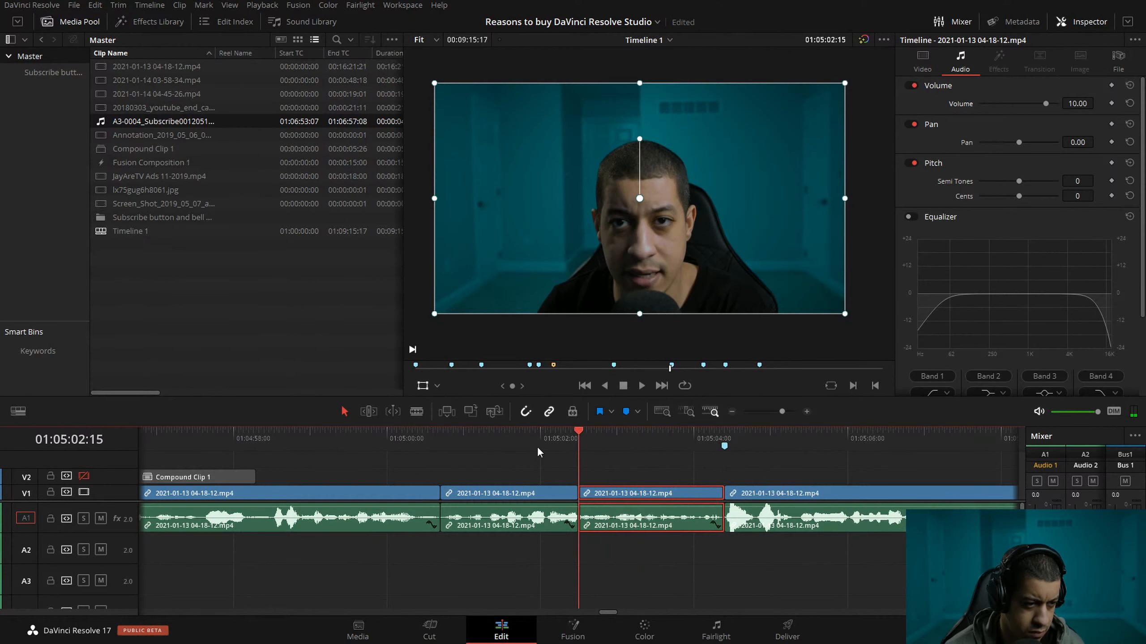
pyautogui.press('space')
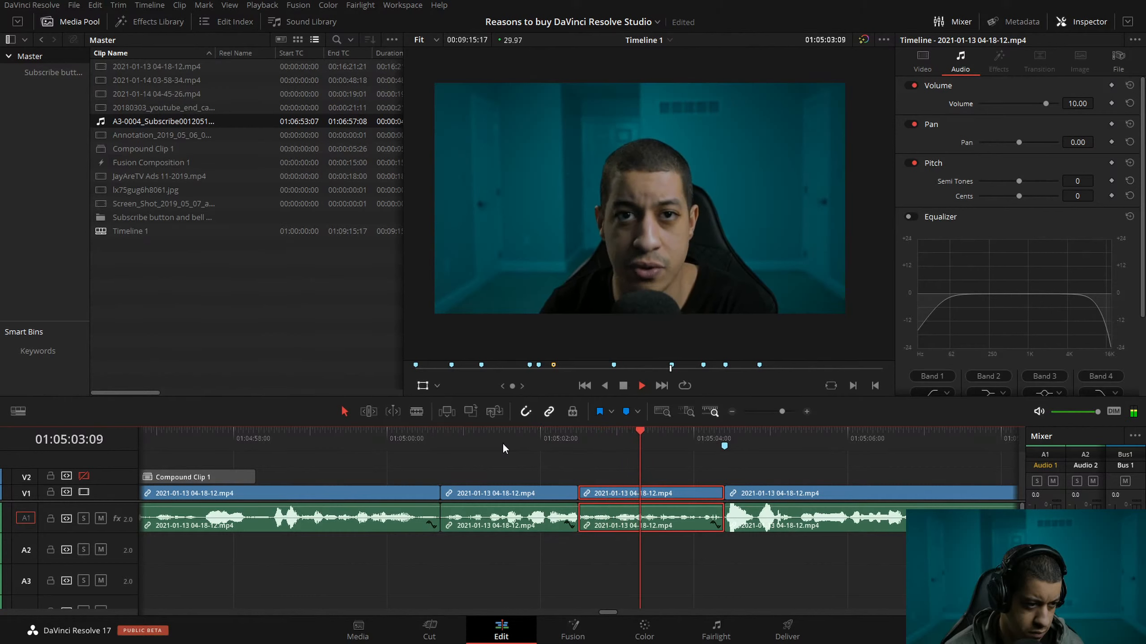
pyautogui.click(453, 443)
pyautogui.press('space')
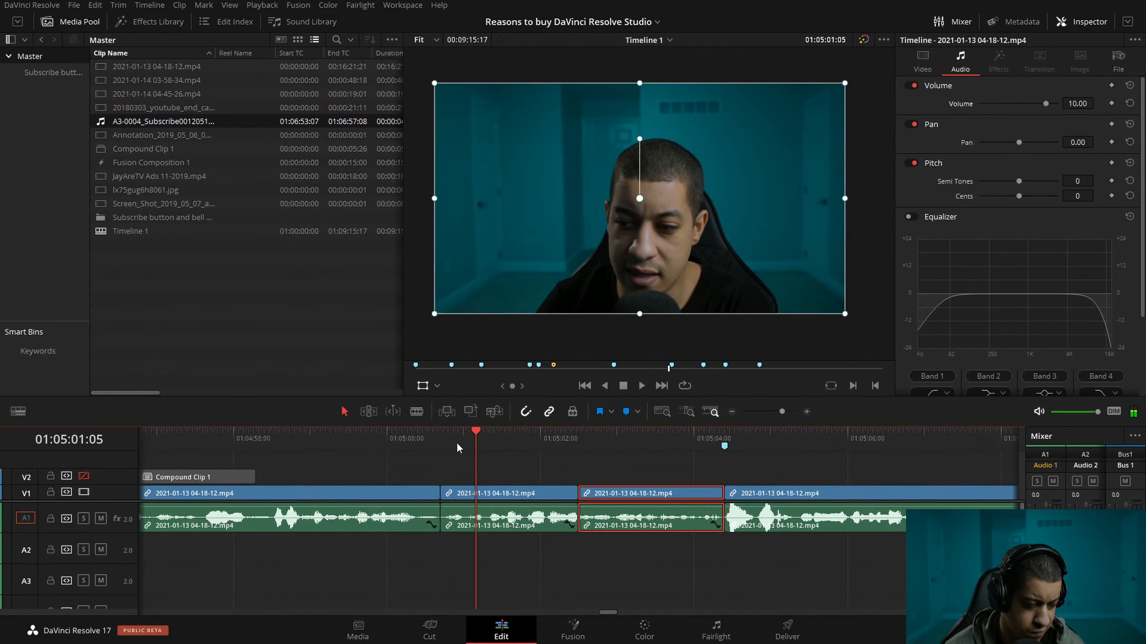
pyautogui.hotkey('ctrl', 'z')
# Play the speech just before and after the 01:05:02:15 split to locate a better cut point.
pyautogui.click(629, 447)
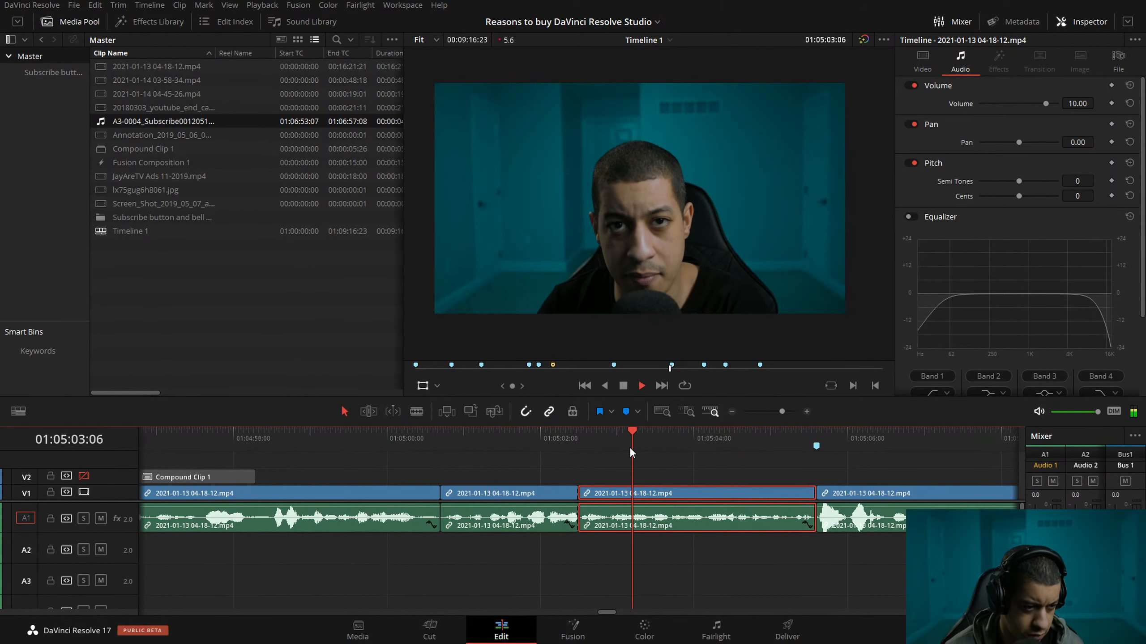
pyautogui.click(580, 445)
pyautogui.press('space')
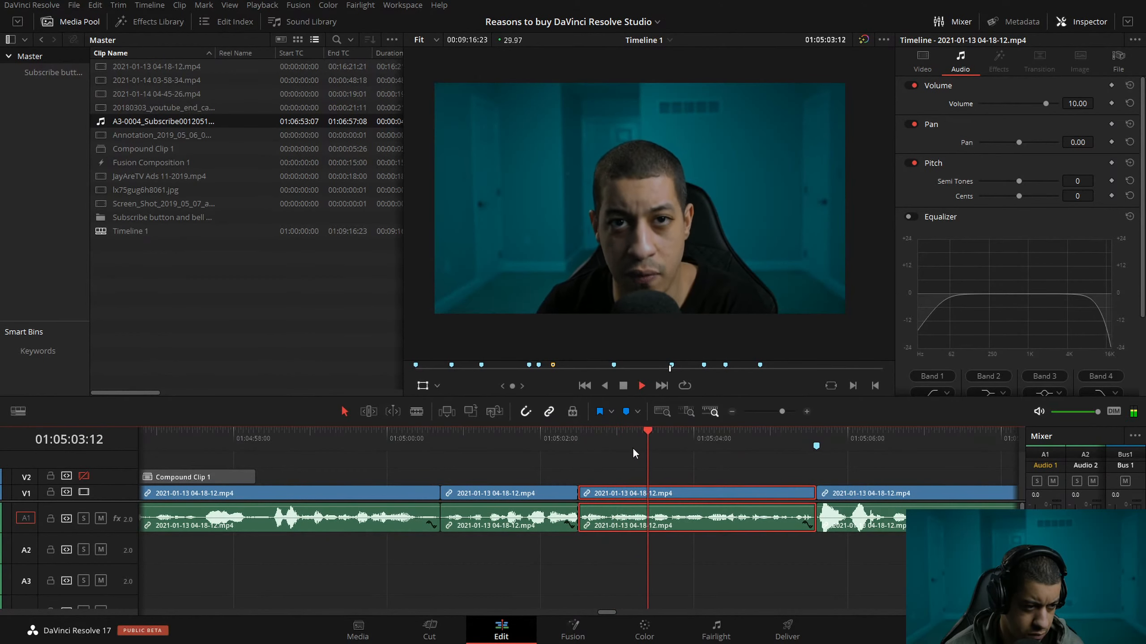
pyautogui.press('space')
pyautogui.moveTo(744, 453); pyautogui.dragTo(572, 450)
pyautogui.moveTo(617, 444); pyautogui.dragTo(471, 441)
pyautogui.press('space')
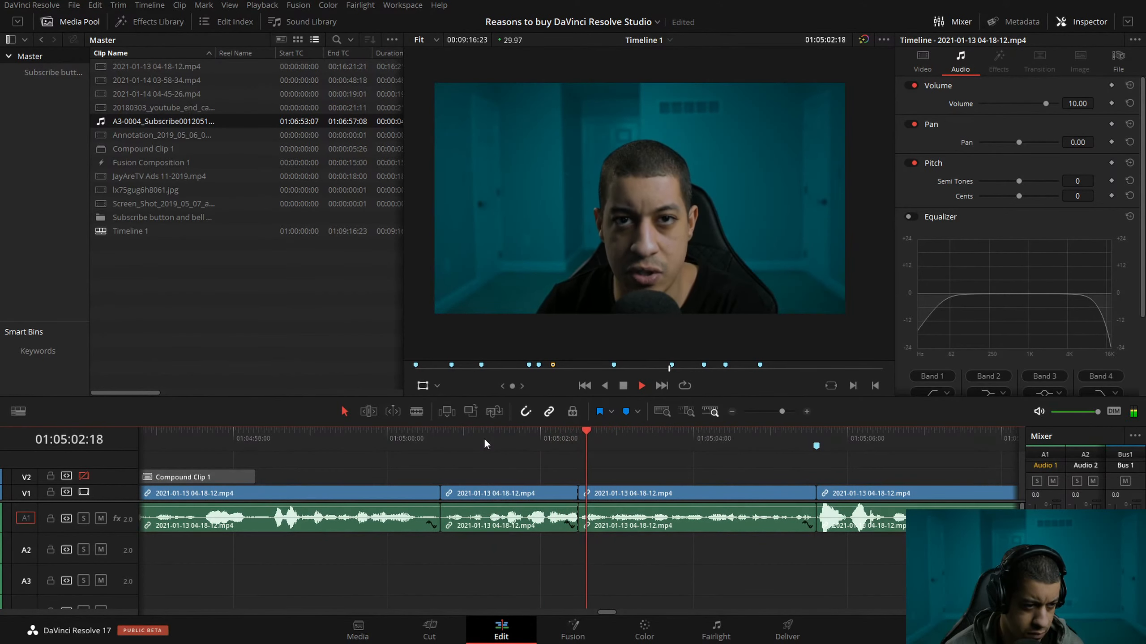
pyautogui.press('space')
pyautogui.click(579, 443)
pyautogui.press('space')
# Play across the cut at 01:05:02:27 and ripple-trim another 6 frames off the start of the clip after it.
pyautogui.press('space')
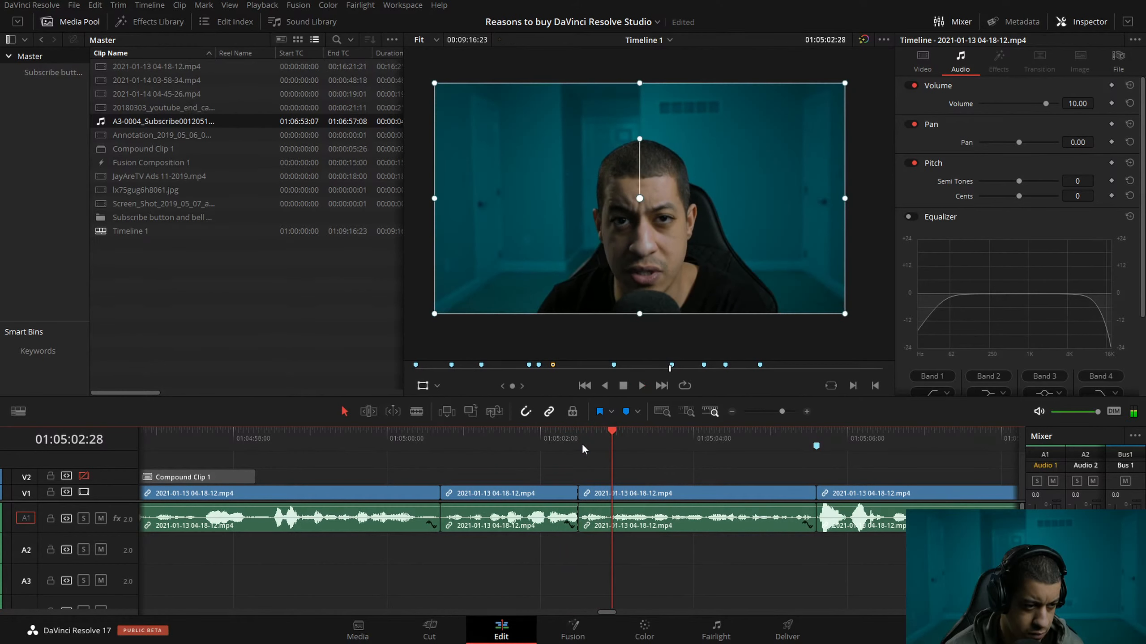
# Split the talking clip at 01:05:02:27 and ripple-trim 24 frames off the start of the part after the split.
pyautogui.click(609, 440)
pyautogui.hotkey('ctrl', 'b')
pyautogui.moveTo(609, 440); pyautogui.dragTo(670, 439)
pyautogui.click(704, 492)
pyautogui.hotkey('ctrl', 'shift', '[')
pyautogui.moveTo(554, 451); pyautogui.dragTo(515, 447)
pyautogui.press('space')
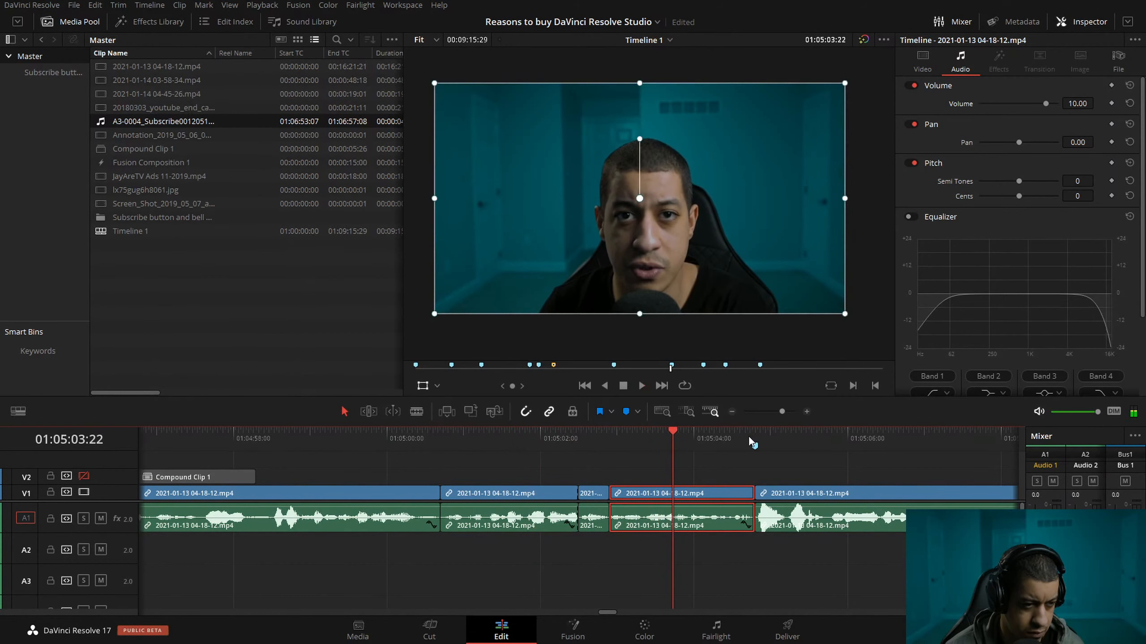
pyautogui.click(581, 443)
pyautogui.press('space')
pyautogui.press('Up')
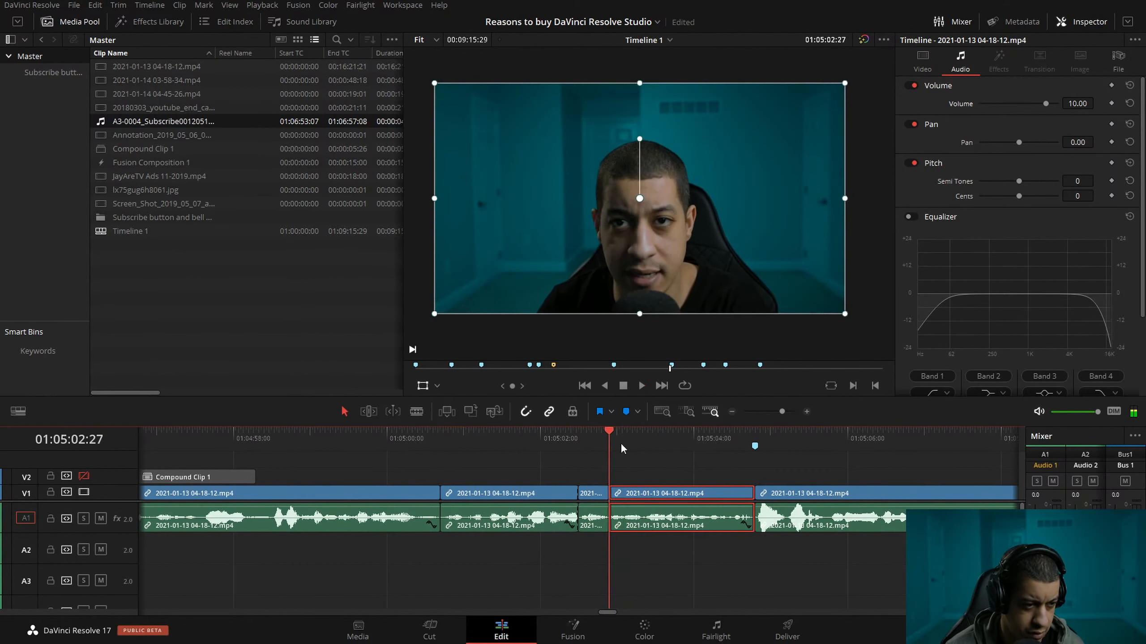
pyautogui.click(807, 412)
pyautogui.moveTo(612, 436); pyautogui.dragTo(639, 442)
pyautogui.hotkey('ctrl', 'shift', '[')
# Play repeatedly across the short clip between 01:05:02:15 and 01:05:02:27 to check how the speech flows.
pyautogui.moveTo(456, 435); pyautogui.dragTo(408, 435)
pyautogui.press('space')
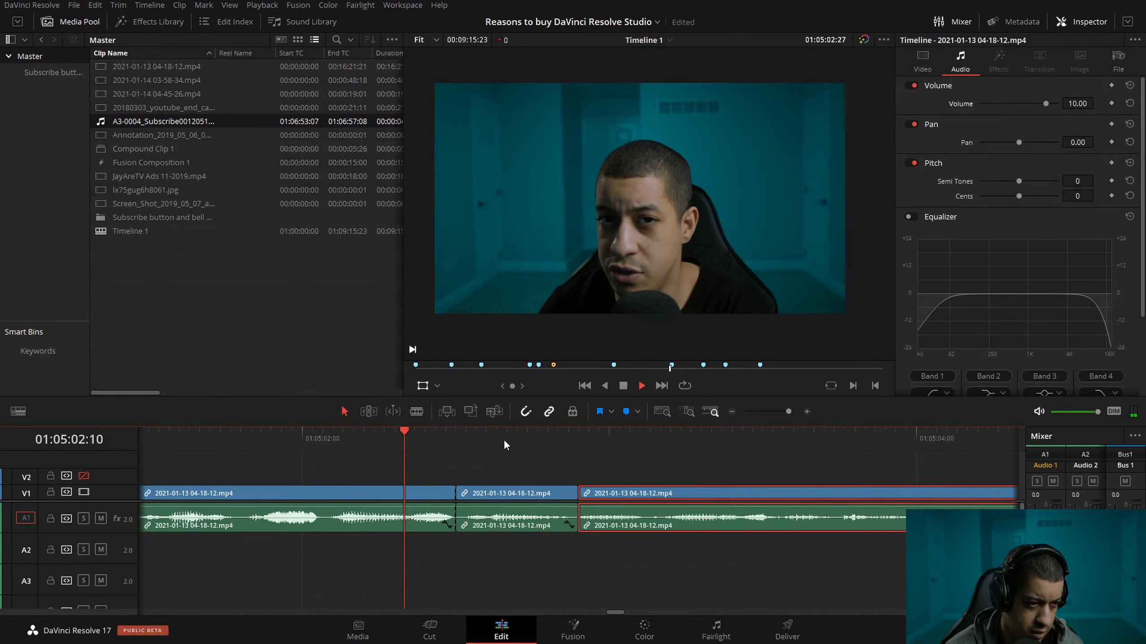
pyautogui.click(496, 431)
pyautogui.moveTo(496, 430); pyautogui.dragTo(217, 429)
pyautogui.moveTo(455, 431); pyautogui.dragTo(264, 429)
pyautogui.press('space')
pyautogui.moveTo(563, 438); pyautogui.dragTo(465, 460)
pyautogui.click(497, 504)
pyautogui.press('space')
pyautogui.press('space')
# Ripple-trim one frame off the start and one frame off the end of the short clip beginning at 01:05:02:15.
pyautogui.moveTo(544, 460); pyautogui.dragTo(477, 460)
pyautogui.press('Left')
pyautogui.press('Left')
pyautogui.press('Left')
pyautogui.press('Left')
pyautogui.press('Left')
pyautogui.press('Left')
pyautogui.press('Left')
pyautogui.press('Left')
pyautogui.press('Left')
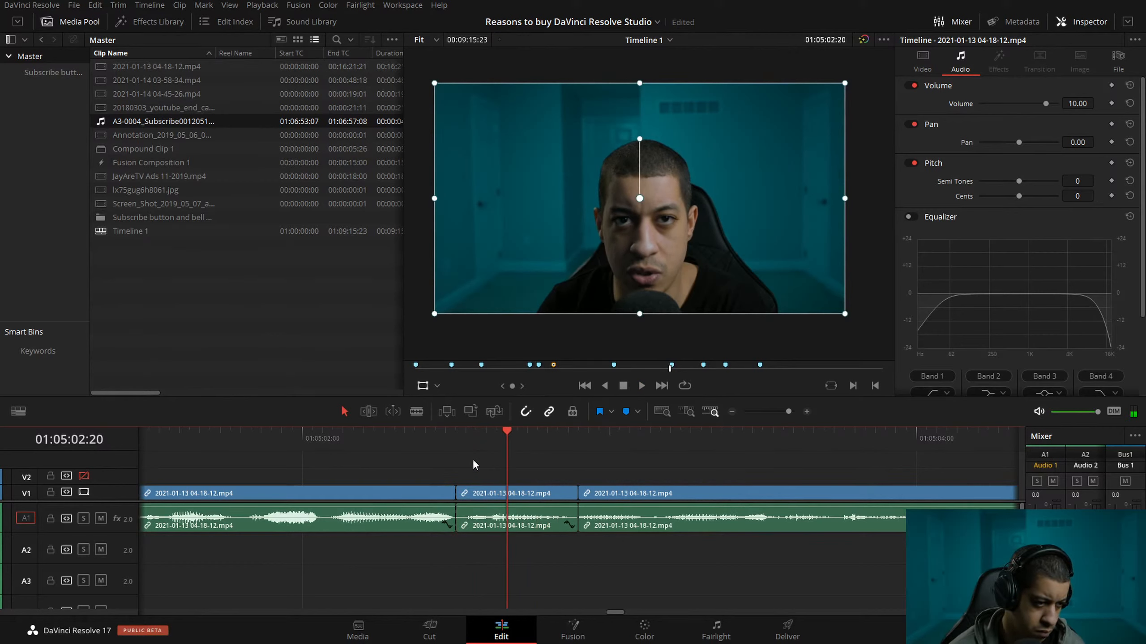
pyautogui.hotkey('ctrl', 'shift', '[')
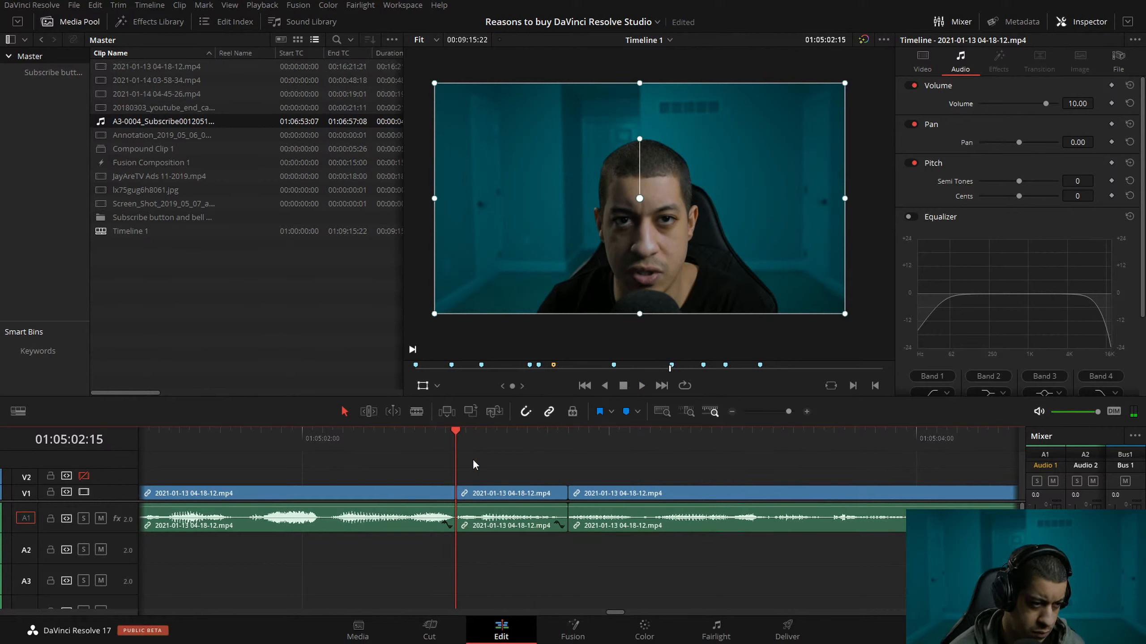
pyautogui.press('Left')
pyautogui.moveTo(519, 440)
pyautogui.mouseDown()
pyautogui.moveTo(569, 444)
pyautogui.moveTo(530, 453)
pyautogui.mouseUp()
pyautogui.press('Right')
pyautogui.press('Right')
pyautogui.press('Right')
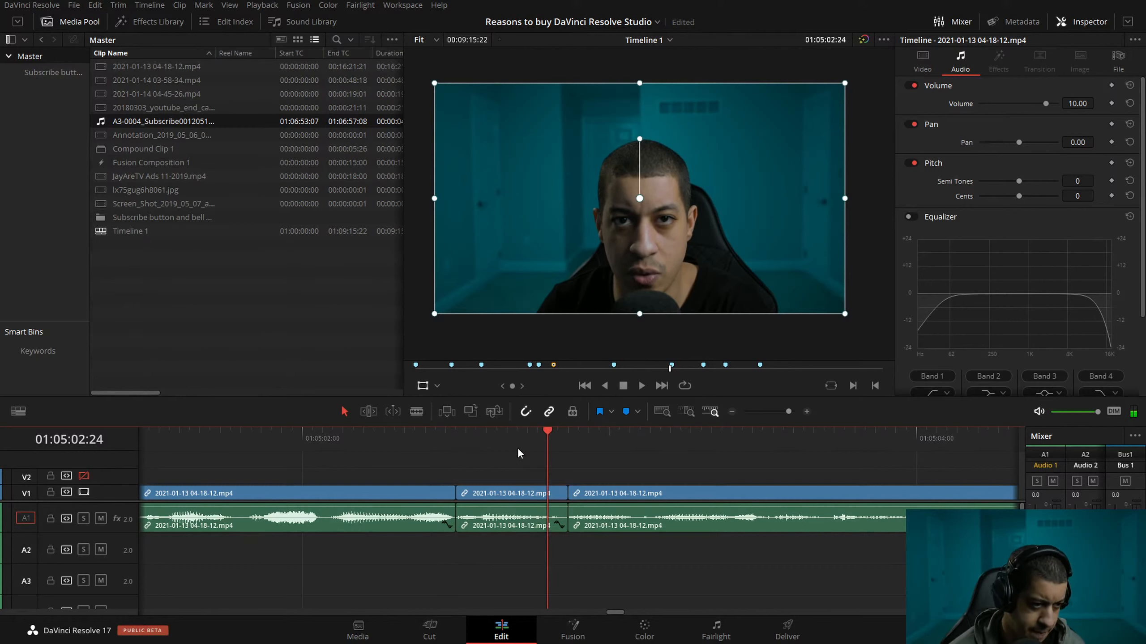
pyautogui.hotkey('ctrl', 'shift', ']')
# Play from about 01:05:02:03 across the tightened cuts and past the marker at 01:05:04:16.
pyautogui.click(334, 435)
pyautogui.press('space')
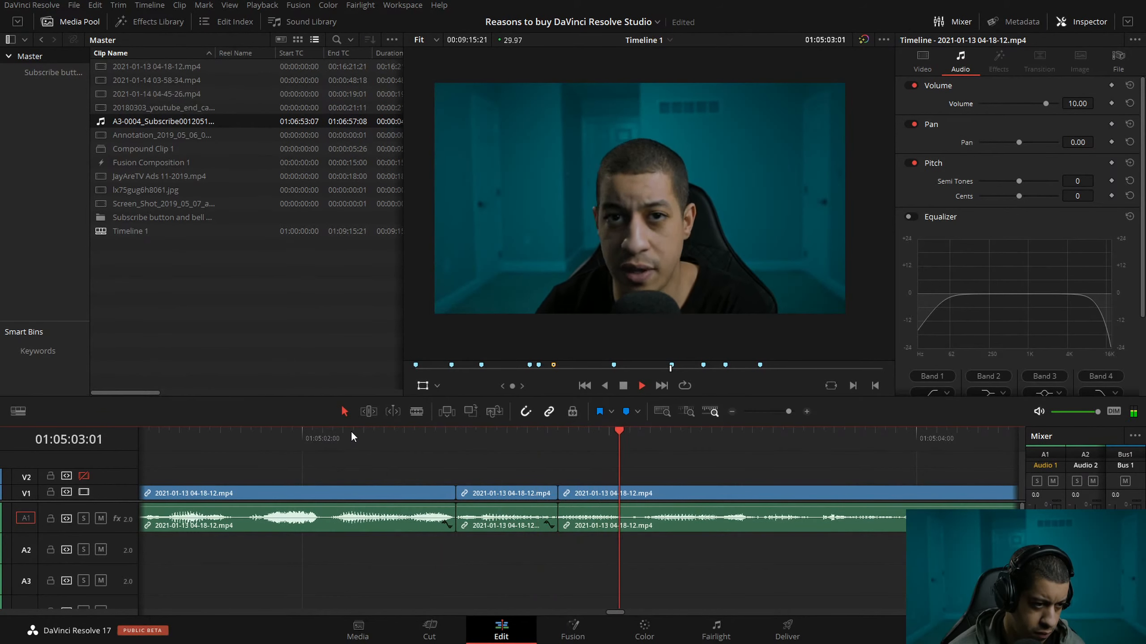
pyautogui.click(732, 411)
pyautogui.click(731, 411)
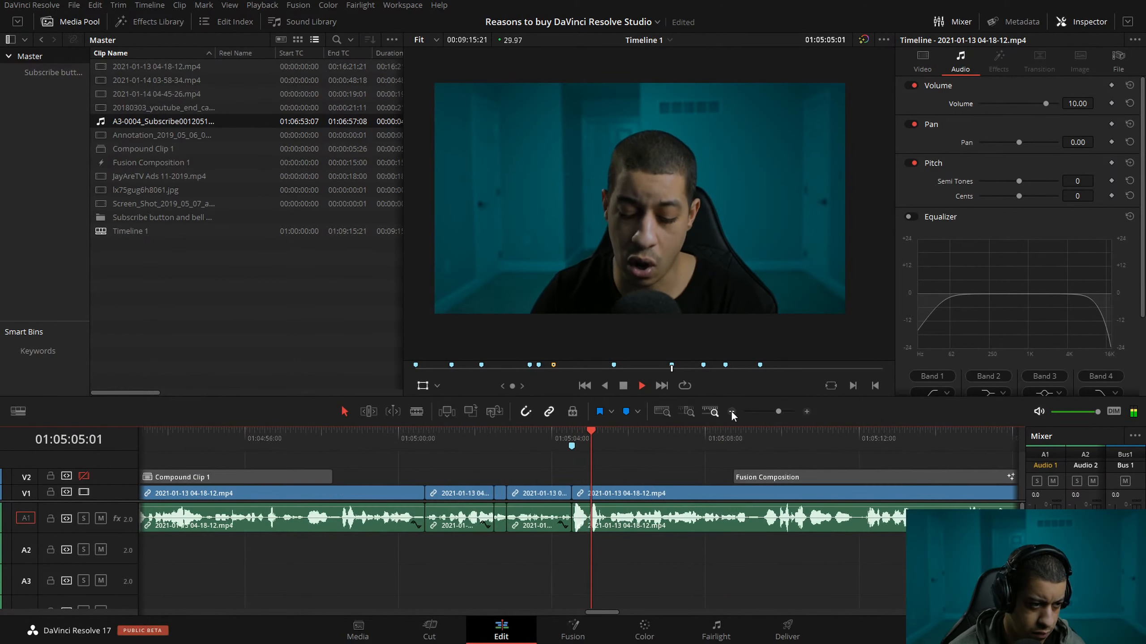
pyautogui.press('space')
# Split the talking clip at 01:05:05:13 and set the volume of the loud part before the split to 7.00.
pyautogui.moveTo(624, 431); pyautogui.dragTo(607, 439)
pyautogui.hotkey('ctrl', 'b')
pyautogui.click(591, 529)
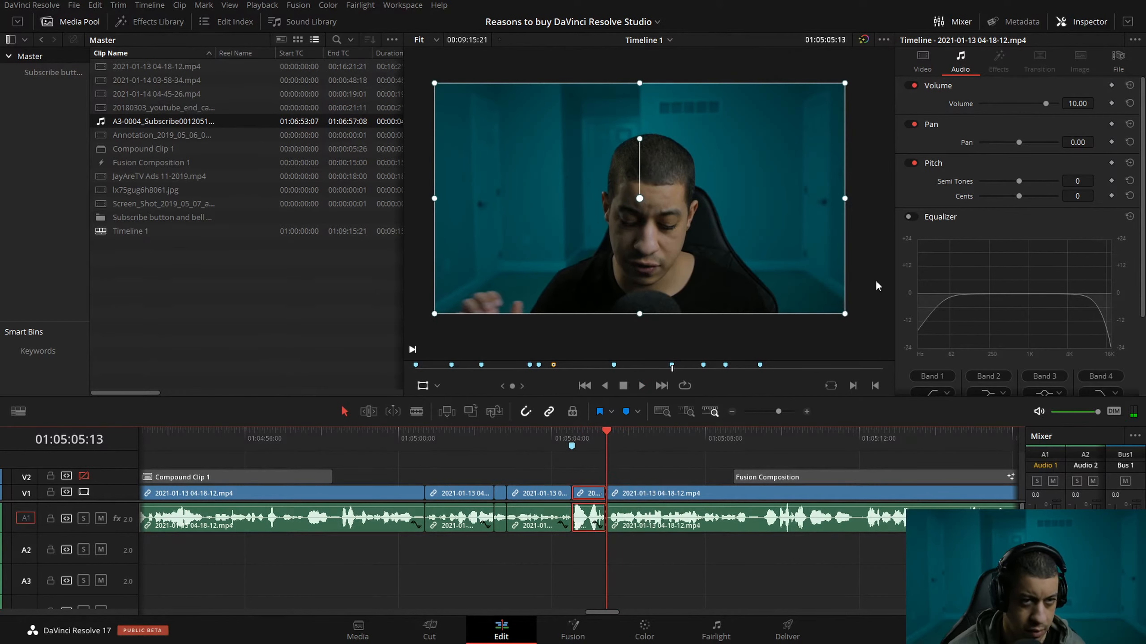
pyautogui.click(1073, 102)
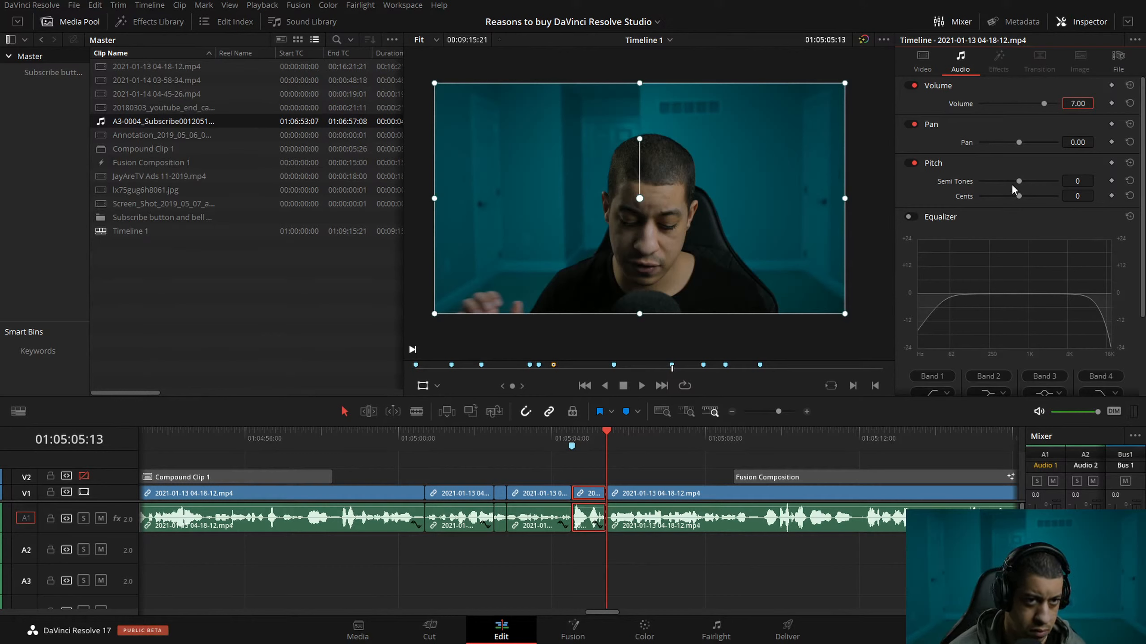
# Play across the loud clip starting at the 01:05:04:16 marker and lower its volume to 5.00.
pyautogui.moveTo(592, 432); pyautogui.dragTo(551, 435)
pyautogui.press('space')
pyautogui.press('space')
pyautogui.press('space')
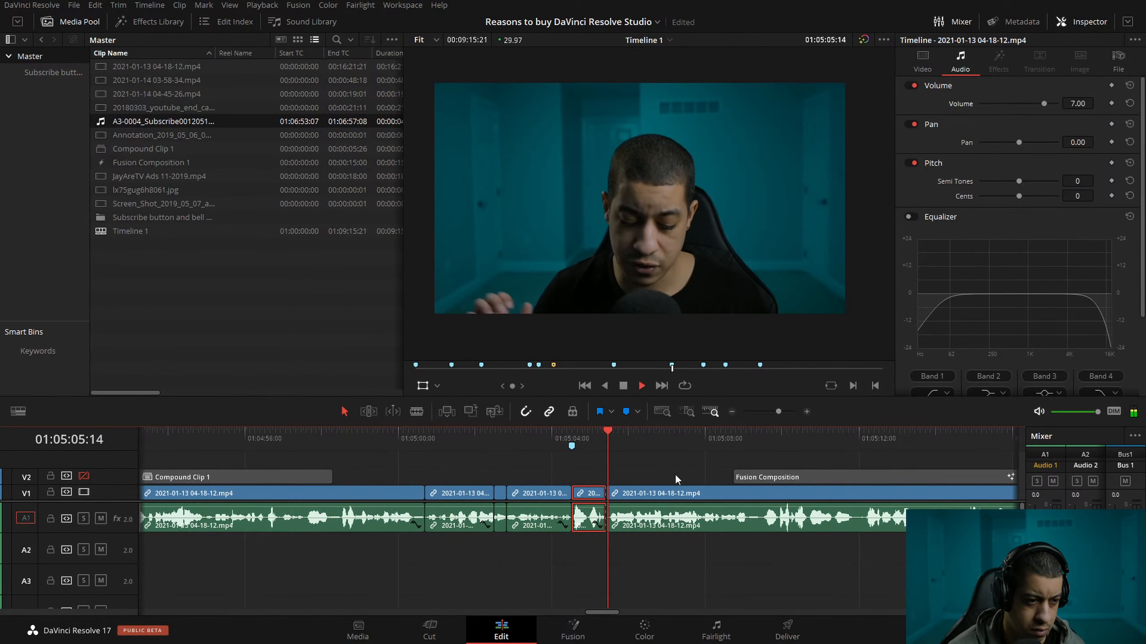
pyautogui.press('space')
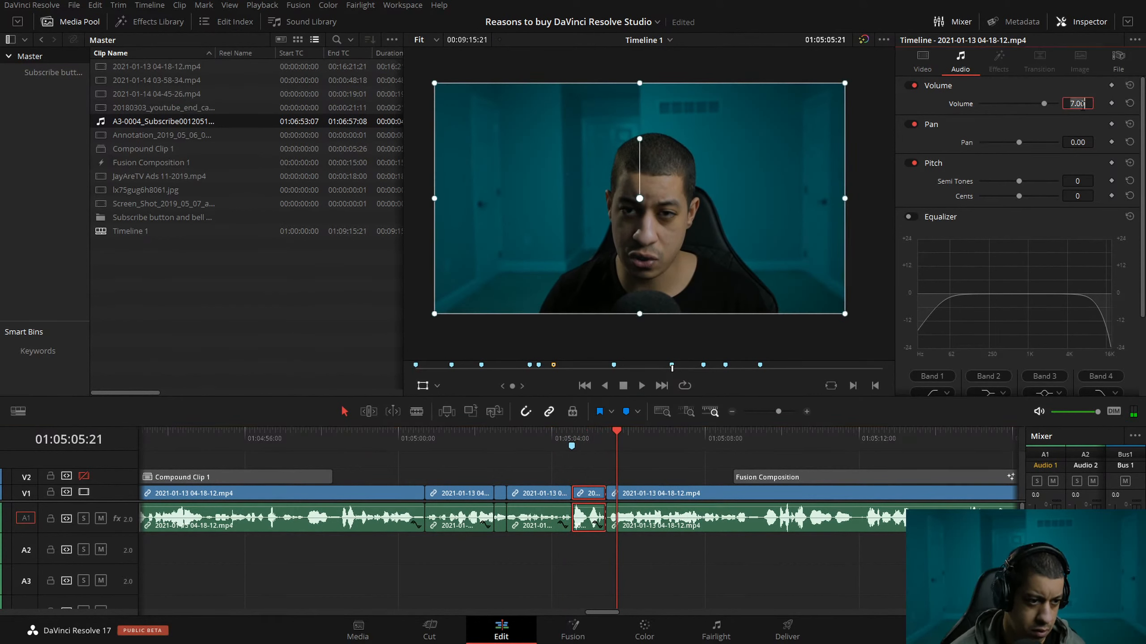
pyautogui.moveTo(587, 432); pyautogui.dragTo(560, 436)
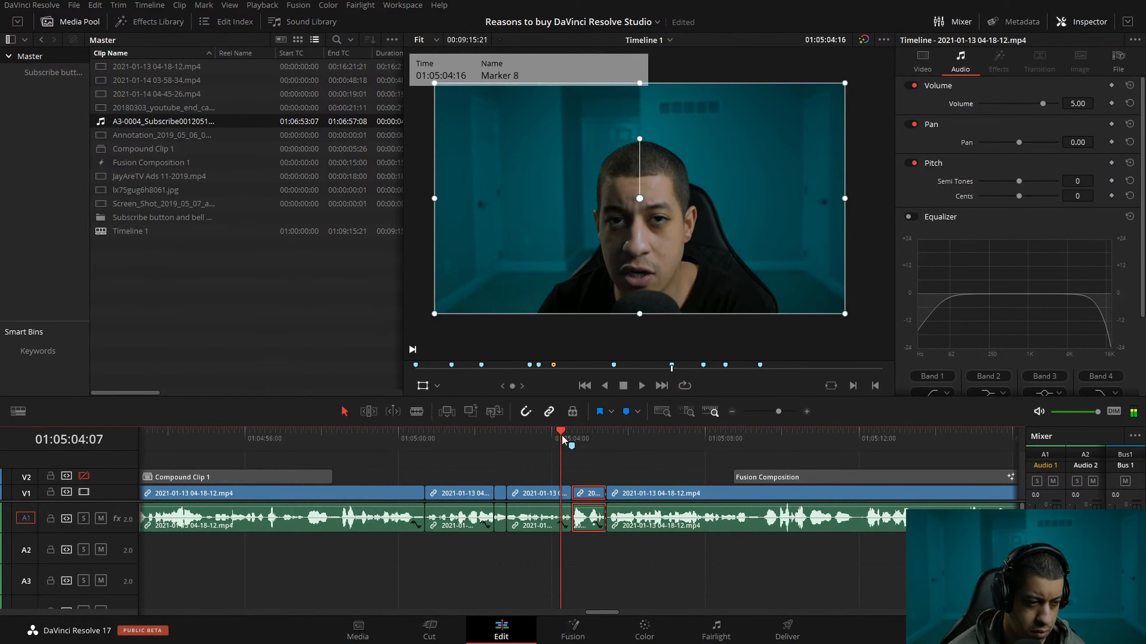
# Play from 01:05:04:07 across the loud clip at the marker and on past 01:05:11:03.
pyautogui.press('space')
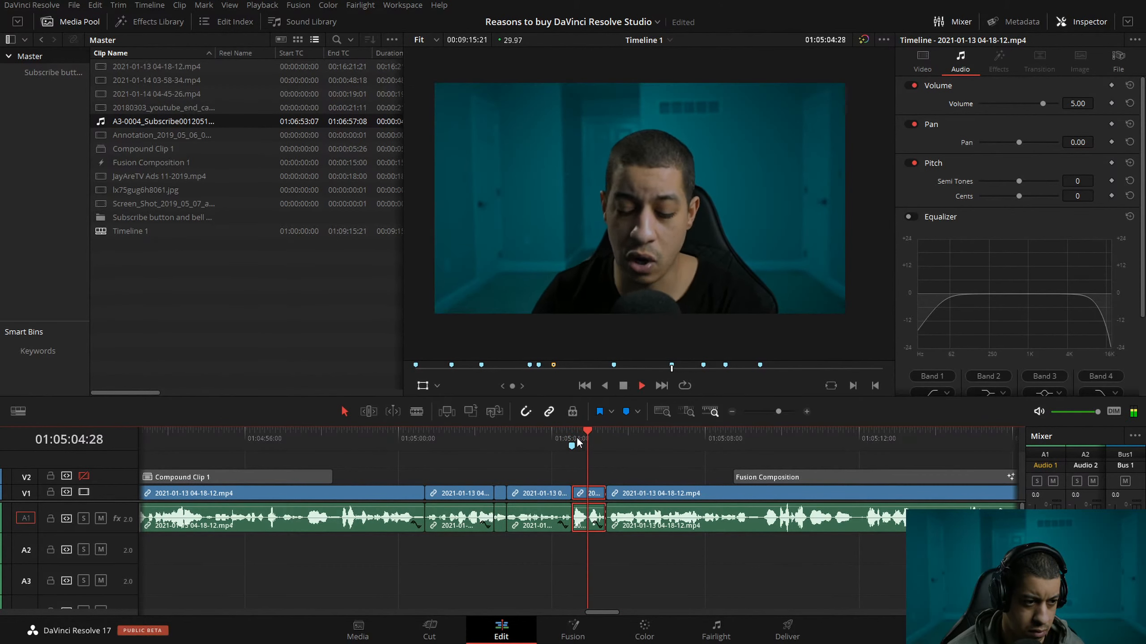
pyautogui.press('l')
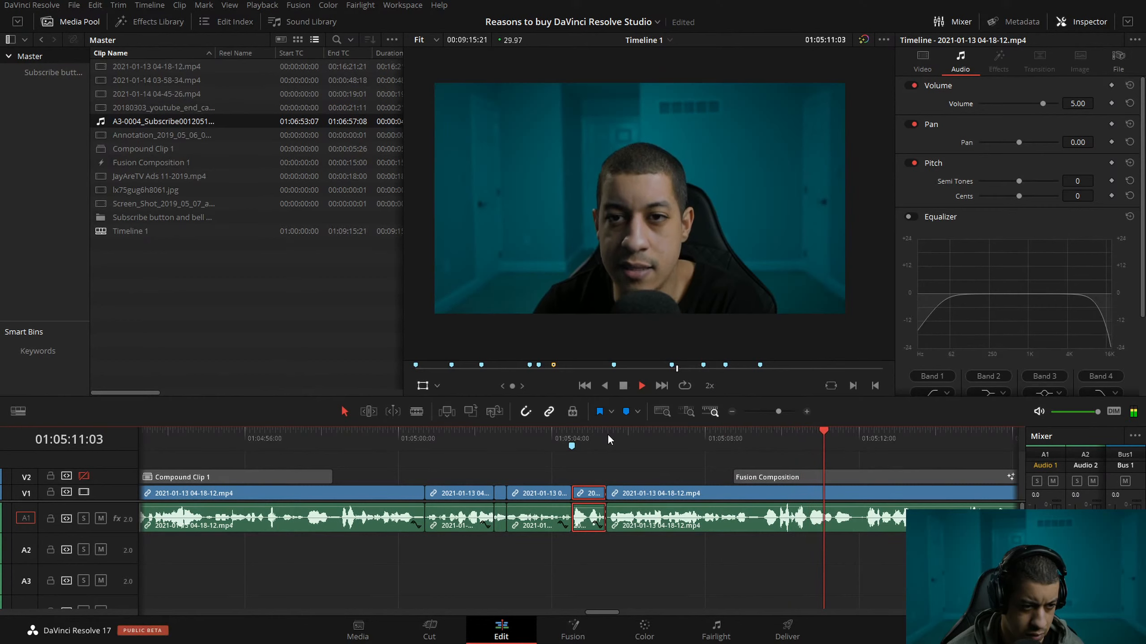
pyautogui.press('space')
# Split the talking clip at about 01:05:11:09 and ripple-trim the pause from the start of the second part.
pyautogui.moveTo(854, 433); pyautogui.dragTo(833, 431)
pyautogui.click(806, 411)
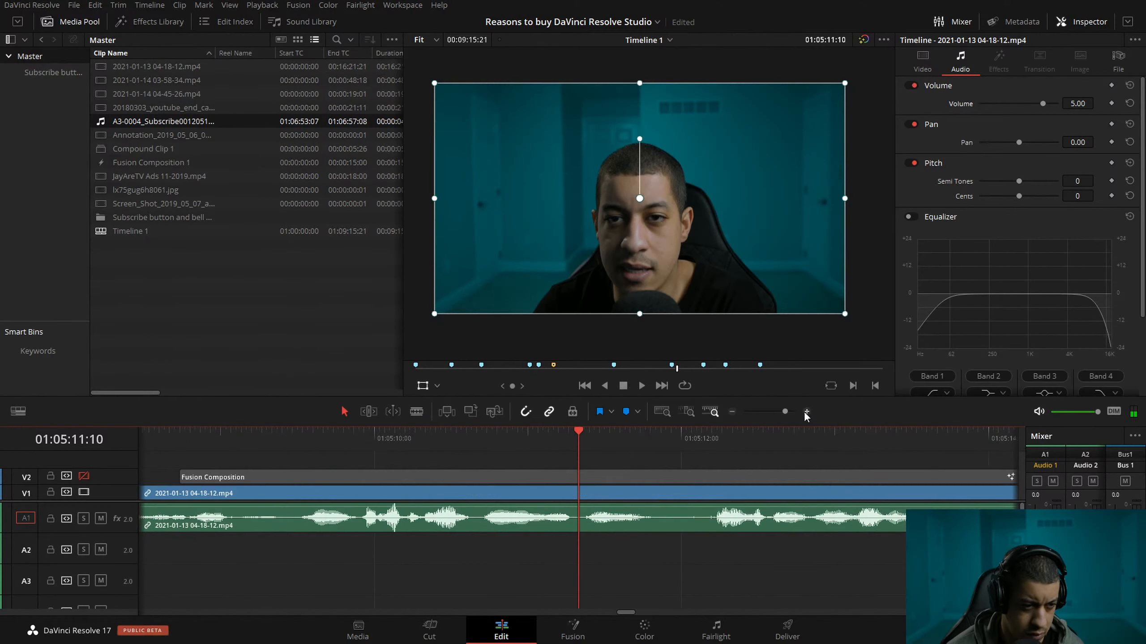
pyautogui.click(614, 494)
pyautogui.hotkey('ctrl', 'b')
pyautogui.moveTo(605, 449); pyautogui.dragTo(418, 457)
pyautogui.hotkey('ctrl', 'shift', '[')
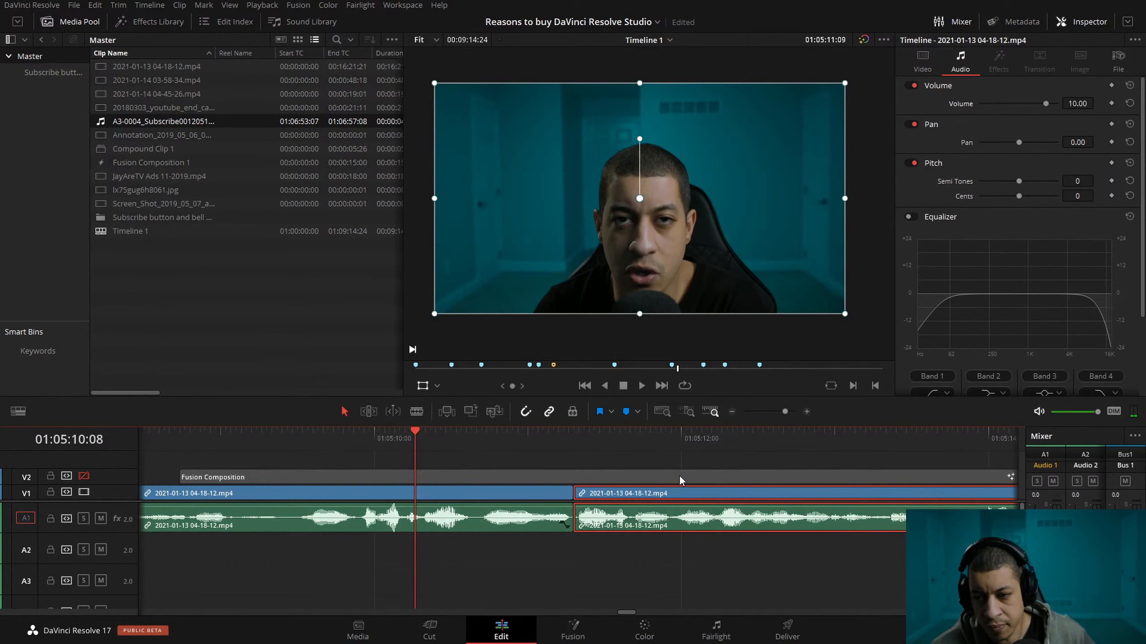
# Play from 01:05:10:08 through the following talking clips and stop at 01:06:51:23, just past the last marker.
pyautogui.press('space')
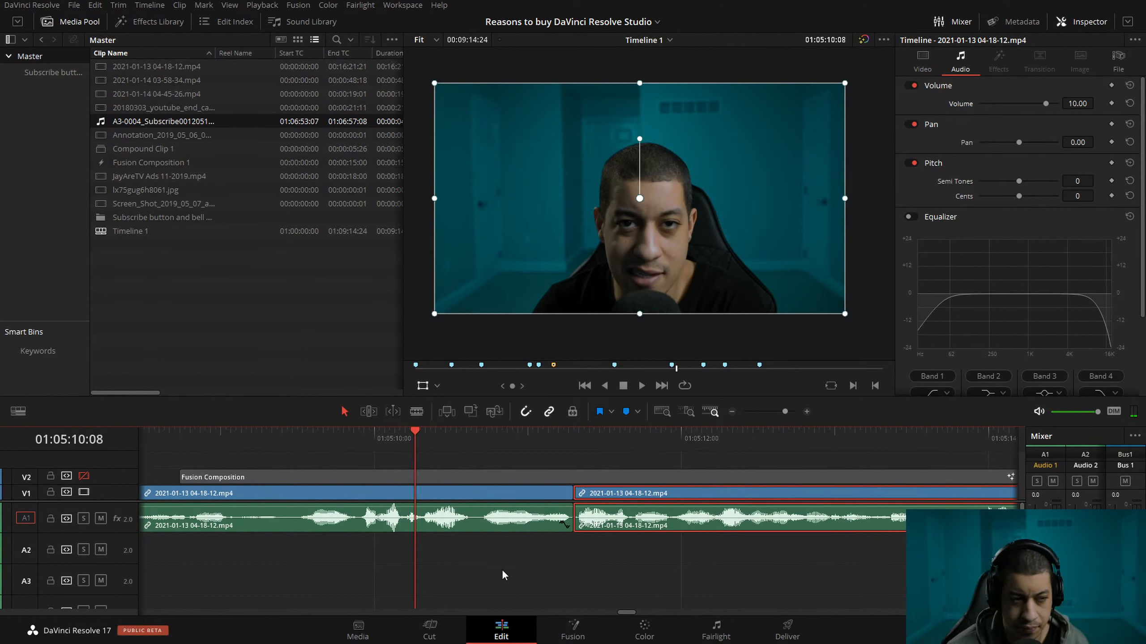
pyautogui.press('space')
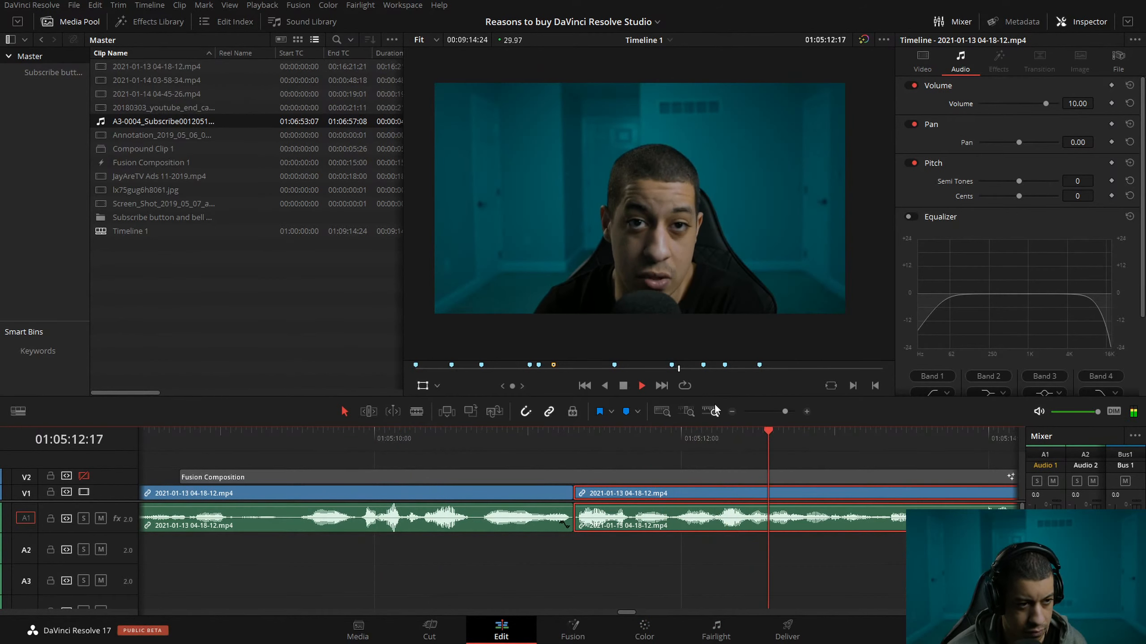
pyautogui.click(731, 411)
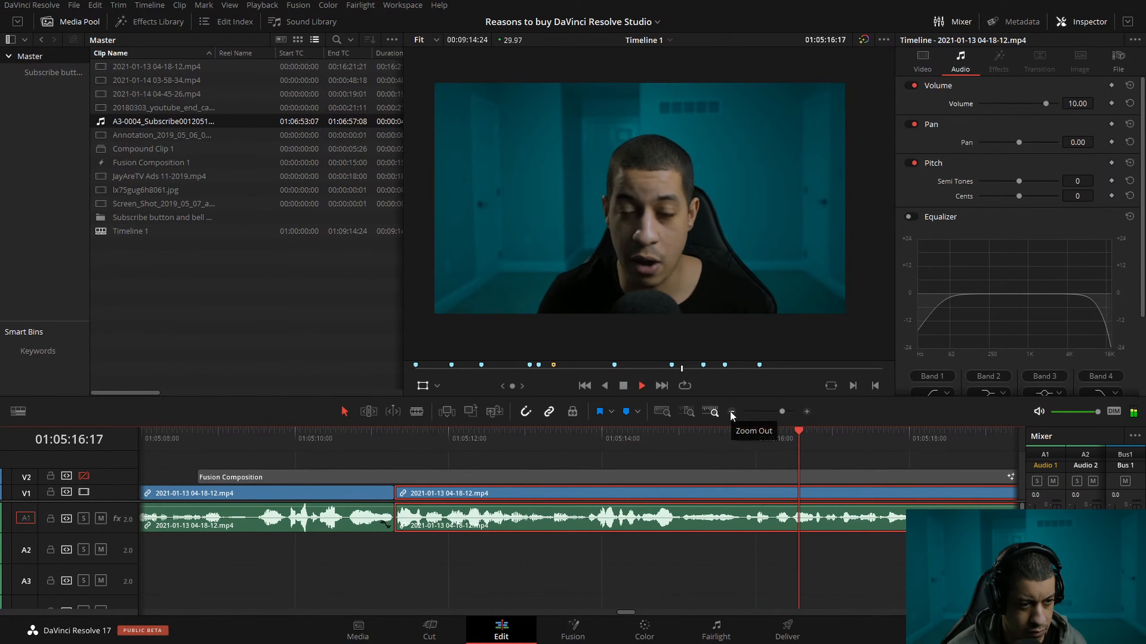
pyautogui.click(731, 412)
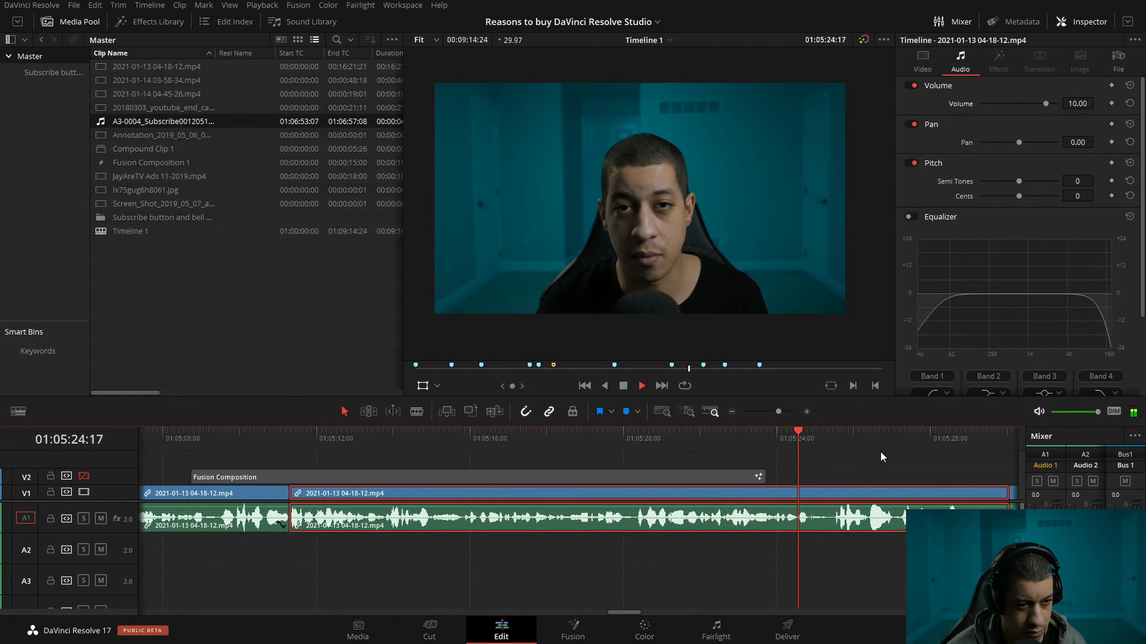
pyautogui.click(731, 411)
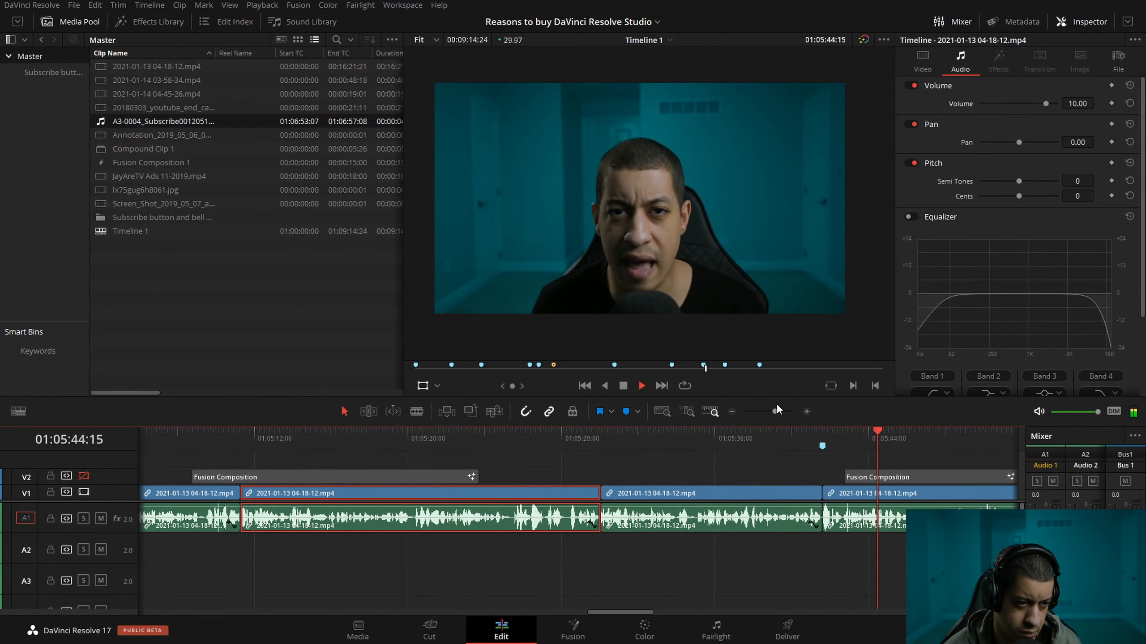
pyautogui.click(731, 412)
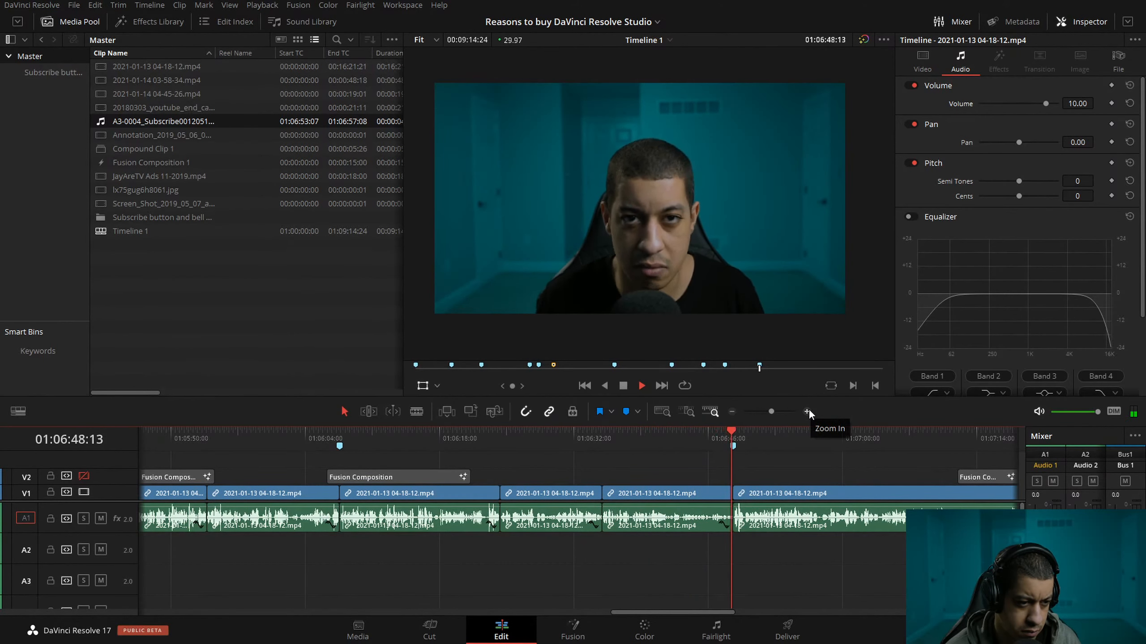
pyautogui.press('space')
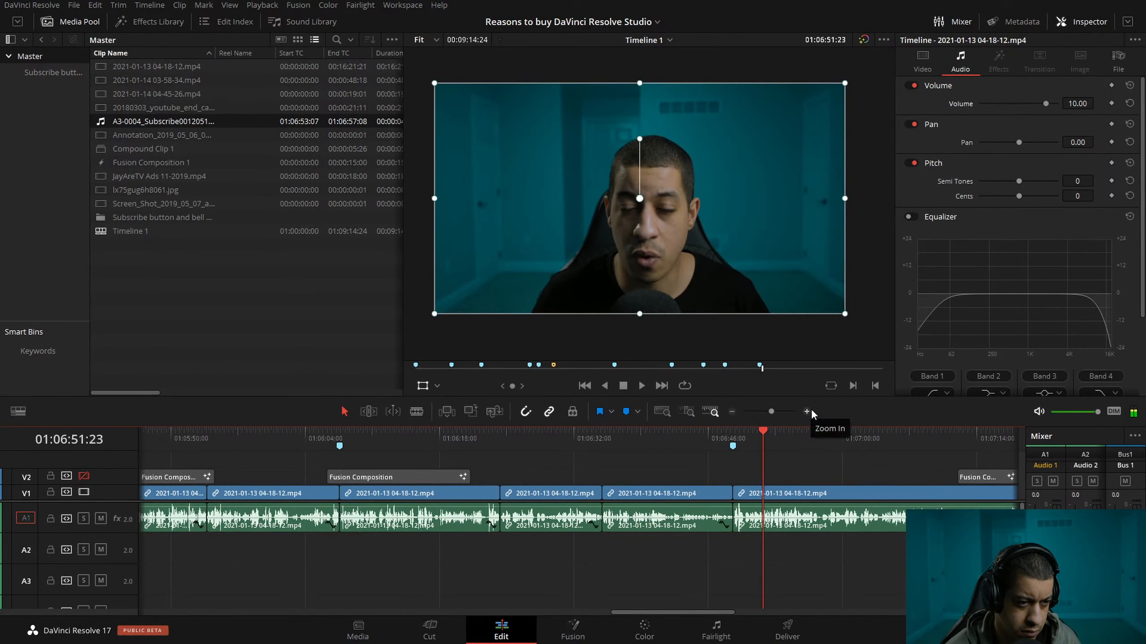
# Split the talking clip at 01:06:49:24 and set the volume of the loud part before the split to 5.00.
pyautogui.click(806, 412)
pyautogui.click(425, 441)
pyautogui.hotkey('ctrl', 'b')
pyautogui.doubleClick(1067, 103)
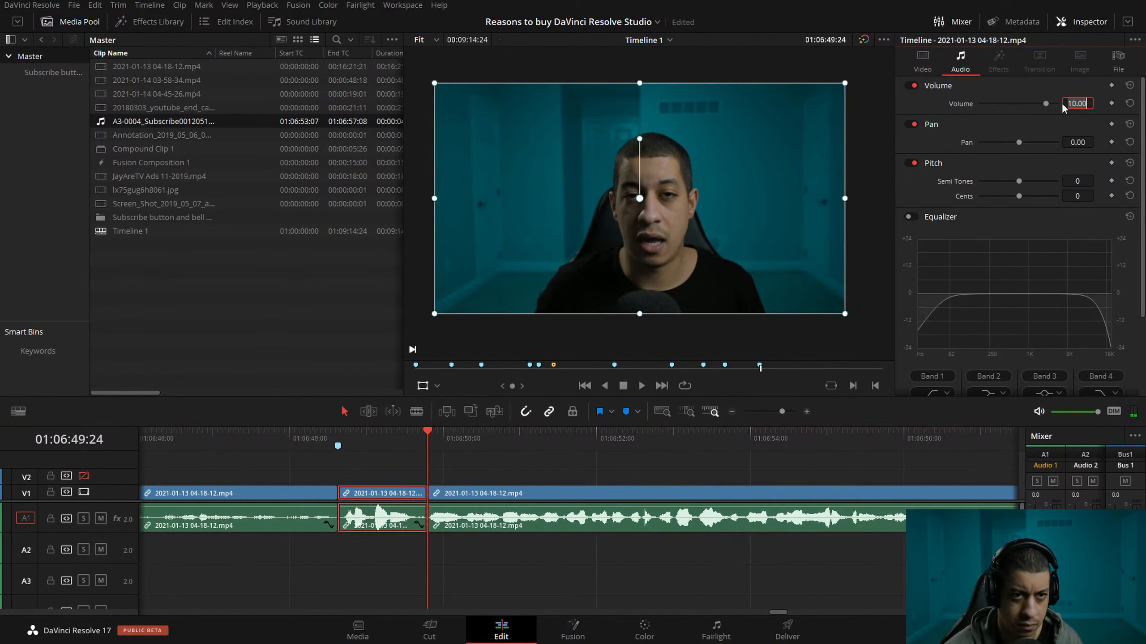
pyautogui.write('5')
pyautogui.press('Return')
# Play from about 01:06:48:00 across the quieted clip and on to about 01:06:59:11.
pyautogui.click(295, 436)
pyautogui.press('space')
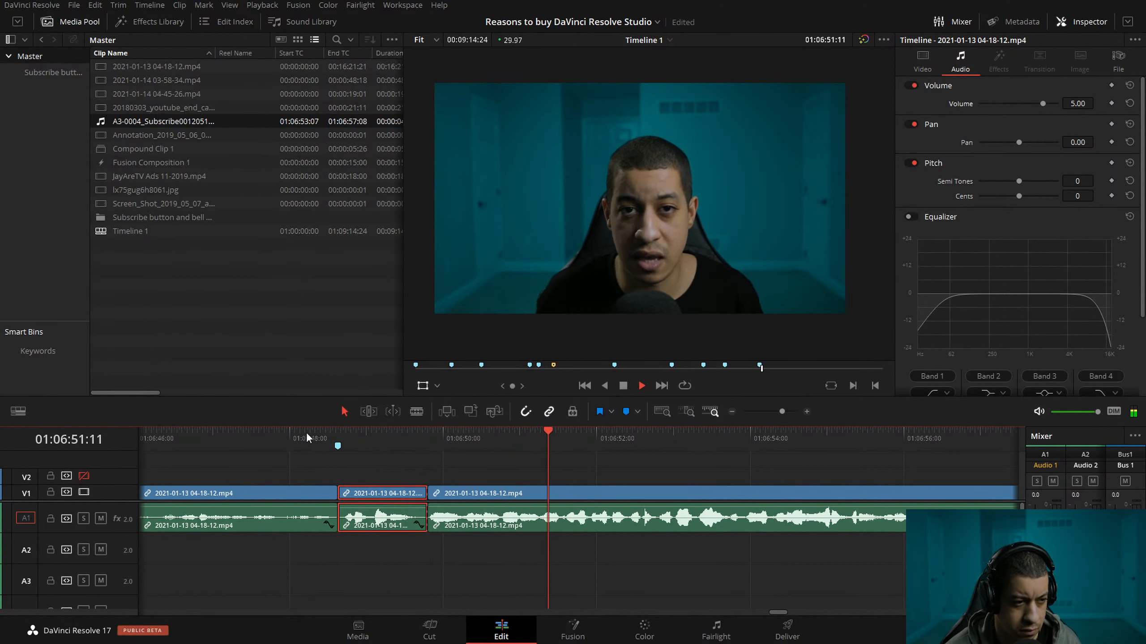
pyautogui.click(731, 412)
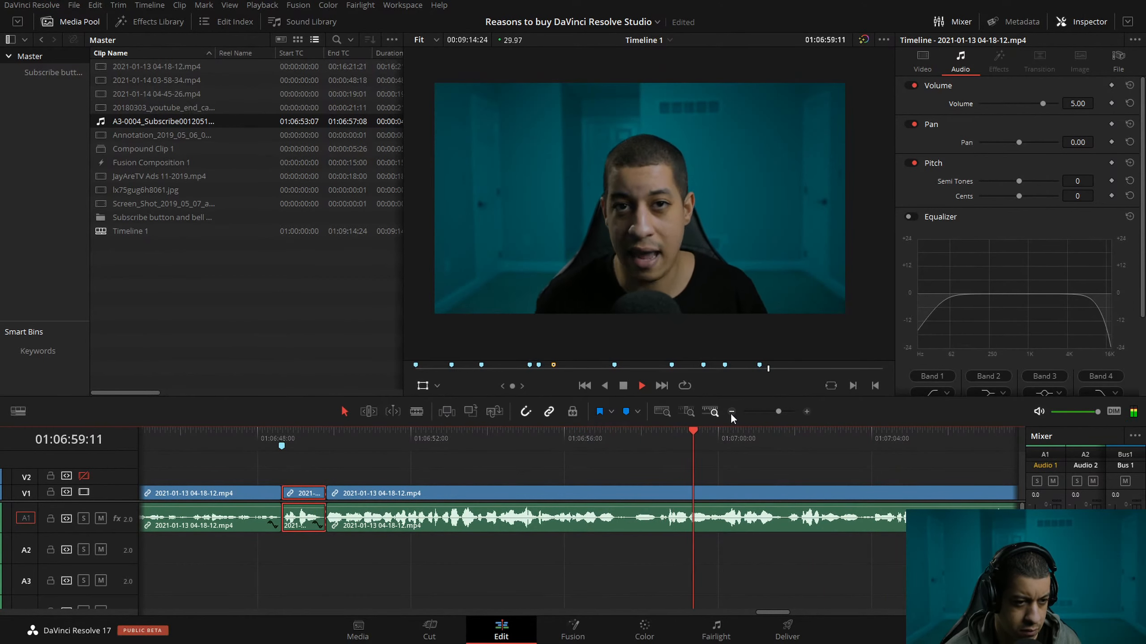
# Split the talking clip at about 01:06:57:10 and ripple-trim the start of the second part to 01:06:58:21.
pyautogui.click(618, 439)
pyautogui.moveTo(608, 444); pyautogui.dragTo(804, 431)
pyautogui.click(806, 412)
pyautogui.hotkey('ctrl', 'b')
pyautogui.press('Right')
pyautogui.click(769, 488)
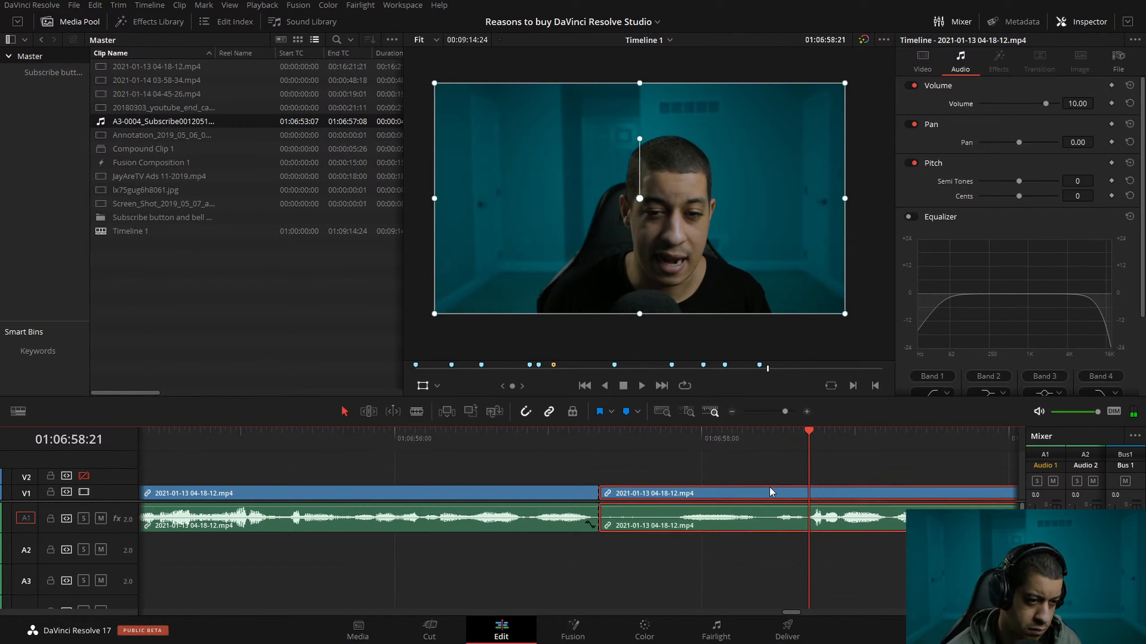
pyautogui.hotkey('ctrl', 'shift', '[')
# Play at double speed from just before 01:06:56:05 across the new cut and on to about 01:07:21:27.
pyautogui.moveTo(483, 442); pyautogui.dragTo(366, 440)
pyautogui.press('space')
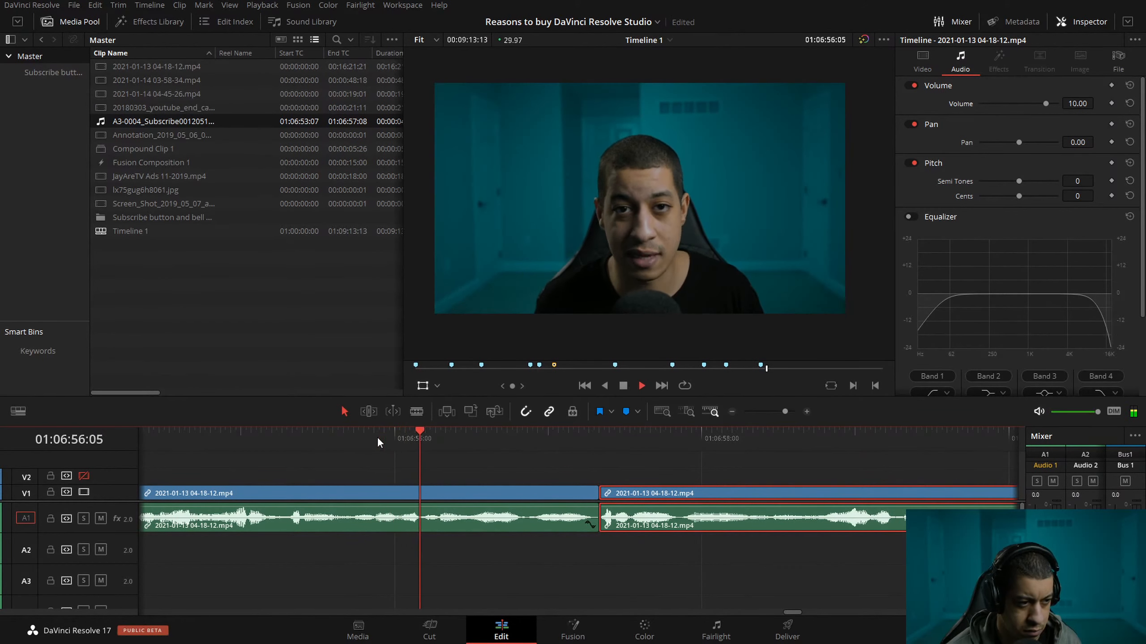
pyautogui.press('l')
pyautogui.click(732, 412)
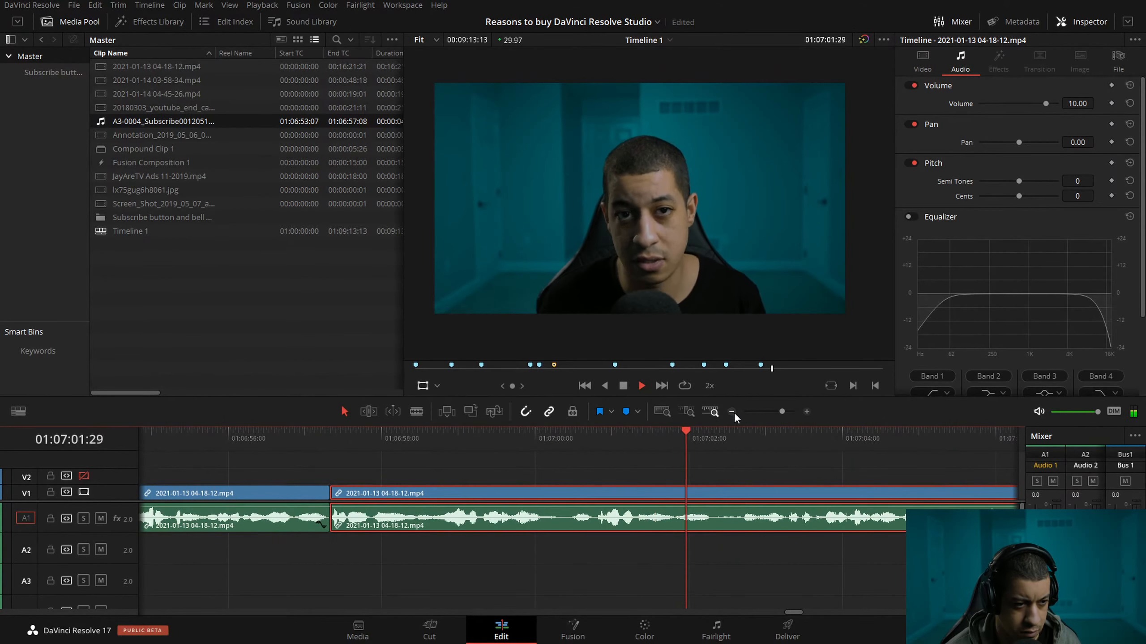
pyautogui.click(732, 412)
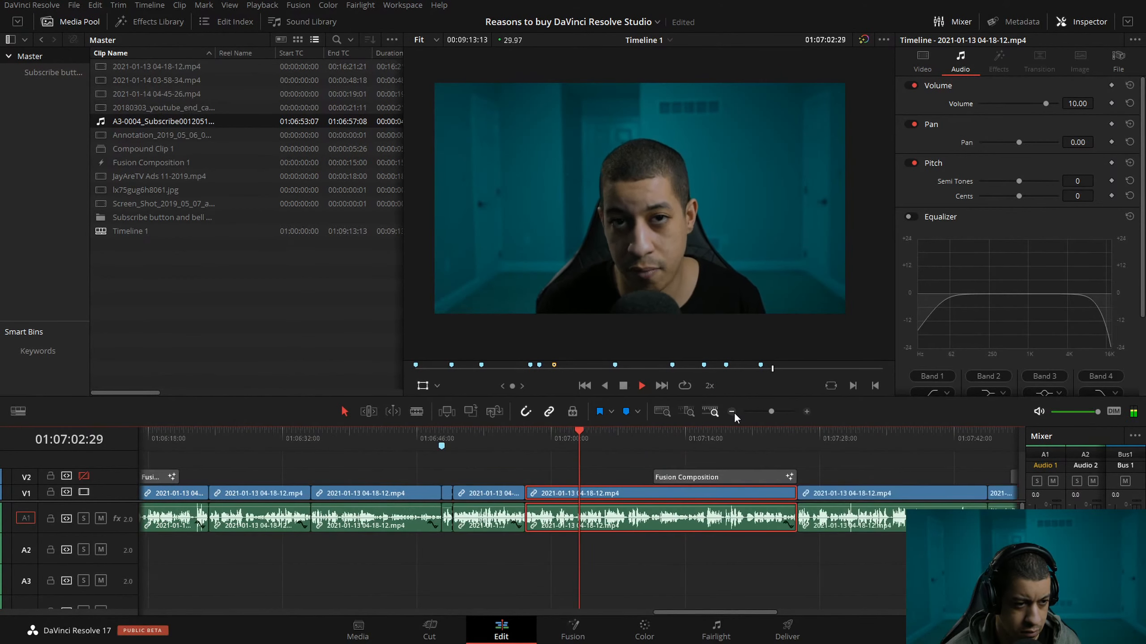
pyautogui.click(808, 411)
pyautogui.click(807, 412)
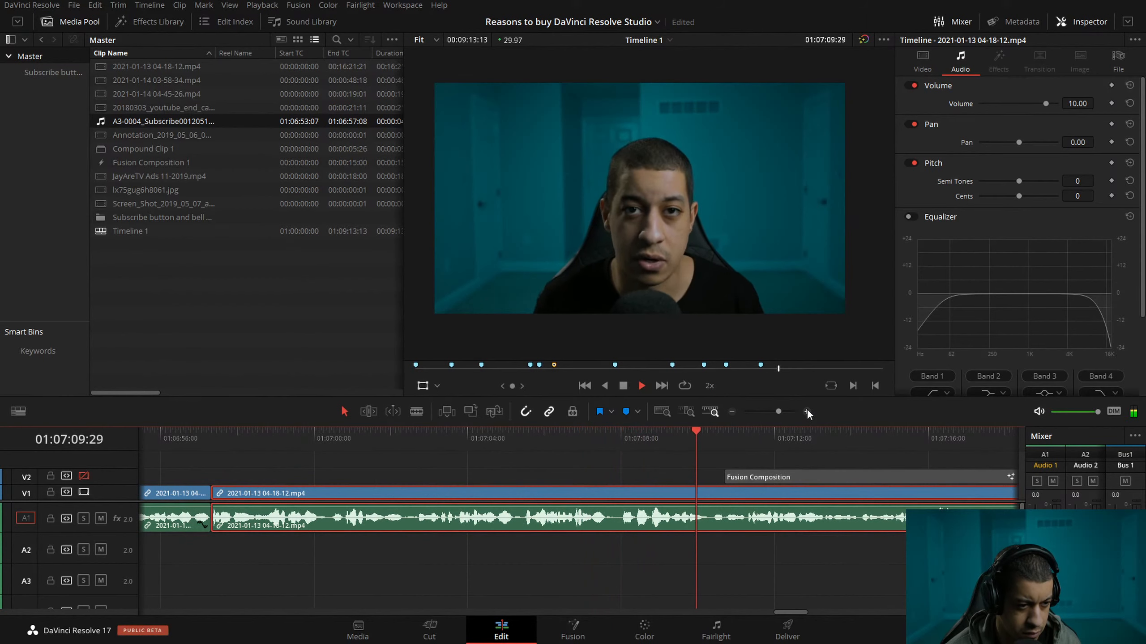
pyautogui.click(733, 412)
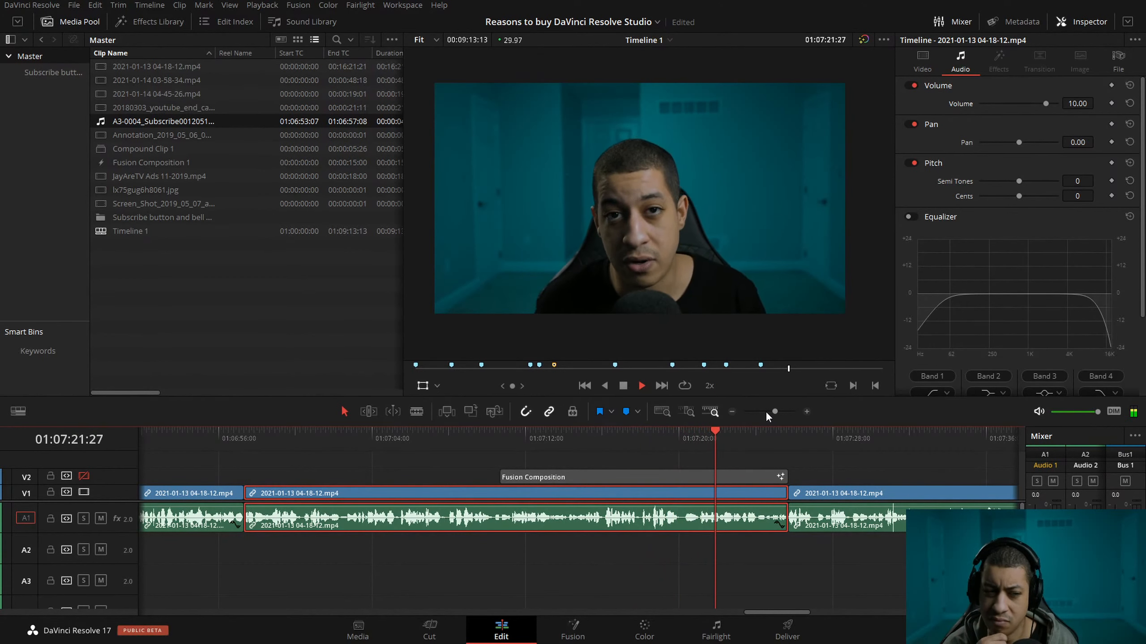
pyautogui.press('space')
# Replay the passage around 01:07:20 to locate the pause and split the talking clip at 01:07:21:01.
pyautogui.click(663, 434)
pyautogui.press('space')
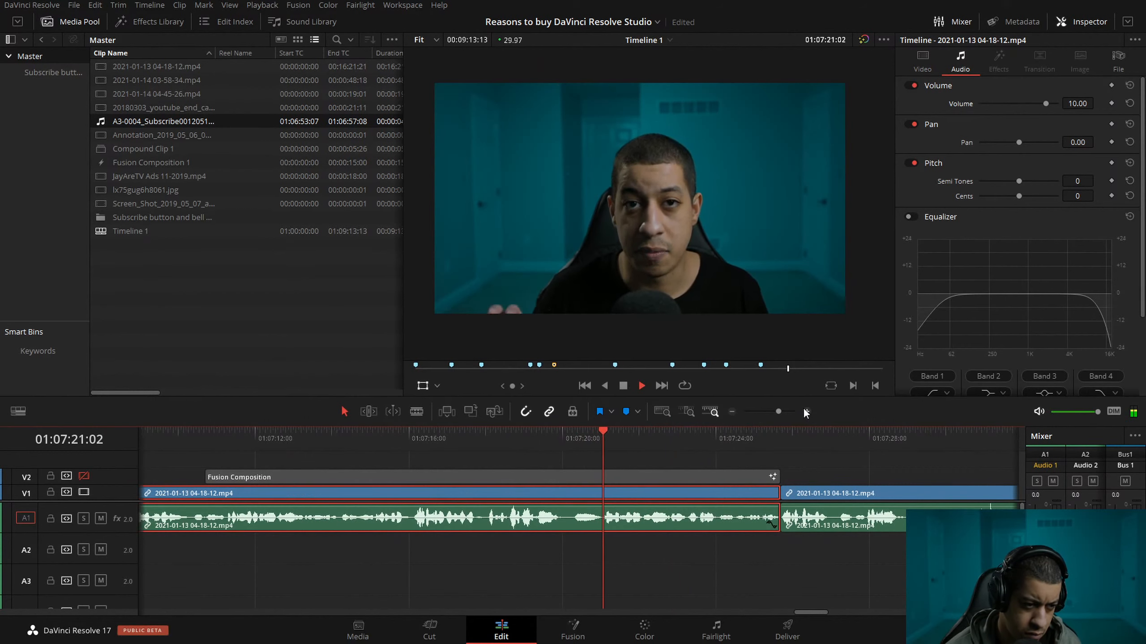
pyautogui.press('space')
pyautogui.click(584, 432)
pyautogui.moveTo(584, 432); pyautogui.dragTo(598, 435)
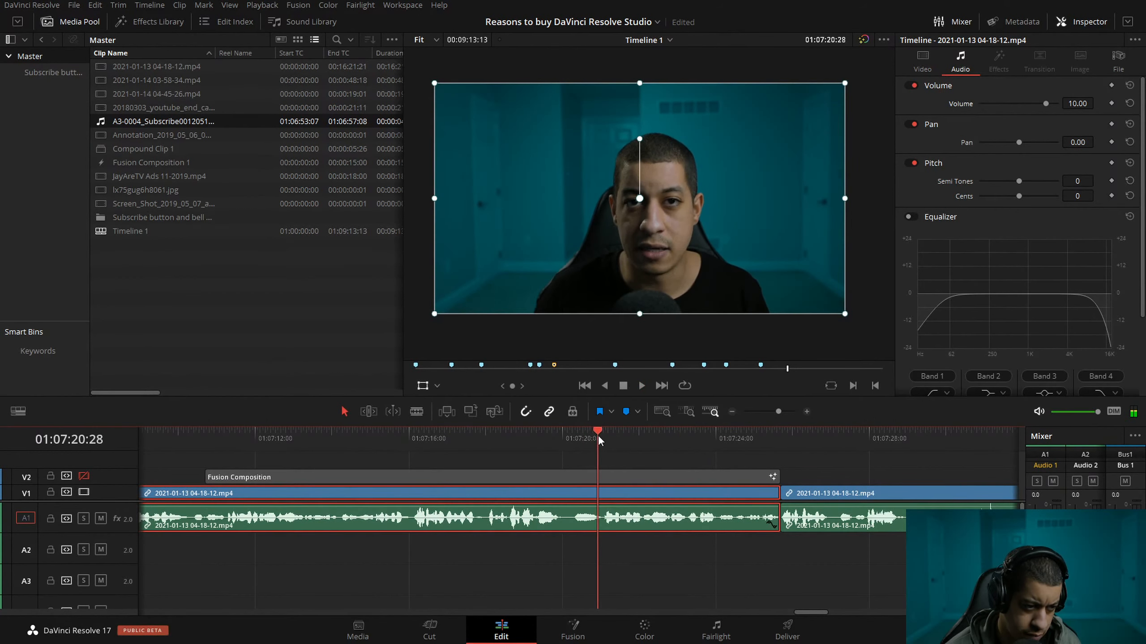
pyautogui.click(807, 412)
pyautogui.click(594, 432)
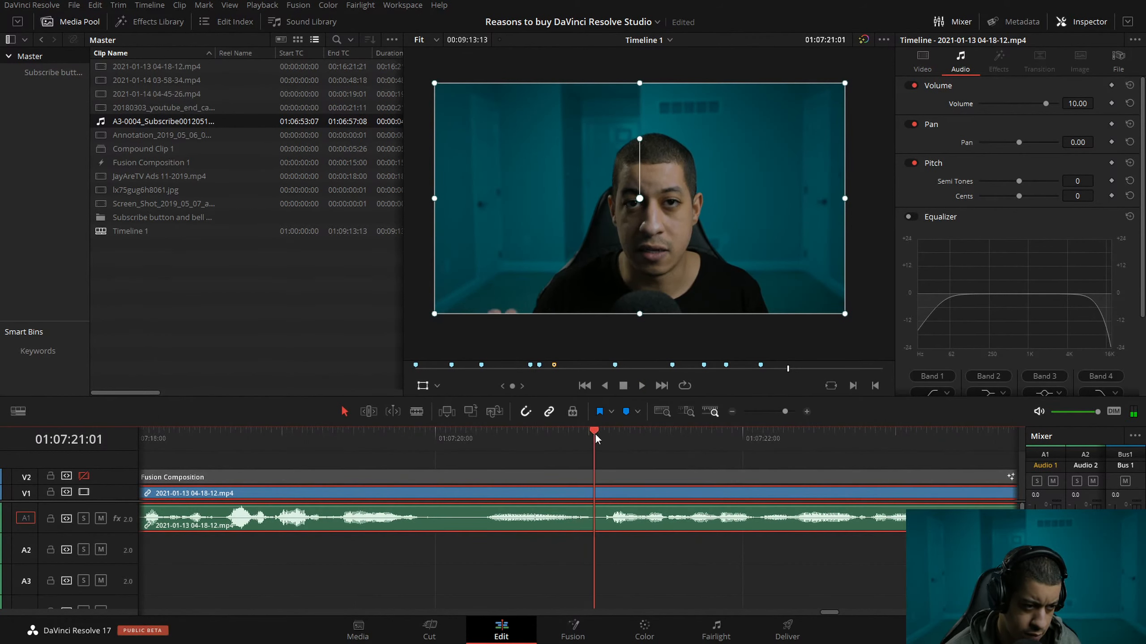
pyautogui.hotkey('ctrl', 'b')
# Ripple-trim the start of the clip after the 01:07:21:01 split to 01:07:21:15.
pyautogui.moveTo(599, 430); pyautogui.dragTo(664, 437)
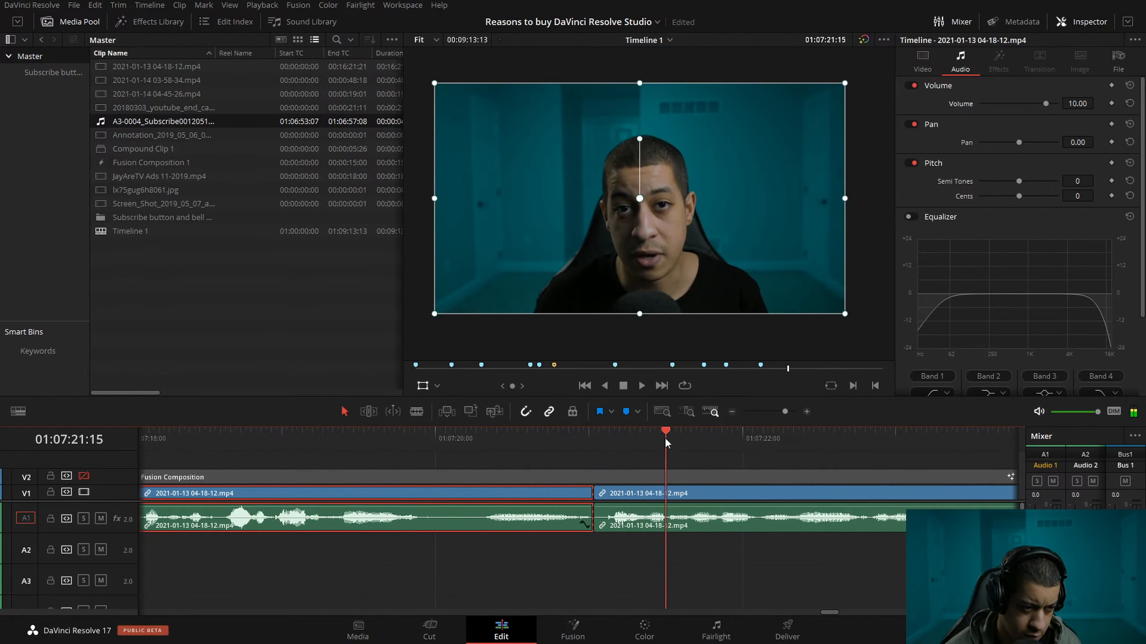
pyautogui.click(807, 412)
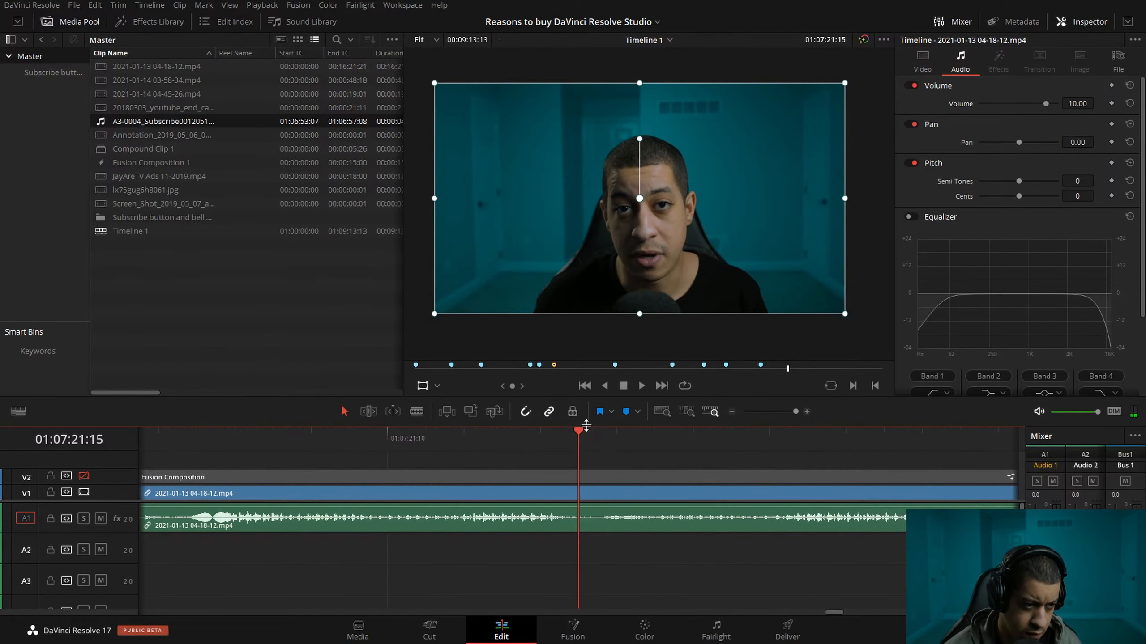
pyautogui.click(622, 499)
pyautogui.hotkey('ctrl', 'shift', '[')
# Play from about 01:07:19:28 across the cut at 01:07:21:01.
pyautogui.click(730, 412)
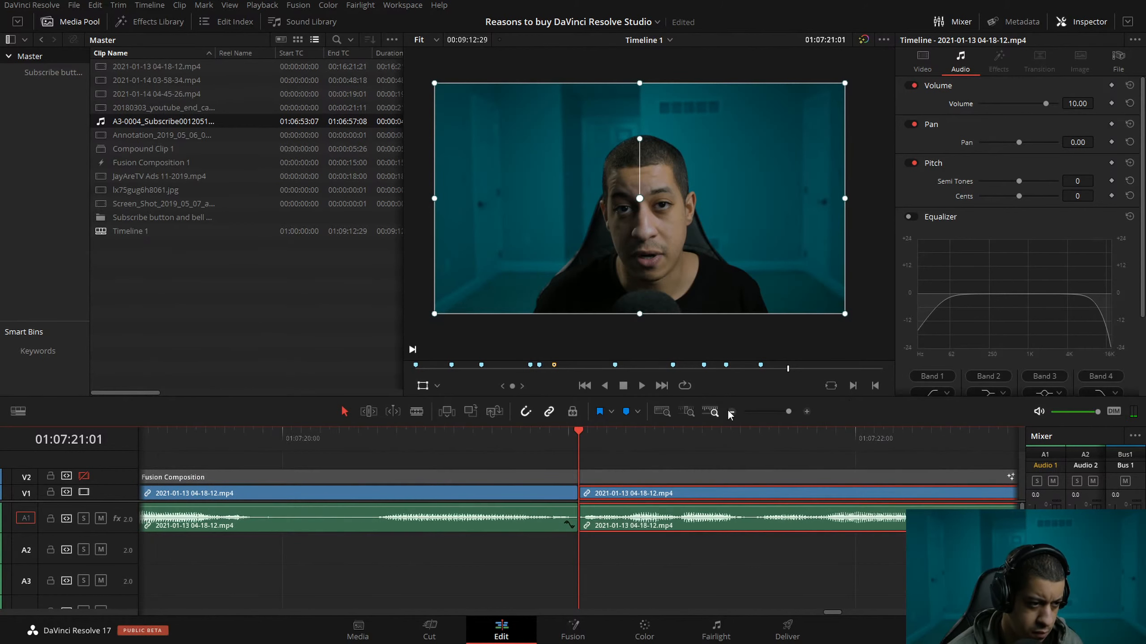
pyautogui.click(386, 461)
pyautogui.moveTo(360, 438); pyautogui.dragTo(262, 442)
pyautogui.press('space')
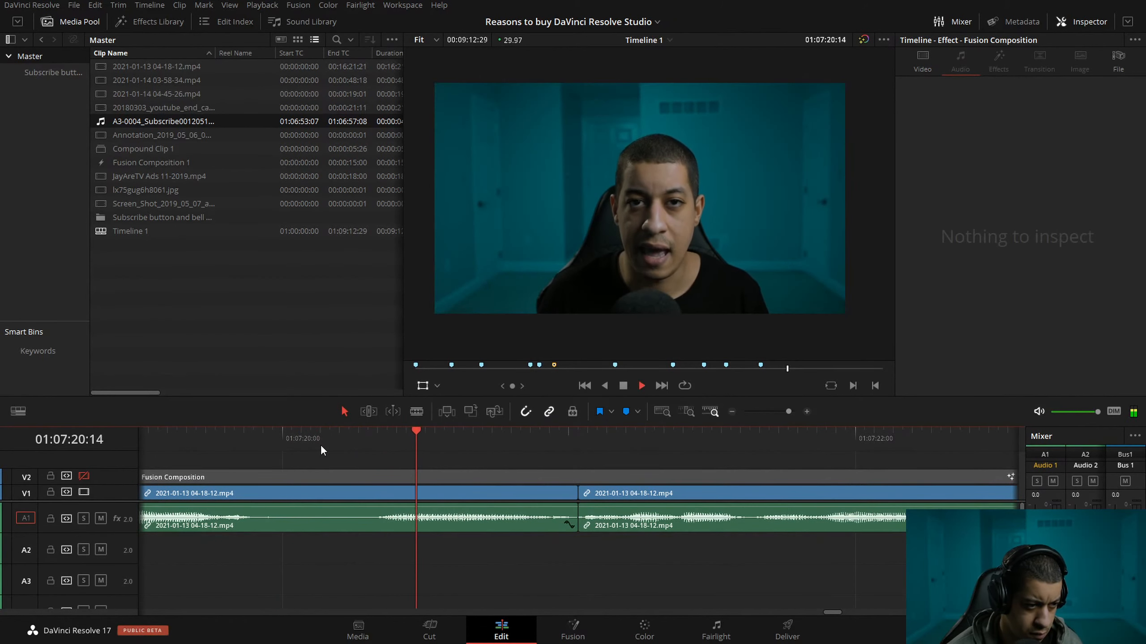
# Ripple-trim two frames, one at a time, off the start of the clip beginning at 01:07:21:01.
pyautogui.click(569, 443)
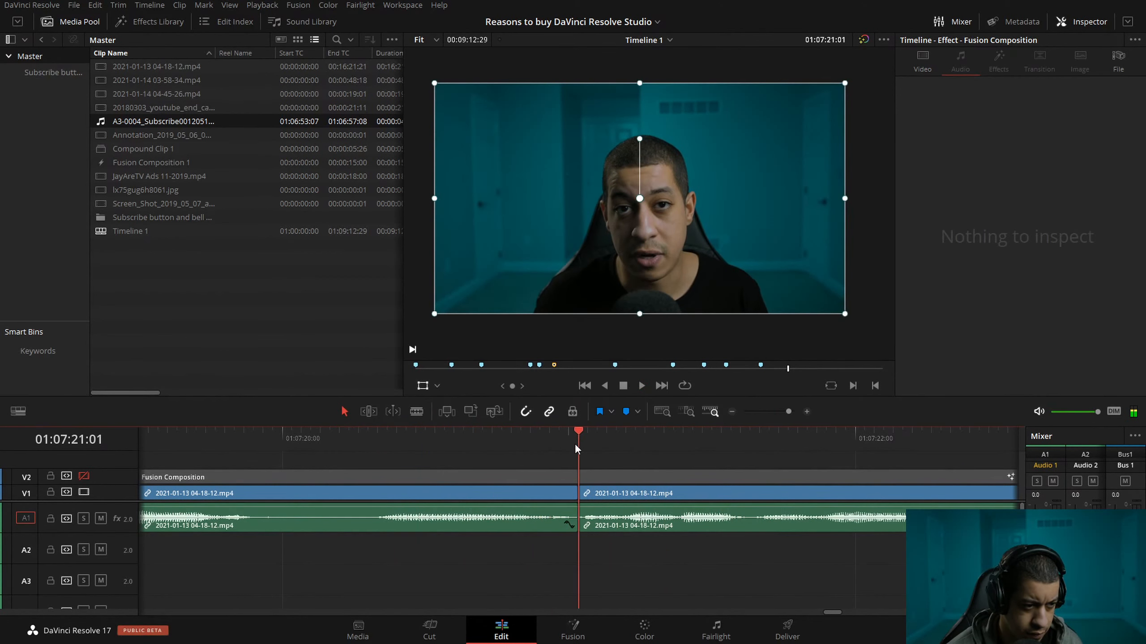
pyautogui.press('Right')
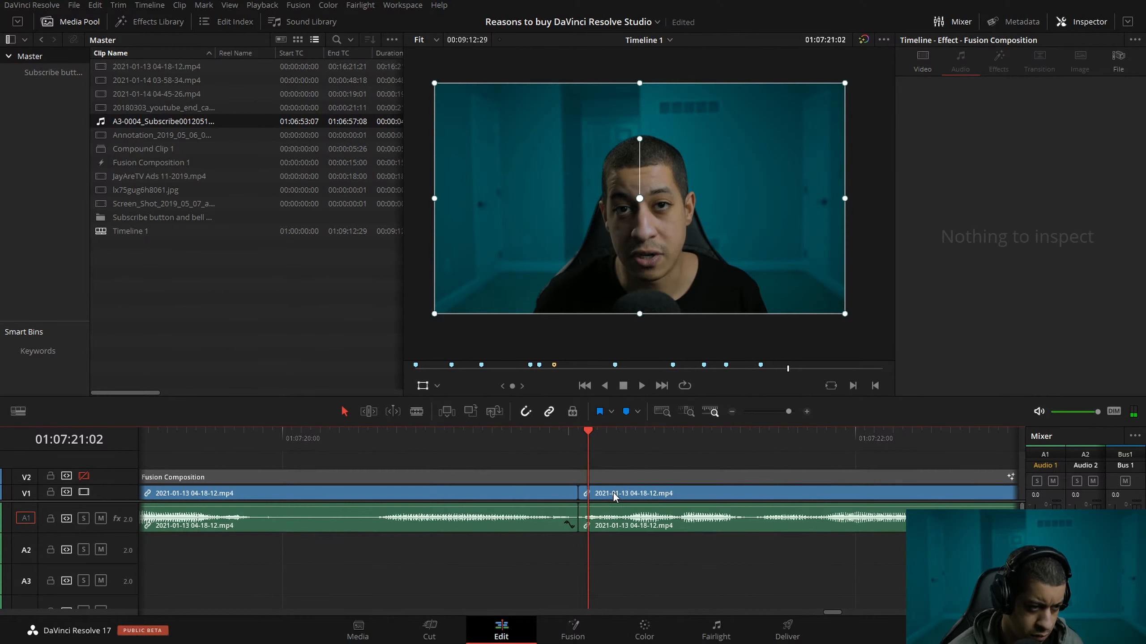
pyautogui.click(613, 495)
pyautogui.press('space')
# Play across the tightened cut at 01:07:21:01 and stop at 01:07:21:22.
pyautogui.press('space')
pyautogui.click(586, 438)
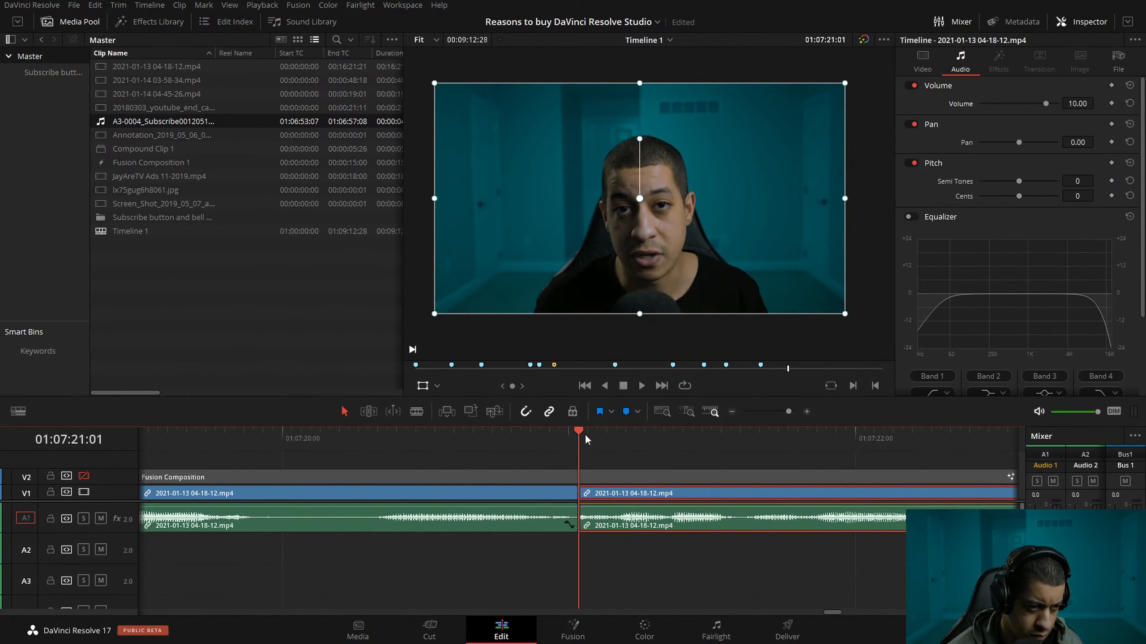
pyautogui.press('Right')
pyautogui.hotkey('ctrl', 'shift', '[')
pyautogui.press('space')
pyautogui.press('space')
pyautogui.moveTo(284, 442); pyautogui.dragTo(232, 437)
pyautogui.press('space')
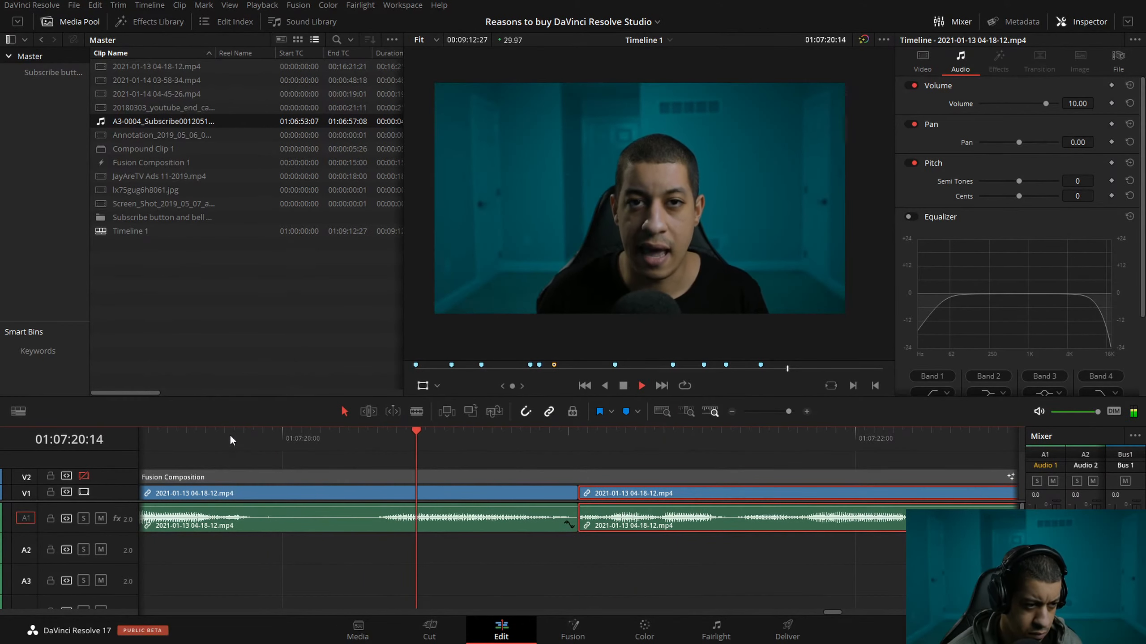
pyautogui.press('space')
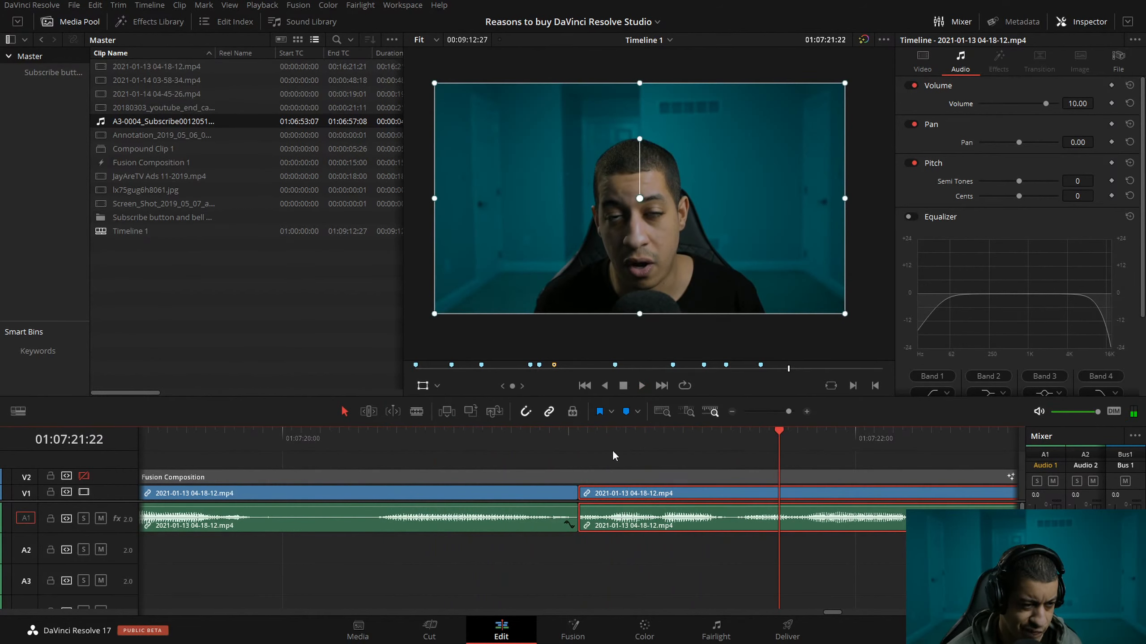
# Ripple-trim one frame off the end of the clip before the cut so it ends at 01:07:21:00.
pyautogui.press('Up')
pyautogui.click(807, 411)
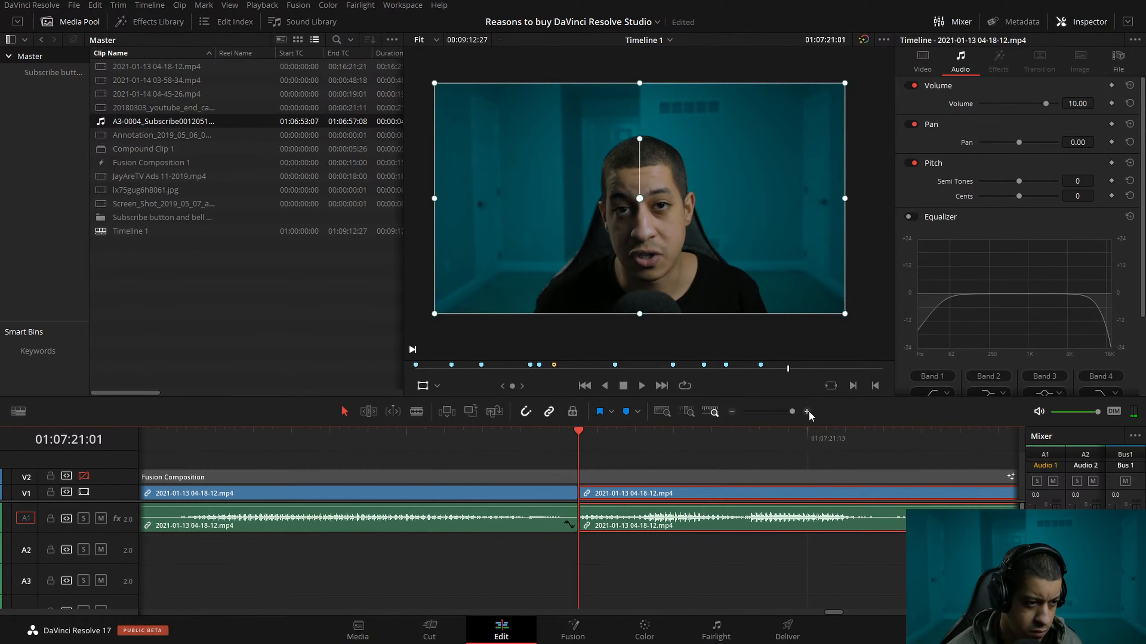
pyautogui.press('Left')
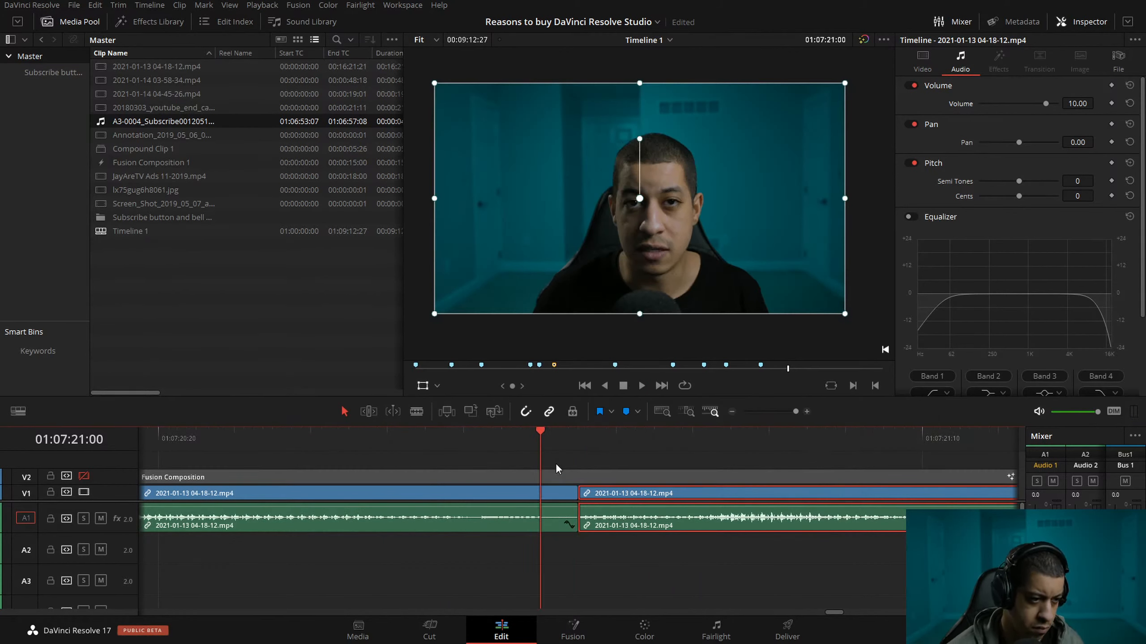
pyautogui.click(454, 525)
pyautogui.hotkey('shift', ']')
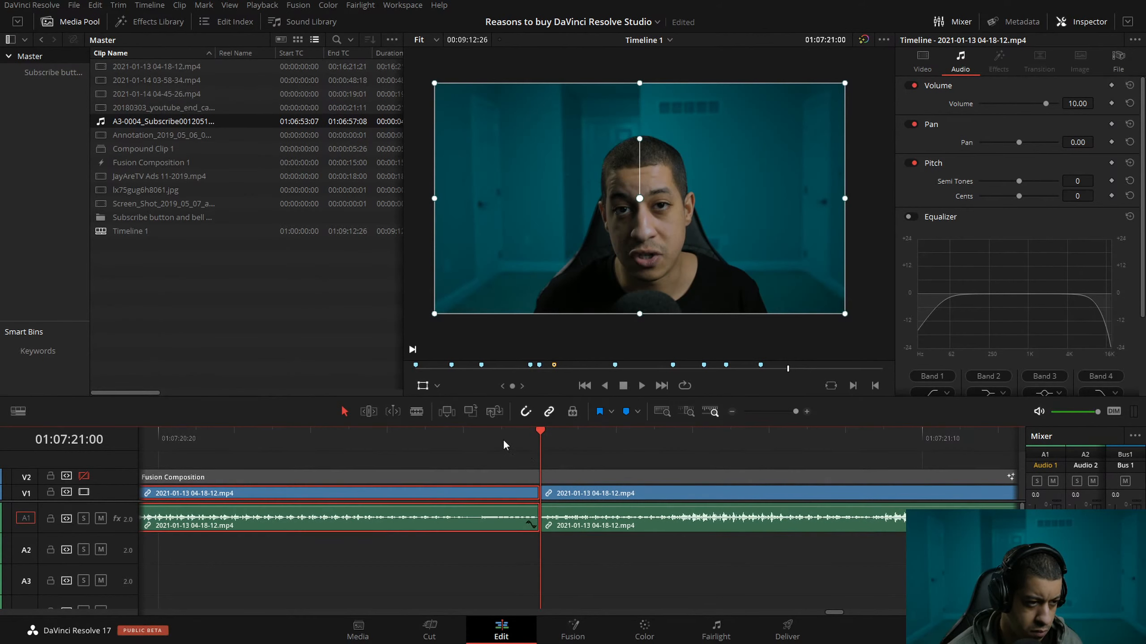
# Play around the cut at 01:07:21:00, then ripple-trim the clip before it to end at 01:07:20:29.
pyautogui.press('/')
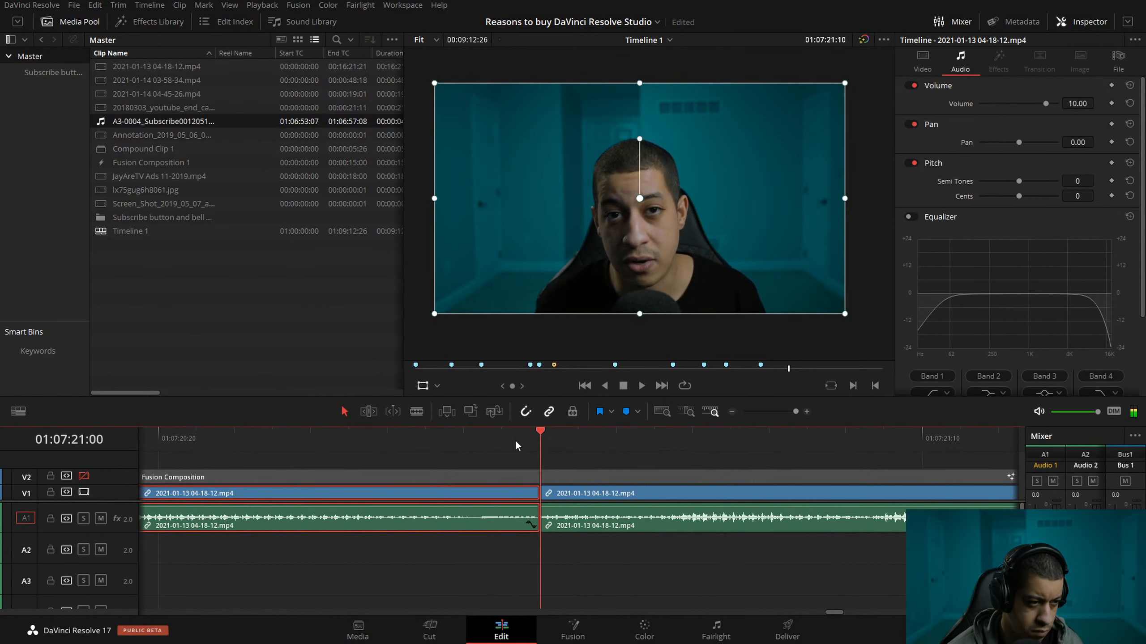
pyautogui.press('Left')
pyautogui.hotkey('shift', ']')
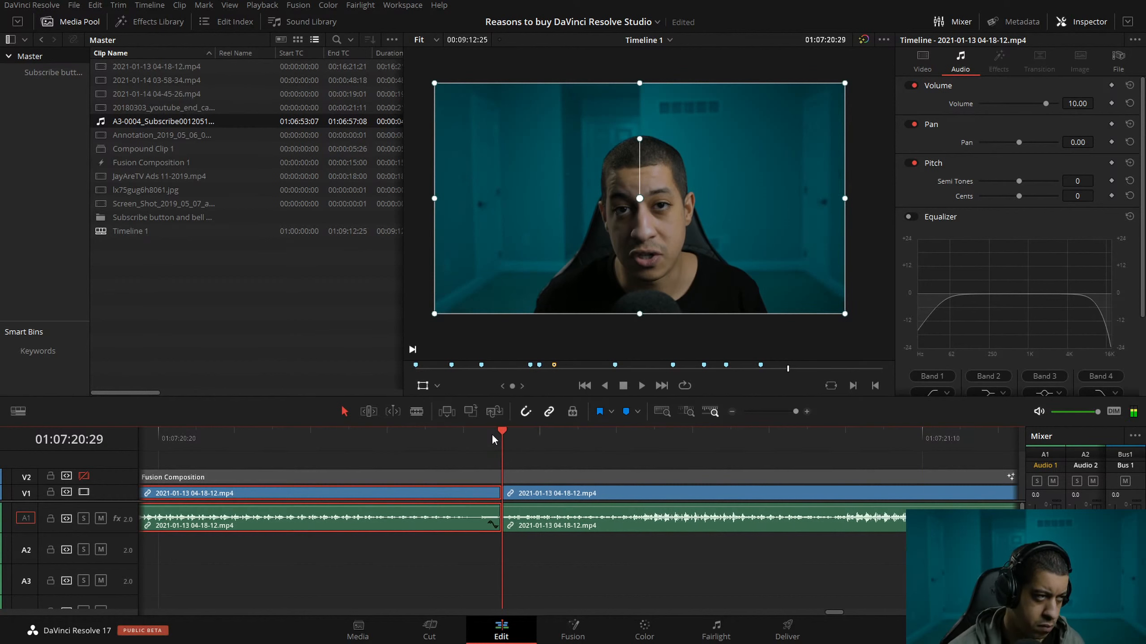
# Add a Cross Fade 0 dB audio transition to the A1 cut at 01:07:20:29.
pyautogui.click(149, 21)
pyautogui.click(43, 105)
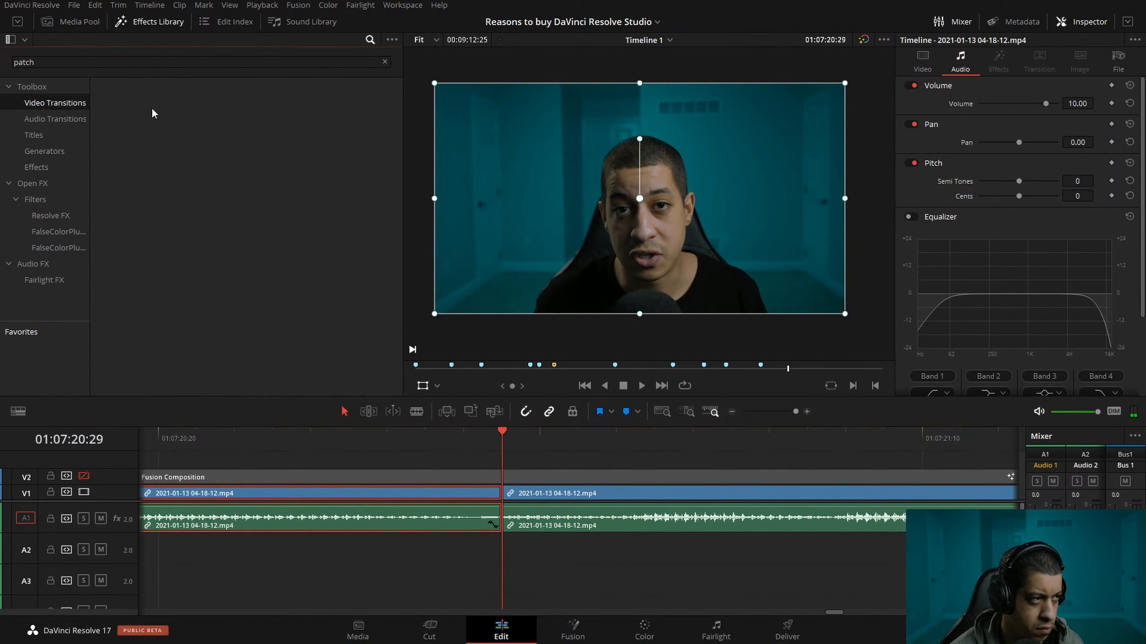
pyautogui.click(57, 119)
pyautogui.click(385, 61)
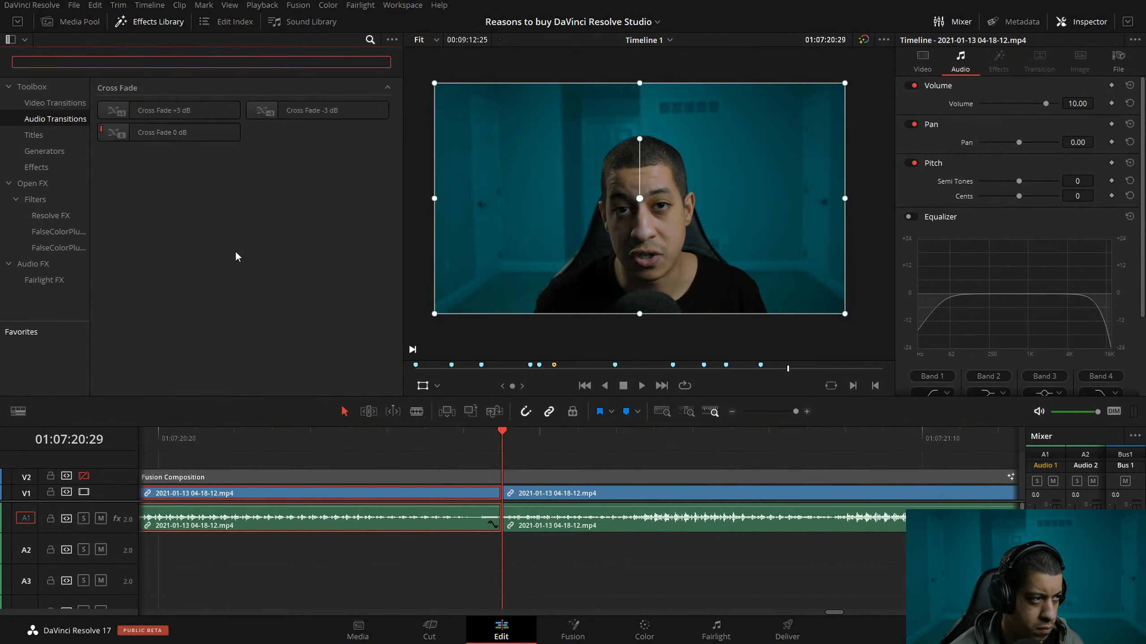
pyautogui.moveTo(172, 132); pyautogui.dragTo(504, 513)
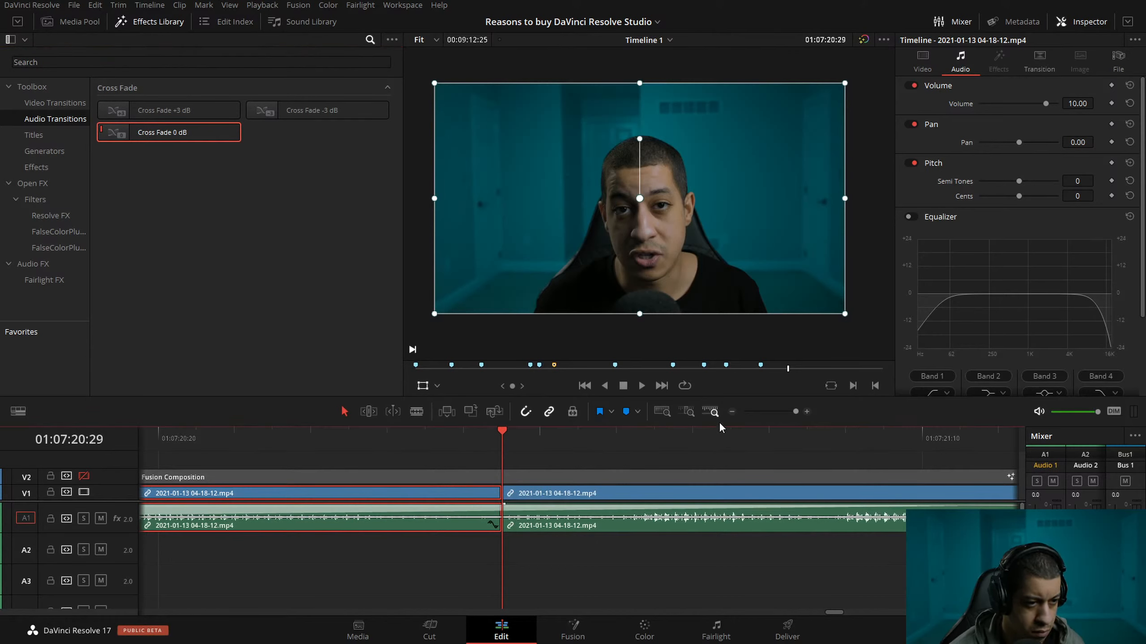
# Shorten the cross fade at 01:07:20:29 to 5 frames and play across the cut.
pyautogui.click(731, 412)
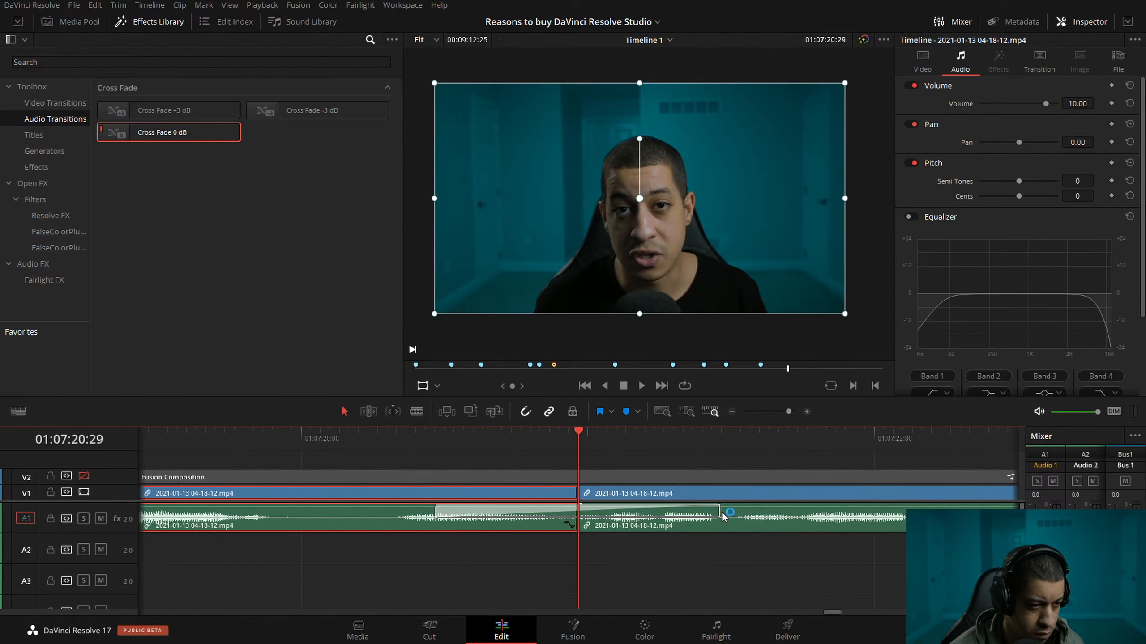
pyautogui.moveTo(705, 513); pyautogui.dragTo(600, 513)
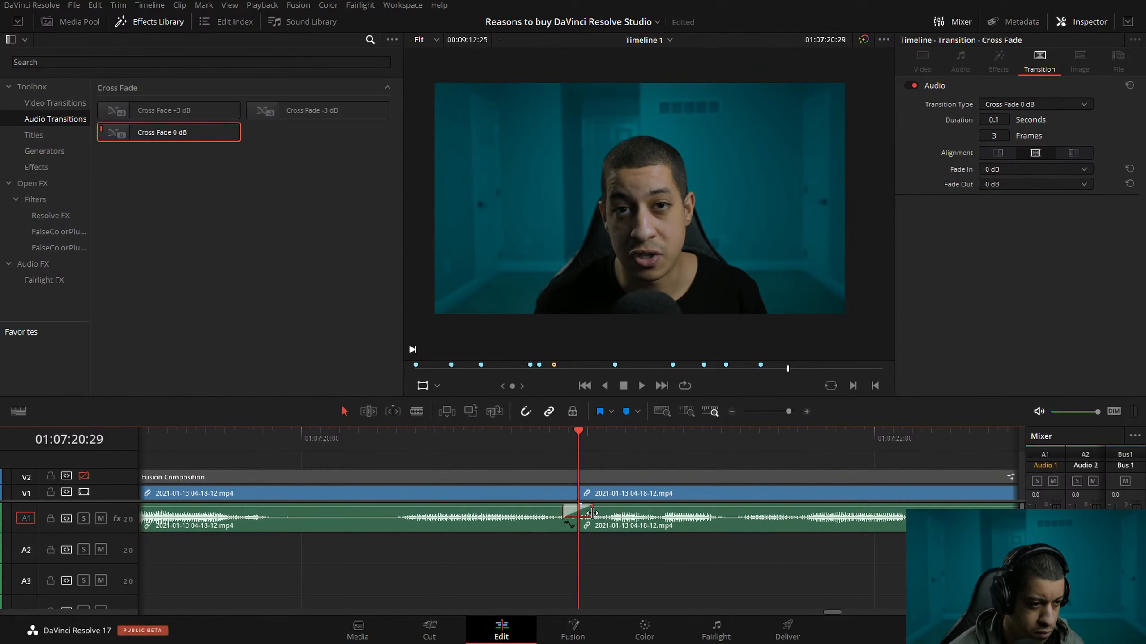
pyautogui.click(436, 435)
pyautogui.press('space')
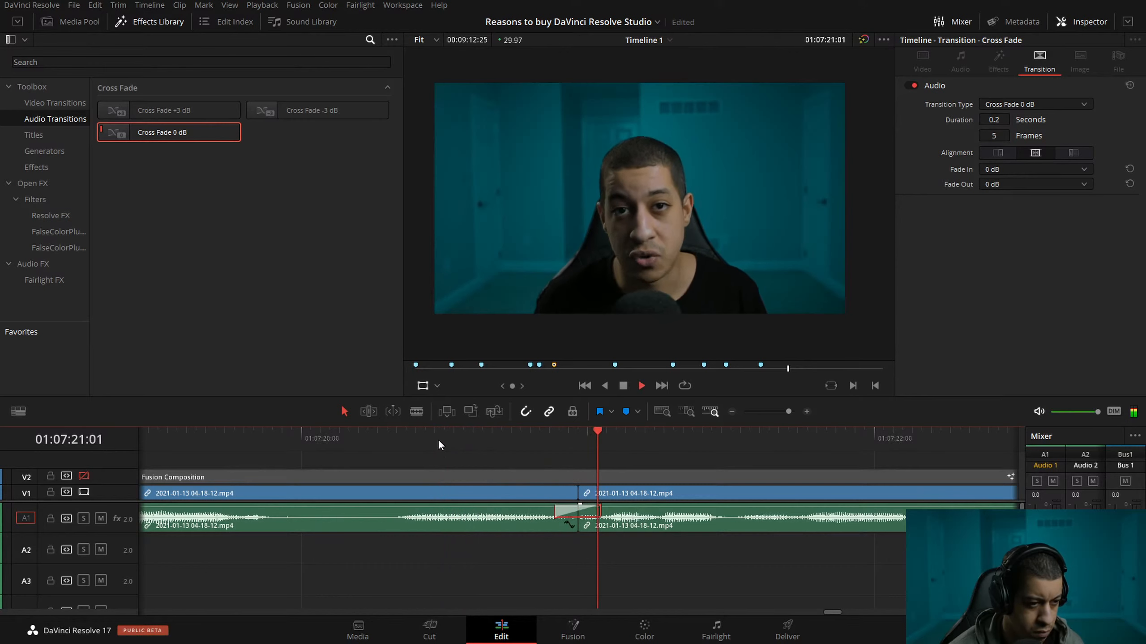
# Play on through the next talking section and stop at 01:07:27:18.
pyautogui.click(732, 411)
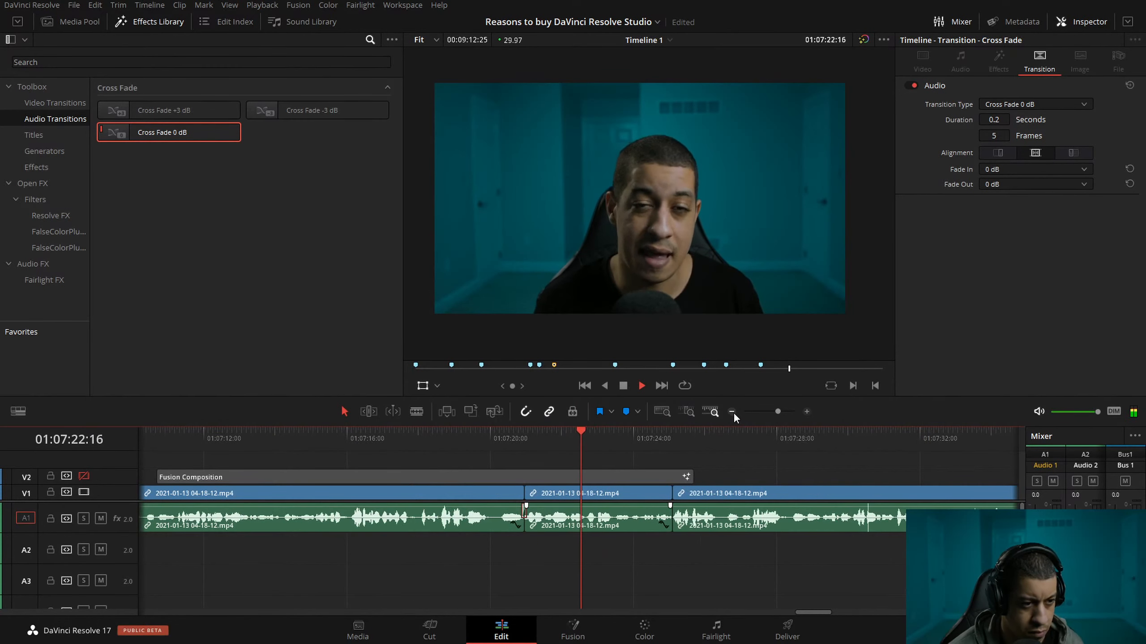
pyautogui.press('l')
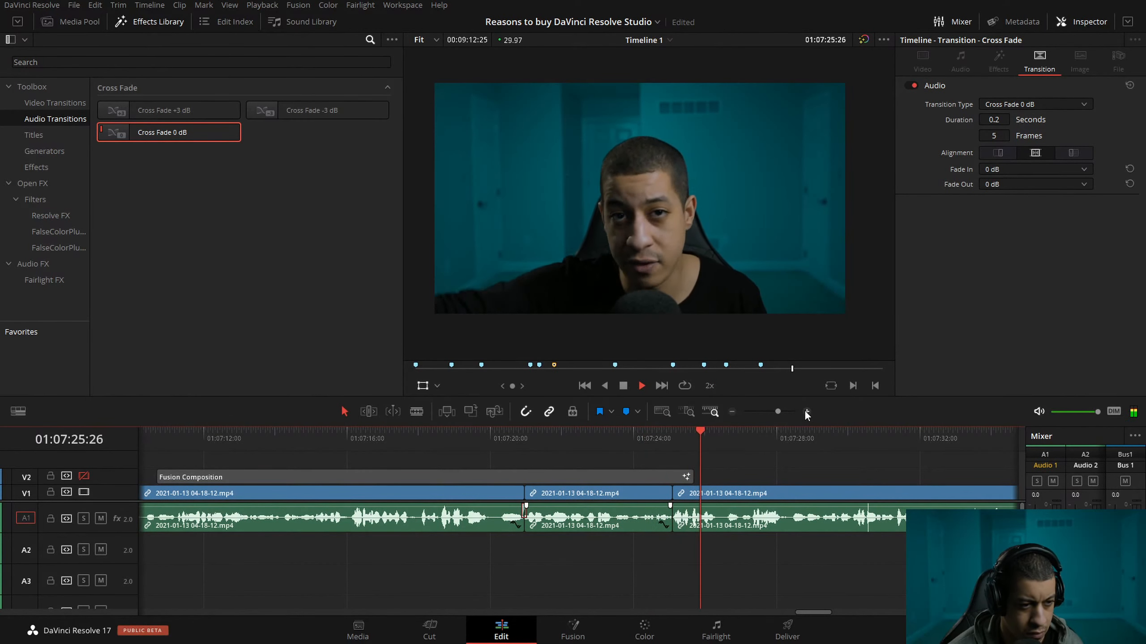
pyautogui.moveTo(729, 435); pyautogui.dragTo(718, 437)
pyautogui.click(806, 412)
pyautogui.press('space')
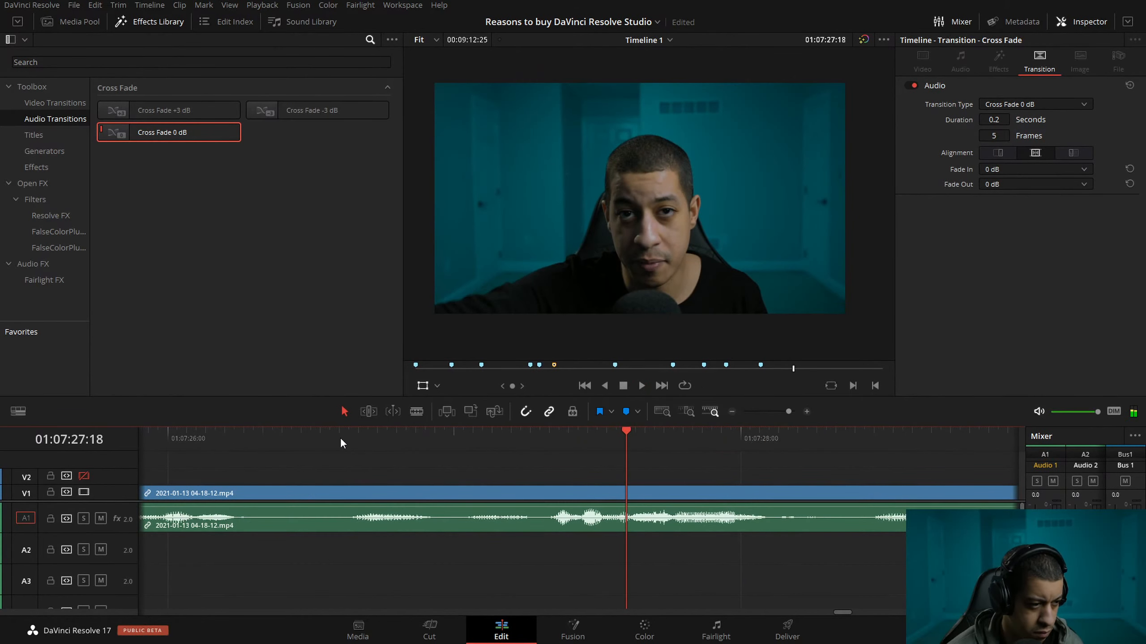
# Split the clip at about 01:07:26:08 and ripple-trim the start of the following part up to 01:07:27:09.
pyautogui.click(244, 437)
pyautogui.hotkey('ctrl', 'b')
pyautogui.click(541, 436)
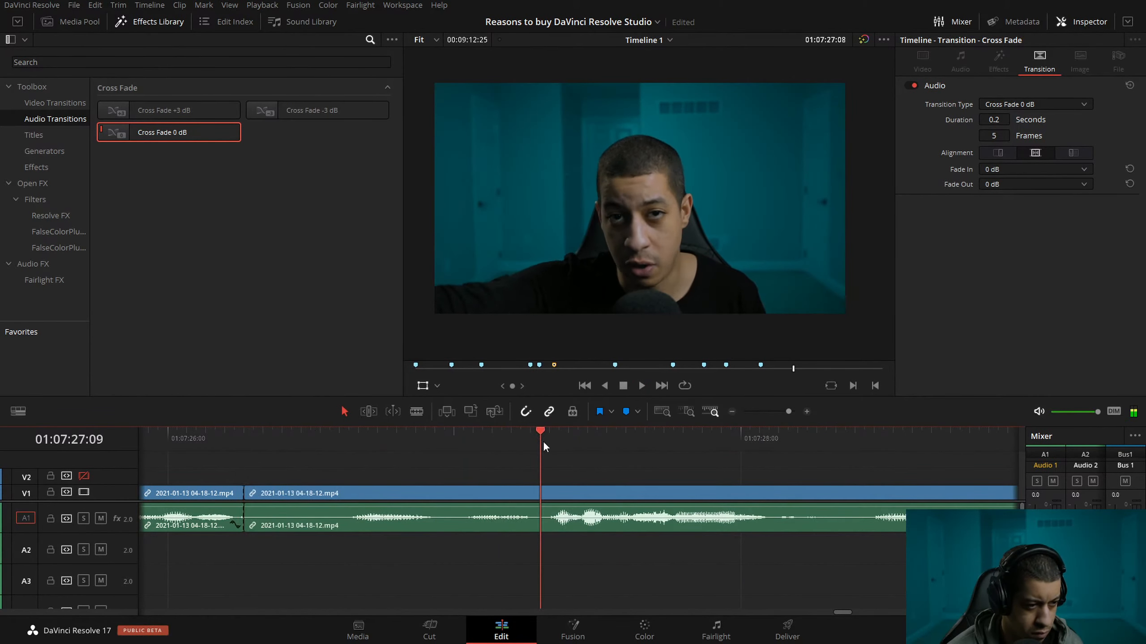
pyautogui.click(584, 490)
pyautogui.hotkey('ctrl', 'shift', '[')
# Play from about 01:07:22 across the new cut to 01:07:35:29 and save the project.
pyautogui.moveTo(234, 434); pyautogui.dragTo(149, 432)
pyautogui.press('space')
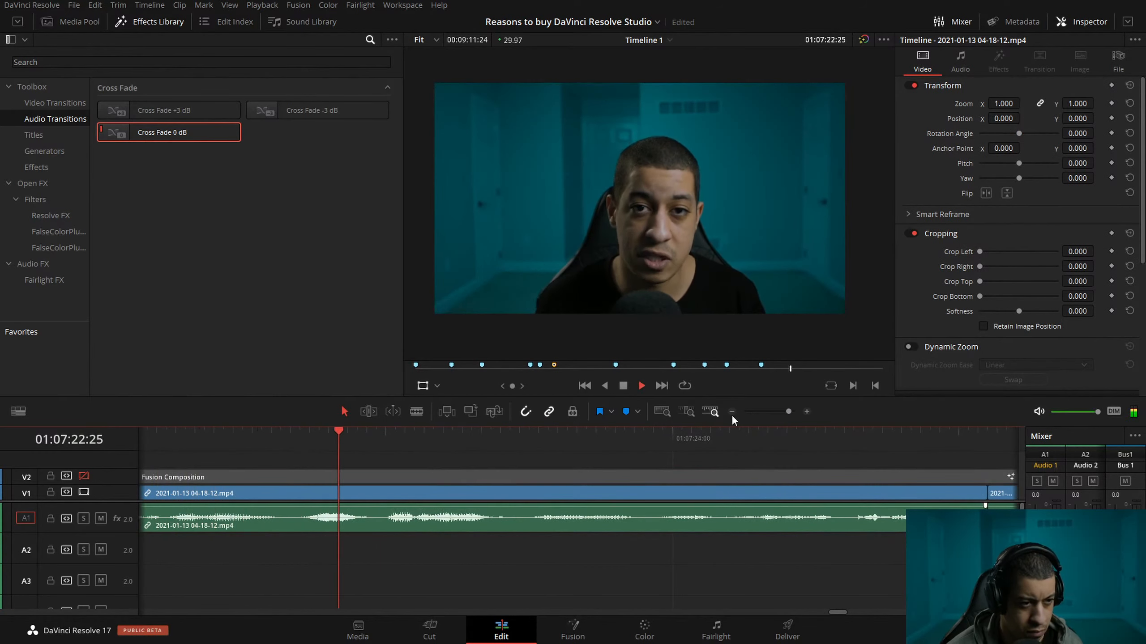
pyautogui.click(730, 414)
pyautogui.click(730, 412)
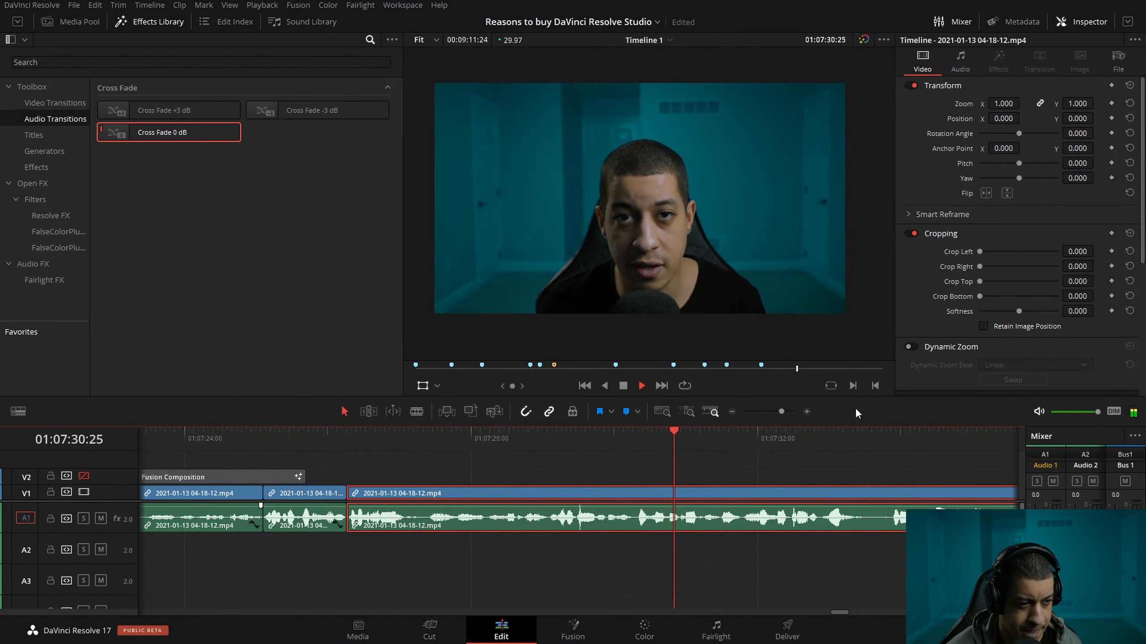
pyautogui.press('l')
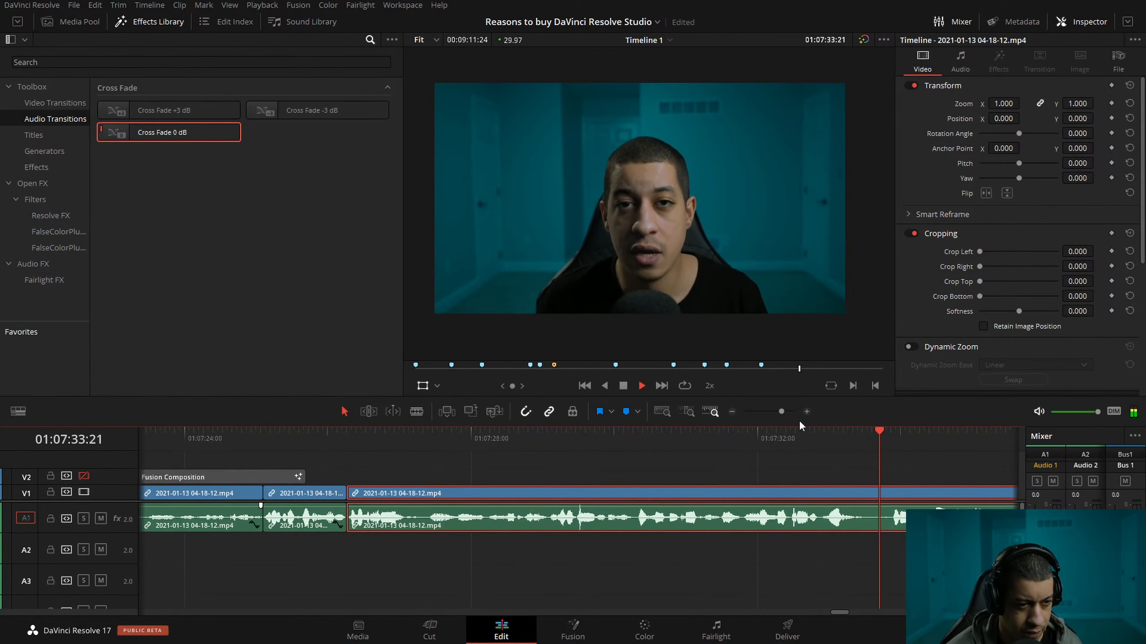
pyautogui.press('k')
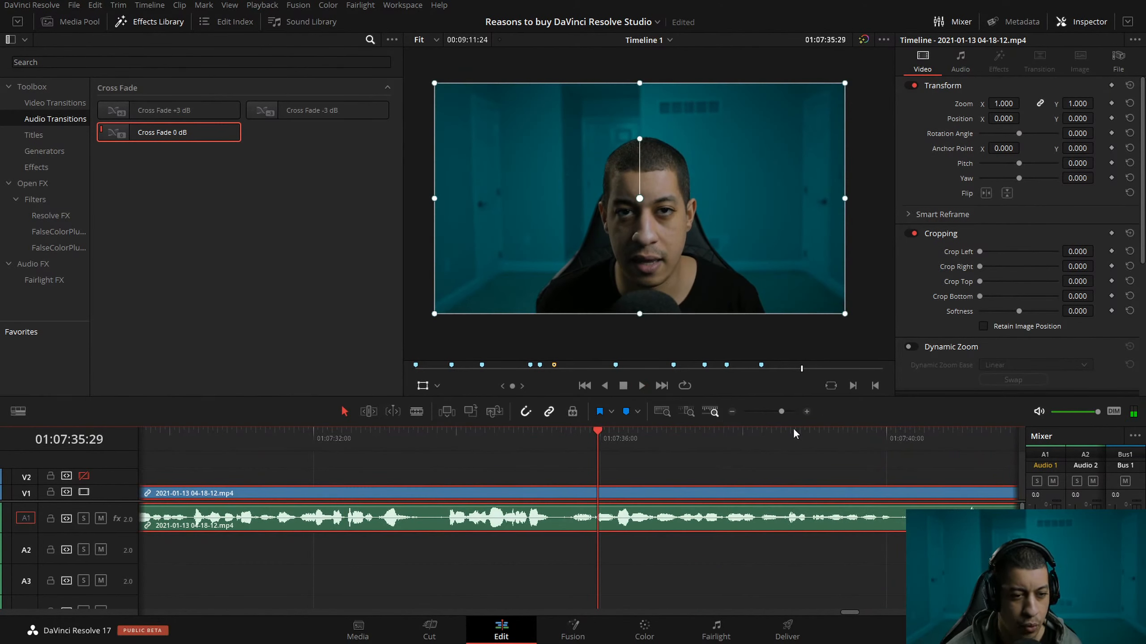
pyautogui.hotkey('ctrl', 's')
# Play on past the Subscribe animation to 01:08:01:01 and save the project.
pyautogui.press('l')
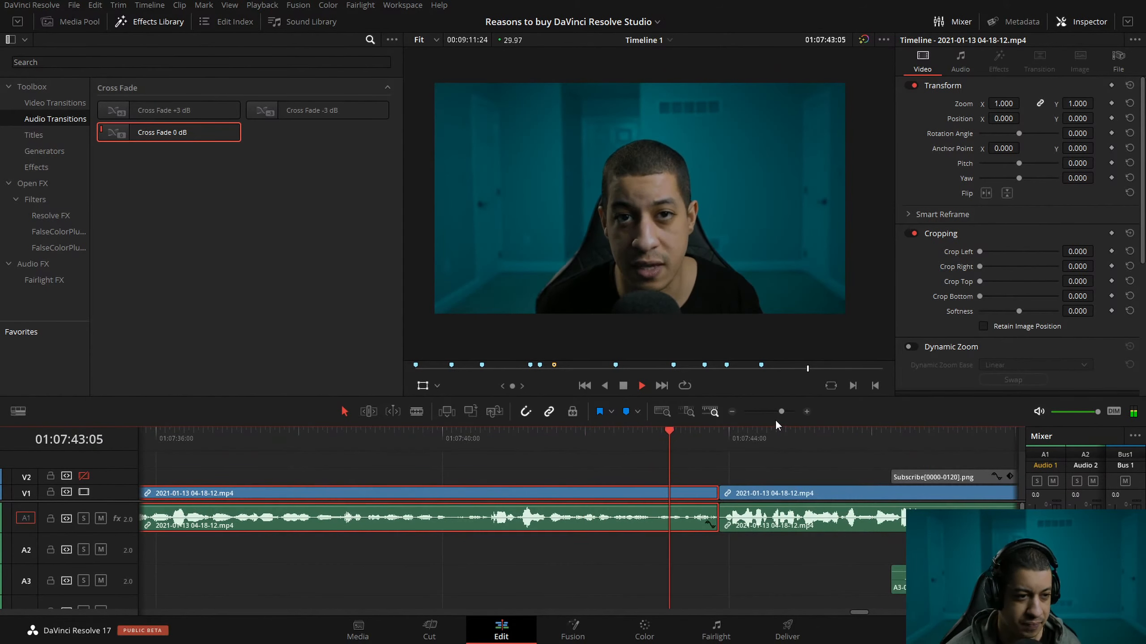
pyautogui.click(731, 412)
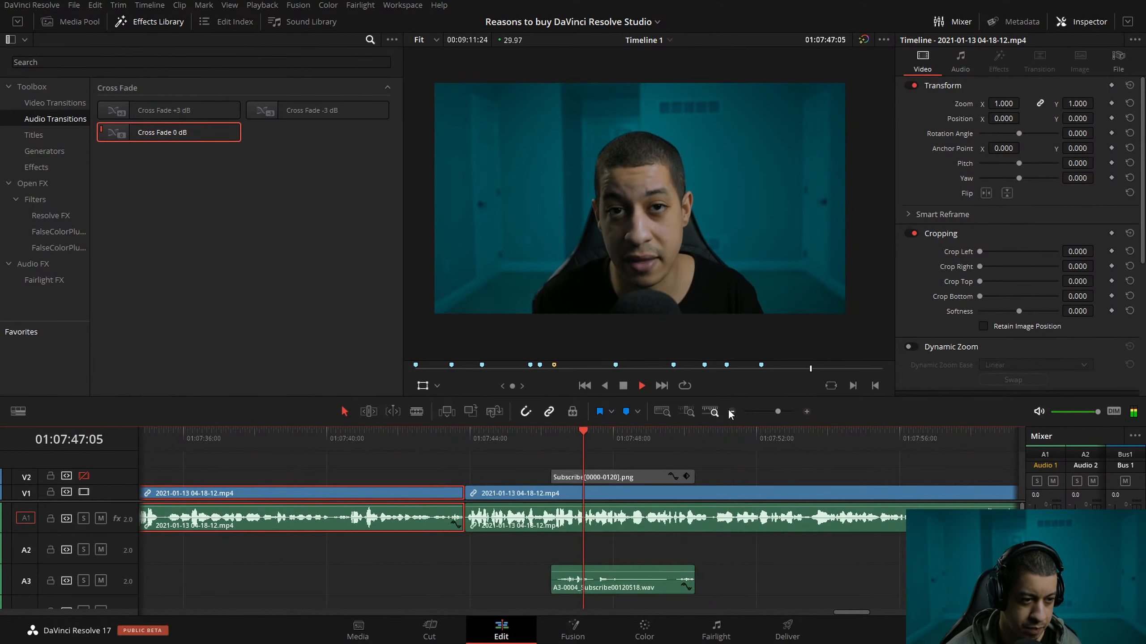
pyautogui.click(731, 412)
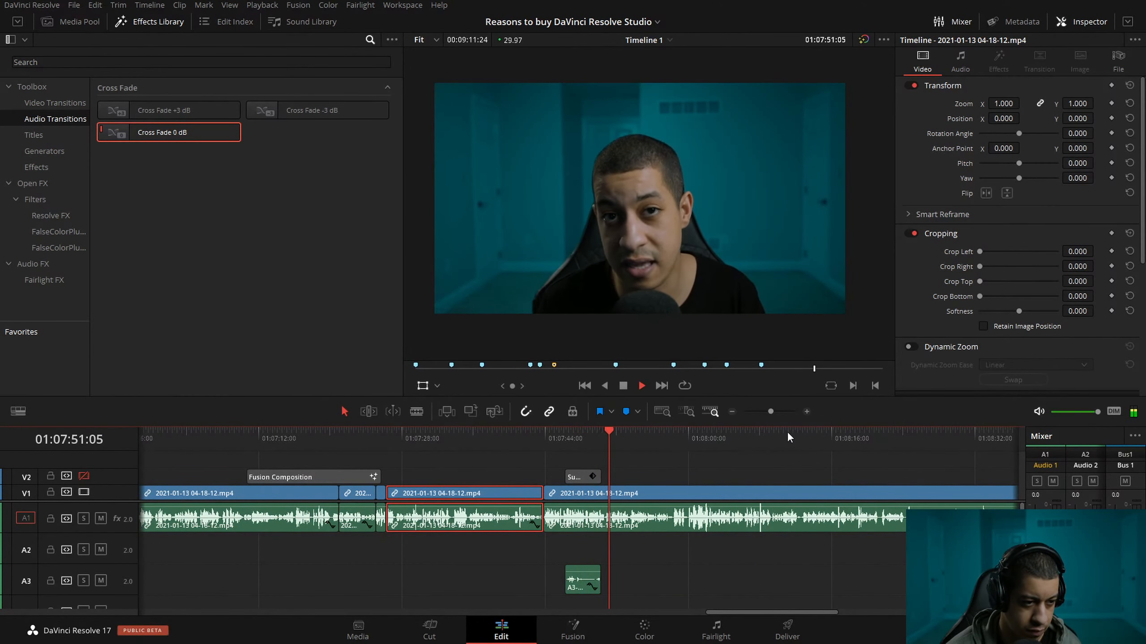
pyautogui.click(808, 411)
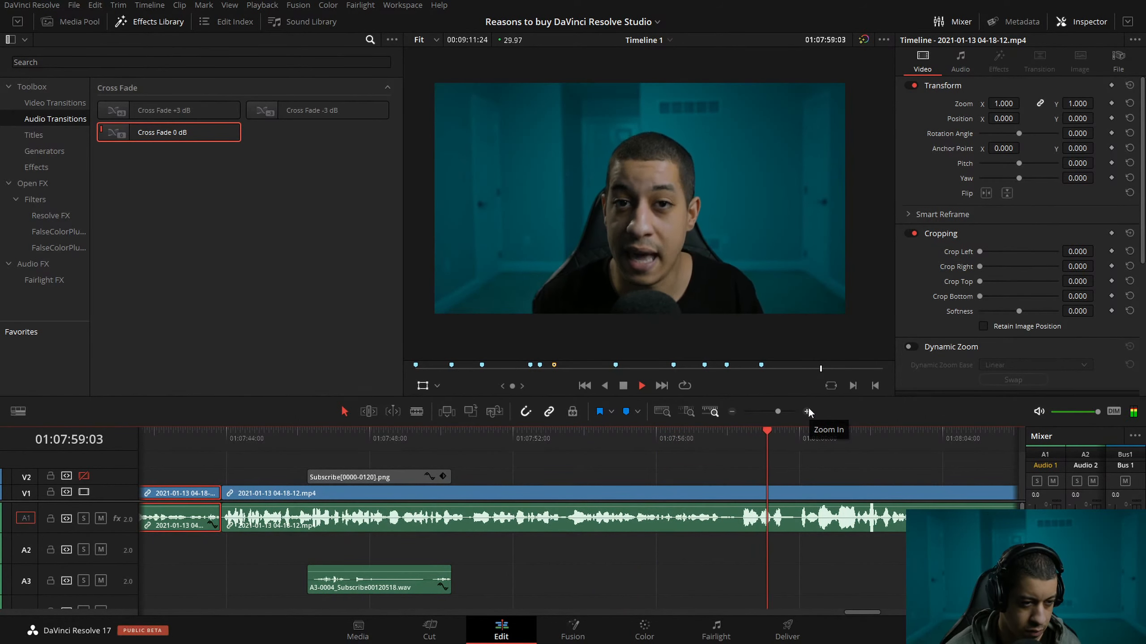
pyautogui.press('space')
pyautogui.hotkey('ctrl', 's')
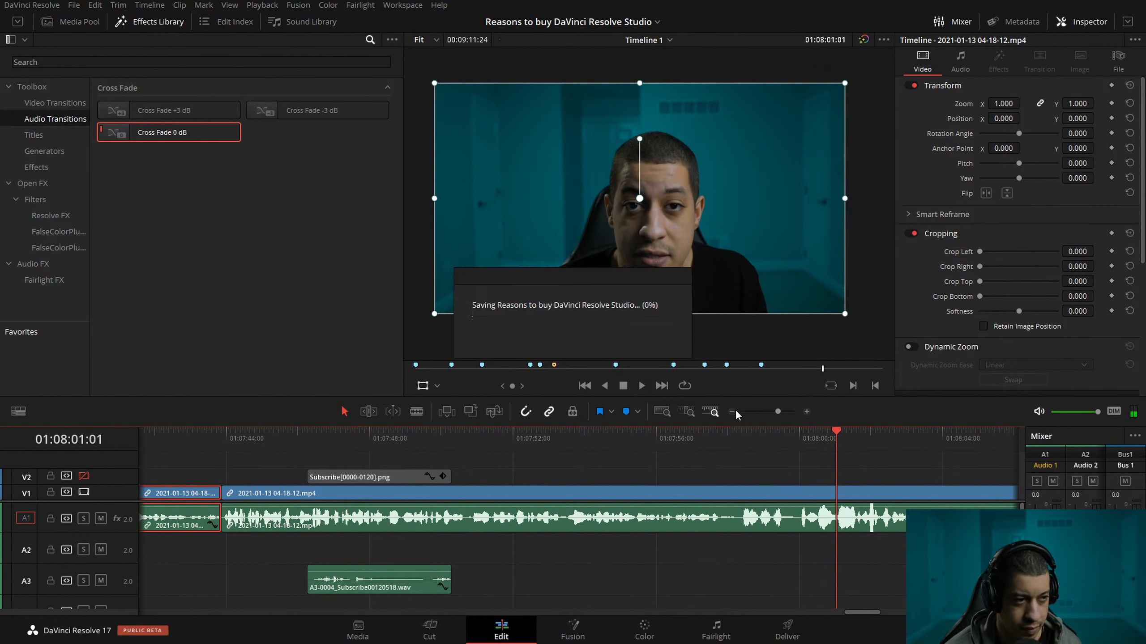
# Review the video's opening from 01:00:00:00 and the talking section after the JayAreTV ad from 01:00:36:02.
pyautogui.click(415, 368)
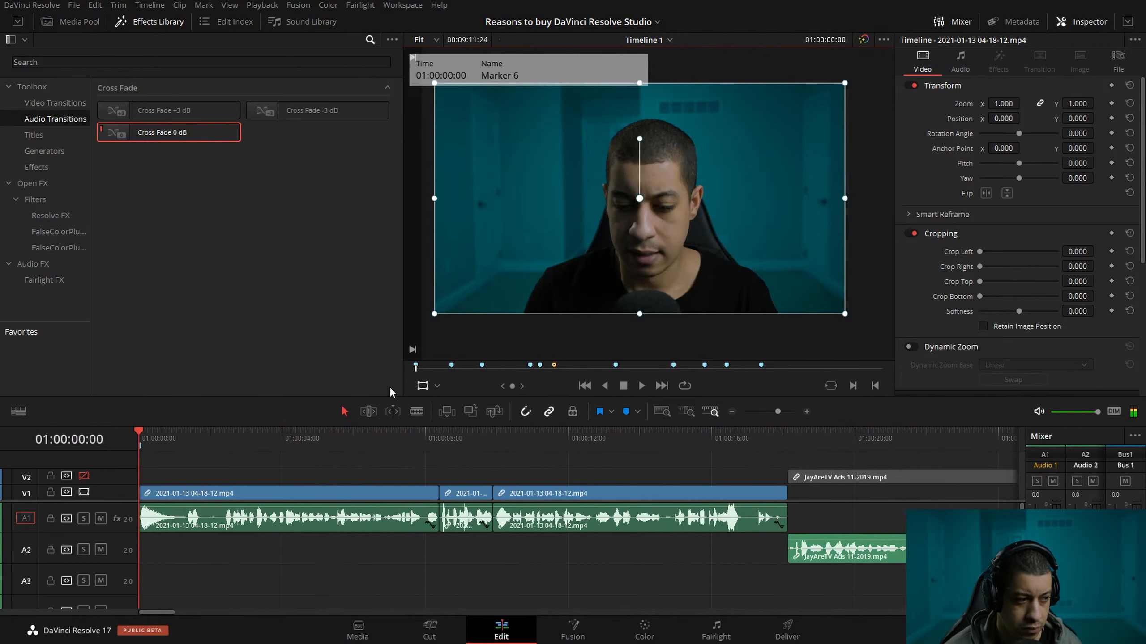
pyautogui.press('space')
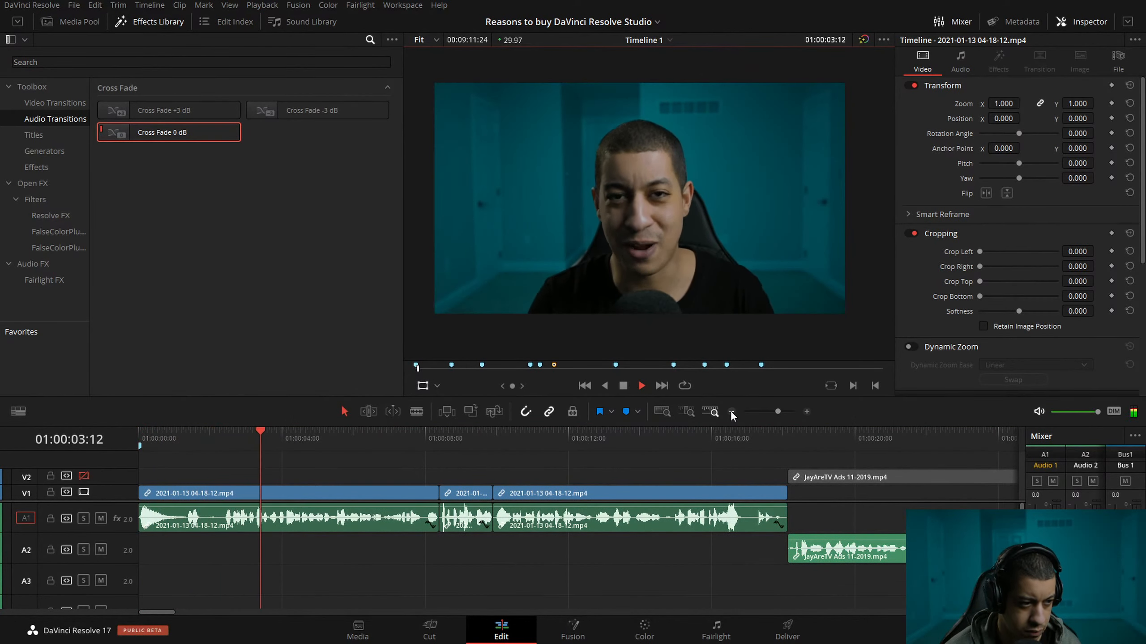
pyautogui.click(732, 412)
pyautogui.click(731, 412)
pyautogui.press('space')
pyautogui.click(459, 435)
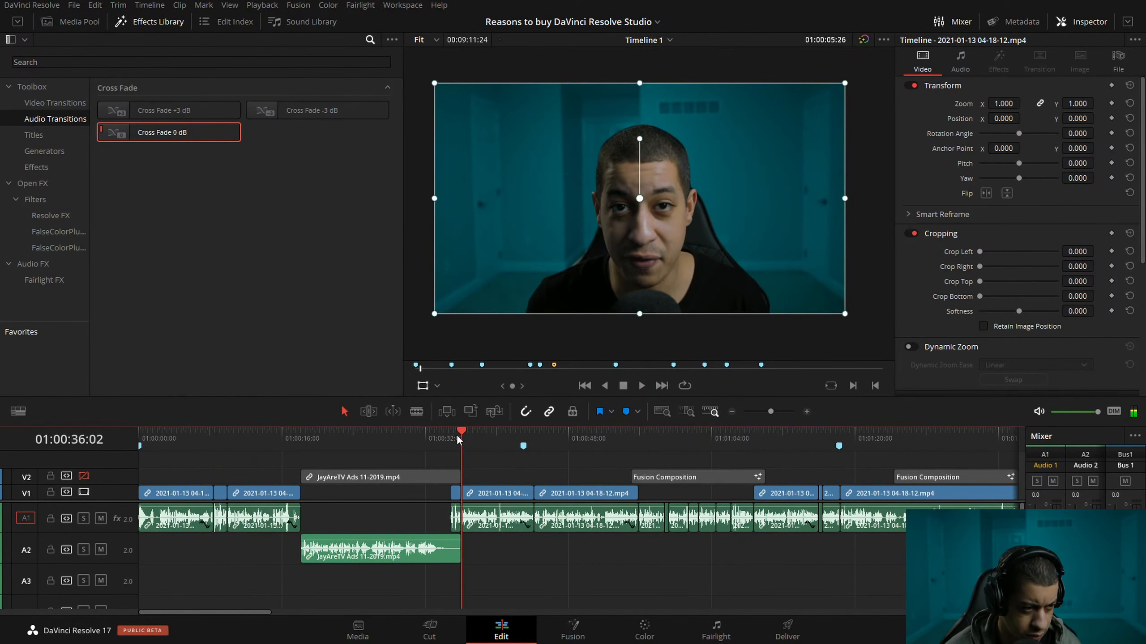
pyautogui.press('space')
pyautogui.press('l')
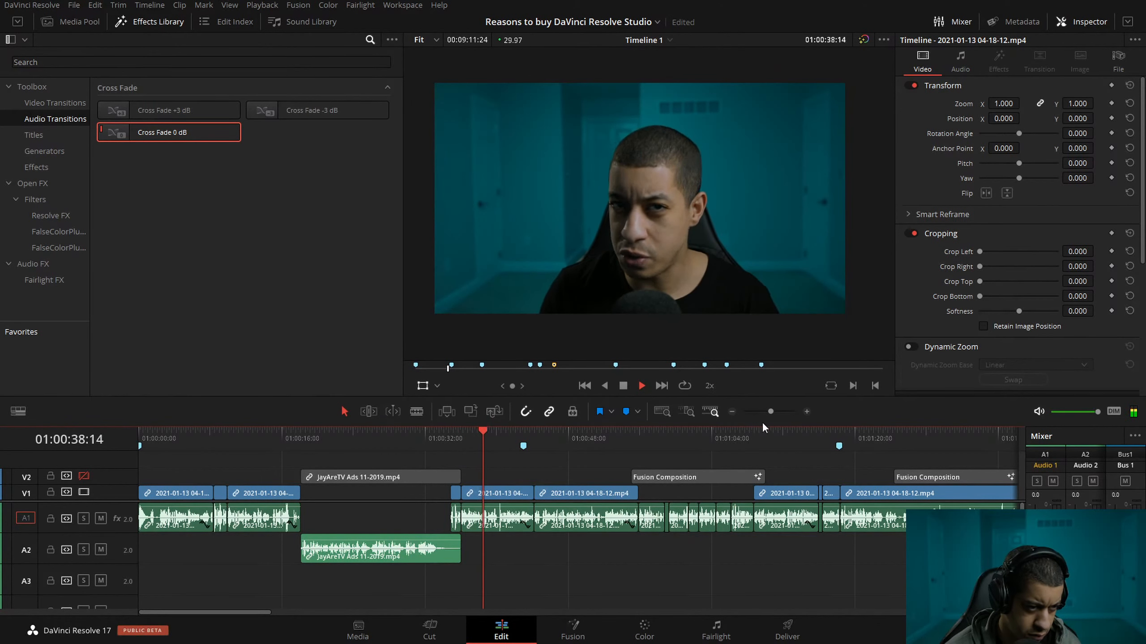
pyautogui.press('space')
# Play from about 01:01:10 to 01:01:27:27 and save the project.
pyautogui.click(765, 441)
pyautogui.press('space')
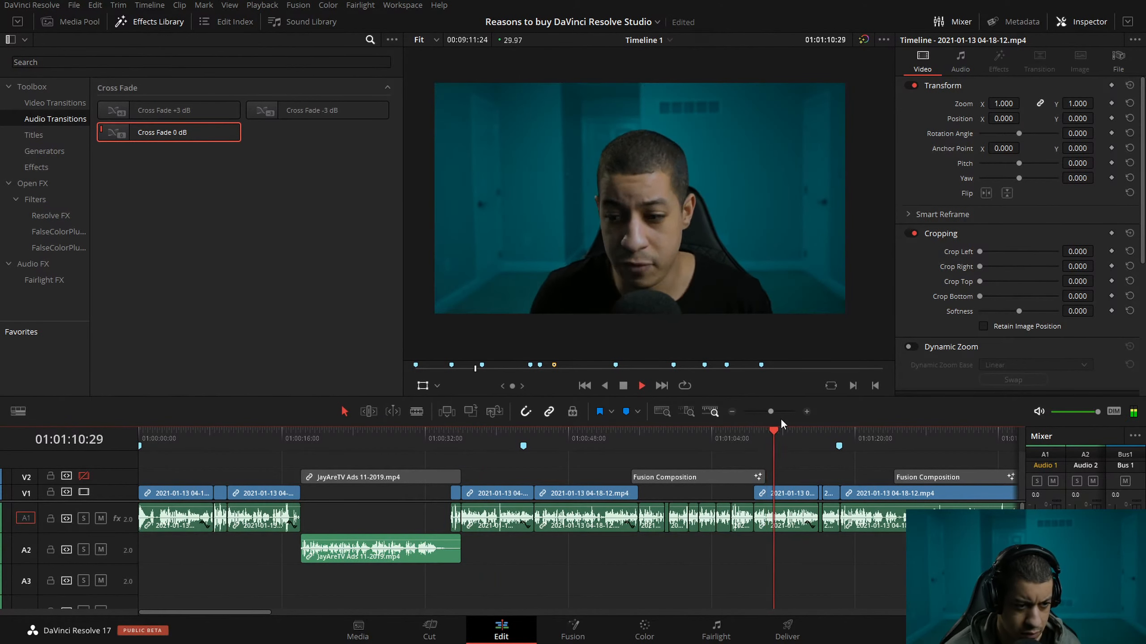
pyautogui.click(806, 412)
pyautogui.click(806, 412)
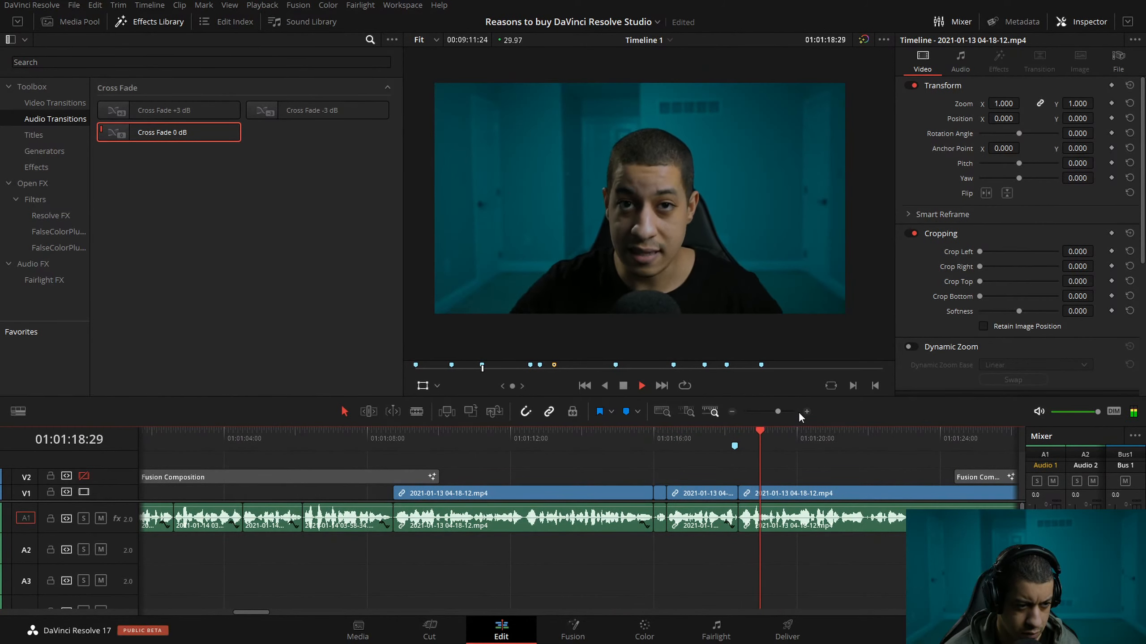
pyautogui.click(733, 412)
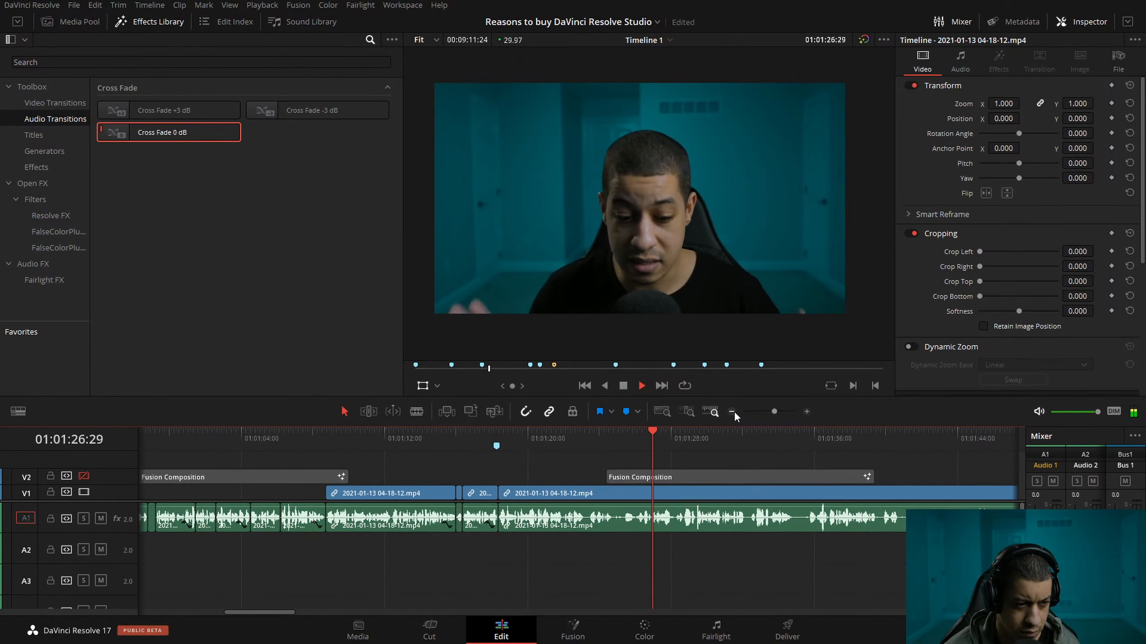
pyautogui.hotkey('ctrl', 's')
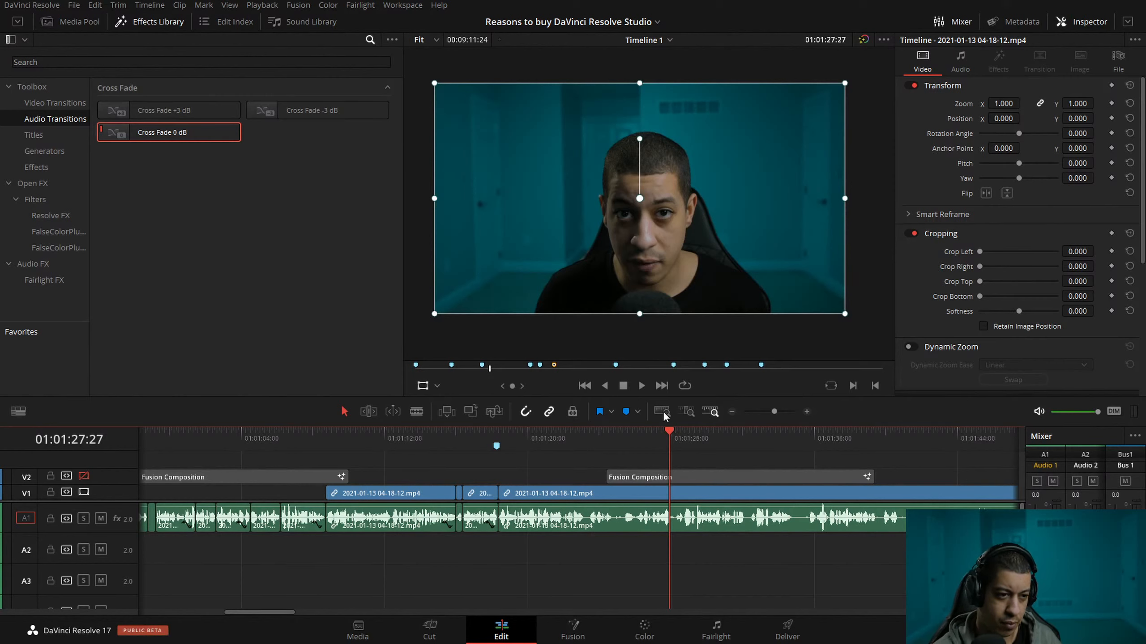
# Split the clip under the Fusion Composition at about 01:01:34:25 and ripple-trim 25 frames off the start of the following part.
pyautogui.press('space')
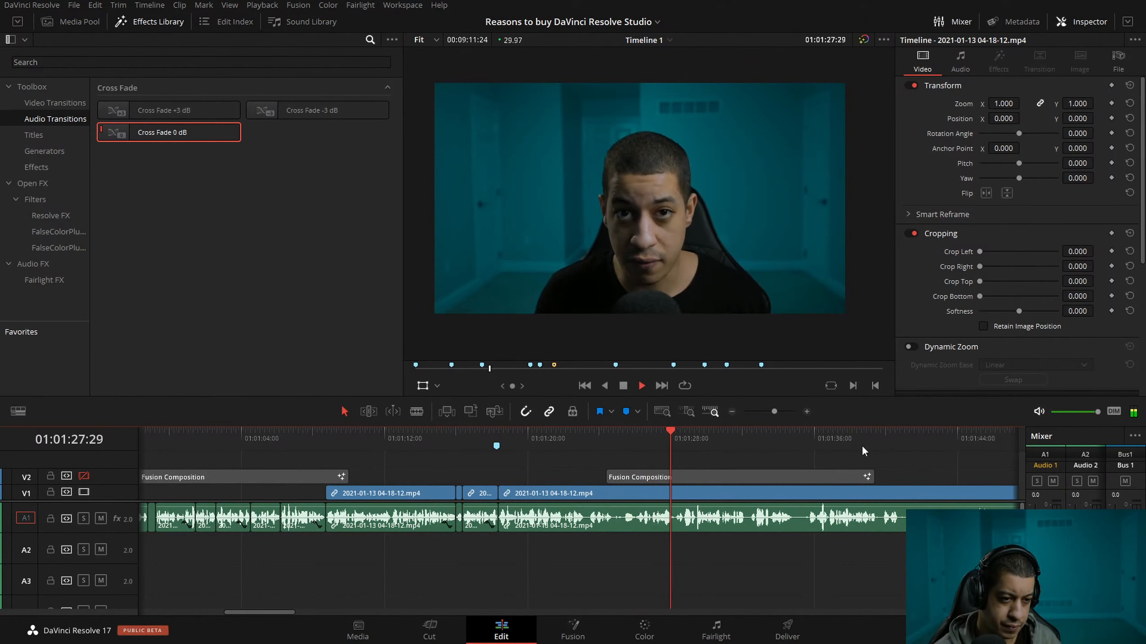
pyautogui.click(806, 412)
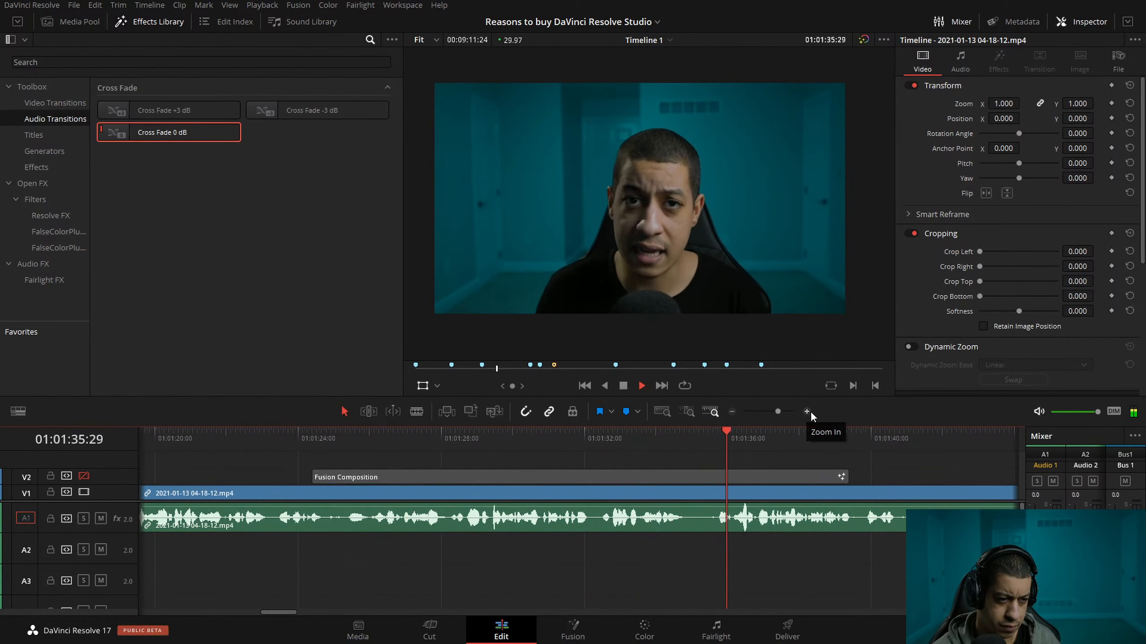
pyautogui.moveTo(733, 447); pyautogui.dragTo(642, 439)
pyautogui.hotkey('ctrl', 'b')
pyautogui.click(736, 491)
# Play the tightened section in short bursts up to about 01:01:40:01 to locate the next pause.
pyautogui.press('space')
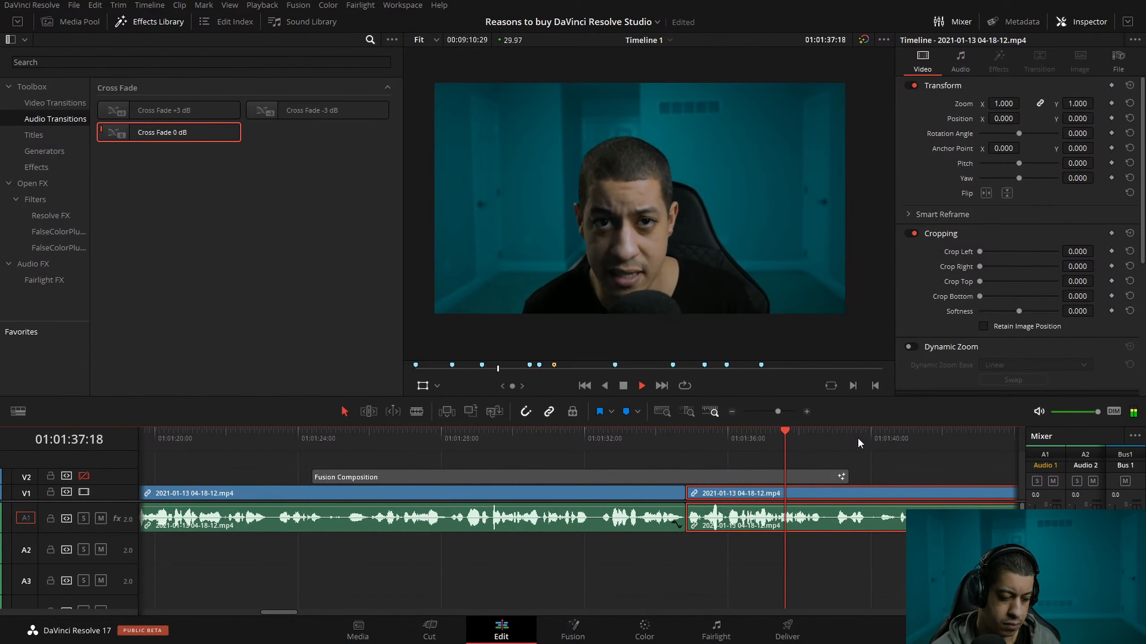
pyautogui.moveTo(868, 432); pyautogui.dragTo(789, 432)
pyautogui.press('space')
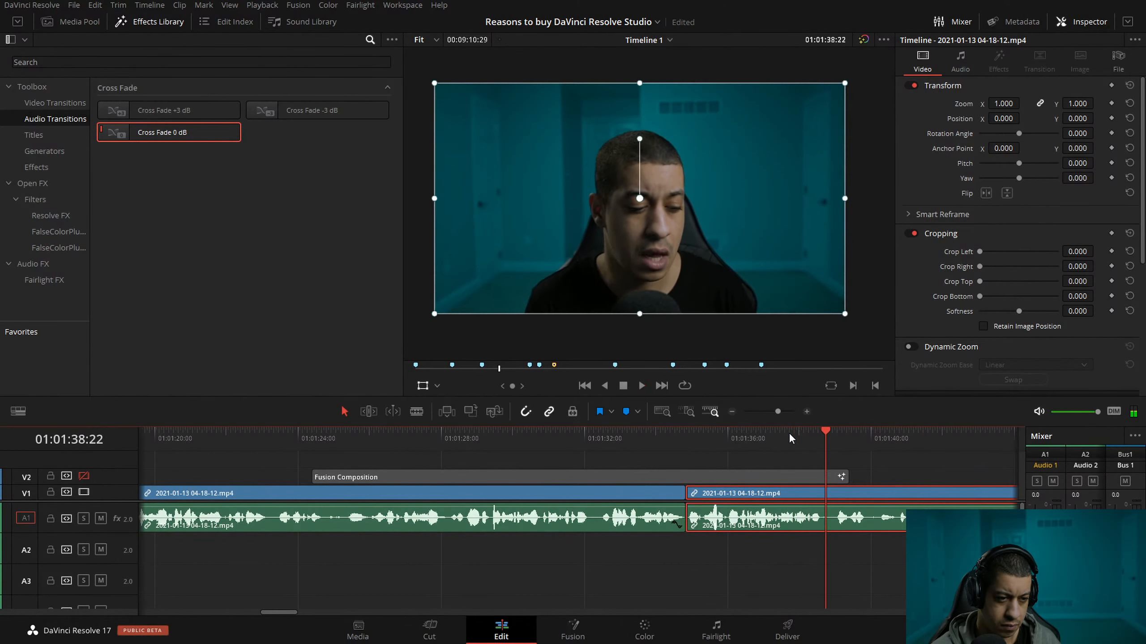
pyautogui.press('space')
pyautogui.press('space')
pyautogui.press('space')
pyautogui.press('space')
pyautogui.press('space')
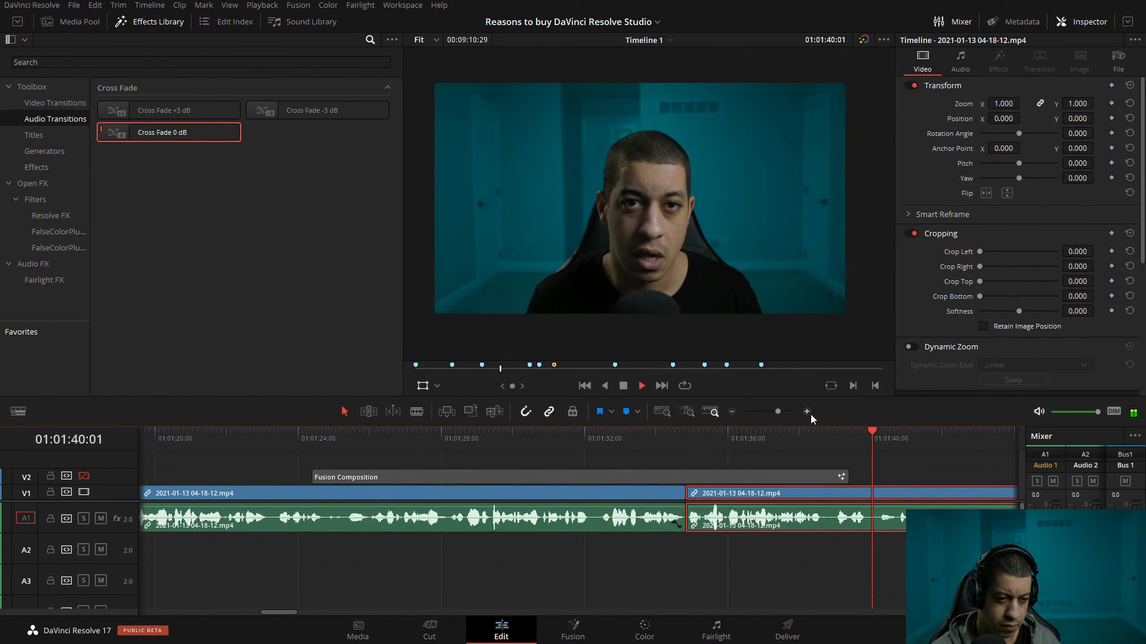
pyautogui.press('space')
# Split the talking clip at about 01:01:39:25 and ripple-trim 26 frames off the start of the following part.
pyautogui.moveTo(860, 440); pyautogui.dragTo(878, 446)
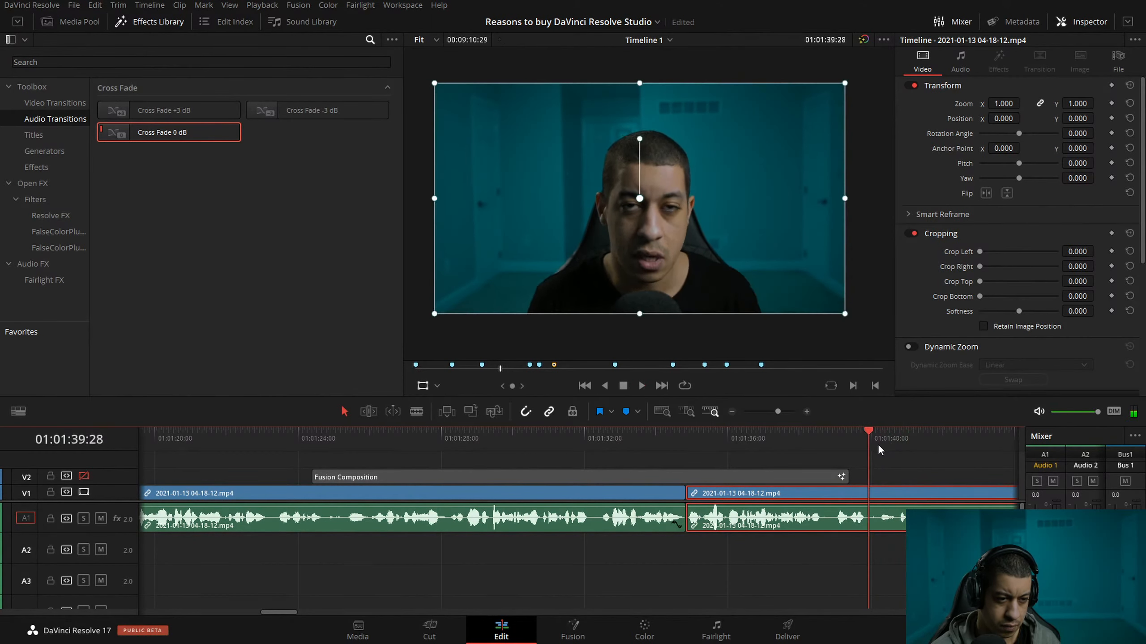
pyautogui.press('Left')
pyautogui.hotkey('ctrl', '\\')
pyautogui.press('Right')
pyautogui.press('Right')
pyautogui.press('Right')
pyautogui.press('Right')
pyautogui.press('Right')
pyautogui.press('Right')
pyautogui.press('Right')
pyautogui.press('Right')
pyautogui.press('Right')
pyautogui.press('Right')
pyautogui.press('Right')
pyautogui.press('Right')
pyautogui.press('Right')
pyautogui.press('Right')
pyautogui.press('Right')
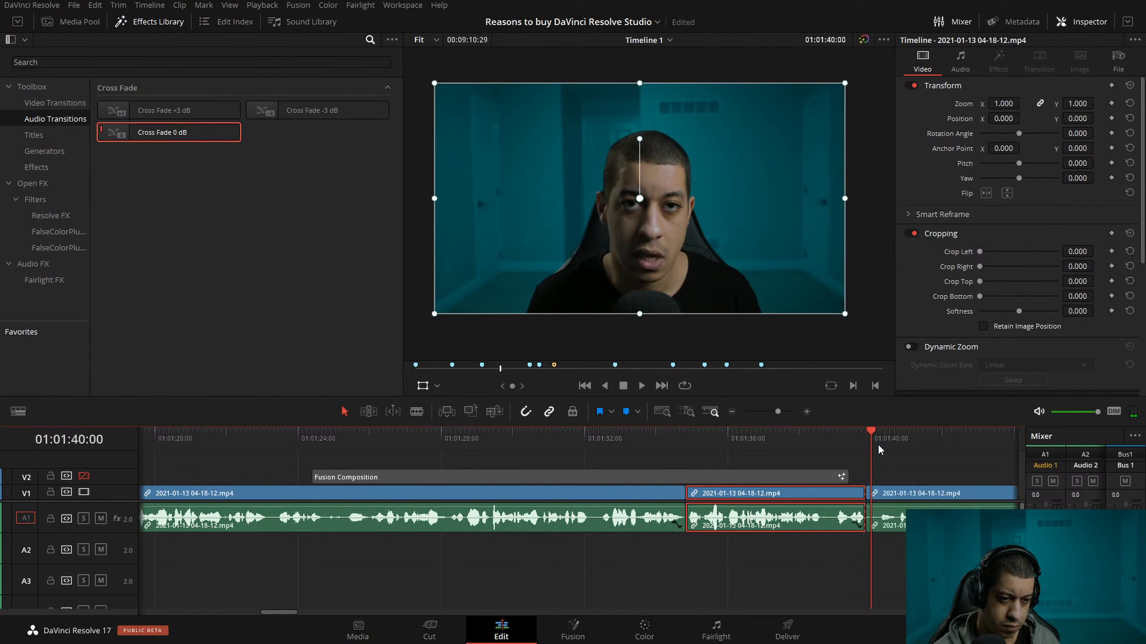
pyautogui.press('Right')
pyautogui.press('Right')
pyautogui.press('Right')
pyautogui.press('Right')
pyautogui.press('Right')
pyautogui.press('Right')
pyautogui.press('Right')
pyautogui.press('Right')
pyautogui.press('Right')
pyautogui.press('Right')
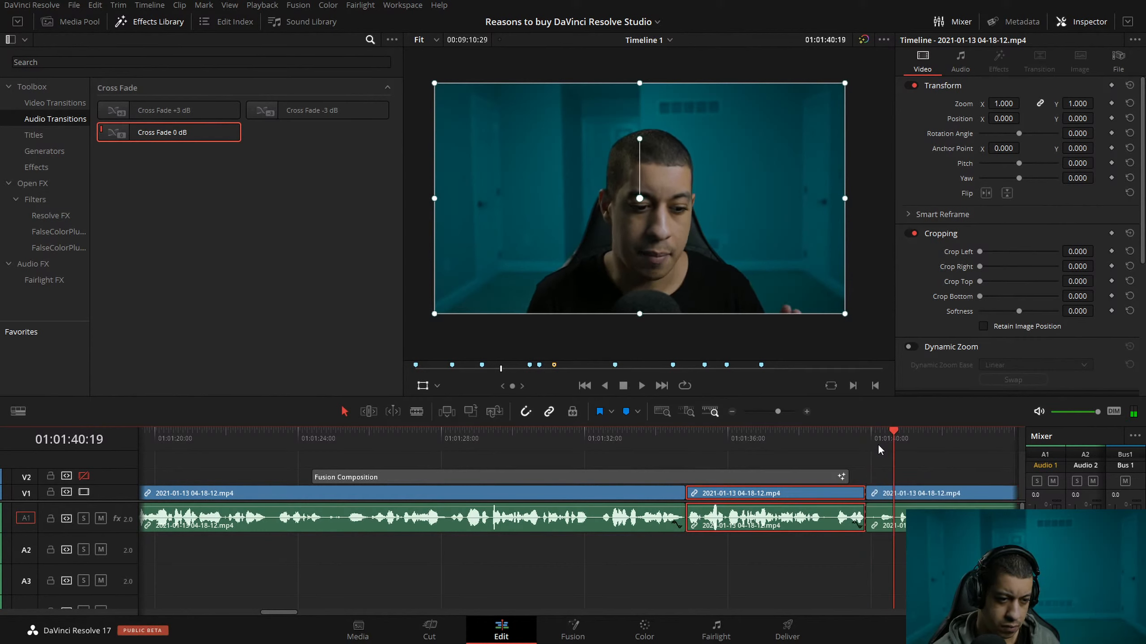
pyautogui.click(966, 465)
pyautogui.press('Up')
# Play on to about 01:01:49:04 and ripple-trim 27 frames off the start of the clip after the cut at about 01:01:47:15.
pyautogui.press('space')
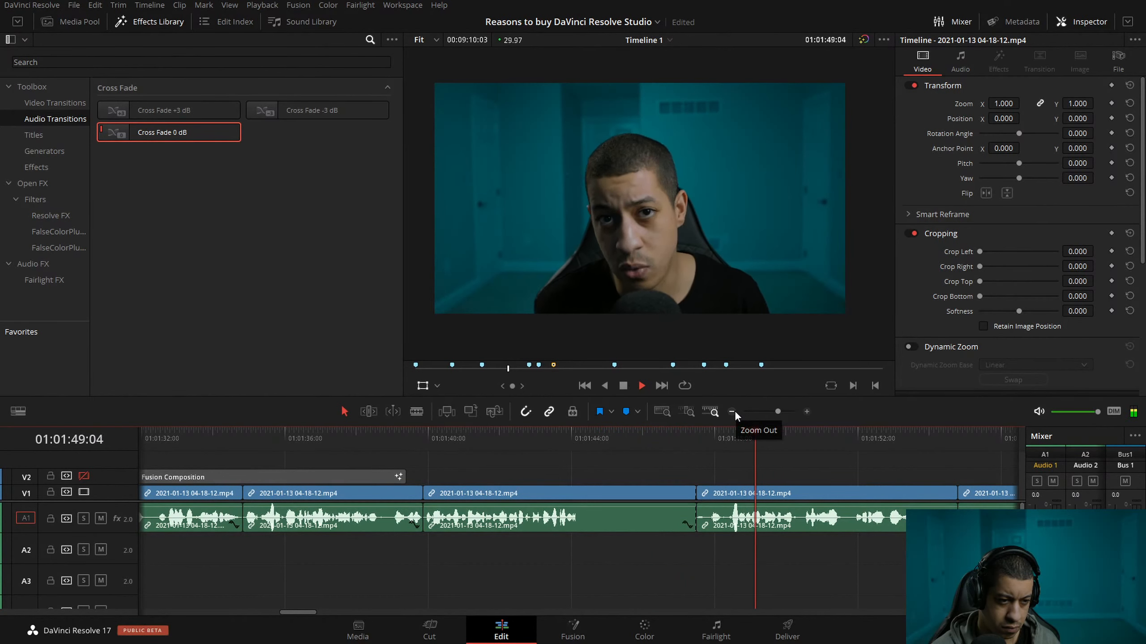
pyautogui.press('space')
pyautogui.moveTo(728, 438); pyautogui.dragTo(696, 437)
pyautogui.click(807, 412)
pyautogui.press('space')
# Play across the cut at about 01:01:47:15 and locate the next pause near 01:01:51:08.
pyautogui.press('space')
pyautogui.moveTo(691, 435); pyautogui.dragTo(490, 421)
pyautogui.press('space')
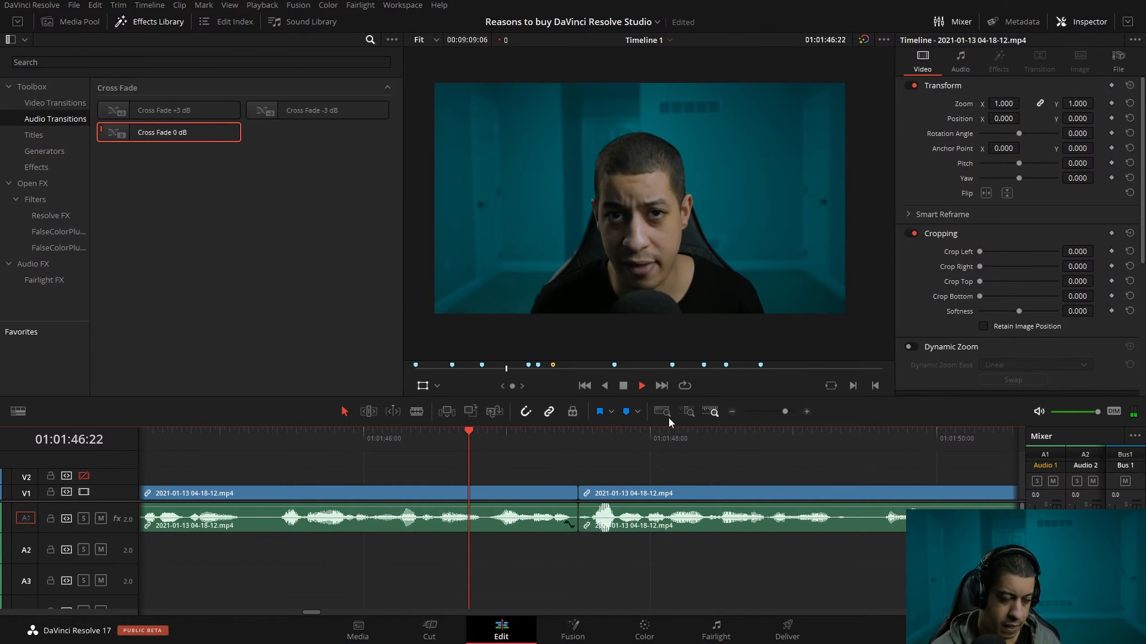
pyautogui.click(737, 412)
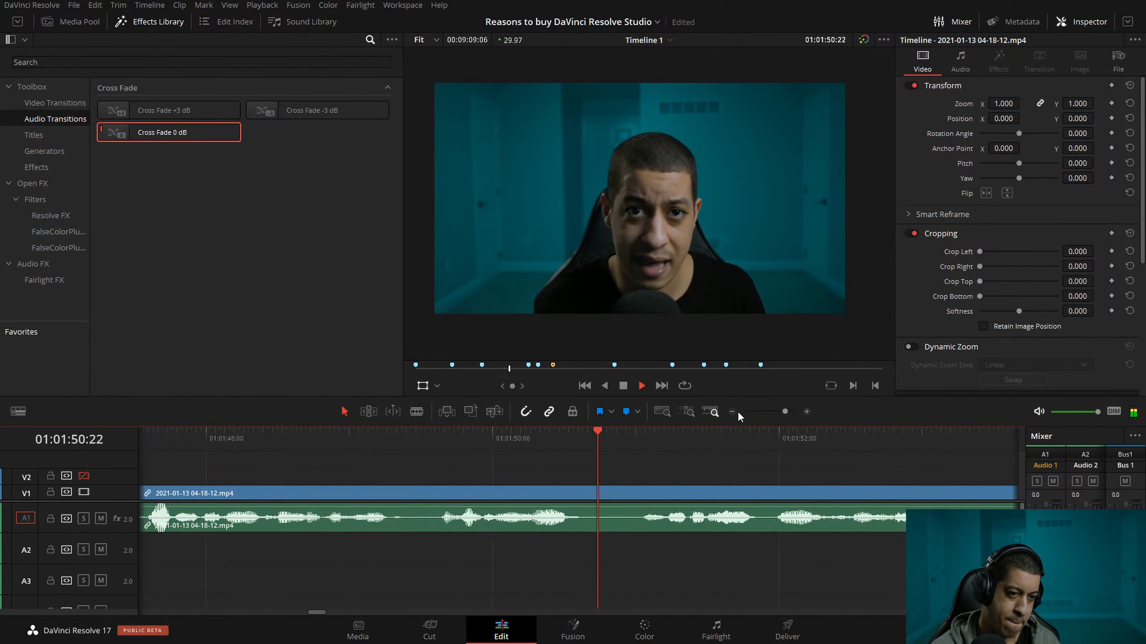
pyautogui.press('space')
pyautogui.click(511, 441)
pyautogui.press('space')
pyautogui.press('space')
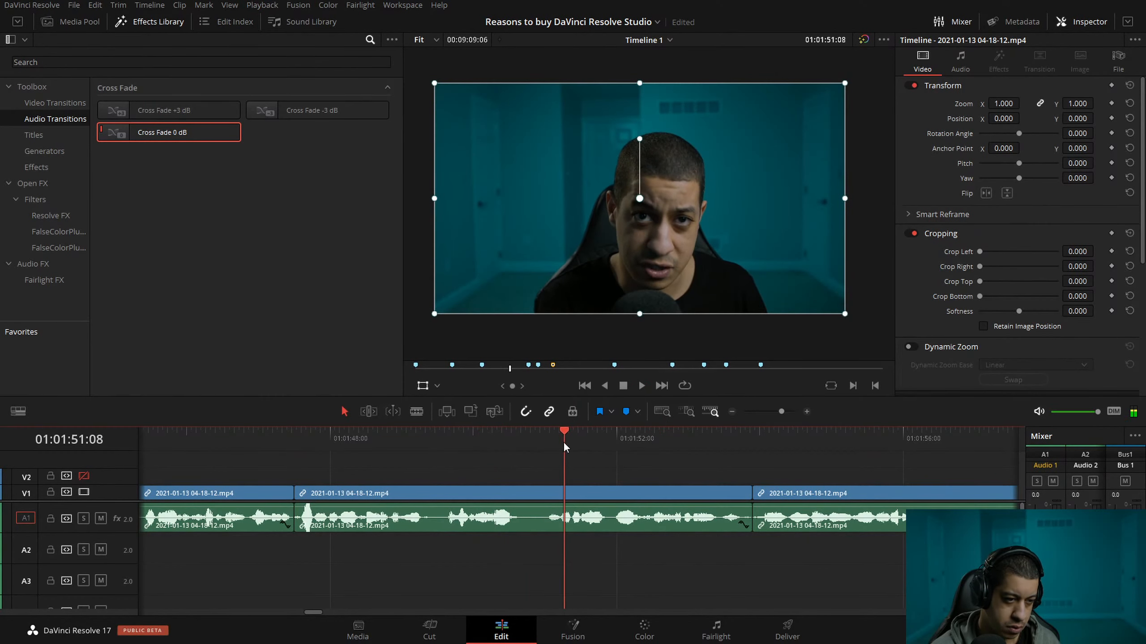
# Split the clip at 01:01:51:06 and ripple-trim the end of the preceding part back to 01:01:50:19.
pyautogui.click(806, 412)
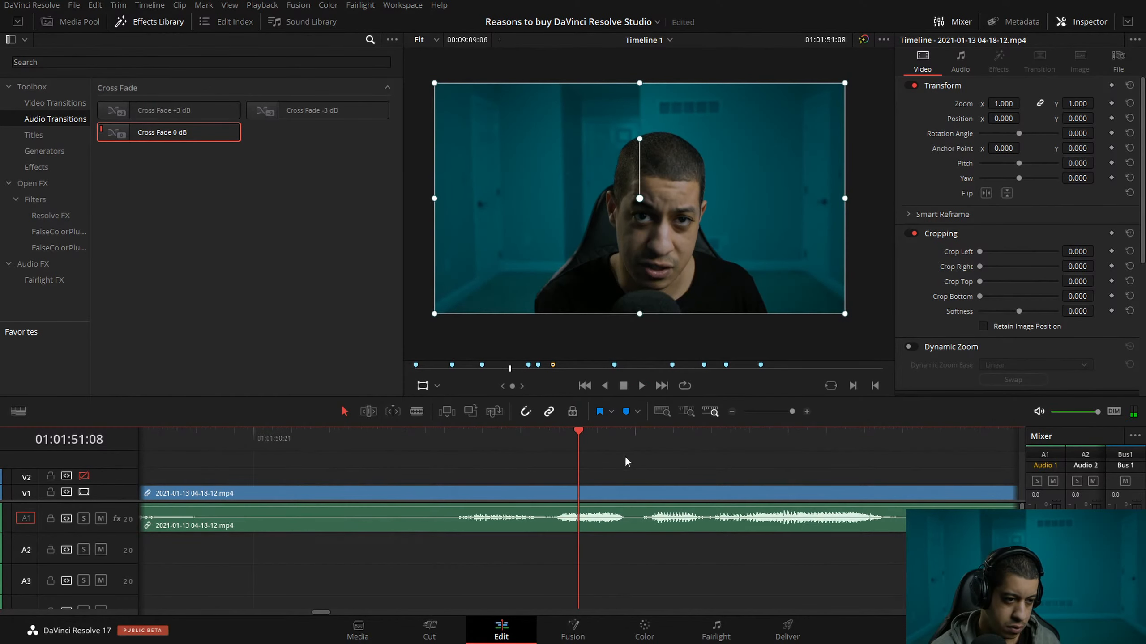
pyautogui.press('Left')
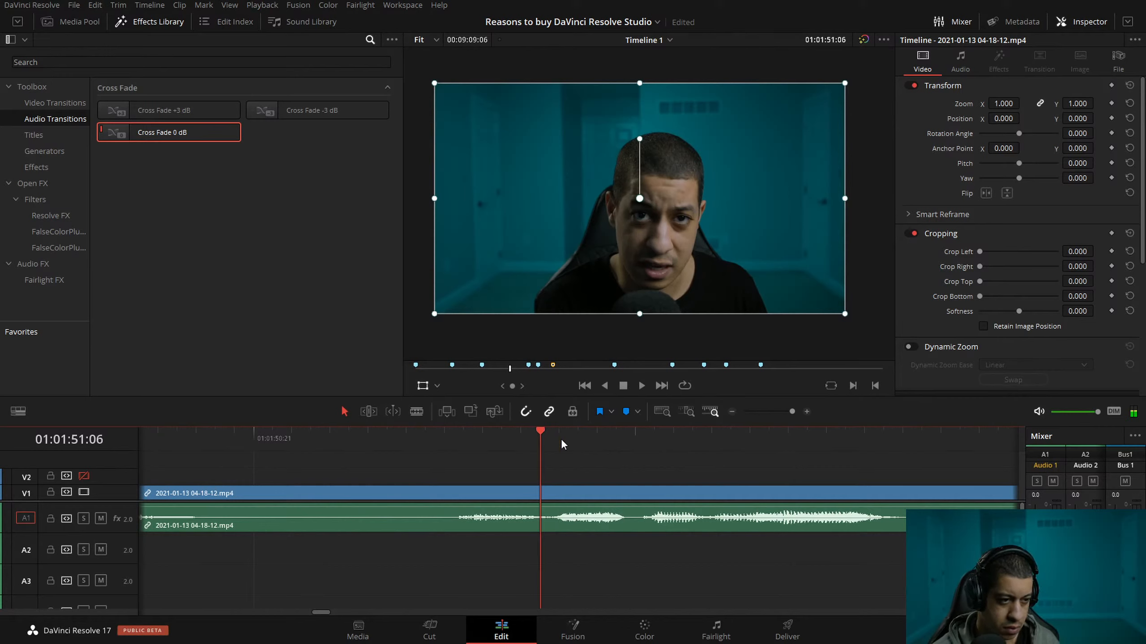
pyautogui.hotkey('ctrl', 'b')
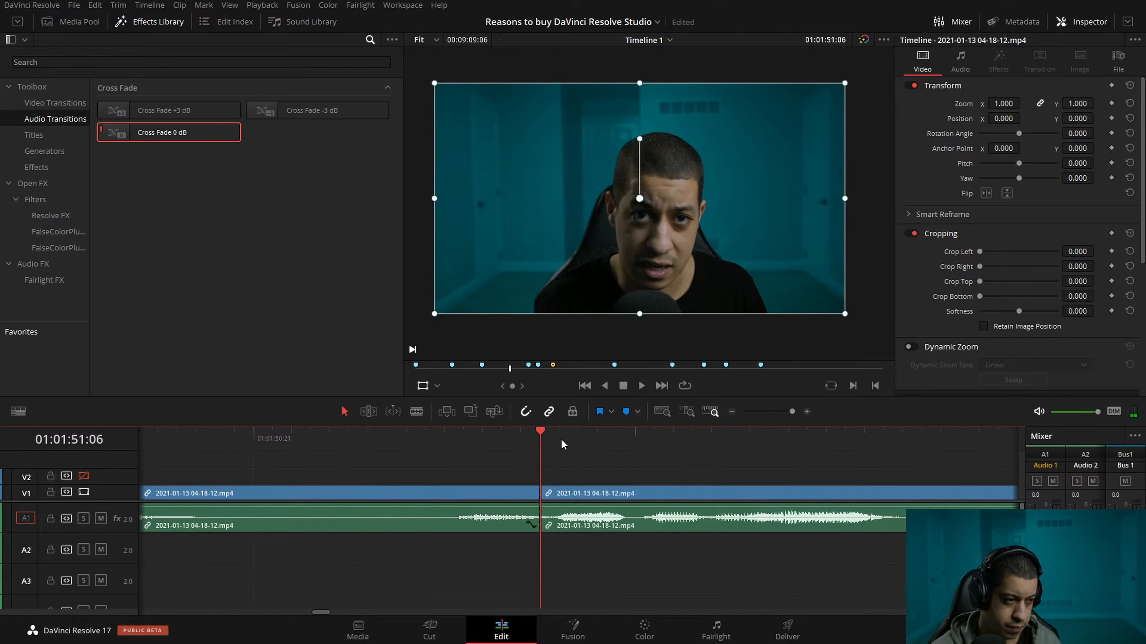
pyautogui.click(216, 438)
pyautogui.hotkey('ctrl', 'shift', ']')
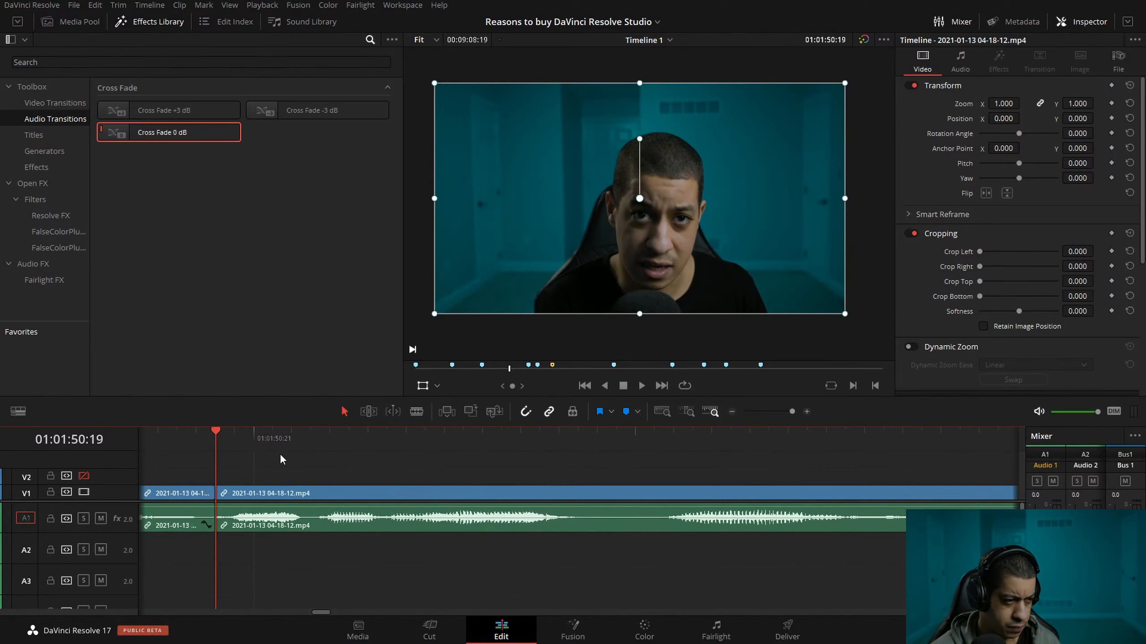
# Play the following section up to 01:02:02:00 and replay the pause around 01:02:00:00.
pyautogui.click(731, 412)
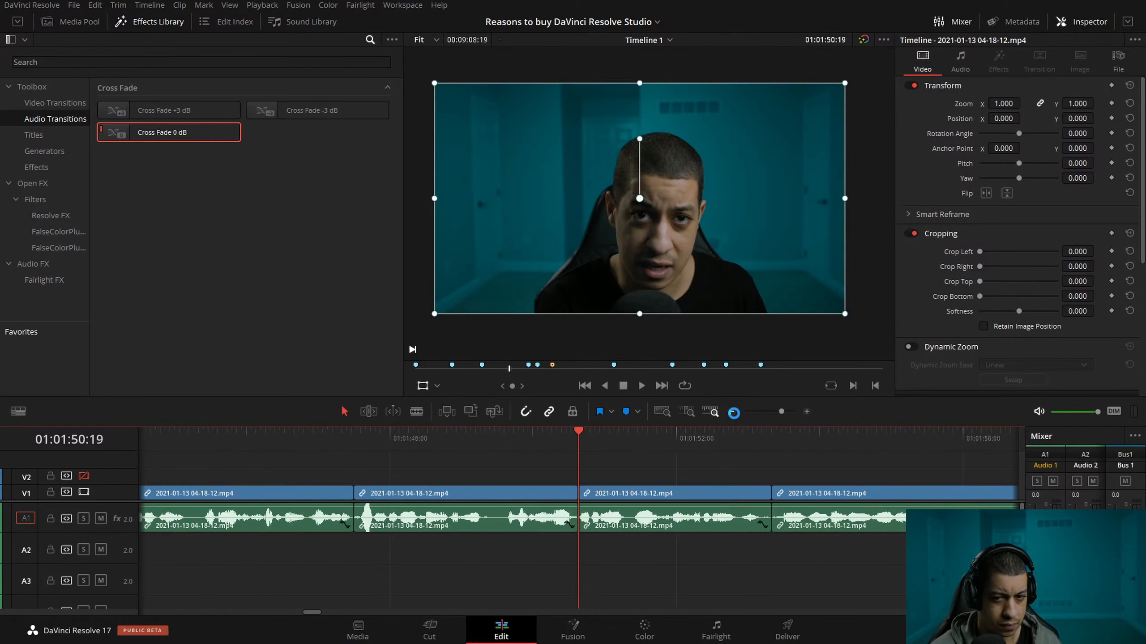
pyautogui.click(896, 434)
pyautogui.press('space')
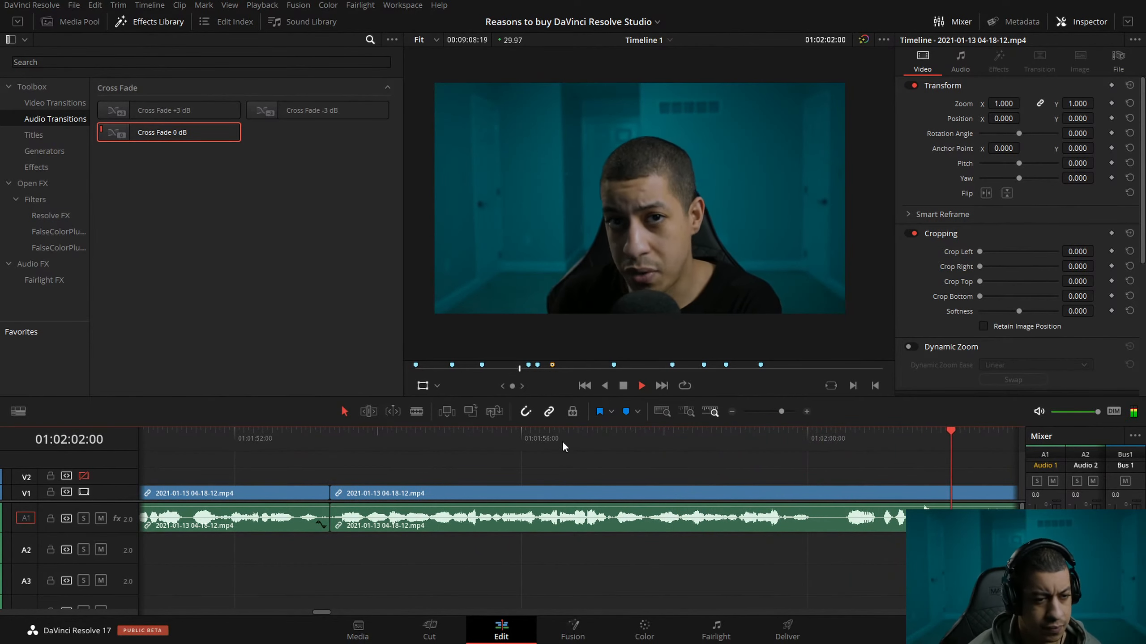
pyautogui.press('space')
pyautogui.click(366, 441)
pyautogui.press('space')
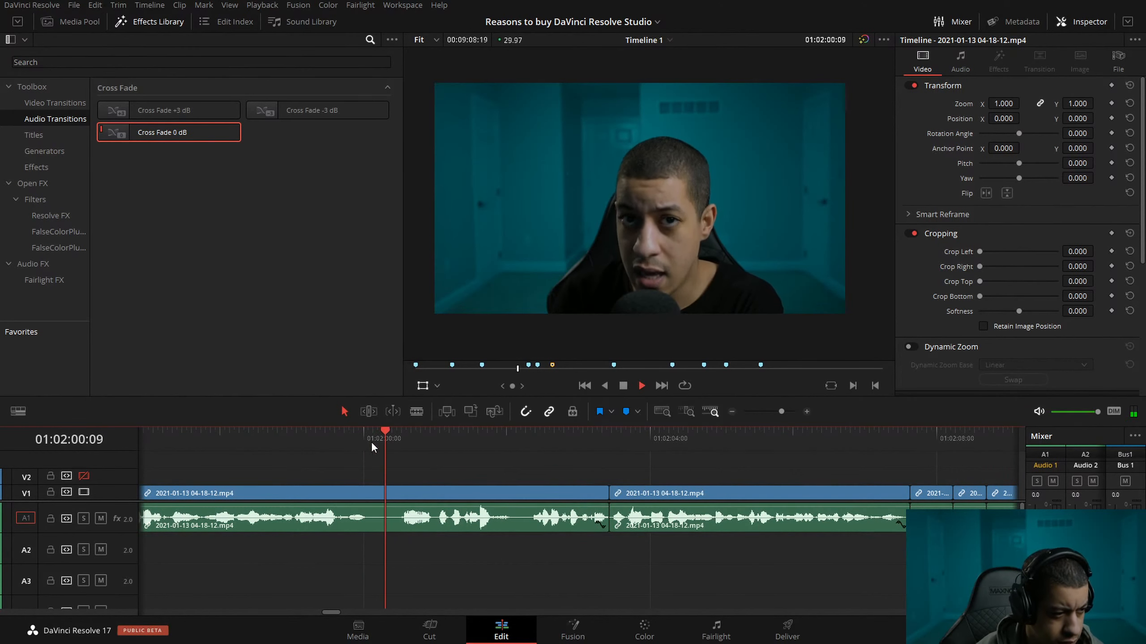
# Split the clip at about 01:02:00:02 and ripple-trim 29 frames off the start of the following part.
pyautogui.click(369, 442)
pyautogui.hotkey('ctrl', 'b')
pyautogui.moveTo(367, 442); pyautogui.dragTo(439, 442)
pyautogui.hotkey('ctrl', 'shift', '[')
# Play the edit across the cut near 01:02:00:00 up to 01:02:01:00 and save the project.
pyautogui.moveTo(331, 440); pyautogui.dragTo(273, 440)
pyautogui.press('space')
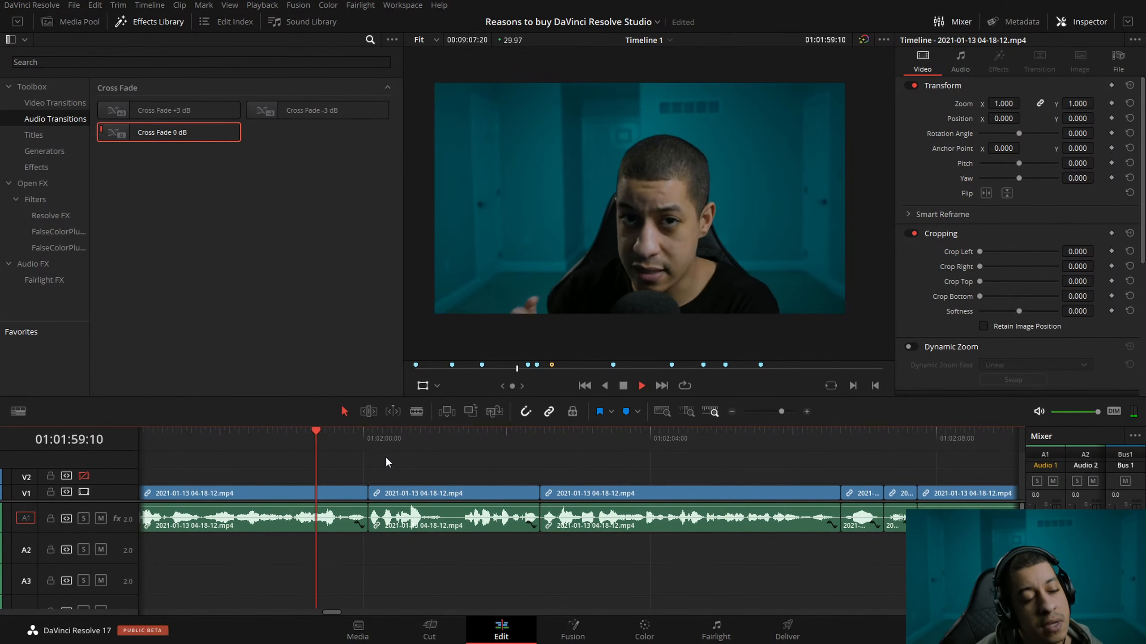
pyautogui.press('space')
pyautogui.hotkey('ctrl', 's')
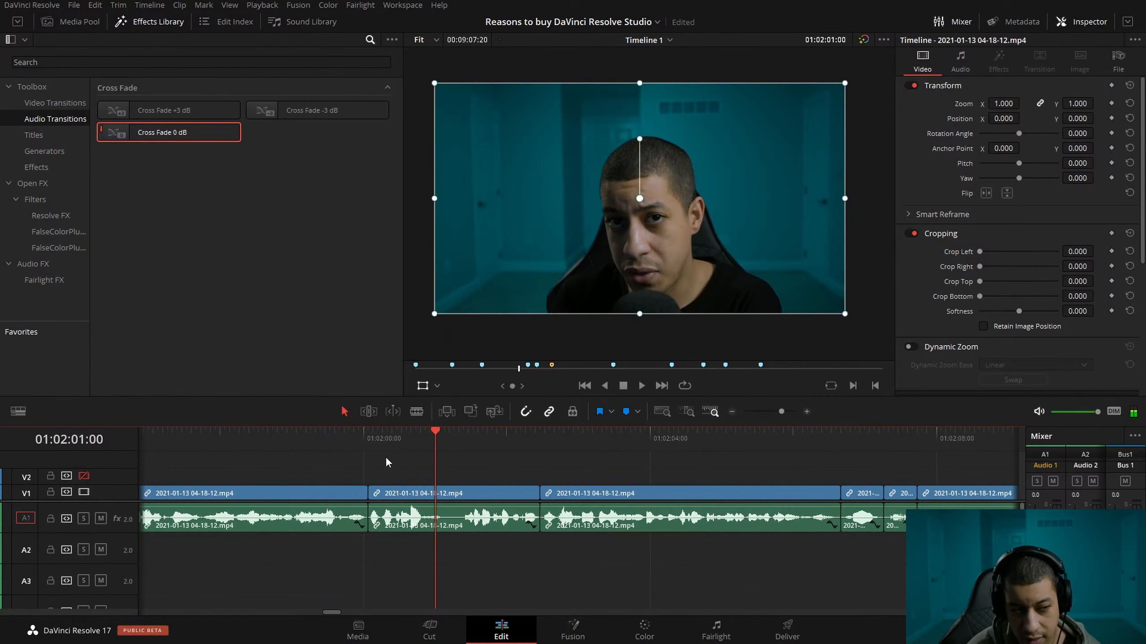
# Review the edit from 01:02:01:00 through the Fusion Composition section up to 01:02:40:24.
pyautogui.press('space')
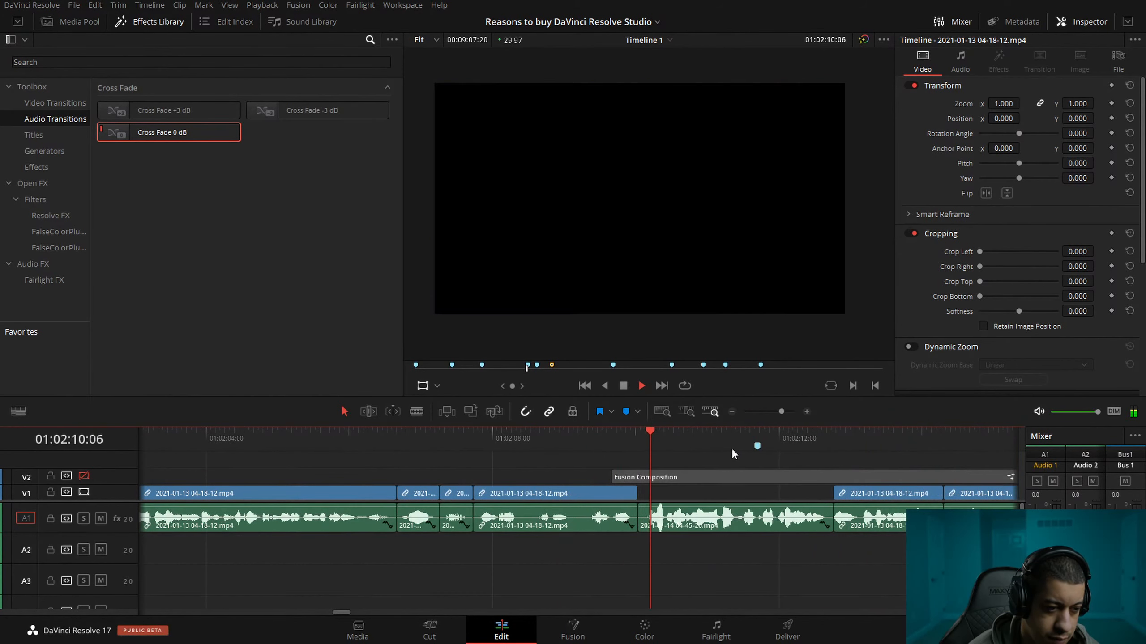
pyautogui.click(731, 412)
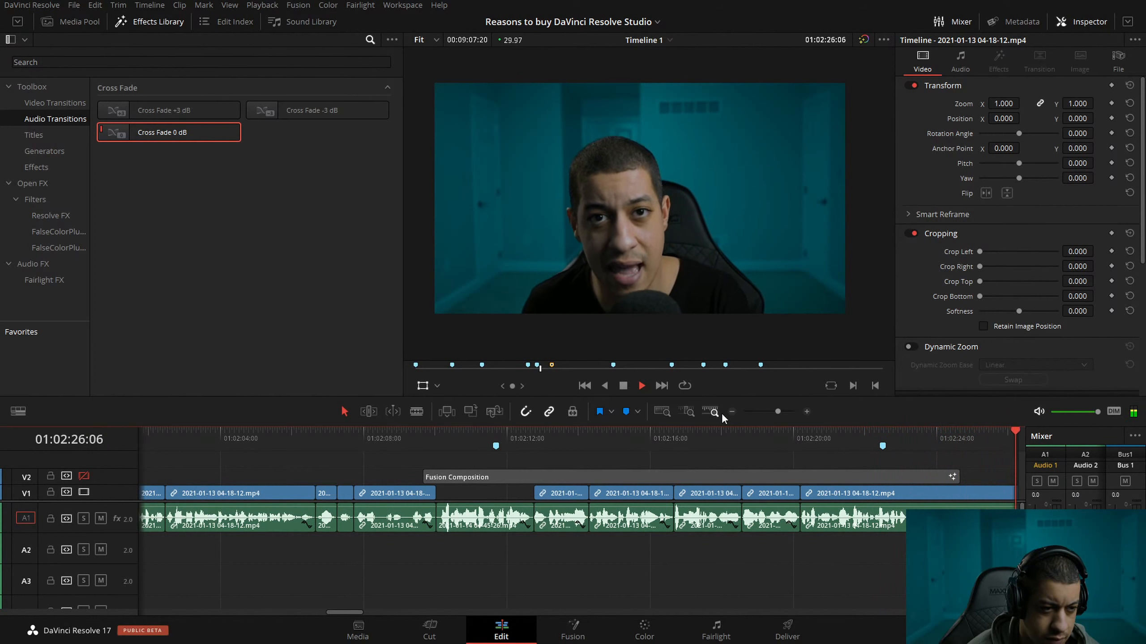
pyautogui.click(732, 412)
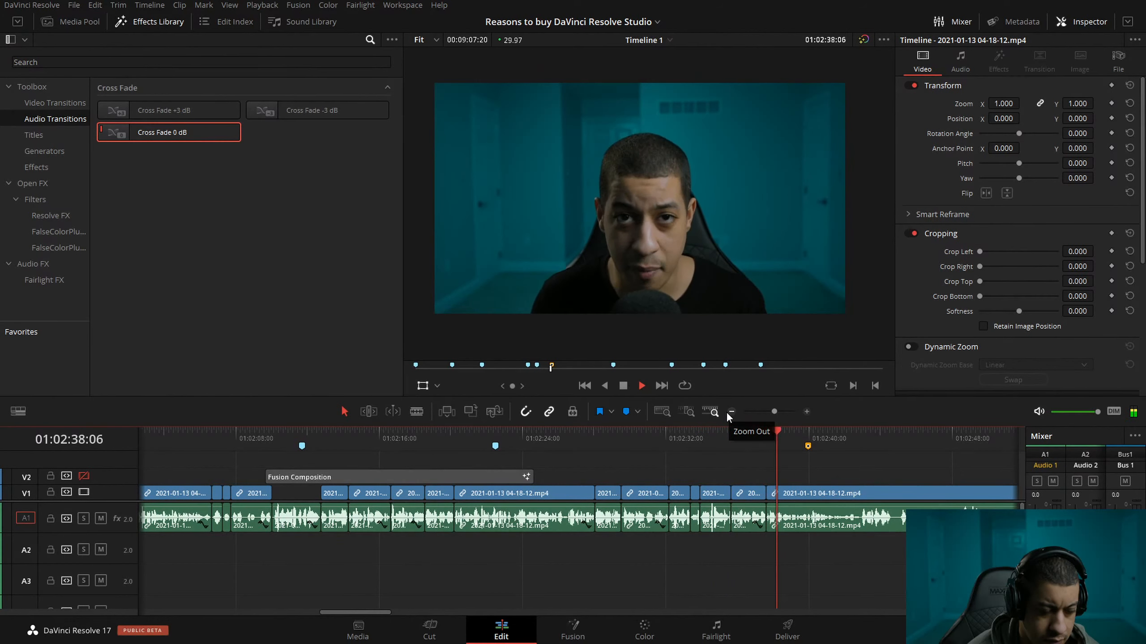
pyautogui.press('space')
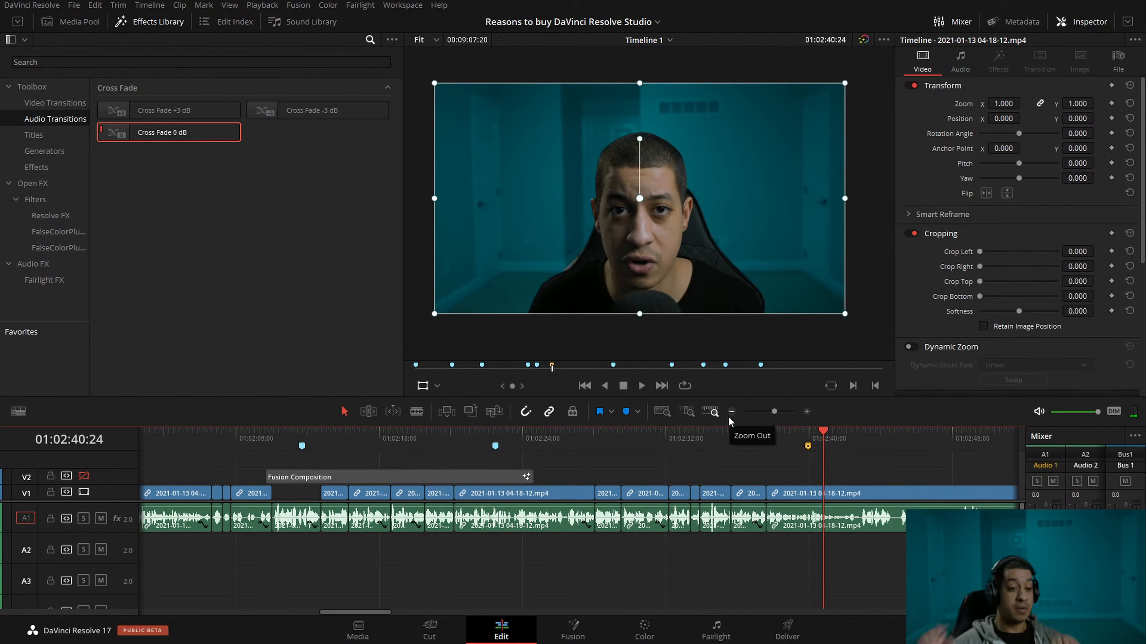
# Enable video track V2 to preview the graphics card acceleration title full screen from about 01:02:16:20, and disable the track again.
pyautogui.click(390, 437)
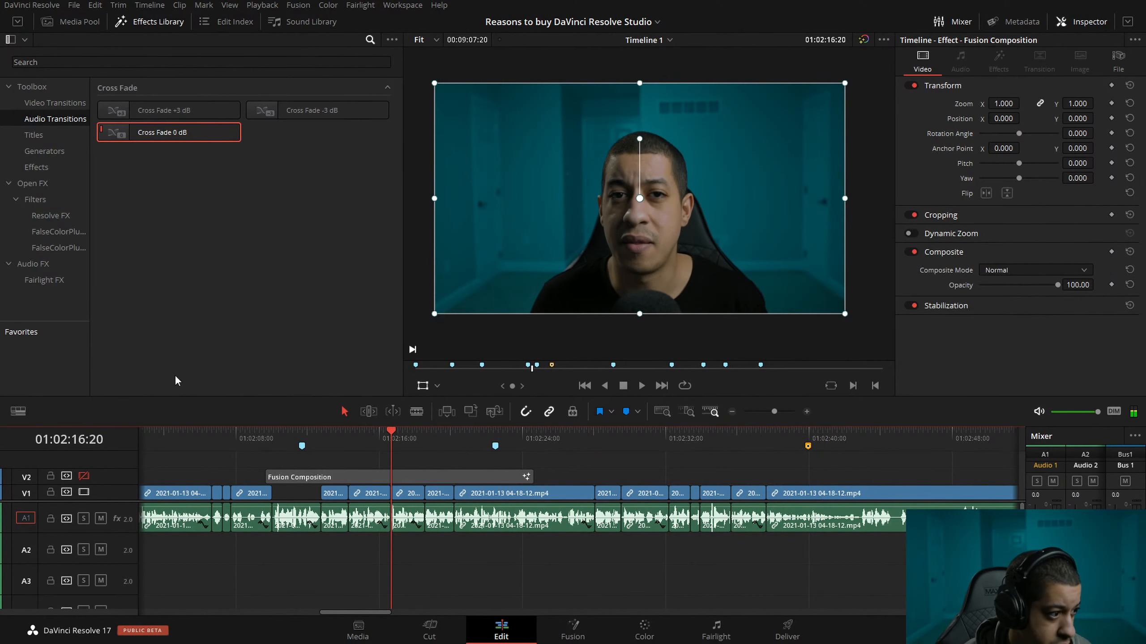
pyautogui.click(83, 476)
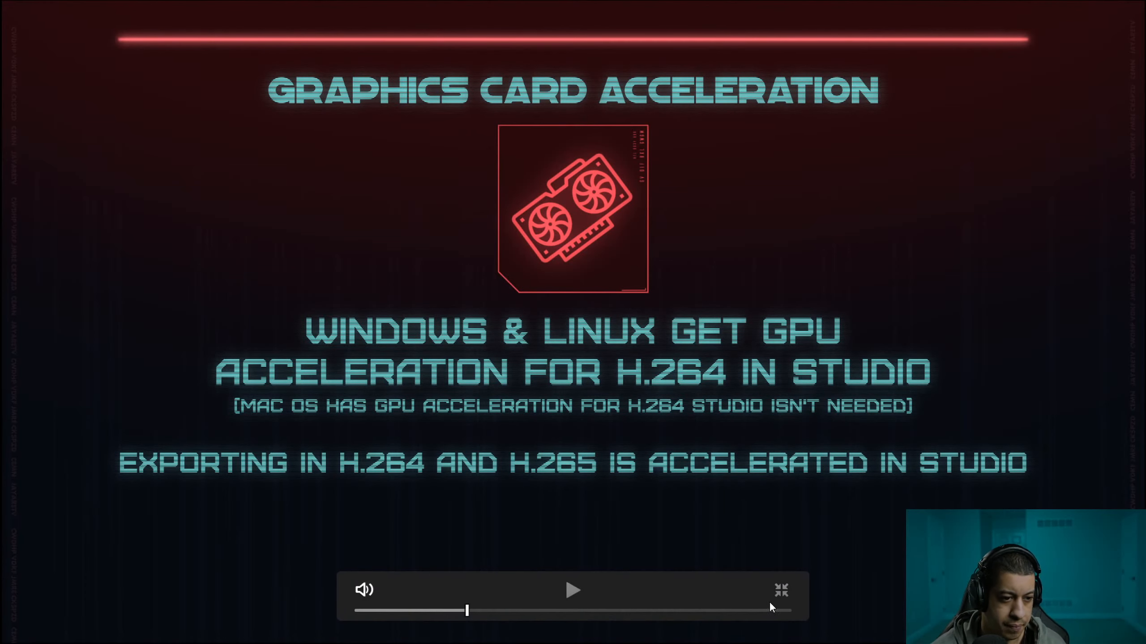
pyautogui.click(779, 591)
pyautogui.click(84, 476)
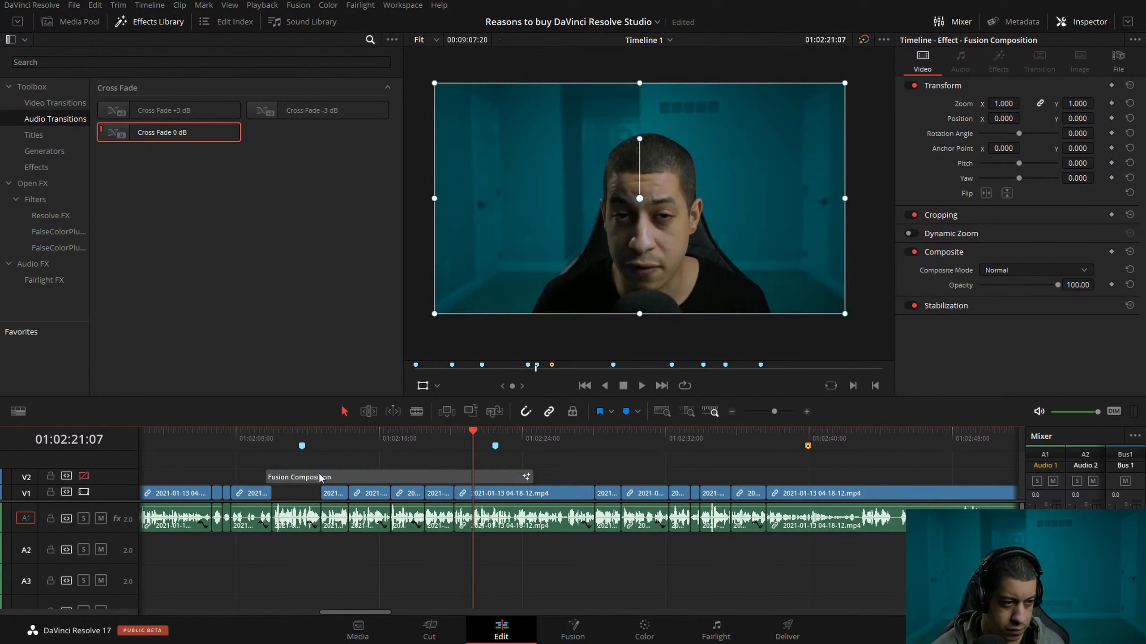
# Play on from 01:02:21:07, skip to the yellow marker near 01:02:40, and locate the next pause around 01:02:44:14.
pyautogui.press('space')
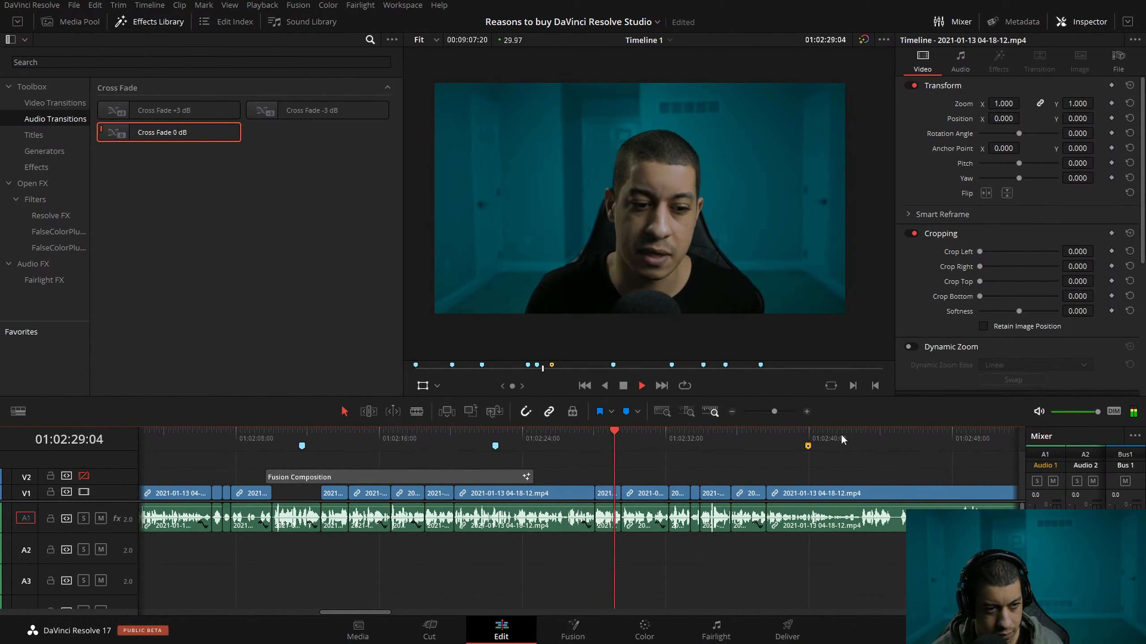
pyautogui.click(808, 443)
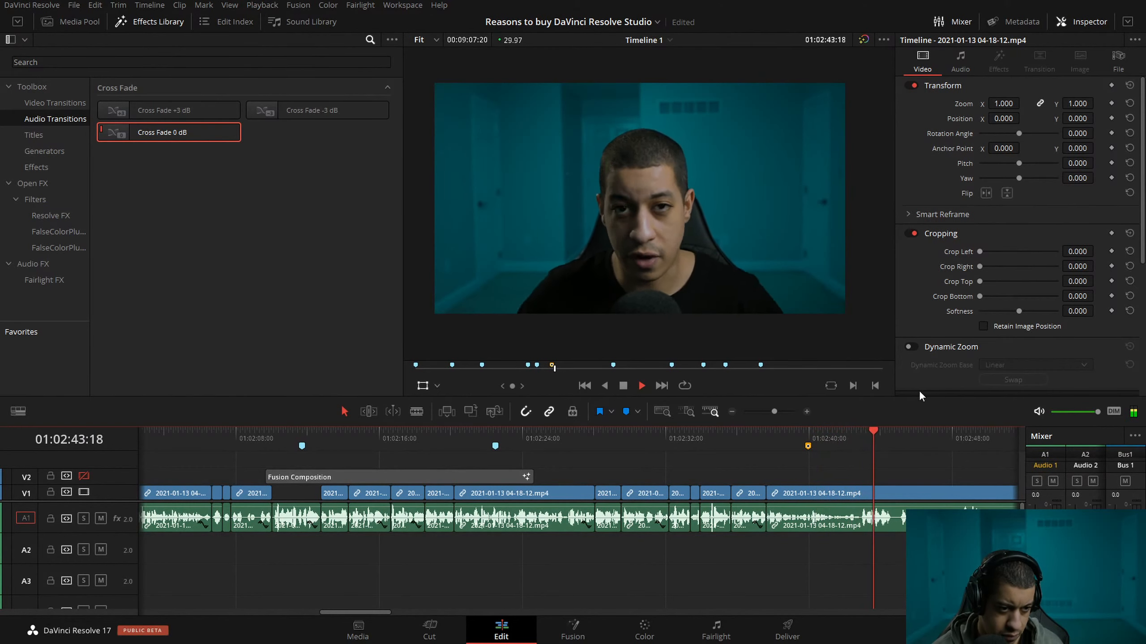
pyautogui.press('space')
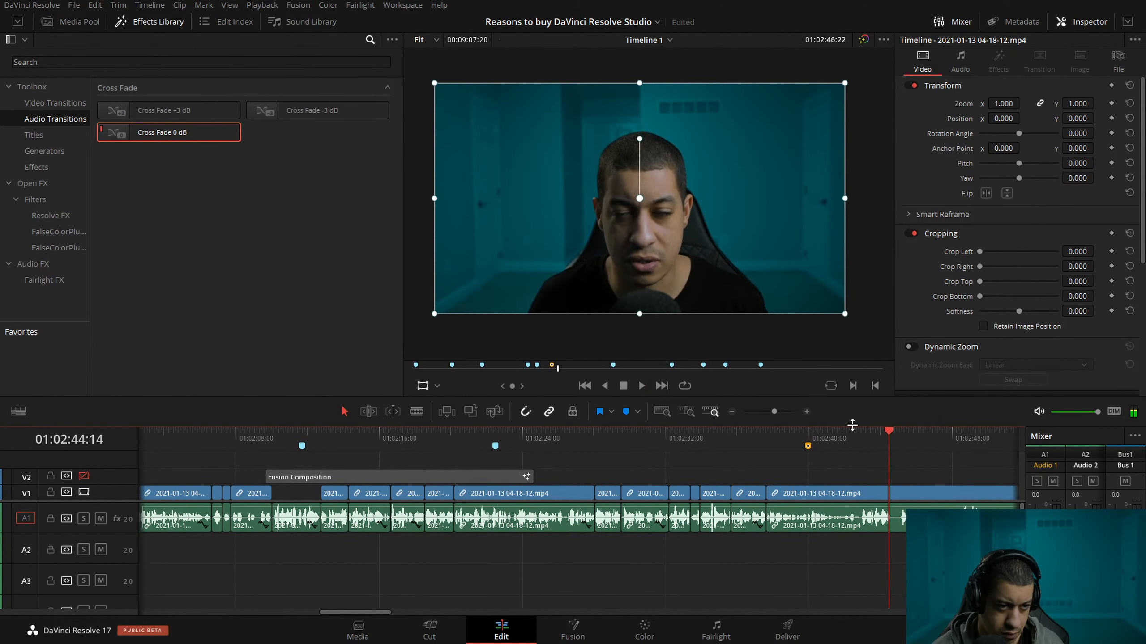
# Split the clip at about 01:02:44:17 and ripple-trim 15 frames off the start of the following part.
pyautogui.click(806, 411)
pyautogui.click(806, 412)
pyautogui.moveTo(589, 437); pyautogui.dragTo(664, 434)
pyautogui.hotkey('ctrl', 'b')
pyautogui.click(714, 491)
pyautogui.hotkey('ctrl', 'shift', '[')
# Review the edit from 01:02:43:16 at double speed to about 01:05:53:28, widening the timeline view to the remaining sections.
pyautogui.moveTo(521, 440); pyautogui.dragTo(445, 437)
pyautogui.press('space')
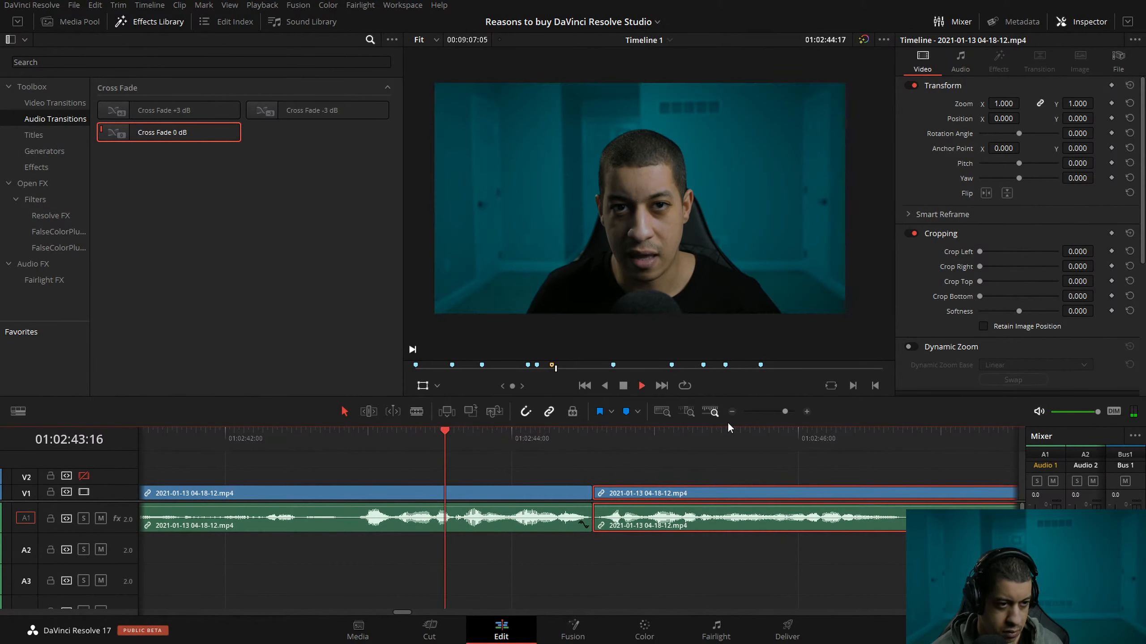
pyautogui.click(736, 413)
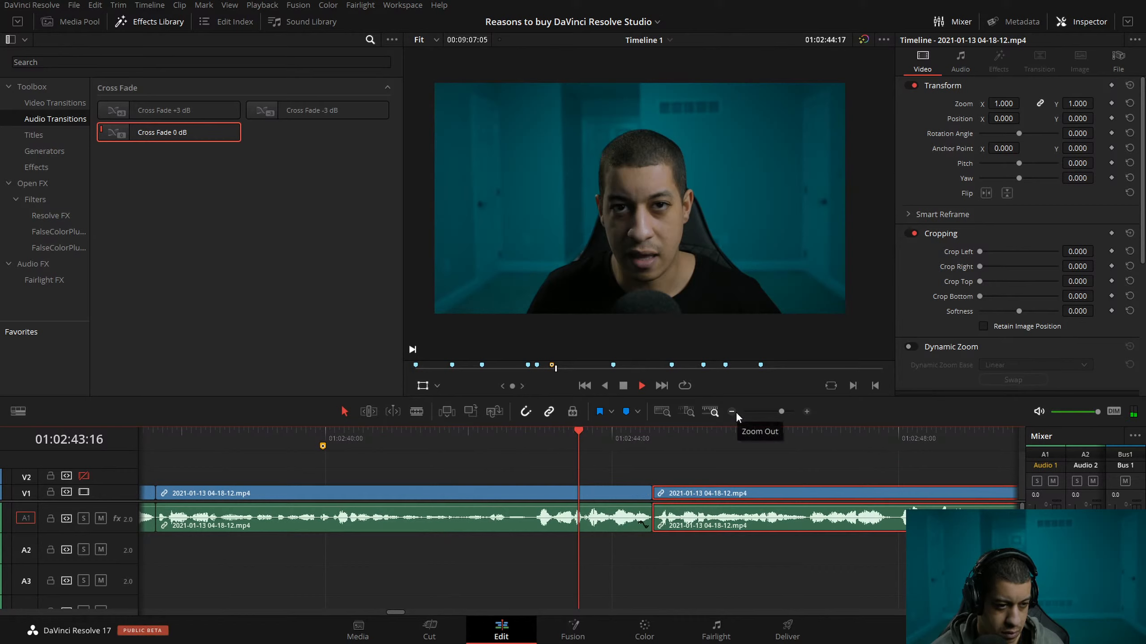
pyautogui.press('l')
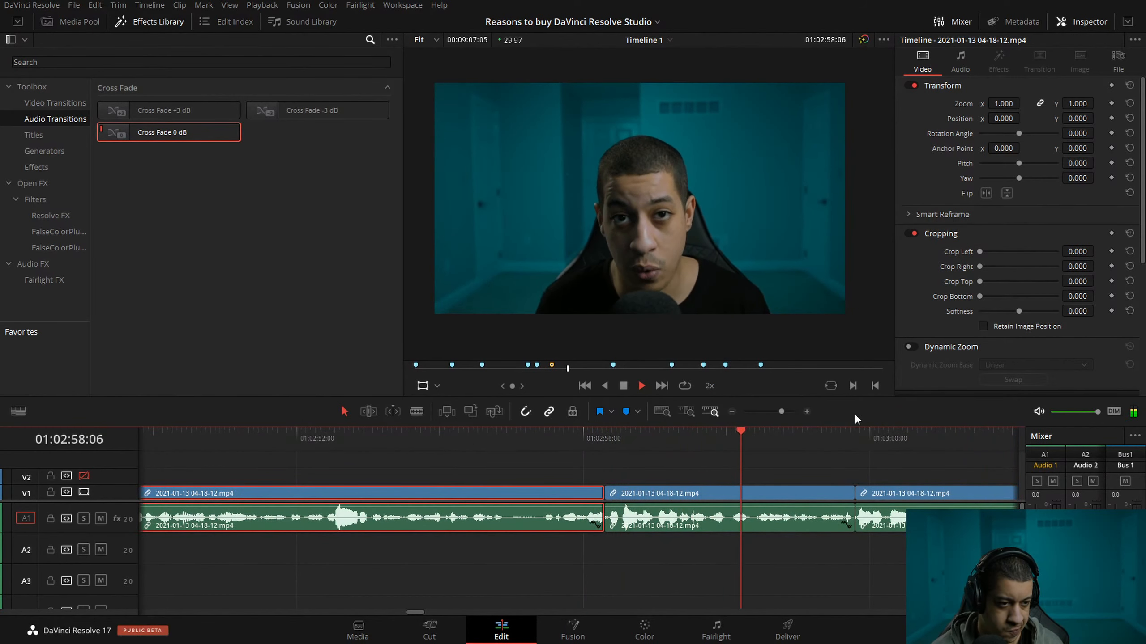
pyautogui.click(732, 412)
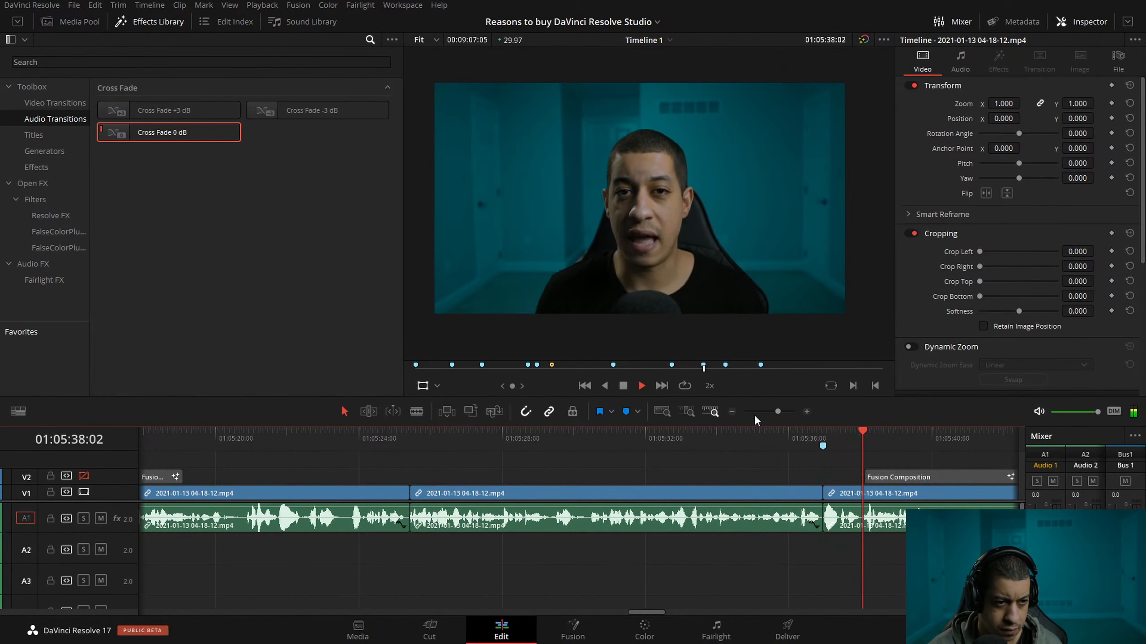
pyautogui.click(731, 411)
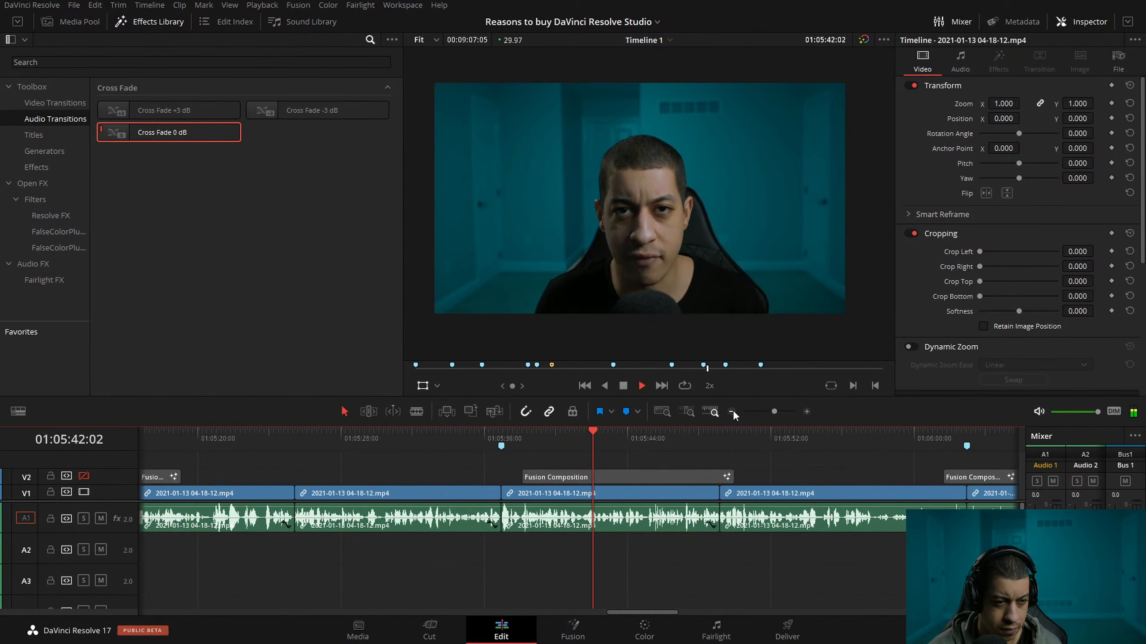
pyautogui.click(733, 412)
pyautogui.click(733, 412)
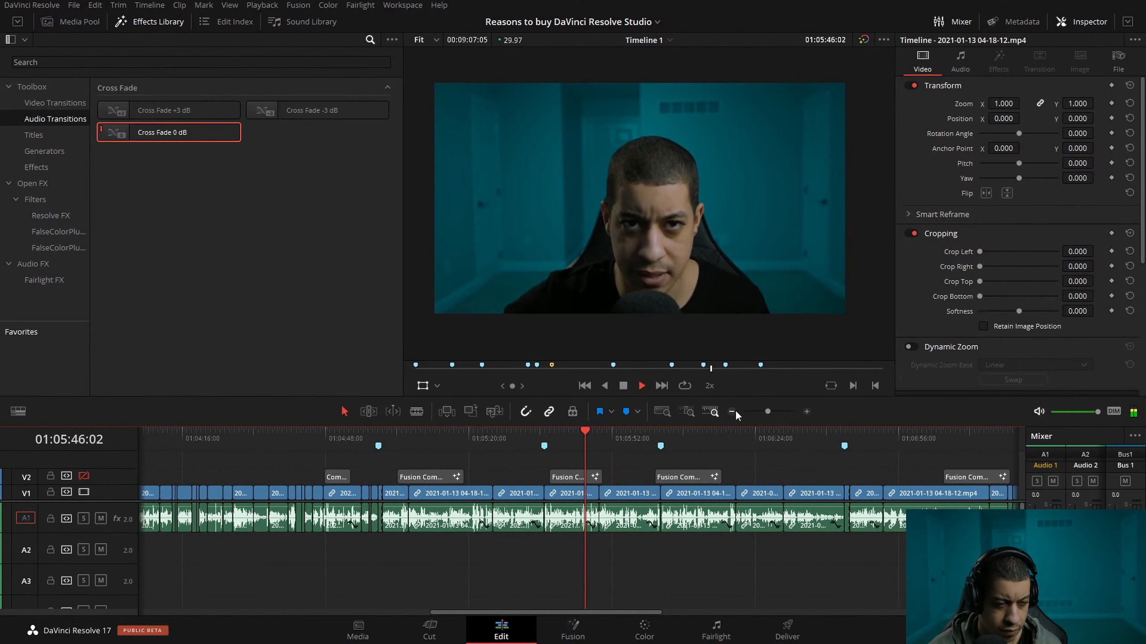
pyautogui.click(732, 412)
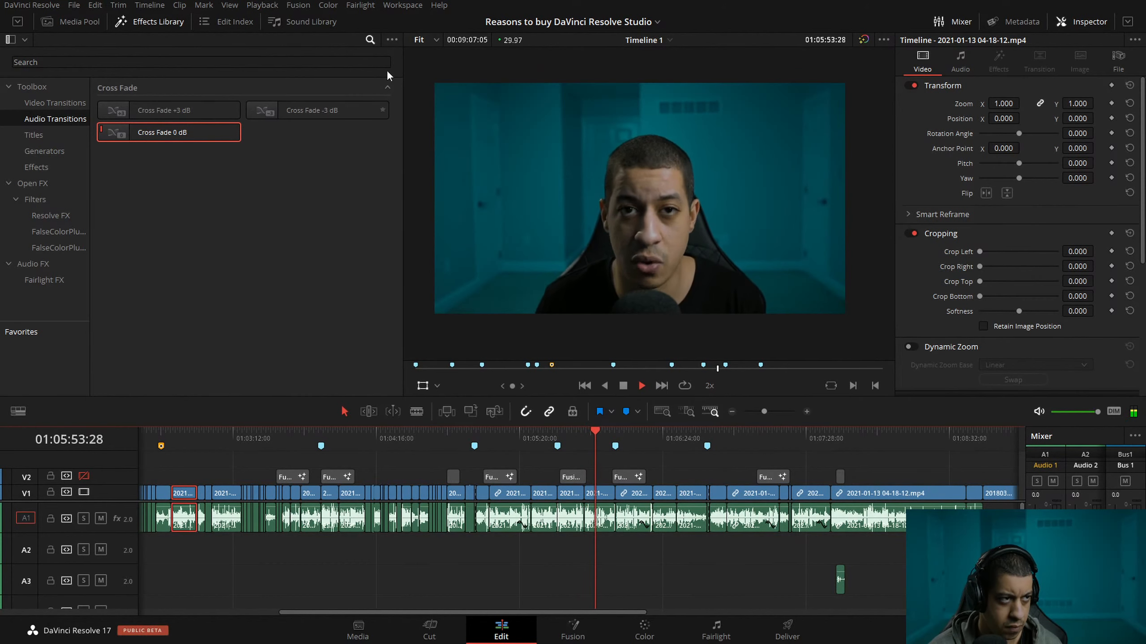
# Hide the Effects Library search field and list all effects in the Toolbox category.
pyautogui.click(369, 41)
pyautogui.click(332, 203)
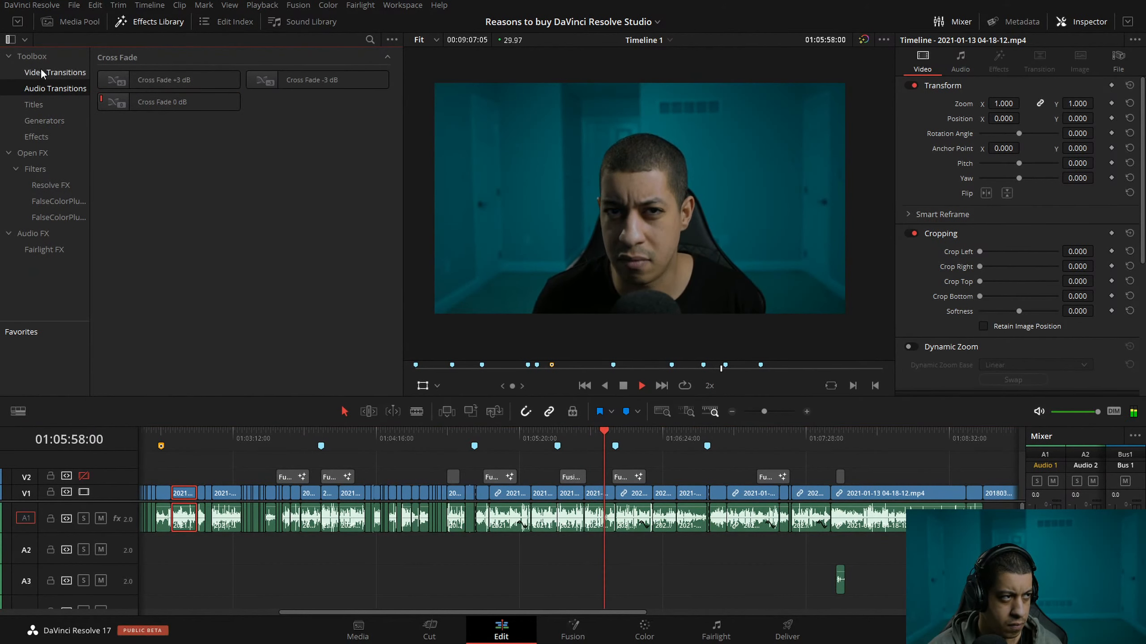
pyautogui.click(36, 57)
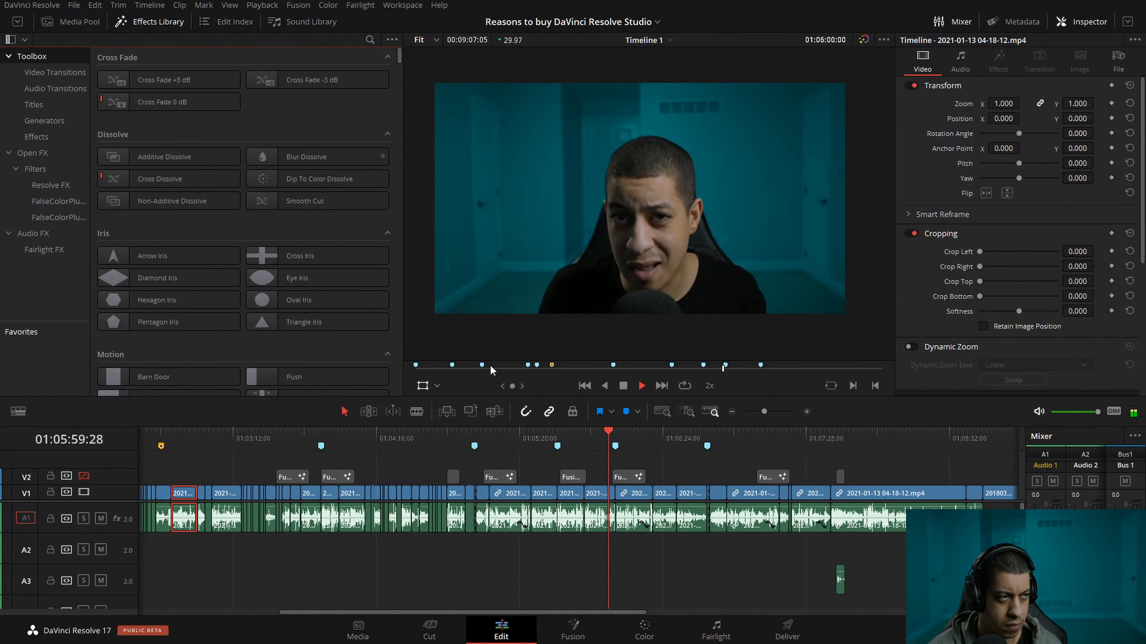
# Stop playback and move the playhead to 01:08:33:10 near the end of the last talking clip.
pyautogui.press('space')
pyautogui.moveTo(834, 441); pyautogui.dragTo(951, 442)
pyautogui.click(731, 412)
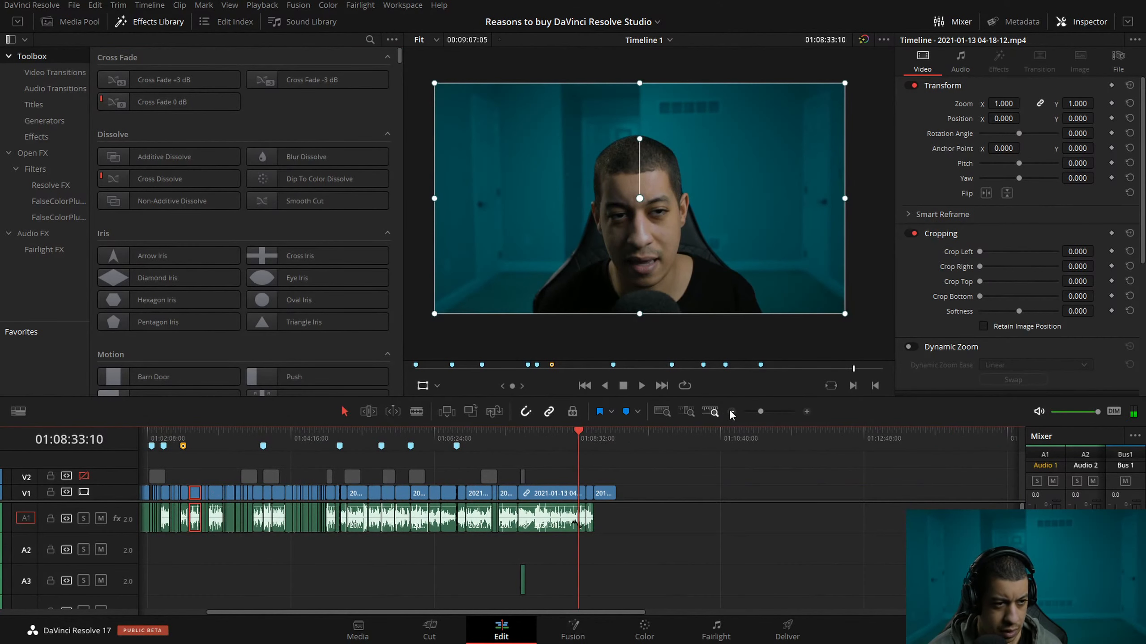
# Enable video track V2 and move the short sound effect clip near the end of the timeline from A3 to A2.
pyautogui.click(83, 476)
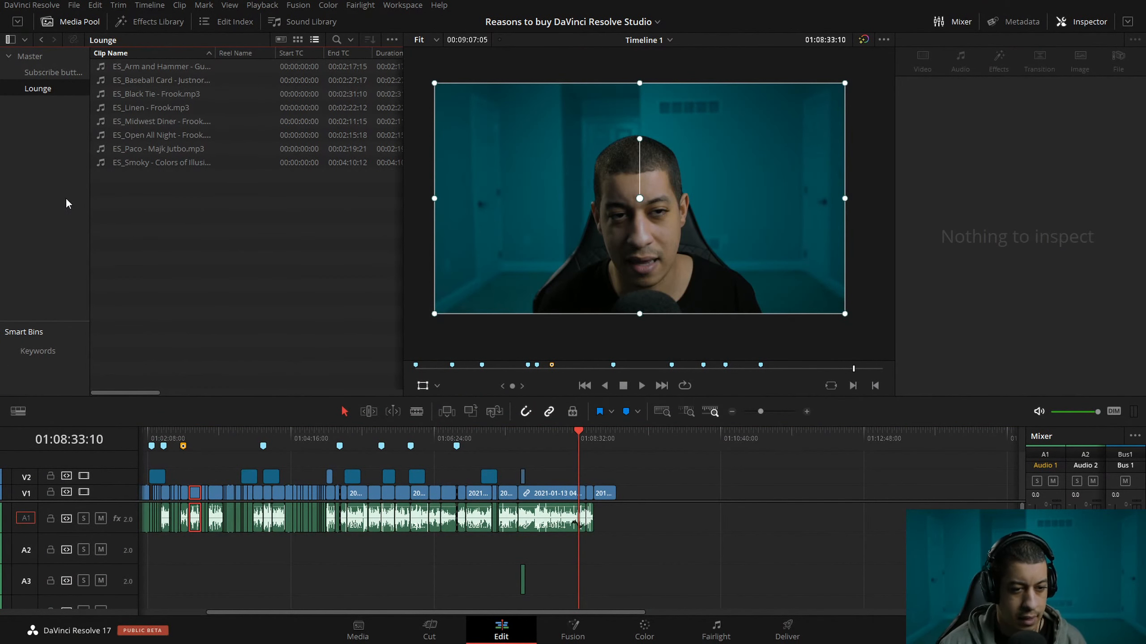
pyautogui.click(718, 567)
pyautogui.click(807, 412)
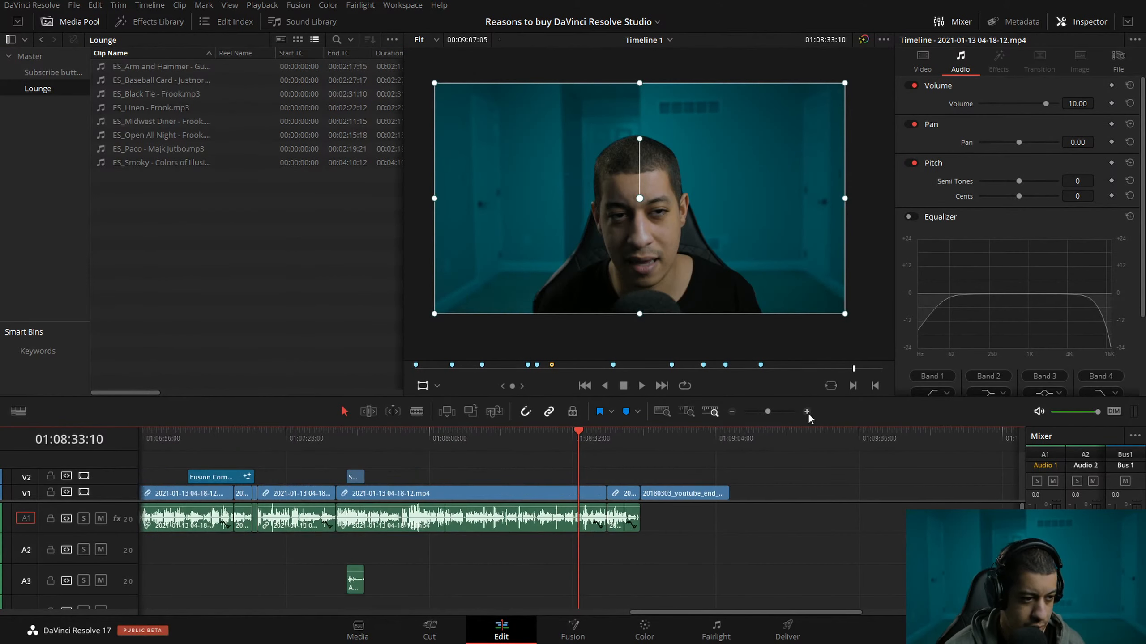
pyautogui.moveTo(355, 595); pyautogui.dragTo(355, 563)
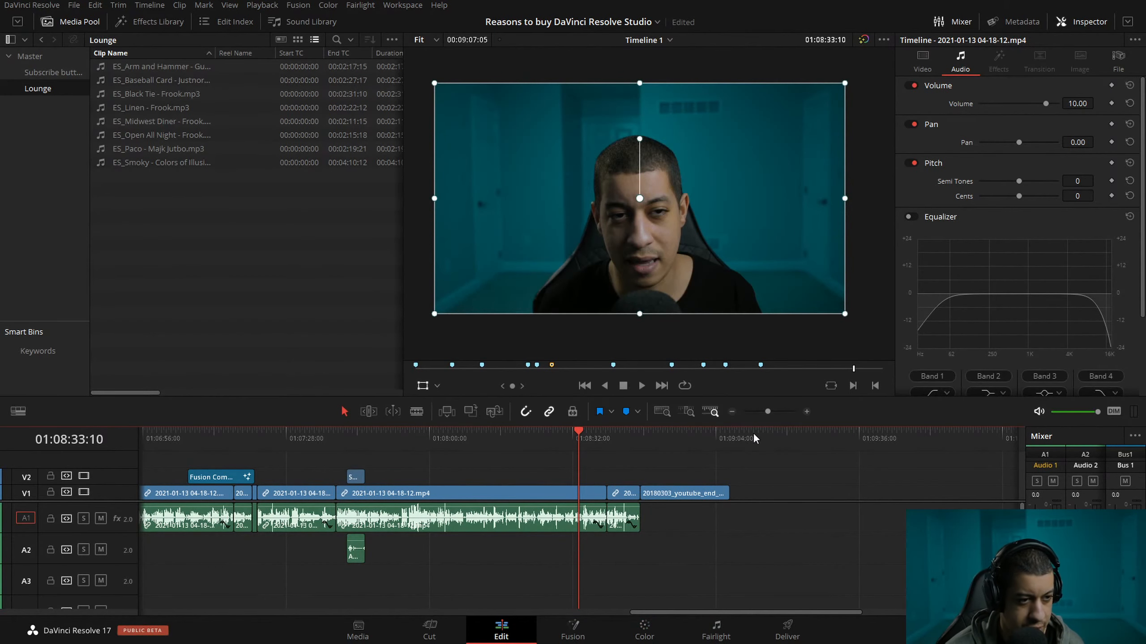
# Add the first music track in the Lounge bin, ES_Arm and Hammer, to A3 at the start of the timeline.
pyautogui.click(734, 412)
pyautogui.moveTo(708, 612); pyautogui.dragTo(407, 621)
pyautogui.click(732, 417)
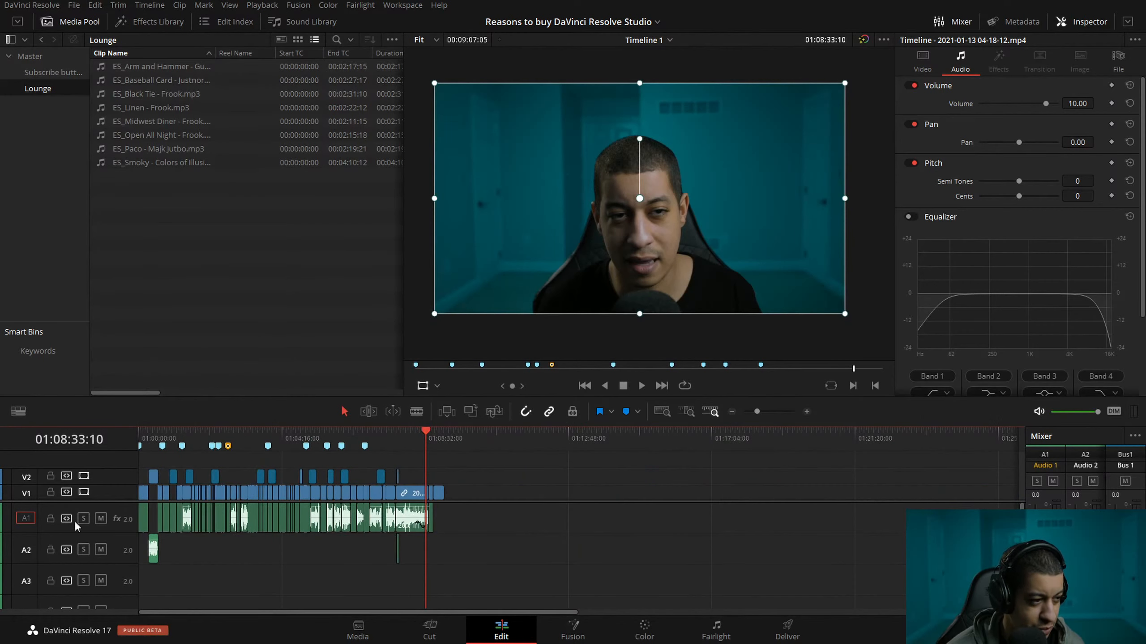
pyautogui.click(163, 353)
pyautogui.moveTo(135, 68); pyautogui.dragTo(139, 583)
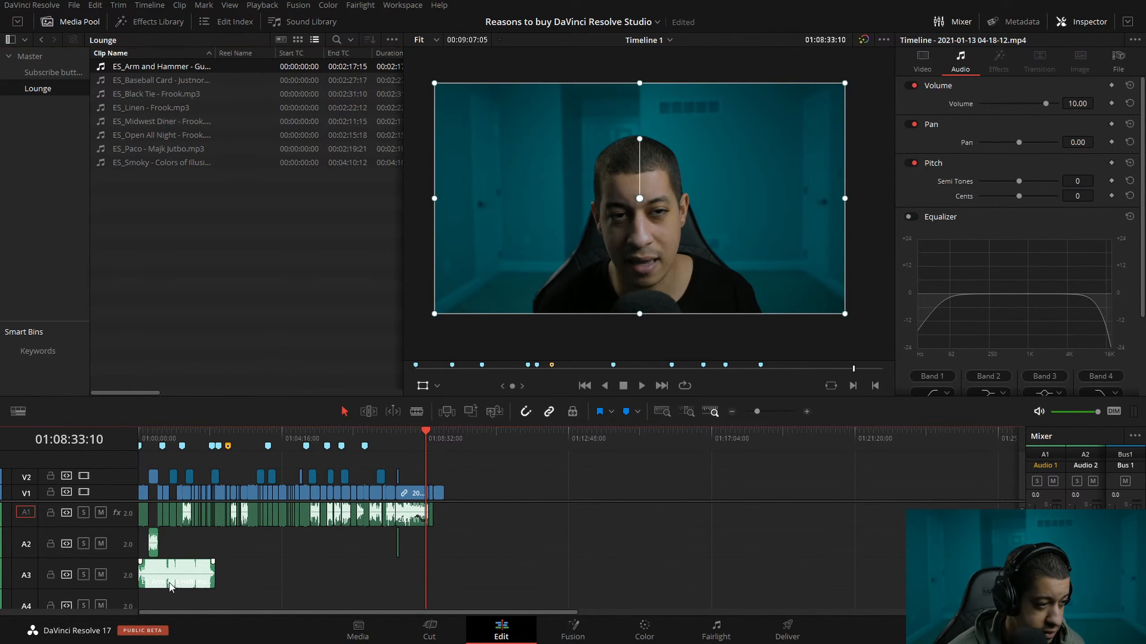
# Move the playhead to 01:00:55:01 and widen the mixer on the Fairlight page until all four audio tracks show.
pyautogui.click(170, 438)
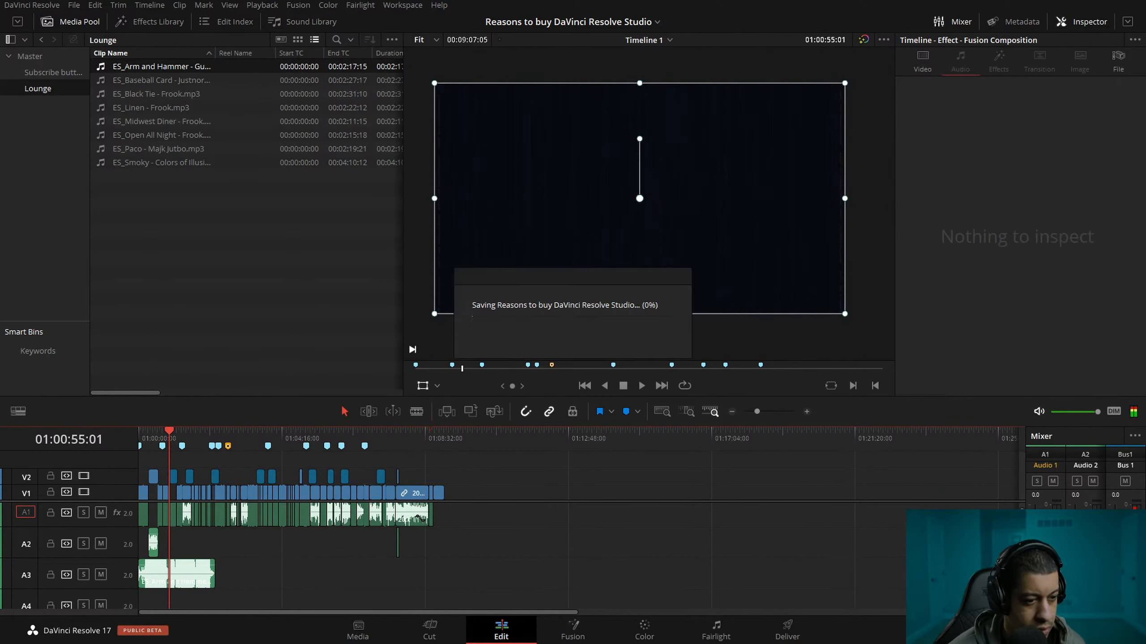
pyautogui.click(717, 632)
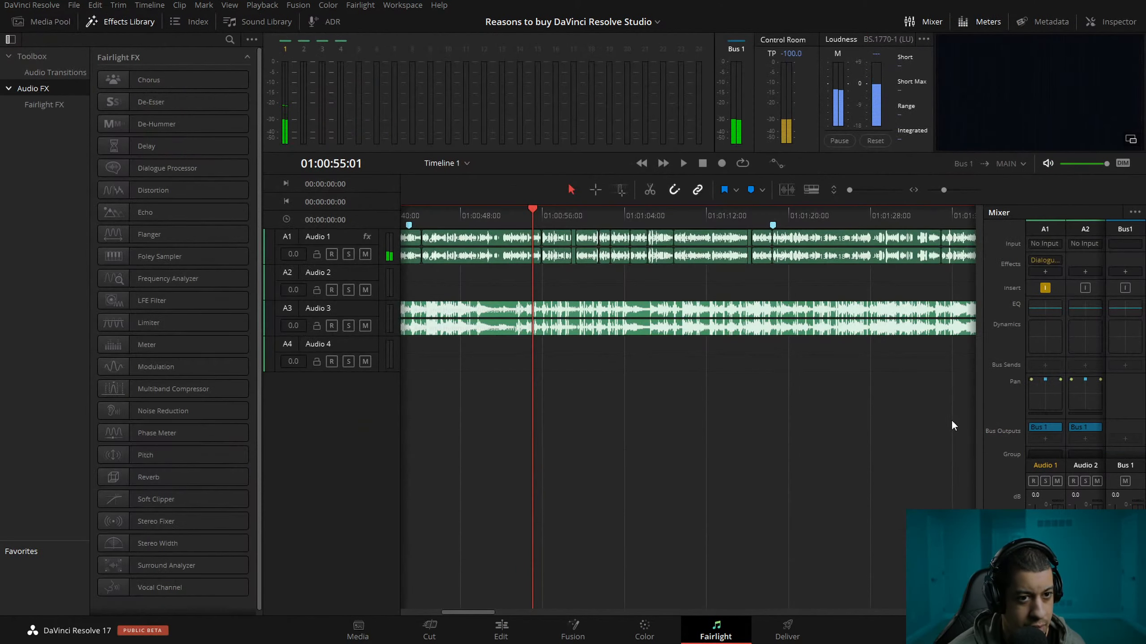
pyautogui.moveTo(982, 430); pyautogui.dragTo(765, 425)
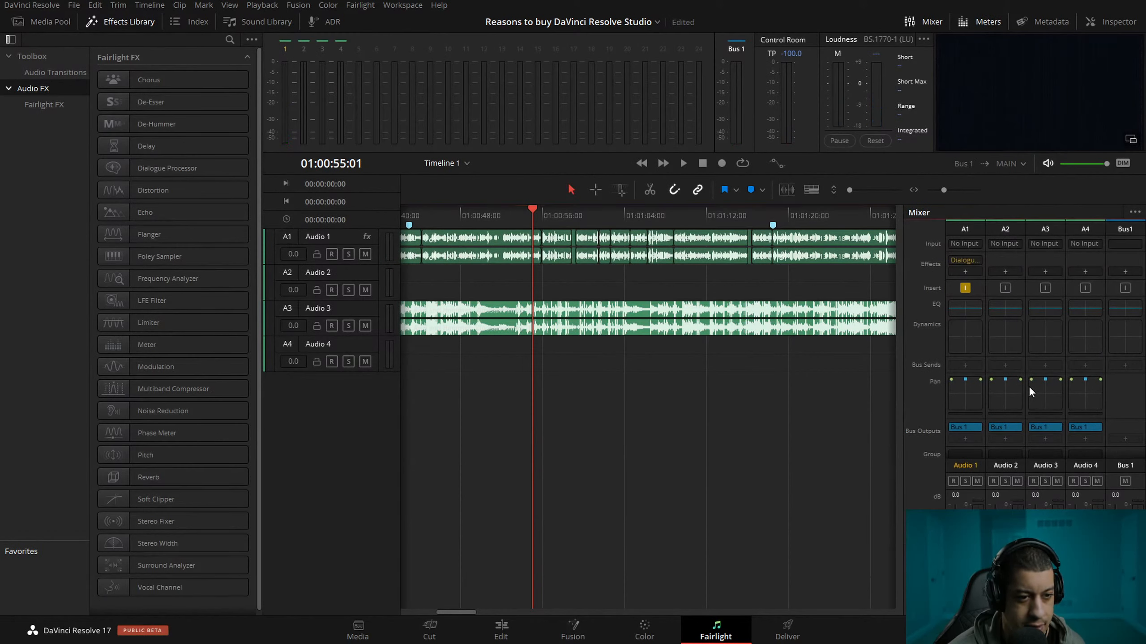
# Lower the Audio 3 music level to -23 dB while playing it against the dialogue.
pyautogui.scroll(-1, 1046, 402)
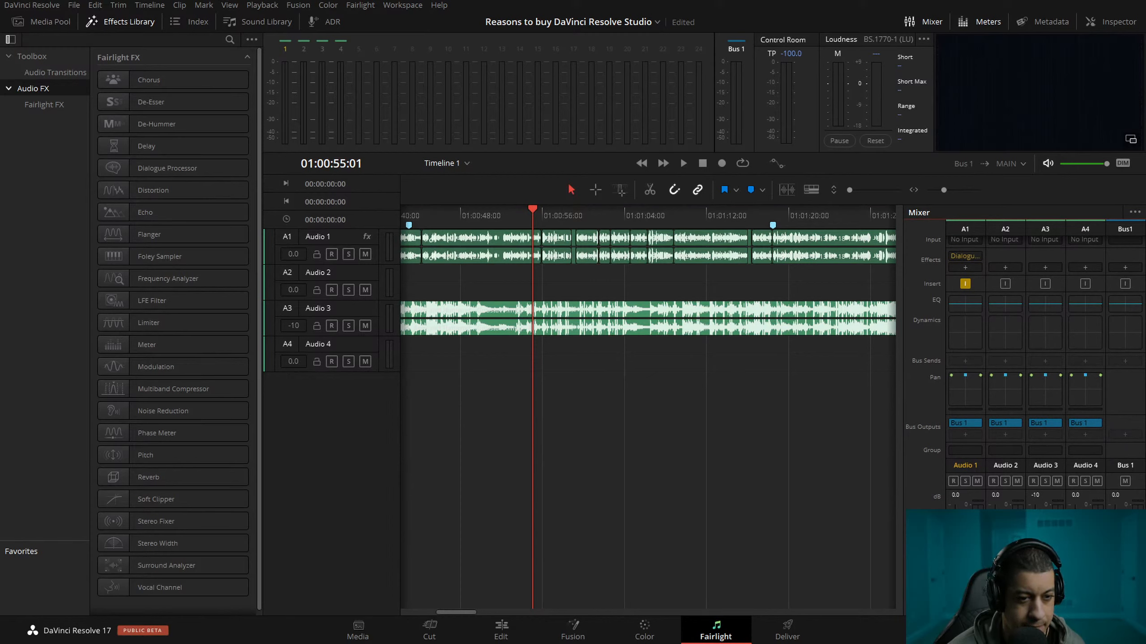
pyautogui.press('space')
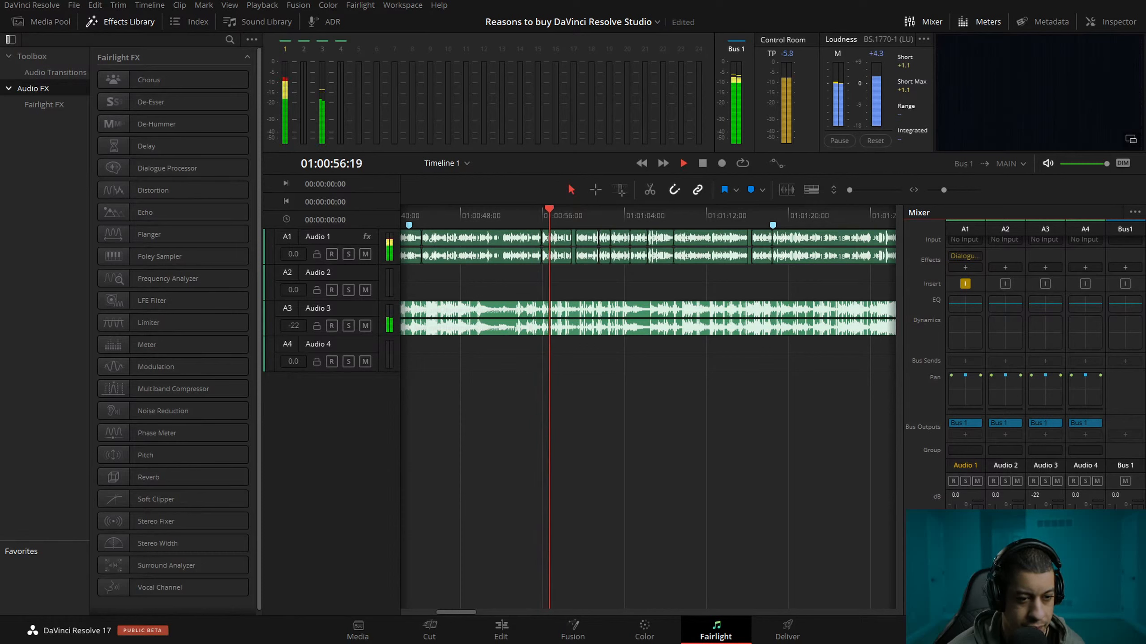
pyautogui.press('space')
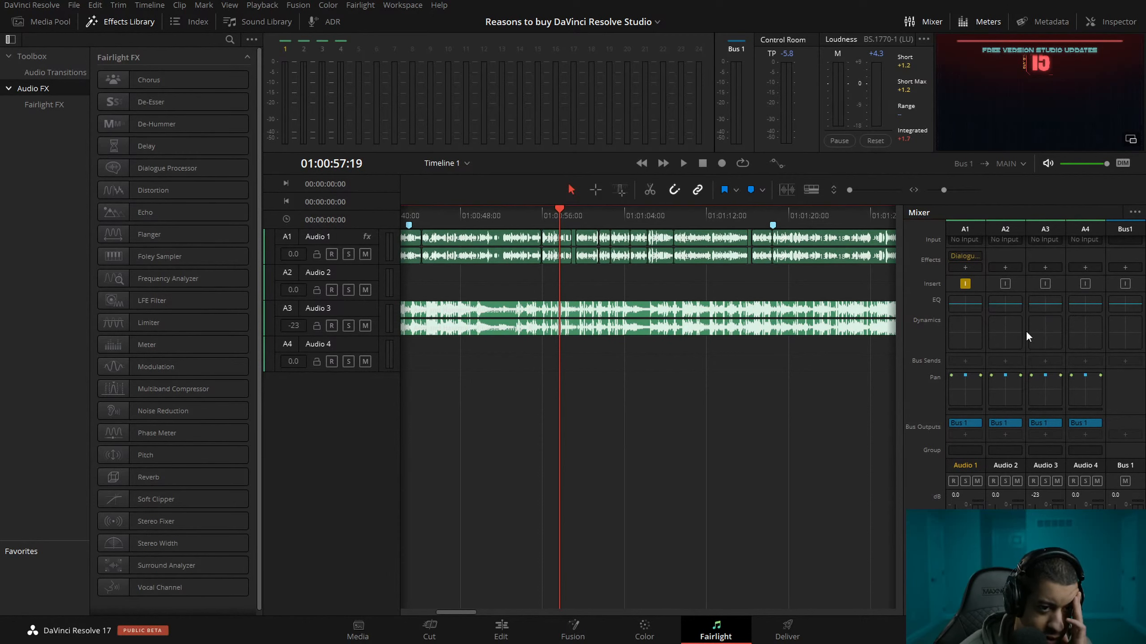
# Check the effect categories available for Audio 3 and its audio input patching.
pyautogui.scroll(1, 1027, 334)
pyautogui.scroll(-1, 1050, 442)
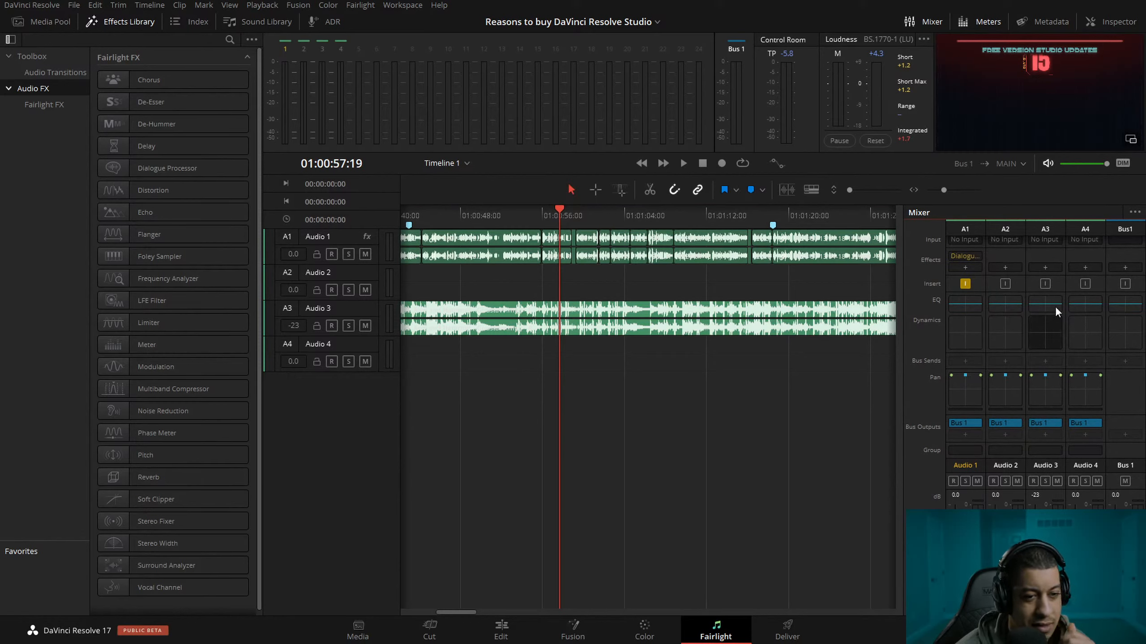
pyautogui.click(1045, 267)
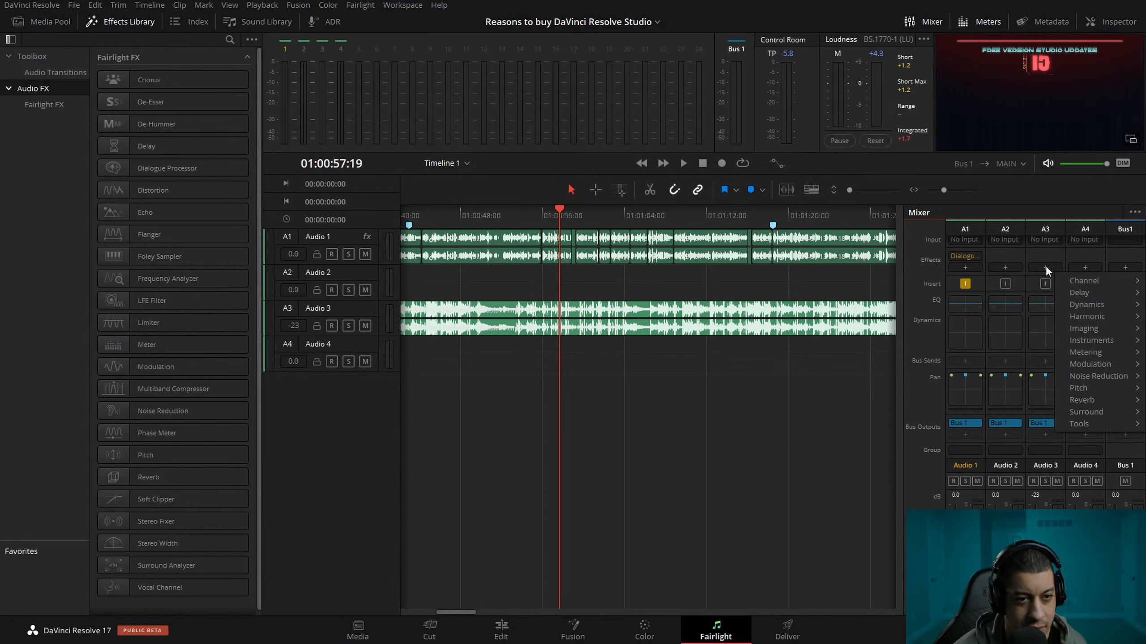
pyautogui.click(1045, 249)
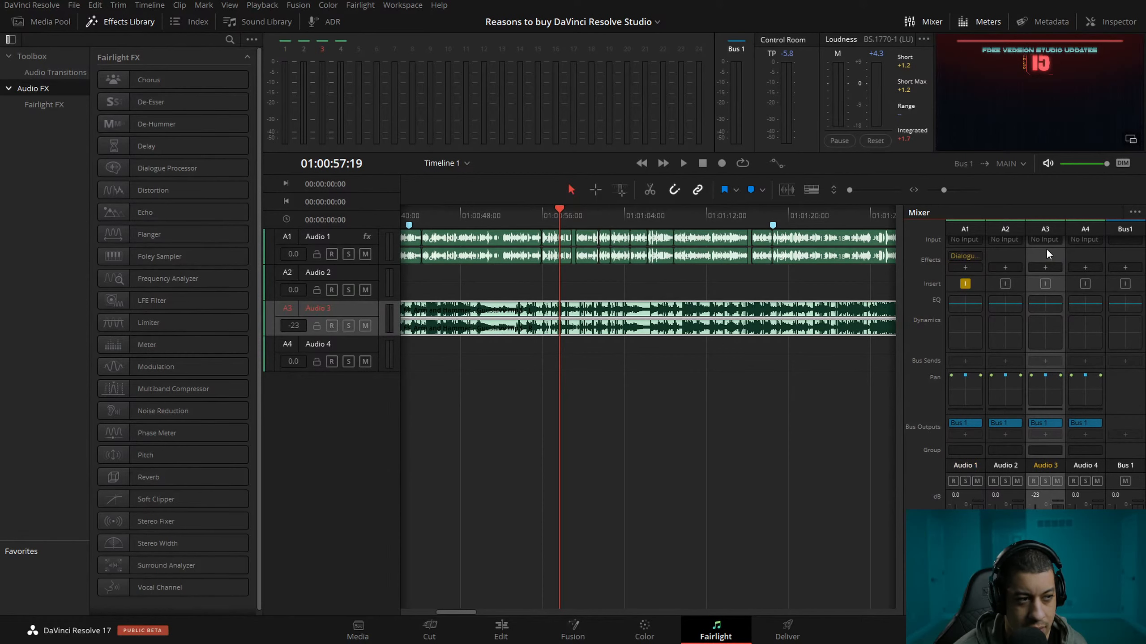
pyautogui.click(1048, 247)
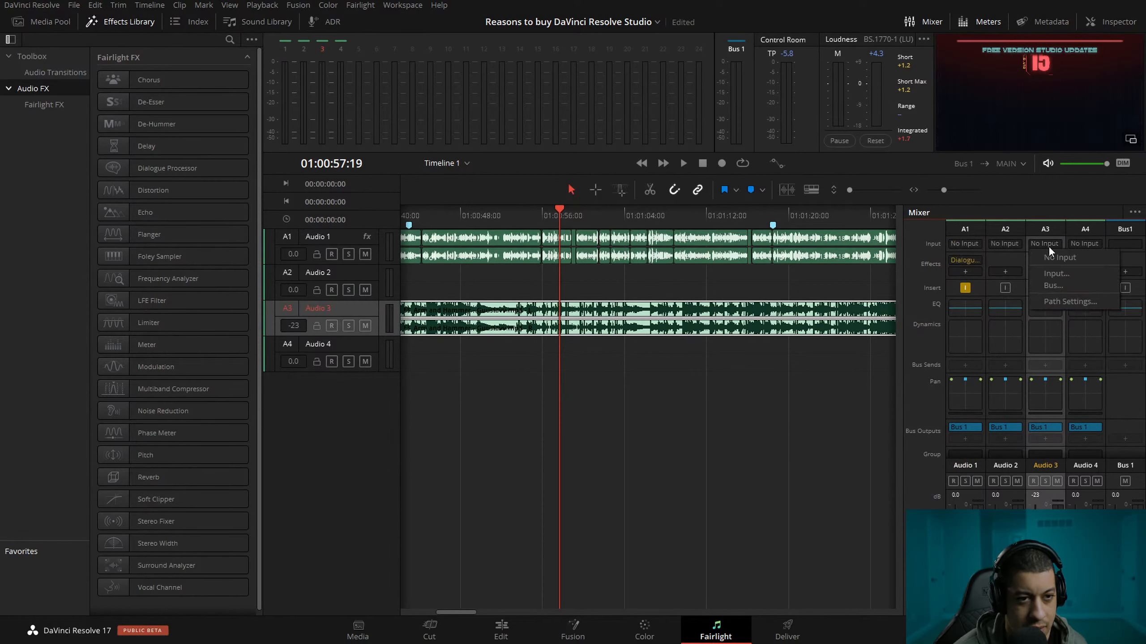
pyautogui.click(1061, 273)
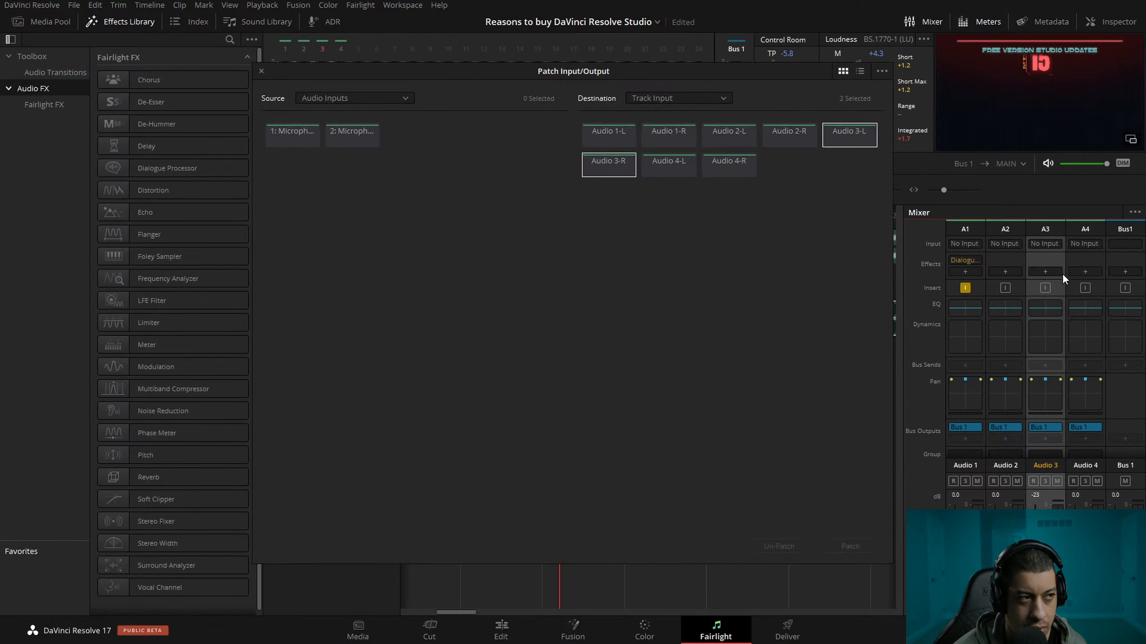
pyautogui.click(261, 71)
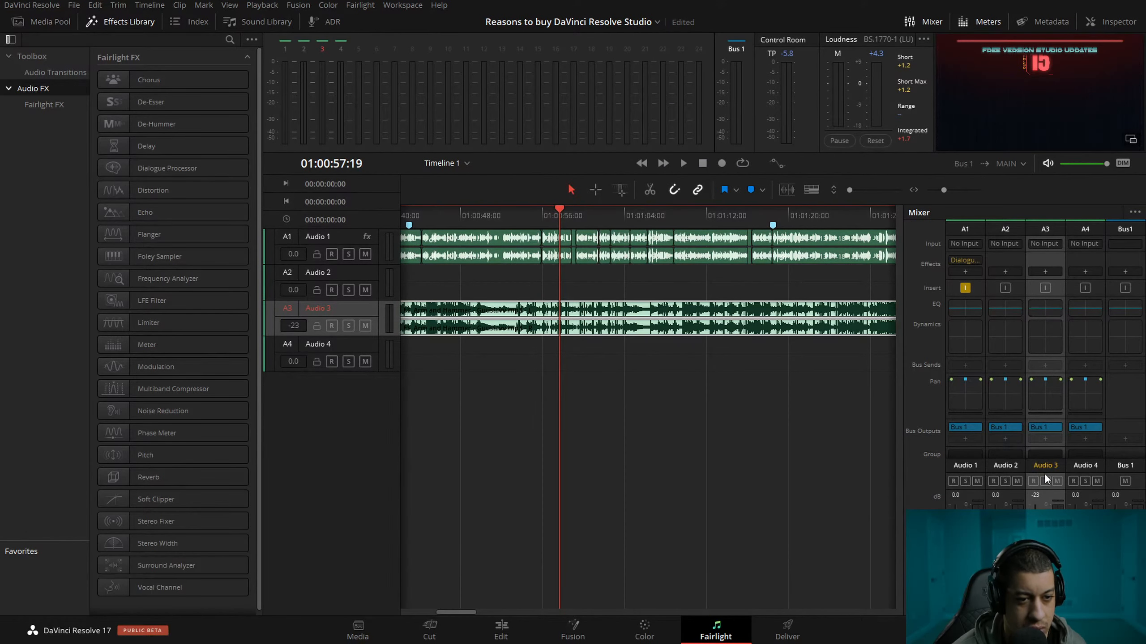
# Look through the effect submenus for Audio 3 and inspect its bus input patching.
pyautogui.scroll(-1, 1050, 425)
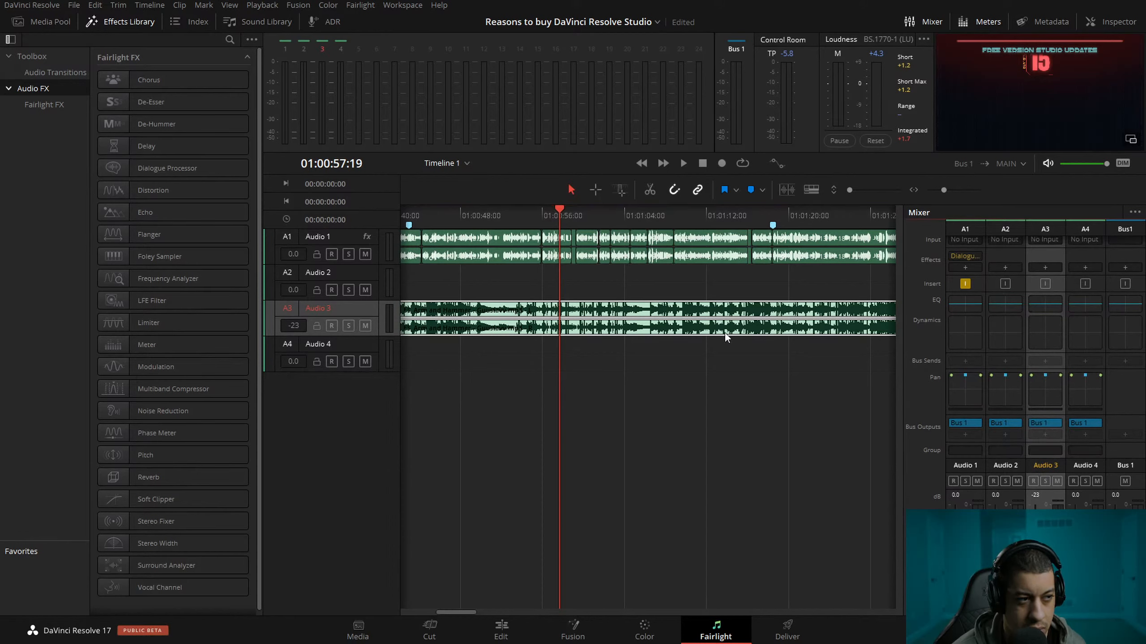
pyautogui.scroll(1, 1054, 294)
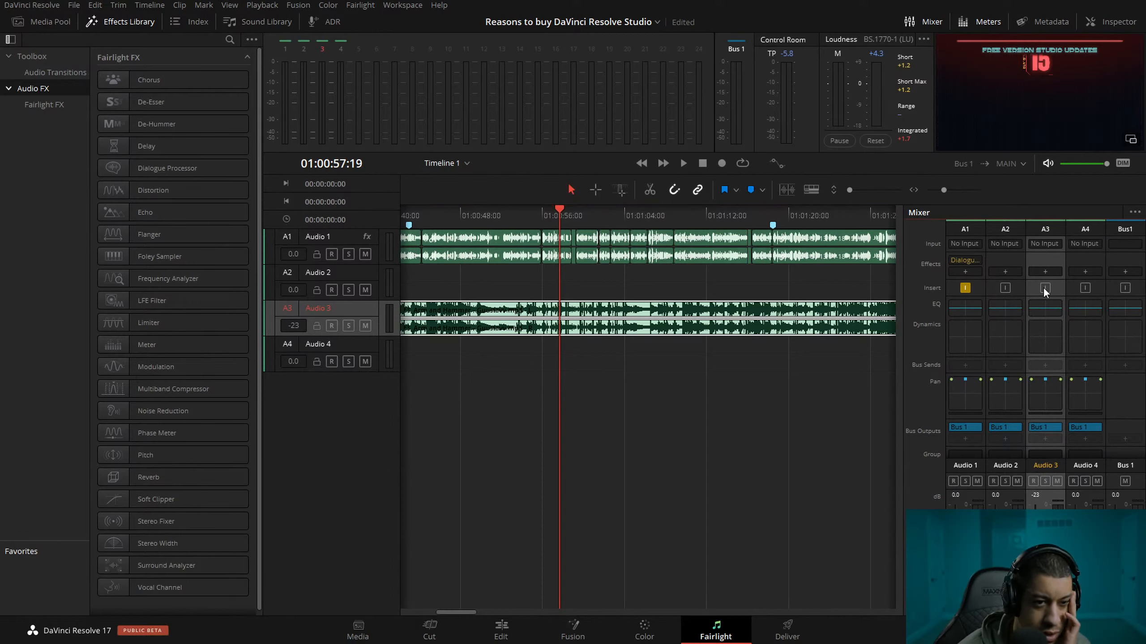
pyautogui.click(1045, 272)
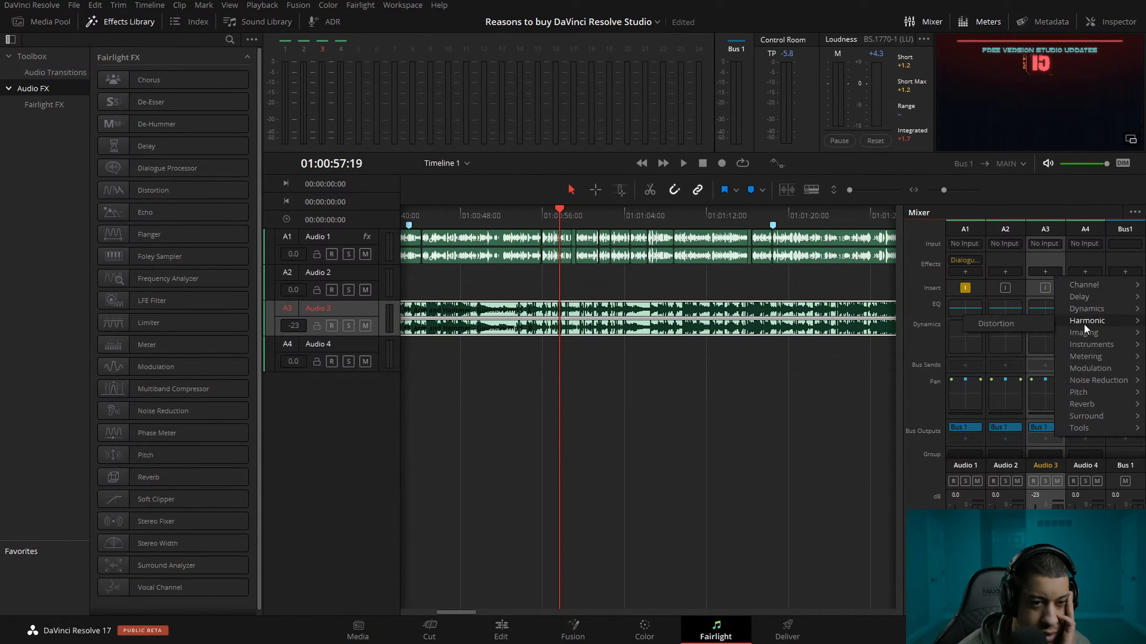
pyautogui.moveTo(1093, 404)
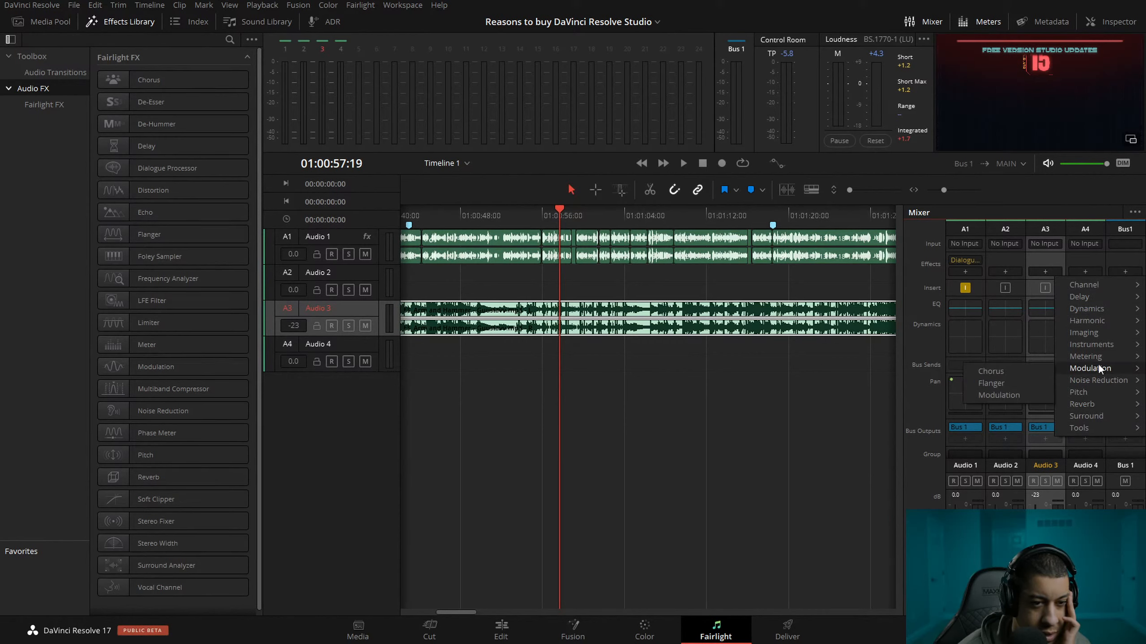
pyautogui.moveTo(1095, 335)
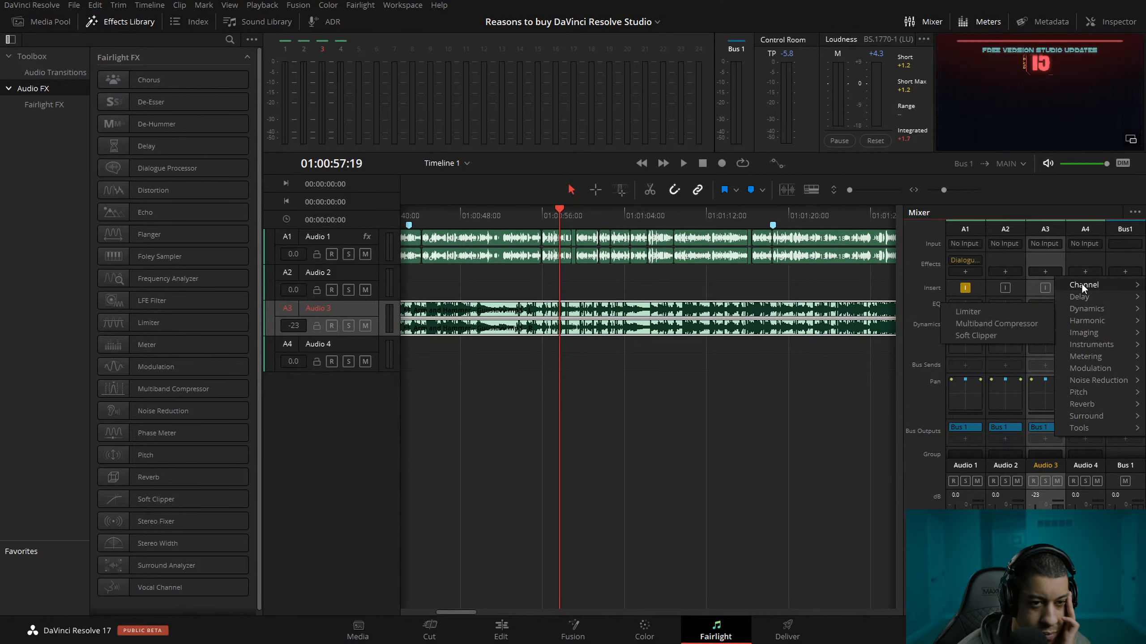
pyautogui.click(1045, 258)
pyautogui.click(1046, 244)
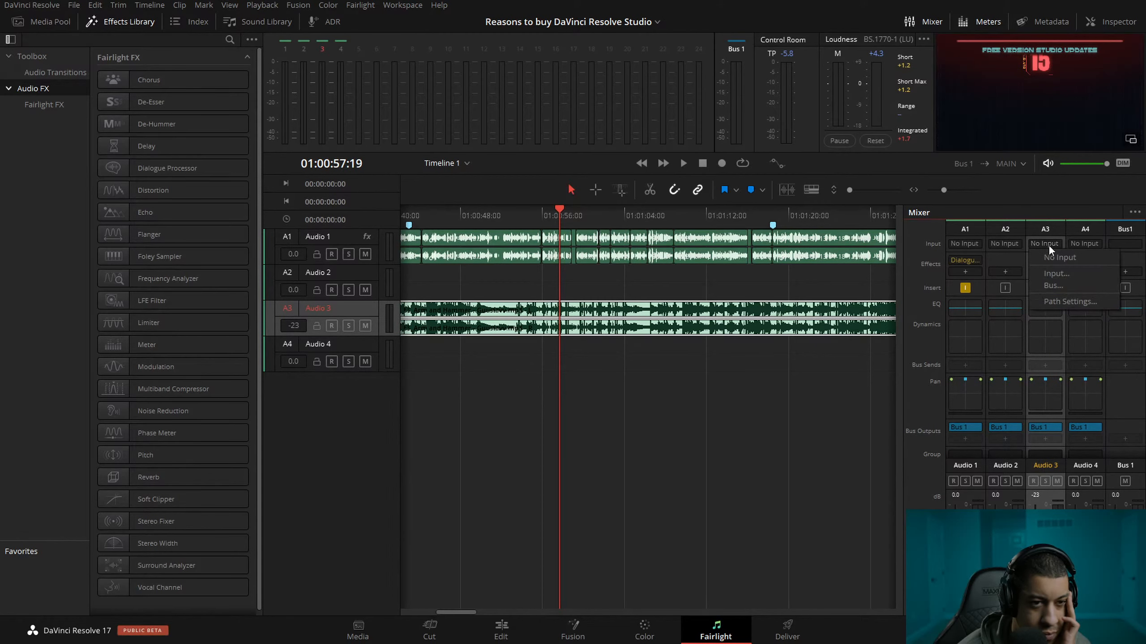
pyautogui.click(1069, 273)
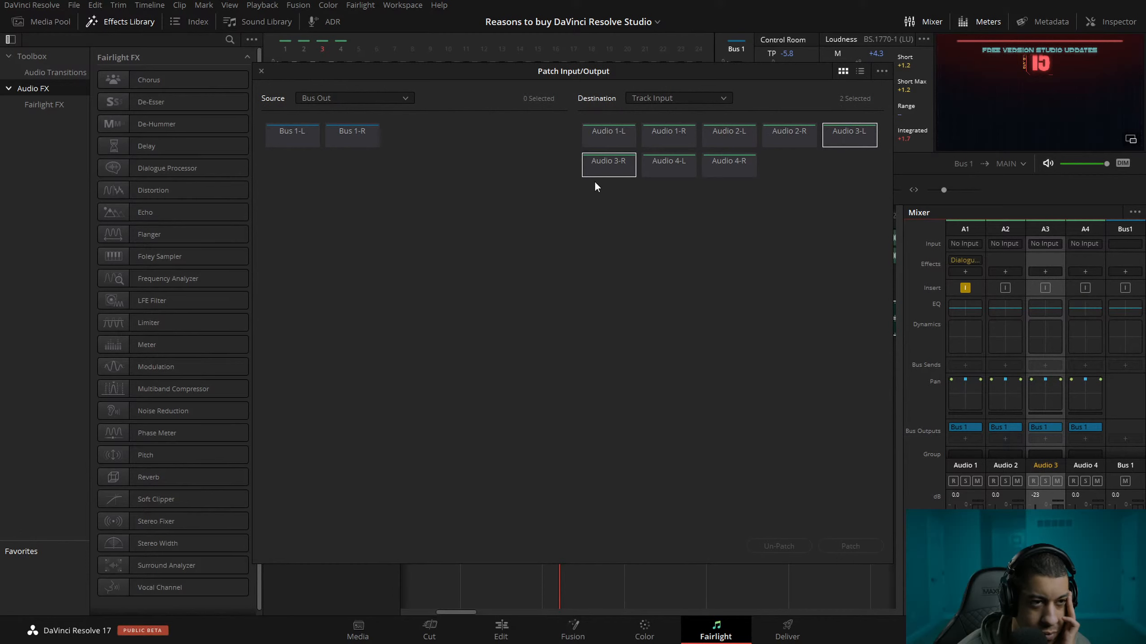
pyautogui.click(261, 72)
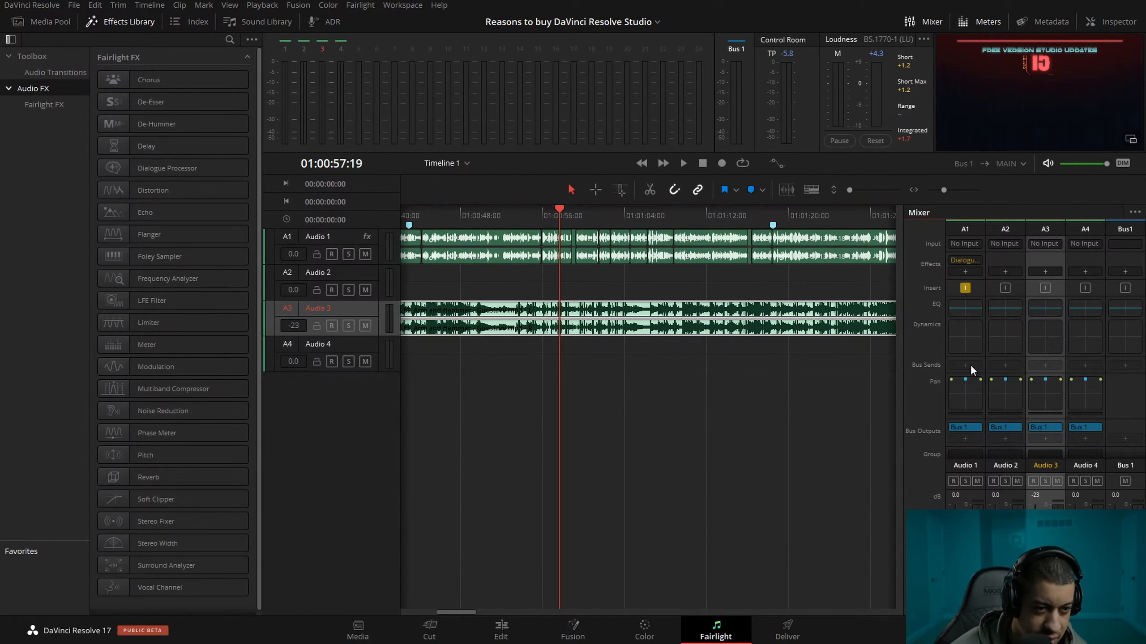
# Select Audio 1 and look through its available track options.
pyautogui.click(965, 229)
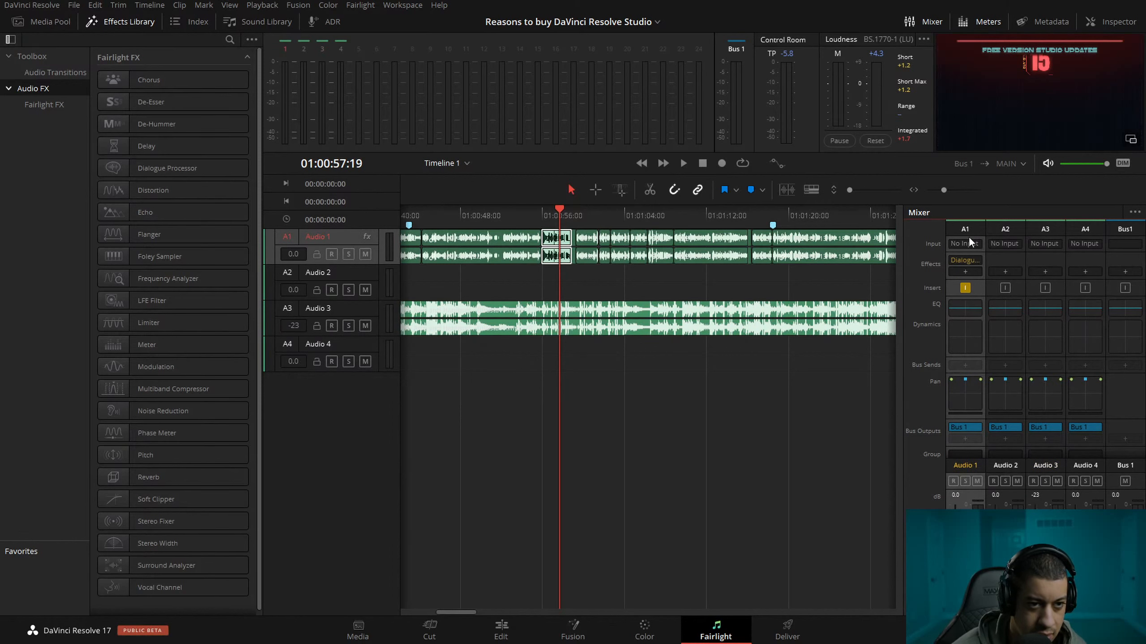
pyautogui.scroll(-1, 964, 433)
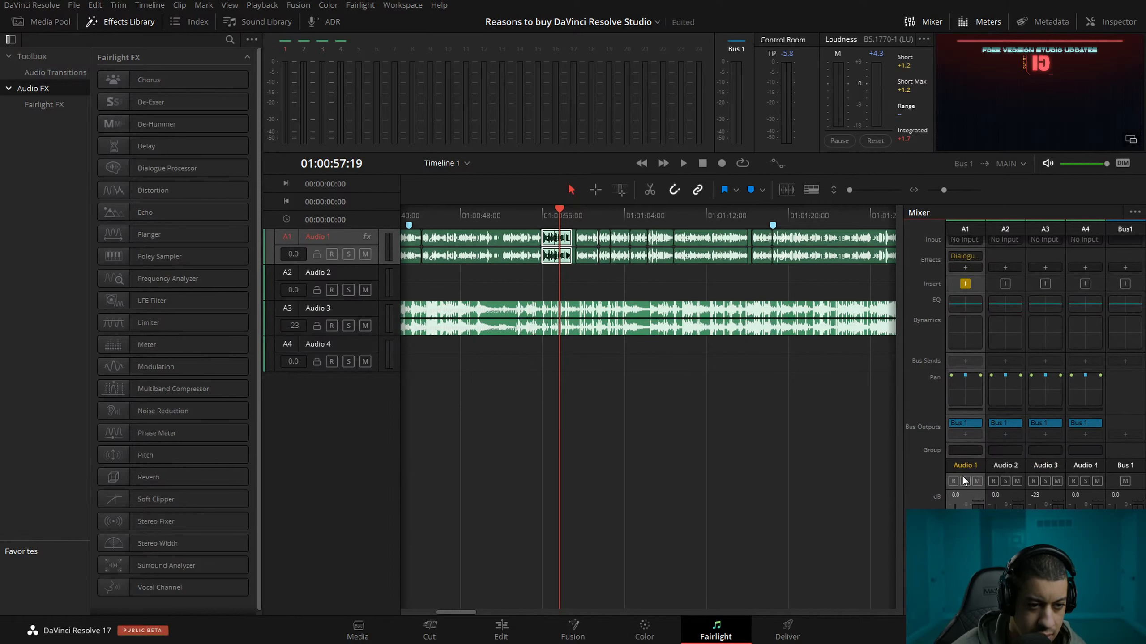
pyautogui.rightClick(369, 238)
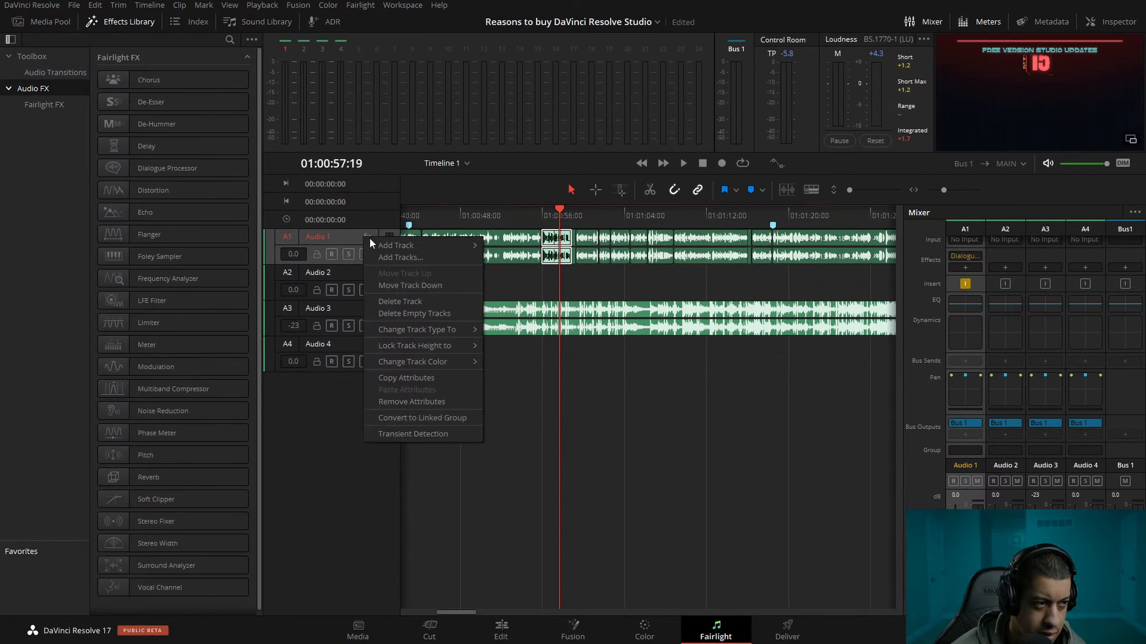
pyautogui.moveTo(427, 246)
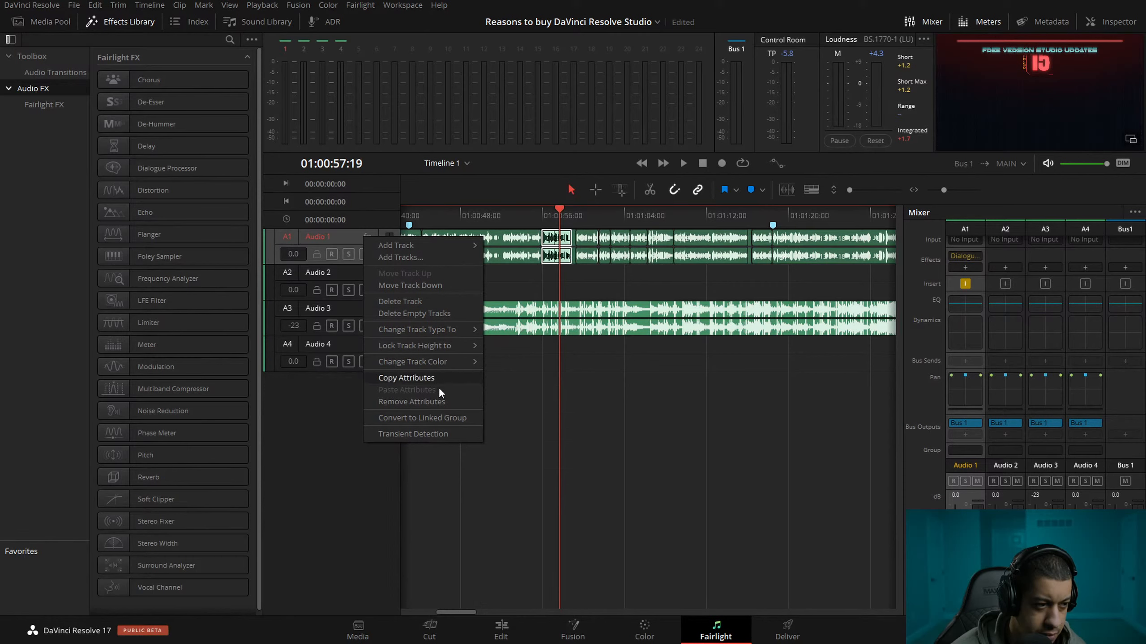
pyautogui.click(370, 464)
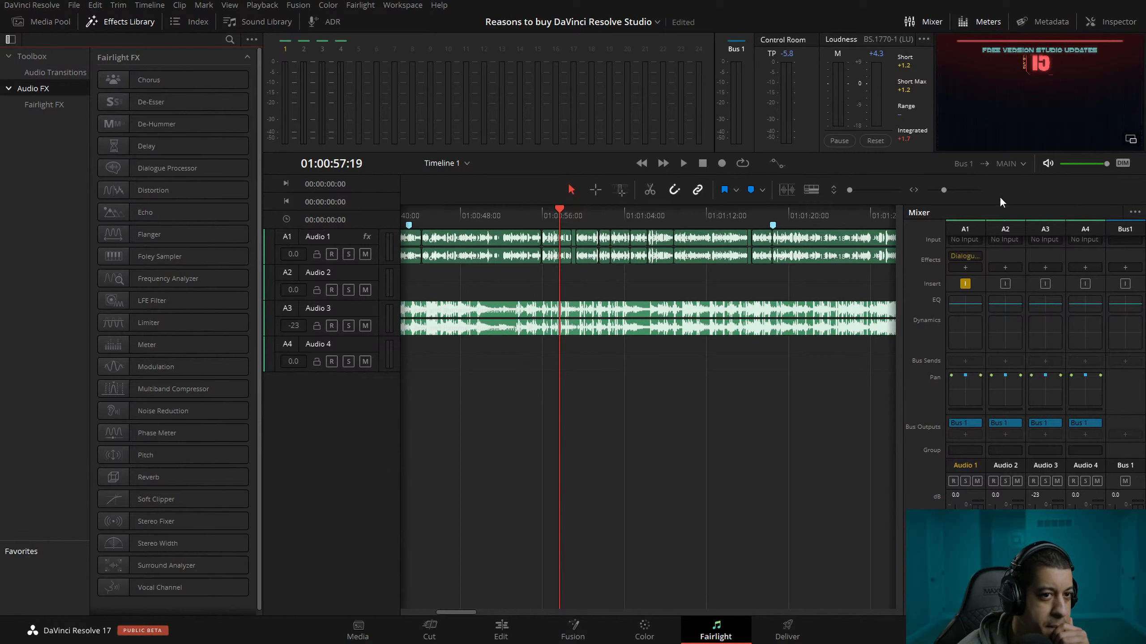
# Inspect the Equalizer and Dynamics settings of Audio 3 and open the Dynamics settings of Audio 1.
pyautogui.scroll(1, 971, 267)
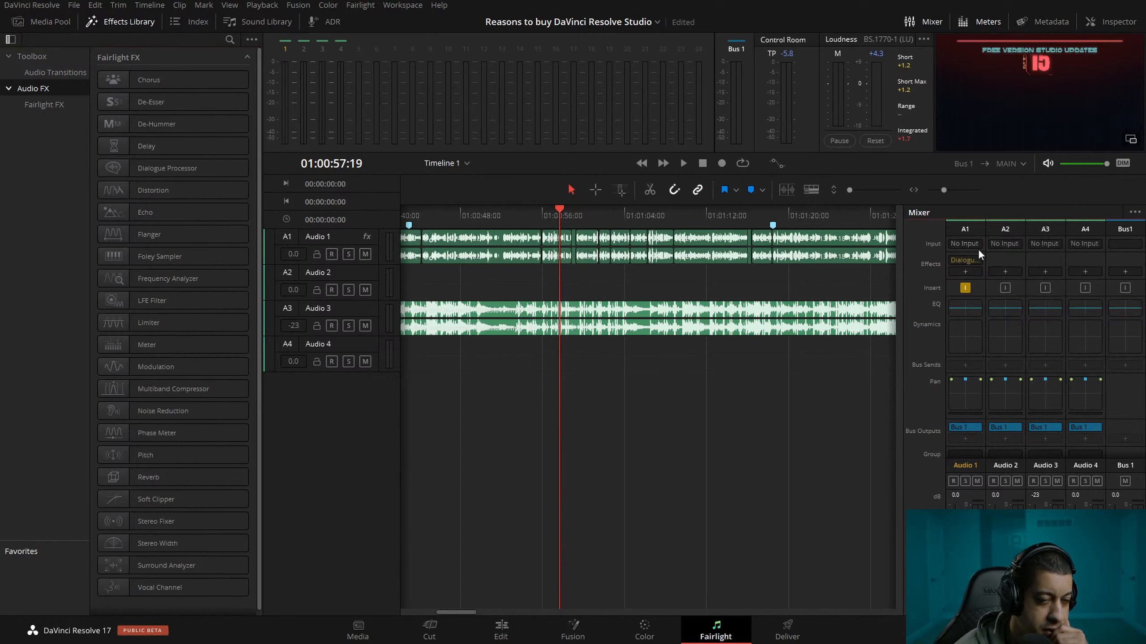
pyautogui.doubleClick(1047, 310)
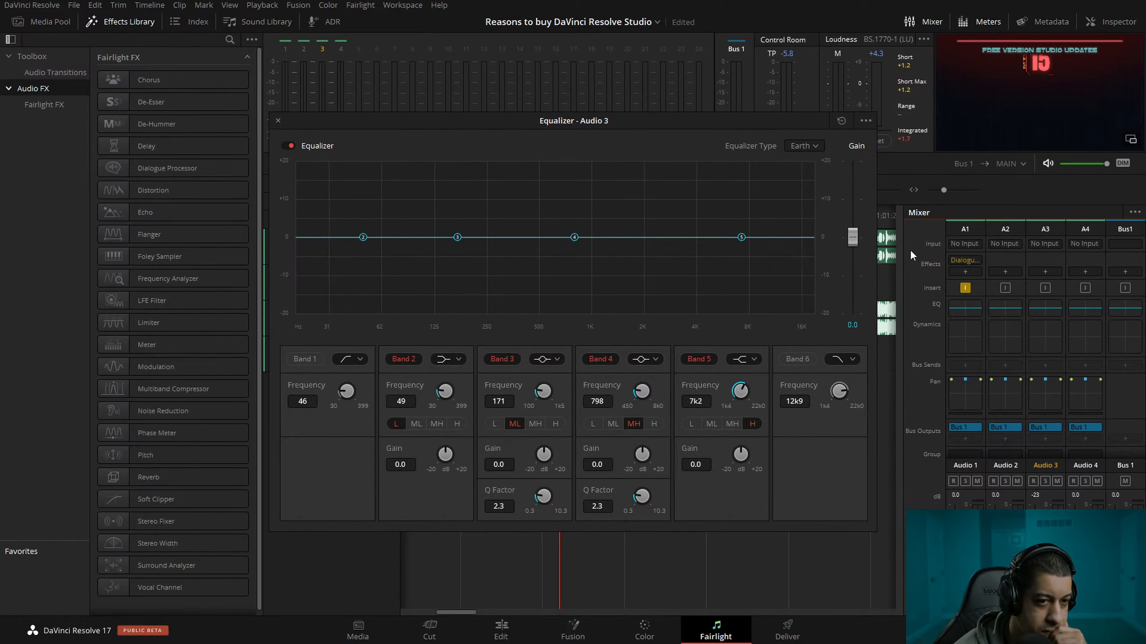
pyautogui.doubleClick(1043, 332)
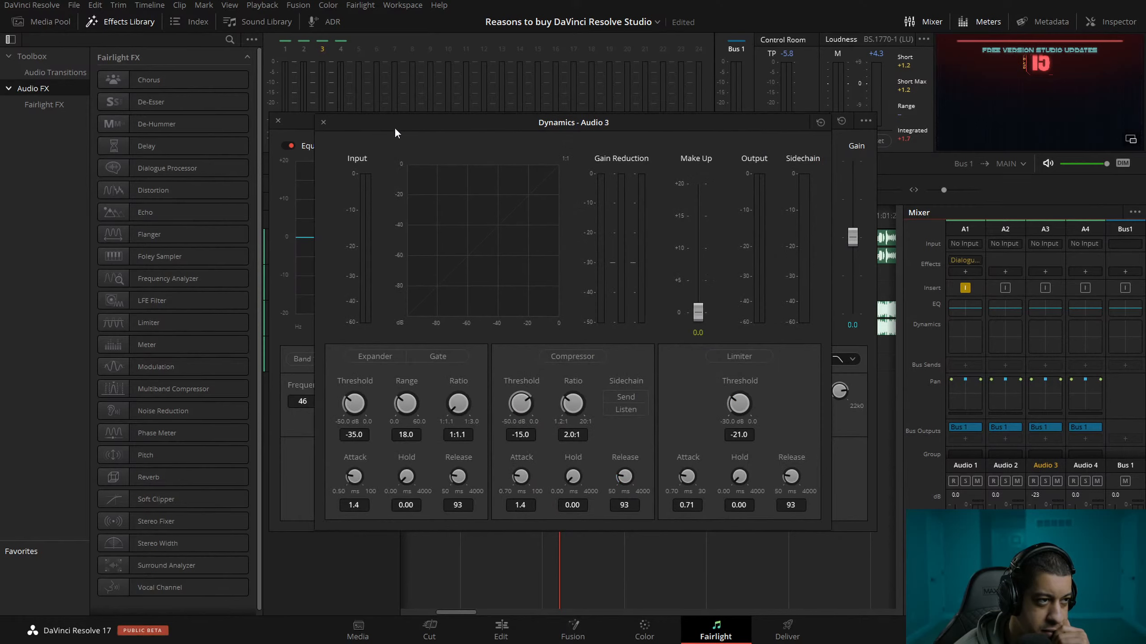
pyautogui.moveTo(417, 124); pyautogui.dragTo(504, 161)
pyautogui.click(278, 121)
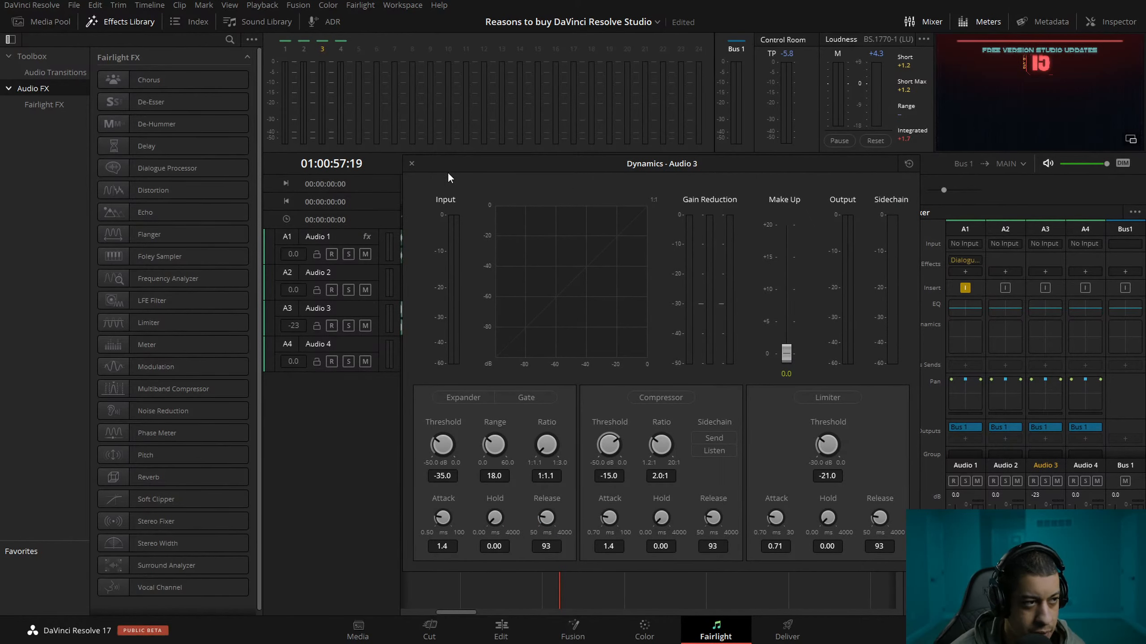
pyautogui.click(411, 164)
pyautogui.doubleClick(964, 342)
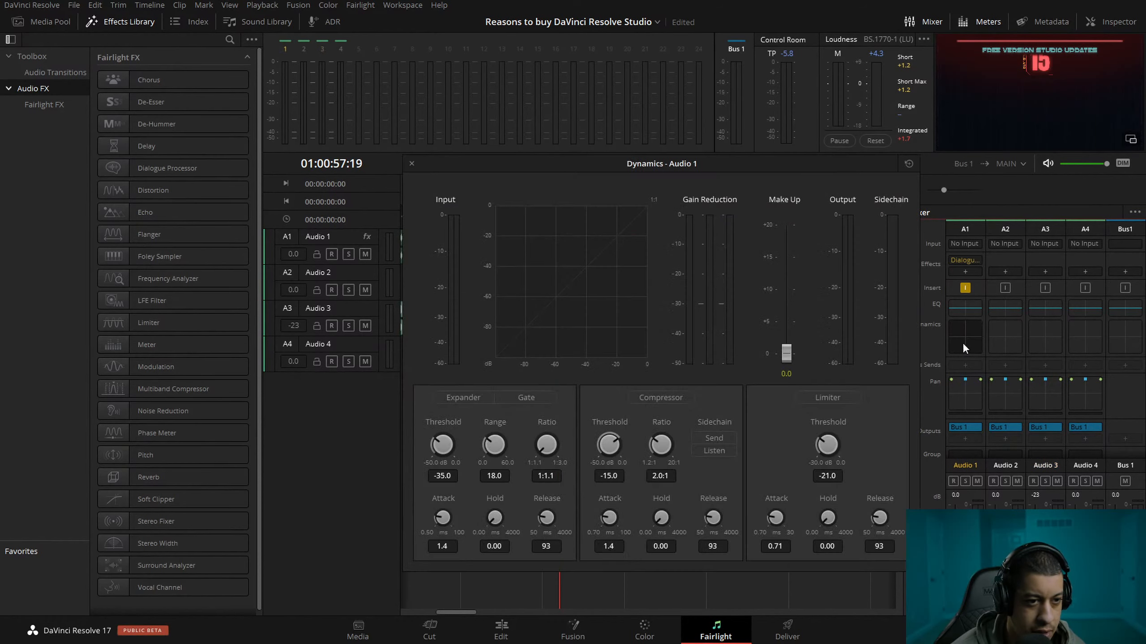
# Make Audio 1 the sidechain send source, and enable Audio 3's compressor with its sidechain set to Listen.
pyautogui.click(717, 438)
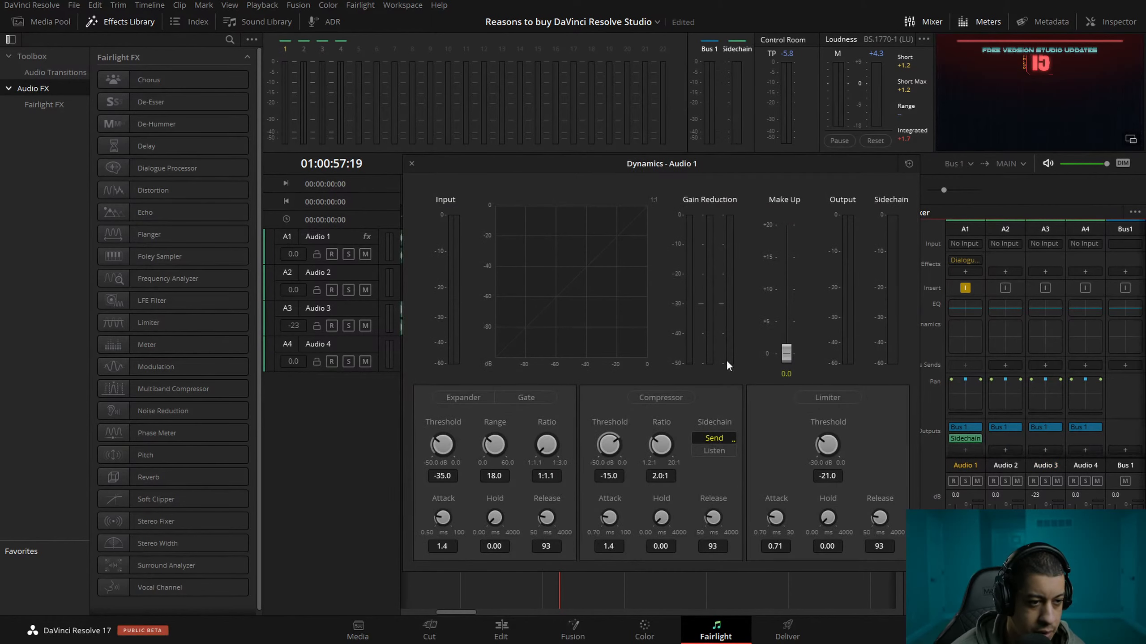
pyautogui.click(412, 164)
pyautogui.doubleClick(1049, 341)
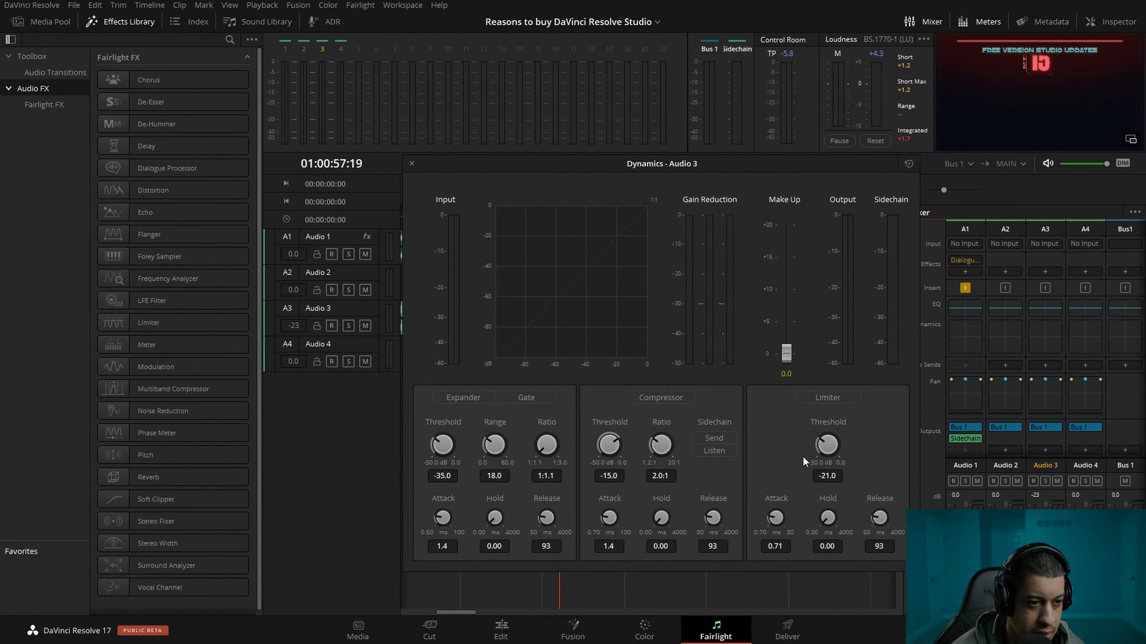
pyautogui.click(691, 398)
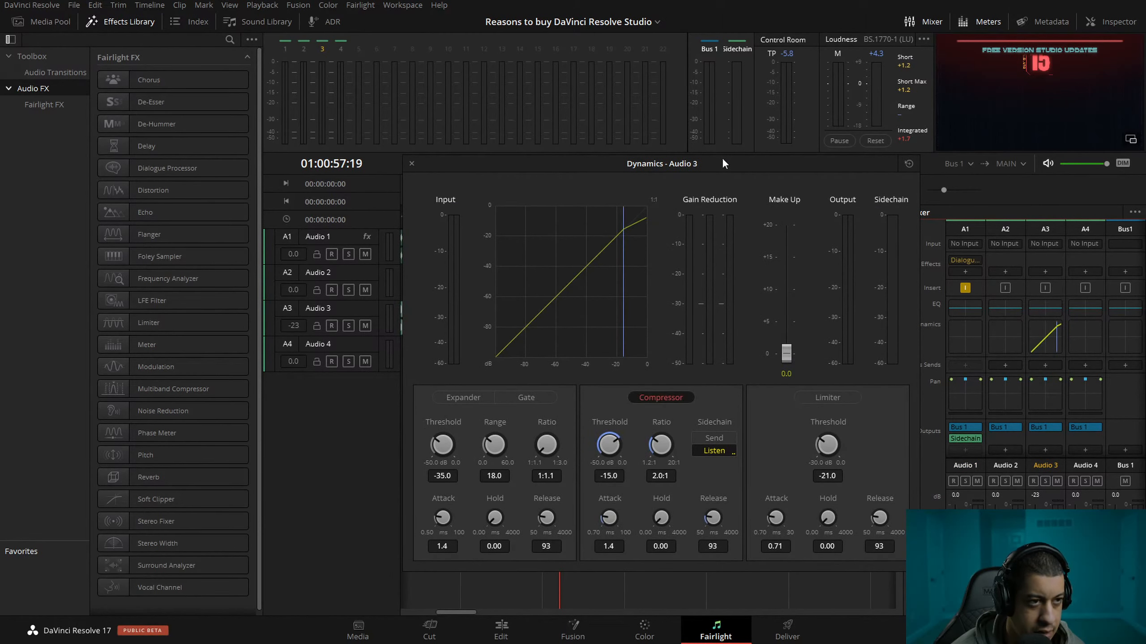
# During playback, try Audio 3 compressor thresholds of -30.2, -50.0 and -32.8 dB, and reset the threshold to its default.
pyautogui.moveTo(723, 163); pyautogui.dragTo(660, 157)
pyautogui.moveTo(554, 440); pyautogui.dragTo(473, 411)
pyautogui.press('space')
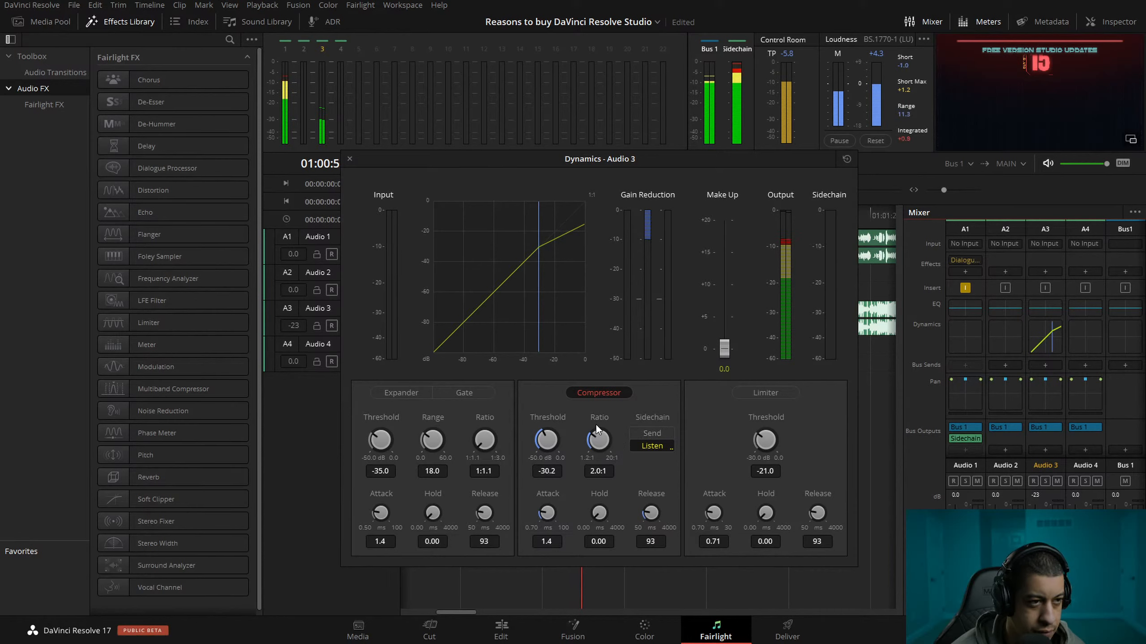
pyautogui.moveTo(537, 449); pyautogui.dragTo(385, 457)
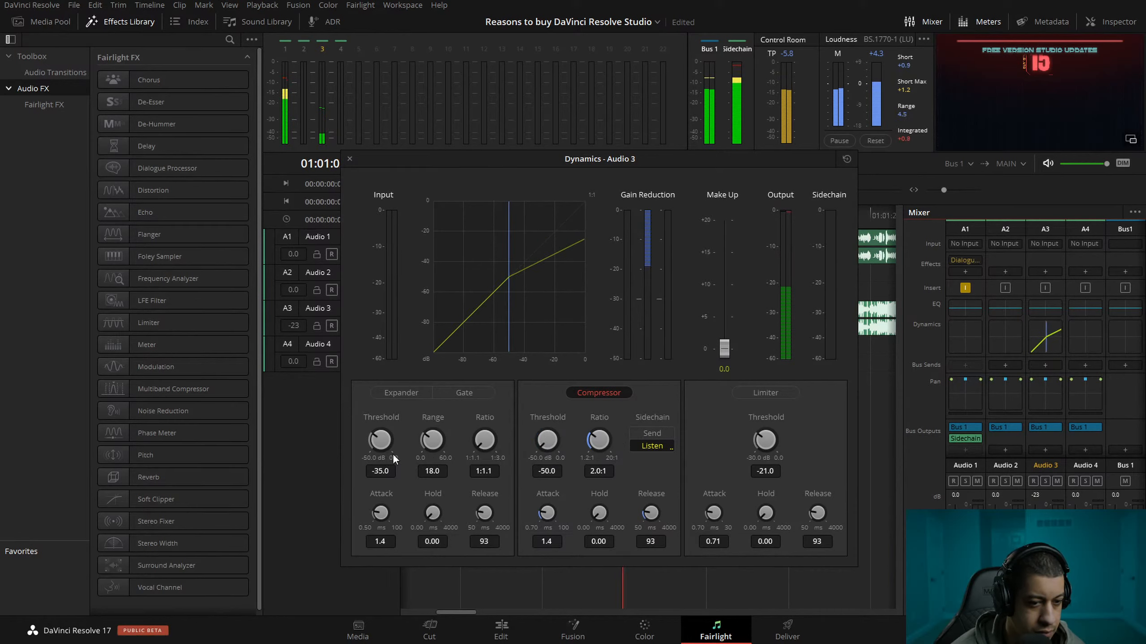
pyautogui.moveTo(546, 423)
pyautogui.mouseDown()
pyautogui.moveTo(574, 410)
pyautogui.moveTo(566, 430)
pyautogui.mouseUp()
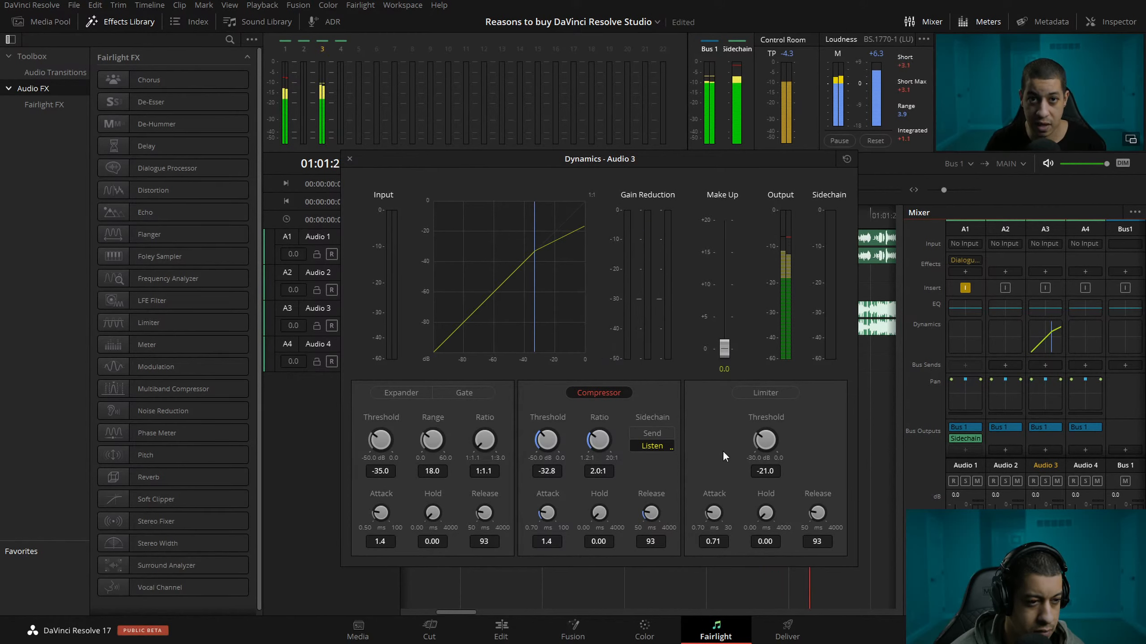
pyautogui.moveTo(543, 440); pyautogui.dragTo(317, 447)
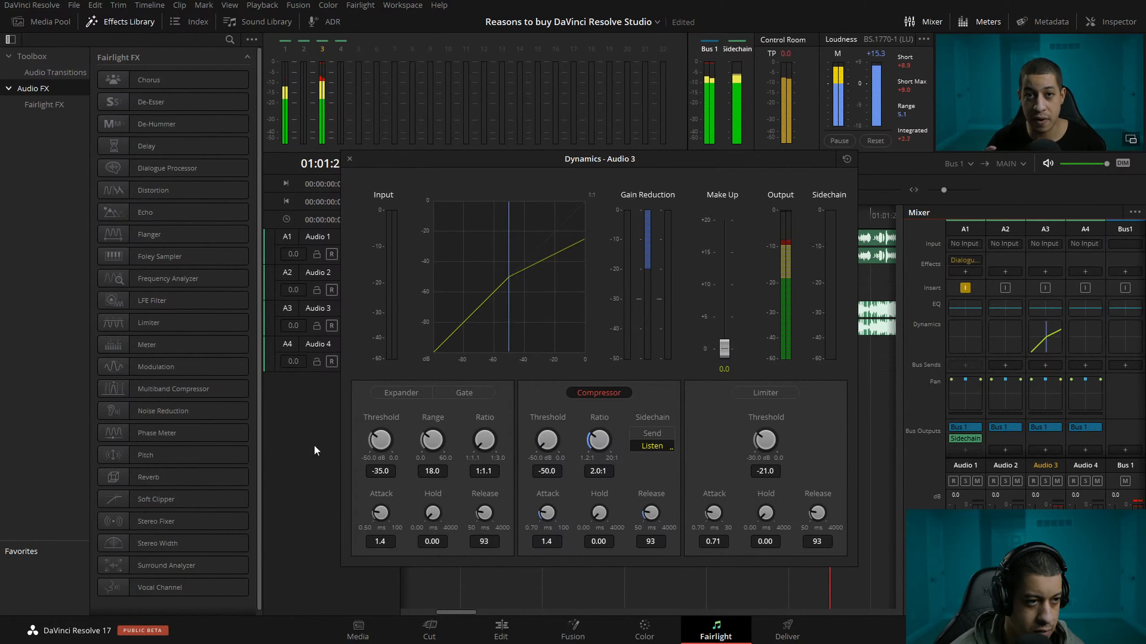
pyautogui.doubleClick(547, 442)
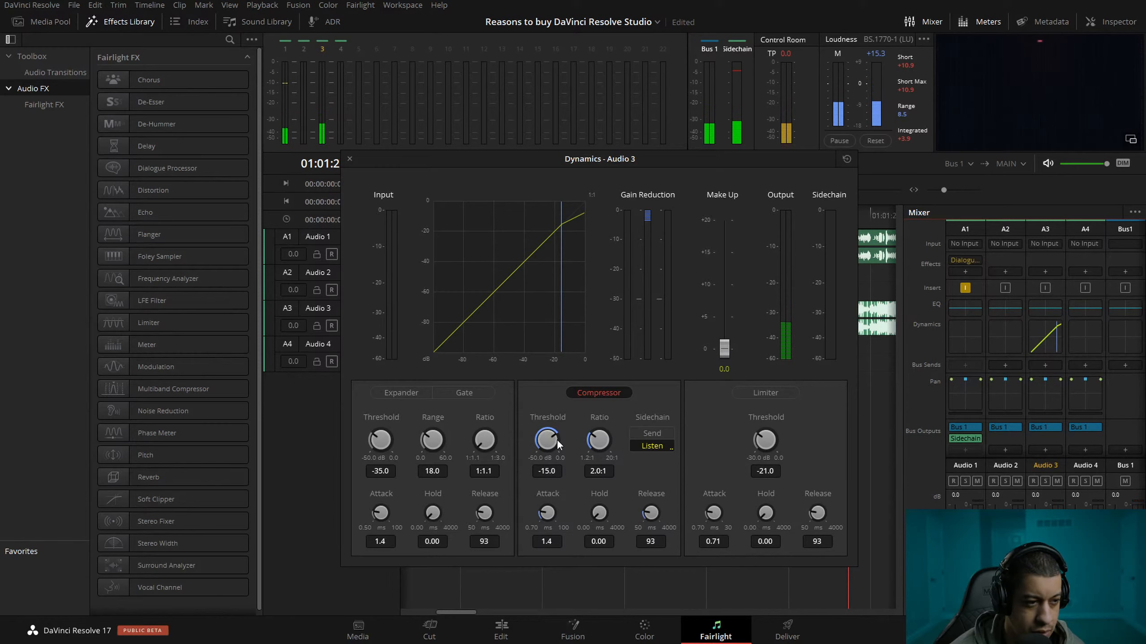
# Set Audio 3's compressor to a threshold of -44.9 dB and a ratio of 2.3:1.
pyautogui.moveTo(551, 444); pyautogui.dragTo(477, 561)
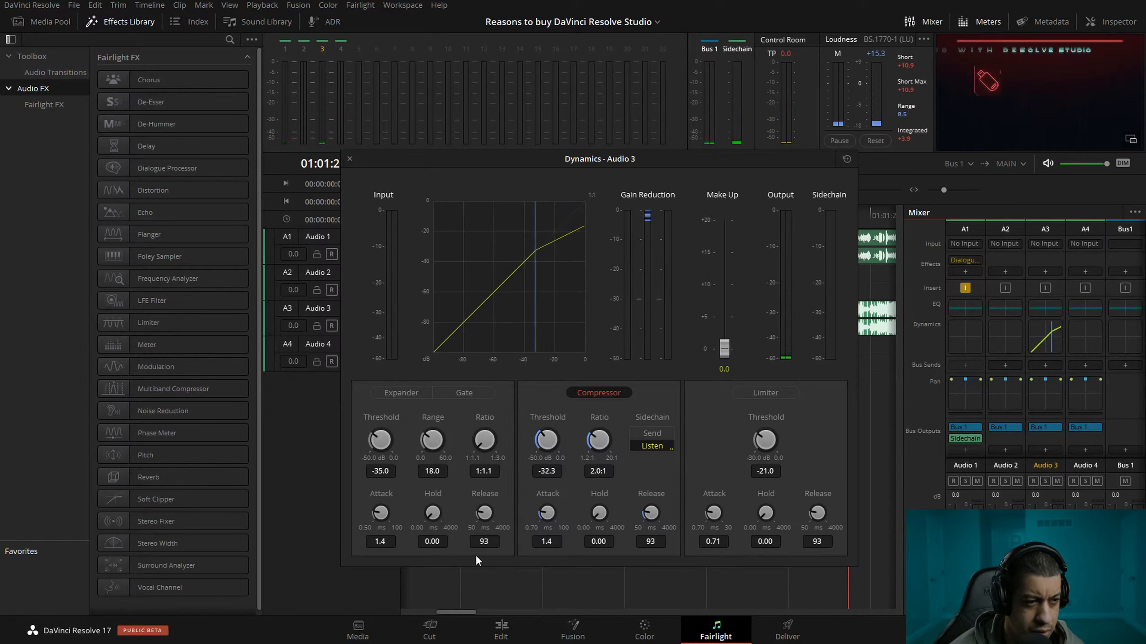
pyautogui.moveTo(600, 441); pyautogui.dragTo(627, 363)
pyautogui.moveTo(545, 442); pyautogui.dragTo(486, 506)
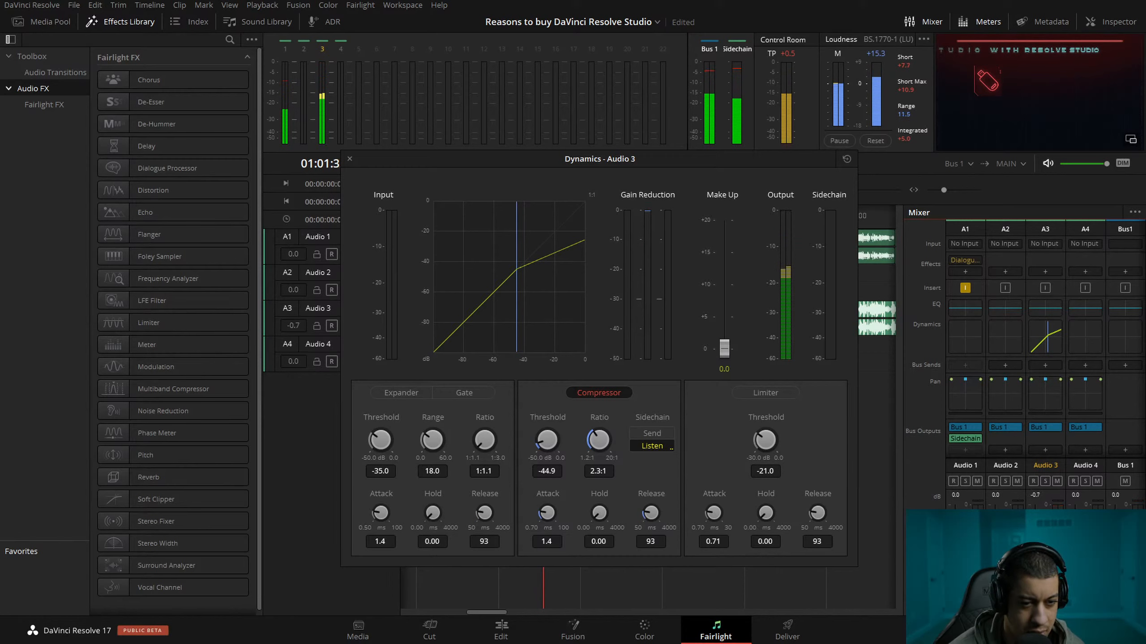
# Bring the Audio 3 volume fader to 0.0 dB and play the mix.
pyautogui.moveTo(1035, 529); pyautogui.dragTo(1036, 557)
pyautogui.hotkey('ctrl', 'z')
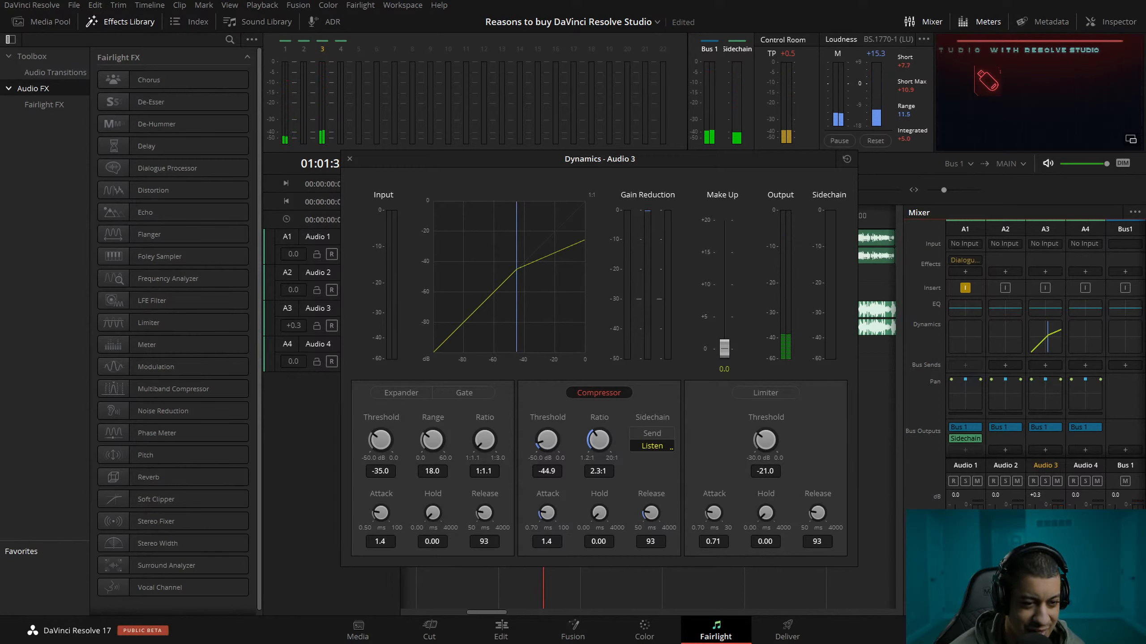
pyautogui.press('space')
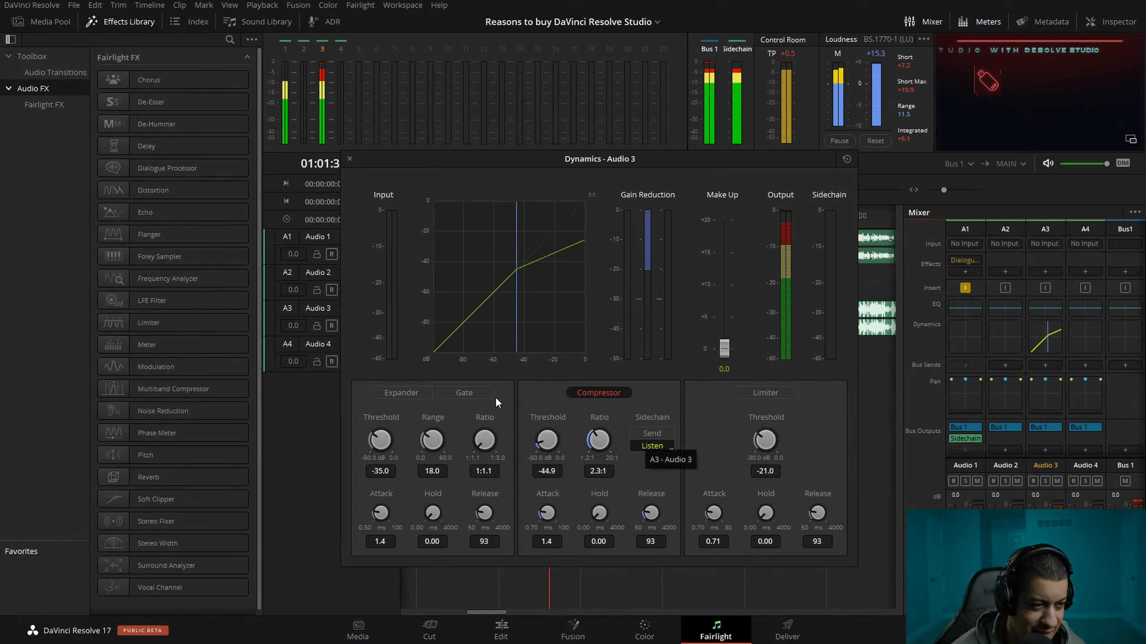
# Refine Audio 3's compressor to a threshold of -46.0 dB, ratio 2.0:1 and attack 3.2 ms with a longer hold, and uncover the timeline.
pyautogui.moveTo(549, 437); pyautogui.dragTo(585, 409)
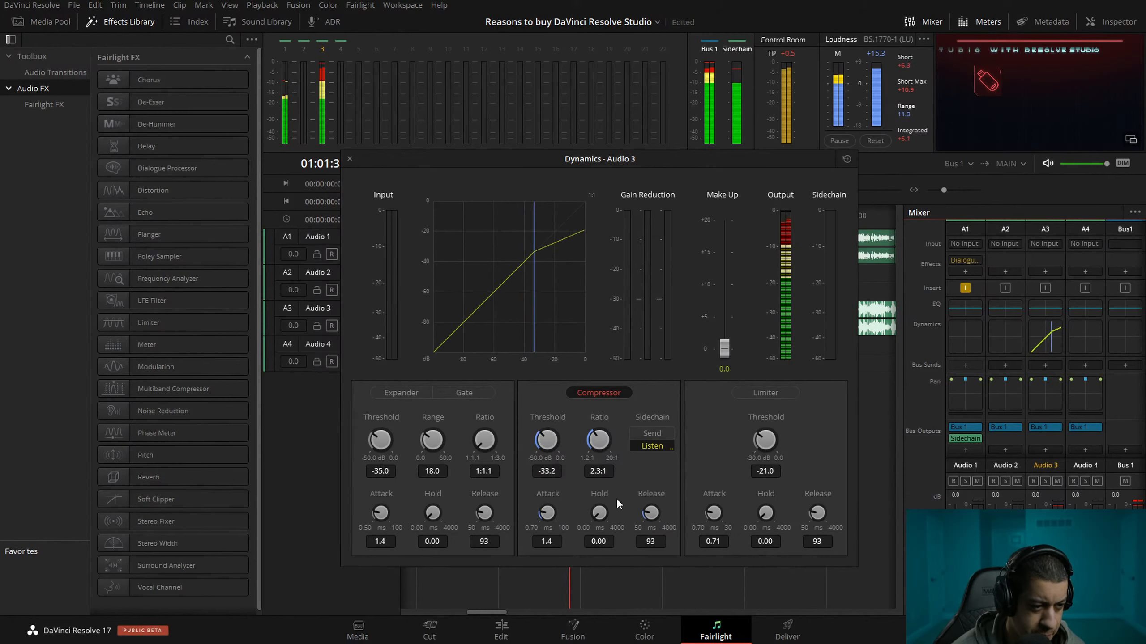
pyautogui.moveTo(602, 517)
pyautogui.mouseDown()
pyautogui.moveTo(615, 501)
pyautogui.moveTo(610, 511)
pyautogui.mouseUp()
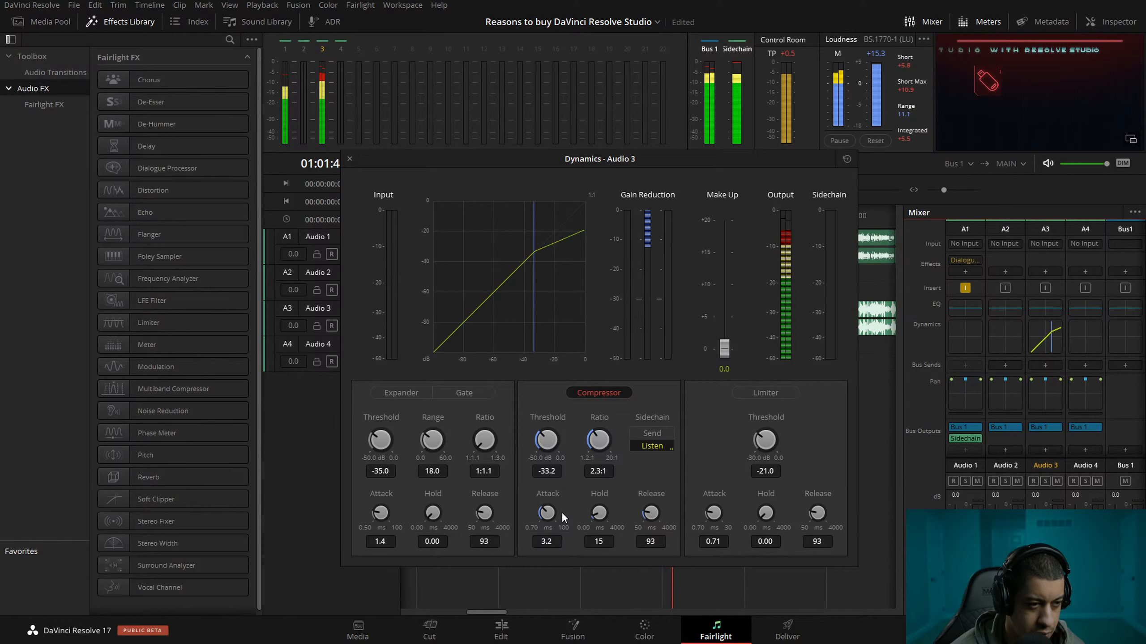
pyautogui.moveTo(548, 441); pyautogui.dragTo(520, 438)
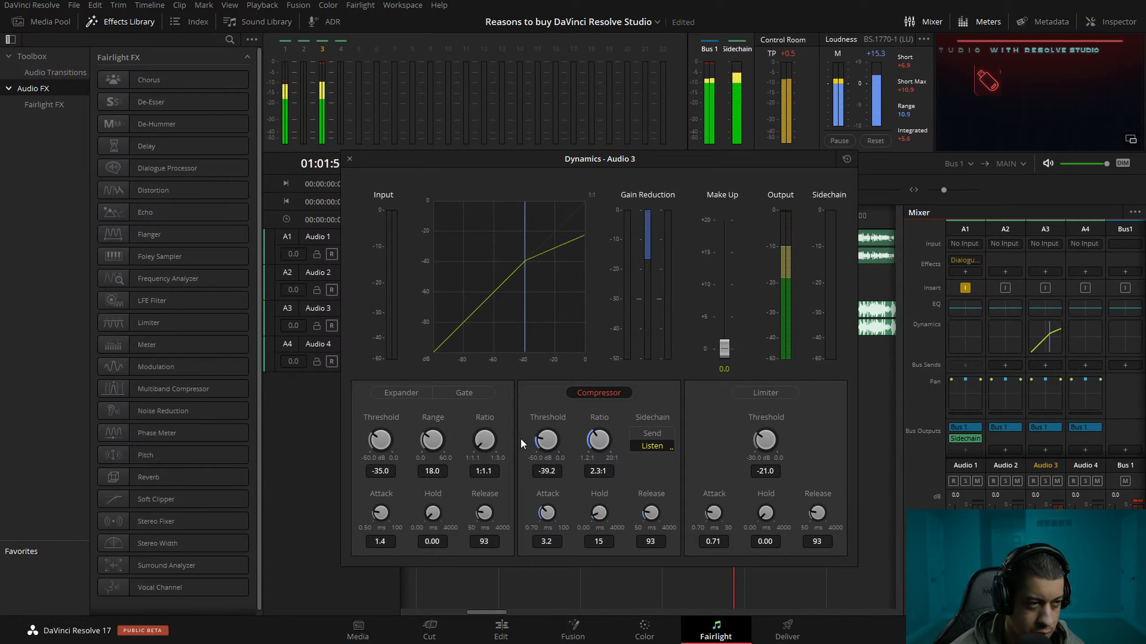
pyautogui.moveTo(544, 443); pyautogui.dragTo(513, 439)
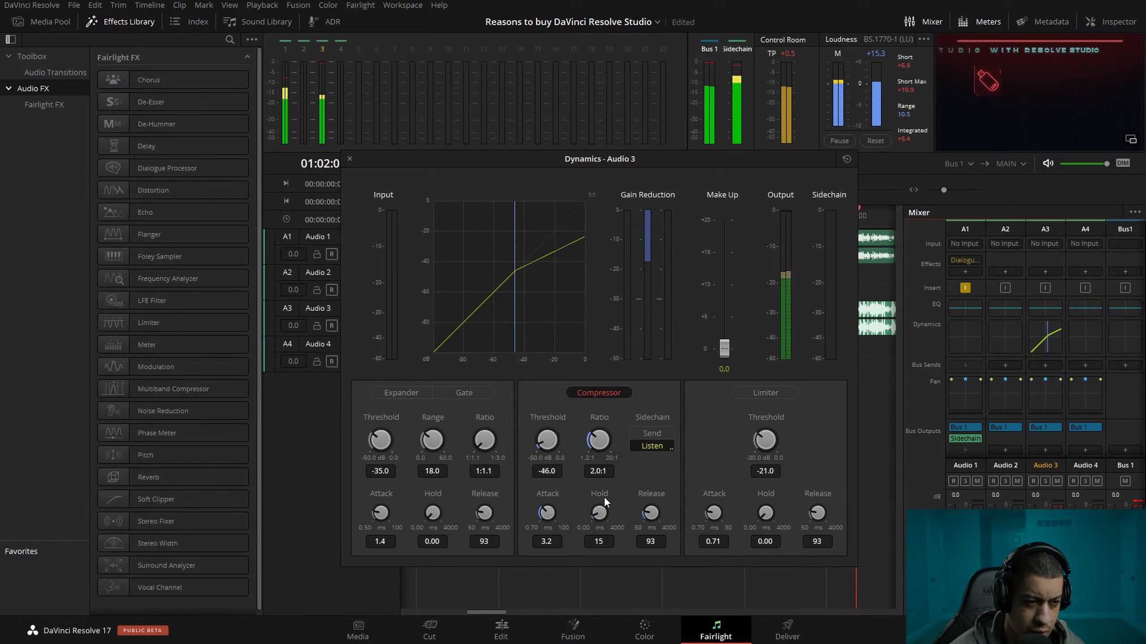
pyautogui.moveTo(602, 512); pyautogui.dragTo(615, 511)
pyautogui.moveTo(738, 162); pyautogui.dragTo(1145, 213)
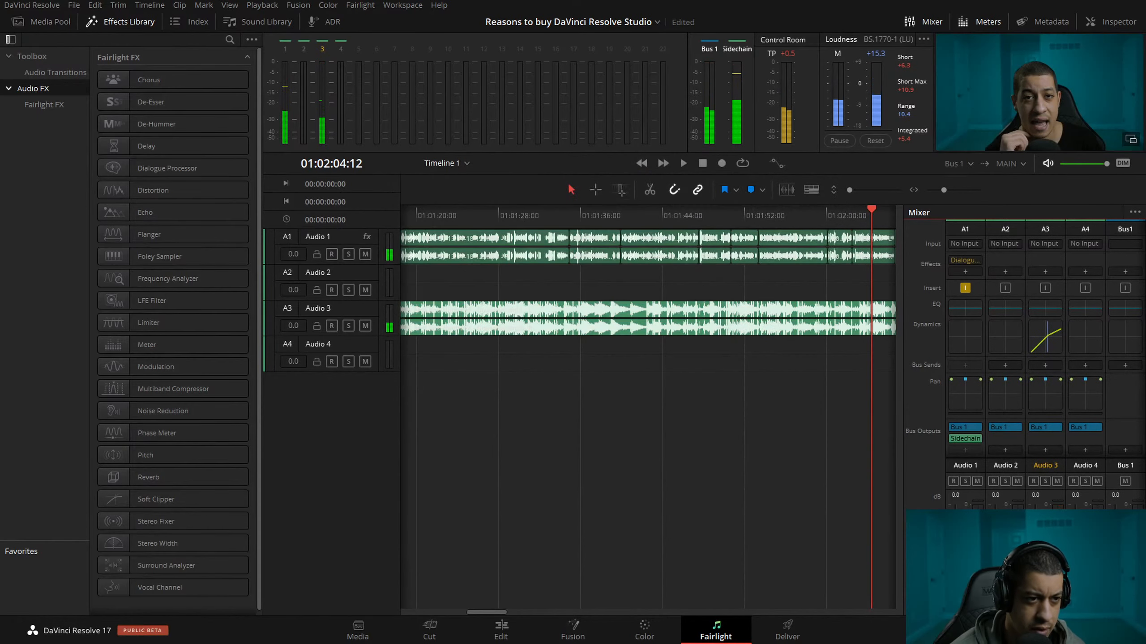
# Replay the passage around 01:02:00 repeatedly to judge how the music ducks under the dialogue.
pyautogui.click(812, 212)
pyautogui.press('space')
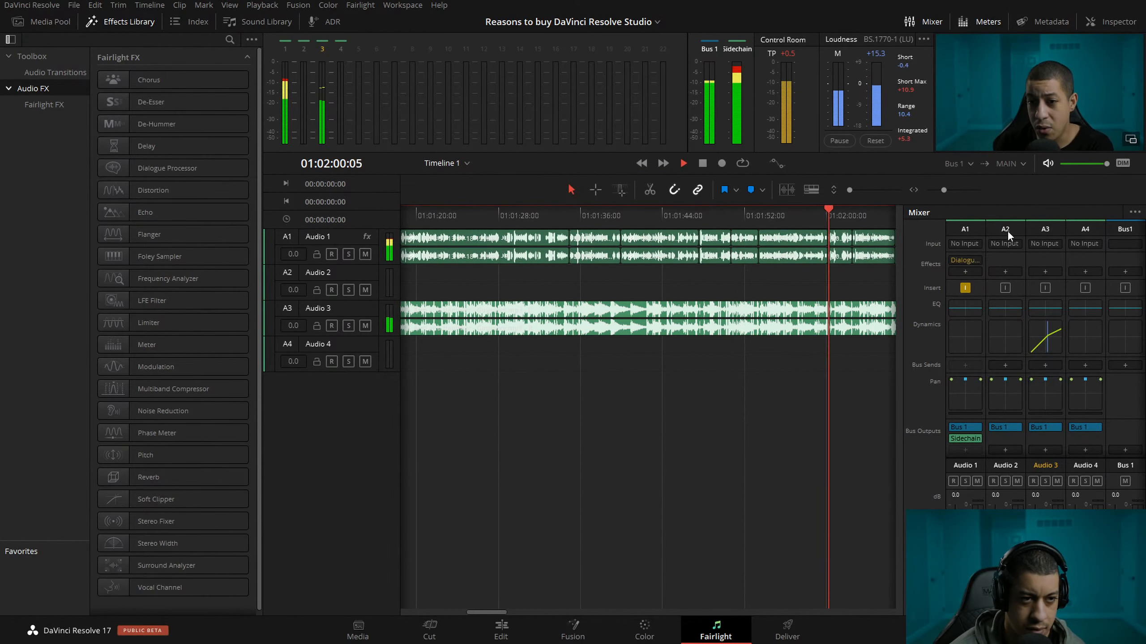
pyautogui.press('space')
pyautogui.moveTo(843, 211); pyautogui.dragTo(821, 213)
pyautogui.press('space')
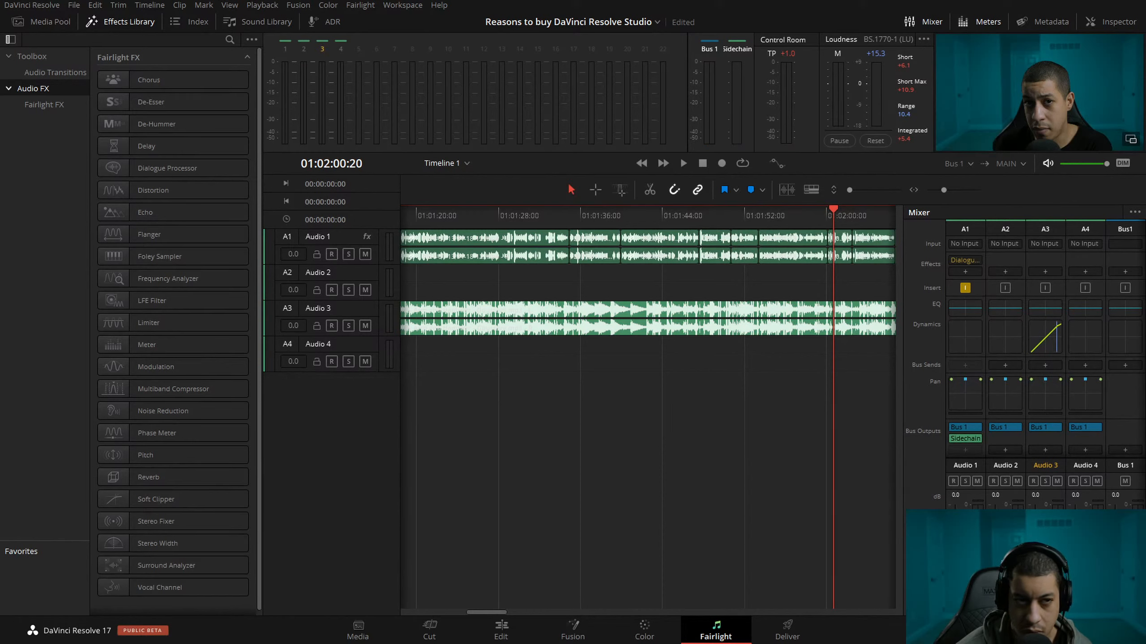
pyautogui.press('space')
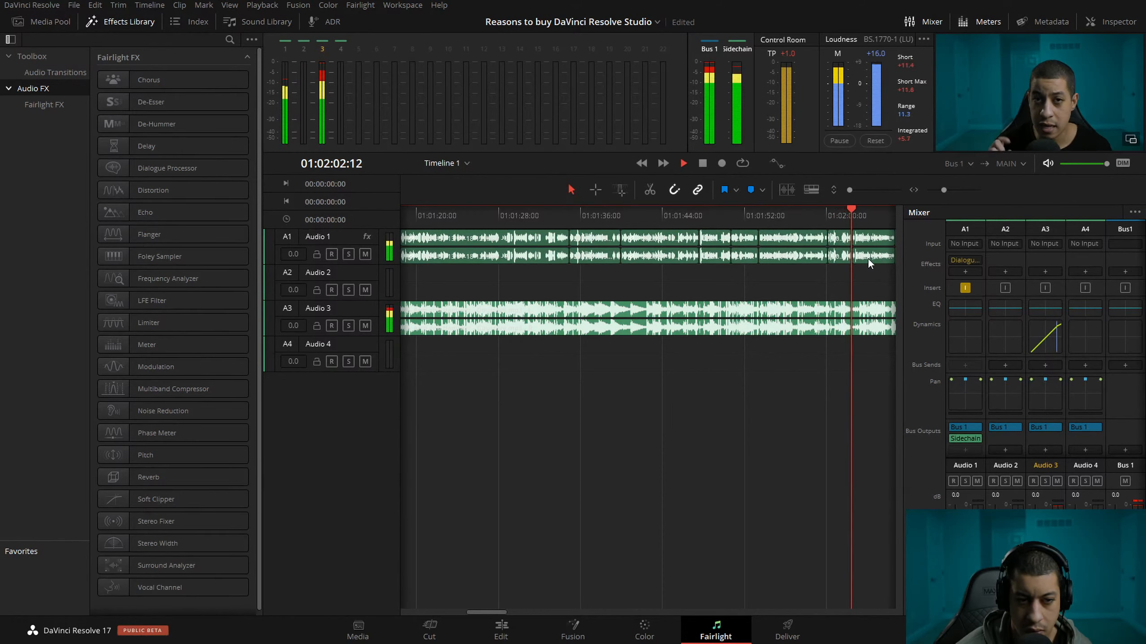
pyautogui.click(827, 212)
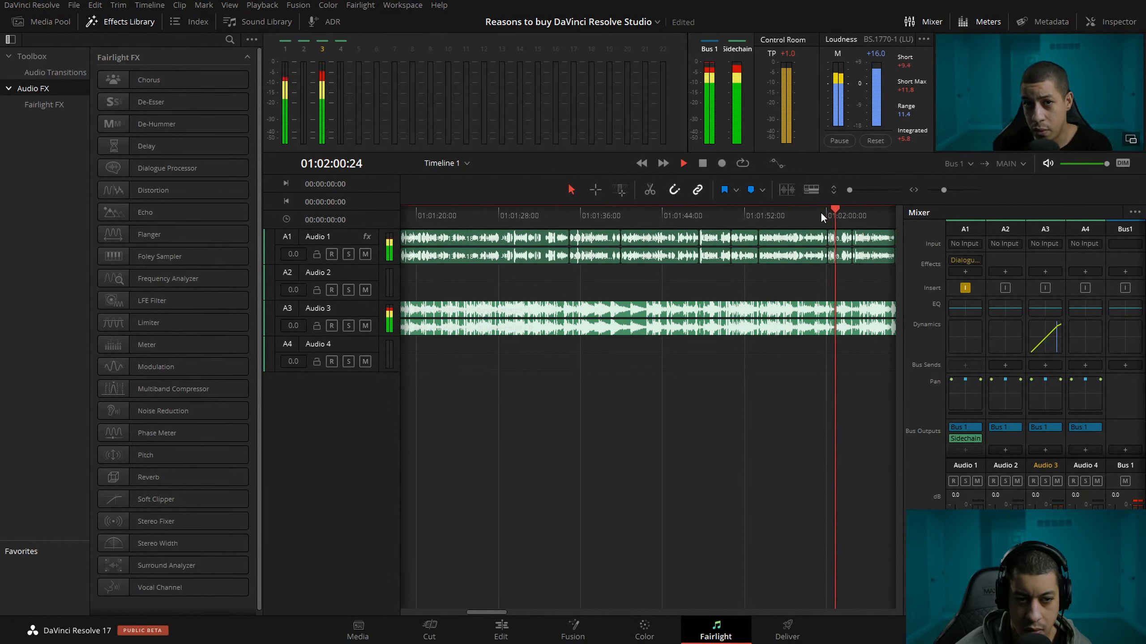
pyautogui.click(828, 214)
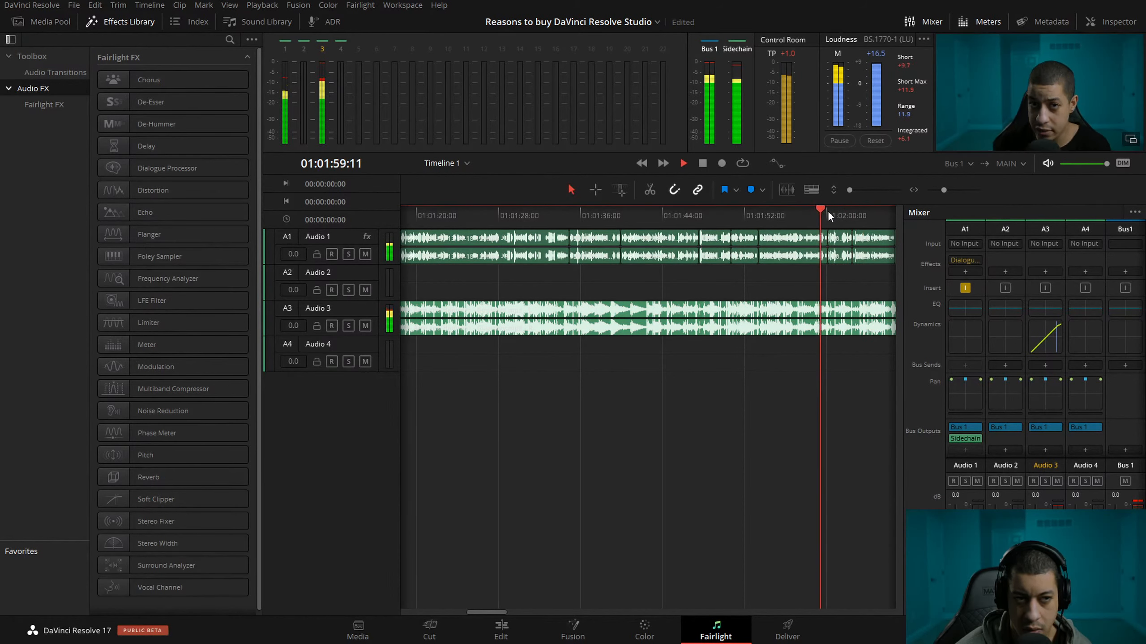
pyautogui.press('space')
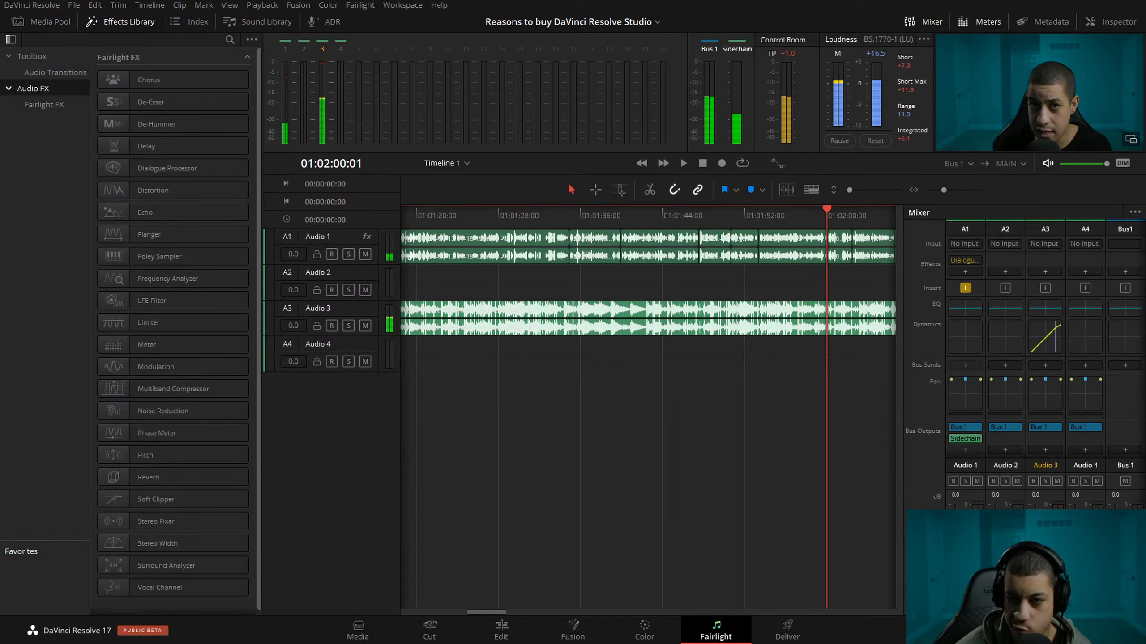
pyautogui.press('space')
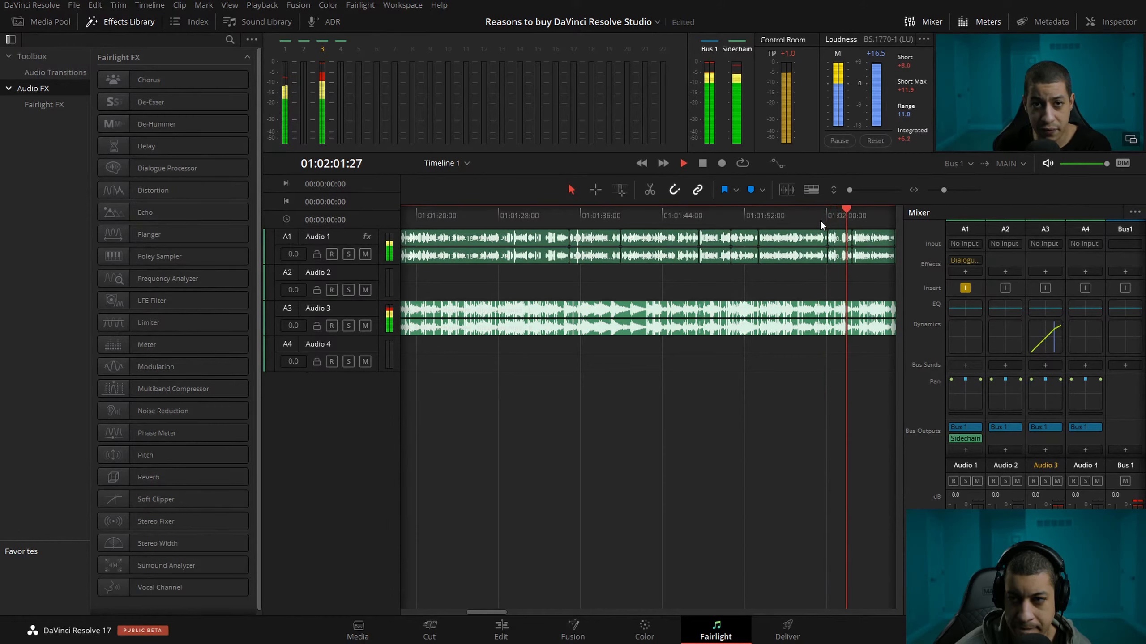
pyautogui.click(826, 215)
pyautogui.click(802, 213)
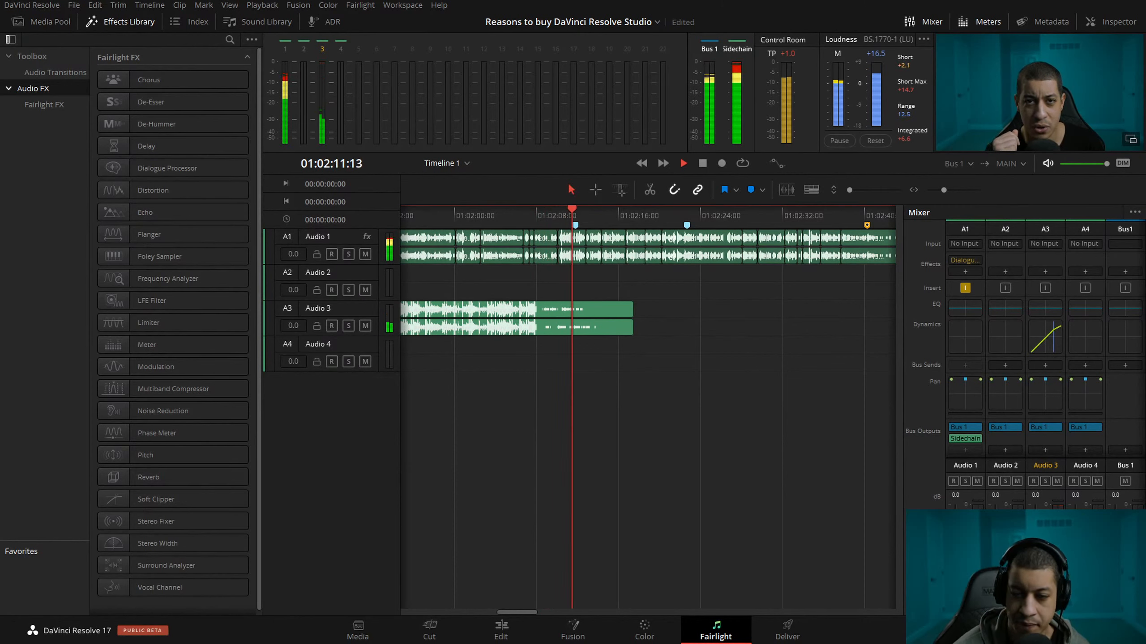
# Listen to the end of the music clip and to passages between about 01:01:15 and 01:01:52 to check the ducking.
pyautogui.press('space')
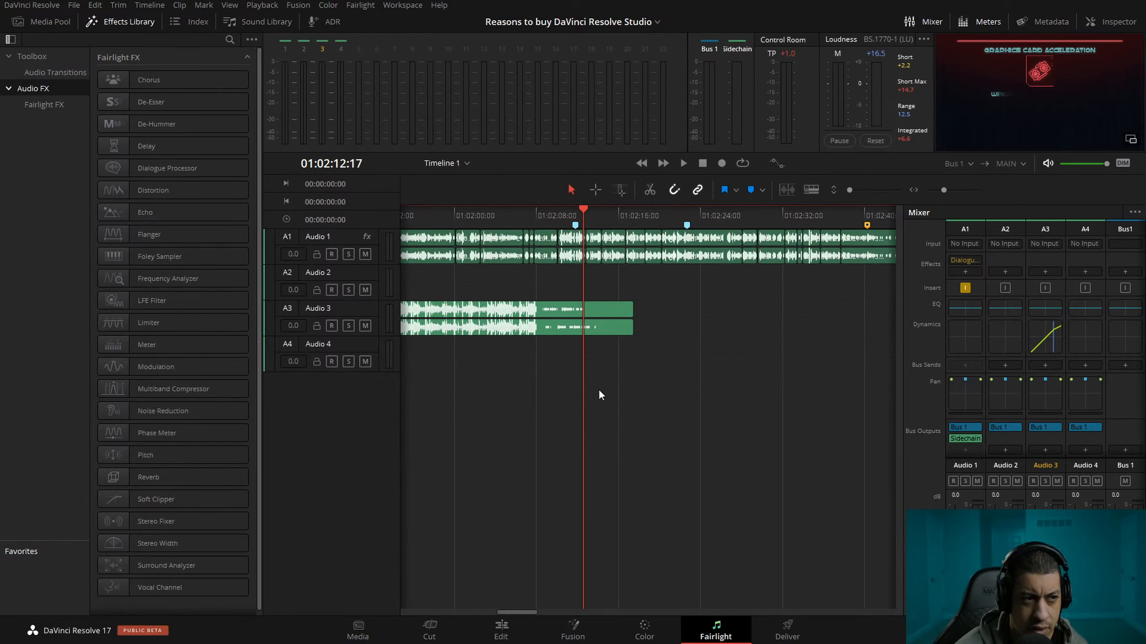
pyautogui.press('space')
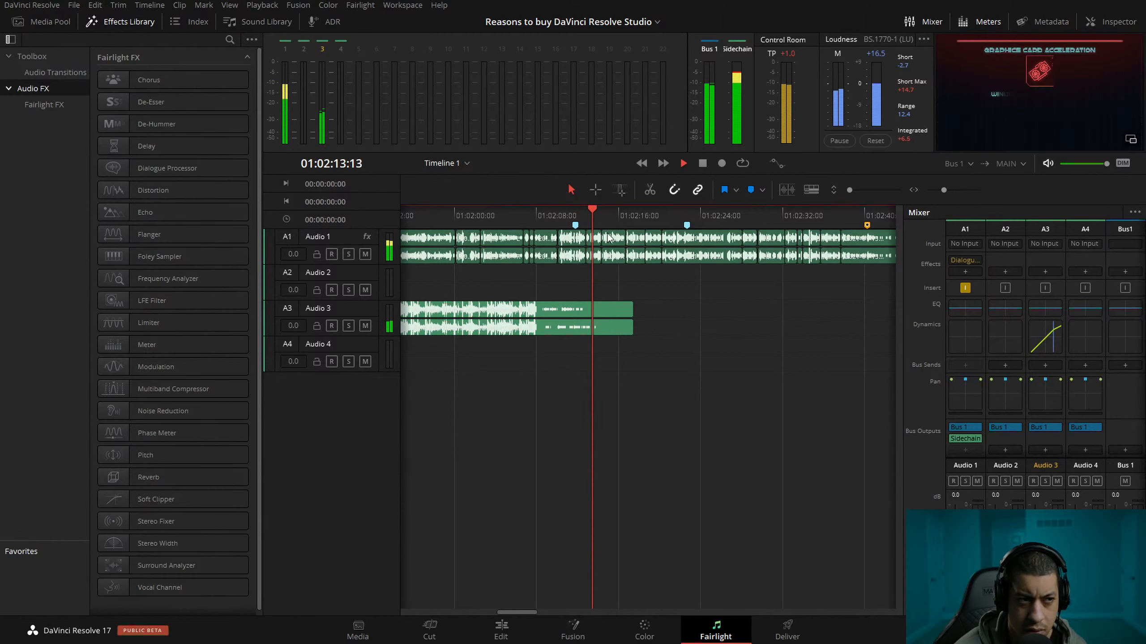
pyautogui.moveTo(520, 210); pyautogui.dragTo(262, 219)
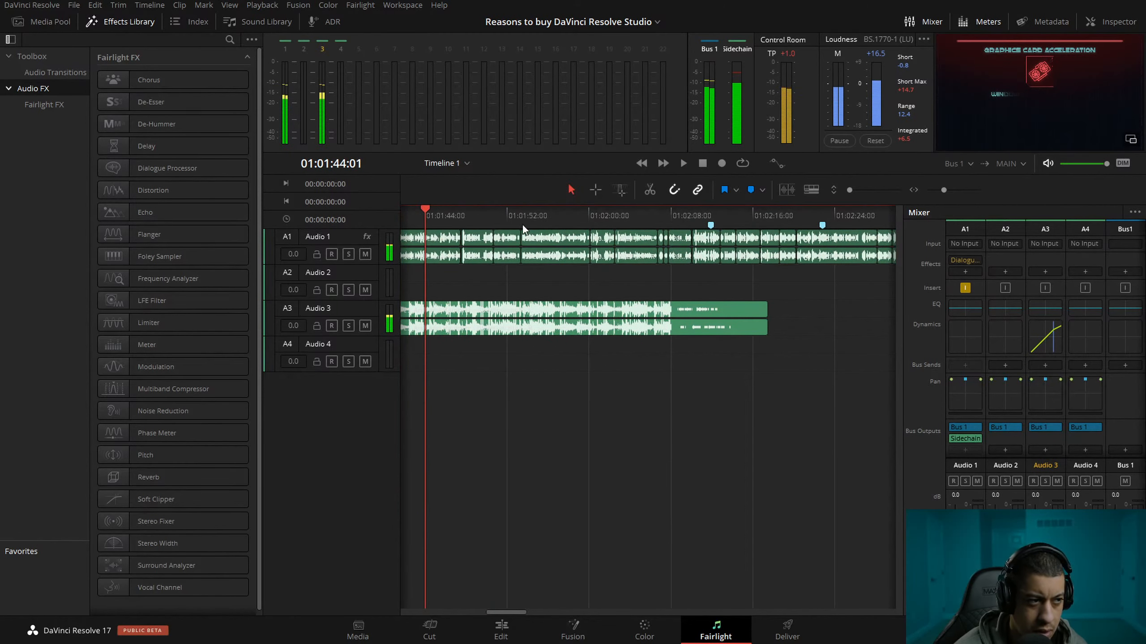
pyautogui.moveTo(448, 216); pyautogui.dragTo(489, 214)
pyautogui.press('space')
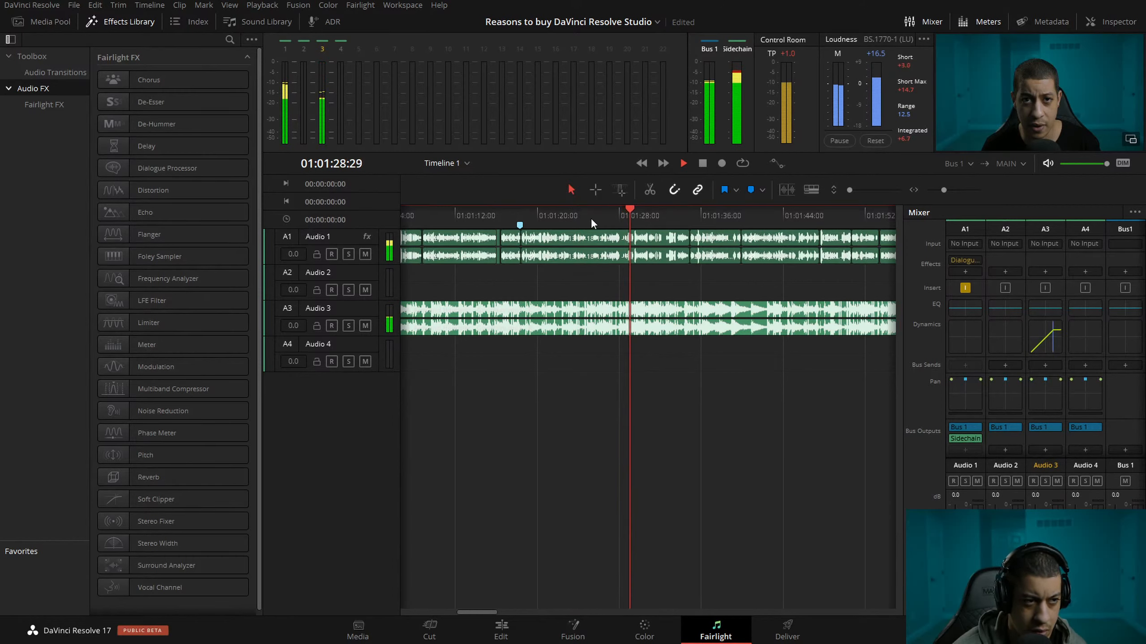
pyautogui.click(522, 213)
pyautogui.click(493, 216)
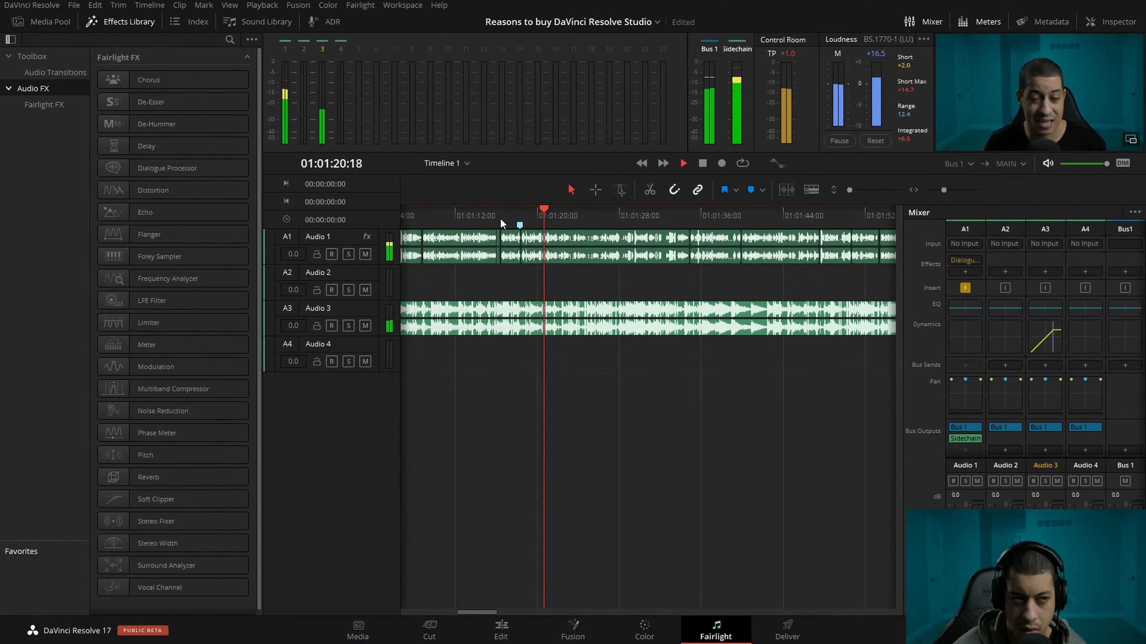
pyautogui.click(661, 221)
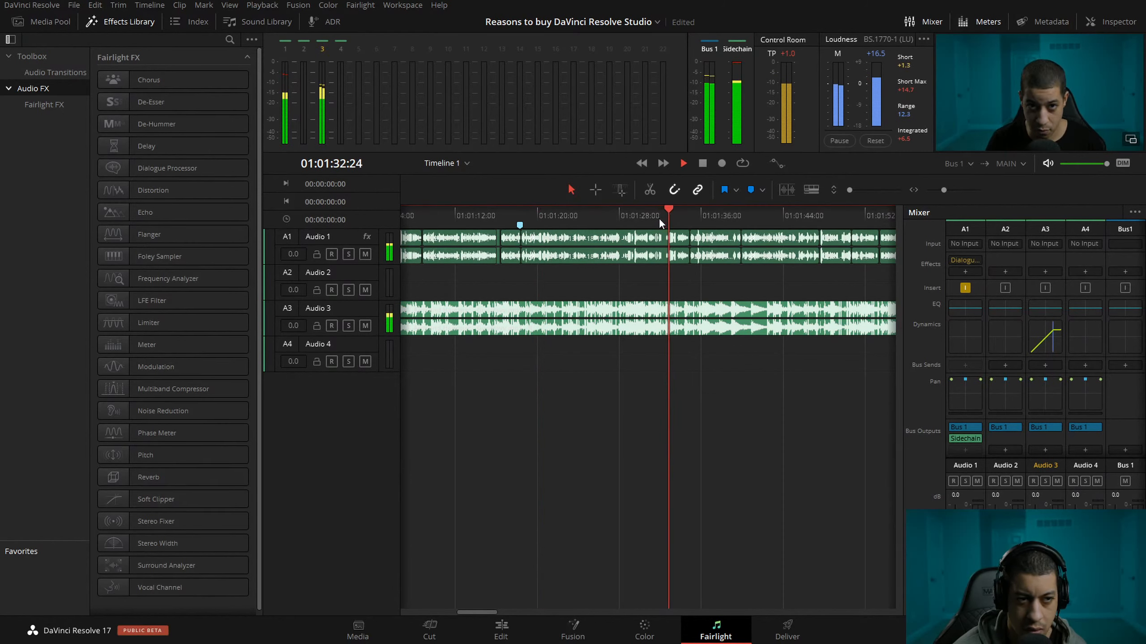
pyautogui.click(636, 216)
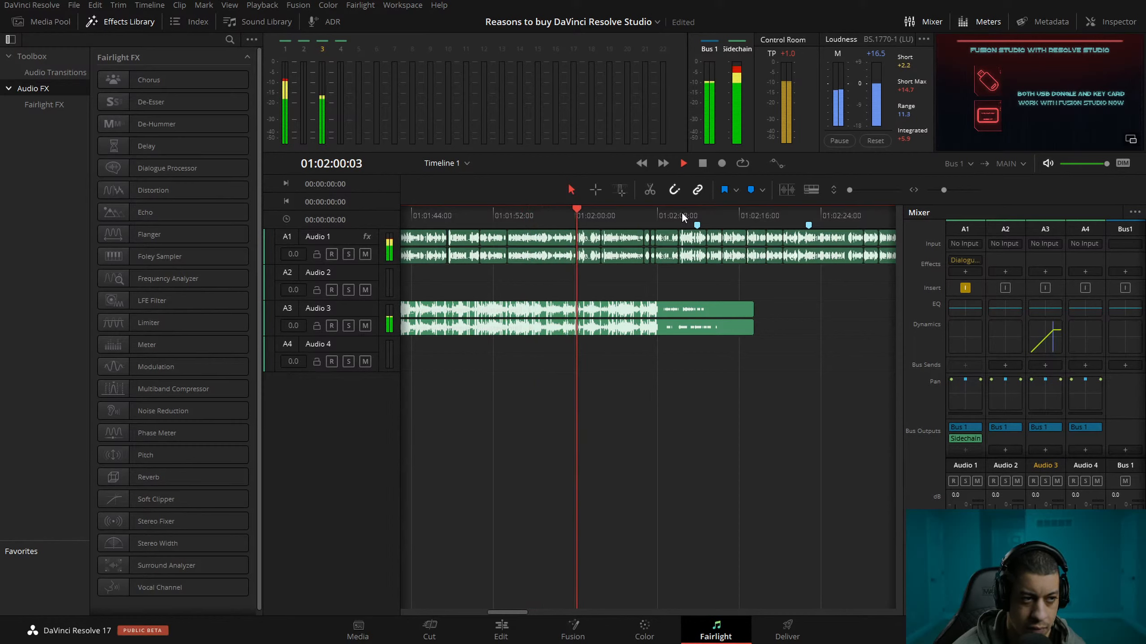
# Undo the last two compressor changes on Audio 3, replay from just before 01:02:00, and save the project.
pyautogui.press('space')
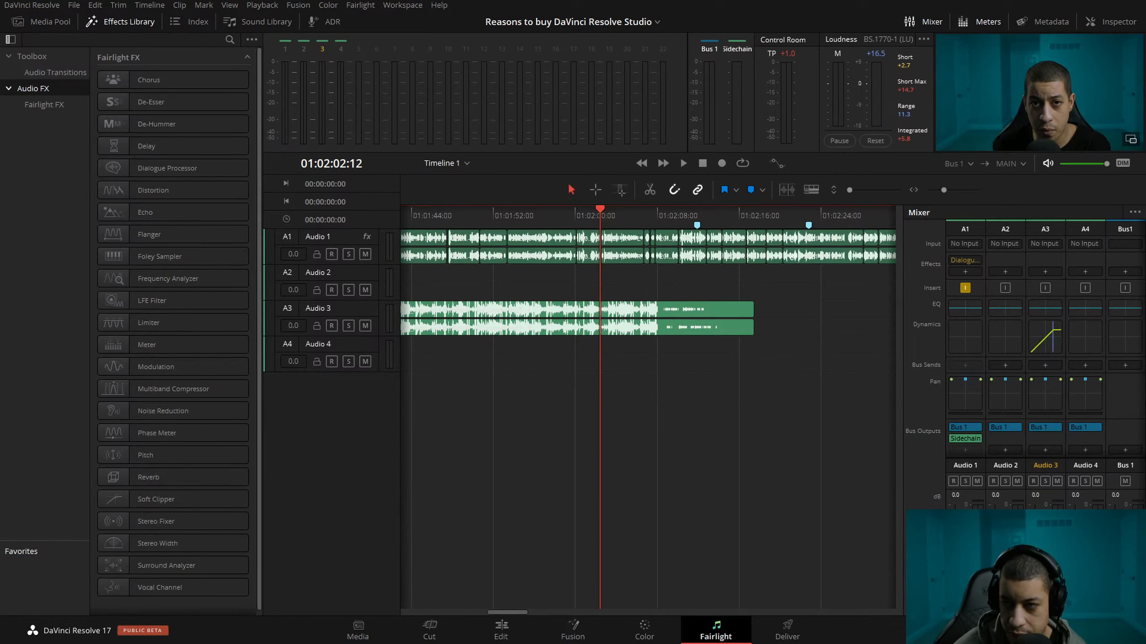
pyautogui.hotkey('ctrl', 'z')
pyautogui.hotkey('ctrl', 'z')
pyautogui.click(562, 219)
pyautogui.press('space')
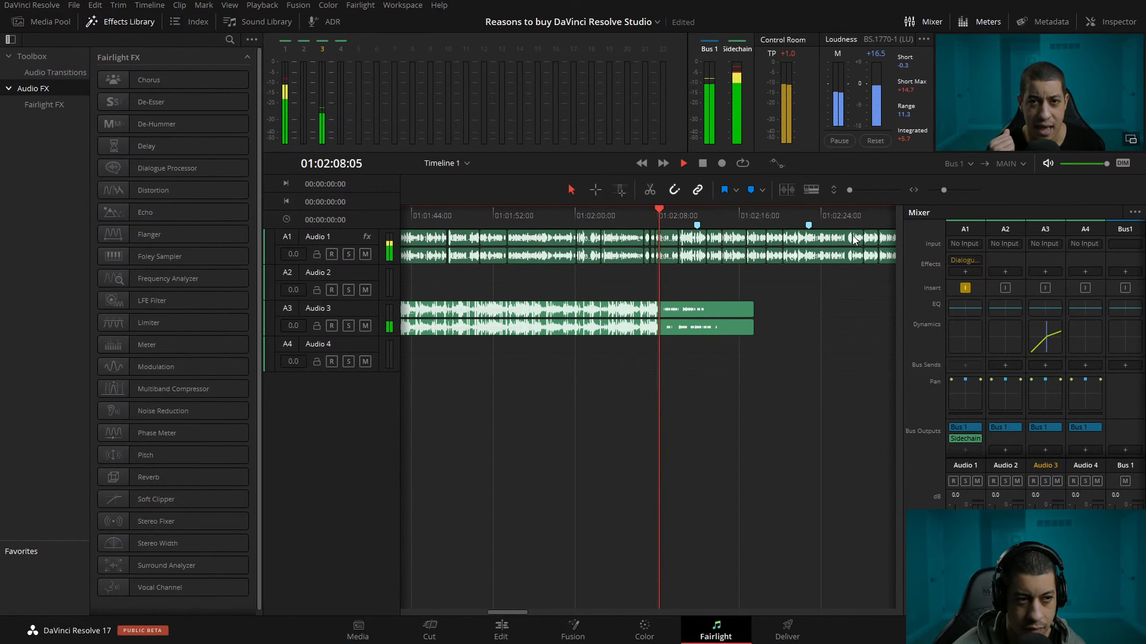
pyautogui.hotkey('ctrl', 's')
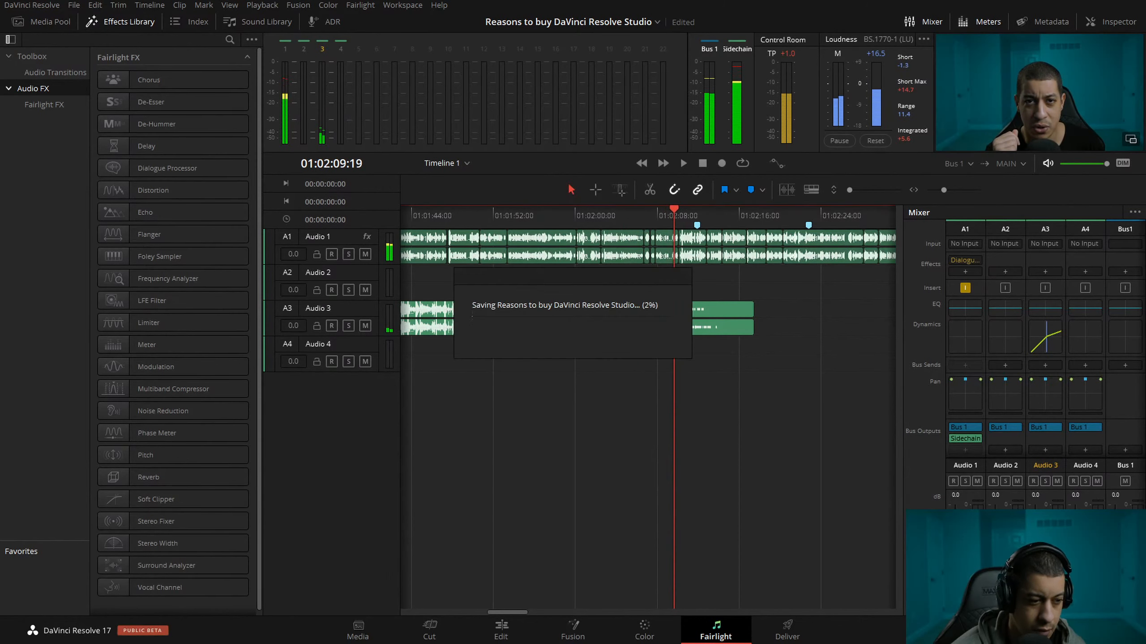
# On the Edit page, add ES_Baseball Card from the Lounge bin to Audio 4, overlapping the end of the first music clip.
pyautogui.click(502, 626)
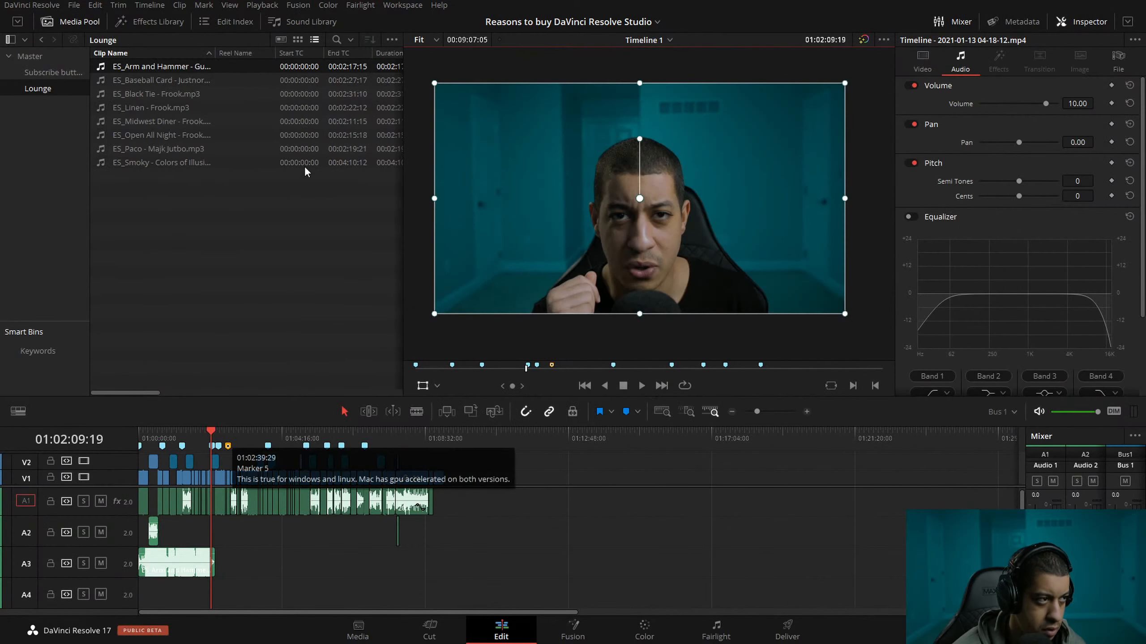
pyautogui.moveTo(156, 79); pyautogui.dragTo(211, 570)
pyautogui.click(807, 412)
pyautogui.click(808, 412)
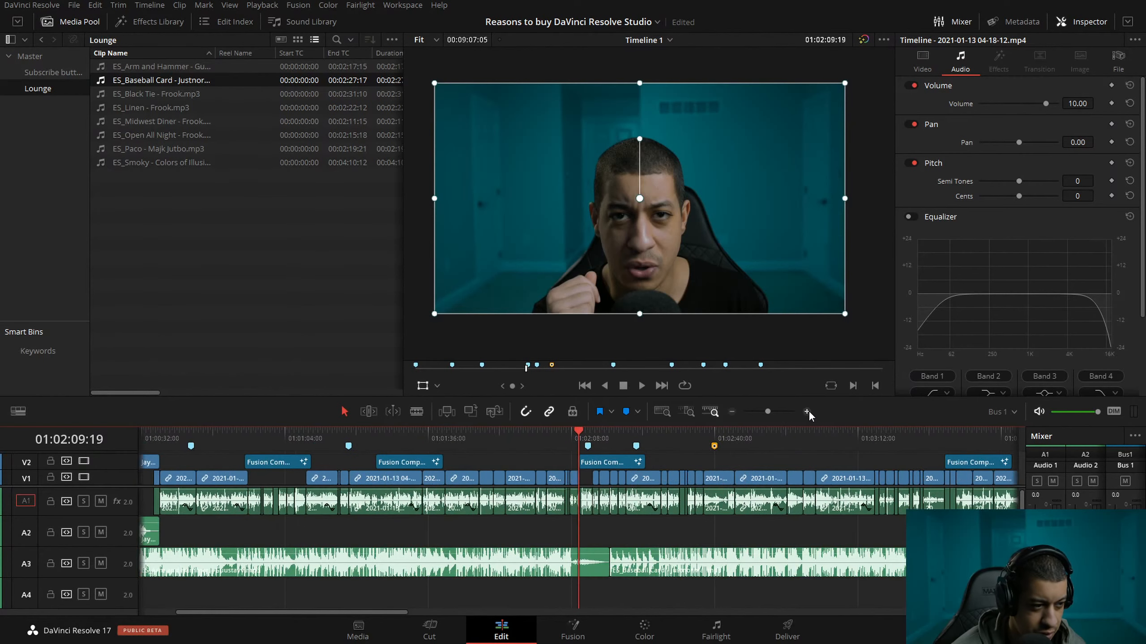
pyautogui.moveTo(711, 585); pyautogui.dragTo(681, 592)
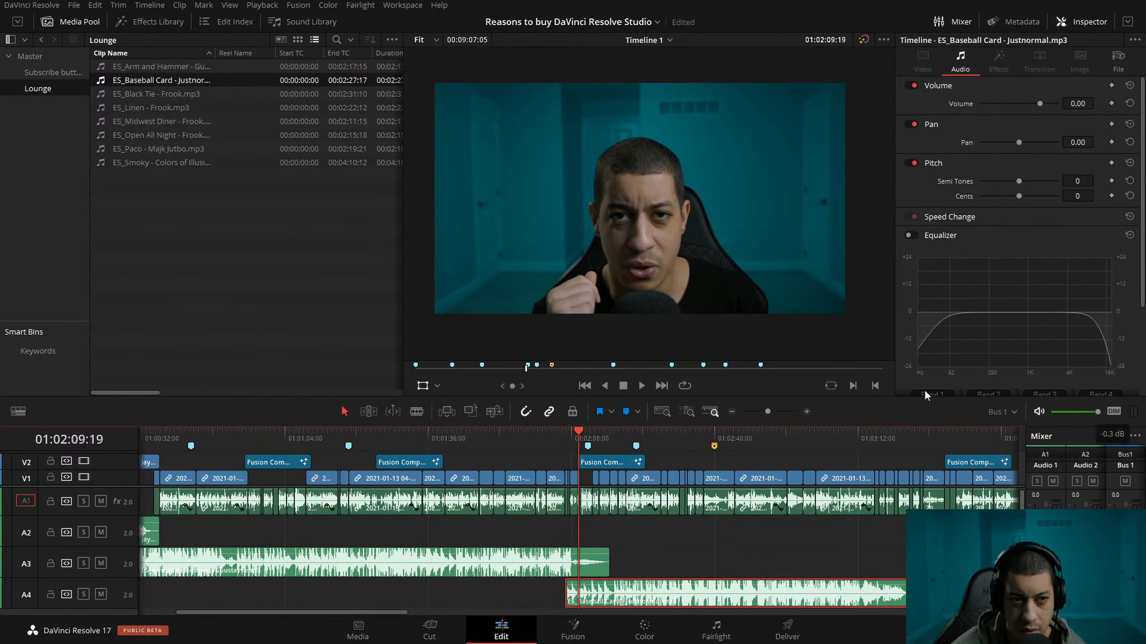
# In Fairlight, enable Audio 4's compressor and match its curve to Audio 3's dynamics.
pyautogui.click(719, 629)
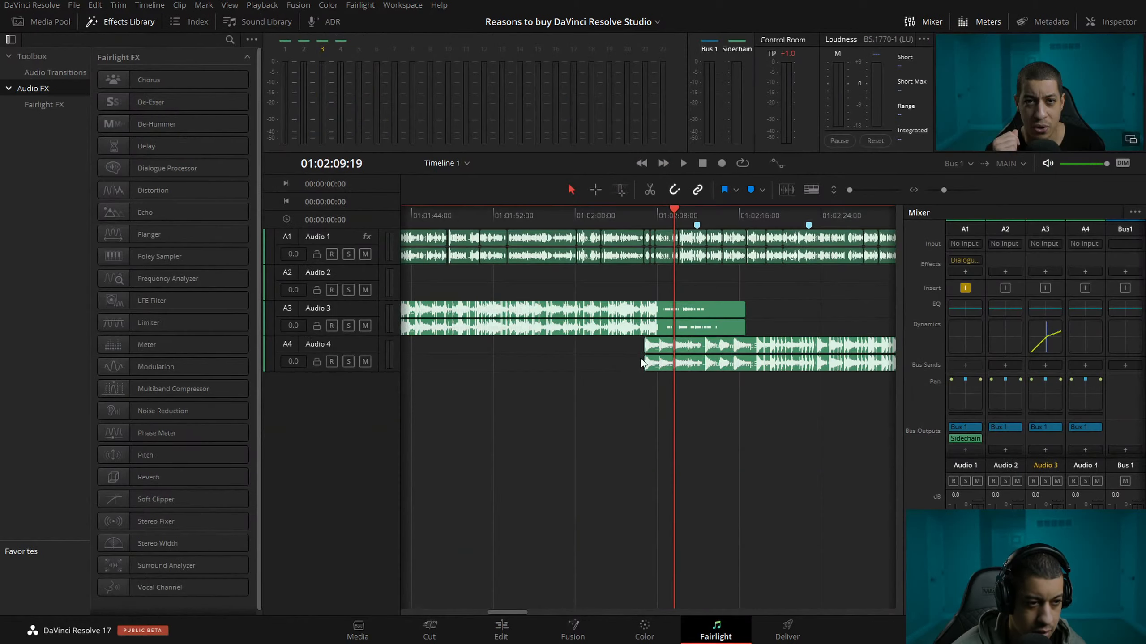
pyautogui.click(1077, 337)
pyautogui.doubleClick(1085, 336)
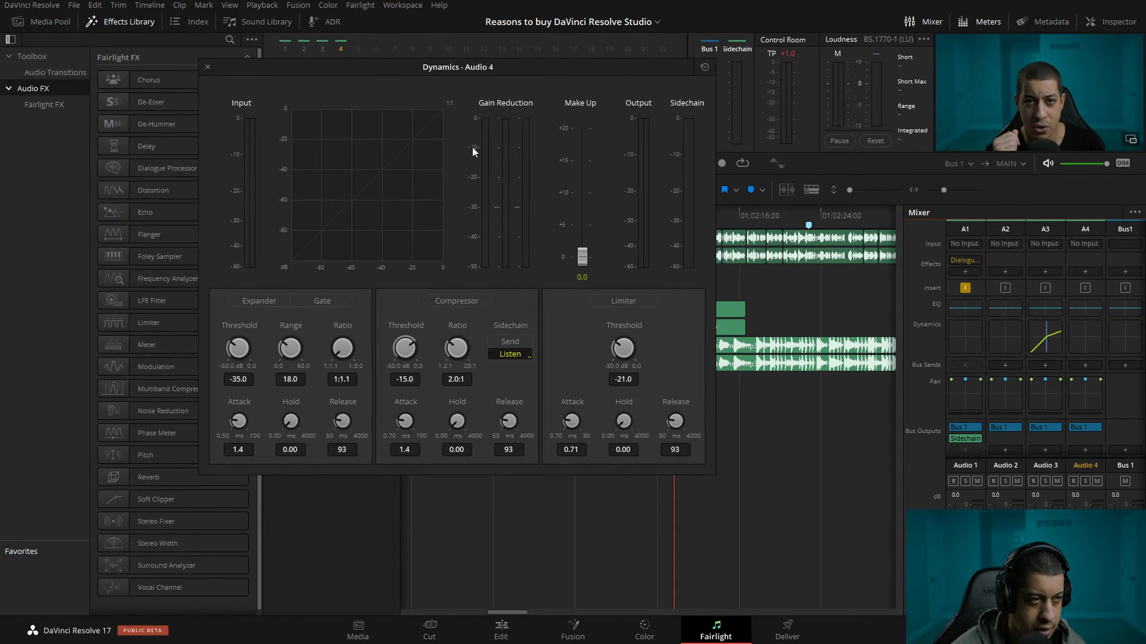
pyautogui.moveTo(408, 76); pyautogui.dragTo(519, 83)
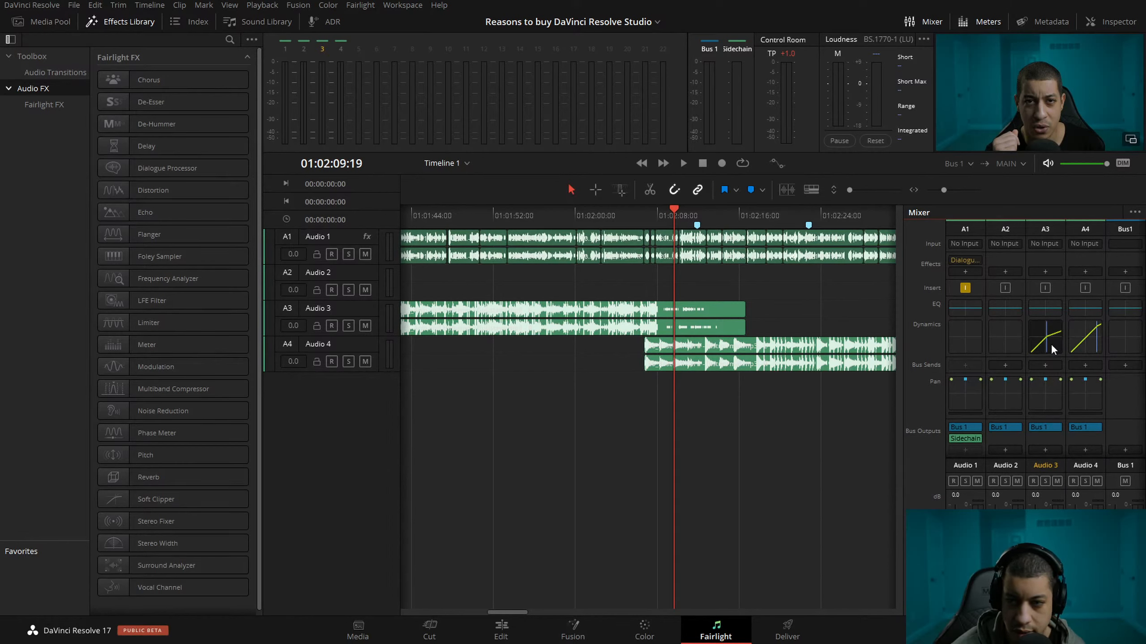
pyautogui.click(1082, 336)
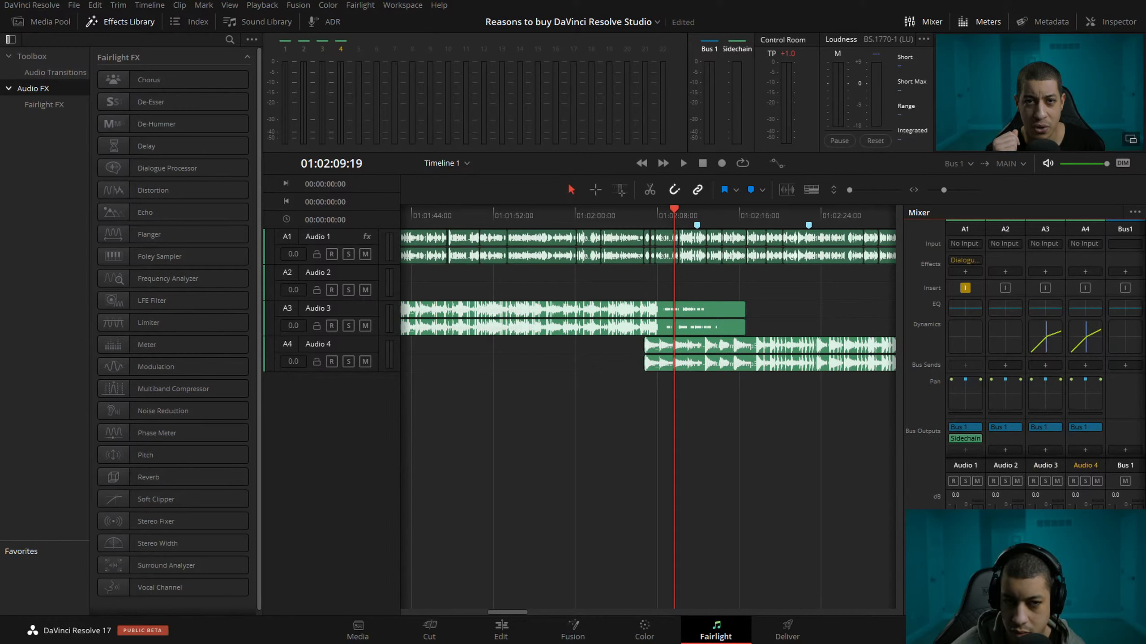
pyautogui.click(1046, 348)
pyautogui.click(1093, 349)
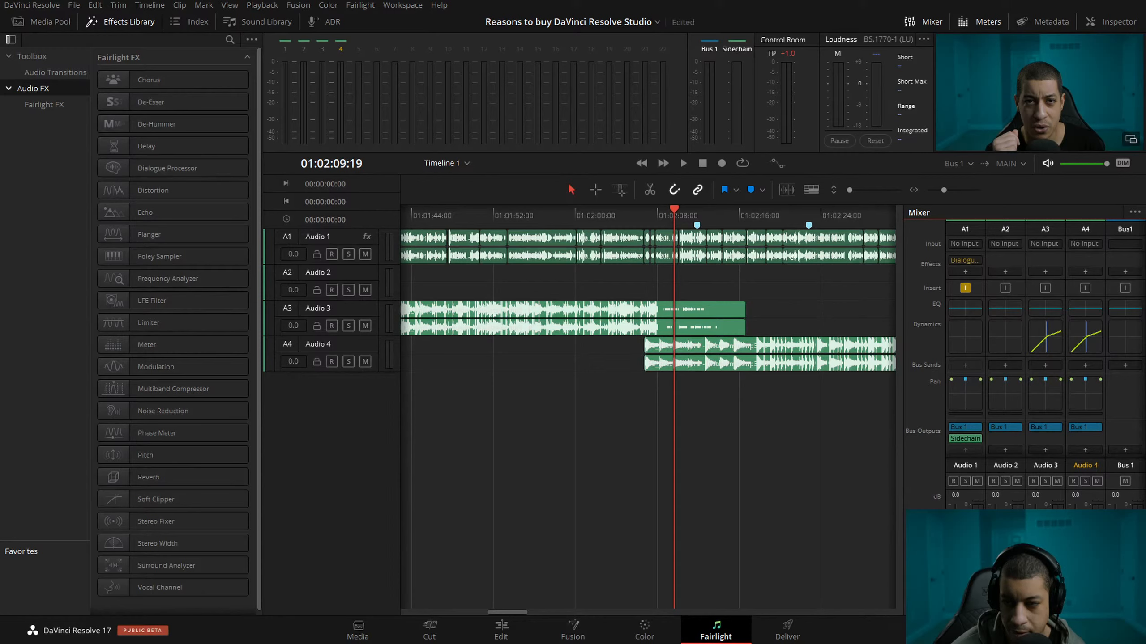
# Compare the dynamics of Audio 3 and Audio 4 and bring the remaining compressor settings into line.
pyautogui.click(1040, 347)
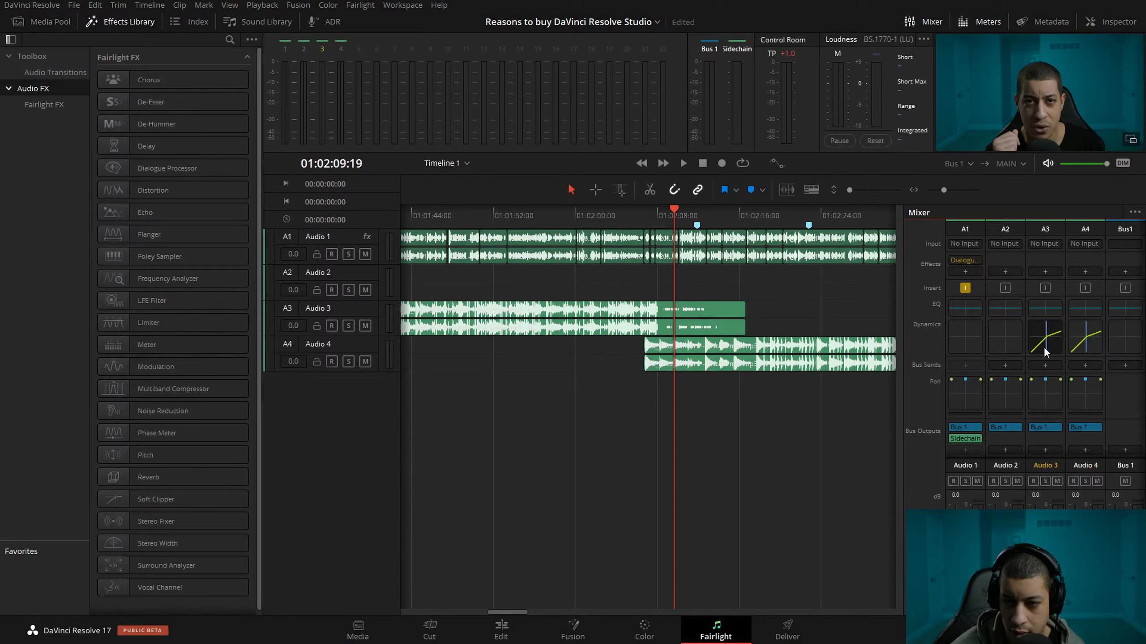
pyautogui.moveTo(1105, 345); pyautogui.dragTo(1102, 345)
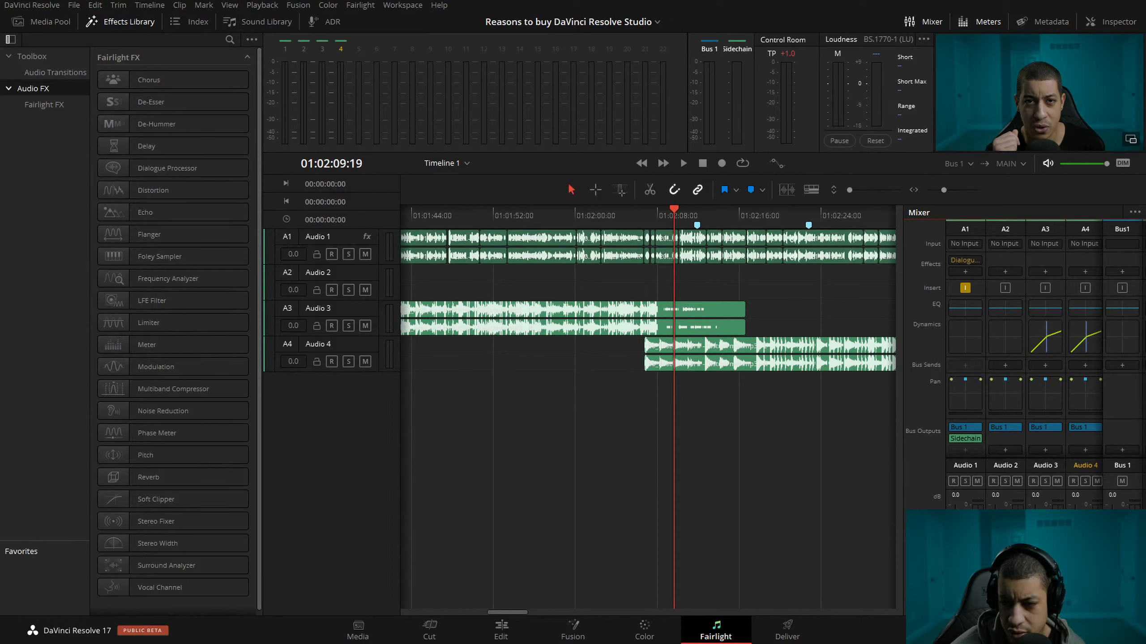
pyautogui.click(1043, 345)
pyautogui.click(1084, 346)
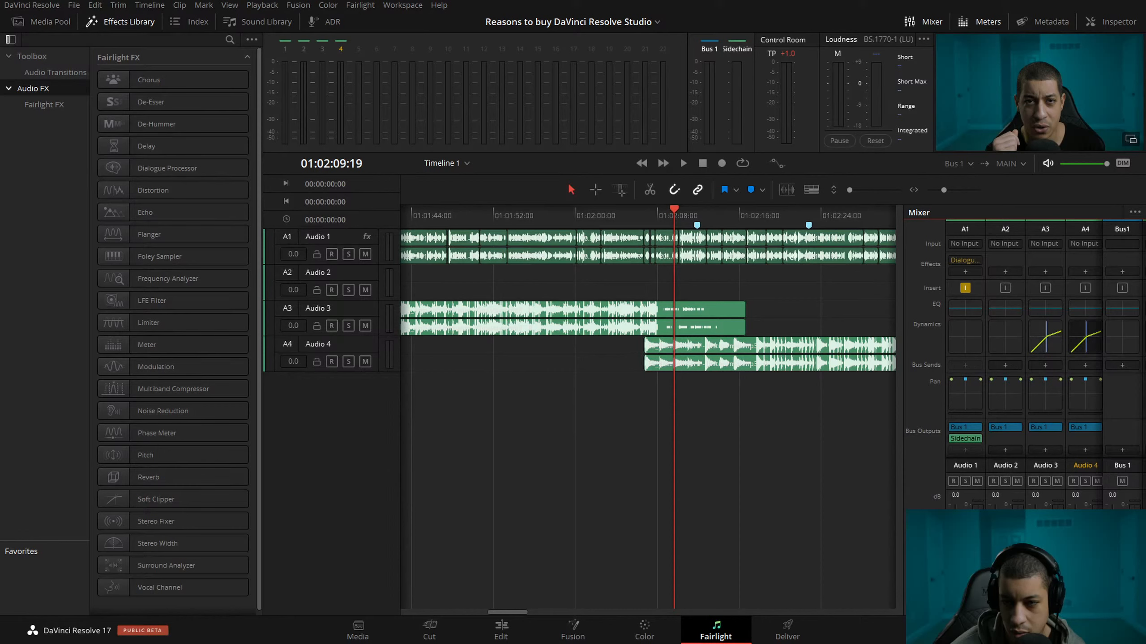
pyautogui.click(1045, 337)
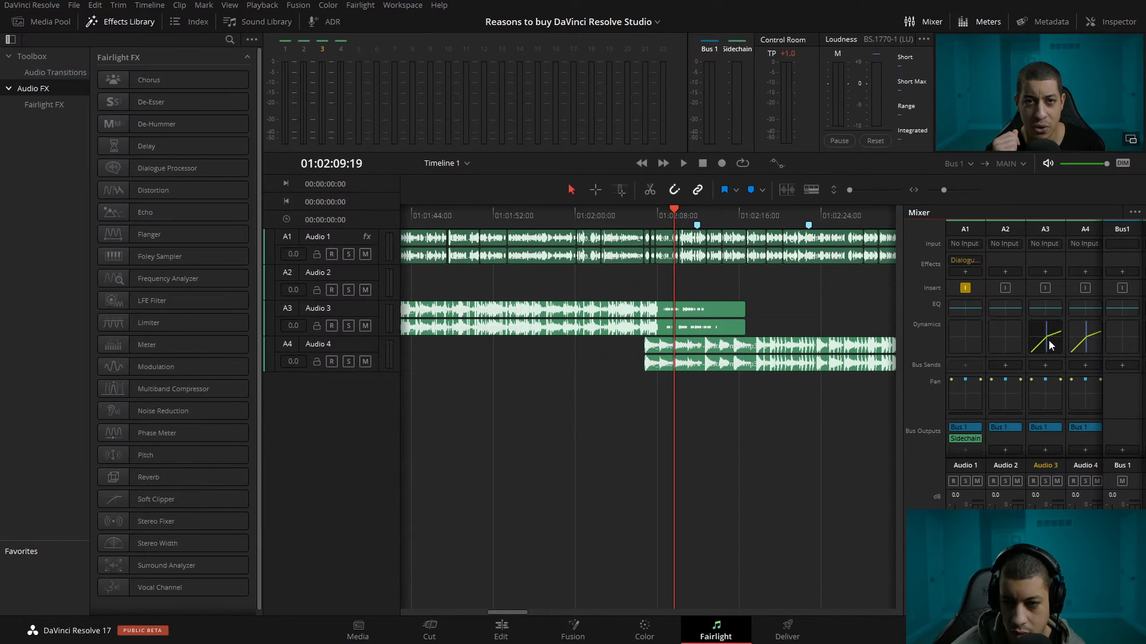
pyautogui.click(1084, 339)
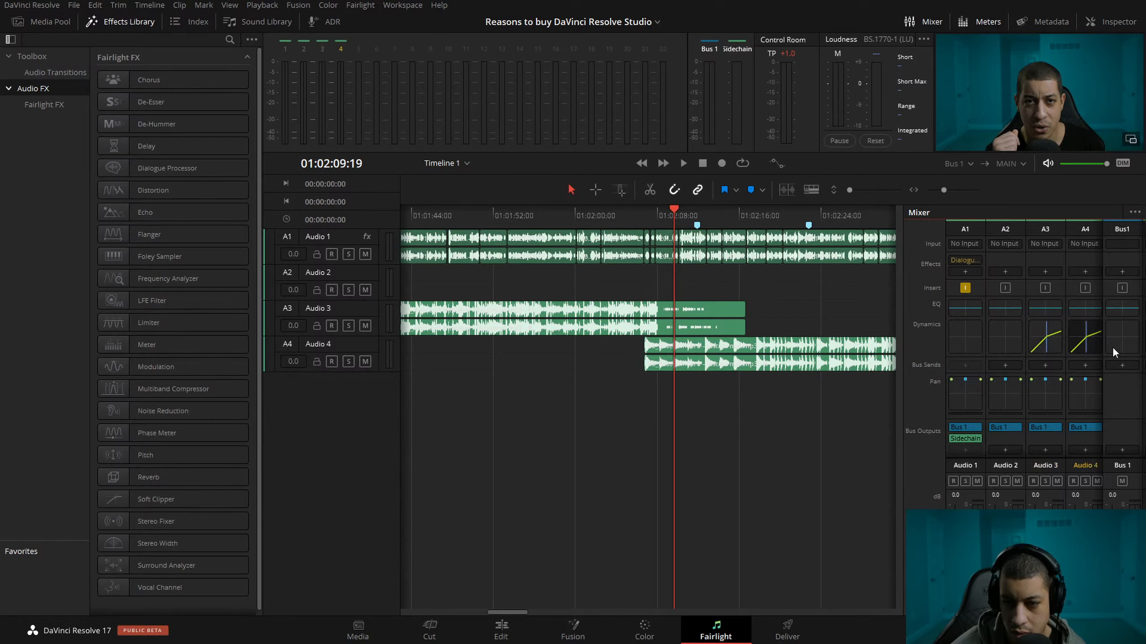
pyautogui.click(1045, 338)
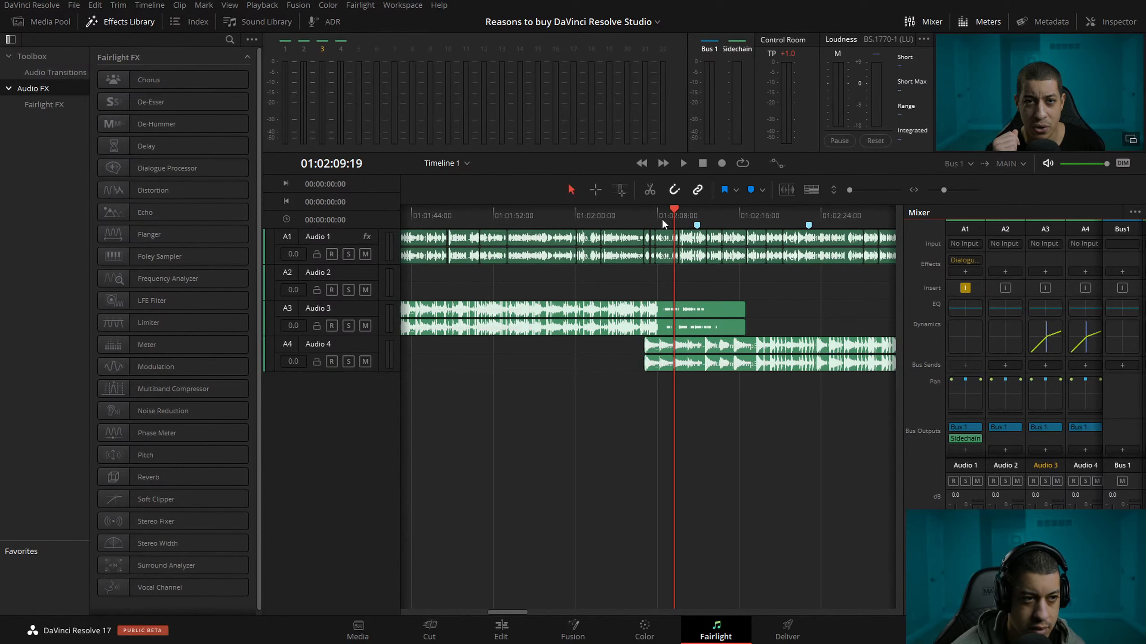
# Listen from just before the music changes from Audio 3 to Audio 4, and widen the mixer to show the Sidechain bus.
pyautogui.click(635, 218)
pyautogui.press('space')
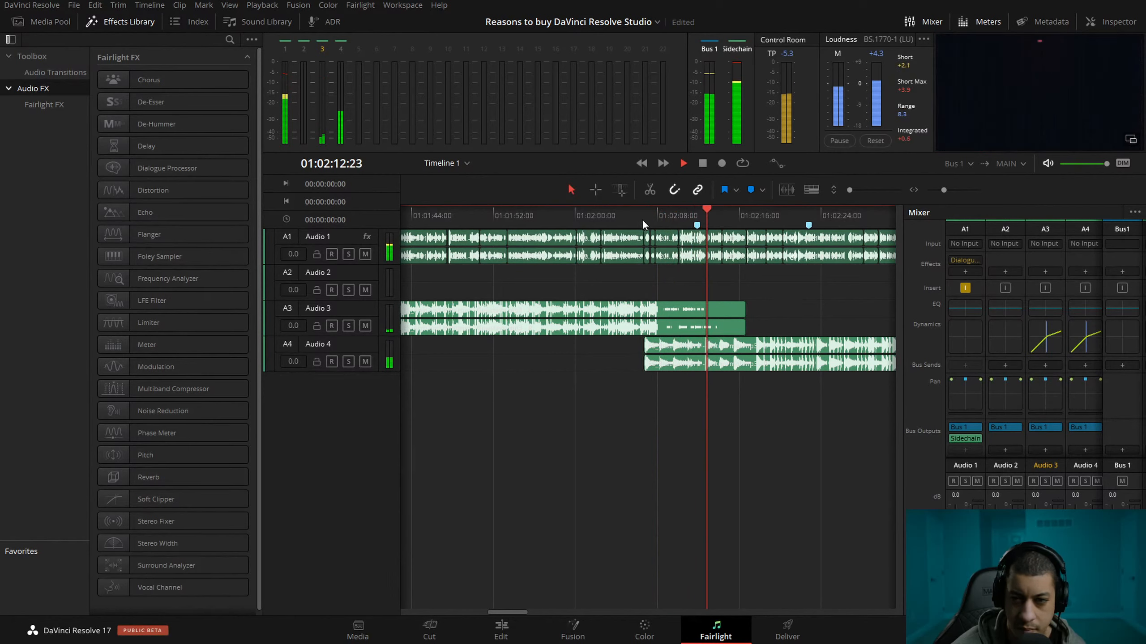
pyautogui.press('space')
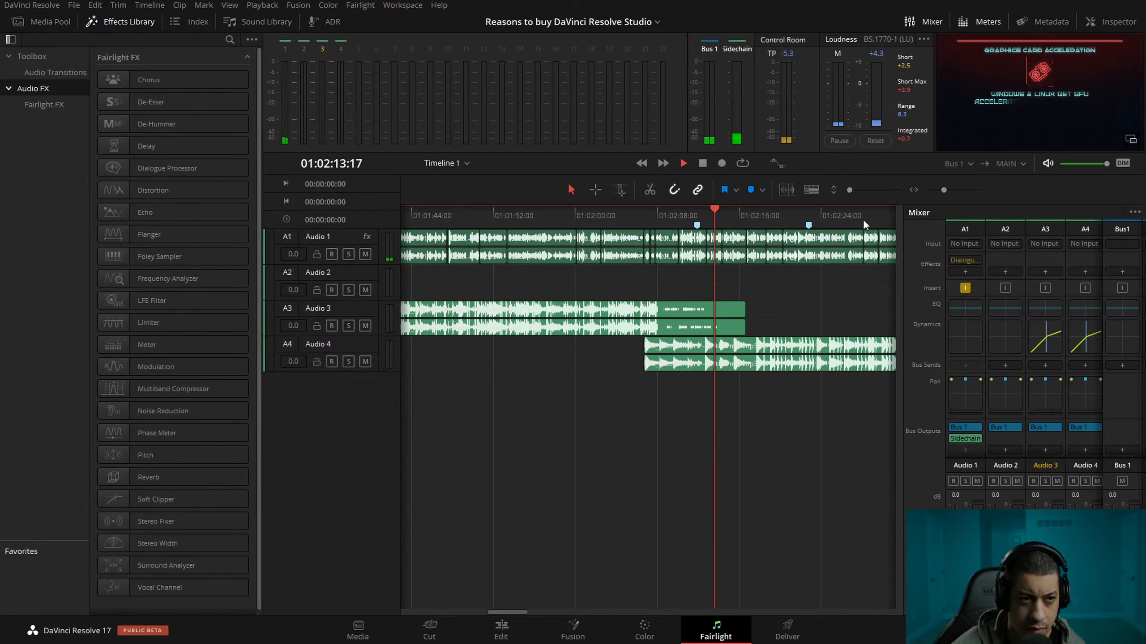
pyautogui.press('space')
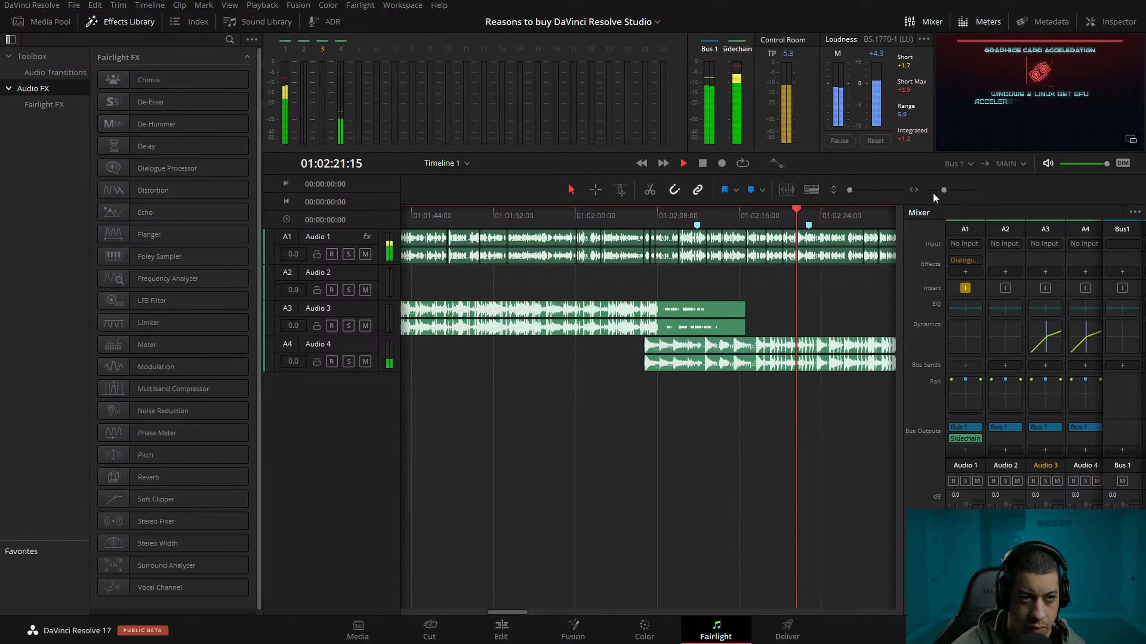
pyautogui.moveTo(942, 189); pyautogui.dragTo(937, 190)
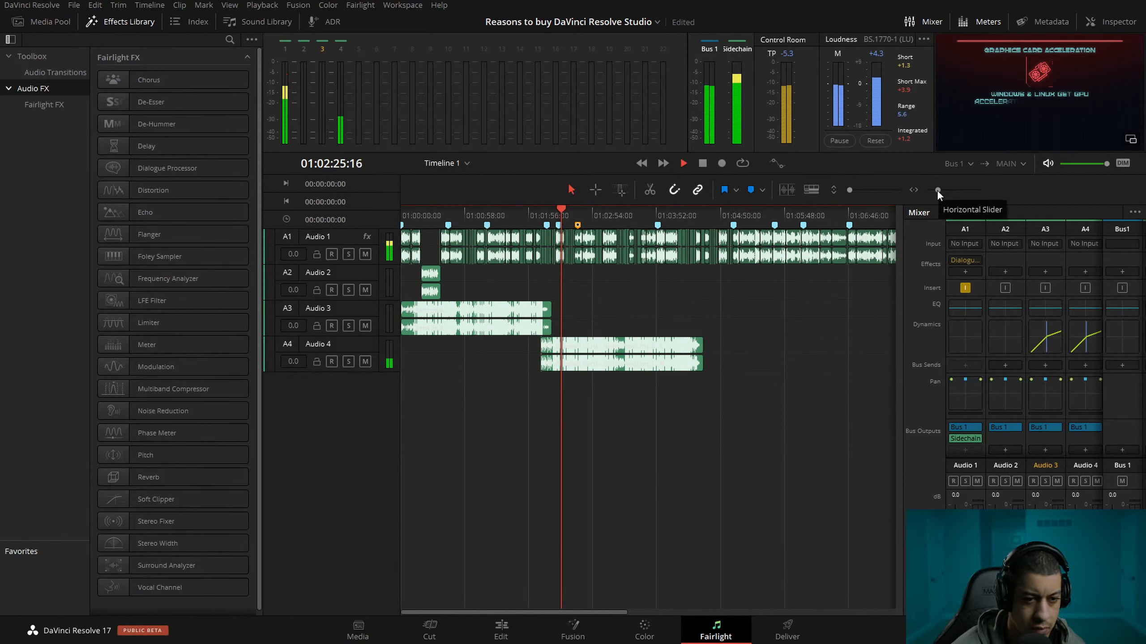
pyautogui.moveTo(902, 412); pyautogui.dragTo(793, 411)
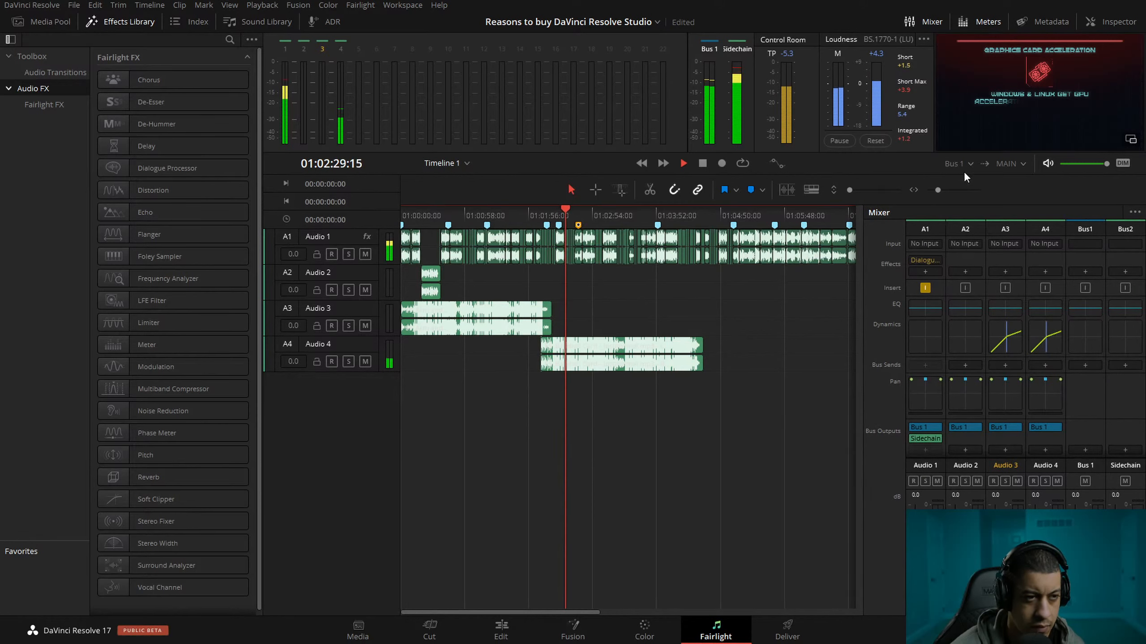
pyautogui.press('space')
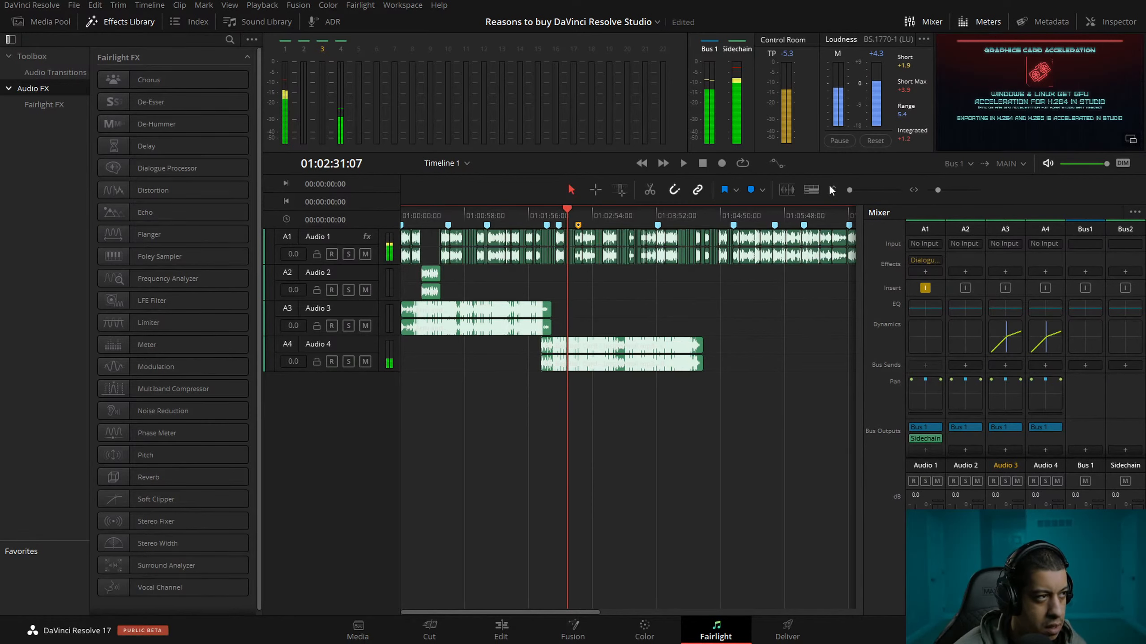
# Show the media pool with the effects library hidden, and display the Lounge clips as a list.
pyautogui.click(45, 20)
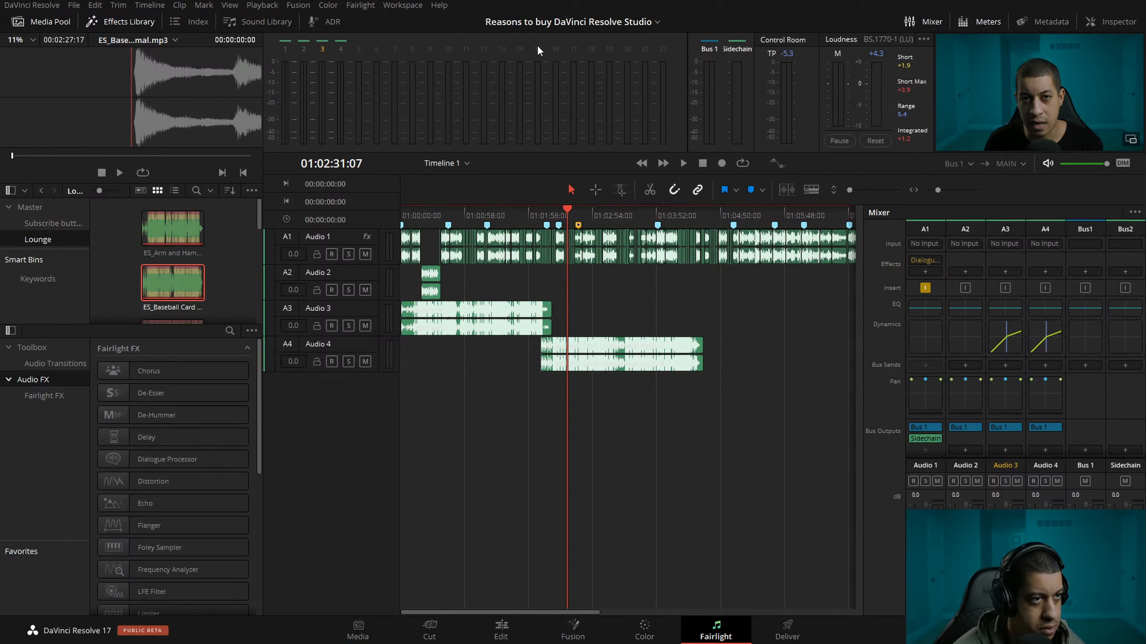
pyautogui.click(39, 24)
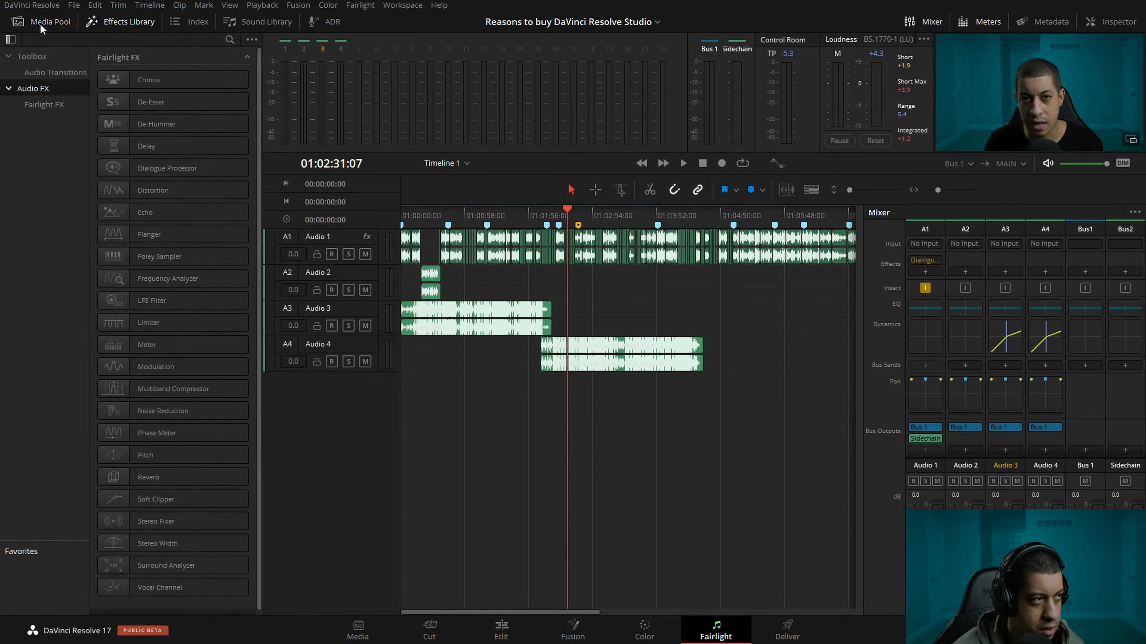
pyautogui.click(39, 23)
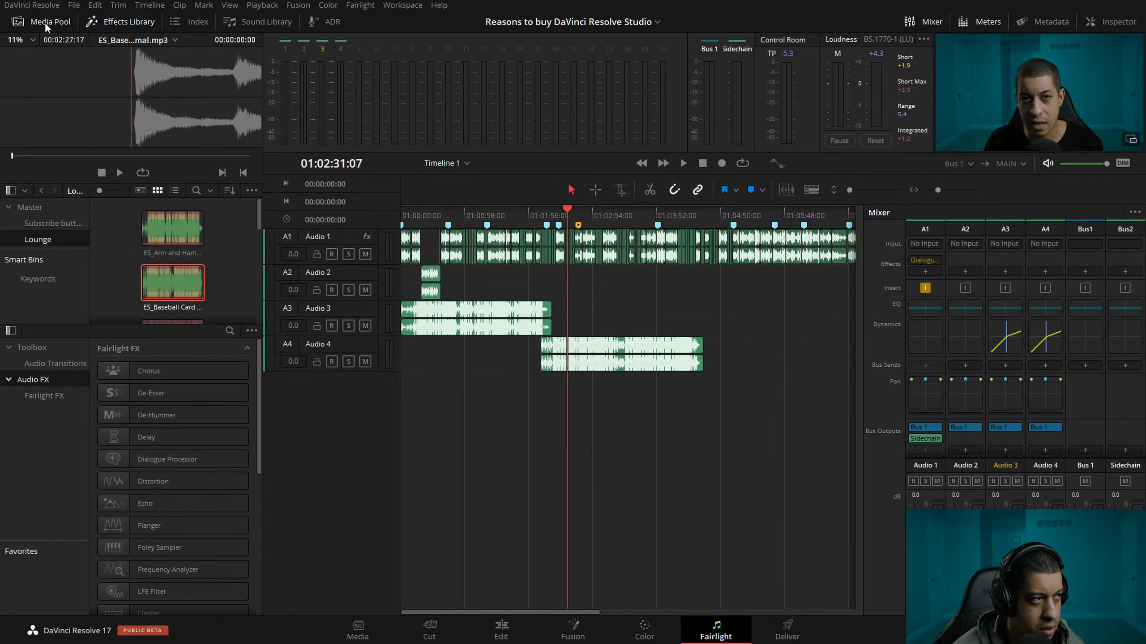
pyautogui.click(42, 21)
pyautogui.click(42, 22)
pyautogui.click(52, 20)
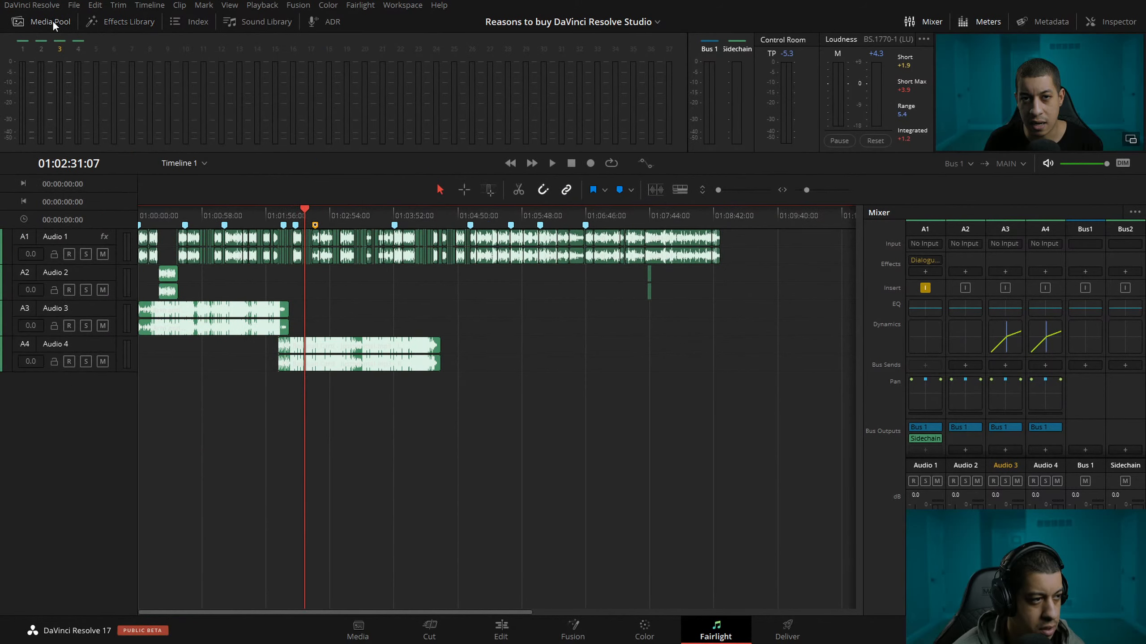
pyautogui.click(52, 19)
pyautogui.click(119, 23)
pyautogui.click(118, 22)
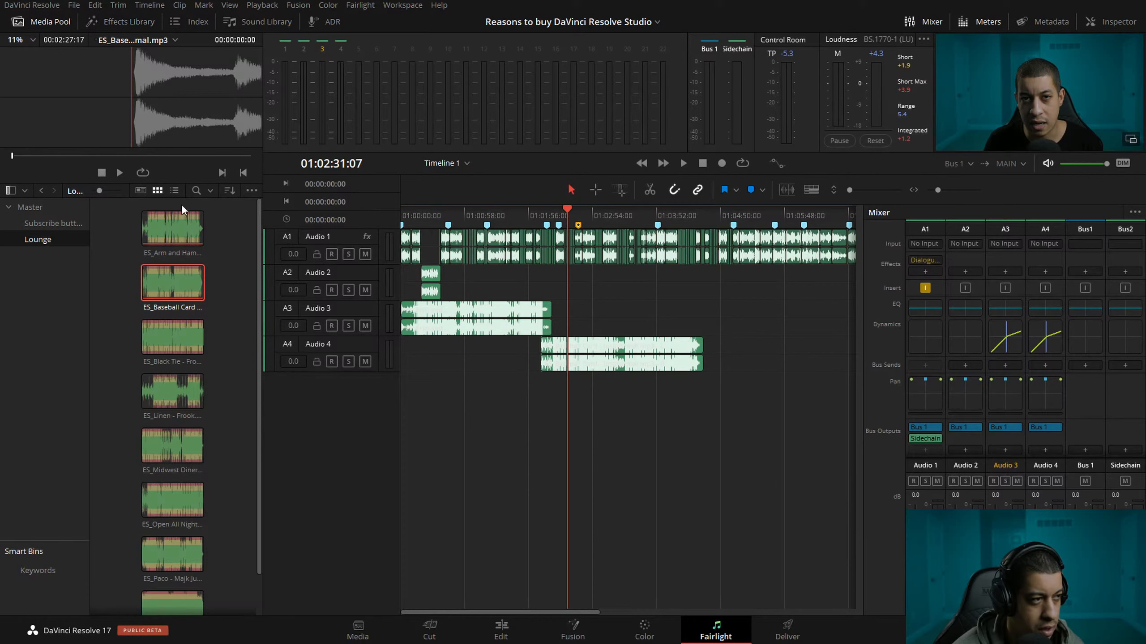
pyautogui.click(174, 190)
# Continue the music bed with ES_Black Tie on Audio 3, ES_Linen on Audio 4 and ES_Midwest Diner on Audio 3.
pyautogui.moveTo(102, 244); pyautogui.dragTo(690, 322)
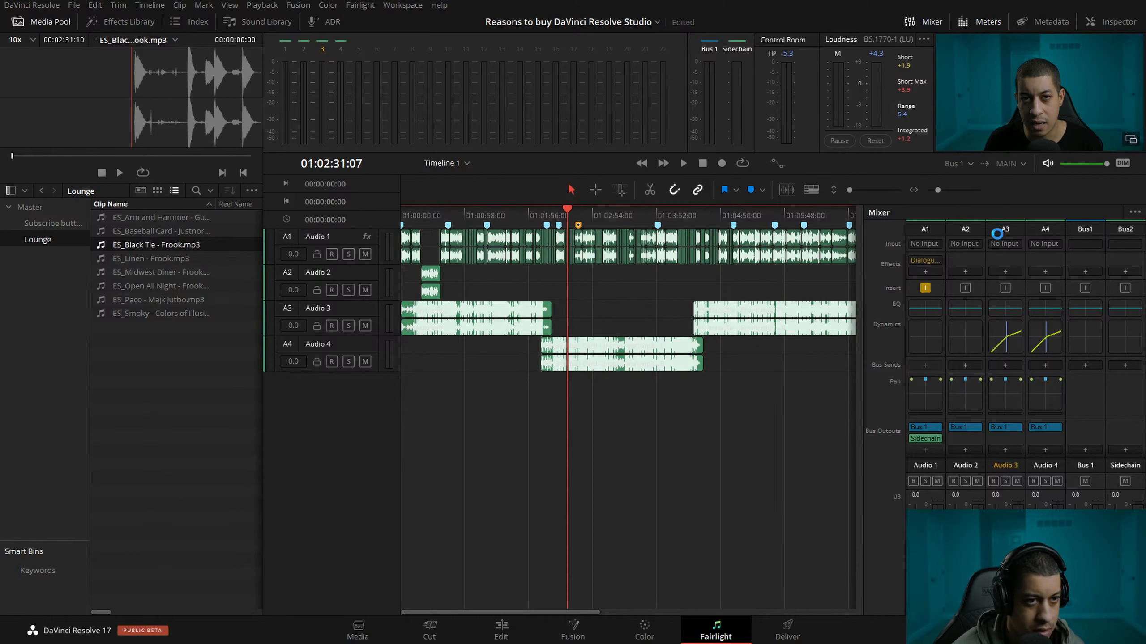
pyautogui.moveTo(263, 413); pyautogui.dragTo(214, 417)
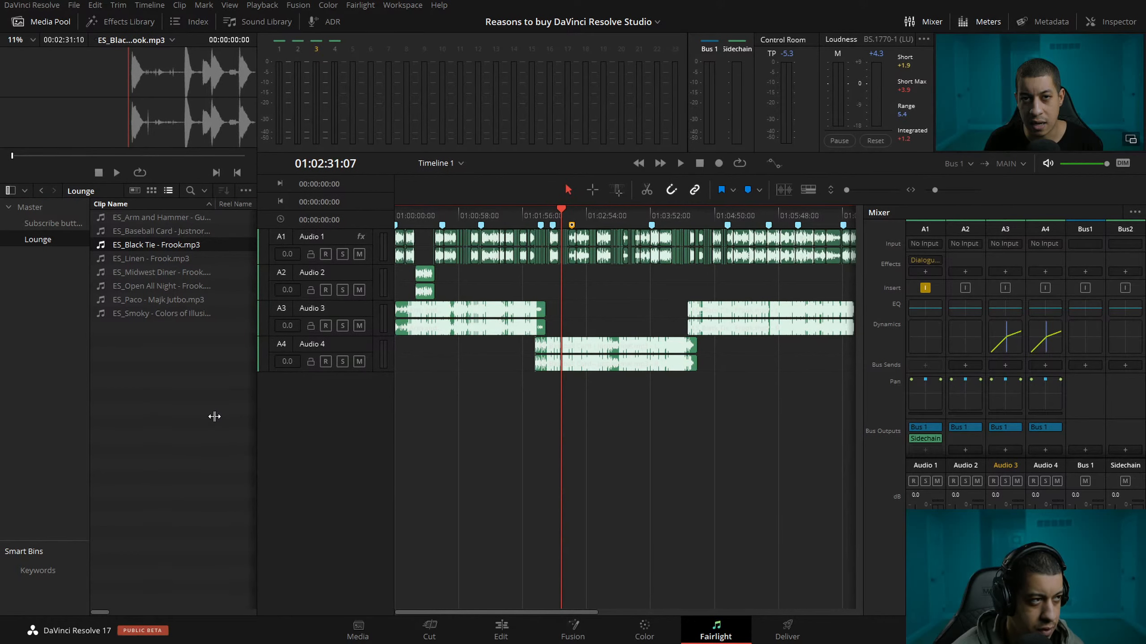
pyautogui.moveTo(42, 156); pyautogui.dragTo(144, 158)
pyautogui.moveTo(579, 612); pyautogui.dragTo(665, 612)
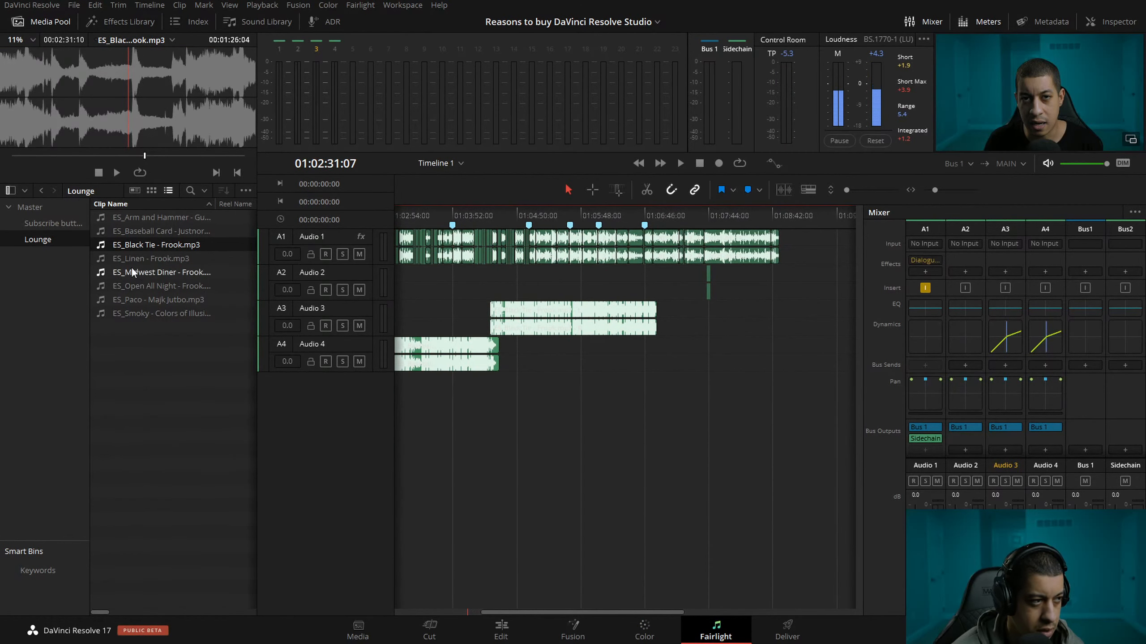
pyautogui.moveTo(108, 261); pyautogui.dragTo(679, 352)
pyautogui.moveTo(752, 362); pyautogui.dragTo(730, 361)
pyautogui.moveTo(152, 271); pyautogui.dragTo(805, 315)
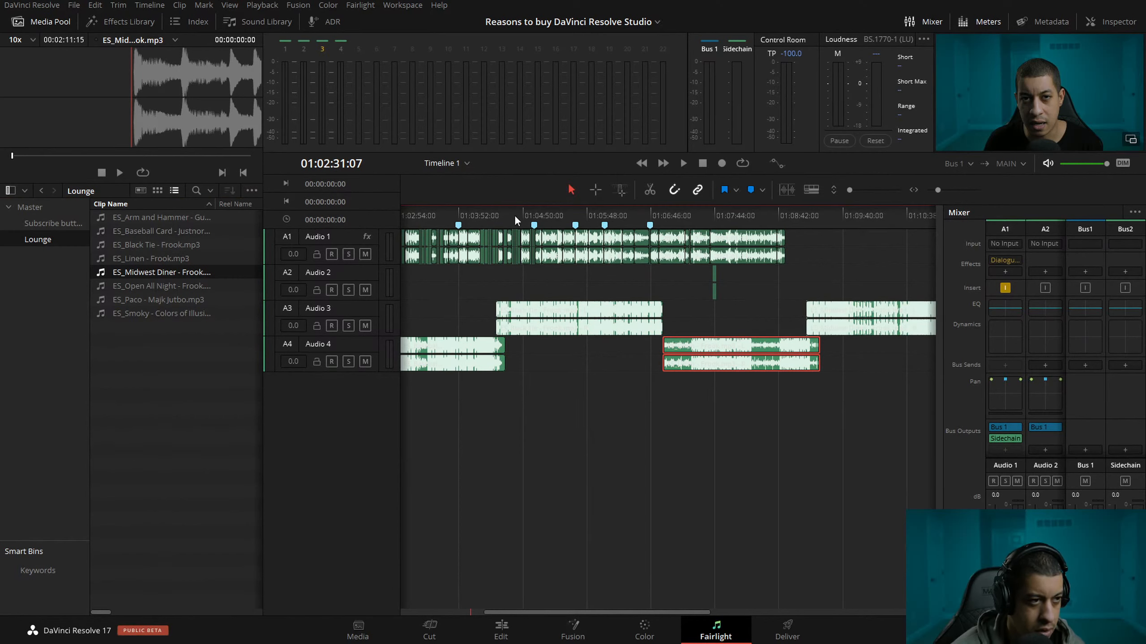
# Listen to the music under the dialogue around 01:04:20 and from about 01:08:40 into the end screen, widening the mixer again.
pyautogui.click(491, 213)
pyautogui.press('space')
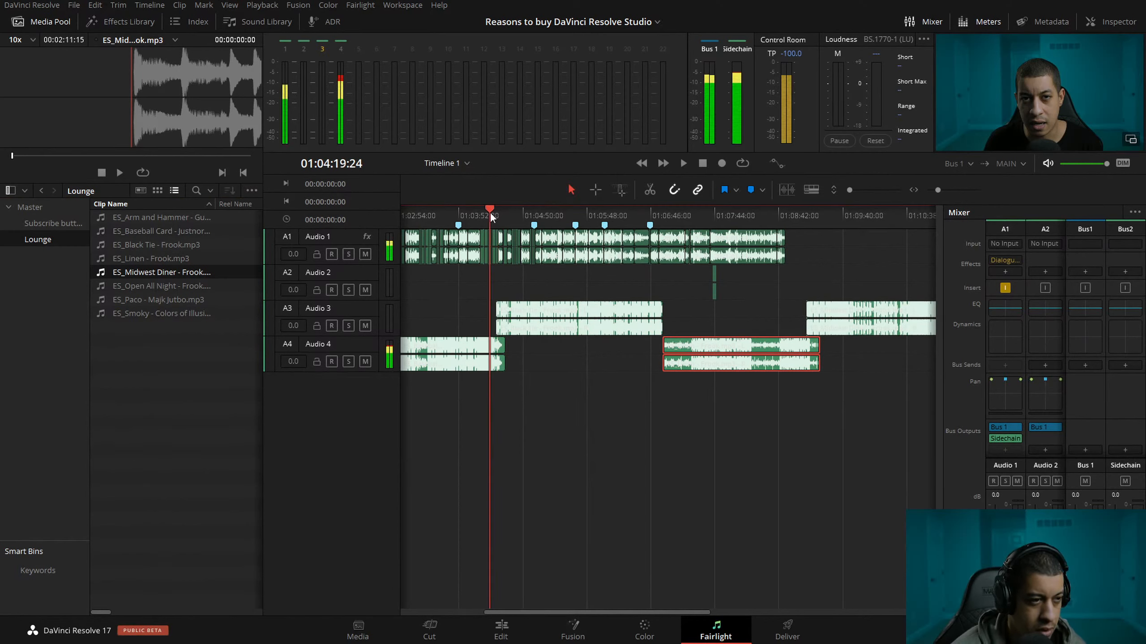
pyautogui.click(772, 215)
pyautogui.press('space')
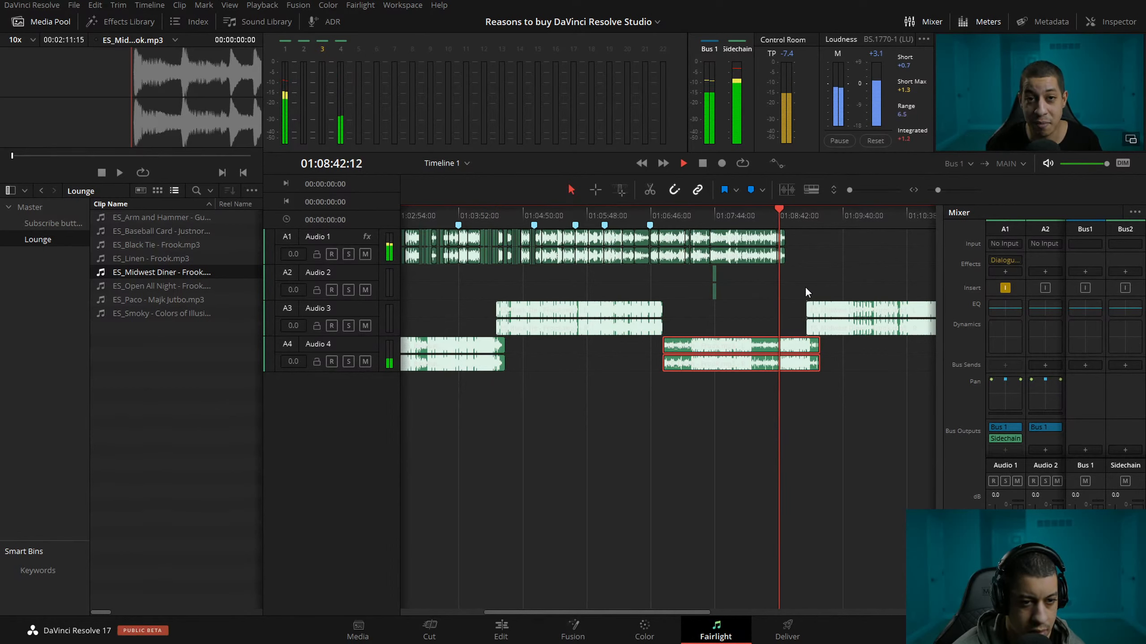
pyautogui.moveTo(941, 496); pyautogui.dragTo(821, 475)
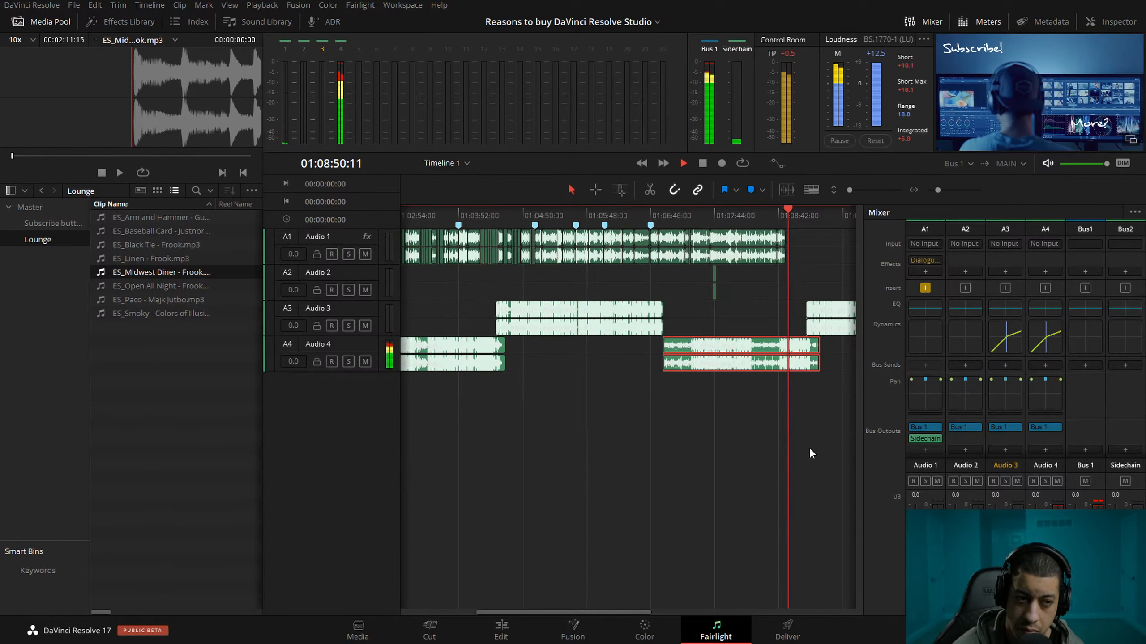
pyautogui.press('space')
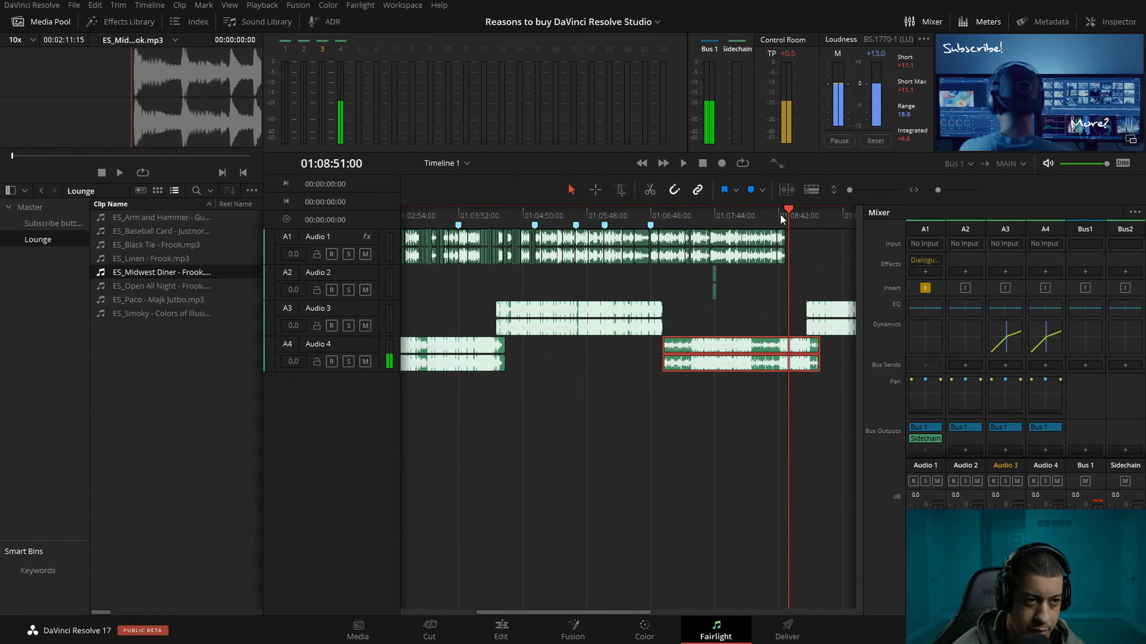
# Shift the ES_Linen clip on Audio 4 earlier to start at the marker near 01:06:46, and replay the ending.
pyautogui.click(782, 215)
pyautogui.moveTo(765, 365); pyautogui.dragTo(749, 362)
pyautogui.moveTo(777, 207); pyautogui.dragTo(779, 211)
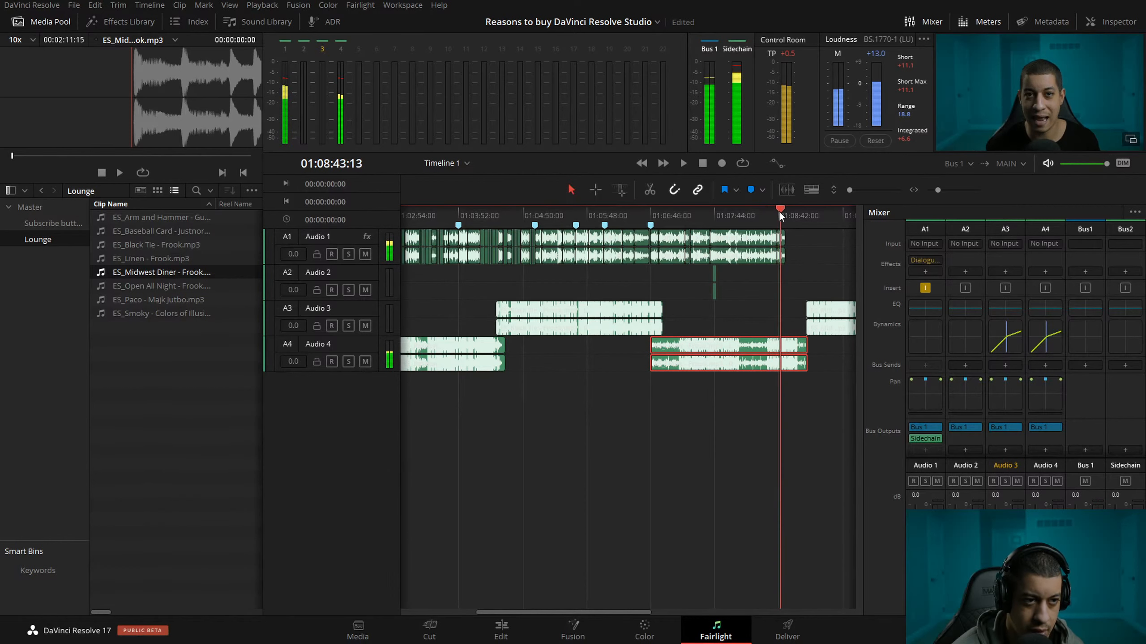
pyautogui.press('space')
pyautogui.moveTo(774, 216); pyautogui.dragTo(772, 217)
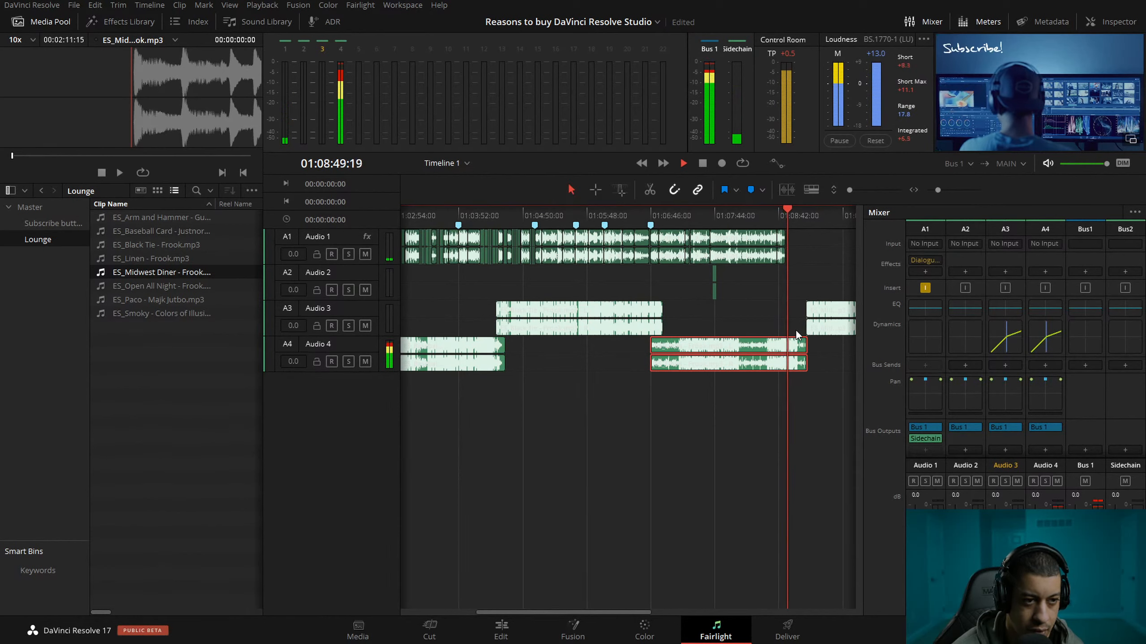
# Stop playback and delete the last ES_Midwest Diner music clip on Audio 3, past the end of the dialogue.
pyautogui.press('space')
pyautogui.click(839, 324)
pyautogui.press('Delete')
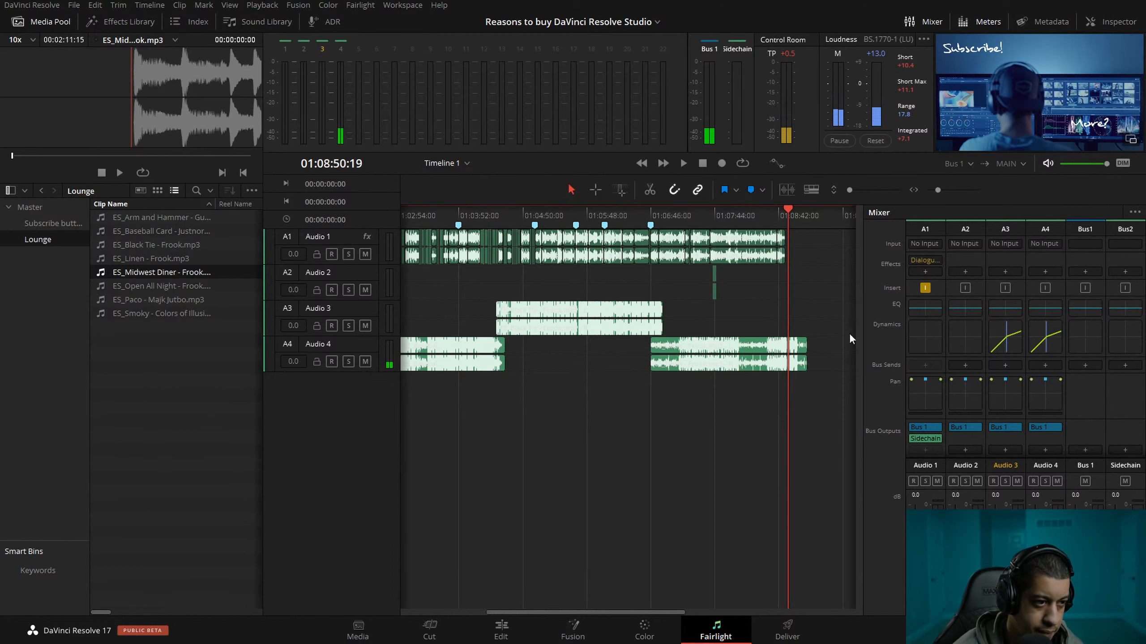
# Hide the media pool and place the playhead at the first music change, 01:02:06:20.
pyautogui.moveTo(651, 609); pyautogui.dragTo(495, 604)
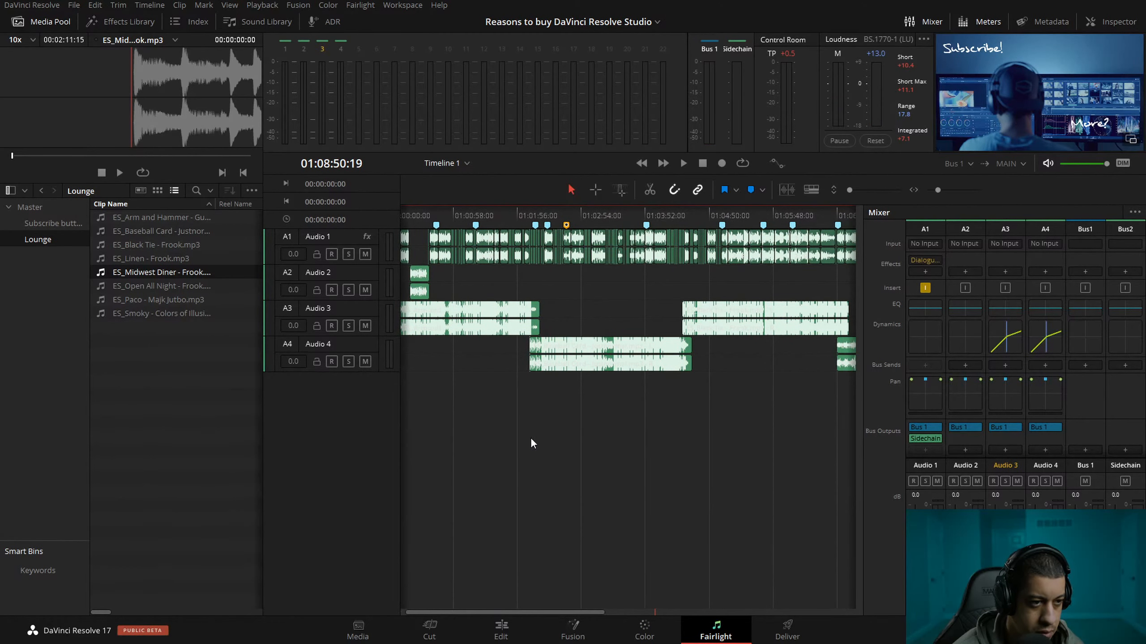
pyautogui.click(527, 214)
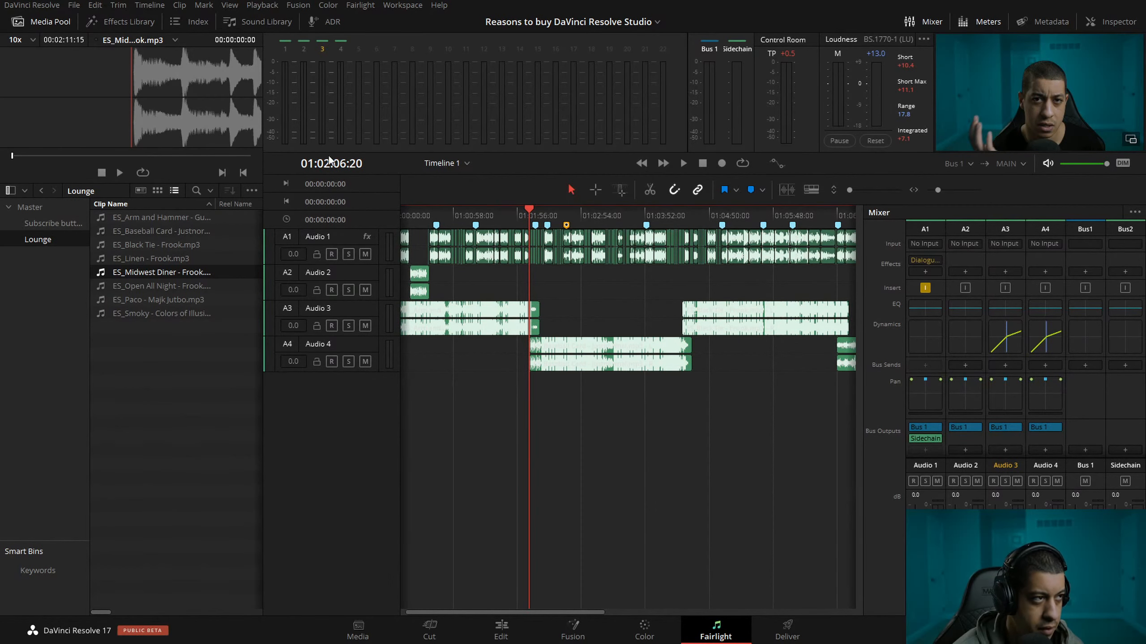
pyautogui.click(44, 21)
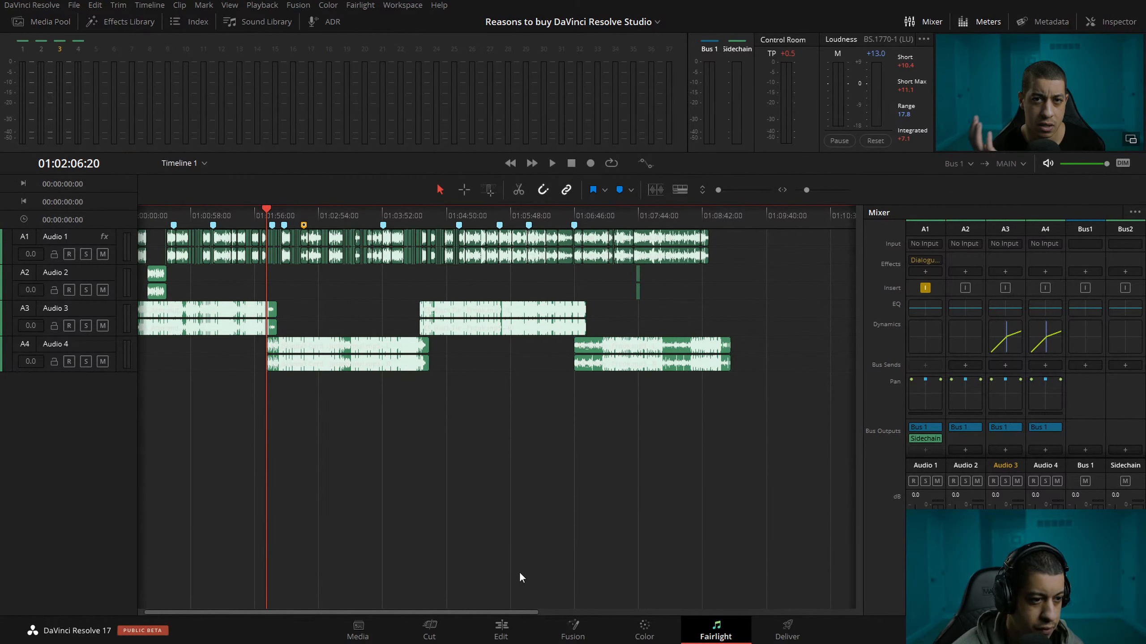
pyautogui.moveTo(807, 191); pyautogui.dragTo(812, 195)
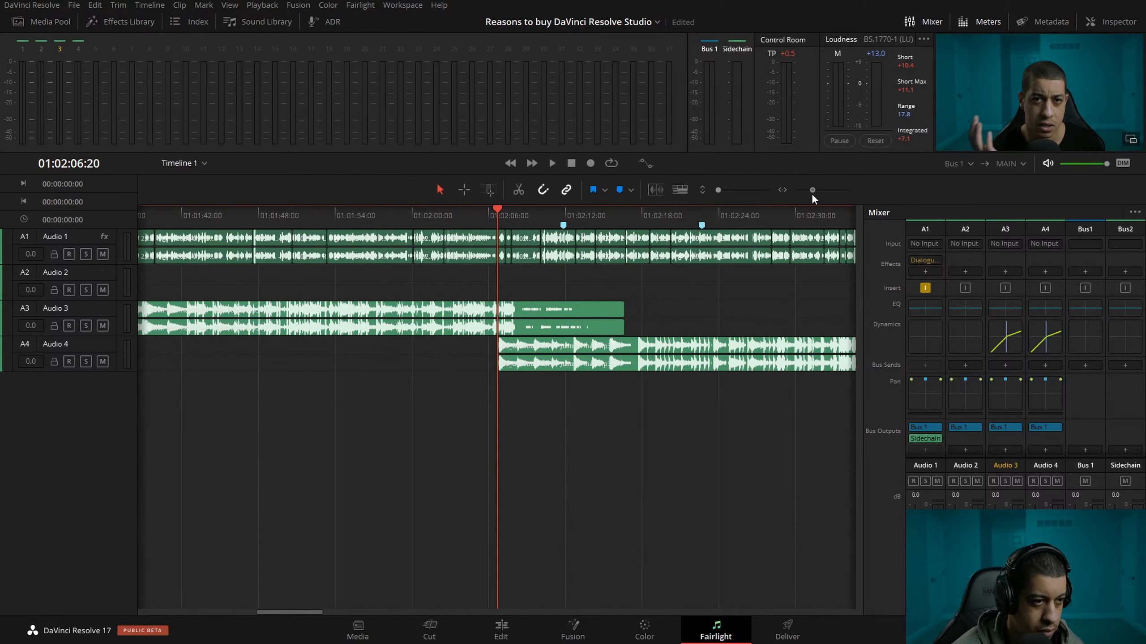
pyautogui.moveTo(543, 366); pyautogui.dragTo(559, 367)
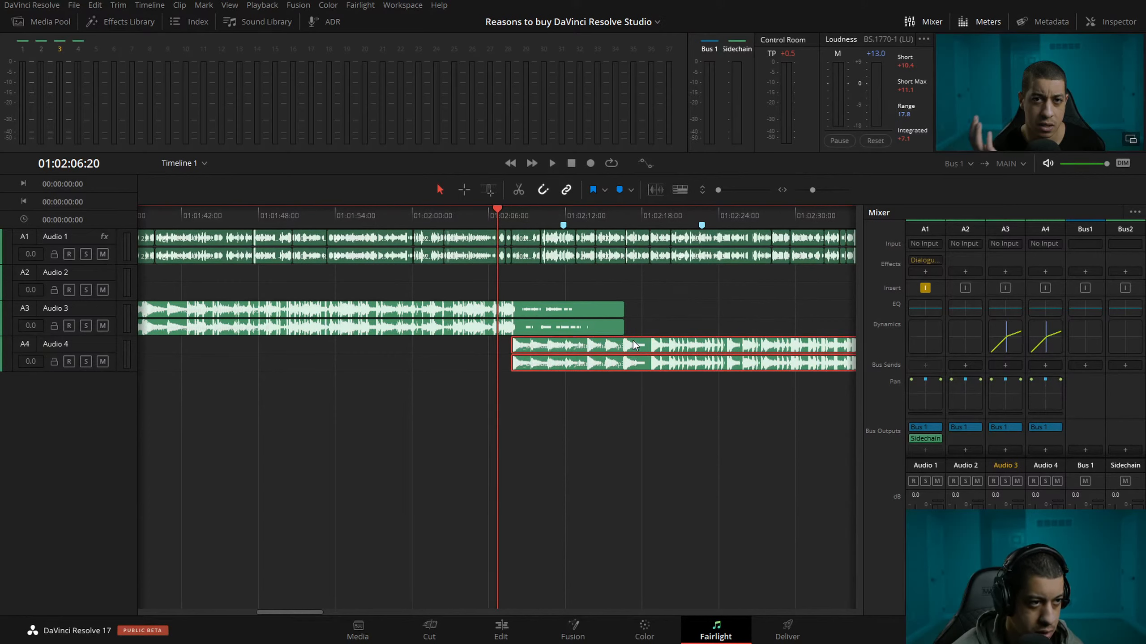
pyautogui.click(647, 165)
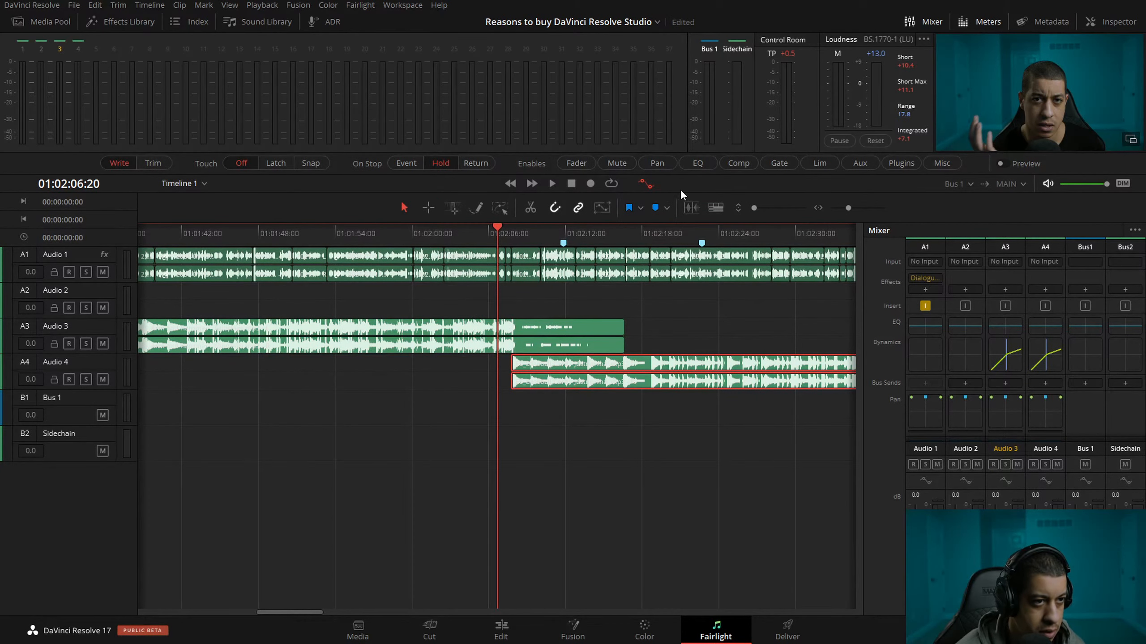
pyautogui.click(652, 184)
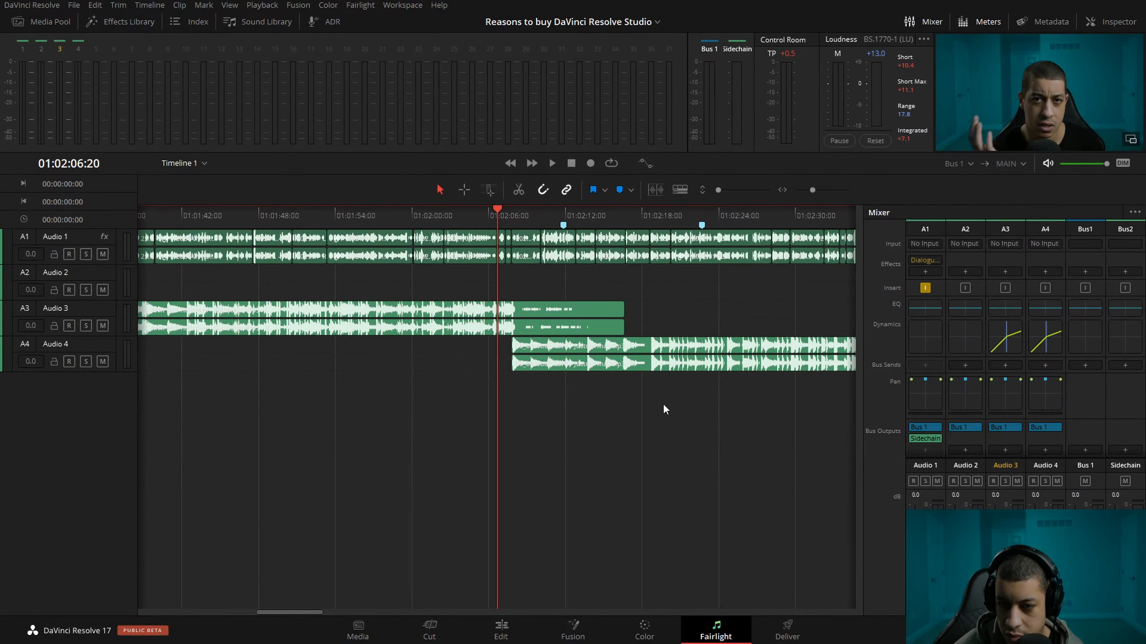
pyautogui.click(643, 166)
pyautogui.click(642, 166)
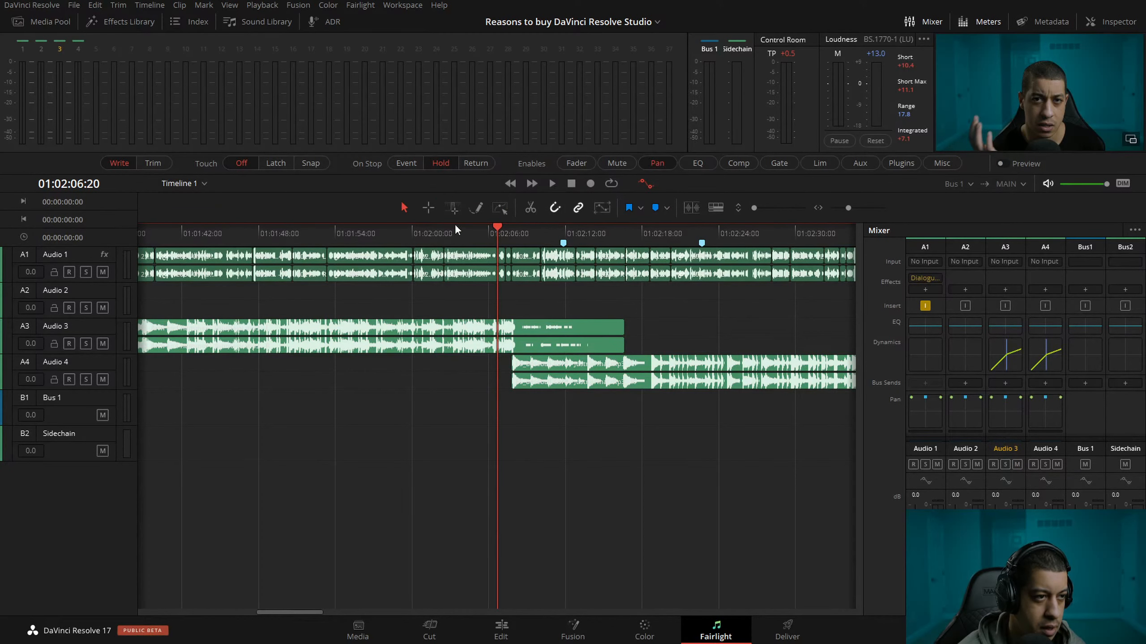
pyautogui.click(477, 209)
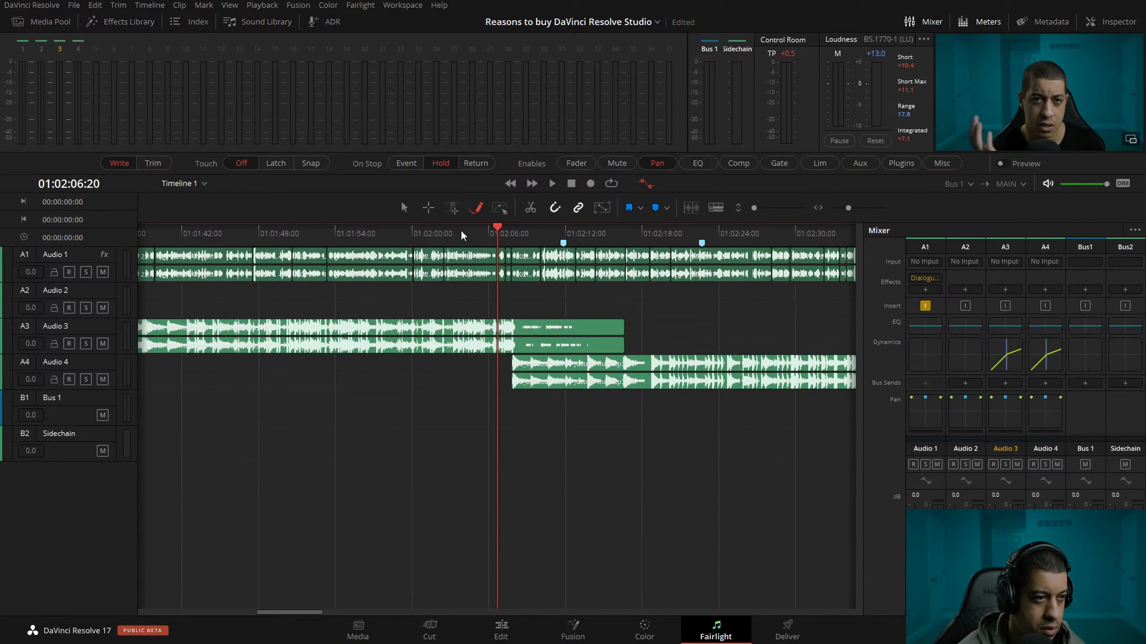
pyautogui.click(428, 209)
pyautogui.moveTo(508, 321); pyautogui.dragTo(626, 352)
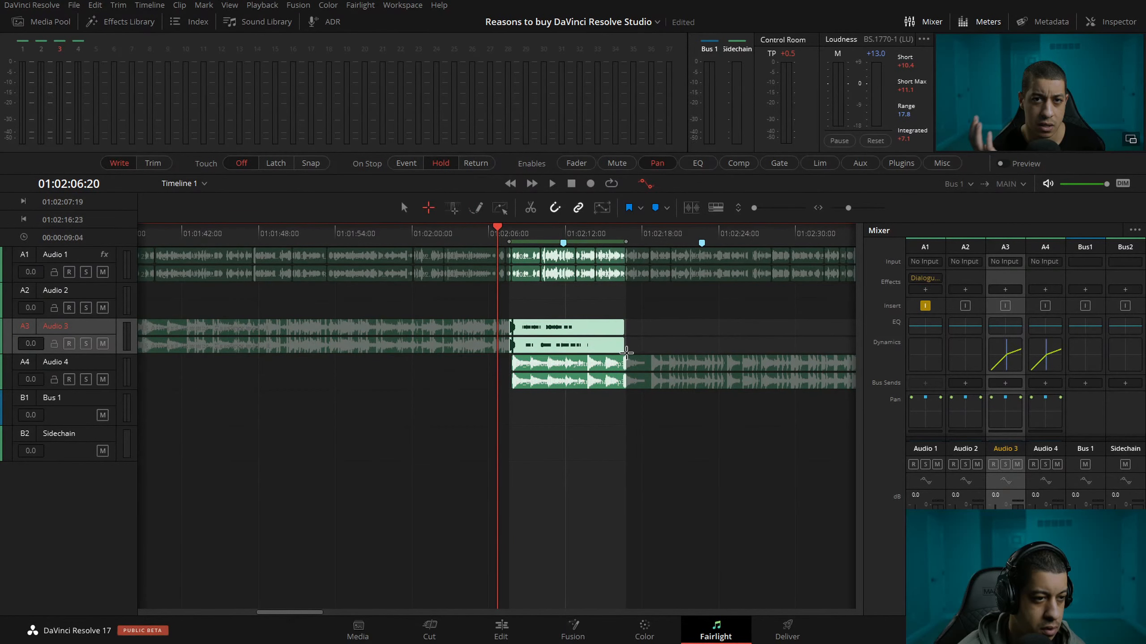
pyautogui.hotkey('ctrl', 'z')
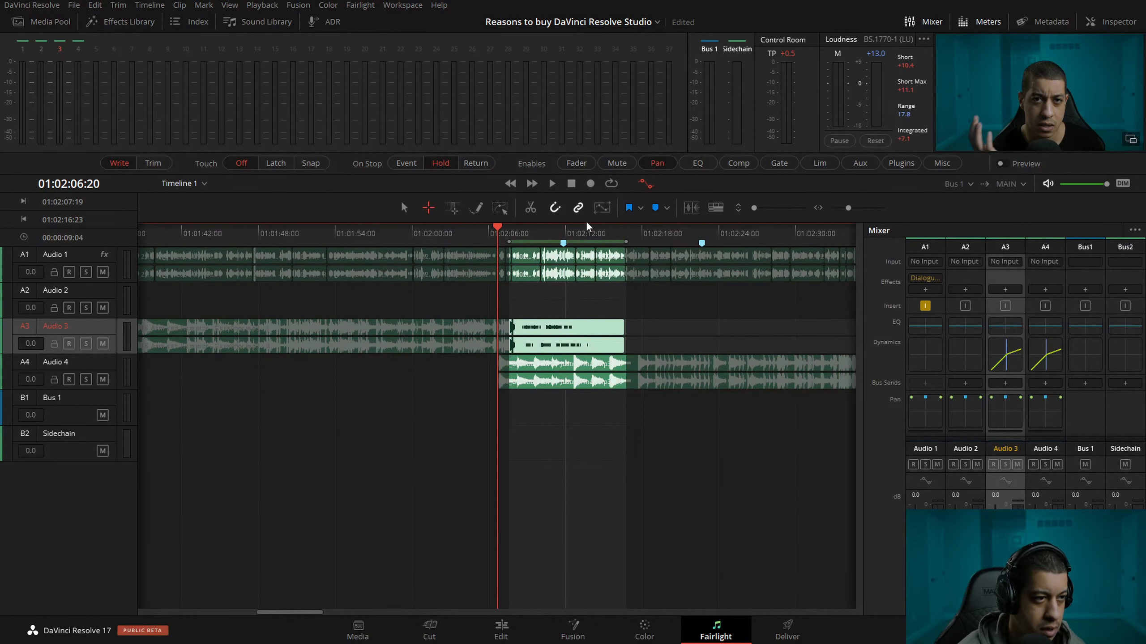
pyautogui.click(499, 209)
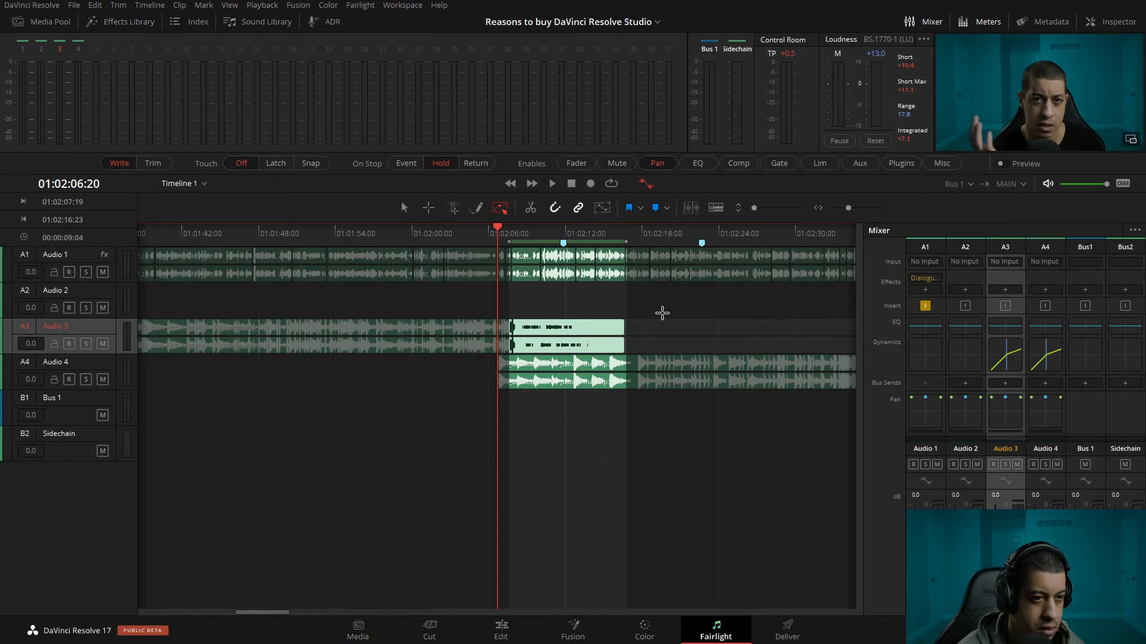
pyautogui.click(475, 208)
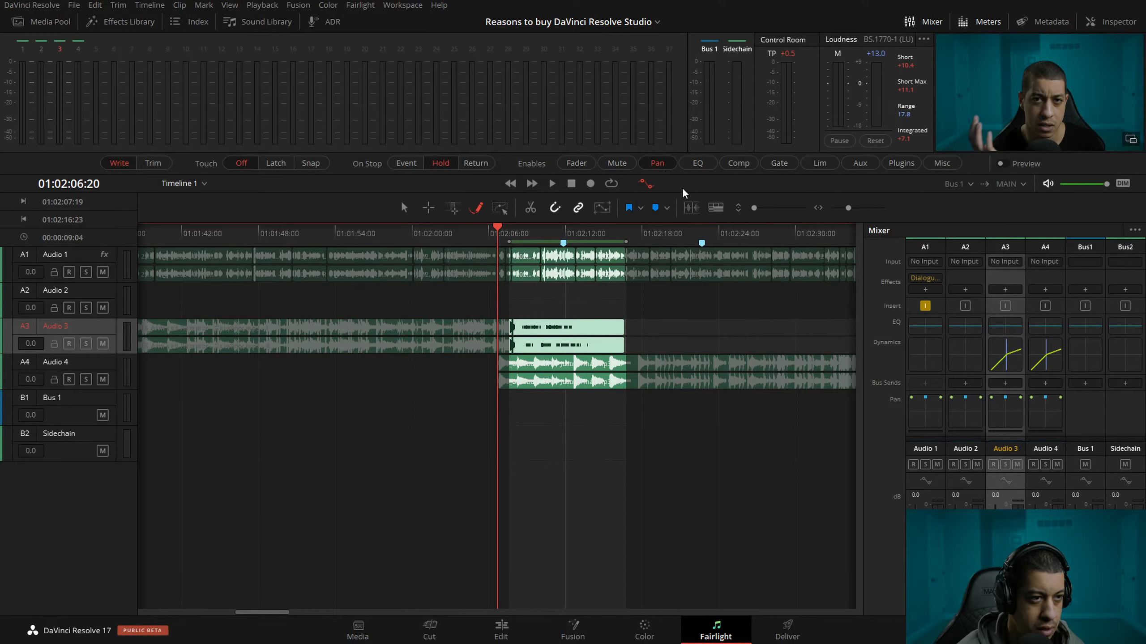
pyautogui.click(646, 183)
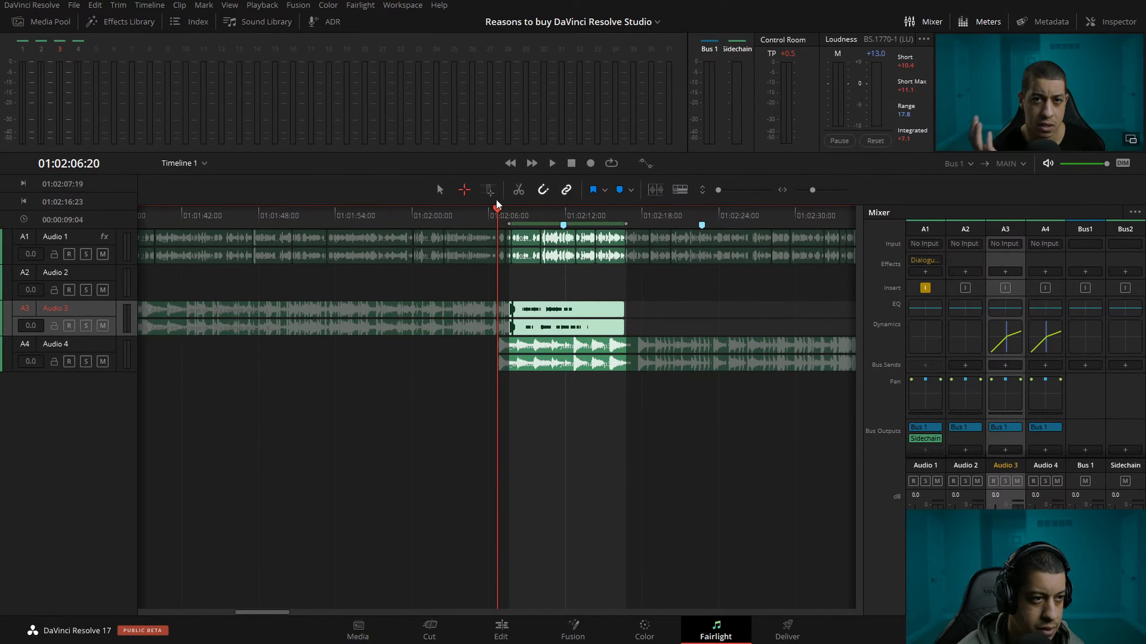
pyautogui.moveTo(510, 224); pyautogui.dragTo(464, 226)
pyautogui.moveTo(463, 230); pyautogui.dragTo(454, 230)
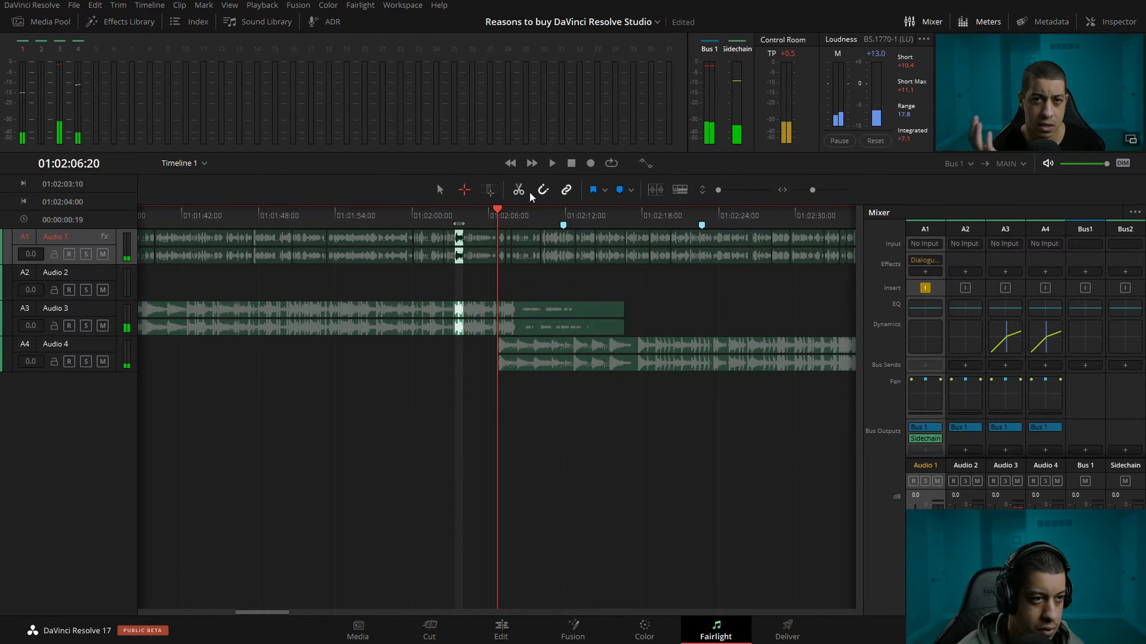
pyautogui.click(646, 164)
pyautogui.click(646, 164)
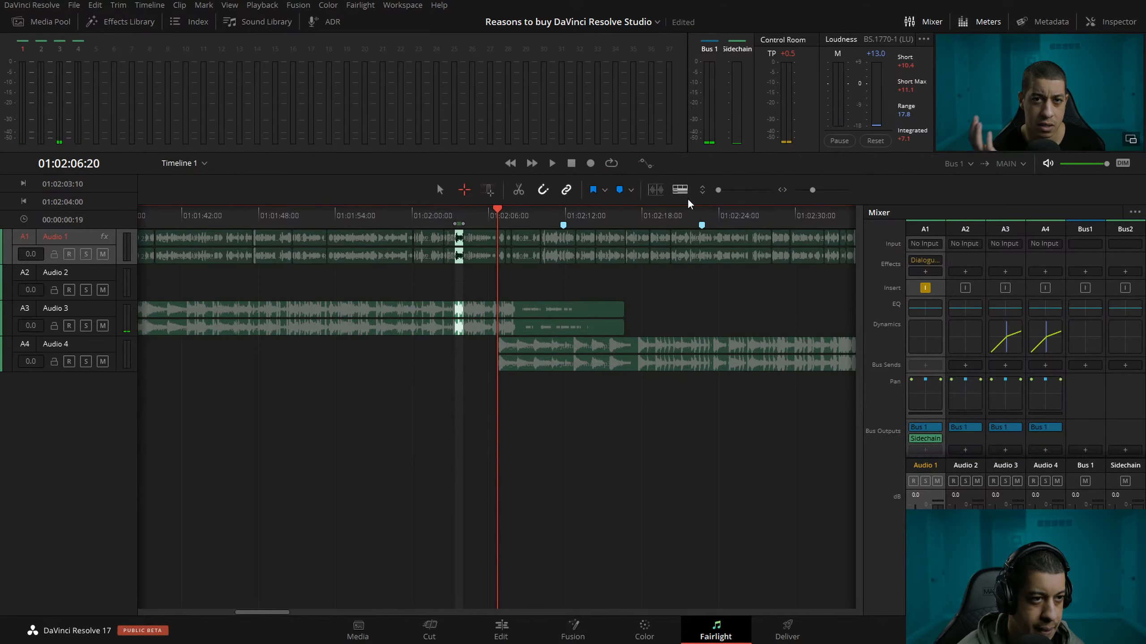
pyautogui.click(679, 190)
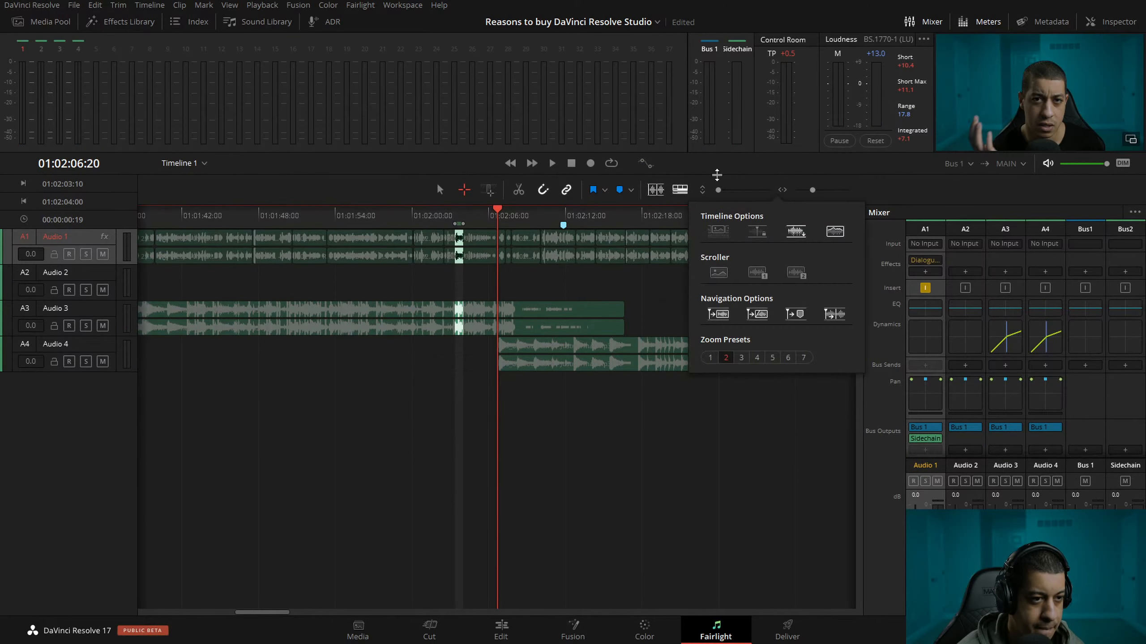
# Switch to the Edit page and fade out the first music clip on Audio 3 across its overlap with the Audio 4 clip.
pyautogui.click(501, 630)
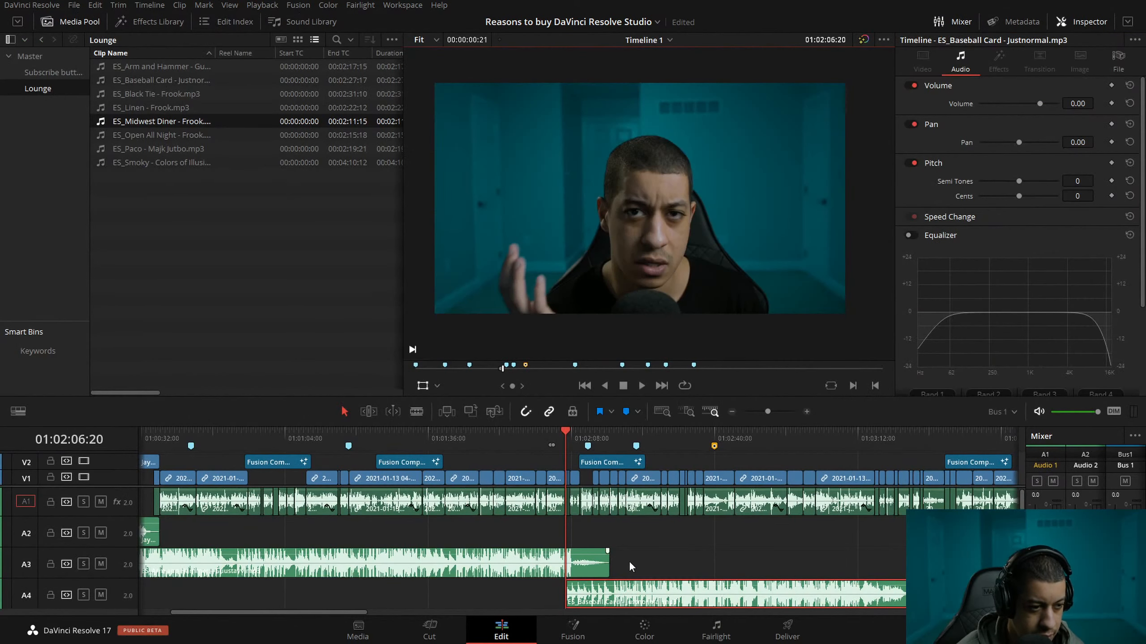
pyautogui.moveTo(608, 561); pyautogui.dragTo(565, 556)
pyautogui.hotkey('ctrl', 'z')
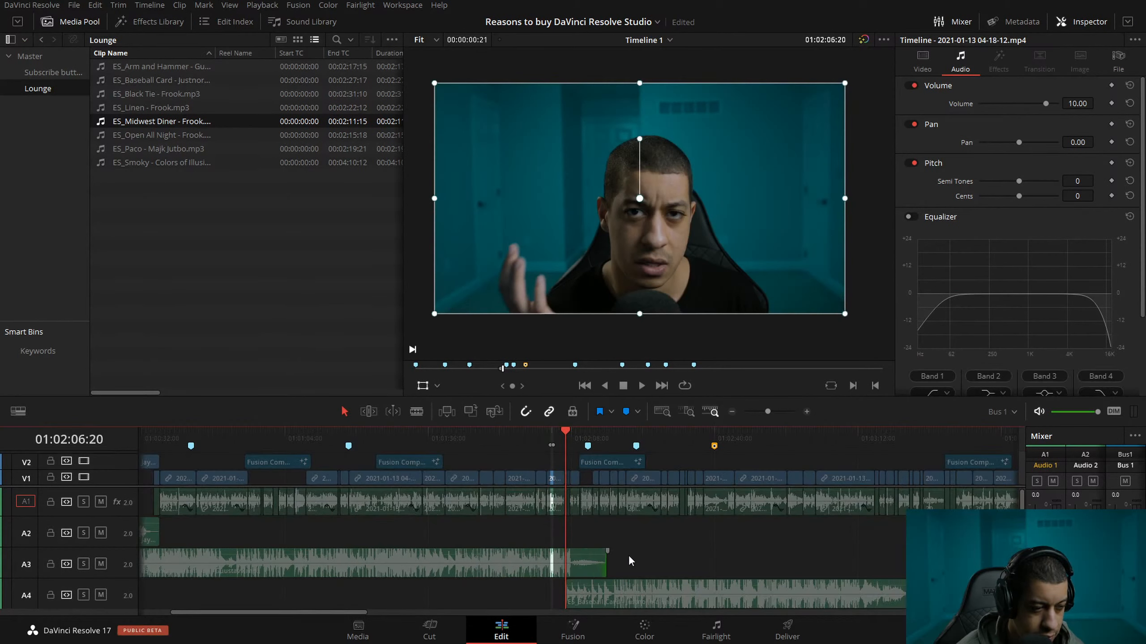
pyautogui.click(687, 544)
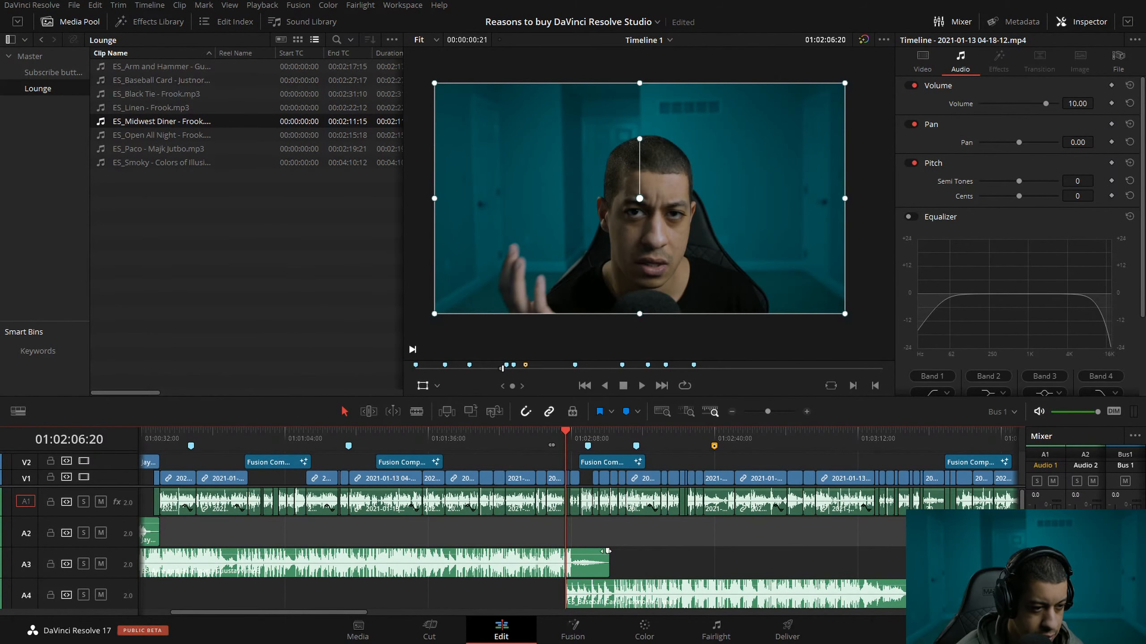
pyautogui.moveTo(608, 551); pyautogui.dragTo(565, 555)
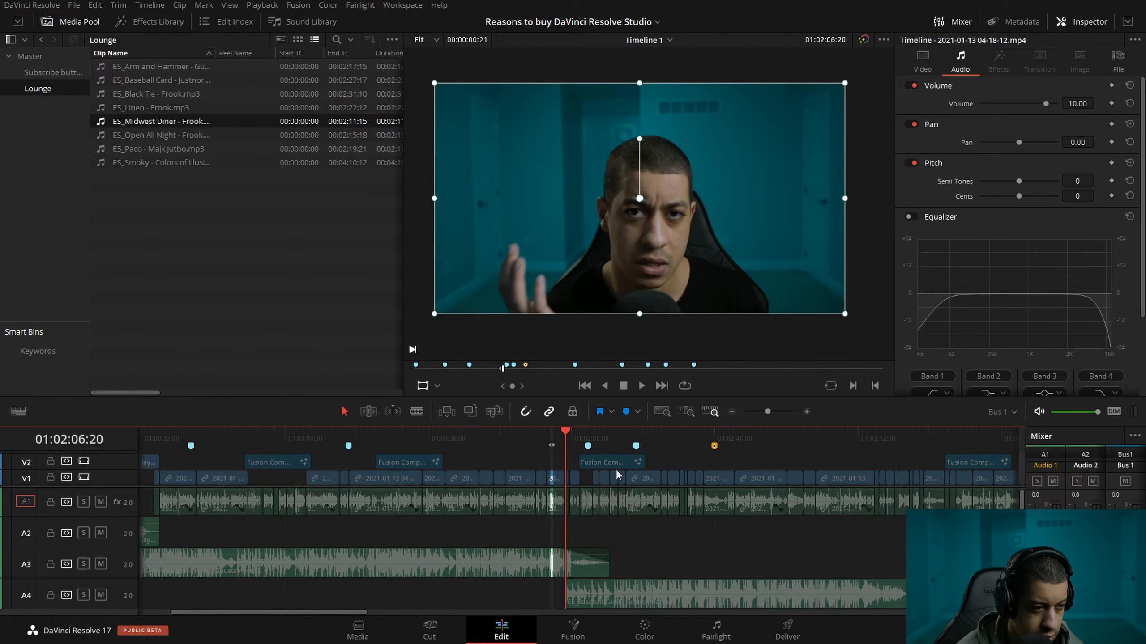
# Add a fade-in of about 8 seconds to the ES_Baseball Card clip on Audio 4 and play back the music change from 01:02:06.
pyautogui.moveTo(556, 445); pyautogui.dragTo(714, 441)
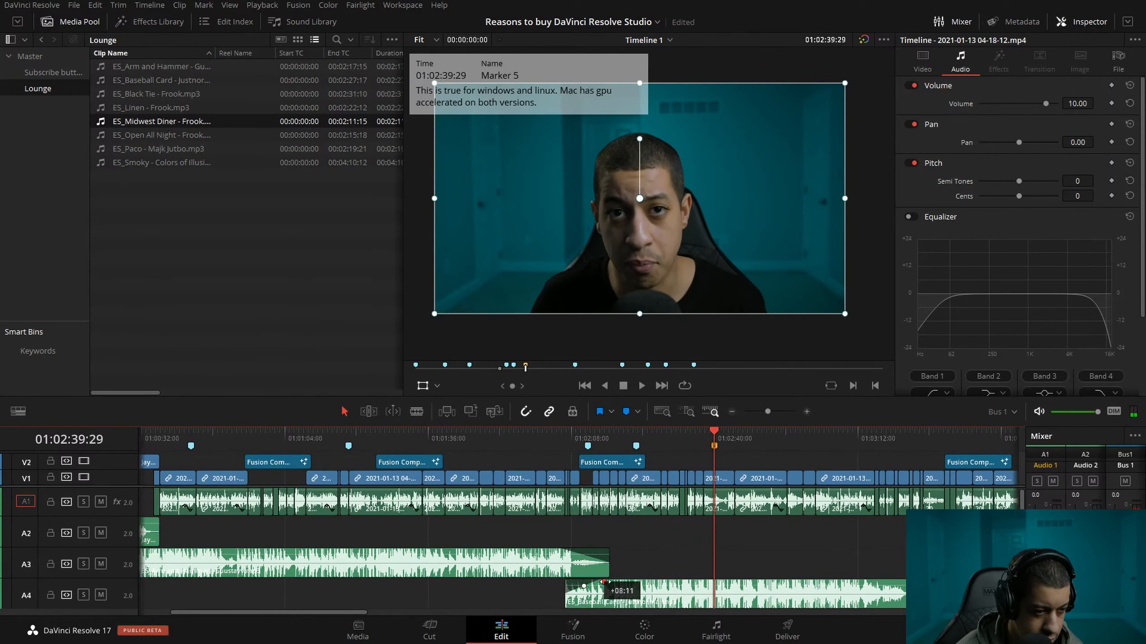
pyautogui.click(566, 433)
pyautogui.press('space')
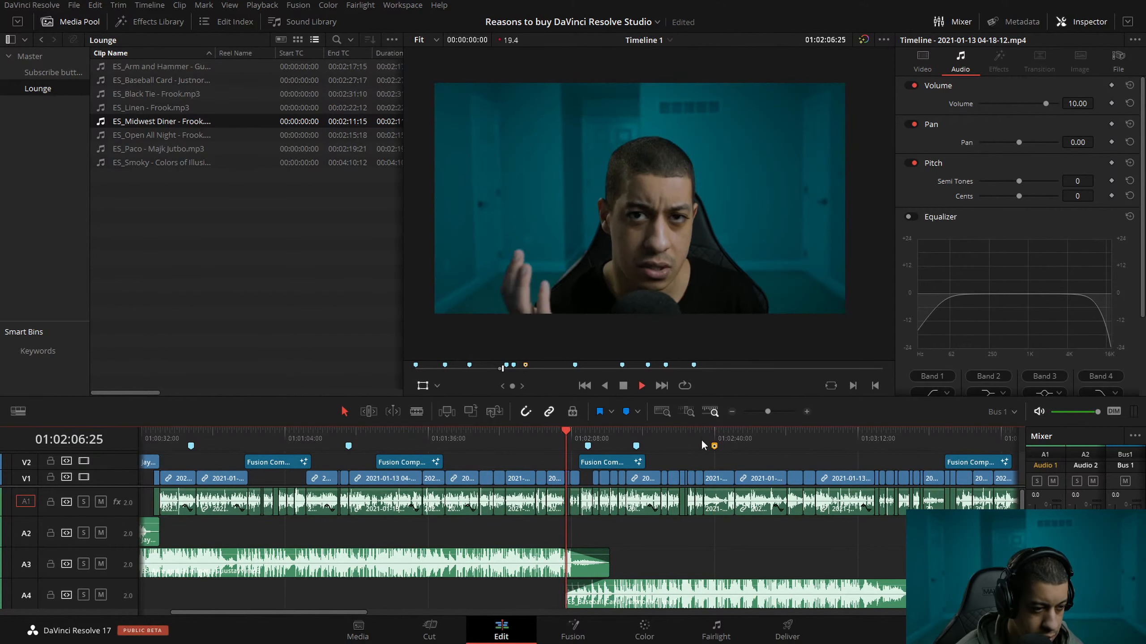
# Trim the end of the ES_Baseball Card clip on Audio 4 to shortly after the next Audio 3 clip starts near 01:04:25, and play it back.
pyautogui.click(728, 413)
pyautogui.click(728, 412)
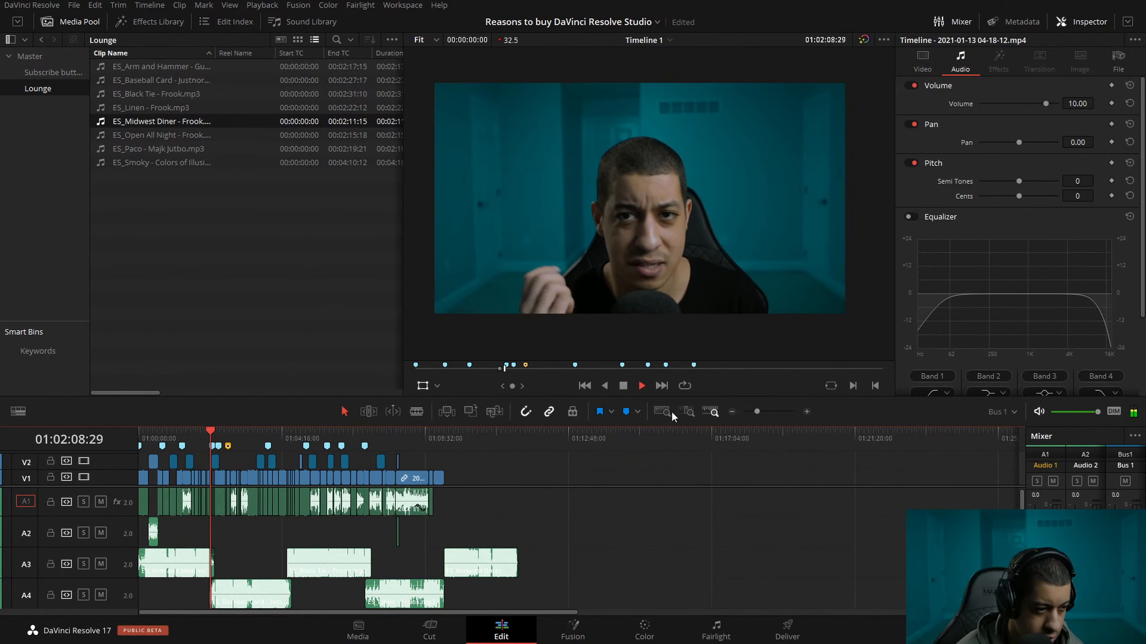
pyautogui.click(284, 445)
pyautogui.click(807, 411)
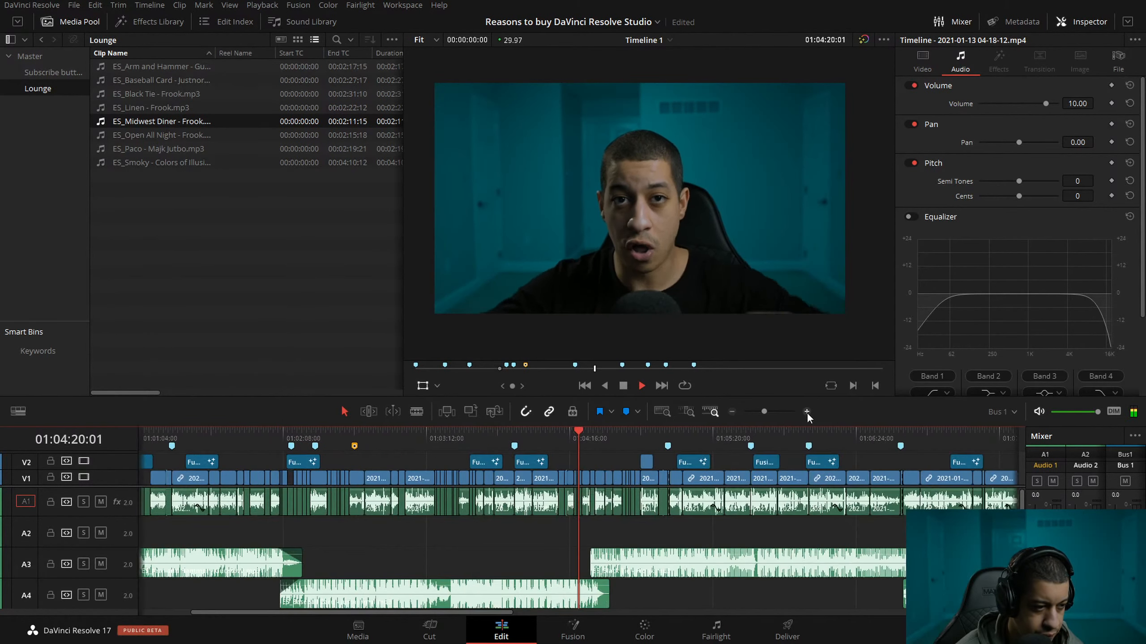
pyautogui.press('space')
pyautogui.moveTo(636, 597); pyautogui.dragTo(610, 559)
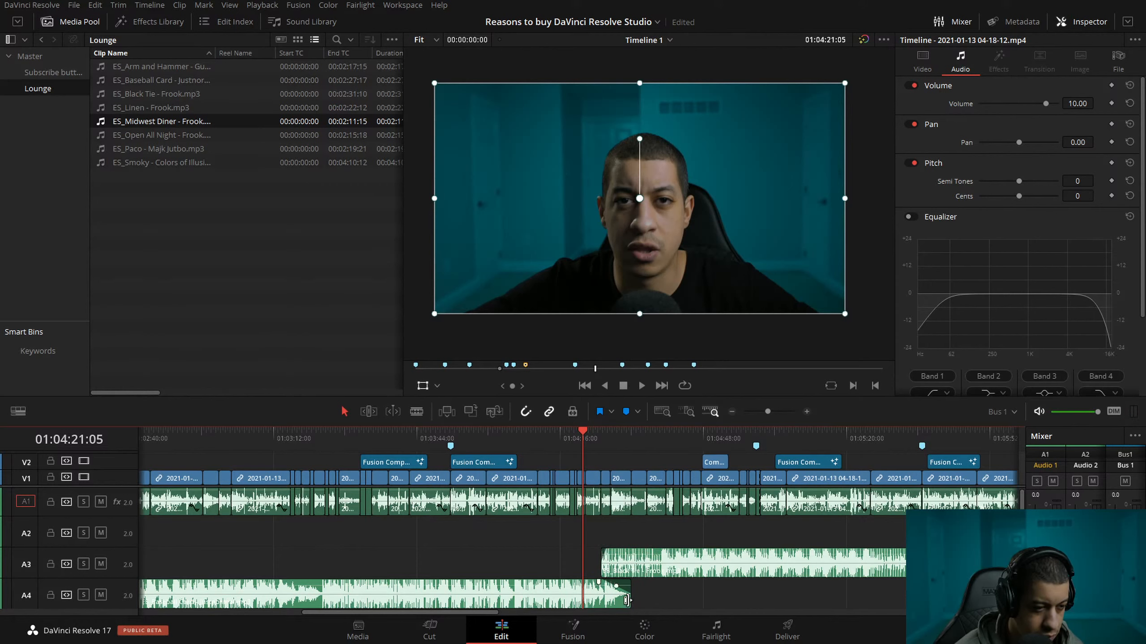
pyautogui.moveTo(630, 598); pyautogui.dragTo(602, 583)
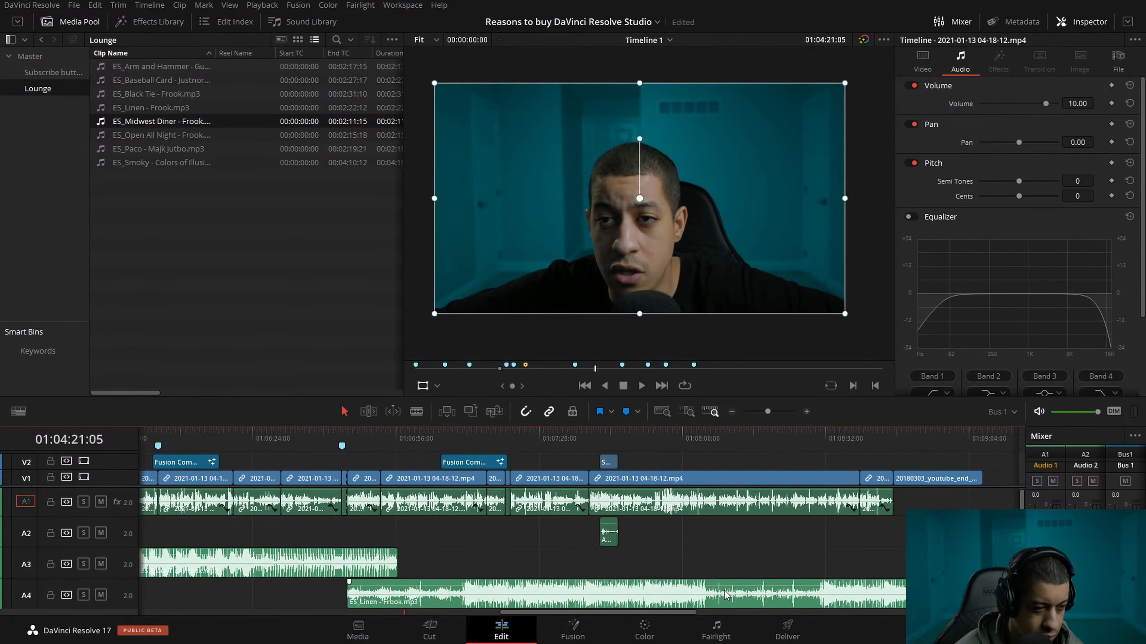
pyautogui.press('space')
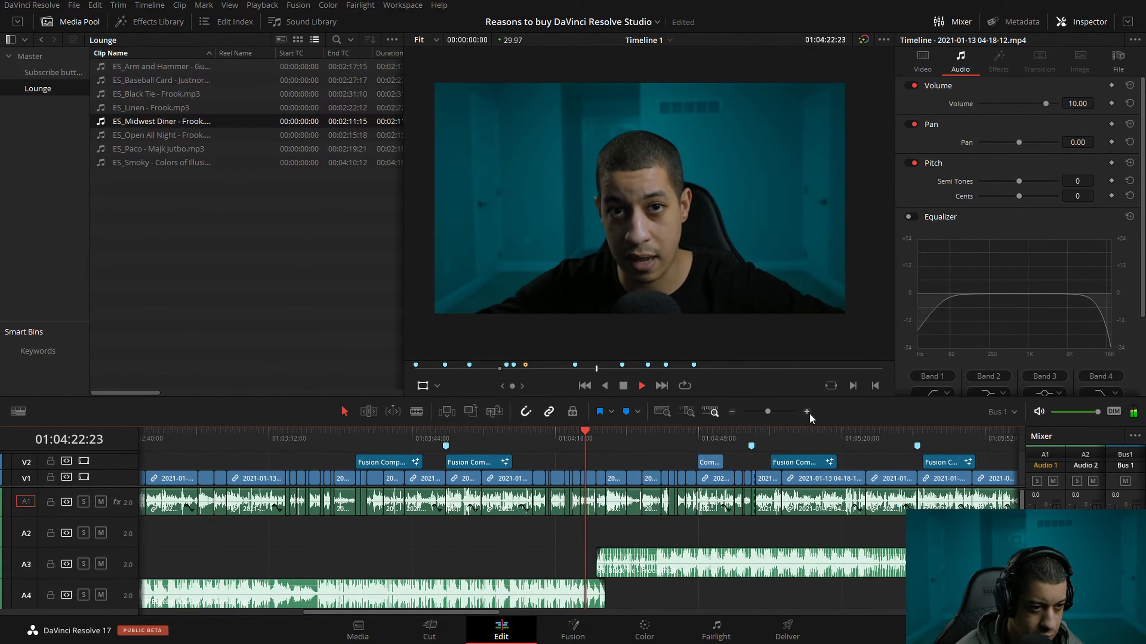
pyautogui.click(807, 410)
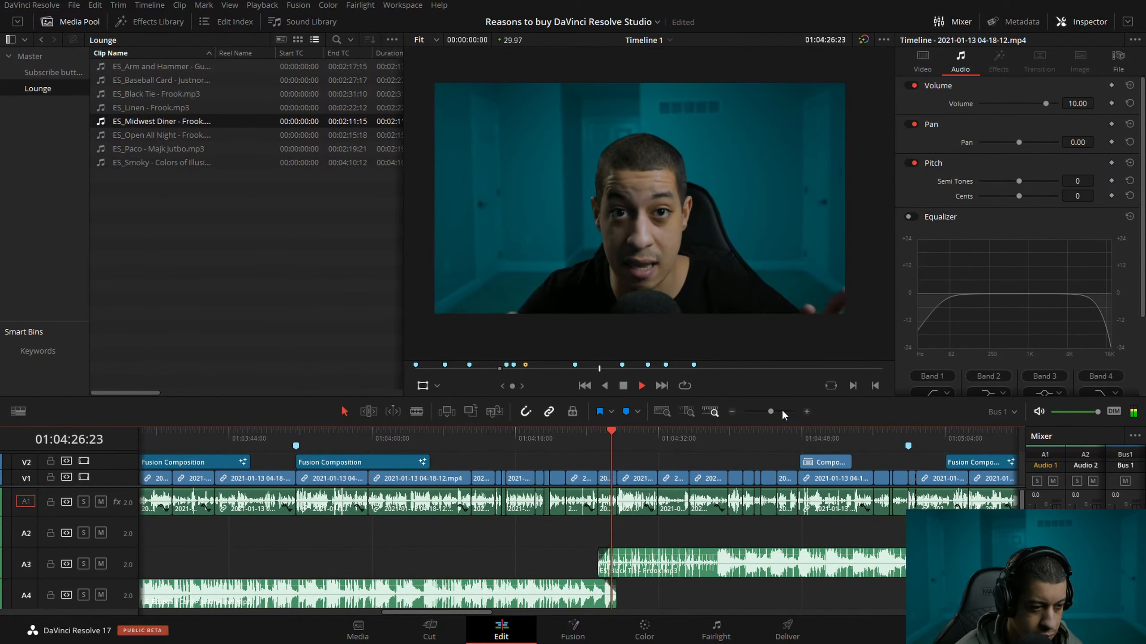
# Shift the ES_Linen clip on Audio 4 later to start near 01:06:55, and give the overlapping Audio 3 clip a very short fade-out.
pyautogui.click(733, 411)
pyautogui.click(732, 411)
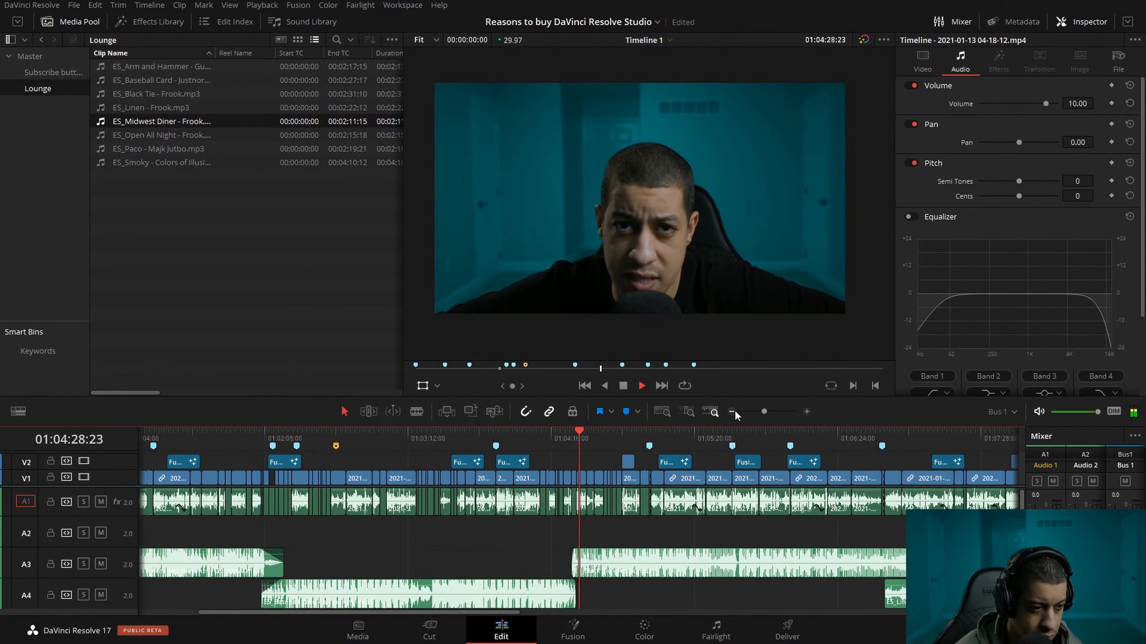
pyautogui.click(882, 434)
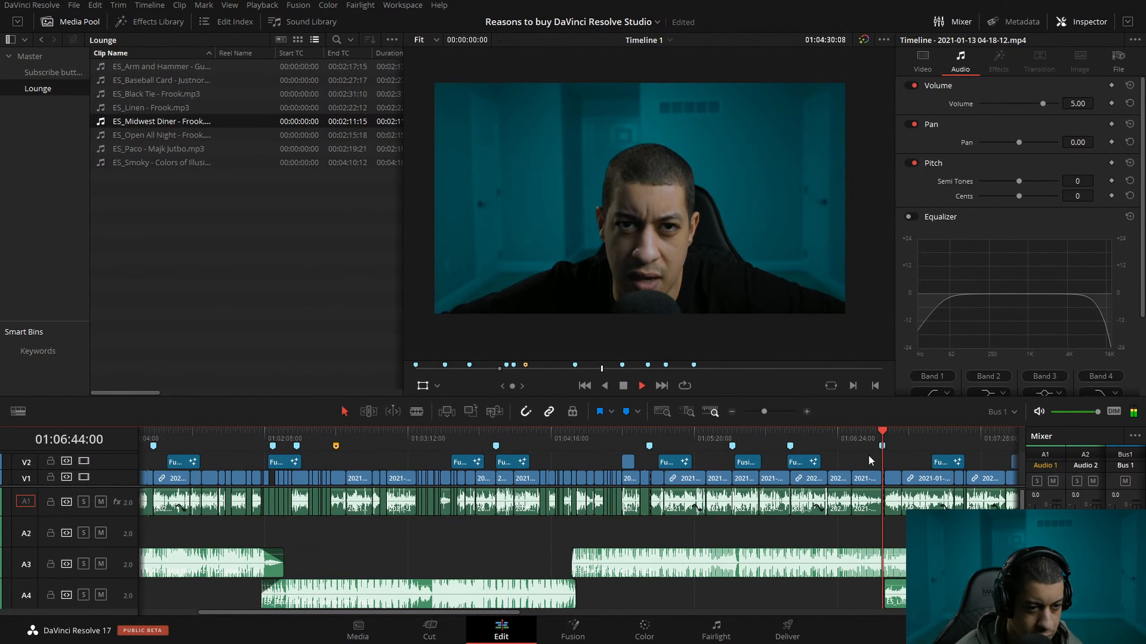
pyautogui.press('space')
pyautogui.click(807, 411)
pyautogui.click(806, 411)
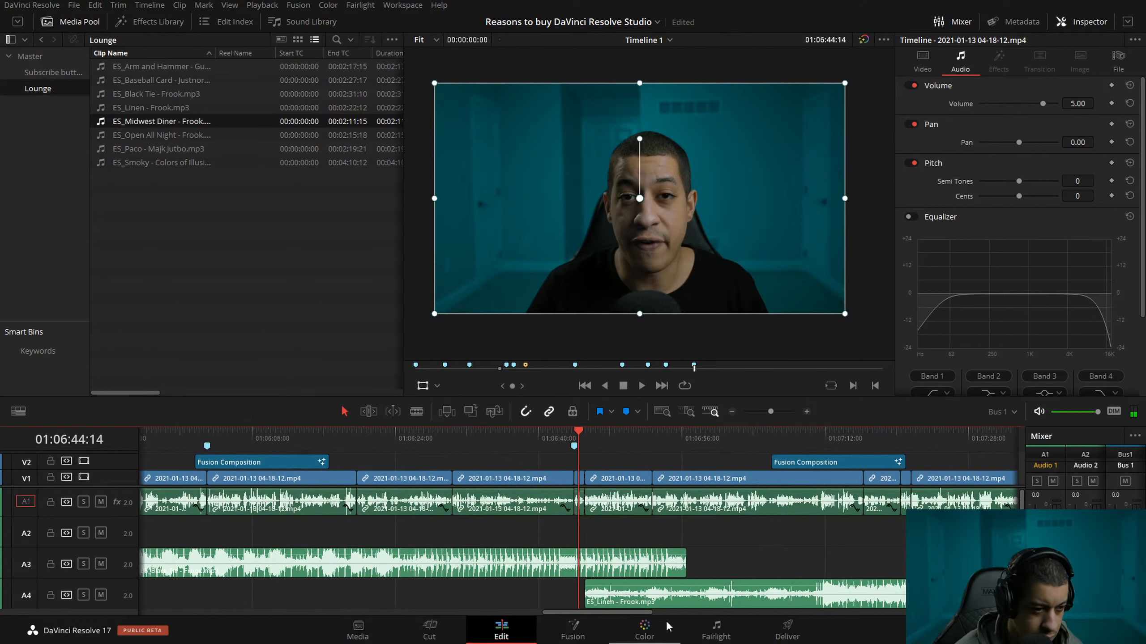
pyautogui.moveTo(648, 601); pyautogui.dragTo(737, 600)
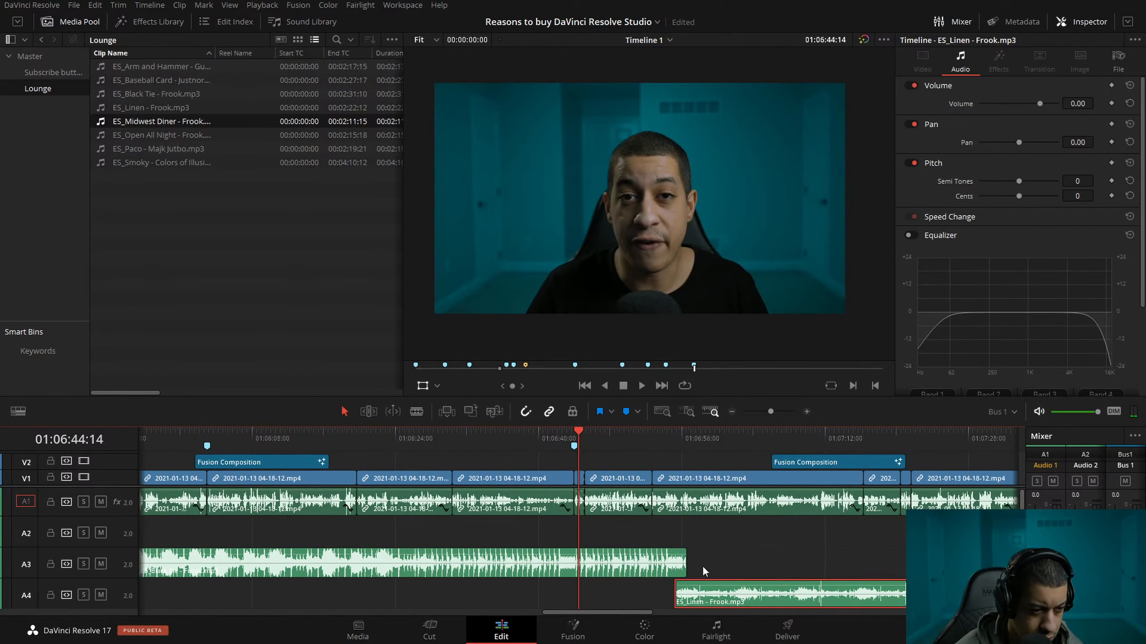
pyautogui.moveTo(685, 552); pyautogui.dragTo(686, 553)
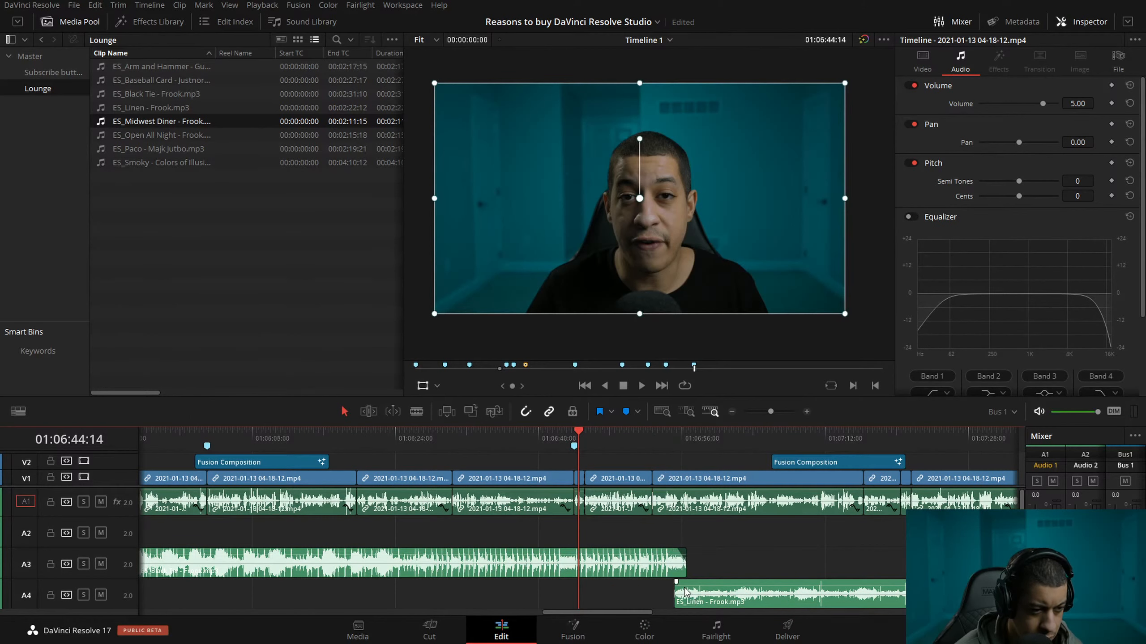
# Nudge the ES_Linen clip on Audio 4 slightly earlier and play back the music change from about 01:06:53.
pyautogui.moveTo(743, 604); pyautogui.dragTo(742, 606)
pyautogui.click(731, 540)
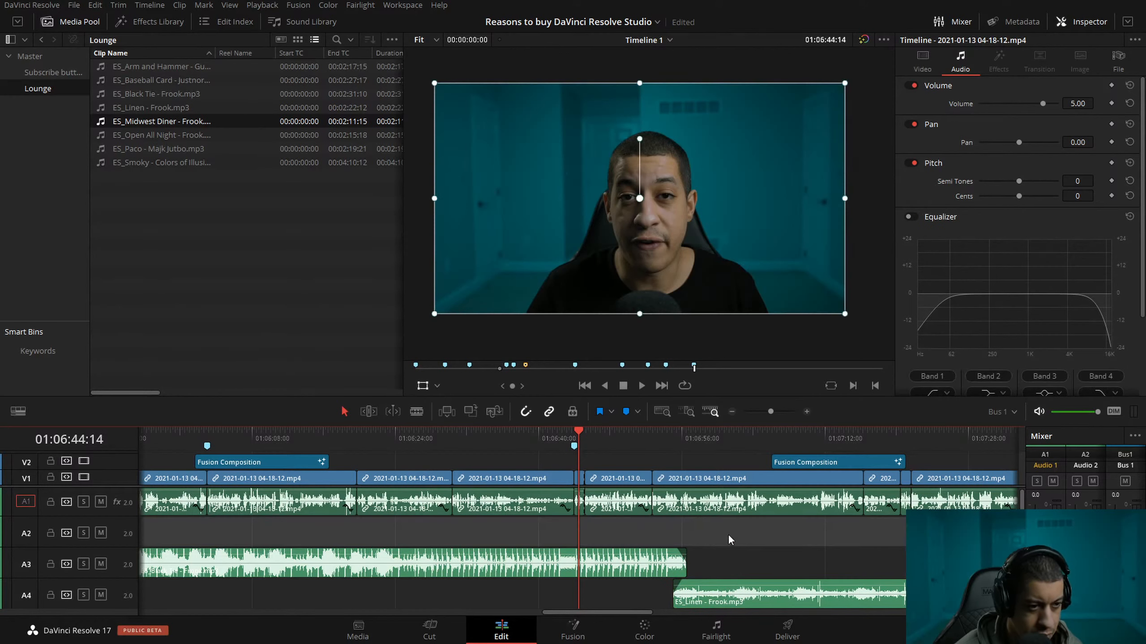
pyautogui.click(659, 434)
pyautogui.press('space')
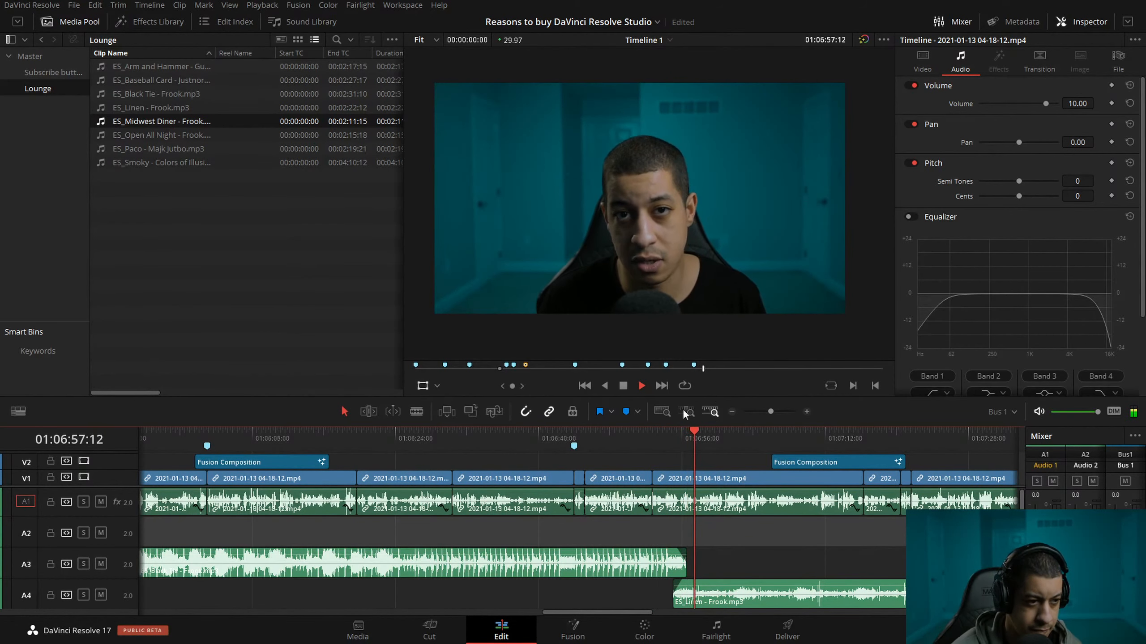
# Delete the last music clip on Audio 3, which starts at the end of the video.
pyautogui.click(732, 411)
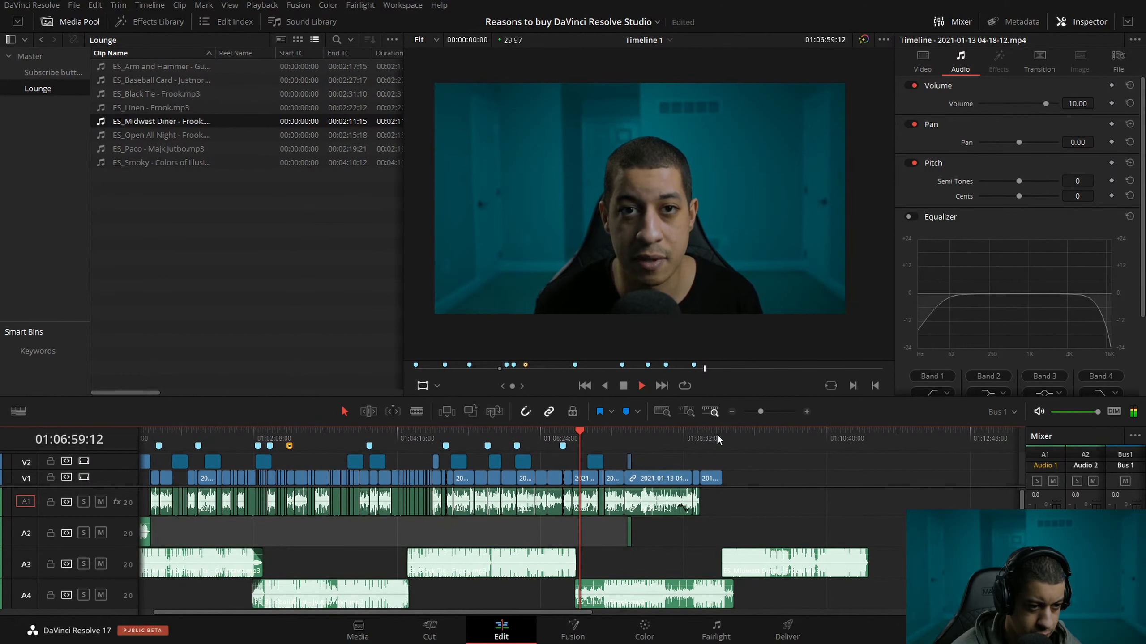
pyautogui.click(853, 384)
pyautogui.click(807, 412)
pyautogui.click(767, 562)
pyautogui.press('Delete')
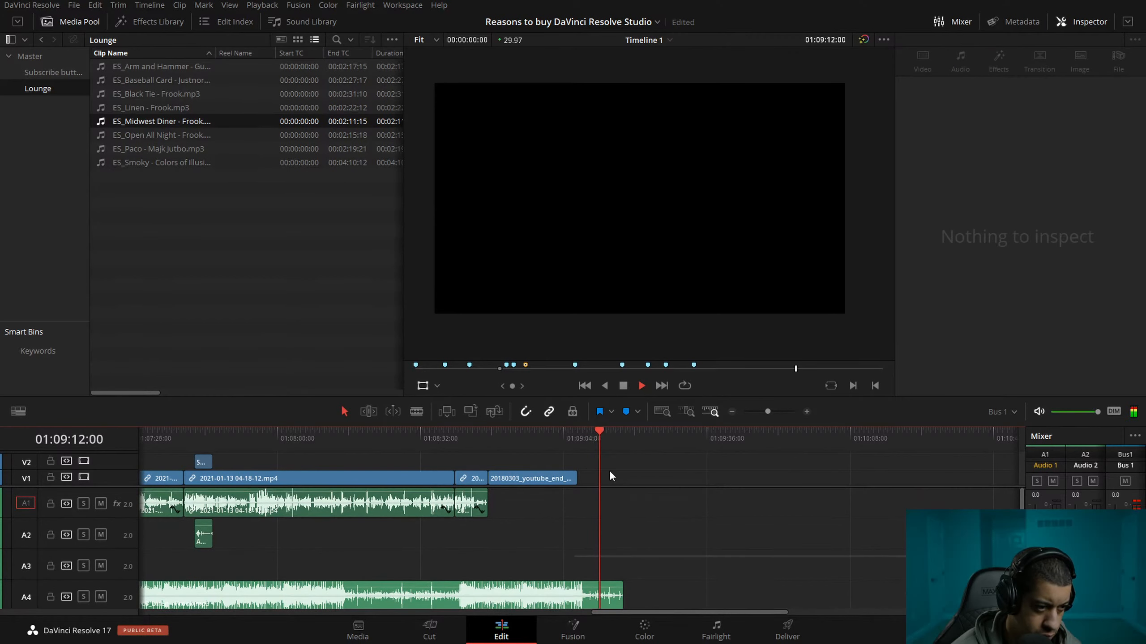
# Place the playhead at the end of the end-screen clip, at 01:09:07:05, and select the ES_Linen clip on Audio 4.
pyautogui.click(587, 434)
pyautogui.click(577, 434)
pyautogui.click(509, 602)
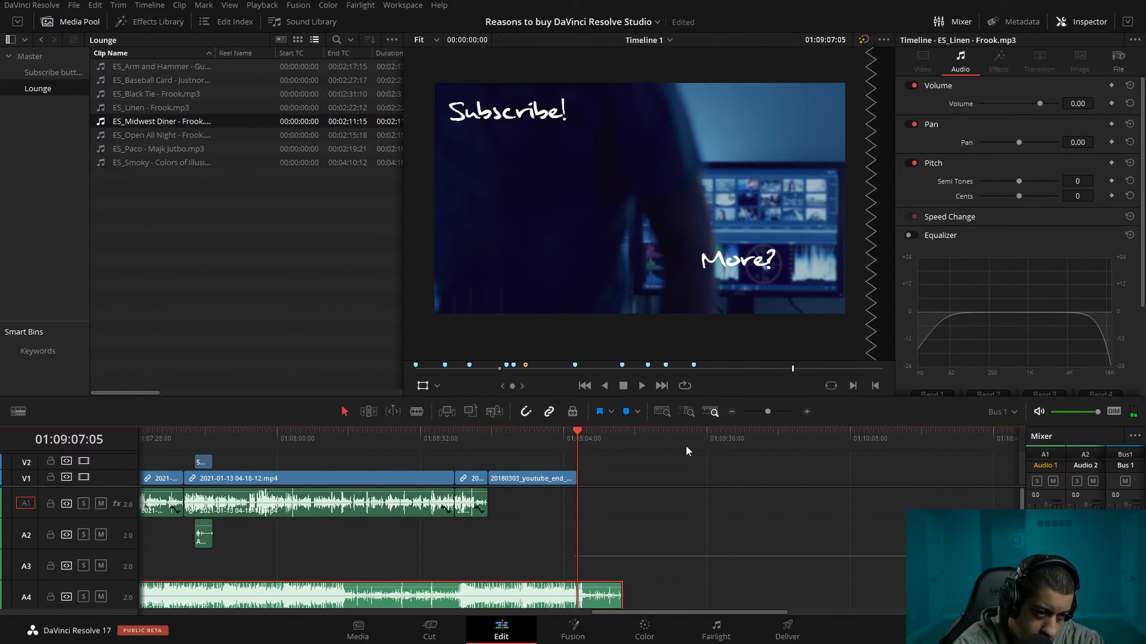
# Switch to Affinity Designer with the circuit chip drawing open.
pyautogui.hotkey('alt', 'Tab')
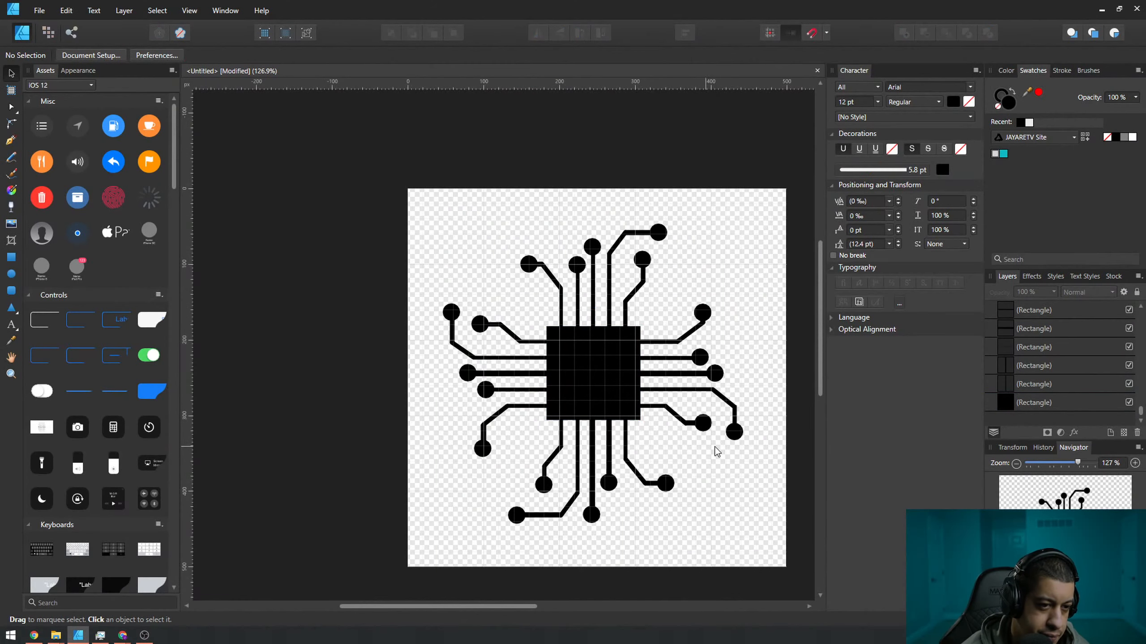
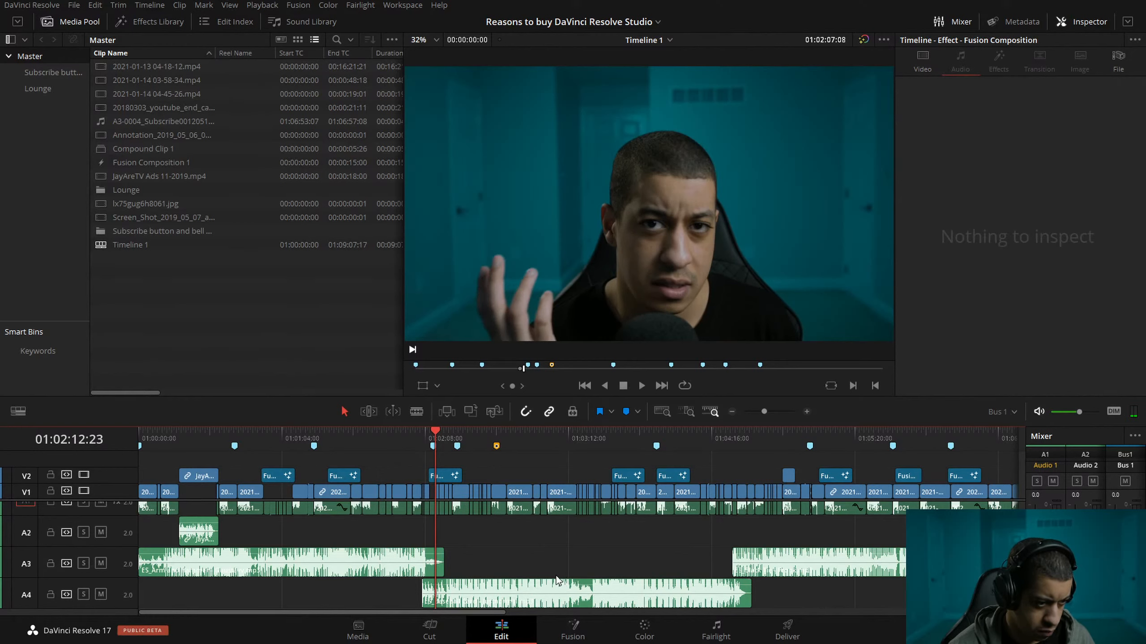
# Nudge the ES_Baseball Card clip on Audio 4 slightly later and disable the Video 2 track.
pyautogui.moveTo(467, 589); pyautogui.dragTo(475, 589)
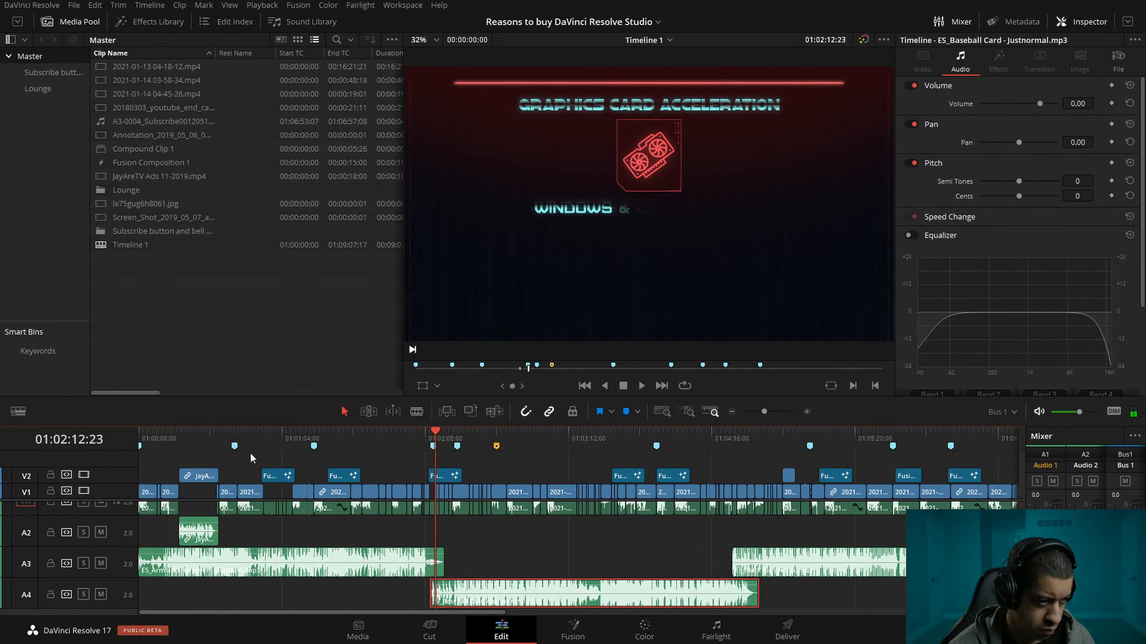
pyautogui.click(80, 476)
# Trim the end of the first music clip on Audio 3 back to 01:02:12:23 and place the playhead there.
pyautogui.moveTo(407, 438); pyautogui.dragTo(412, 439)
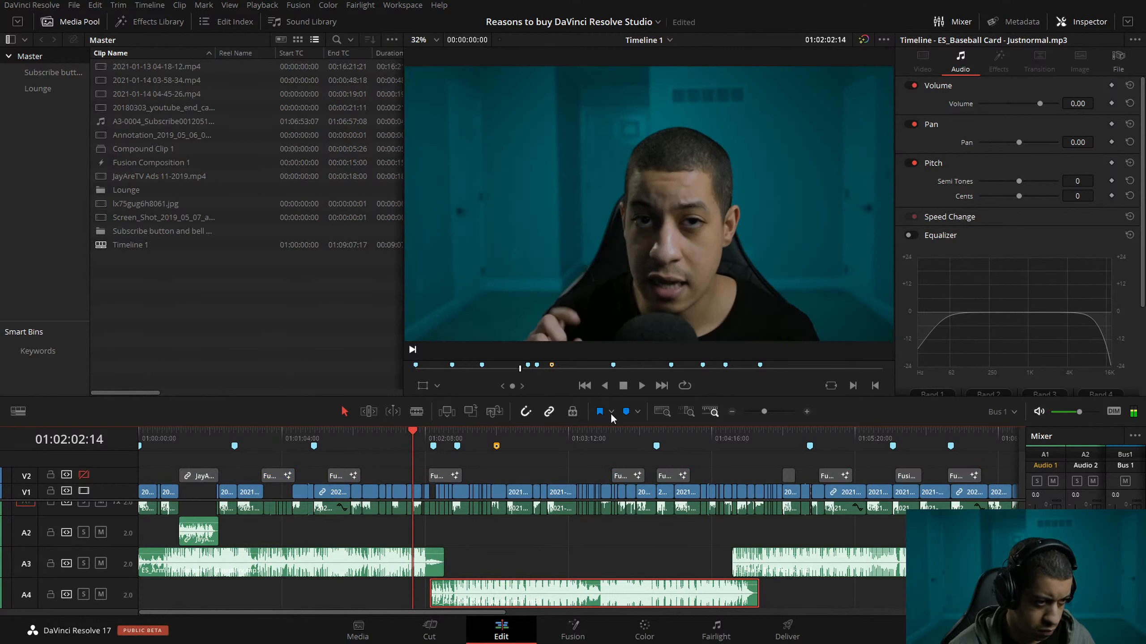
pyautogui.click(806, 412)
pyautogui.click(806, 411)
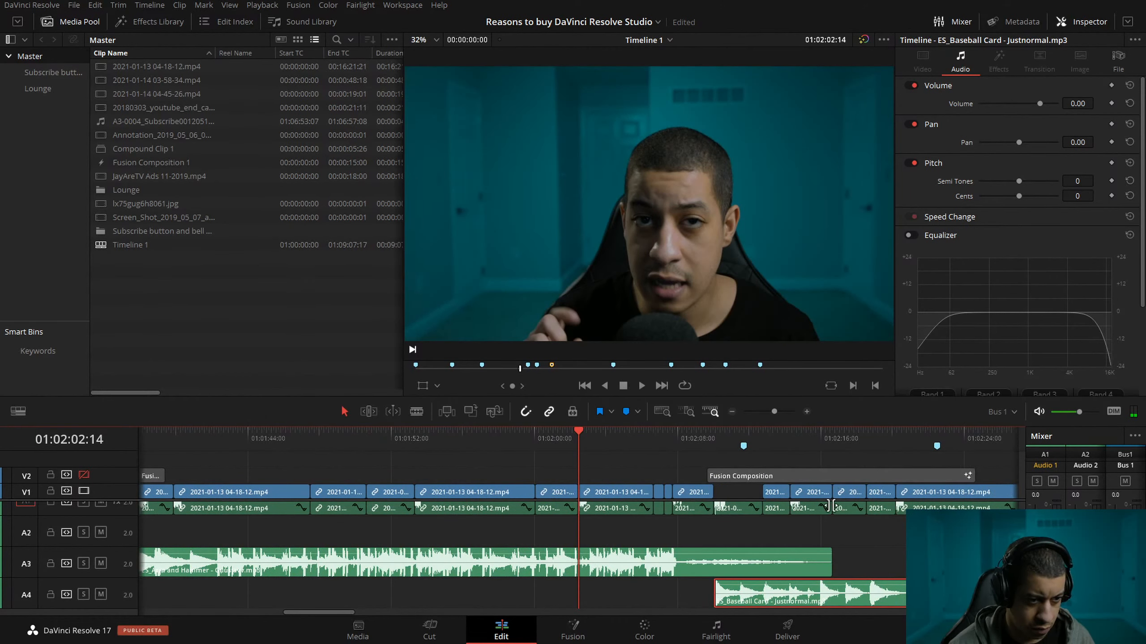
pyautogui.moveTo(829, 561); pyautogui.dragTo(762, 562)
pyautogui.click(771, 435)
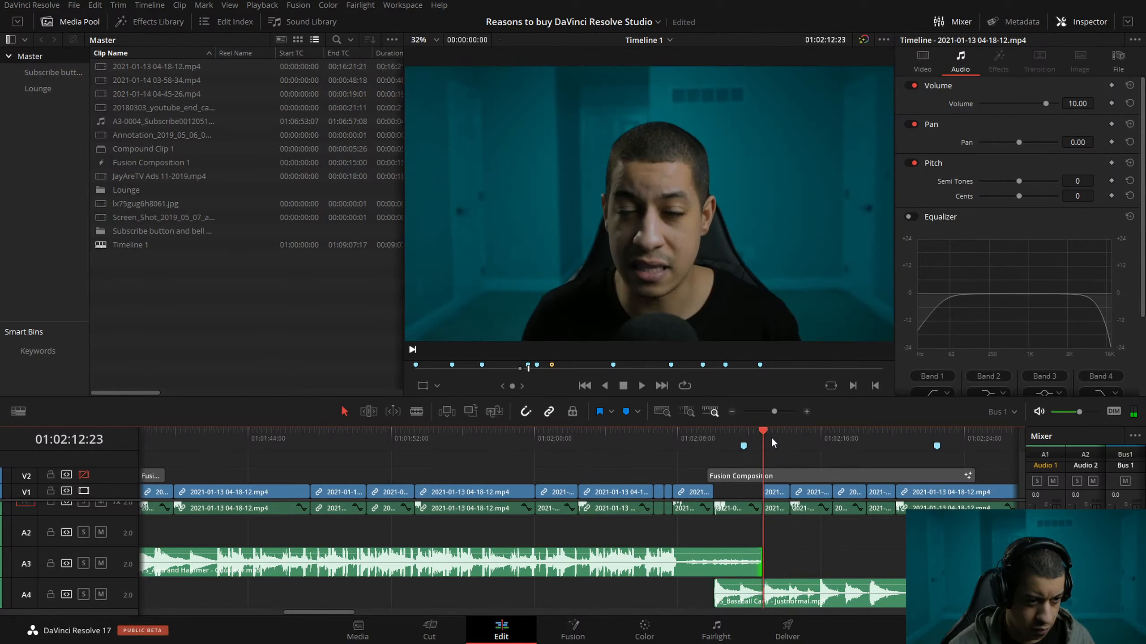
# Start the ES_Baseball Card clip on Audio 4 at 01:02:11:23 and crossfade it with the Audio 3 clip over the one-second overlap.
pyautogui.hotkey('shift', 'Left')
pyautogui.moveTo(754, 596); pyautogui.dragTo(786, 598)
pyautogui.moveTo(760, 551); pyautogui.dragTo(760, 581)
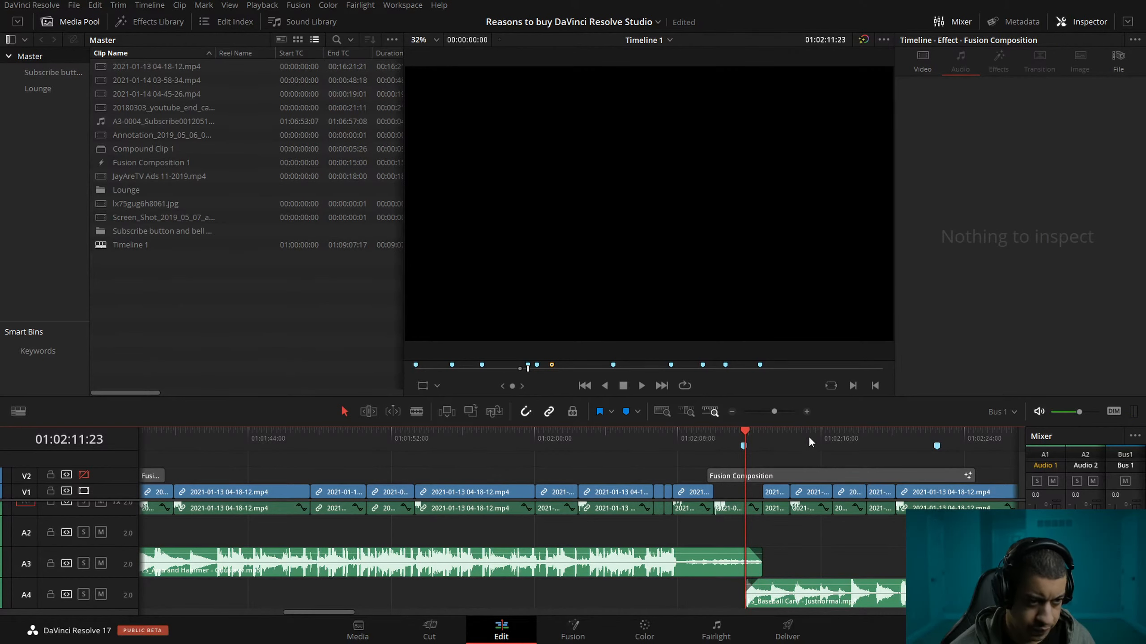
# Trim the end of the ES_Baseball Card clip on Audio 4 back to 01:04:35:13 and place the playhead there.
pyautogui.click(732, 412)
pyautogui.click(732, 411)
pyautogui.click(439, 434)
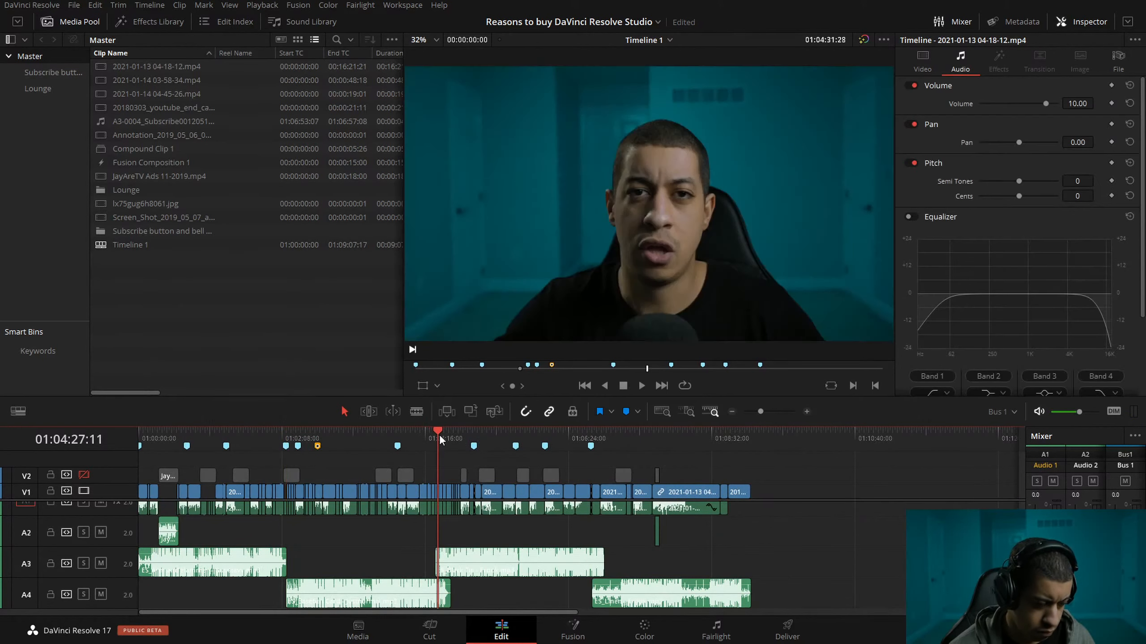
pyautogui.scroll(4, 442, 440)
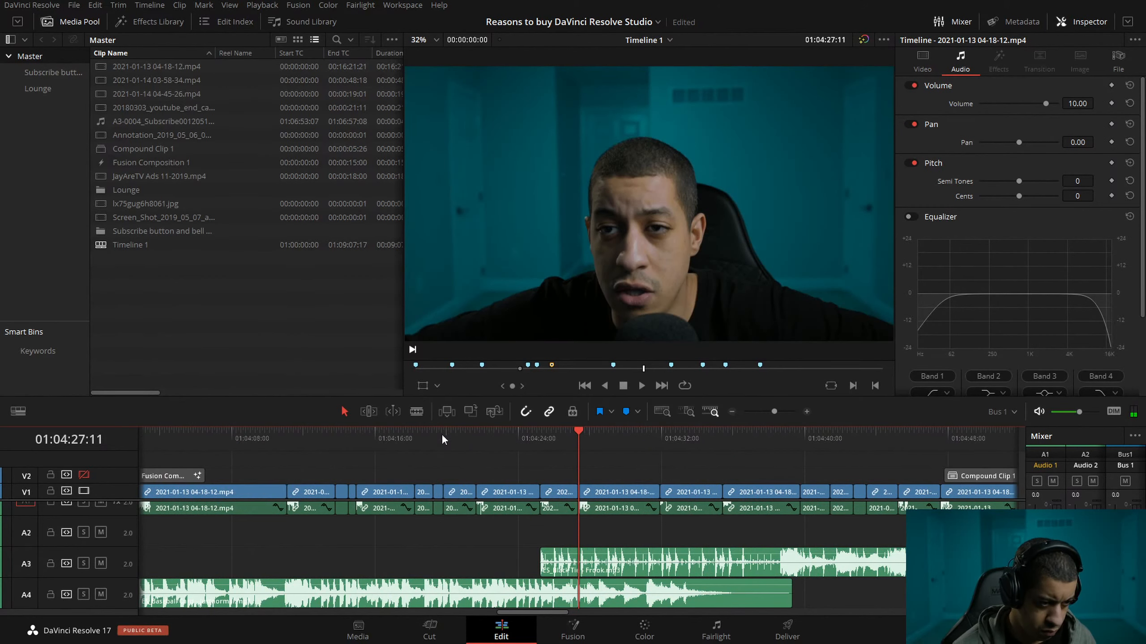
pyautogui.moveTo(791, 600); pyautogui.dragTo(724, 600)
pyautogui.click(730, 440)
# Move the second music clip on Audio 3 to start at 01:04:34:13 and crossfade it with the end of the ES_Baseball Card clip.
pyautogui.hotkey('shift', 'Left')
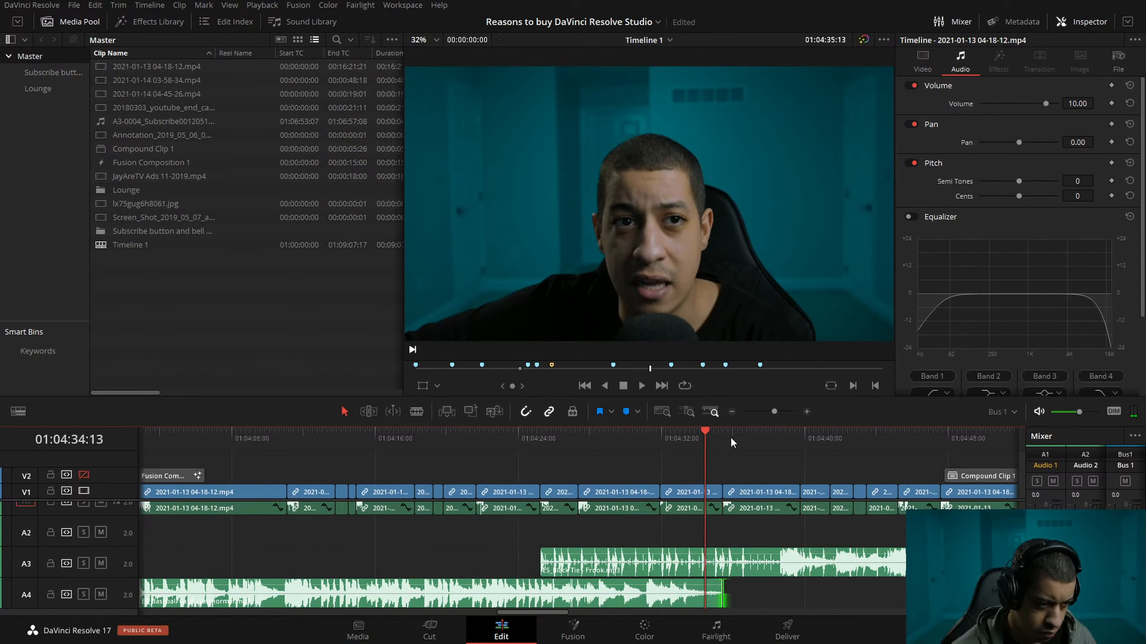
pyautogui.moveTo(613, 567); pyautogui.dragTo(706, 583)
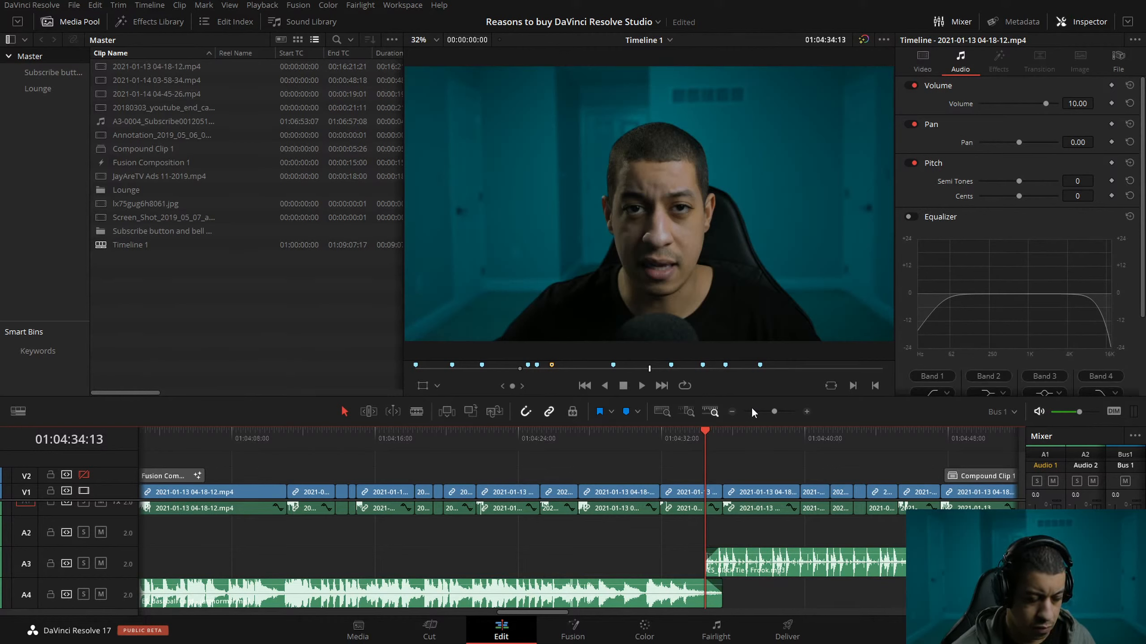
pyautogui.hotkey('ctrl', '-')
pyautogui.hotkey('ctrl', '-')
pyautogui.hotkey('ctrl', '-')
pyautogui.hotkey('ctrl', '-')
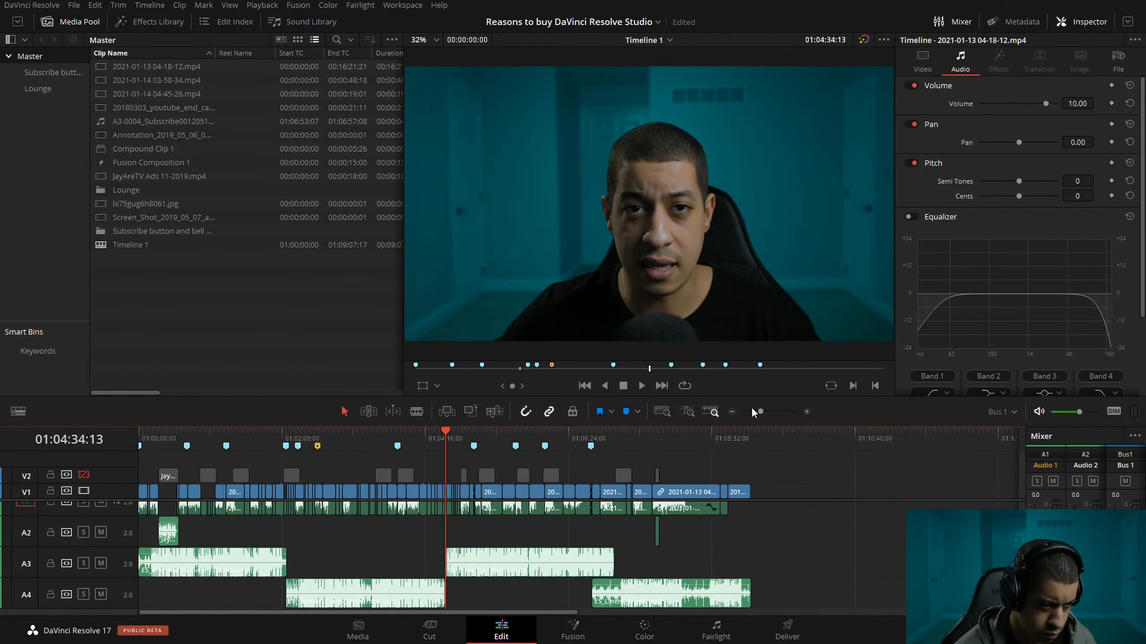
pyautogui.press('space')
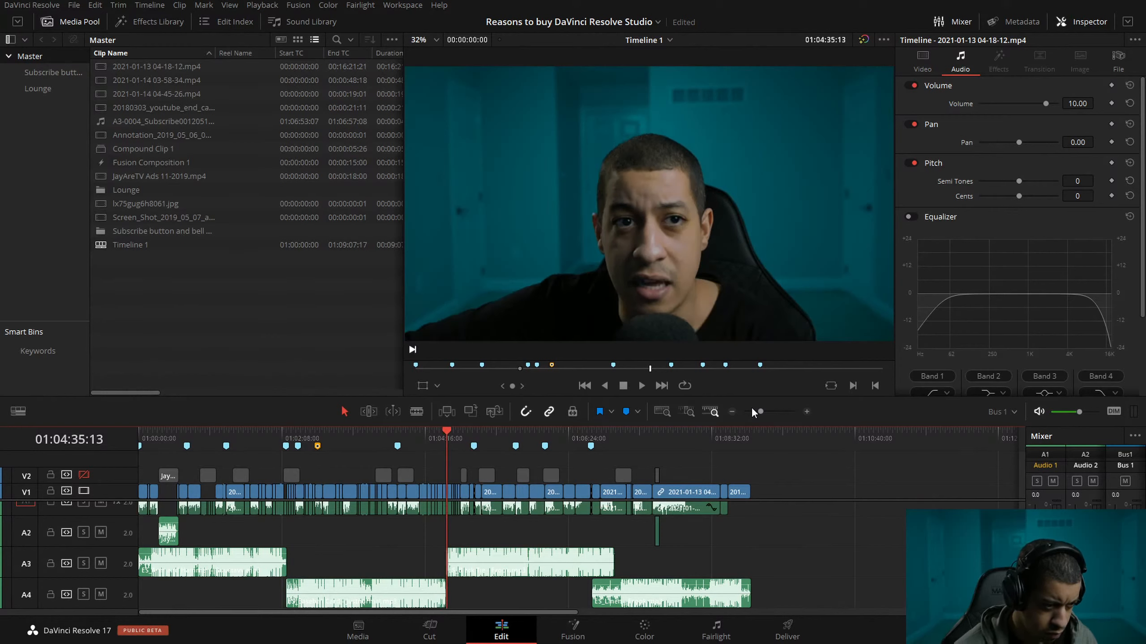
# Move the ES_Linen clip on Audio 4 to start at 01:07:04:23 and fade out the overlapping end of the Audio 3 clip.
pyautogui.click(601, 436)
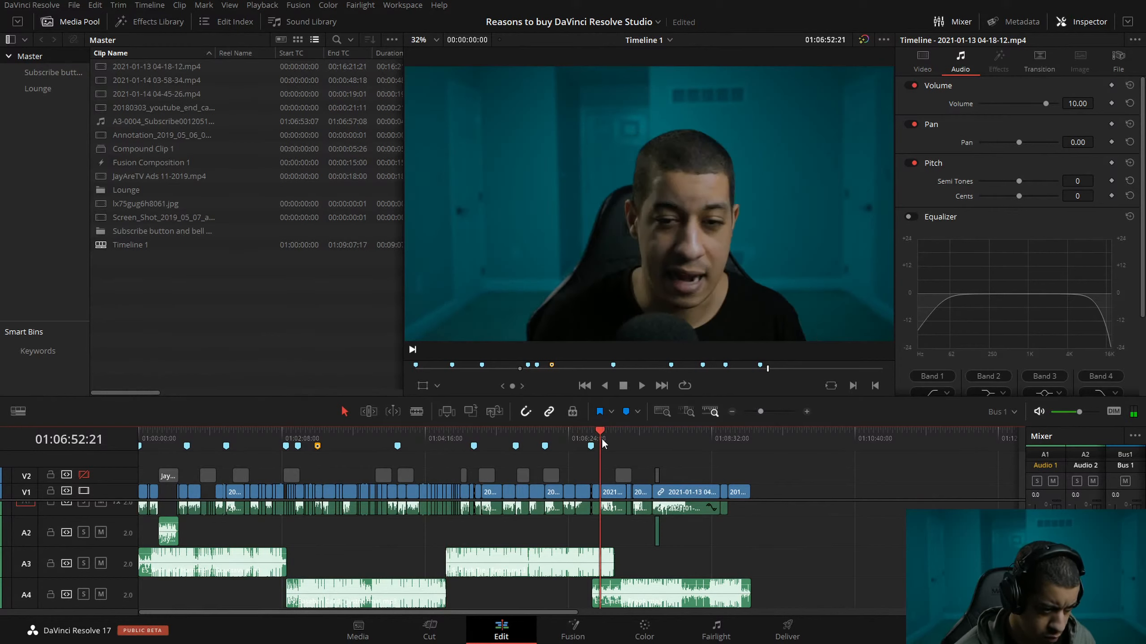
pyautogui.click(806, 412)
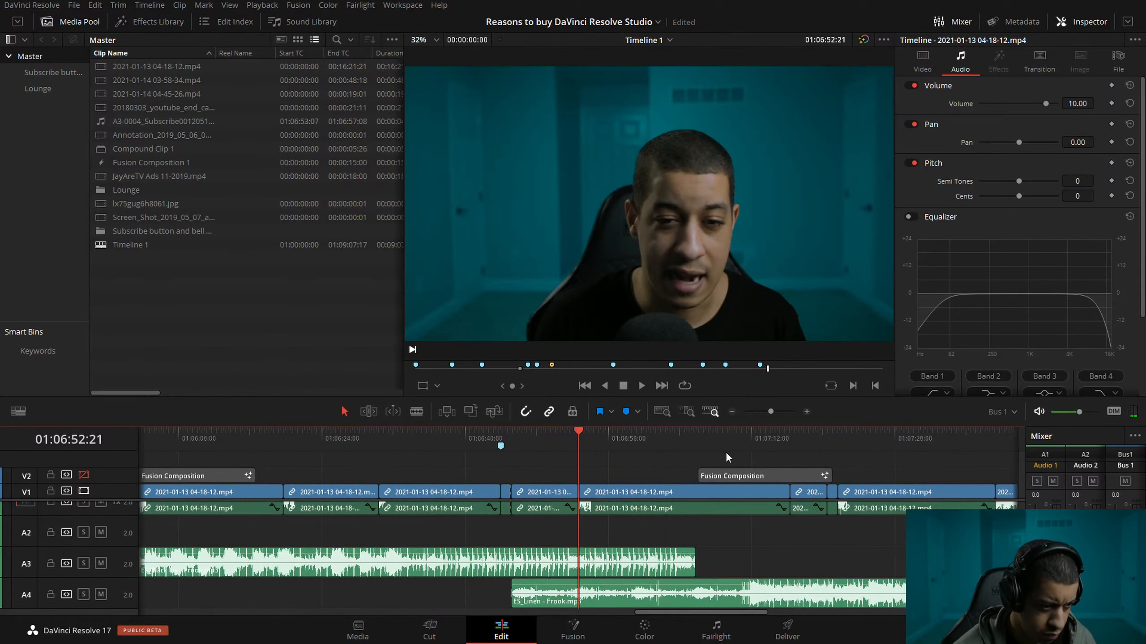
pyautogui.moveTo(663, 435); pyautogui.dragTo(695, 436)
pyautogui.click(687, 437)
pyautogui.moveTo(581, 607); pyautogui.dragTo(758, 603)
pyautogui.moveTo(693, 551); pyautogui.dragTo(687, 552)
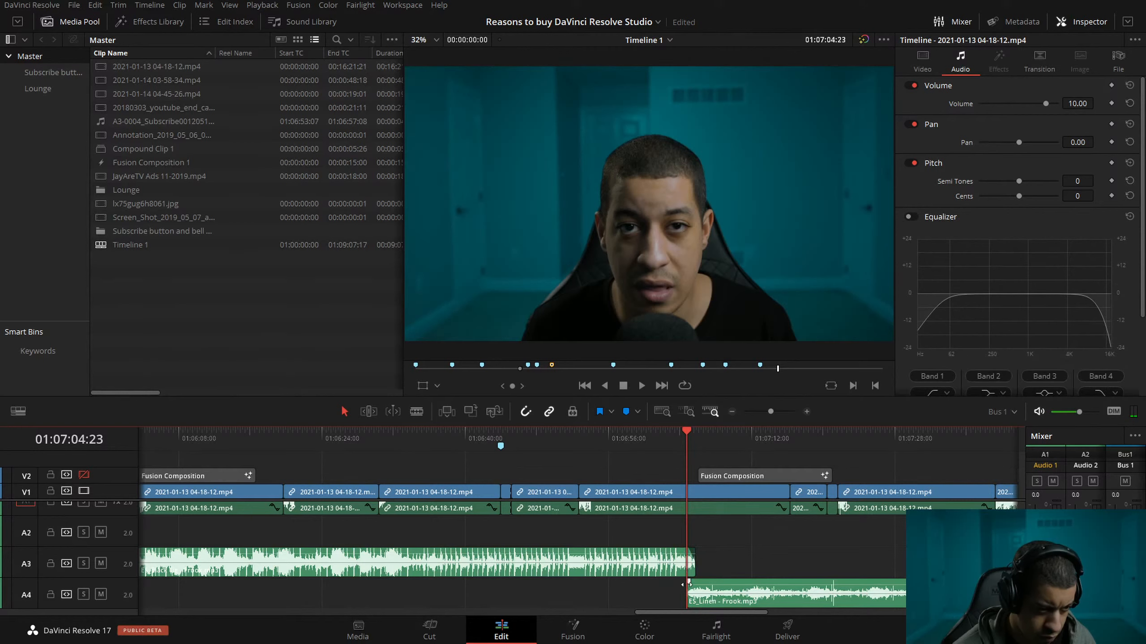
# Trim the end of the ES_Linen clip on Audio 4 to the end of the video at 01:09:07:05.
pyautogui.click(732, 411)
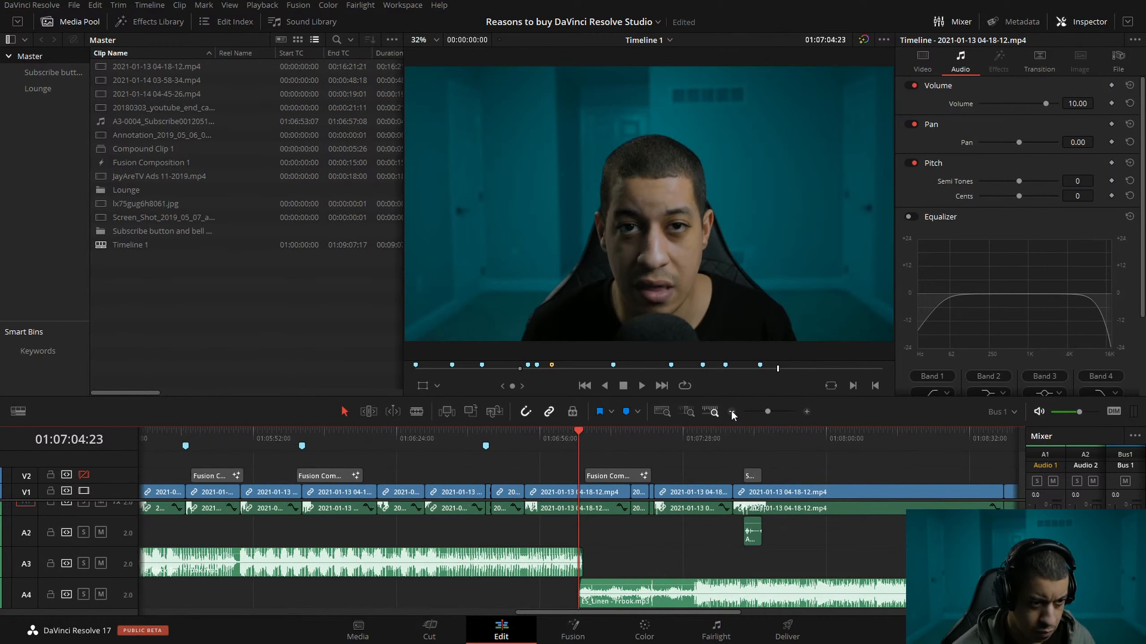
pyautogui.click(732, 412)
pyautogui.click(714, 431)
pyautogui.click(671, 600)
pyautogui.click(834, 566)
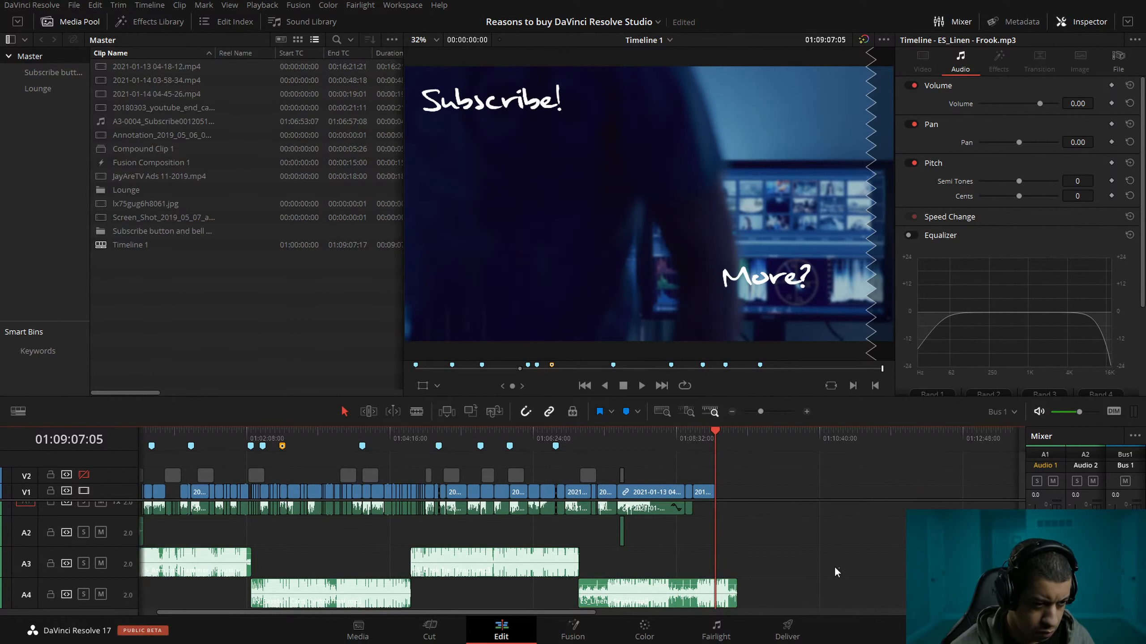
pyautogui.moveTo(759, 437); pyautogui.dragTo(787, 435)
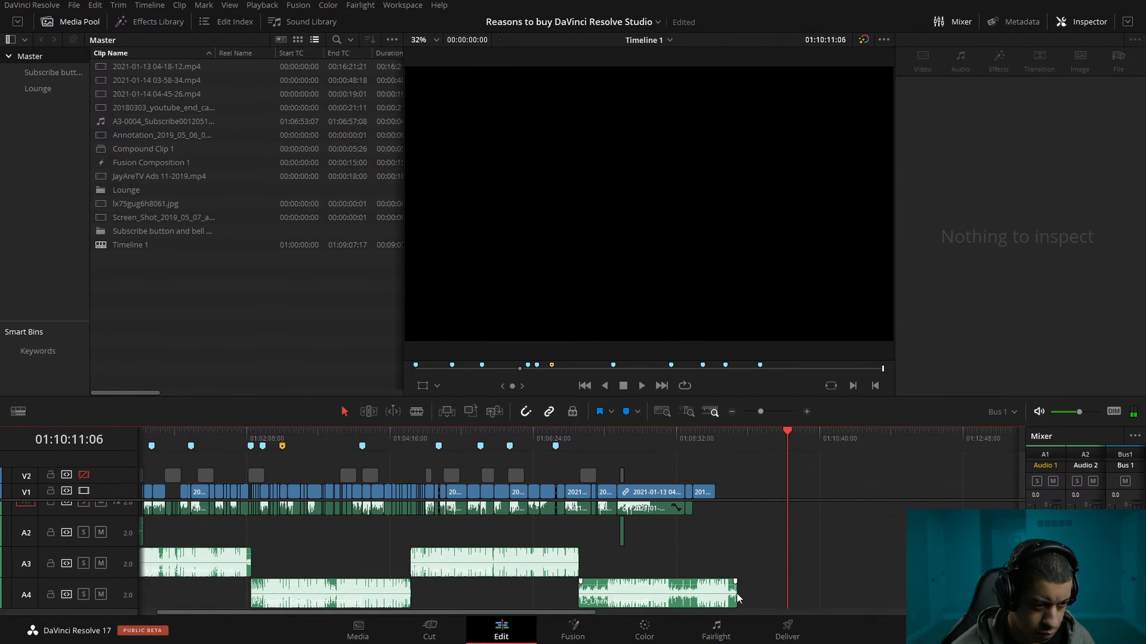
pyautogui.moveTo(735, 586); pyautogui.dragTo(715, 588)
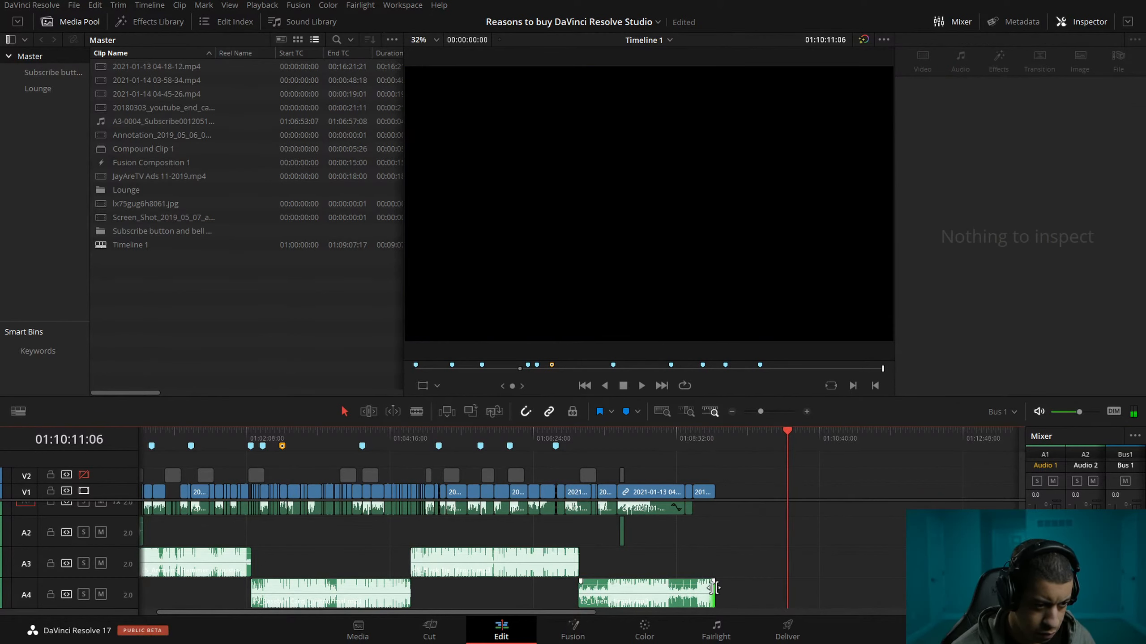
pyautogui.click(725, 434)
pyautogui.click(805, 412)
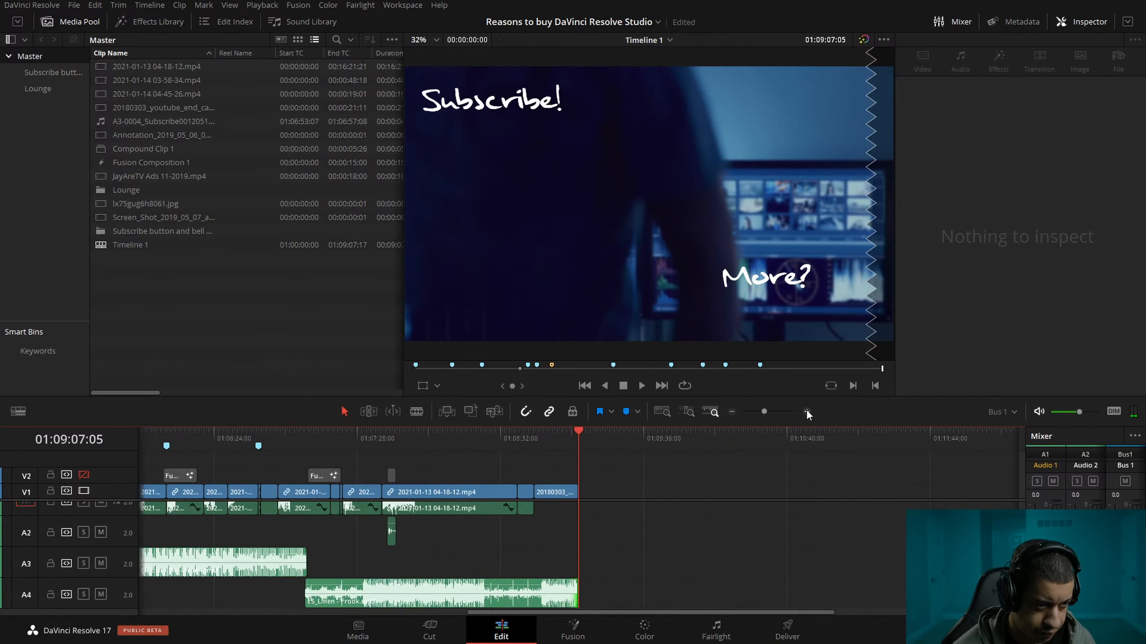
pyautogui.click(683, 434)
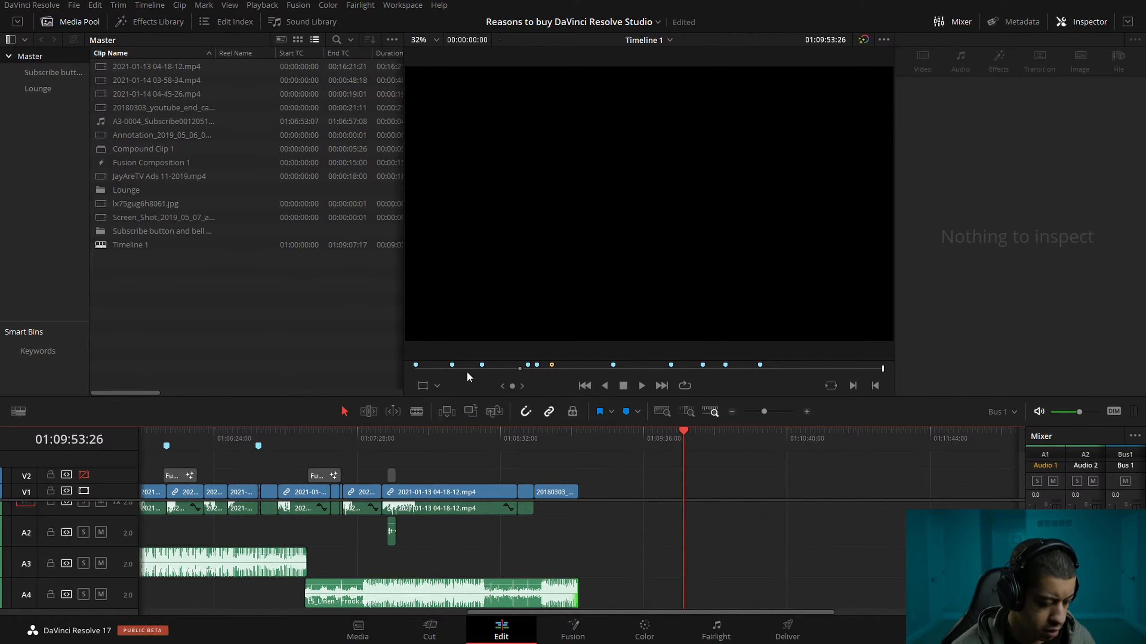
# Try to save the project.
pyautogui.click(31, 4)
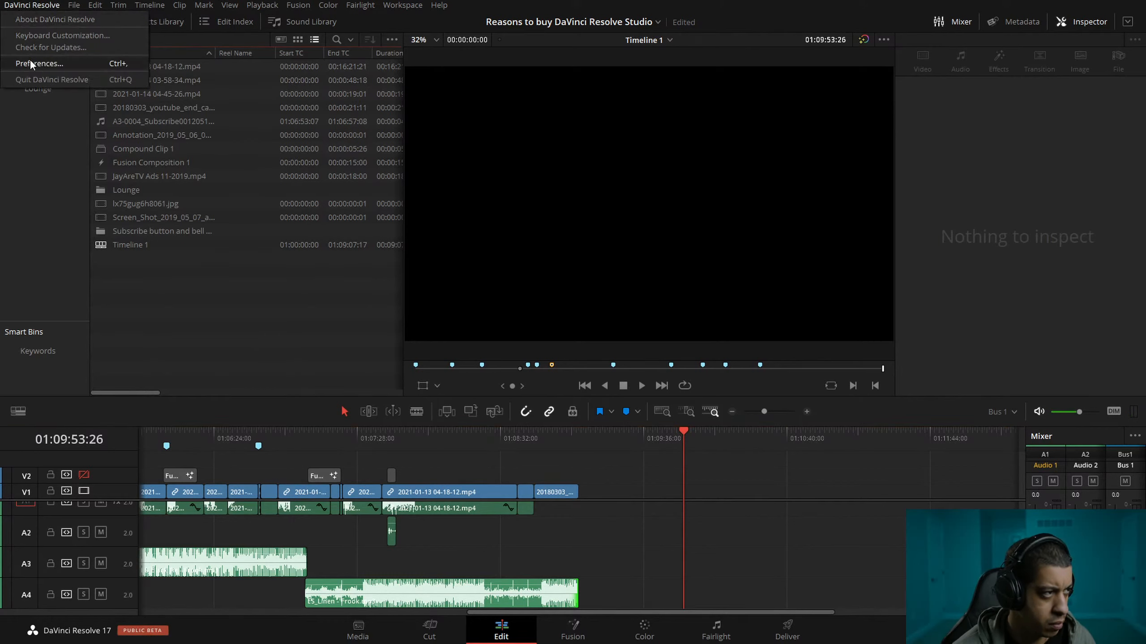
pyautogui.moveTo(72, 4)
pyautogui.click(117, 85)
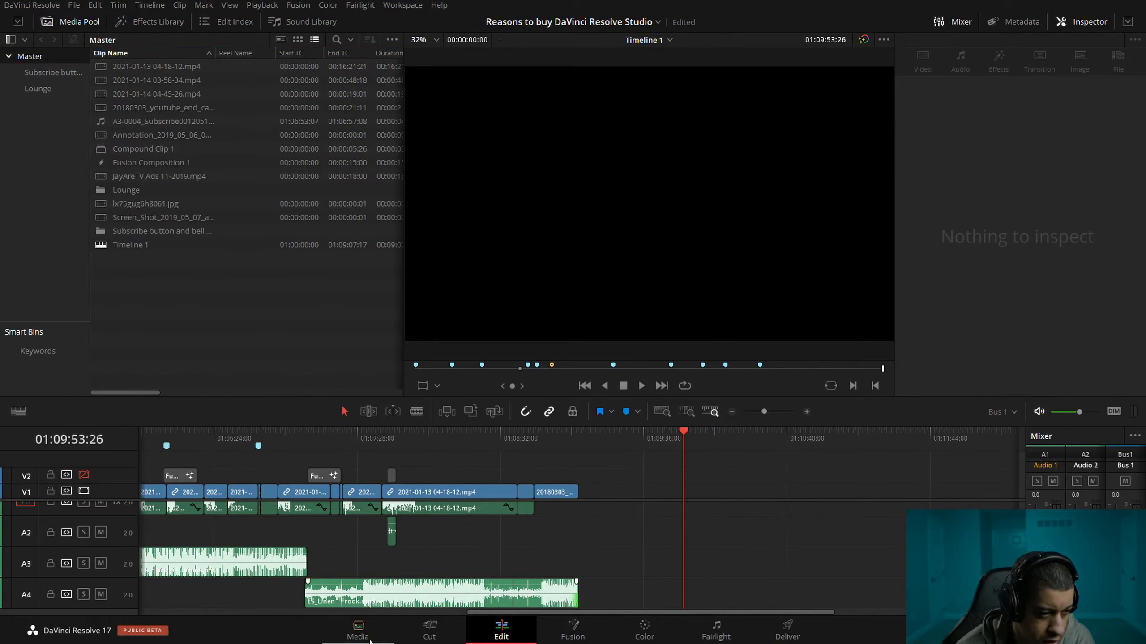
pyautogui.click(1013, 412)
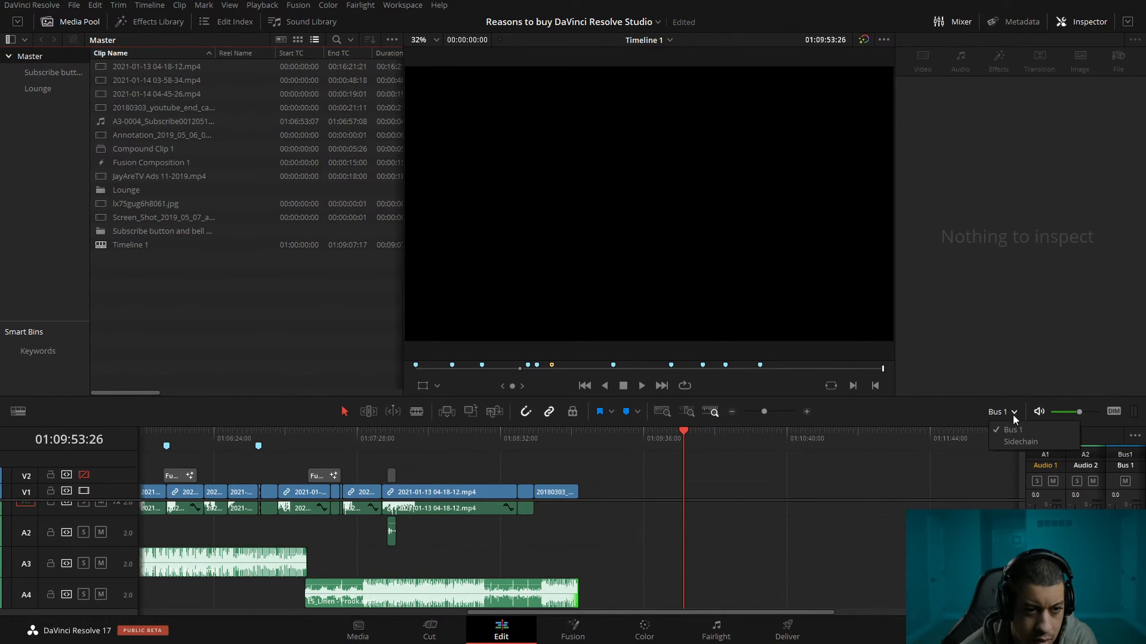
pyautogui.click(961, 409)
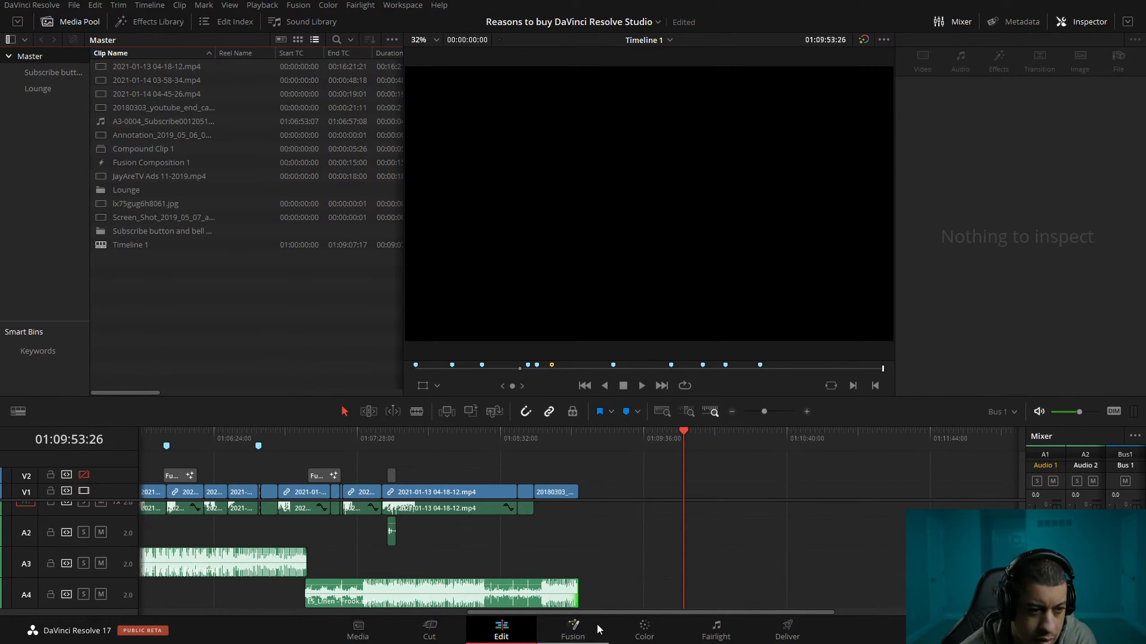
# Switch to the Cut page and try to save the project from there.
pyautogui.click(453, 637)
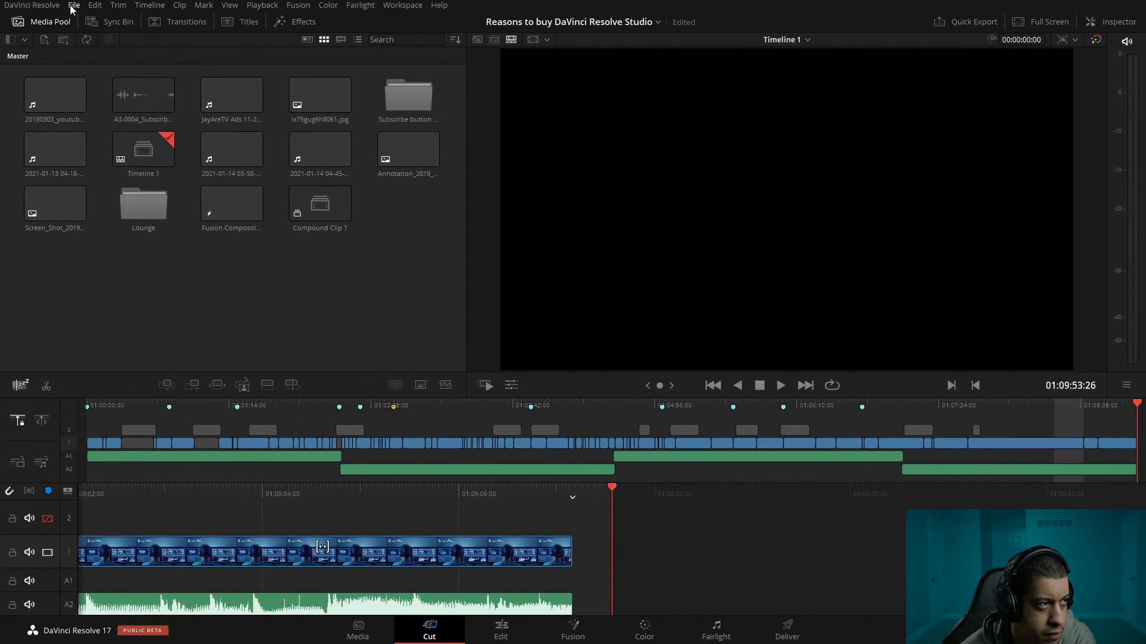
pyautogui.click(73, 5)
pyautogui.click(103, 84)
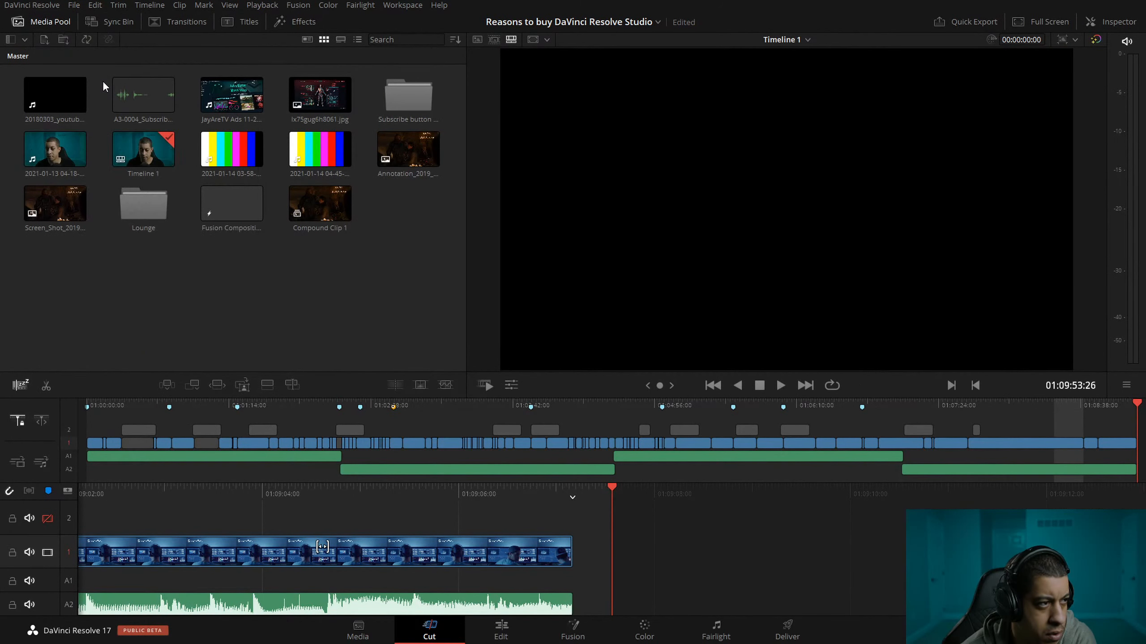
# Return to the Edit page and try saving the project again.
pyautogui.click(519, 636)
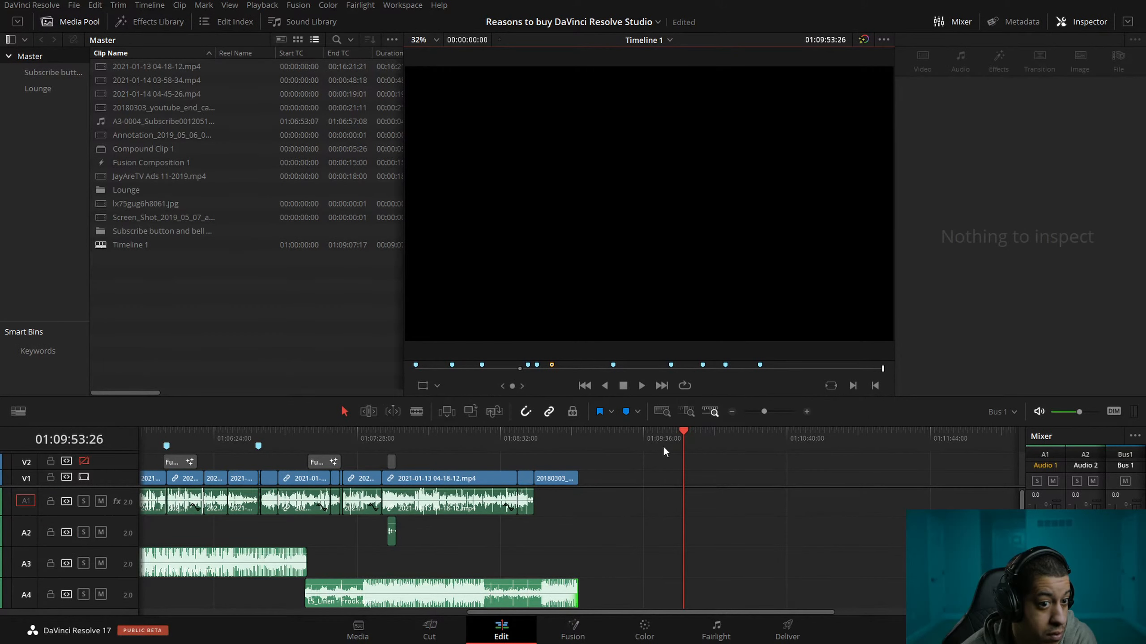
pyautogui.click(74, 6)
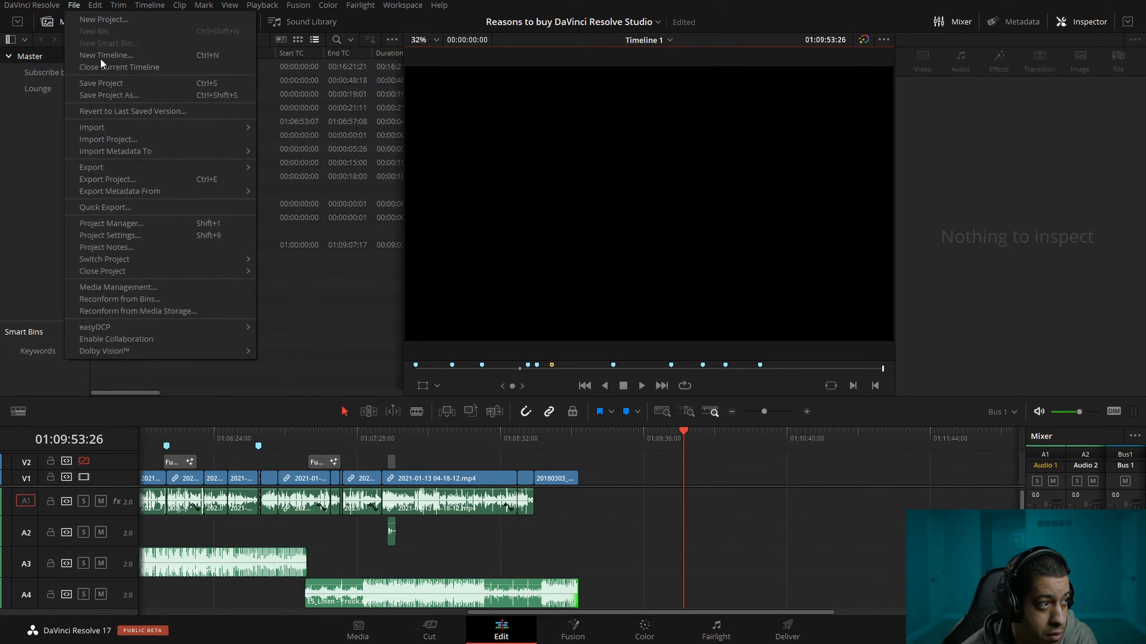
pyautogui.click(112, 87)
pyautogui.click(72, 6)
pyautogui.click(117, 89)
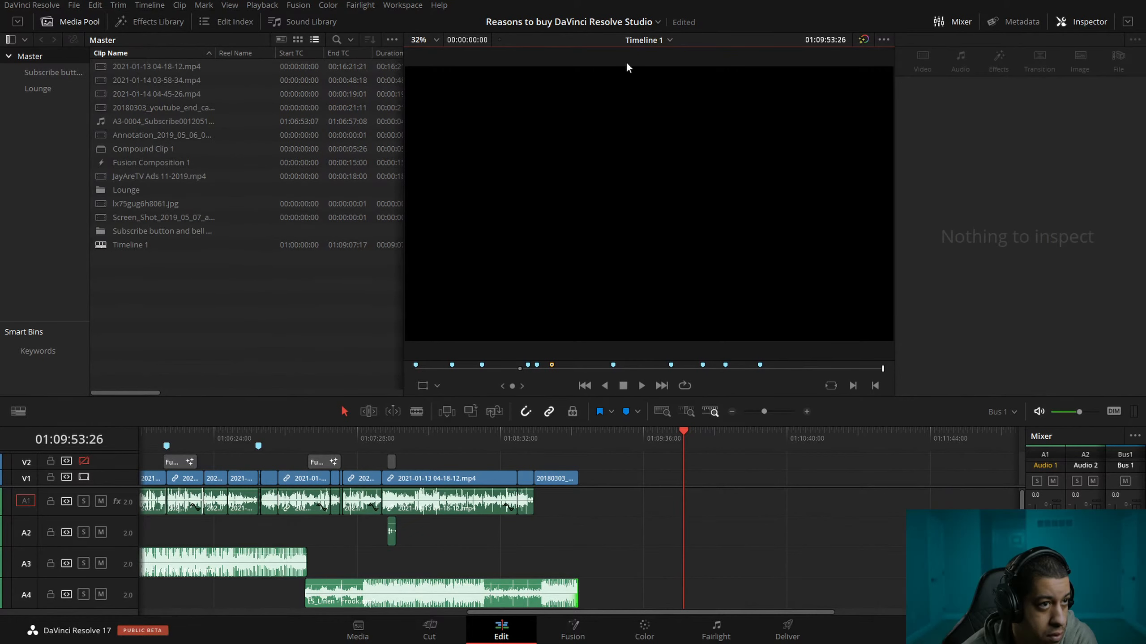
# Switch to the Fairlight page and save the project from there.
pyautogui.click(715, 629)
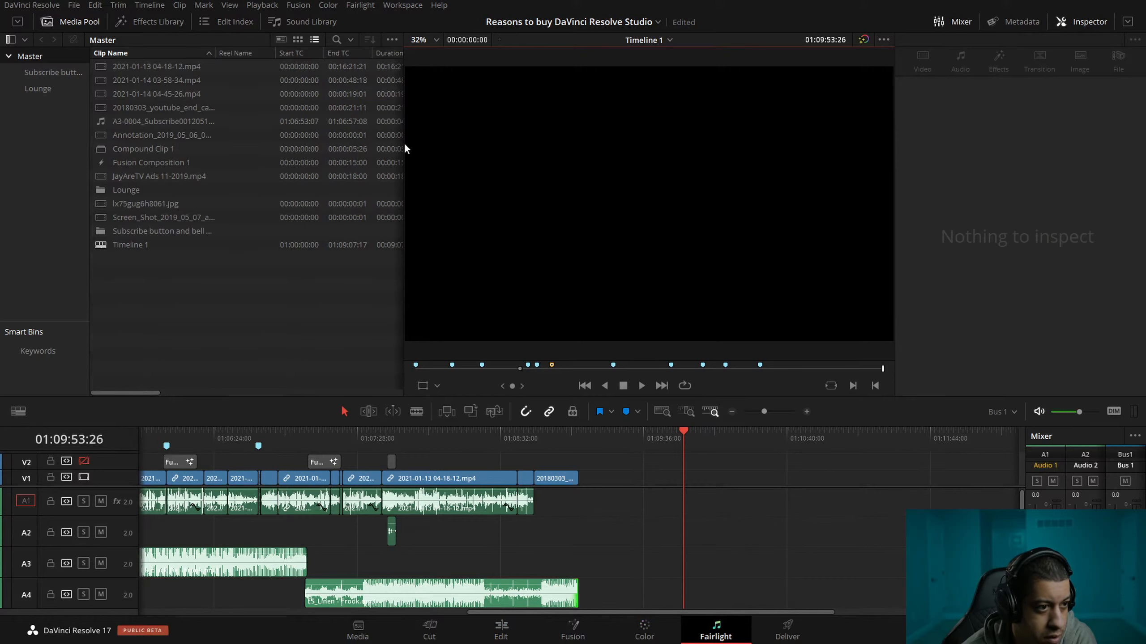
pyautogui.click(73, 5)
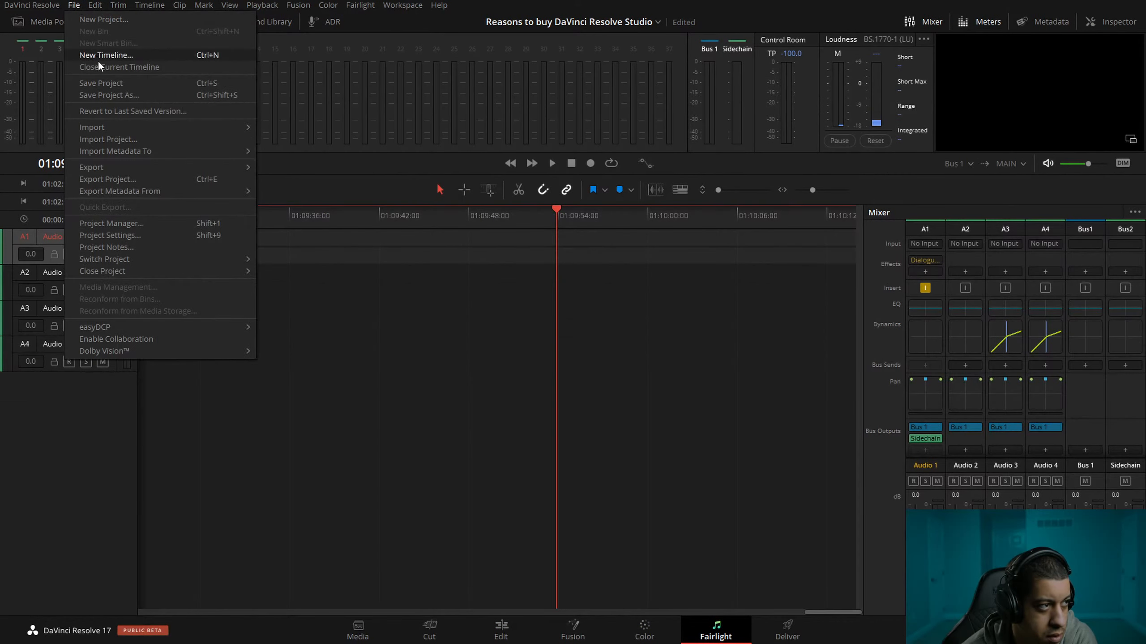
pyautogui.click(869, 198)
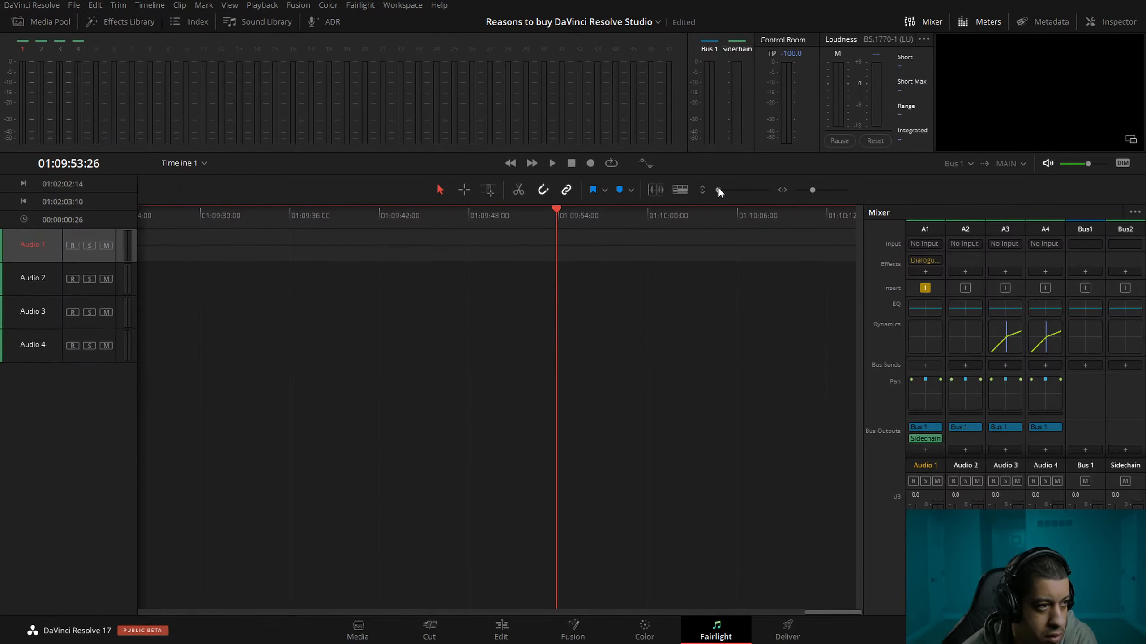
pyautogui.moveTo(812, 190); pyautogui.dragTo(803, 191)
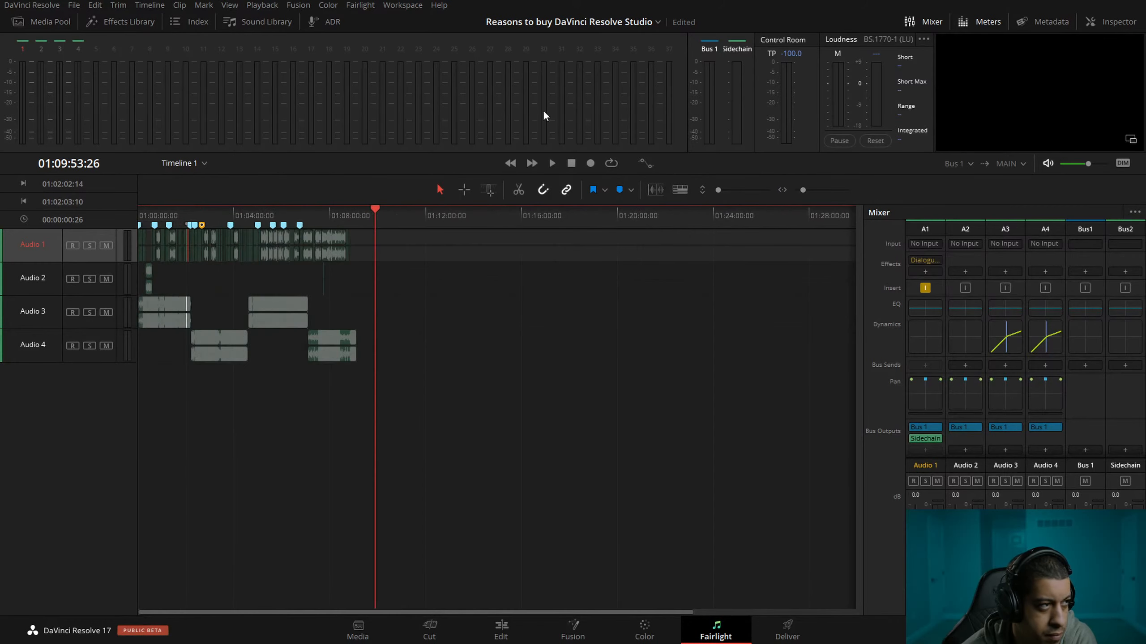
pyautogui.click(74, 5)
pyautogui.click(105, 85)
# Move the playhead to the start of the timeline at 01:00:00:00 and open the Fusion page.
pyautogui.moveTo(374, 213); pyautogui.dragTo(71, 217)
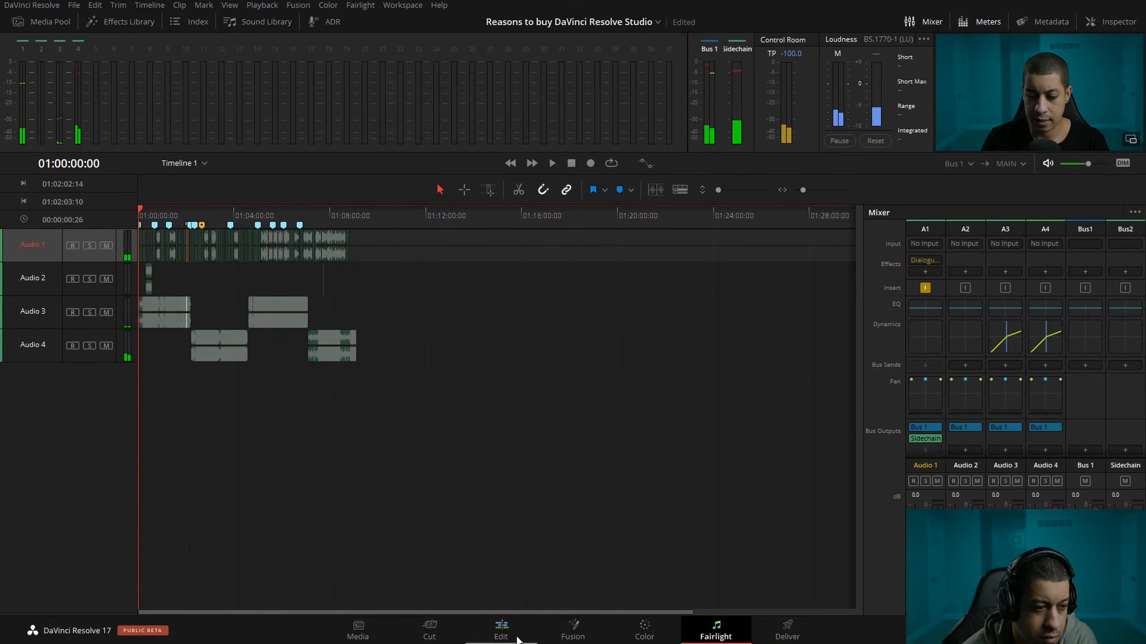
pyautogui.click(574, 632)
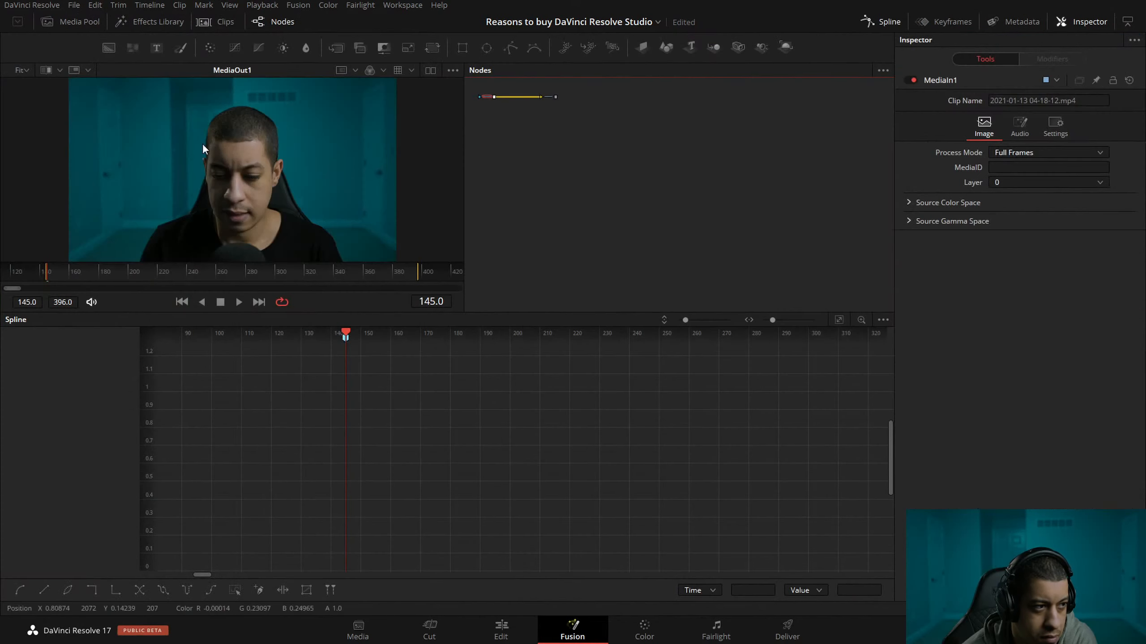
# Try saving the project from the Fusion page several times.
pyautogui.click(73, 7)
pyautogui.click(96, 86)
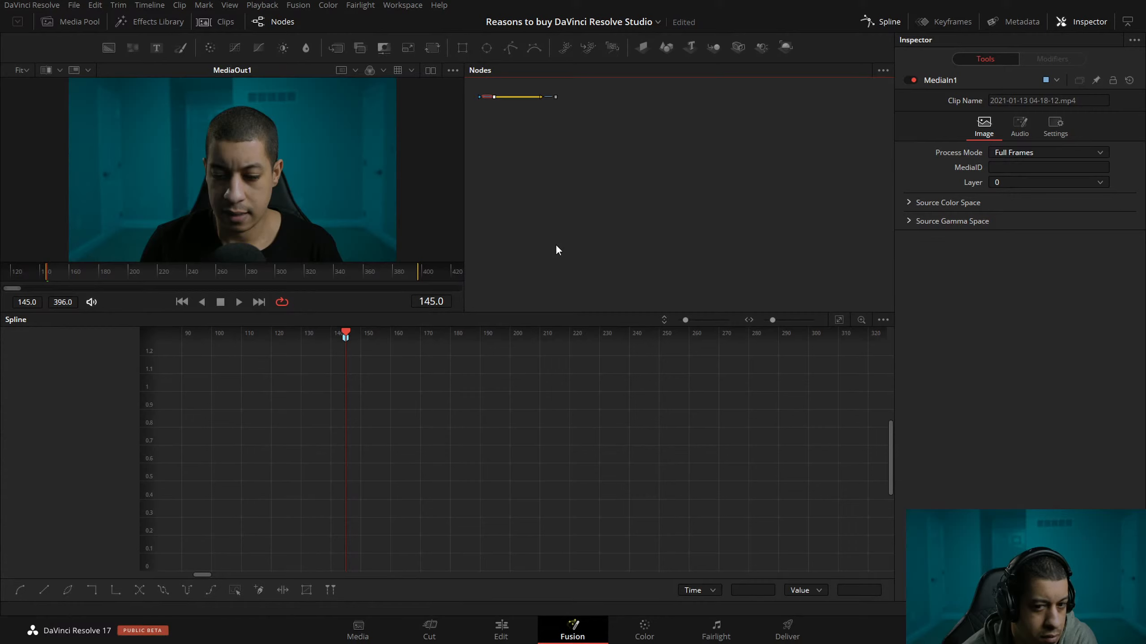
pyautogui.click(77, 5)
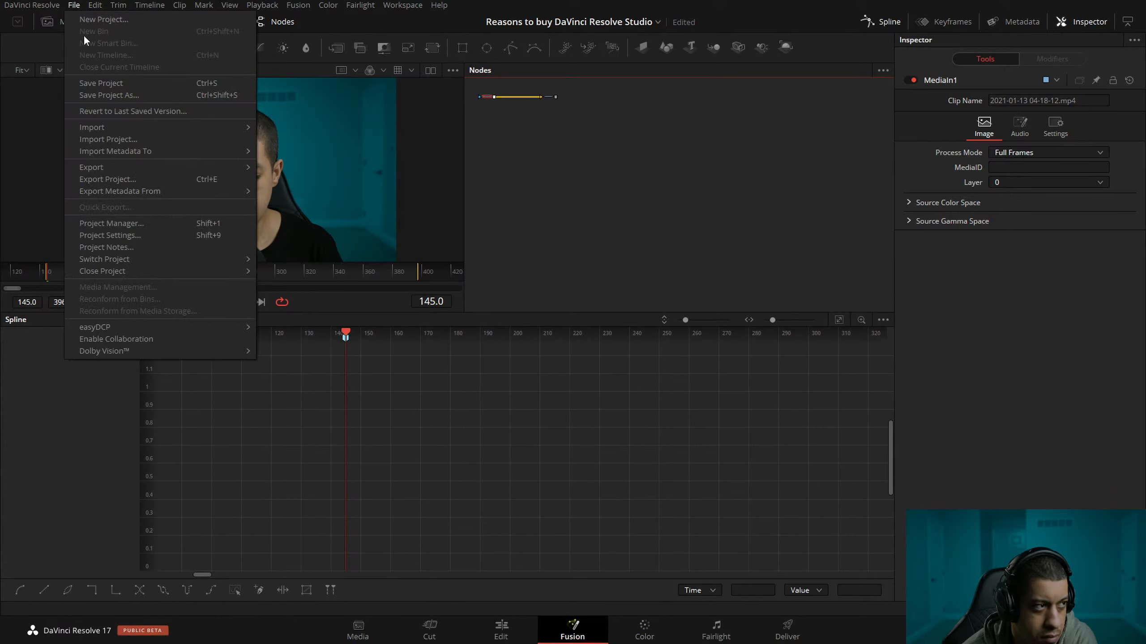
pyautogui.click(152, 87)
pyautogui.click(72, 5)
pyautogui.click(131, 85)
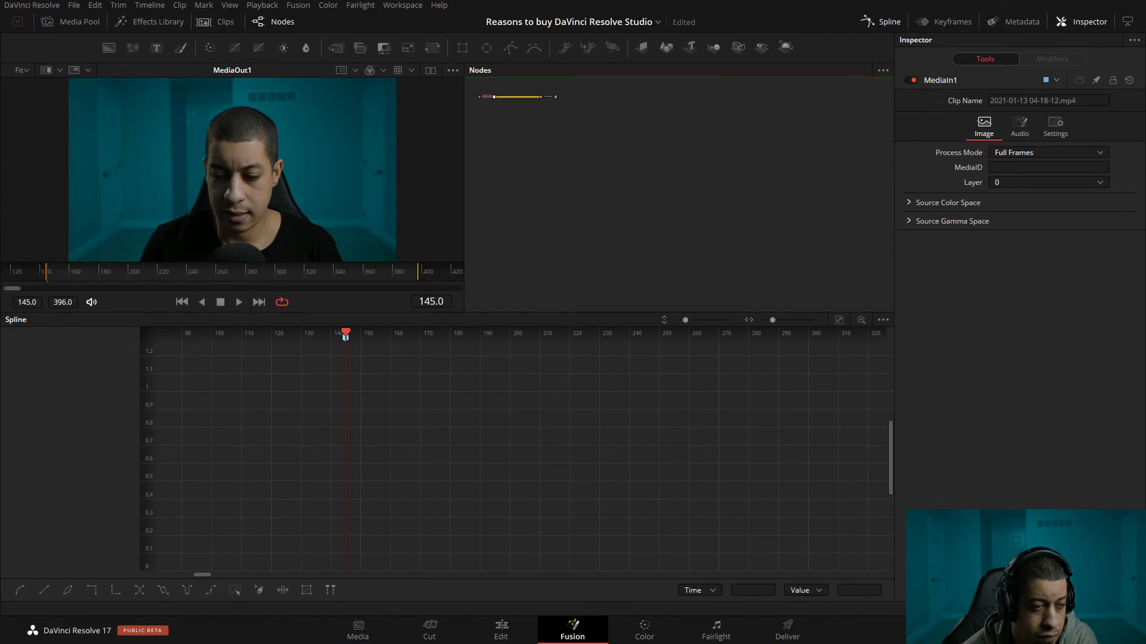
# Check the project's entry in the Project Manager and retry saving from the Fusion page.
pyautogui.click(1108, 631)
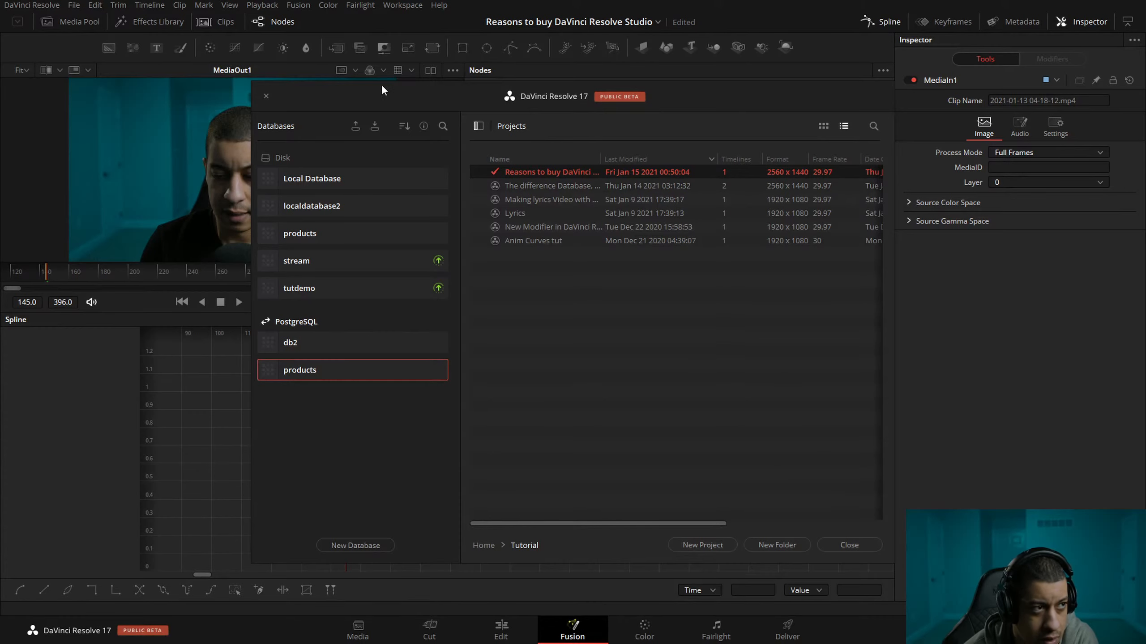
pyautogui.click(266, 96)
pyautogui.click(73, 6)
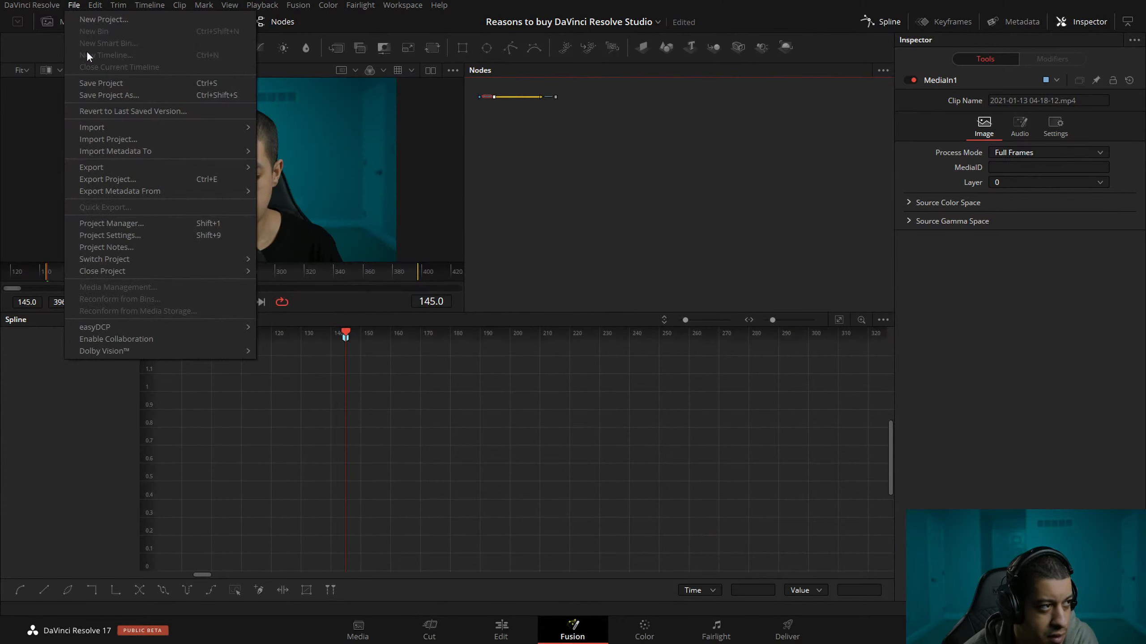
pyautogui.click(98, 84)
pyautogui.click(74, 5)
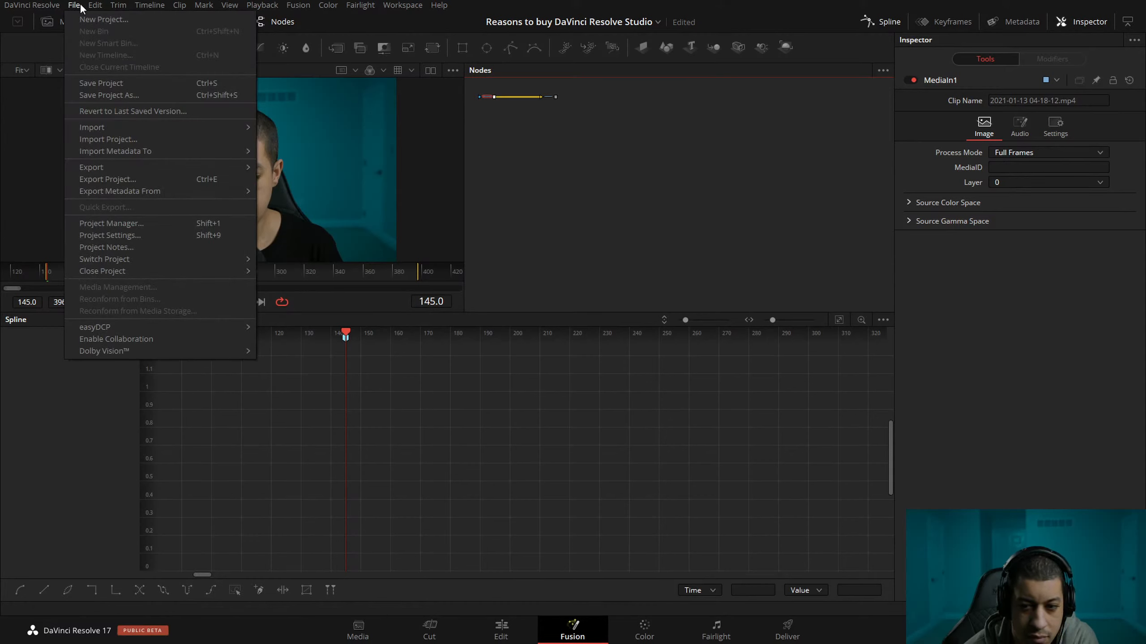
pyautogui.moveTo(118, 6)
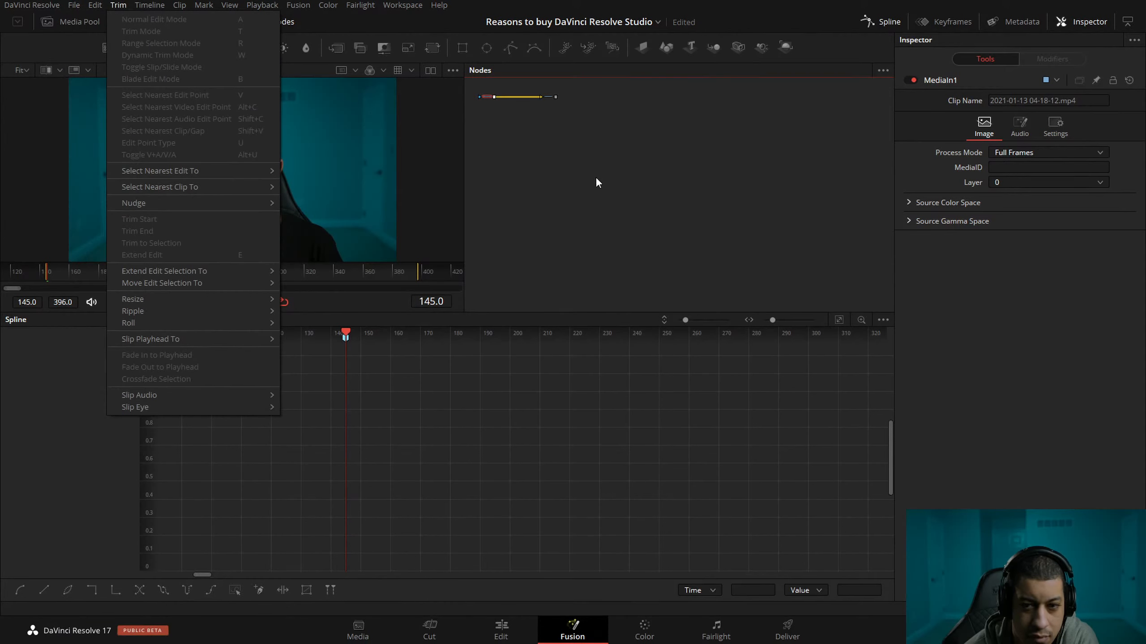
pyautogui.click(633, 232)
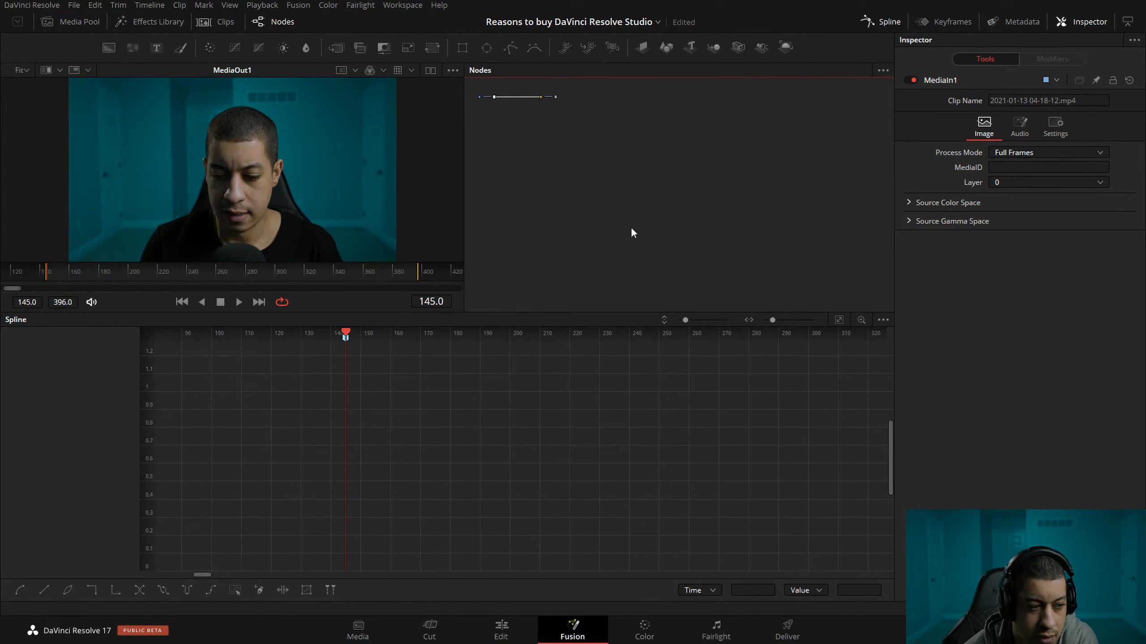
# Return to the Edit page and try saving the project, also as a separate copy.
pyautogui.click(518, 634)
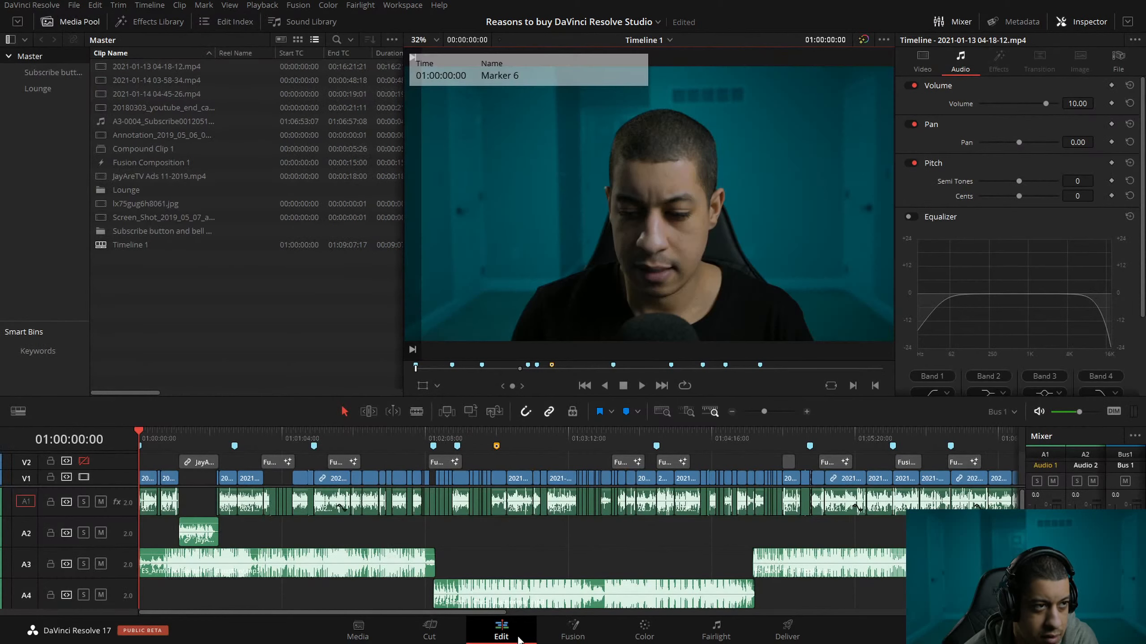
pyautogui.click(74, 5)
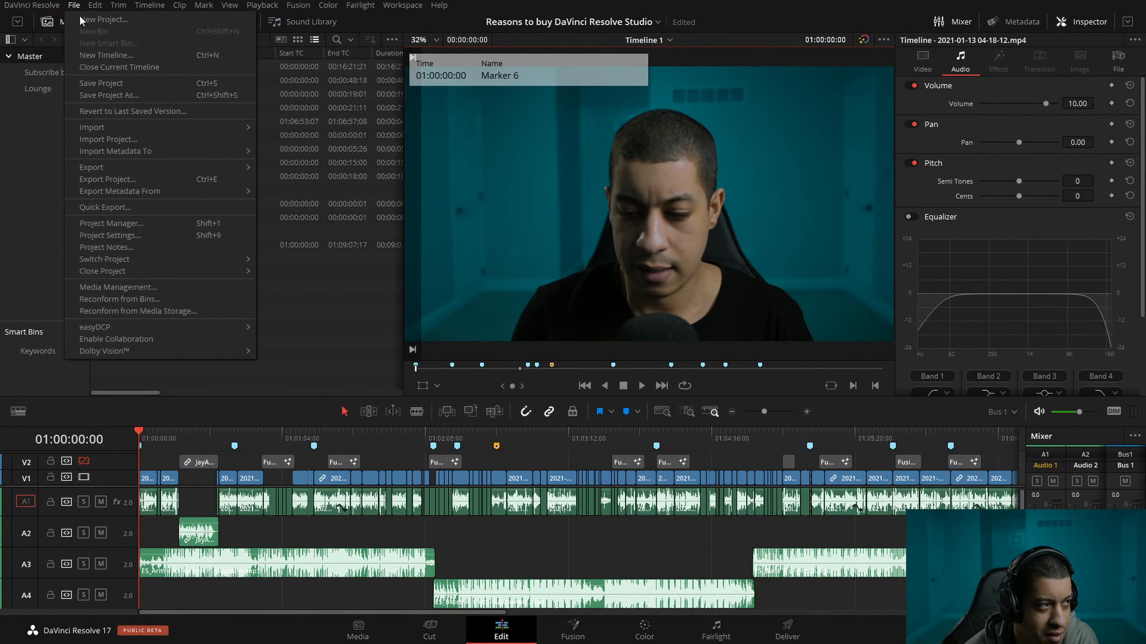
pyautogui.click(109, 82)
pyautogui.click(297, 328)
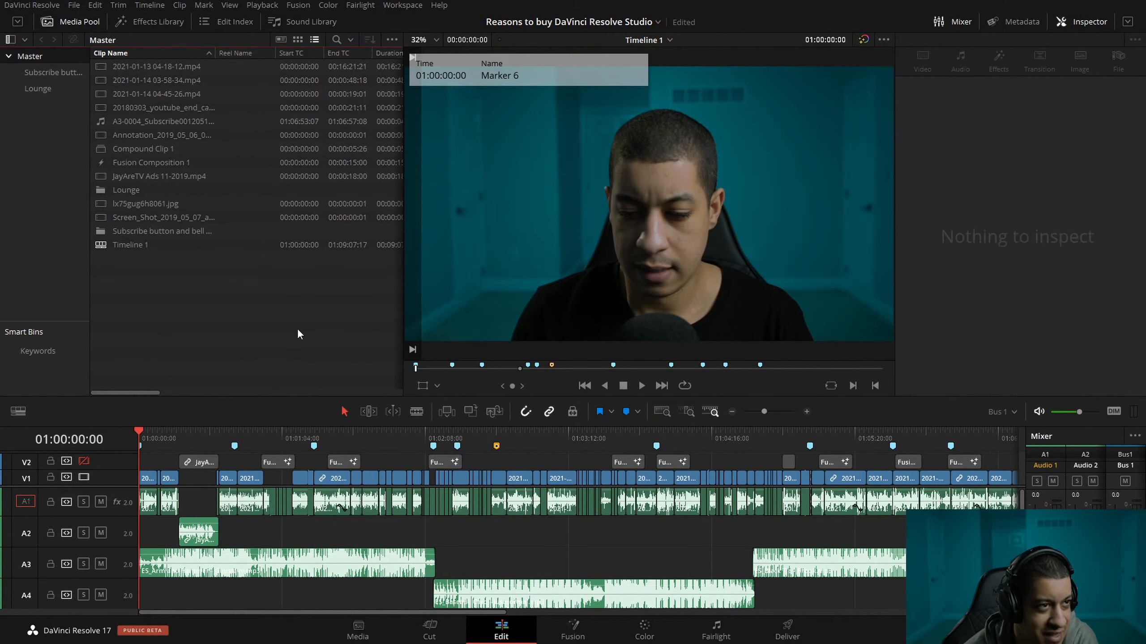
pyautogui.click(74, 5)
pyautogui.click(115, 96)
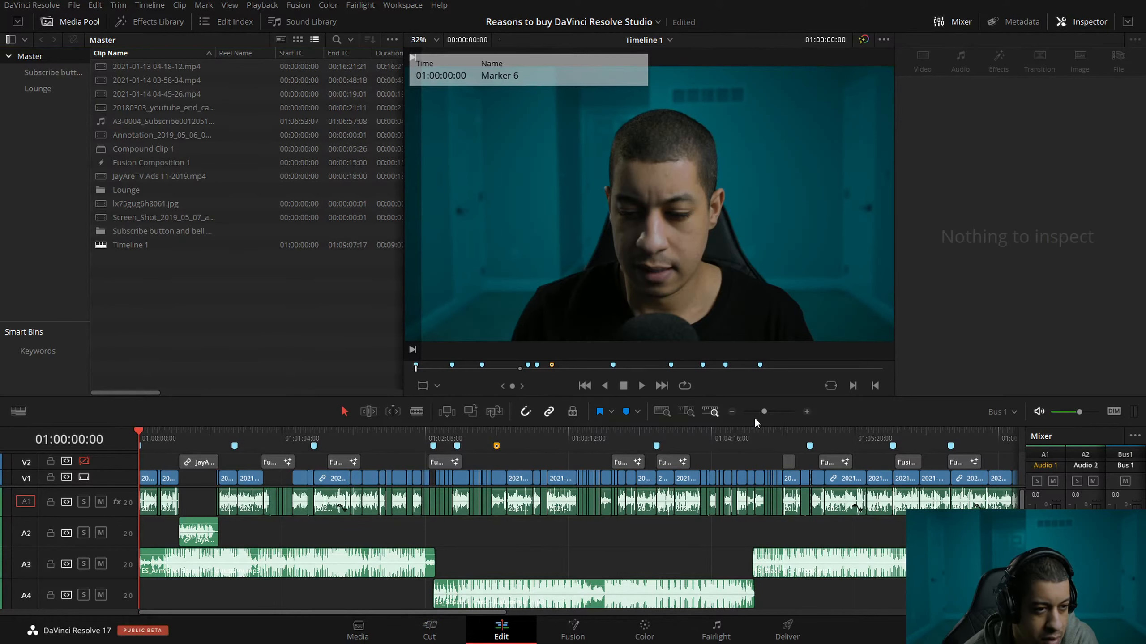
# Show the whole timeline and check the project's last modified date in the Project Manager.
pyautogui.click(732, 411)
pyautogui.click(732, 411)
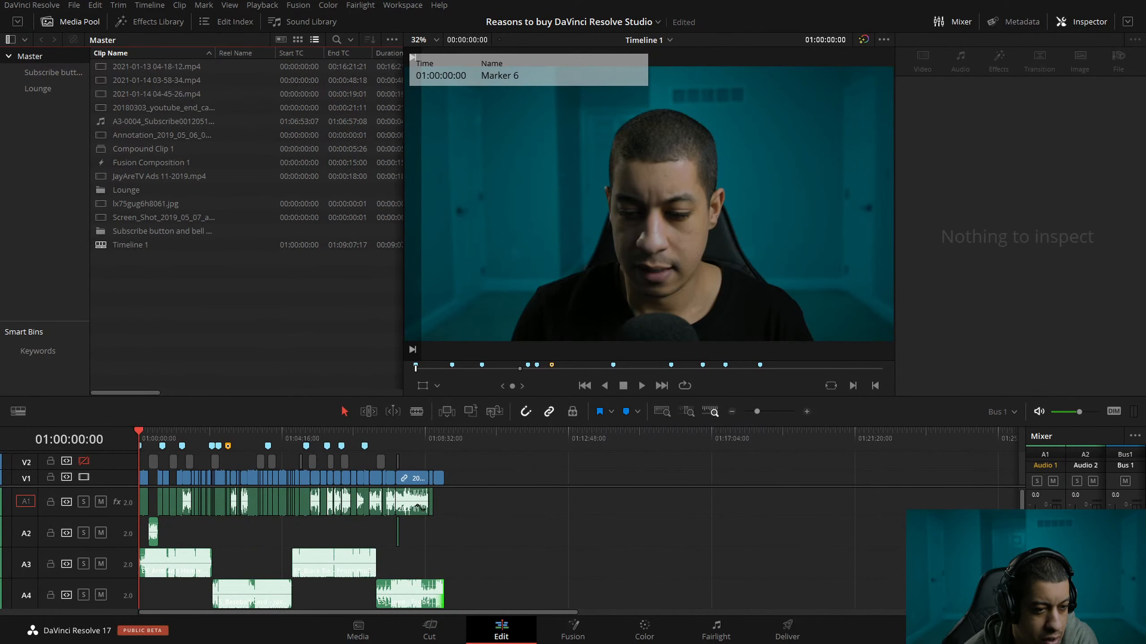
pyautogui.hotkey('shift', '1')
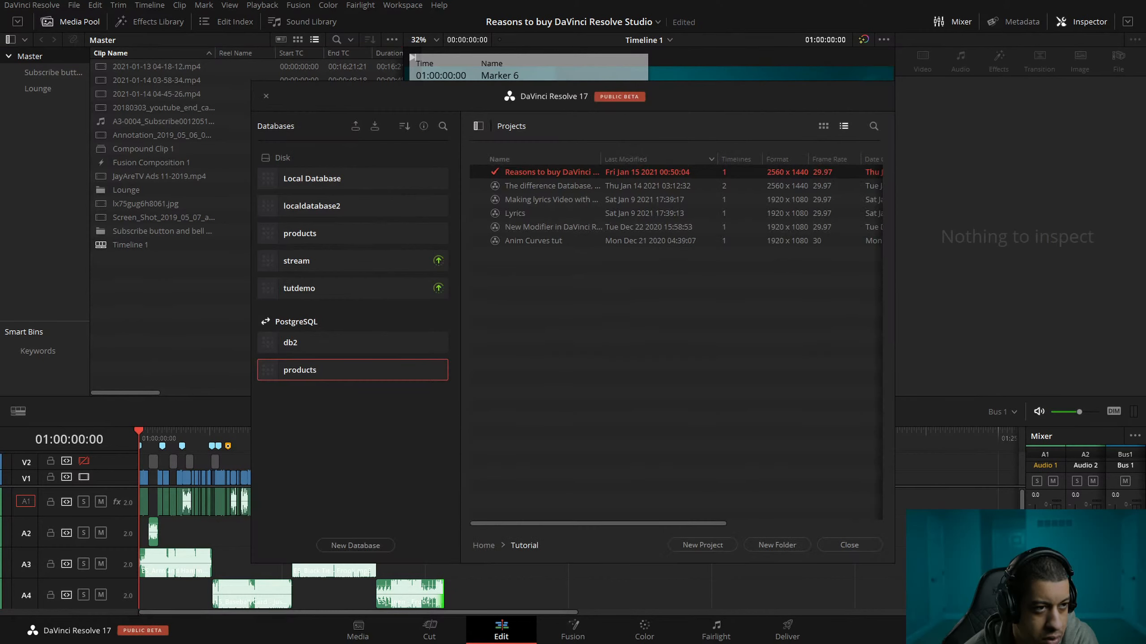
pyautogui.click(848, 545)
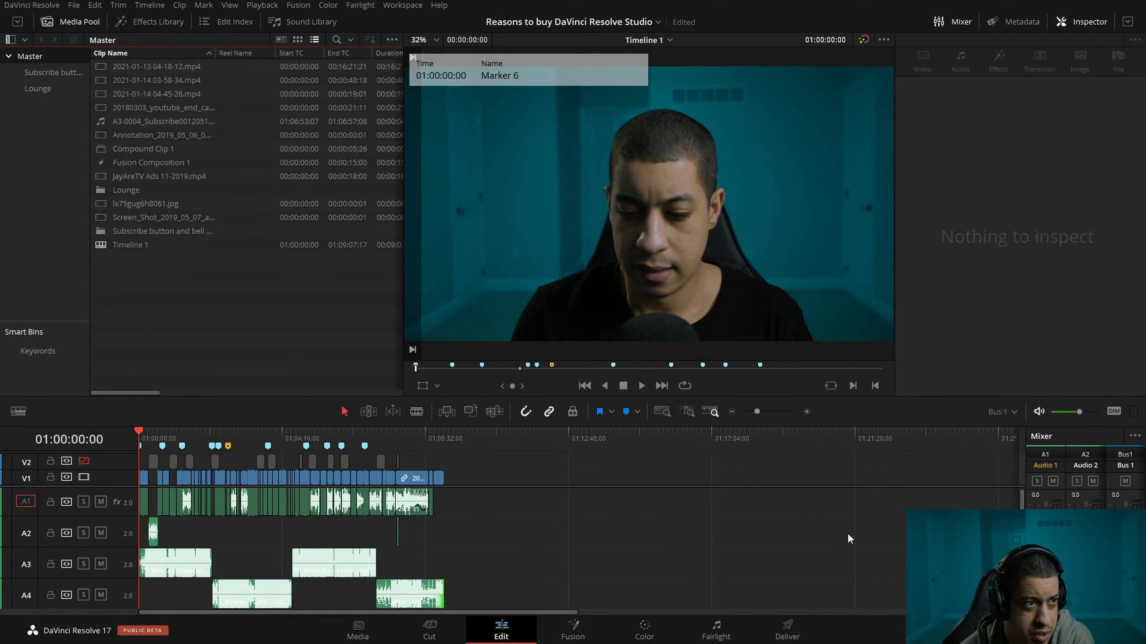
pyautogui.click(72, 5)
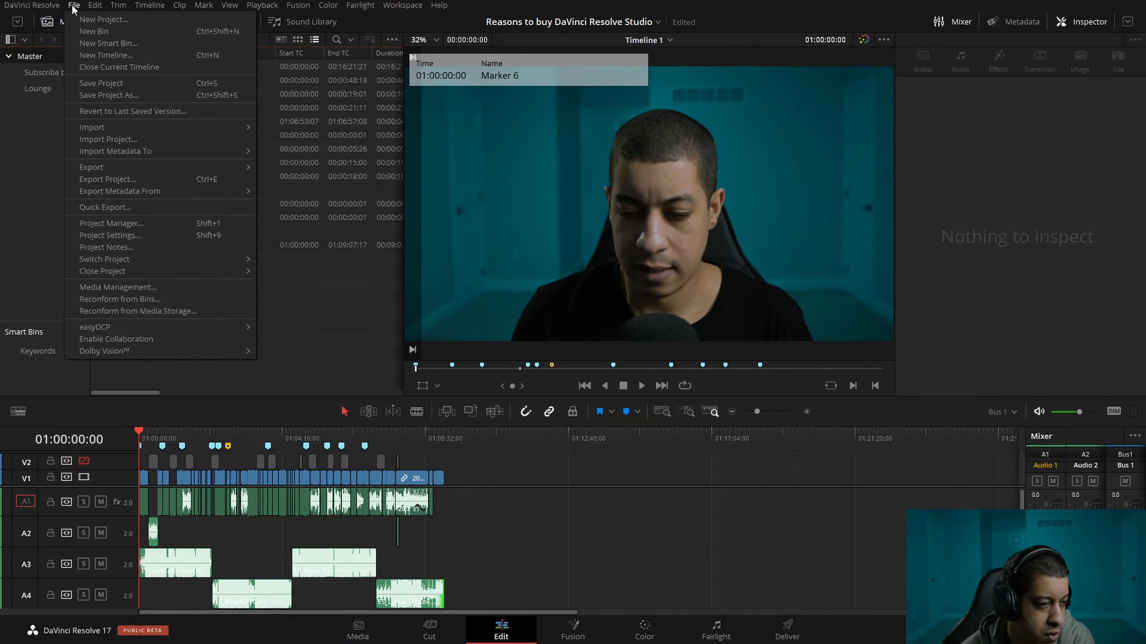
pyautogui.click(276, 336)
# Switch to the Deliver page and try saving the project from there.
pyautogui.click(788, 629)
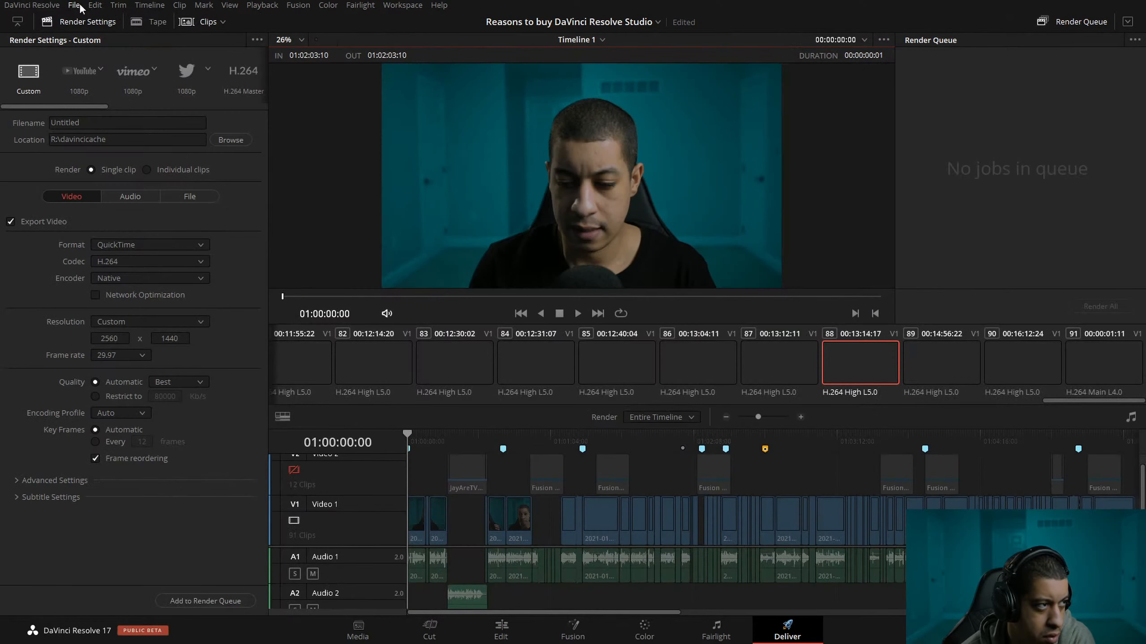
pyautogui.click(74, 5)
pyautogui.click(116, 84)
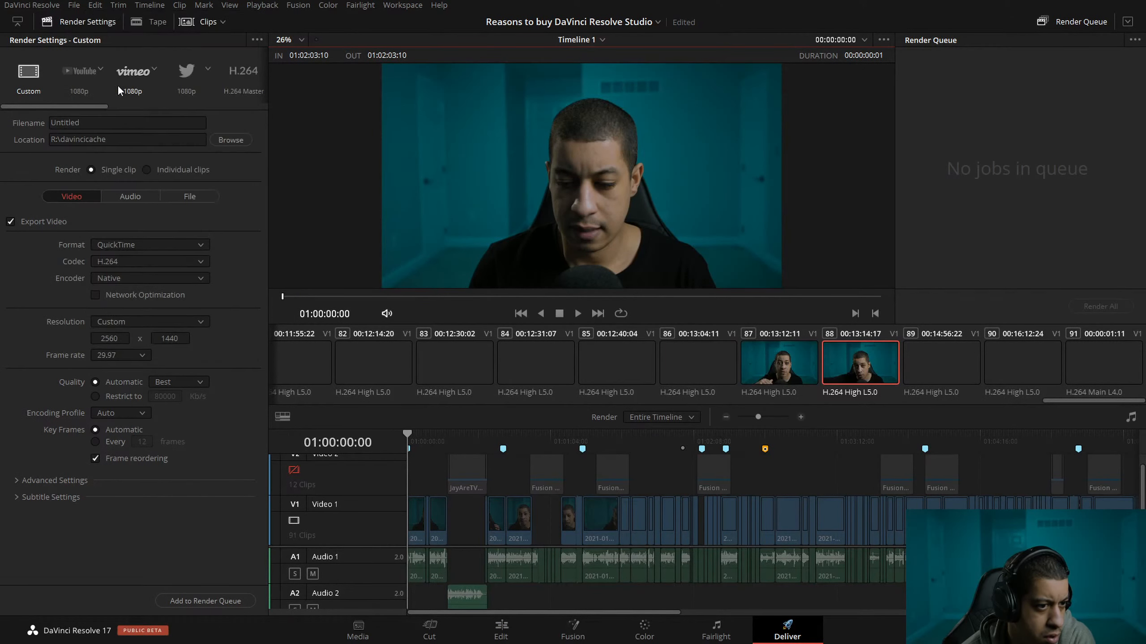
# Set the render range to the whole timeline, 01:00:00:00 to 01:09:07:16, and try saving the project again.
pyautogui.click(646, 418)
pyautogui.click(669, 444)
pyautogui.click(73, 5)
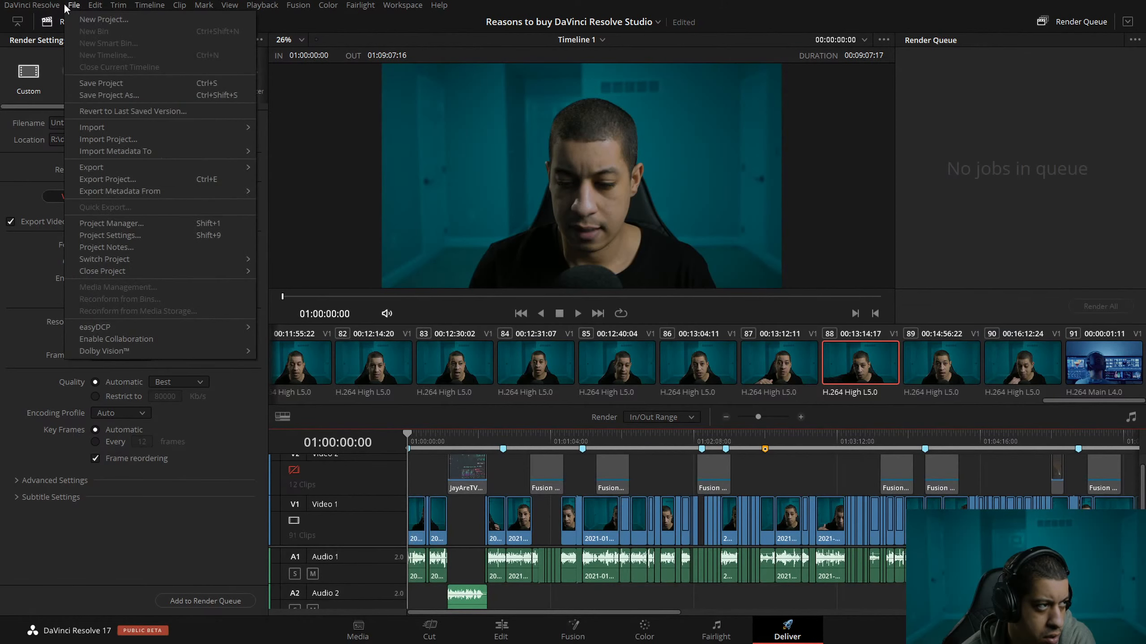
pyautogui.click(97, 82)
pyautogui.click(73, 5)
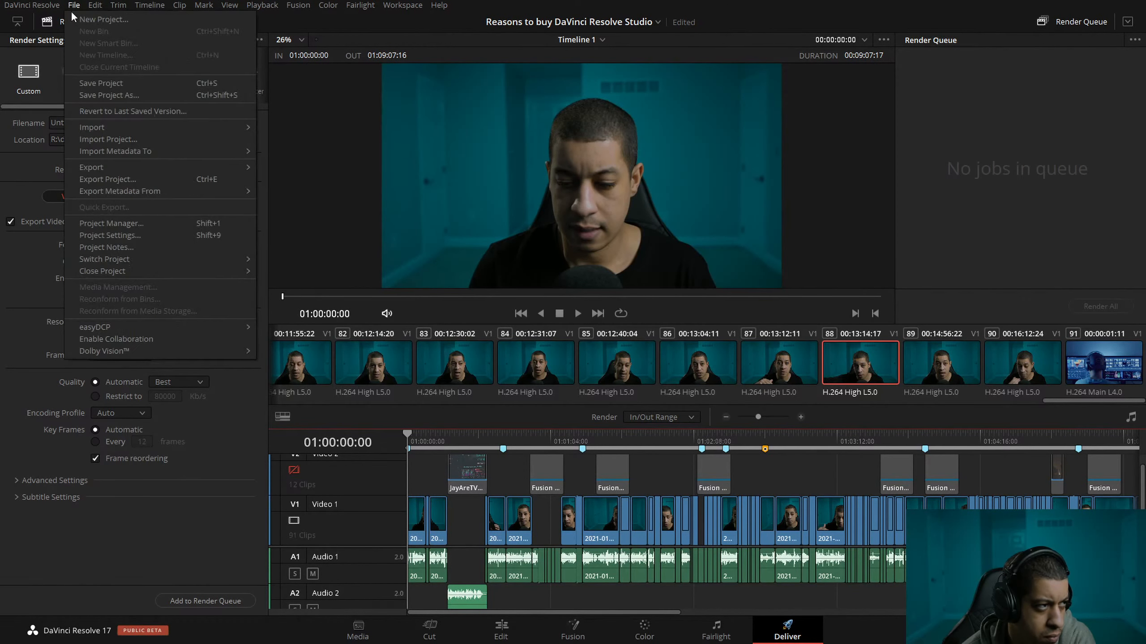
pyautogui.click(96, 84)
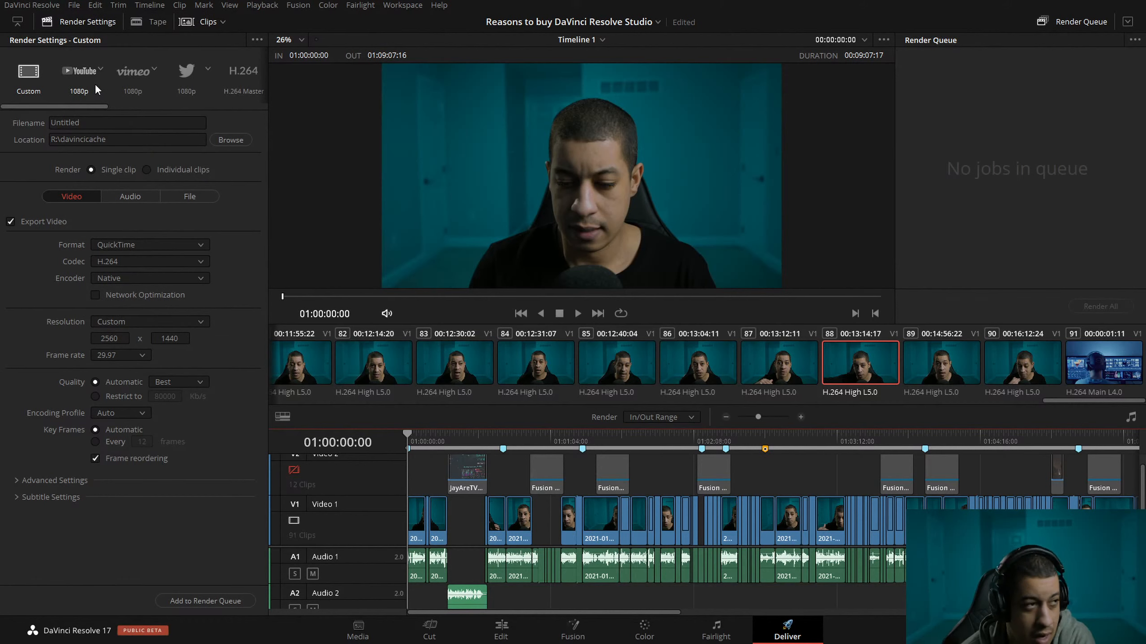
pyautogui.click(73, 5)
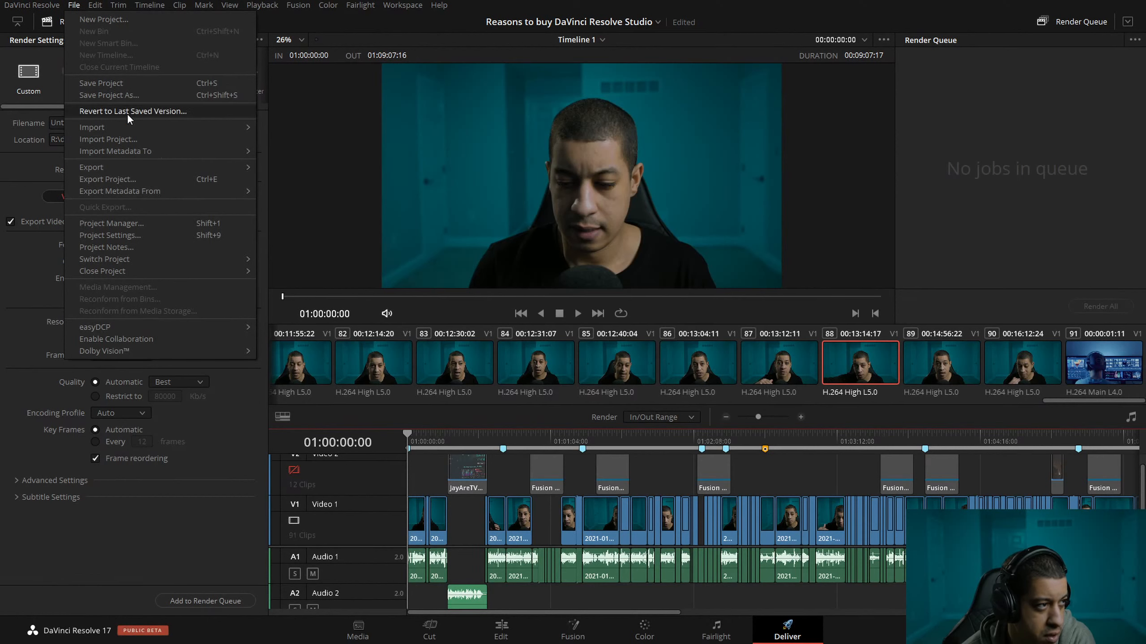
pyautogui.click(101, 84)
pyautogui.click(76, 5)
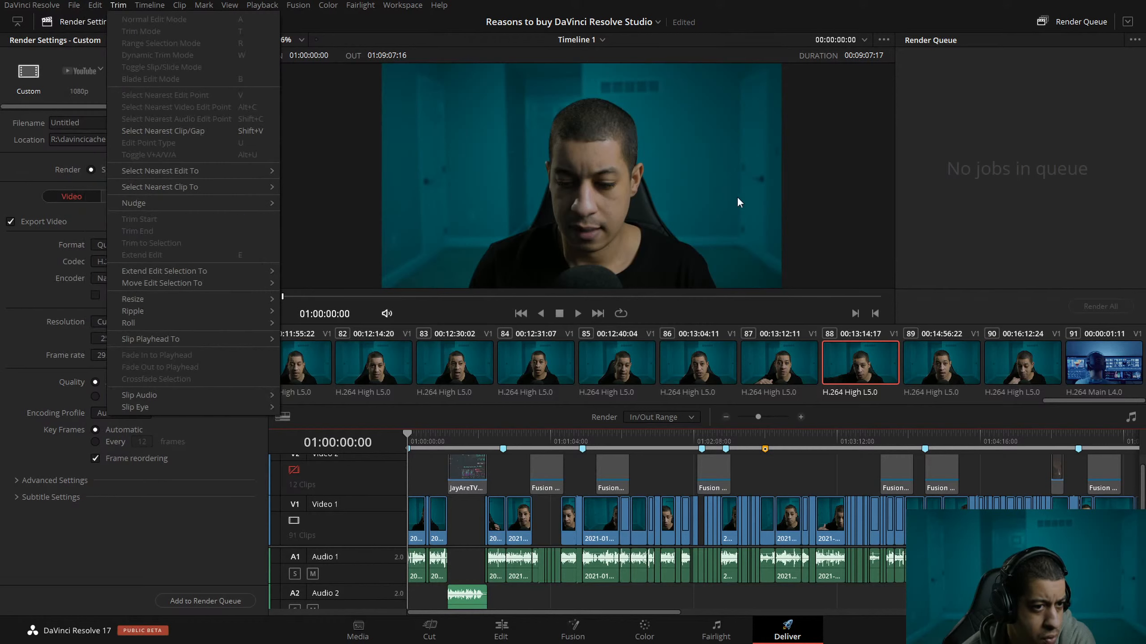
pyautogui.click(921, 310)
# Return to the Edit page and choose "Reasons to buy DaVinci Resolve Studio" from the list of open projects.
pyautogui.click(501, 632)
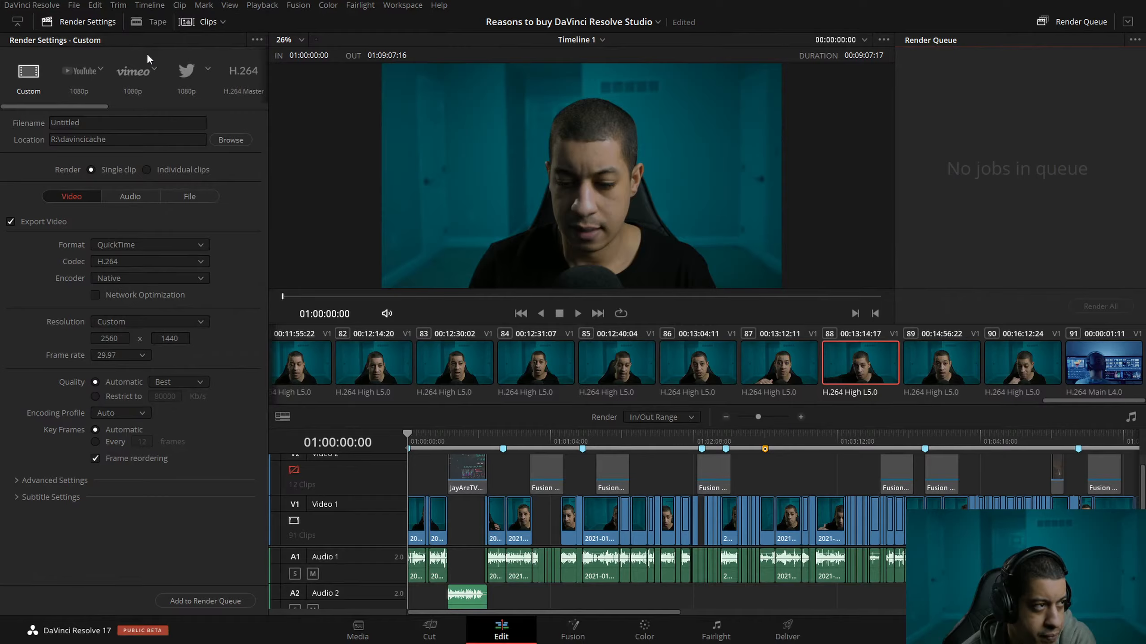
pyautogui.click(74, 5)
pyautogui.moveTo(150, 5)
pyautogui.click(655, 23)
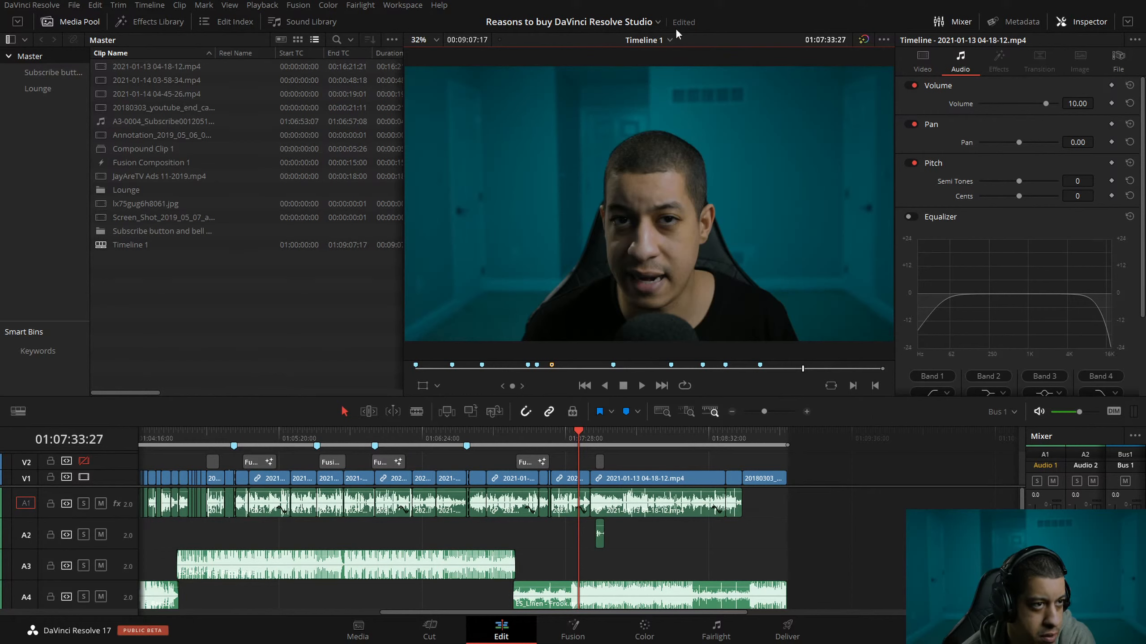
pyautogui.click(656, 21)
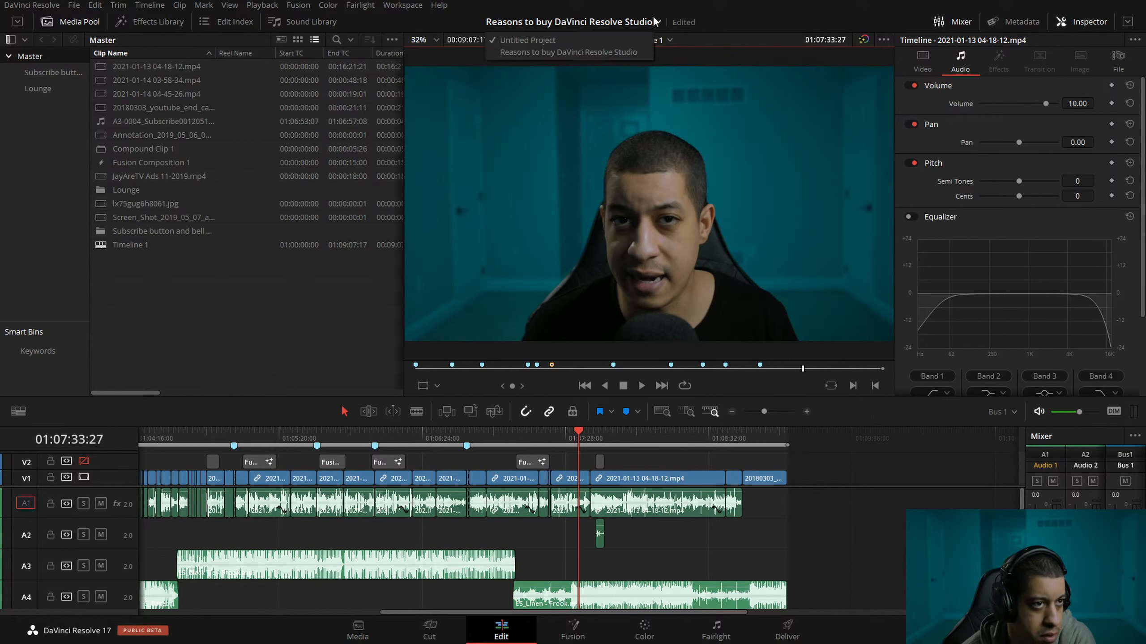
pyautogui.click(565, 52)
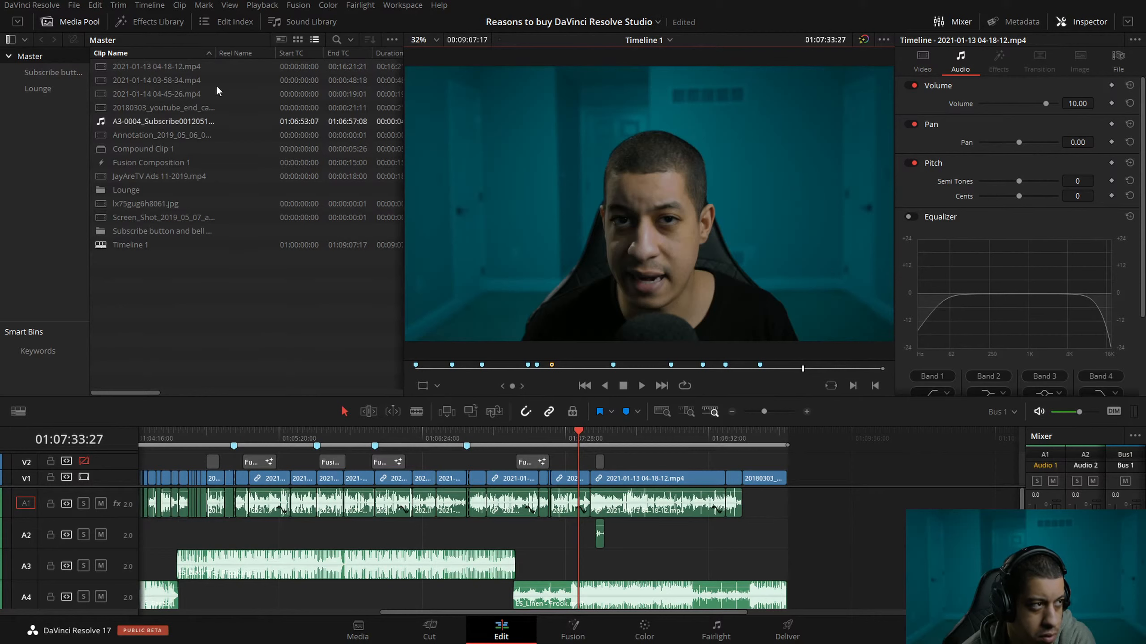
# Look up the project's save date in the Project Manager again and close the manager.
pyautogui.click(73, 5)
pyautogui.click(525, 248)
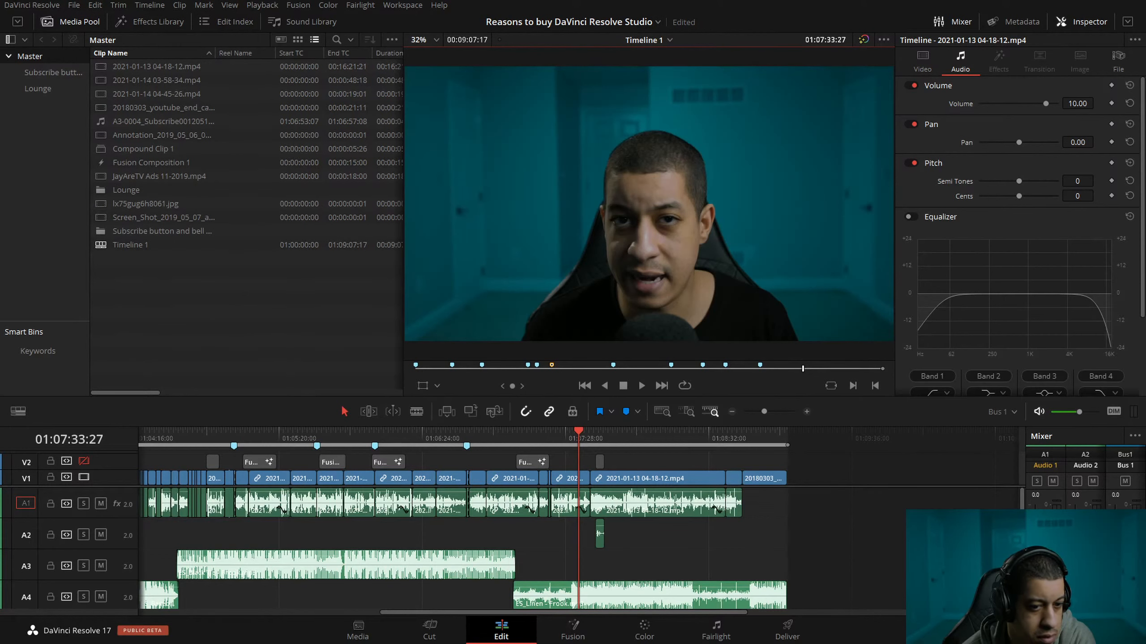
pyautogui.hotkey('shift', '1')
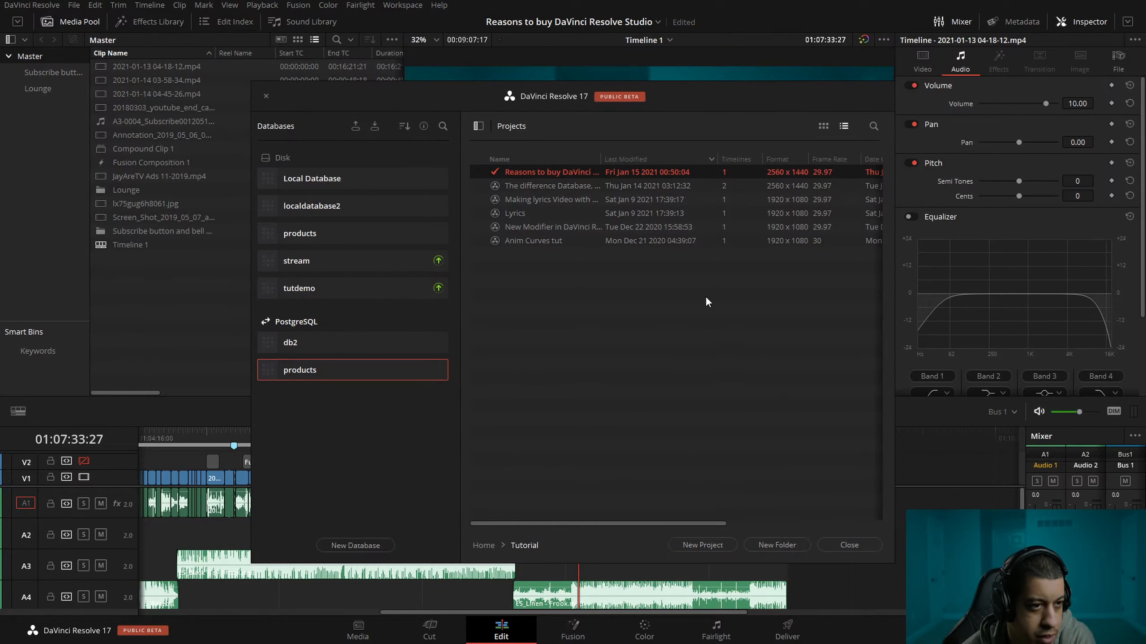
pyautogui.click(849, 545)
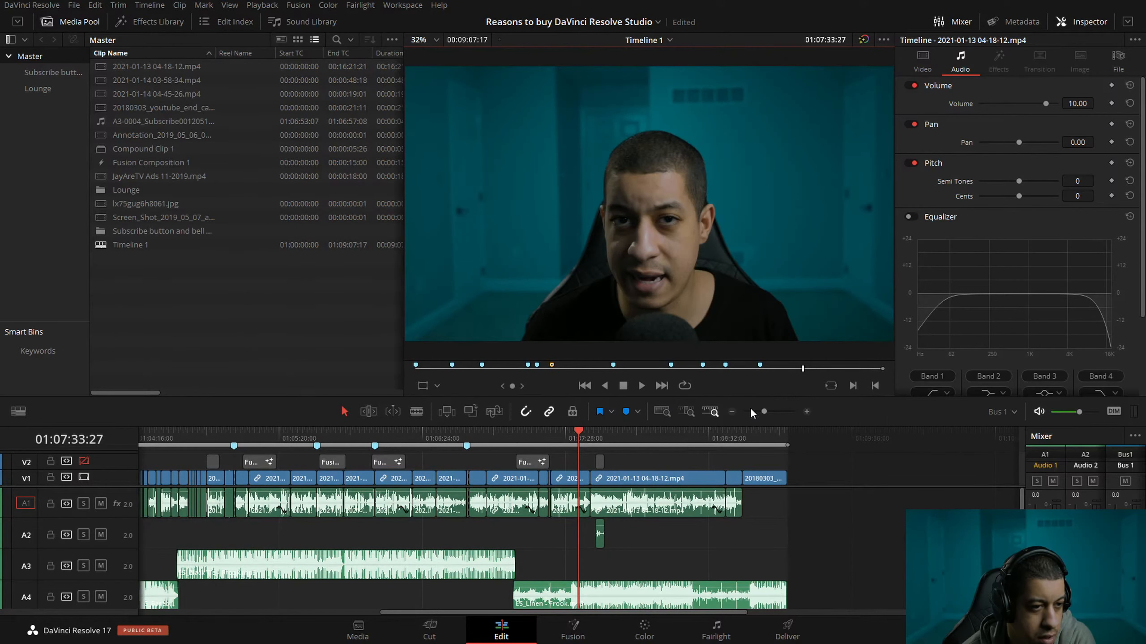
# Enable video track V2 and move the playhead to the start of the timeline at 01:00:00:00.
pyautogui.click(735, 415)
pyautogui.click(734, 415)
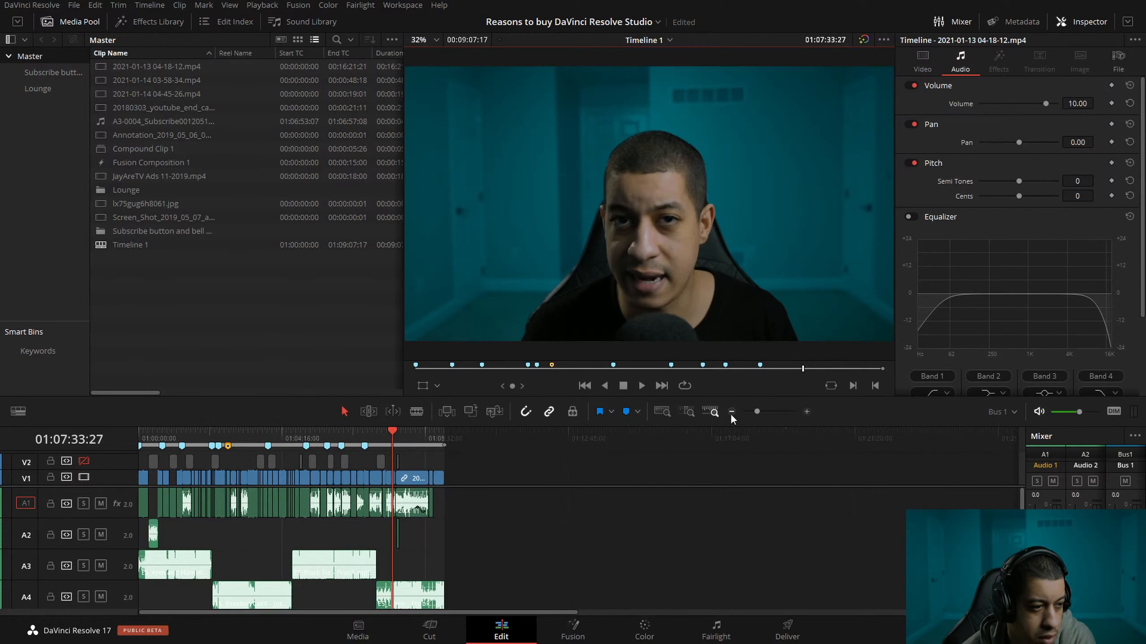
pyautogui.click(83, 461)
pyautogui.moveTo(438, 430)
pyautogui.mouseDown()
pyautogui.moveTo(448, 432)
pyautogui.moveTo(216, 423)
pyautogui.moveTo(139, 434)
pyautogui.mouseUp()
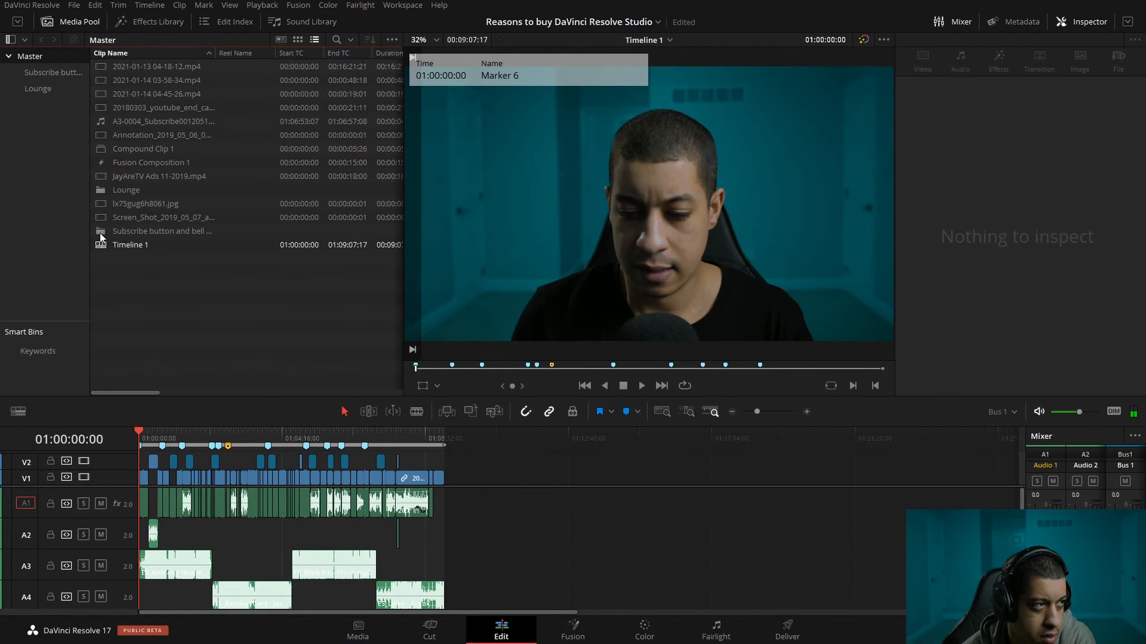
pyautogui.click(73, 5)
pyautogui.click(72, 7)
pyautogui.click(72, 6)
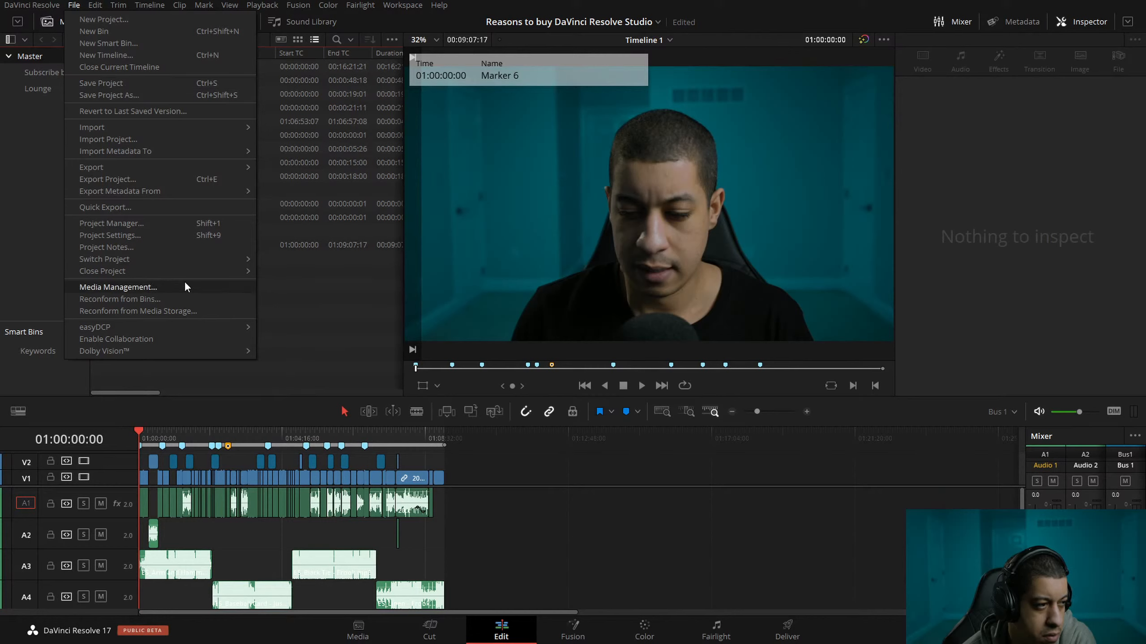
pyautogui.click(304, 310)
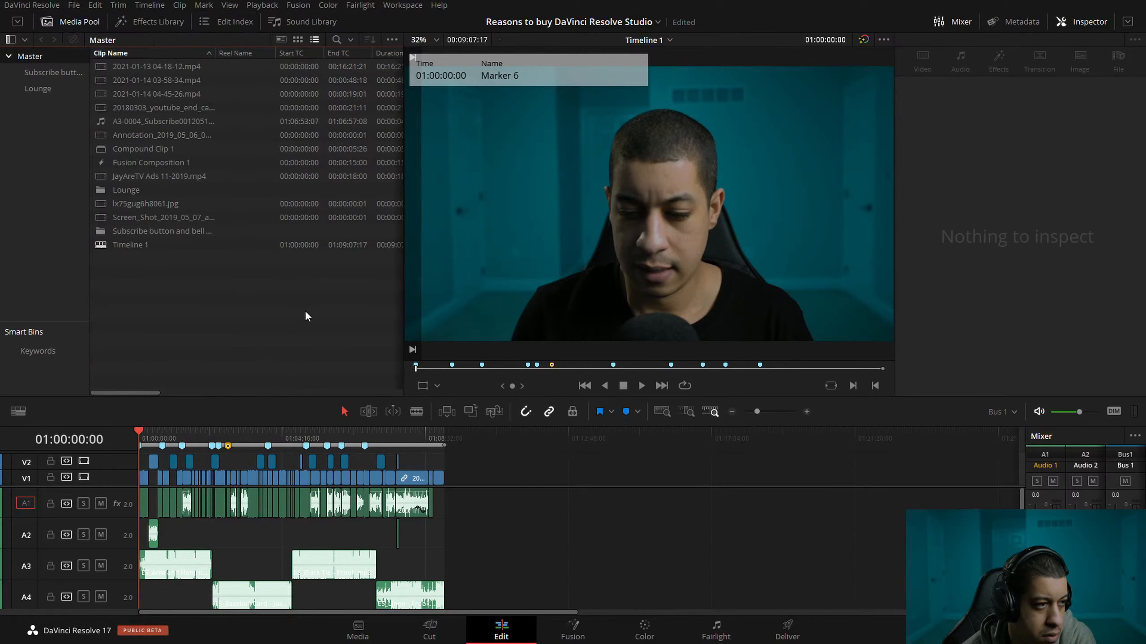
pyautogui.click(80, 5)
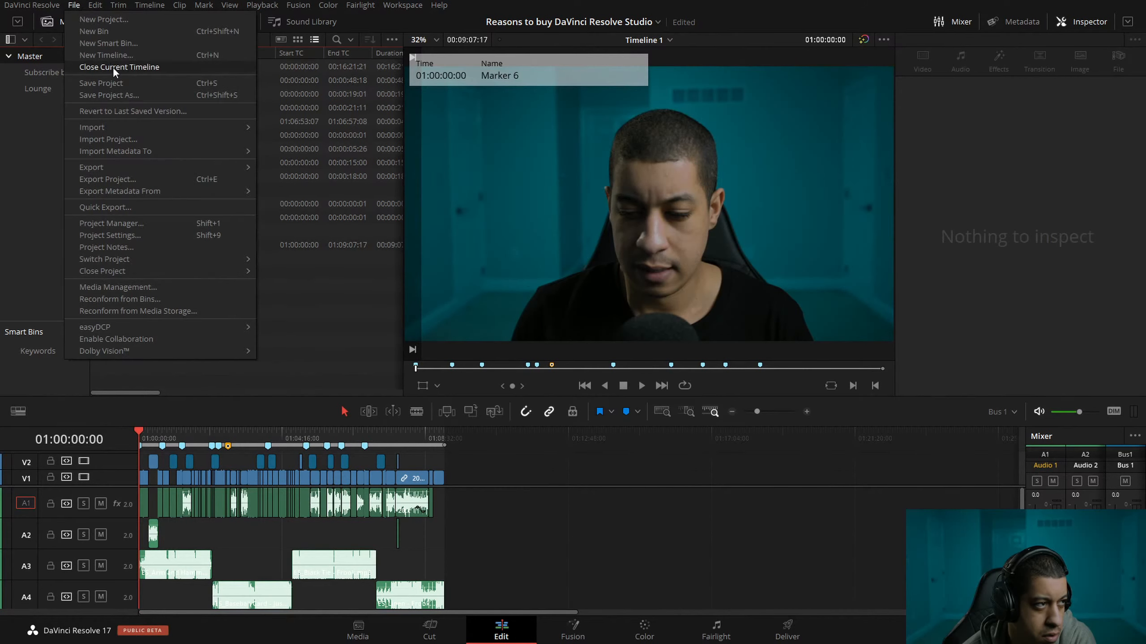
pyautogui.press('Escape')
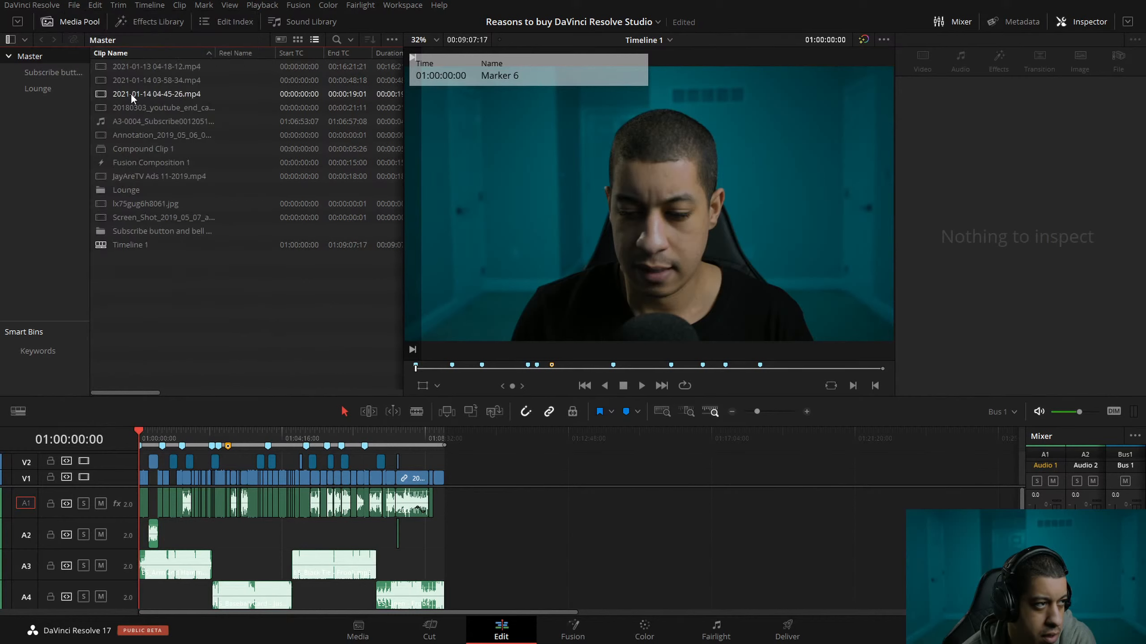
# Visit the Cut and Fusion pages and try Save Project and Save Project As for the open project.
pyautogui.click(447, 636)
pyautogui.click(73, 5)
pyautogui.press('Escape')
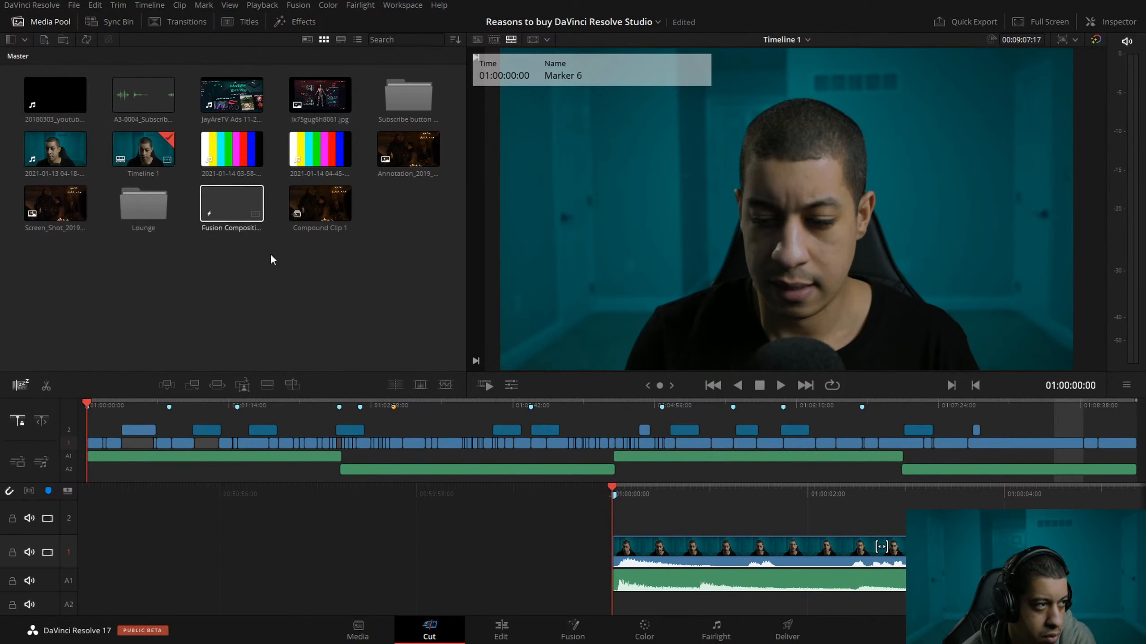
pyautogui.click(573, 630)
pyautogui.click(95, 5)
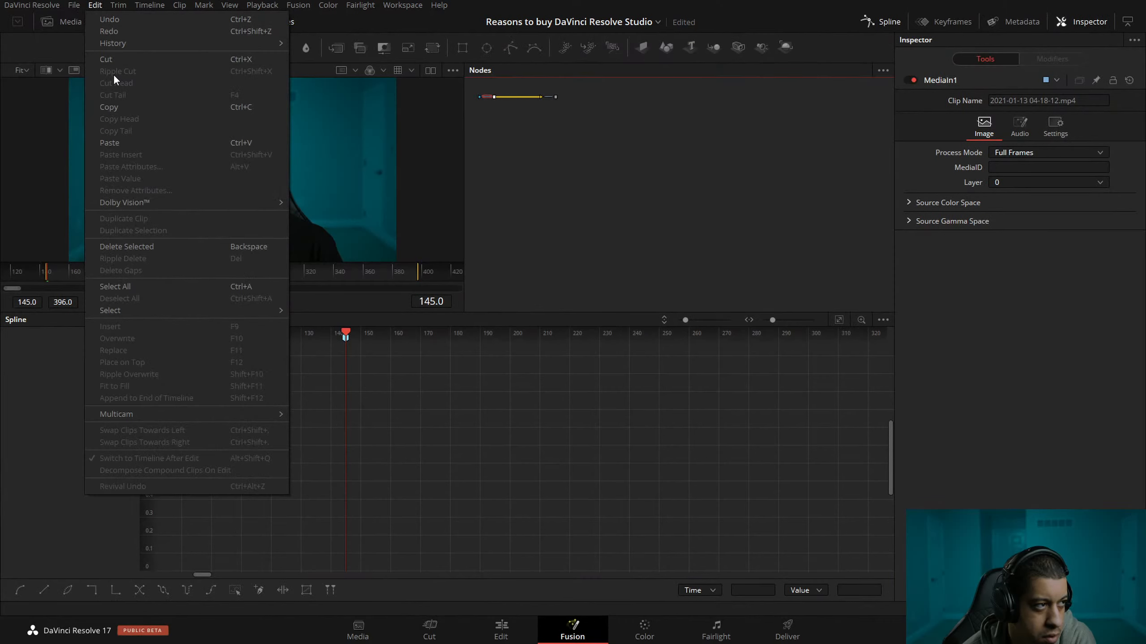
pyautogui.moveTo(77, 5)
pyautogui.click(91, 80)
pyautogui.click(76, 5)
pyautogui.click(94, 80)
pyautogui.click(80, 4)
pyautogui.click(107, 95)
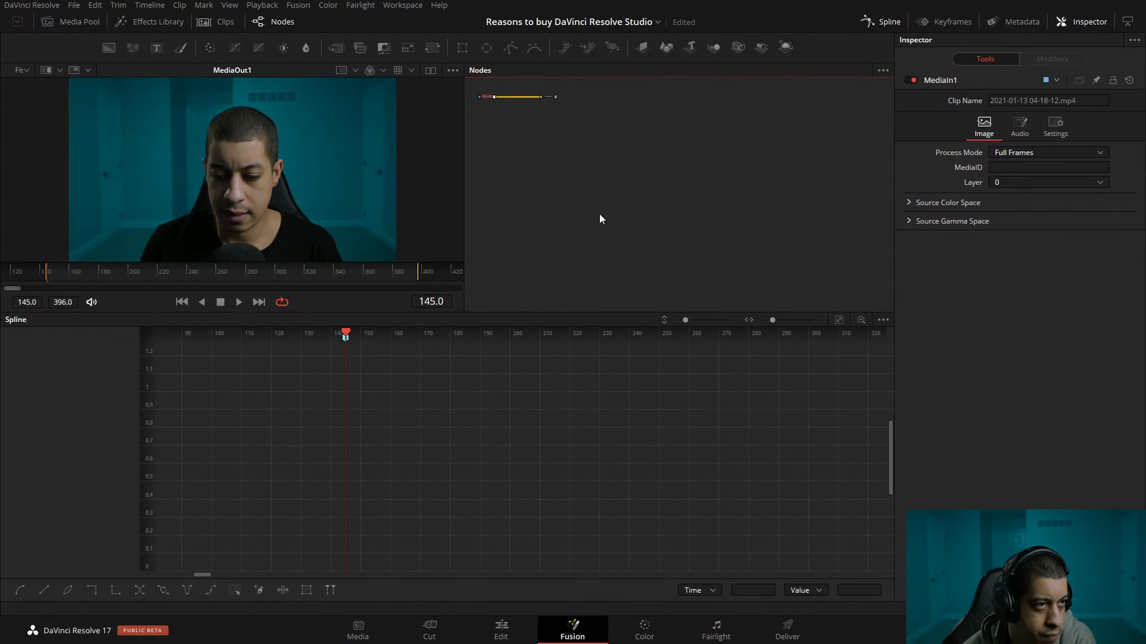
# Try saving the project again from the Color page.
pyautogui.click(632, 627)
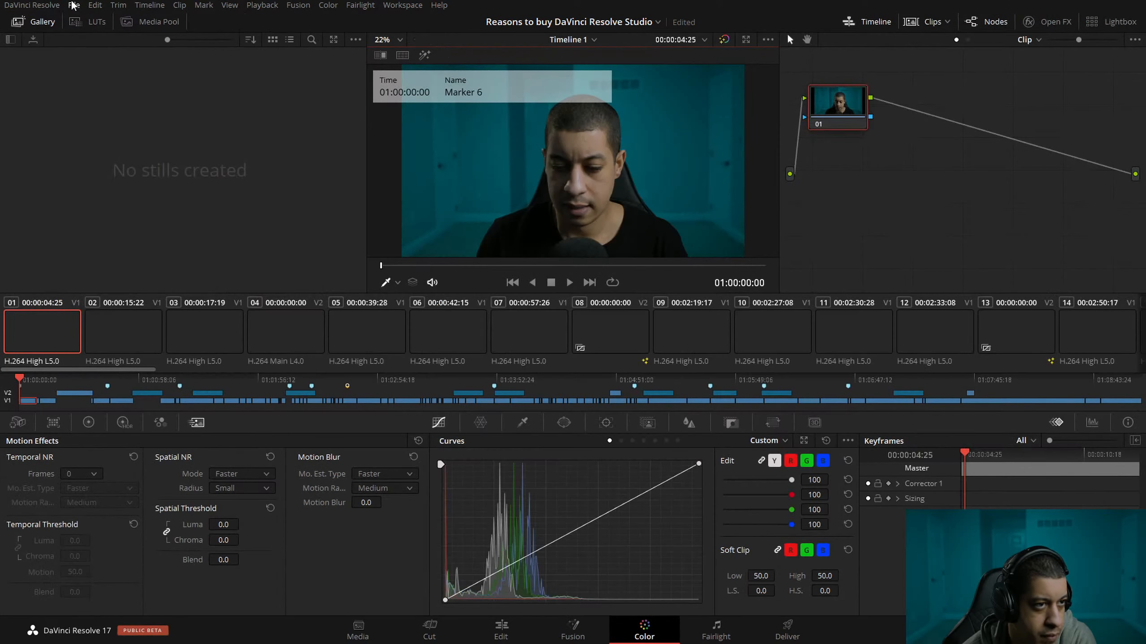
pyautogui.click(74, 5)
pyautogui.click(86, 83)
pyautogui.click(76, 5)
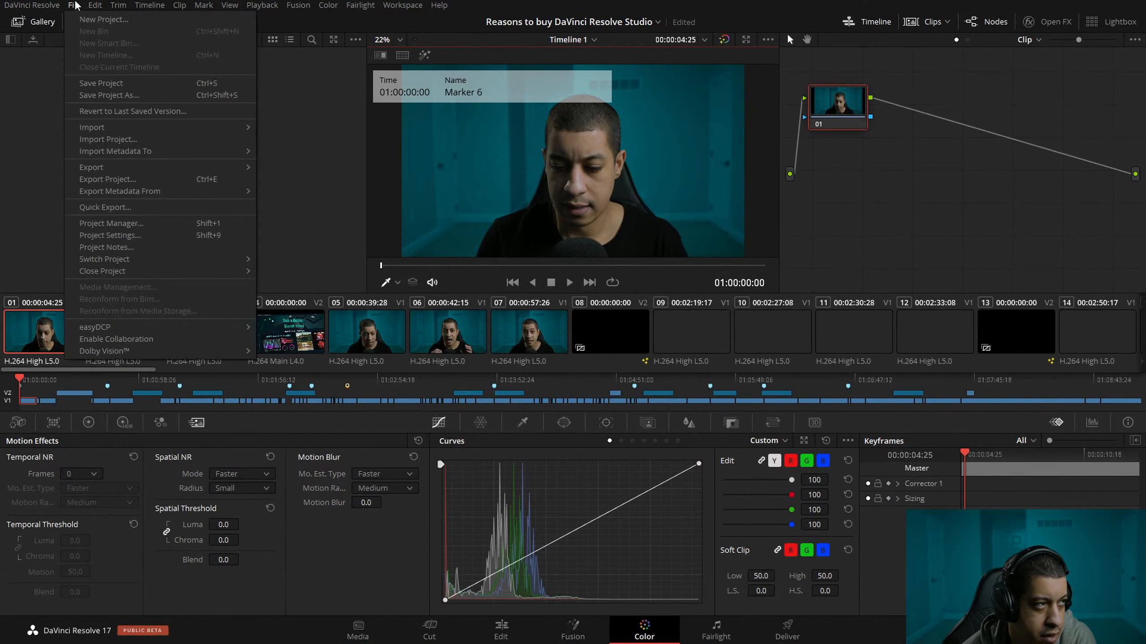
pyautogui.click(100, 85)
# Try Save Project and Save Project As on the Fairlight page and move on to the Deliver page.
pyautogui.click(698, 631)
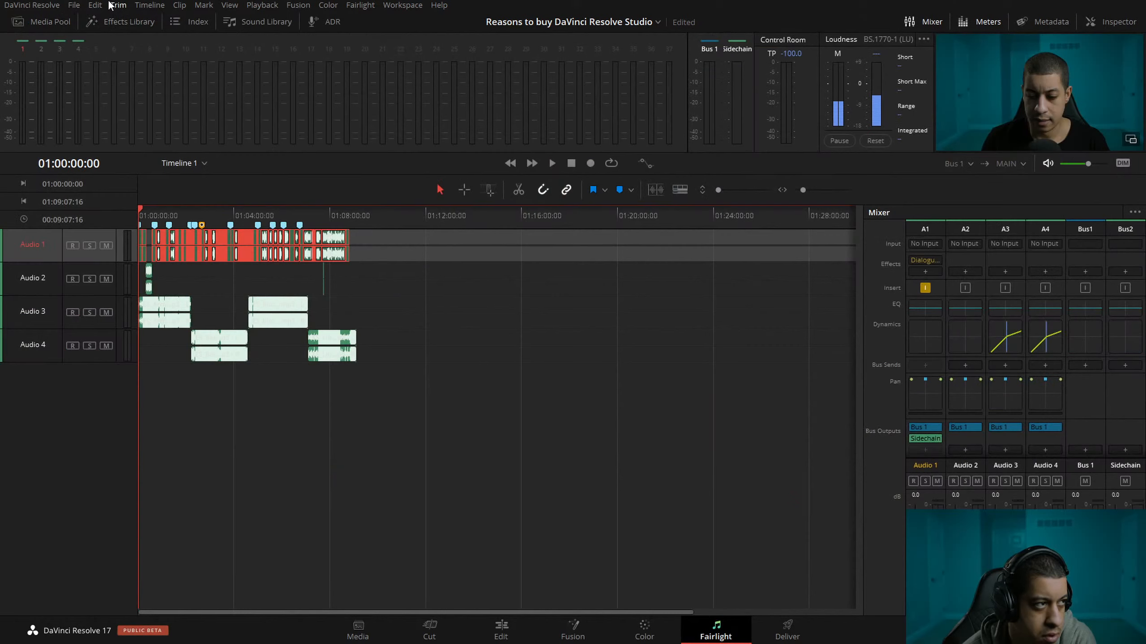
pyautogui.click(73, 5)
pyautogui.click(98, 81)
pyautogui.click(73, 5)
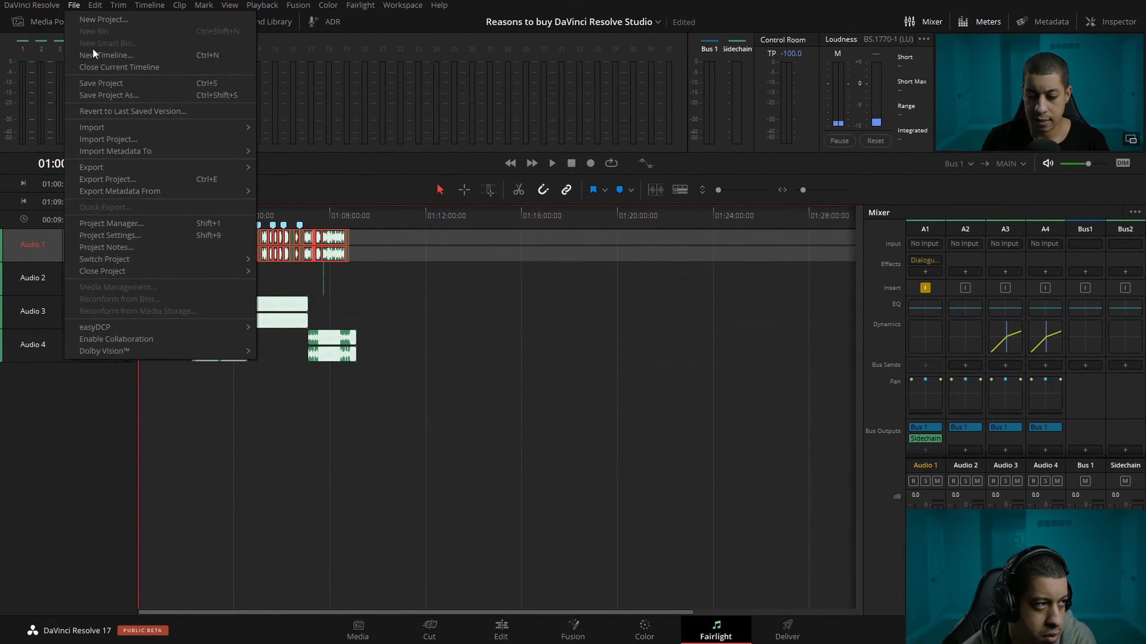
pyautogui.click(111, 94)
pyautogui.click(787, 629)
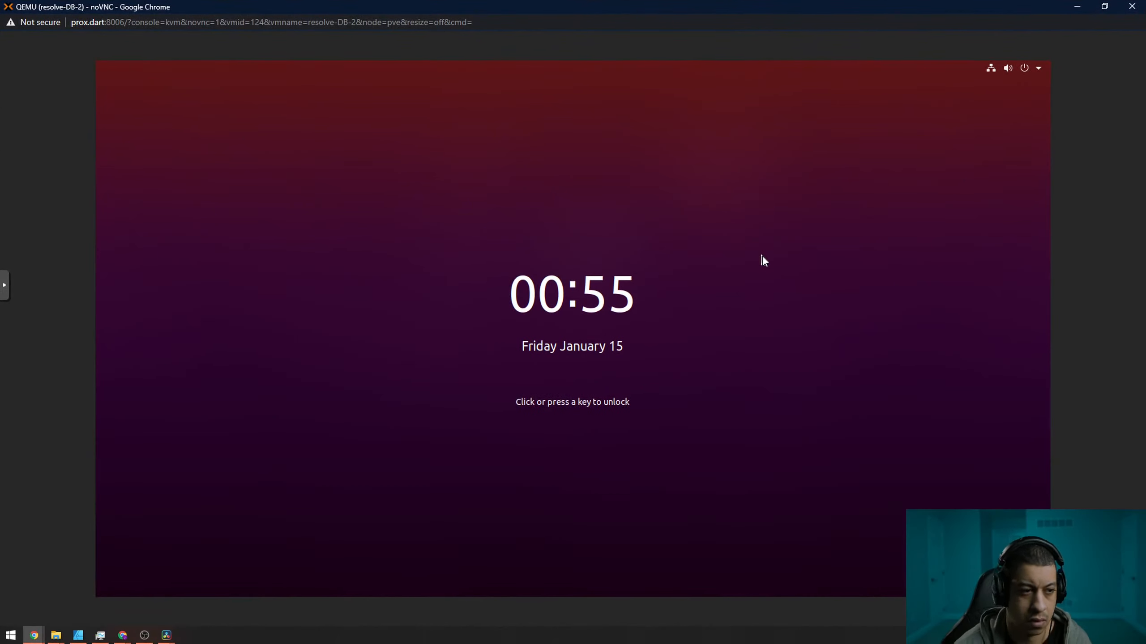
# Unlock the resolve-DB-2 virtual machine by entering the account password.
pyautogui.click(761, 256)
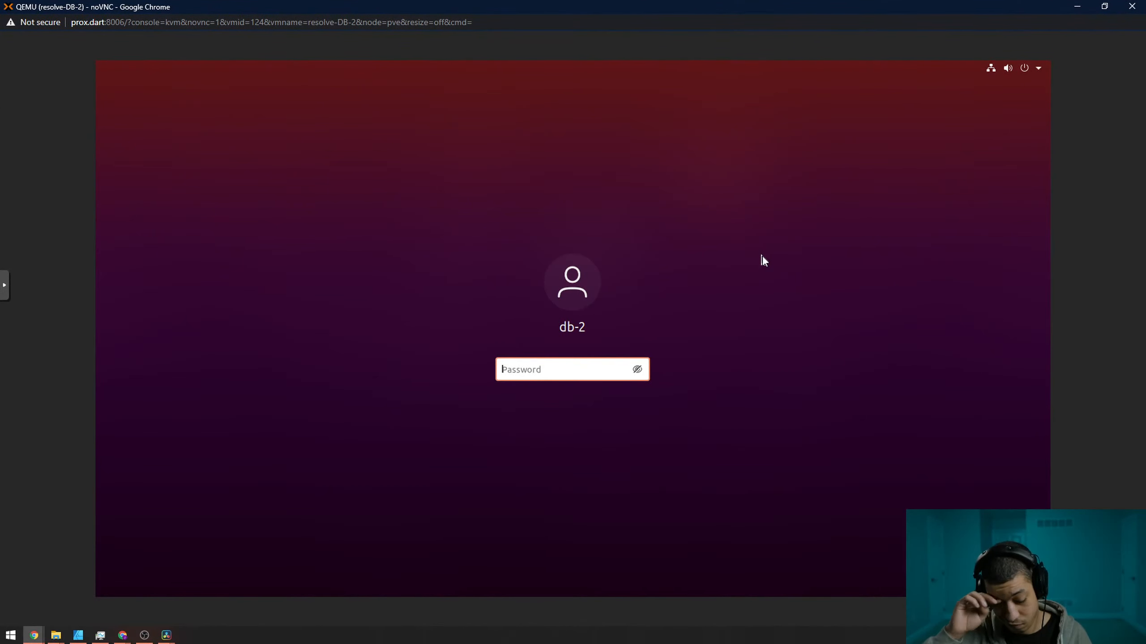
pyautogui.write('••••••••')
pyautogui.press('Return')
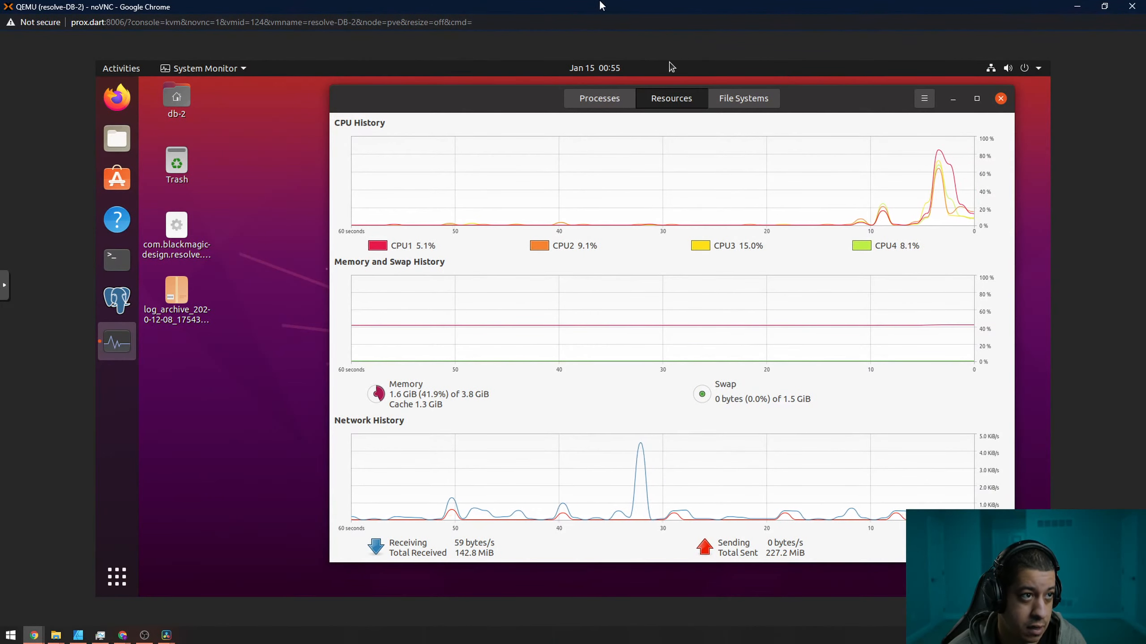
# Reduce the virtual machine's browser window from full screen and resize it so the System Monitor graphs fit beside Resolve.
pyautogui.doubleClick(632, 5)
pyautogui.moveTo(658, 21); pyautogui.dragTo(564, 17)
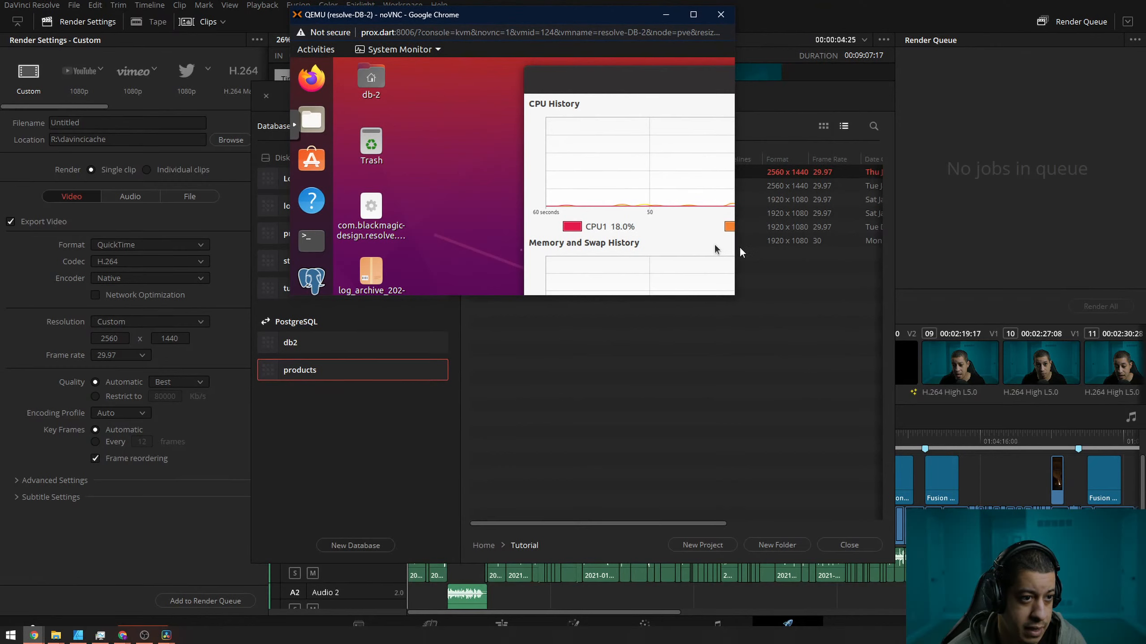
pyautogui.moveTo(731, 296); pyautogui.dragTo(1135, 582)
pyautogui.moveTo(1015, 89); pyautogui.dragTo(868, 101)
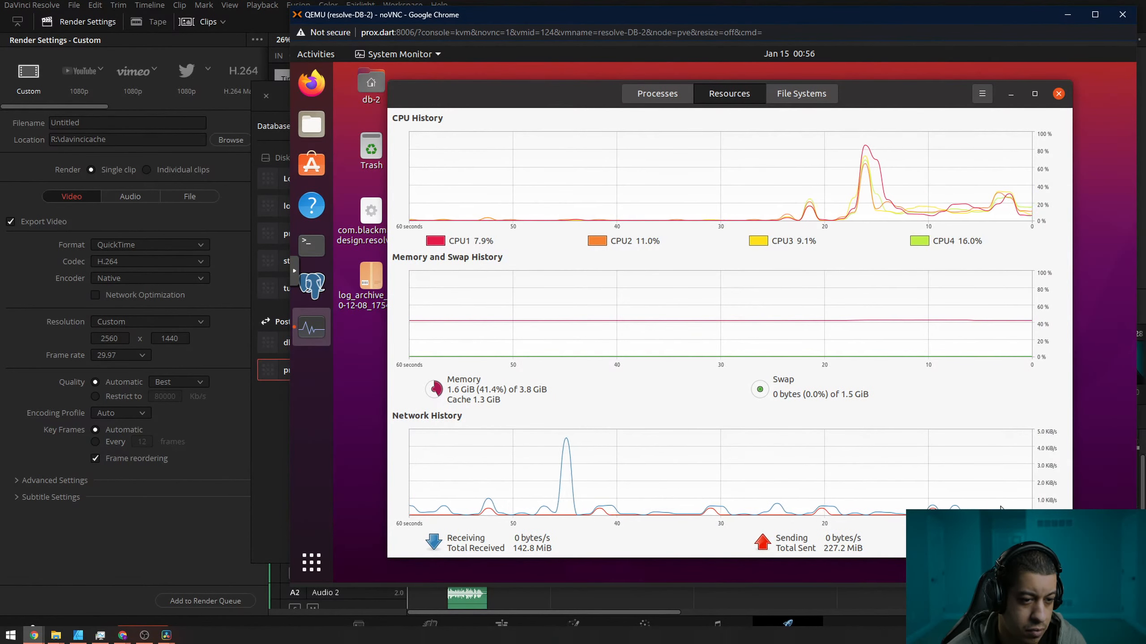
# Load "Making lyrics Video with DaVinci Resolve" from the PostgreSQL products database and watch the server's System Monitor graphs.
pyautogui.click(277, 424)
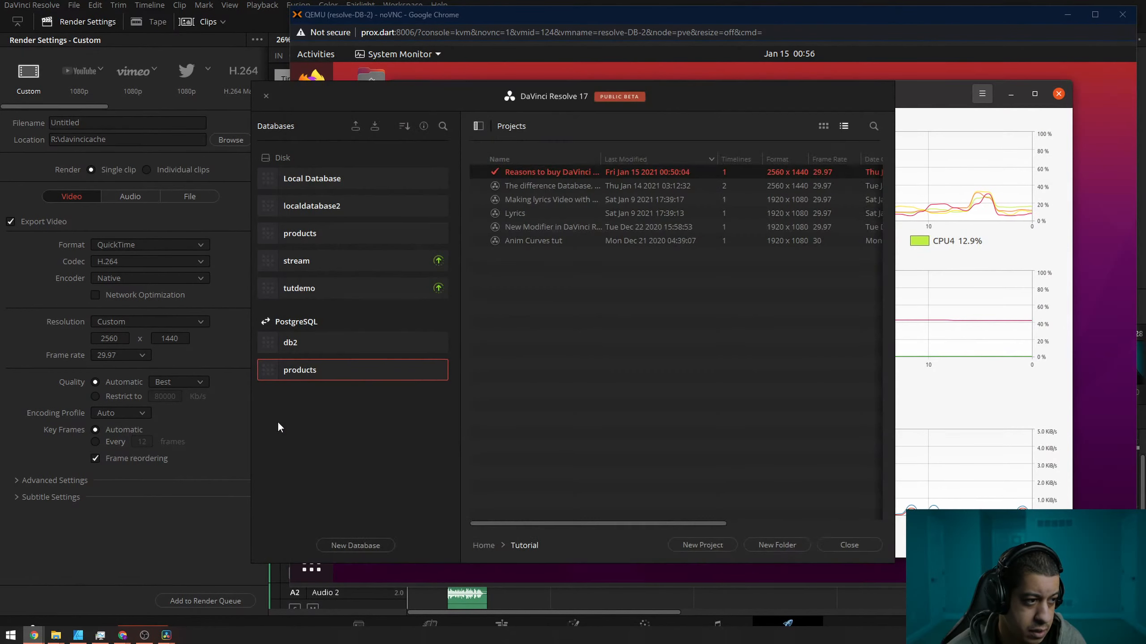
pyautogui.click(522, 201)
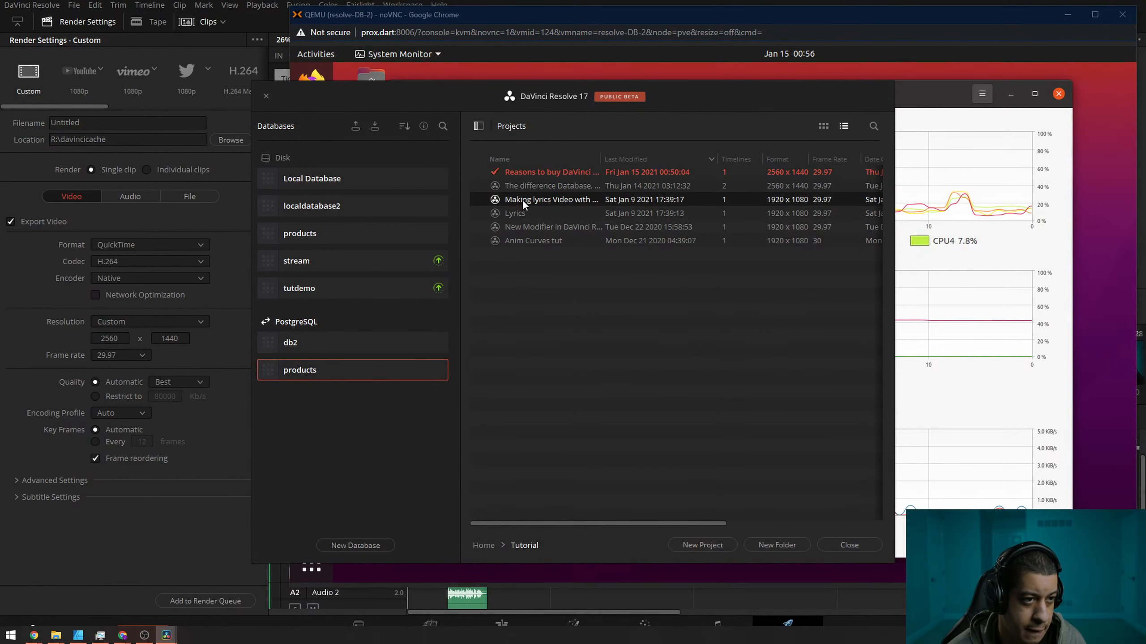
pyautogui.doubleClick(502, 198)
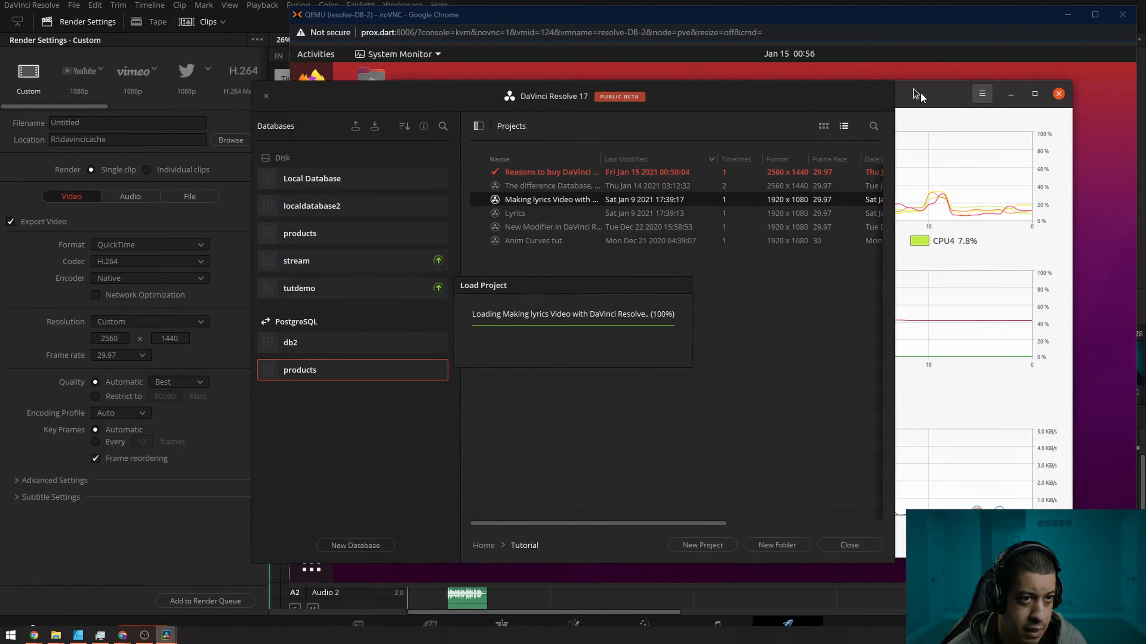
pyautogui.click(920, 92)
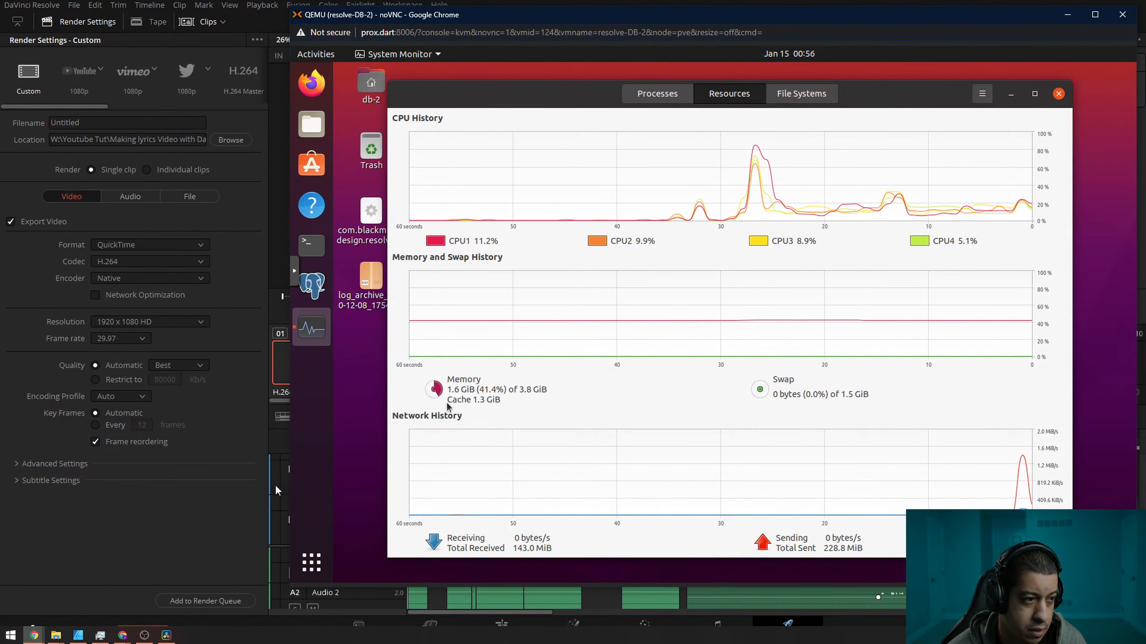
# Return to Resolve's Edit page and switch the open project back to "Reasons to buy DaVinci Resolve Studio".
pyautogui.click(257, 497)
pyautogui.click(661, 21)
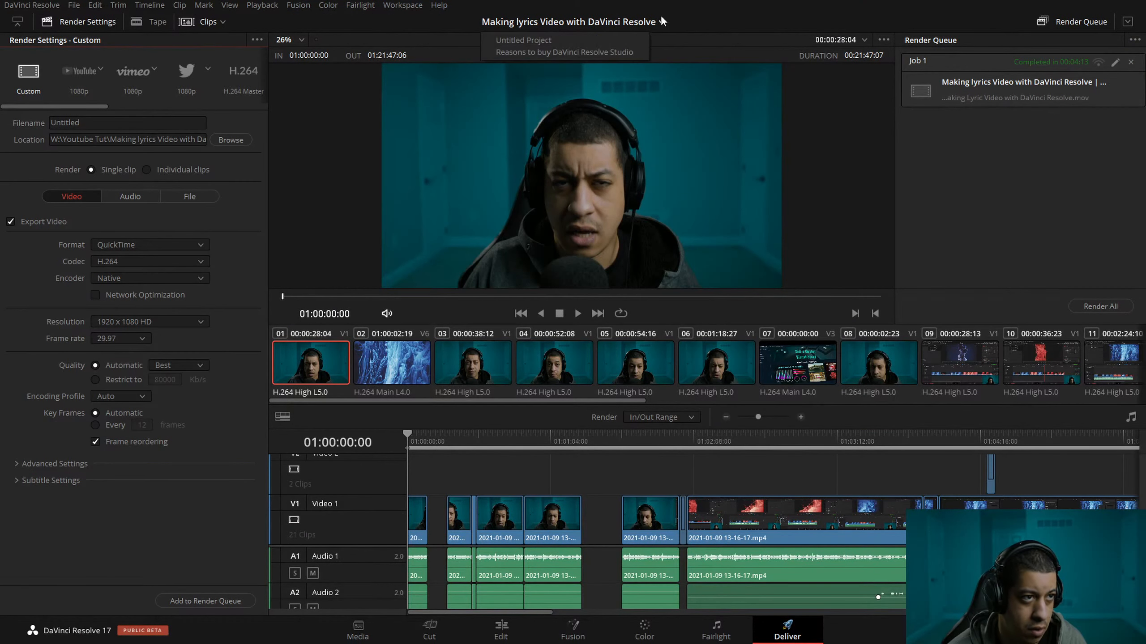
pyautogui.click(1010, 260)
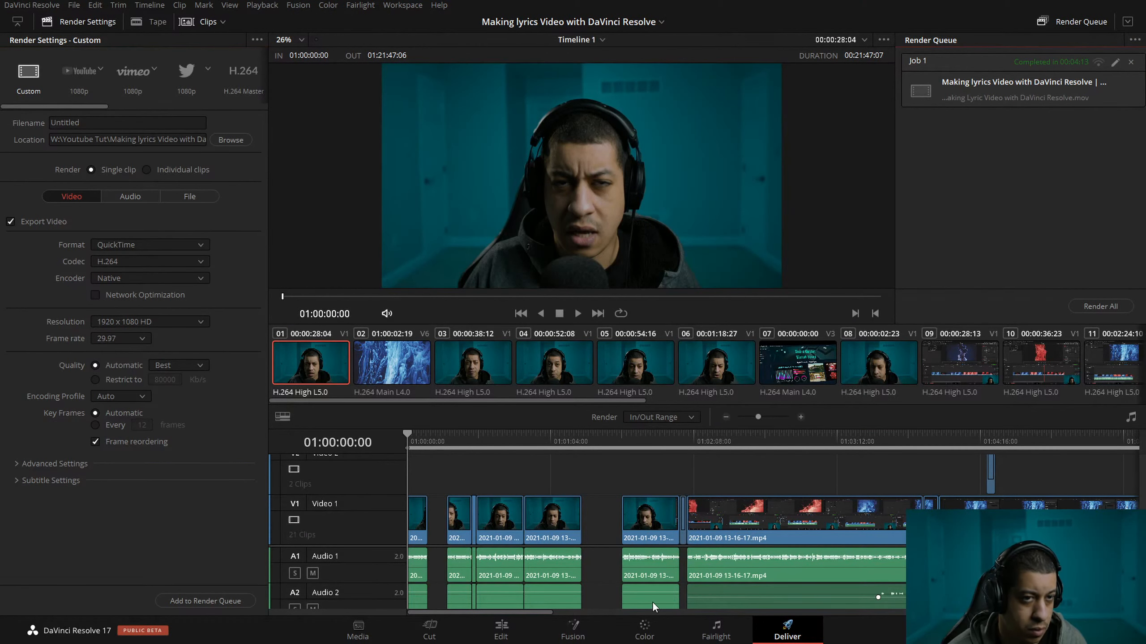
pyautogui.click(501, 631)
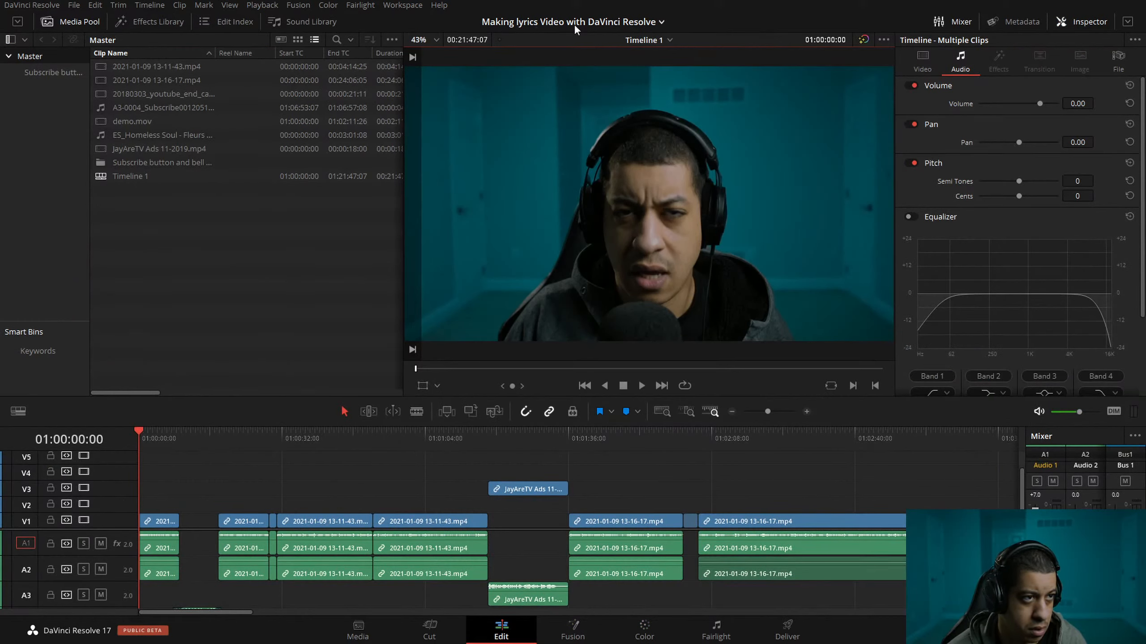
pyautogui.click(662, 22)
pyautogui.click(589, 48)
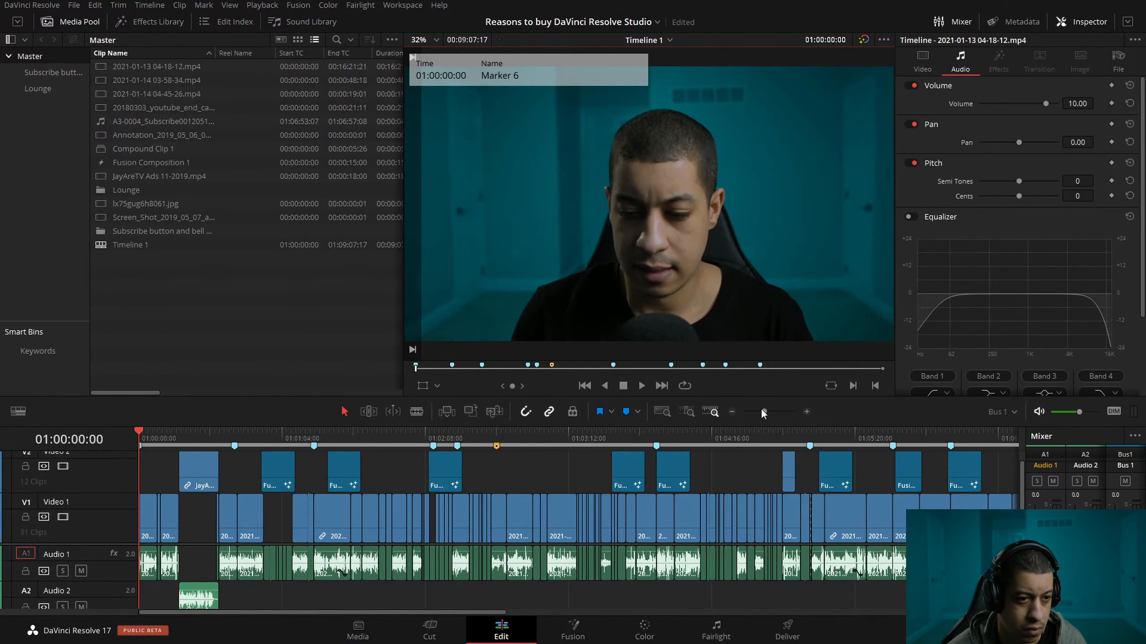
pyautogui.click(335, 346)
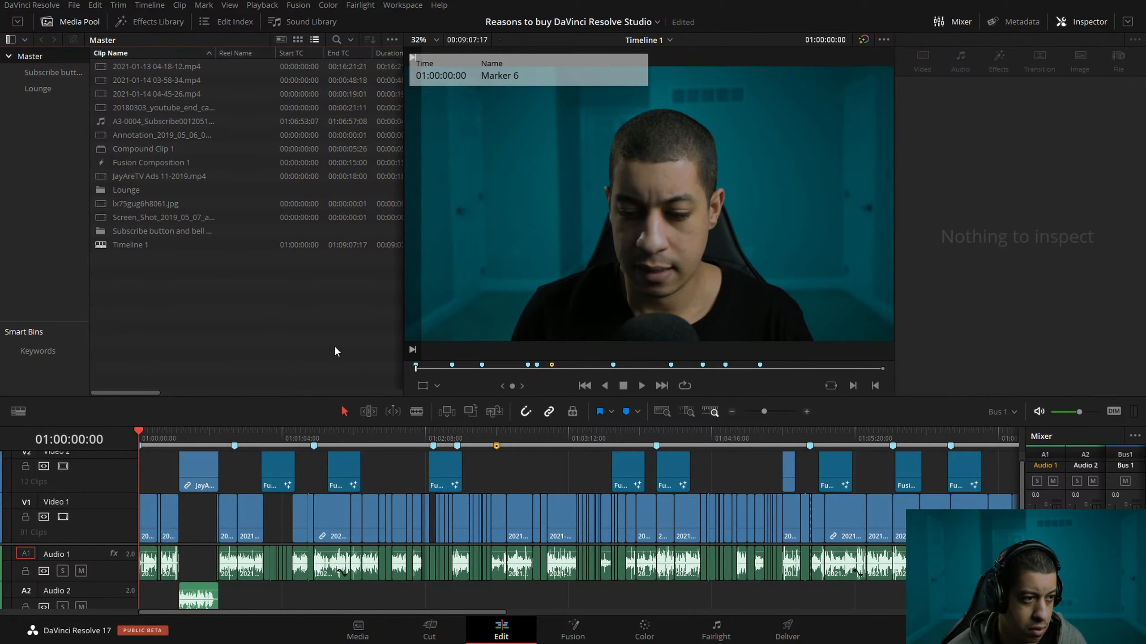
# Retry Save Project and Save Project As for the "Reasons to buy DaVinci Resolve Studio" project on the Edit page.
pyautogui.click(74, 6)
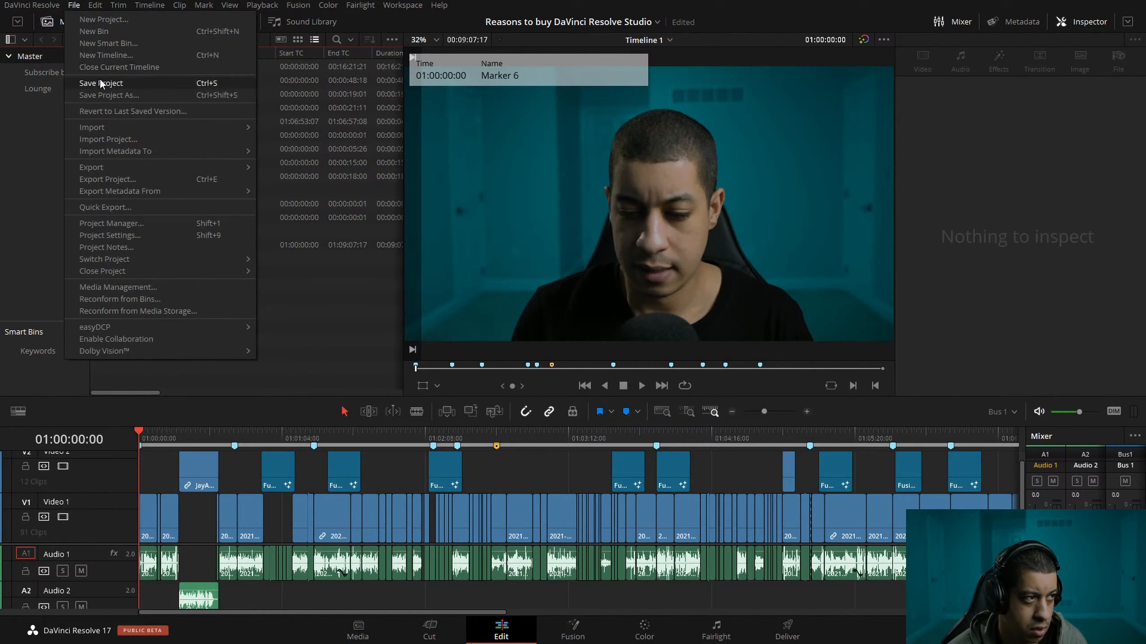
pyautogui.click(101, 82)
pyautogui.click(74, 5)
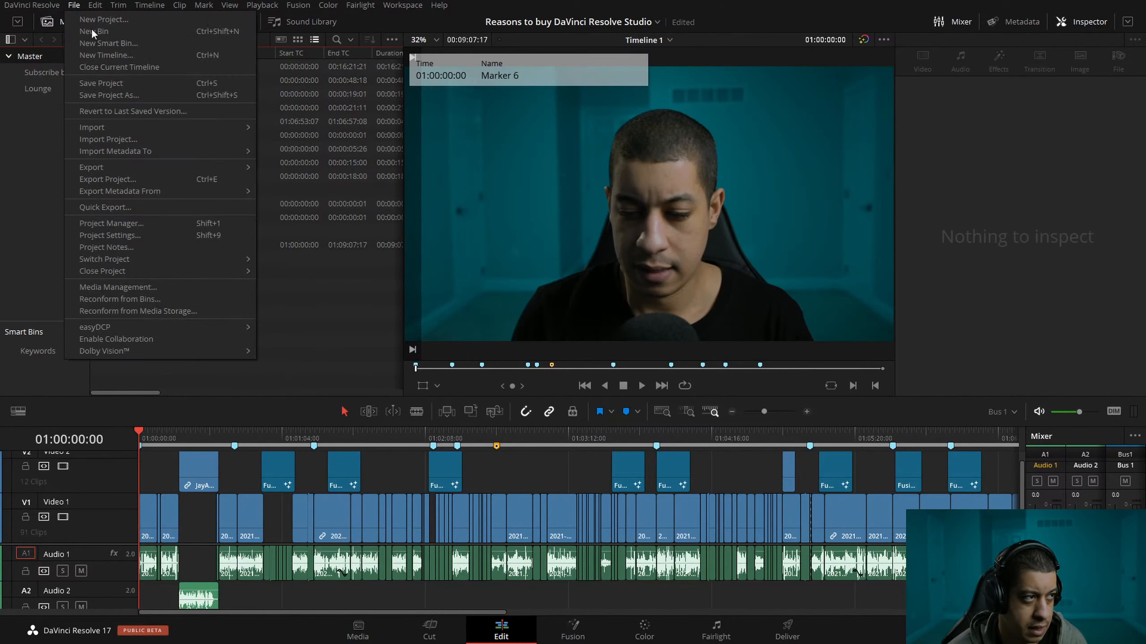
pyautogui.click(112, 96)
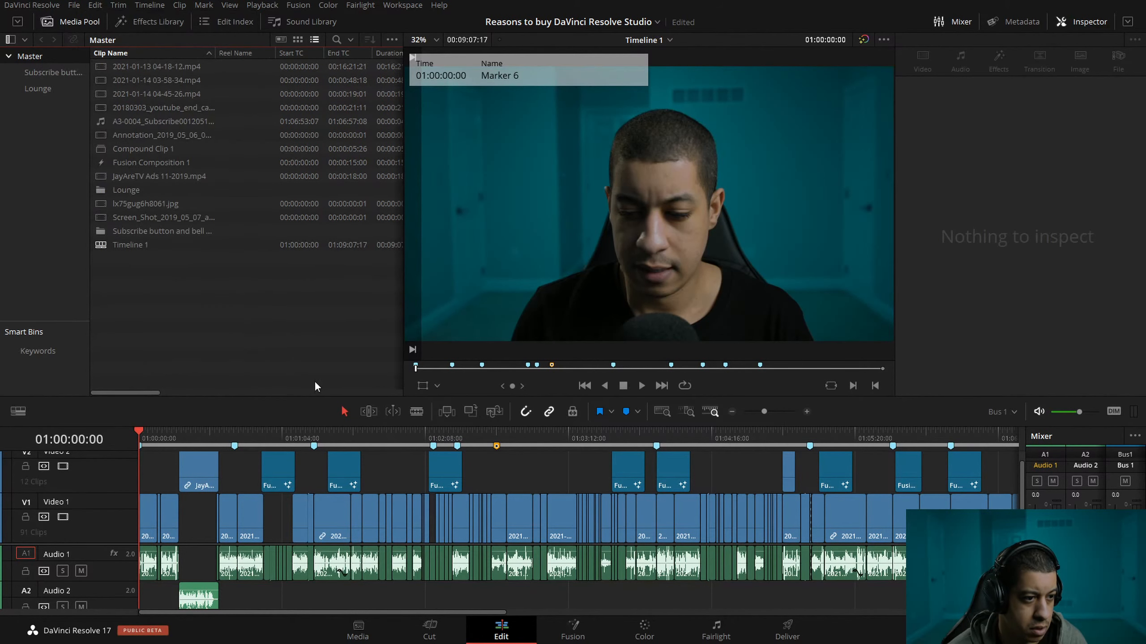
# Place the playhead past the last clip at 01:10:03:22.
pyautogui.click(733, 412)
pyautogui.click(733, 412)
pyautogui.click(565, 463)
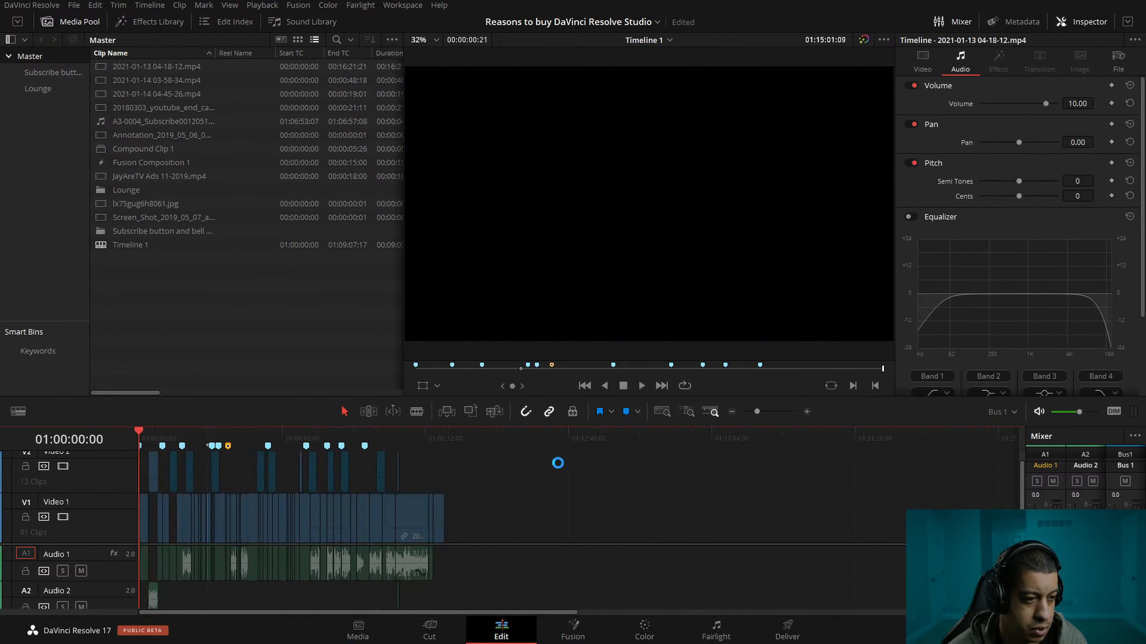
pyautogui.click(476, 440)
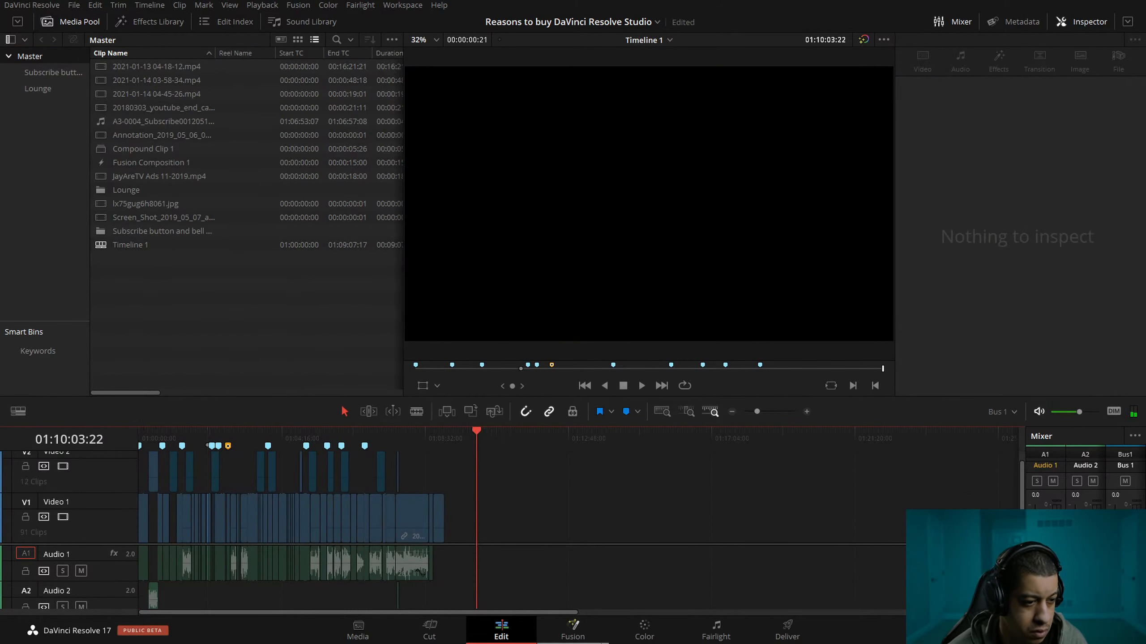
# Set the Deliver page to render the entire timeline, move the playhead to 01:07:57:10 and return to the Edit page.
pyautogui.click(786, 631)
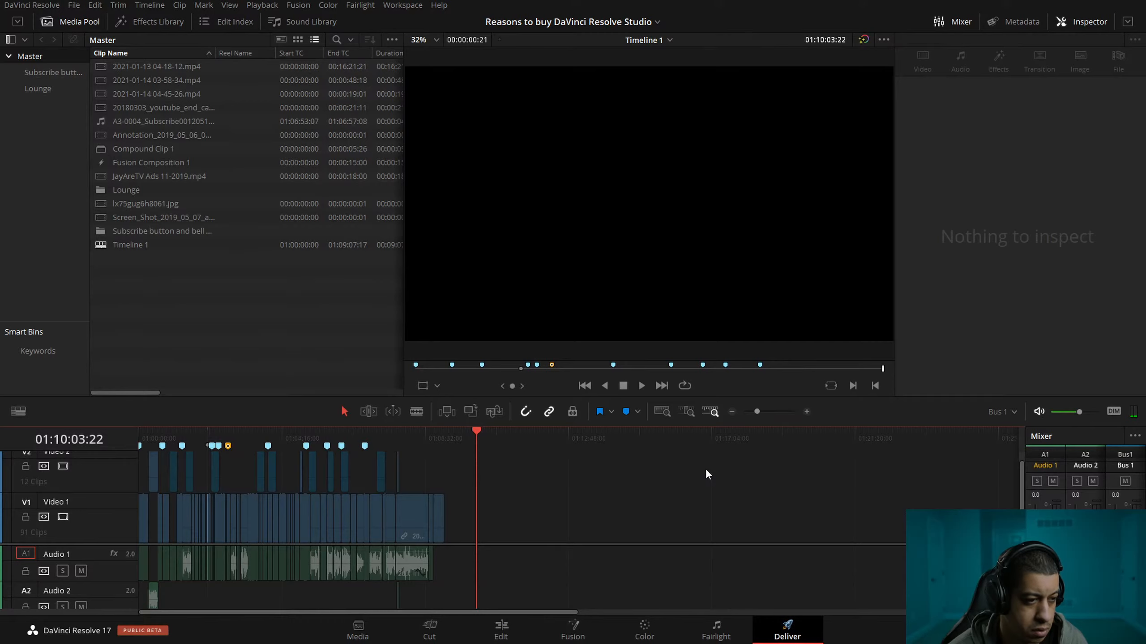
pyautogui.click(674, 416)
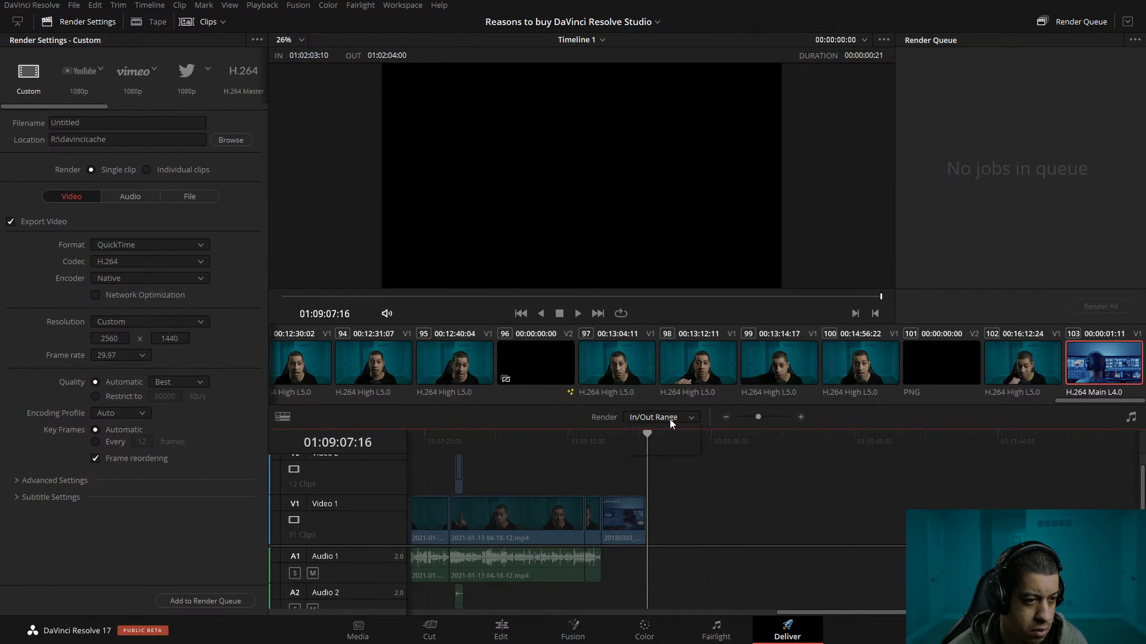
pyautogui.click(501, 436)
pyautogui.click(490, 437)
pyautogui.click(501, 631)
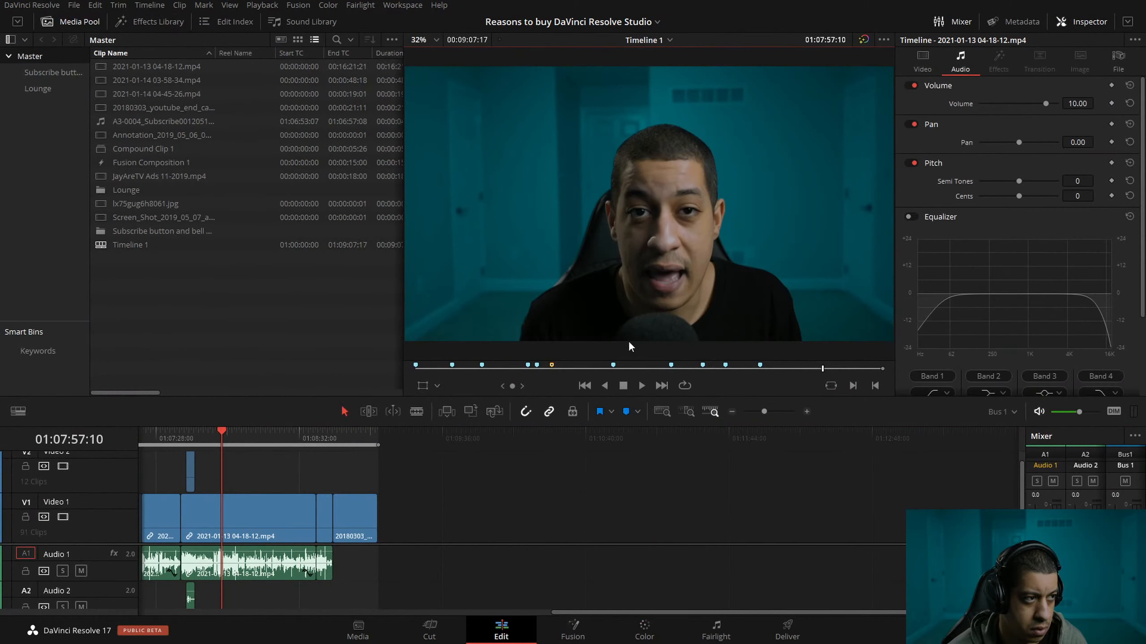
# Create a new empty timeline with the default settings in the Master bin.
pyautogui.rightClick(214, 319)
pyautogui.moveTo(247, 325)
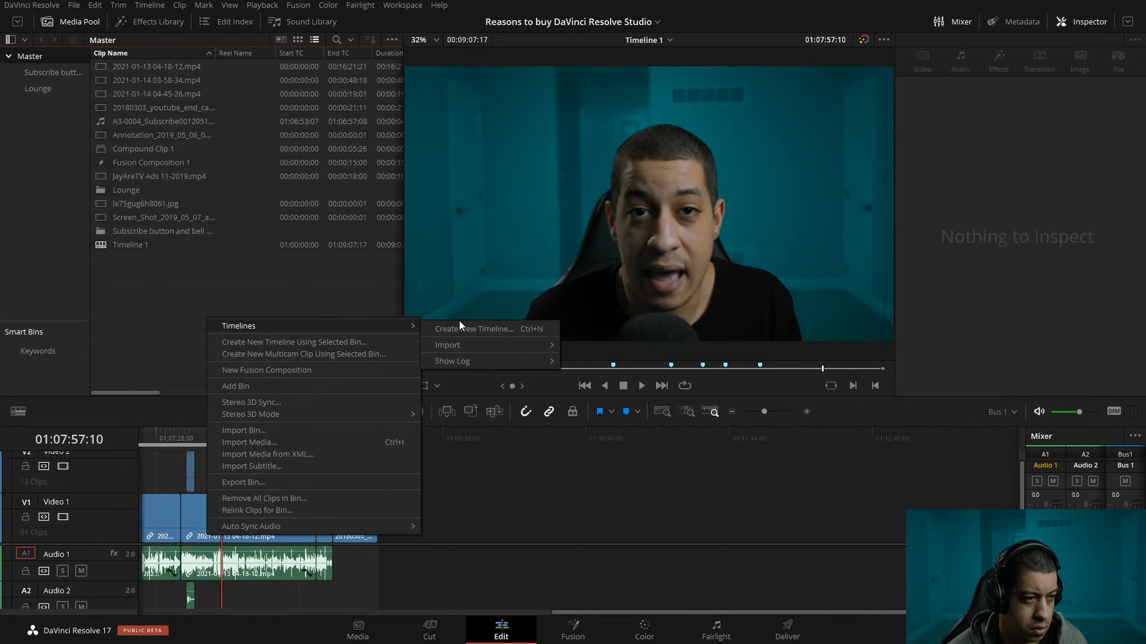
pyautogui.click(461, 321)
pyautogui.rightClick(251, 299)
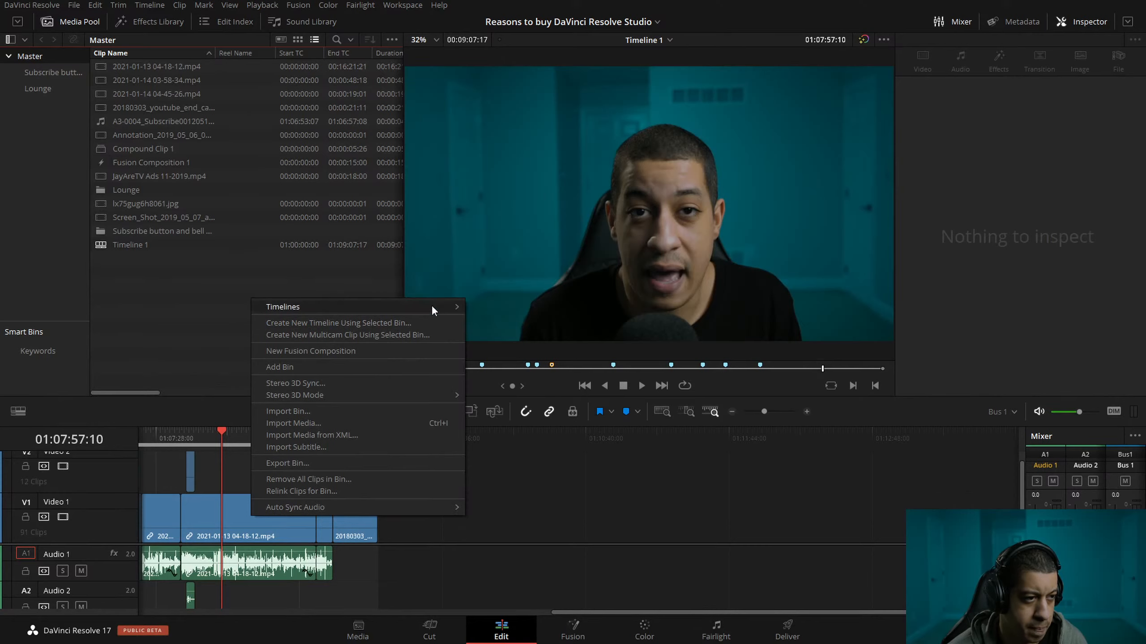
pyautogui.moveTo(432, 306)
pyautogui.click(496, 311)
pyautogui.click(680, 376)
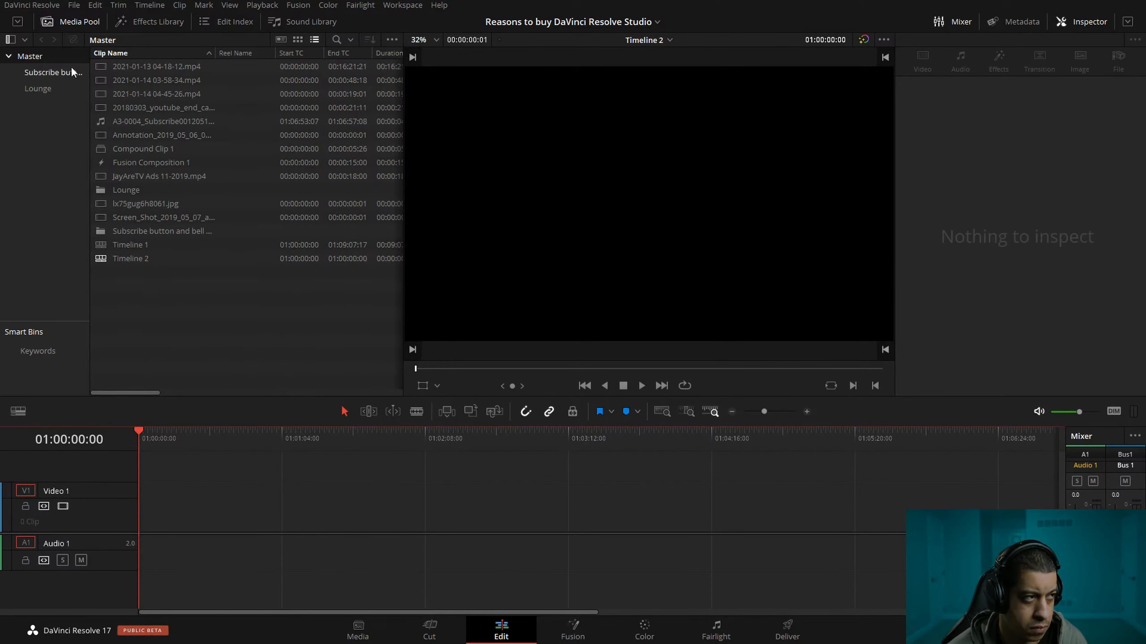
# Place the 10 Step generator at the start of Video 1, and check the database server's System Monitor graphs.
pyautogui.click(160, 22)
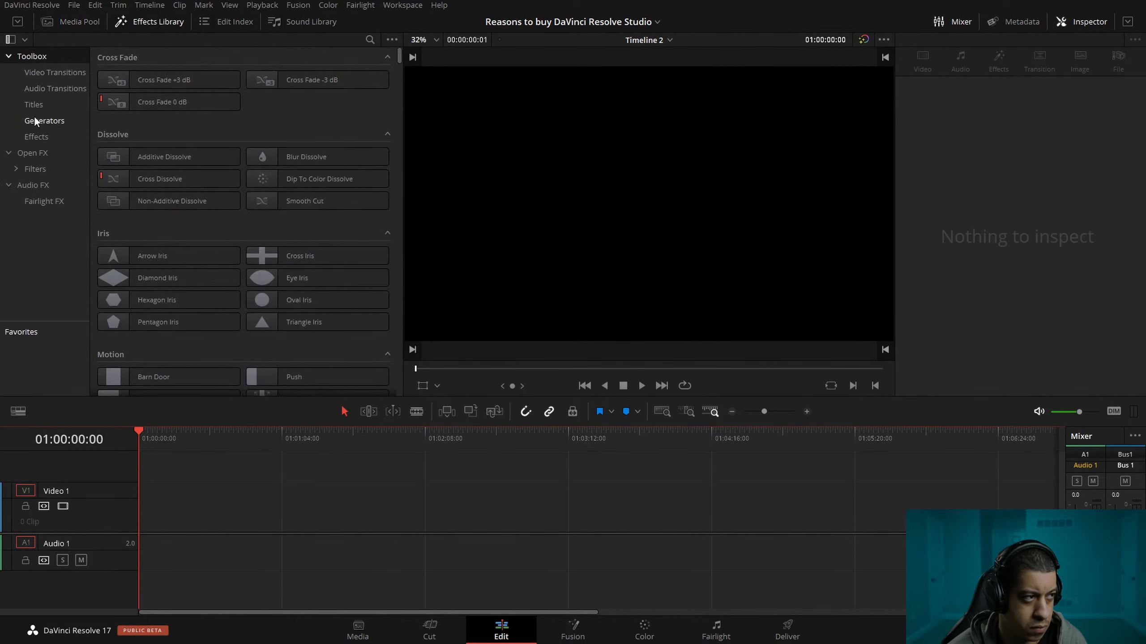
pyautogui.click(35, 120)
pyautogui.moveTo(163, 82); pyautogui.dragTo(145, 532)
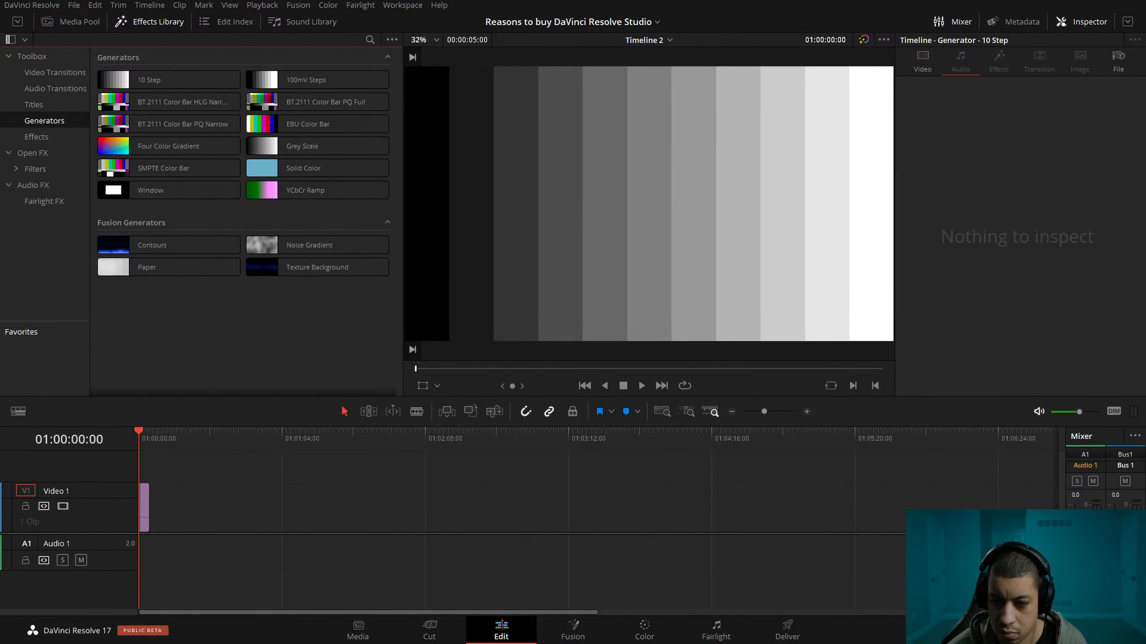
pyautogui.hotkey('alt', 'Tab')
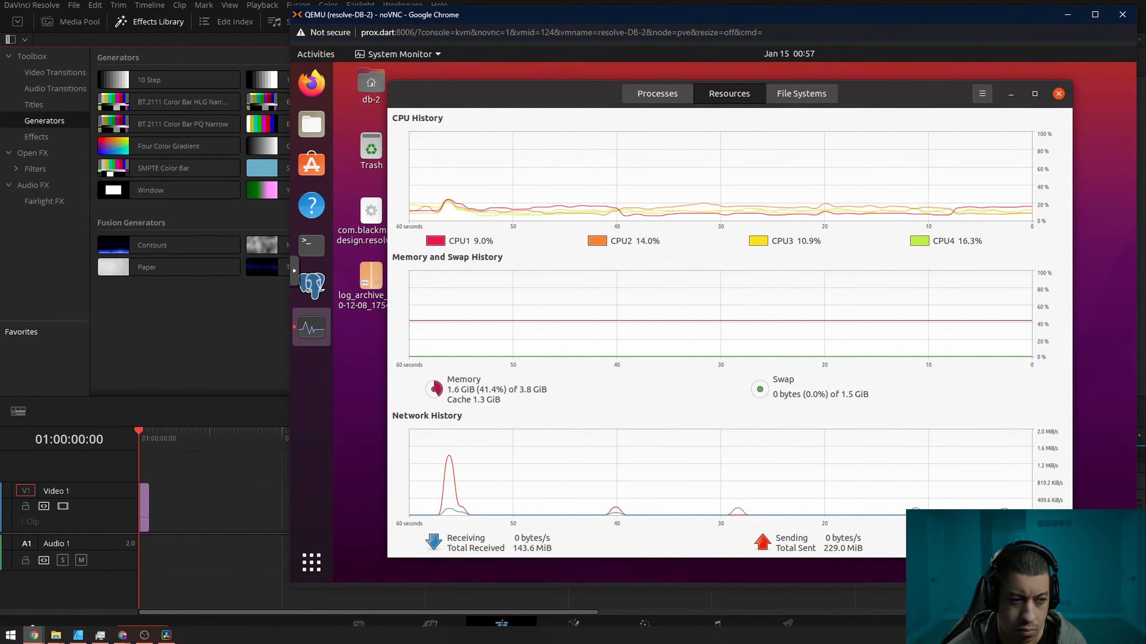
pyautogui.click(224, 340)
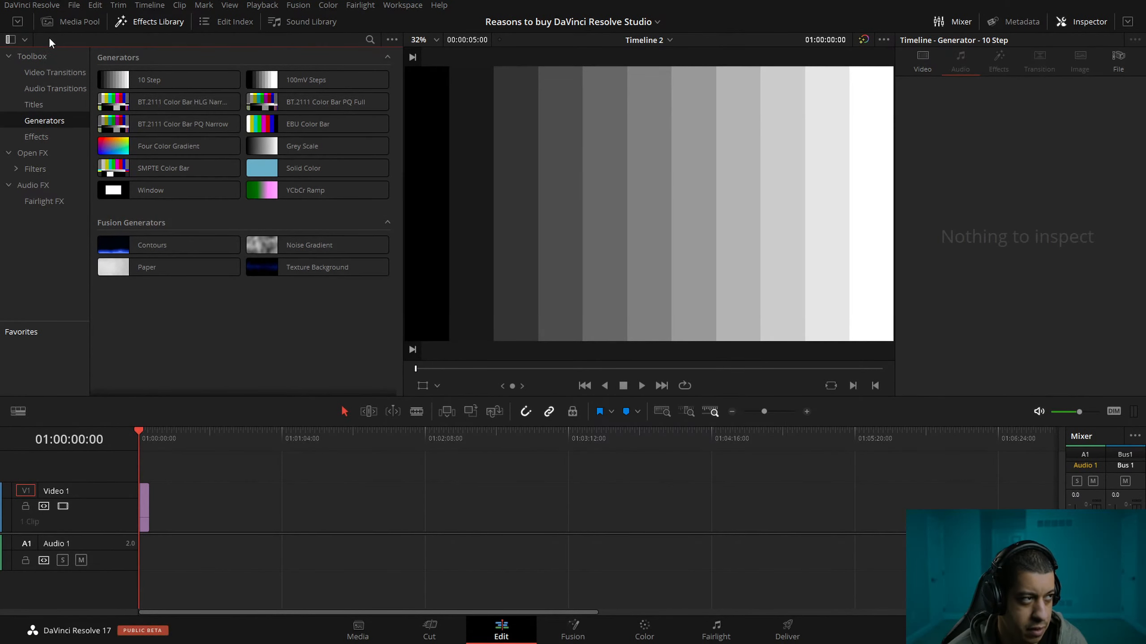
# Open Timeline 1 from the Master bin again and save the project.
pyautogui.click(63, 21)
pyautogui.doubleClick(101, 245)
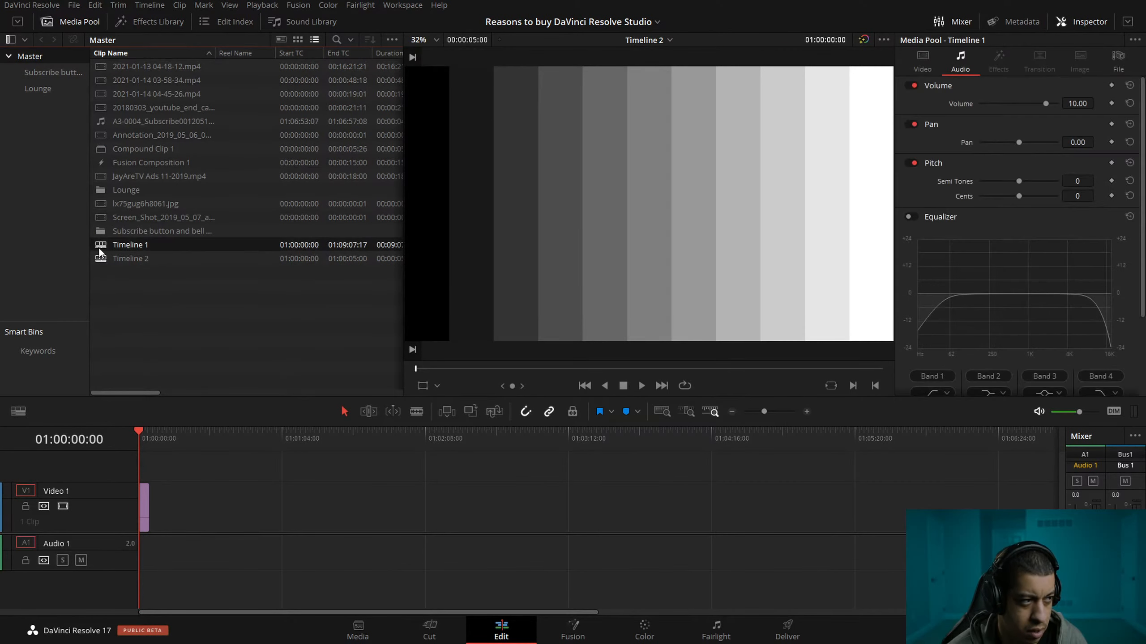
pyautogui.hotkey('ctrl', 's')
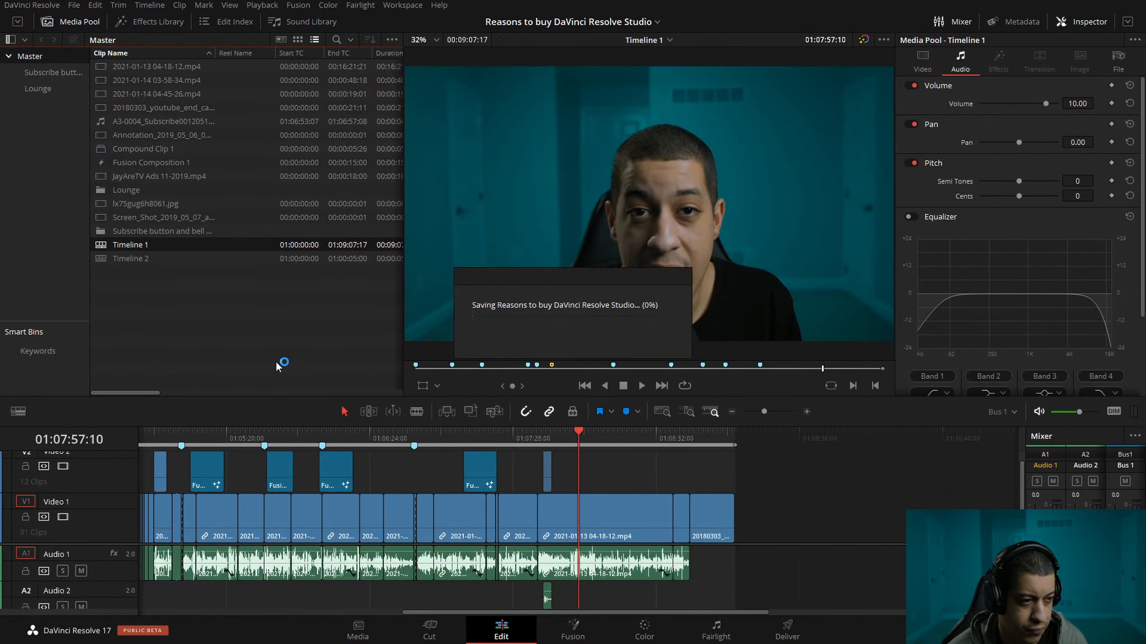
pyautogui.click(105, 260)
pyautogui.rightClick(104, 260)
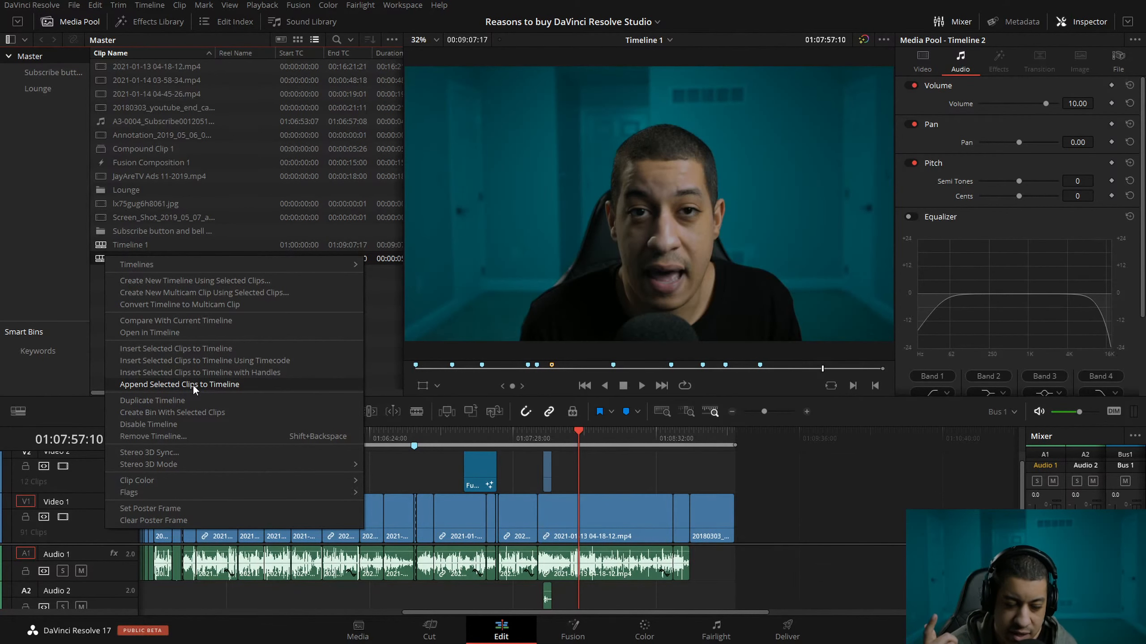
pyautogui.click(97, 323)
pyautogui.rightClick(149, 323)
pyautogui.click(105, 259)
pyautogui.rightClick(102, 259)
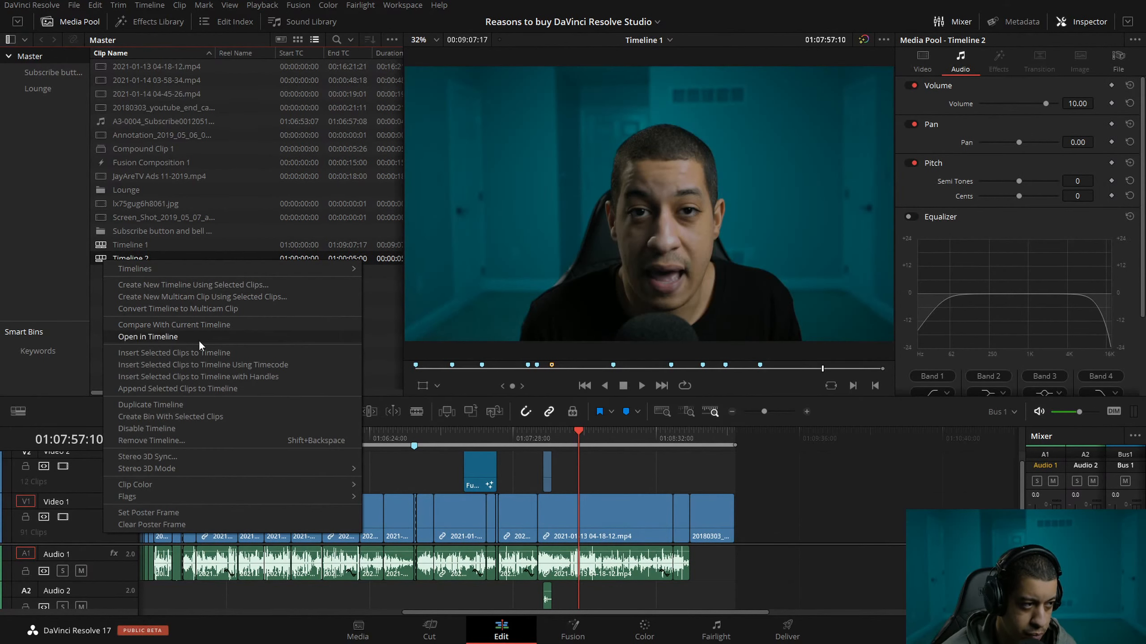
pyautogui.rightClick(102, 257)
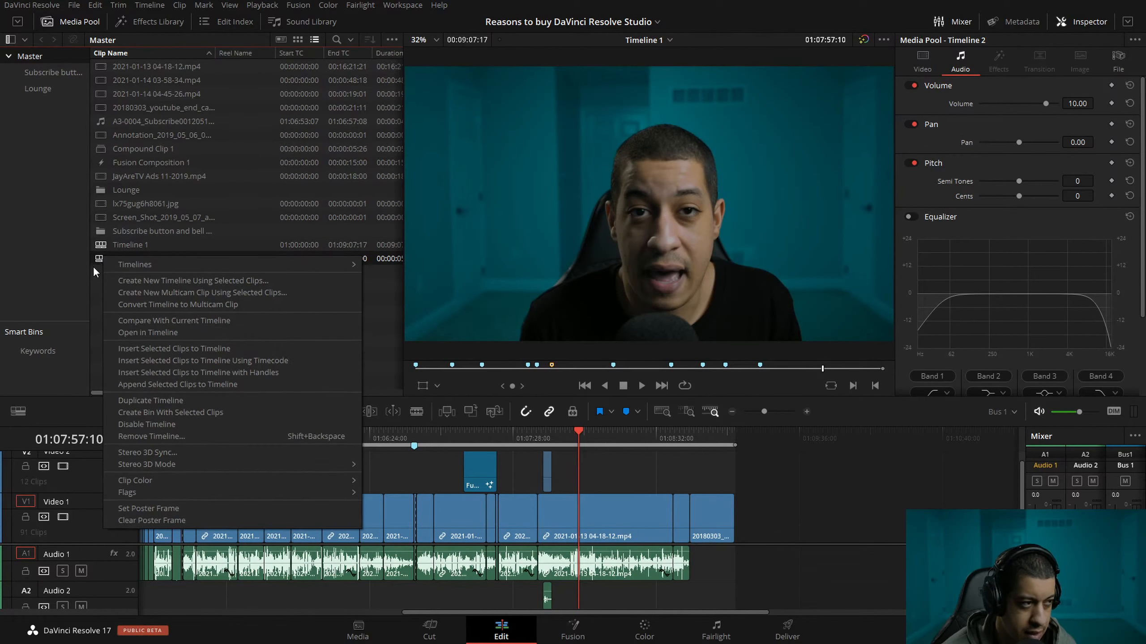
pyautogui.click(93, 264)
pyautogui.click(172, 325)
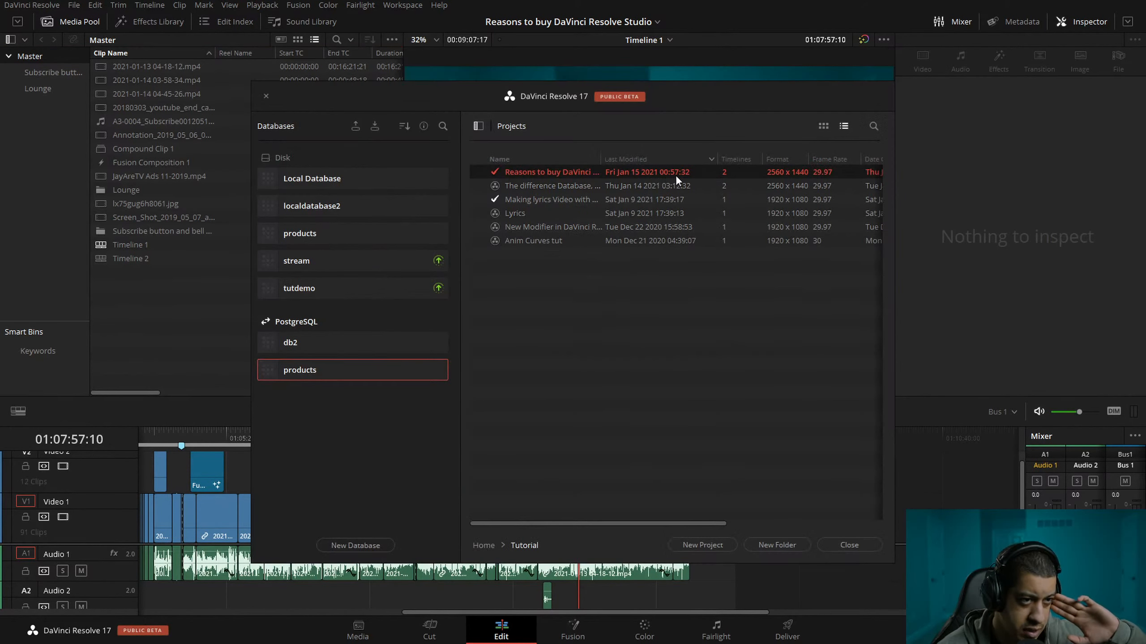
# Close the Project Manager and look over Timeline 1 with the playhead at 01:03:42:13.
pyautogui.click(849, 545)
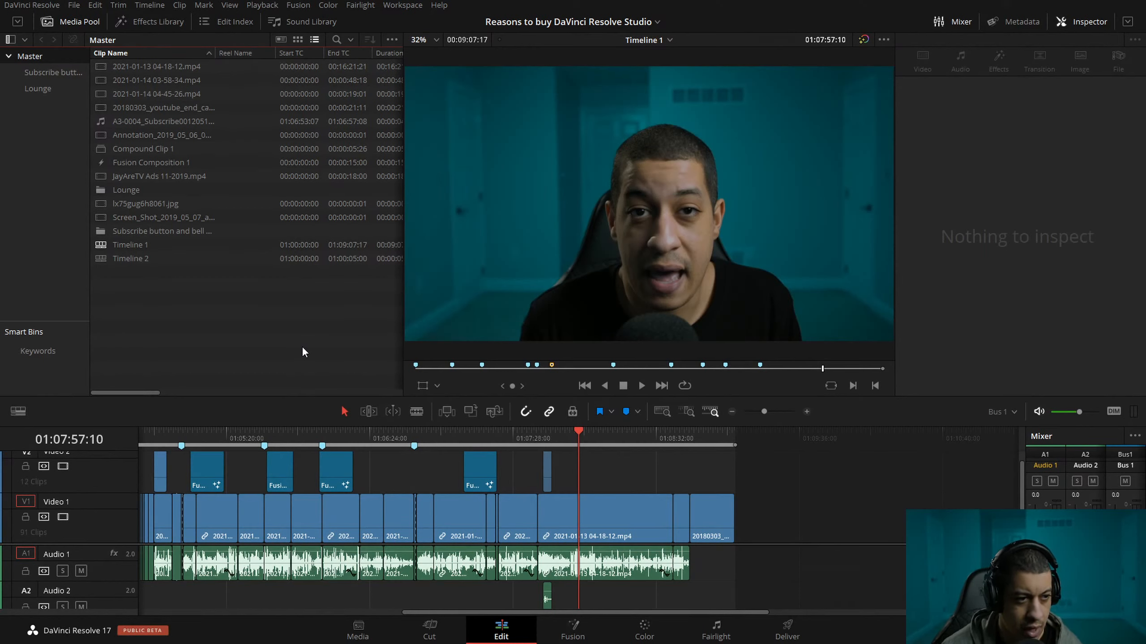
pyautogui.click(732, 410)
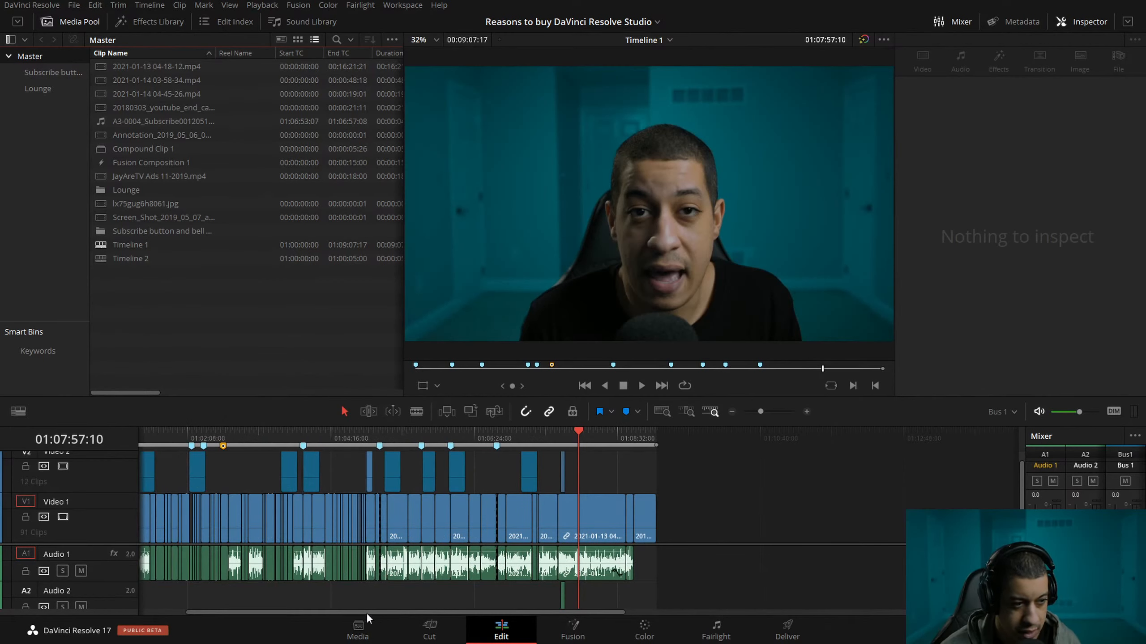
pyautogui.moveTo(366, 612); pyautogui.dragTo(300, 605)
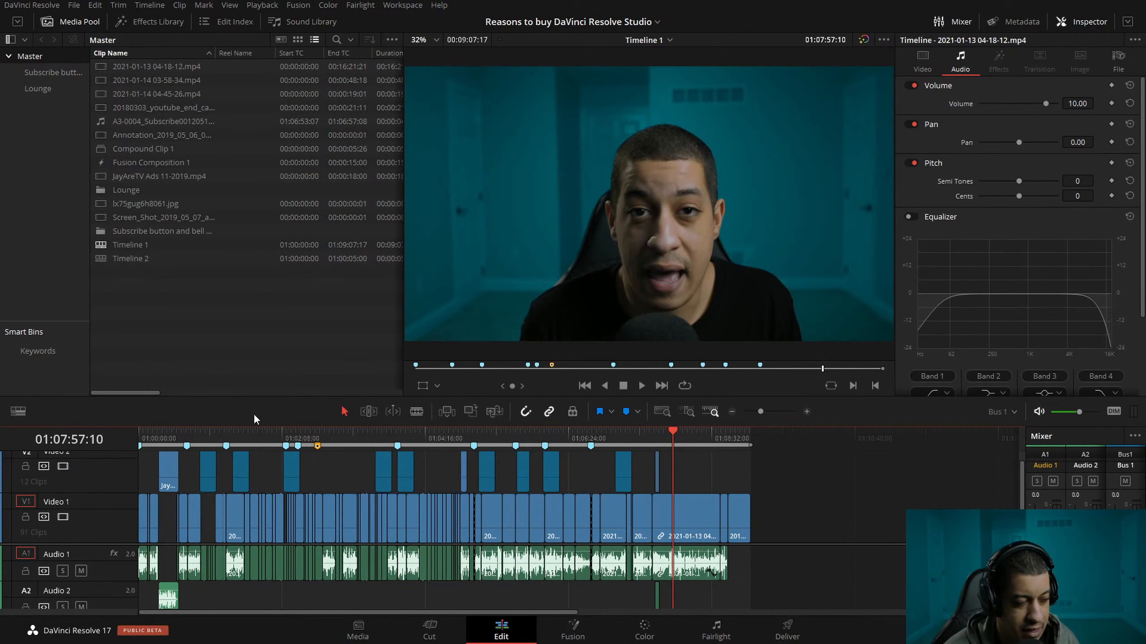
pyautogui.moveTo(329, 438); pyautogui.dragTo(339, 463)
pyautogui.click(254, 369)
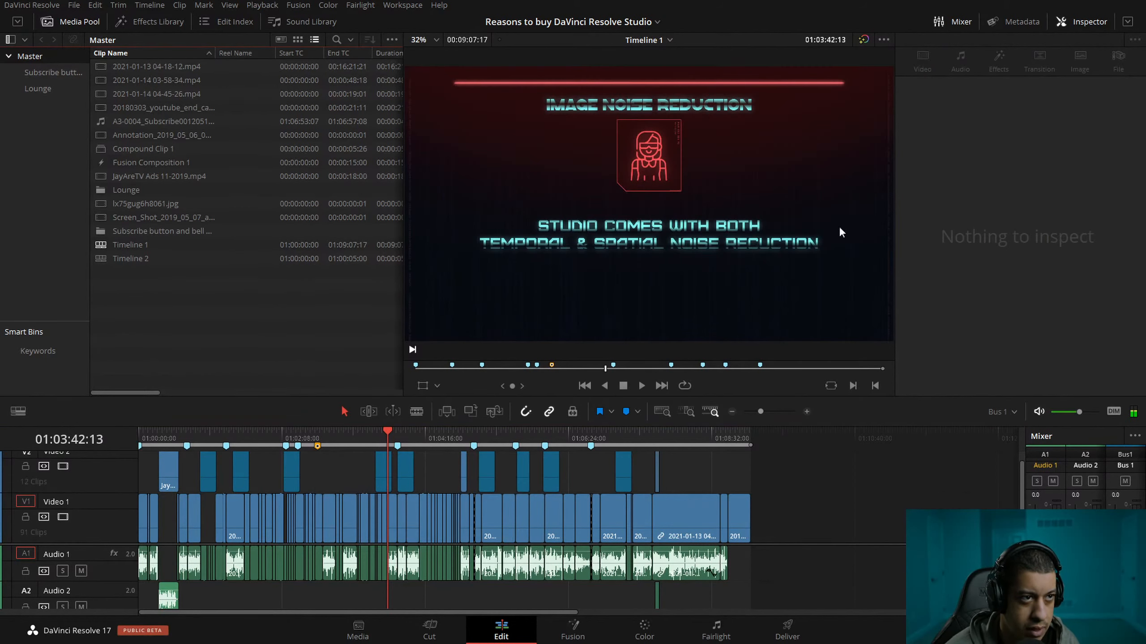
# Close the other open projects, the lyrics video in the Tutorial folder and the untitled one in Home, and return to the timeline.
pyautogui.hotkey('shift', '1')
pyautogui.rightClick(539, 204)
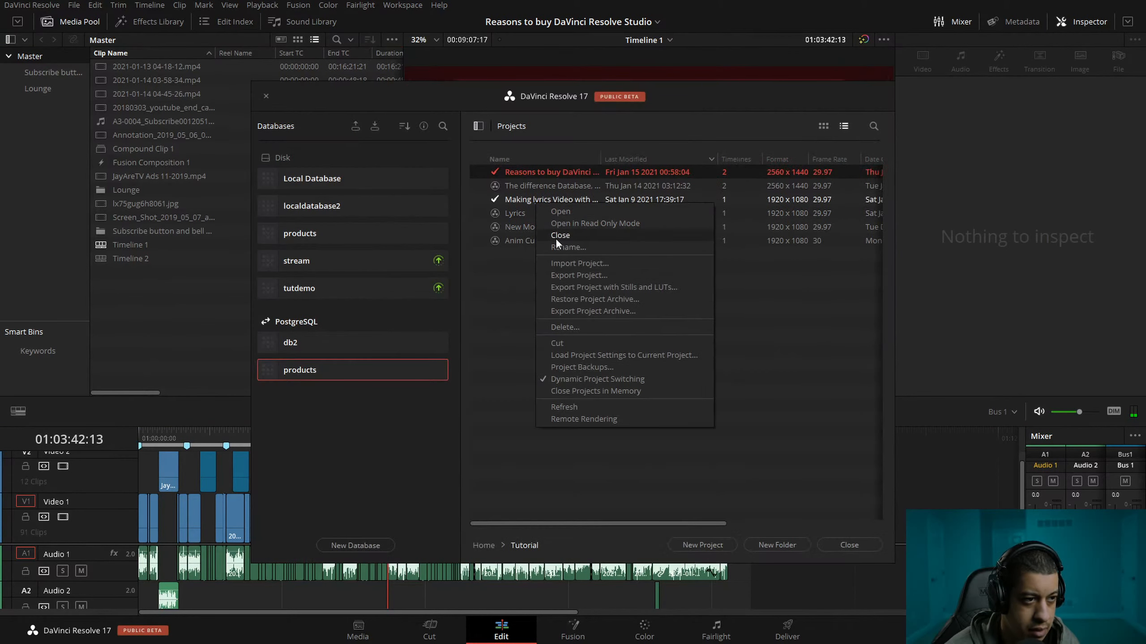
pyautogui.click(575, 234)
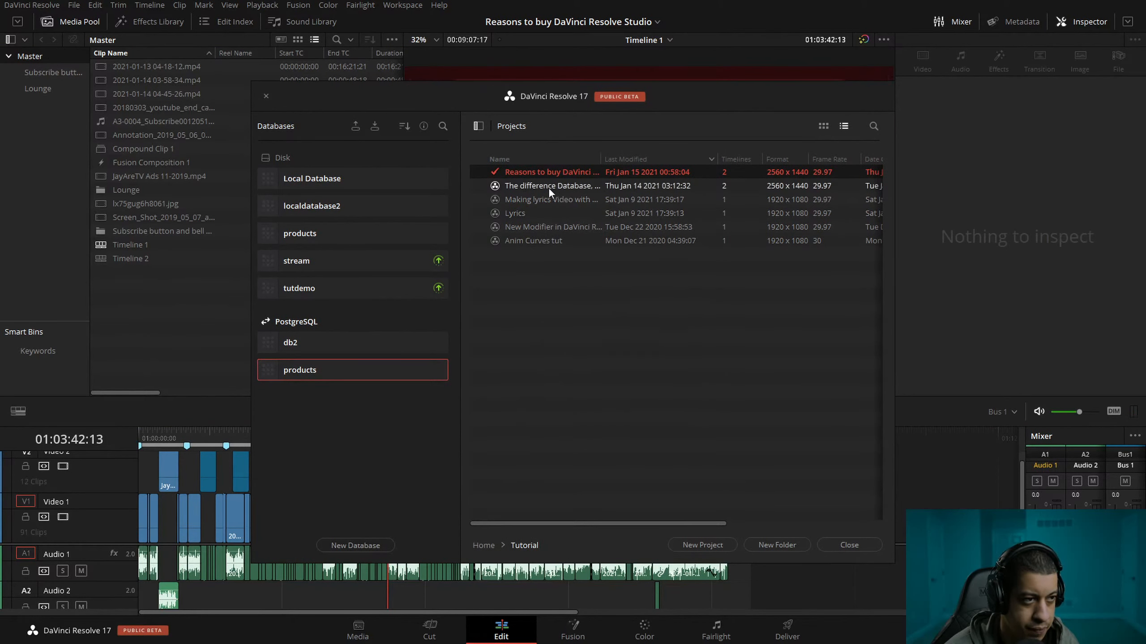
pyautogui.click(483, 545)
pyautogui.rightClick(532, 173)
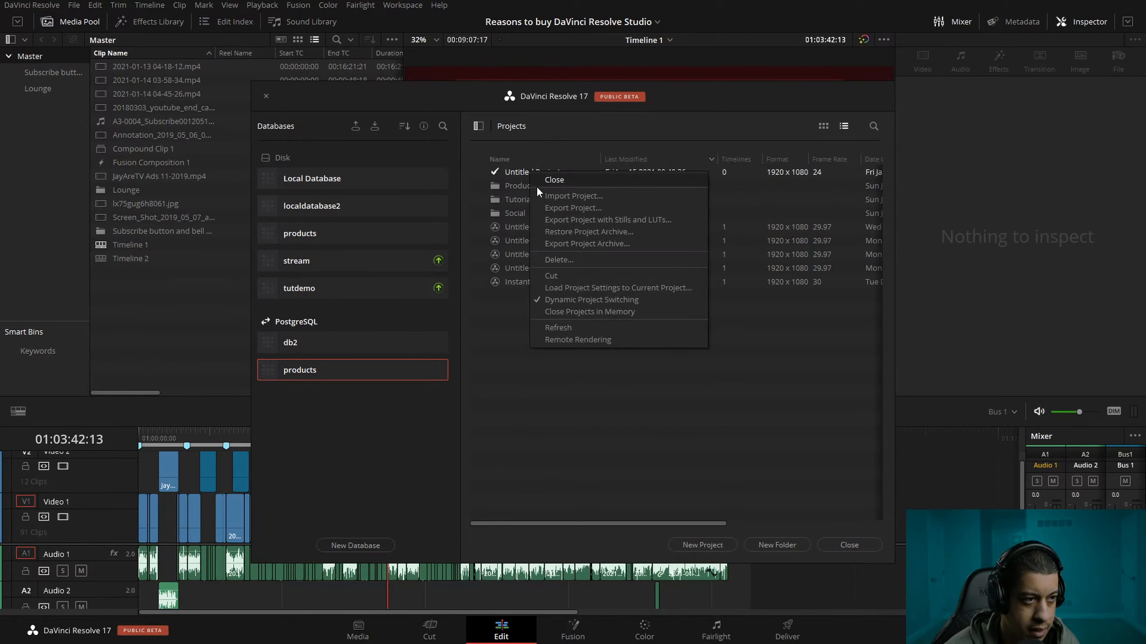
pyautogui.click(566, 180)
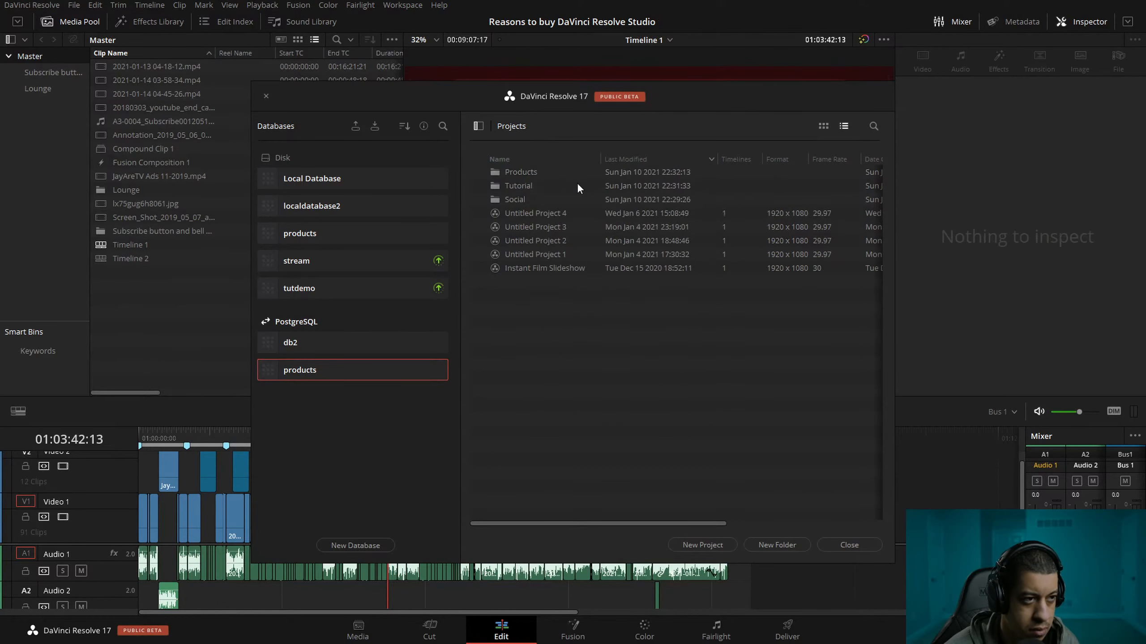
pyautogui.moveTo(331, 104); pyautogui.dragTo(323, 102)
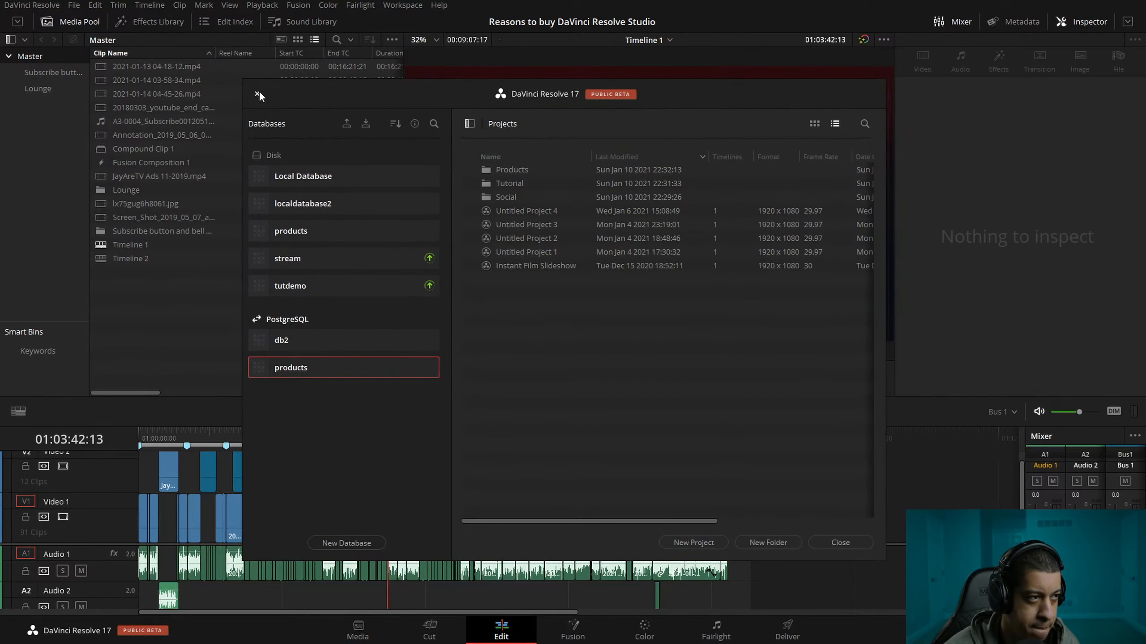
pyautogui.click(257, 94)
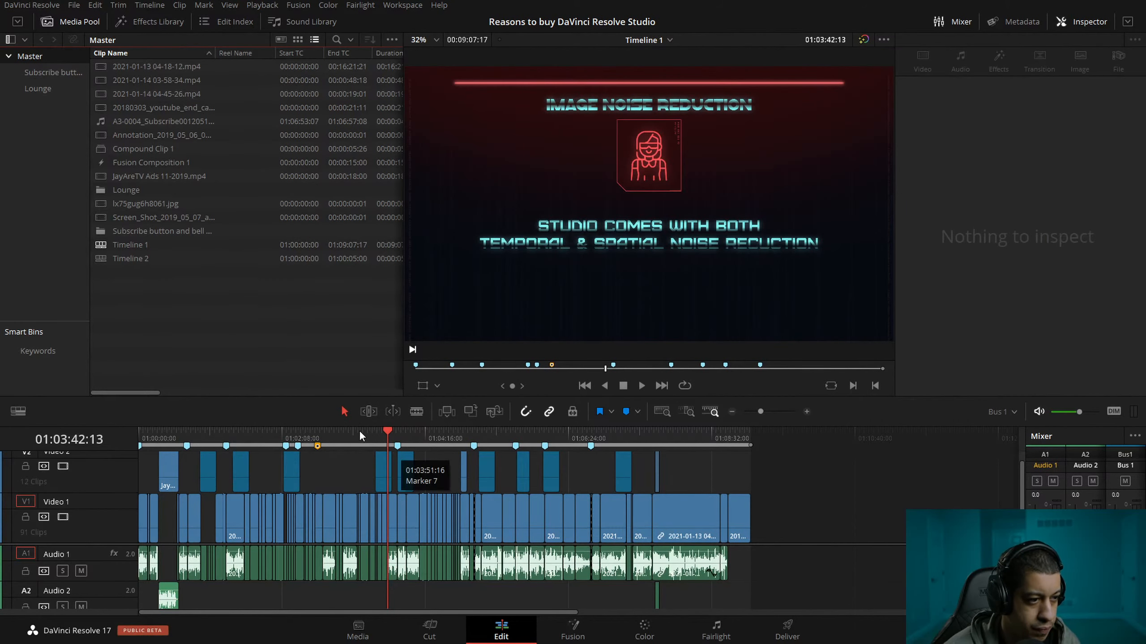
# Move the playhead to the start of Timeline 1 at 01:00:00:00 and look over the lower audio tracks.
pyautogui.moveTo(359, 431); pyautogui.dragTo(81, 442)
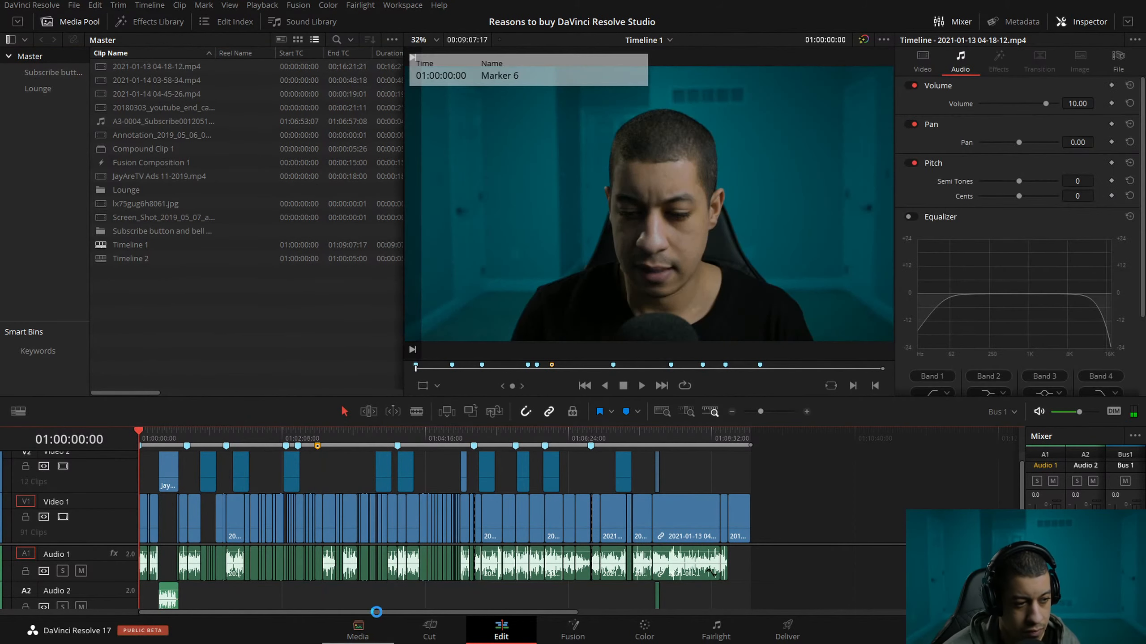
pyautogui.click(806, 411)
pyautogui.click(732, 411)
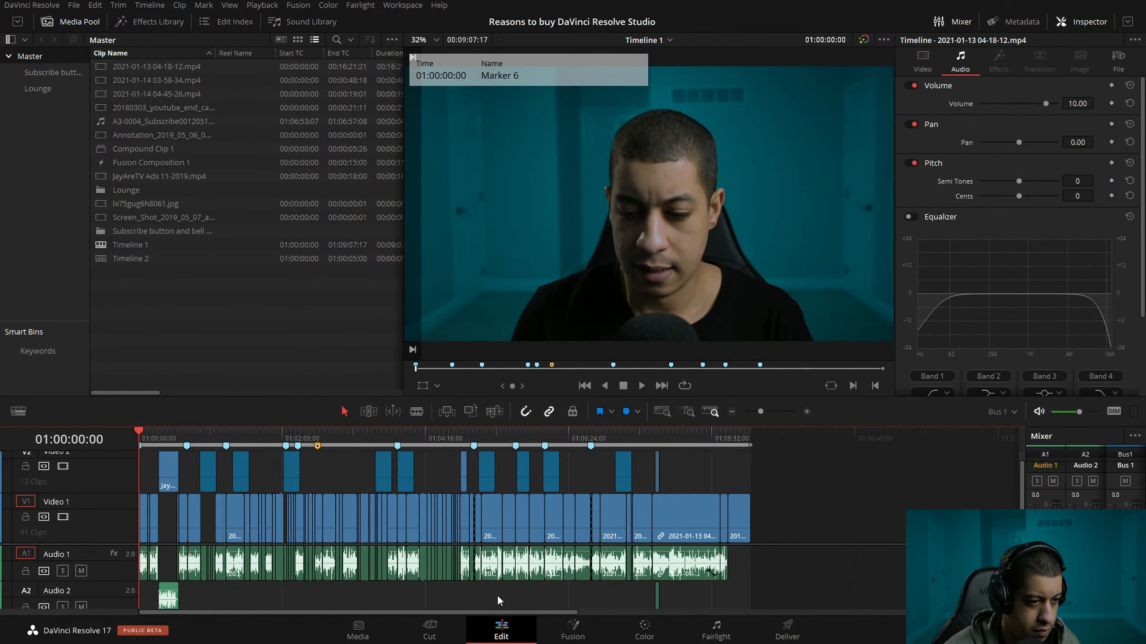
pyautogui.moveTo(504, 612); pyautogui.dragTo(409, 595)
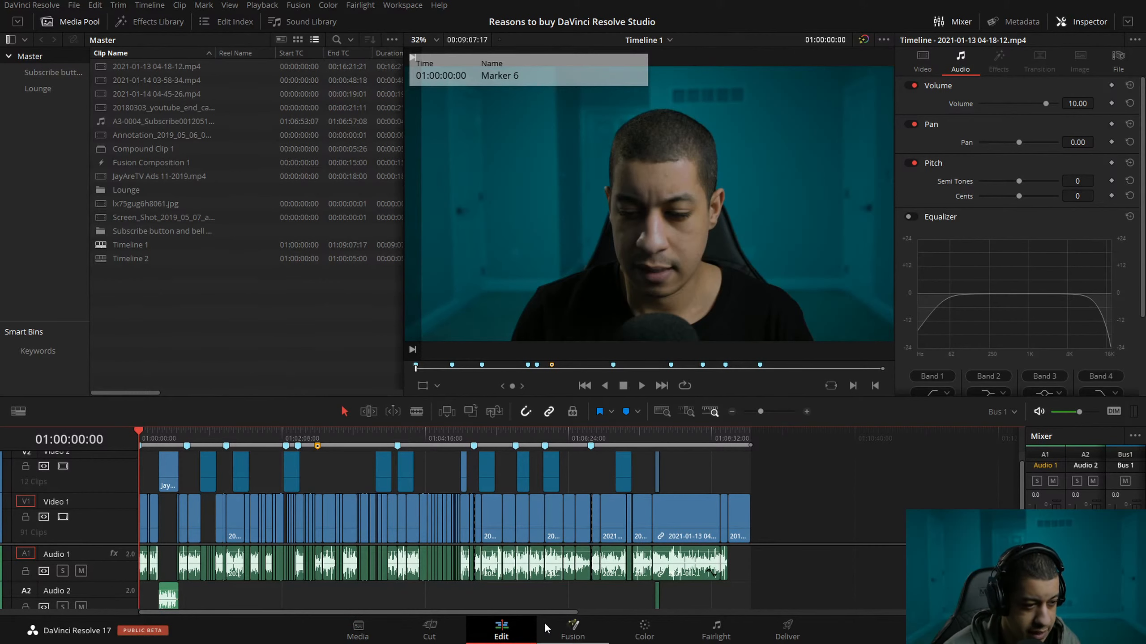
pyautogui.scroll(-3, 535, 558)
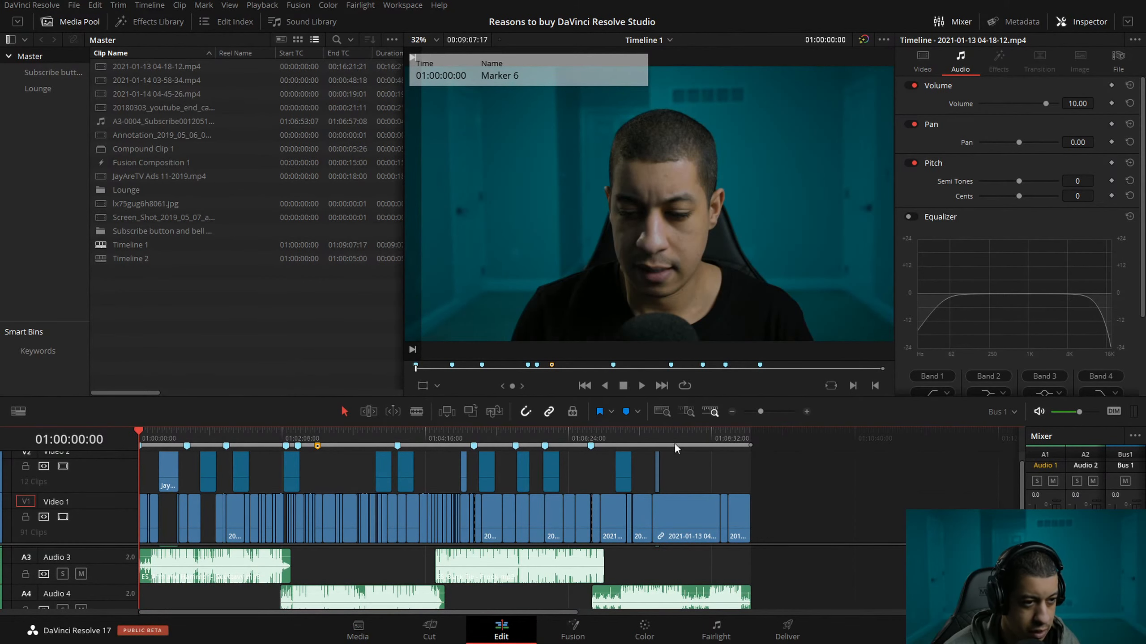
# Enlarge the timeline area and reduce the video track height to its minimum so all four audio tracks fit.
pyautogui.moveTo(756, 398); pyautogui.dragTo(755, 272)
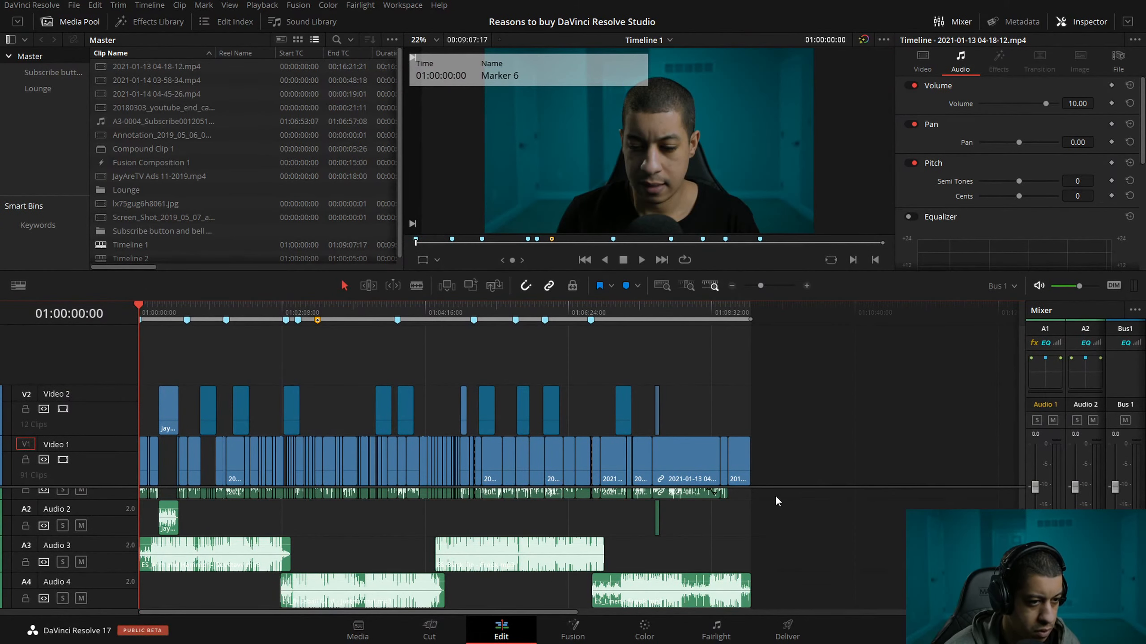
pyautogui.moveTo(776, 488); pyautogui.dragTo(766, 414)
pyautogui.click(18, 285)
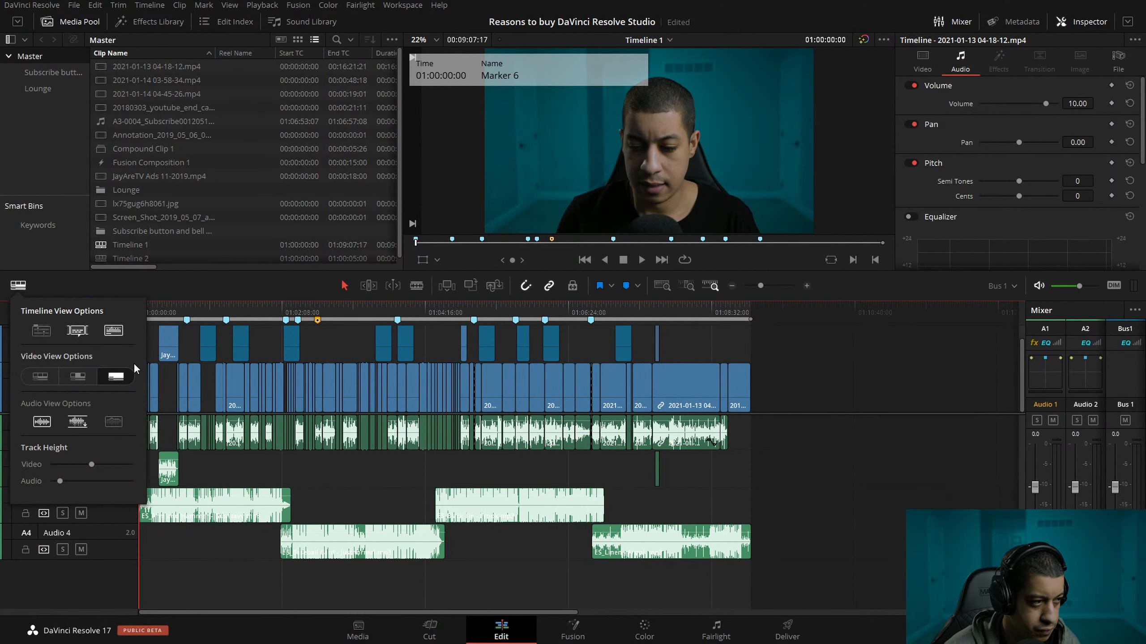
pyautogui.moveTo(92, 464); pyautogui.dragTo(11, 464)
pyautogui.moveTo(742, 413); pyautogui.dragTo(740, 417)
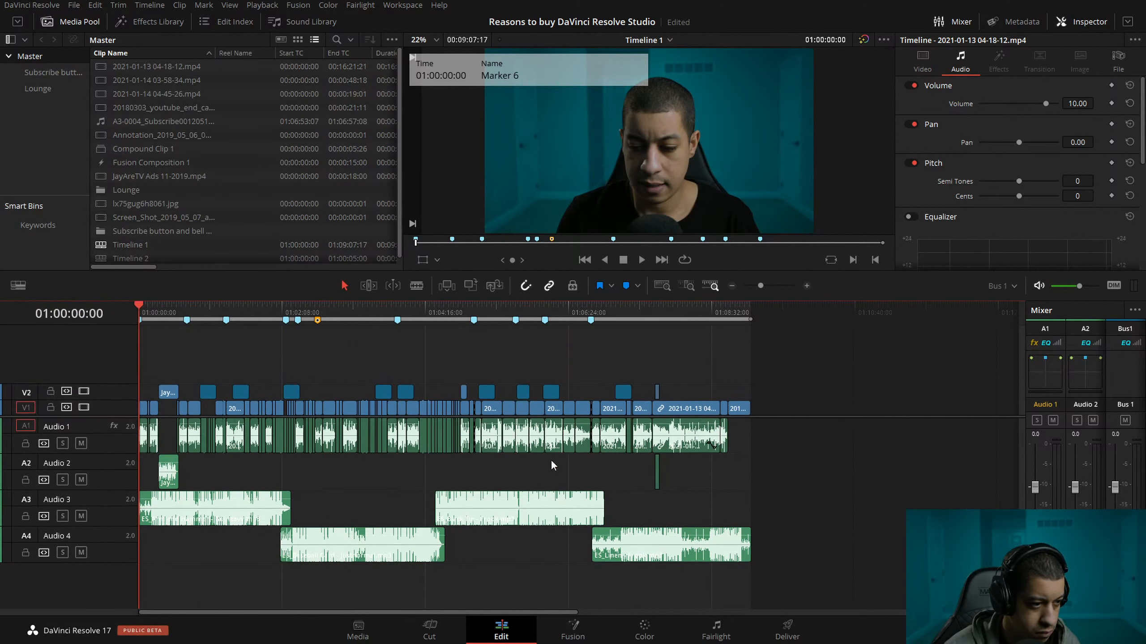
# Trim the end of the first music clip on Audio 3 back to 01:02:11:21.
pyautogui.click(292, 308)
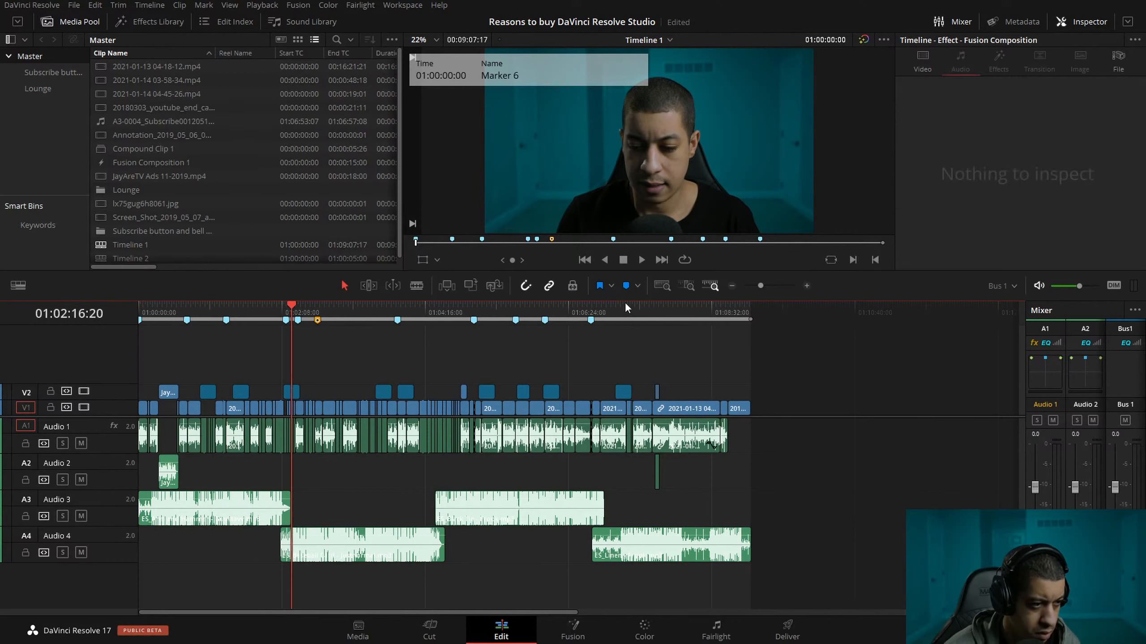
pyautogui.click(806, 286)
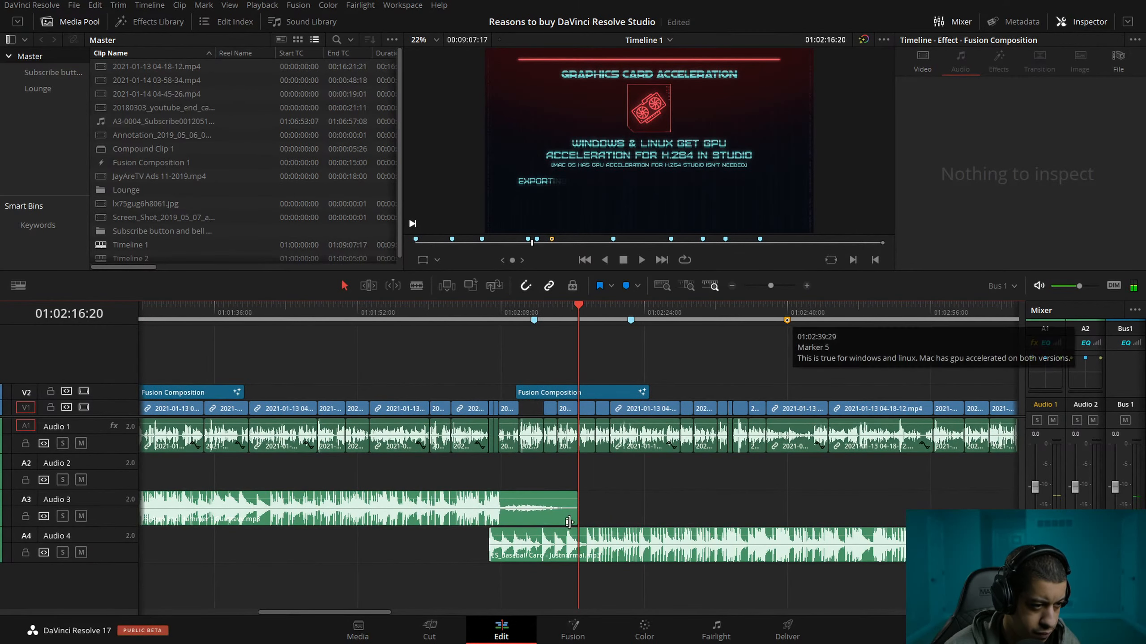
pyautogui.moveTo(576, 512); pyautogui.dragTo(534, 512)
pyautogui.click(533, 313)
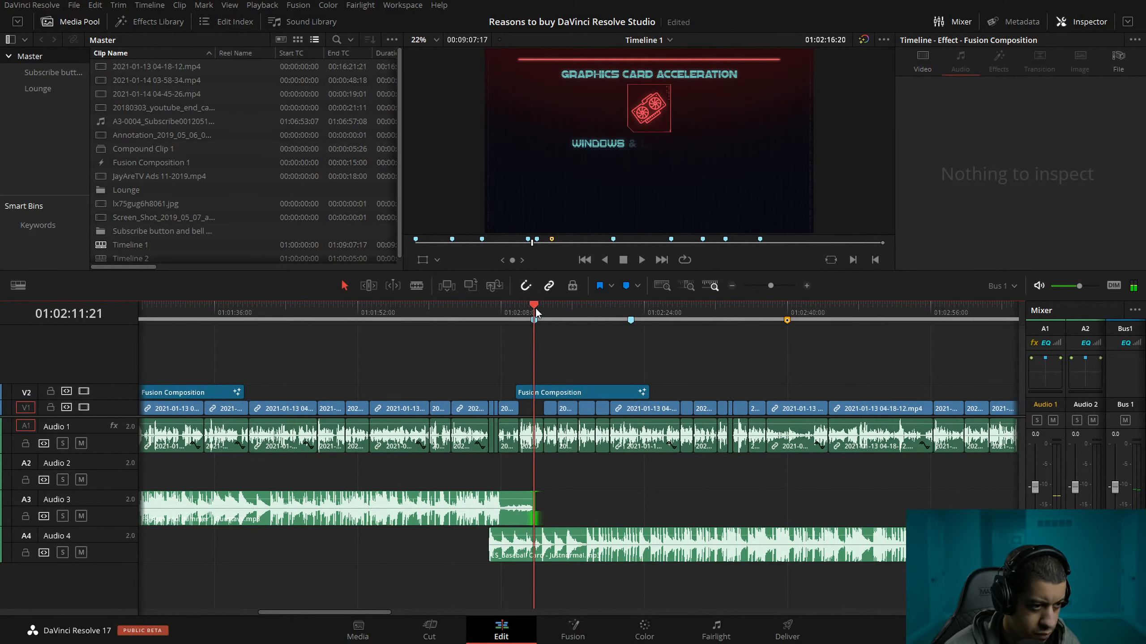
# Move ES_Baseball Card - Justnormal.mp3 on Audio 4 to start at 01:02:10:21 and crossfade it with the Audio 3 clip.
pyautogui.hotkey('shift', 'Left')
pyautogui.moveTo(570, 553); pyautogui.dragTo(603, 558)
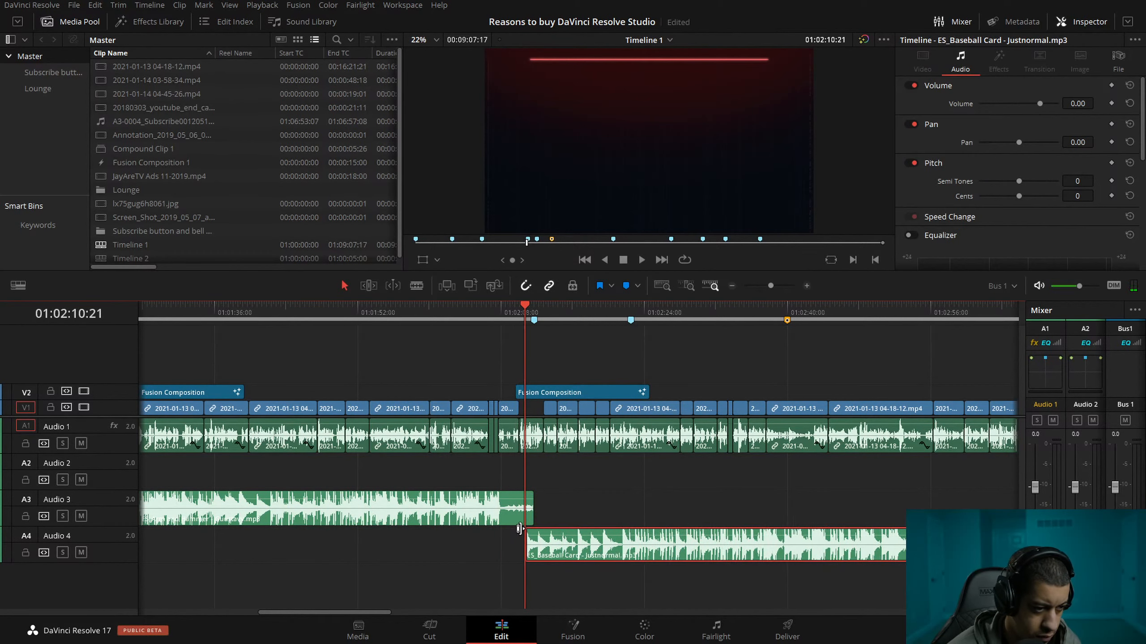
pyautogui.click(527, 531)
pyautogui.moveTo(533, 495); pyautogui.dragTo(526, 494)
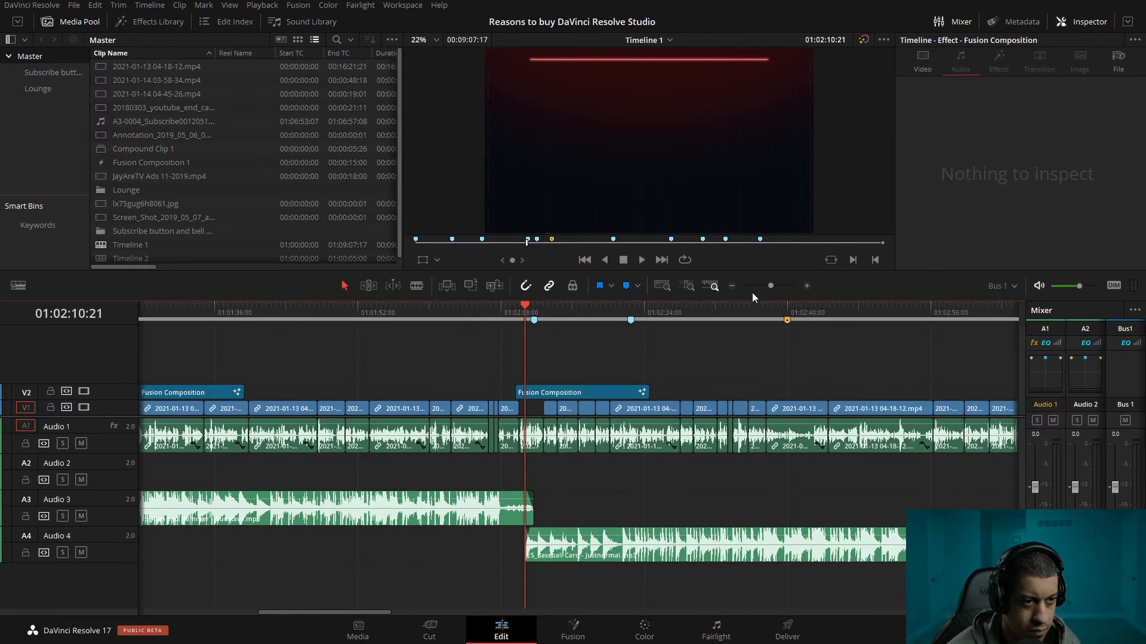
# Trim the end of ES_Baseball Card on Audio 4 to 01:04:35:13 and move ES_Black Tie - Frook.mp3 on Audio 3 to start there.
pyautogui.click(732, 286)
pyautogui.click(731, 286)
pyautogui.moveTo(427, 315); pyautogui.dragTo(446, 315)
pyautogui.click(806, 286)
pyautogui.click(807, 286)
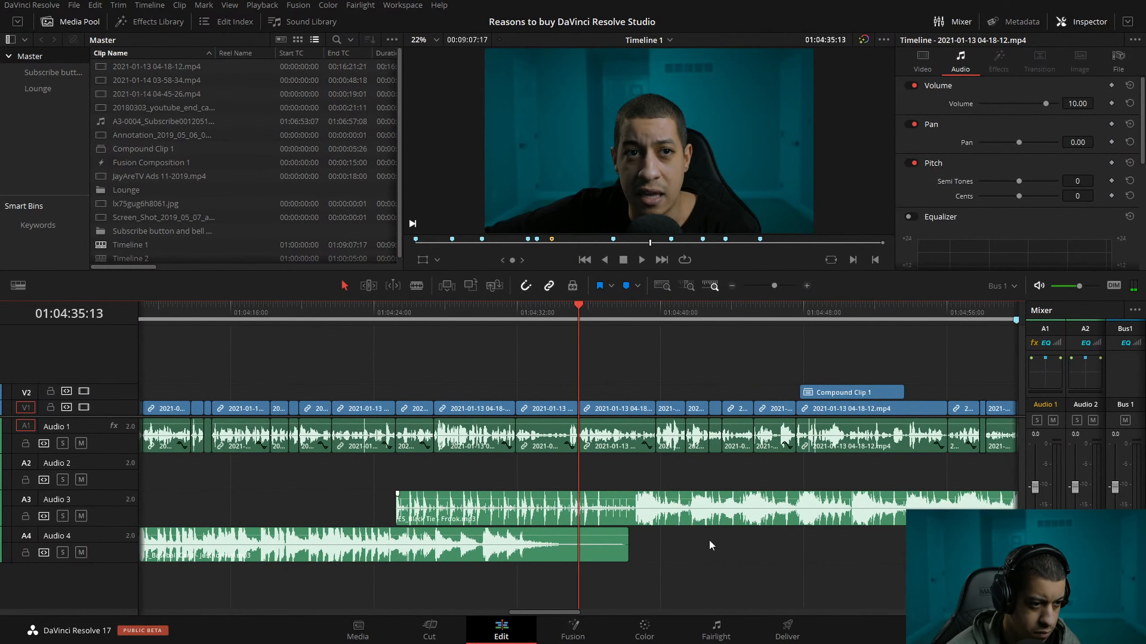
pyautogui.moveTo(634, 545); pyautogui.dragTo(578, 544)
pyautogui.moveTo(476, 519); pyautogui.dragTo(659, 524)
# Shorten the end of ES_Baseball Card further and crossfade it into ES_Black Tie - Frook.mp3, moved to start at 01:04:33:13.
pyautogui.hotkey('shift', 'Left')
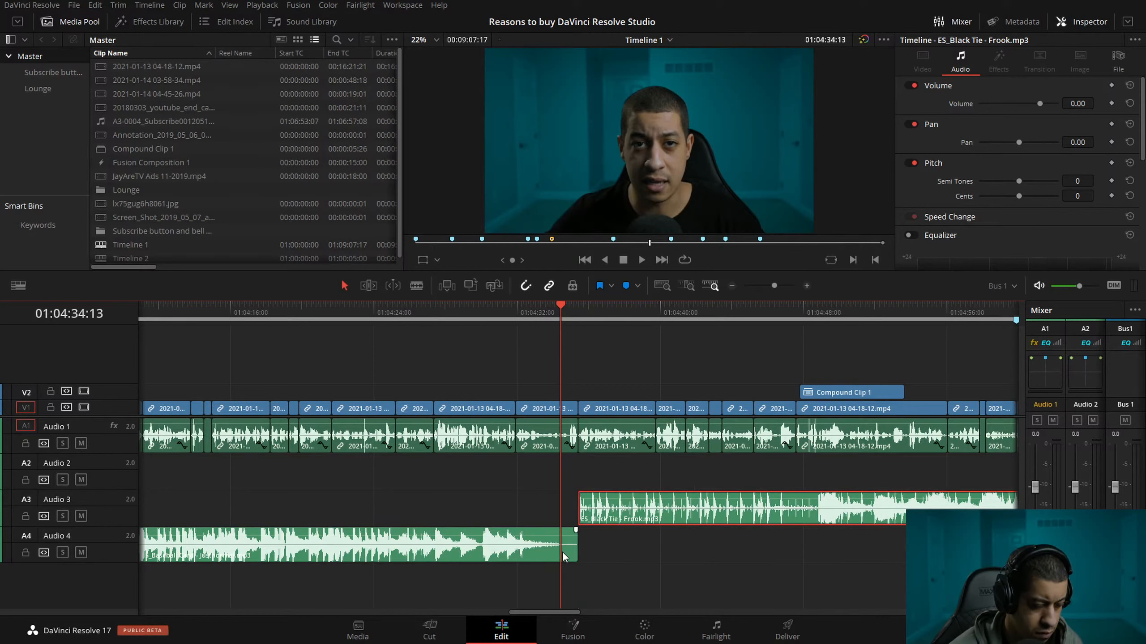
pyautogui.click(466, 544)
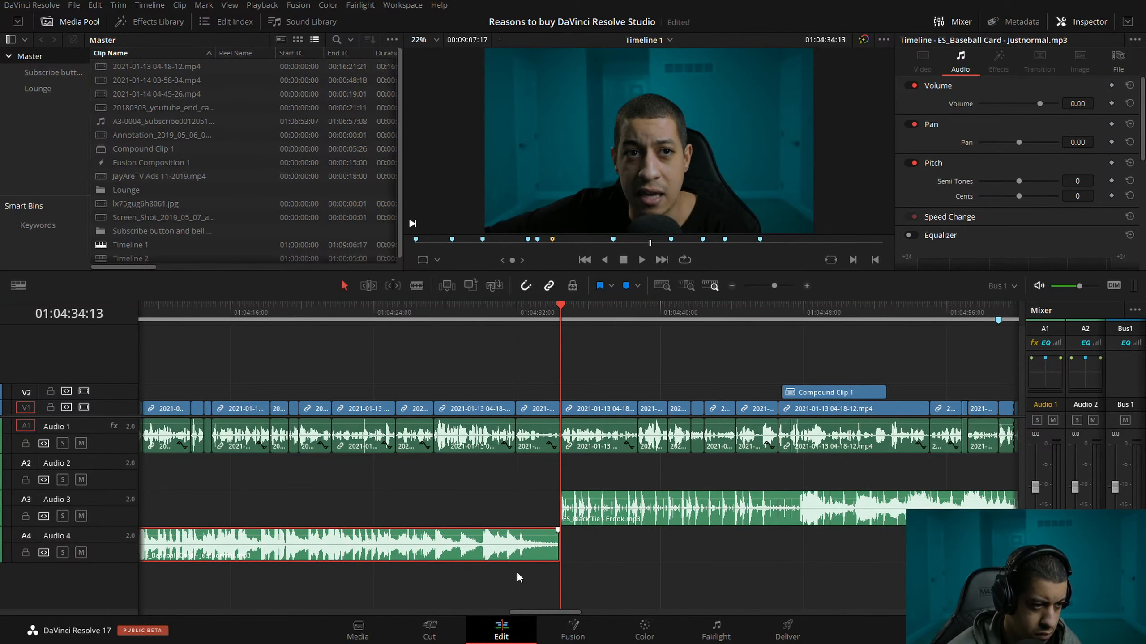
pyautogui.moveTo(575, 552); pyautogui.dragTo(568, 551)
pyautogui.hotkey('shift', 'Left')
pyautogui.moveTo(624, 525); pyautogui.dragTo(597, 519)
pyautogui.moveTo(545, 494); pyautogui.dragTo(543, 536)
# Move ES_Linen - Frook.mp3 on Audio 4 to start at 01:07:03:23, one second before the Audio 3 clip ends.
pyautogui.click(731, 286)
pyautogui.click(731, 286)
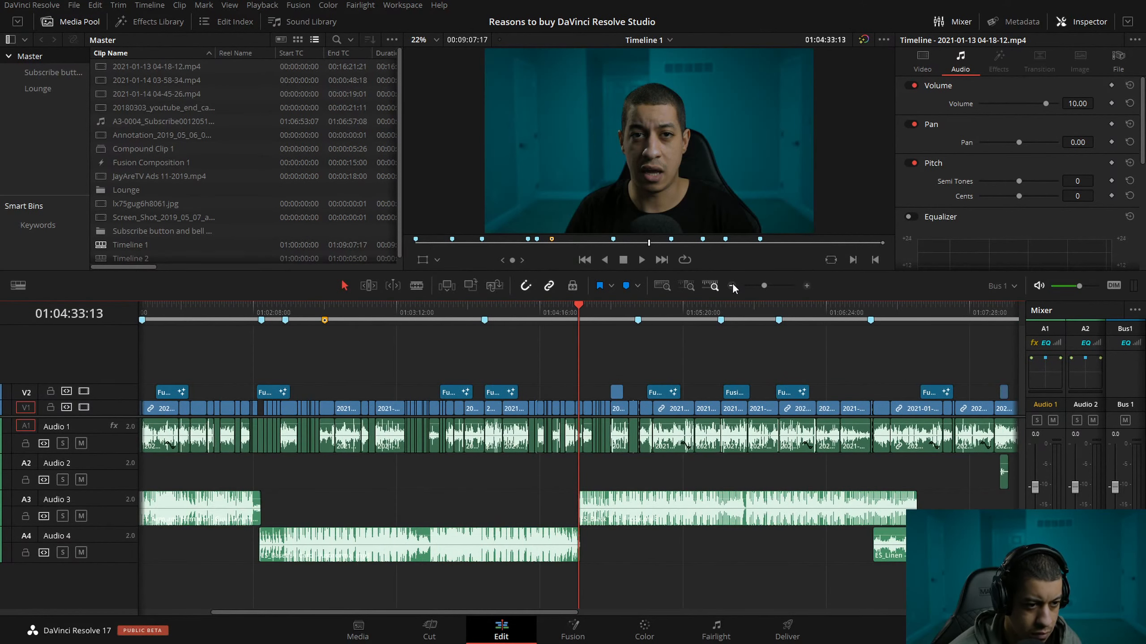
pyautogui.click(732, 286)
pyautogui.click(612, 305)
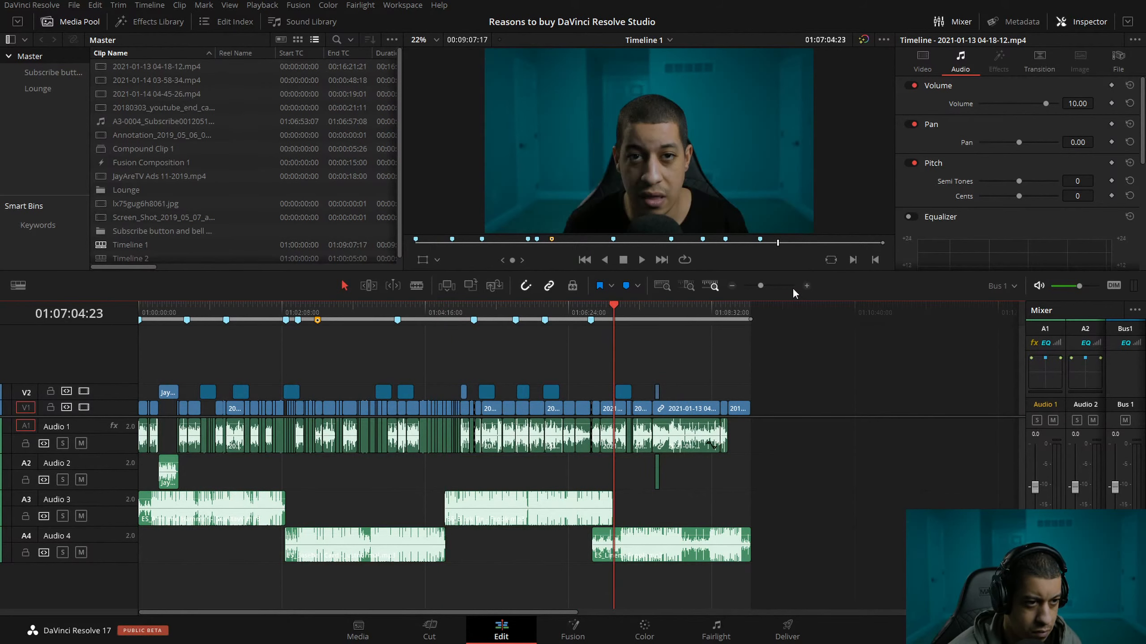
pyautogui.click(805, 286)
pyautogui.click(805, 286)
pyautogui.moveTo(363, 545); pyautogui.dragTo(641, 551)
pyautogui.hotkey('shift', 'Left')
# Fade in the start of ES_Linen and fade out the end of ES_Black Tie across their one-second overlap.
pyautogui.moveTo(562, 532); pyautogui.dragTo(577, 533)
pyautogui.moveTo(576, 495)
pyautogui.mouseDown()
pyautogui.moveTo(547, 495)
pyautogui.moveTo(563, 495)
pyautogui.mouseUp()
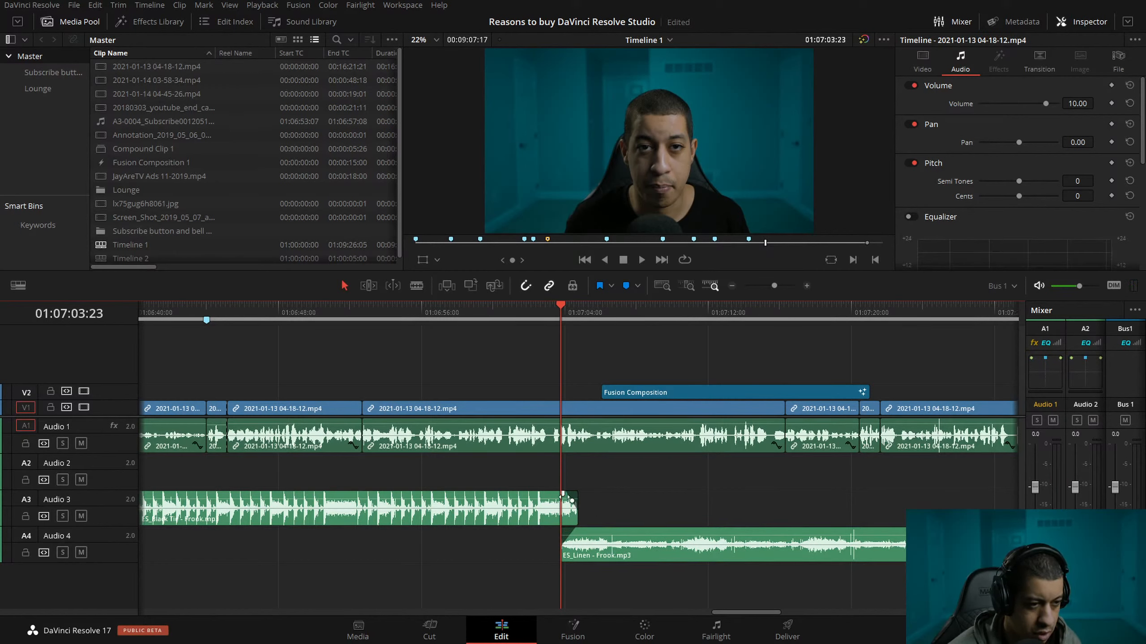
pyautogui.click(732, 286)
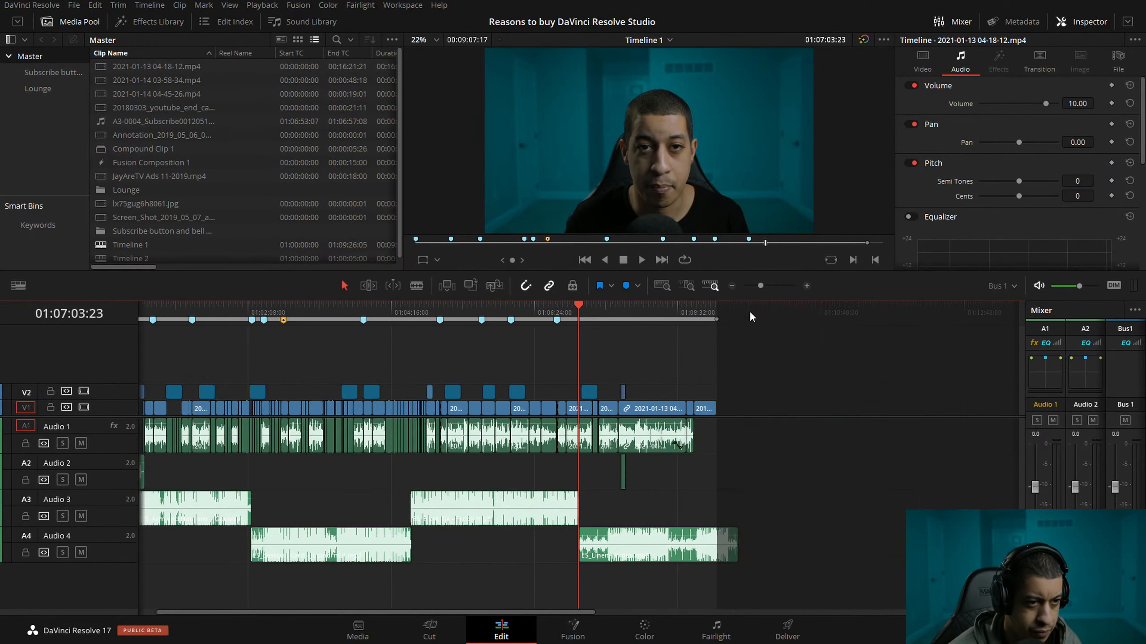
# Trim the end of ES_Linen - Frook.mp3 on Audio 4 to the end of the video at 01:09:07:05.
pyautogui.click(714, 308)
pyautogui.click(645, 562)
pyautogui.hotkey('shift', ']')
pyautogui.doubleClick(648, 553)
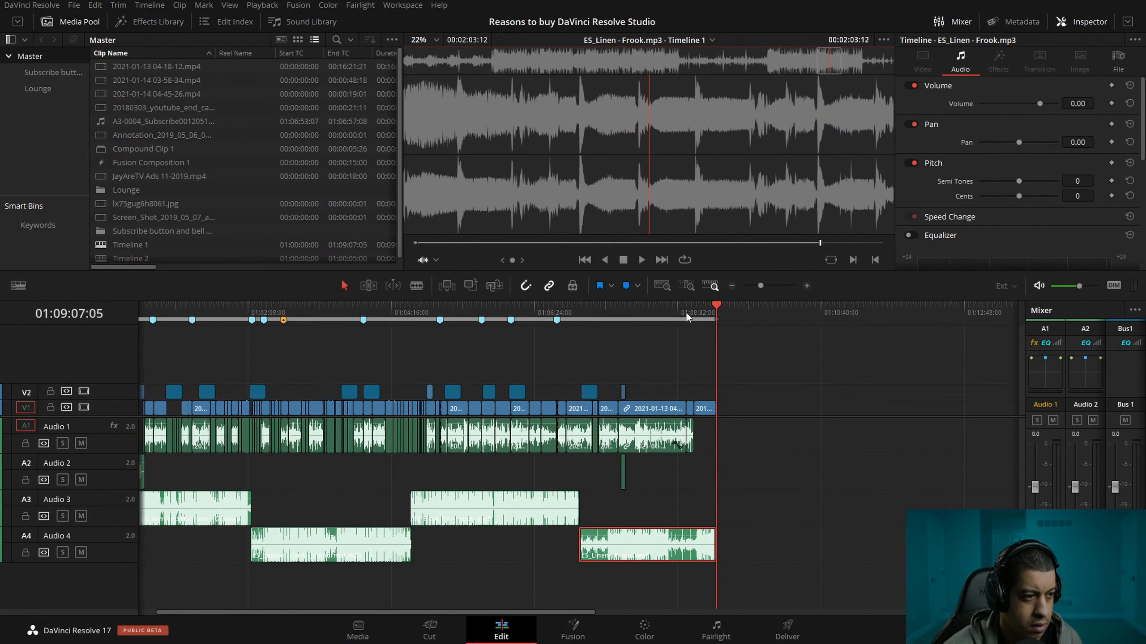
# Check the music layout along the whole timeline, including the end of the ES_Linen clip, and return to 01:00:00:00.
pyautogui.press('Home')
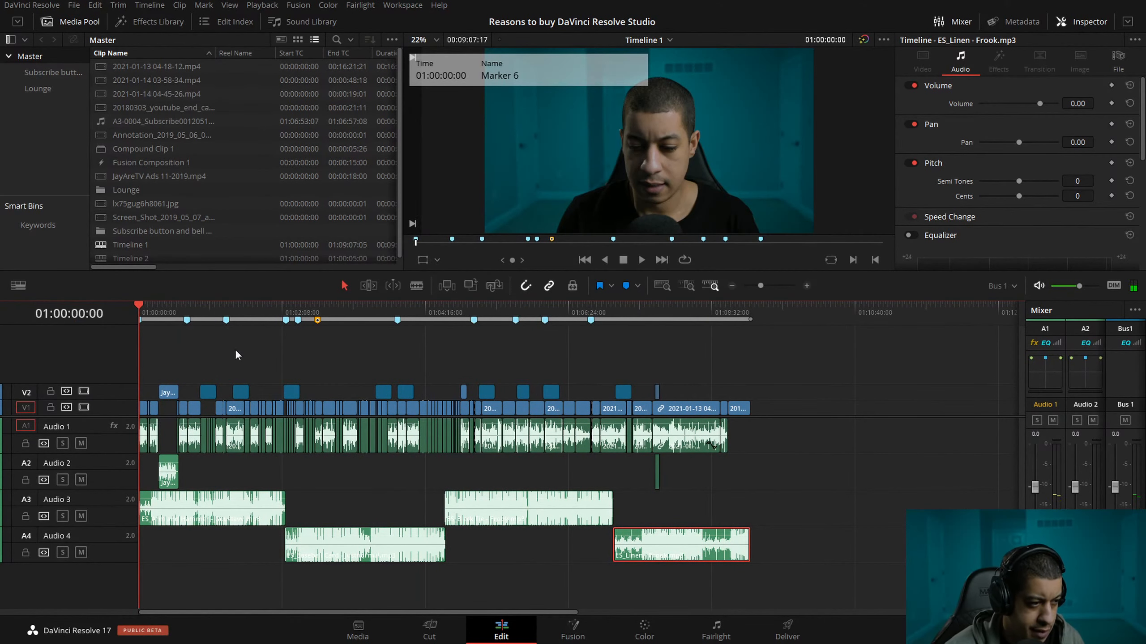
pyautogui.click(810, 288)
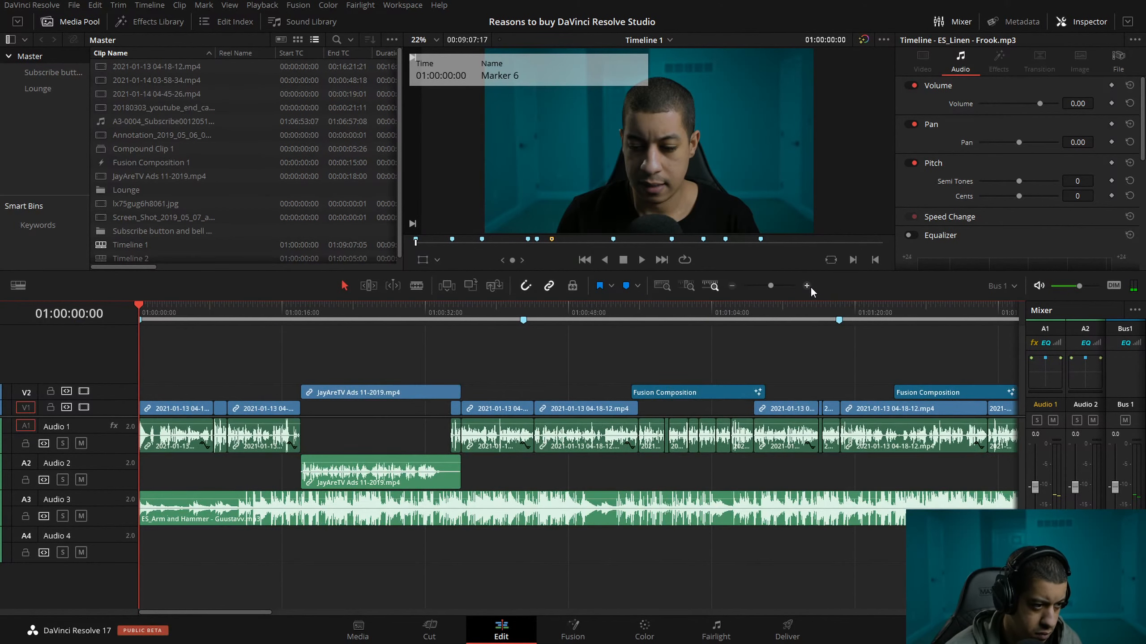
pyautogui.click(734, 287)
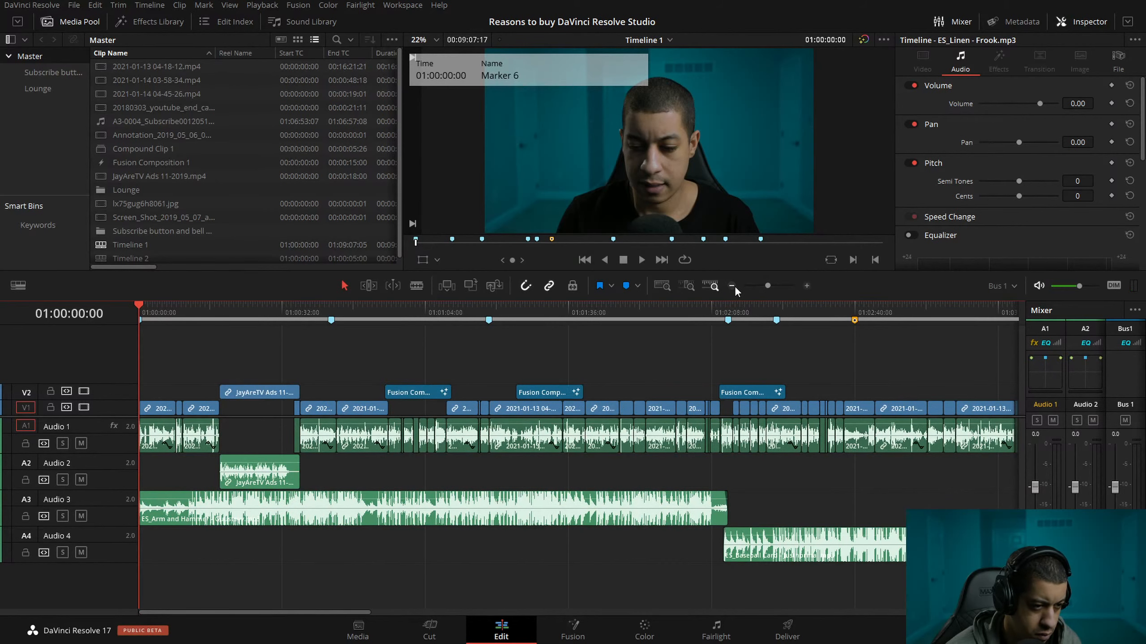
pyautogui.click(734, 286)
pyautogui.click(734, 284)
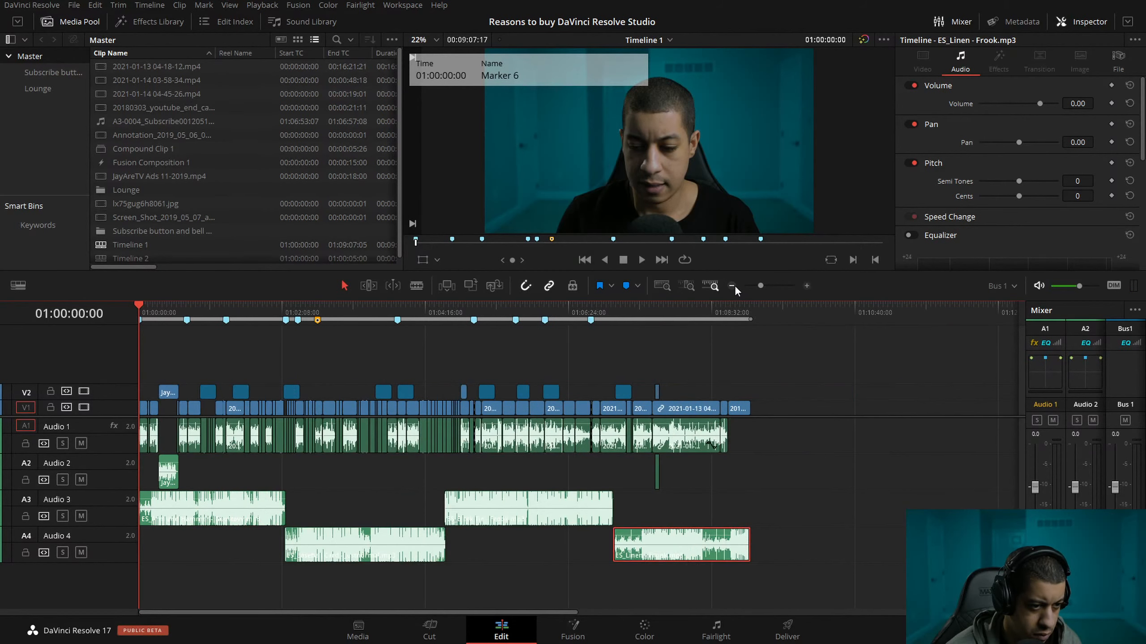
pyautogui.moveTo(615, 309); pyautogui.dragTo(755, 311)
pyautogui.click(807, 285)
pyautogui.click(808, 285)
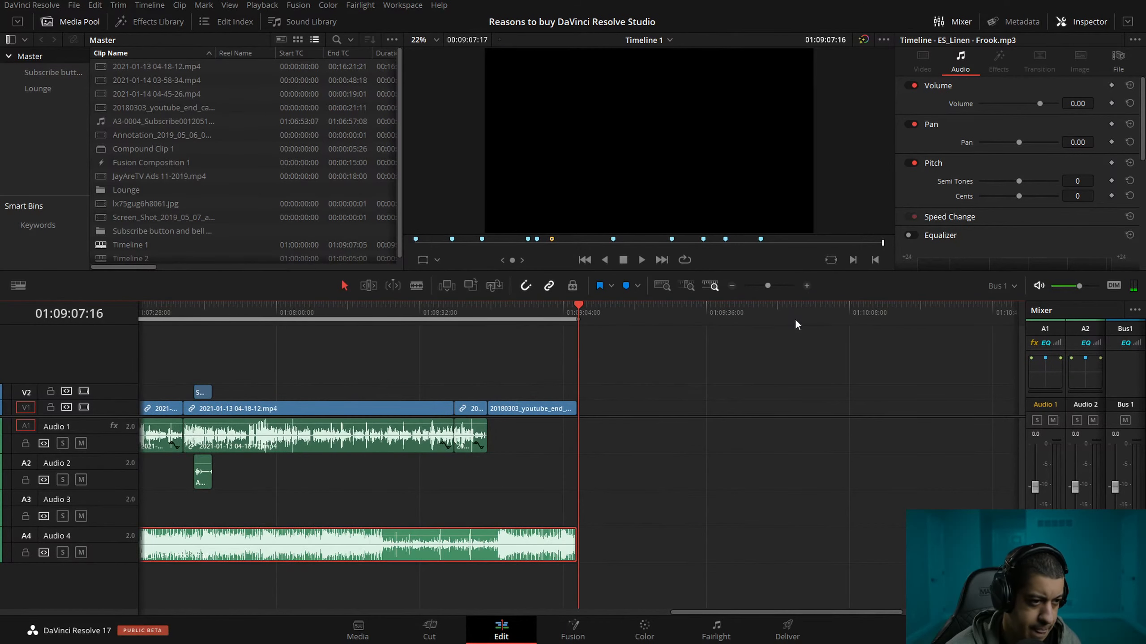
pyautogui.click(732, 285)
pyautogui.click(732, 285)
pyautogui.click(732, 285)
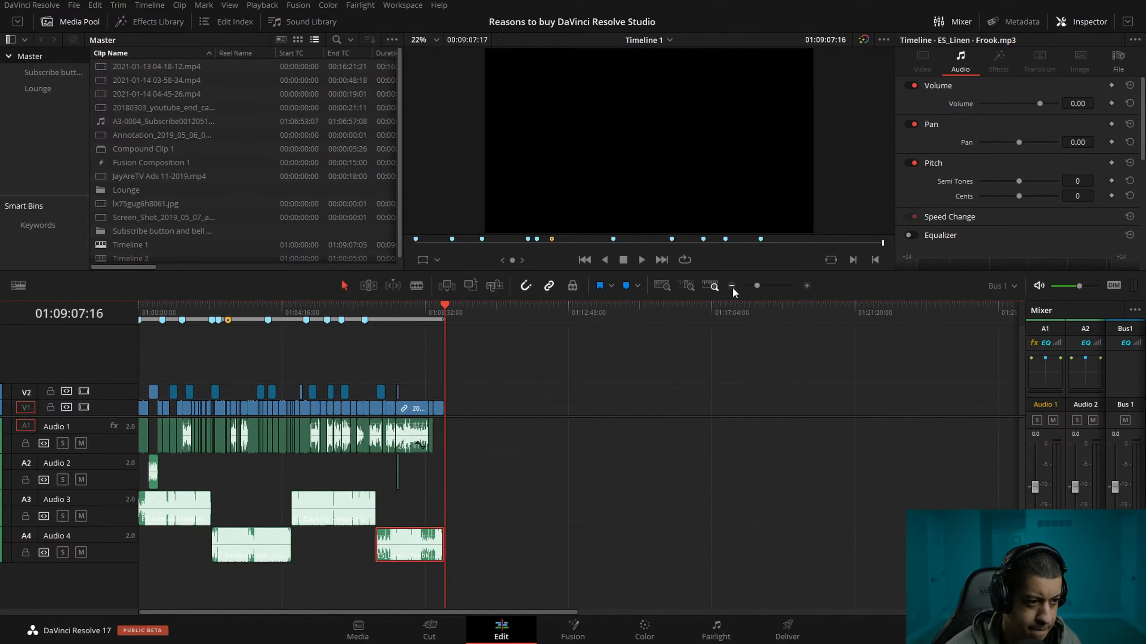
pyautogui.click(343, 583)
pyautogui.press('Home')
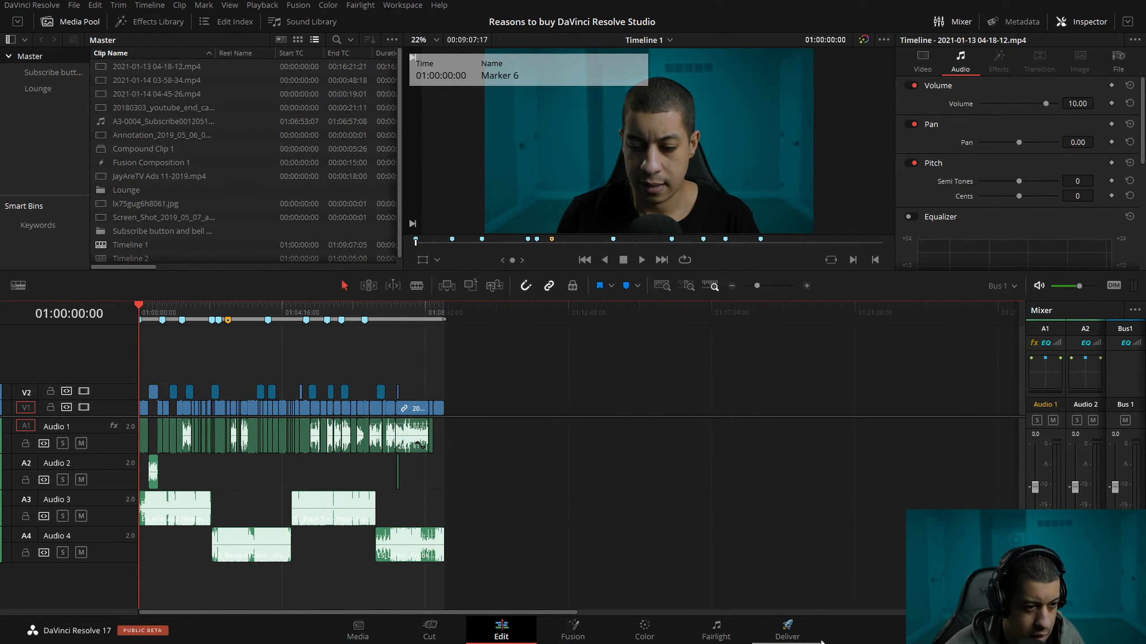
# Open the Fairlight page and widen its mixer to show all four audio tracks and both buses.
pyautogui.click(744, 637)
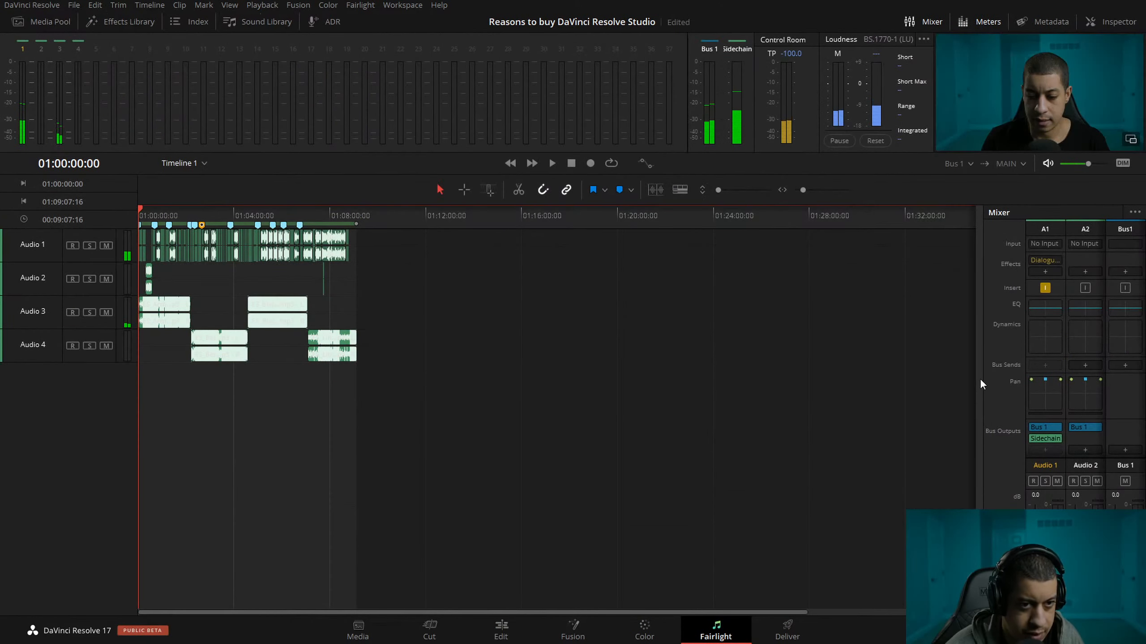
pyautogui.moveTo(983, 381); pyautogui.dragTo(757, 382)
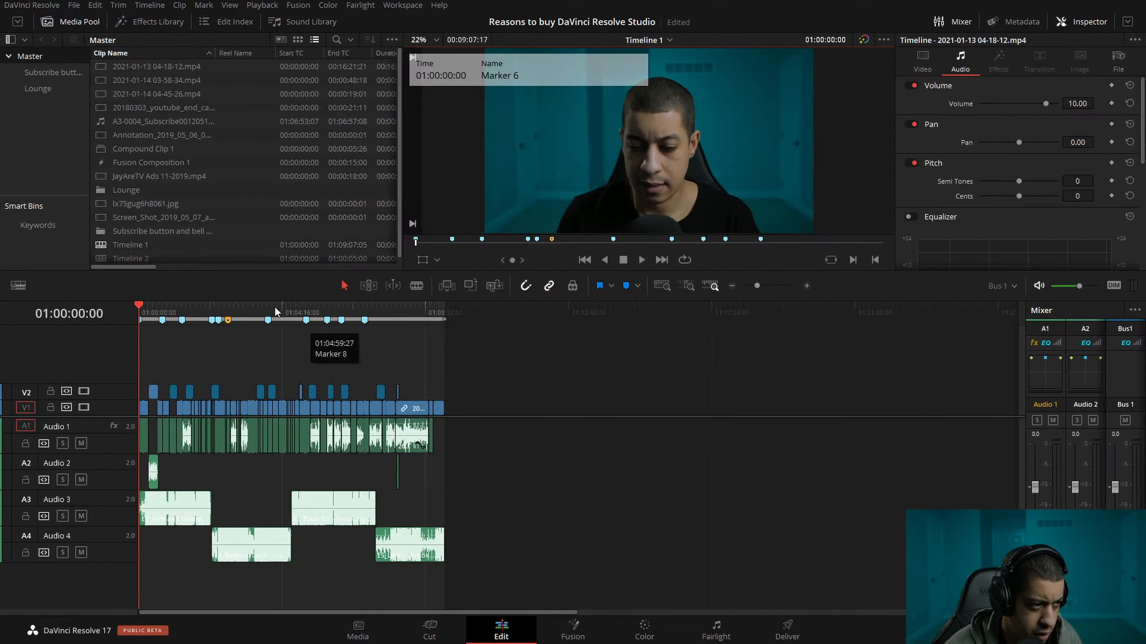
# Return to the Edit page at 01:04:13:24 and compare monitoring of the Sidechain bus with Bus 1.
pyautogui.click(280, 311)
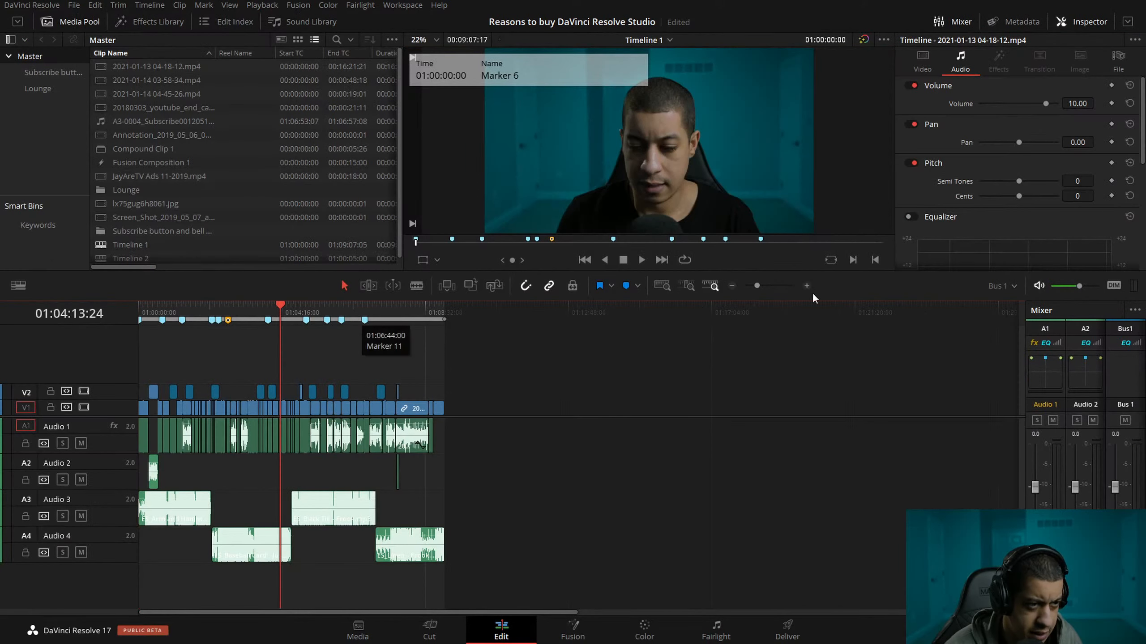
pyautogui.click(1011, 289)
pyautogui.click(1015, 314)
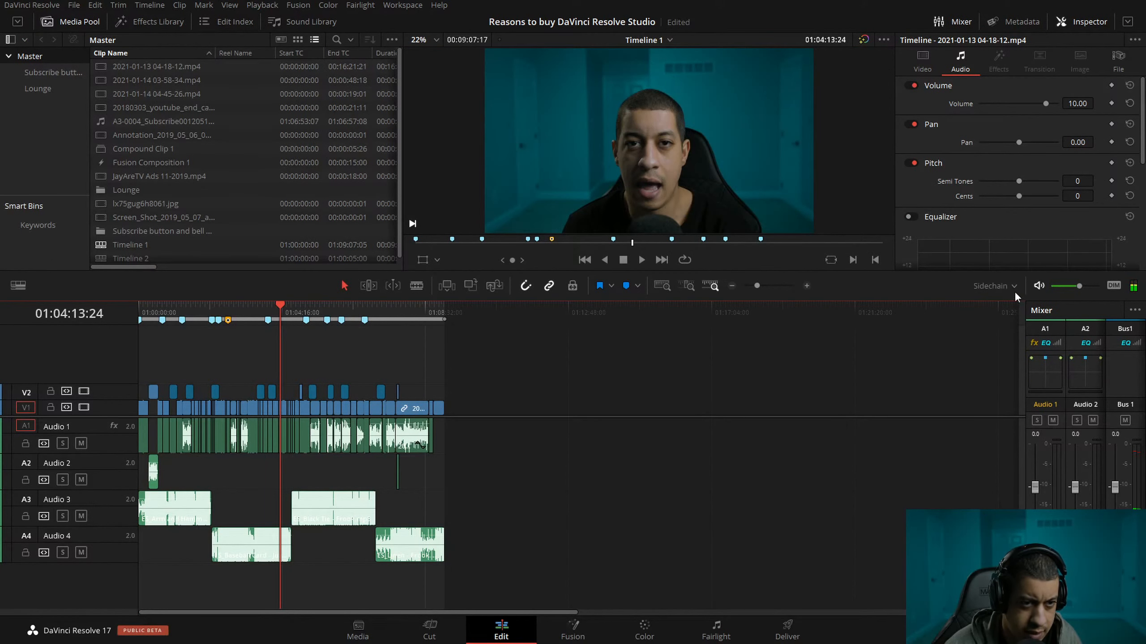
pyautogui.click(1014, 285)
pyautogui.click(998, 304)
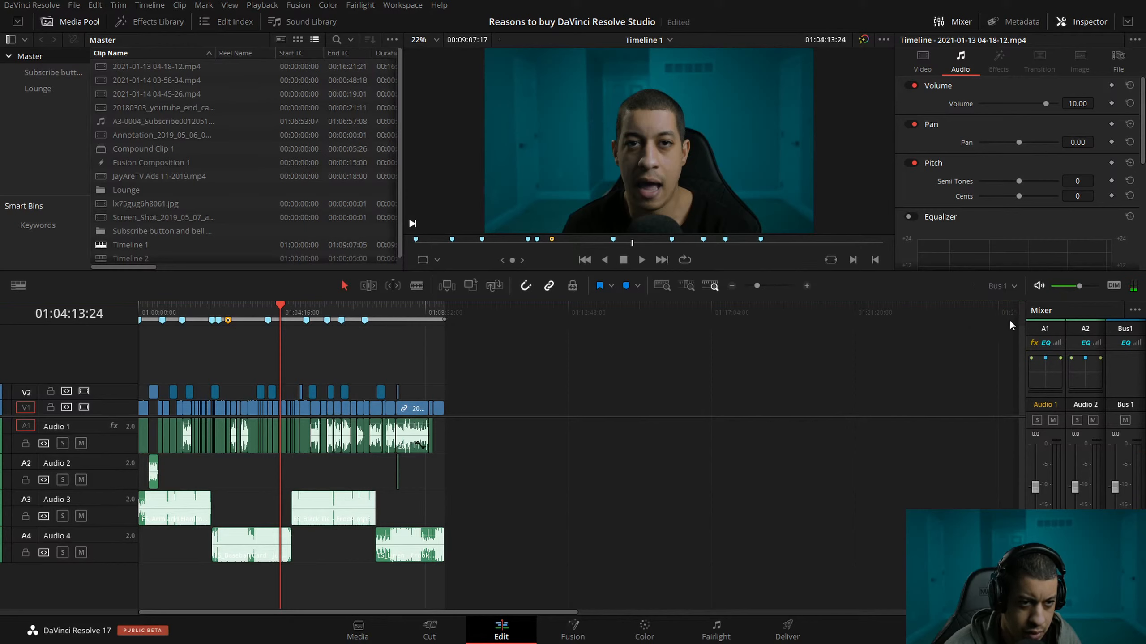
# Widen the Edit page mixer to show all tracks and buses, and play the Audio 4 to Audio 3 music transition while switching between Sidechain and Bus 1.
pyautogui.moveTo(1026, 447); pyautogui.dragTo(905, 448)
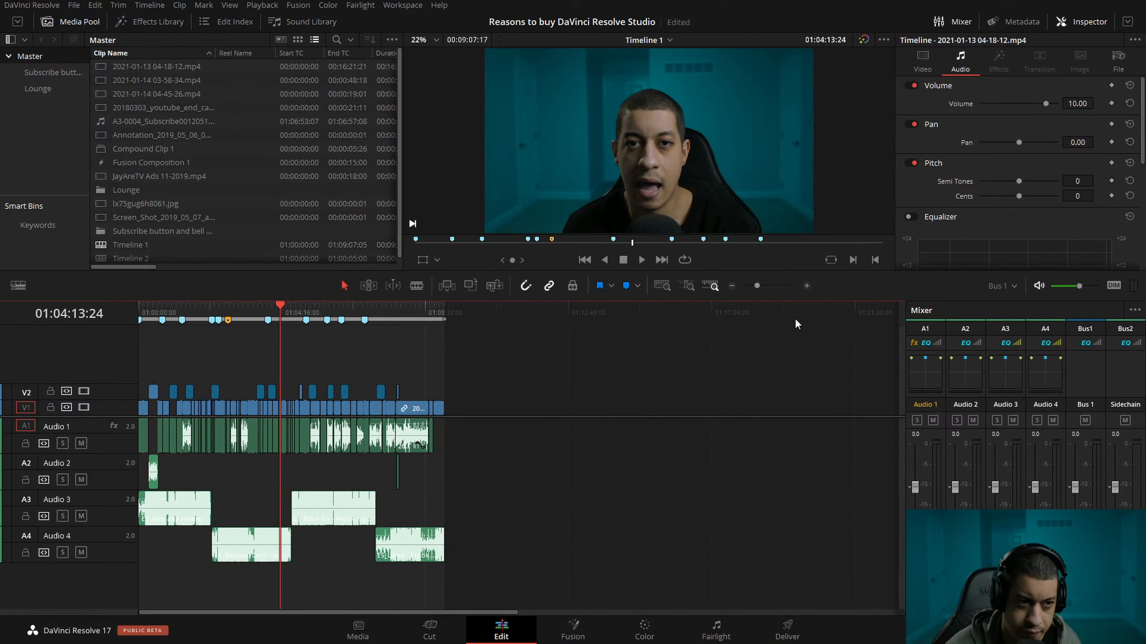
pyautogui.click(290, 310)
pyautogui.press('space')
pyautogui.click(1005, 288)
pyautogui.click(1006, 312)
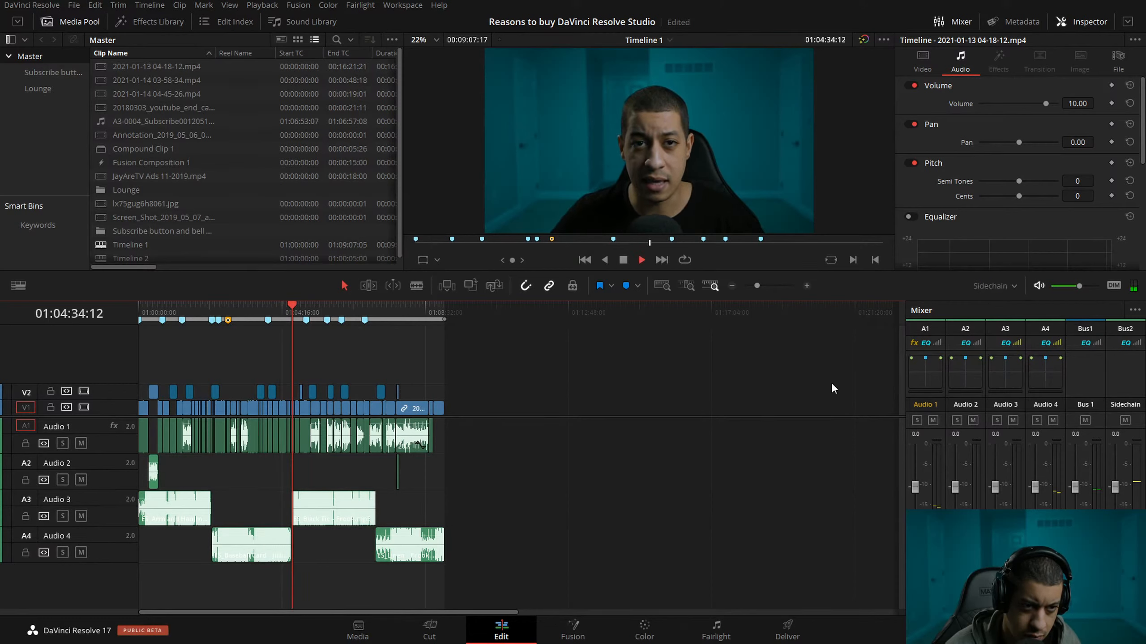
pyautogui.click(1006, 286)
pyautogui.click(1007, 300)
# Raise the monitoring volume to about -0.7 dB, compare Sidechain with Bus 1 again, and save the project.
pyautogui.moveTo(1079, 286); pyautogui.dragTo(1102, 287)
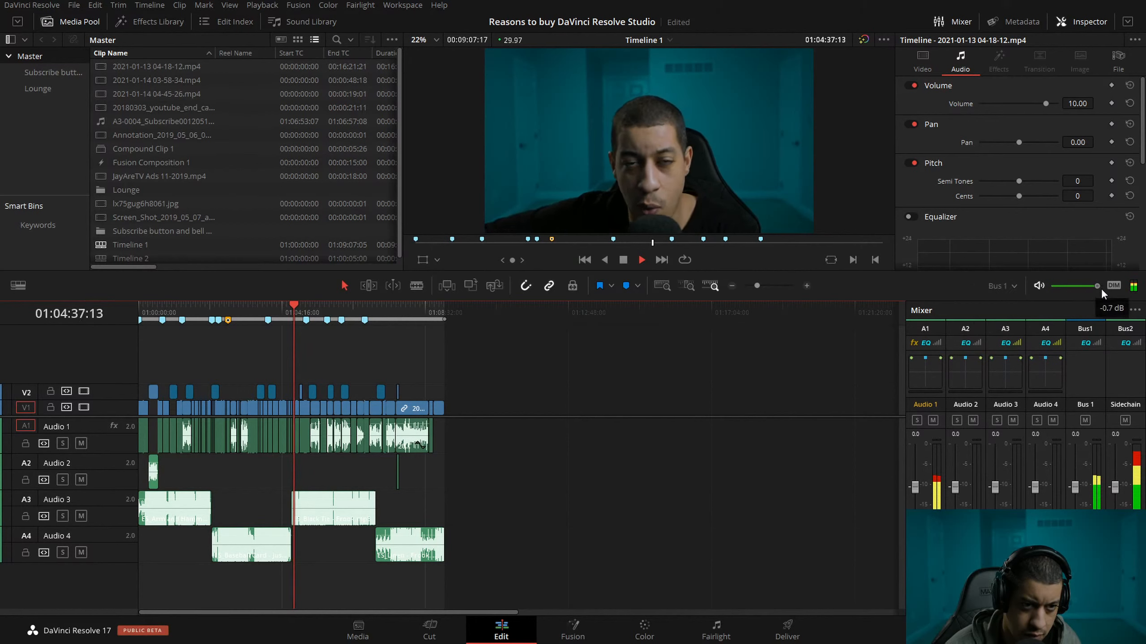
pyautogui.click(1008, 286)
pyautogui.click(1019, 323)
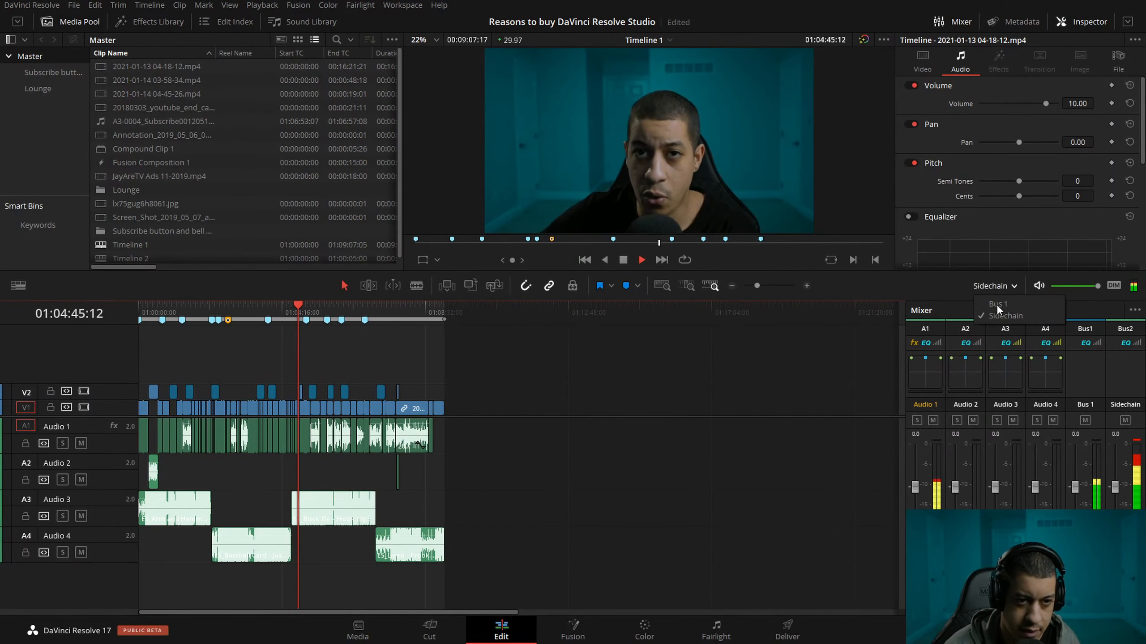
pyautogui.hotkey('ctrl', 's')
# Play the crossfade from ES_Black Tie into ES_Linen around 01:07:04 and examine it close up.
pyautogui.moveTo(359, 309); pyautogui.dragTo(376, 309)
pyautogui.press('space')
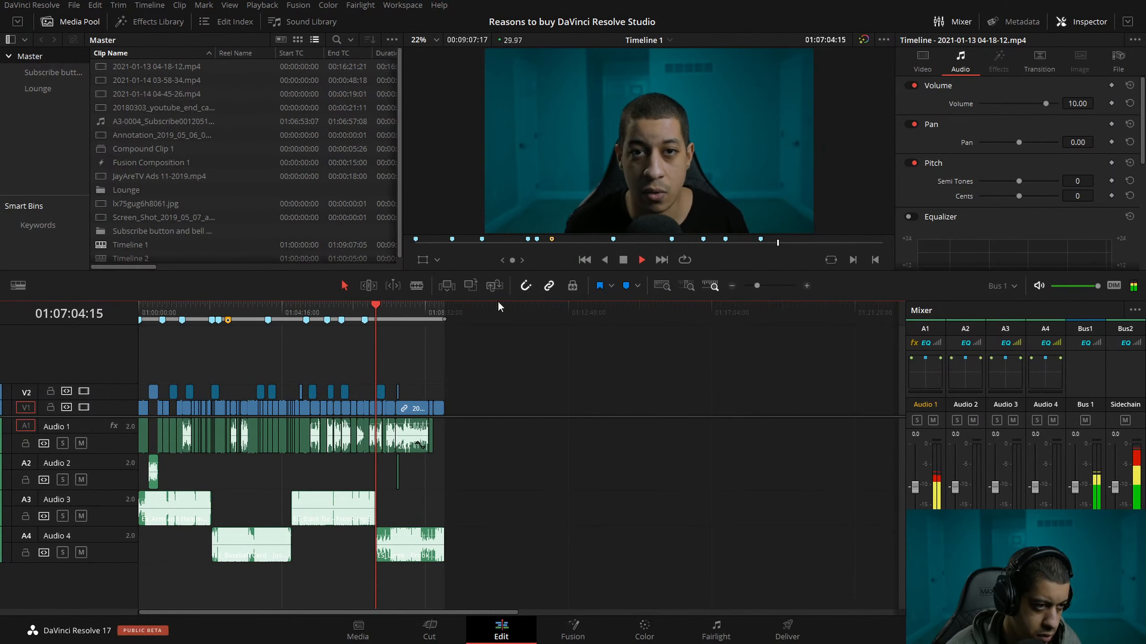
pyautogui.click(807, 285)
pyautogui.click(807, 285)
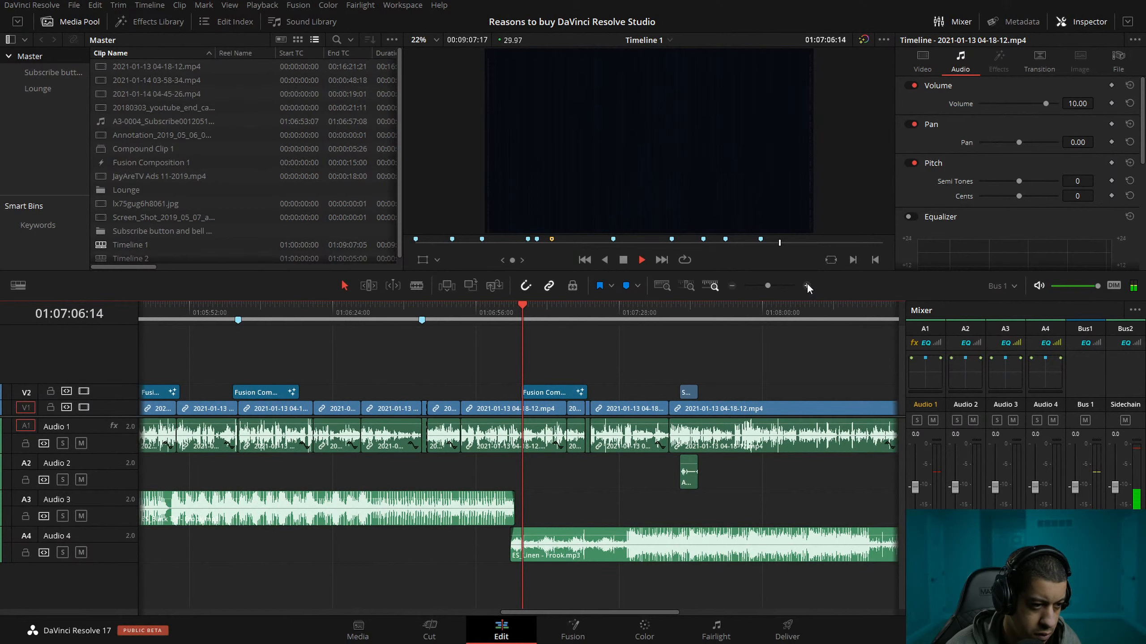
pyautogui.click(807, 286)
pyautogui.click(807, 285)
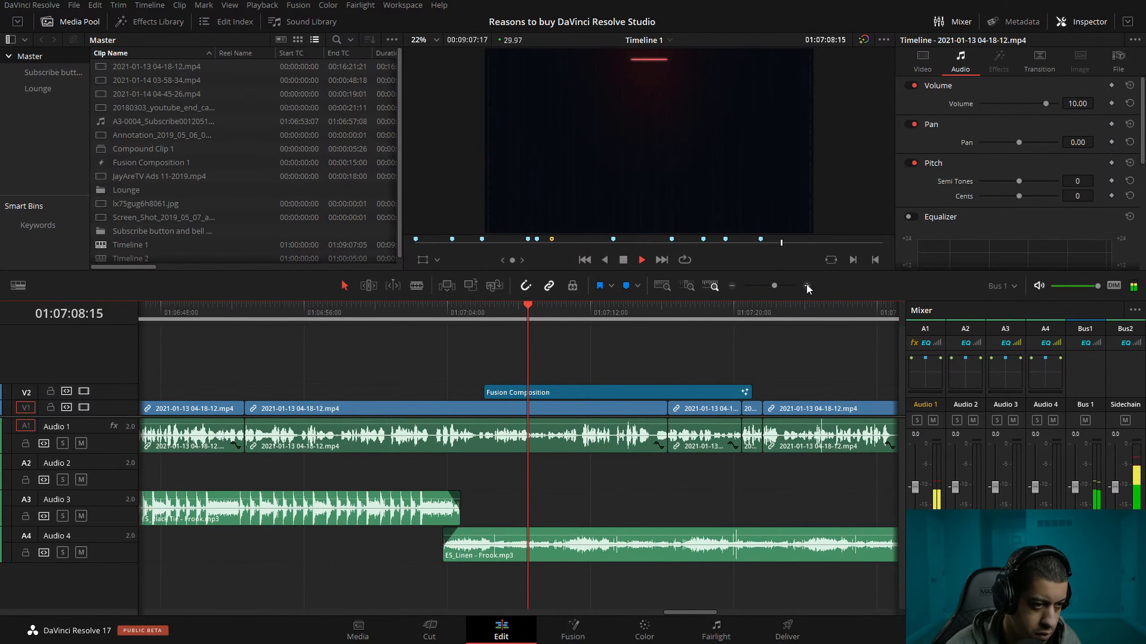
pyautogui.press('space')
# Look over the timeline from its start and place the playhead at 01:07:12:28 on the Remote Rendering graphic.
pyautogui.click(731, 286)
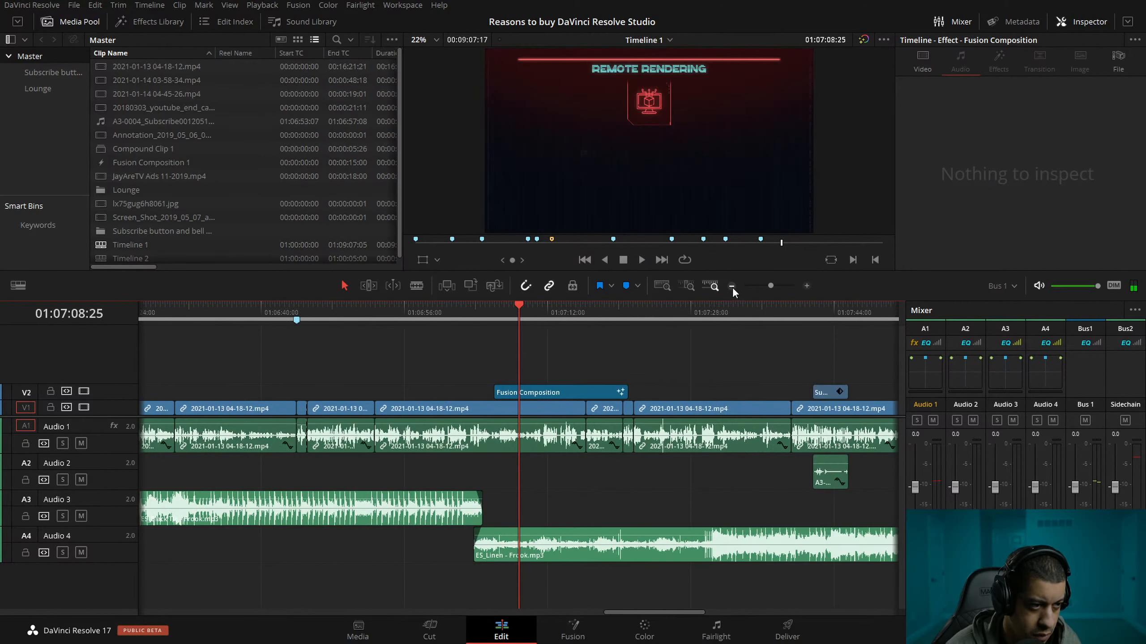
pyautogui.click(732, 286)
pyautogui.moveTo(570, 311)
pyautogui.mouseDown()
pyautogui.moveTo(598, 316)
pyautogui.moveTo(554, 319)
pyautogui.mouseUp()
pyautogui.press('Home')
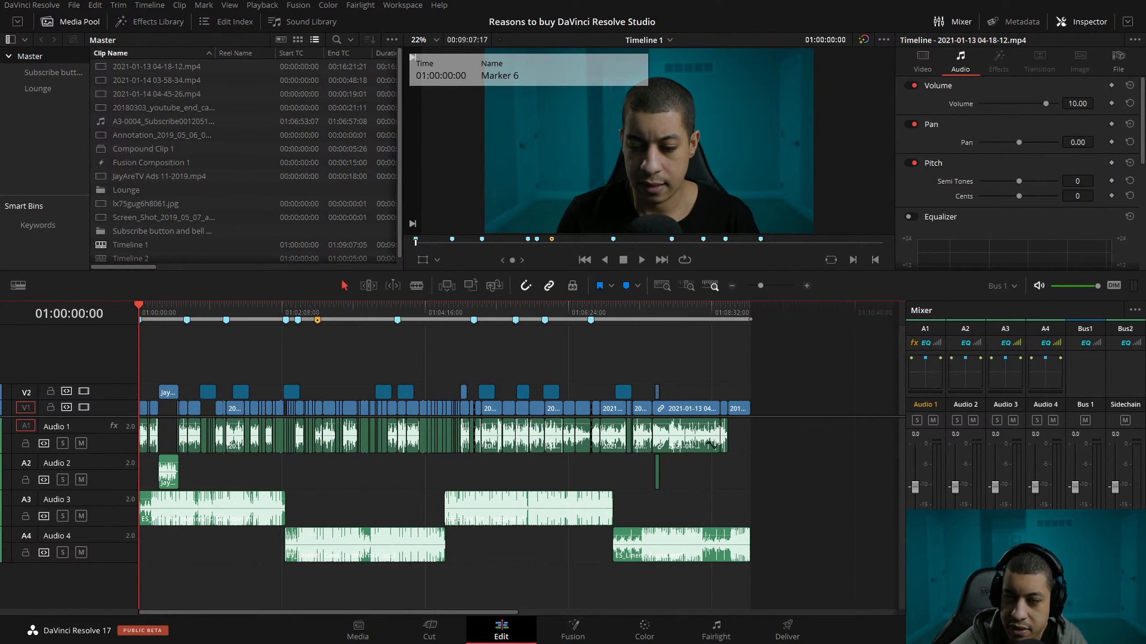
pyautogui.click(591, 312)
pyautogui.click(633, 313)
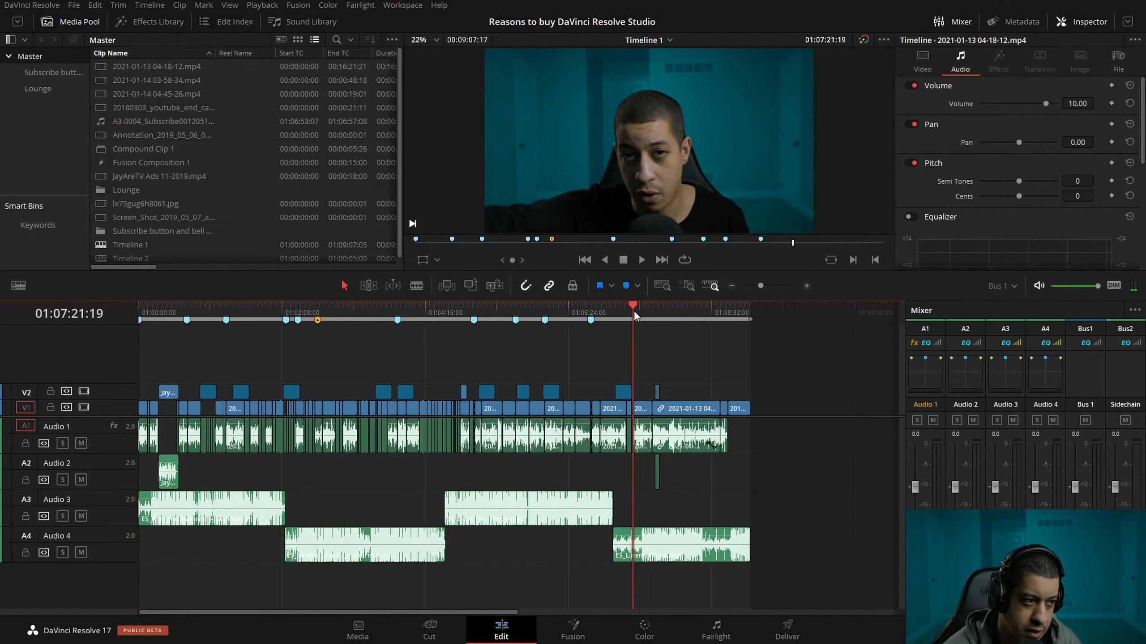
pyautogui.click(808, 285)
pyautogui.click(479, 311)
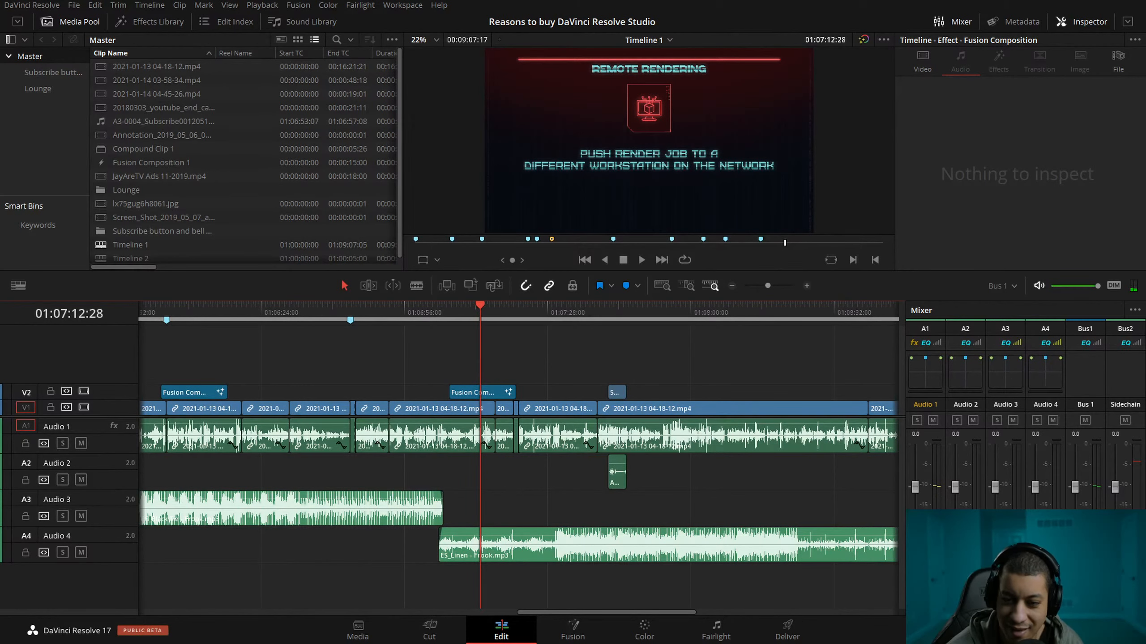
# Switch to the resolve-DB-2 virtual machine to examine its CPU, memory and network load, and return to DaVinci Resolve.
pyautogui.hotkey('alt', 'Tab')
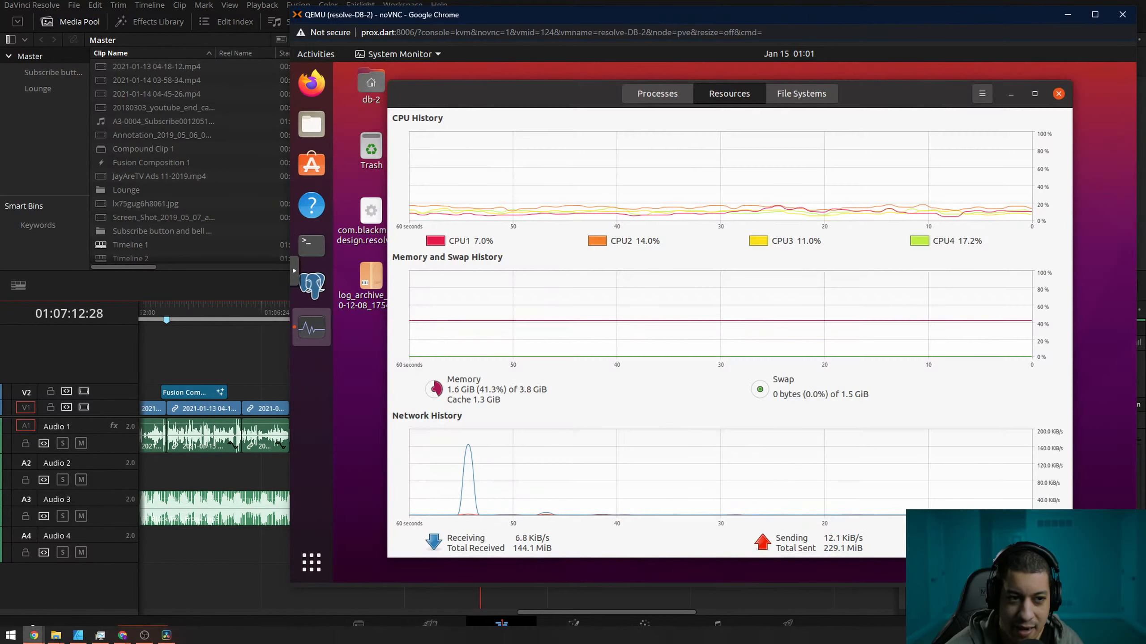
pyautogui.moveTo(925, 99); pyautogui.dragTo(911, 96)
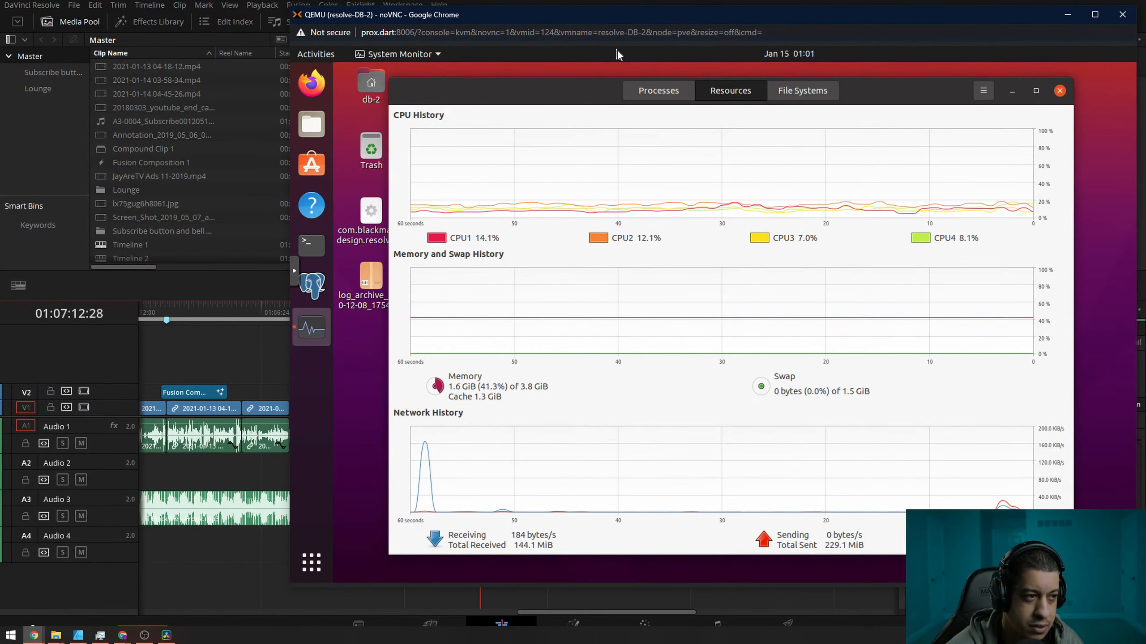
pyautogui.hotkey('alt', 'Tab')
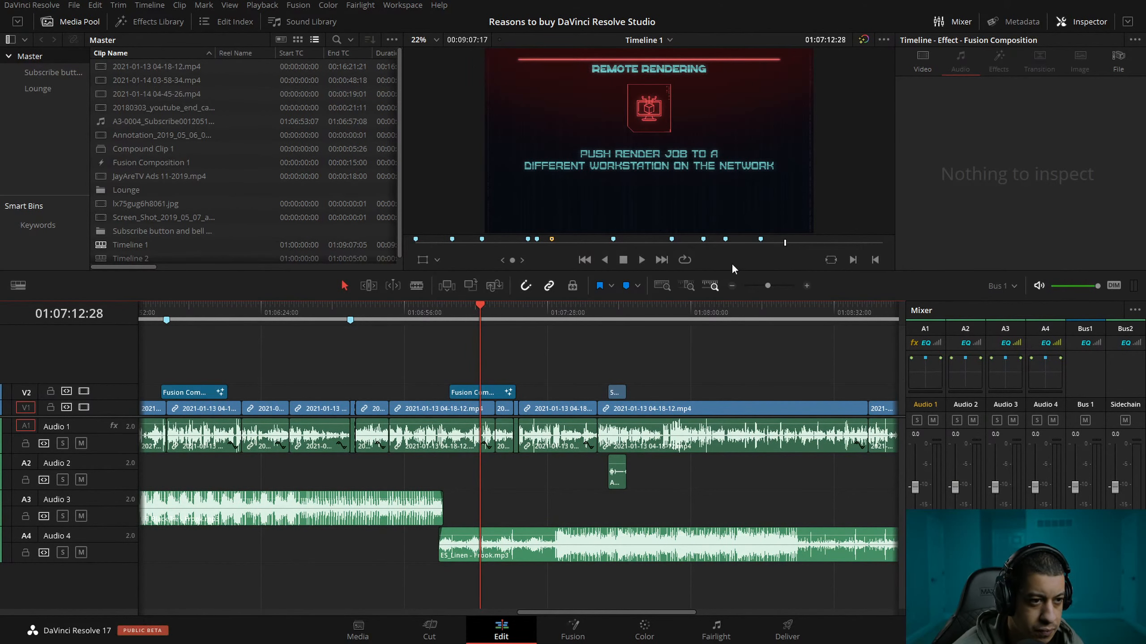
pyautogui.click(732, 286)
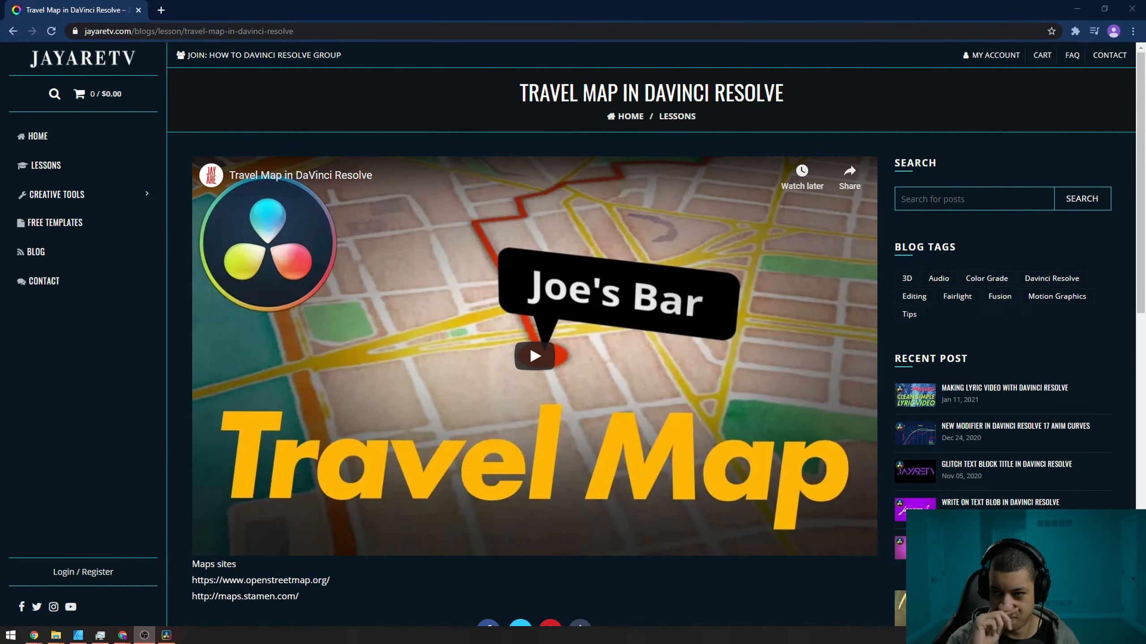
# Examine the Travel Map in DaVinci Resolve lesson page and its map site links in Chrome, and switch back to DaVinci Resolve.
pyautogui.scroll(-10, 612, 353)
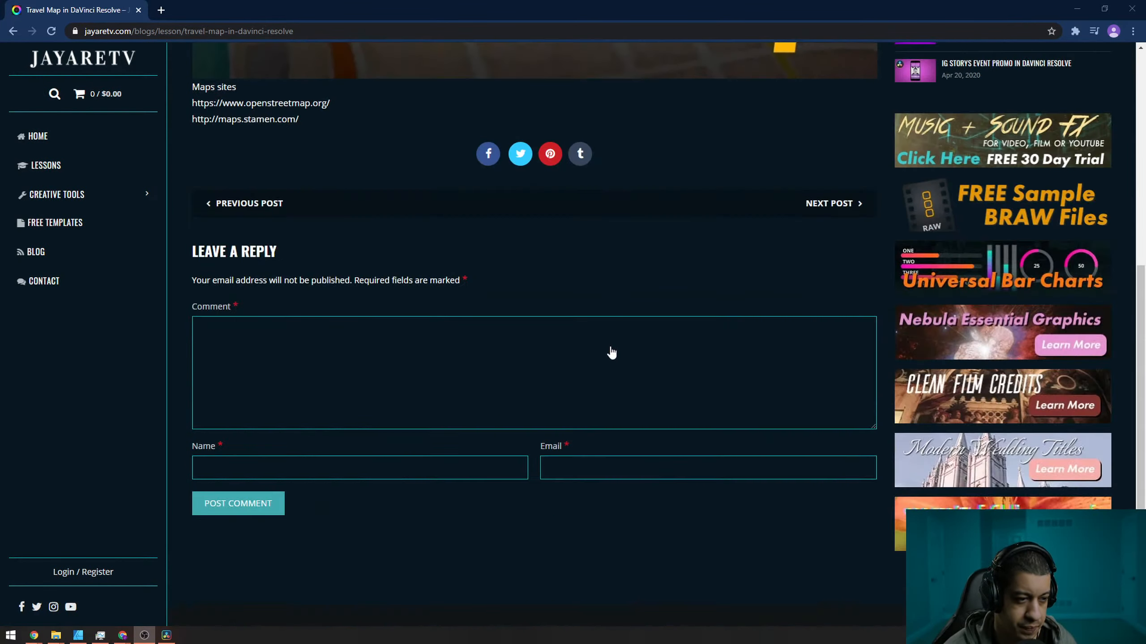
pyautogui.scroll(6, 397, 450)
pyautogui.moveTo(349, 436); pyautogui.dragTo(193, 383)
pyautogui.click(339, 445)
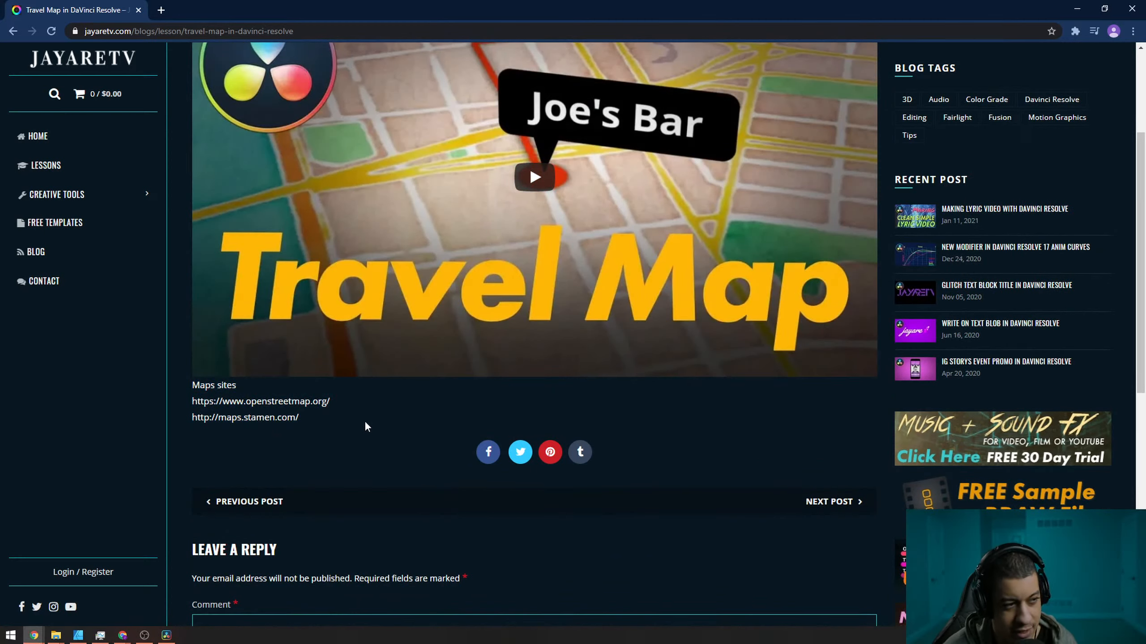
pyautogui.moveTo(282, 418); pyautogui.dragTo(215, 417)
pyautogui.click(340, 433)
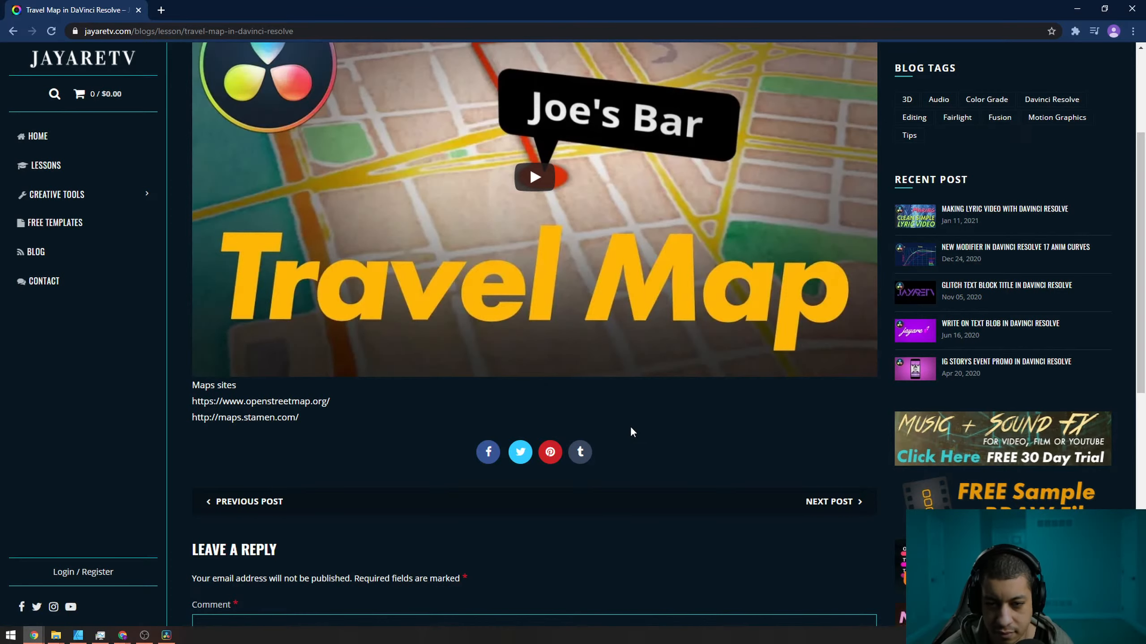
pyautogui.scroll(2, 630, 427)
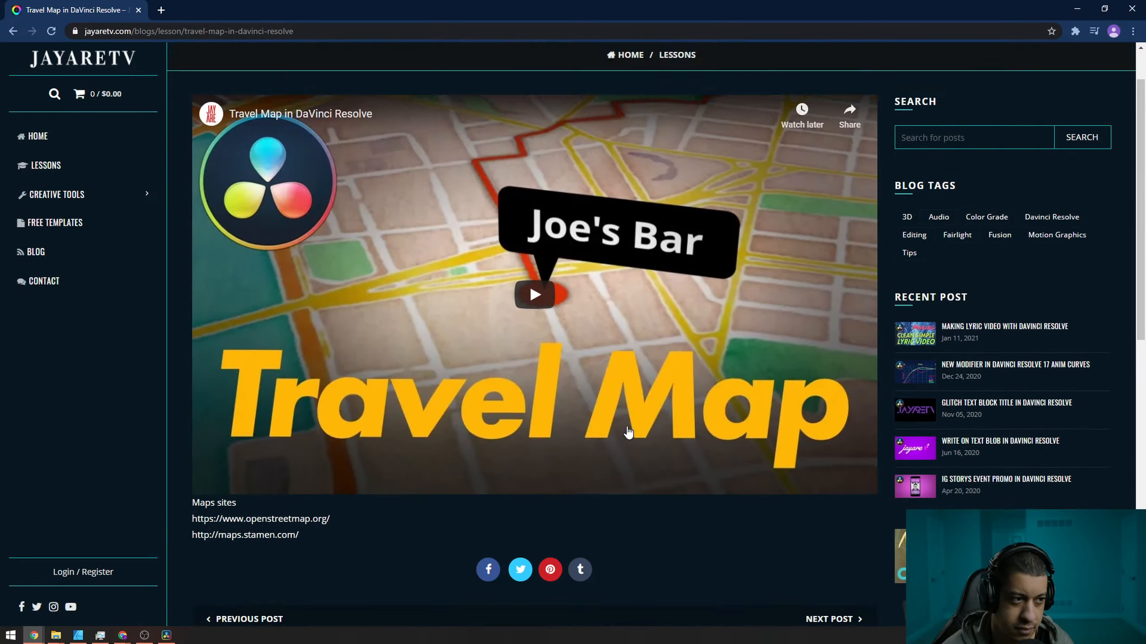
pyautogui.scroll(-1, 630, 429)
pyautogui.scroll(-1, 630, 429)
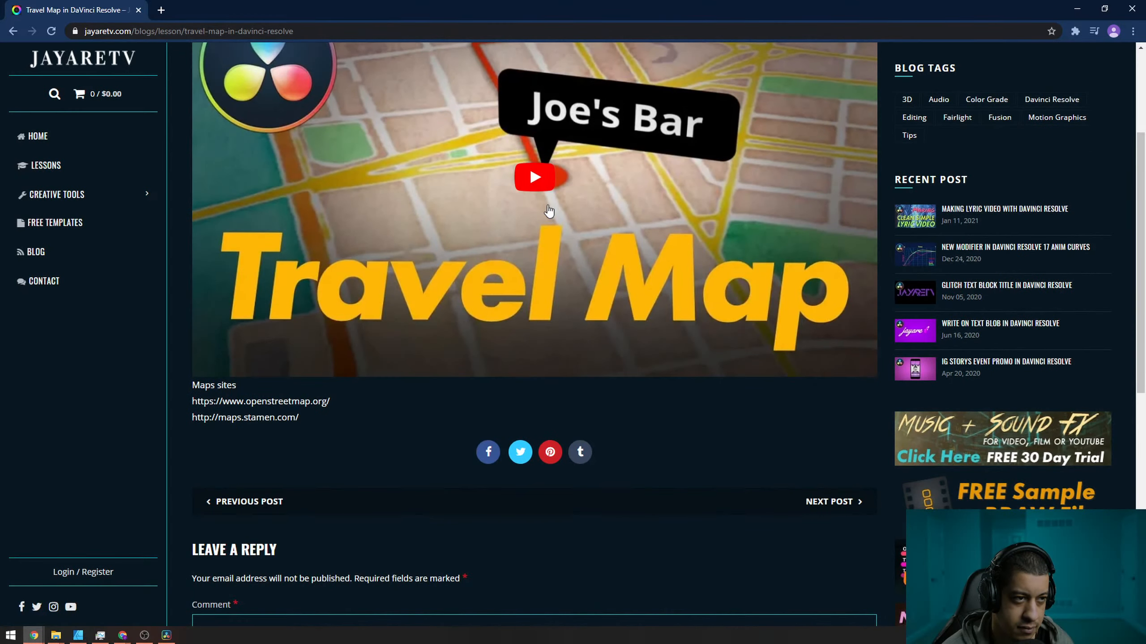
pyautogui.scroll(-2, 632, 320)
pyautogui.scroll(2, 660, 366)
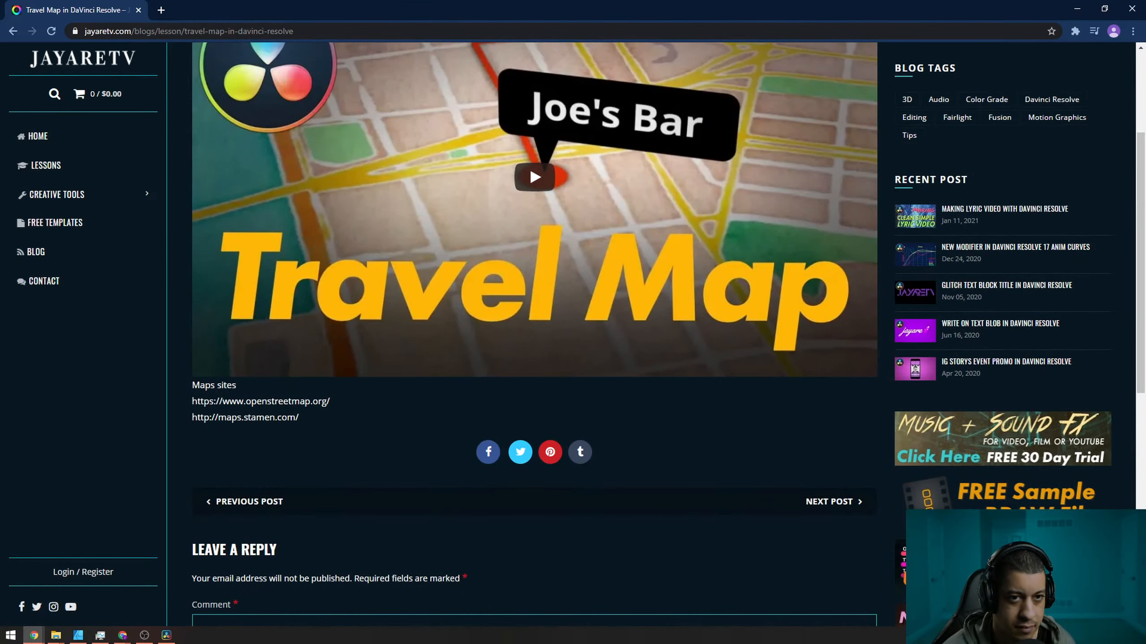
pyautogui.scroll(3, 705, 399)
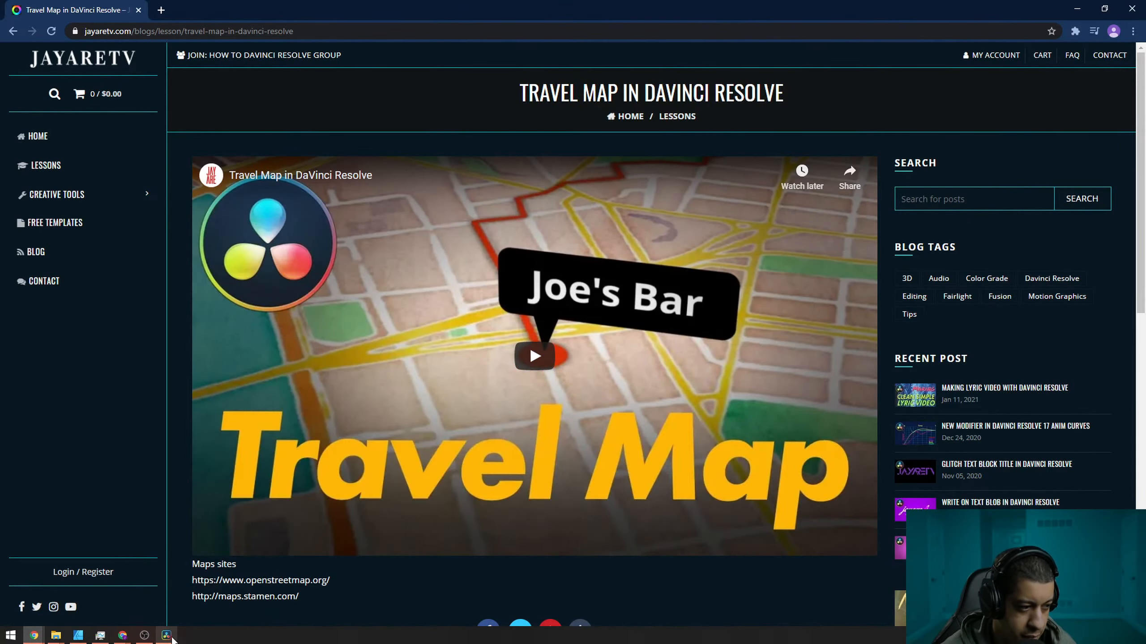
pyautogui.click(169, 636)
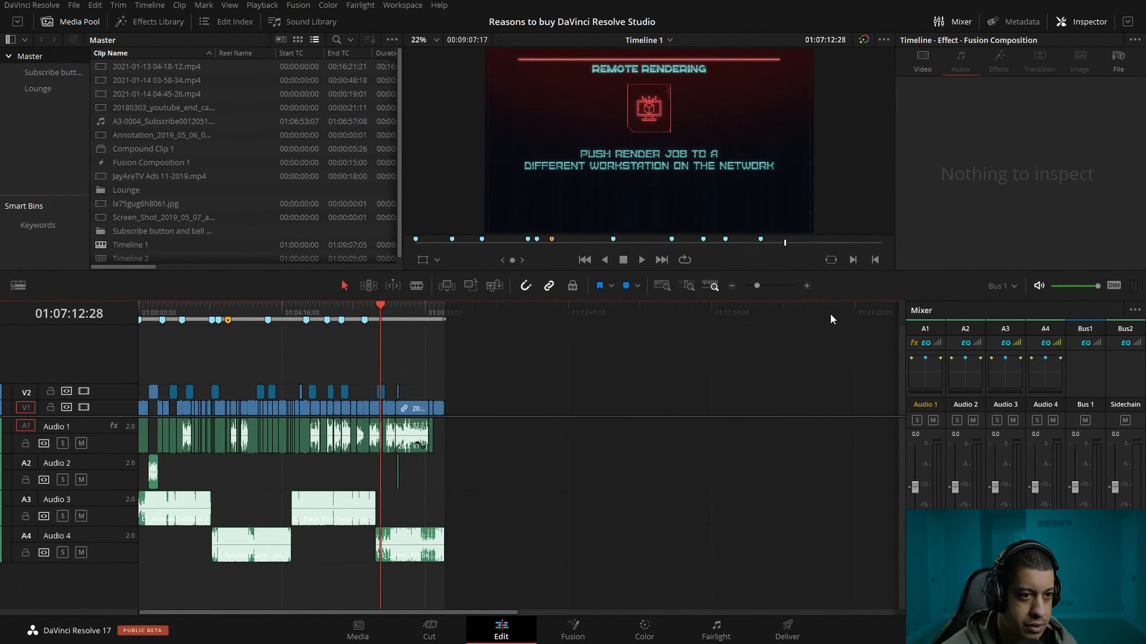
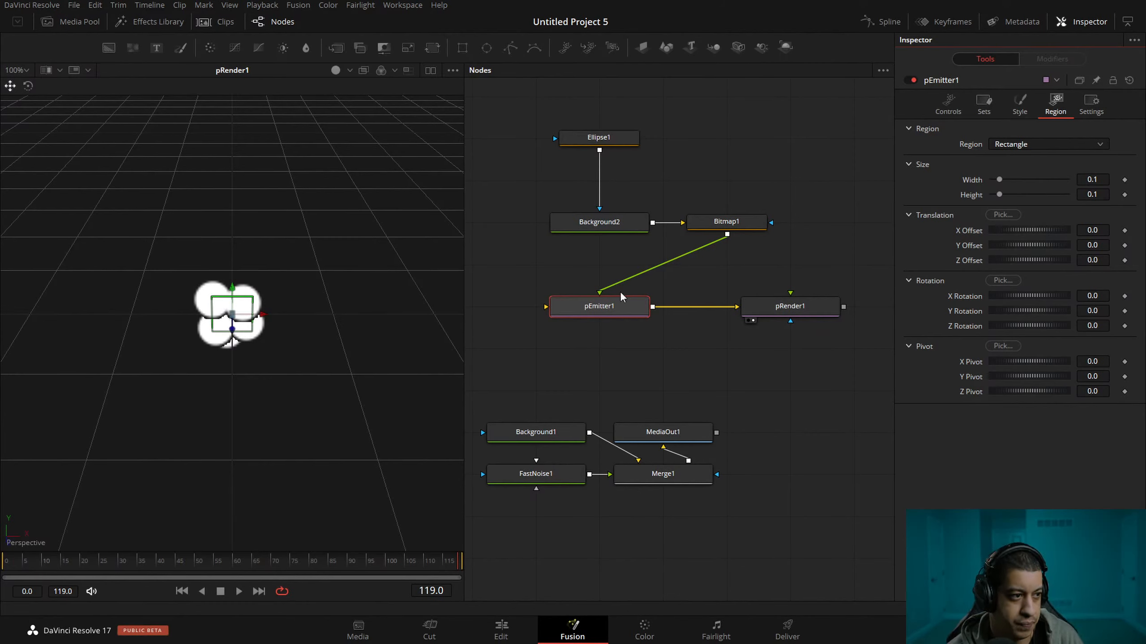
# Set the emission region of pEmitter1 to Bitmap.
pyautogui.click(769, 370)
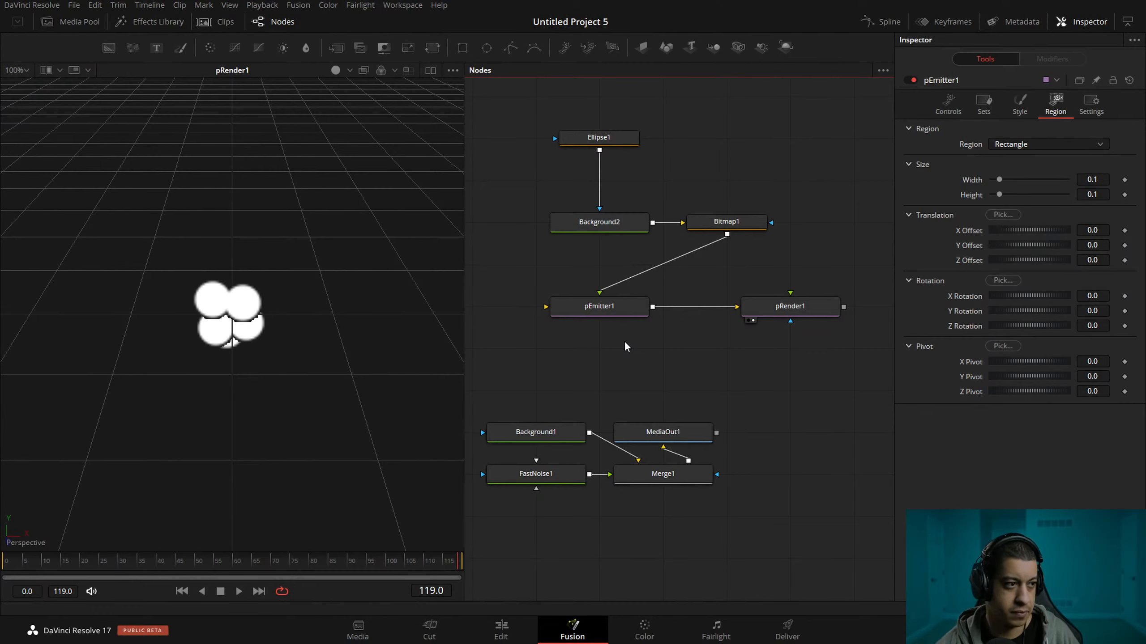
pyautogui.scroll(1, 325, 288)
pyautogui.moveTo(253, 302); pyautogui.dragTo(318, 273)
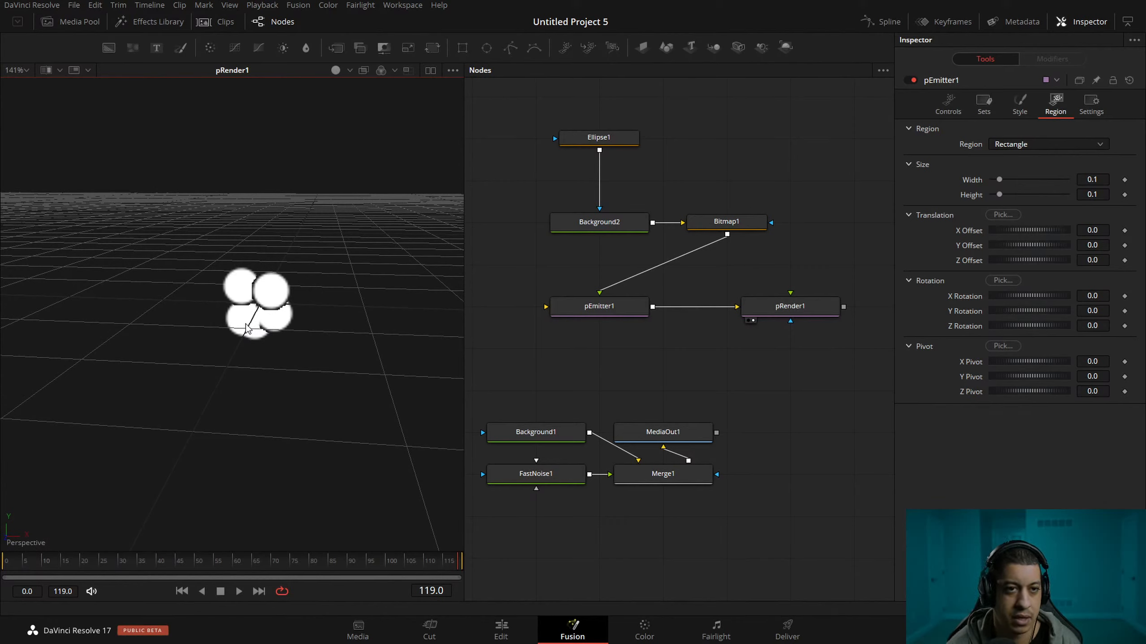
pyautogui.click(596, 304)
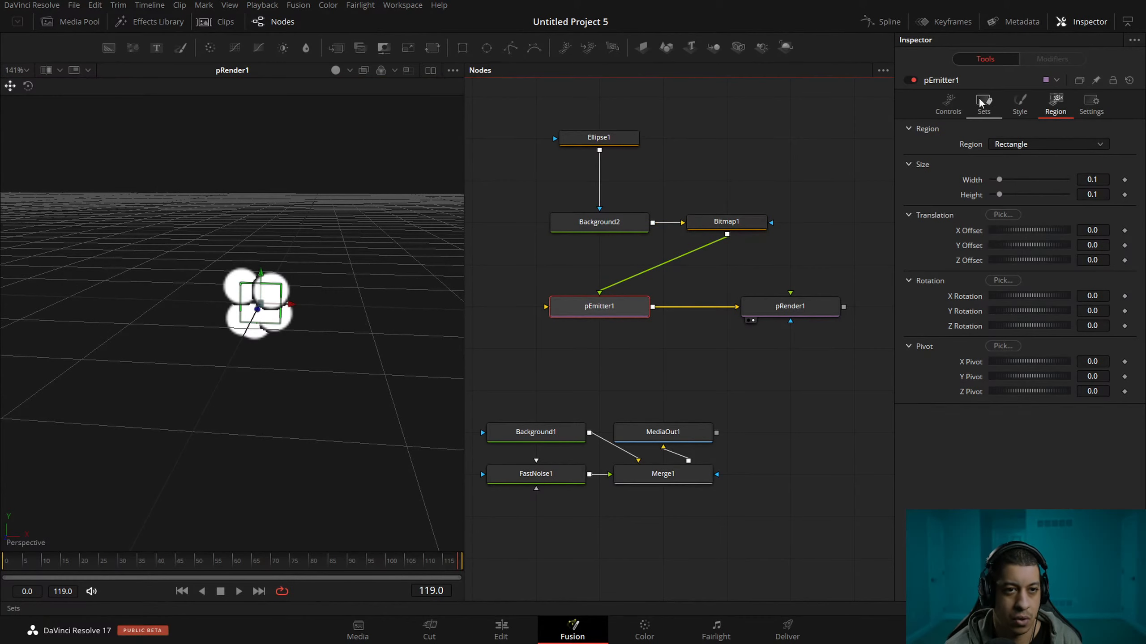
pyautogui.click(1058, 144)
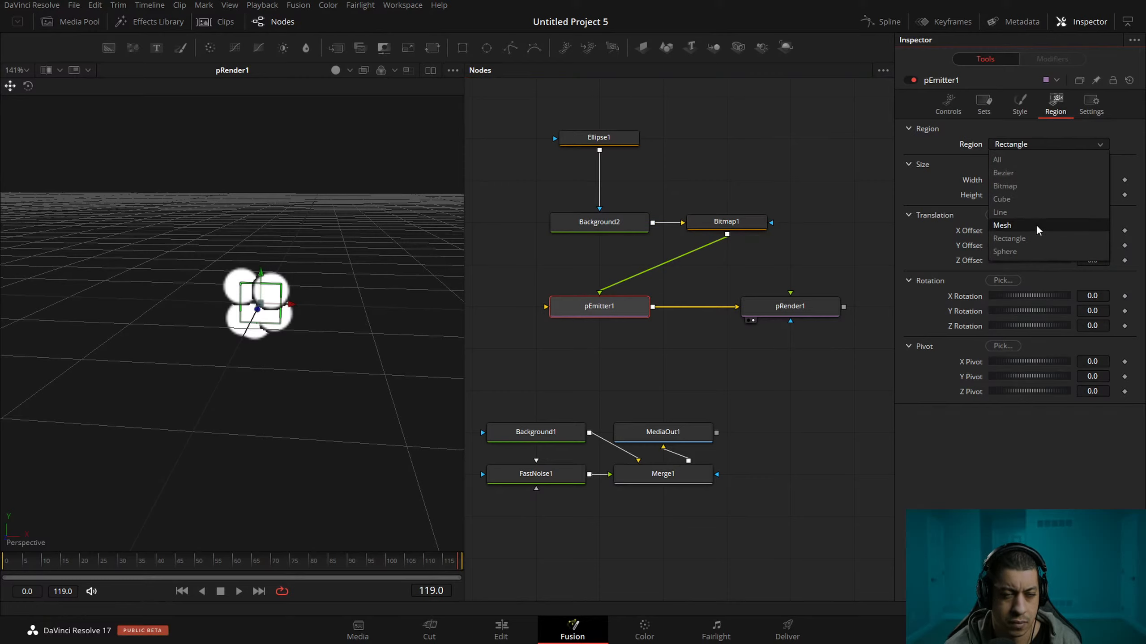
pyautogui.click(1042, 191)
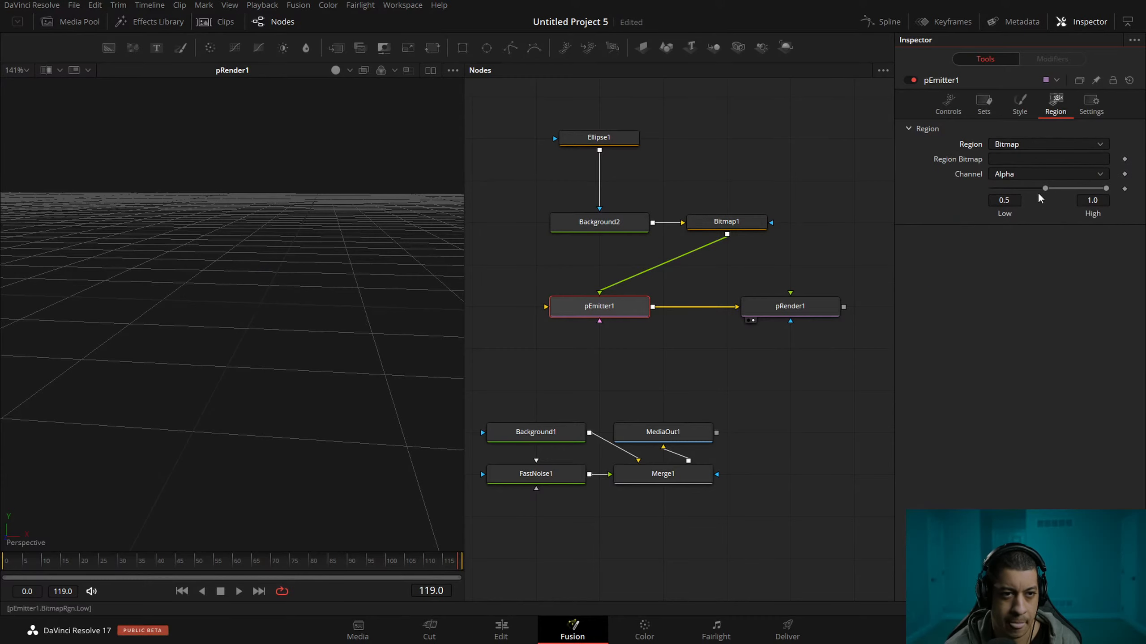
# Reroute FastNoise1 from Merge1 to the region bitmap input of pEmitter1 and show the noise in the viewer.
pyautogui.moveTo(648, 381); pyautogui.dragTo(742, 384)
pyautogui.moveTo(658, 481); pyautogui.dragTo(531, 355)
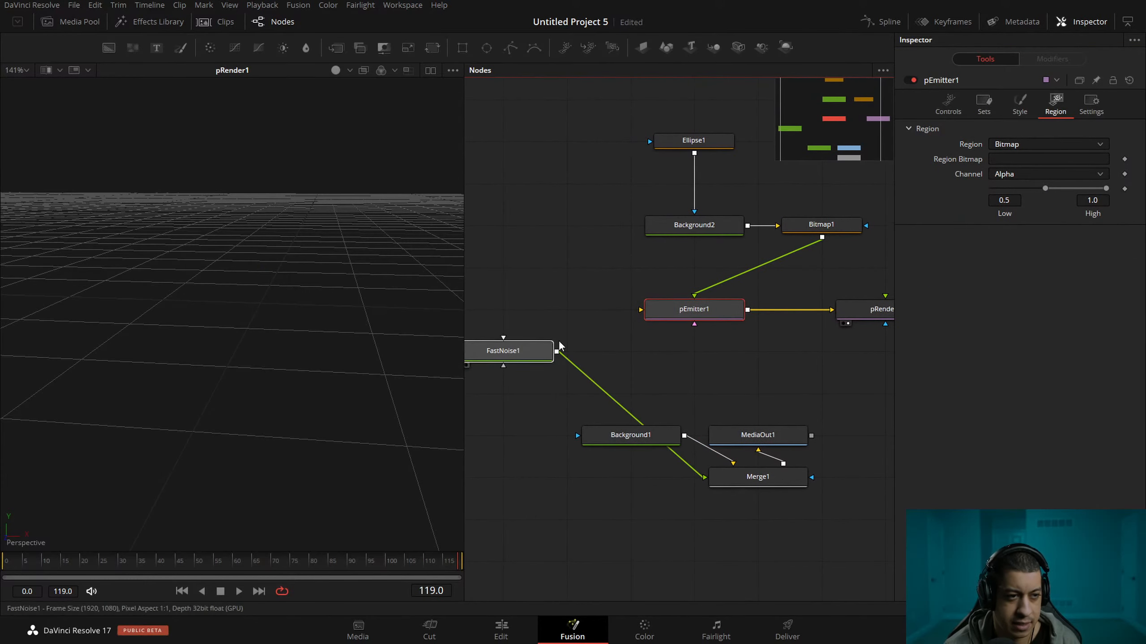
pyautogui.moveTo(693, 477); pyautogui.dragTo(696, 324)
pyautogui.moveTo(776, 365); pyautogui.dragTo(708, 362)
pyautogui.moveTo(380, 350); pyautogui.dragTo(242, 319)
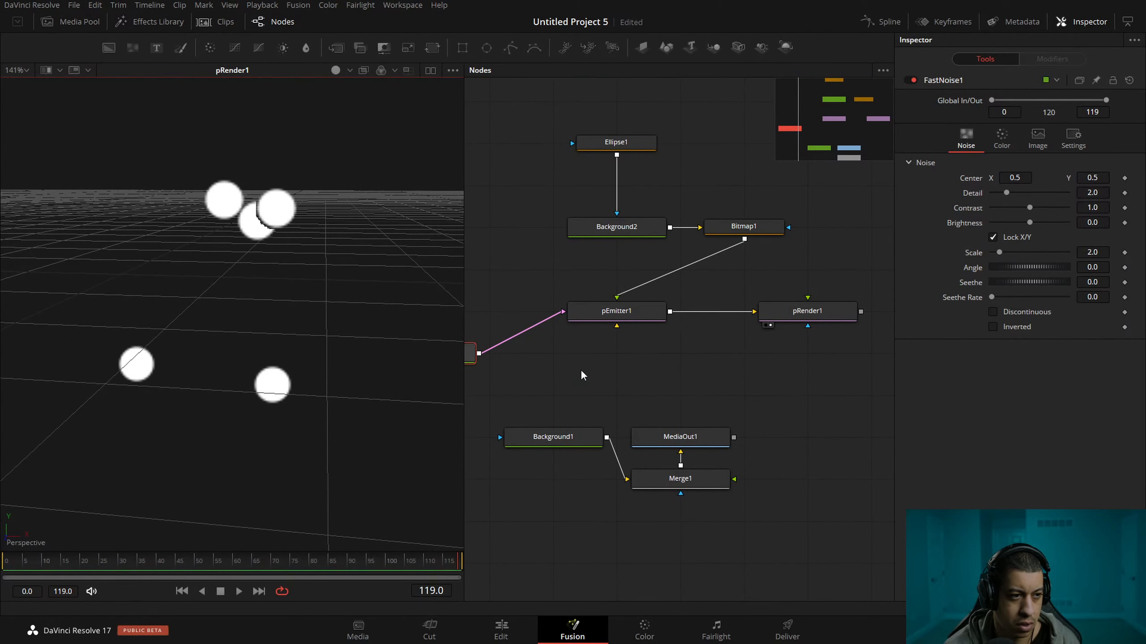
pyautogui.moveTo(509, 369); pyautogui.dragTo(624, 374)
pyautogui.moveTo(549, 362); pyautogui.dragTo(381, 308)
pyautogui.moveTo(550, 303); pyautogui.dragTo(577, 302)
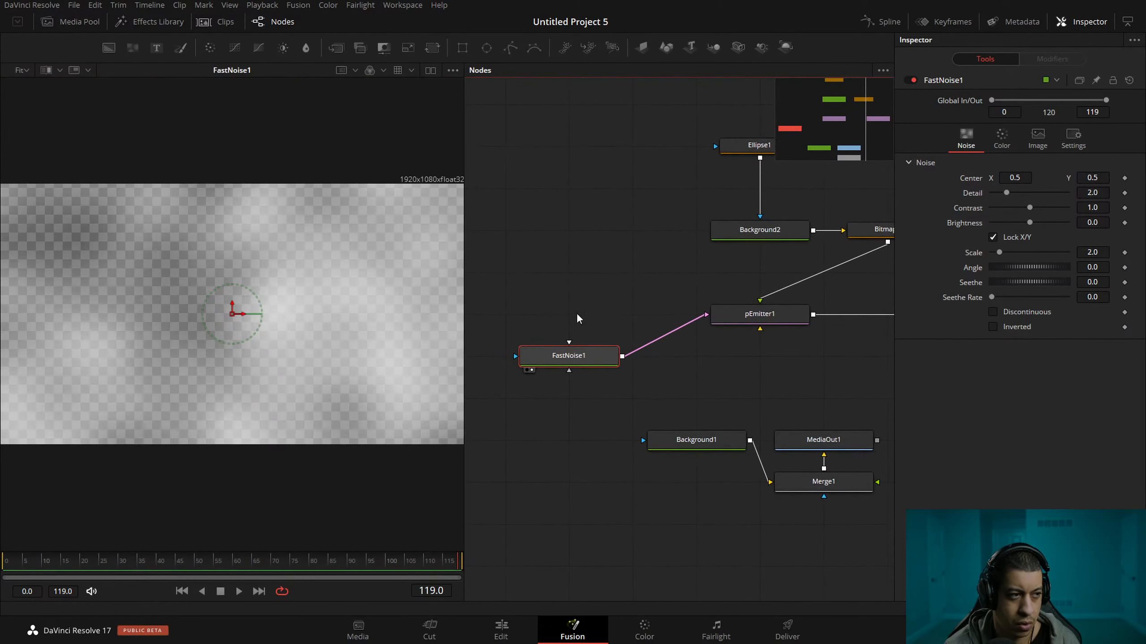
# Disconnect FastNoise1 from pEmitter1 and add a new Background node above FastNoise1.
pyautogui.moveTo(719, 376); pyautogui.dragTo(726, 376)
pyautogui.moveTo(702, 320); pyautogui.dragTo(704, 338)
pyautogui.hotkey('shift', 'space')
pyautogui.write('back')
pyautogui.press('Return')
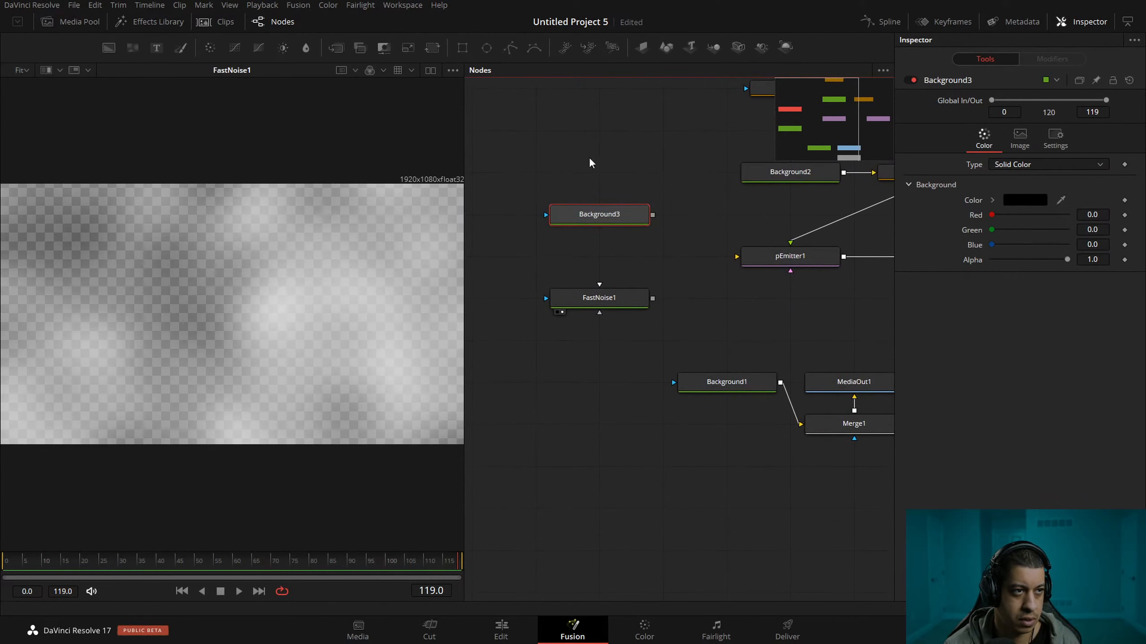
# Add a Rectangle mask to Background3 and paste a copy of it between the mask and the background.
pyautogui.click(464, 50)
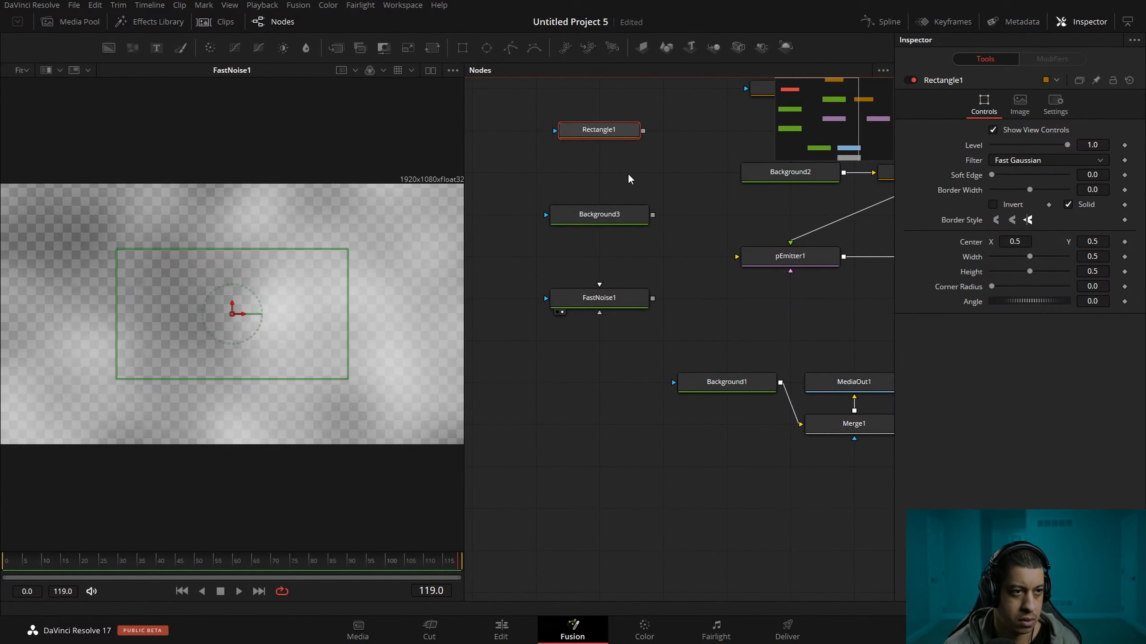
pyautogui.moveTo(643, 131); pyautogui.dragTo(602, 205)
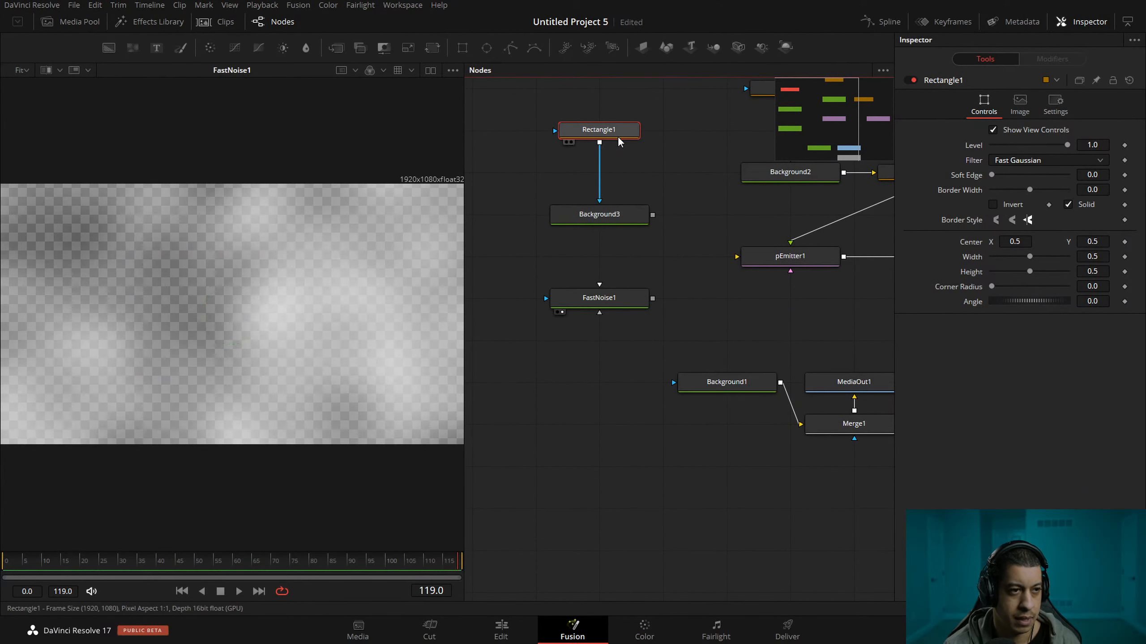
pyautogui.moveTo(599, 131)
pyautogui.mouseDown()
pyautogui.moveTo(482, 95)
pyautogui.moveTo(595, 124)
pyautogui.mouseUp()
pyautogui.hotkey('ctrl', 'v')
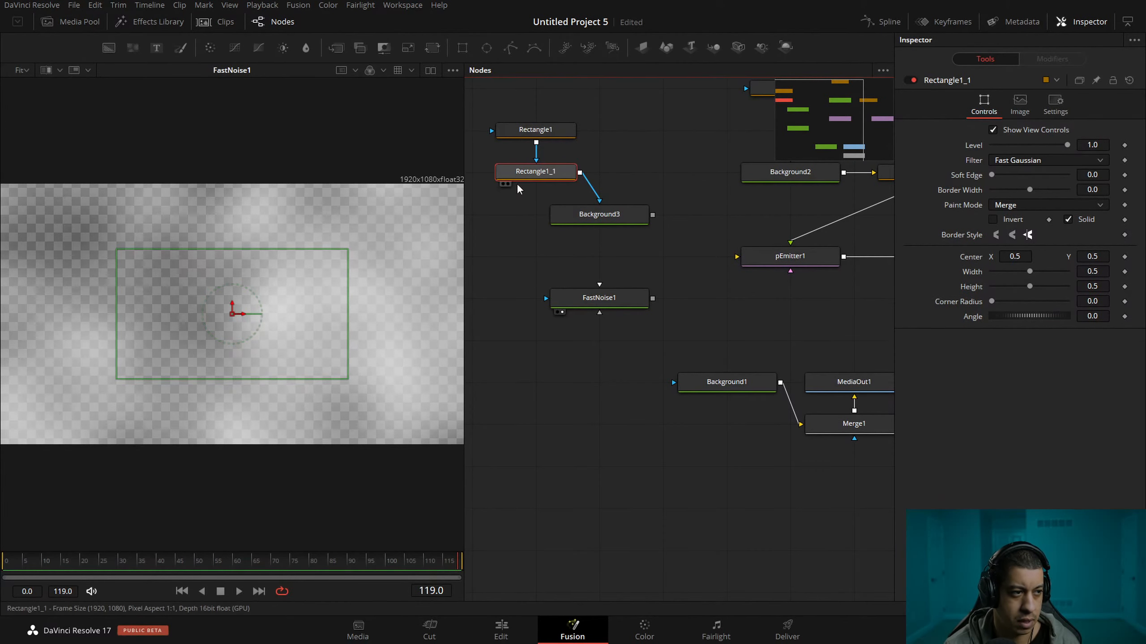
# With Background3 in the viewer, shape Rectangle1 into a small lower-left block about 0.15 by 0.22 and Rectangle1_1 into an upper-right bar about 0.13 wide.
pyautogui.moveTo(591, 221); pyautogui.dragTo(361, 327)
pyautogui.moveTo(232, 314); pyautogui.dragTo(343, 270)
pyautogui.click(535, 129)
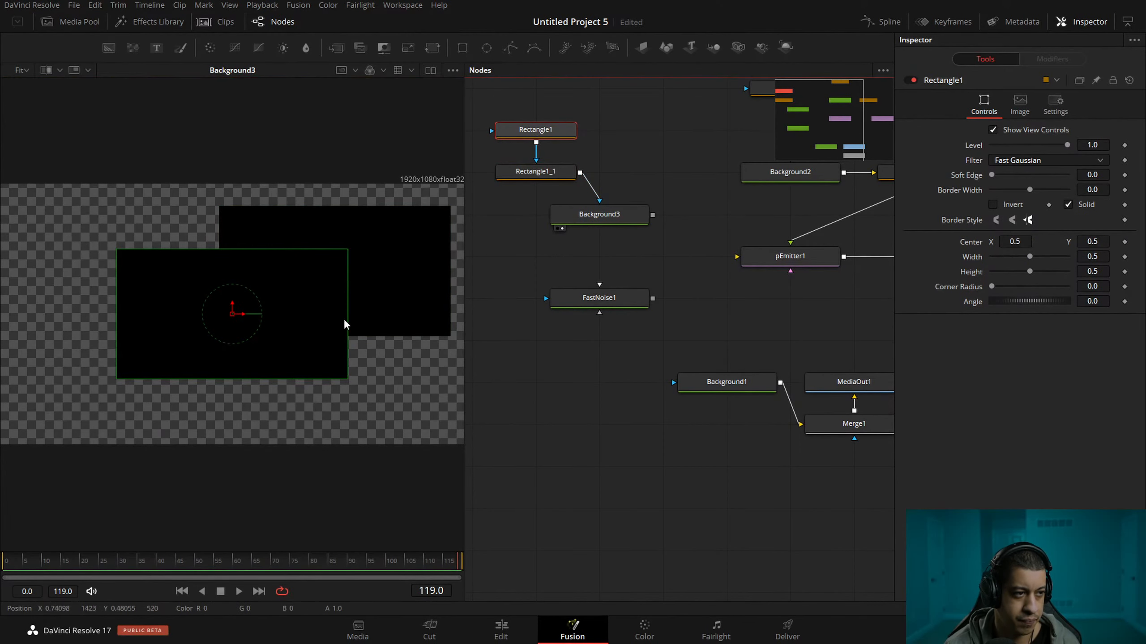
pyautogui.moveTo(348, 325); pyautogui.dragTo(263, 319)
pyautogui.moveTo(238, 250); pyautogui.dragTo(116, 358)
pyautogui.click(535, 171)
pyautogui.moveTo(222, 273); pyautogui.dragTo(305, 288)
# Connect Background3 to the region bitmap input of pEmitter1 and show the pRender1 particles in the viewer.
pyautogui.moveTo(665, 342); pyautogui.dragTo(535, 347)
pyautogui.moveTo(523, 220); pyautogui.dragTo(661, 280)
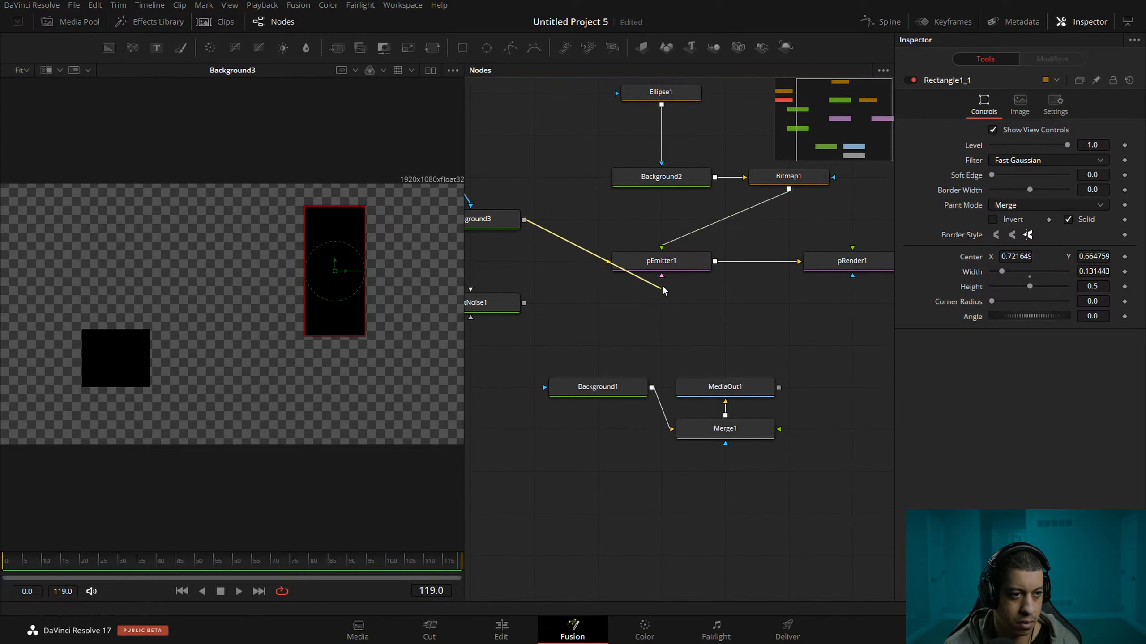
pyautogui.moveTo(734, 282); pyautogui.dragTo(648, 314)
pyautogui.moveTo(800, 300); pyautogui.dragTo(350, 292)
pyautogui.moveTo(590, 377); pyautogui.dragTo(629, 367)
# Split the viewer in two and show Background3 beside pRender1.
pyautogui.moveTo(491, 316); pyautogui.dragTo(650, 393)
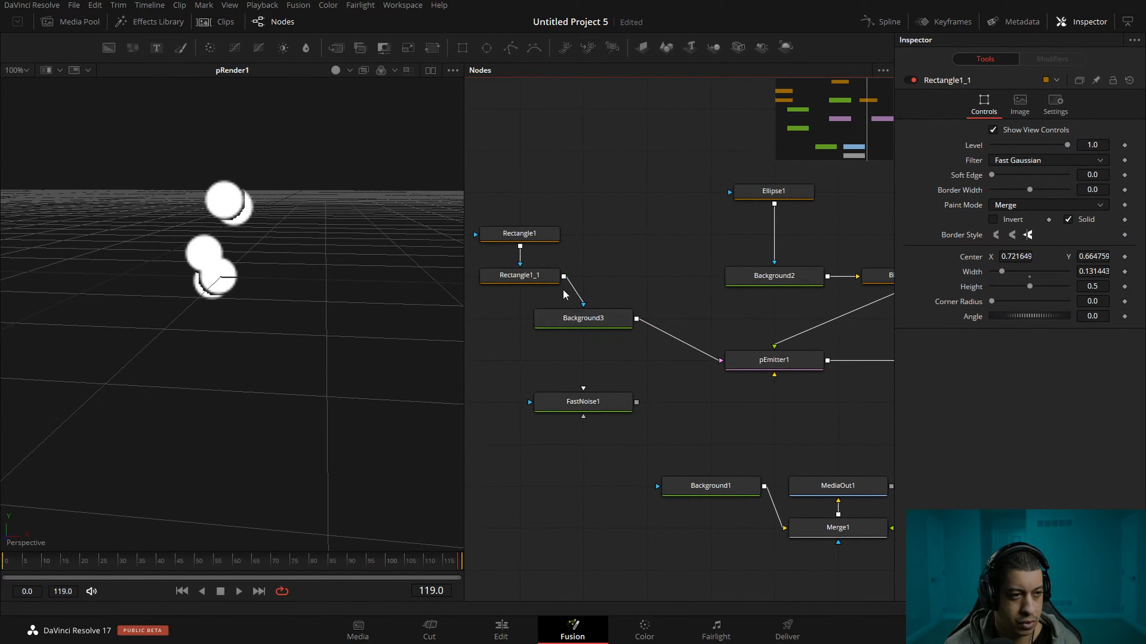
pyautogui.click(541, 242)
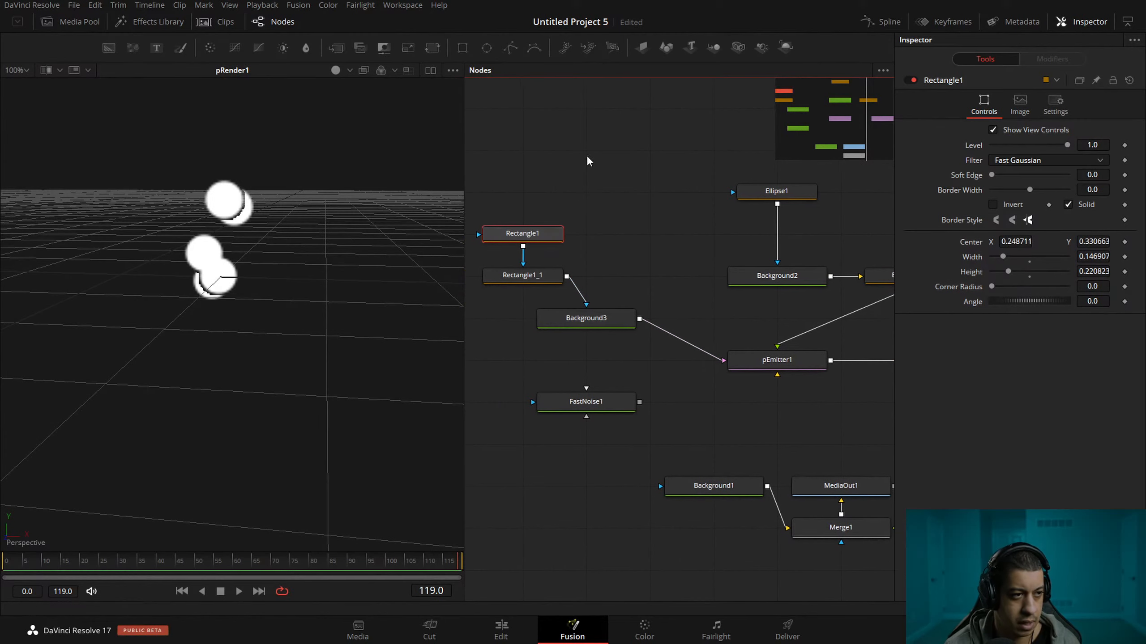
pyautogui.click(432, 70)
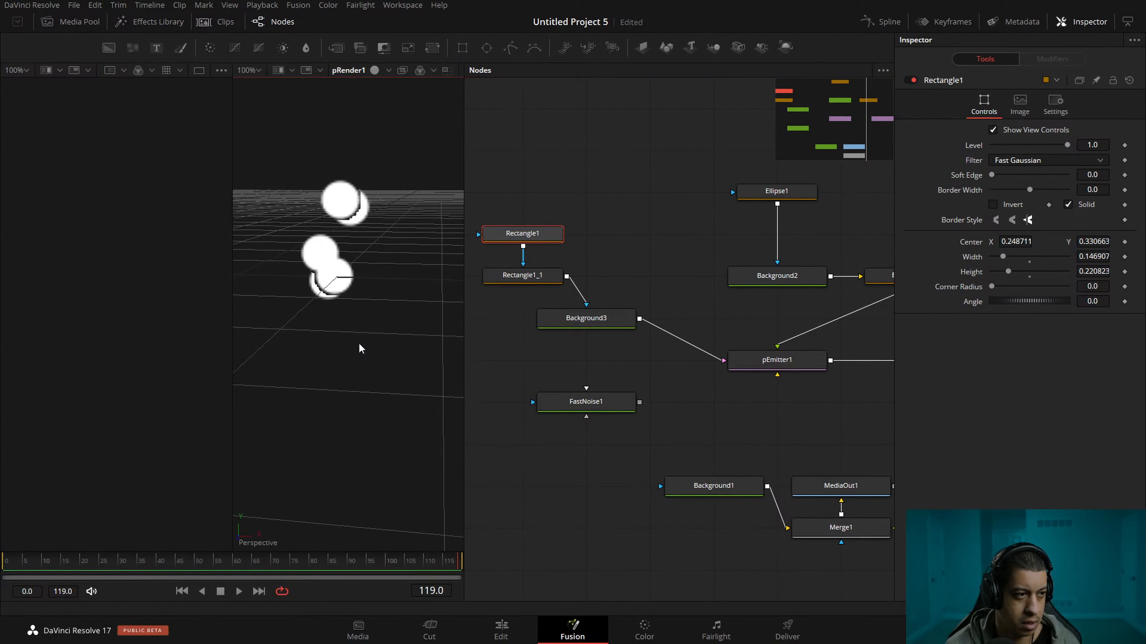
pyautogui.click(544, 333)
# Move Rectangle1 up to about 0.30, 0.73 and Rectangle1_1 down to about 0.70, 0.47.
pyautogui.moveTo(65, 342); pyautogui.dragTo(77, 289)
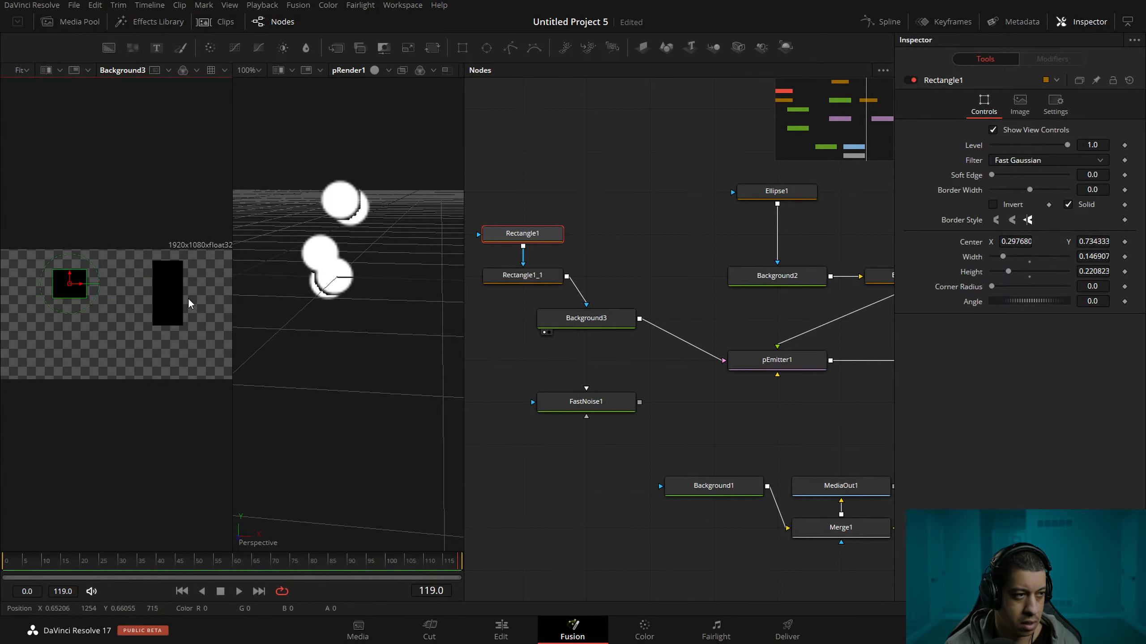
pyautogui.click(519, 273)
pyautogui.moveTo(172, 300); pyautogui.dragTo(173, 327)
pyautogui.click(742, 426)
pyautogui.moveTo(742, 427); pyautogui.dragTo(711, 412)
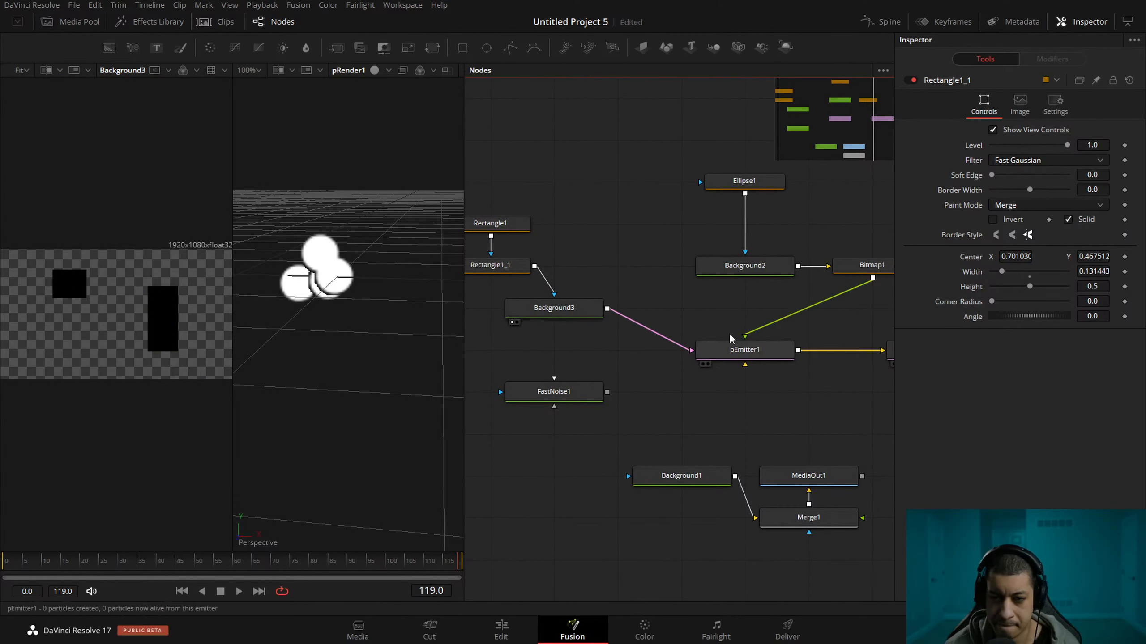
pyautogui.moveTo(629, 393); pyautogui.dragTo(647, 355)
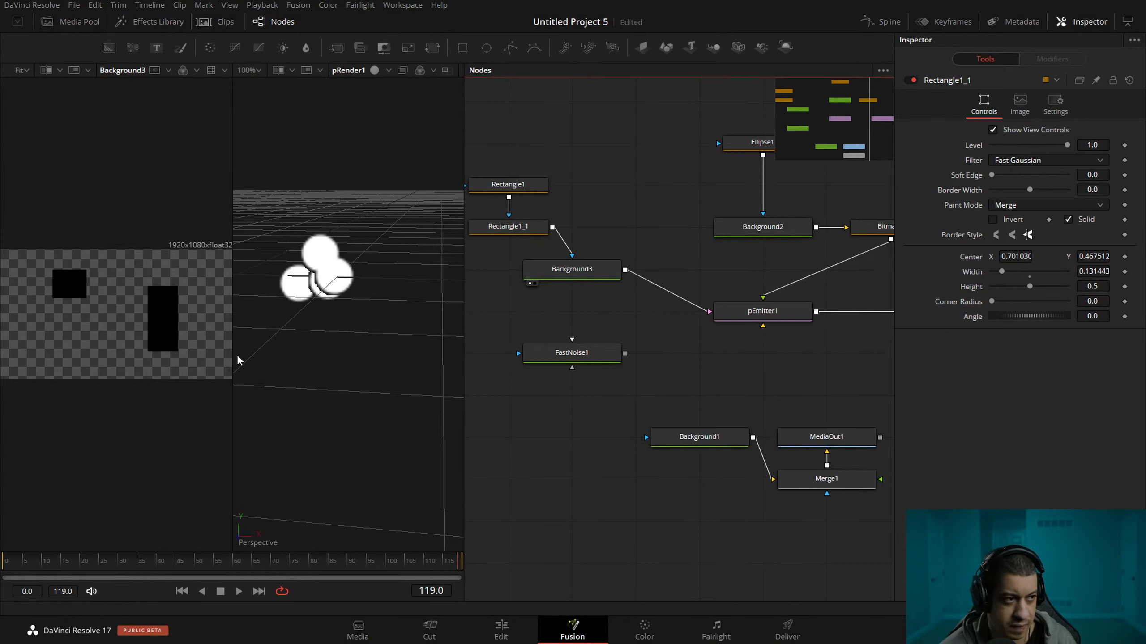
# Fit the Background3 image to its view and move Rectangle1_1 to a center X of about 0.81.
pyautogui.moveTo(232, 401); pyautogui.dragTo(338, 405)
pyautogui.click(30, 72)
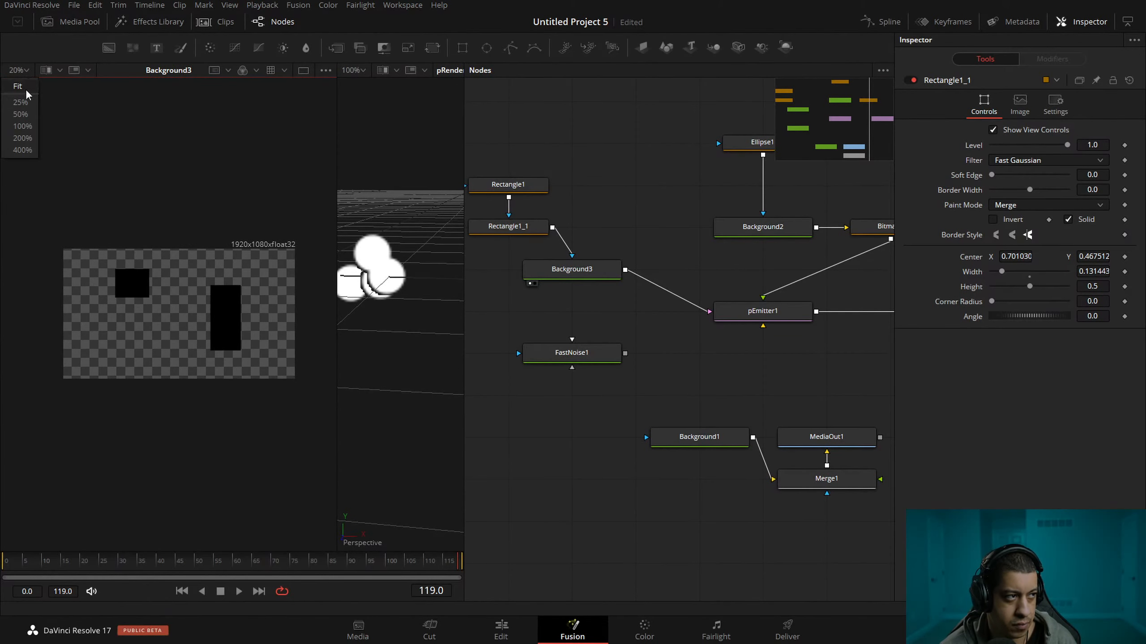
pyautogui.click(14, 91)
pyautogui.moveTo(337, 201); pyautogui.dragTo(229, 198)
pyautogui.moveTo(340, 287); pyautogui.dragTo(325, 266)
pyautogui.click(539, 225)
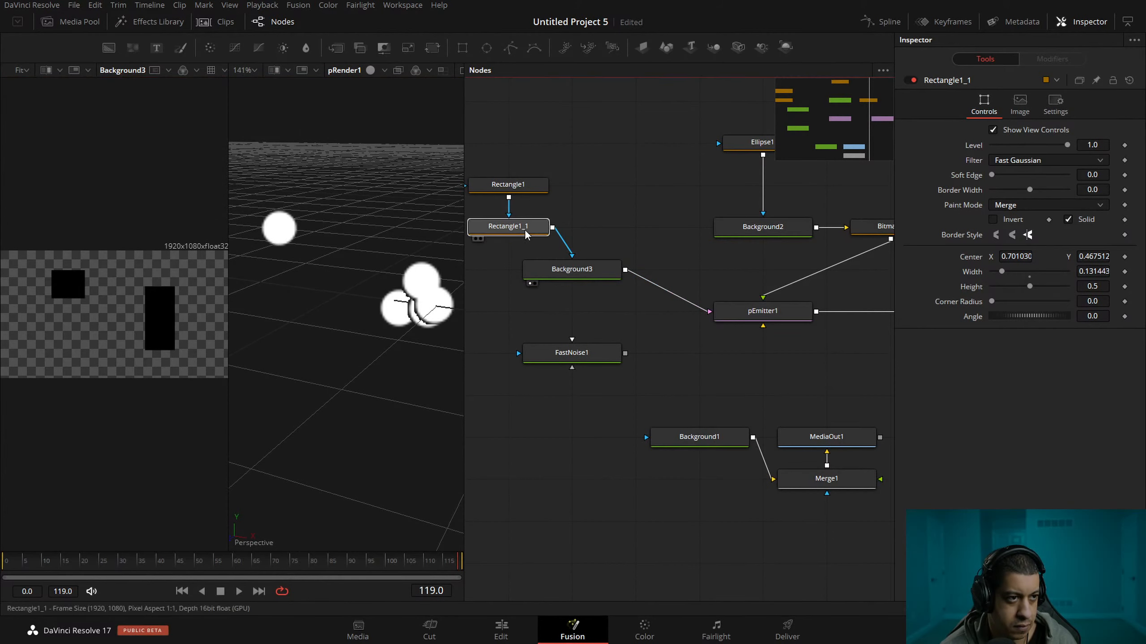
pyautogui.moveTo(160, 325); pyautogui.dragTo(195, 320)
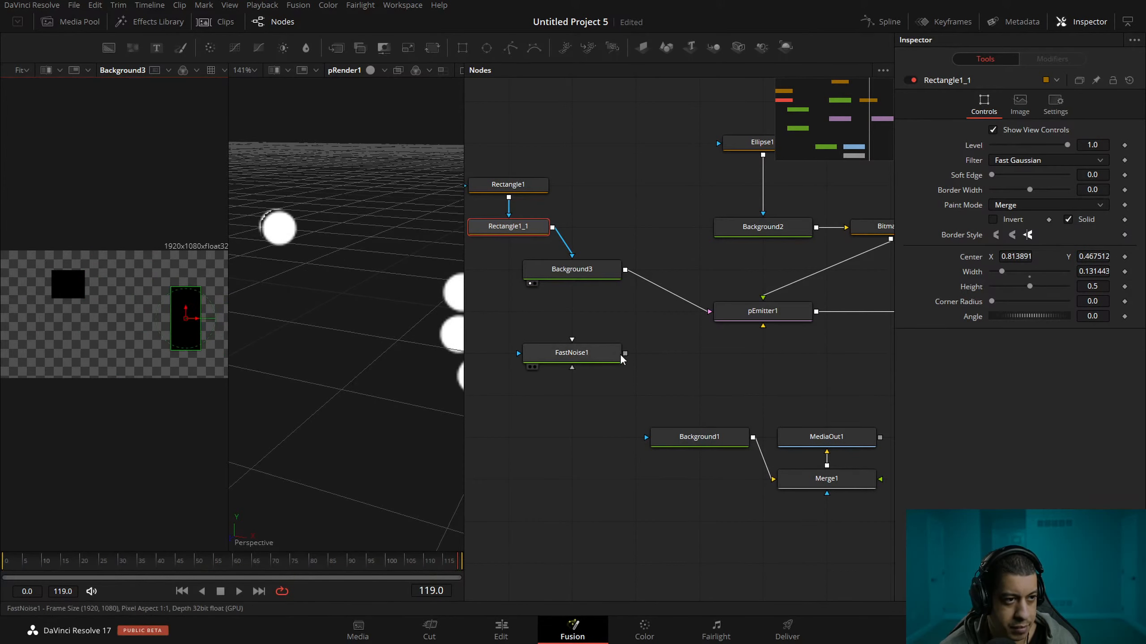
# Disconnect Rectangle1 from Rectangle1_1 so that only Rectangle1_1 masks Background3.
pyautogui.moveTo(622, 357); pyautogui.dragTo(632, 347)
pyautogui.moveTo(414, 348); pyautogui.dragTo(245, 320)
pyautogui.moveTo(590, 349); pyautogui.dragTo(622, 345)
pyautogui.moveTo(716, 327); pyautogui.dragTo(609, 360)
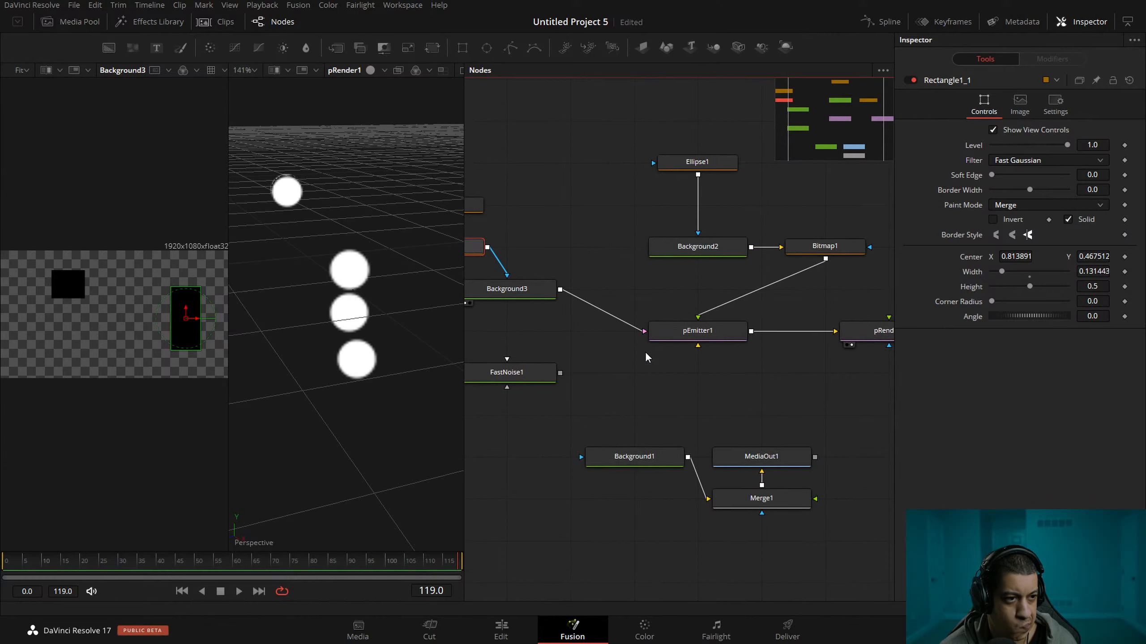
pyautogui.moveTo(564, 338); pyautogui.dragTo(639, 354)
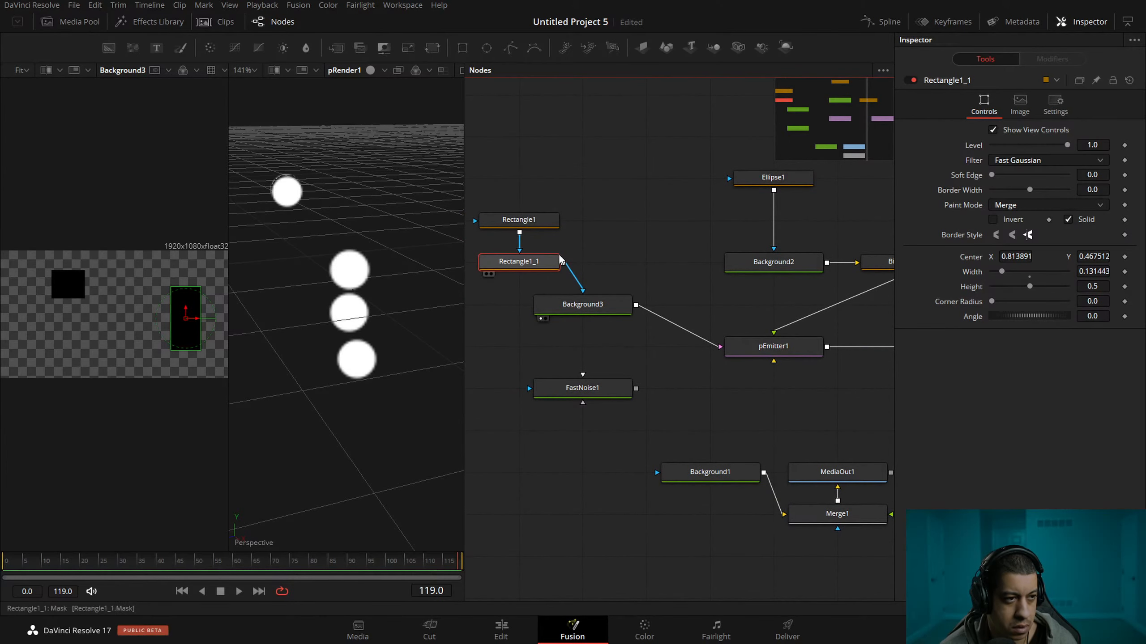
pyautogui.moveTo(534, 251); pyautogui.dragTo(612, 260)
# Stretch Rectangle1_1 to a height of about 0.87.
pyautogui.click(549, 277)
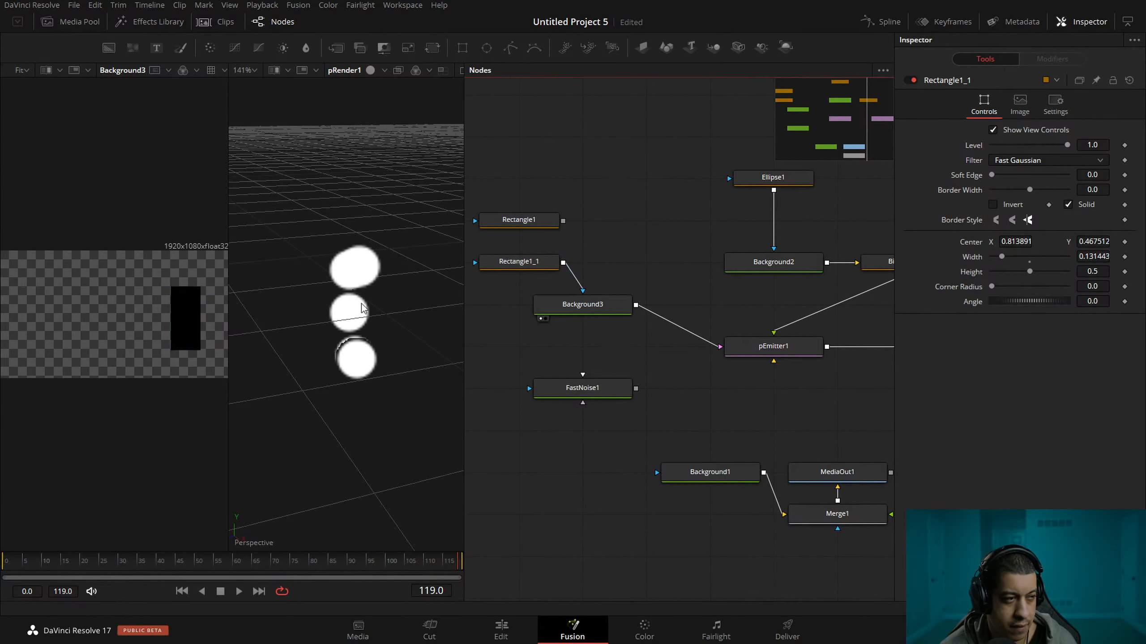
pyautogui.click(184, 328)
pyautogui.moveTo(187, 288); pyautogui.dragTo(198, 270)
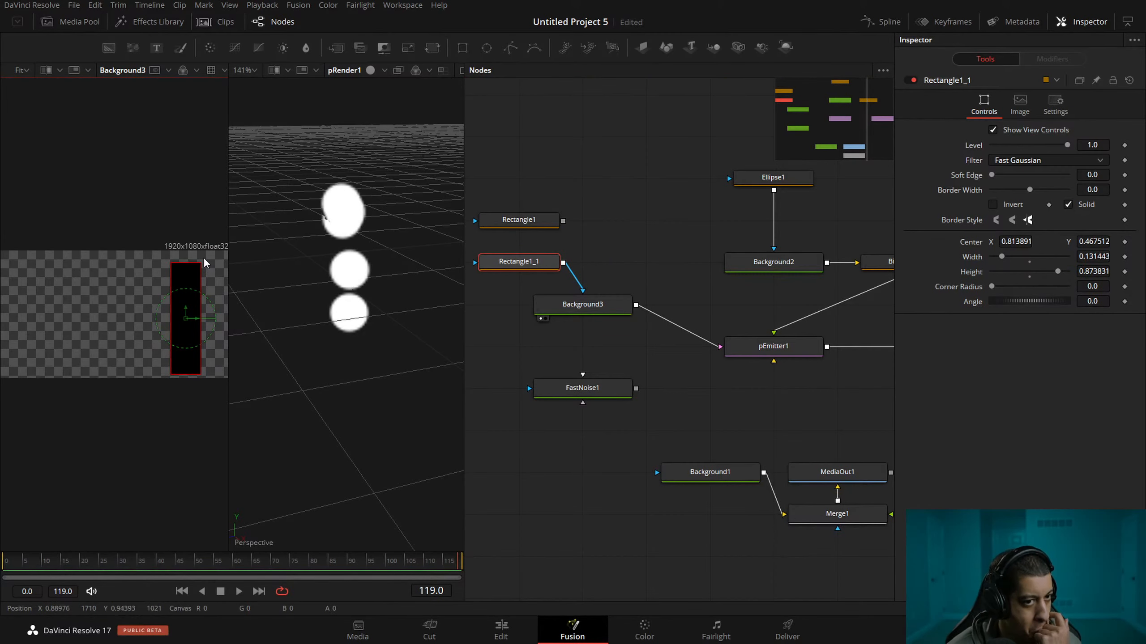
# Examine the 2D view options and the scene, grid and image settings of pRender1.
pyautogui.click(796, 349)
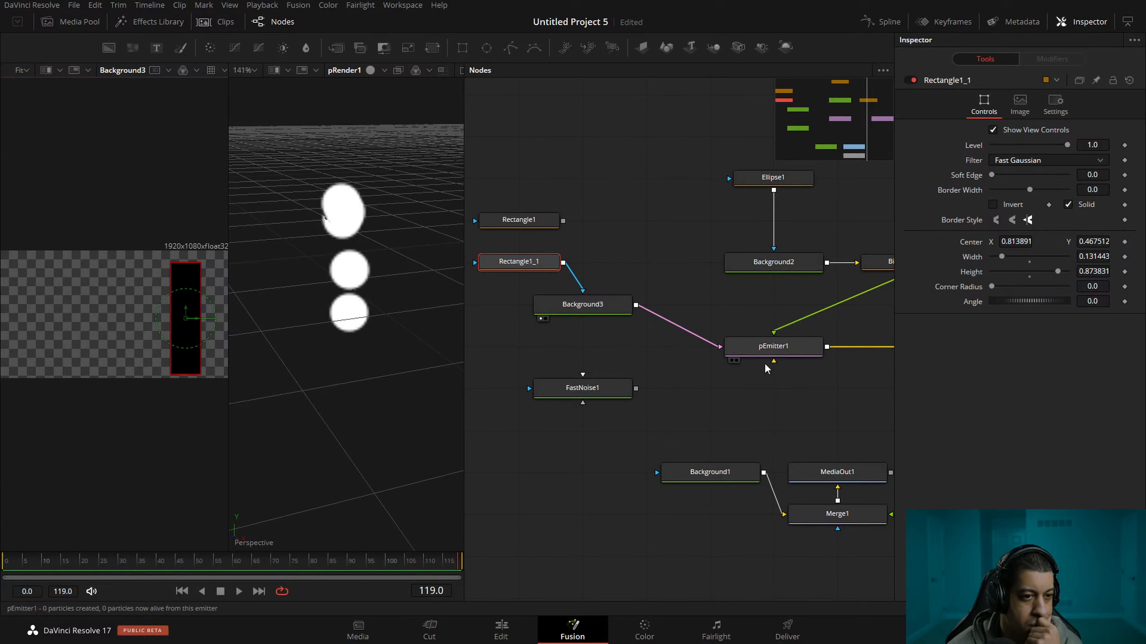
pyautogui.moveTo(798, 330); pyautogui.dragTo(669, 292)
pyautogui.click(836, 318)
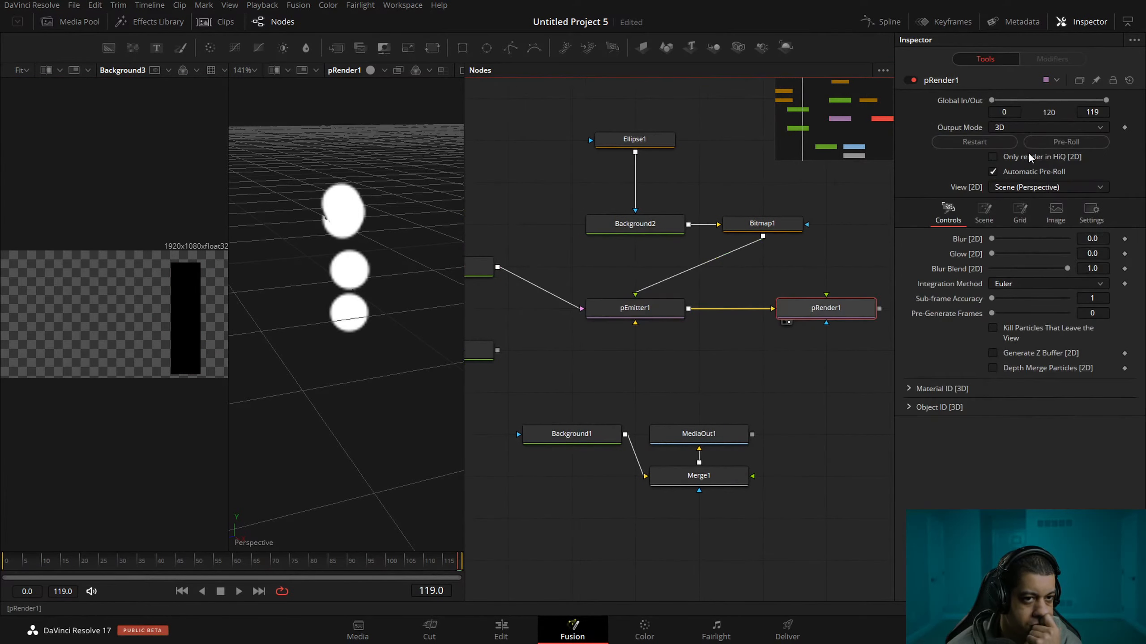
pyautogui.click(1057, 186)
pyautogui.click(1057, 183)
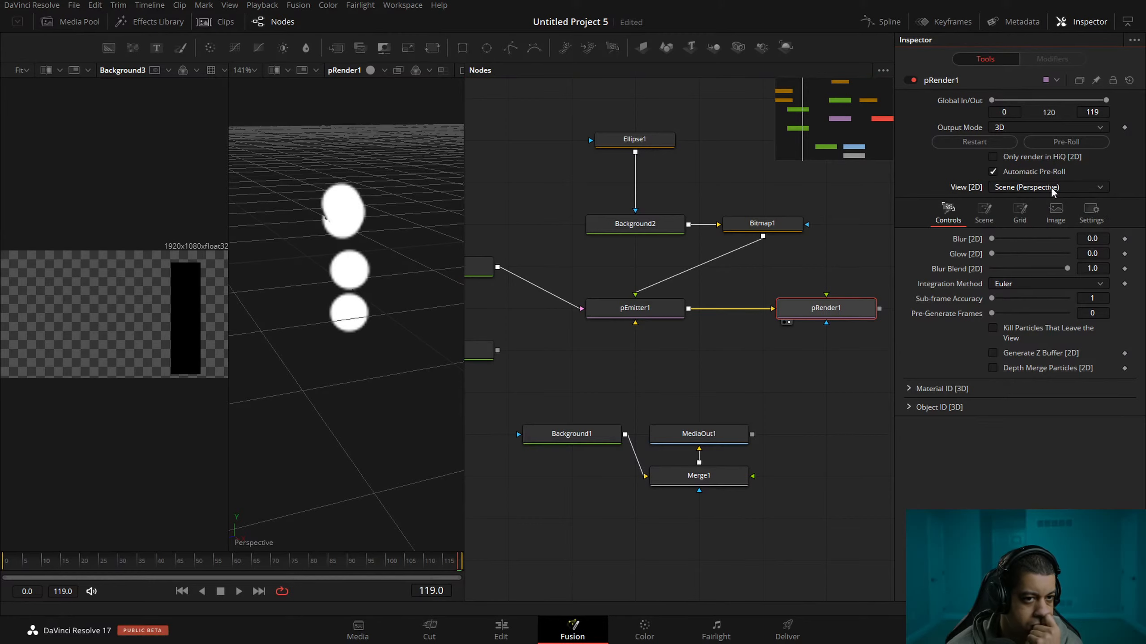
pyautogui.click(975, 221)
pyautogui.click(1023, 218)
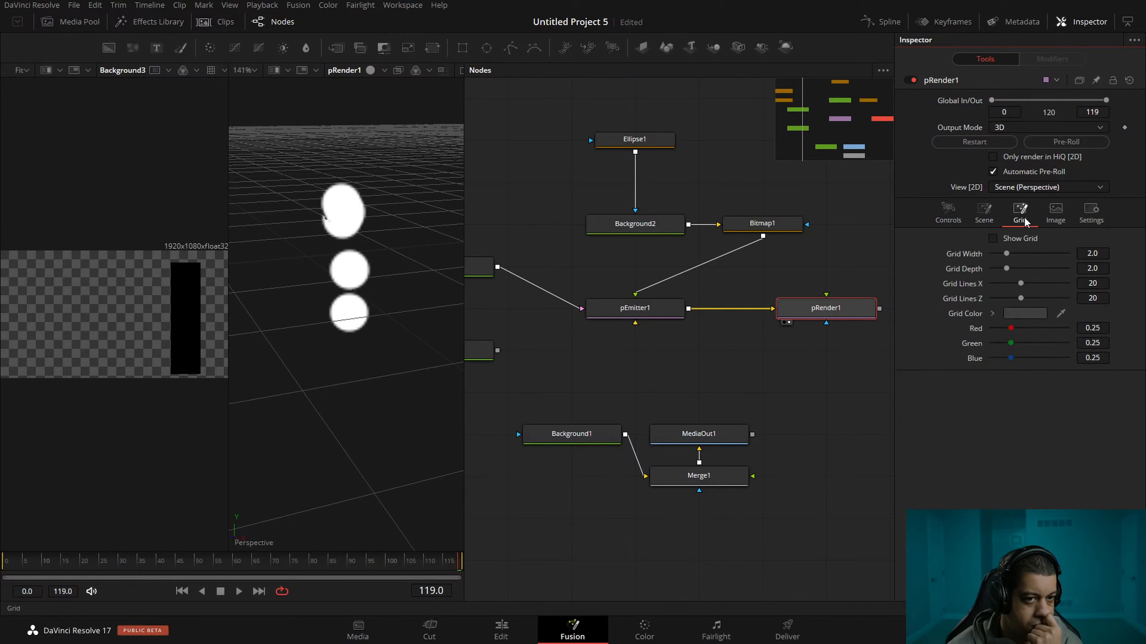
pyautogui.click(1048, 218)
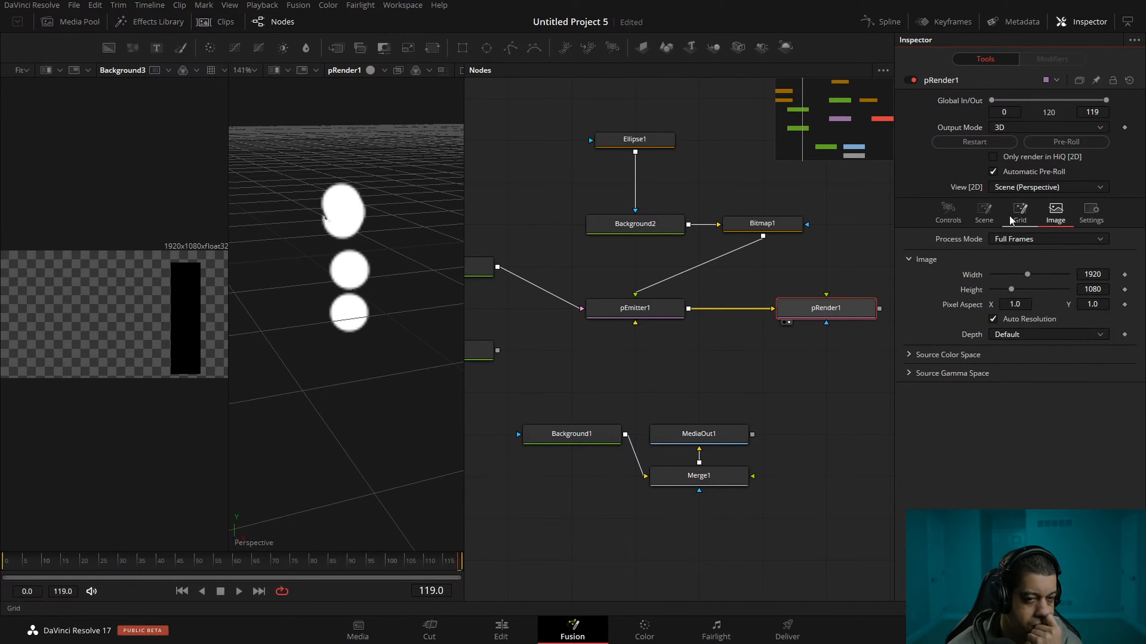
pyautogui.click(947, 211)
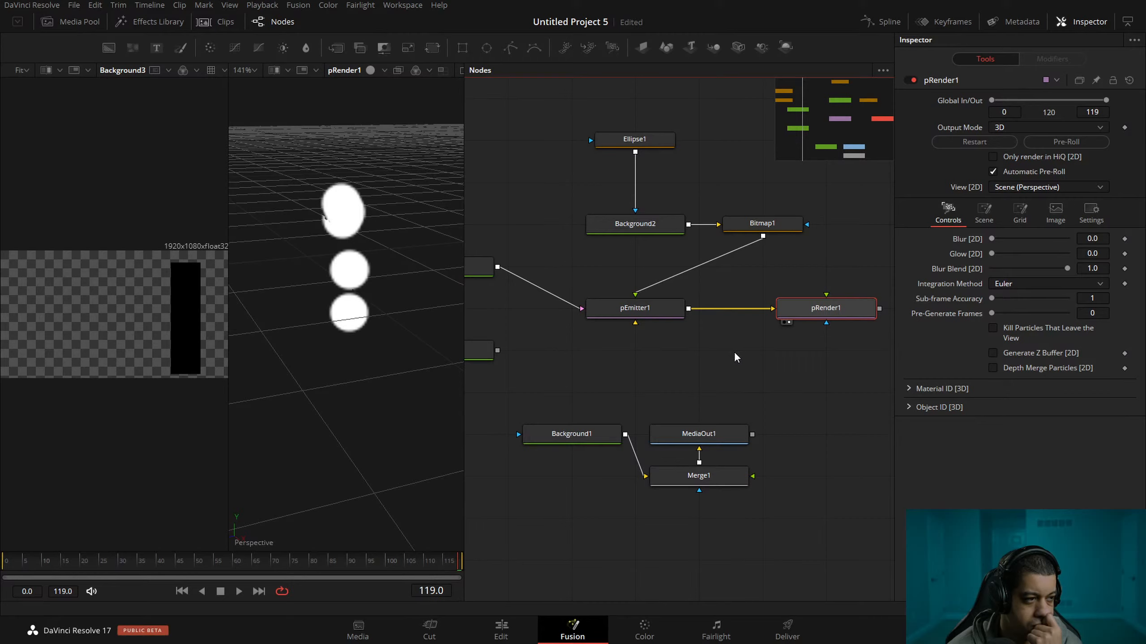
# Save the project and move the pRender1 node closer to pEmitter1.
pyautogui.hotkey('ctrl', 's')
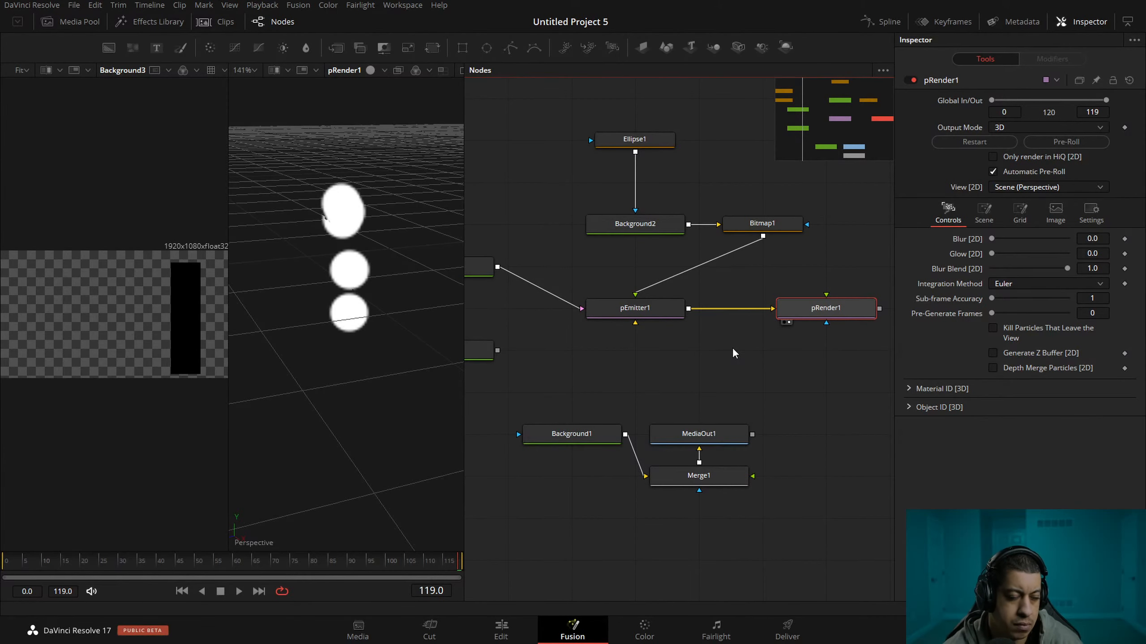
pyautogui.moveTo(708, 356); pyautogui.dragTo(733, 374)
pyautogui.moveTo(817, 331); pyautogui.dragTo(771, 332)
# Rearrange the Ellipse1, Background2 and Bitmap1 nodes so that Bitmap1 sits directly above pEmitter1.
pyautogui.moveTo(625, 158); pyautogui.dragTo(666, 179)
pyautogui.click(848, 283)
pyautogui.moveTo(603, 114); pyautogui.dragTo(783, 245)
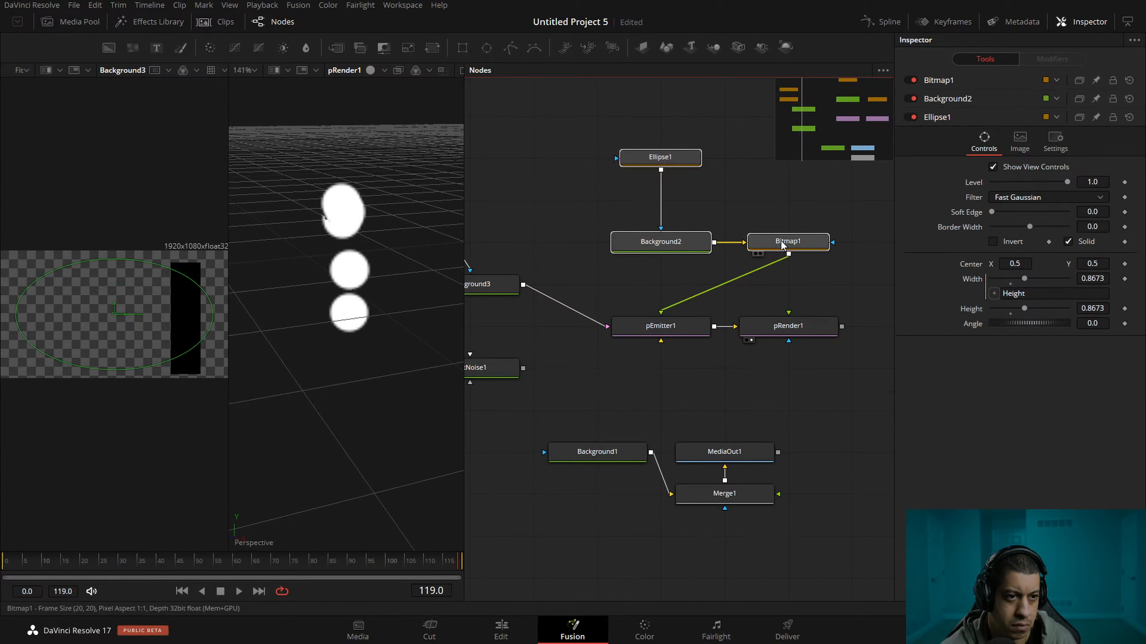
pyautogui.moveTo(697, 241); pyautogui.dragTo(586, 239)
pyautogui.moveTo(681, 298); pyautogui.dragTo(798, 288)
pyautogui.moveTo(611, 274); pyautogui.dragTo(712, 292)
pyautogui.moveTo(667, 326); pyautogui.dragTo(604, 326)
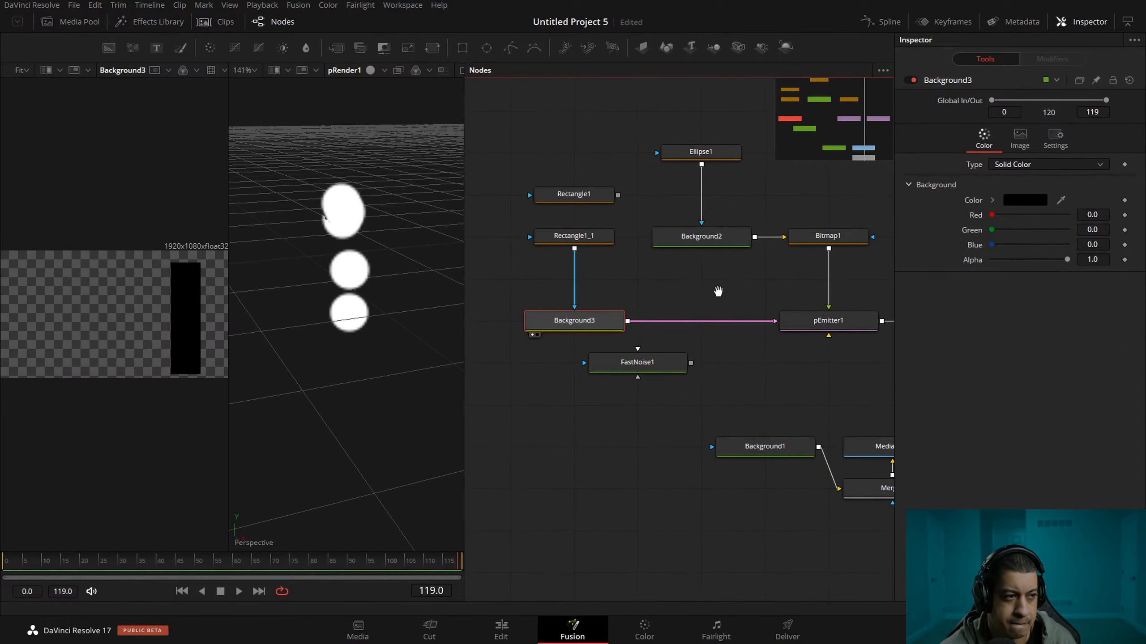
# Reduce pEmitter1's particle size to about 0.0157 and play back the emission.
pyautogui.moveTo(718, 290); pyautogui.dragTo(676, 295)
pyautogui.moveTo(299, 311); pyautogui.dragTo(489, 315)
pyautogui.moveTo(652, 314); pyautogui.dragTo(641, 312)
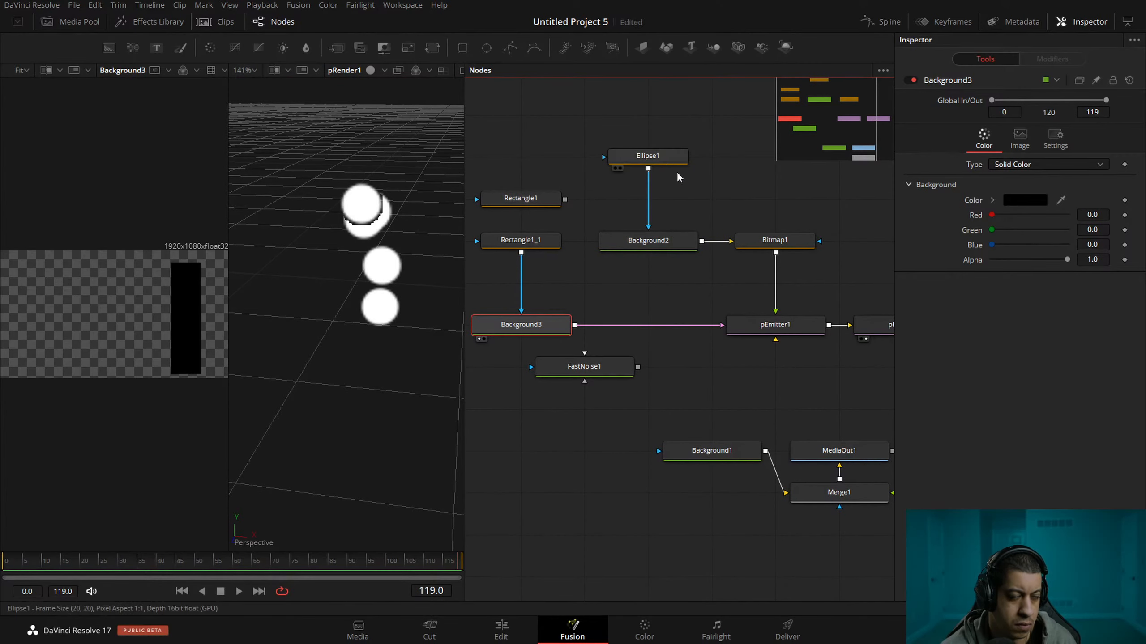
pyautogui.click(775, 325)
pyautogui.click(983, 103)
pyautogui.click(1031, 116)
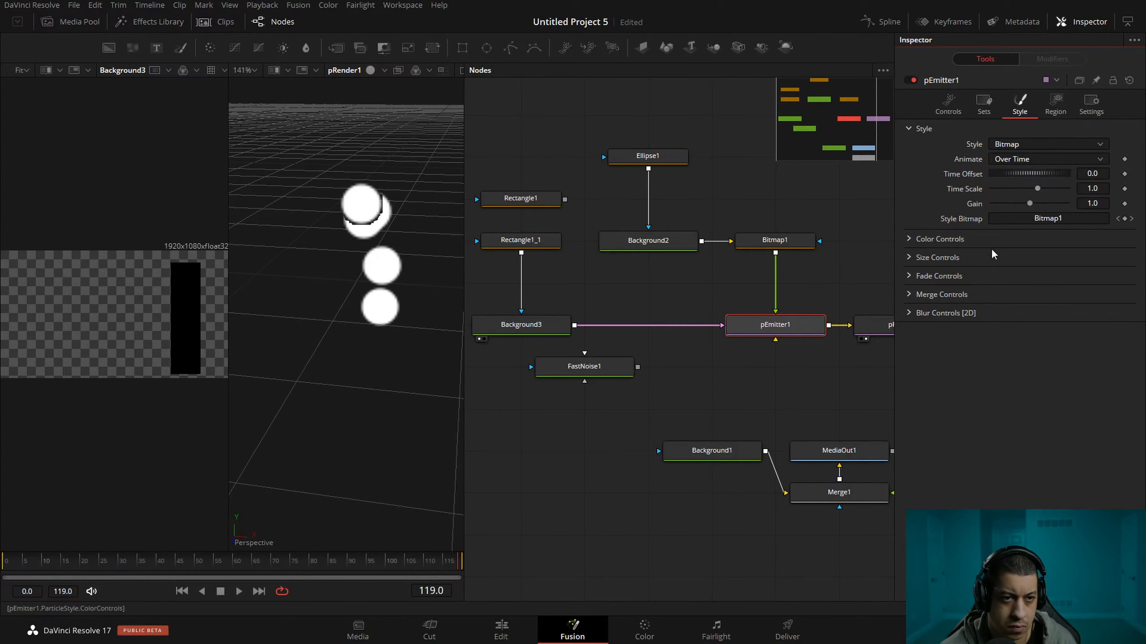
pyautogui.click(912, 257)
pyautogui.moveTo(1006, 273); pyautogui.dragTo(995, 273)
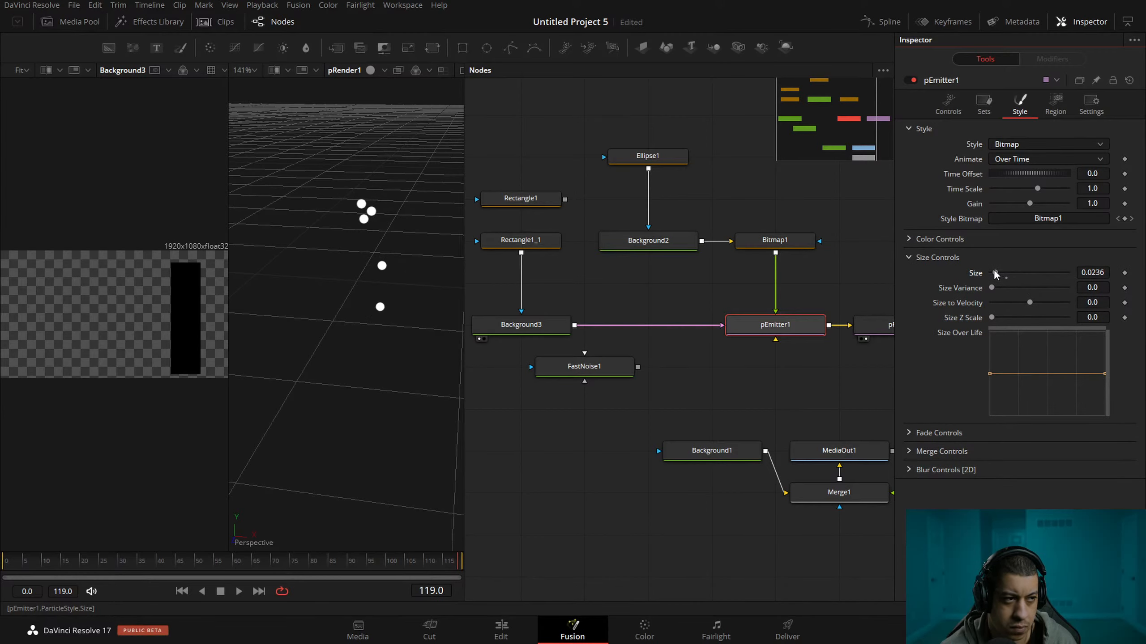
pyautogui.moveTo(995, 273); pyautogui.dragTo(994, 273)
pyautogui.press('space')
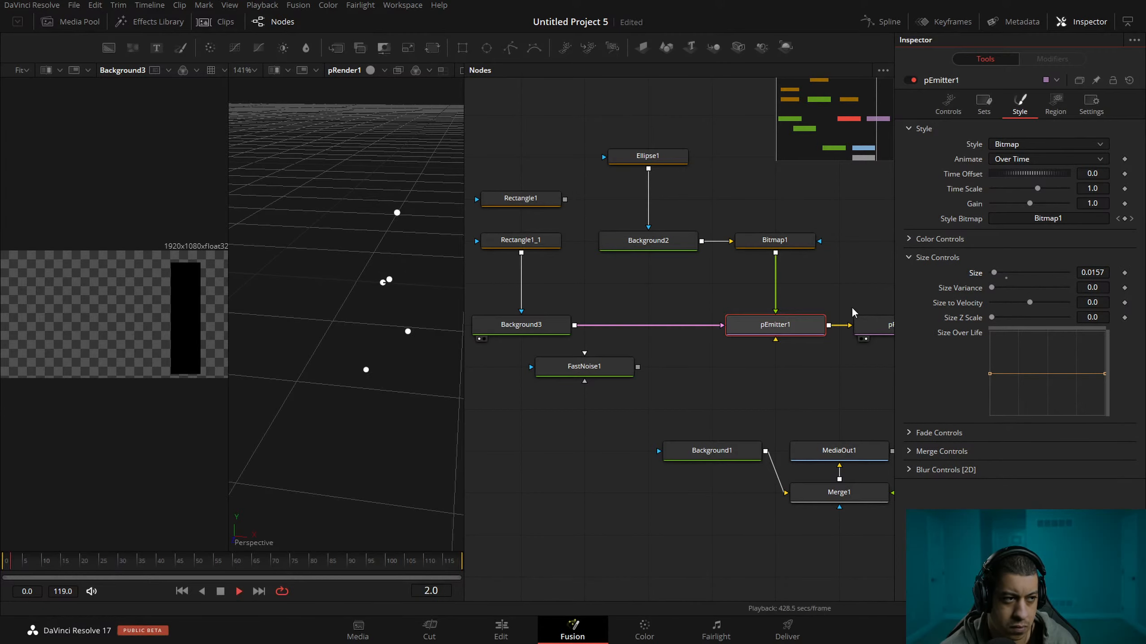
pyautogui.press('space')
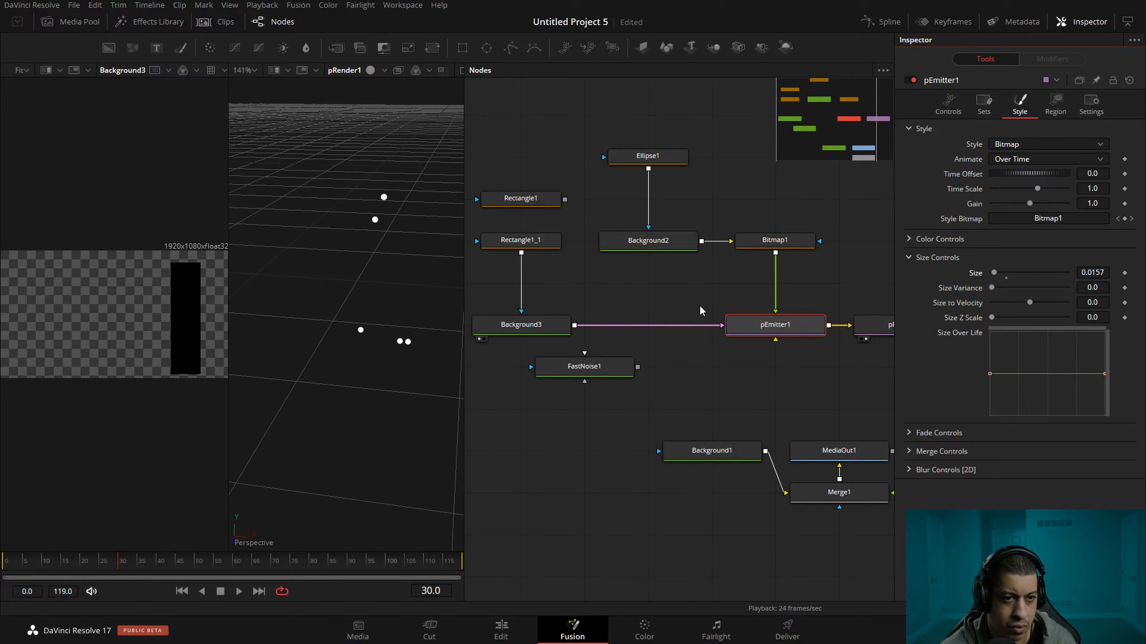
# Turn off Auto Resolution for Background3 and set its image width to 10 and height to 50.
pyautogui.click(557, 248)
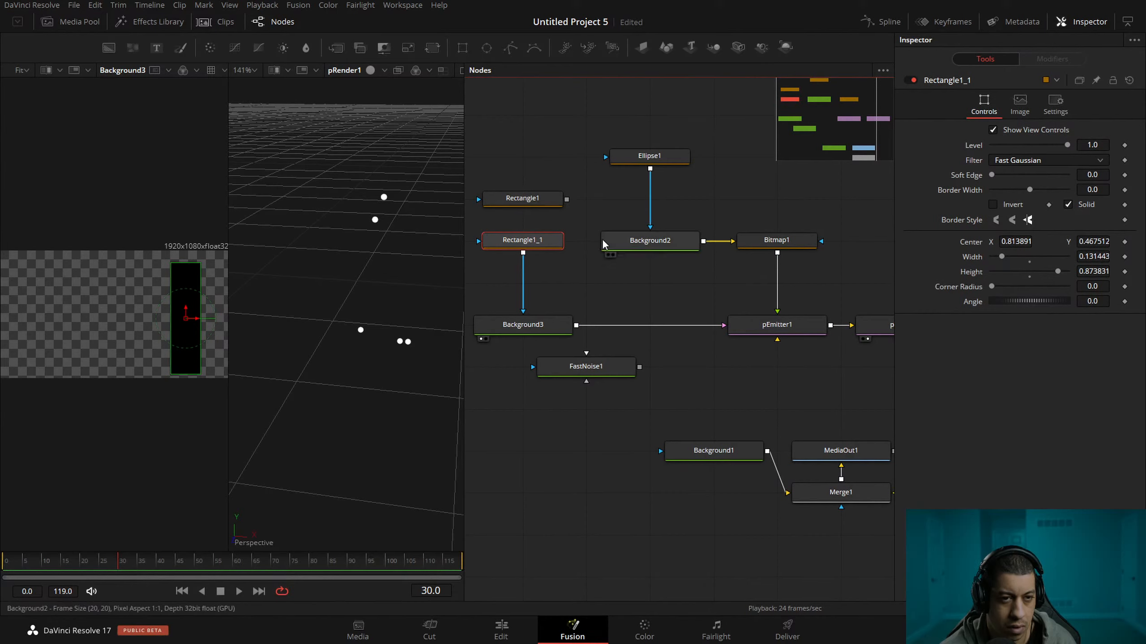
pyautogui.moveTo(603, 292); pyautogui.dragTo(642, 291)
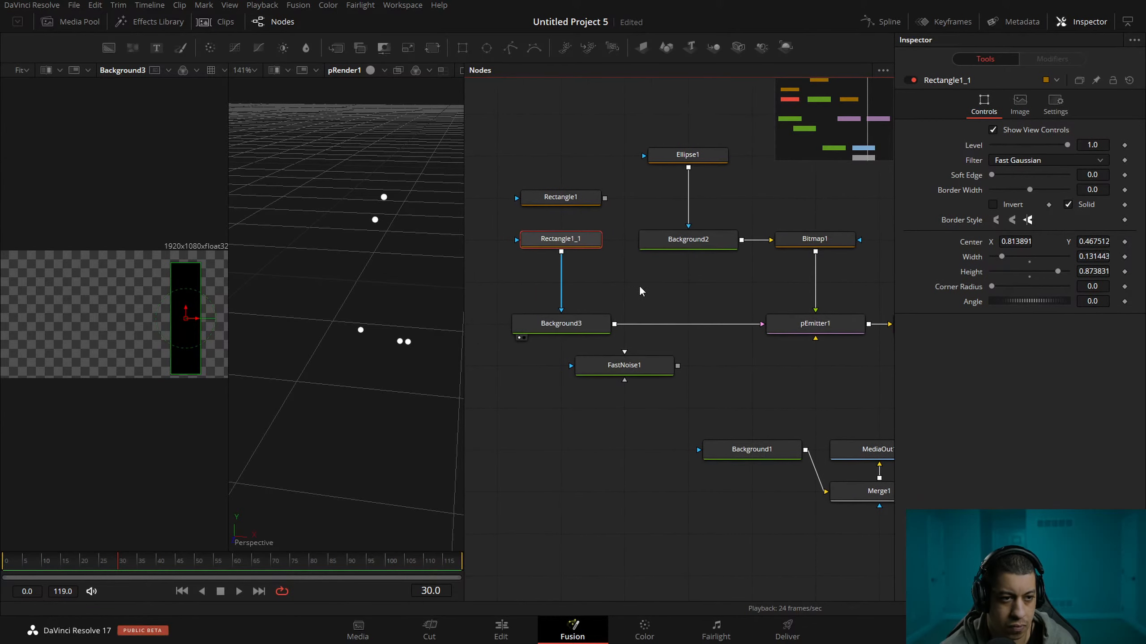
pyautogui.click(581, 325)
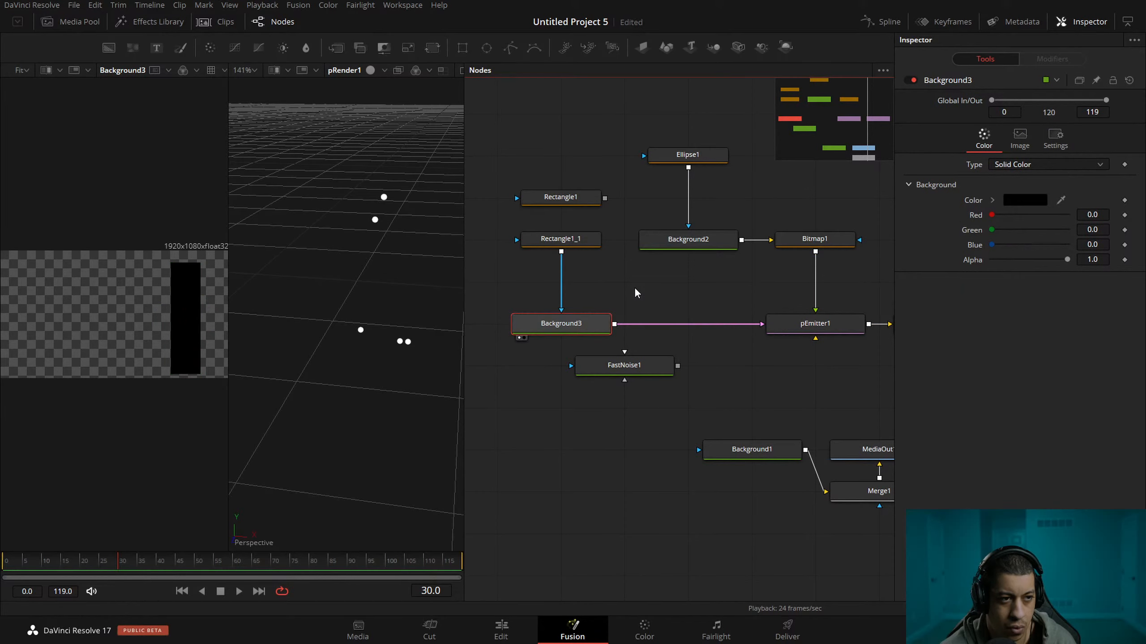
pyautogui.click(1055, 138)
pyautogui.click(1020, 137)
pyautogui.click(1024, 244)
pyautogui.click(1092, 200)
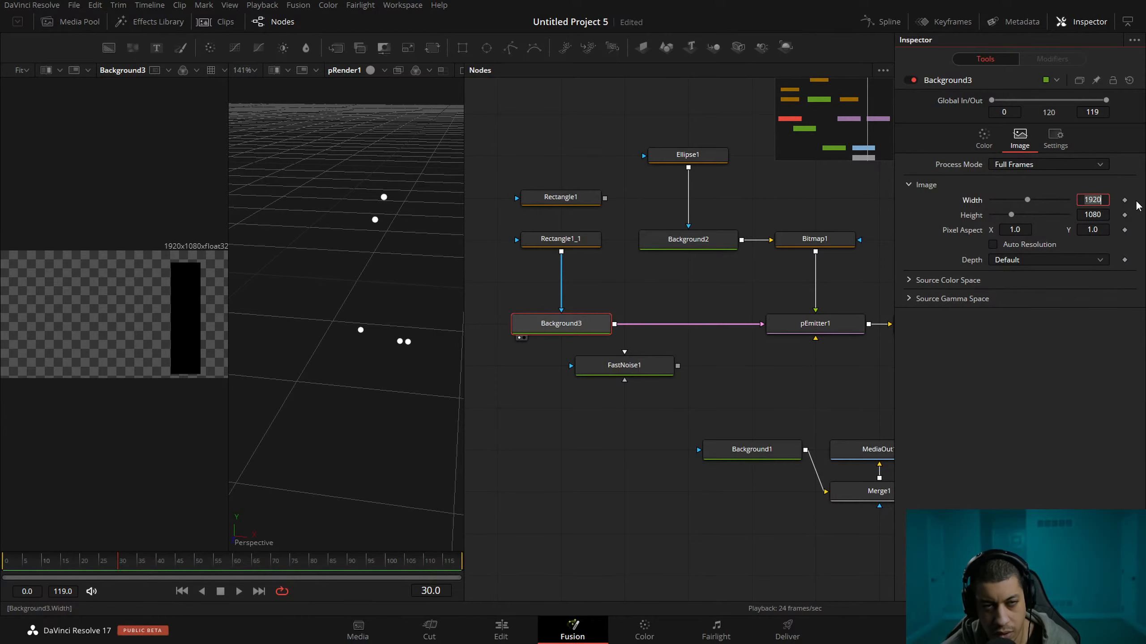
pyautogui.write('10')
pyautogui.press('Tab')
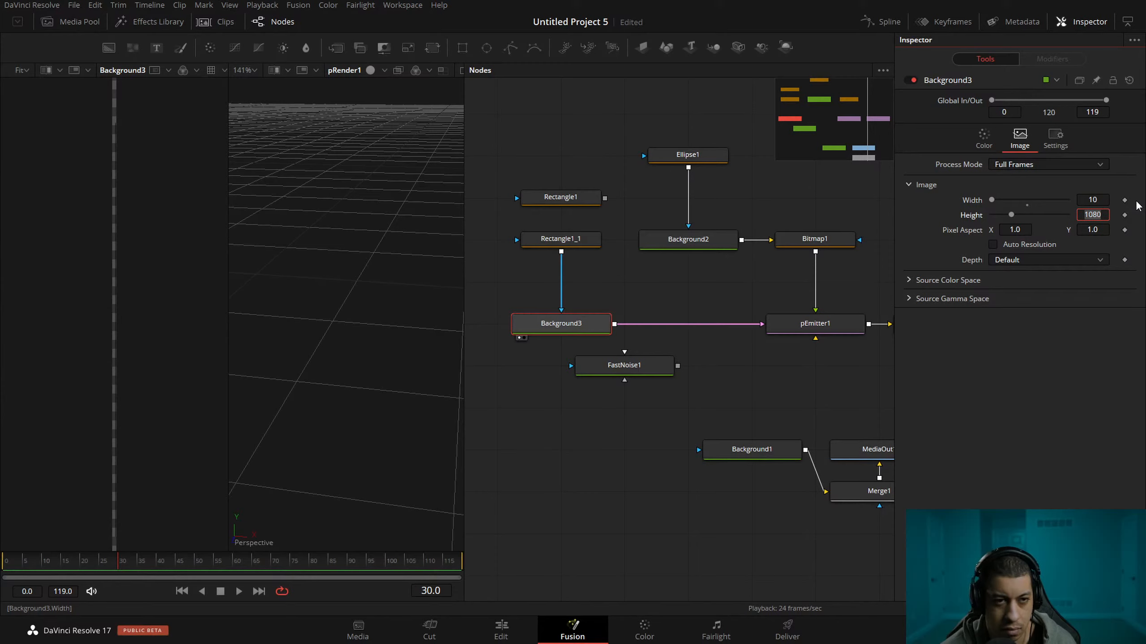
pyautogui.write('50')
pyautogui.press('Tab')
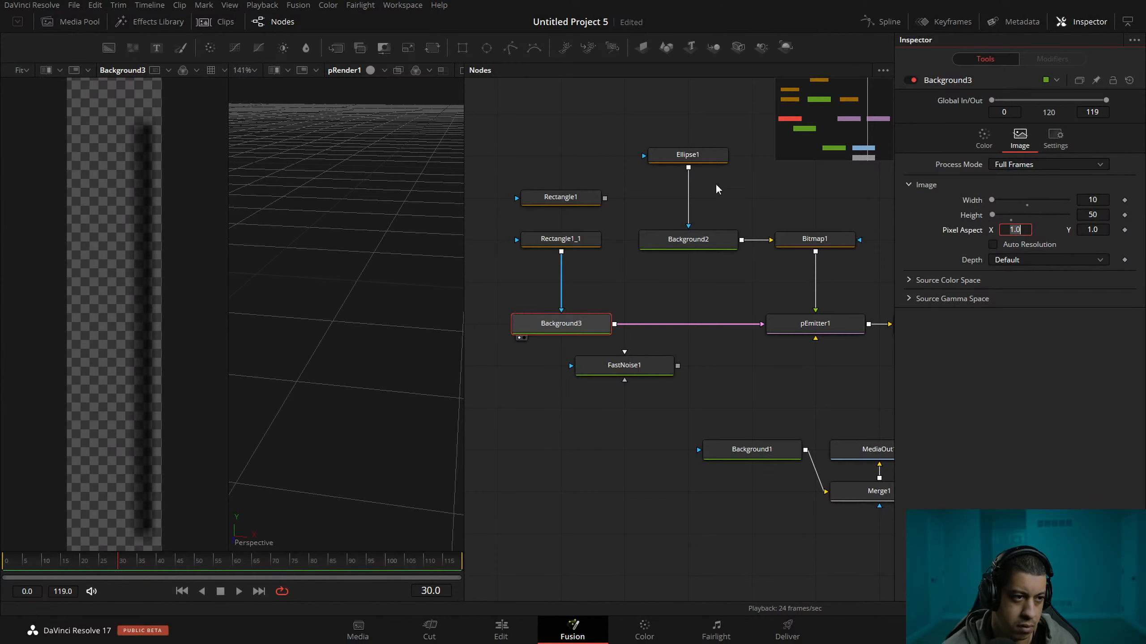
# Widen Rectangle1_1 to about 0.976, reset its center to 0.5, 0.5 and raise its height to 1.0.
pyautogui.click(589, 243)
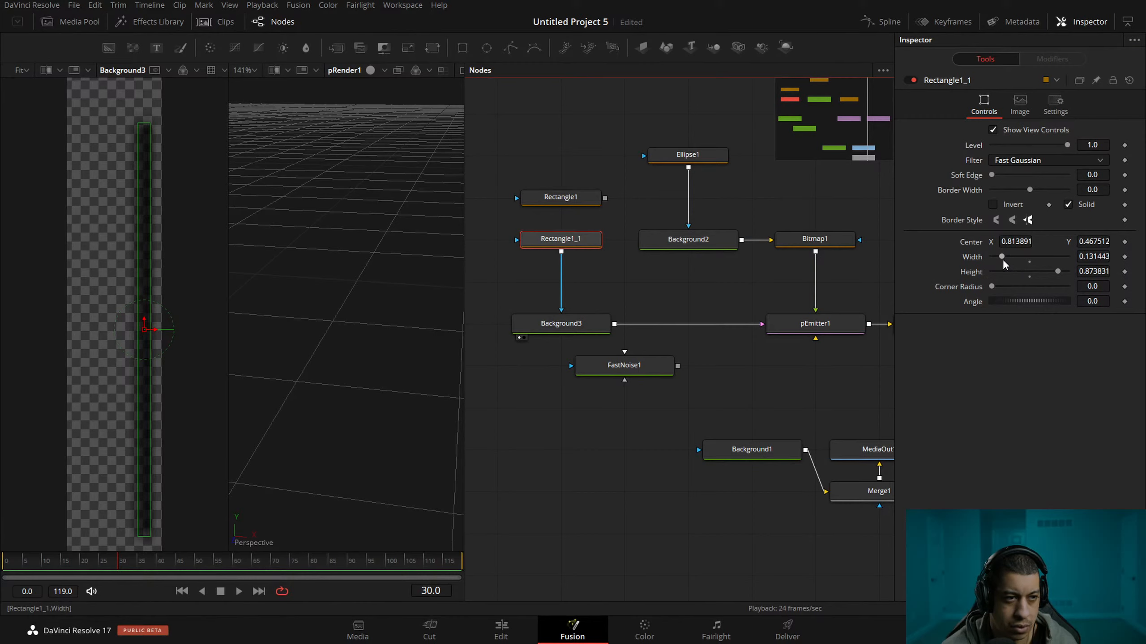
pyautogui.moveTo(1004, 264); pyautogui.dragTo(1068, 267)
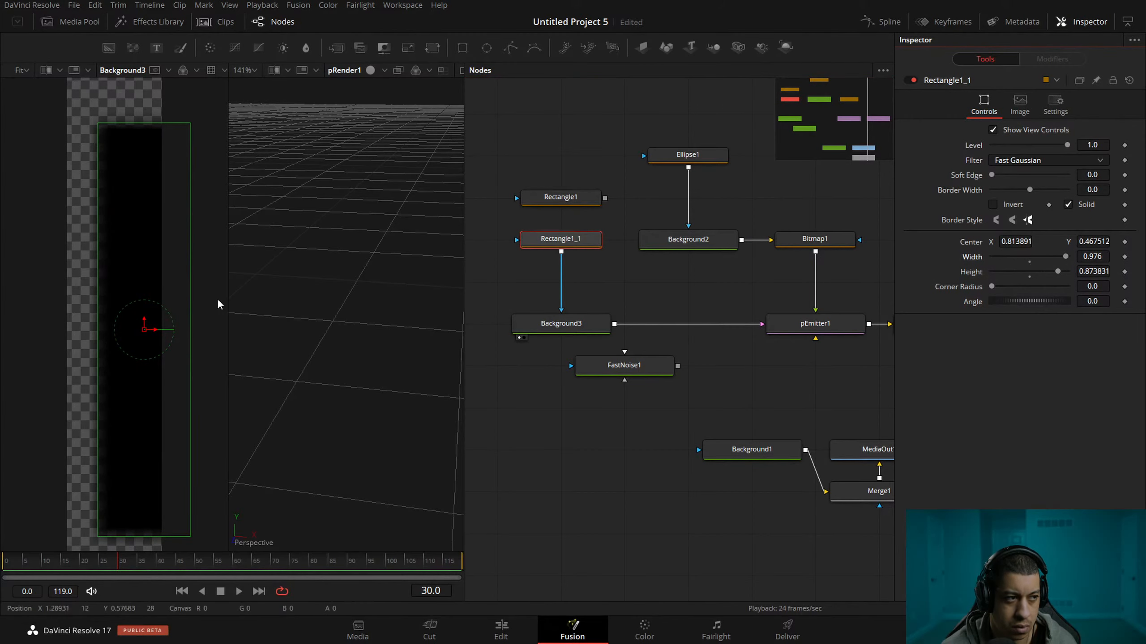
pyautogui.doubleClick(964, 244)
pyautogui.moveTo(1057, 271); pyautogui.dragTo(1088, 273)
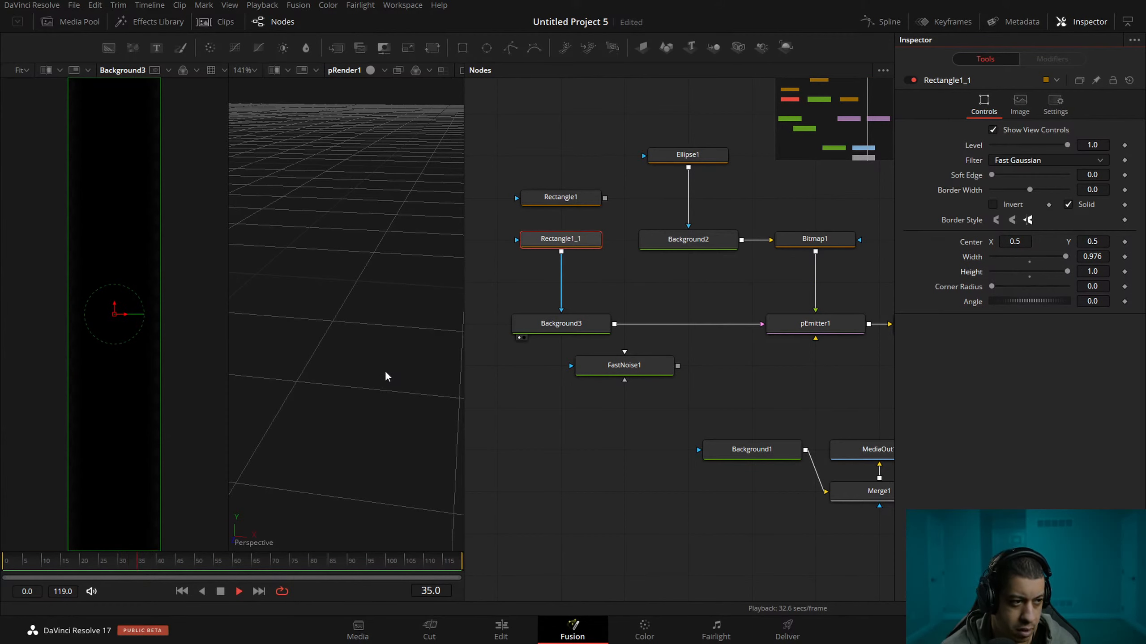
# Narrow Rectangle1_1 to a width of about 0.36 and play back the emission.
pyautogui.scroll(-1, 371, 363)
pyautogui.scroll(-3, 371, 363)
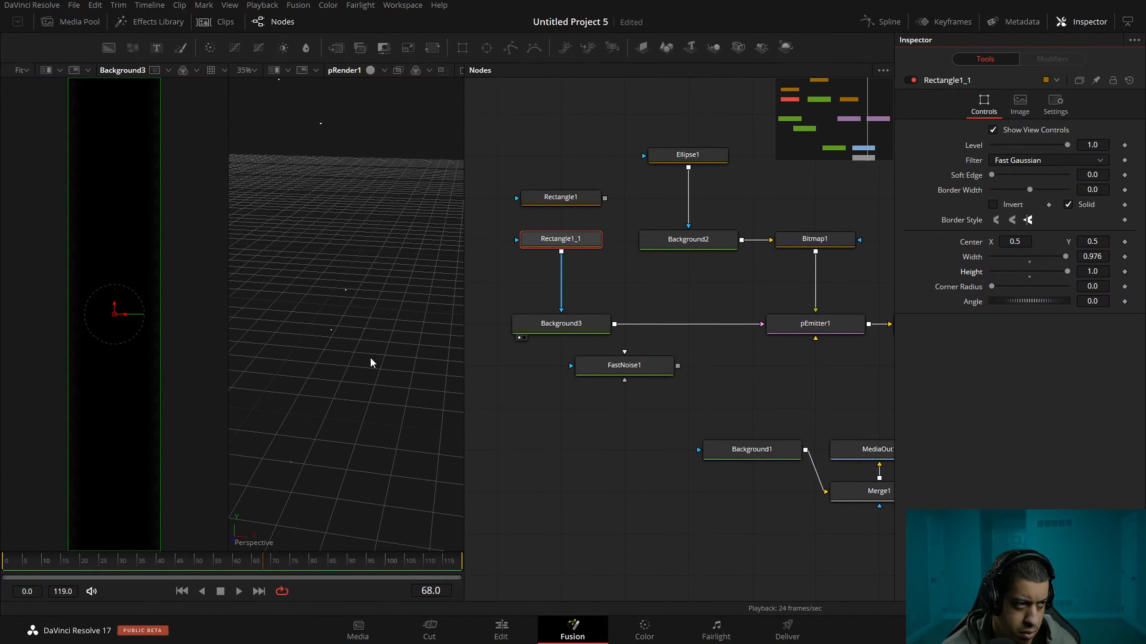
pyautogui.scroll(-2, 368, 363)
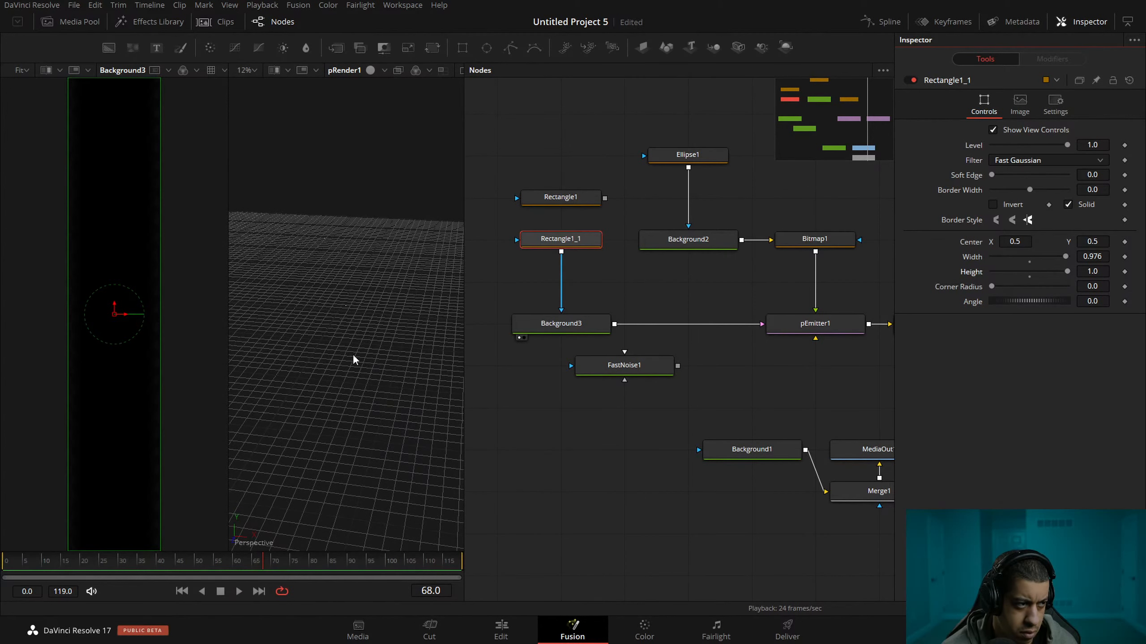
pyautogui.moveTo(159, 328); pyautogui.dragTo(131, 328)
pyautogui.press('space')
pyautogui.press('space')
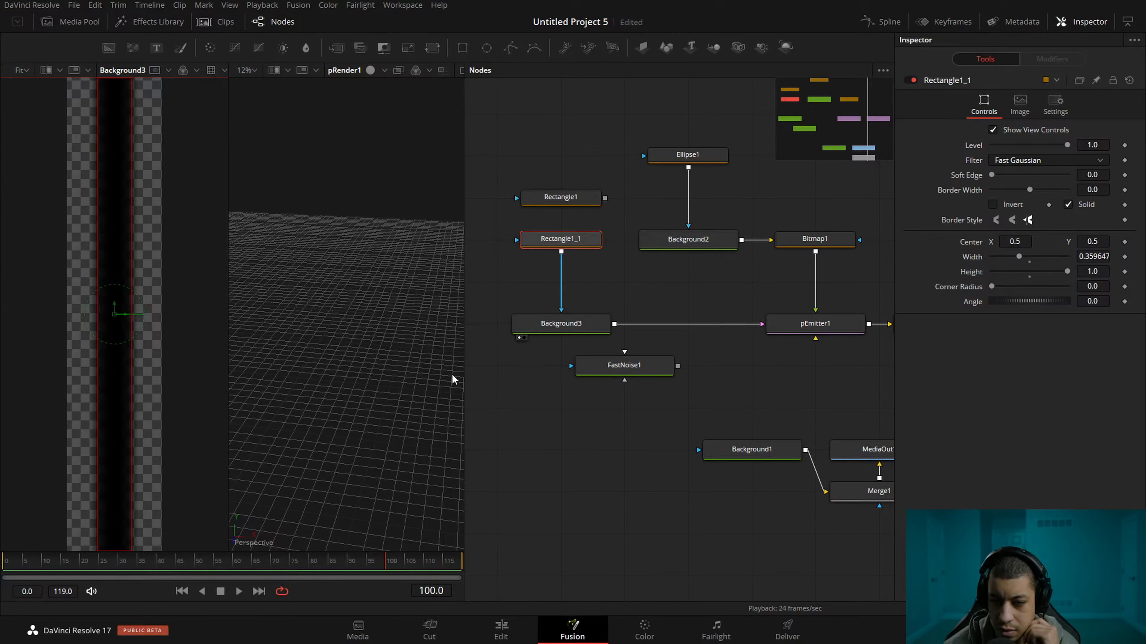
# Play back the particles and inspect how they spread from the bitmap region in the 3D view.
pyautogui.moveTo(506, 381); pyautogui.dragTo(534, 377)
pyautogui.moveTo(162, 343)
pyautogui.mouseDown()
pyautogui.moveTo(194, 319)
pyautogui.moveTo(149, 333)
pyautogui.mouseUp()
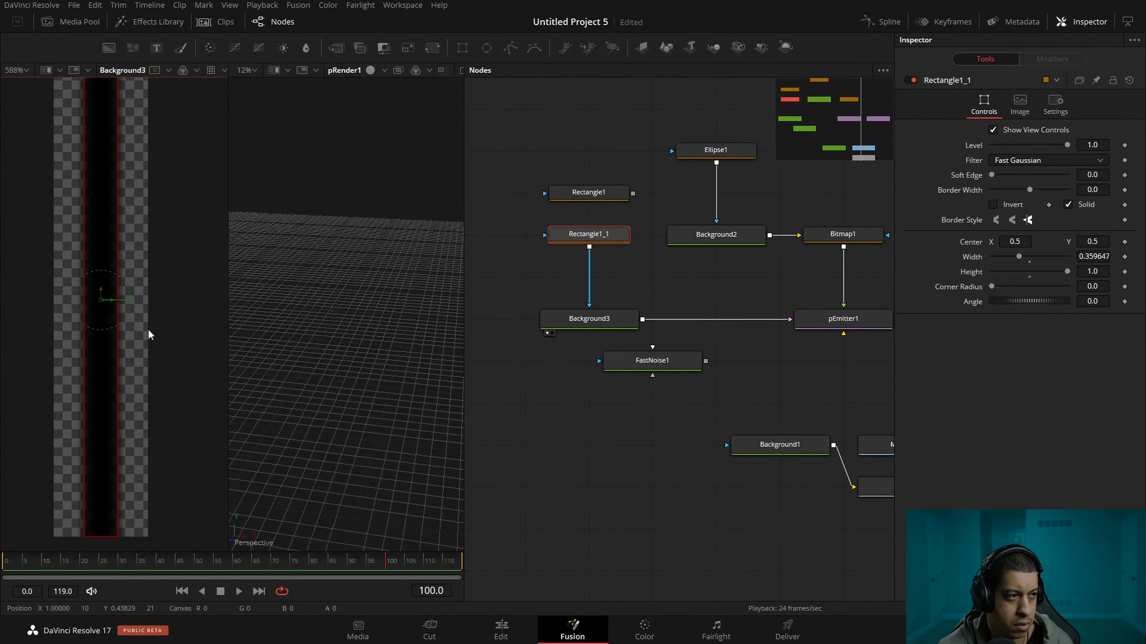
pyautogui.press('space')
pyautogui.moveTo(327, 347); pyautogui.dragTo(368, 294)
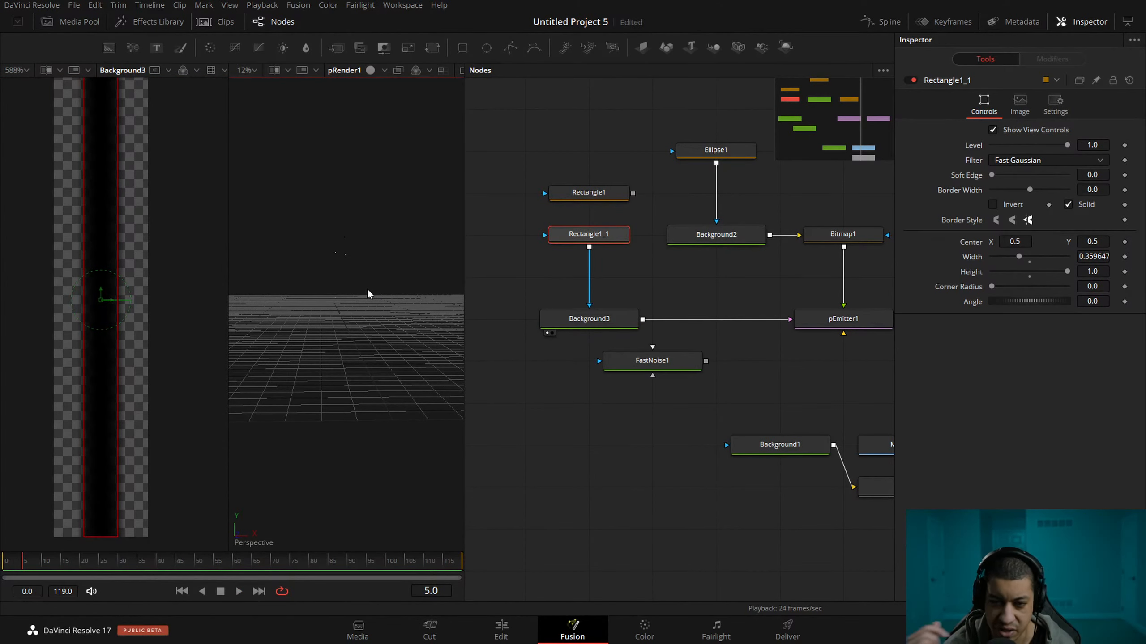
pyautogui.scroll(4, 349, 271)
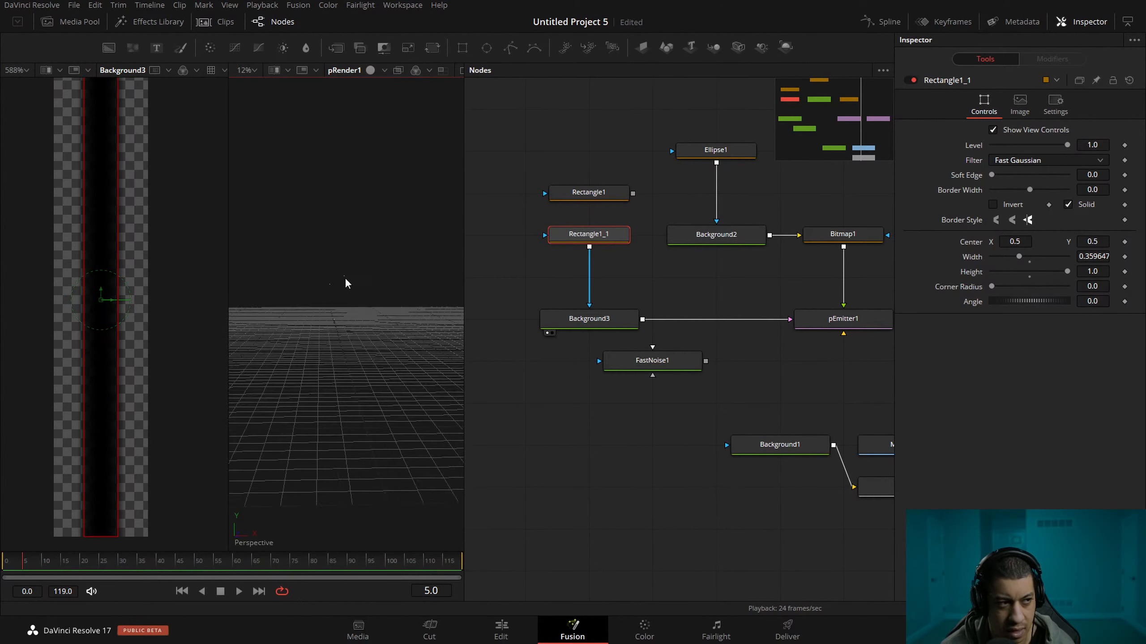
pyautogui.press('space')
pyautogui.moveTo(360, 314); pyautogui.dragTo(355, 256)
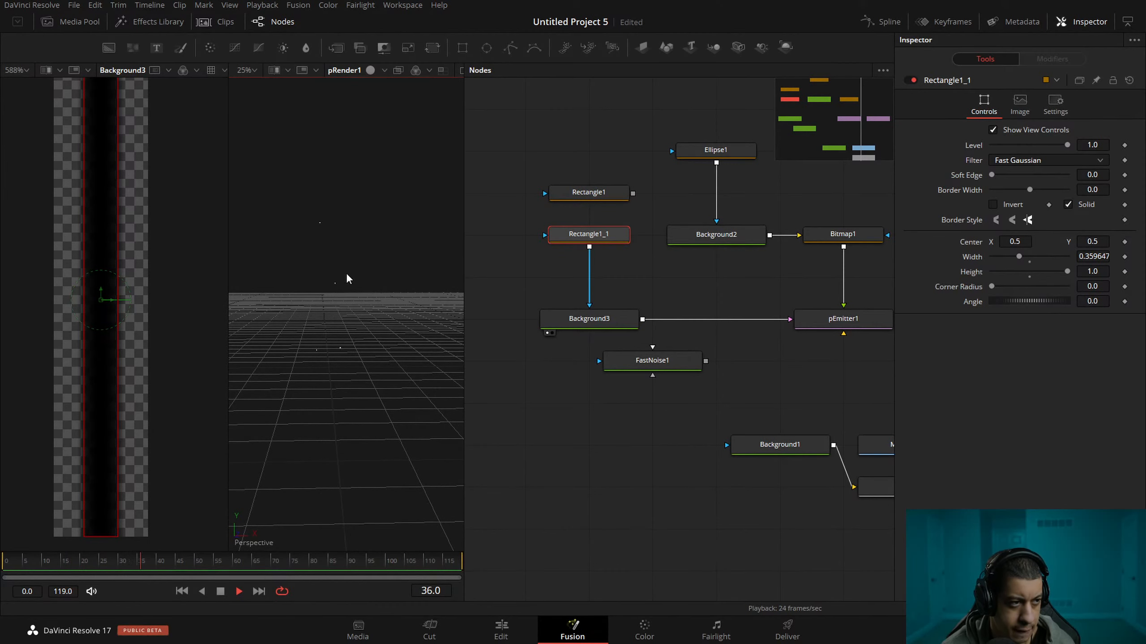
pyautogui.press('space')
# Narrow Rectangle1_1 further to a width of about 0.17 and replay the emission.
pyautogui.moveTo(116, 336); pyautogui.dragTo(108, 345)
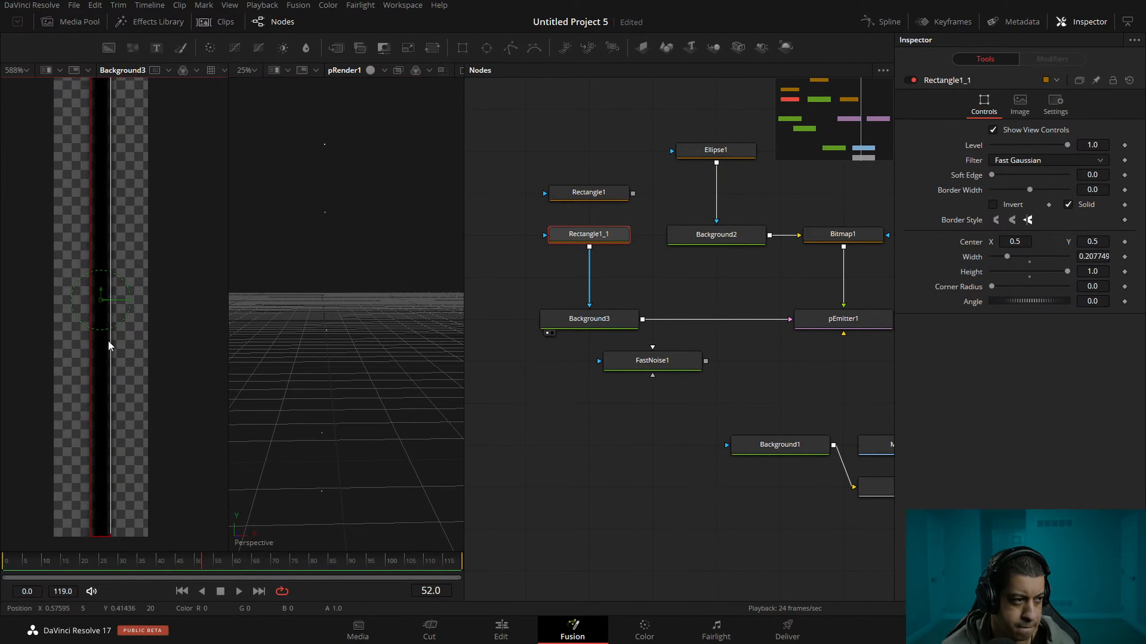
pyautogui.press('space')
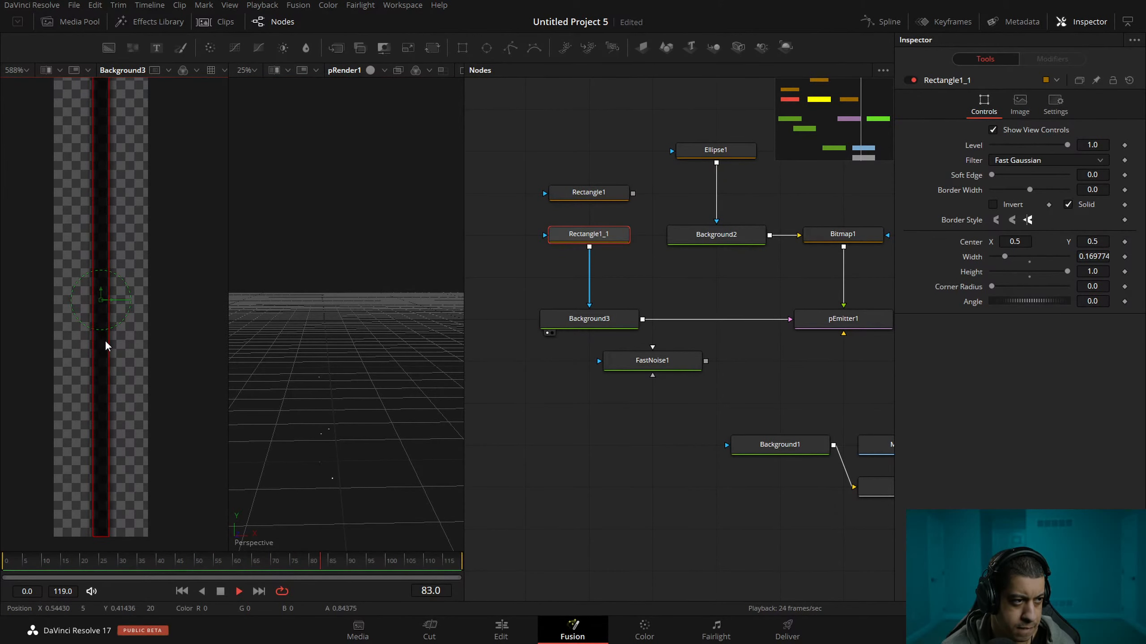
pyautogui.press('space')
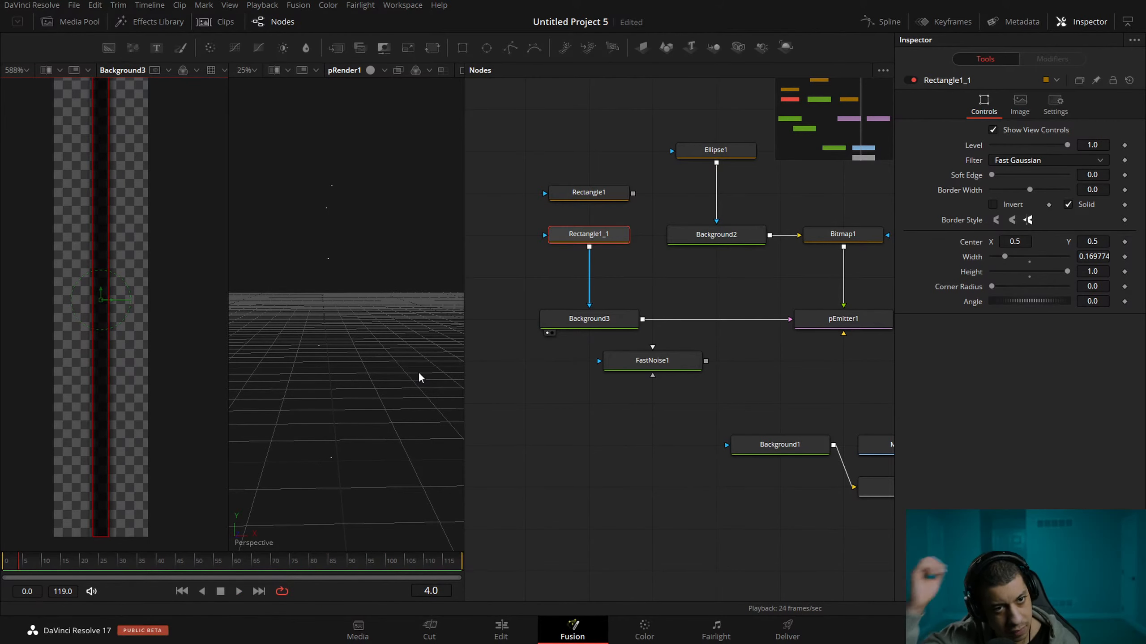
# Change the emission region of pEmitter1 from Bitmap to Bezier.
pyautogui.moveTo(711, 372); pyautogui.dragTo(651, 394)
pyautogui.click(776, 344)
pyautogui.click(1047, 107)
pyautogui.click(1091, 149)
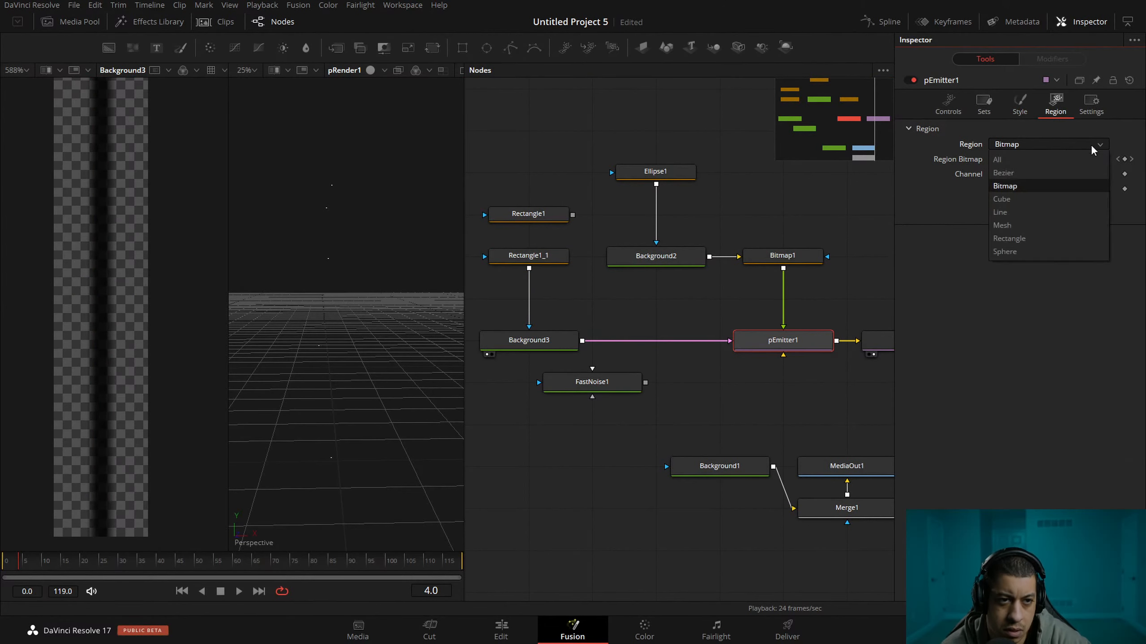
pyautogui.click(1078, 173)
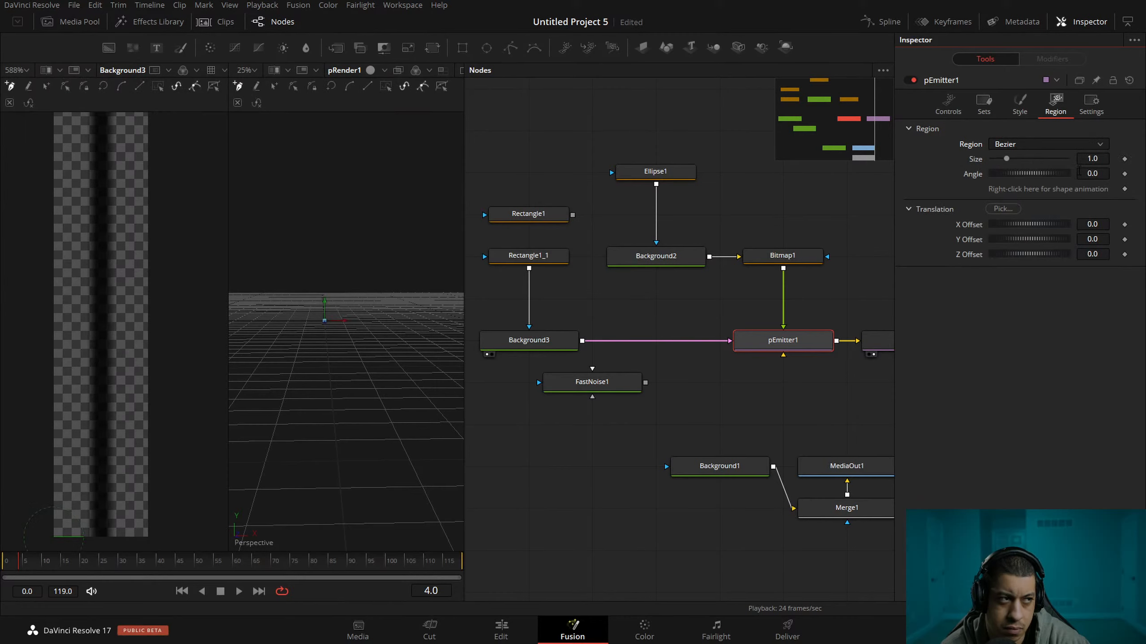
# Try drawing a curved Bezier region for pEmitter1 in the 3D view.
pyautogui.click(326, 265)
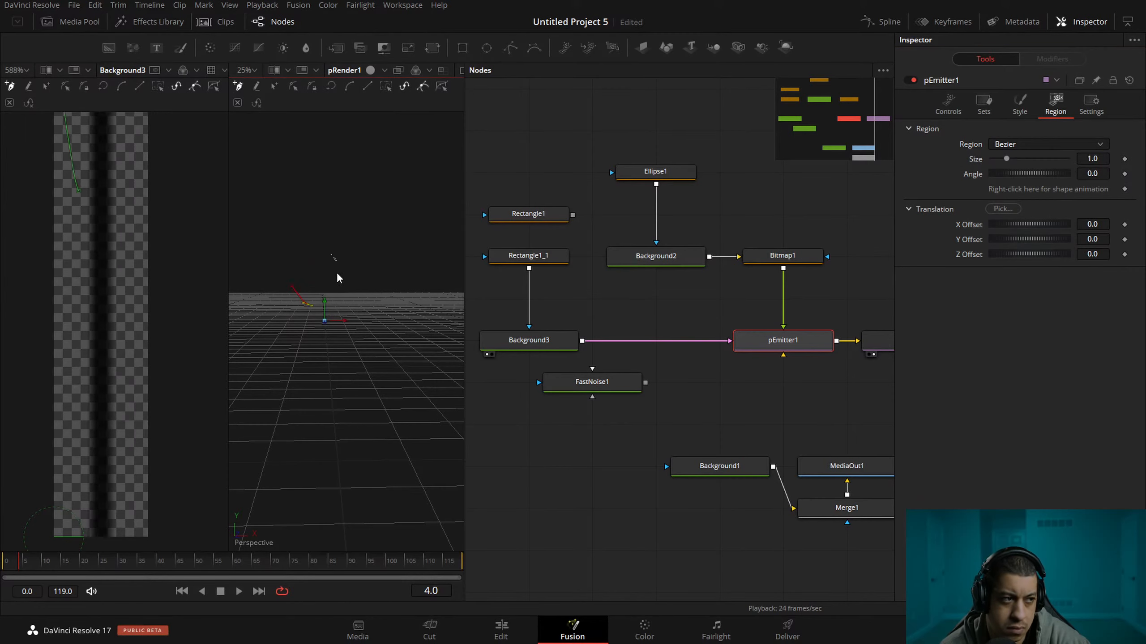
pyautogui.click(388, 372)
pyautogui.click(426, 237)
# Set pEmitter1's particle size to 0.1 and move the playhead to frame 72.
pyautogui.click(1020, 104)
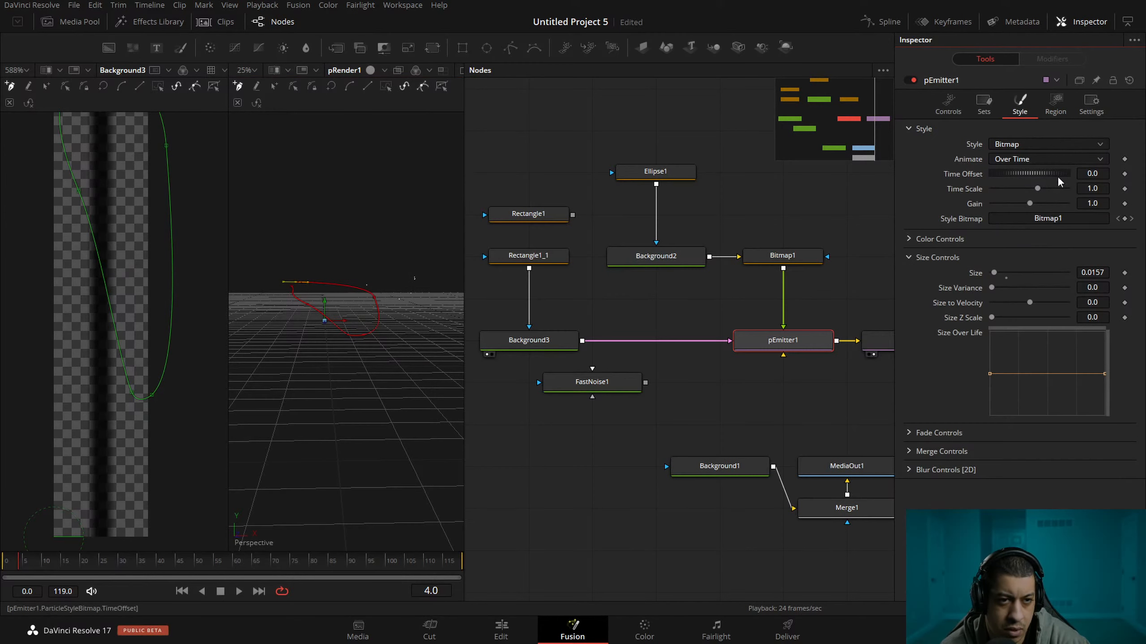
pyautogui.click(1007, 278)
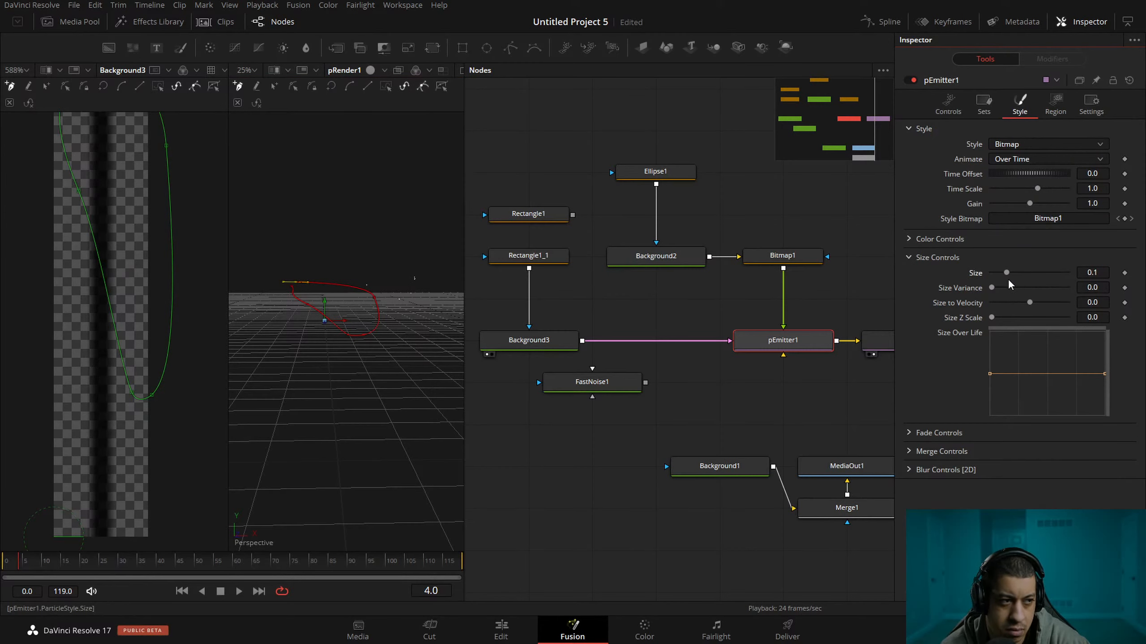
pyautogui.moveTo(255, 569); pyautogui.dragTo(280, 566)
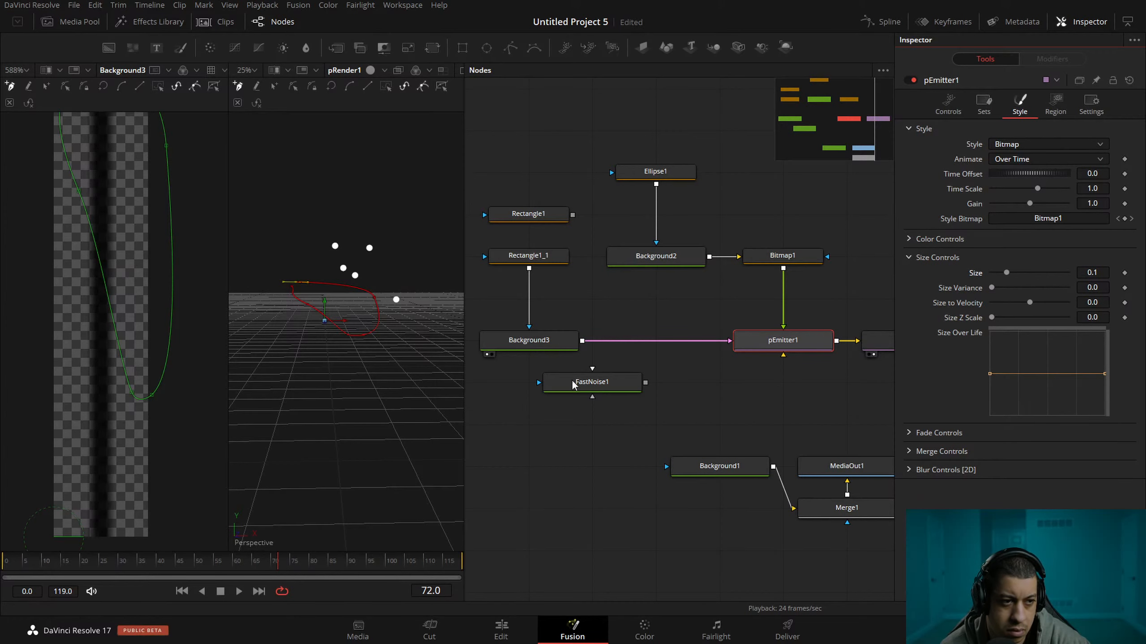
# Disconnect Background3 from pEmitter1 and view the Bezier region from a higher angle.
pyautogui.click(707, 344)
pyautogui.moveTo(748, 346); pyautogui.dragTo(685, 378)
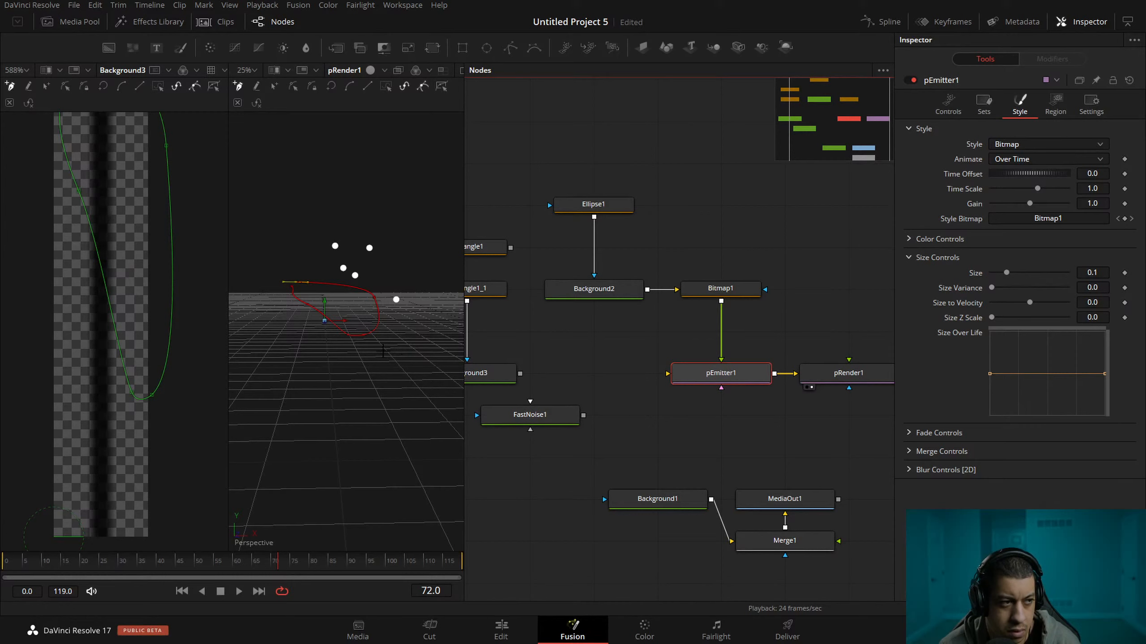
pyautogui.moveTo(399, 330); pyautogui.dragTo(397, 379)
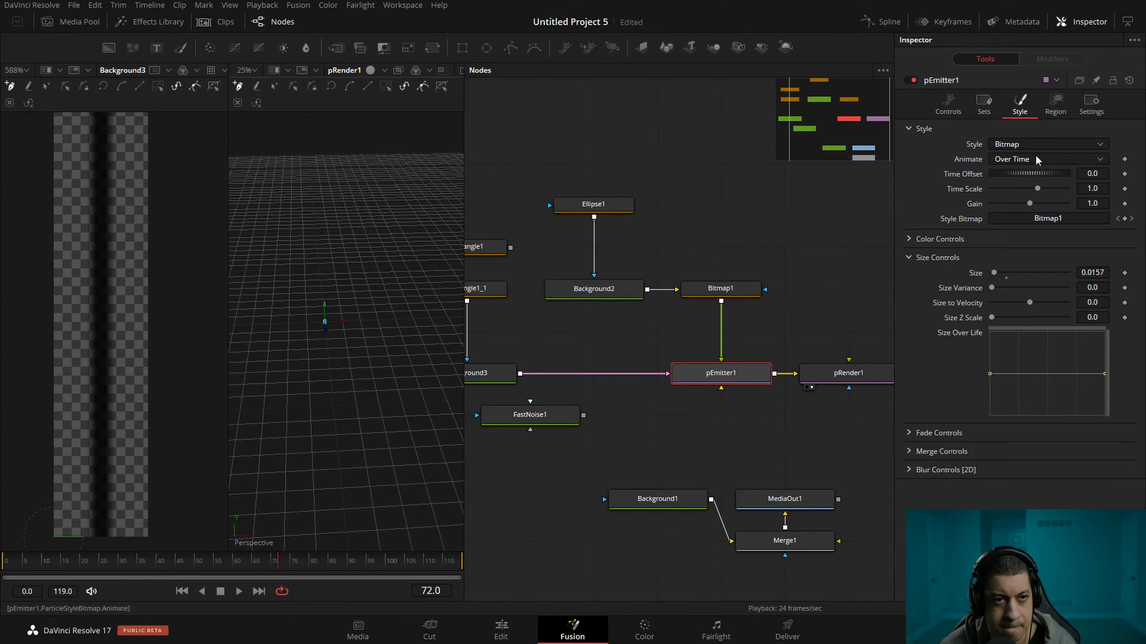
# Change pEmitter1's particle style from Bitmap to Line and disconnect Background3 from the emitter.
pyautogui.click(1044, 141)
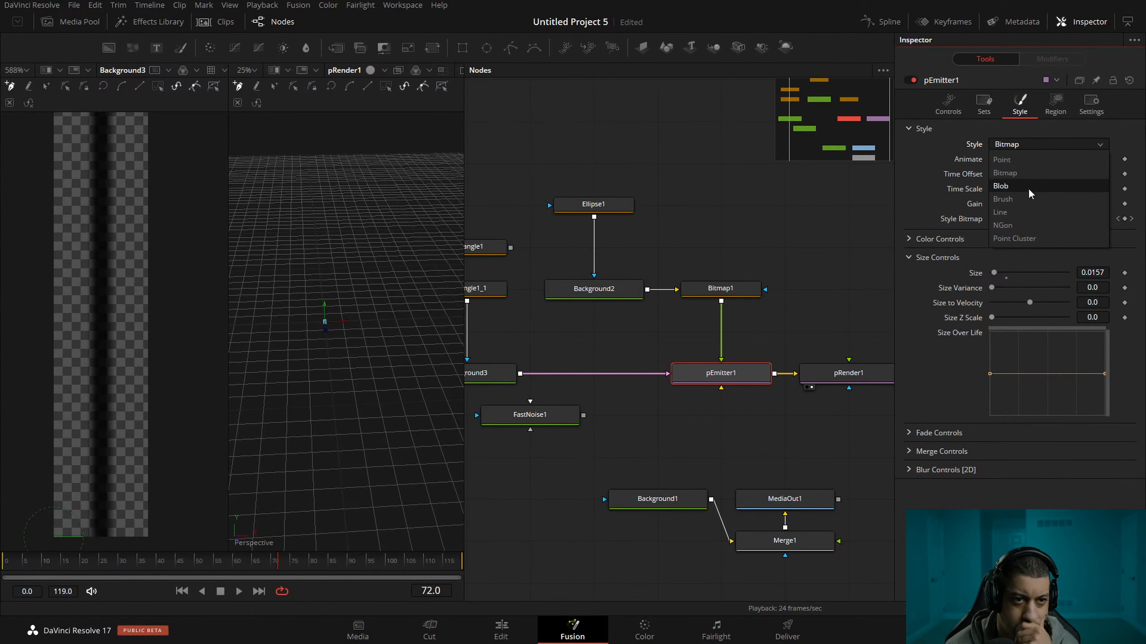
pyautogui.click(1030, 212)
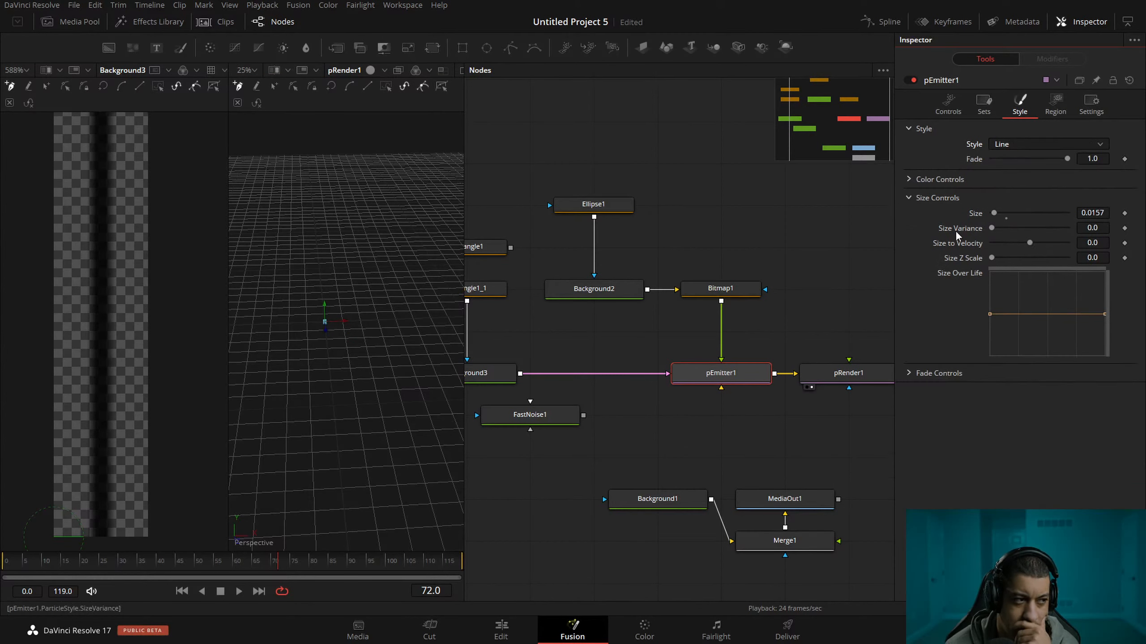
pyautogui.moveTo(738, 373); pyautogui.dragTo(433, 271)
pyautogui.moveTo(733, 338); pyautogui.dragTo(680, 315)
pyautogui.click(706, 358)
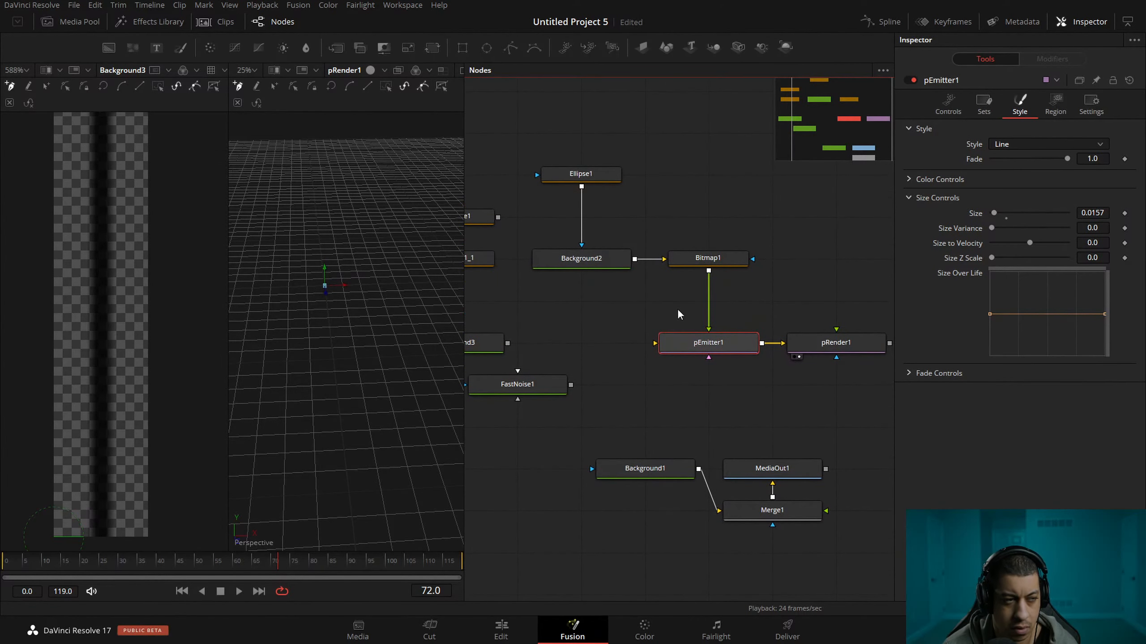
# Play the animation and show only pRender1 in a wider single viewer, keeping pEmitter1 selected.
pyautogui.press('space')
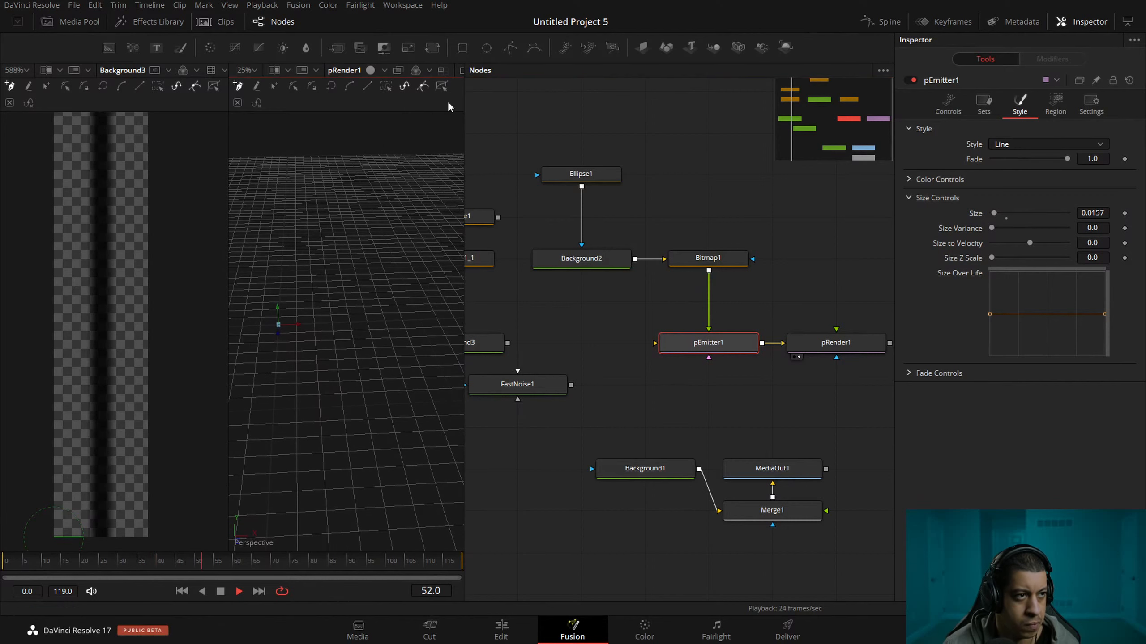
pyautogui.moveTo(465, 97); pyautogui.dragTo(654, 107)
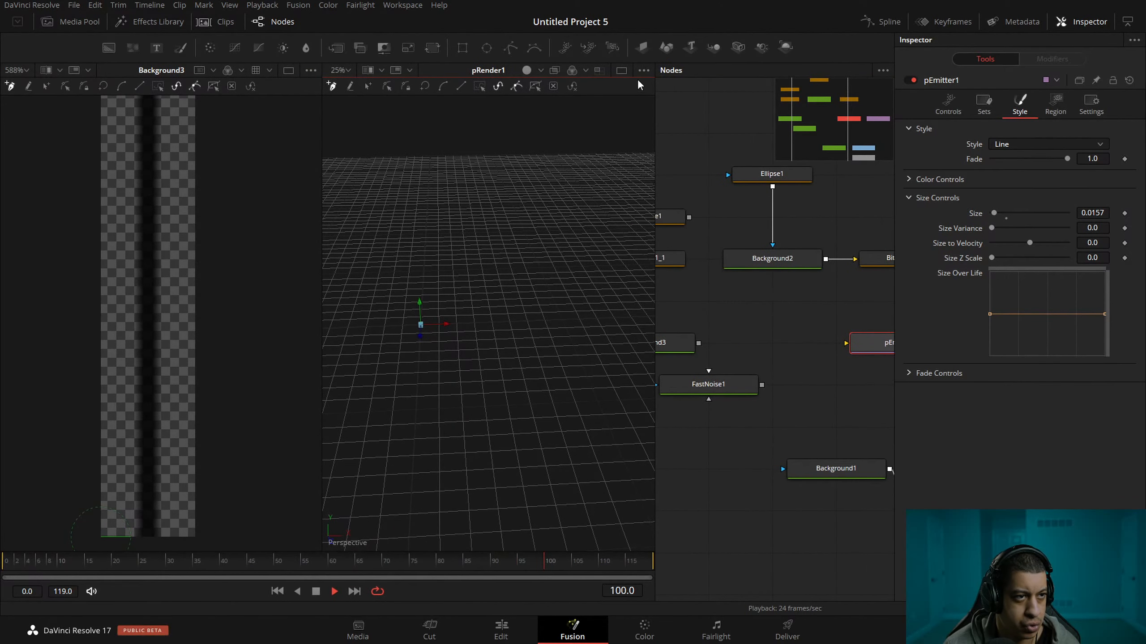
pyautogui.click(622, 70)
pyautogui.moveTo(722, 312); pyautogui.dragTo(702, 327)
pyautogui.click(716, 265)
pyautogui.click(717, 343)
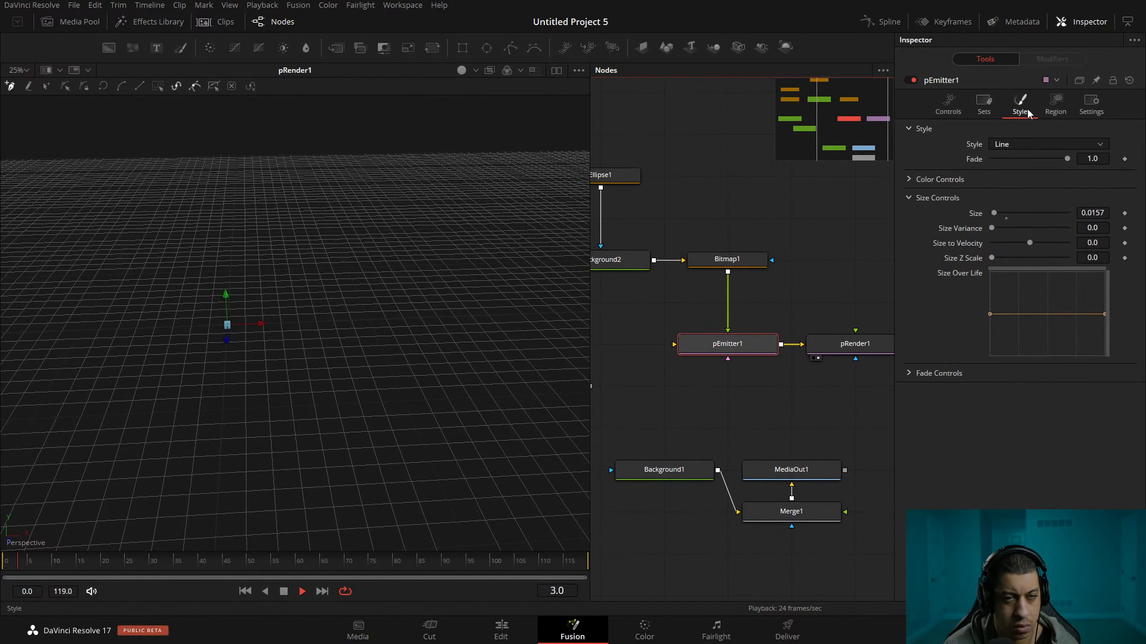
# Set pEmitter1's particle number to 20 and return the playhead to frame 0.
pyautogui.click(985, 103)
pyautogui.click(1060, 106)
pyautogui.click(948, 105)
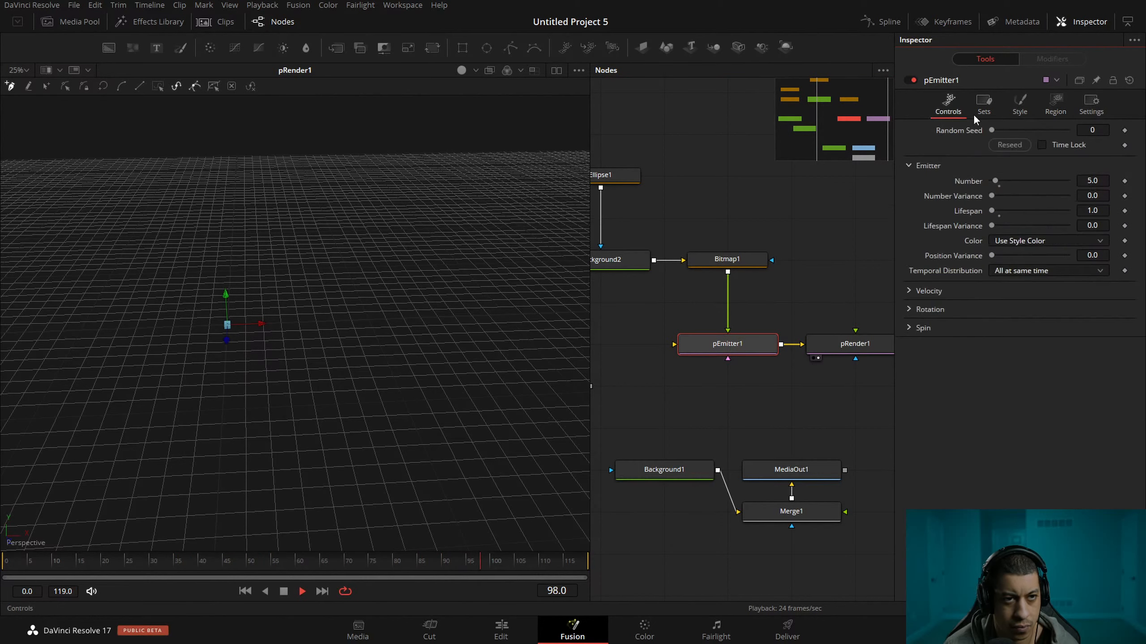
pyautogui.click(1097, 180)
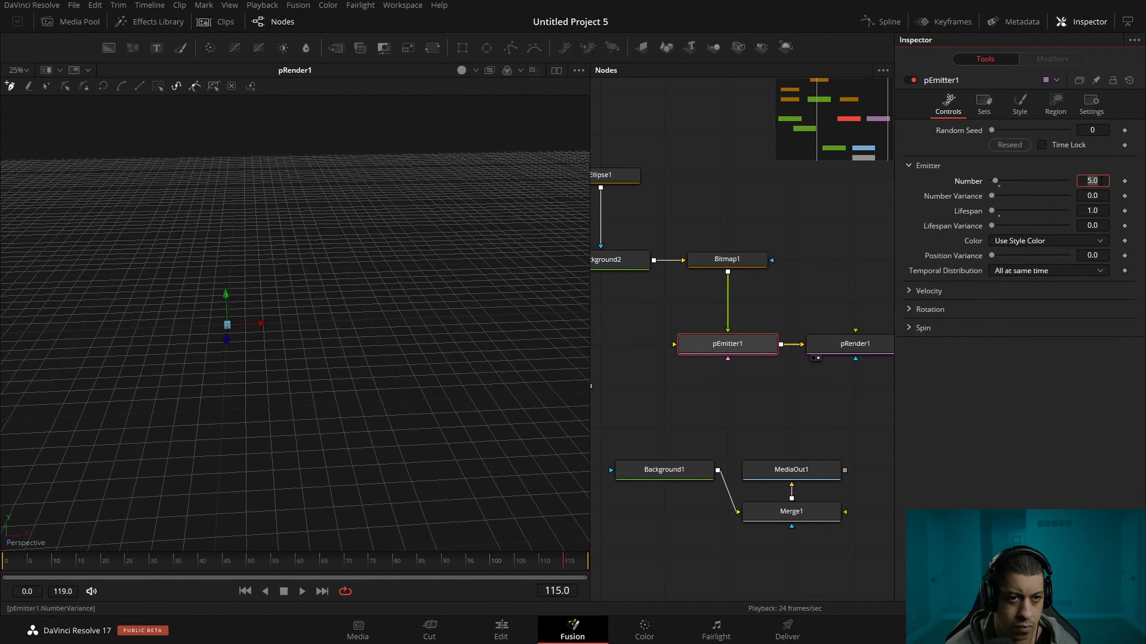
pyautogui.write('20')
pyautogui.press('Tab')
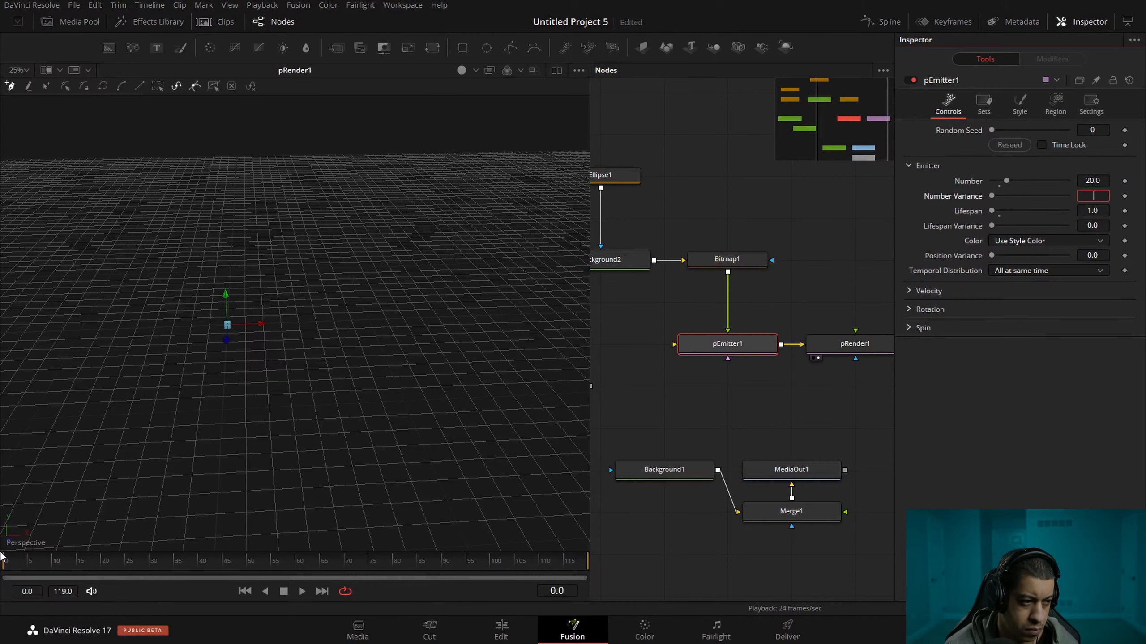
pyautogui.moveTo(188, 437); pyautogui.dragTo(331, 413)
pyautogui.scroll(-2, 257, 359)
pyautogui.scroll(2, 261, 359)
pyautogui.moveTo(247, 371); pyautogui.dragTo(337, 308)
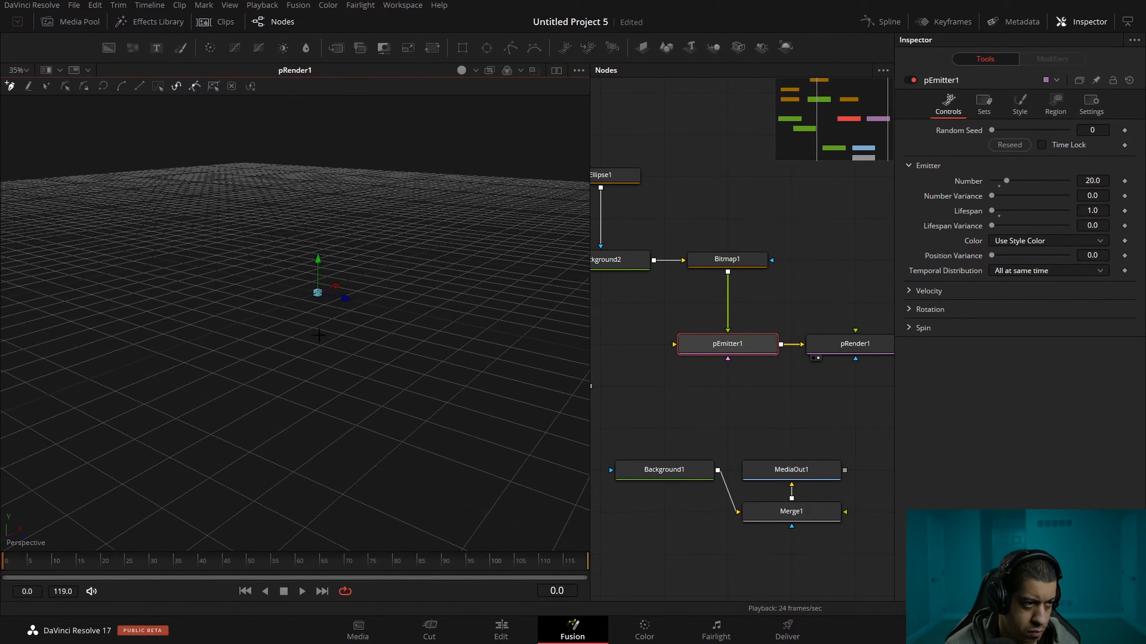
# Change pEmitter1's emission region from Bezier to Line with a Start X Offset of 1.913.
pyautogui.click(1055, 108)
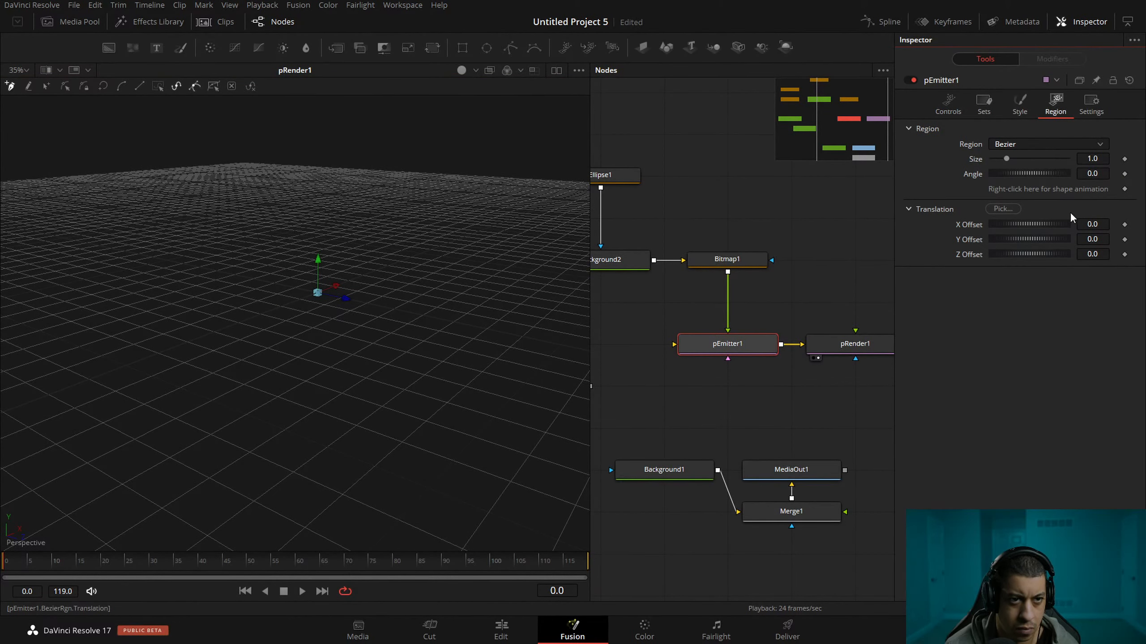
pyautogui.click(1037, 145)
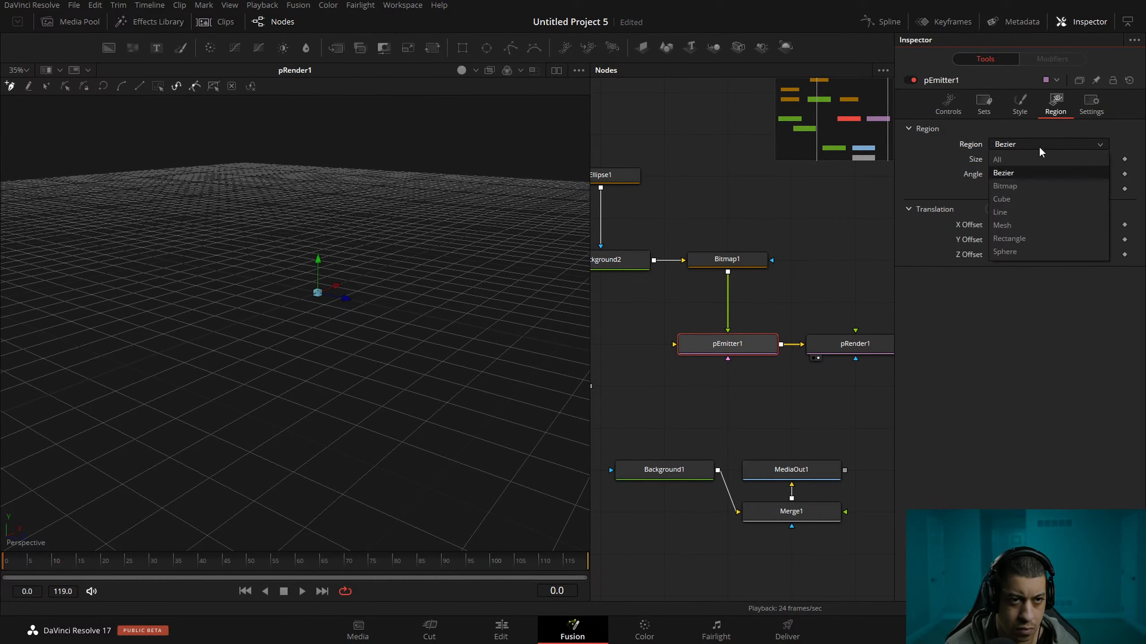
pyautogui.click(1037, 213)
pyautogui.moveTo(1022, 181); pyautogui.dragTo(1045, 181)
pyautogui.hotkey('ctrl', 'z')
pyautogui.scroll(5, 471, 320)
pyautogui.scroll(10, 343, 407)
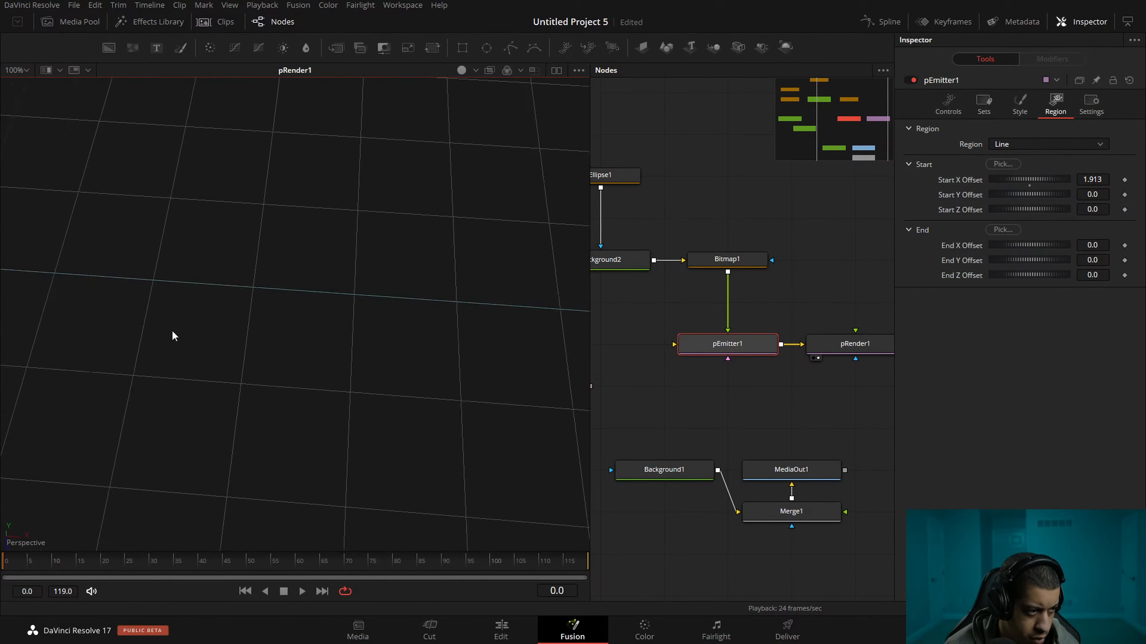
# Increase pEmitter1's line particle size to 0.5 and play the animation up to frame 14.
pyautogui.click(1019, 105)
pyautogui.moveTo(994, 213); pyautogui.dragTo(1106, 232)
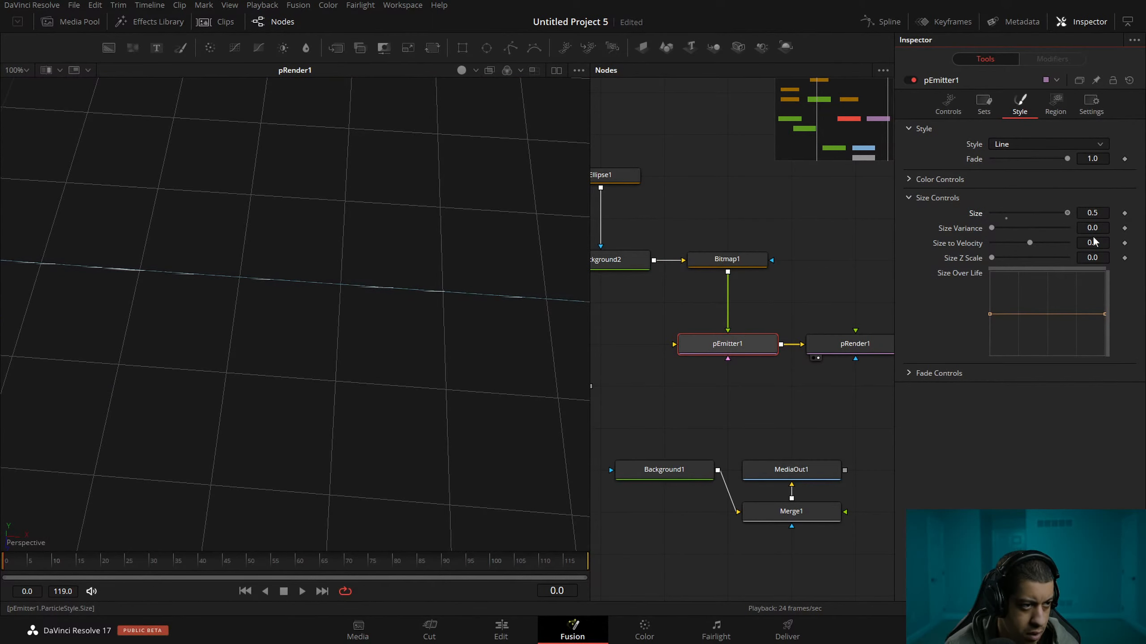
pyautogui.moveTo(397, 300); pyautogui.dragTo(258, 290)
pyautogui.moveTo(381, 454); pyautogui.dragTo(409, 470)
pyautogui.press('space')
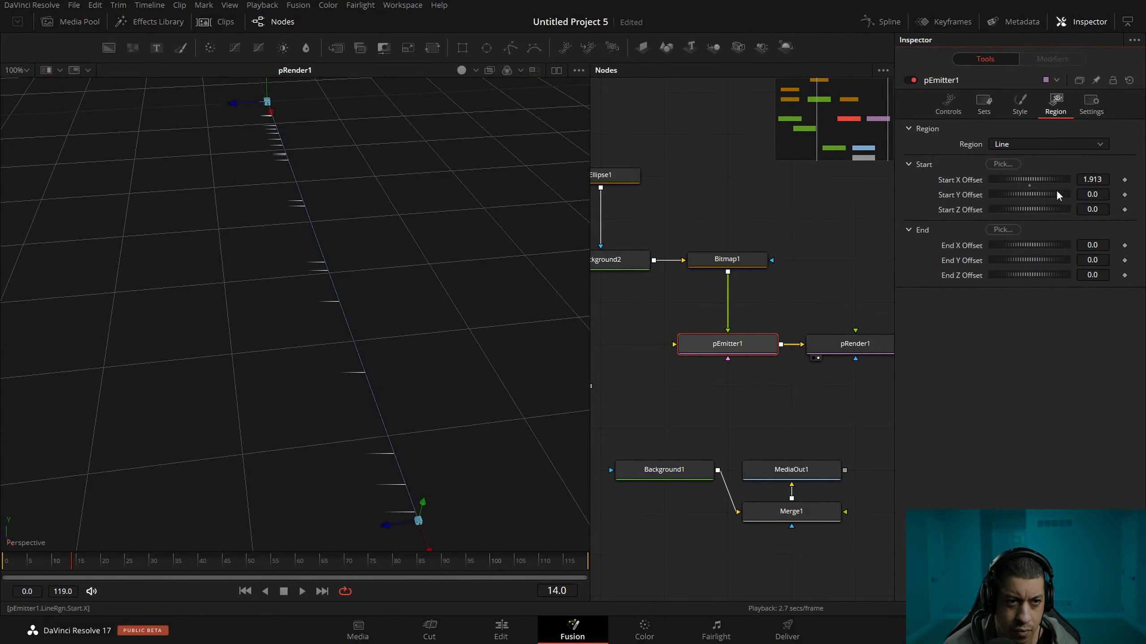
pyautogui.moveTo(1020, 210)
pyautogui.mouseDown()
pyautogui.moveTo(992, 212)
pyautogui.moveTo(1018, 213)
pyautogui.mouseUp()
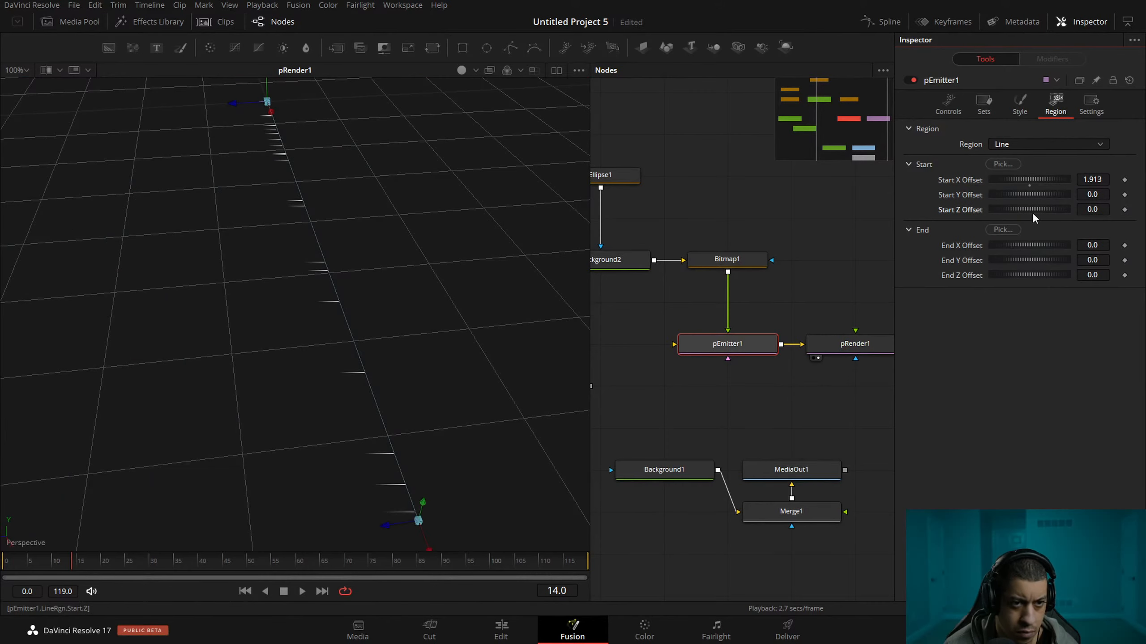
pyautogui.click(1032, 145)
pyautogui.click(1024, 129)
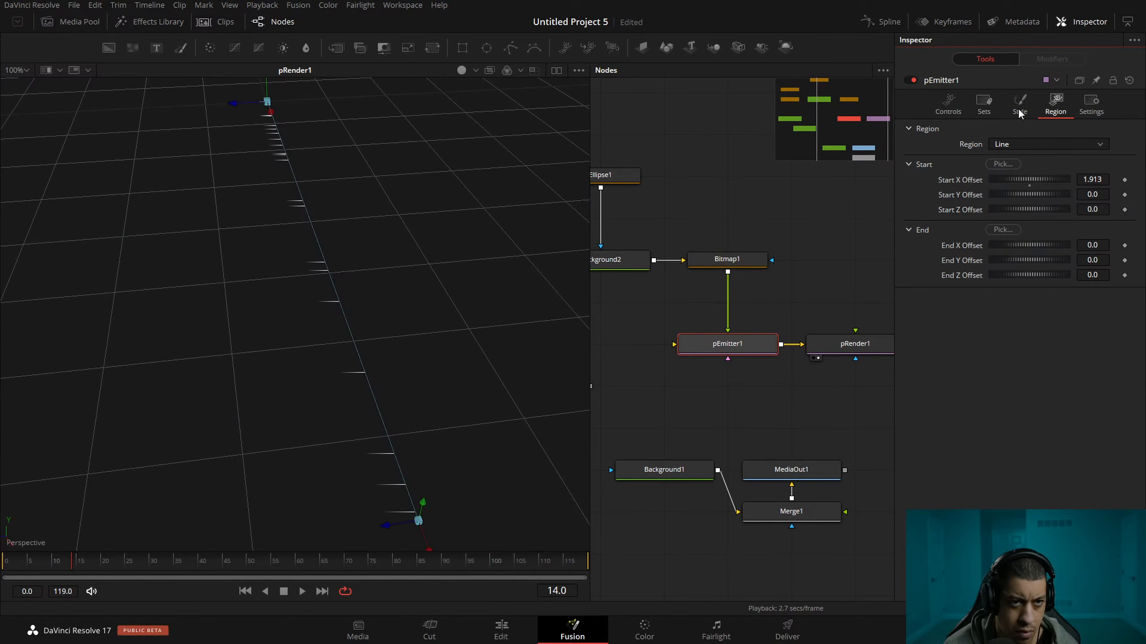
pyautogui.click(1020, 105)
pyautogui.click(984, 106)
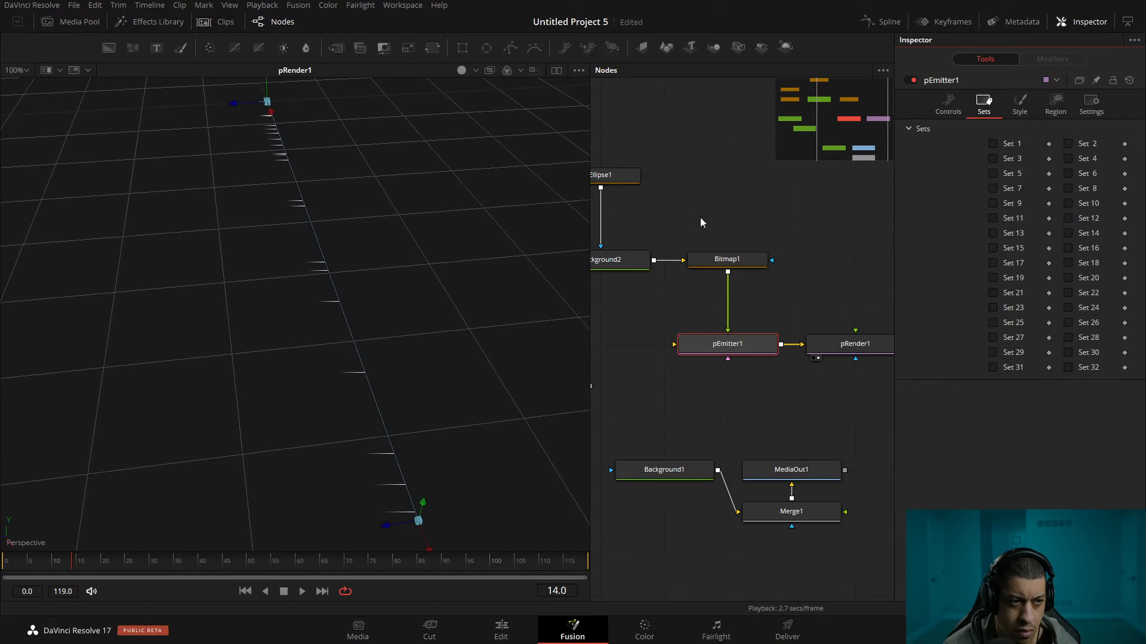
pyautogui.click(794, 253)
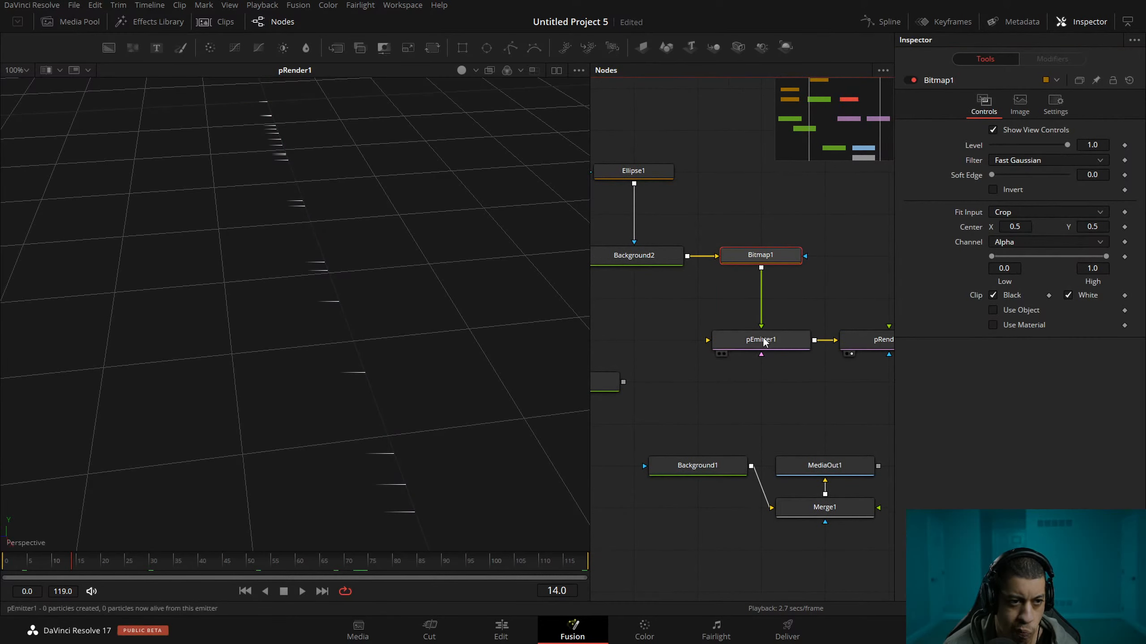
pyautogui.click(787, 337)
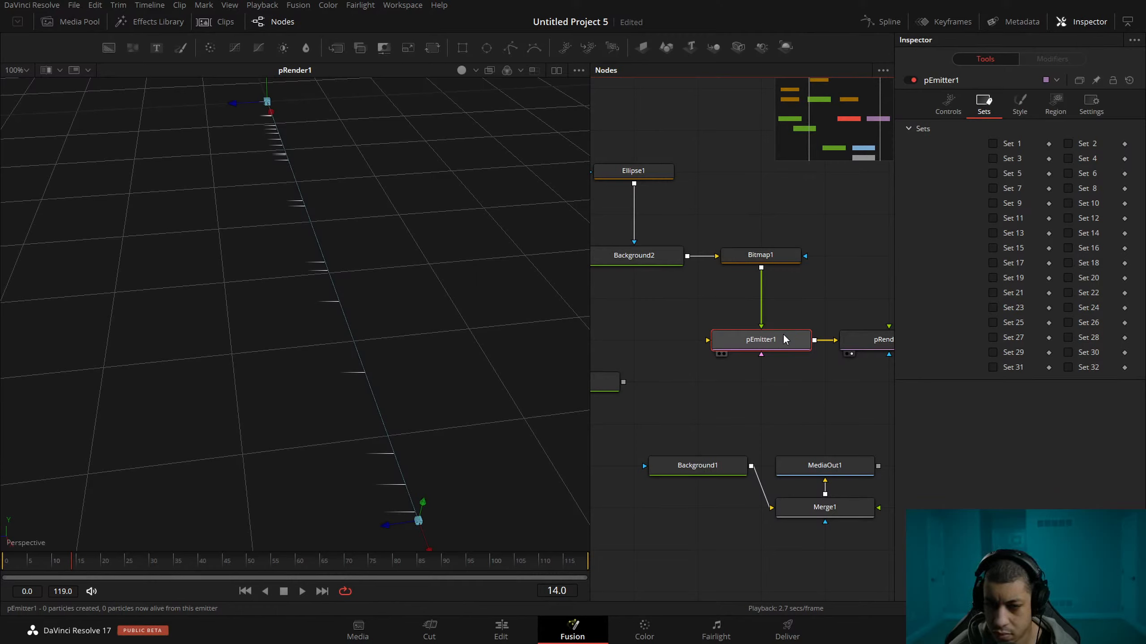
pyautogui.click(469, 297)
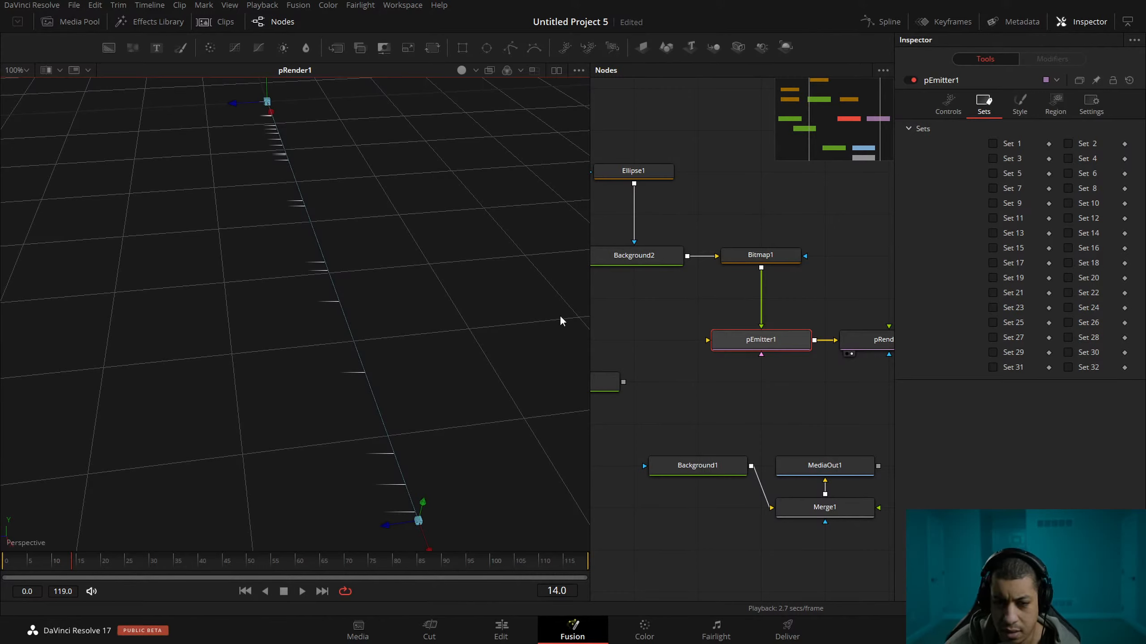
# Save the project and examine the line-style particles along pEmitter1's emission line.
pyautogui.moveTo(409, 378); pyautogui.dragTo(153, 219)
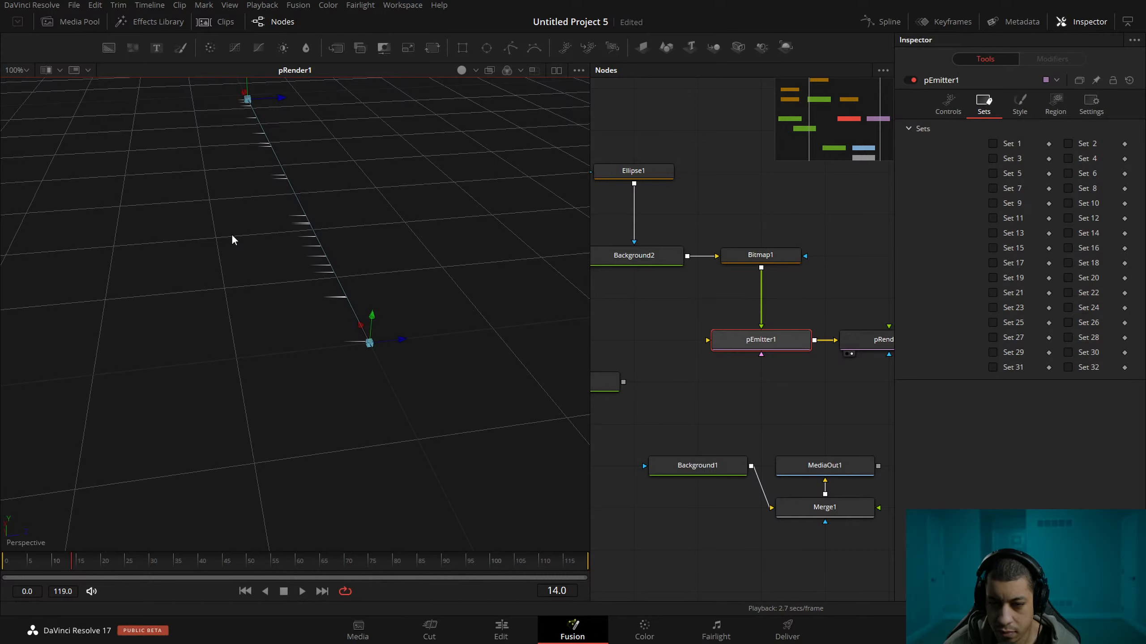
pyautogui.hotkey('ctrl', 's')
pyautogui.rightClick(233, 237)
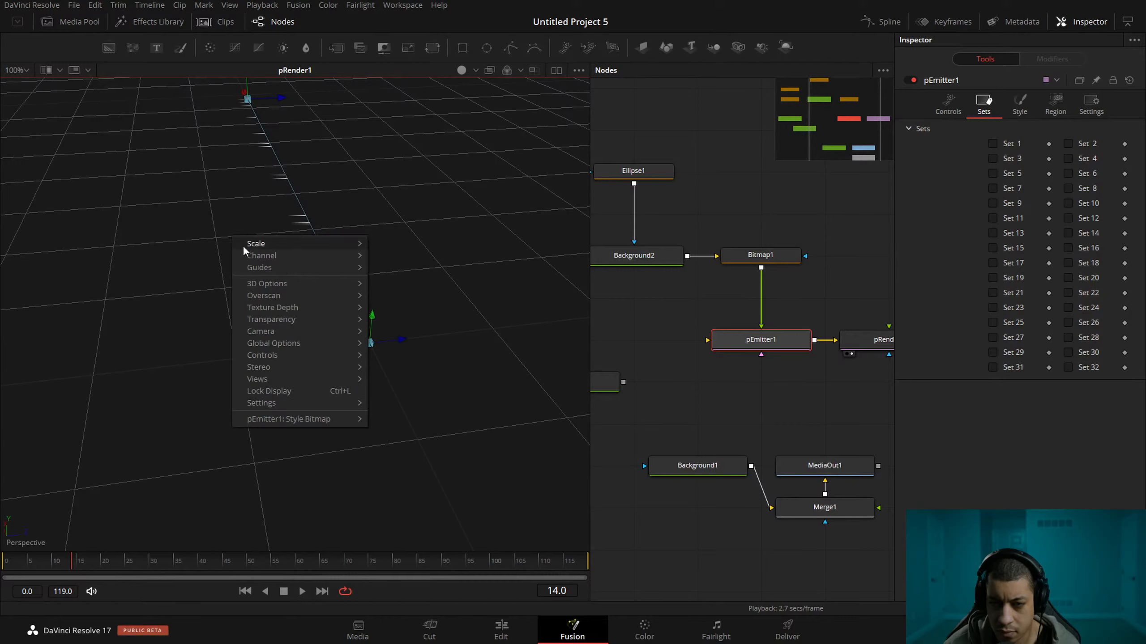
pyautogui.click(467, 325)
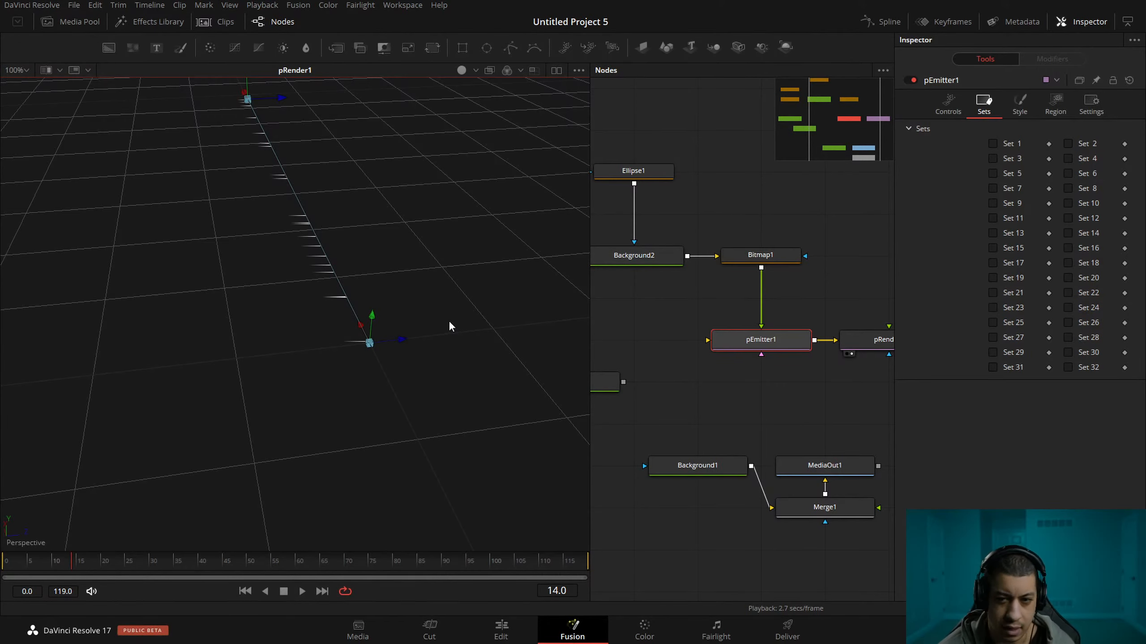
pyautogui.moveTo(342, 310); pyautogui.dragTo(506, 243)
pyautogui.moveTo(504, 341); pyautogui.dragTo(493, 287)
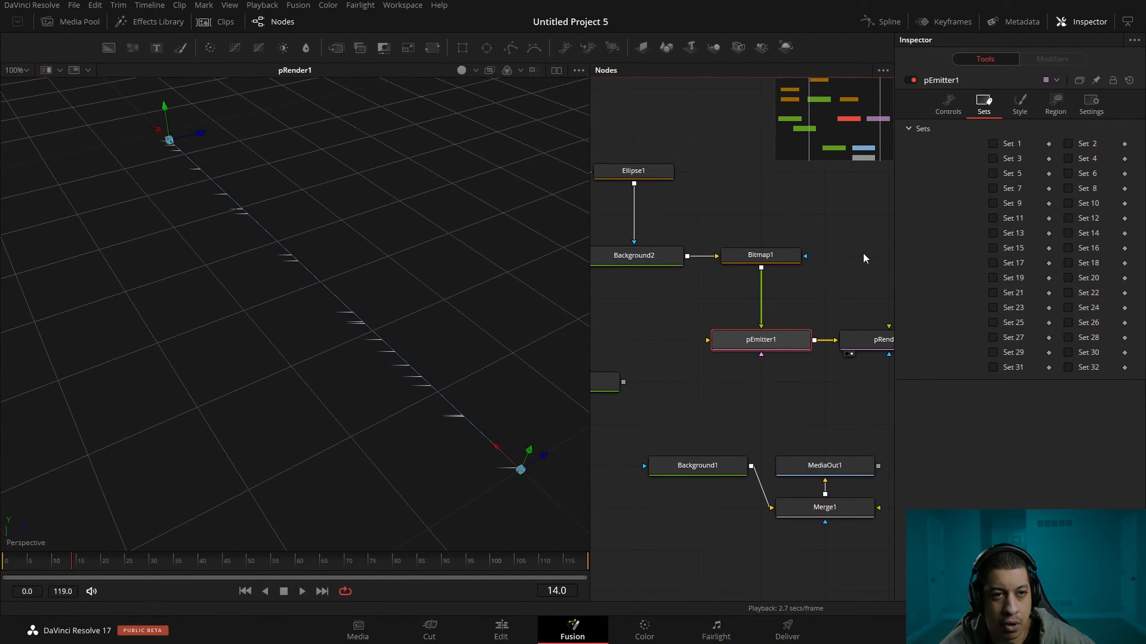
# Try Mesh as the emission region of pEmitter1.
pyautogui.click(1023, 107)
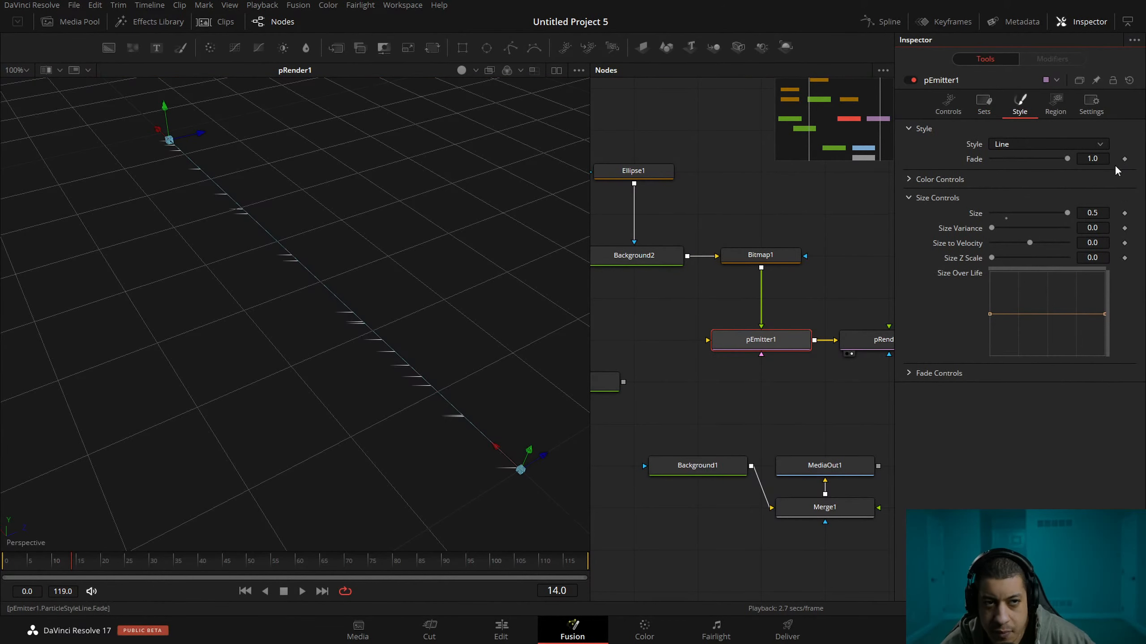
pyautogui.click(1057, 108)
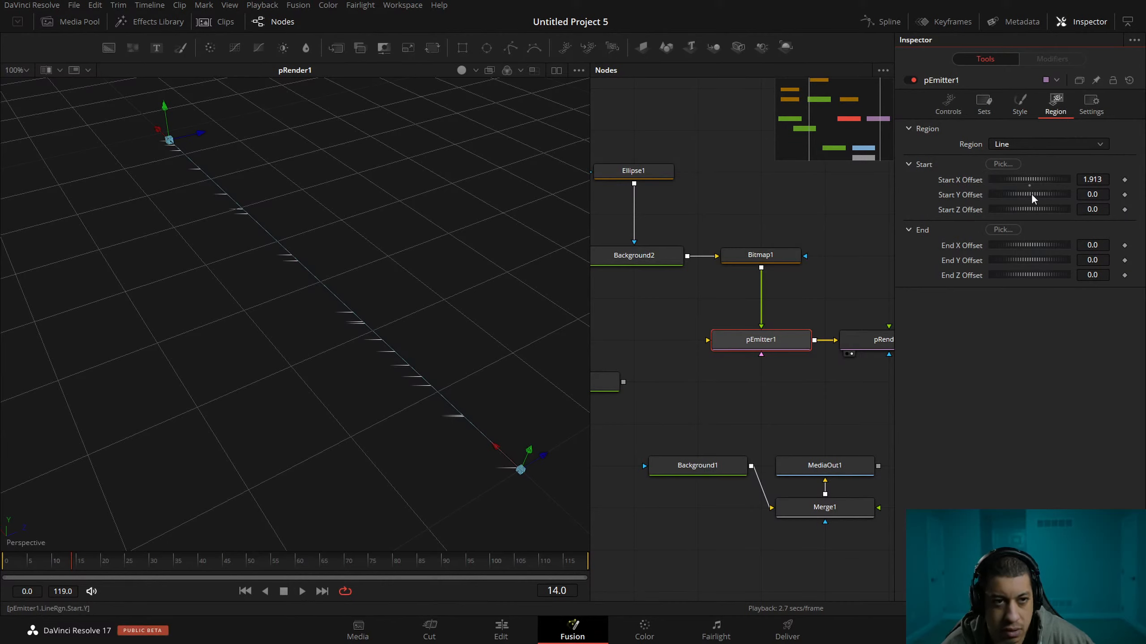
pyautogui.click(1043, 143)
pyautogui.click(1045, 221)
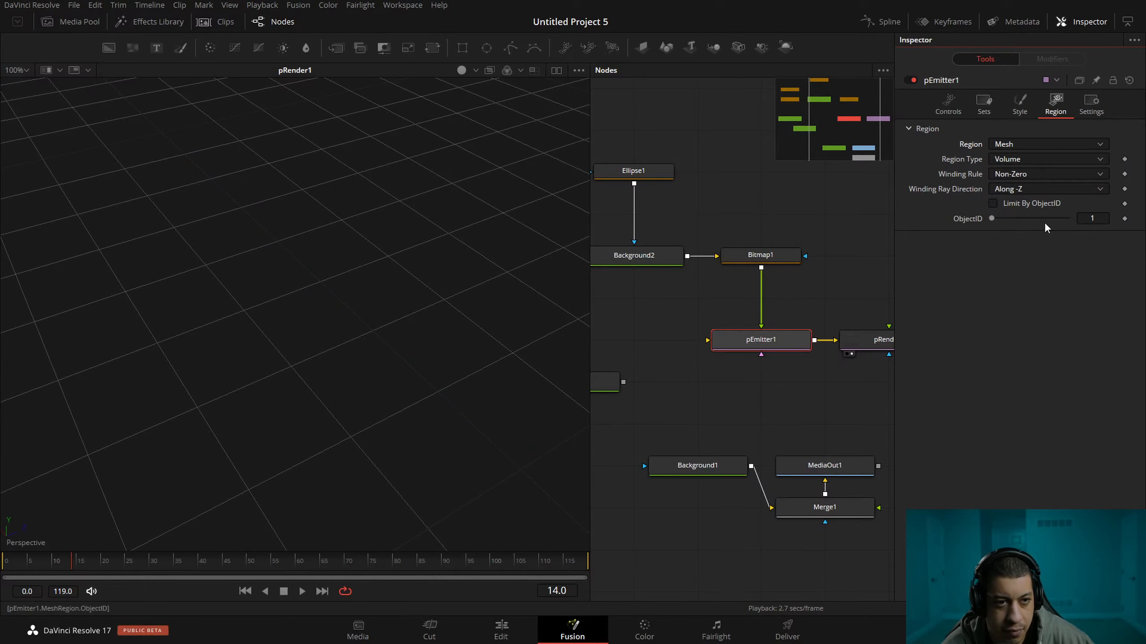
# Try Rectangle as pEmitter1's emission region and examine the line particles around its outline in the 3D view.
pyautogui.click(1052, 143)
pyautogui.click(1045, 238)
pyautogui.moveTo(478, 397); pyautogui.dragTo(436, 343)
pyautogui.moveTo(485, 386); pyautogui.dragTo(457, 377)
pyautogui.scroll(-3, 458, 380)
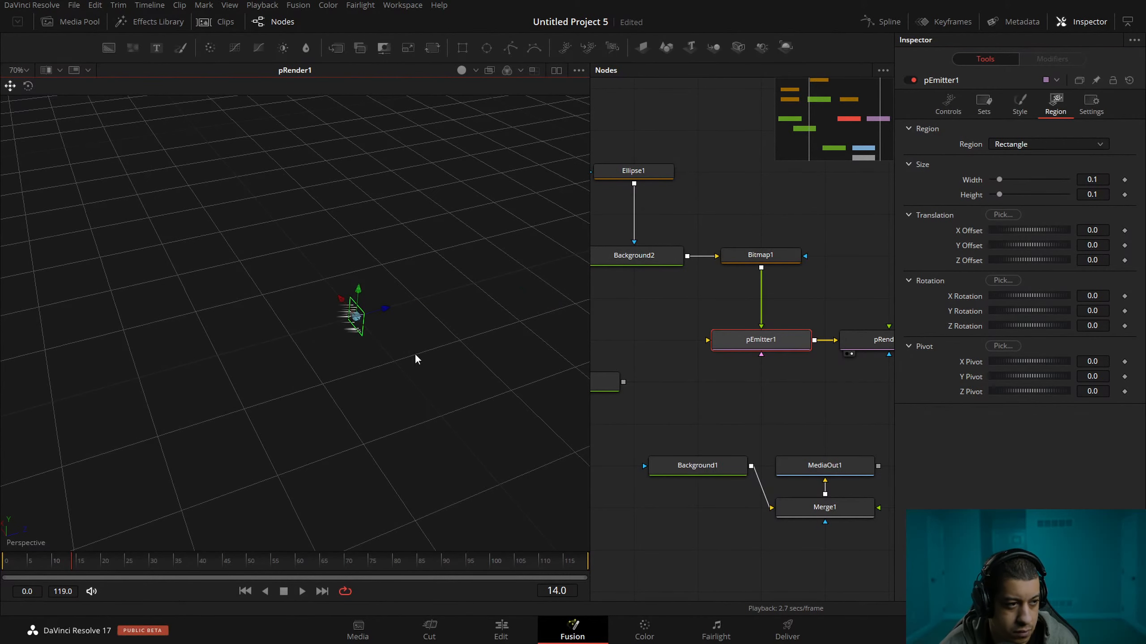
pyautogui.scroll(3, 371, 329)
pyautogui.scroll(-3, 396, 342)
pyautogui.moveTo(425, 348)
pyautogui.mouseDown()
pyautogui.moveTo(368, 355)
pyautogui.moveTo(504, 345)
pyautogui.moveTo(524, 274)
pyautogui.moveTo(422, 294)
pyautogui.moveTo(422, 331)
pyautogui.mouseUp()
pyautogui.scroll(3, 369, 306)
pyautogui.moveTo(466, 245); pyautogui.dragTo(428, 272)
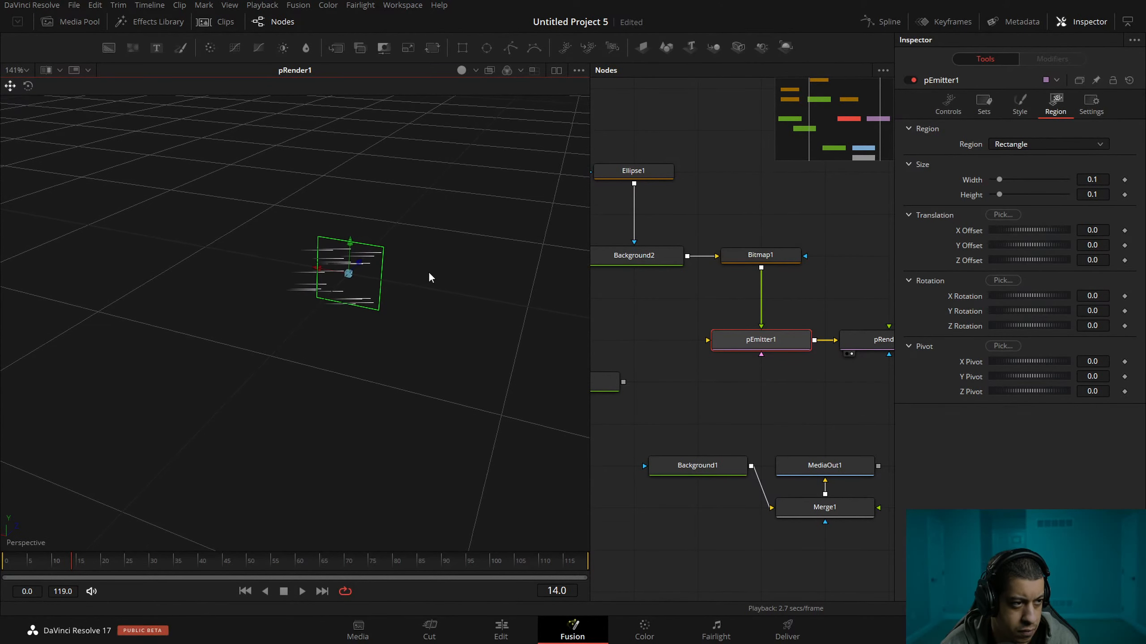
# Change pEmitter1's particle style from Line to Bitmap.
pyautogui.click(1018, 109)
pyautogui.click(1038, 141)
pyautogui.click(1034, 178)
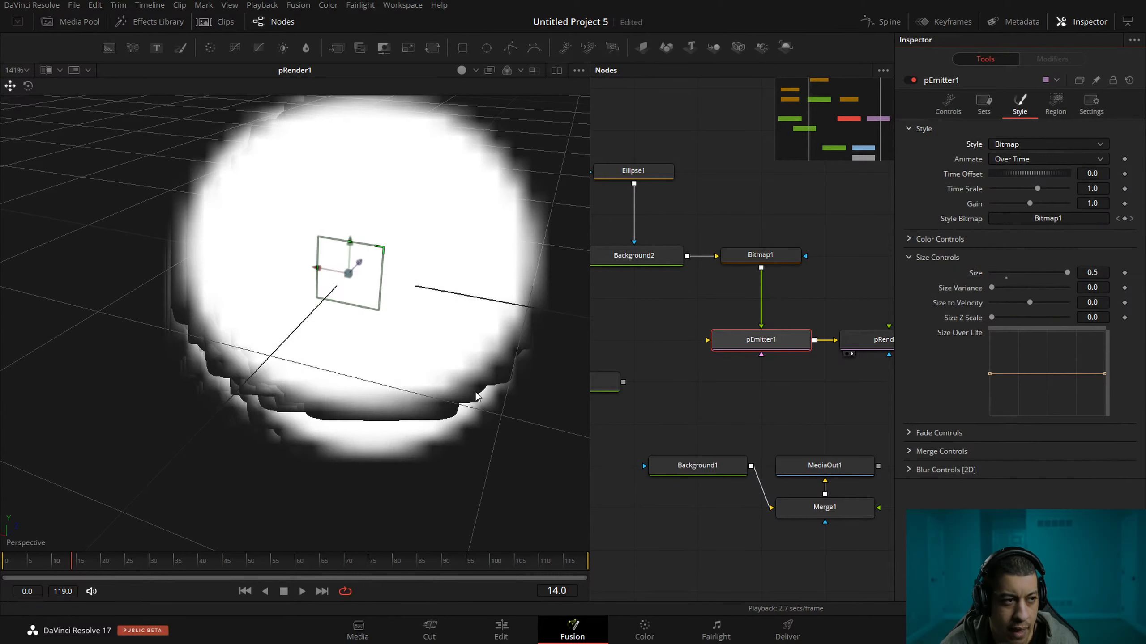
# Change pEmitter1's emission region to Line and lengthen it to an End X Offset of about -2.5.
pyautogui.click(1055, 104)
pyautogui.click(1022, 146)
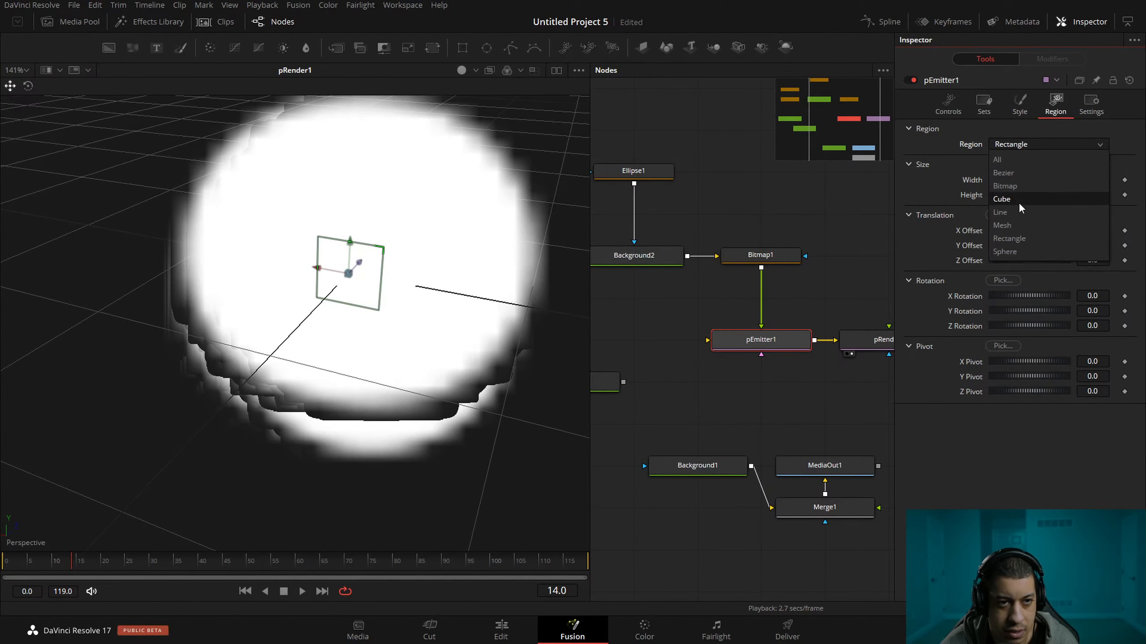
pyautogui.click(1011, 225)
pyautogui.scroll(-5, 375, 285)
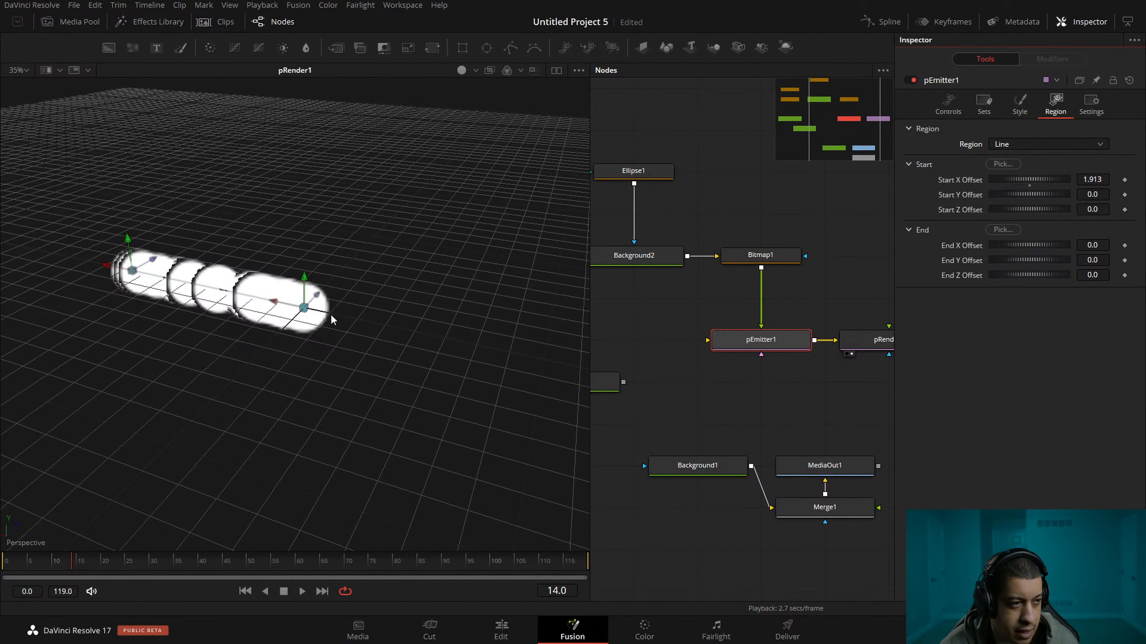
pyautogui.moveTo(272, 304); pyautogui.dragTo(540, 373)
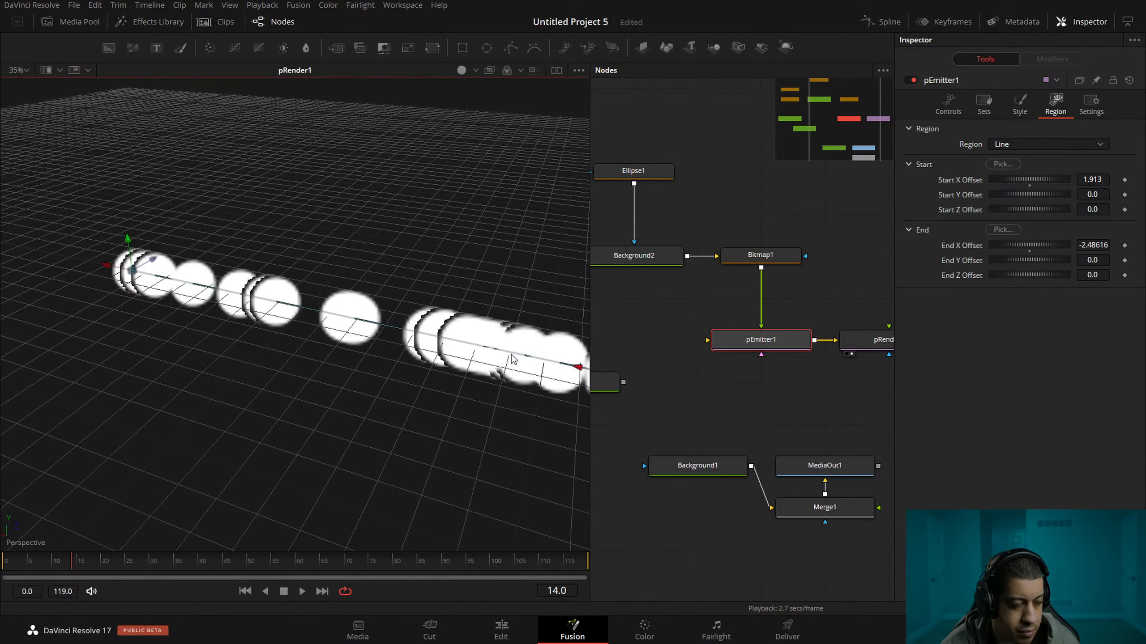
pyautogui.moveTo(497, 333); pyautogui.dragTo(394, 305)
# Reduce pEmitter1's bitmap particle size to about 0.05 and view the whole emission line in the 3D view.
pyautogui.click(1019, 112)
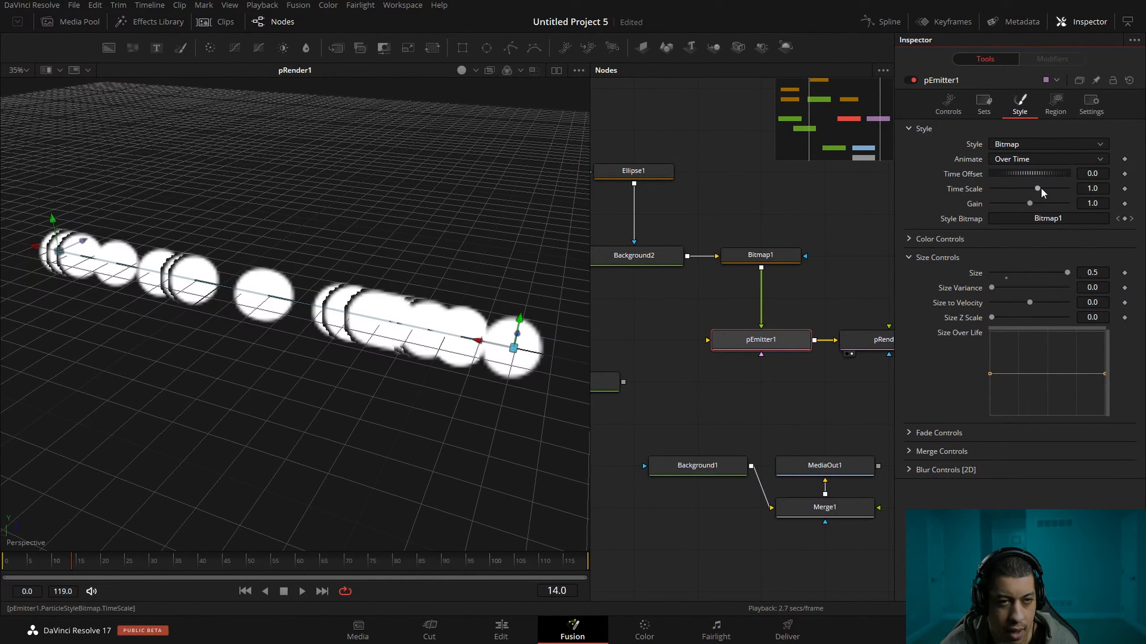
pyautogui.moveTo(1067, 272); pyautogui.dragTo(997, 279)
pyautogui.moveTo(329, 337); pyautogui.dragTo(375, 379)
pyautogui.scroll(-3, 414, 325)
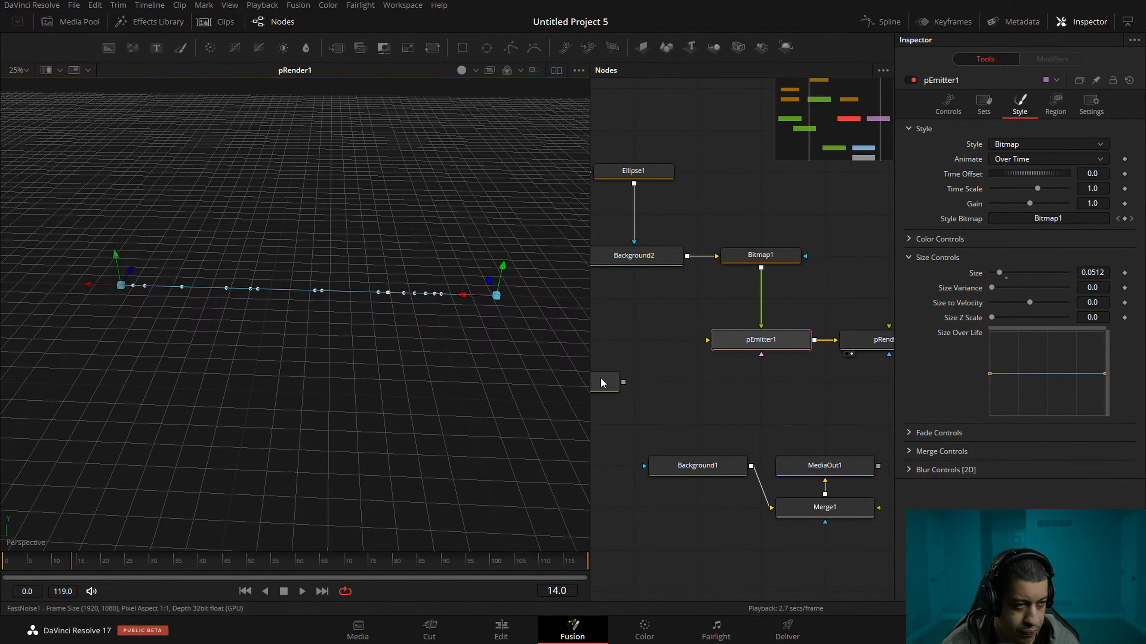
# Move pRender1 farther from pEmitter1 to make room for another node between them.
pyautogui.moveTo(798, 355); pyautogui.dragTo(755, 392)
pyautogui.click(749, 355)
pyautogui.click(752, 370)
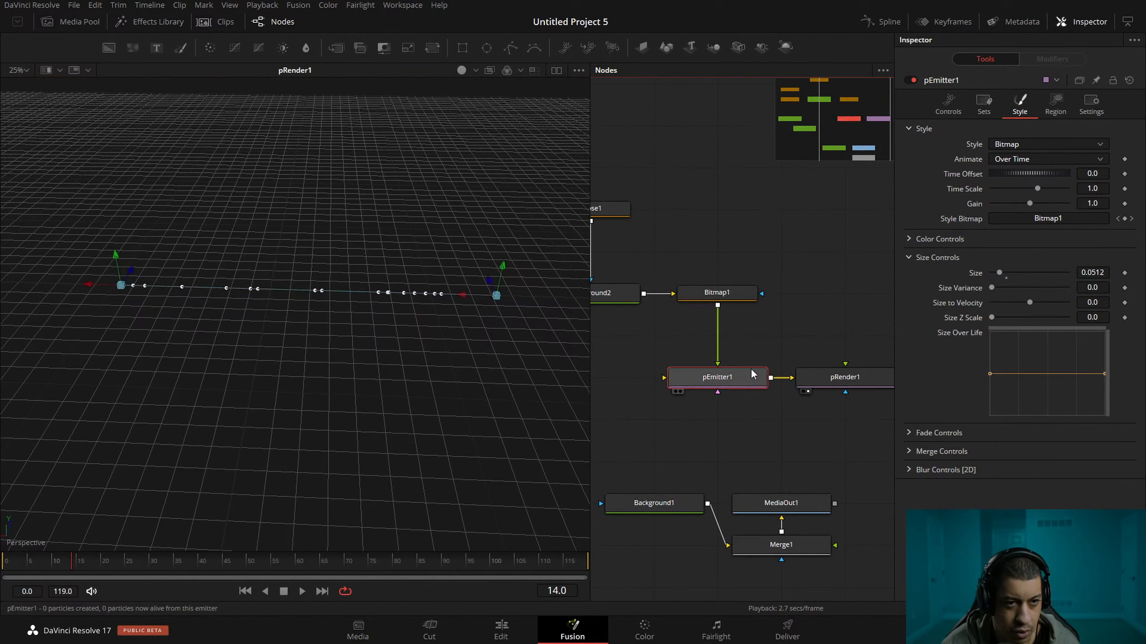
pyautogui.click(985, 108)
pyautogui.click(1021, 108)
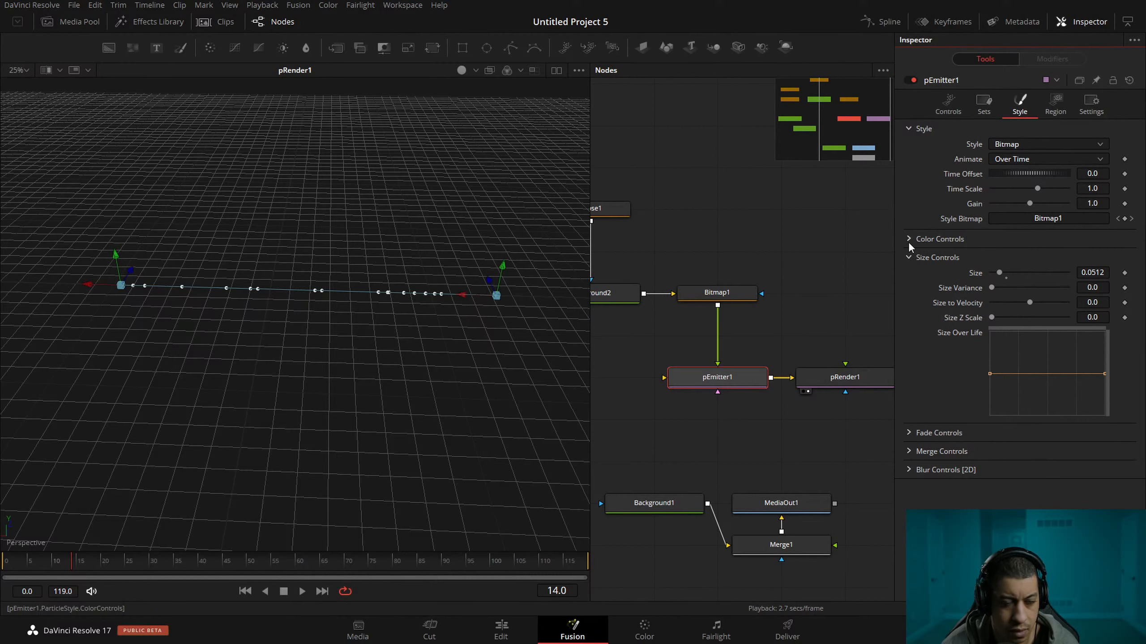
pyautogui.moveTo(801, 378); pyautogui.dragTo(795, 336)
pyautogui.moveTo(845, 299); pyautogui.dragTo(721, 286)
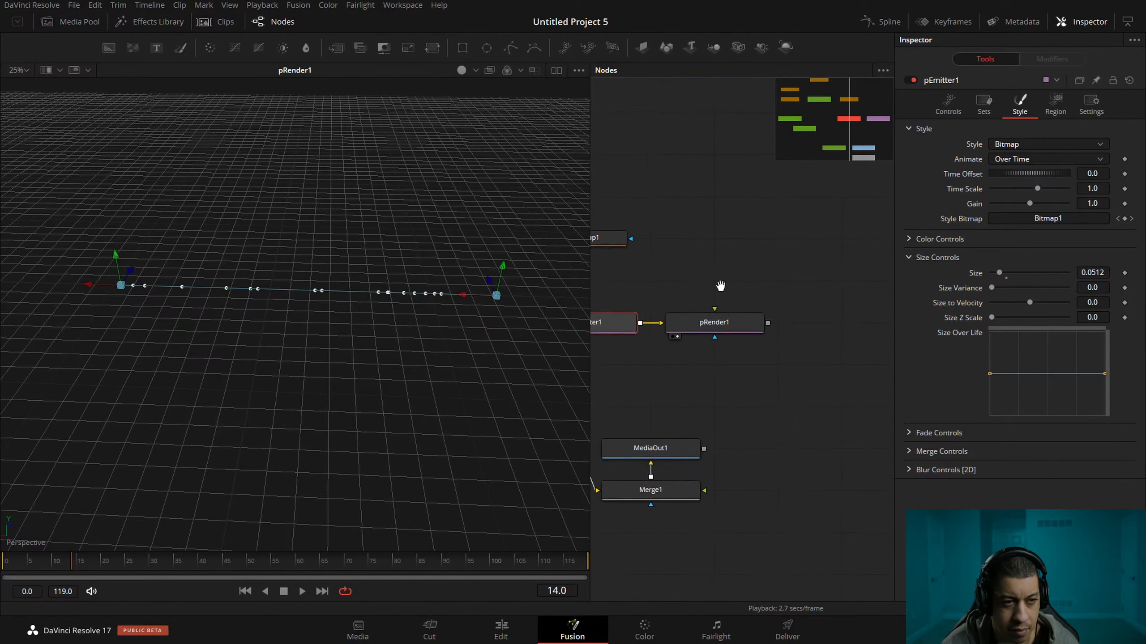
pyautogui.moveTo(725, 326); pyautogui.dragTo(881, 324)
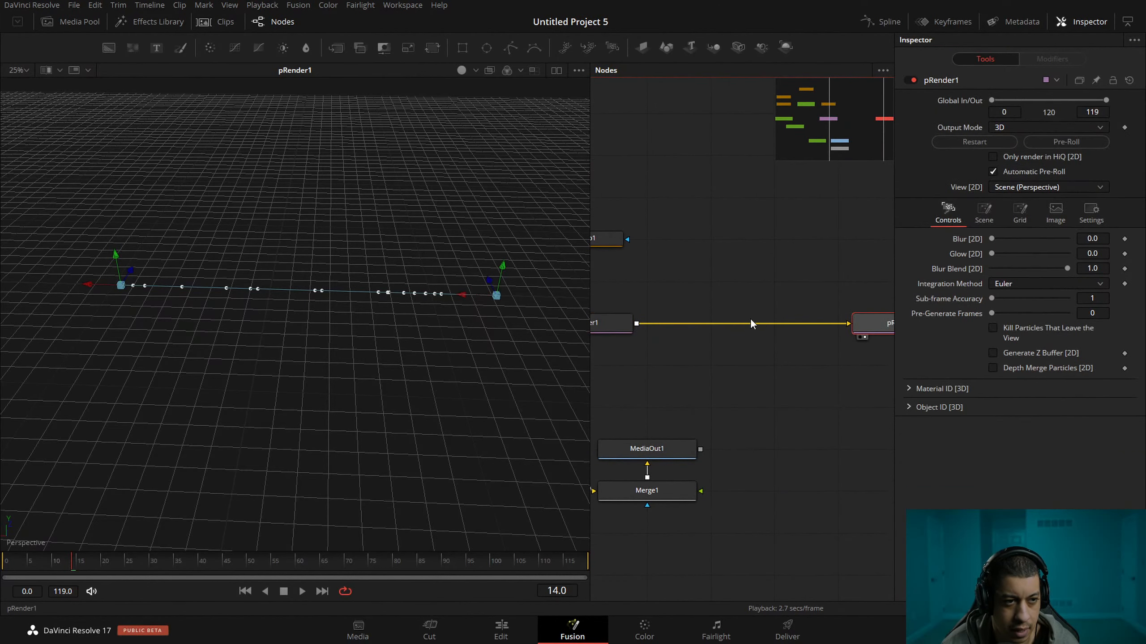
pyautogui.click(615, 323)
pyautogui.hotkey('shift', 'space')
pyautogui.write('back')
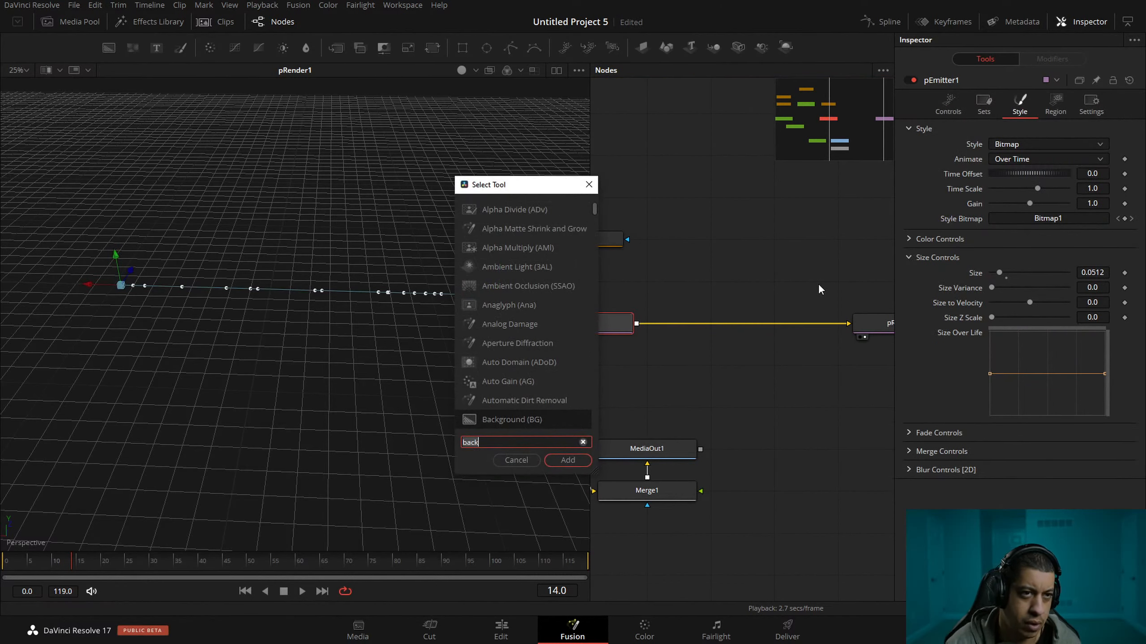
pyautogui.press('Escape')
# Add a pTurbulence particle node above the connection between pEmitter1 and pRender1.
pyautogui.rightClick(746, 304)
pyautogui.moveTo(824, 307)
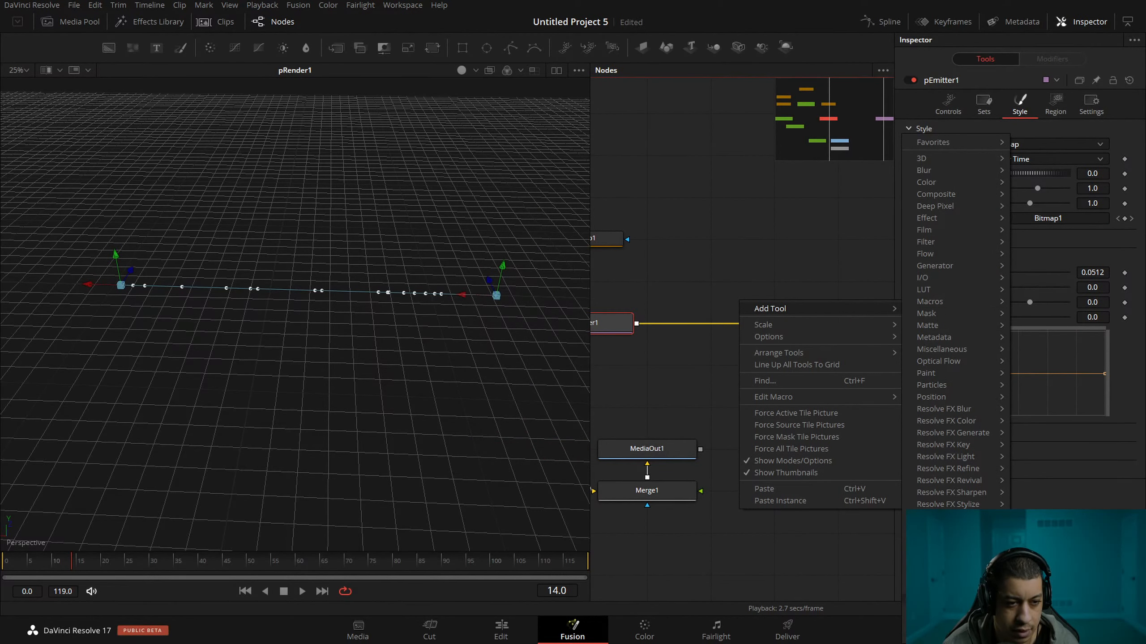
pyautogui.moveTo(967, 384)
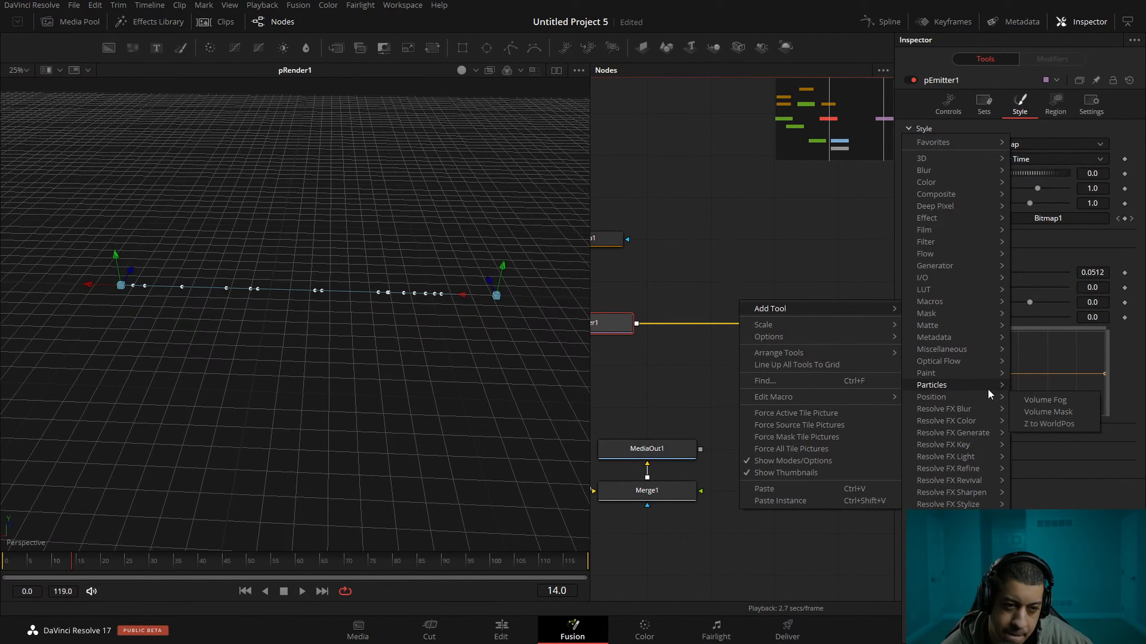
pyautogui.click(1041, 602)
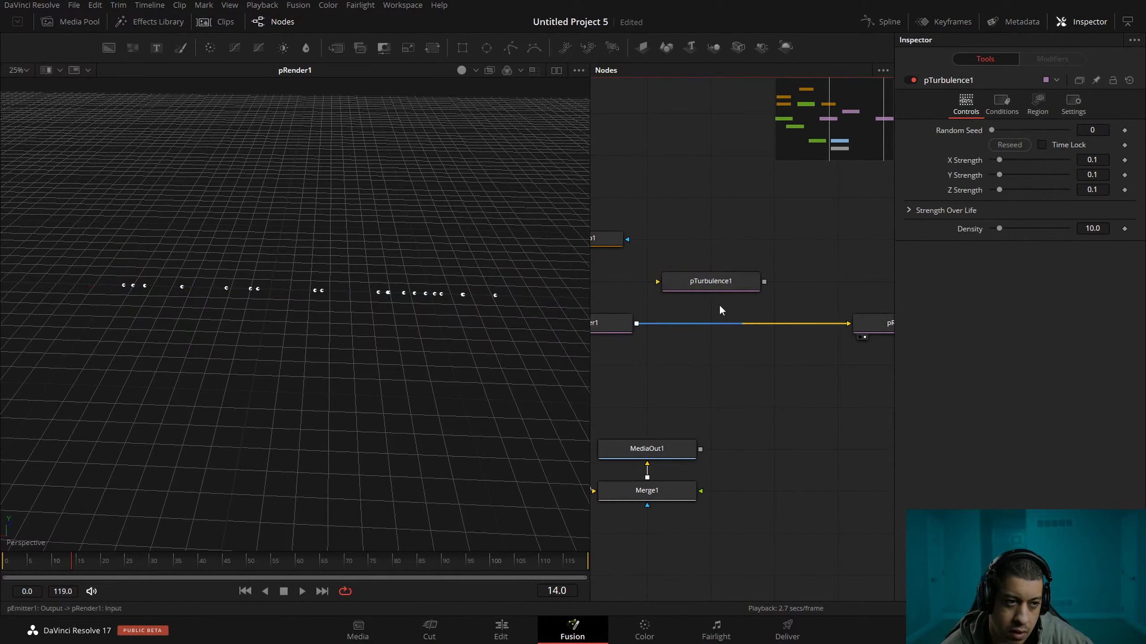
# Insert pTurbulence1 into the connection between pEmitter1 and pRender1 and select it.
pyautogui.moveTo(717, 285); pyautogui.dragTo(781, 285)
pyautogui.moveTo(629, 325); pyautogui.dragTo(767, 284)
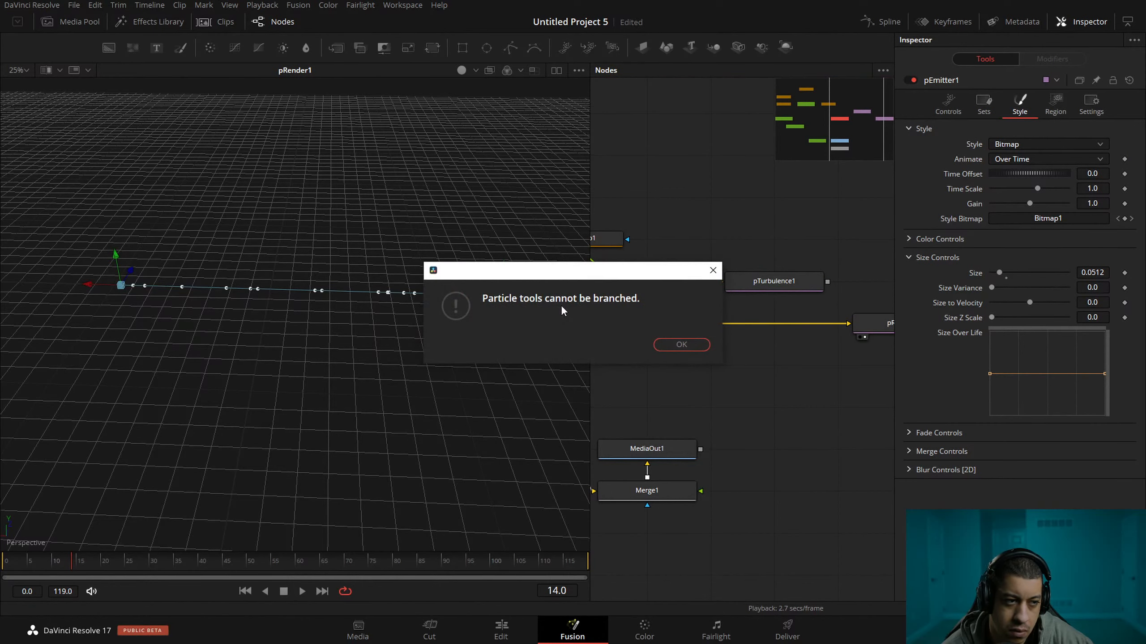
pyautogui.click(663, 343)
pyautogui.moveTo(846, 324); pyautogui.dragTo(824, 389)
pyautogui.moveTo(767, 279); pyautogui.dragTo(721, 338)
pyautogui.click(742, 367)
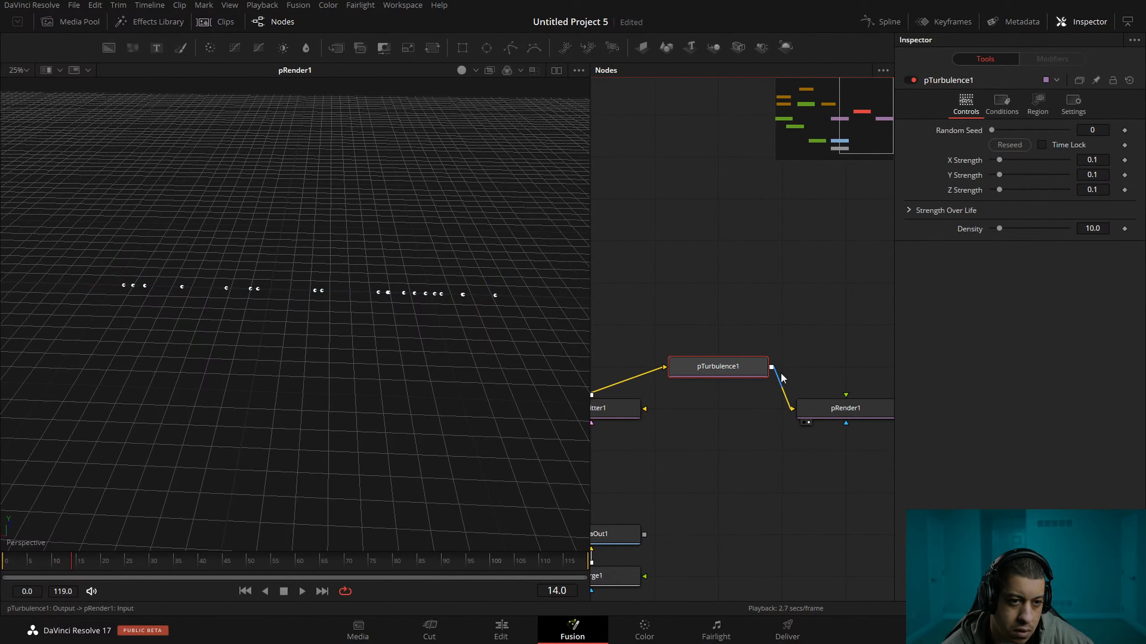
# Set pTurbulence1's X Strength to 0.362, Y Strength to 0.299 and Z Strength to 0.378 while playing the simulation.
pyautogui.moveTo(999, 159); pyautogui.dragTo(1018, 159)
pyautogui.click(302, 592)
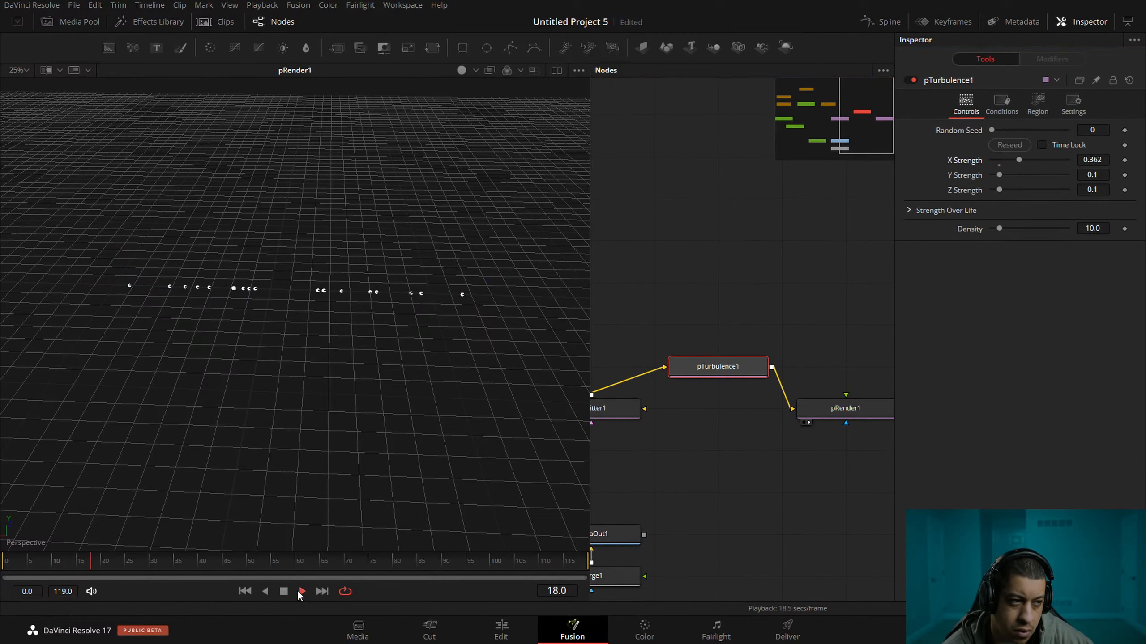
pyautogui.moveTo(1000, 174); pyautogui.dragTo(1020, 190)
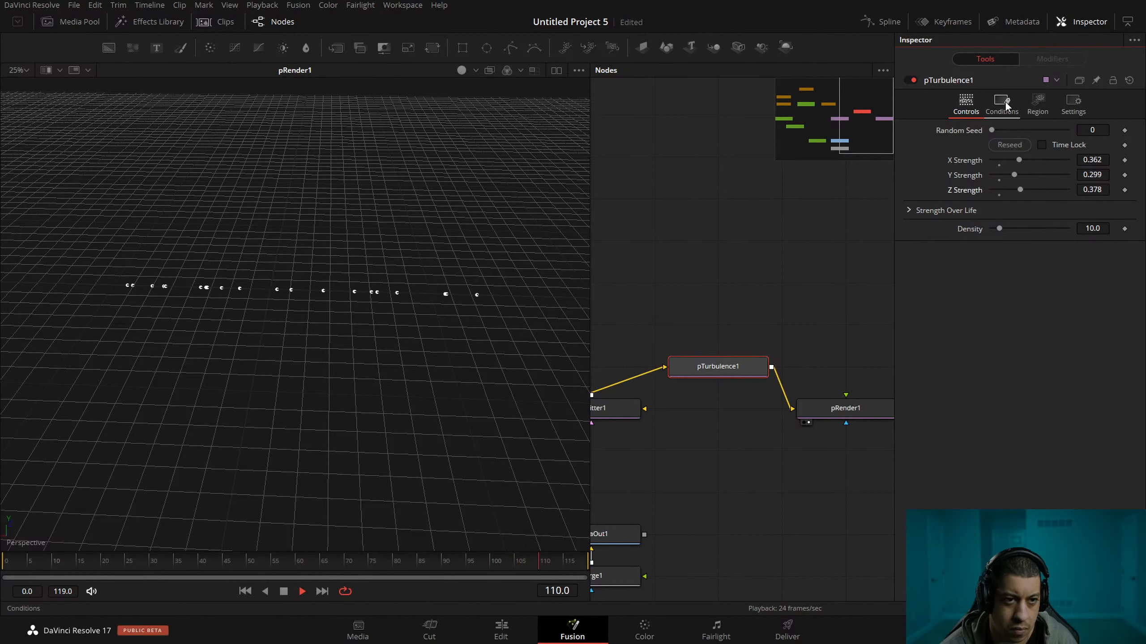
# Raise the middle of pTurbulence1's Strength Over Life curve and set its Density to 75.6.
pyautogui.click(909, 211)
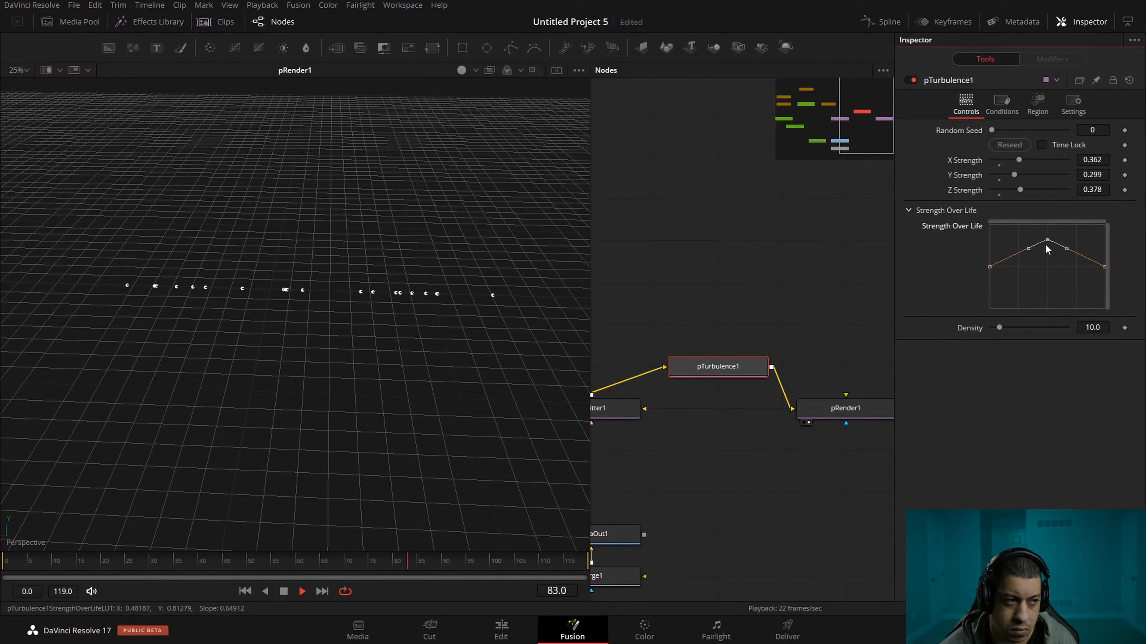
pyautogui.moveTo(999, 327); pyautogui.dragTo(1052, 329)
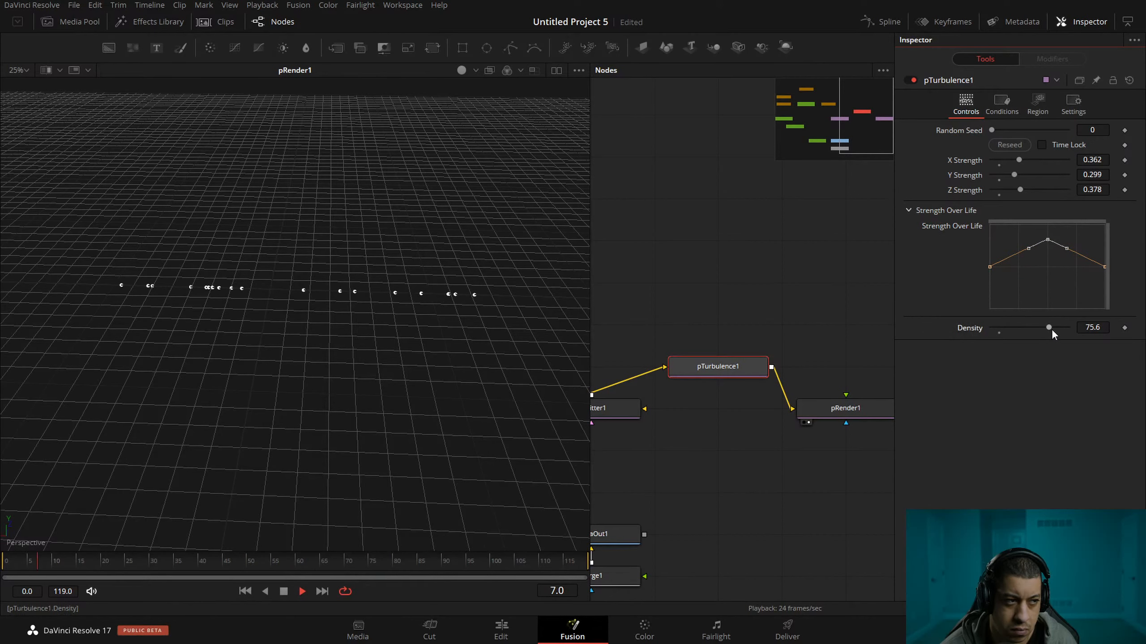
# Examine pTurbulence1's conditions and region mode options and the particle tools available to add.
pyautogui.click(1001, 102)
pyautogui.click(1034, 107)
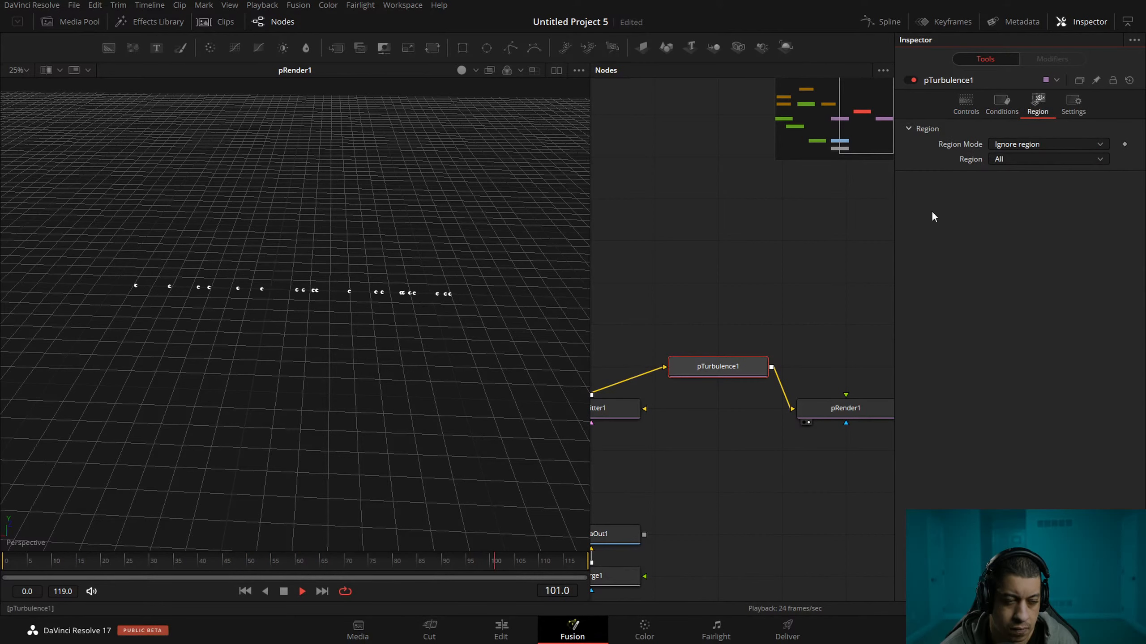
pyautogui.rightClick(741, 283)
pyautogui.moveTo(863, 289)
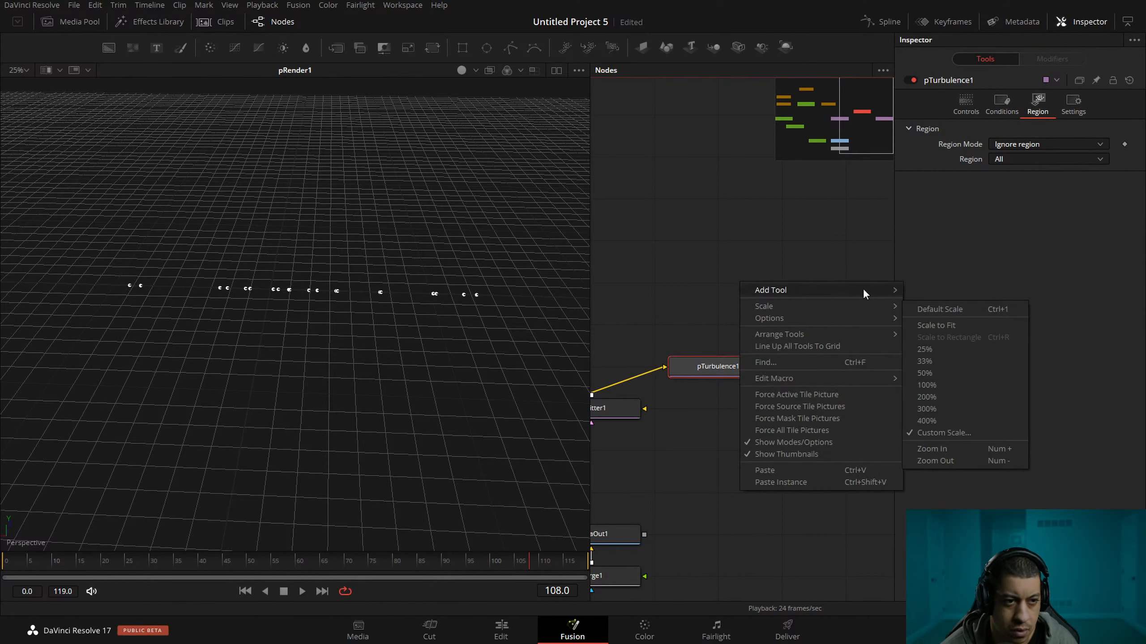
pyautogui.moveTo(969, 398)
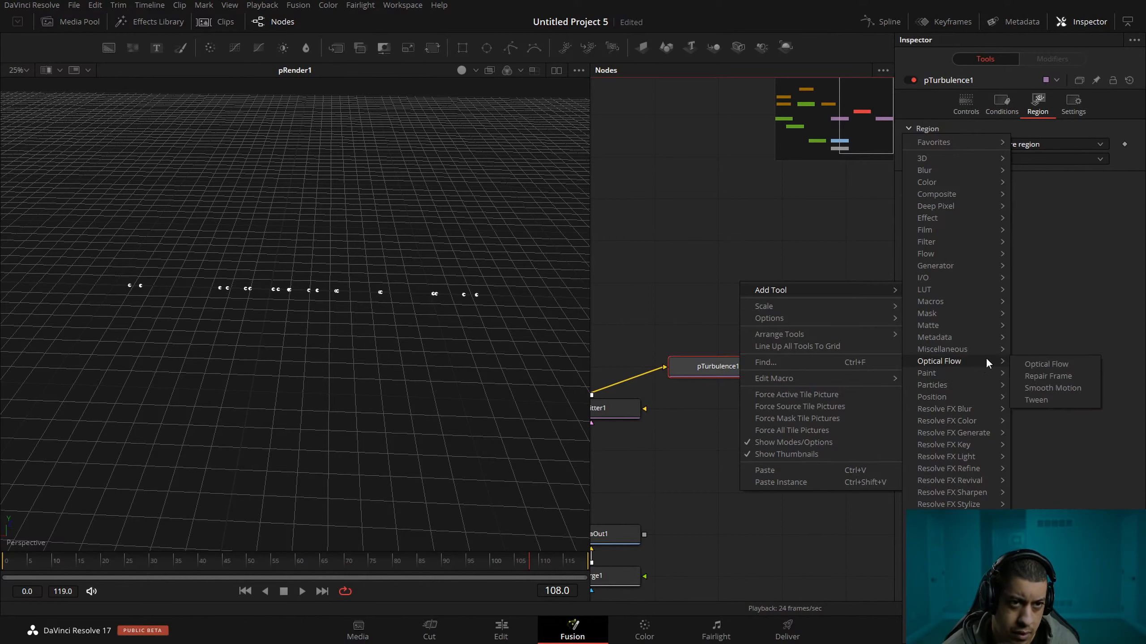
pyautogui.click(1023, 186)
pyautogui.click(1002, 104)
pyautogui.click(966, 104)
pyautogui.click(1038, 105)
pyautogui.click(1049, 145)
pyautogui.click(969, 203)
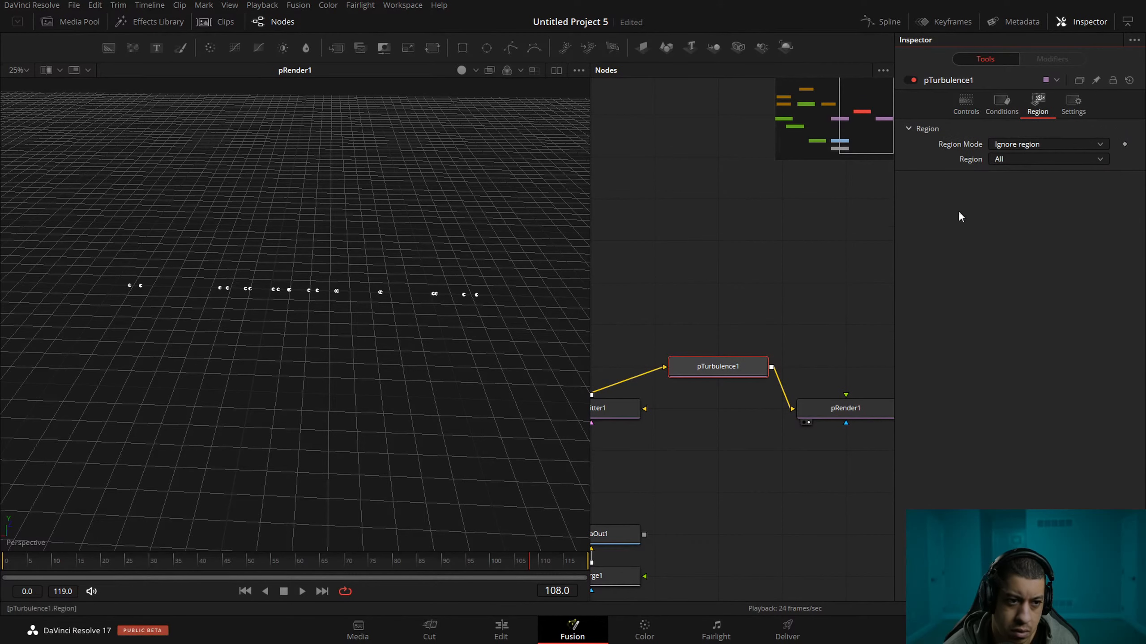
# Pull pTurbulence1 out of the node chain, leaving pEmitter1 connected directly to pRender1.
pyautogui.moveTo(714, 361); pyautogui.dragTo(714, 318)
pyautogui.moveTo(650, 333); pyautogui.dragTo(800, 409)
pyautogui.click(801, 408)
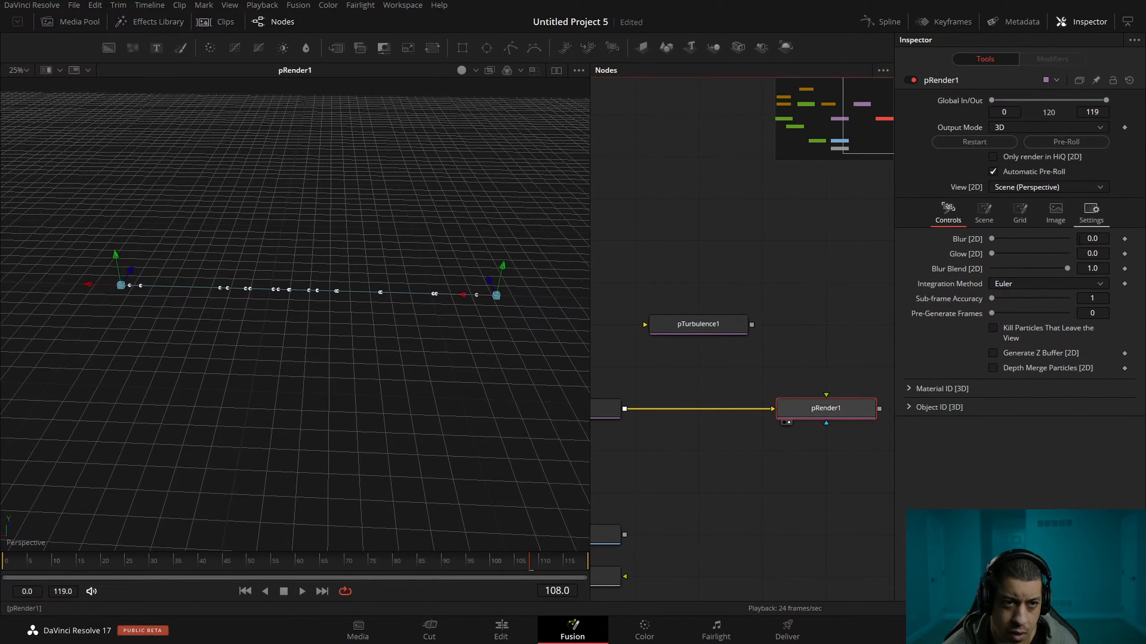
# Review the list of emission region types available for pEmitter1.
pyautogui.click(1012, 222)
pyautogui.moveTo(730, 379); pyautogui.dragTo(906, 332)
pyautogui.click(761, 353)
pyautogui.moveTo(790, 375); pyautogui.dragTo(745, 330)
pyautogui.click(1055, 103)
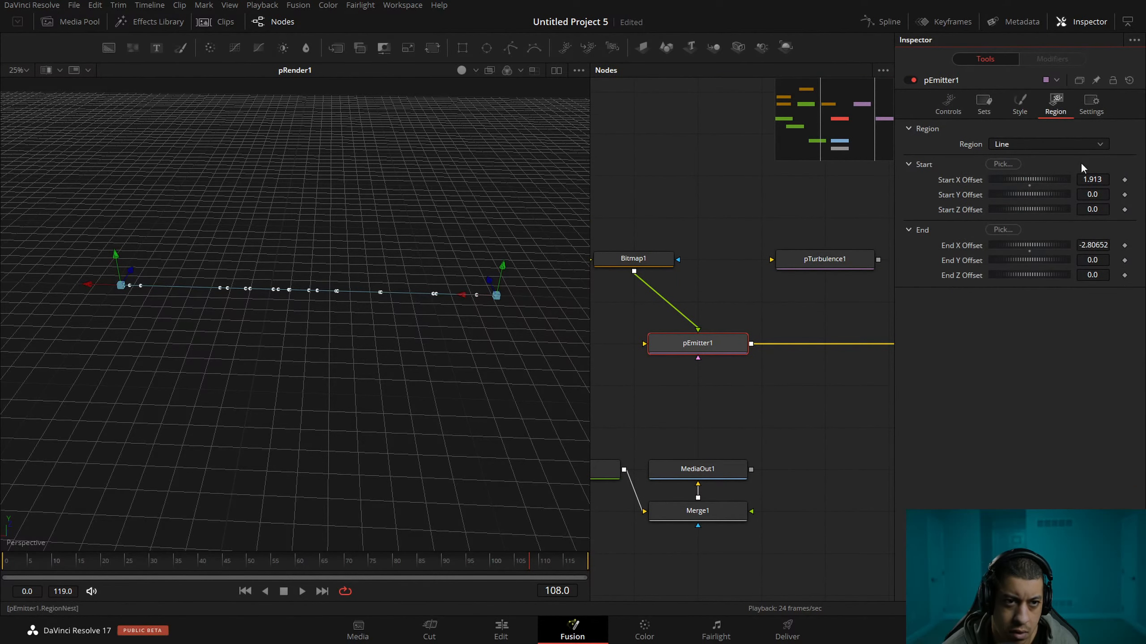
pyautogui.click(1037, 143)
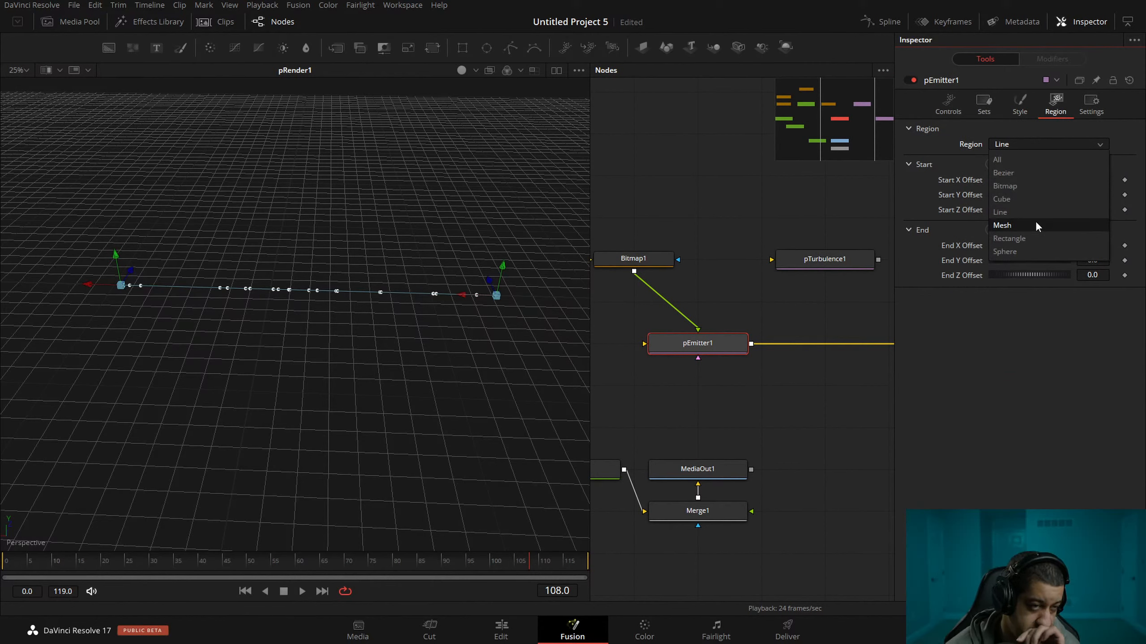
# Add a Shape3D node, place it above pEmitter1 and look over its shape and transform options.
pyautogui.moveTo(689, 203); pyautogui.dragTo(751, 219)
pyautogui.moveTo(642, 179); pyautogui.dragTo(669, 194)
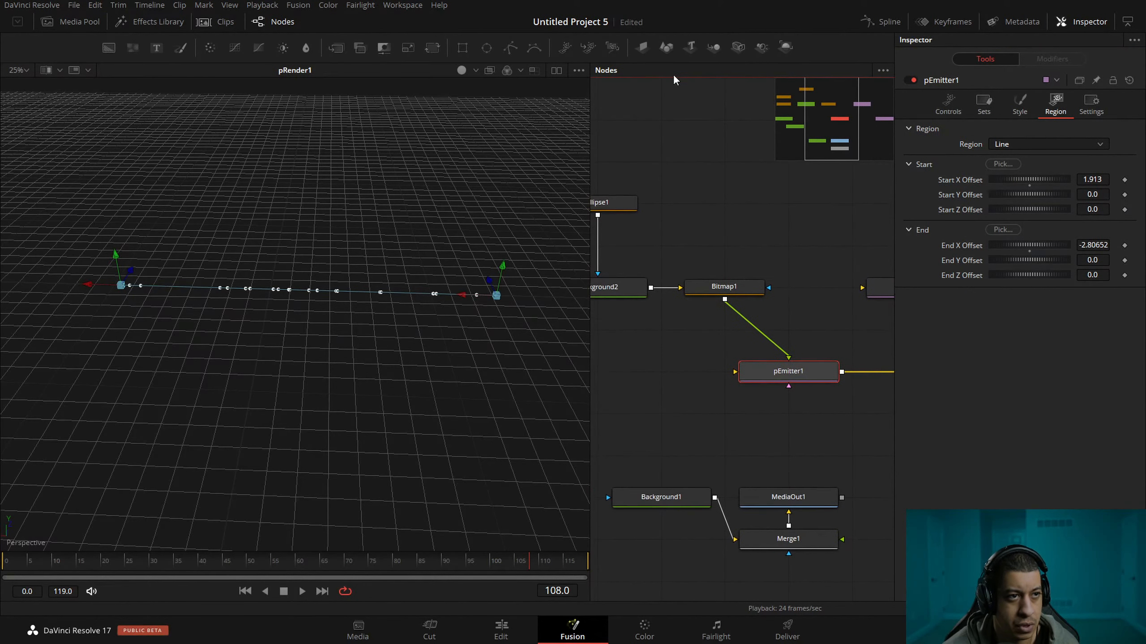
pyautogui.click(666, 46)
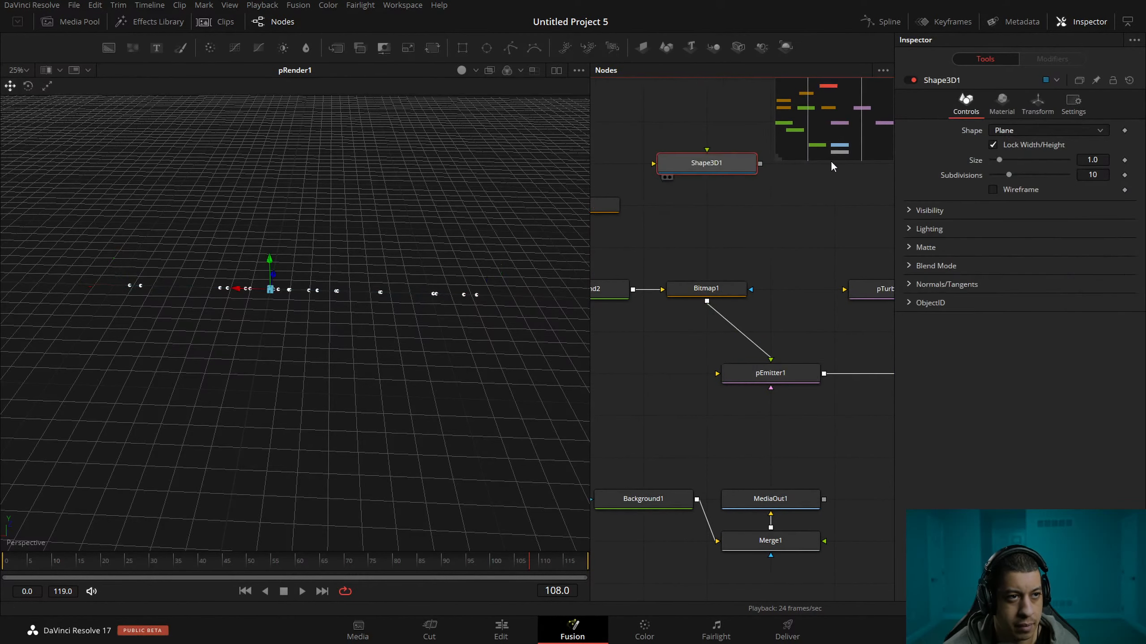
pyautogui.moveTo(763, 155); pyautogui.dragTo(730, 165)
pyautogui.moveTo(659, 195); pyautogui.dragTo(669, 231)
pyautogui.click(758, 234)
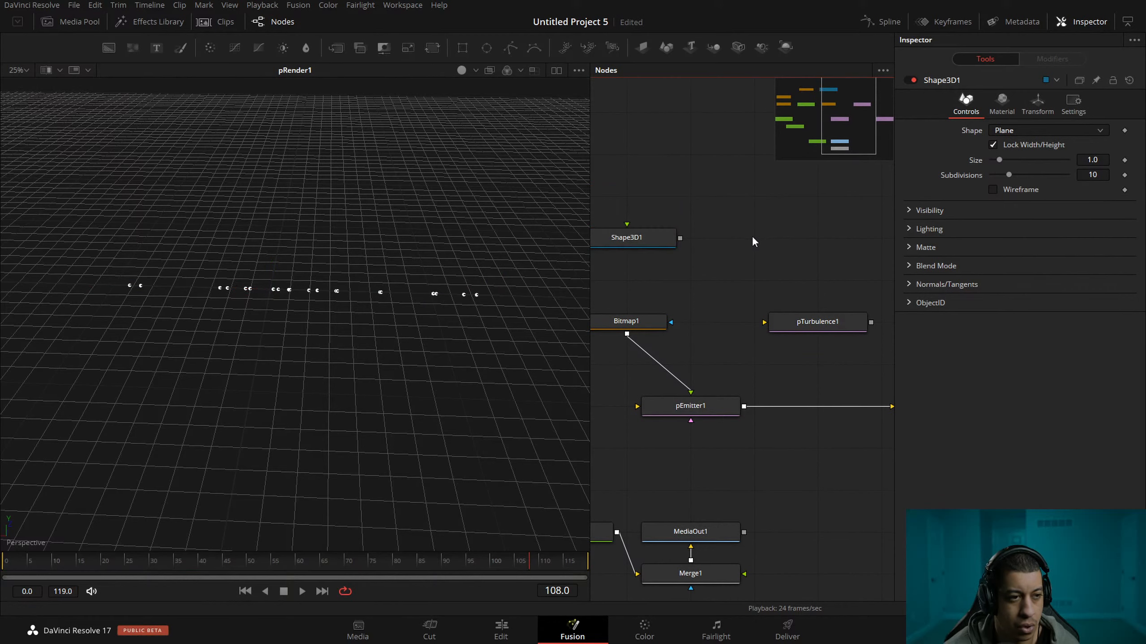
pyautogui.scroll(2, 722, 244)
pyautogui.click(663, 280)
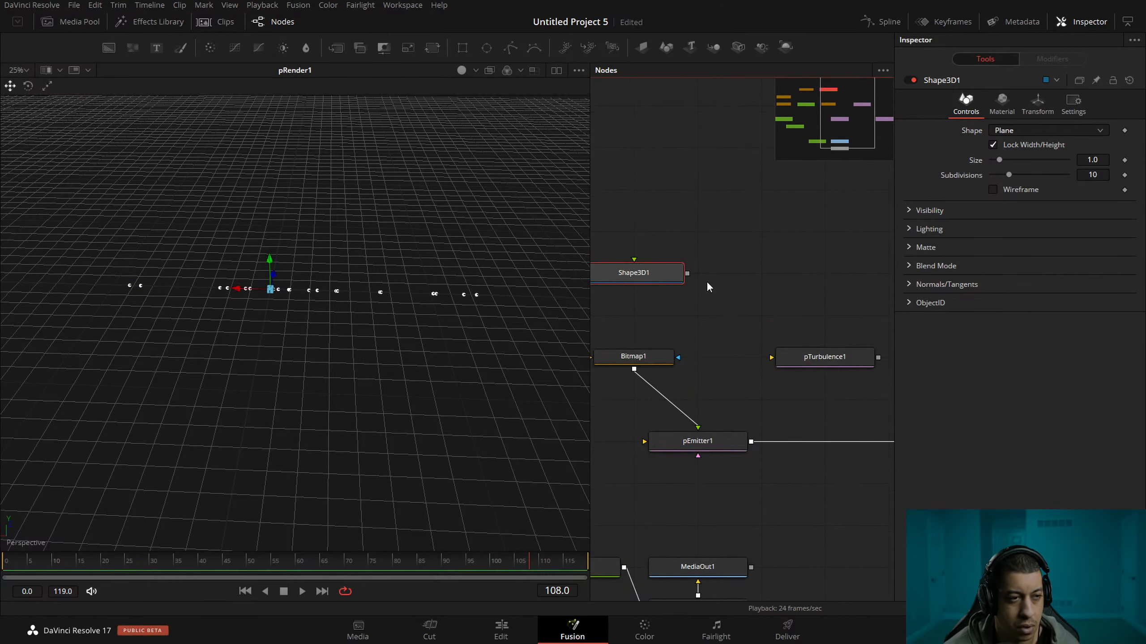
pyautogui.moveTo(655, 272); pyautogui.dragTo(720, 273)
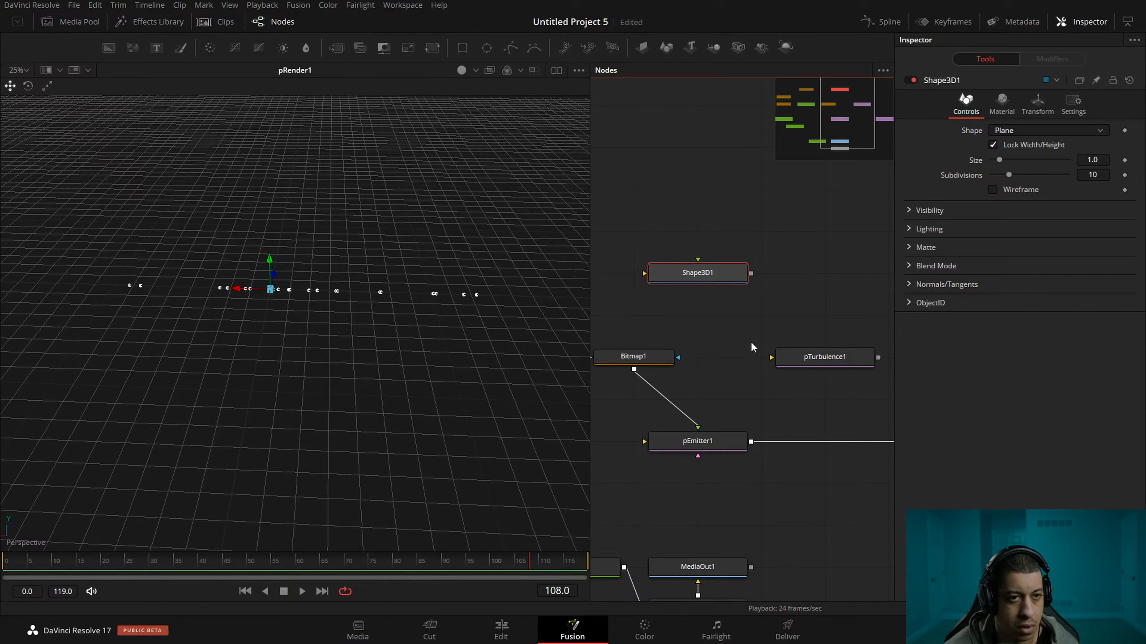
pyautogui.click(1045, 130)
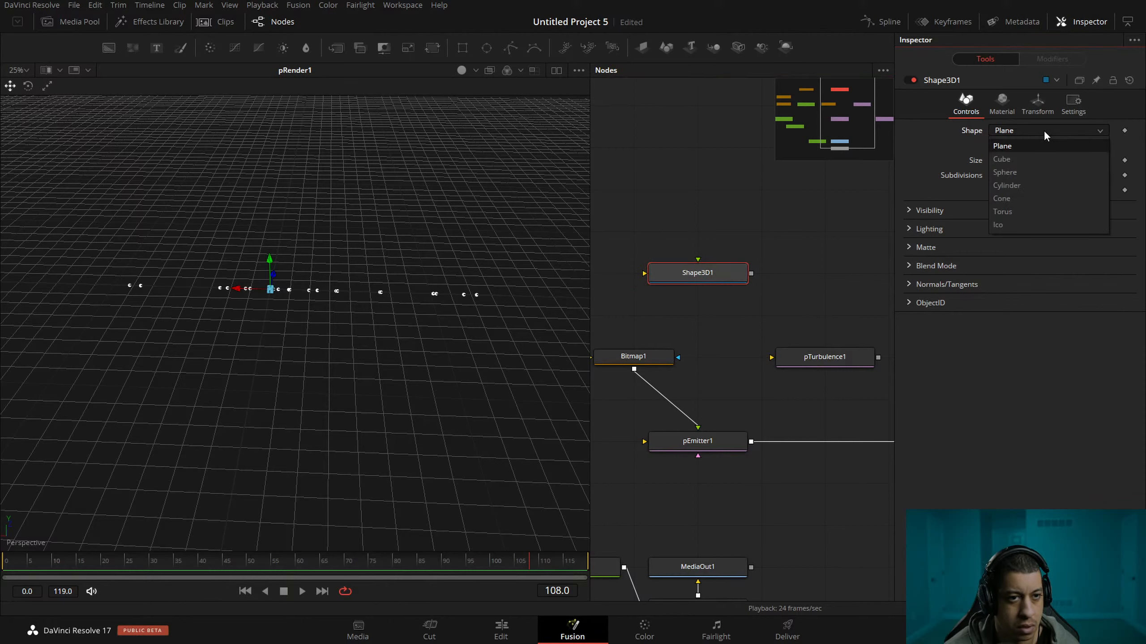
pyautogui.click(1047, 103)
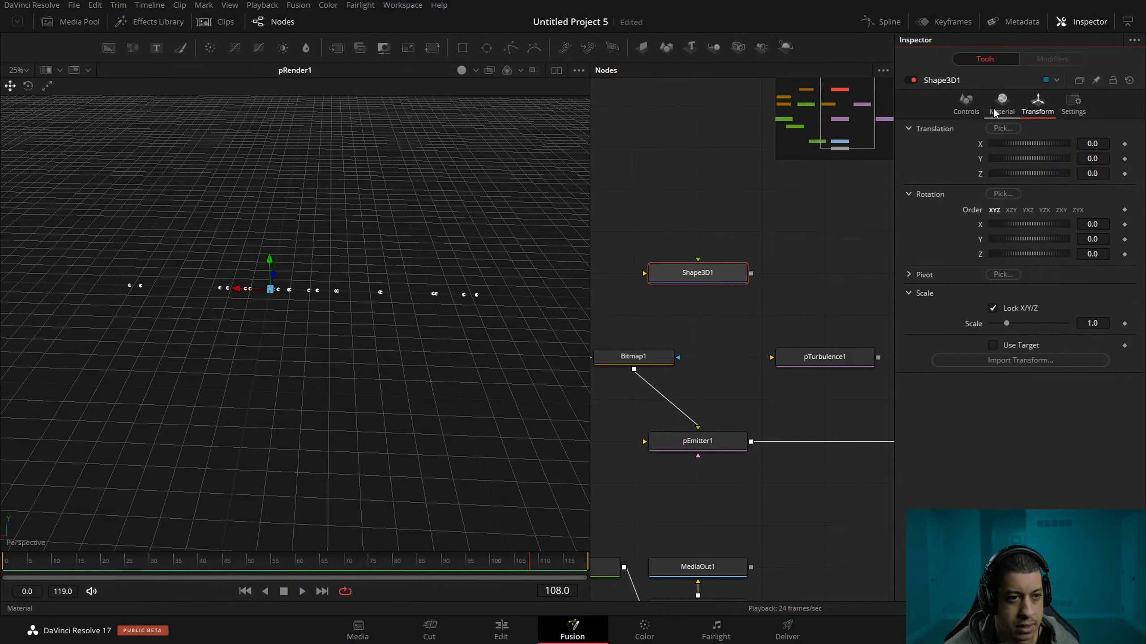
# Change pEmitter1's emission region to Mesh and connect Shape3D1 as its mesh input.
pyautogui.click(697, 441)
pyautogui.click(1020, 102)
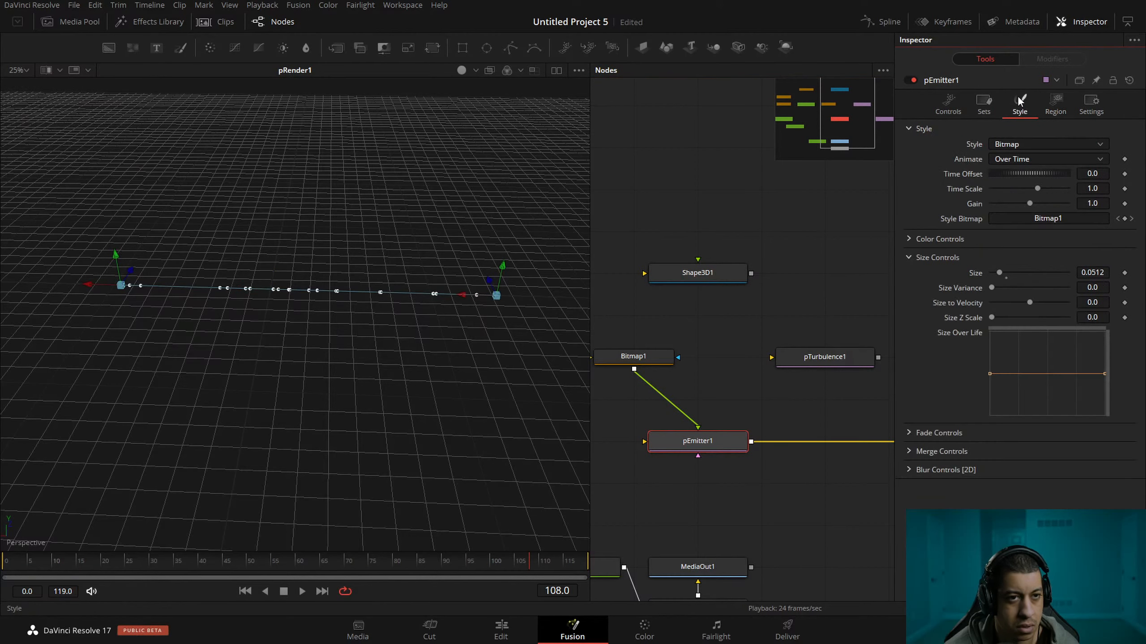
pyautogui.click(1053, 102)
pyautogui.click(1046, 143)
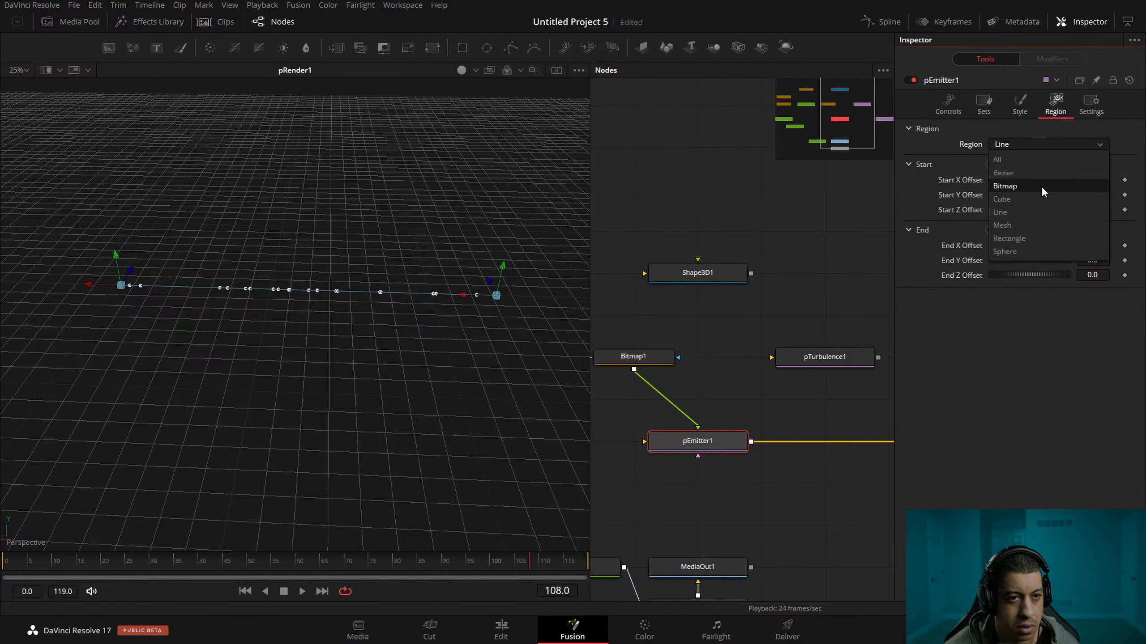
pyautogui.click(1006, 224)
pyautogui.moveTo(751, 273); pyautogui.dragTo(722, 443)
pyautogui.moveTo(724, 348); pyautogui.dragTo(770, 336)
# View Shape3D1 and the particle render in the 3D viewer and play the simulation to check the mesh emission.
pyautogui.click(745, 264)
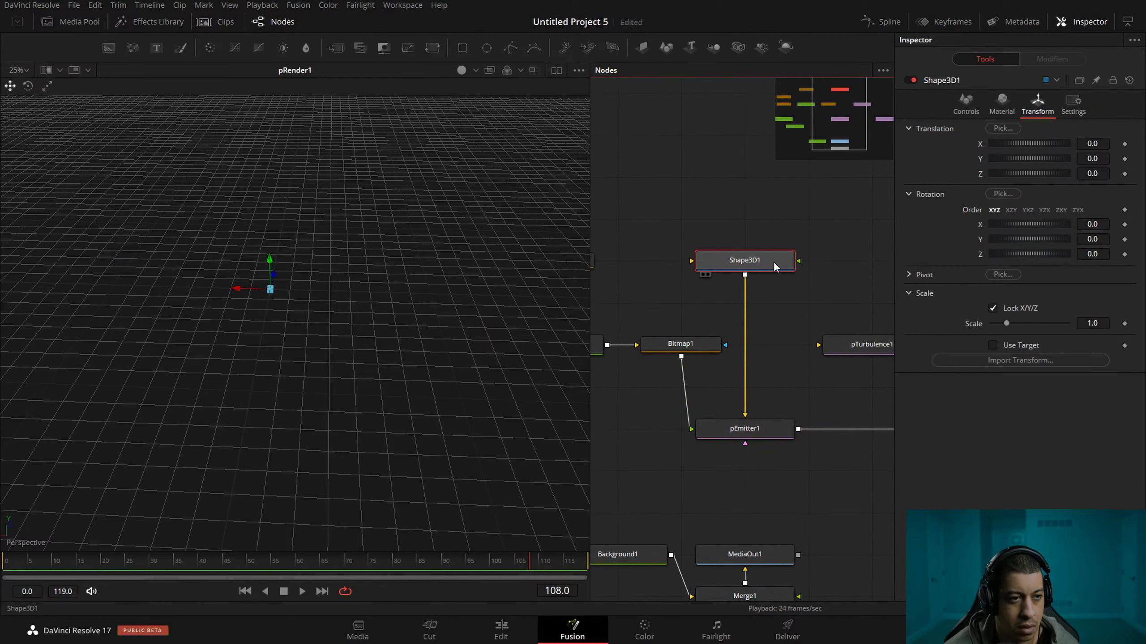
pyautogui.moveTo(768, 261); pyautogui.dragTo(337, 246)
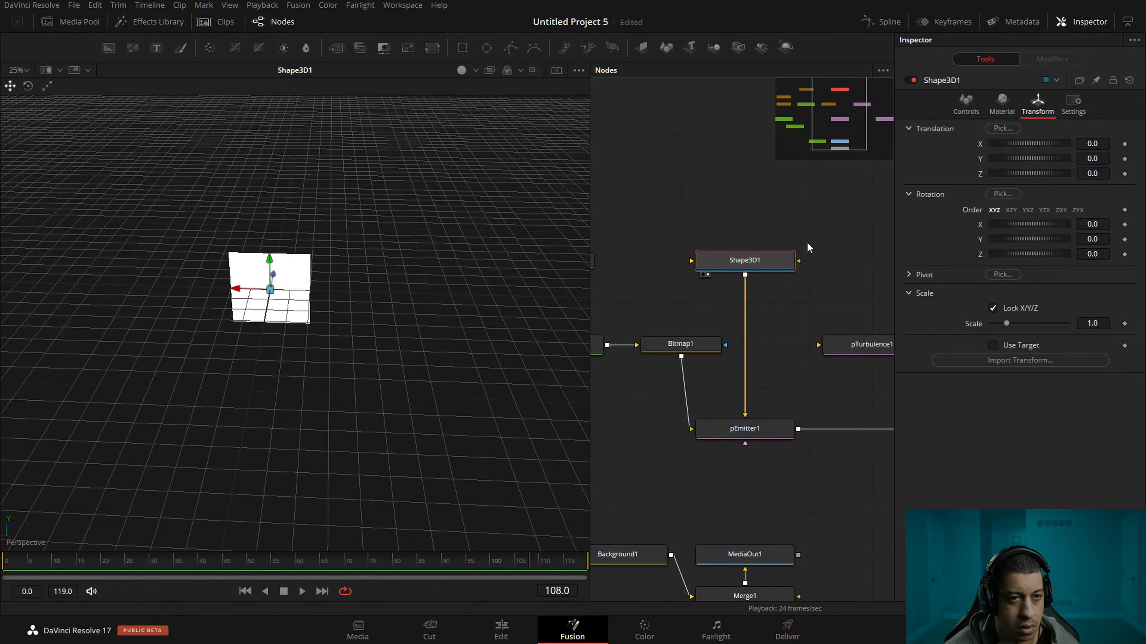
pyautogui.moveTo(638, 395); pyautogui.dragTo(612, 353)
pyautogui.moveTo(826, 358); pyautogui.dragTo(594, 391)
pyautogui.moveTo(744, 425); pyautogui.dragTo(501, 316)
pyautogui.press('space')
pyautogui.moveTo(728, 319); pyautogui.dragTo(866, 329)
pyautogui.moveTo(736, 332); pyautogui.dragTo(820, 335)
pyautogui.press('space')
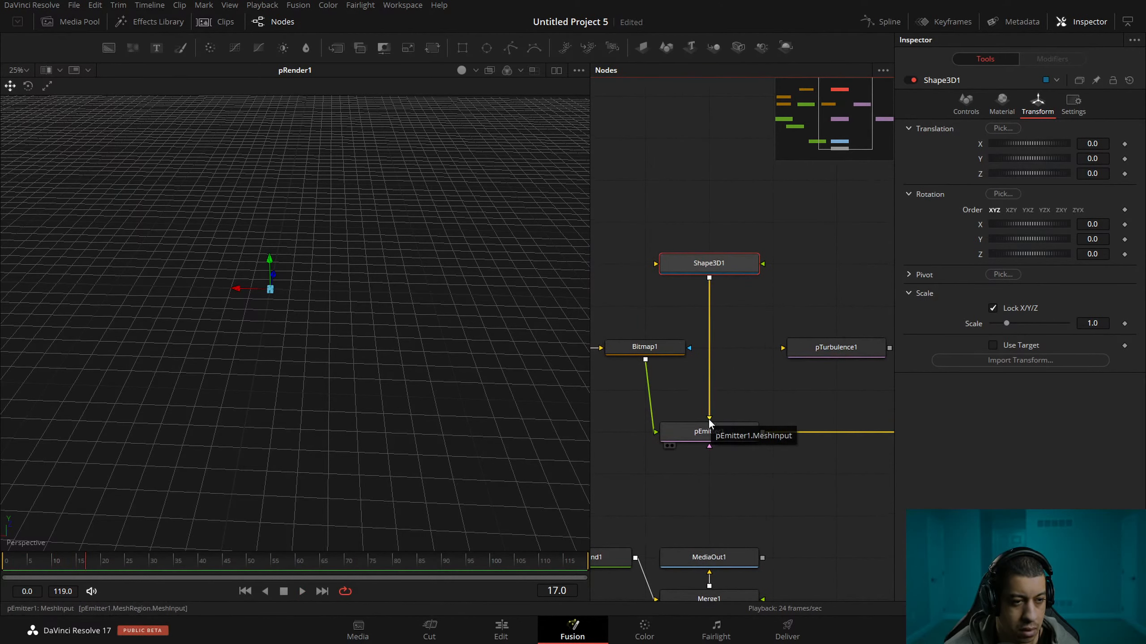
# Change Shape3D1's shape to Sphere to emit the particles from a spherical mesh.
pyautogui.moveTo(776, 268); pyautogui.dragTo(803, 314)
pyautogui.click(1001, 103)
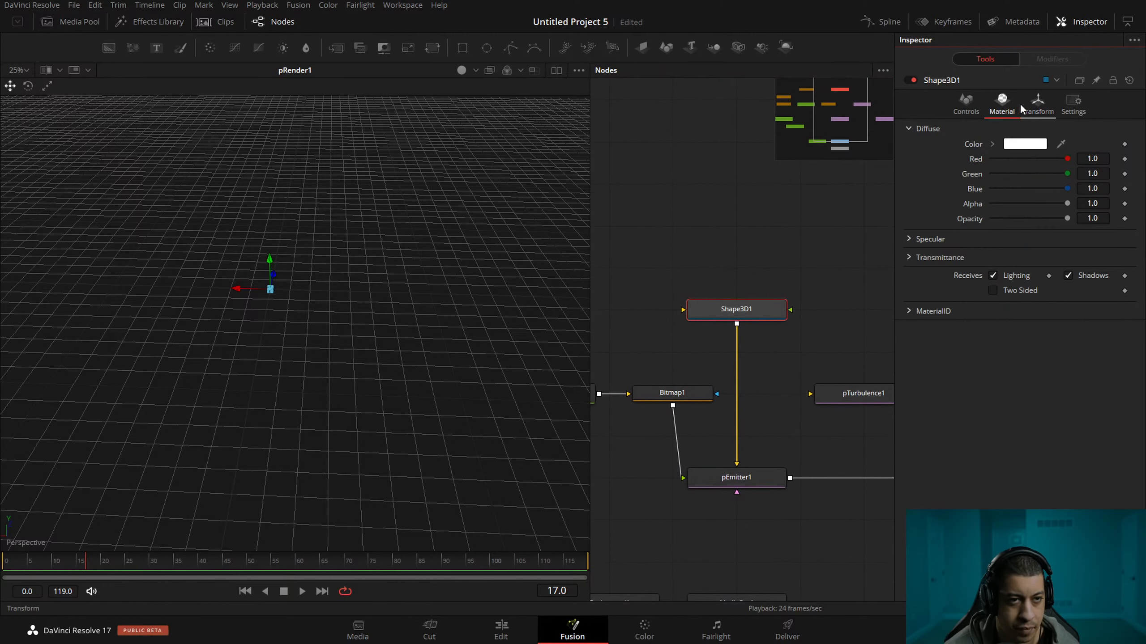
pyautogui.click(980, 105)
pyautogui.click(1032, 131)
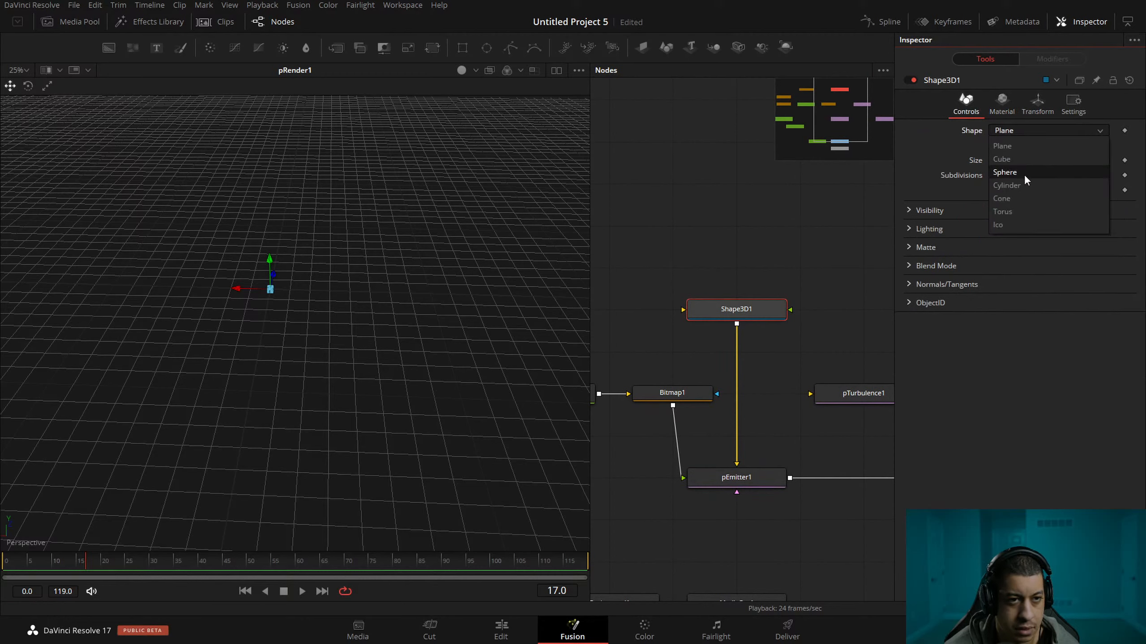
pyautogui.click(1024, 174)
pyautogui.scroll(-2, 831, 295)
# Change Shape3D1's shape to Cylinder.
pyautogui.click(1034, 129)
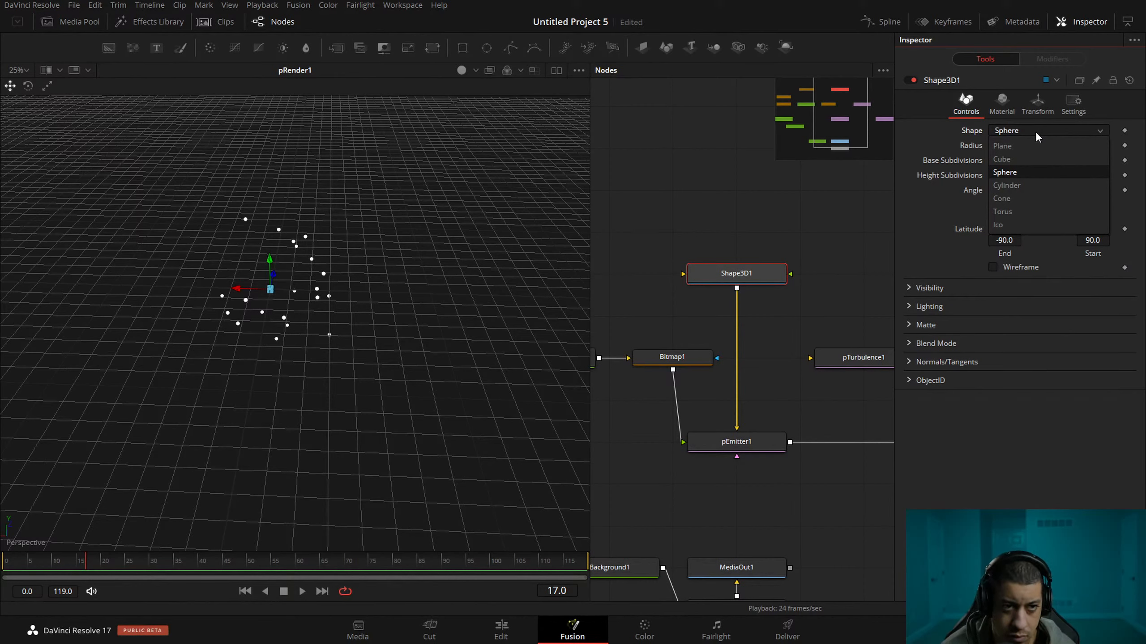
pyautogui.click(1039, 185)
pyautogui.moveTo(774, 259); pyautogui.dragTo(711, 281)
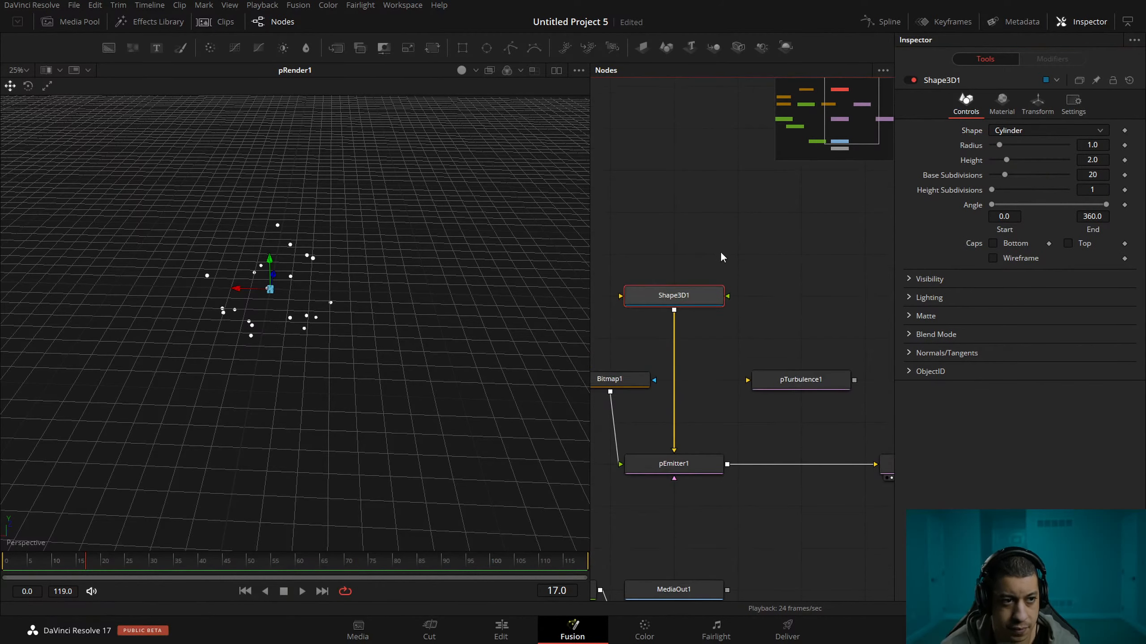
# Add a Ribbon3D node above Shape3D1 and view it in the 3D viewer.
pyautogui.rightClick(740, 231)
pyautogui.moveTo(826, 247)
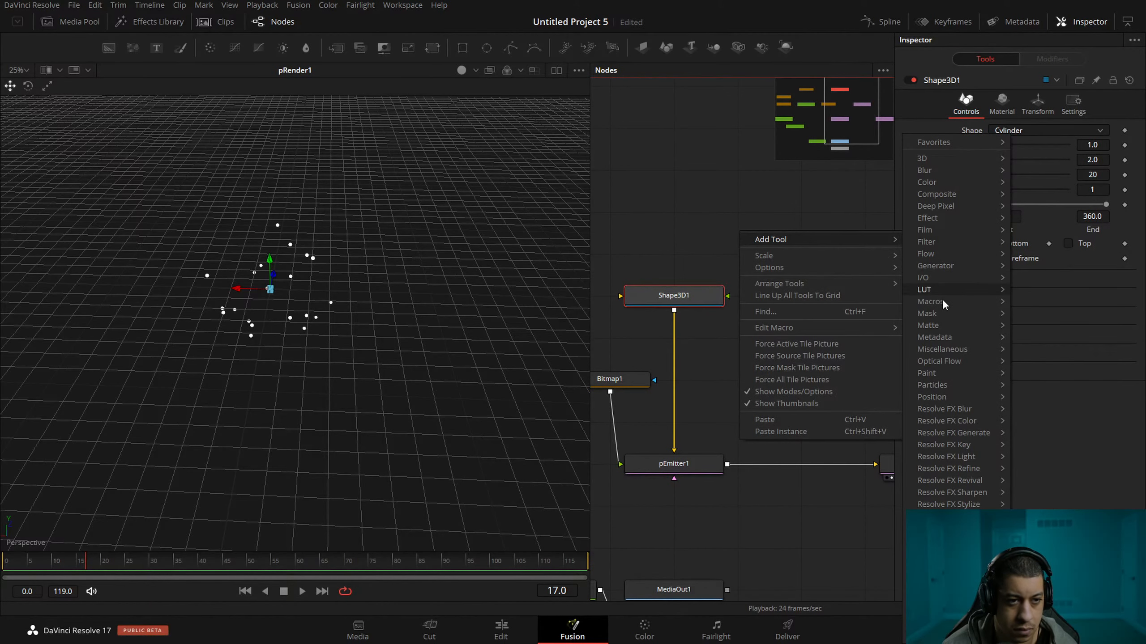
pyautogui.moveTo(968, 154)
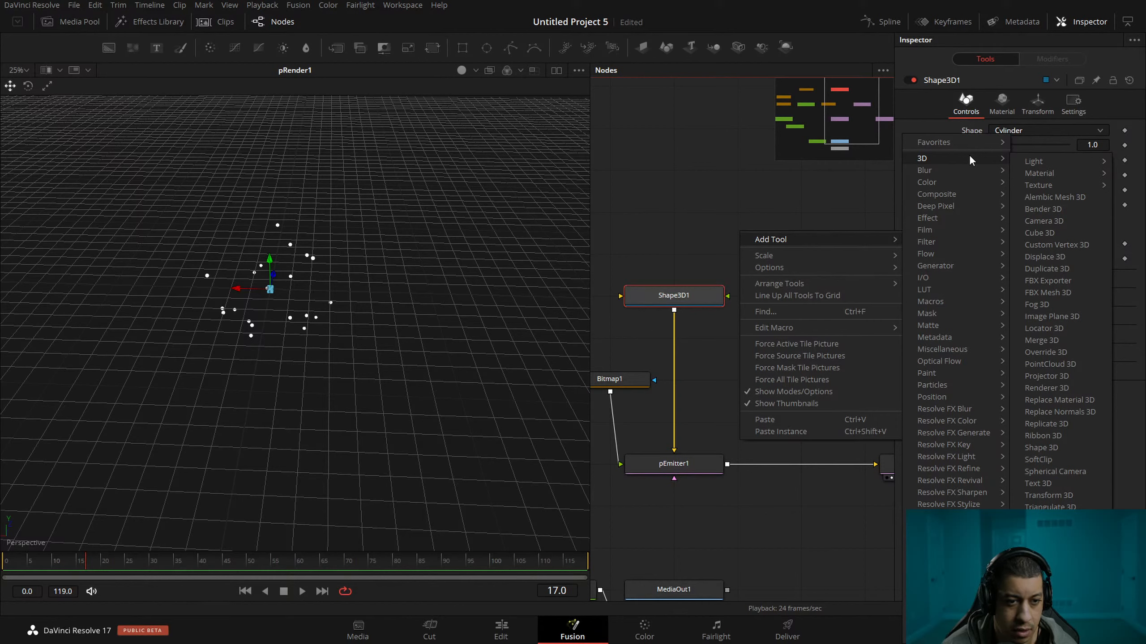
pyautogui.scroll(-2, 795, 298)
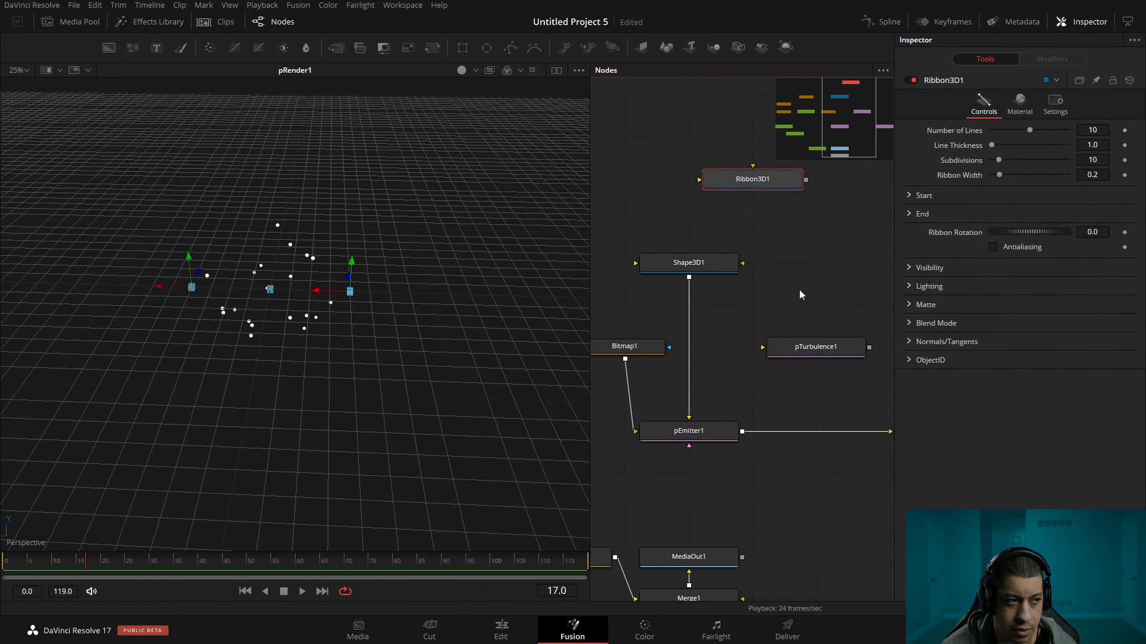
pyautogui.rightClick(794, 221)
pyautogui.moveTo(865, 226)
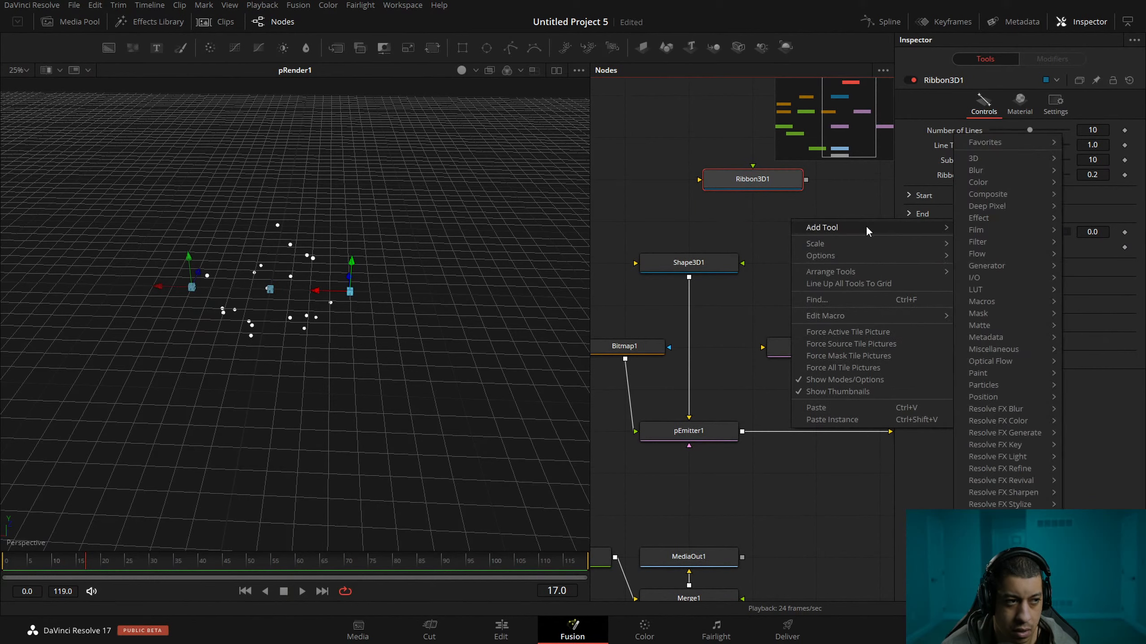
pyautogui.click(785, 230)
pyautogui.click(715, 193)
pyautogui.moveTo(700, 202); pyautogui.dragTo(737, 243)
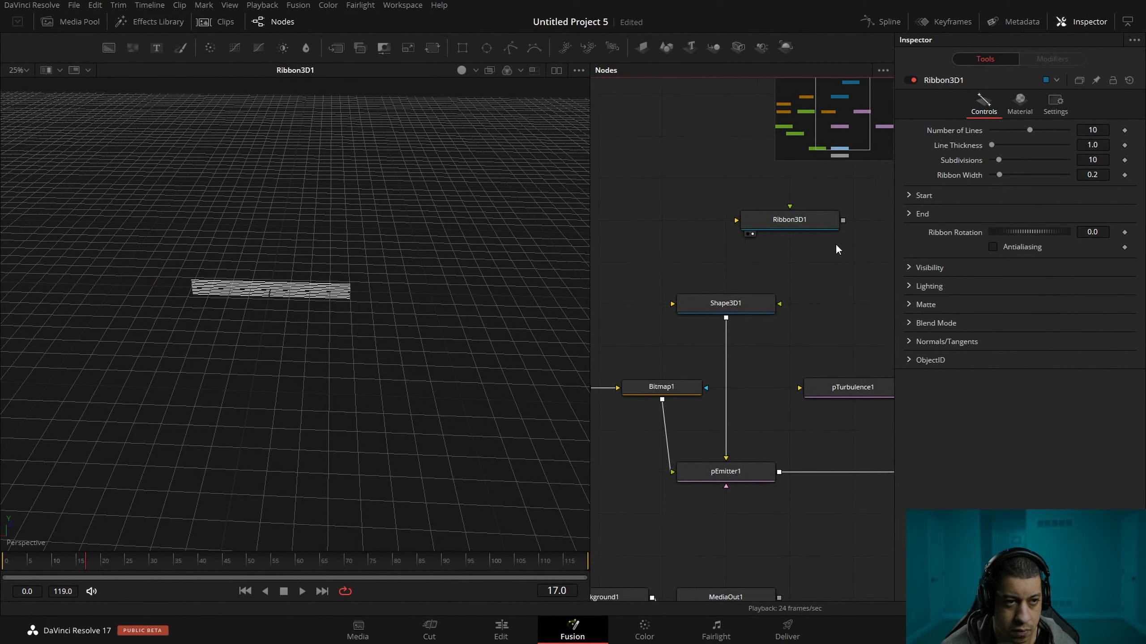
pyautogui.moveTo(833, 250); pyautogui.dragTo(759, 238)
pyautogui.click(729, 216)
# Add a Displace3D node fed by Shape3D1, view its result and look over its channel options.
pyautogui.rightClick(784, 277)
pyautogui.moveTo(878, 289)
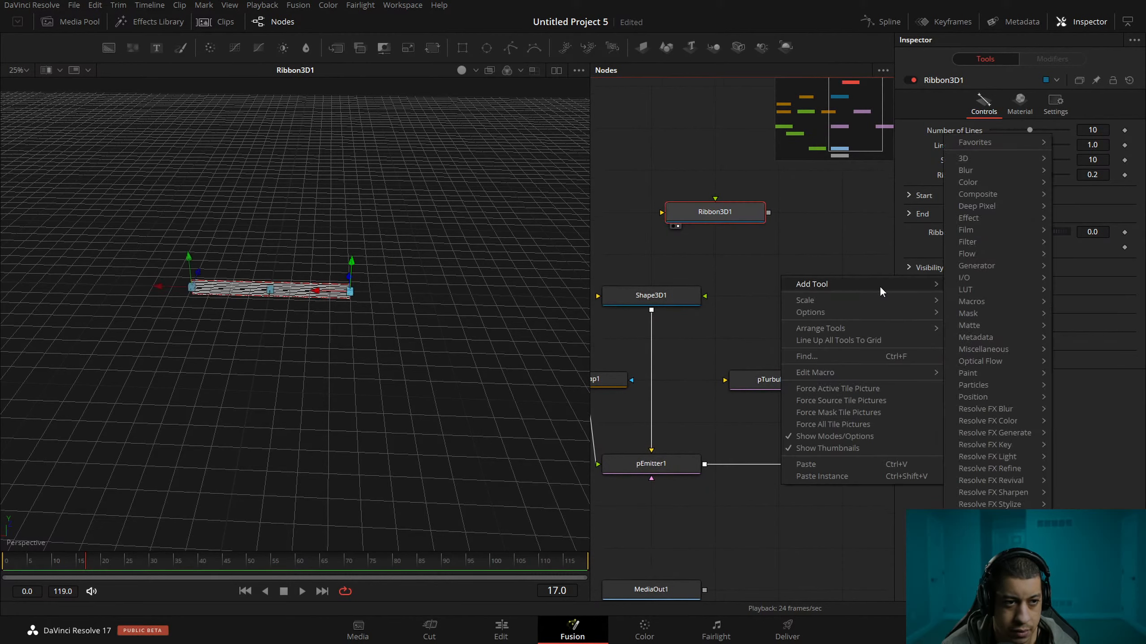
pyautogui.moveTo(1021, 163)
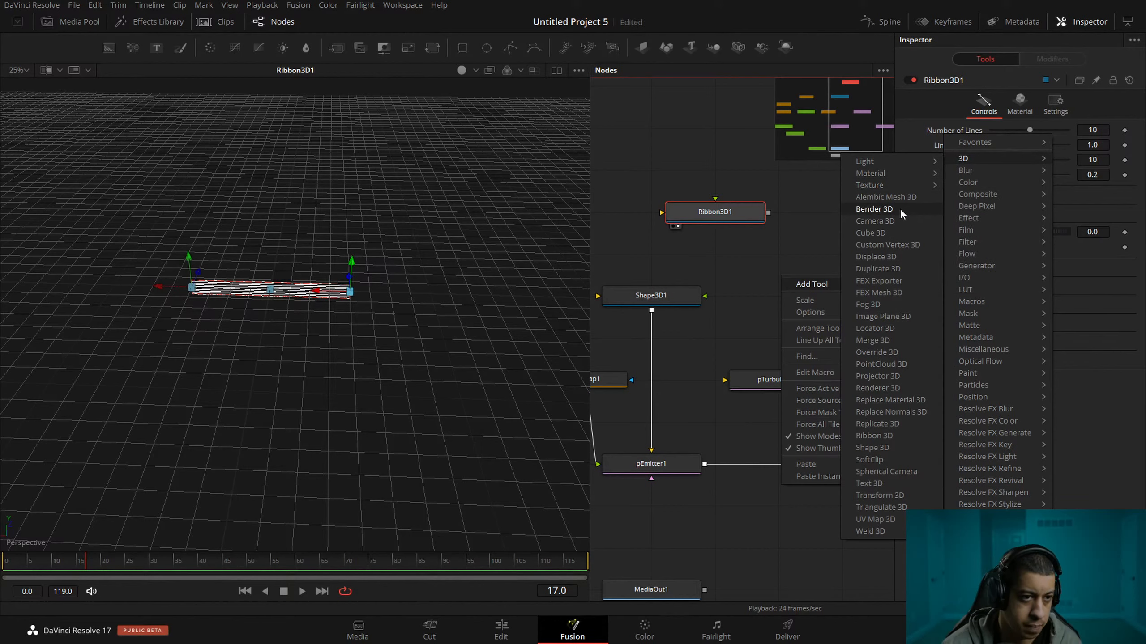
pyautogui.click(904, 256)
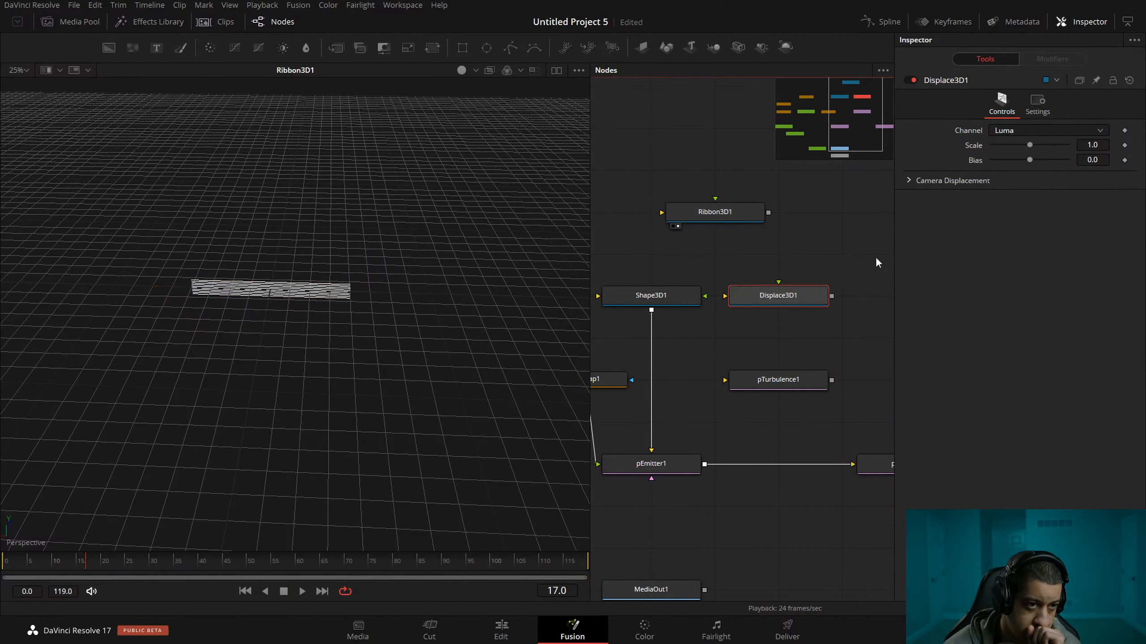
pyautogui.moveTo(746, 325); pyautogui.dragTo(746, 312)
pyautogui.moveTo(653, 276); pyautogui.dragTo(805, 320)
pyautogui.click(687, 279)
pyautogui.press('1')
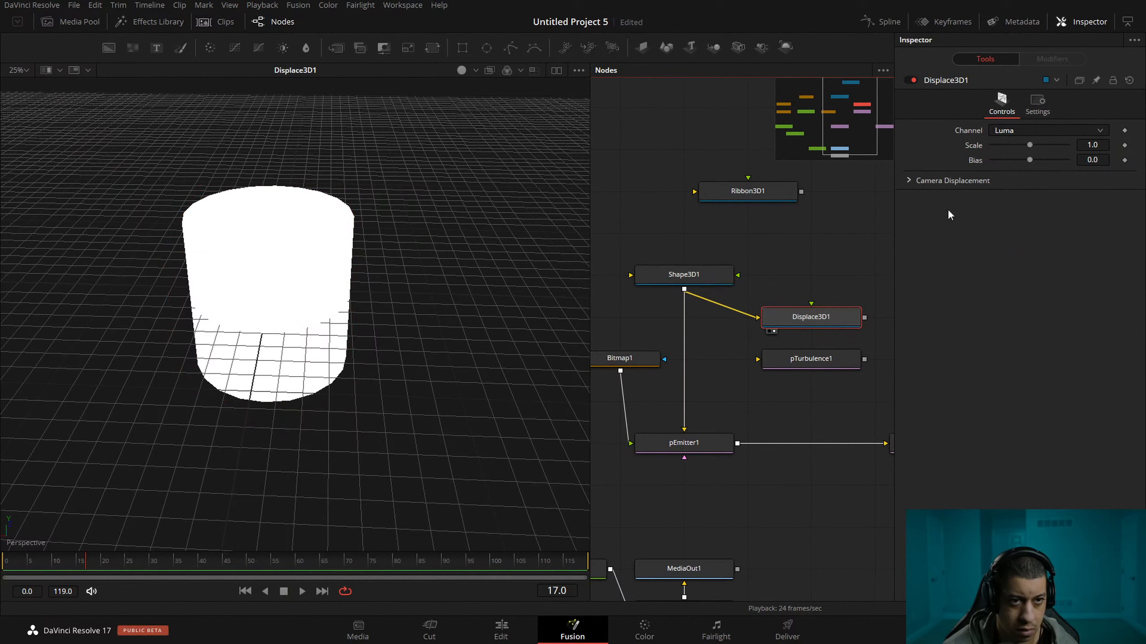
pyautogui.click(1039, 129)
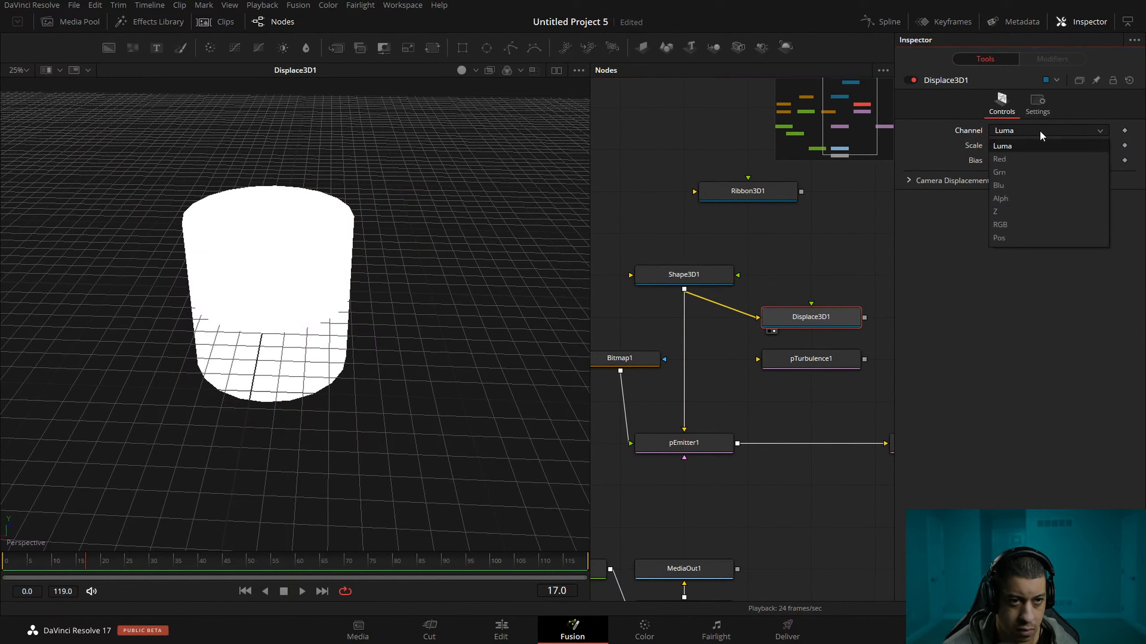
# Add a FastNoise node above Displace3D1 and connect it as the displacement image input.
pyautogui.moveTo(805, 284); pyautogui.dragTo(731, 293)
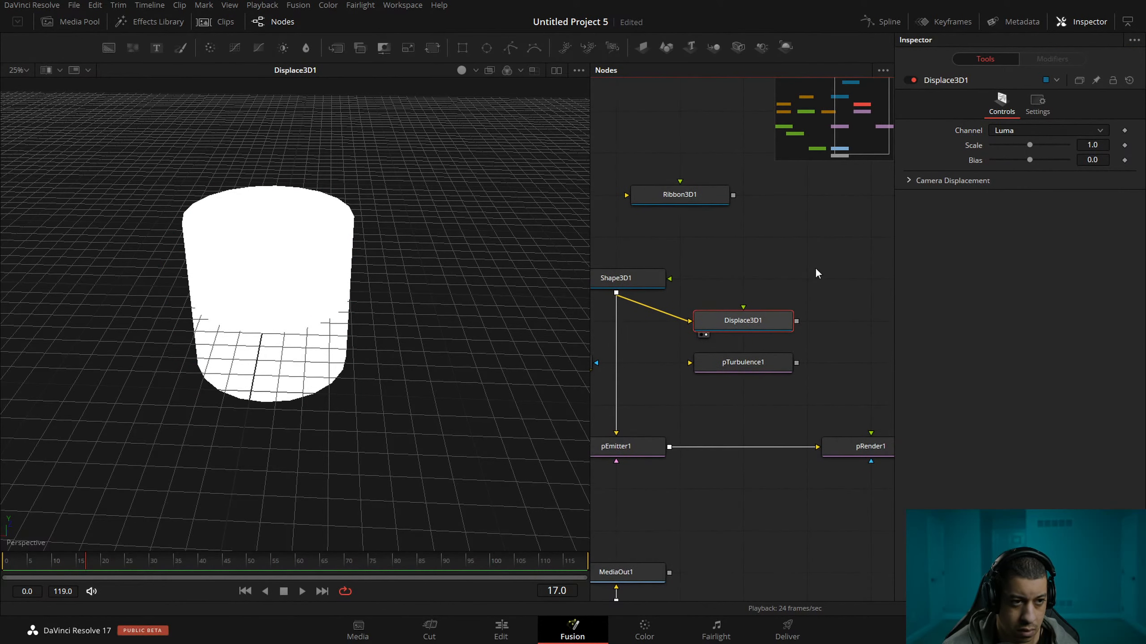
pyautogui.click(816, 269)
pyautogui.hotkey('shift', 'space')
pyautogui.write('fast')
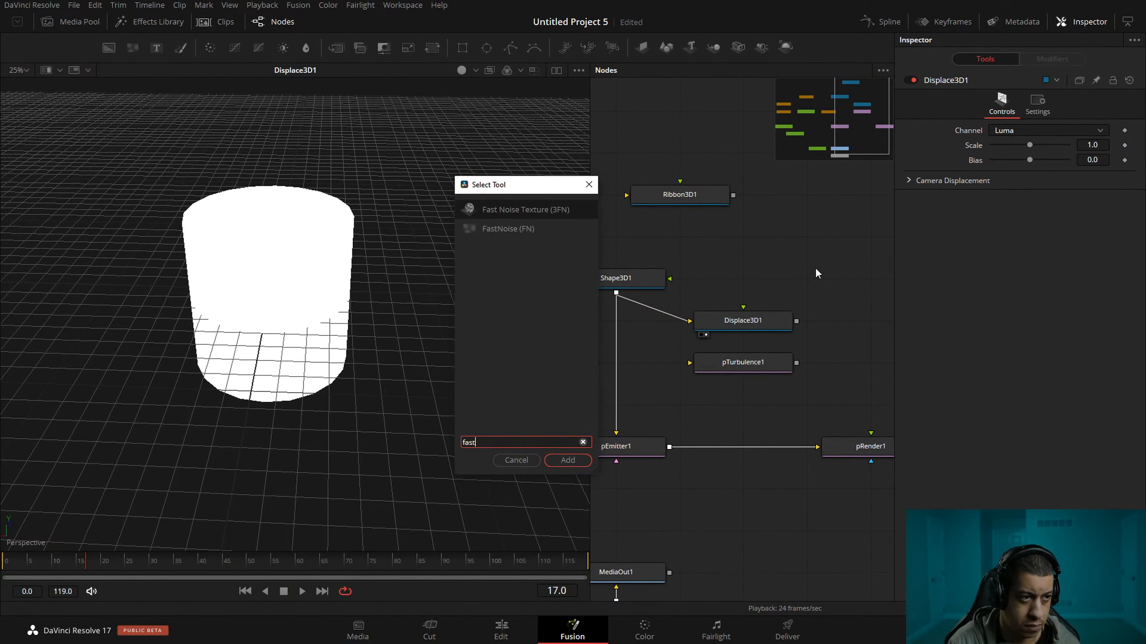
pyautogui.press('Down')
pyautogui.press('Return')
pyautogui.moveTo(828, 275); pyautogui.dragTo(744, 319)
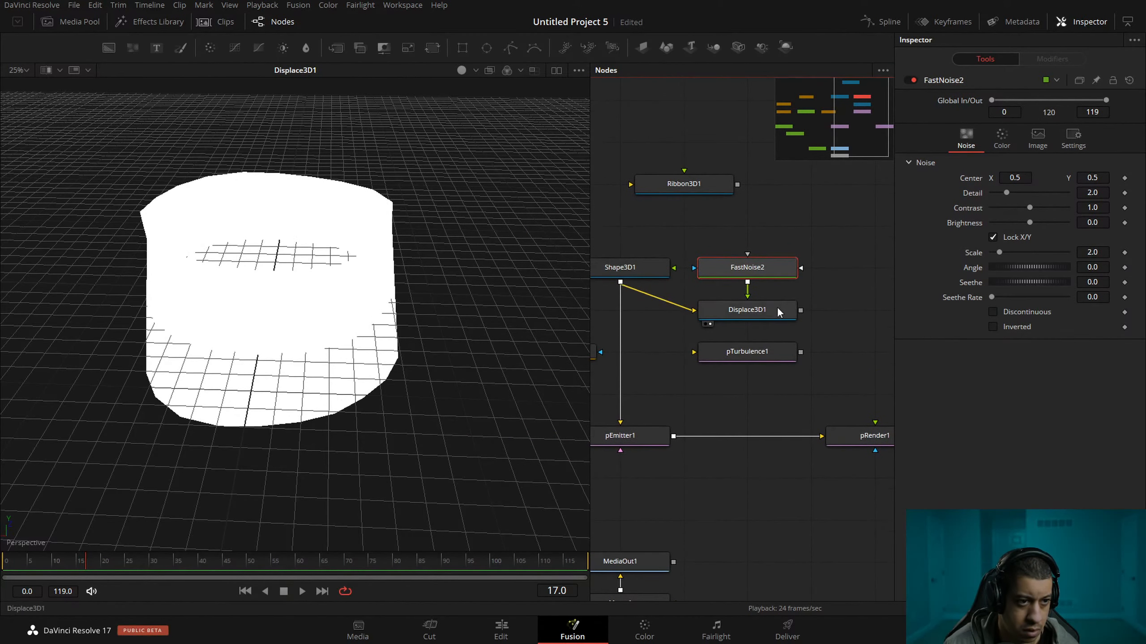
pyautogui.moveTo(698, 299); pyautogui.dragTo(717, 301)
pyautogui.moveTo(780, 270); pyautogui.dragTo(640, 228)
# View FastNoise2 and set its contrast to 5.0 and its scale to about 5.04.
pyautogui.click(773, 311)
pyautogui.click(767, 228)
pyautogui.moveTo(483, 227); pyautogui.dragTo(482, 227)
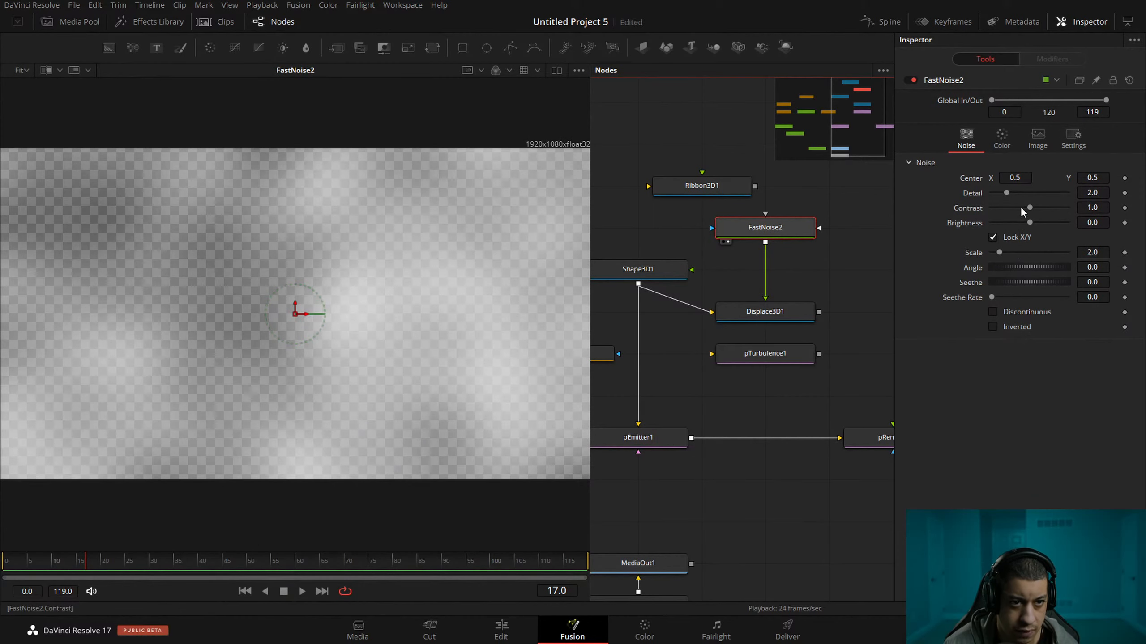
pyautogui.moveTo(1033, 206); pyautogui.dragTo(1070, 208)
pyautogui.moveTo(997, 250); pyautogui.dragTo(1011, 252)
# View the displaced cylinder from Displace3D1 and set FastNoise2's seethe rate to 1.0.
pyautogui.moveTo(789, 312); pyautogui.dragTo(841, 304)
pyautogui.moveTo(737, 309); pyautogui.dragTo(734, 338)
pyautogui.click(703, 316)
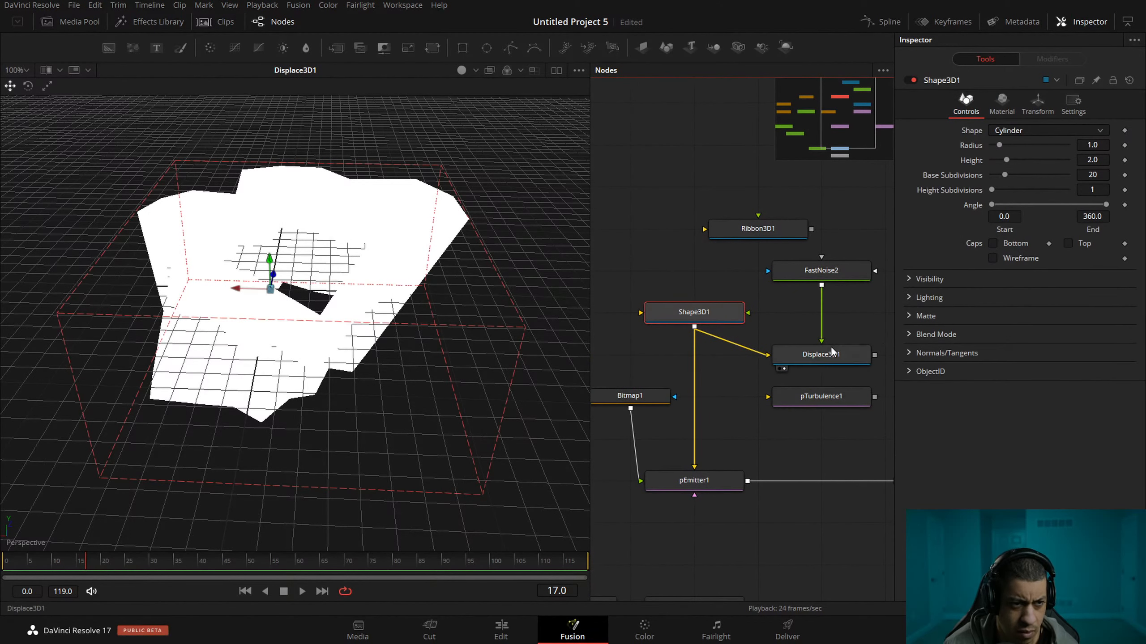
pyautogui.click(833, 352)
pyautogui.click(821, 271)
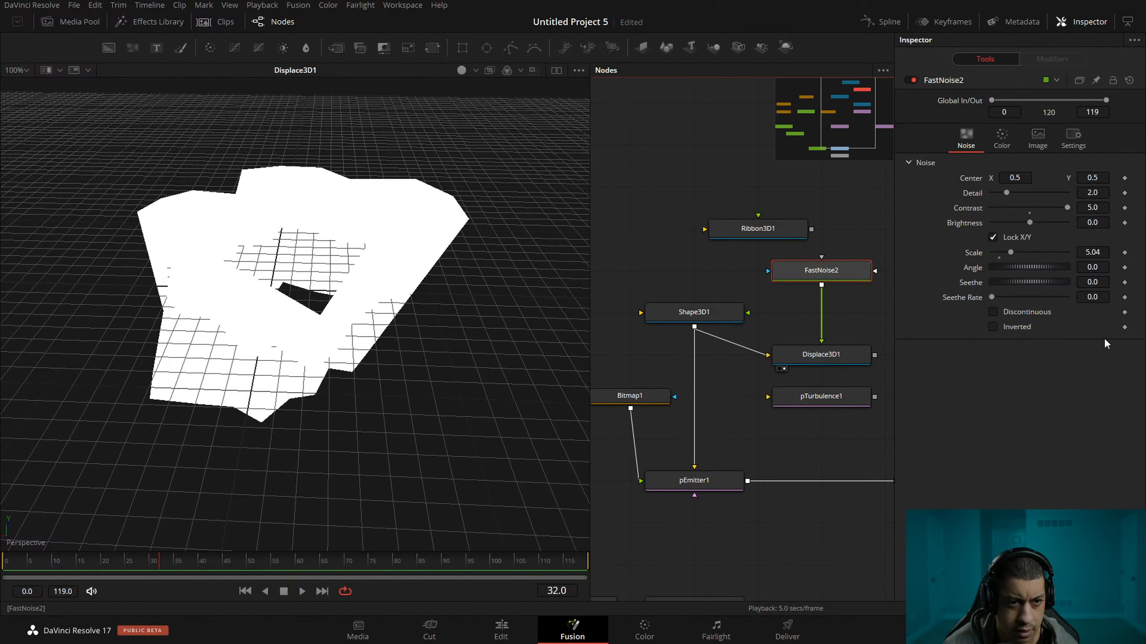
pyautogui.doubleClick(1091, 299)
pyautogui.write('1')
pyautogui.click(1051, 394)
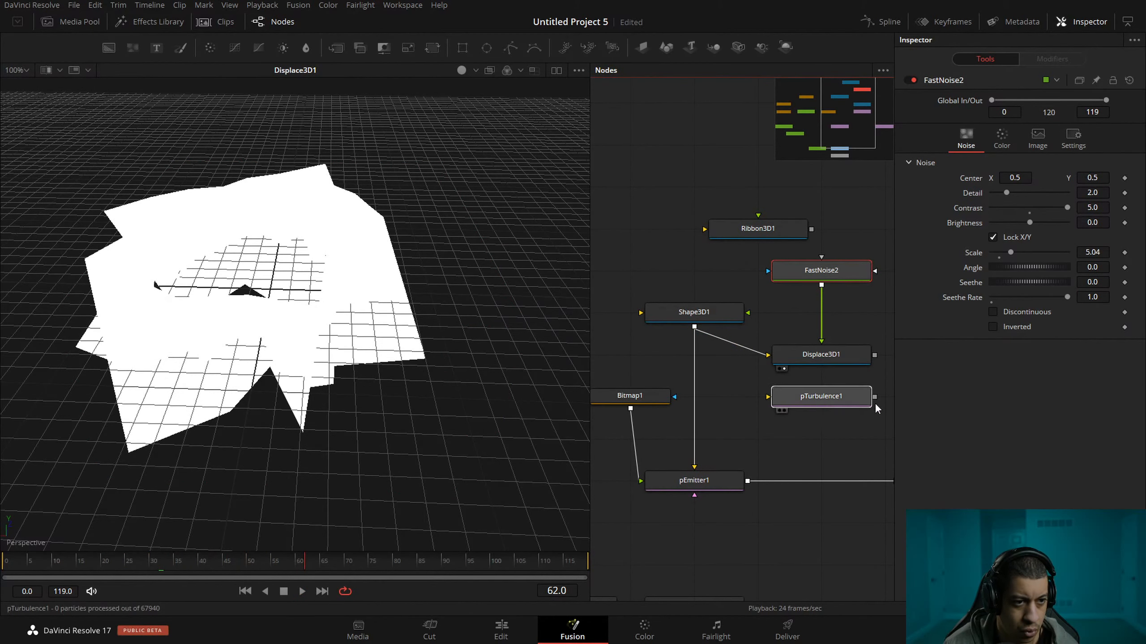
# Move pTurbulence1 away from Displace3D1 to a spot above pRender1.
pyautogui.moveTo(844, 400); pyautogui.dragTo(886, 399)
pyautogui.moveTo(798, 431); pyautogui.dragTo(652, 425)
pyautogui.moveTo(777, 393); pyautogui.dragTo(837, 394)
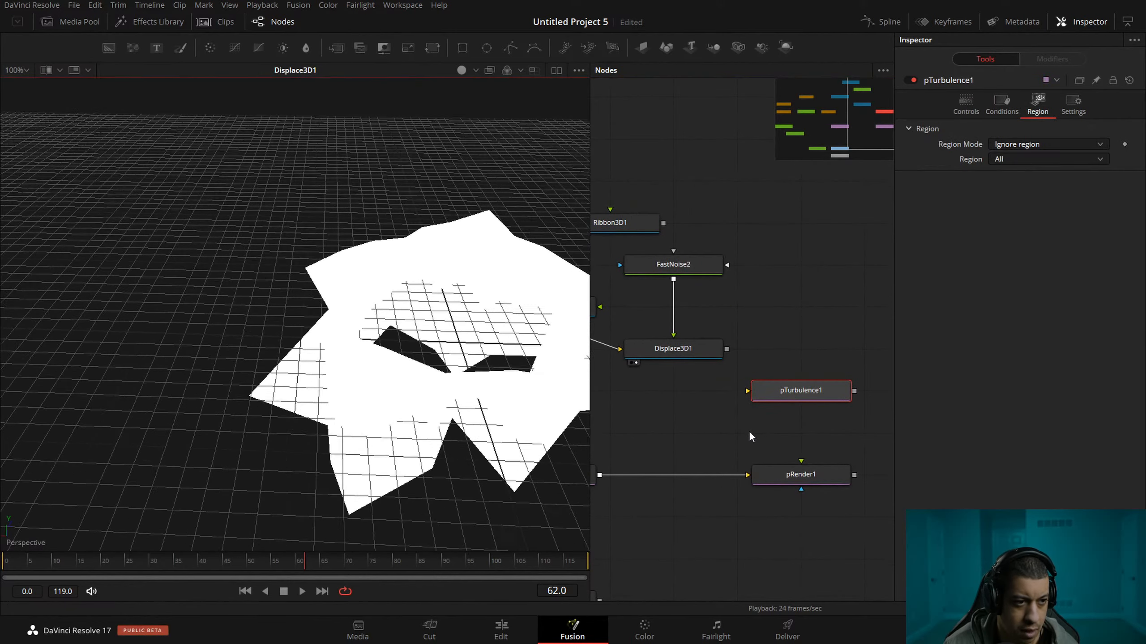
pyautogui.moveTo(721, 393); pyautogui.dragTo(839, 413)
# Change Shape3D1's shape to Cube and play the animated displacement, inspecting it from another angle.
pyautogui.click(665, 325)
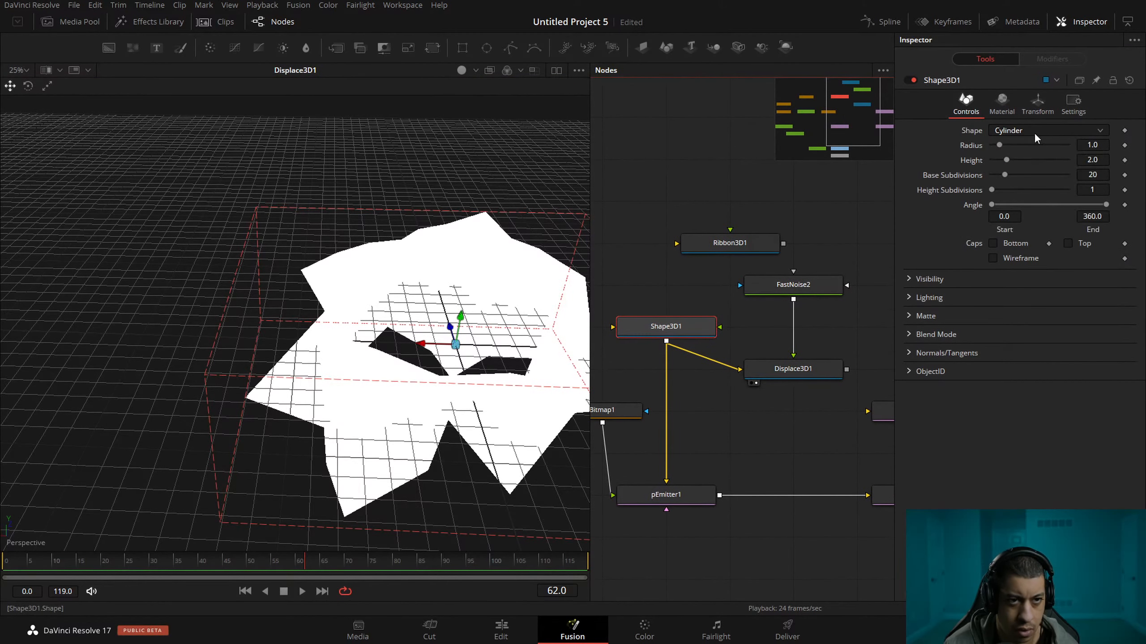
pyautogui.click(1035, 131)
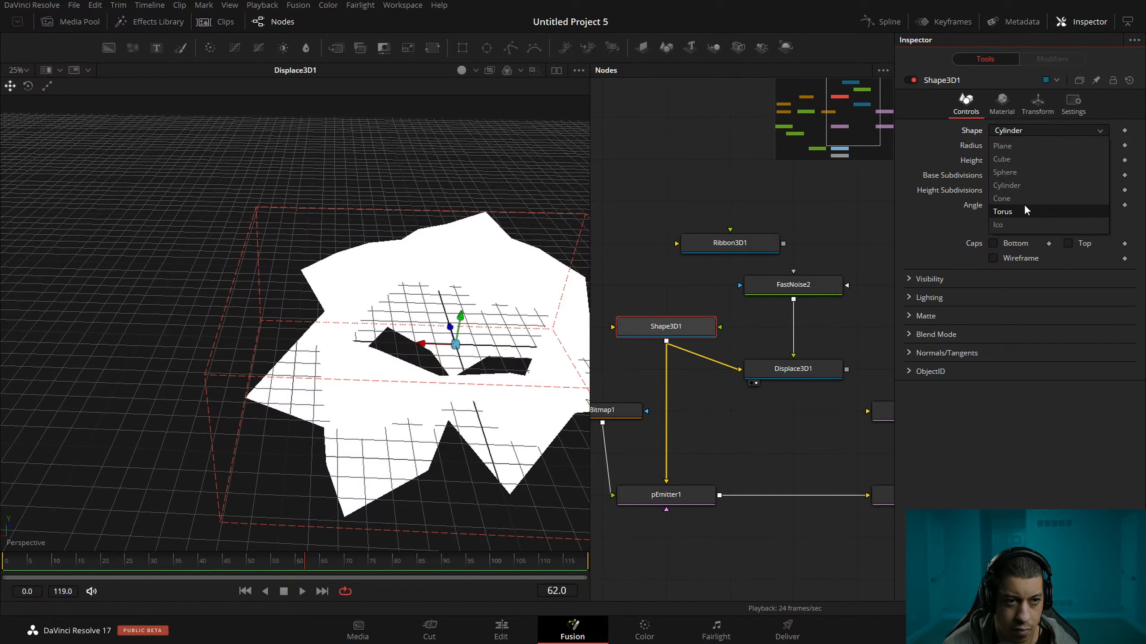
pyautogui.click(1023, 161)
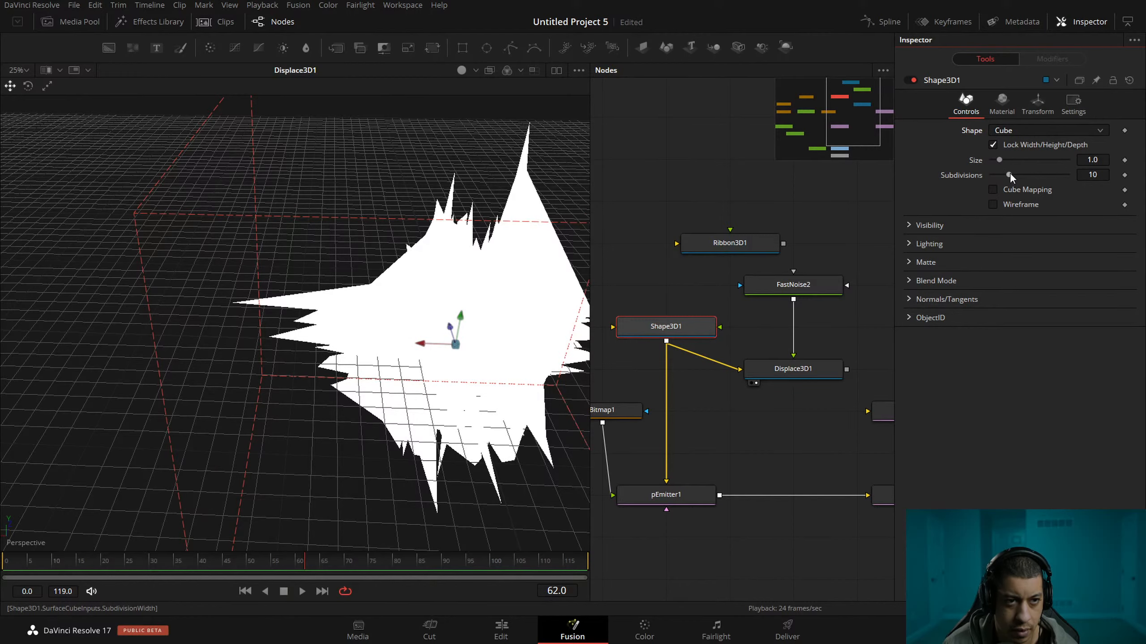
pyautogui.moveTo(803, 335); pyautogui.dragTo(748, 327)
pyautogui.press('space')
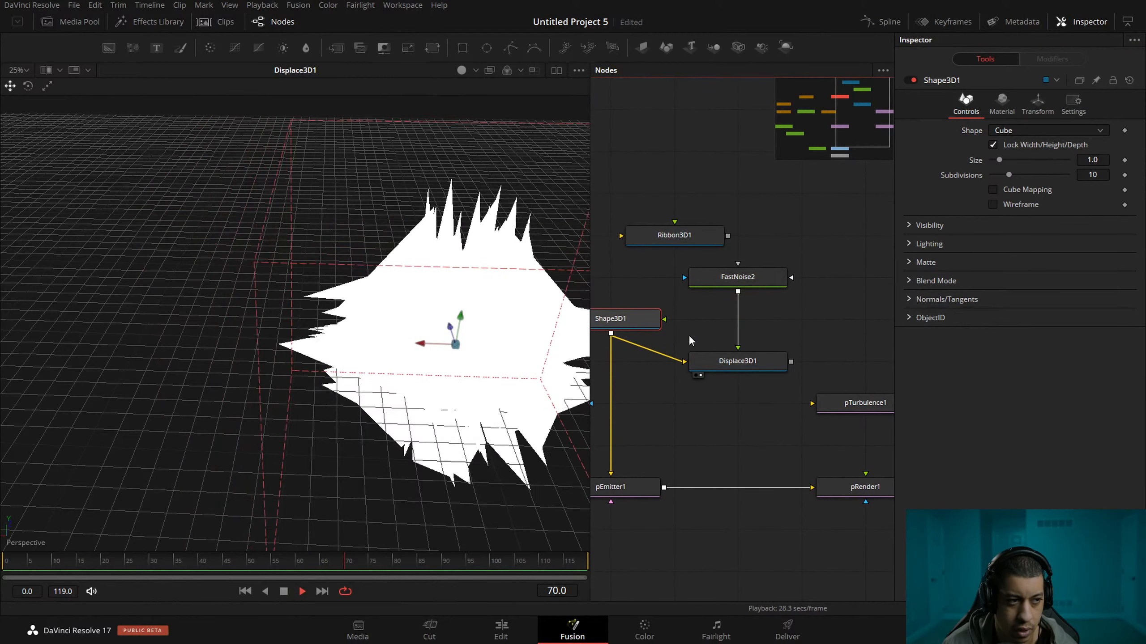
pyautogui.press('space')
pyautogui.moveTo(517, 365); pyautogui.dragTo(389, 350)
pyautogui.moveTo(467, 357); pyautogui.dragTo(351, 340)
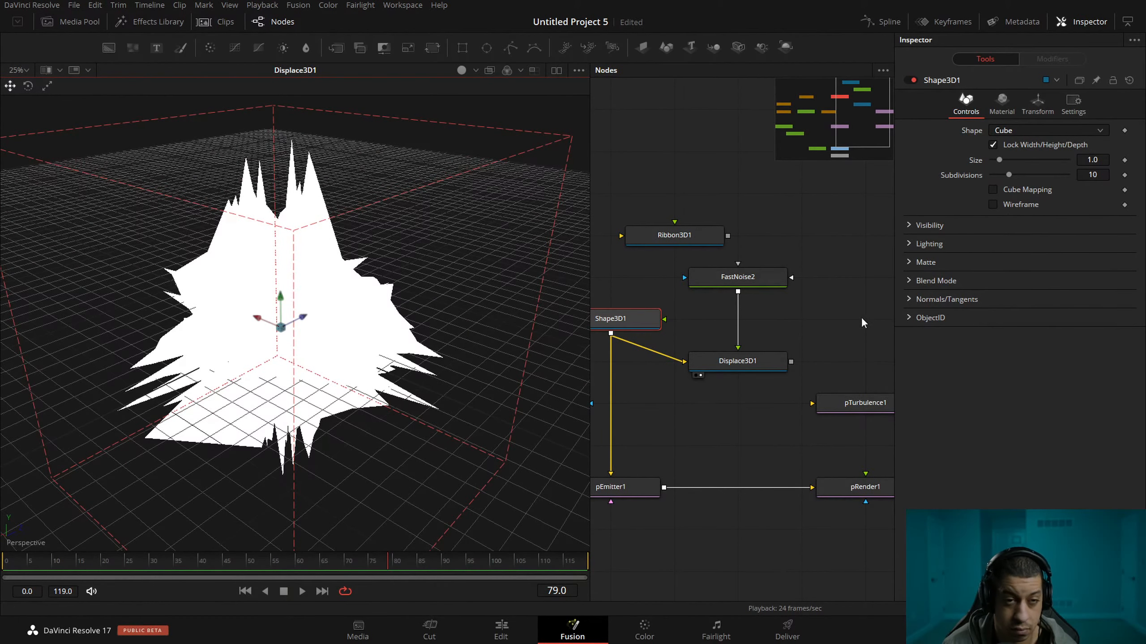
# View the undisplaced cube from Shape3D1 and set its subdivisions to 20.
pyautogui.click(1024, 129)
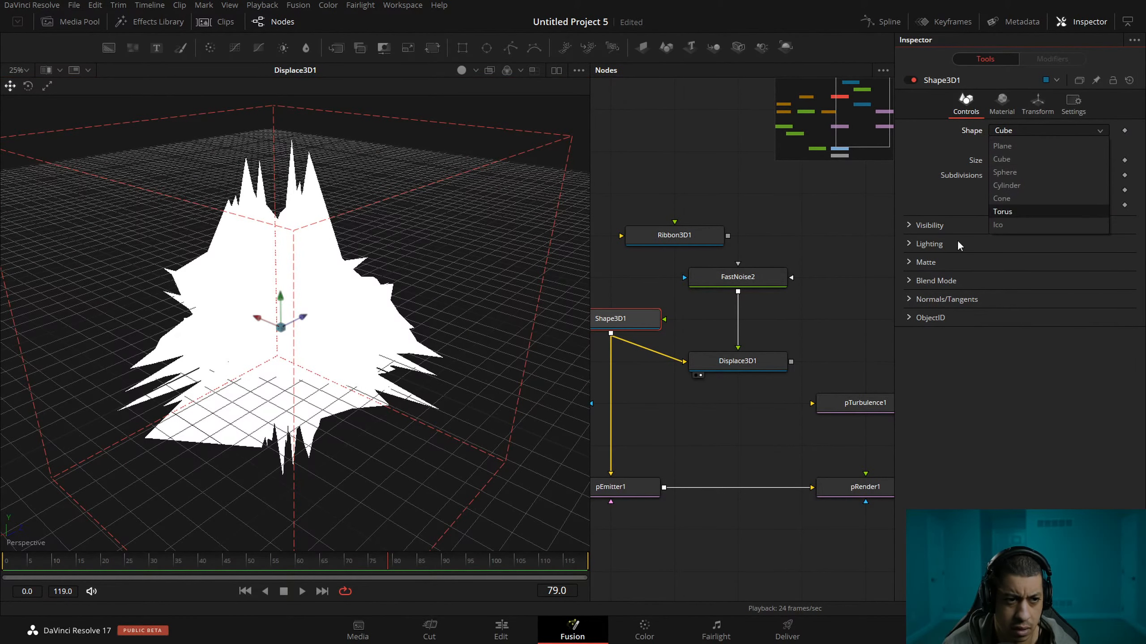
pyautogui.click(913, 254)
pyautogui.click(641, 321)
pyautogui.press('1')
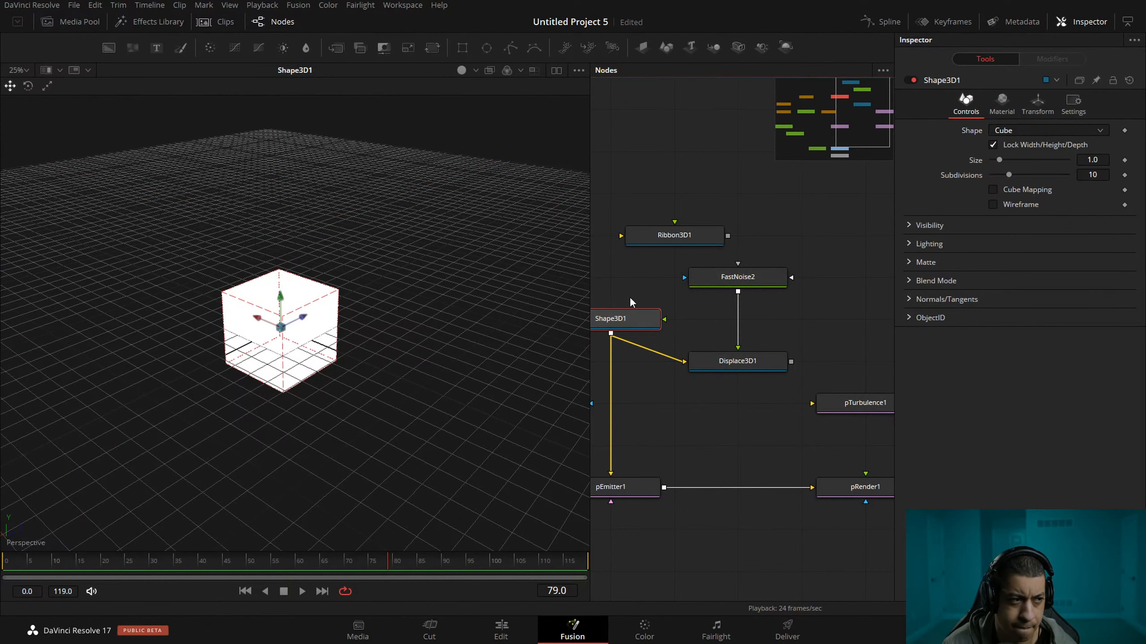
pyautogui.moveTo(630, 299); pyautogui.dragTo(700, 302)
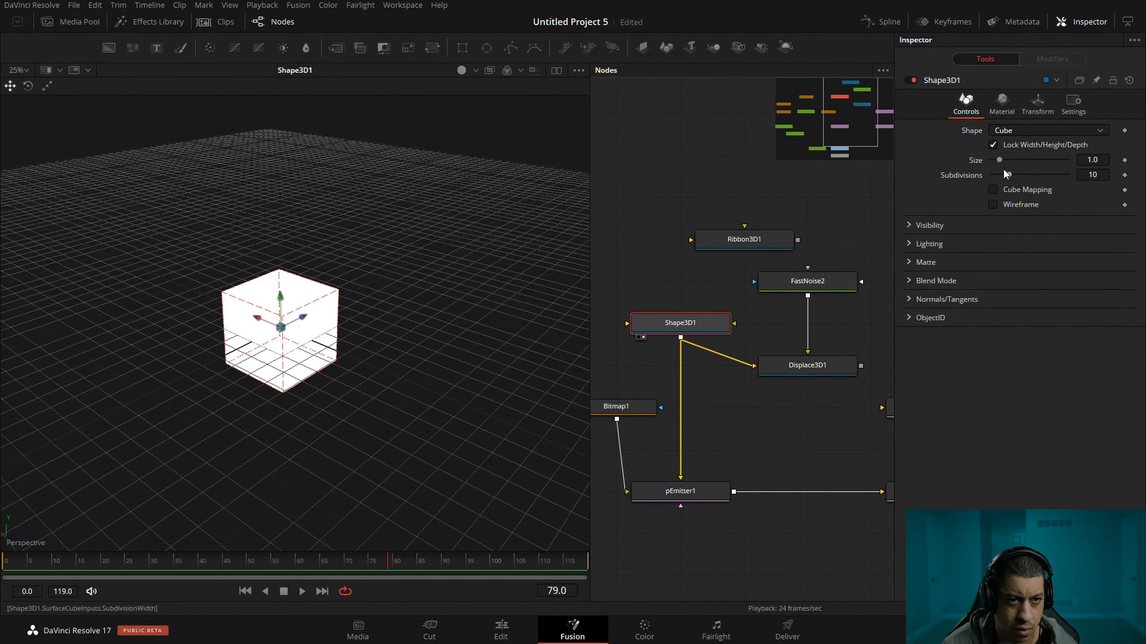
pyautogui.click(1101, 175)
pyautogui.write('20')
pyautogui.press('Return')
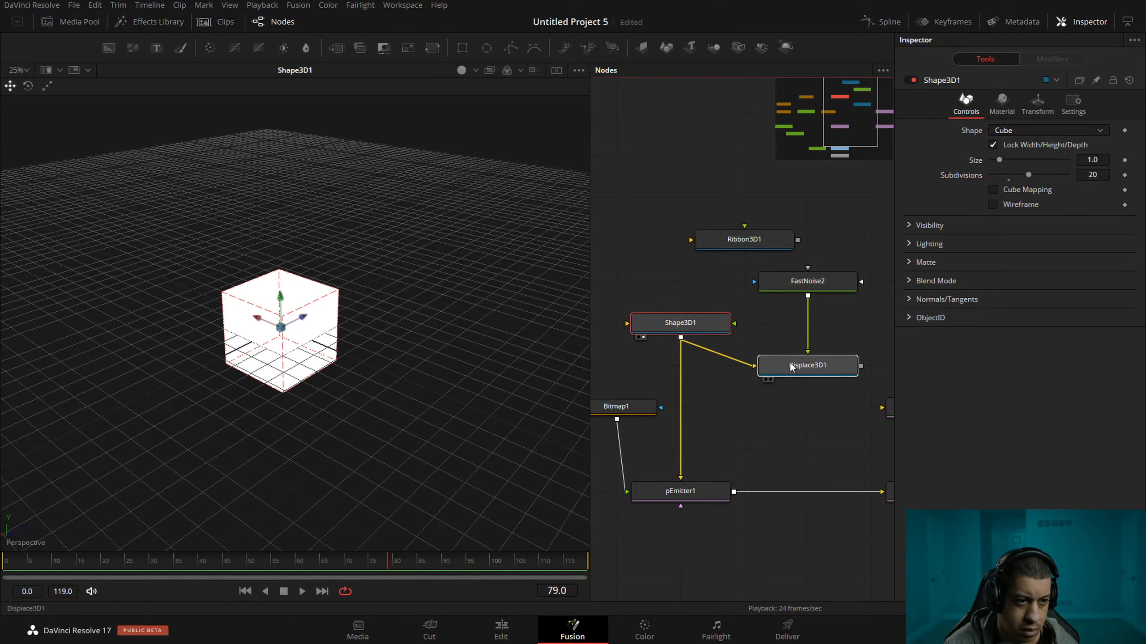
# View Displace3D1 while trying a lower subdivision value on the cube, and restore the value to 20.
pyautogui.press('1')
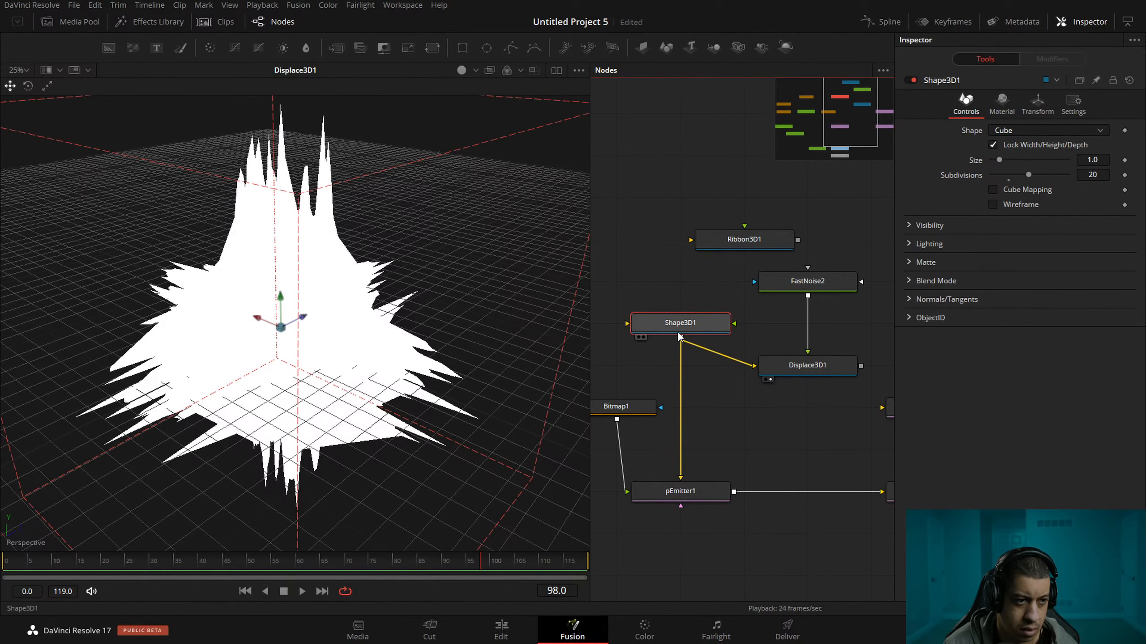
pyautogui.moveTo(1030, 175)
pyautogui.mouseDown()
pyautogui.moveTo(1058, 175)
pyautogui.moveTo(1011, 182)
pyautogui.mouseUp()
pyautogui.click(1092, 174)
pyautogui.write('5')
pyautogui.press('BackSpace')
pyautogui.write('20')
pyautogui.press('Return')
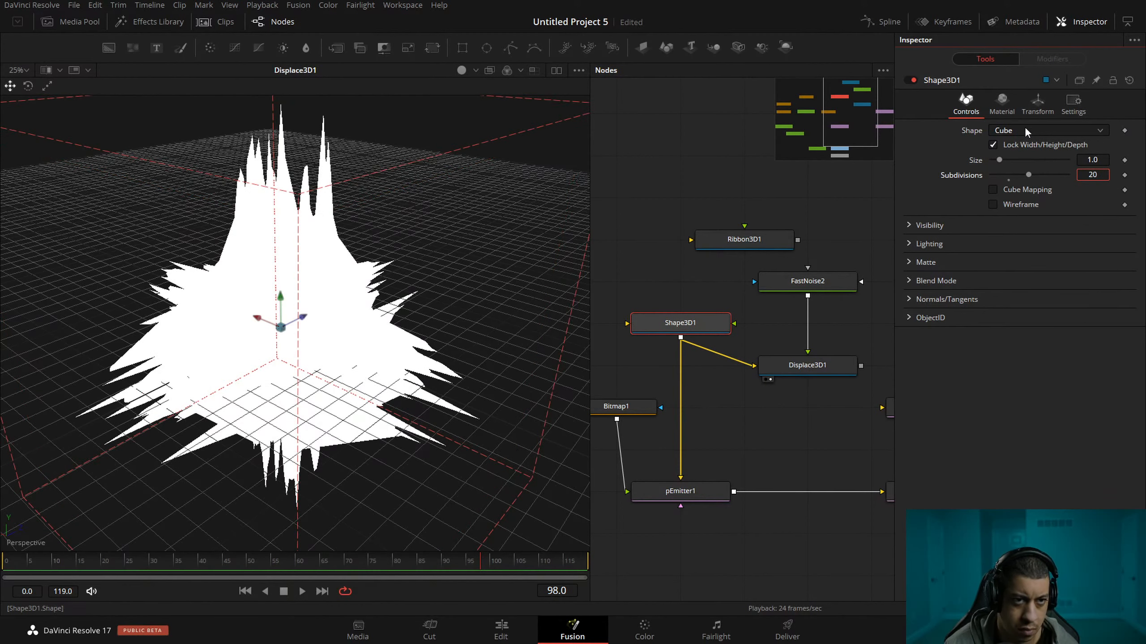
# Try Shape3D1 as a Cylinder with a radius of about 0.94 and a height of about 3.31.
pyautogui.click(1024, 130)
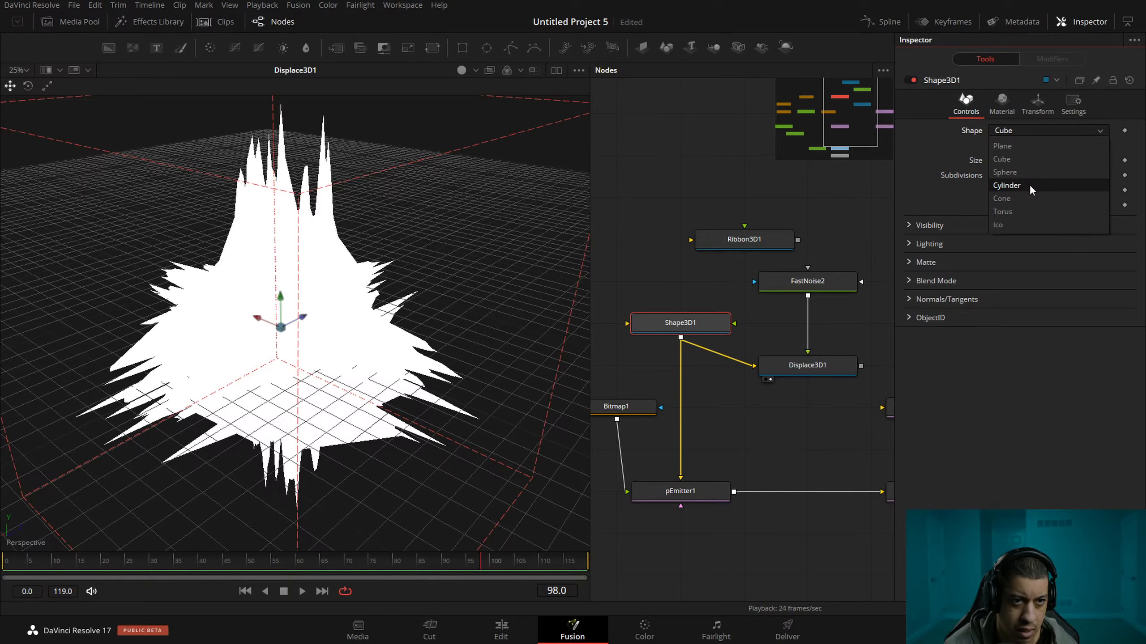
pyautogui.click(1029, 185)
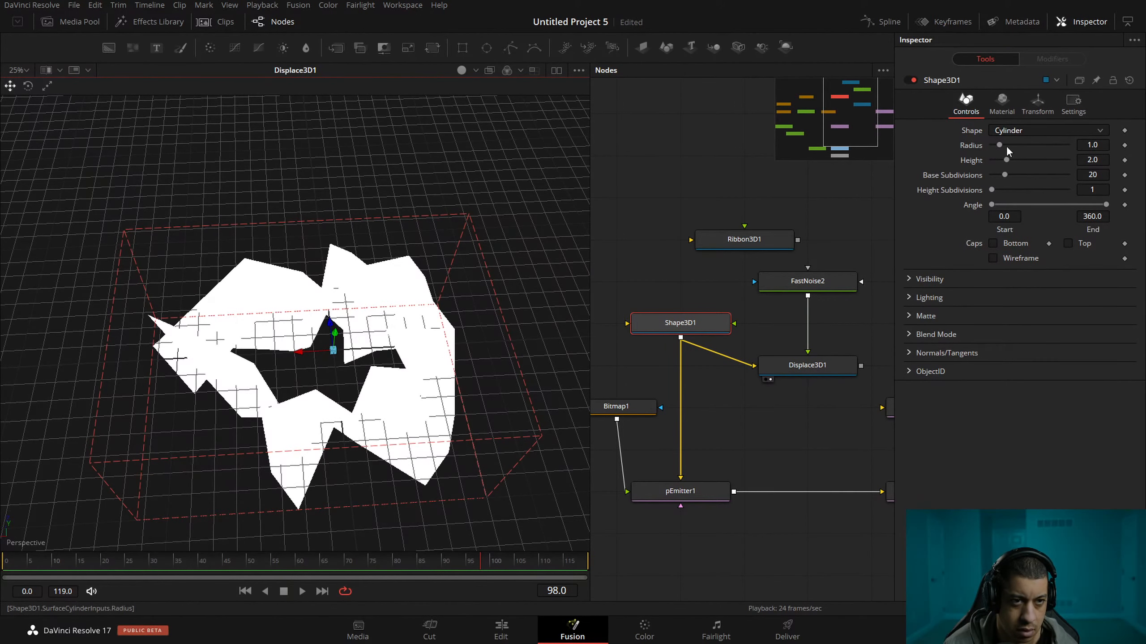
pyautogui.moveTo(1001, 143); pyautogui.dragTo(1001, 144)
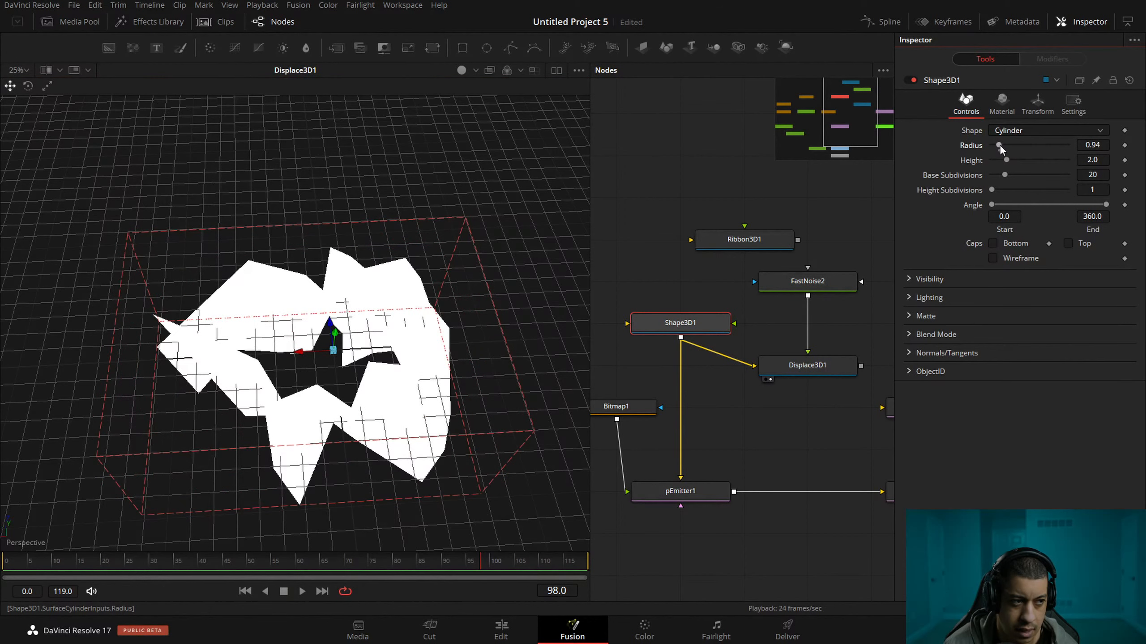
pyautogui.moveTo(847, 320); pyautogui.dragTo(825, 306)
pyautogui.click(806, 267)
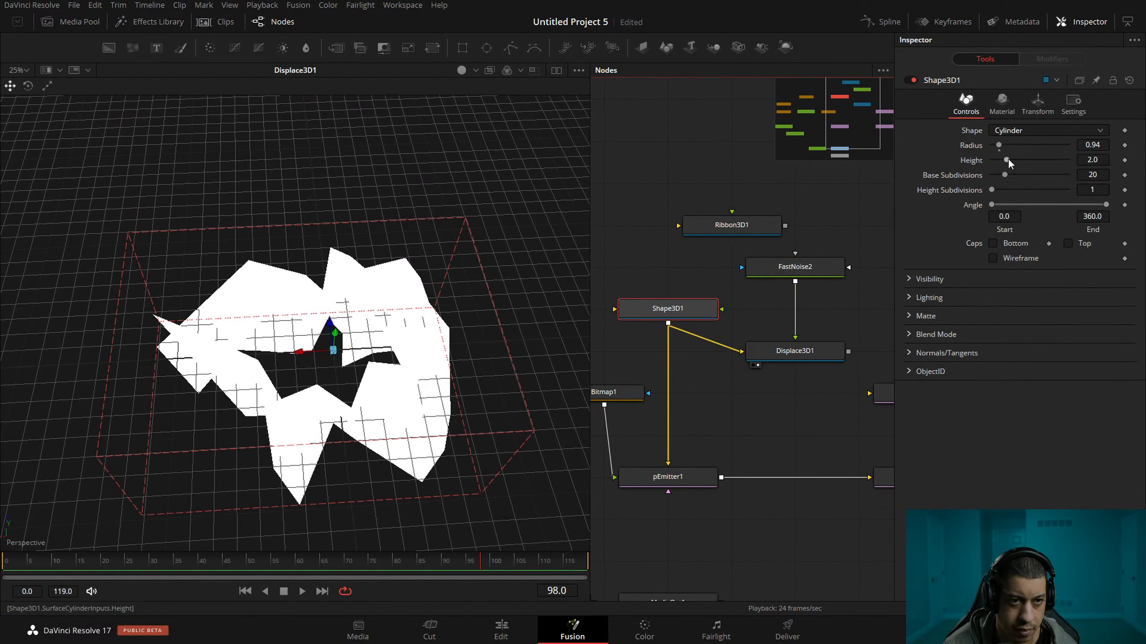
pyautogui.moveTo(1007, 160); pyautogui.dragTo(1067, 173)
pyautogui.moveTo(551, 339); pyautogui.dragTo(328, 214)
pyautogui.moveTo(1067, 160); pyautogui.dragTo(1017, 161)
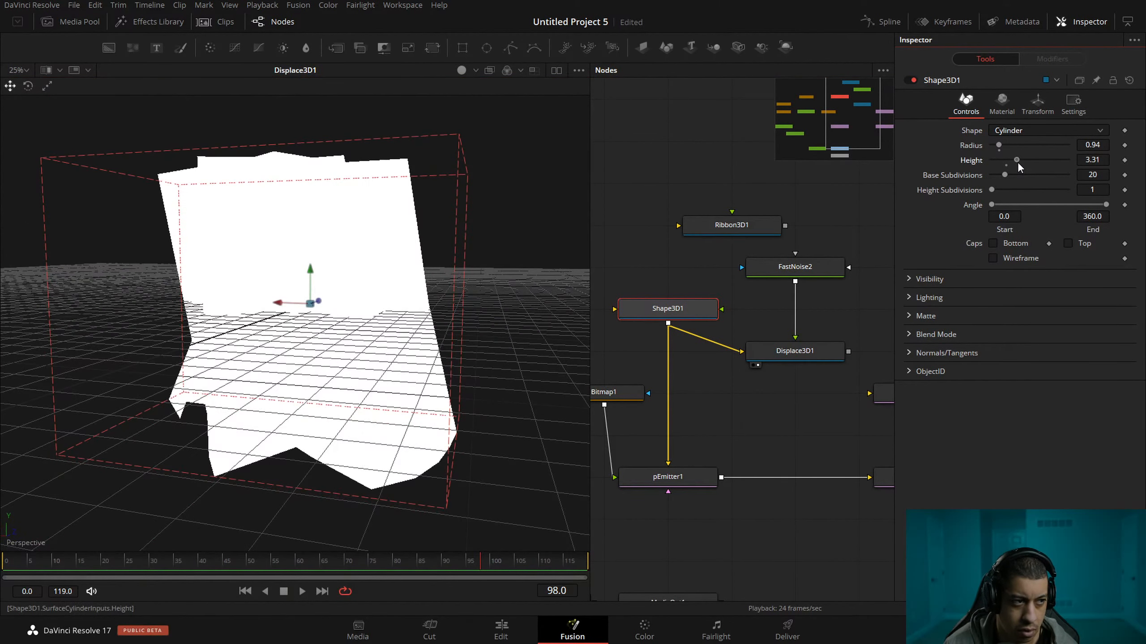
# Set Displace3D1's bias to about 0.27, keeping Luma as the displacement channel.
pyautogui.click(808, 347)
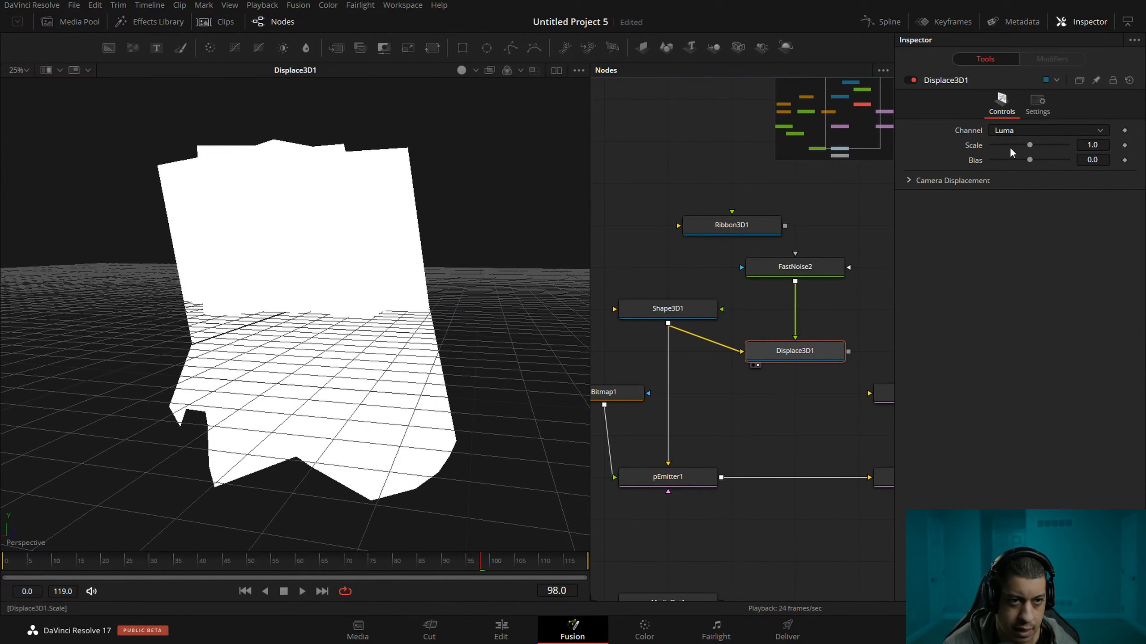
pyautogui.click(1051, 130)
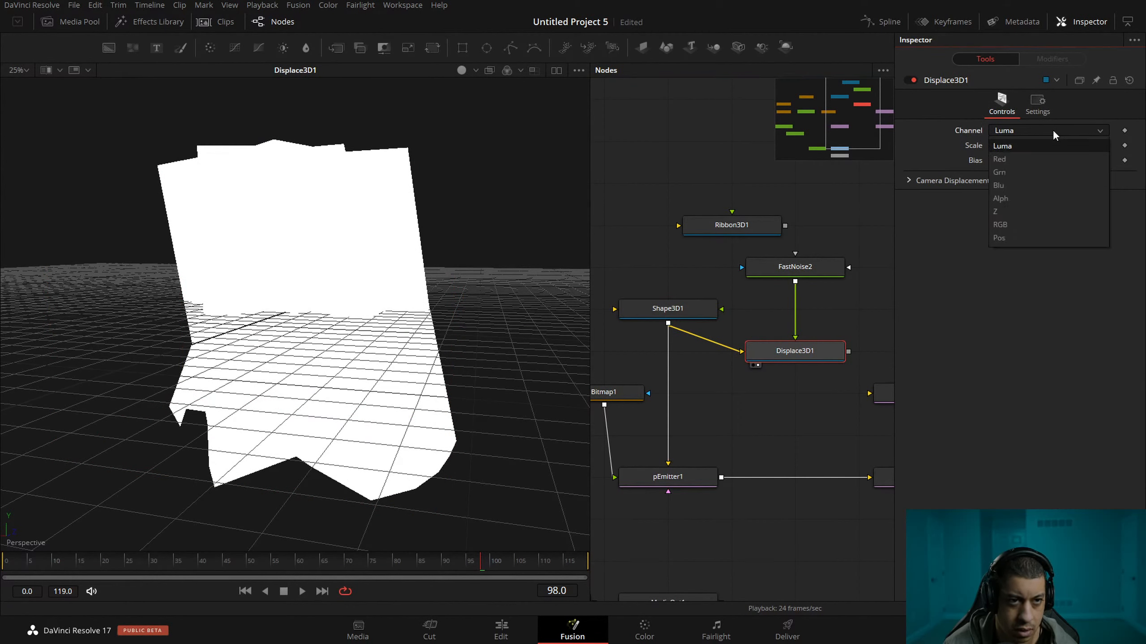
pyautogui.click(1042, 145)
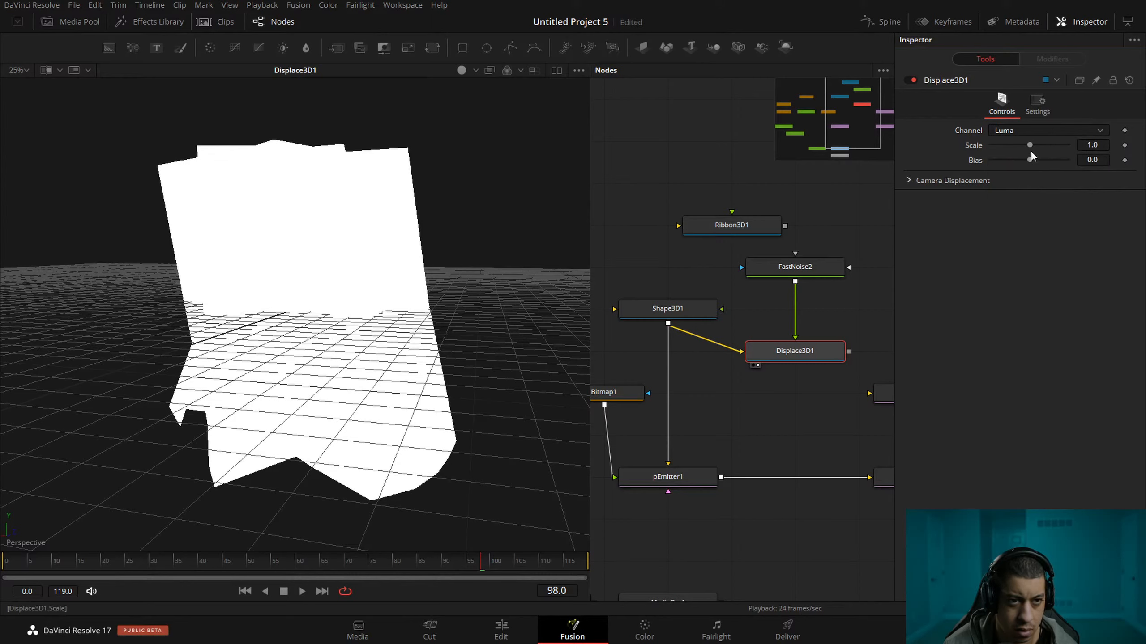
pyautogui.moveTo(1030, 159)
pyautogui.mouseDown()
pyautogui.moveTo(1061, 161)
pyautogui.moveTo(1040, 161)
pyautogui.mouseUp()
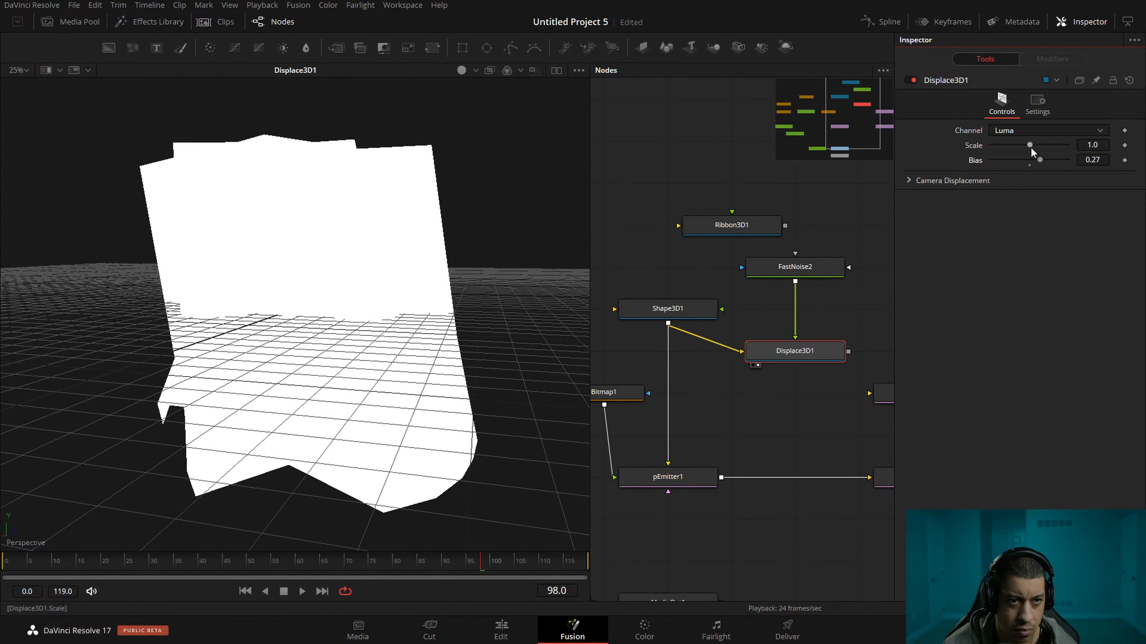
# Look through Displace3D1's settings, Camera Displacement options and available channels.
pyautogui.click(1037, 112)
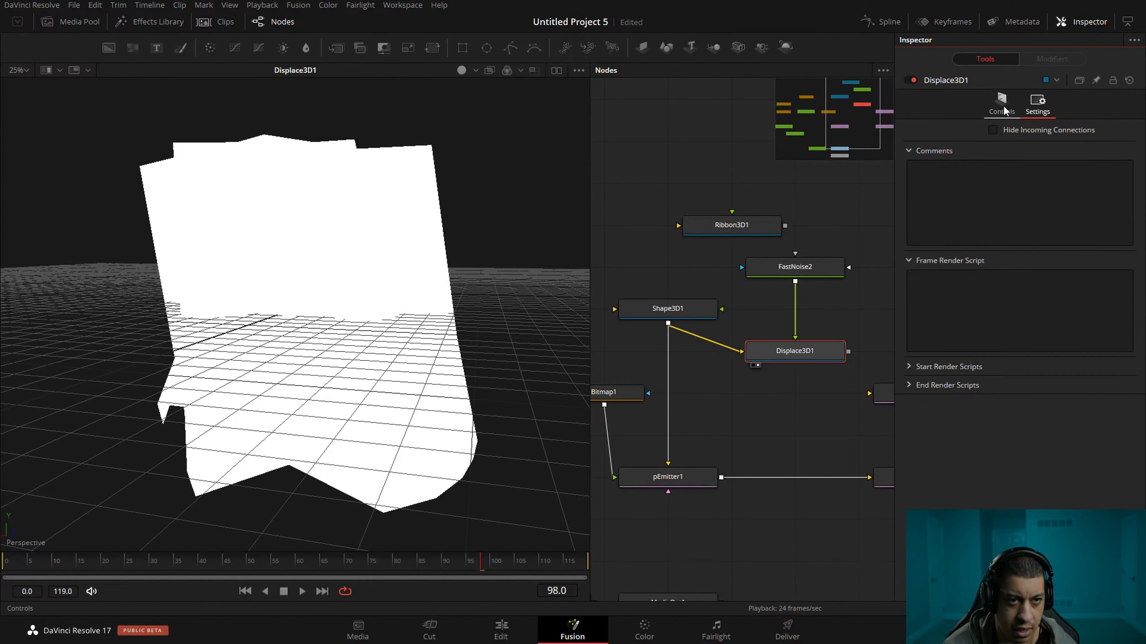
pyautogui.click(1001, 105)
pyautogui.click(909, 180)
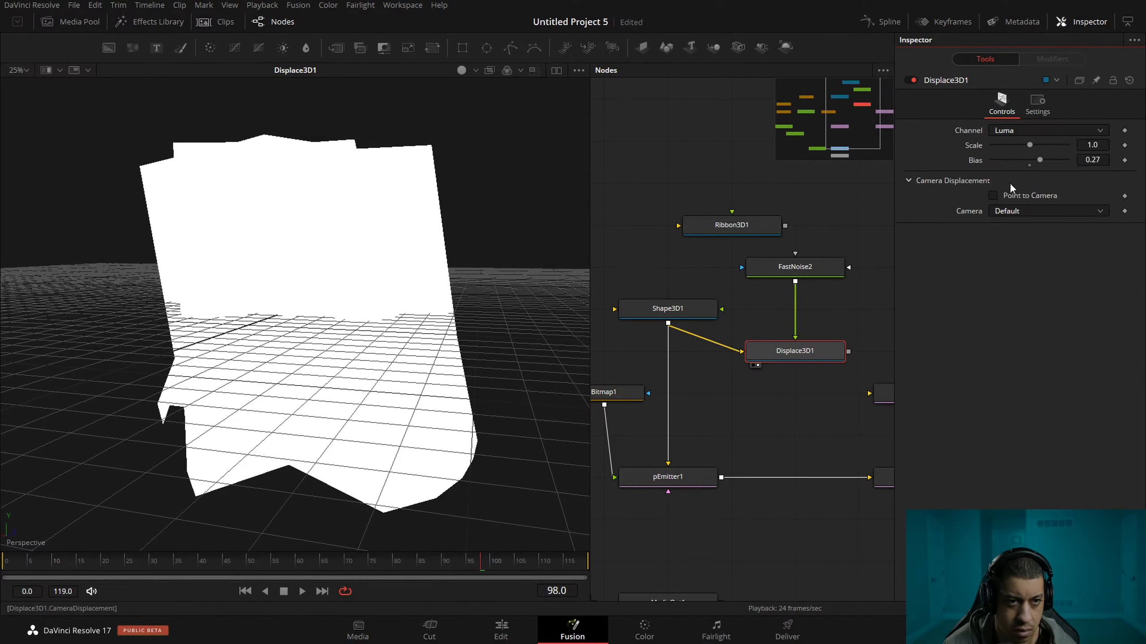
pyautogui.click(1019, 131)
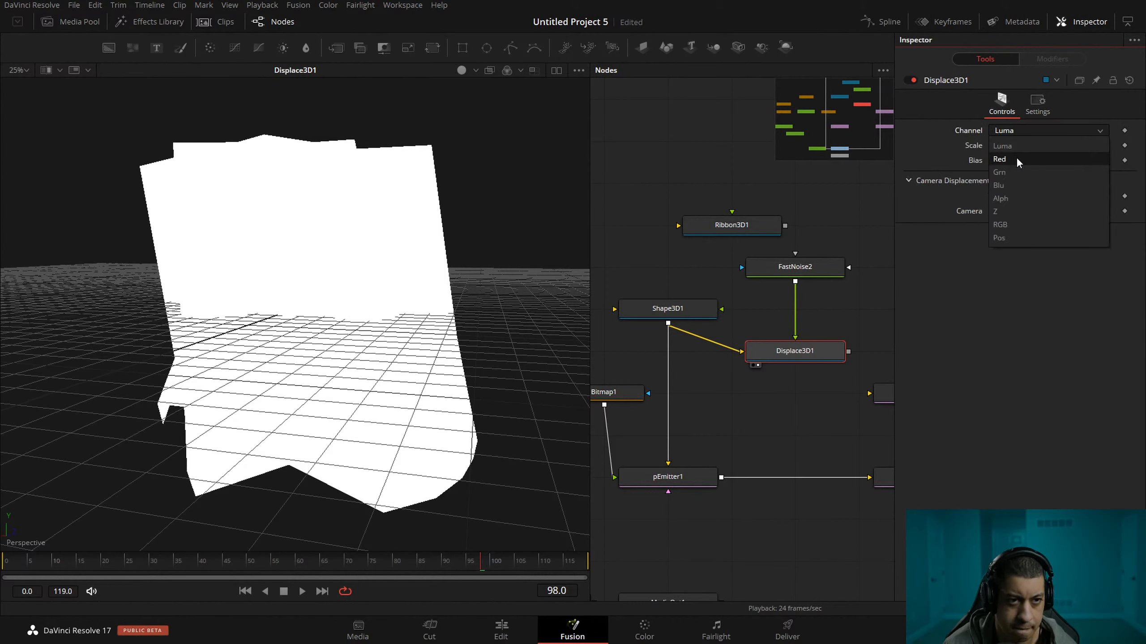
pyautogui.click(959, 260)
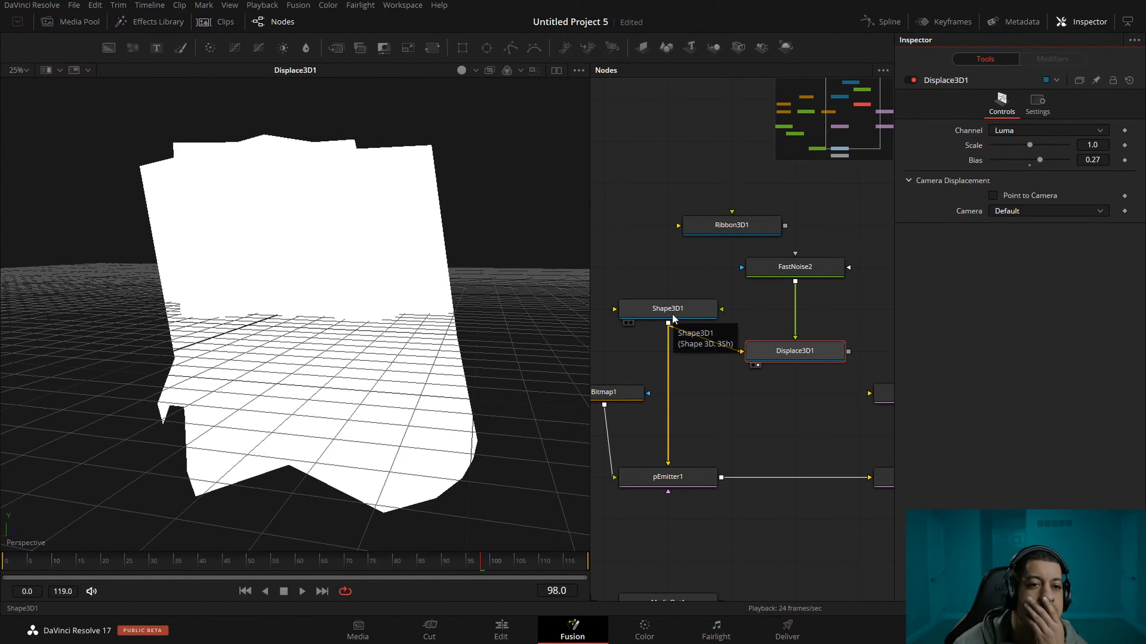
# Change Shape3D1's shape to Plane and play the animated displacement while inspecting it from another angle.
pyautogui.click(688, 314)
pyautogui.click(1036, 131)
pyautogui.click(1032, 146)
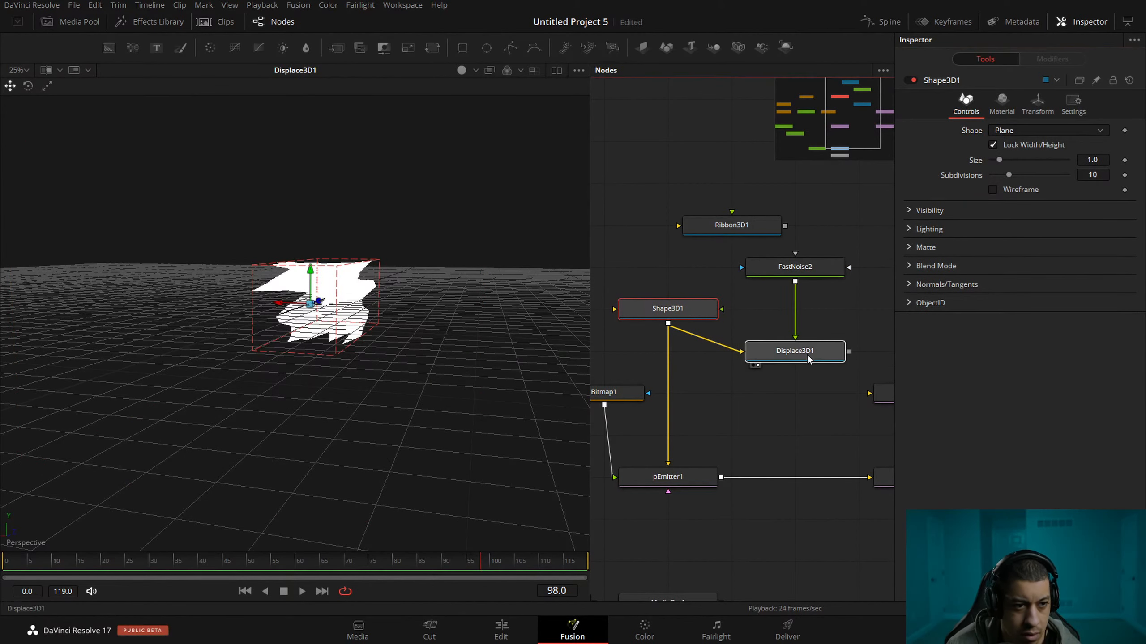
pyautogui.press('space')
pyautogui.moveTo(342, 311); pyautogui.dragTo(168, 403)
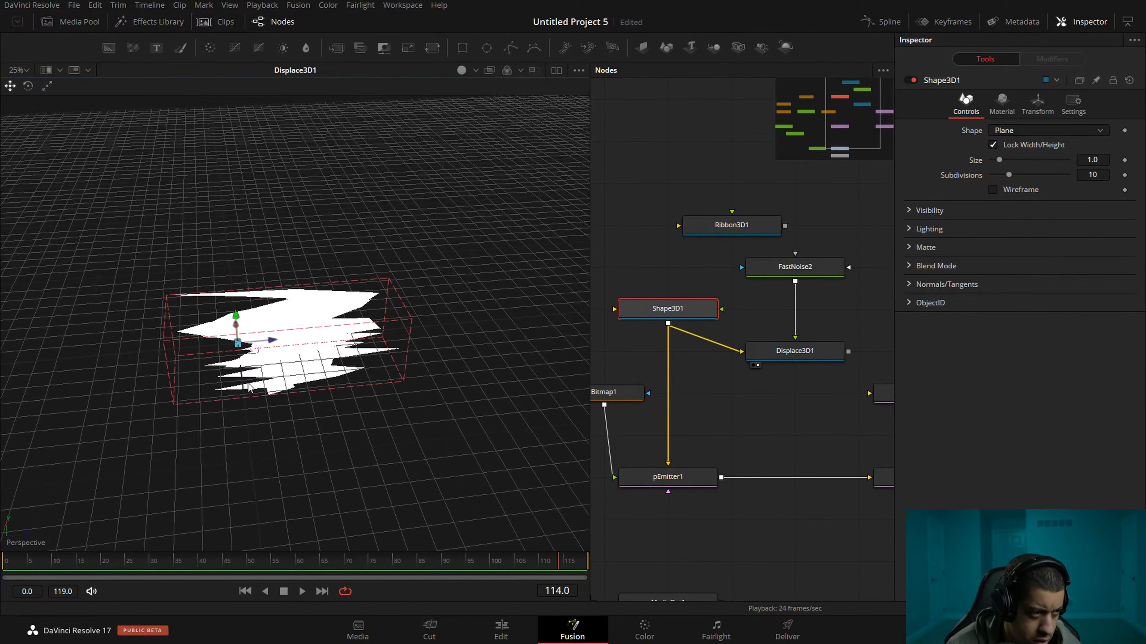
# View FastNoise2's output to examine the noise that drives Displace3D1.
pyautogui.click(796, 354)
pyautogui.click(764, 294)
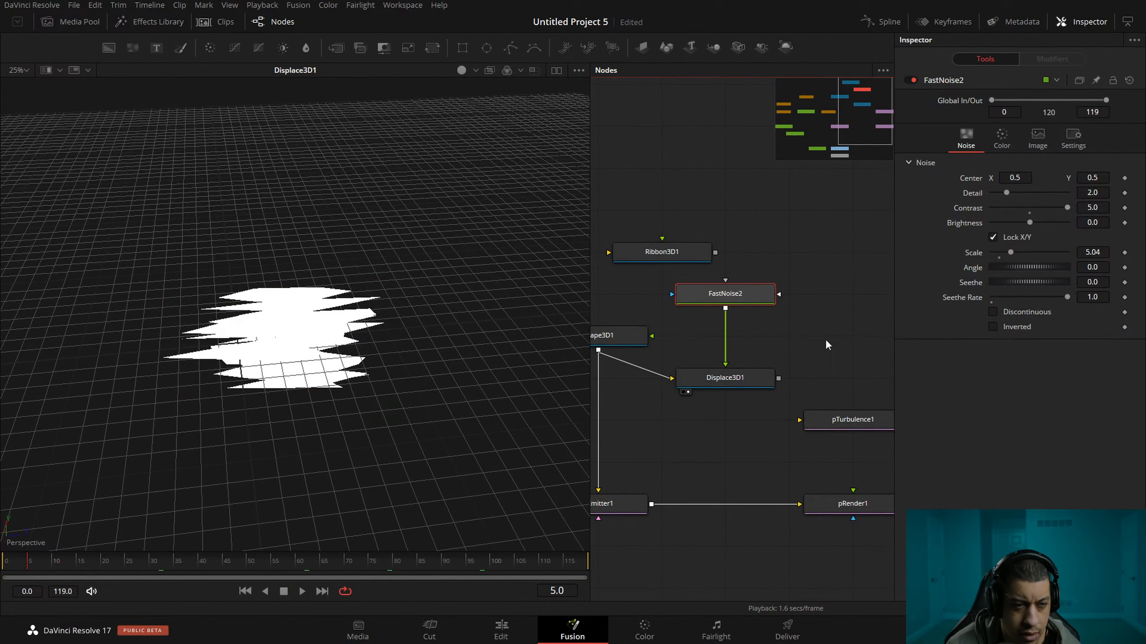
pyautogui.moveTo(821, 301)
pyautogui.mouseDown()
pyautogui.moveTo(770, 297)
pyautogui.moveTo(819, 303)
pyautogui.mouseUp()
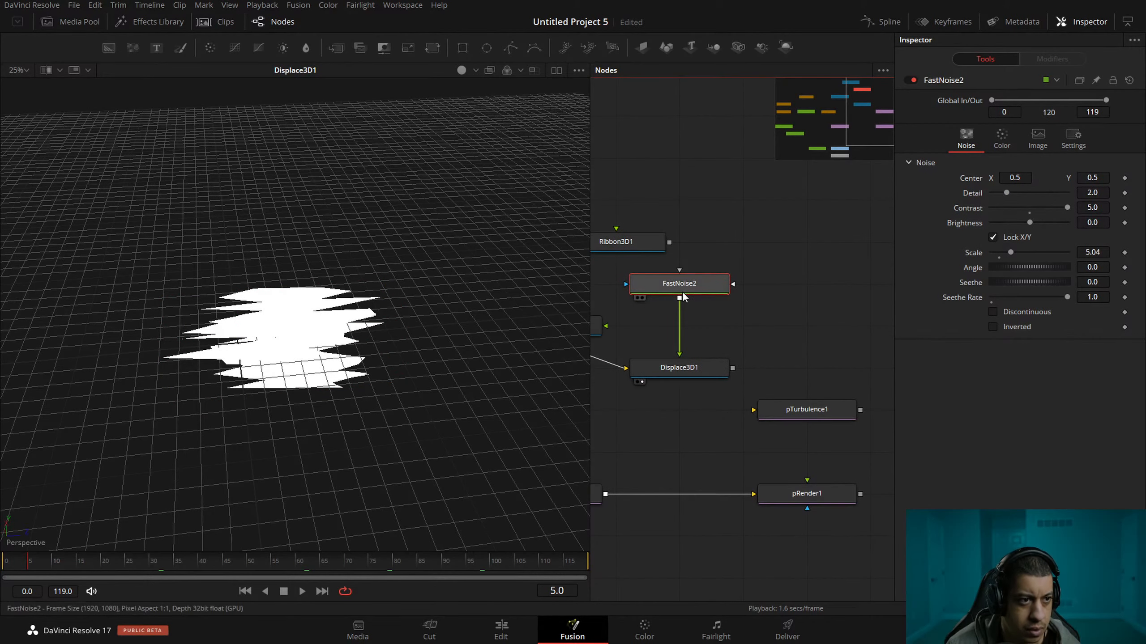
pyautogui.press('1')
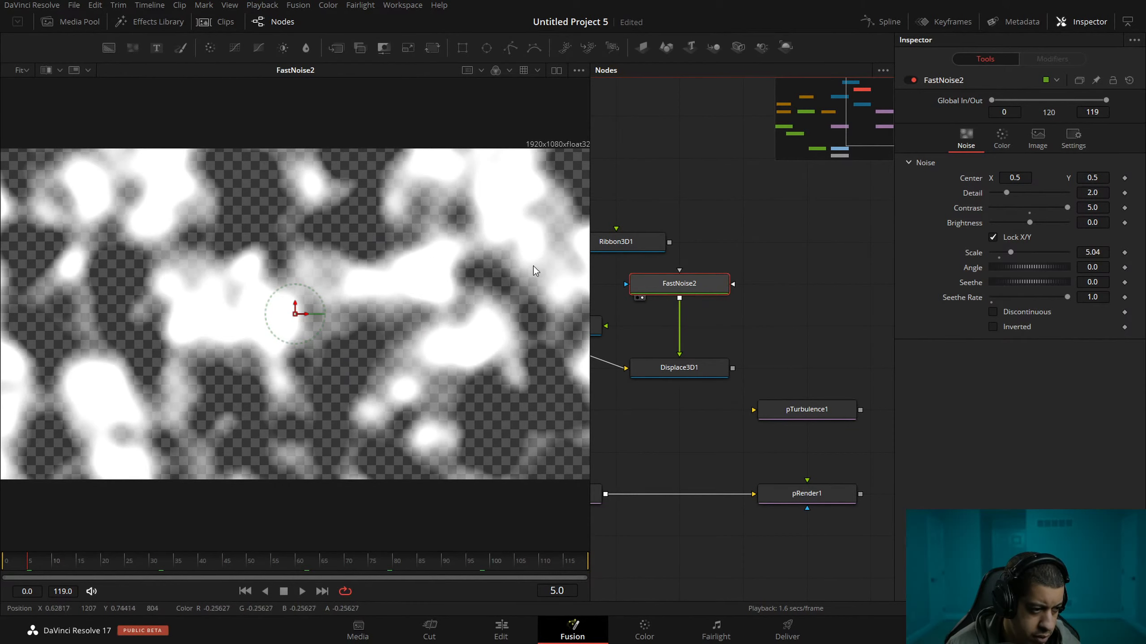
# Add a Bitmap node above pTurbulence1, feed FastNoise2 into it and view the resulting mask.
pyautogui.click(823, 344)
pyautogui.hotkey('shift', 'space')
pyautogui.write('bitmap')
pyautogui.press('Return')
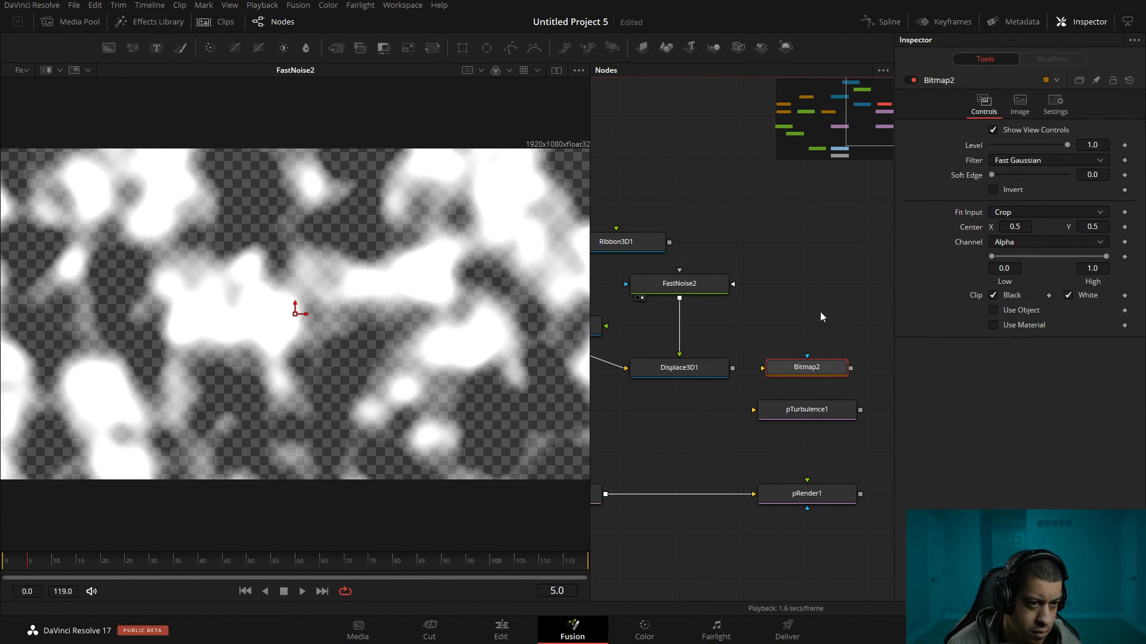
pyautogui.moveTo(804, 381); pyautogui.dragTo(804, 339)
pyautogui.moveTo(679, 298); pyautogui.dragTo(762, 325)
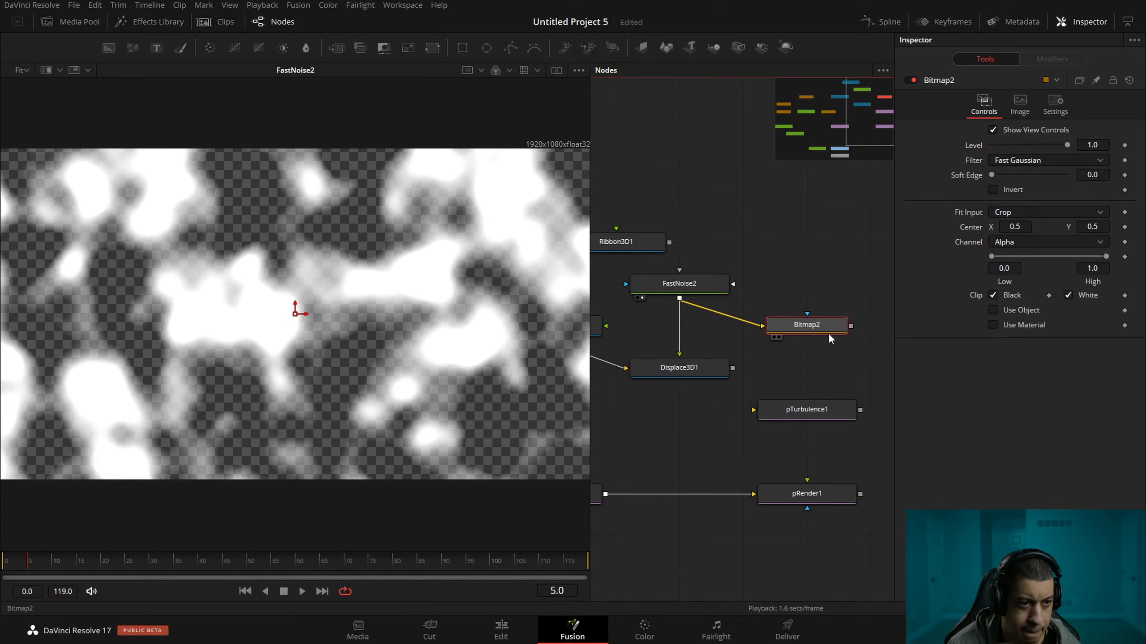
pyautogui.press('1')
pyautogui.moveTo(838, 362); pyautogui.dragTo(834, 360)
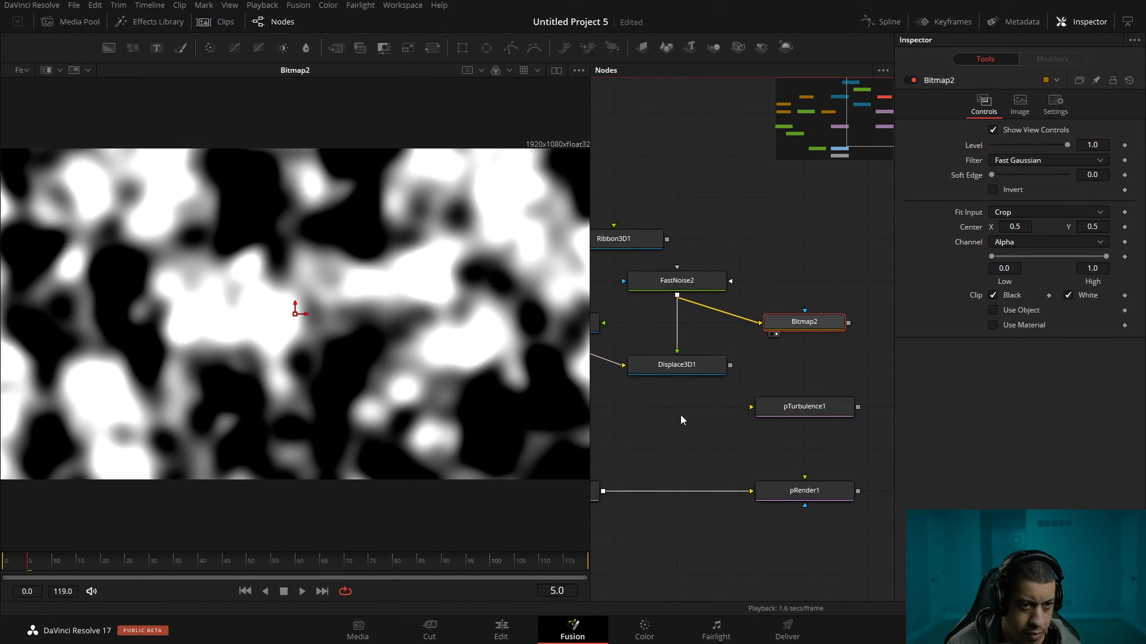
# Connect Bitmap2 to Displace3D1 as its displacement source and play the displaced plane.
pyautogui.moveTo(848, 324); pyautogui.dragTo(165, 290)
pyautogui.moveTo(685, 356); pyautogui.dragTo(720, 349)
pyautogui.press('space')
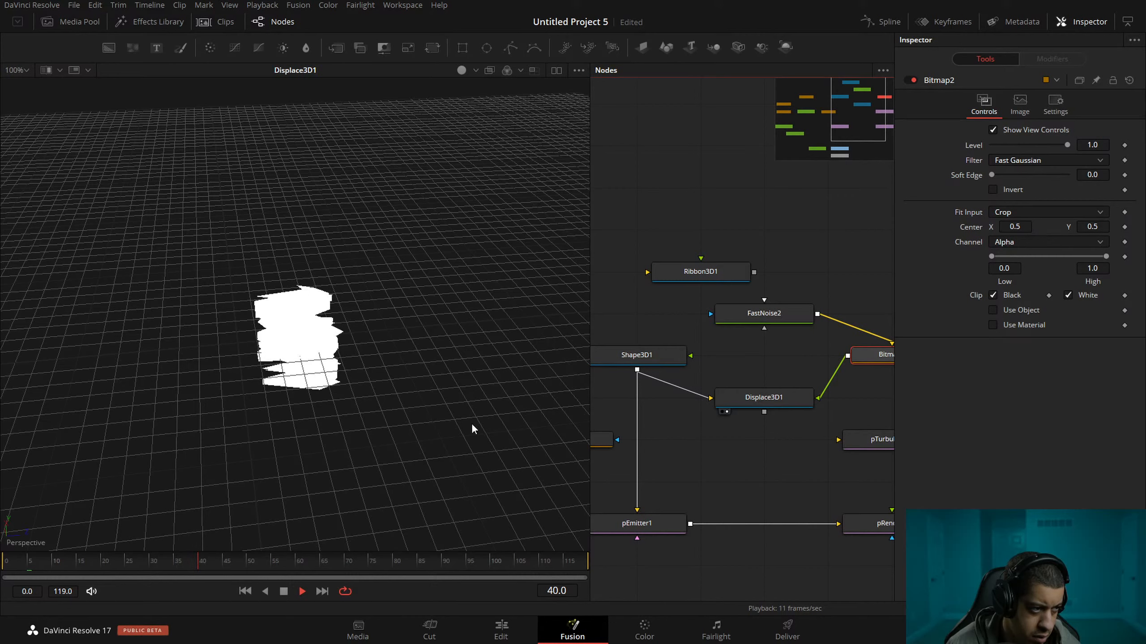
pyautogui.press('space')
# Lower Bitmap2's High threshold to 0.0 and play the displaced plane, inspecting it from the front.
pyautogui.moveTo(874, 372); pyautogui.dragTo(835, 376)
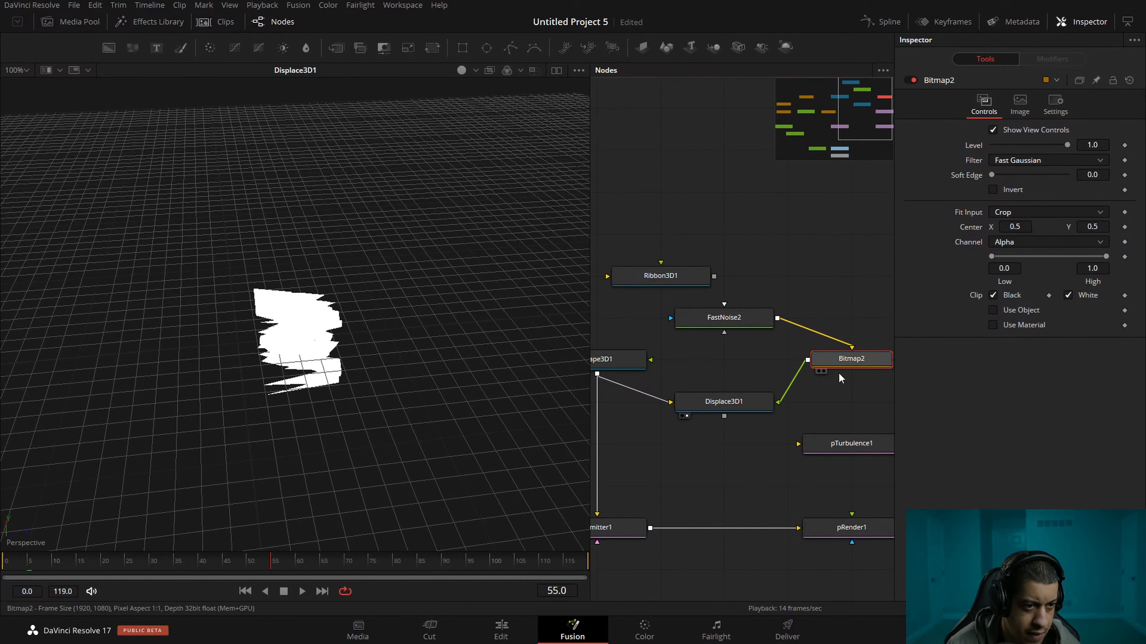
pyautogui.moveTo(993, 257)
pyautogui.mouseDown()
pyautogui.moveTo(1066, 258)
pyautogui.moveTo(989, 256)
pyautogui.mouseUp()
pyautogui.moveTo(1105, 257); pyautogui.dragTo(976, 251)
pyautogui.press('space')
pyautogui.press('space')
pyautogui.moveTo(308, 369); pyautogui.dragTo(541, 317)
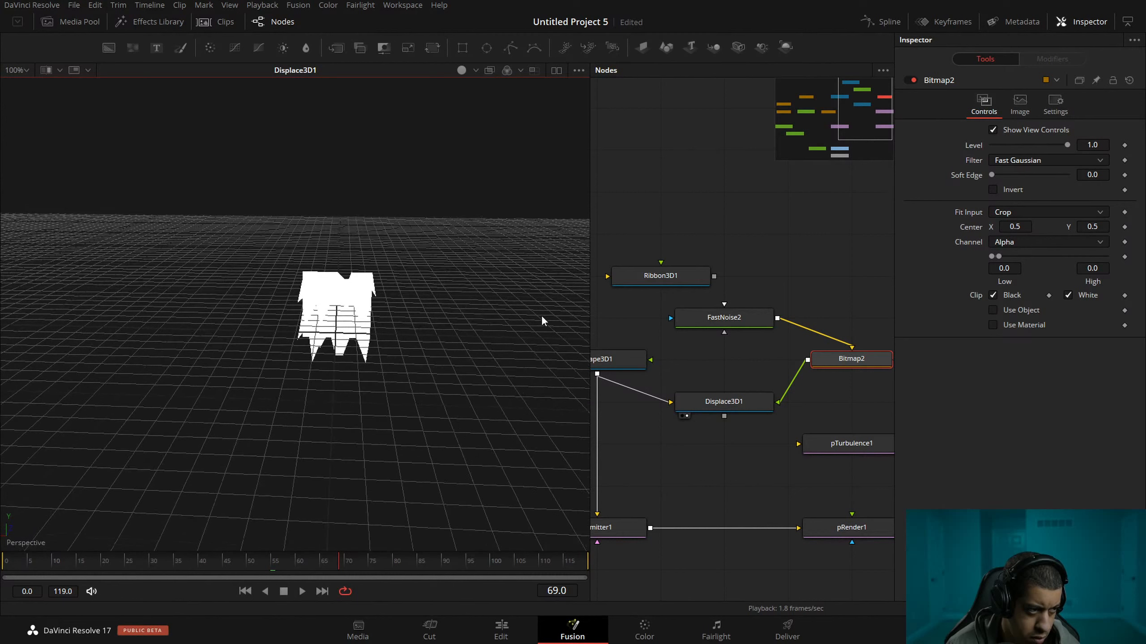
# Set Shape3D1's subdivisions to 20 and play the displaced plane from another angle.
pyautogui.moveTo(689, 369); pyautogui.dragTo(748, 371)
pyautogui.click(672, 362)
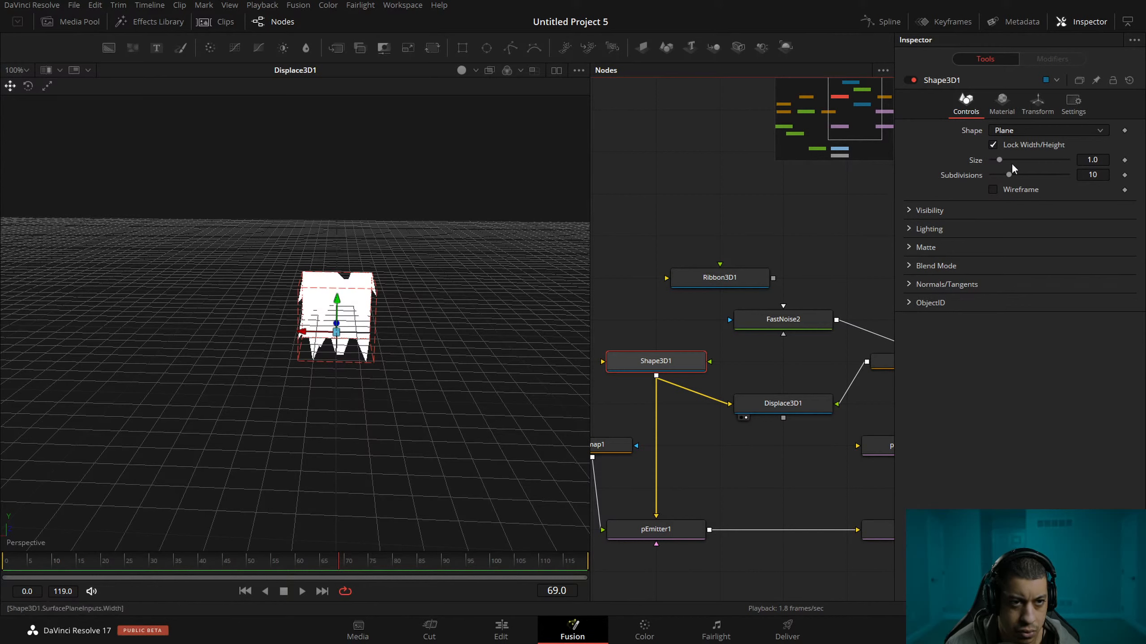
pyautogui.doubleClick(1100, 175)
pyautogui.write('20')
pyautogui.press('Tab')
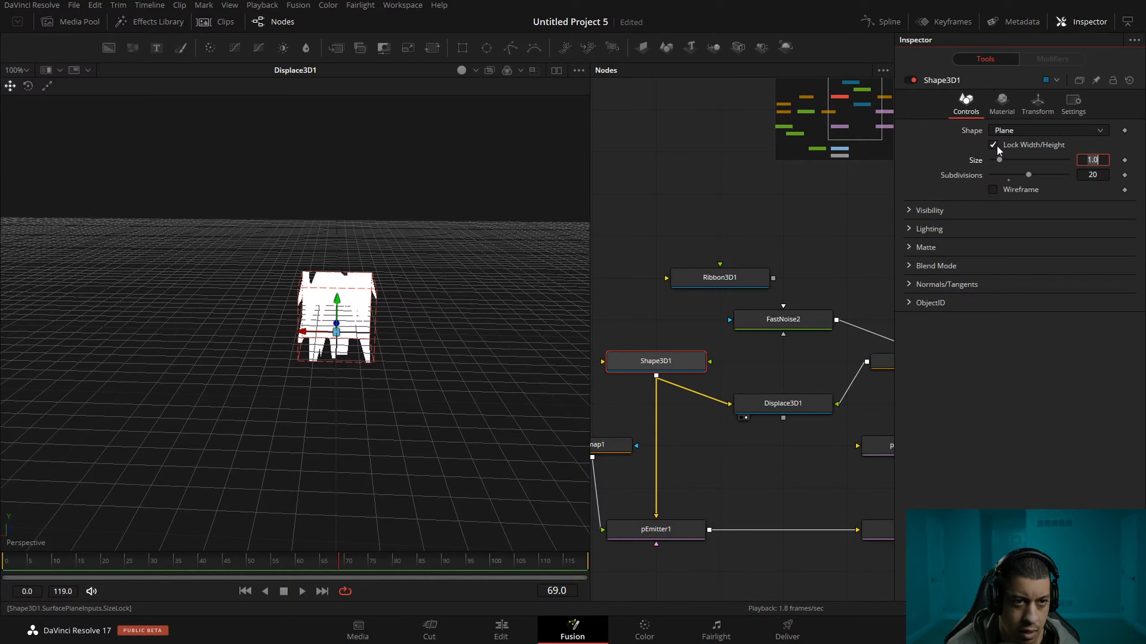
pyautogui.moveTo(635, 363); pyautogui.dragTo(657, 340)
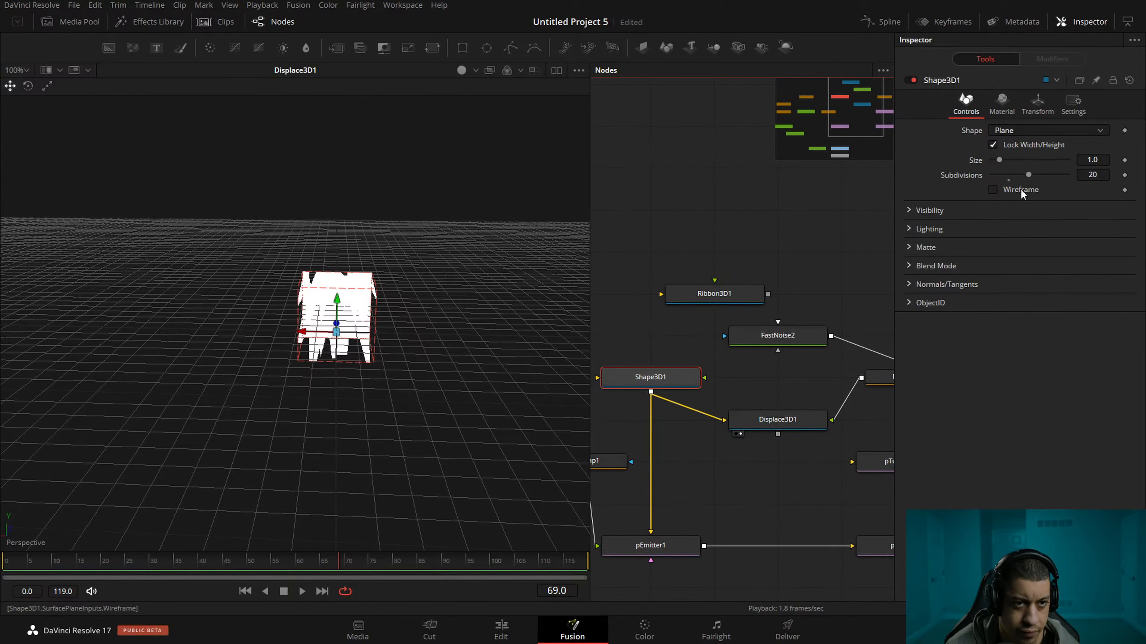
pyautogui.press('space')
pyautogui.moveTo(460, 361); pyautogui.dragTo(314, 395)
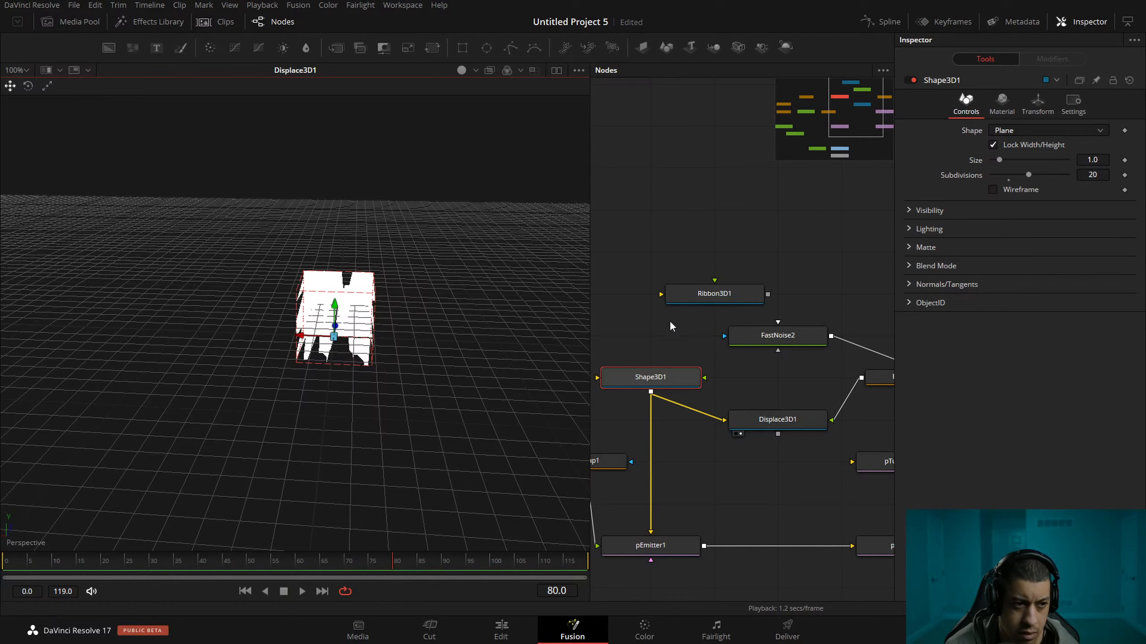
# Play Displace3D1 with Ribbon3D1 as its input in place of Shape3D1, and save the project.
pyautogui.moveTo(751, 293); pyautogui.dragTo(737, 403)
pyautogui.click(644, 297)
pyautogui.press('2')
pyautogui.click(754, 417)
pyautogui.click(454, 320)
pyautogui.press('space')
pyautogui.moveTo(454, 321); pyautogui.dragTo(493, 425)
pyautogui.hotkey('ctrl', 's')
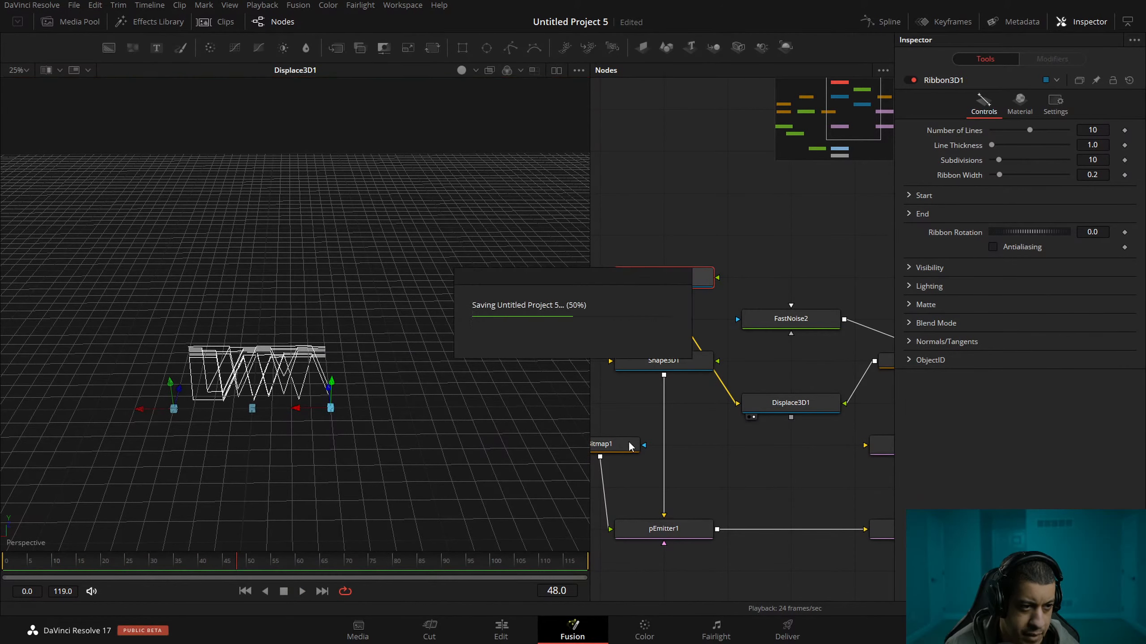
# Set Ribbon3D1's number of lines to 1.
pyautogui.hscroll(3, 677, 407)
pyautogui.click(751, 397)
pyautogui.click(625, 275)
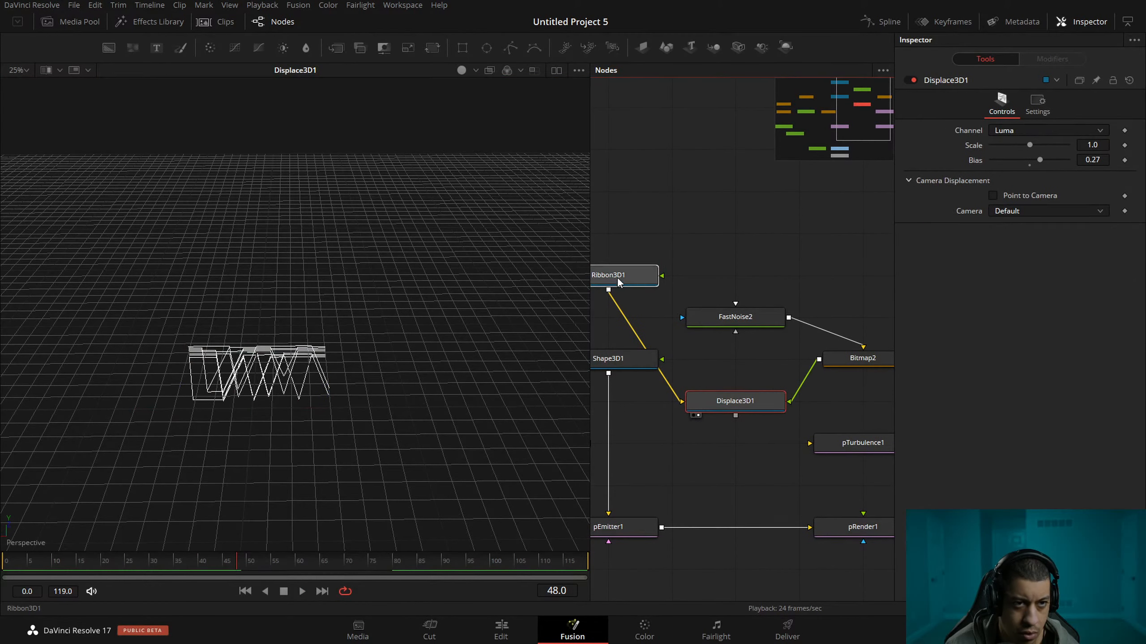
pyautogui.click(1091, 129)
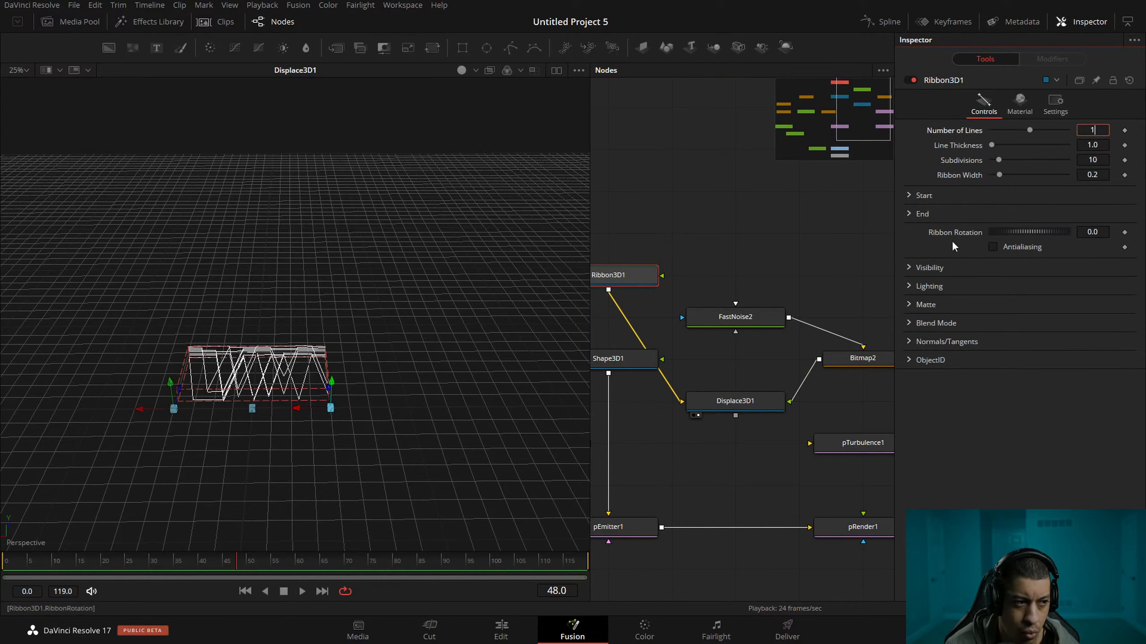
pyautogui.write('1')
pyautogui.press('Return')
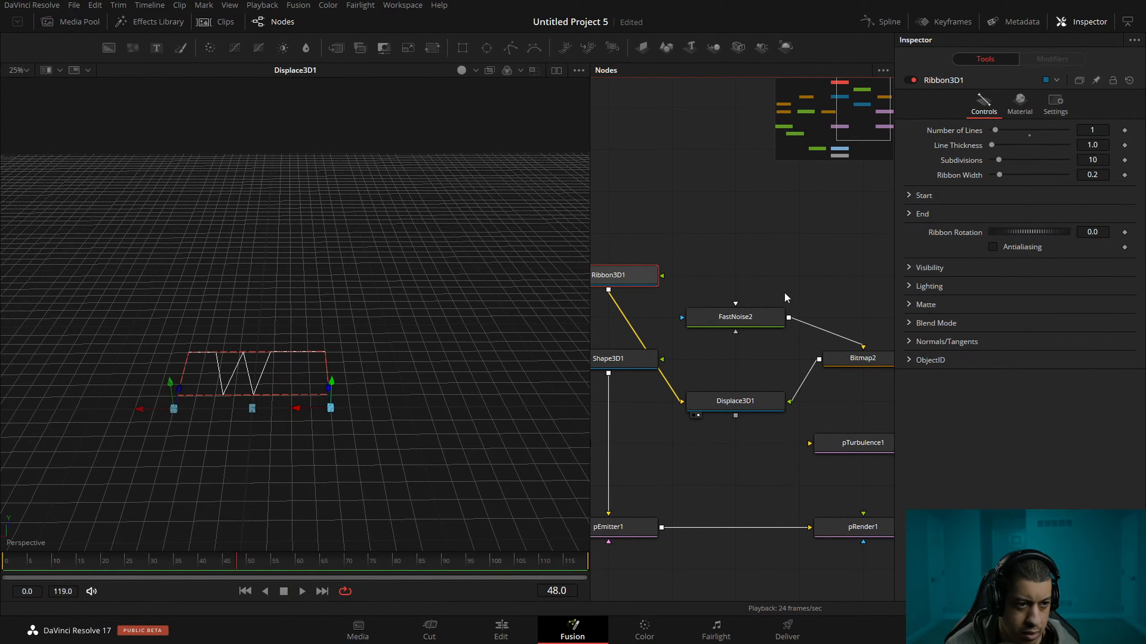
# Set Ribbon3D1's subdivisions to 30.
pyautogui.moveTo(704, 294); pyautogui.dragTo(693, 279)
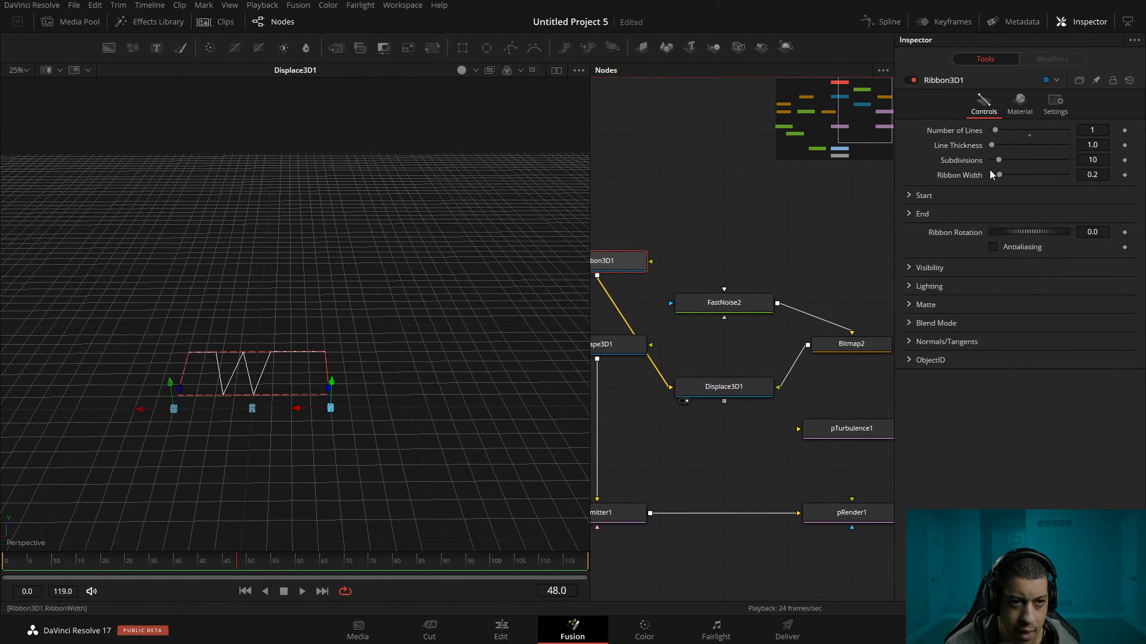
pyautogui.click(1103, 161)
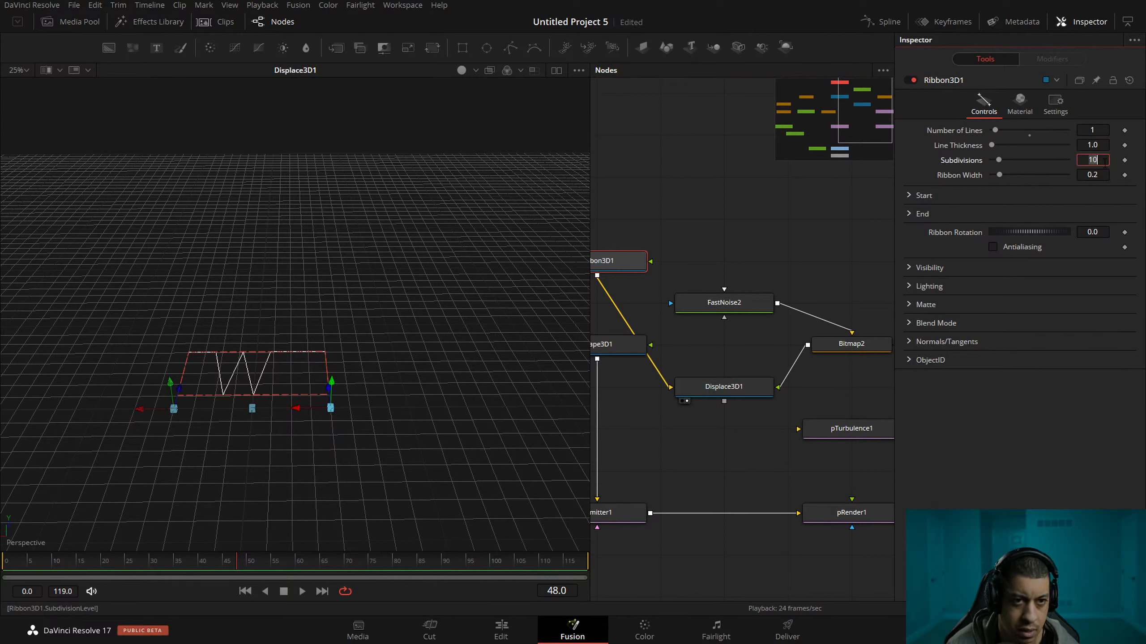
pyautogui.write('30')
pyautogui.press('Tab')
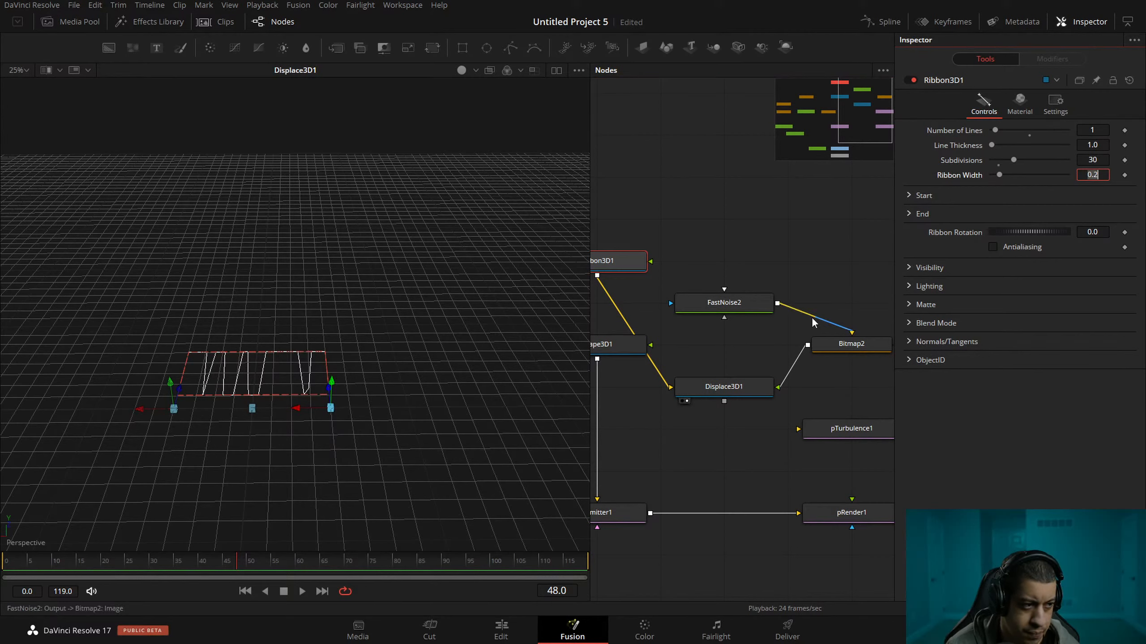
# Set Ribbon3D1's subdivisions to 50 and play the displaced ribbon.
pyautogui.moveTo(834, 377); pyautogui.dragTo(789, 374)
pyautogui.click(685, 305)
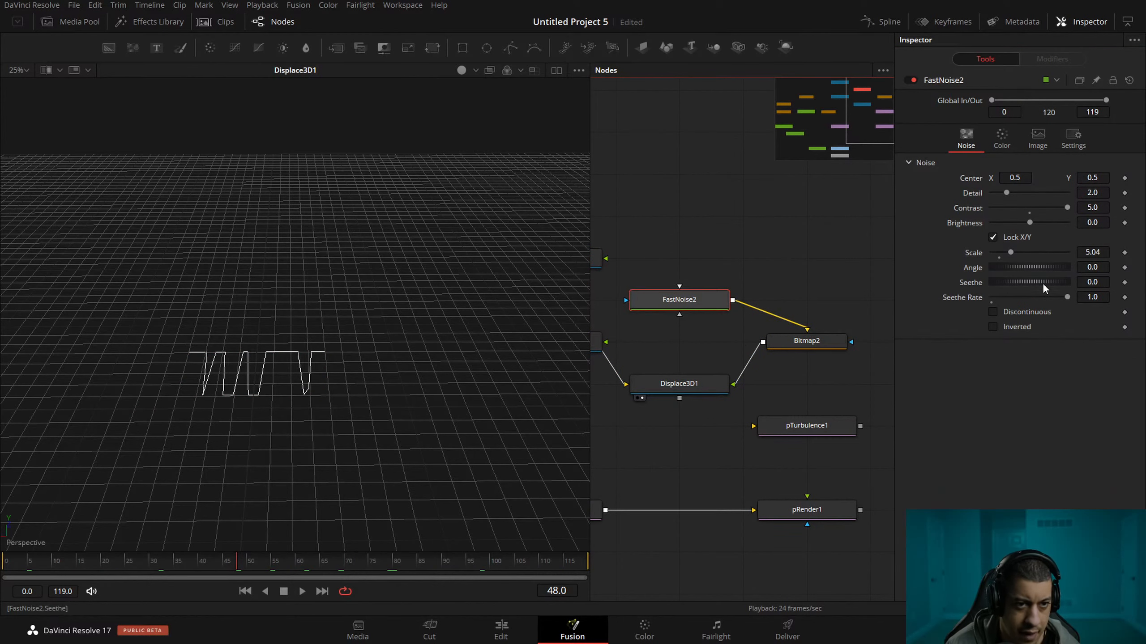
pyautogui.moveTo(701, 278); pyautogui.dragTo(807, 306)
pyautogui.click(657, 285)
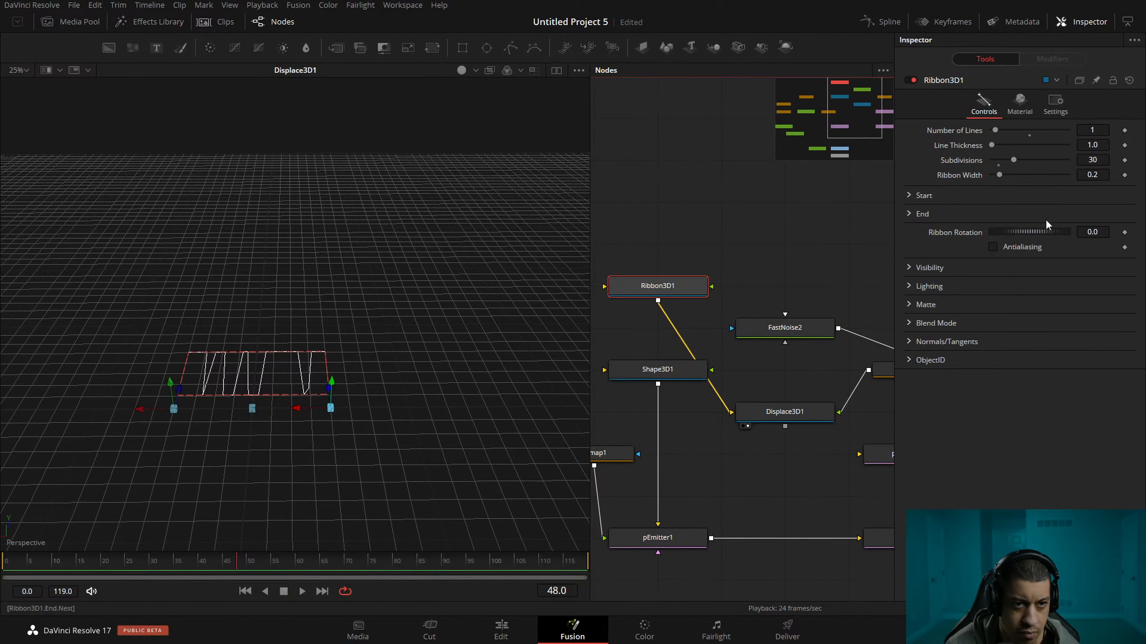
pyautogui.click(1096, 160)
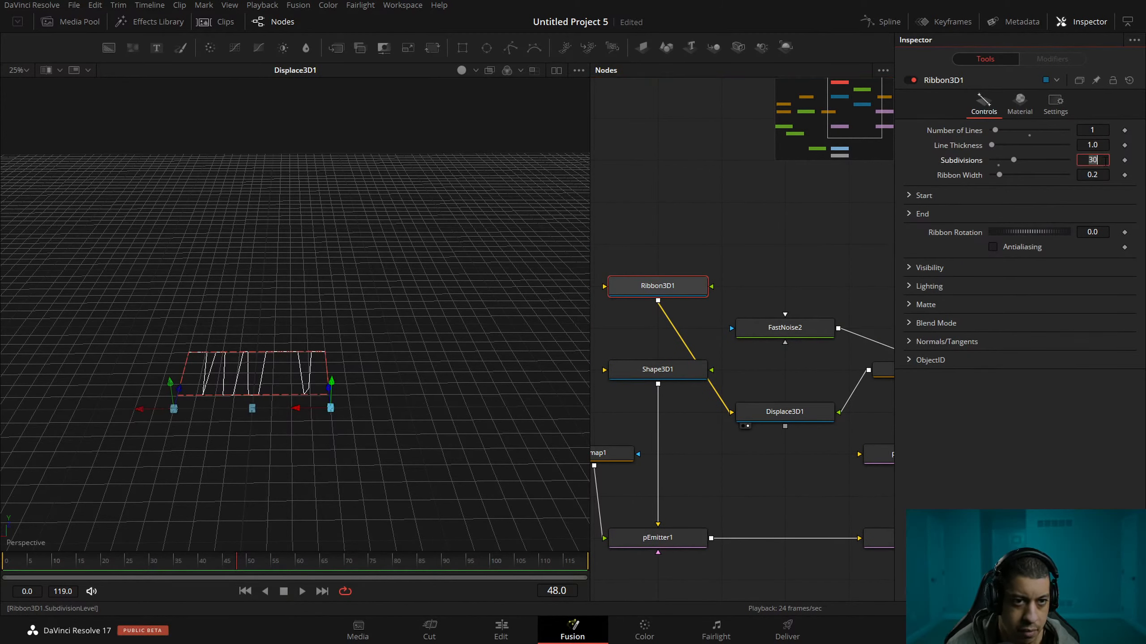
pyautogui.press('Tab')
pyautogui.press('BackSpace')
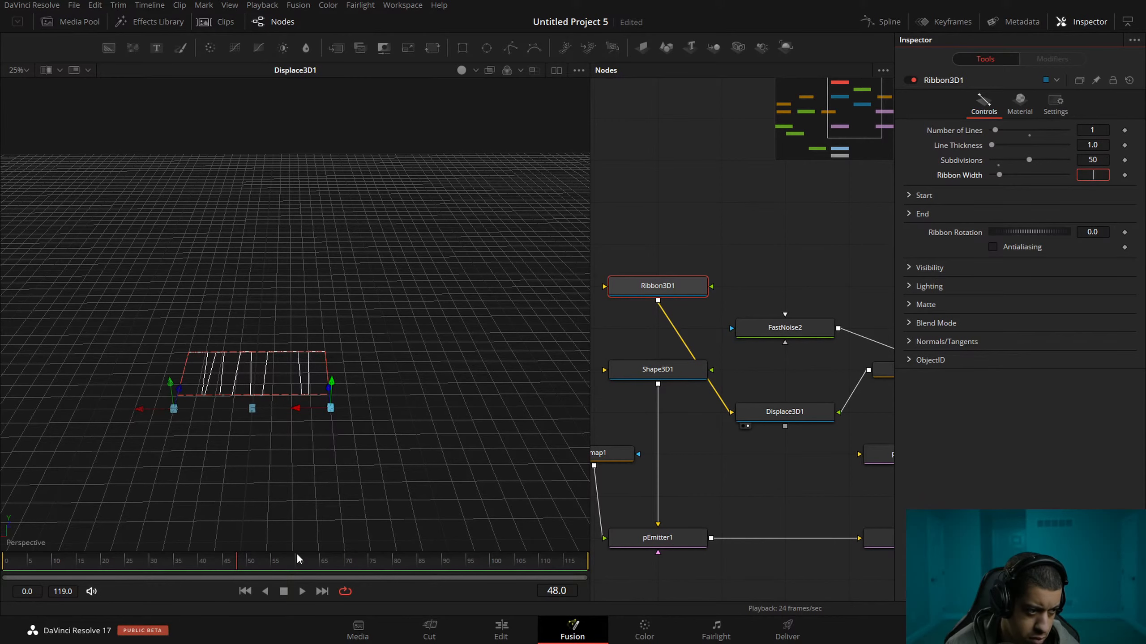
pyautogui.click(286, 592)
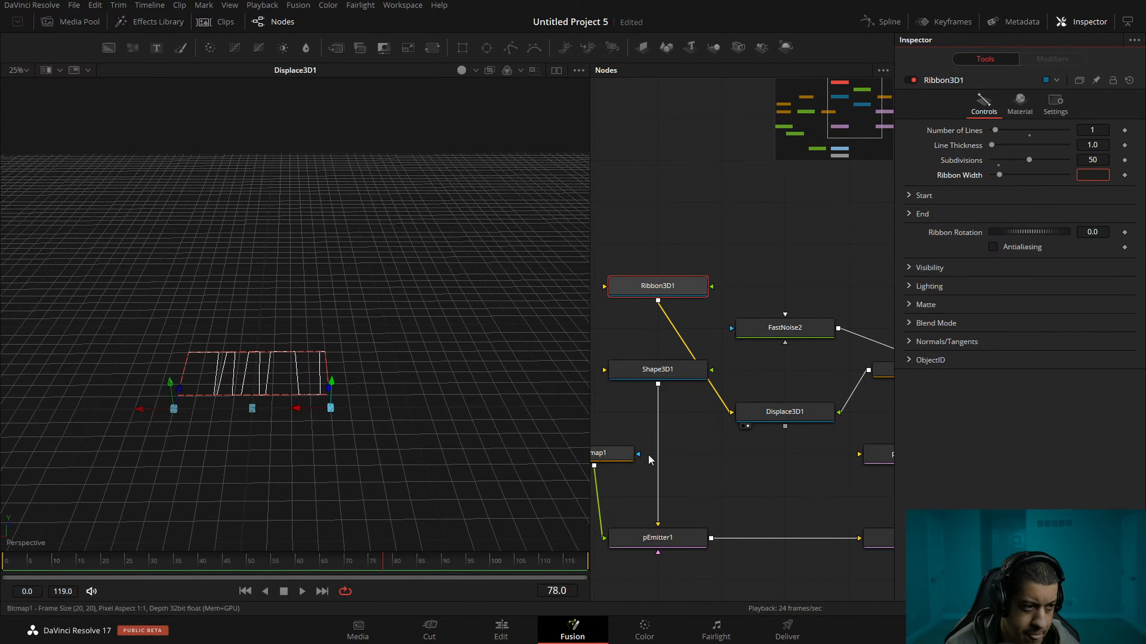
# Set the high end of Bitmap2's channel range to 1.0, checking the mask, and return to viewing Displace3D1.
pyautogui.moveTo(785, 371); pyautogui.dragTo(711, 410)
pyautogui.moveTo(833, 411); pyautogui.dragTo(489, 369)
pyautogui.moveTo(774, 341); pyautogui.dragTo(789, 284)
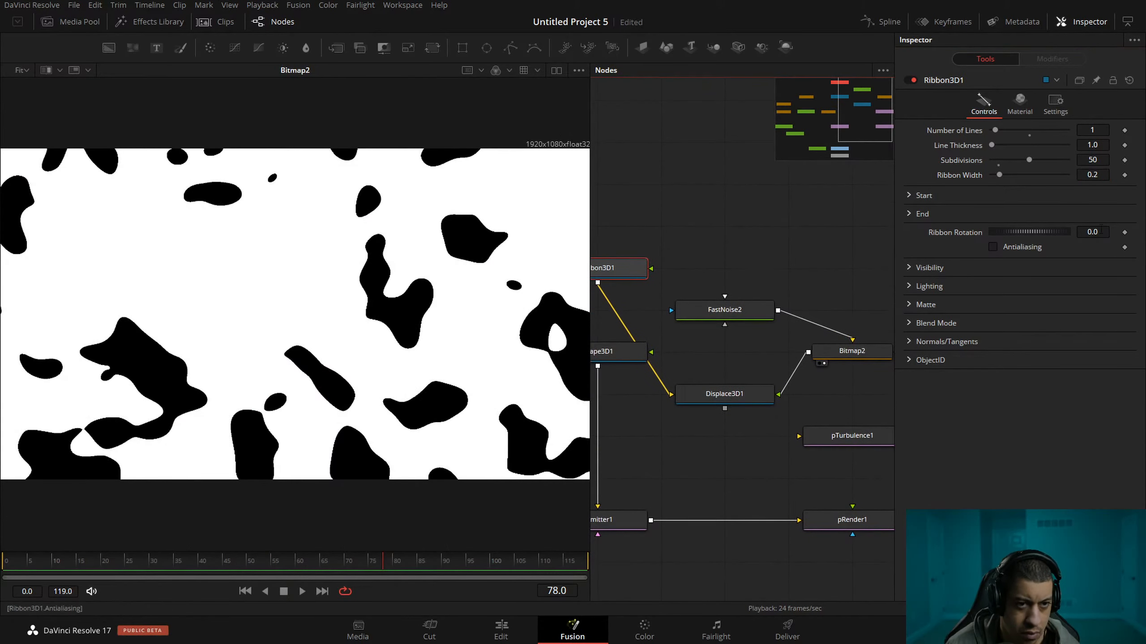
pyautogui.click(834, 352)
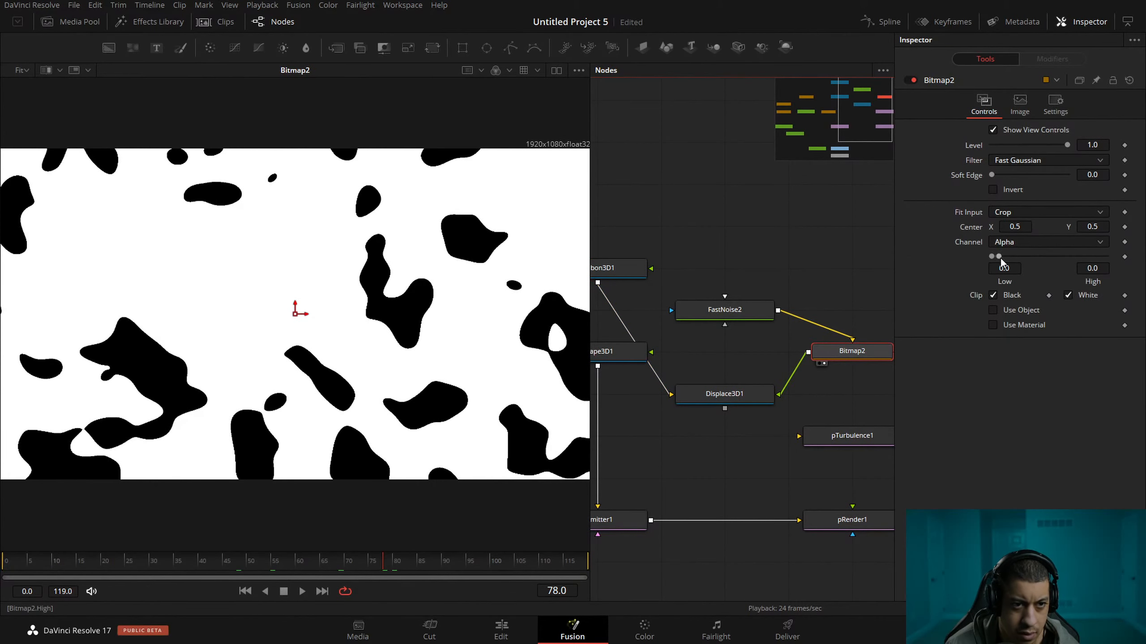
pyautogui.hotkey('ctrl', 'z')
pyautogui.moveTo(715, 316); pyautogui.dragTo(857, 314)
pyautogui.moveTo(854, 390); pyautogui.dragTo(246, 206)
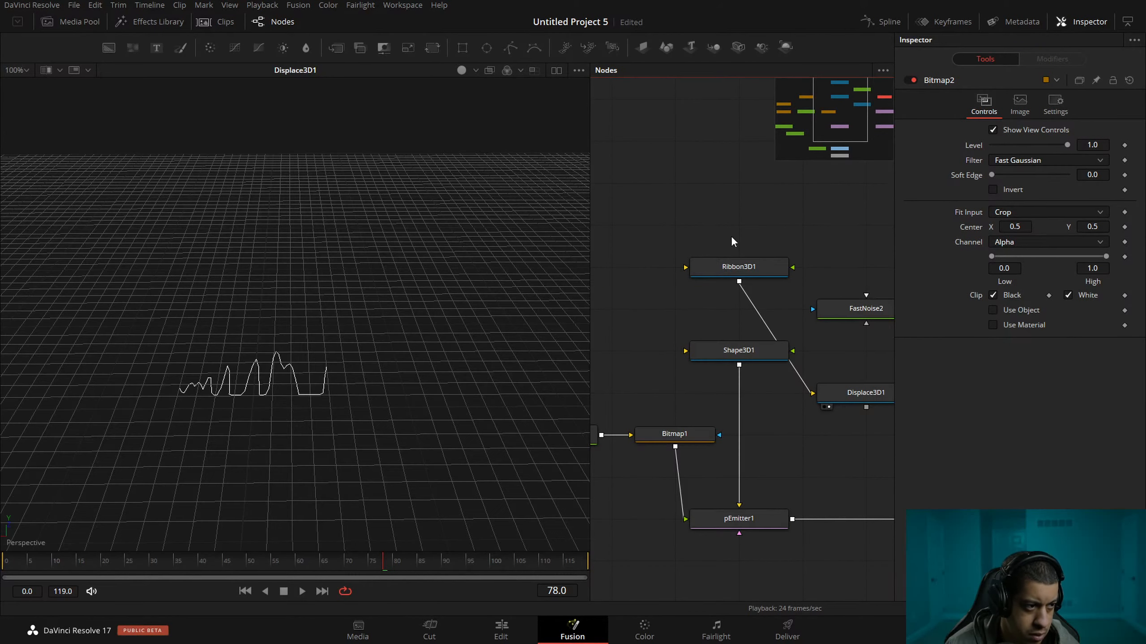
# Play the displaced ribbon animation and save the project.
pyautogui.moveTo(732, 251); pyautogui.dragTo(741, 223)
pyautogui.press('space')
pyautogui.press('space')
pyautogui.moveTo(747, 434); pyautogui.dragTo(701, 412)
pyautogui.hotkey('ctrl', 's')
# Connect Displace3D1 to pEmitter1 as the region mesh in place of Shape3D1 and view the pRender1 output.
pyautogui.moveTo(805, 358); pyautogui.dragTo(679, 466)
pyautogui.moveTo(765, 422); pyautogui.dragTo(793, 397)
pyautogui.moveTo(690, 444); pyautogui.dragTo(432, 320)
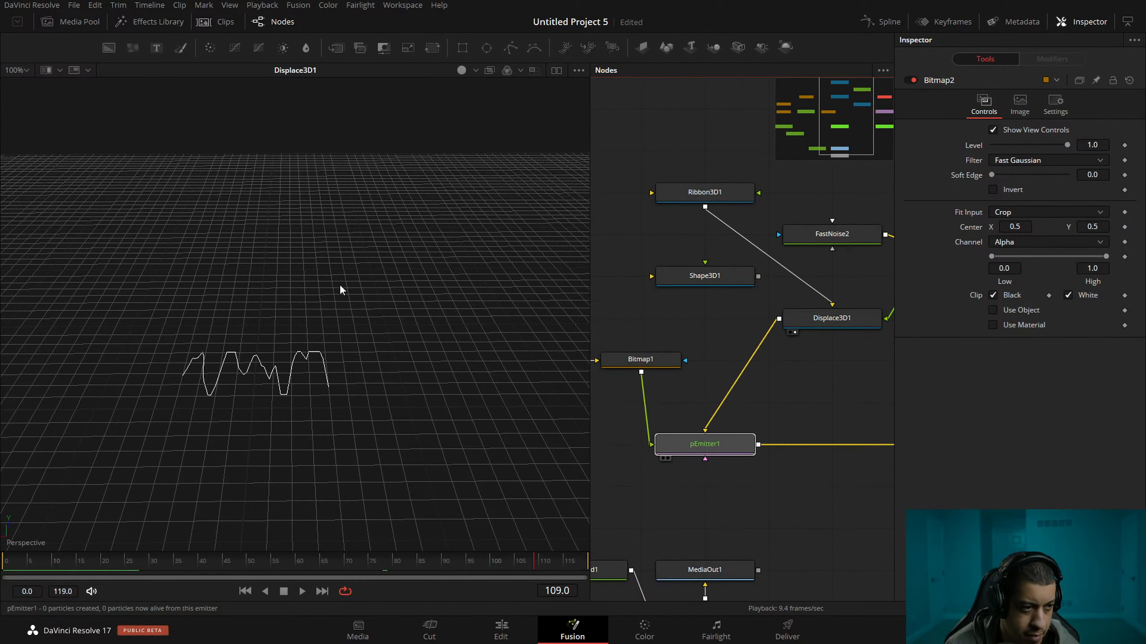
pyautogui.moveTo(703, 380); pyautogui.dragTo(722, 360)
pyautogui.moveTo(772, 389); pyautogui.dragTo(742, 383)
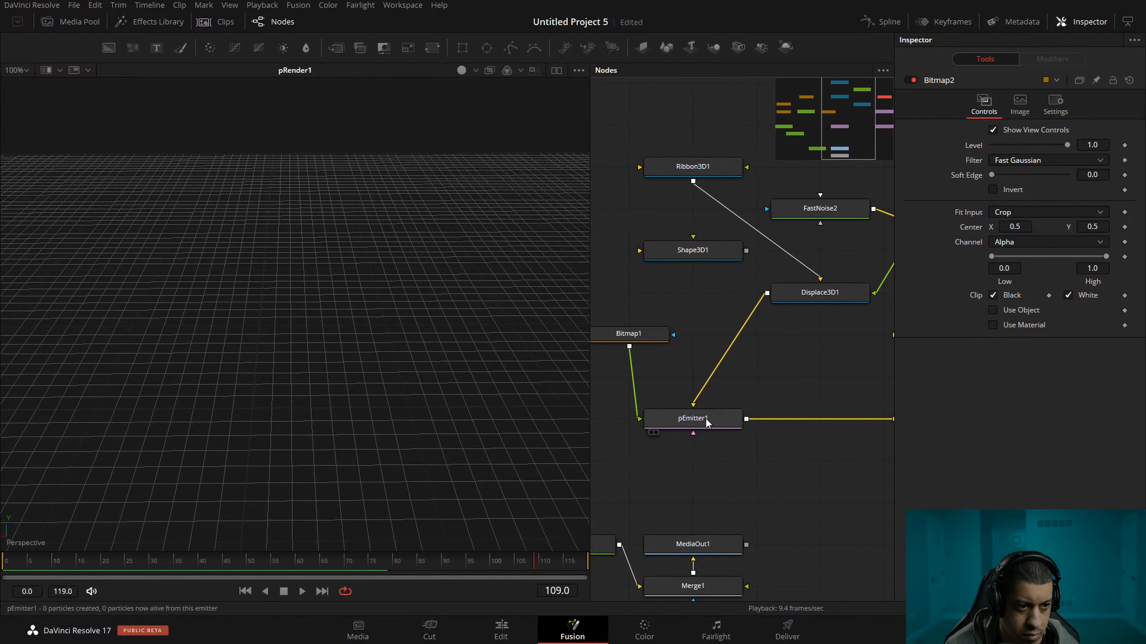
# Increase pEmitter1's particle size to about 0.134 and play the emission.
pyautogui.click(705, 418)
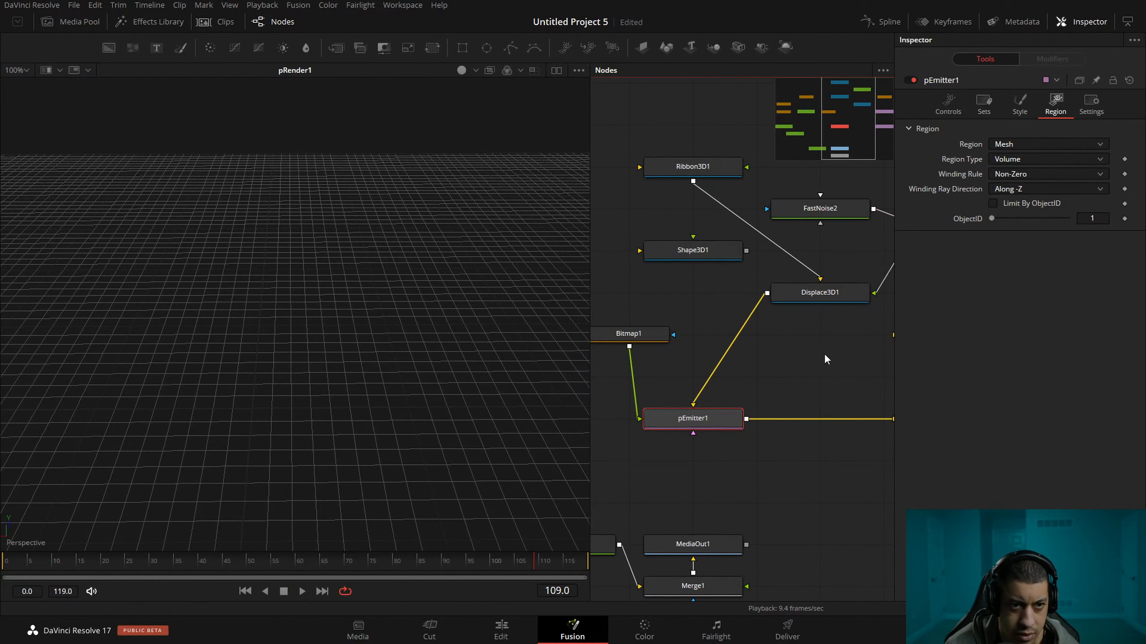
pyautogui.click(1020, 105)
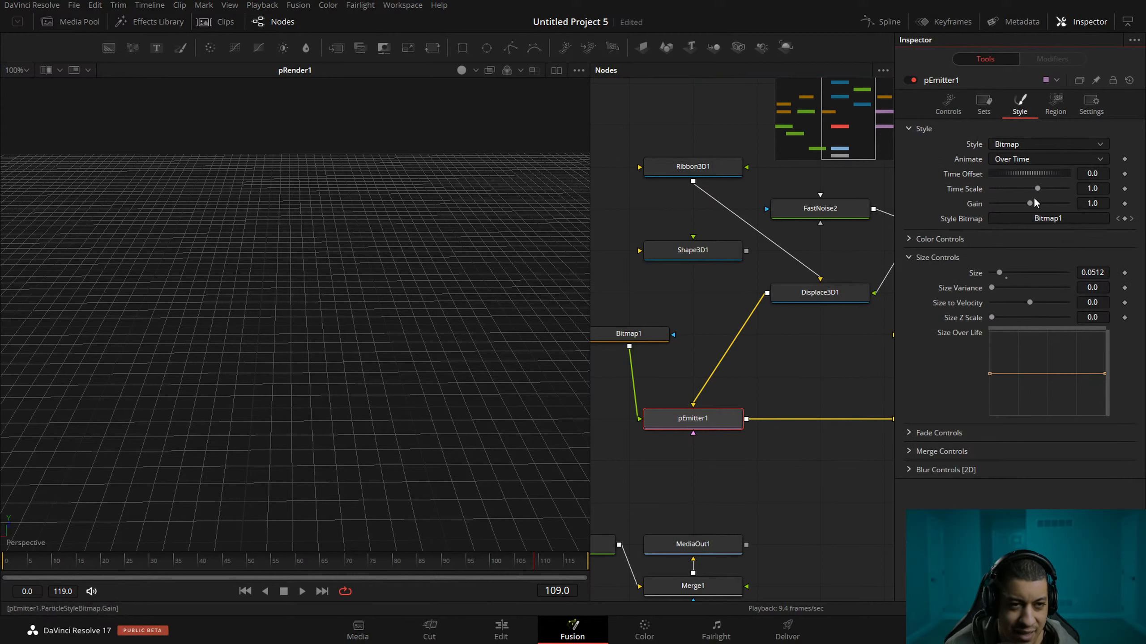
pyautogui.moveTo(750, 400); pyautogui.dragTo(726, 400)
pyautogui.moveTo(999, 273); pyautogui.dragTo(1012, 273)
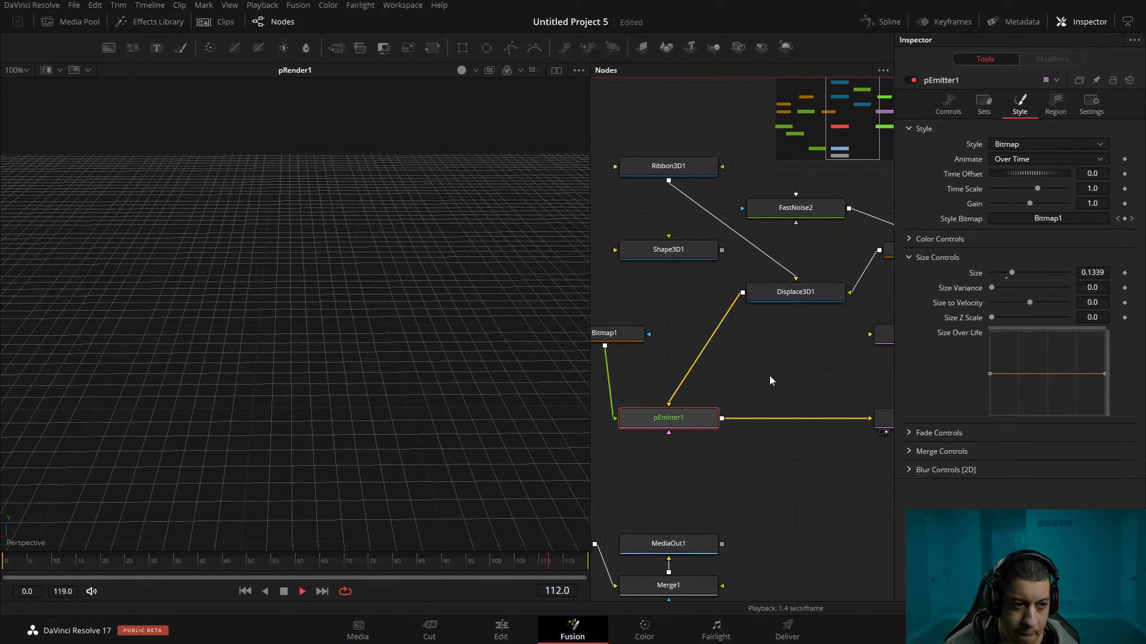
# View Displace3D1 from a lower angle and set Ribbon3D1's number of lines to 5.
pyautogui.moveTo(783, 296); pyautogui.dragTo(515, 309)
pyautogui.moveTo(444, 366); pyautogui.dragTo(421, 282)
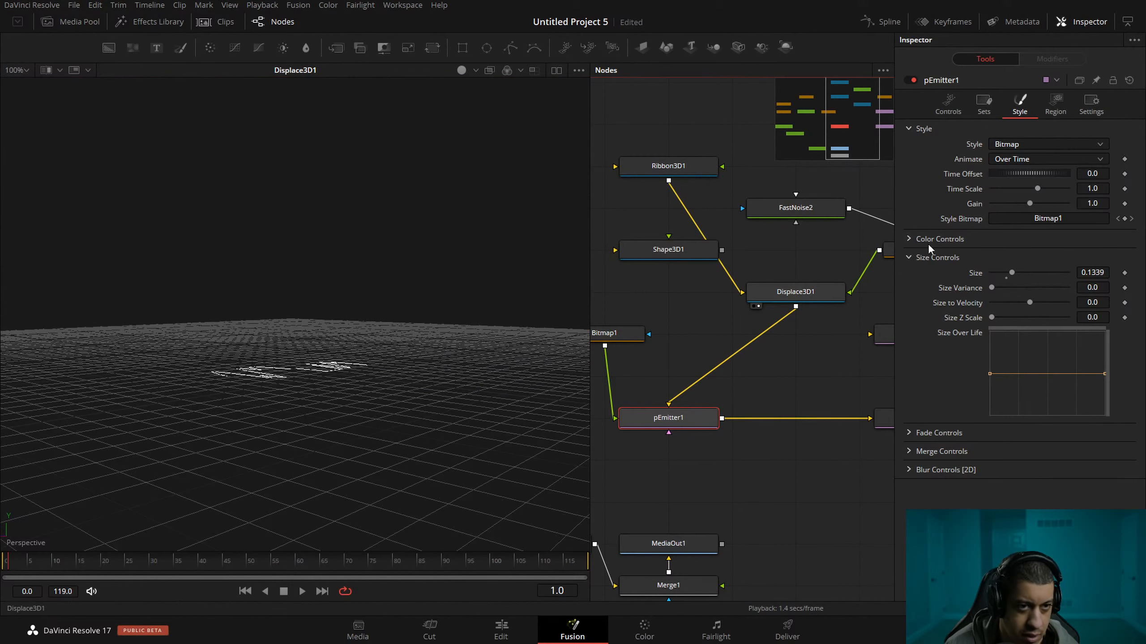
pyautogui.click(787, 294)
pyautogui.click(663, 169)
pyautogui.moveTo(995, 129); pyautogui.dragTo(1011, 130)
# Play the particle emission from the ribbon, and view Ribbon3D1 on its own.
pyautogui.moveTo(686, 417); pyautogui.dragTo(455, 356)
pyautogui.moveTo(677, 321); pyautogui.dragTo(717, 373)
pyautogui.press('space')
pyautogui.press('space')
pyautogui.moveTo(708, 219); pyautogui.dragTo(401, 280)
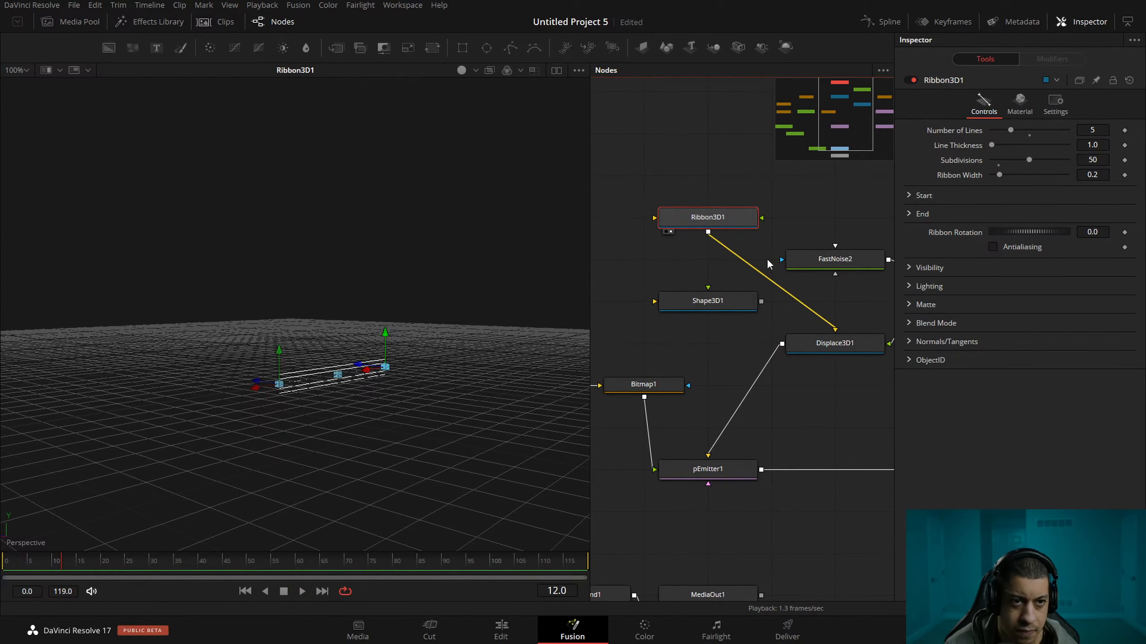
# Set Ribbon3D1 to 11 lines, line thickness 5.535, 67 subdivisions and ribbon width 0.787 while playing the result.
pyautogui.moveTo(991, 145); pyautogui.dragTo(1000, 145)
pyautogui.moveTo(708, 469); pyautogui.dragTo(480, 395)
pyautogui.press('space')
pyautogui.moveTo(1000, 145); pyautogui.dragTo(1033, 157)
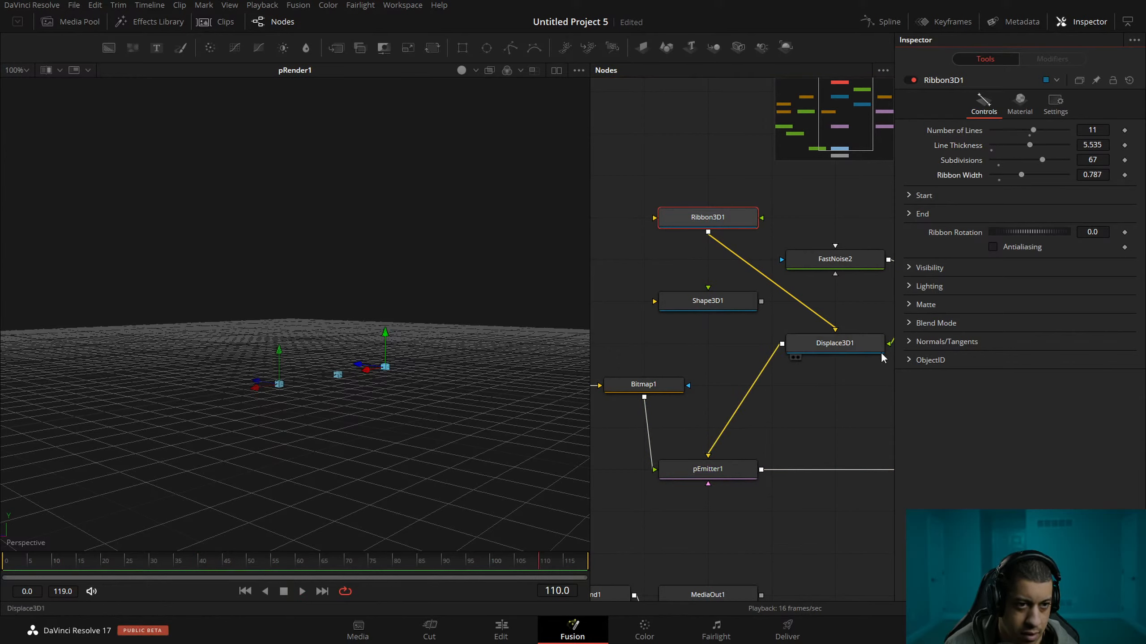
# Connect Shape3D1 to Displace3D1 in place of Ribbon3D1 and play pRender1's particles.
pyautogui.moveTo(772, 412); pyautogui.dragTo(782, 354)
pyautogui.moveTo(732, 256); pyautogui.dragTo(752, 298)
pyautogui.hotkey('ctrl', 'z')
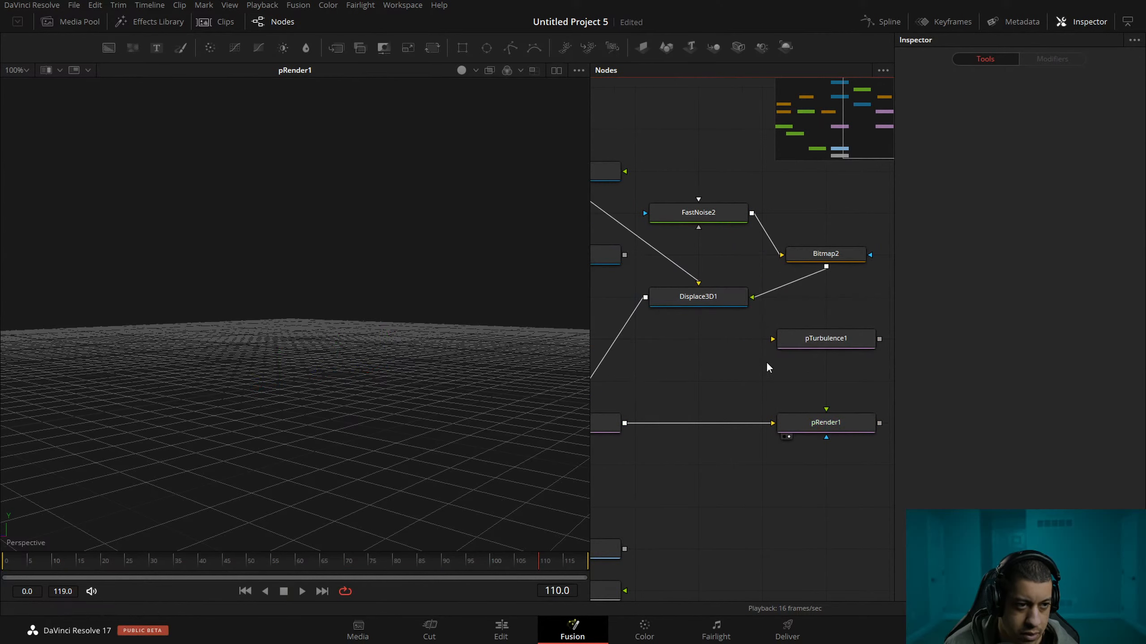
pyautogui.moveTo(687, 343); pyautogui.dragTo(760, 358)
pyautogui.moveTo(697, 271); pyautogui.dragTo(770, 312)
pyautogui.moveTo(746, 409); pyautogui.dragTo(747, 381)
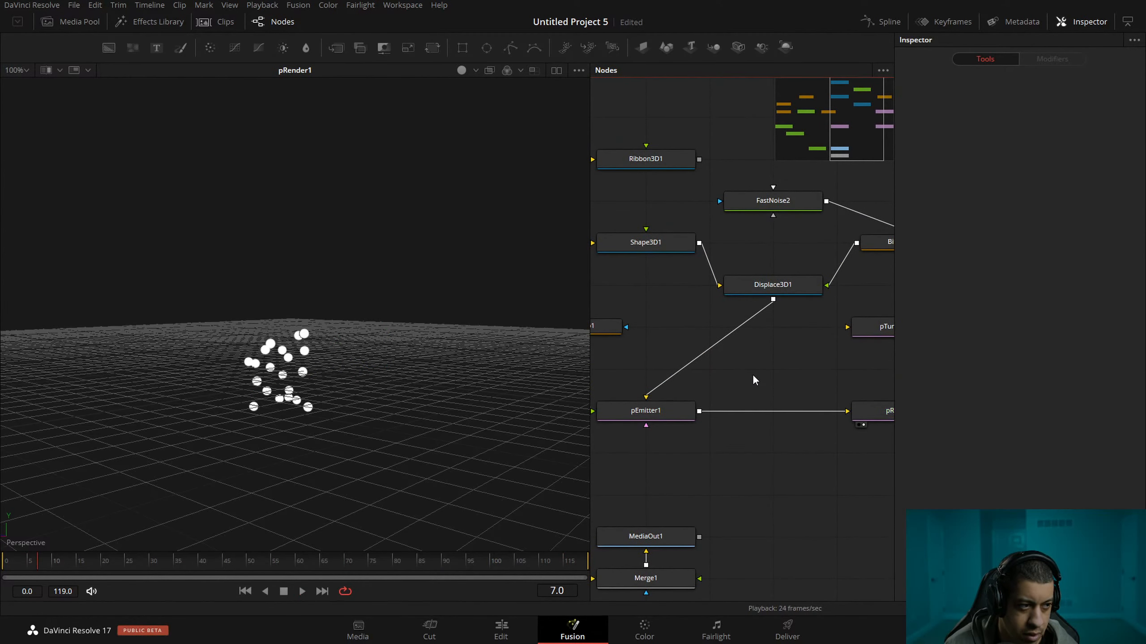
# Rearrange the node graph, stacking Ribbon3D1 and Displace3D1 above pEmitter1 with Shape3D1 and Bitmap1 beside them.
pyautogui.moveTo(696, 314); pyautogui.dragTo(732, 344)
pyautogui.click(684, 198)
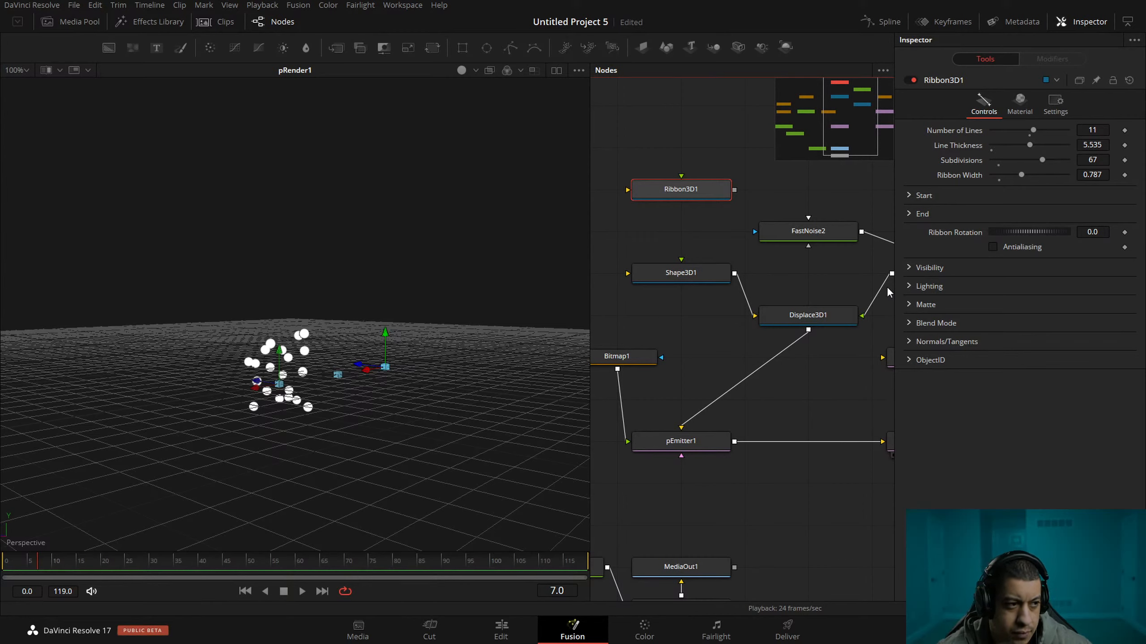
pyautogui.scroll(-1, 729, 347)
pyautogui.moveTo(727, 346); pyautogui.dragTo(704, 340)
pyautogui.scroll(1, 701, 342)
pyautogui.moveTo(802, 343); pyautogui.dragTo(911, 359)
pyautogui.moveTo(761, 323); pyautogui.dragTo(883, 317)
pyautogui.moveTo(672, 240); pyautogui.dragTo(868, 387)
pyautogui.moveTo(811, 359); pyautogui.dragTo(747, 400)
pyautogui.moveTo(749, 362); pyautogui.dragTo(859, 346)
pyautogui.click(790, 345)
pyautogui.moveTo(757, 341); pyautogui.dragTo(507, 340)
pyautogui.moveTo(828, 343); pyautogui.dragTo(699, 381)
pyautogui.moveTo(736, 340); pyautogui.dragTo(672, 339)
pyautogui.moveTo(724, 391); pyautogui.dragTo(792, 390)
pyautogui.moveTo(607, 312); pyautogui.dragTo(698, 338)
pyautogui.click(703, 293)
pyautogui.moveTo(710, 298); pyautogui.dragTo(817, 317)
# Tidy the displacement nodes, placing Bitmap2 beneath FastNoise2 and Shape3D1 level with Bitmap2 on the other side of Displace3D1.
pyautogui.click(675, 356)
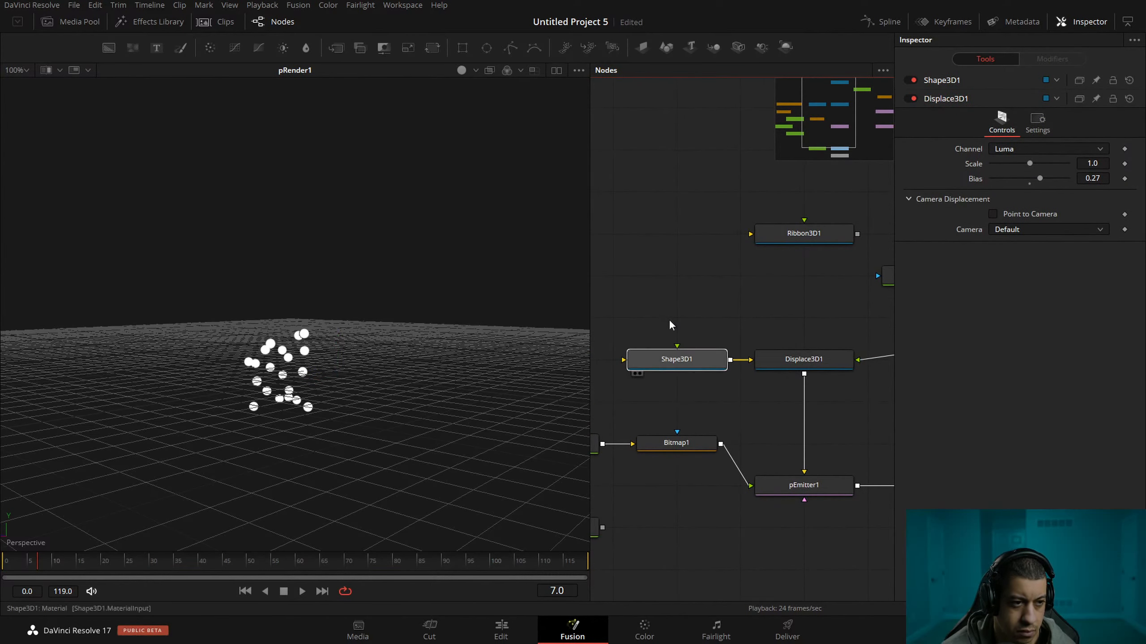
pyautogui.moveTo(669, 321); pyautogui.dragTo(672, 273)
pyautogui.moveTo(808, 304); pyautogui.dragTo(637, 273)
pyautogui.moveTo(869, 284); pyautogui.dragTo(741, 293)
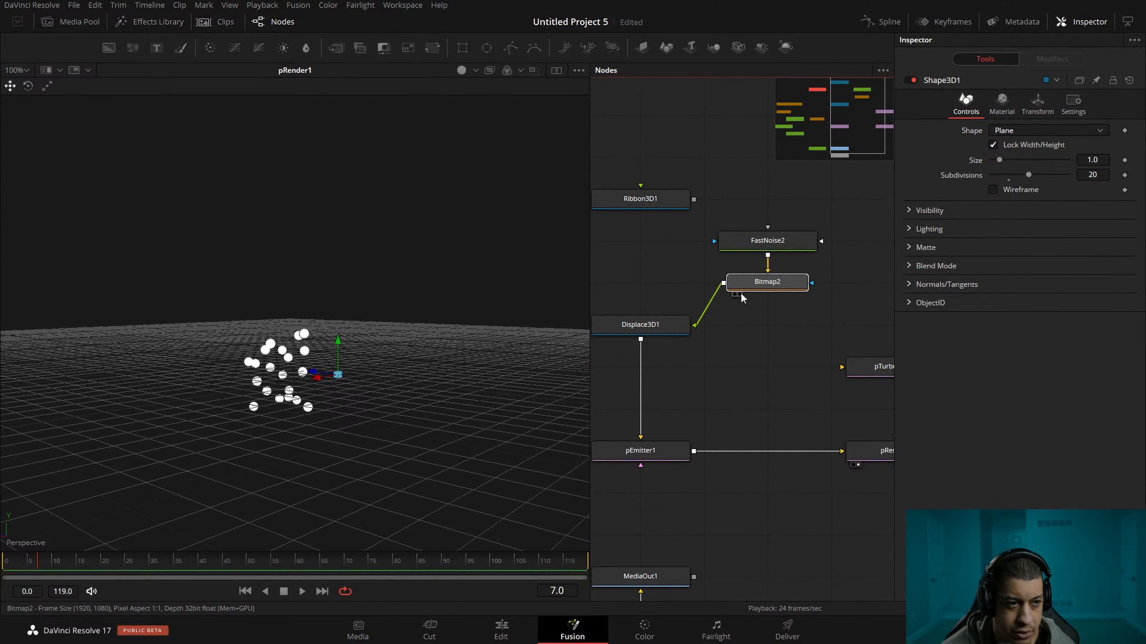
pyautogui.moveTo(776, 227); pyautogui.dragTo(768, 250)
pyautogui.moveTo(630, 296); pyautogui.dragTo(738, 326)
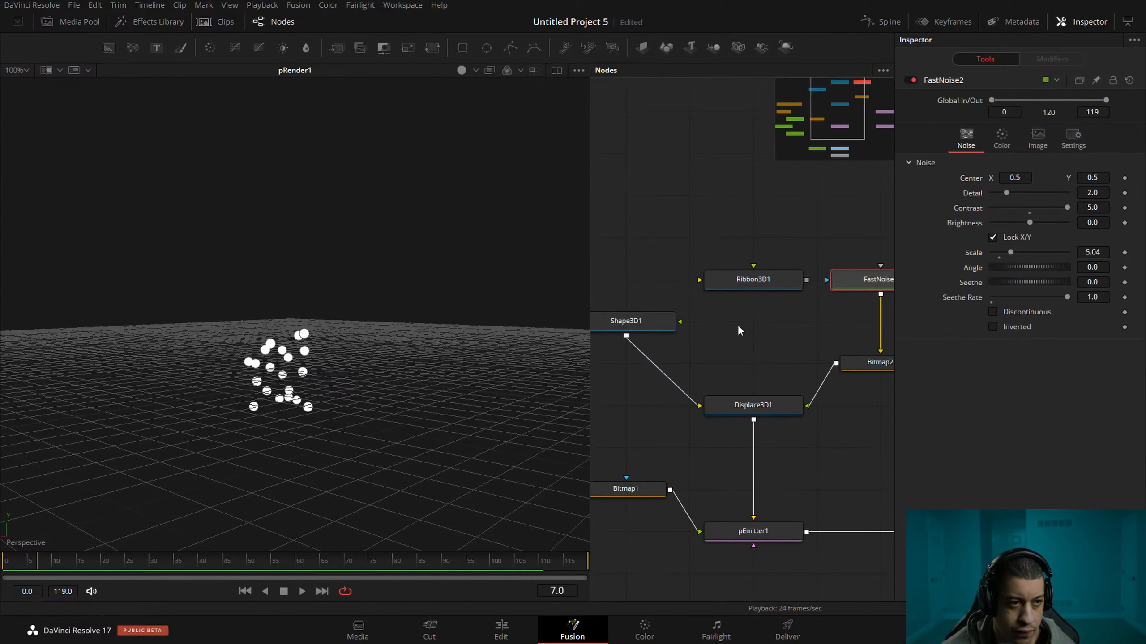
pyautogui.moveTo(649, 321); pyautogui.dragTo(650, 363)
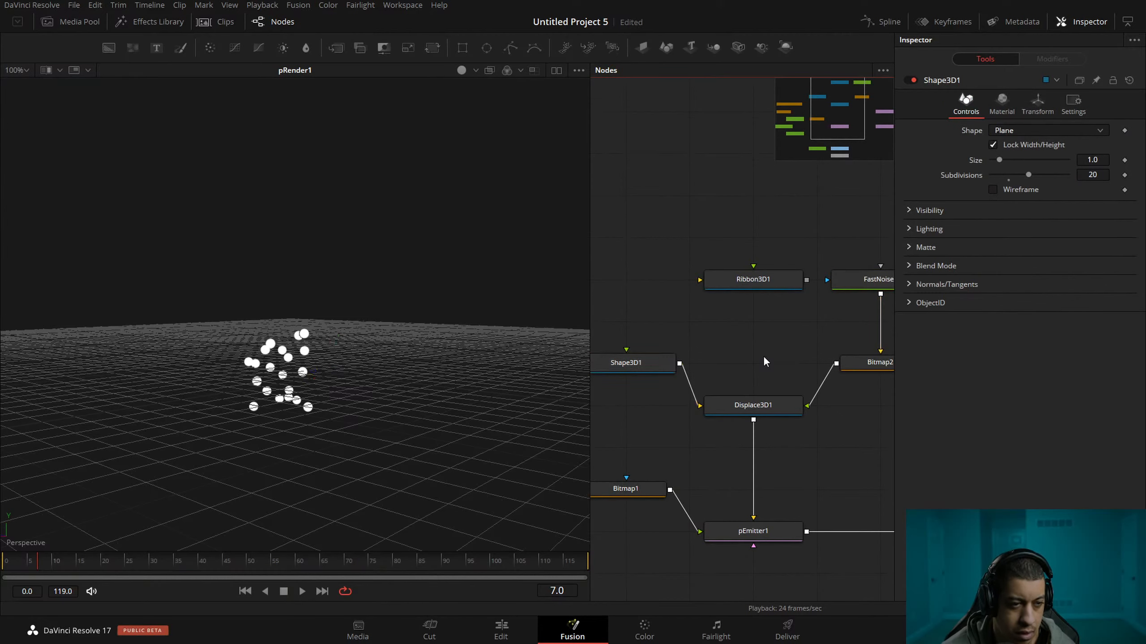
pyautogui.moveTo(763, 355); pyautogui.dragTo(757, 334)
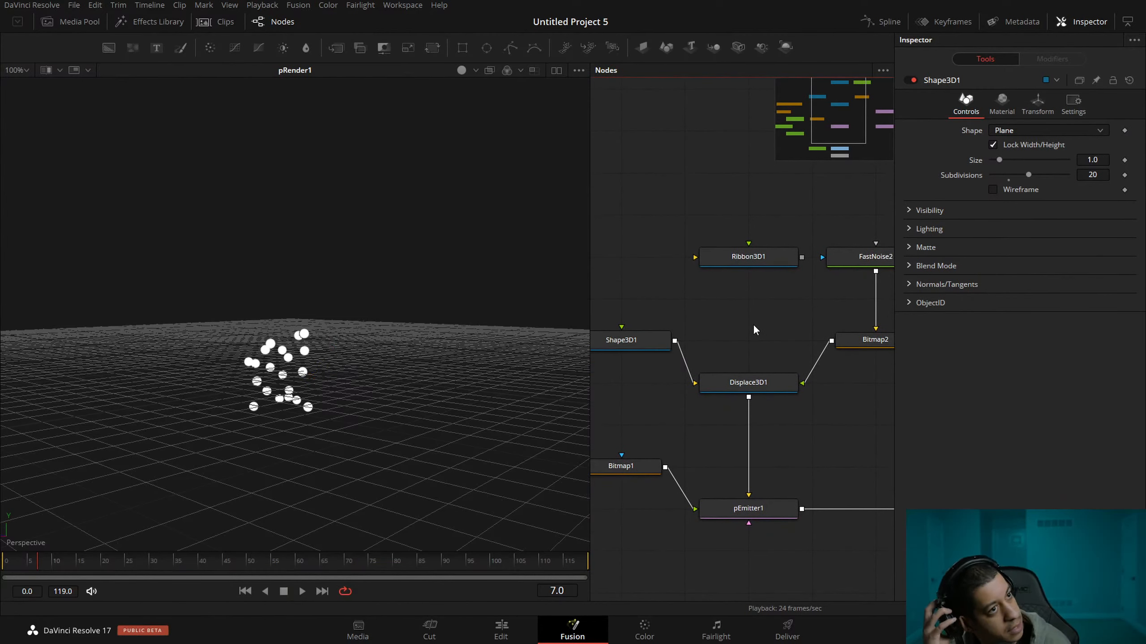
# Set FastNoise2's seethe rate to 0.2 and play the particles emitted from the displaced plane.
pyautogui.moveTo(801, 422); pyautogui.dragTo(789, 384)
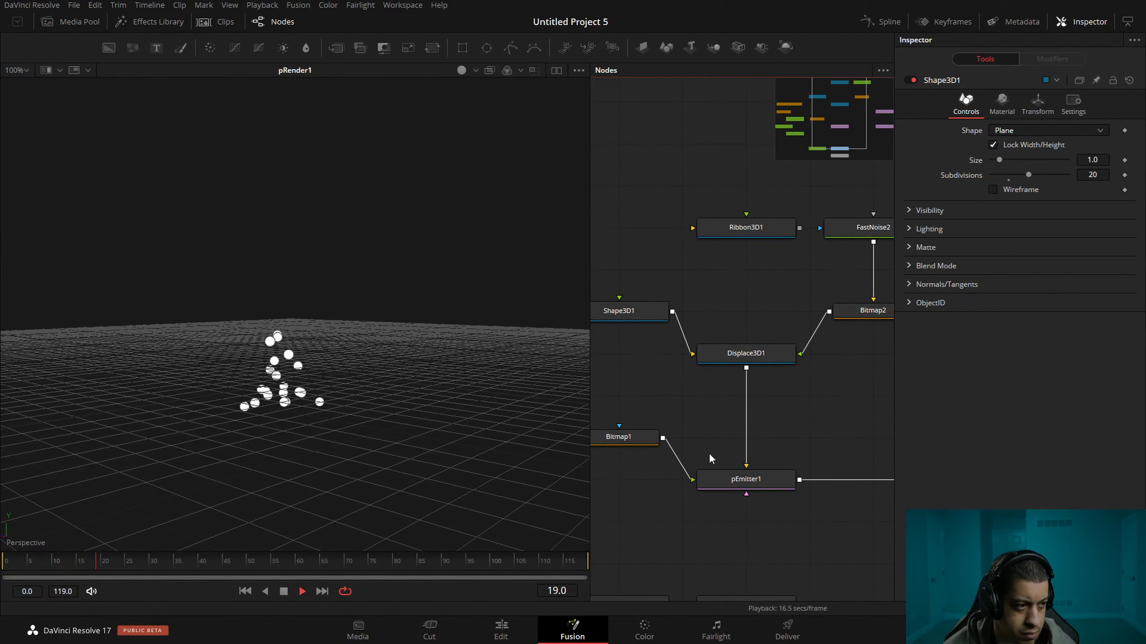
pyautogui.moveTo(741, 350); pyautogui.dragTo(746, 374)
pyautogui.click(860, 269)
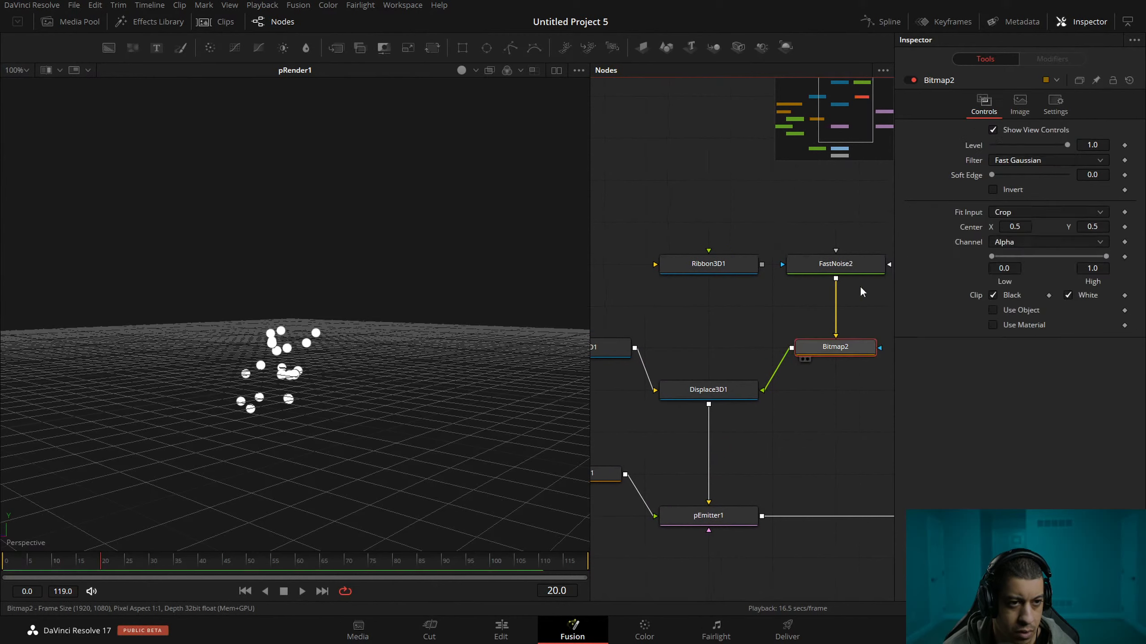
pyautogui.click(1100, 298)
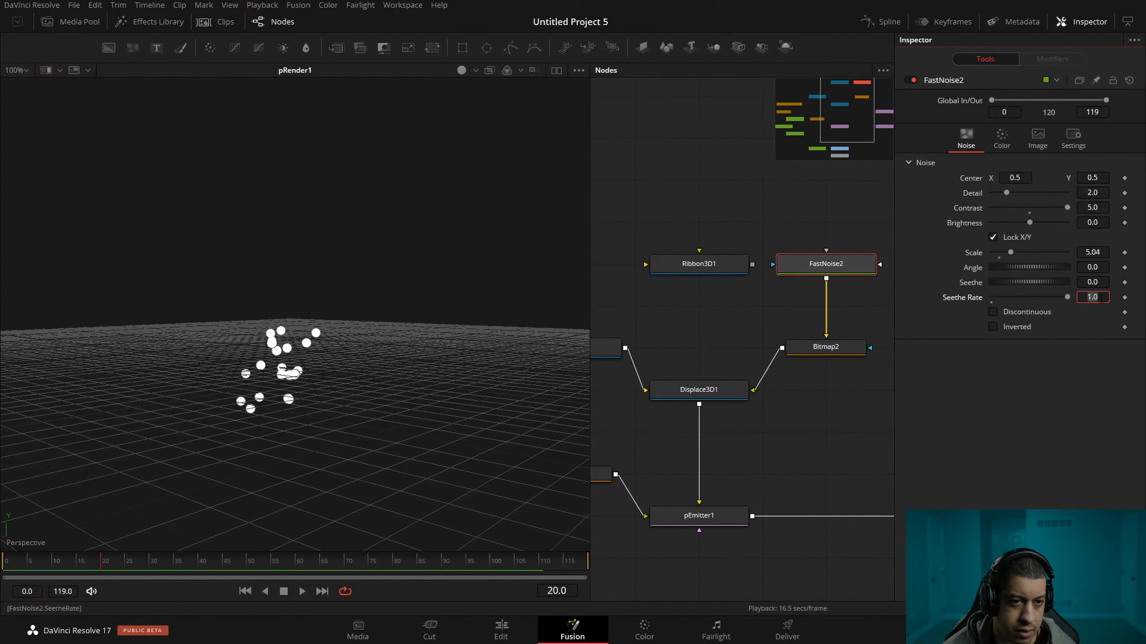
pyautogui.write('.2')
pyautogui.press('Tab')
pyautogui.click(303, 592)
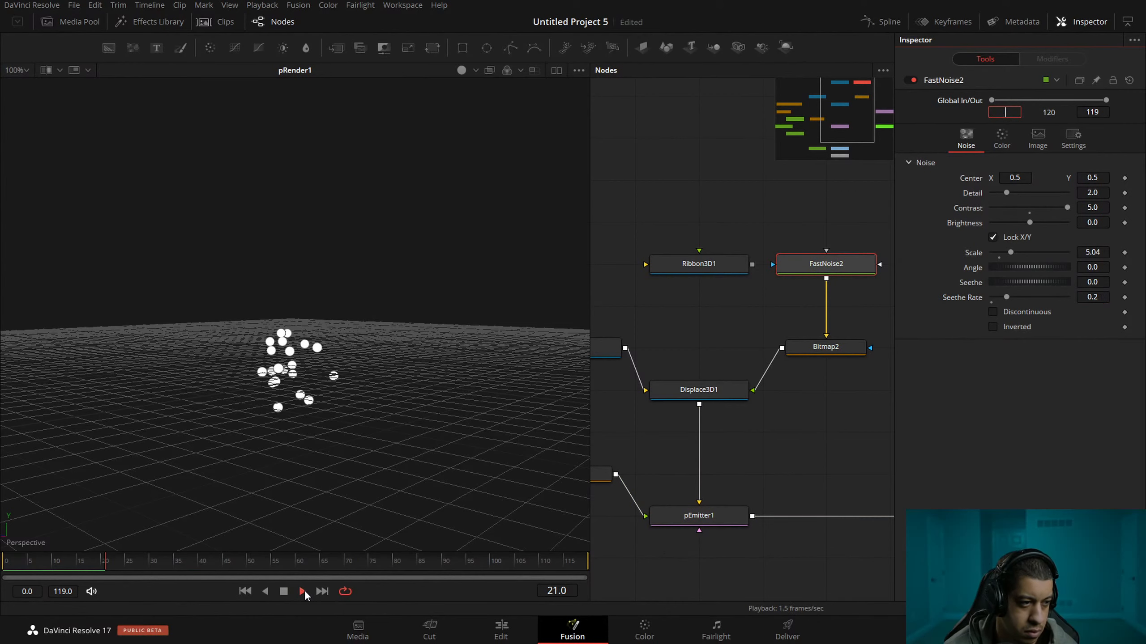
pyautogui.click(284, 592)
# View Displace3D1 and play the displaced plane's motion from a higher angle.
pyautogui.moveTo(681, 503); pyautogui.dragTo(728, 497)
pyautogui.click(728, 513)
pyautogui.click(751, 391)
pyautogui.press('1')
pyautogui.press('space')
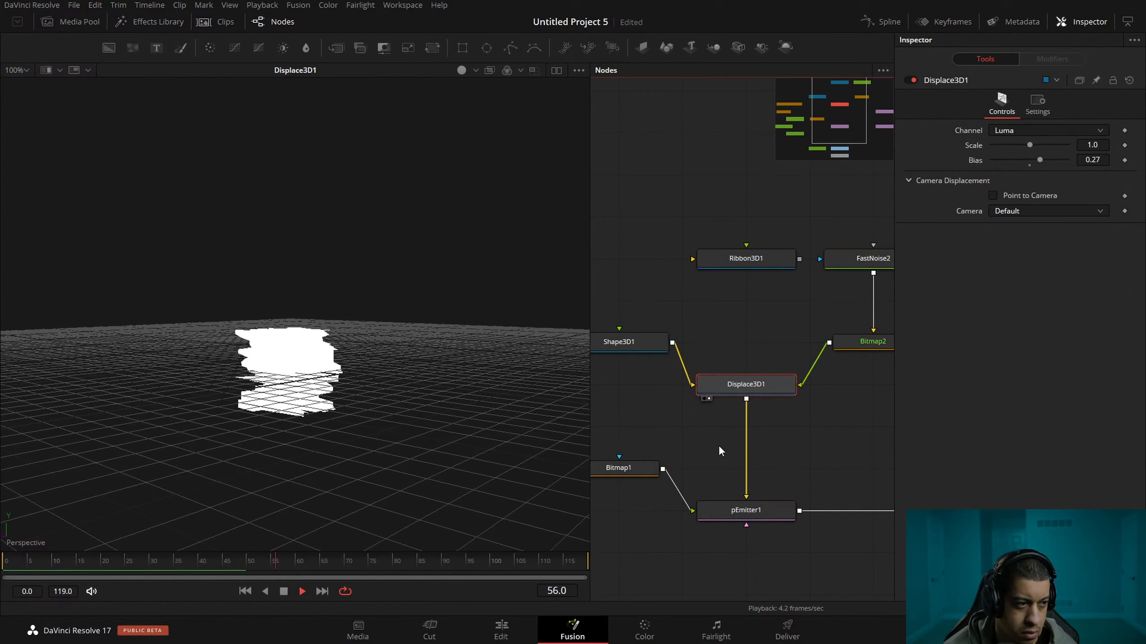
pyautogui.moveTo(323, 421); pyautogui.dragTo(410, 519)
pyautogui.press('space')
pyautogui.press('space')
pyautogui.hscroll(-2, 679, 429)
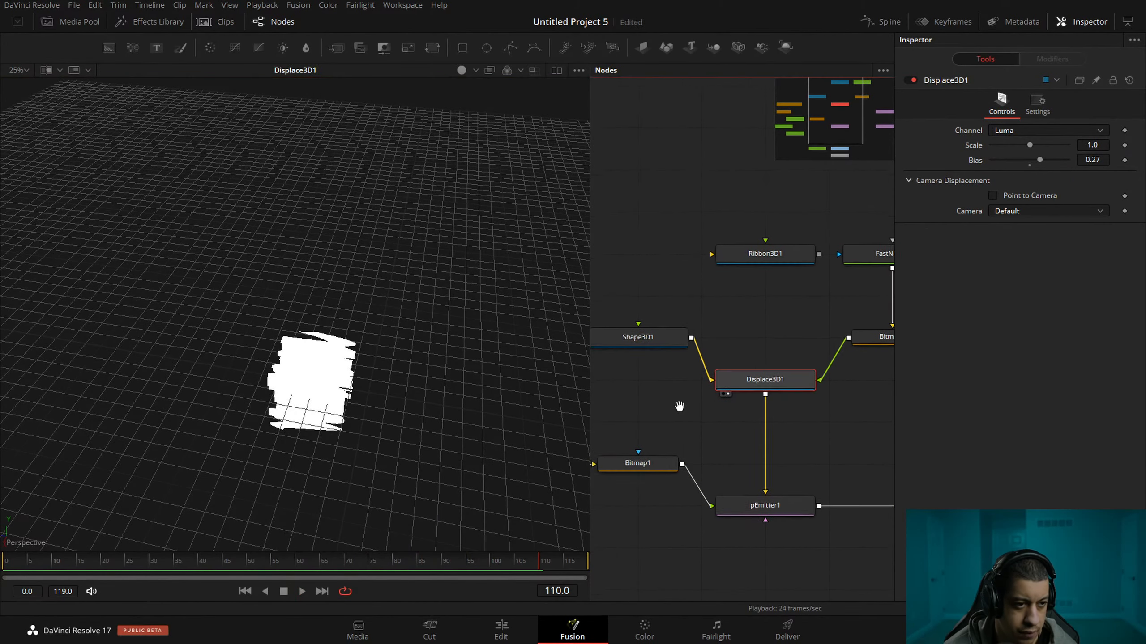
# Unlock the width and height of Shape3D1's plane.
pyautogui.click(636, 337)
pyautogui.moveTo(804, 316); pyautogui.dragTo(780, 317)
pyautogui.click(786, 260)
pyautogui.click(648, 344)
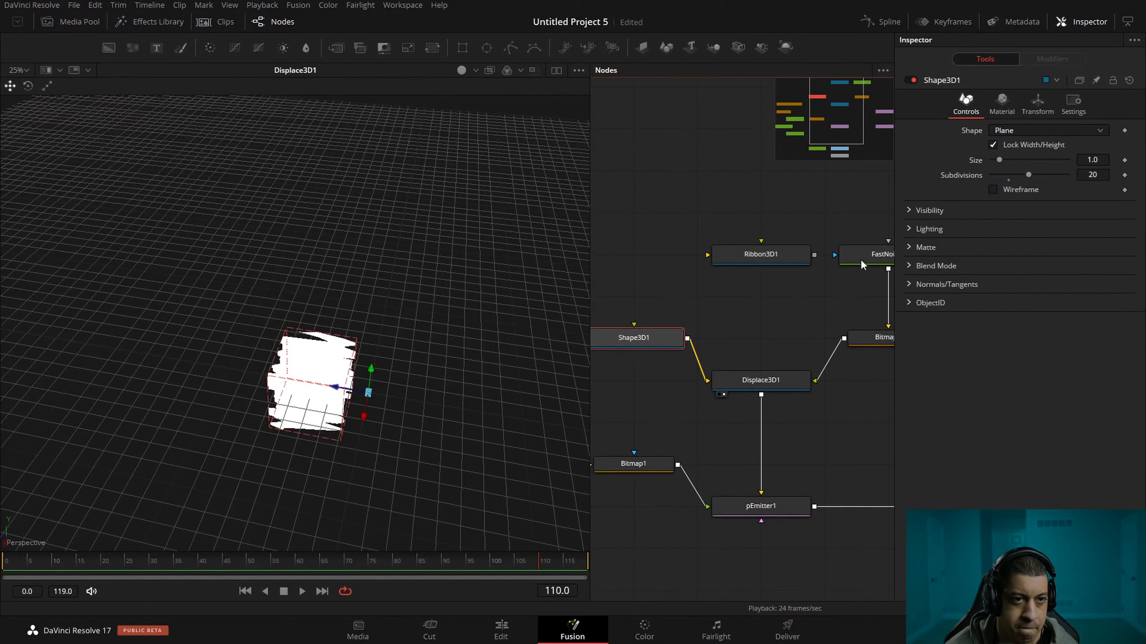
pyautogui.click(992, 144)
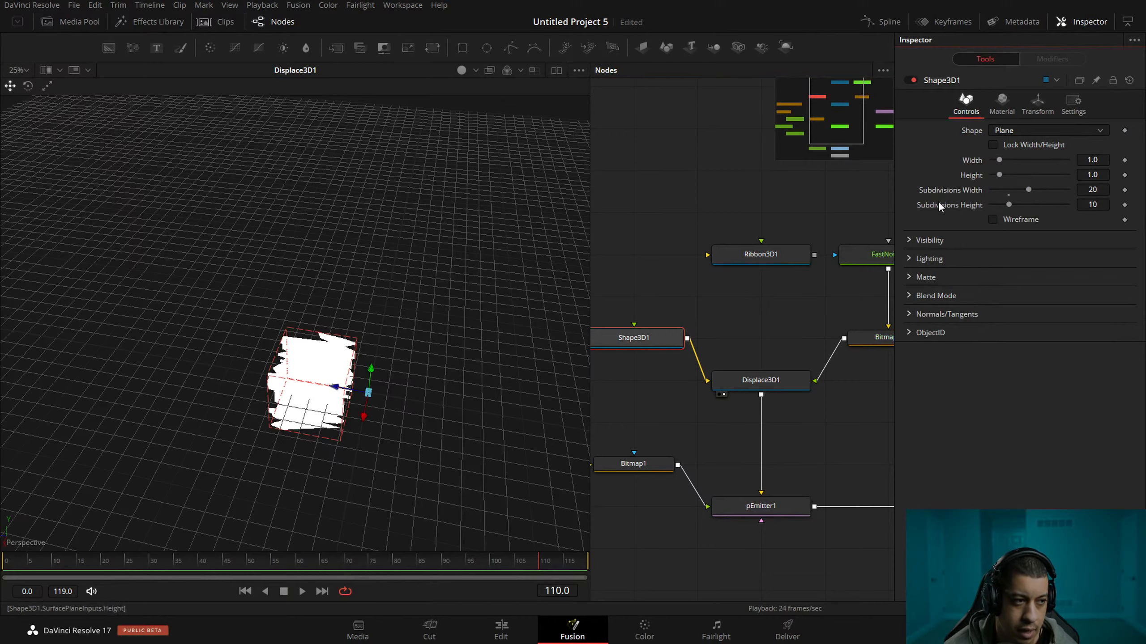
# Try a height of about 0.24 on Shape3D1's plane, and set it back to 1.
pyautogui.moveTo(566, 361); pyautogui.dragTo(495, 320)
pyautogui.moveTo(1001, 162); pyautogui.dragTo(990, 176)
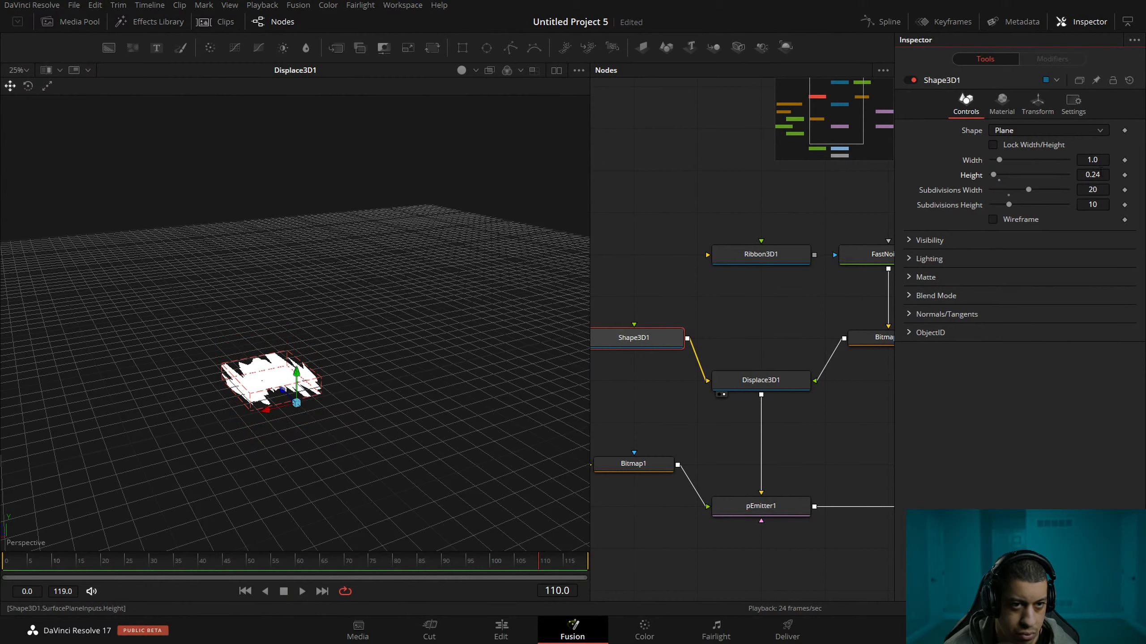
pyautogui.click(1100, 174)
pyautogui.write('1')
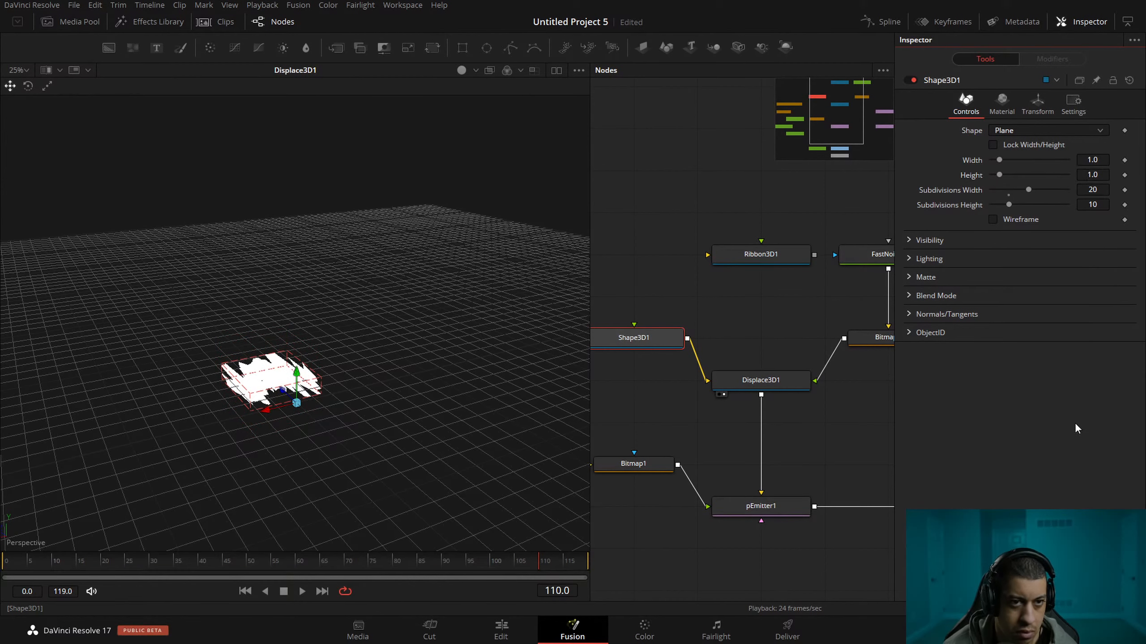
pyautogui.press('Return')
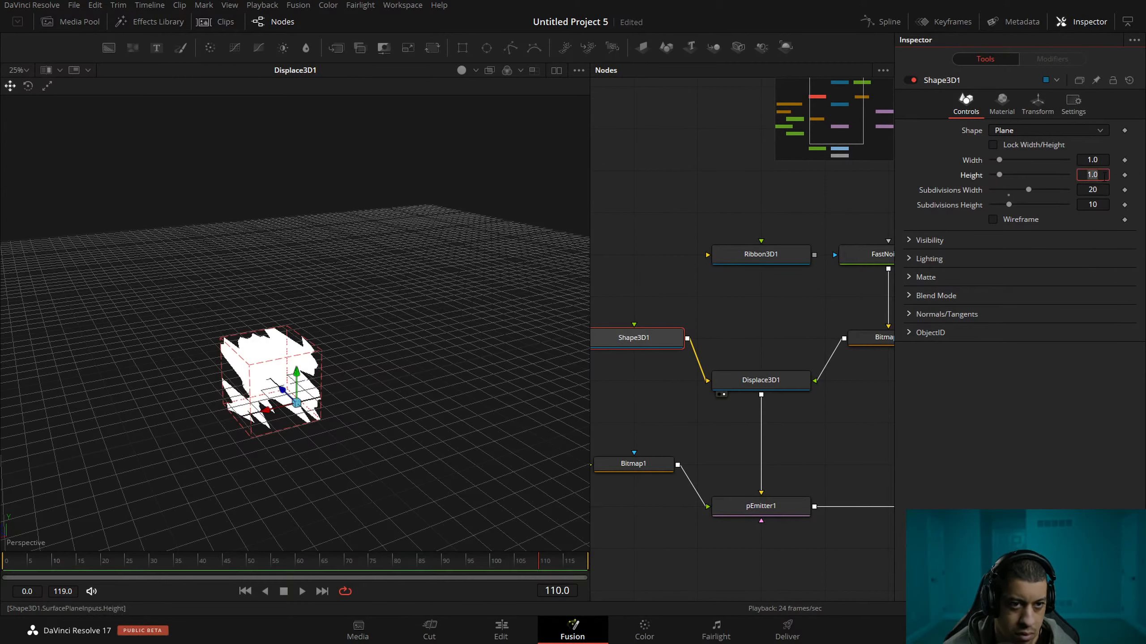
# Stretch Shape3D1's plane to a width of 3.78 and a height of 0.2, and view pRender1.
pyautogui.press('Return')
pyautogui.moveTo(1000, 160); pyautogui.dragTo(1025, 171)
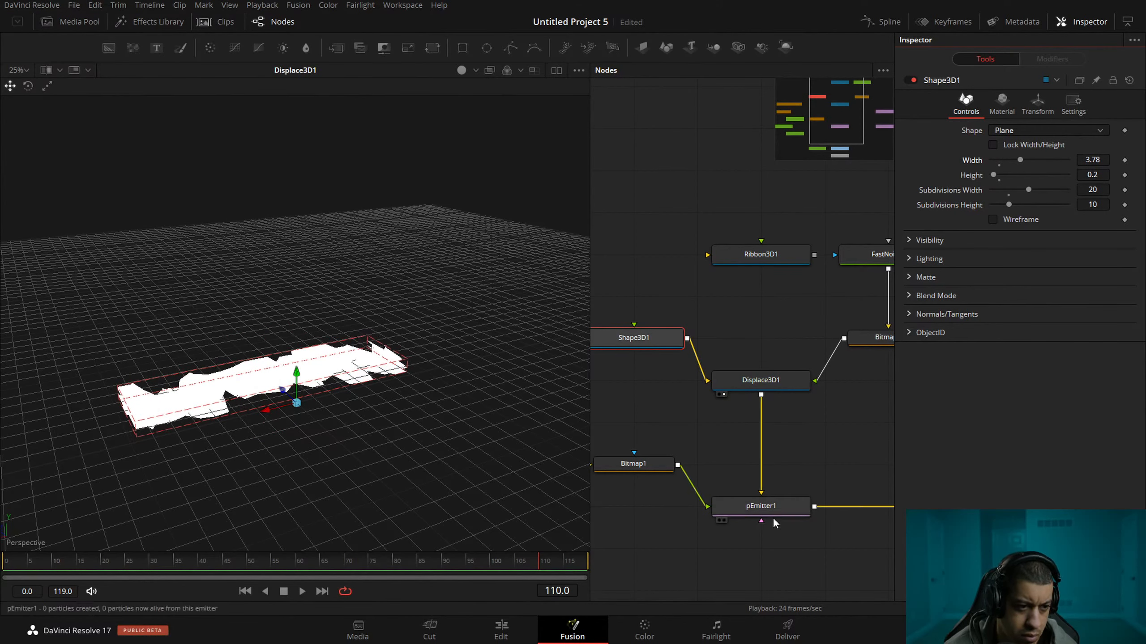
pyautogui.moveTo(771, 509); pyautogui.dragTo(563, 427)
# Set pEmitter1's particle number to 100 and its lifespan to 100.
pyautogui.click(766, 505)
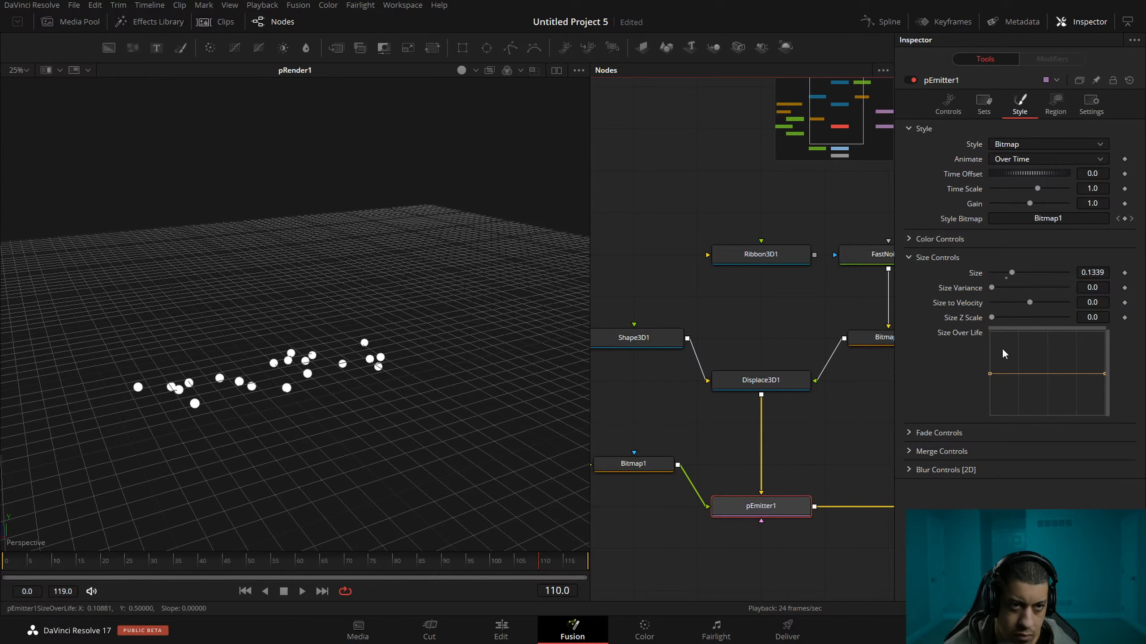
pyautogui.click(948, 103)
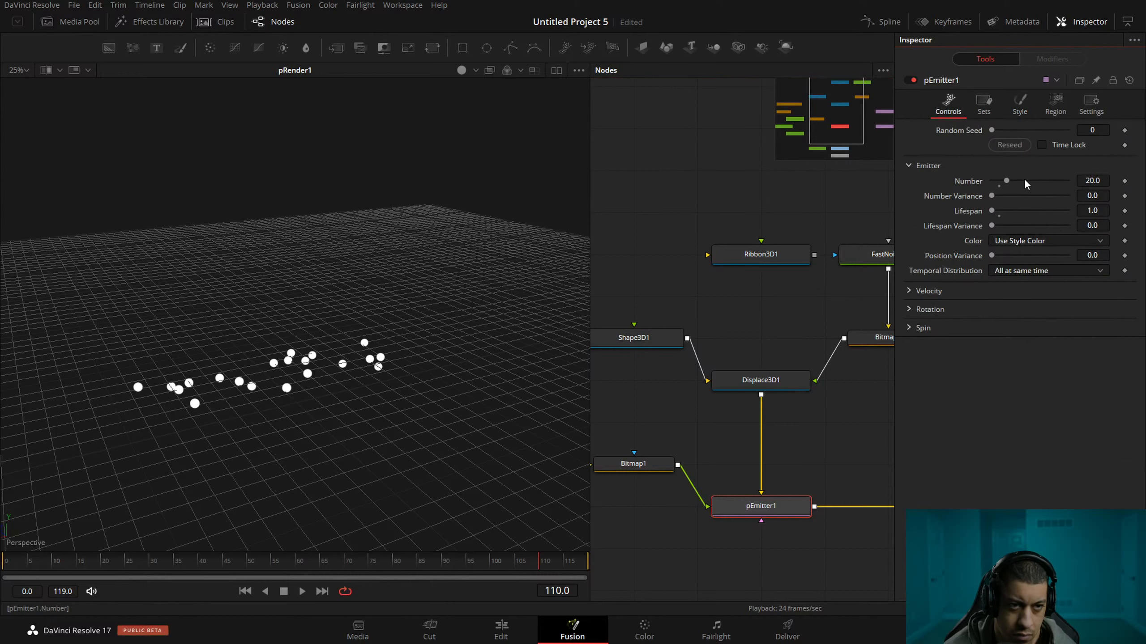
pyautogui.moveTo(1007, 180); pyautogui.dragTo(1093, 193)
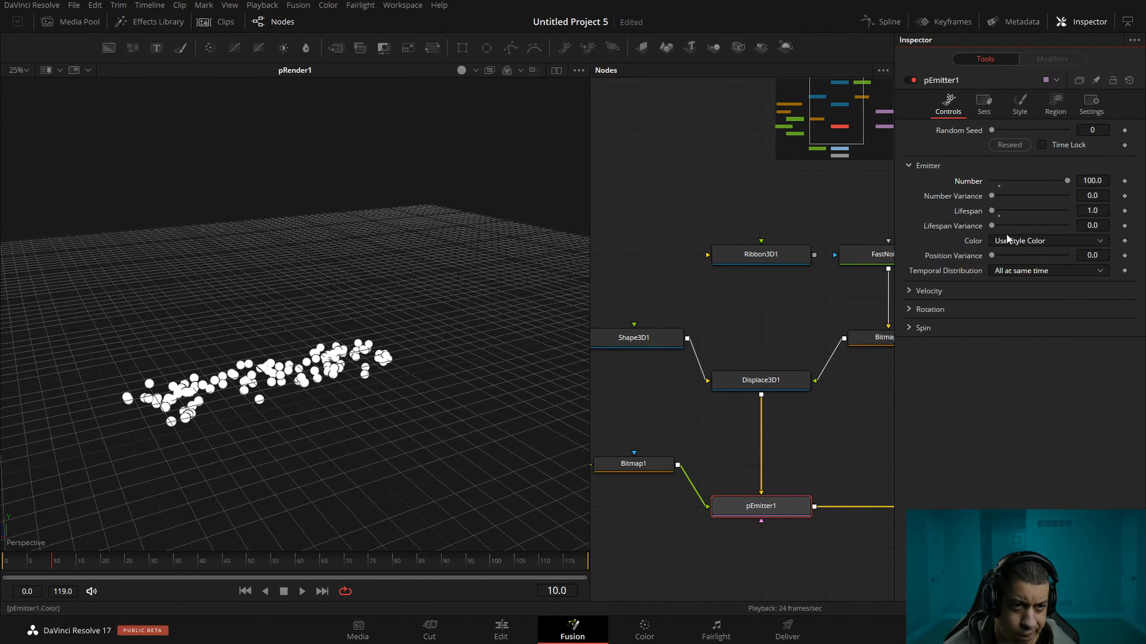
pyautogui.click(1019, 104)
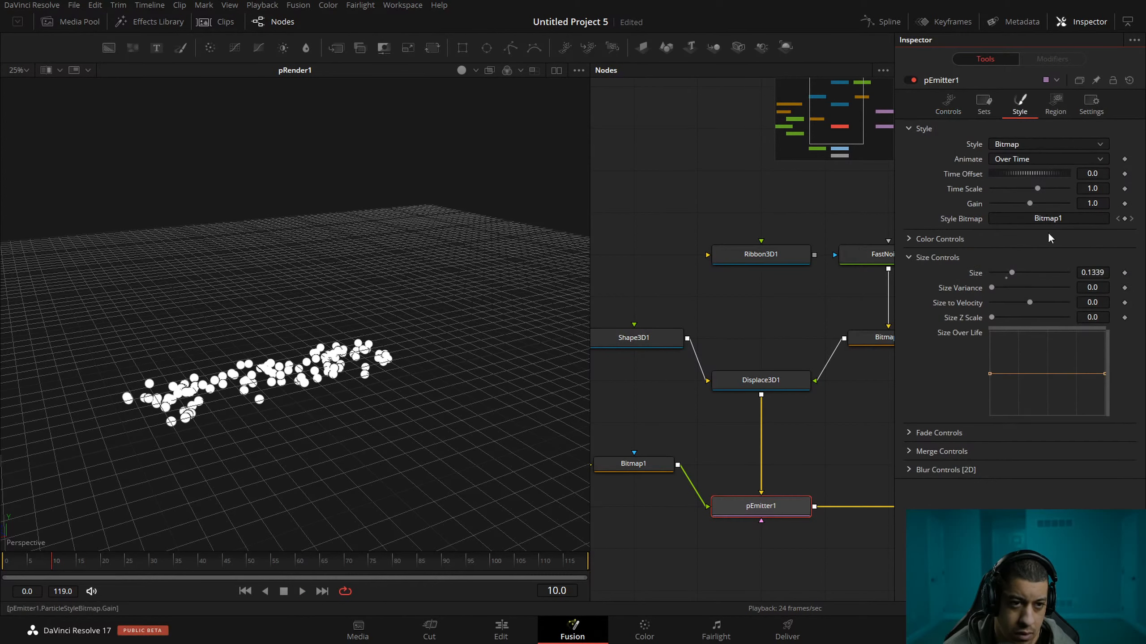
pyautogui.click(948, 104)
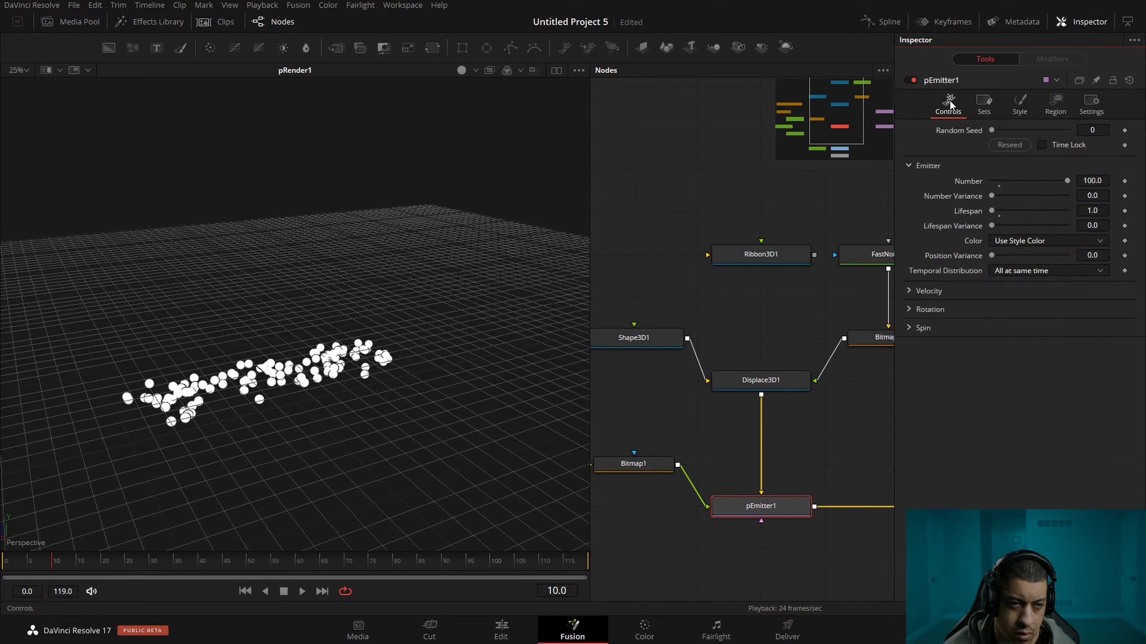
pyautogui.click(999, 211)
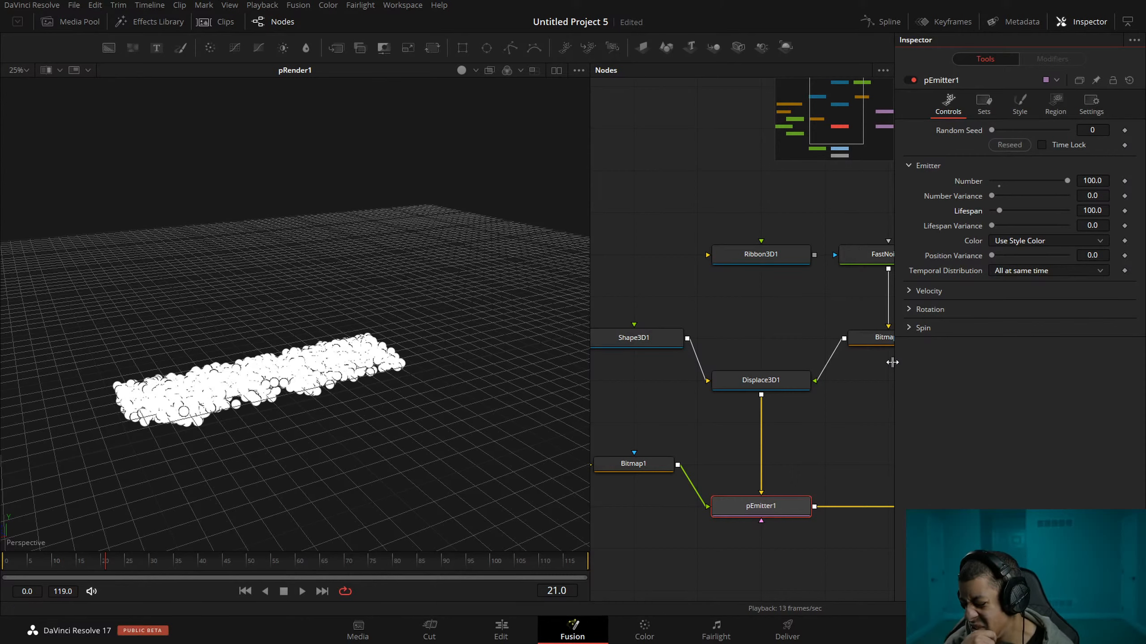
# Take Displace3D1 out of the chain by detaching its connections, and feed Shape3D1 straight into pEmitter1.
pyautogui.moveTo(821, 374); pyautogui.dragTo(808, 414)
pyautogui.click(790, 365)
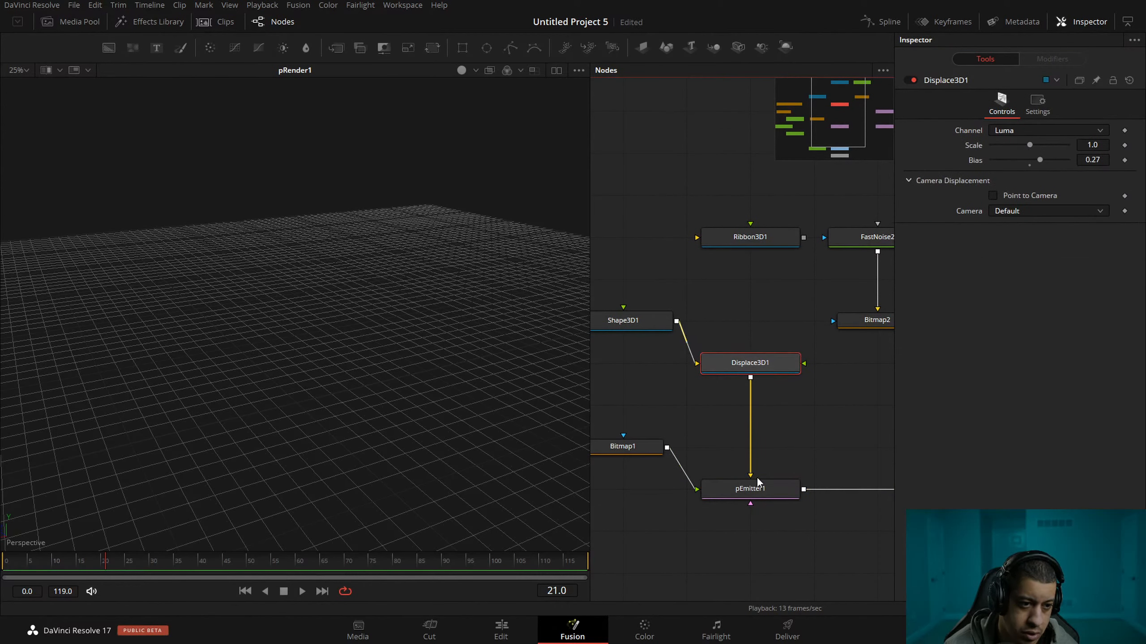
pyautogui.moveTo(749, 363); pyautogui.dragTo(748, 280)
pyautogui.moveTo(623, 307); pyautogui.dragTo(753, 363)
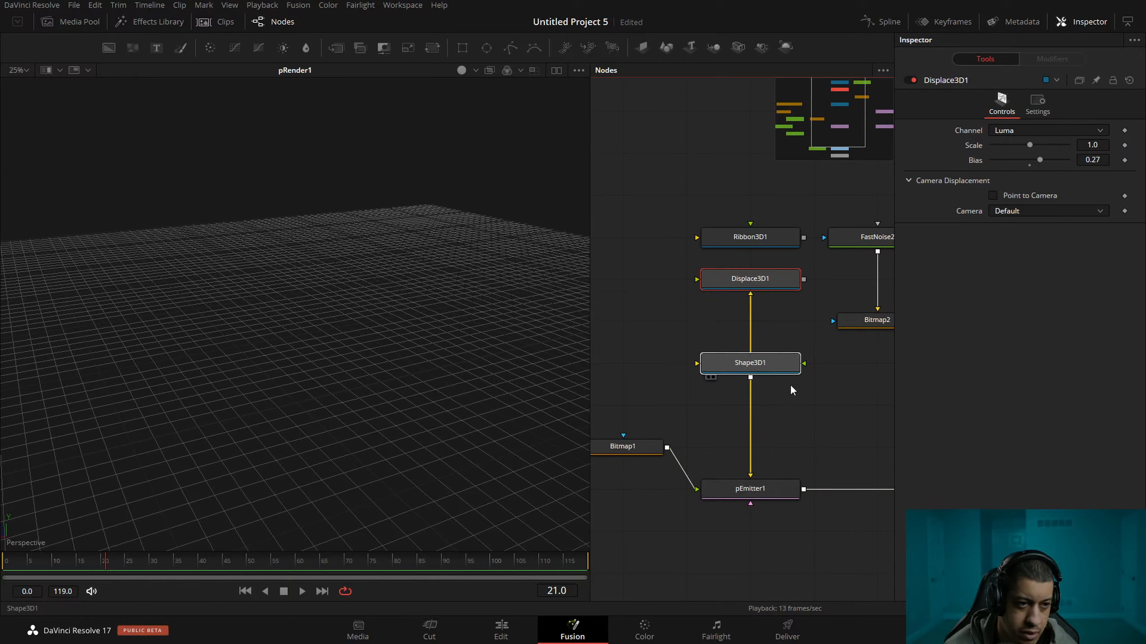
pyautogui.click(750, 324)
pyautogui.moveTo(795, 408); pyautogui.dragTo(759, 354)
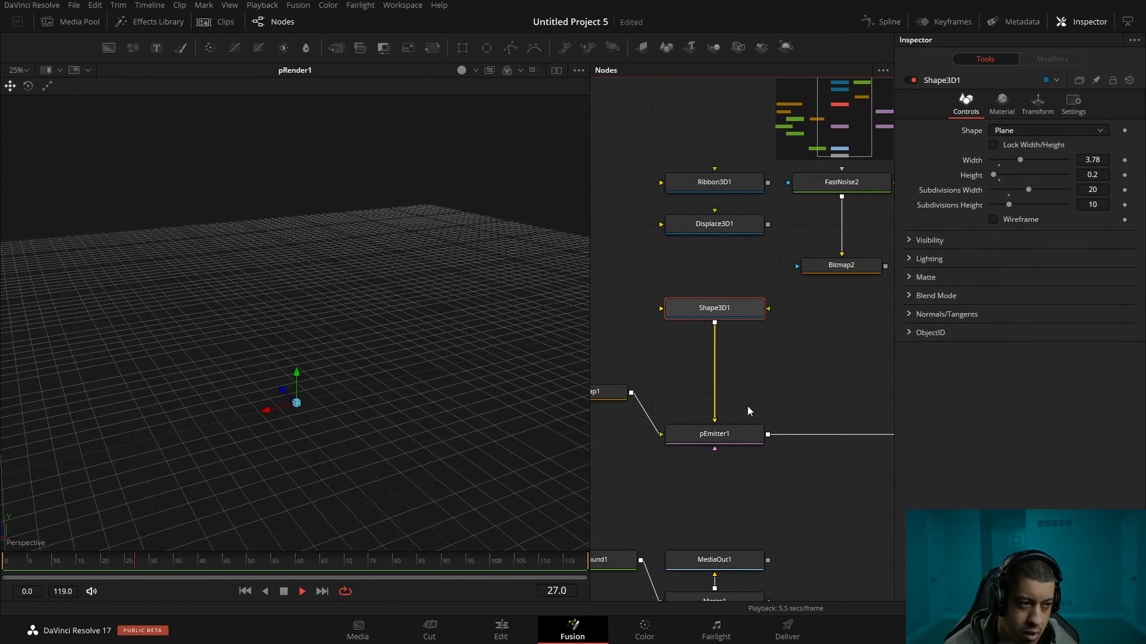
# Check pRender1's output with the undisplaced plane as the emission source.
pyautogui.moveTo(853, 354); pyautogui.dragTo(626, 322)
pyautogui.moveTo(667, 379); pyautogui.dragTo(762, 384)
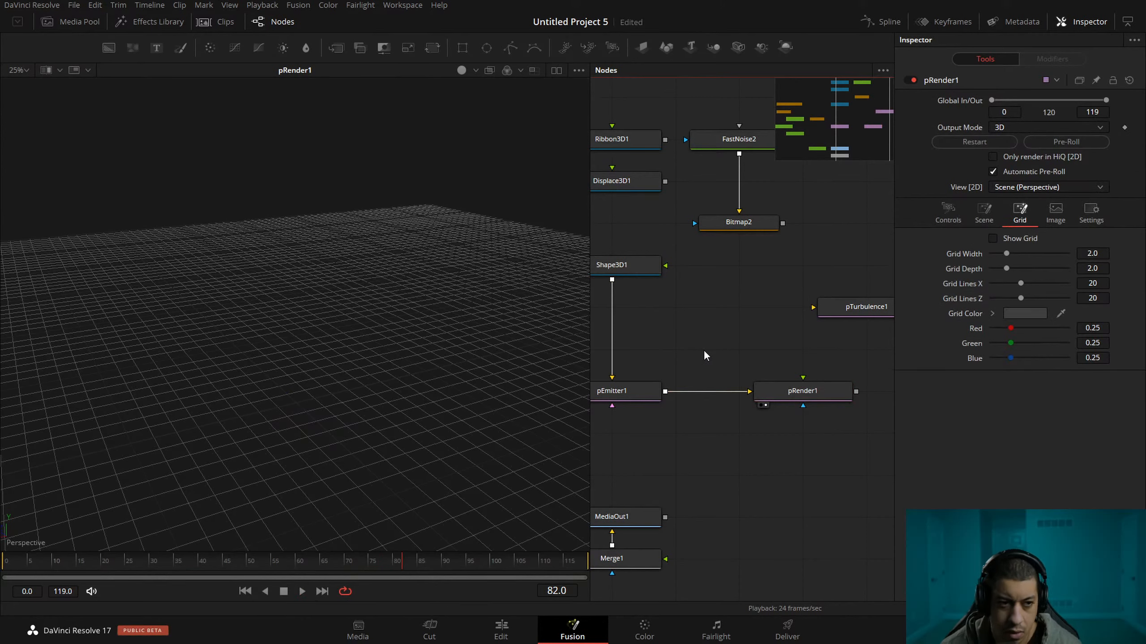
pyautogui.click(769, 387)
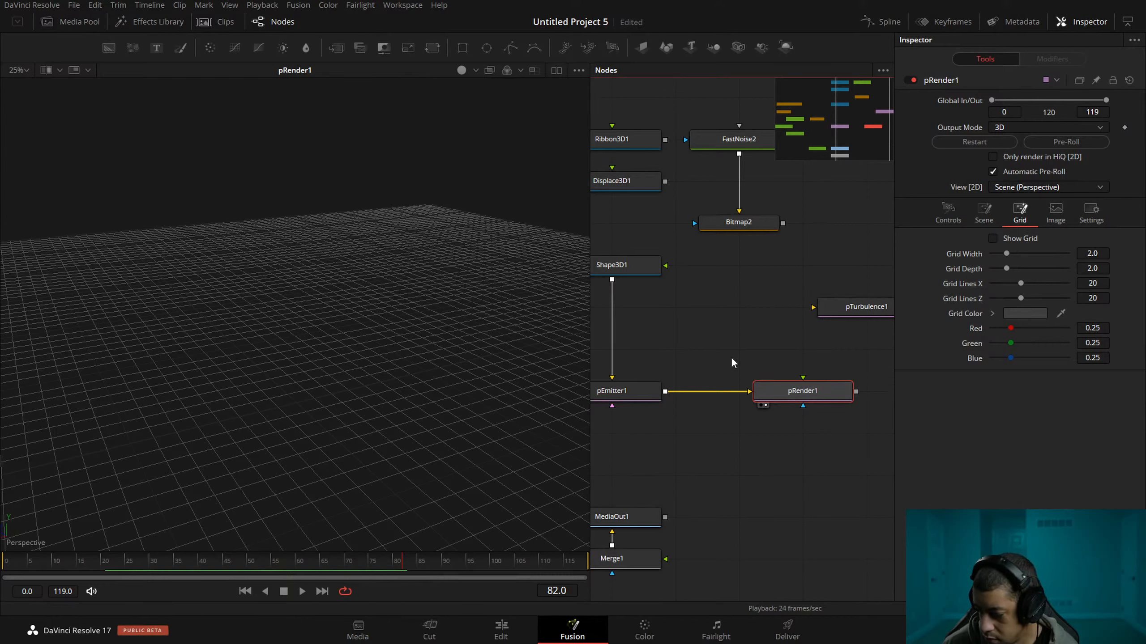
# Disconnect Shape3D1 from pEmitter1 and move it above the Ribbon3D1 node.
pyautogui.moveTo(790, 340); pyautogui.dragTo(831, 382)
pyautogui.moveTo(729, 363); pyautogui.dragTo(769, 371)
pyautogui.moveTo(738, 328); pyautogui.dragTo(685, 396)
pyautogui.moveTo(690, 319); pyautogui.dragTo(691, 358)
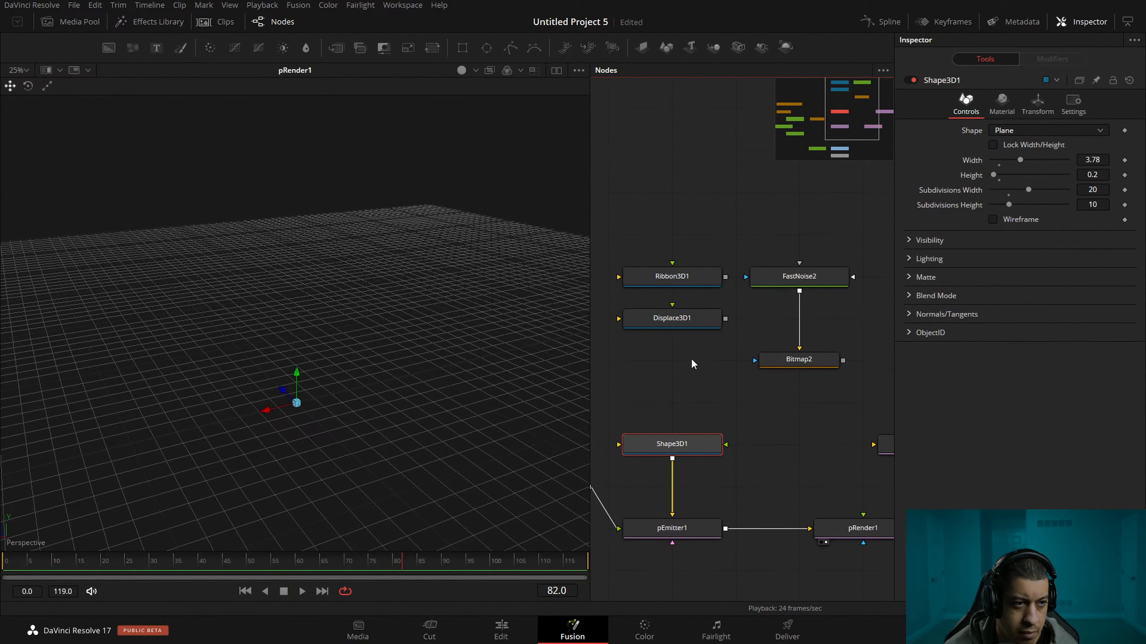
pyautogui.click(673, 478)
pyautogui.moveTo(695, 449); pyautogui.dragTo(711, 171)
pyautogui.moveTo(697, 244); pyautogui.dragTo(740, 244)
pyautogui.moveTo(710, 239); pyautogui.dragTo(747, 250)
# Change Shape3D1's shape to Sphere.
pyautogui.click(1046, 130)
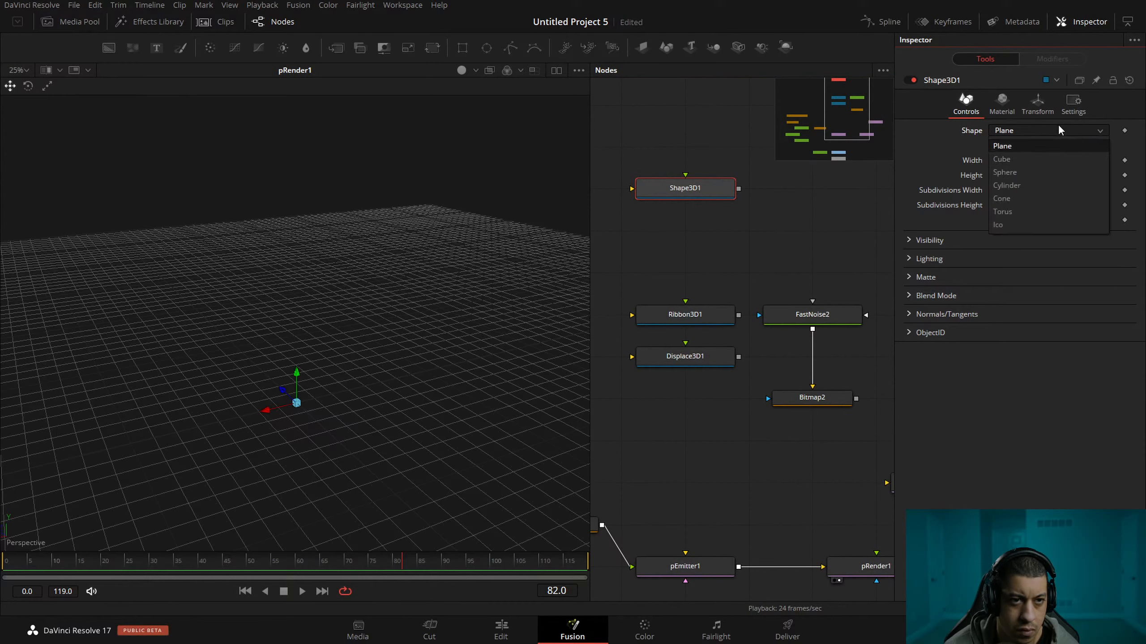
pyautogui.click(1046, 176)
pyautogui.click(721, 237)
pyautogui.moveTo(721, 238); pyautogui.dragTo(711, 244)
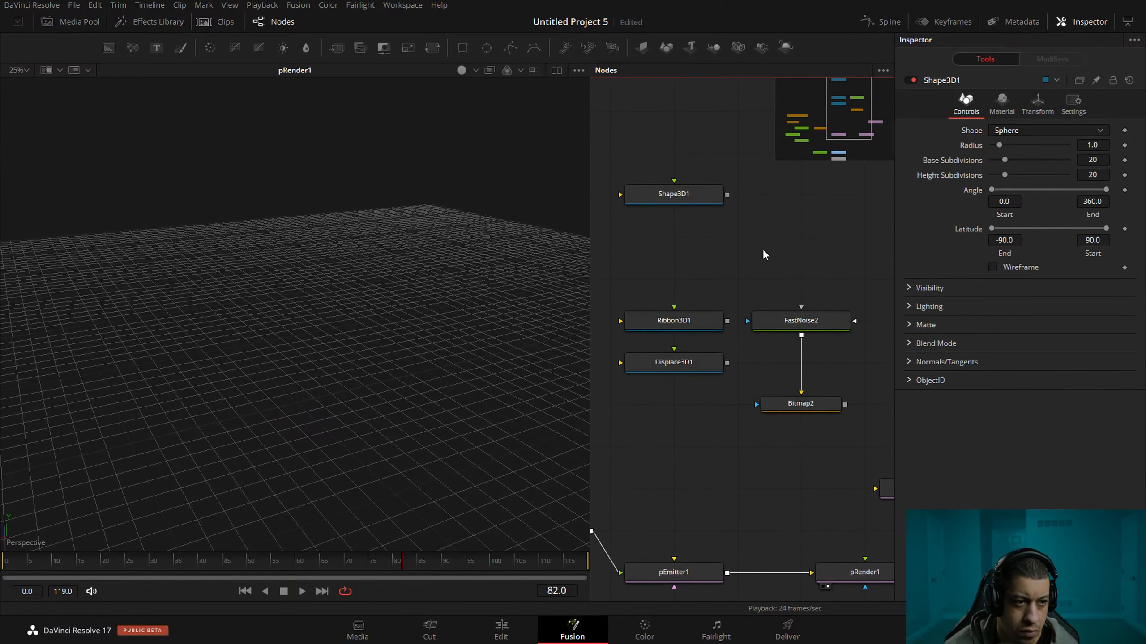
pyautogui.click(689, 199)
pyautogui.hotkey('shift', 'space')
pyautogui.write('bit')
pyautogui.press('BackSpace')
pyautogui.press('BackSpace')
pyautogui.press('BackSpace')
pyautogui.write('dup')
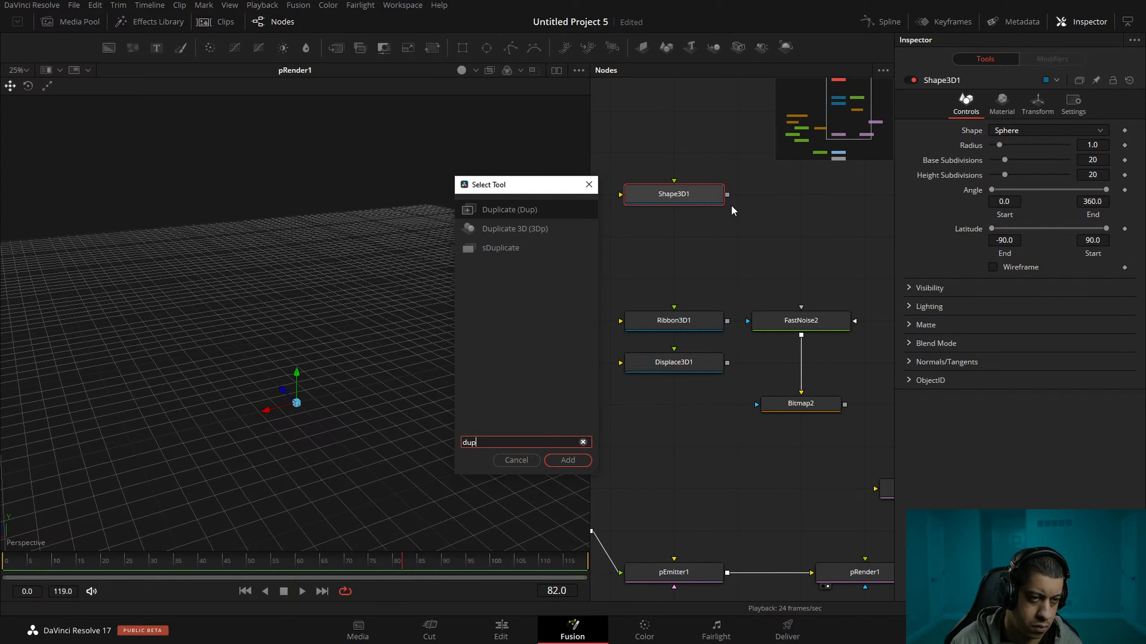
pyautogui.press('Return')
pyautogui.moveTo(824, 266); pyautogui.dragTo(777, 302)
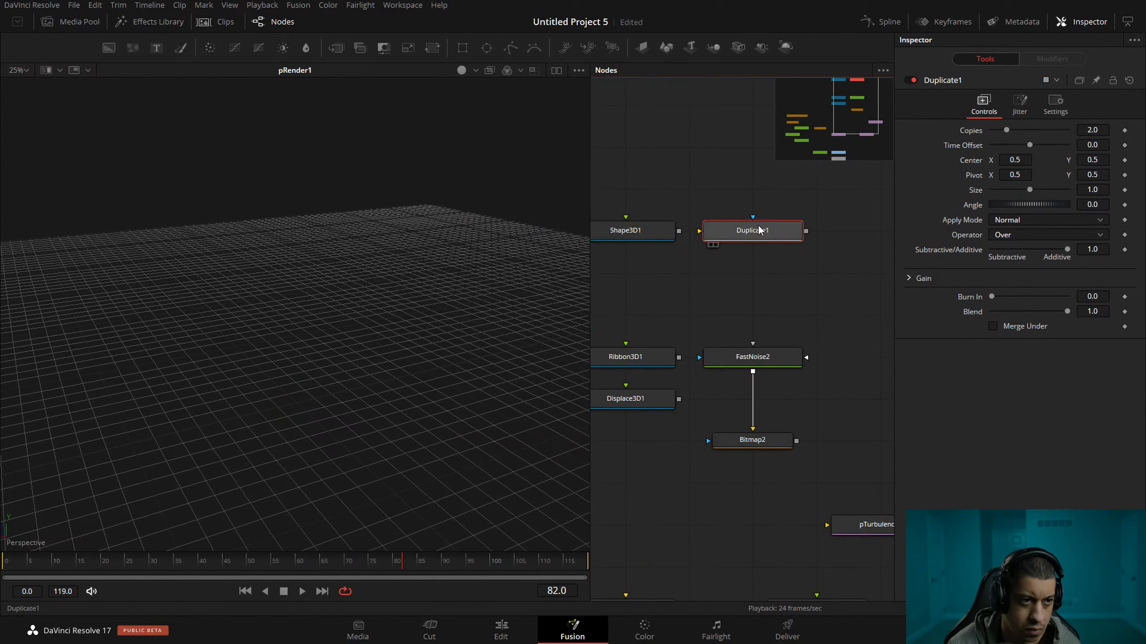
pyautogui.press('Delete')
# Add a Duplicate 3D node, connect Shape3D1 to its input and view the result.
pyautogui.hotkey('shift', 'space')
pyautogui.write('dup')
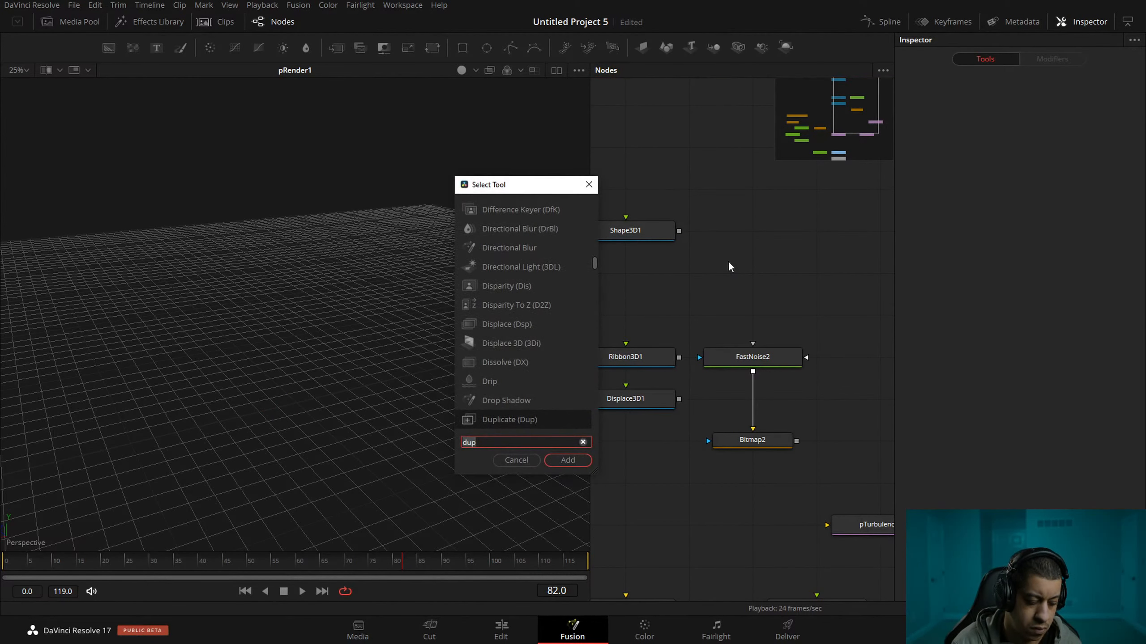
pyautogui.write('3d')
pyautogui.press('Down')
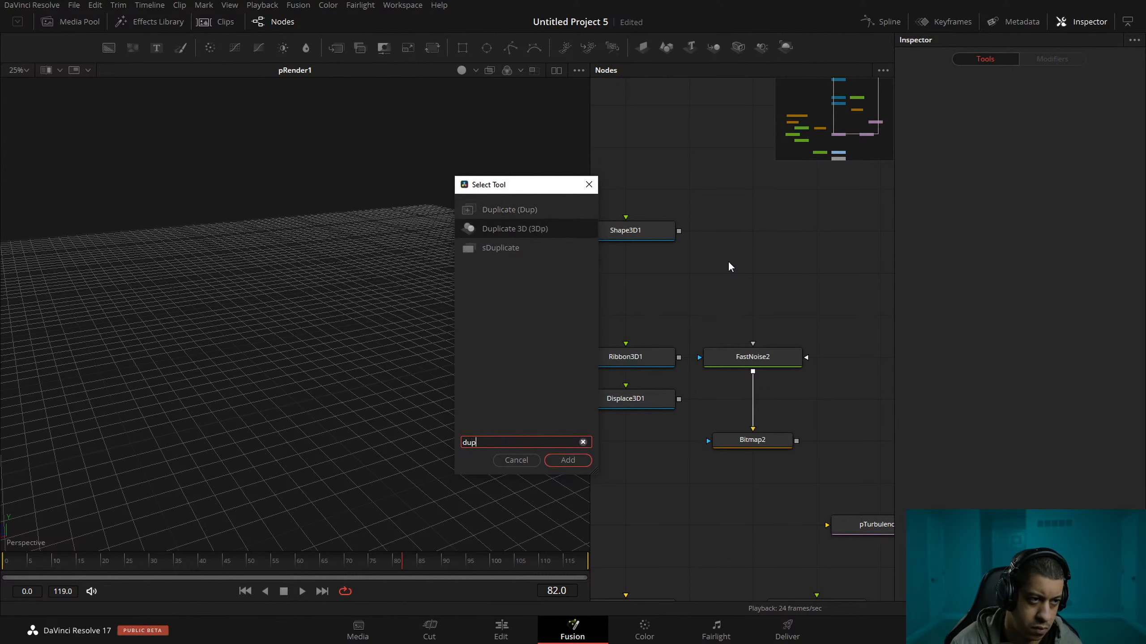
pyautogui.press('Return')
pyautogui.moveTo(679, 231); pyautogui.dragTo(767, 231)
pyautogui.press('1')
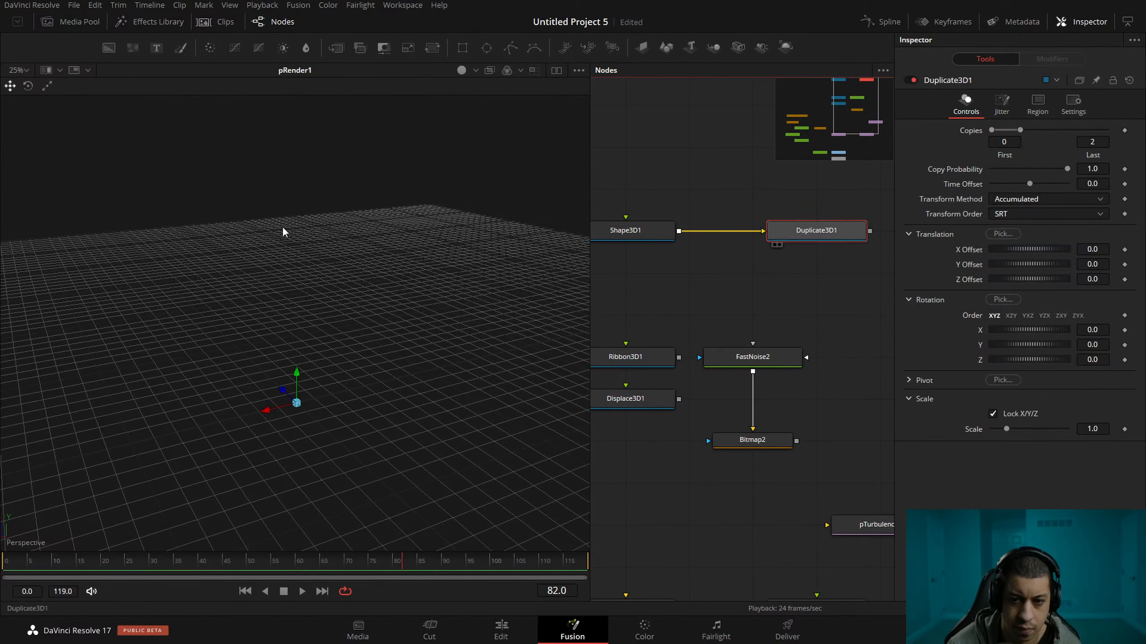
pyautogui.moveTo(668, 299); pyautogui.dragTo(712, 317)
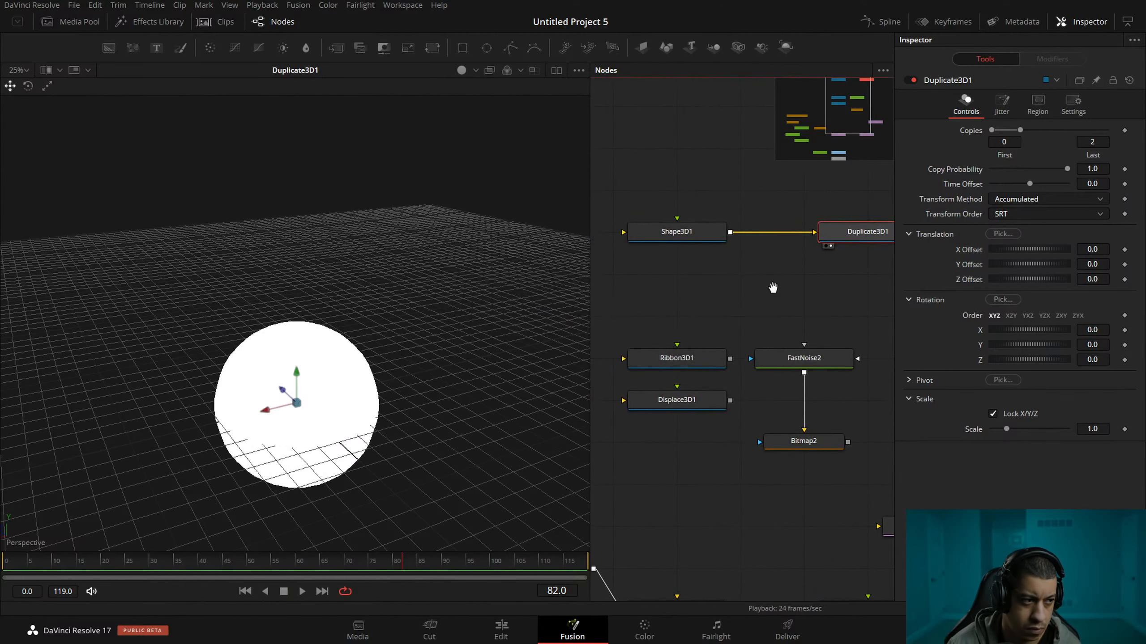
pyautogui.moveTo(772, 289); pyautogui.dragTo(732, 290)
# Set Duplicate3D1's last copy to 10 and offset the copies along X.
pyautogui.click(657, 236)
pyautogui.click(828, 239)
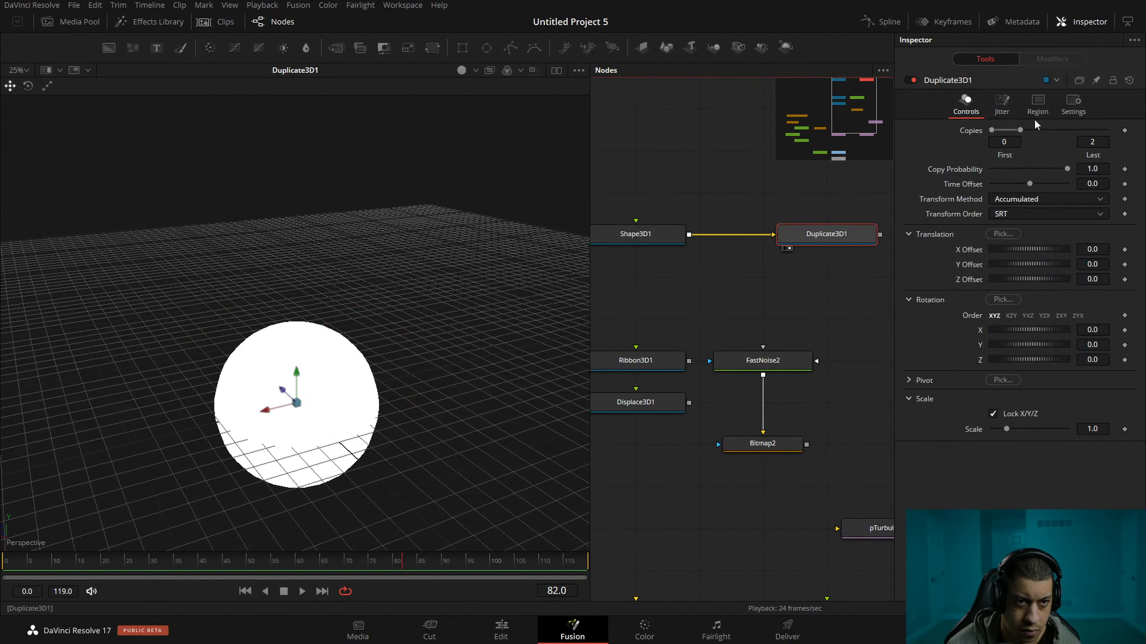
pyautogui.click(1093, 142)
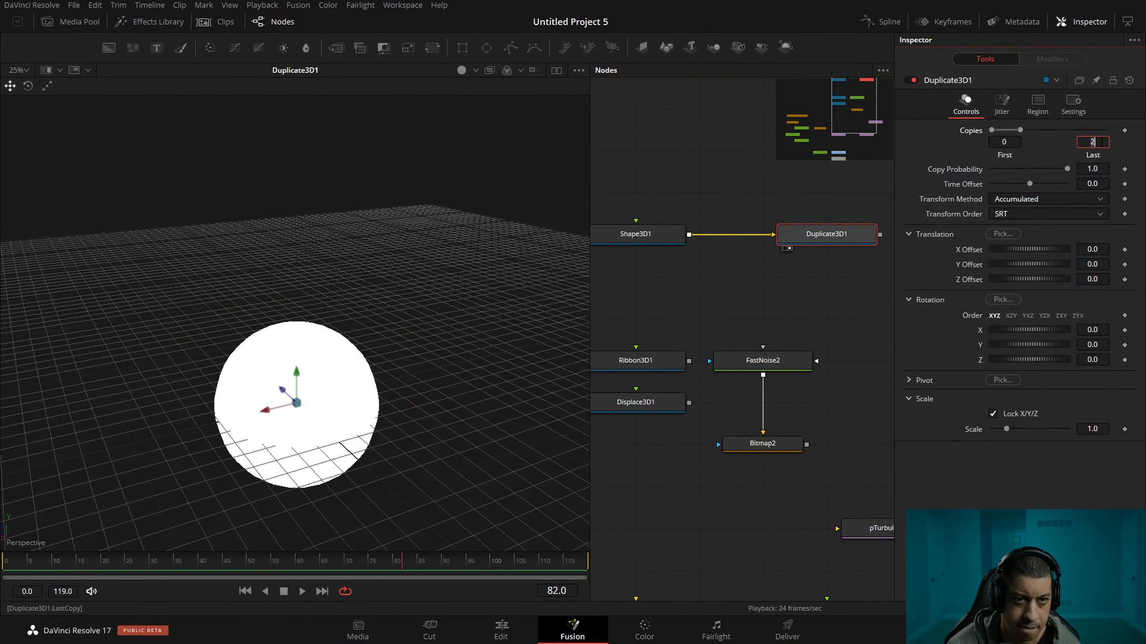
pyautogui.write('10')
pyautogui.press('Tab')
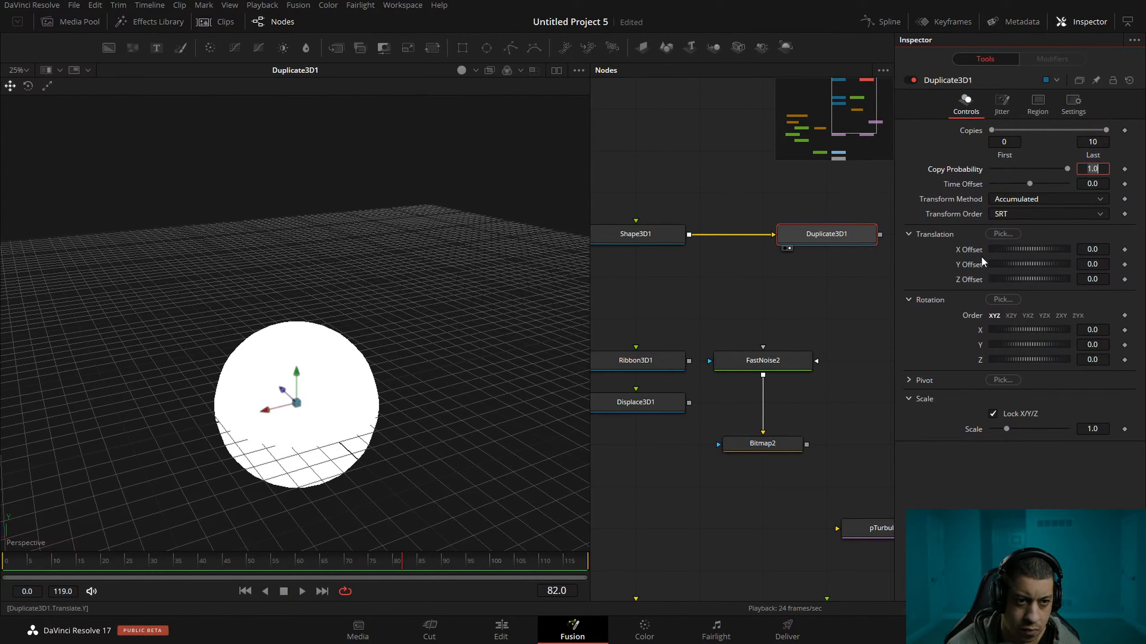
pyautogui.moveTo(1034, 256); pyautogui.dragTo(1035, 256)
# Set the radius of Shape3D1's sphere to 0.1.
pyautogui.click(672, 234)
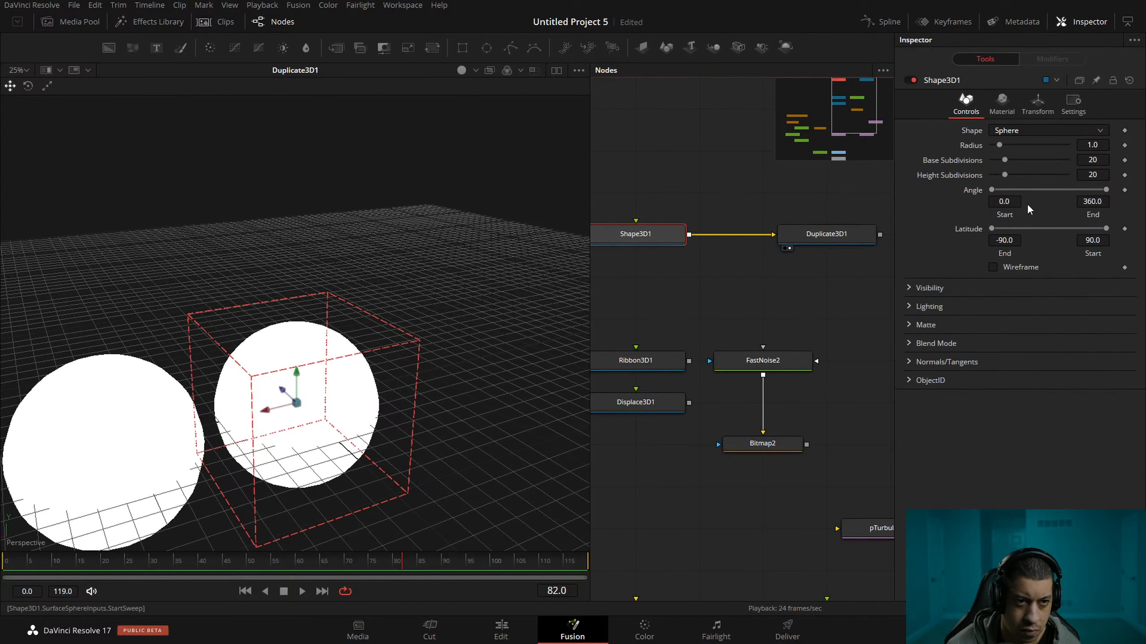
pyautogui.click(1037, 106)
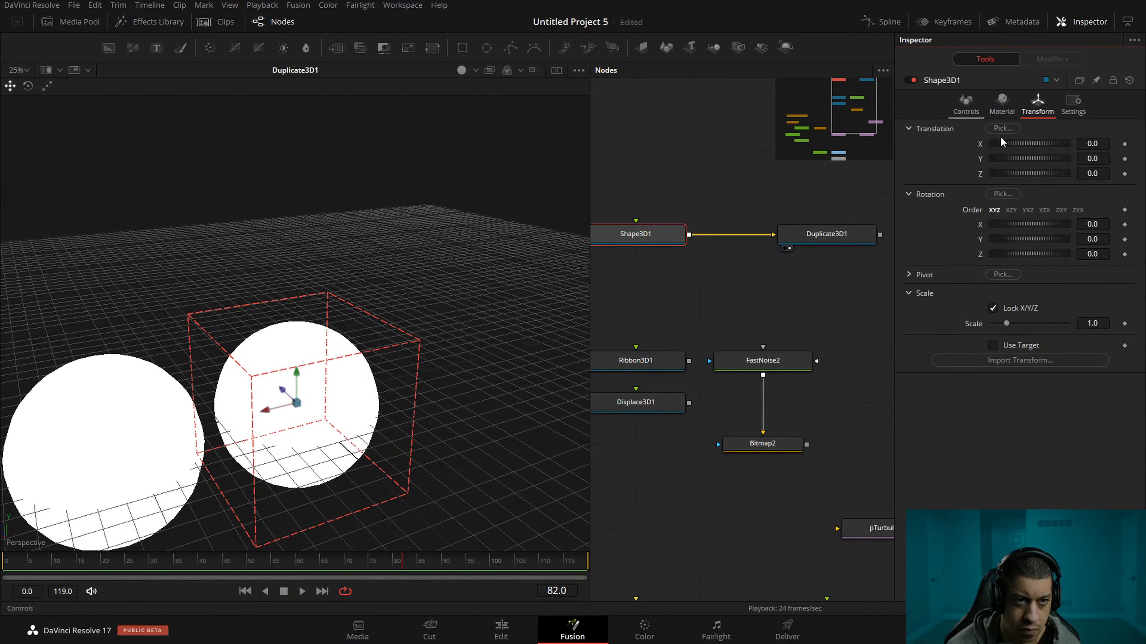
pyautogui.click(966, 104)
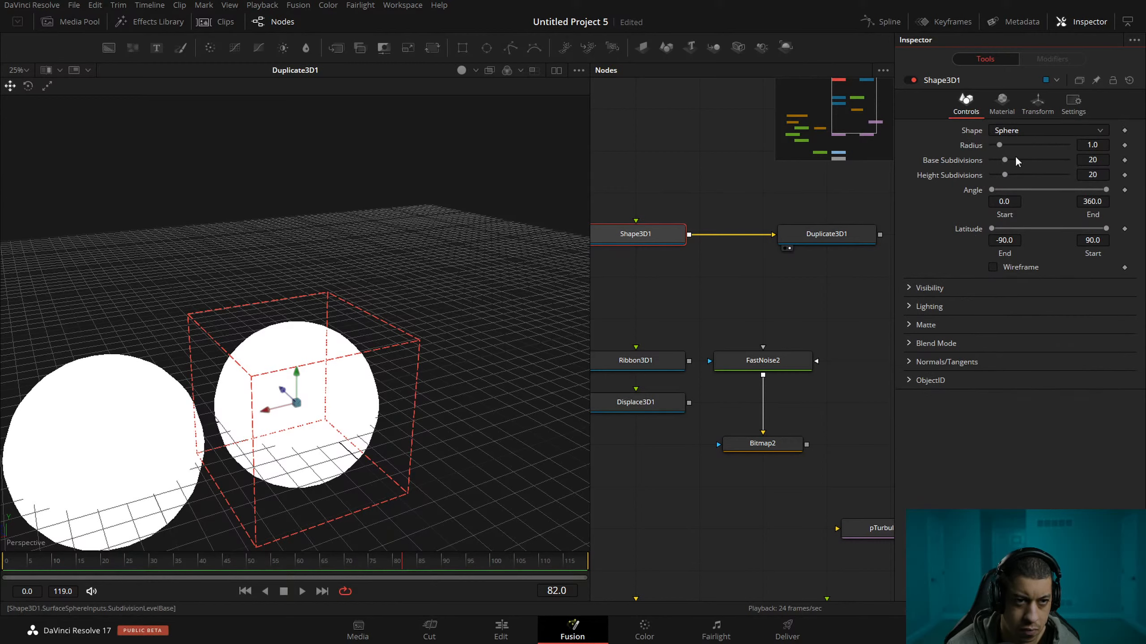
pyautogui.click(1092, 145)
pyautogui.write('0.28')
pyautogui.press('Return')
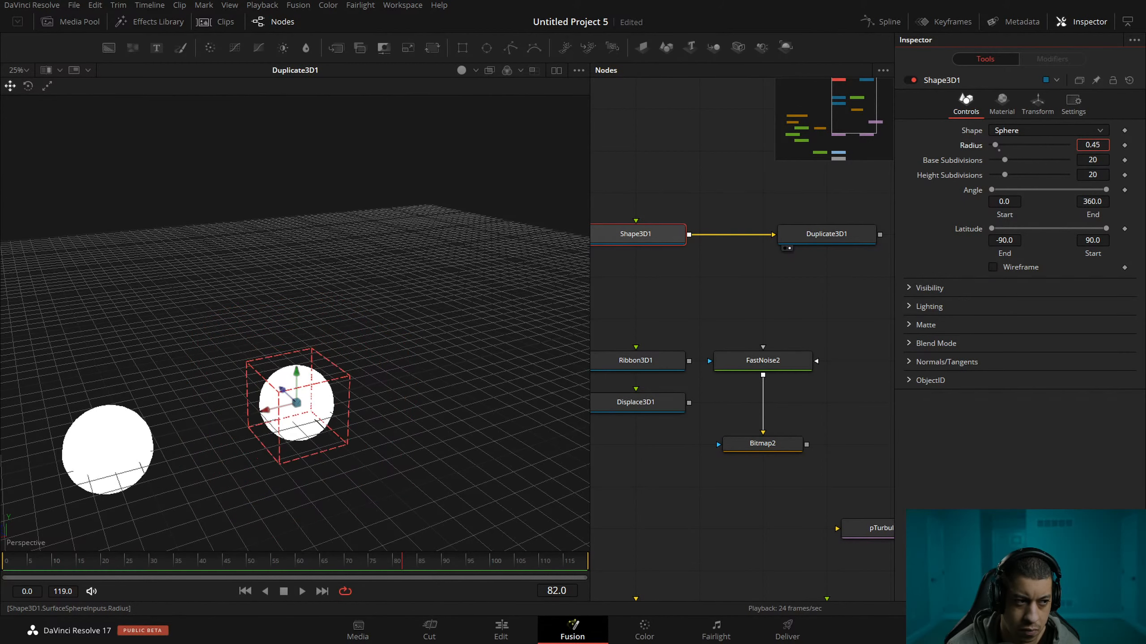
pyautogui.moveTo(1100, 145); pyautogui.dragTo(1096, 145)
pyautogui.press('BackSpace')
pyautogui.write('1')
pyautogui.press('Tab')
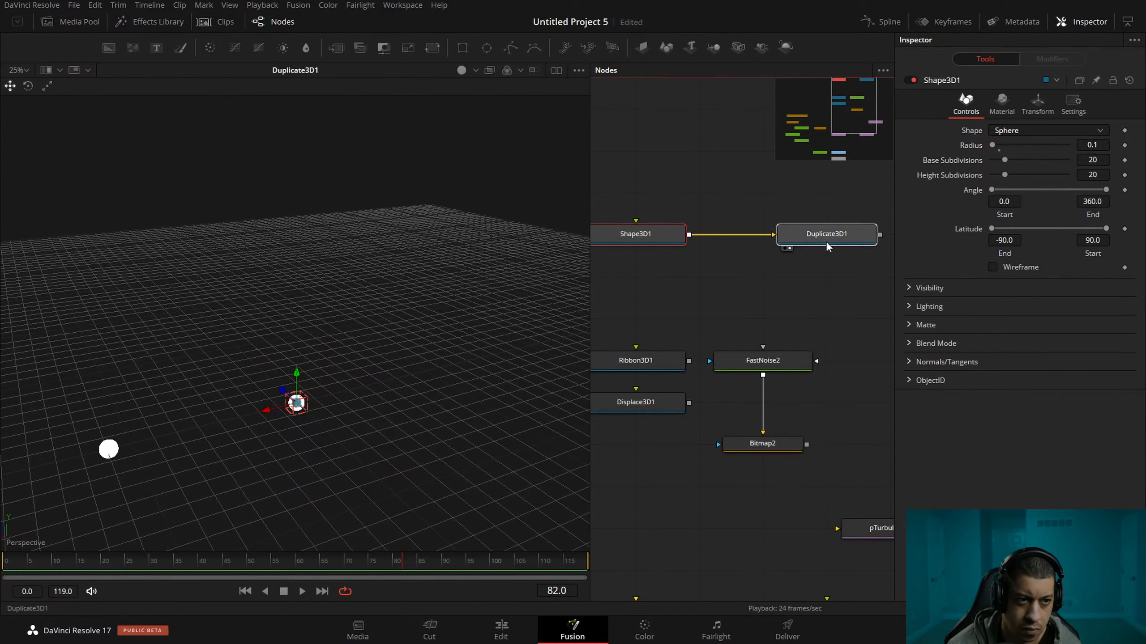
# Tighten the row of duplicated spheres by setting Duplicate3D1's X offset to about 0.27.
pyautogui.click(828, 246)
pyautogui.moveTo(1031, 248); pyautogui.dragTo(1010, 248)
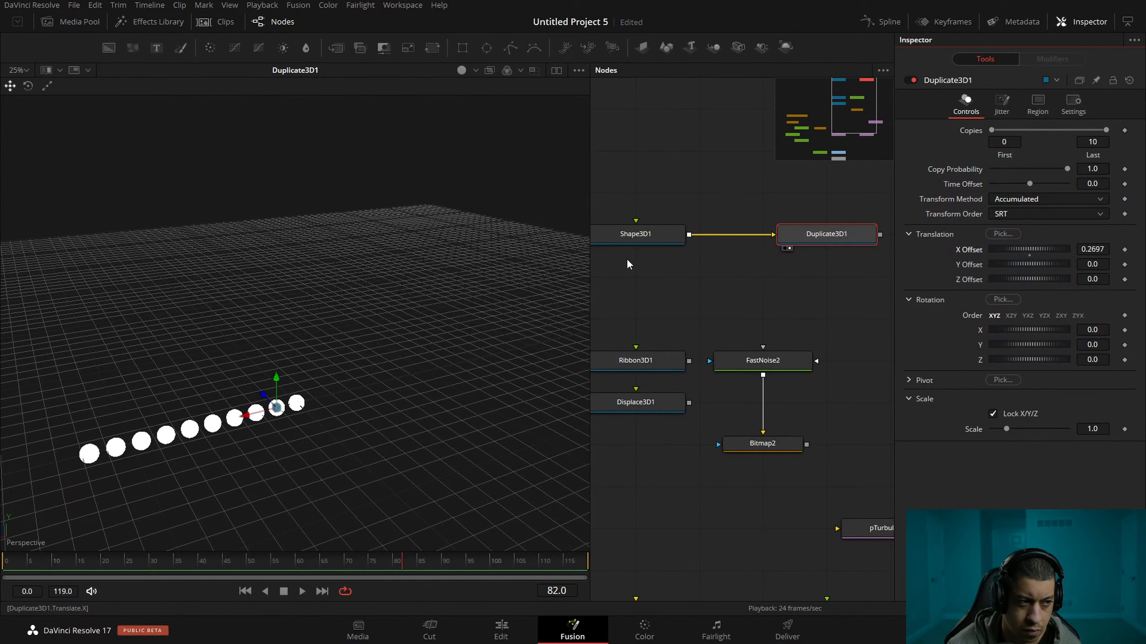
pyautogui.moveTo(810, 297); pyautogui.dragTo(815, 284)
# Move Displace3D1 beneath Duplicate3D1 and shift the FastNoise2 and Bitmap2 nodes aside together.
pyautogui.moveTo(678, 395); pyautogui.dragTo(867, 277)
pyautogui.moveTo(852, 311); pyautogui.dragTo(700, 441)
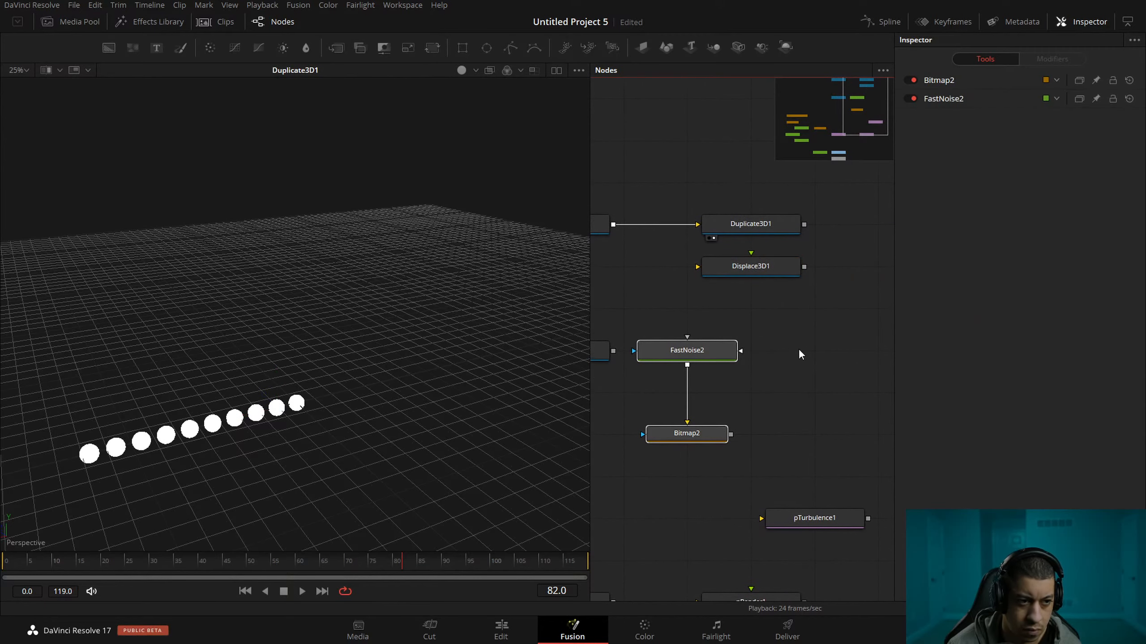
pyautogui.moveTo(799, 354); pyautogui.dragTo(763, 372)
pyautogui.moveTo(675, 367); pyautogui.dragTo(803, 367)
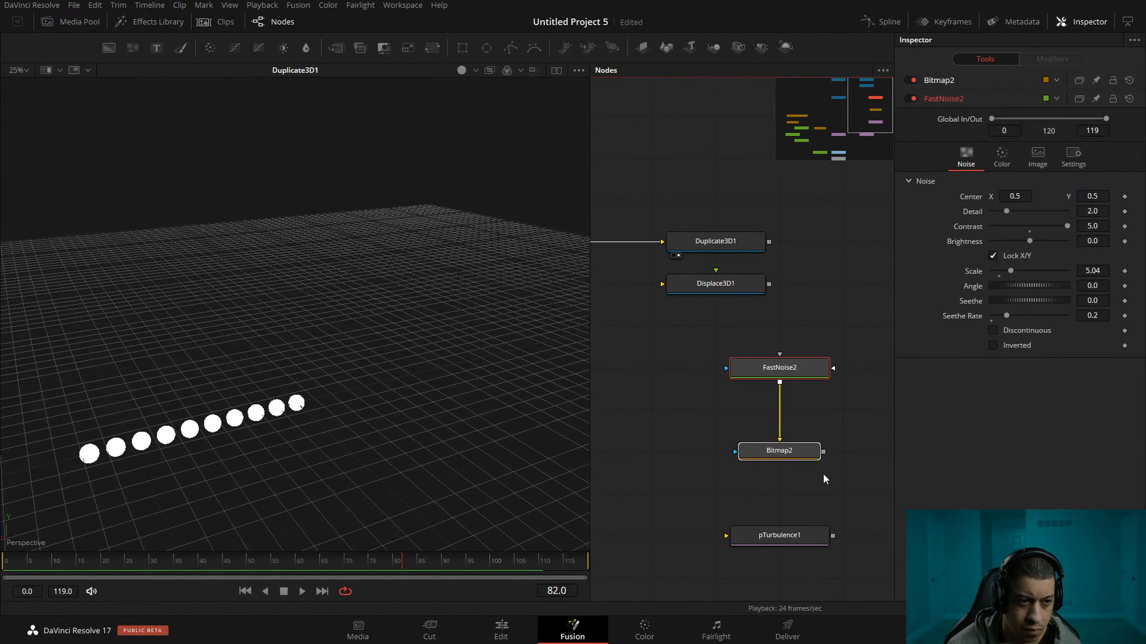
# Connect Bitmap2 and Duplicate3D1 to Displace3D1, placing it after Duplicate3D1, and view the displaced spheres.
pyautogui.moveTo(823, 452); pyautogui.dragTo(710, 290)
pyautogui.moveTo(826, 298); pyautogui.dragTo(788, 309)
pyautogui.moveTo(704, 293); pyautogui.dragTo(832, 291)
pyautogui.moveTo(731, 253); pyautogui.dragTo(541, 280)
pyautogui.moveTo(832, 303); pyautogui.dragTo(877, 252)
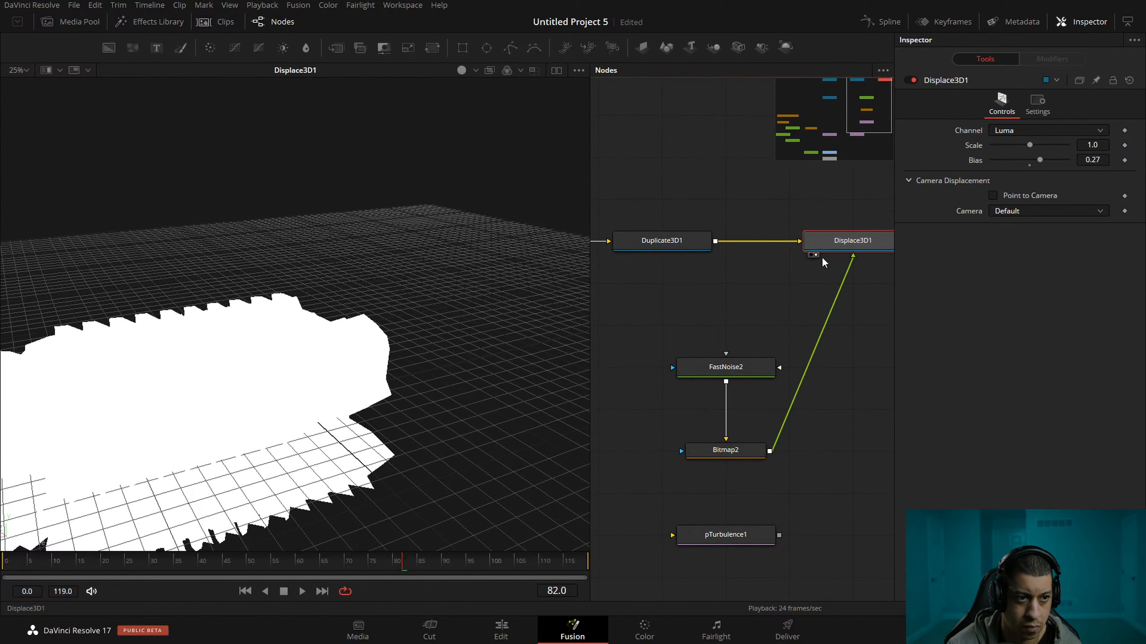
# Switch Displace3D1's displacement channel from Luma to Z.
pyautogui.moveTo(821, 325); pyautogui.dragTo(740, 316)
pyautogui.click(735, 346)
pyautogui.click(830, 256)
pyautogui.click(1051, 130)
pyautogui.click(1053, 133)
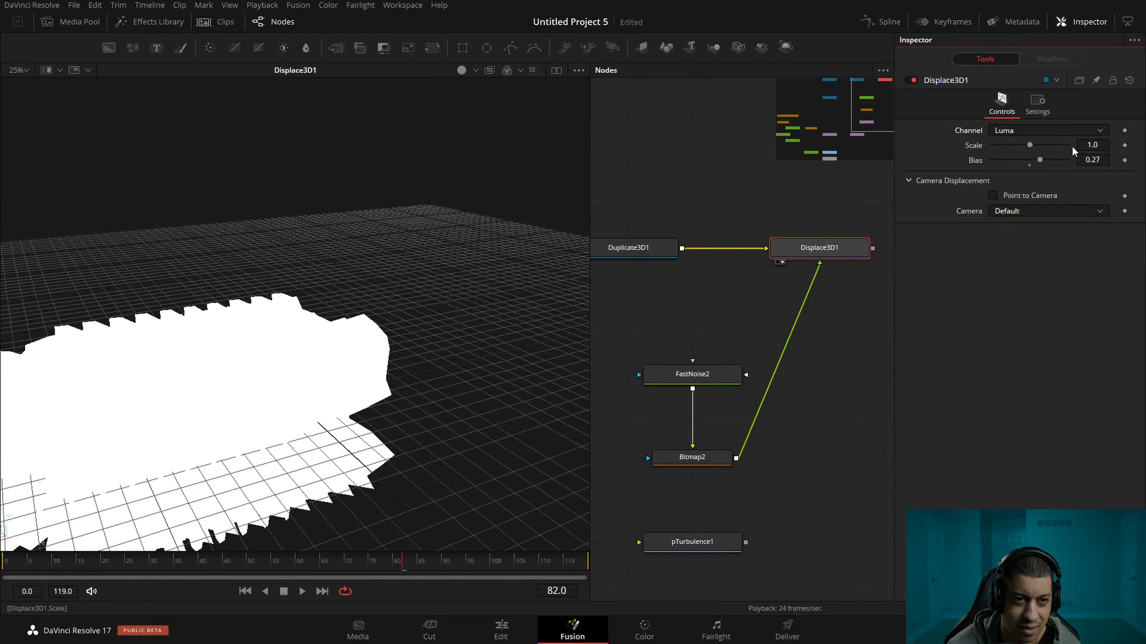
pyautogui.click(1045, 133)
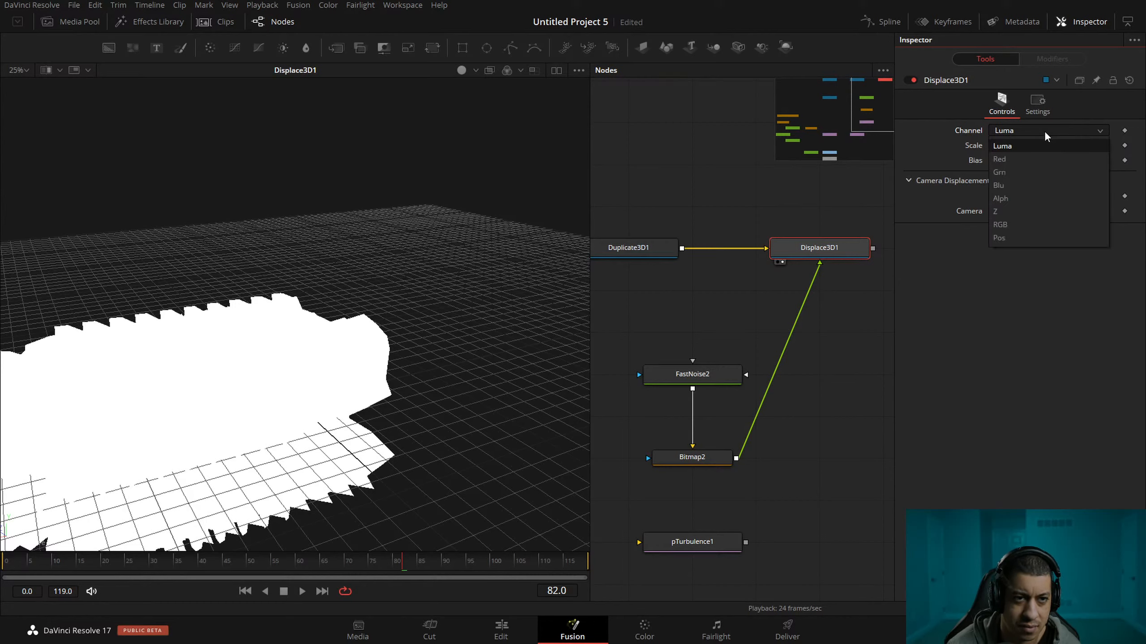
pyautogui.click(1033, 212)
pyautogui.click(1061, 130)
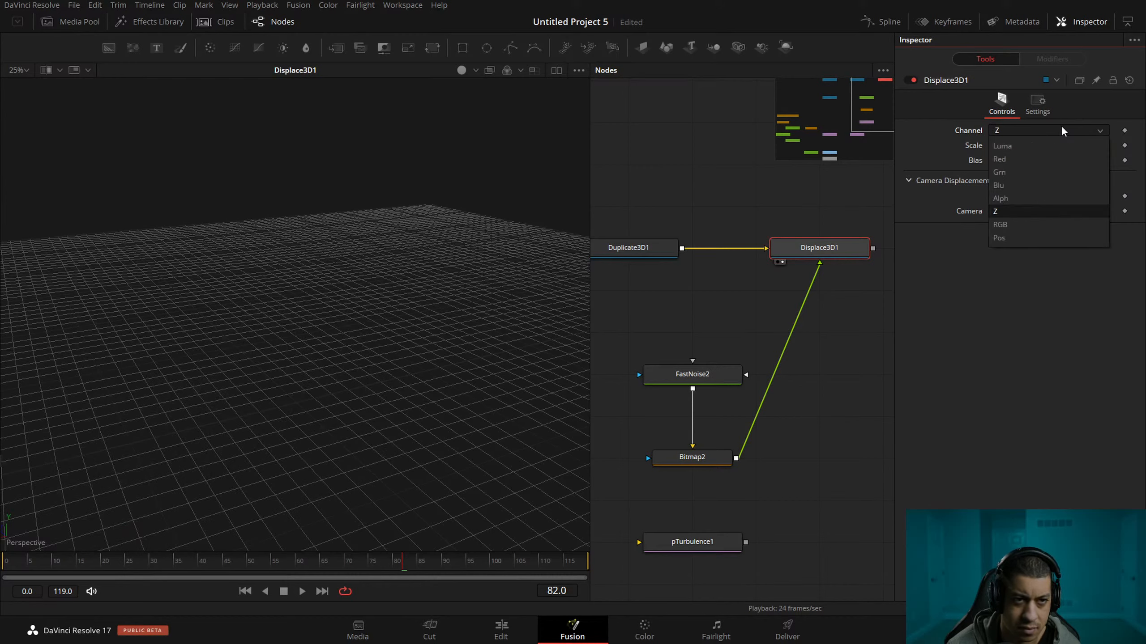
pyautogui.click(1029, 281)
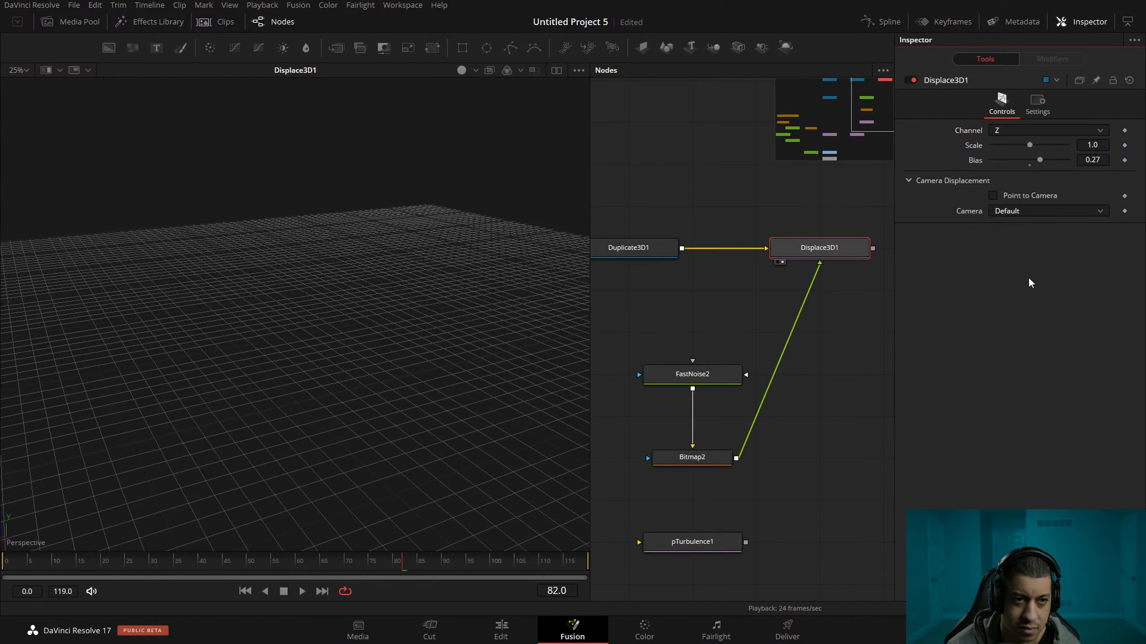
# Disconnect Duplicate3D1 from Displace3D1 and view Duplicate3D1's undisplaced row of spheres.
pyautogui.click(811, 216)
pyautogui.moveTo(767, 248); pyautogui.dragTo(730, 194)
pyautogui.moveTo(728, 192); pyautogui.dragTo(800, 164)
pyautogui.press('2')
pyautogui.moveTo(738, 267)
pyautogui.mouseDown()
pyautogui.moveTo(798, 283)
pyautogui.moveTo(747, 279)
pyautogui.mouseUp()
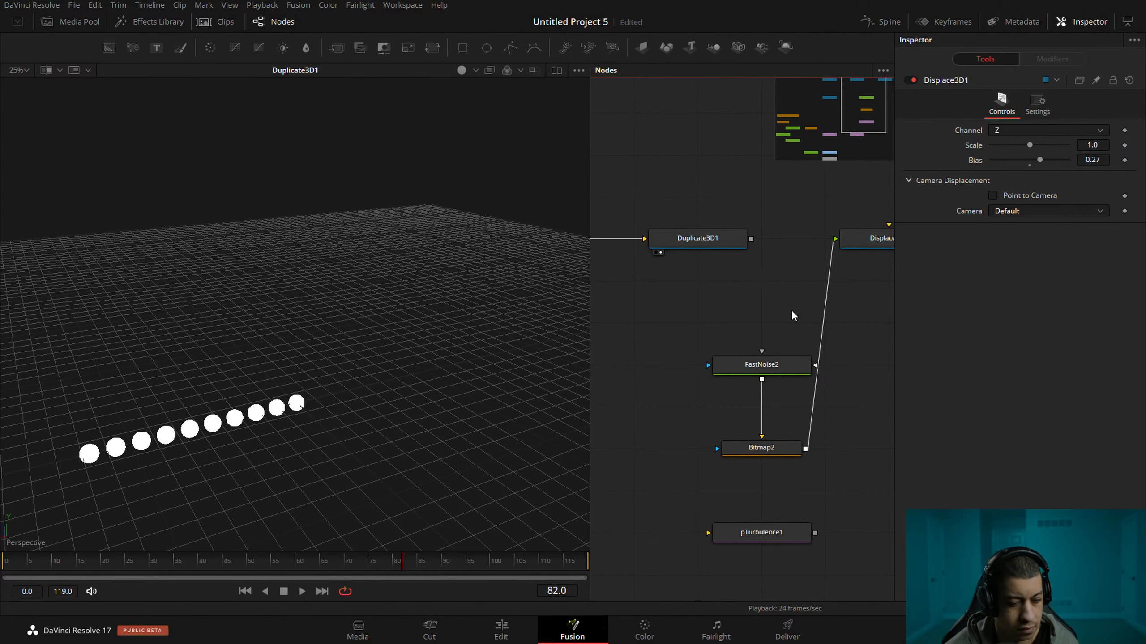
pyautogui.moveTo(704, 327); pyautogui.dragTo(832, 345)
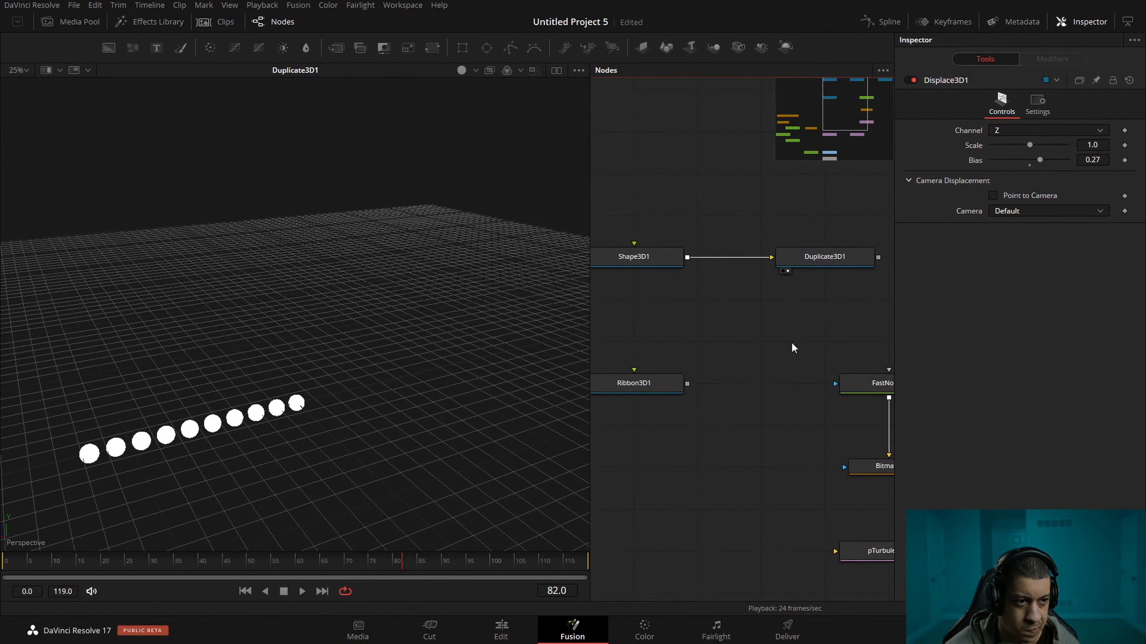
pyautogui.moveTo(702, 231); pyautogui.dragTo(695, 336)
pyautogui.moveTo(786, 401); pyautogui.dragTo(808, 395)
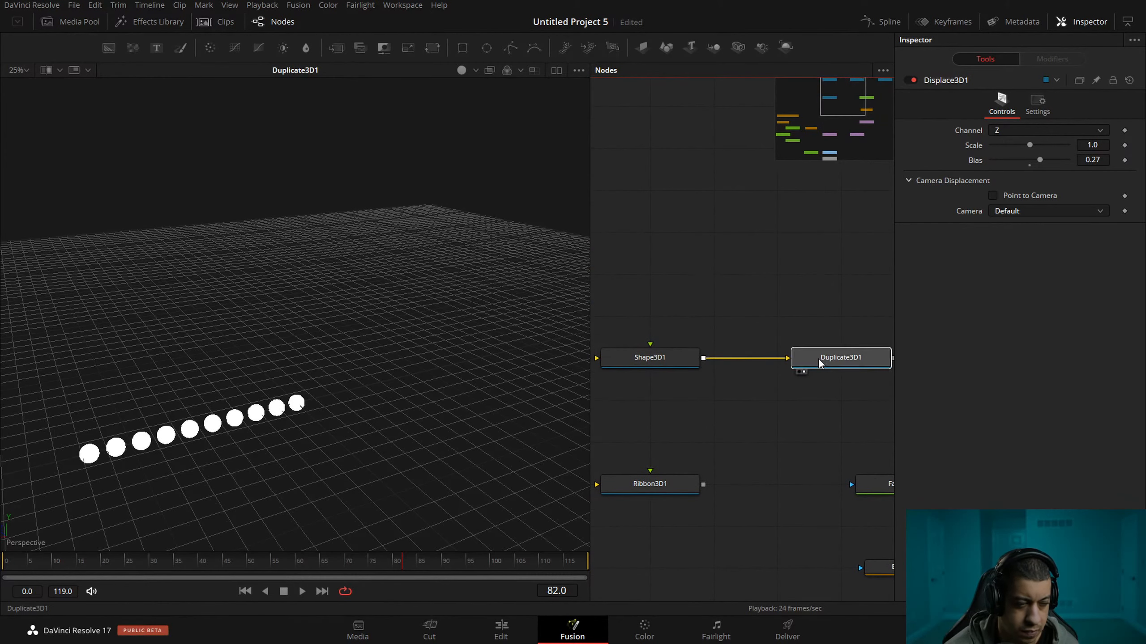
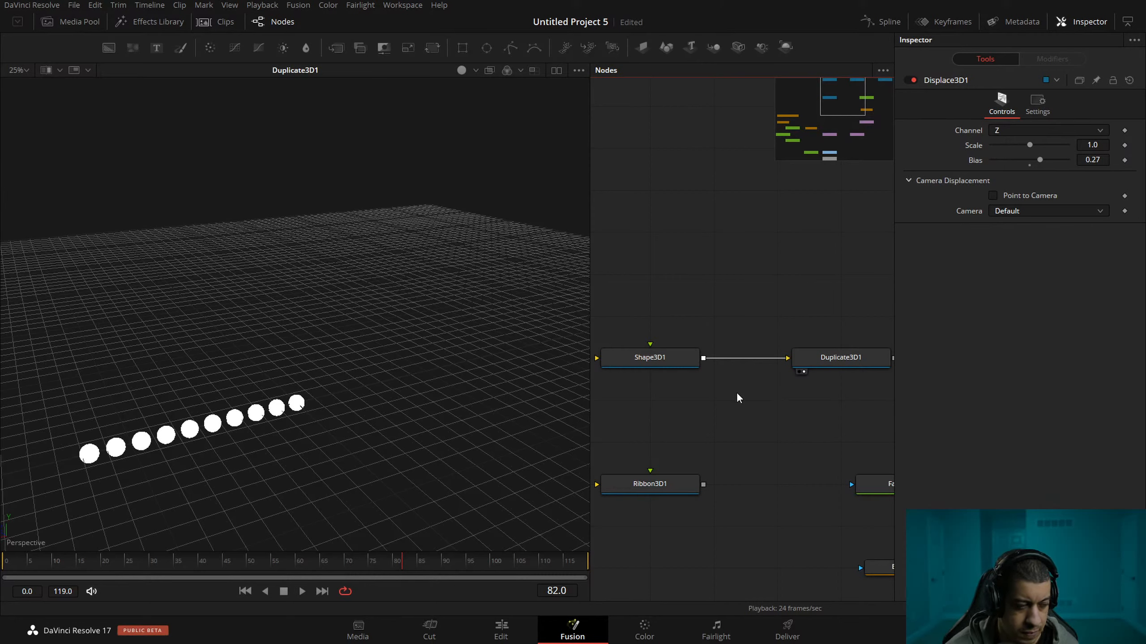
pyautogui.moveTo(797, 422); pyautogui.dragTo(776, 384)
pyautogui.click(796, 321)
pyautogui.click(663, 321)
pyautogui.rightClick(766, 379)
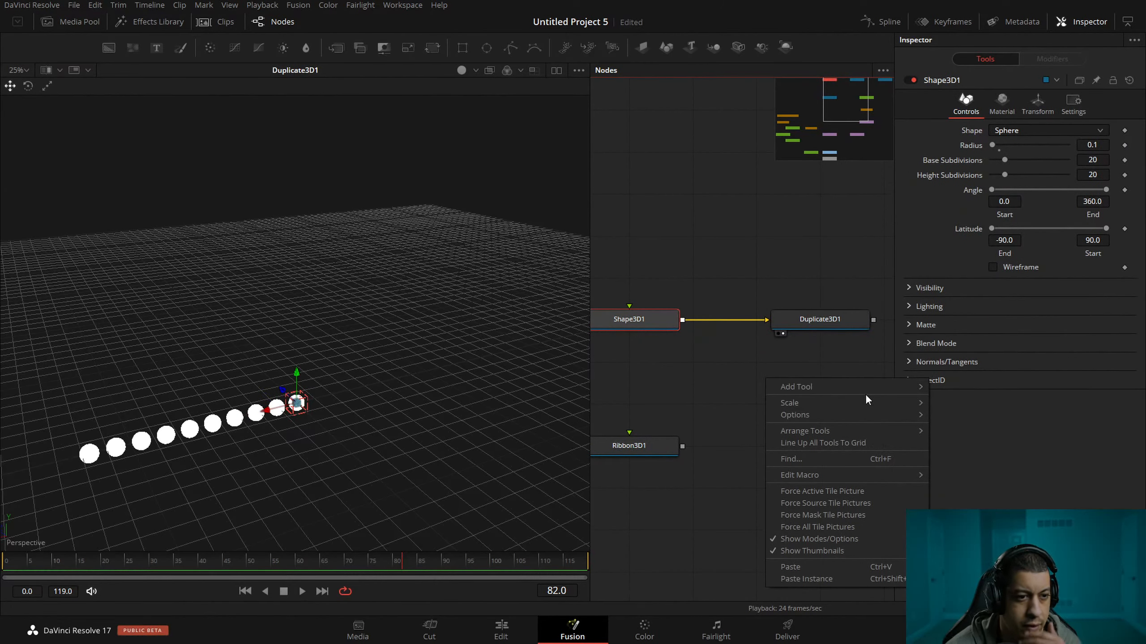
pyautogui.moveTo(869, 390)
pyautogui.moveTo(998, 158)
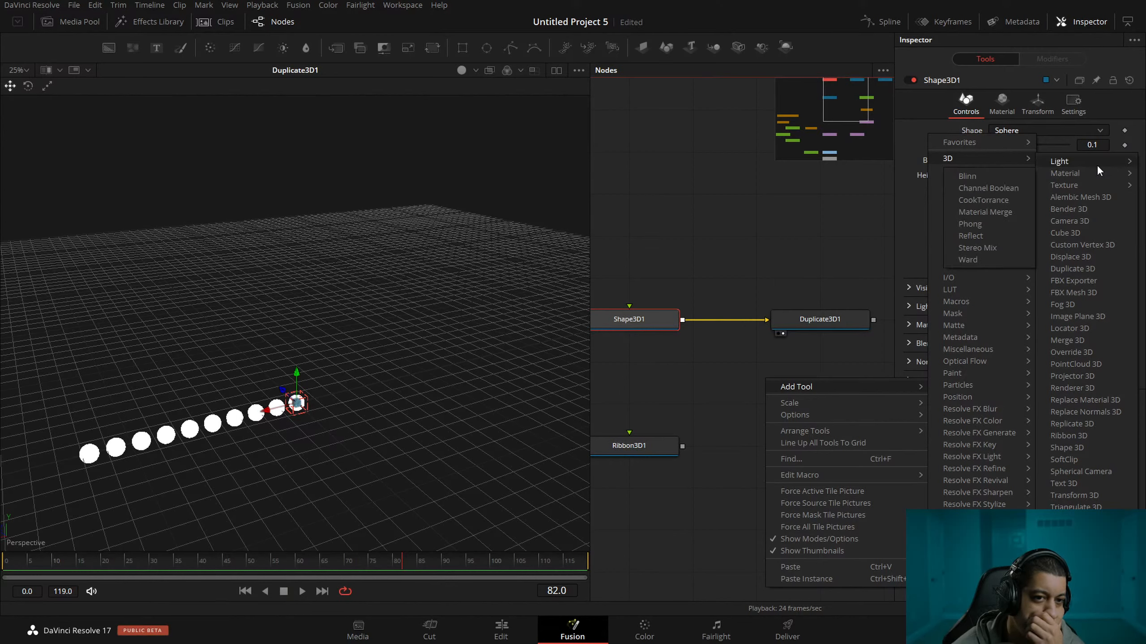
pyautogui.moveTo(1094, 186)
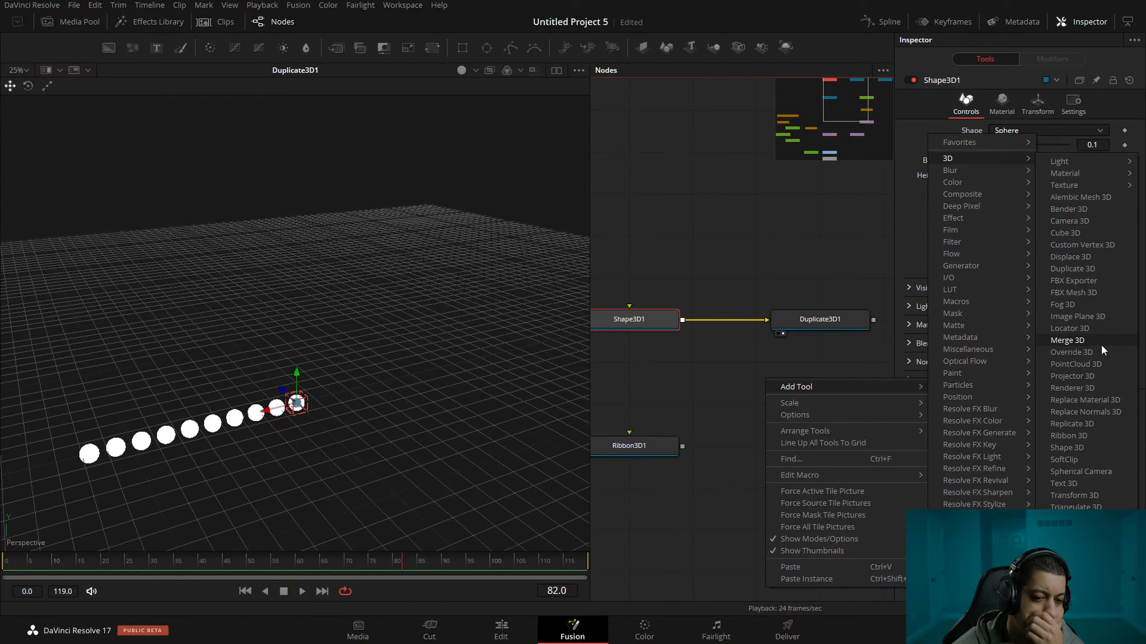
pyautogui.click(743, 343)
# Set Duplicate3D1's Time Offset to 2.
pyautogui.click(820, 319)
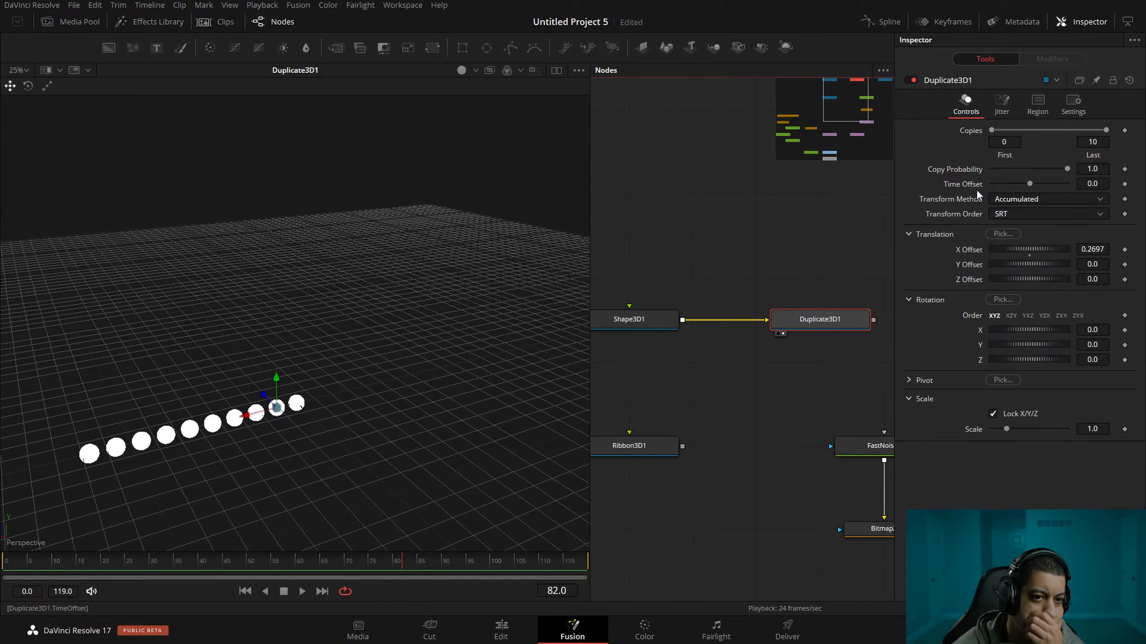
pyautogui.click(1100, 184)
# Keyframe Shape3D1's X, Y and Z translation at frame 5.
pyautogui.click(646, 329)
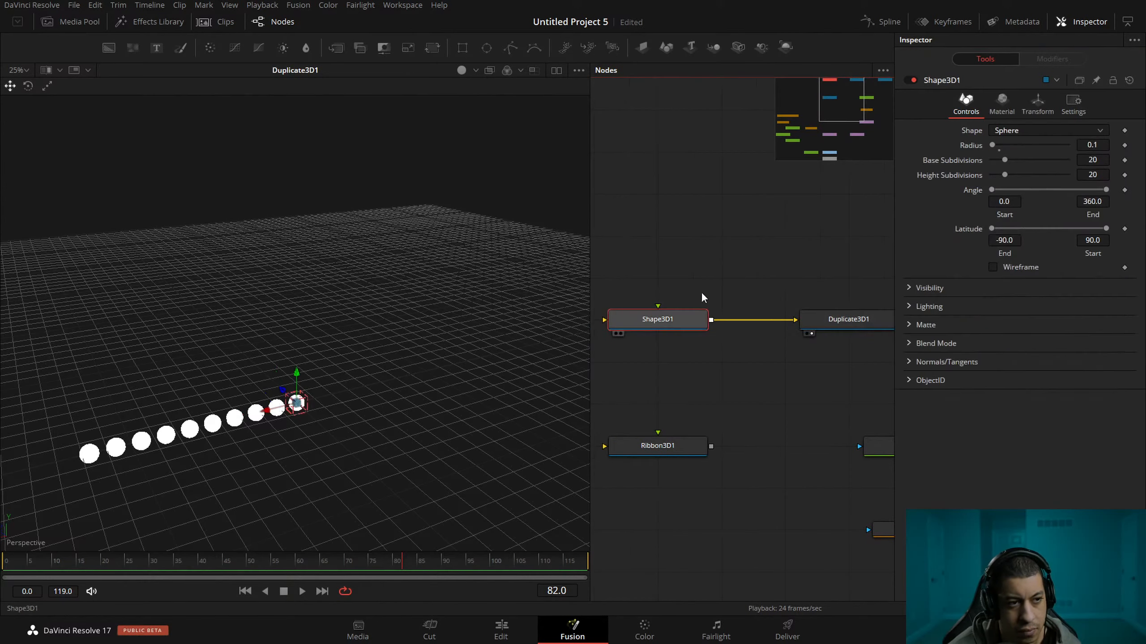
pyautogui.moveTo(79, 561); pyautogui.dragTo(28, 568)
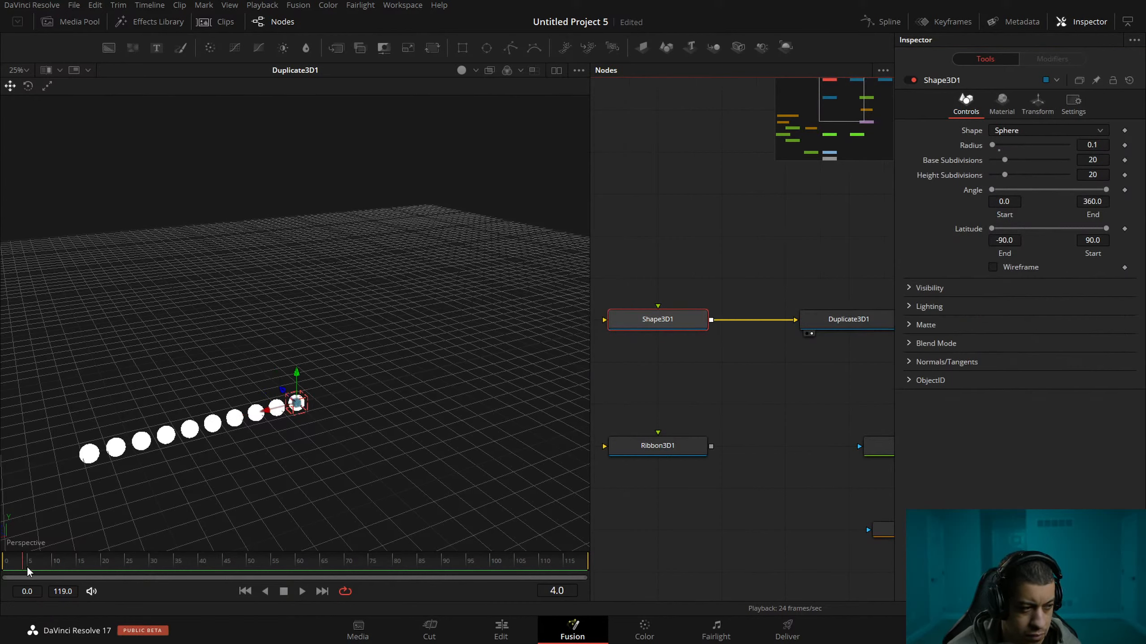
pyautogui.click(1038, 105)
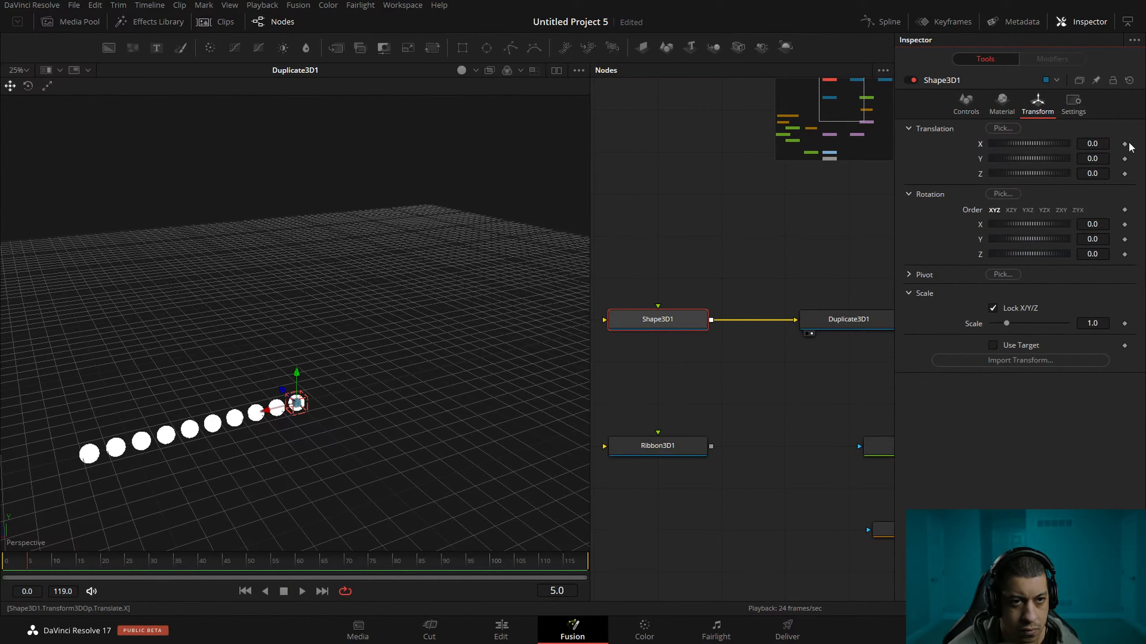
pyautogui.click(1124, 144)
pyautogui.click(1124, 159)
pyautogui.click(1124, 174)
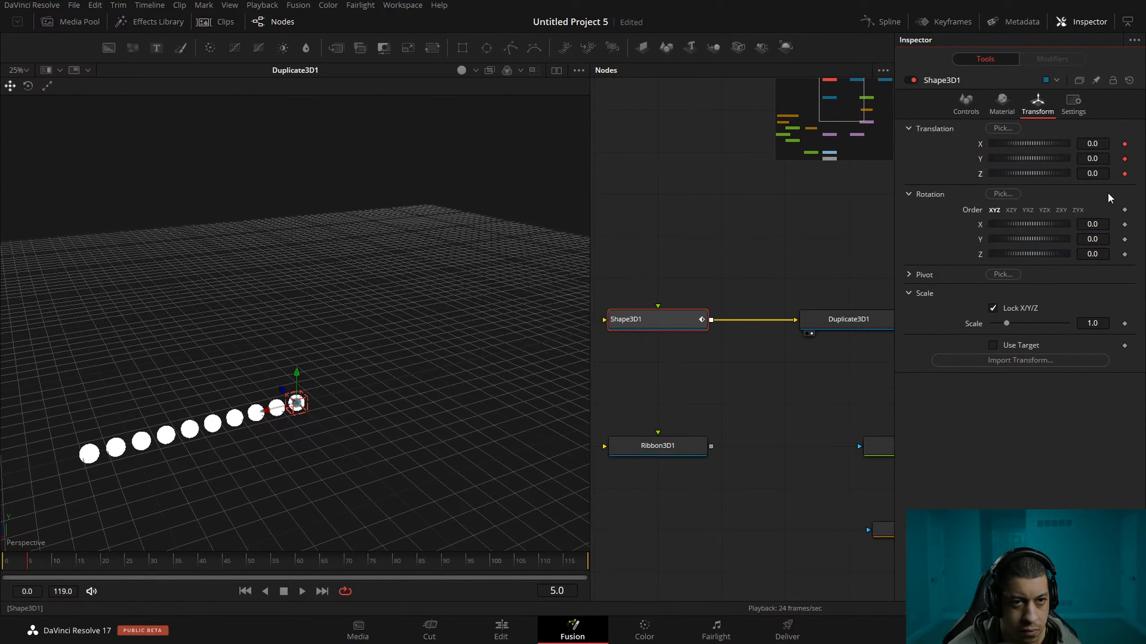
# Raise Shape3D1 to a Y translation of about 0.27 at frame 15 and preview the animated spheres.
pyautogui.click(80, 570)
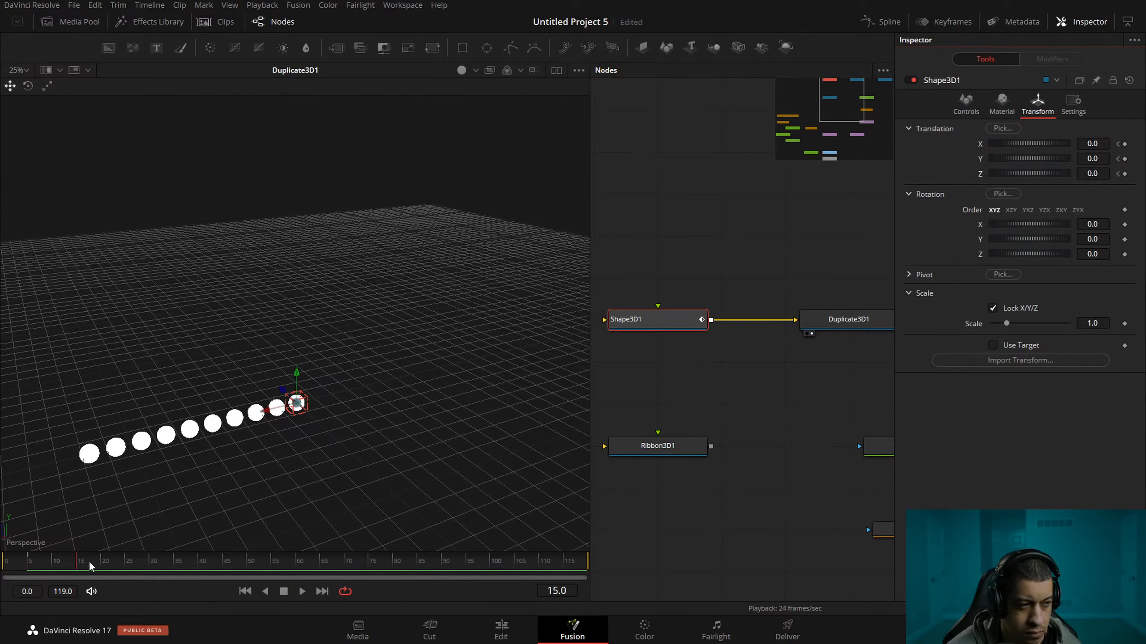
pyautogui.moveTo(294, 385); pyautogui.dragTo(295, 359)
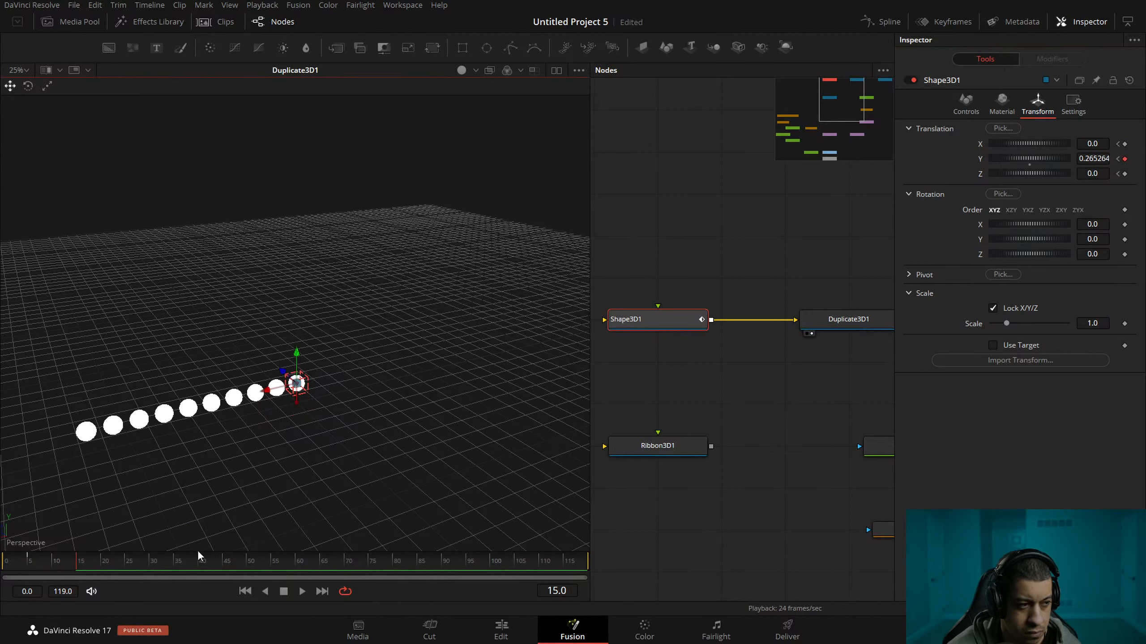
pyautogui.press('space')
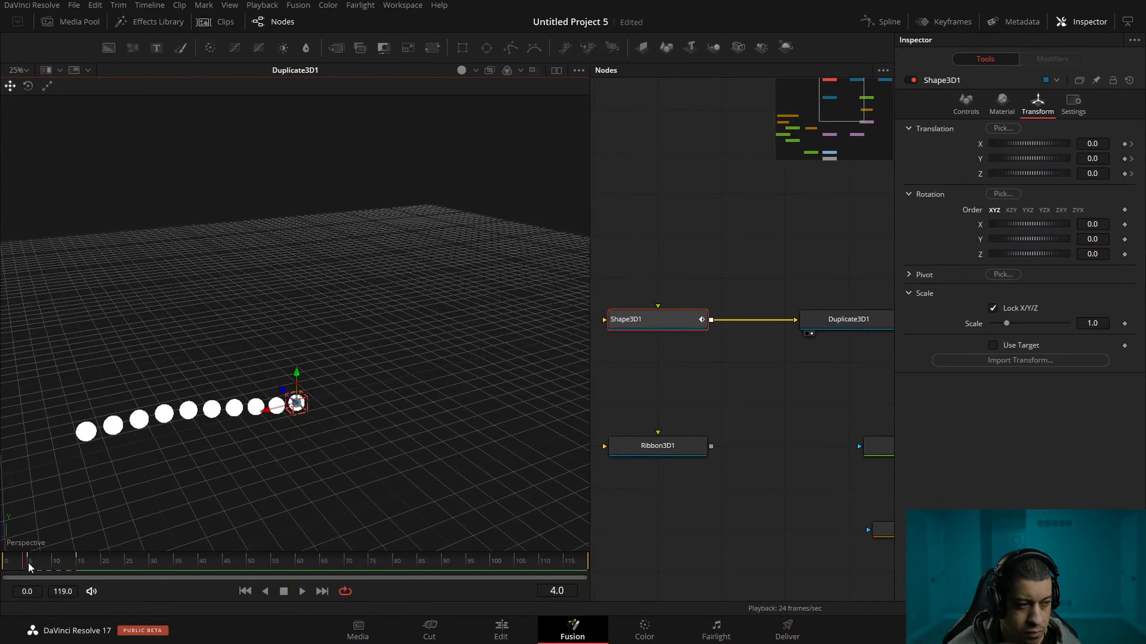
pyautogui.click(83, 565)
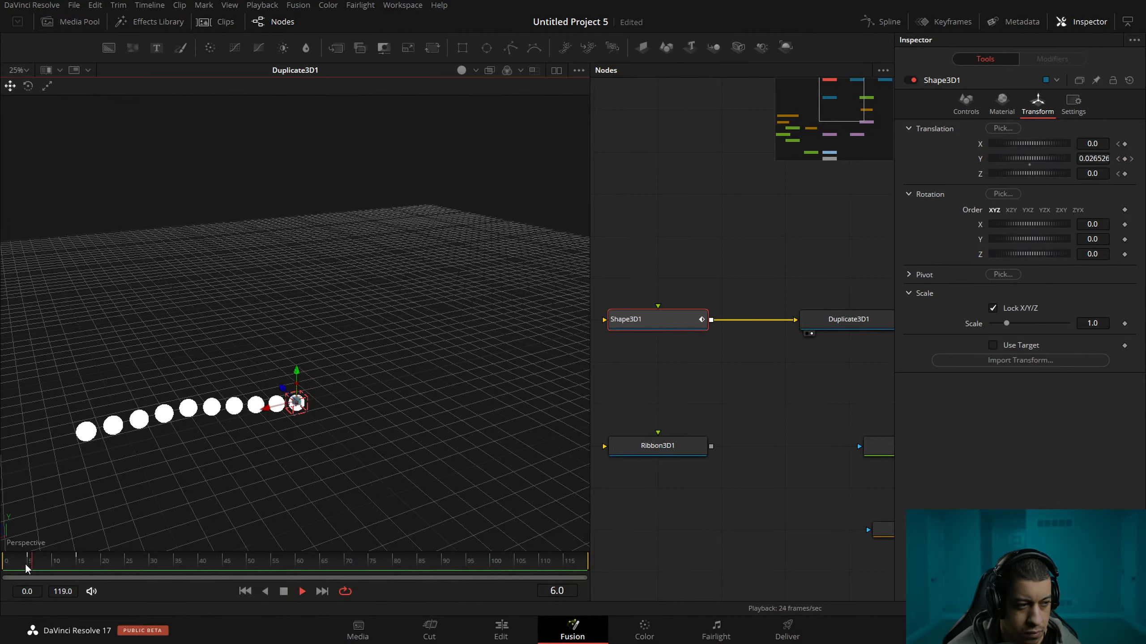
# Set Duplicate3D1's Time Offset to -2 and play the animation from the start.
pyautogui.click(848, 319)
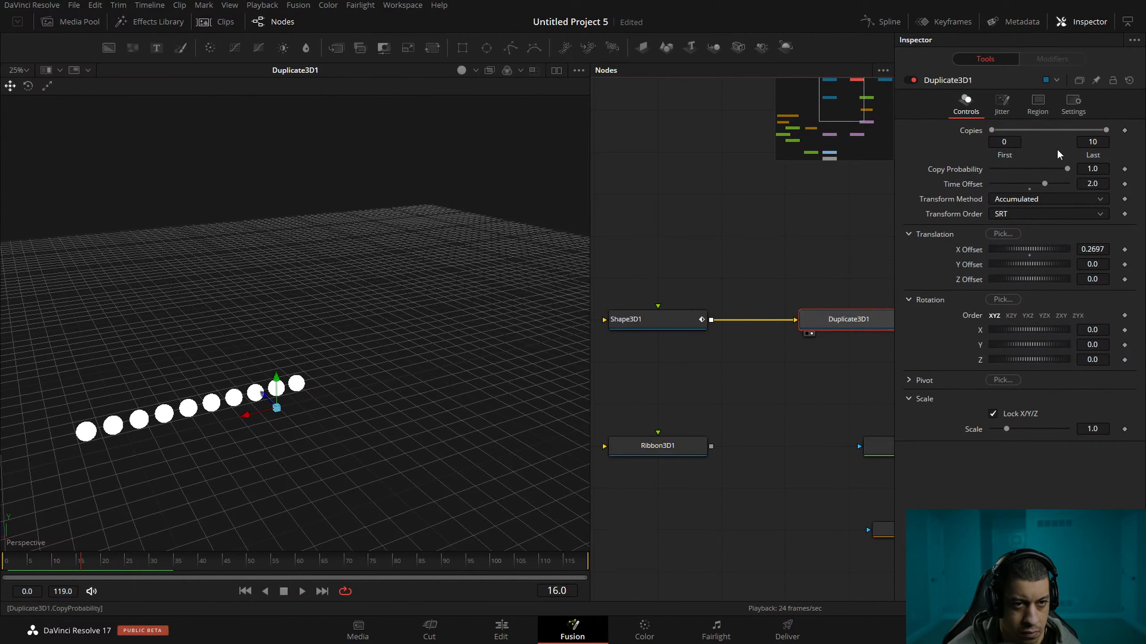
pyautogui.click(1095, 184)
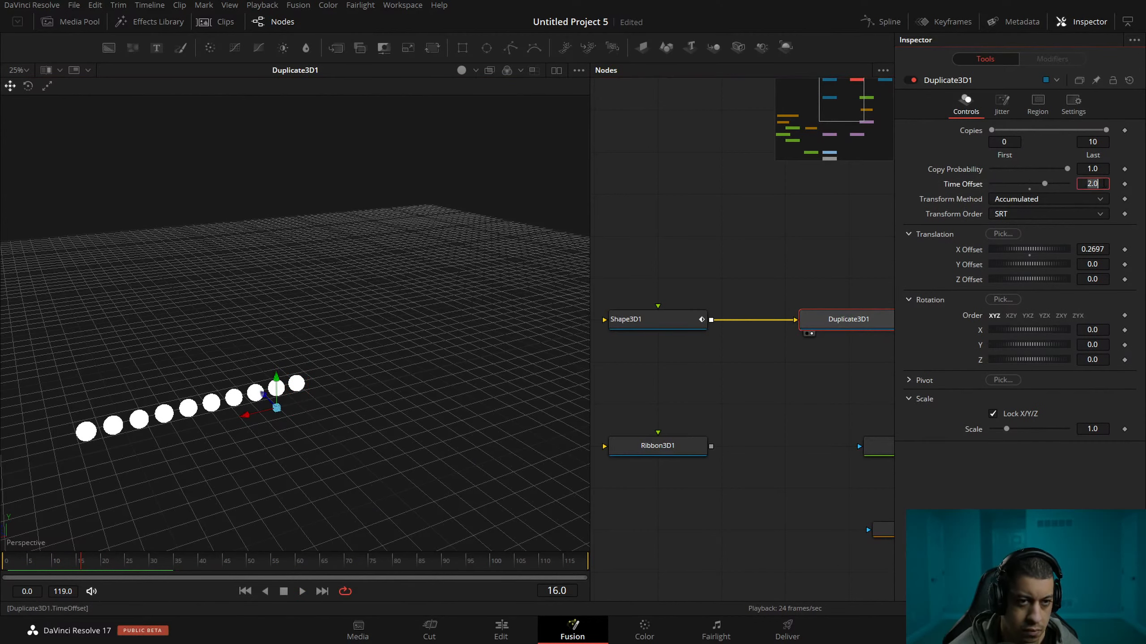
pyautogui.write('-2')
pyautogui.press('Tab')
pyautogui.moveTo(54, 570); pyautogui.dragTo(2, 568)
pyautogui.press('space')
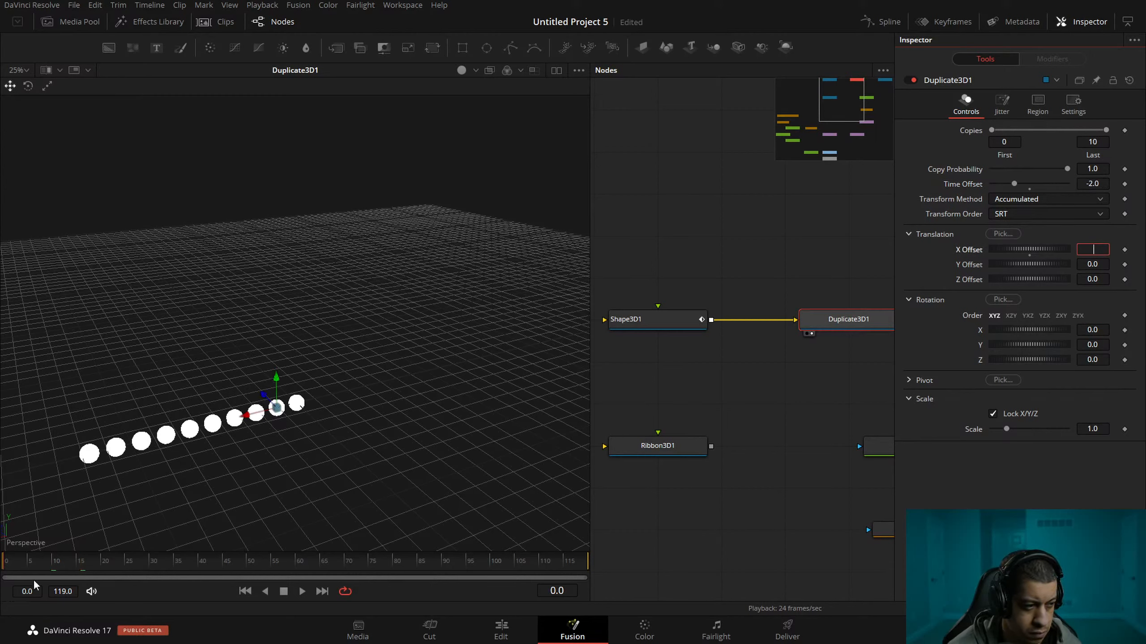
pyautogui.click(301, 592)
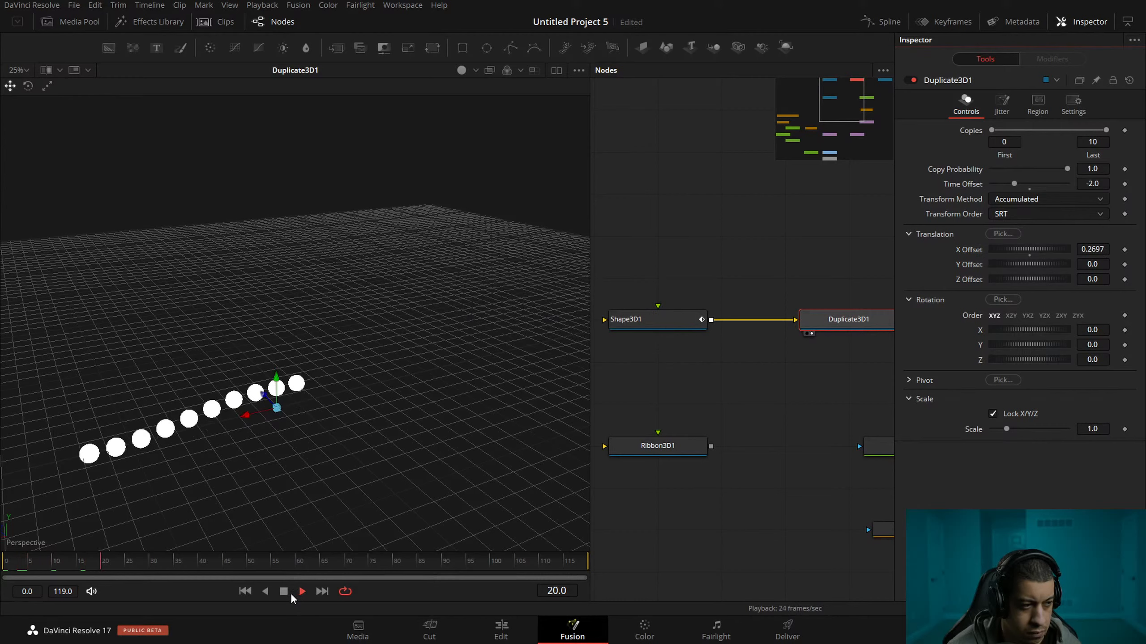
pyautogui.click(283, 592)
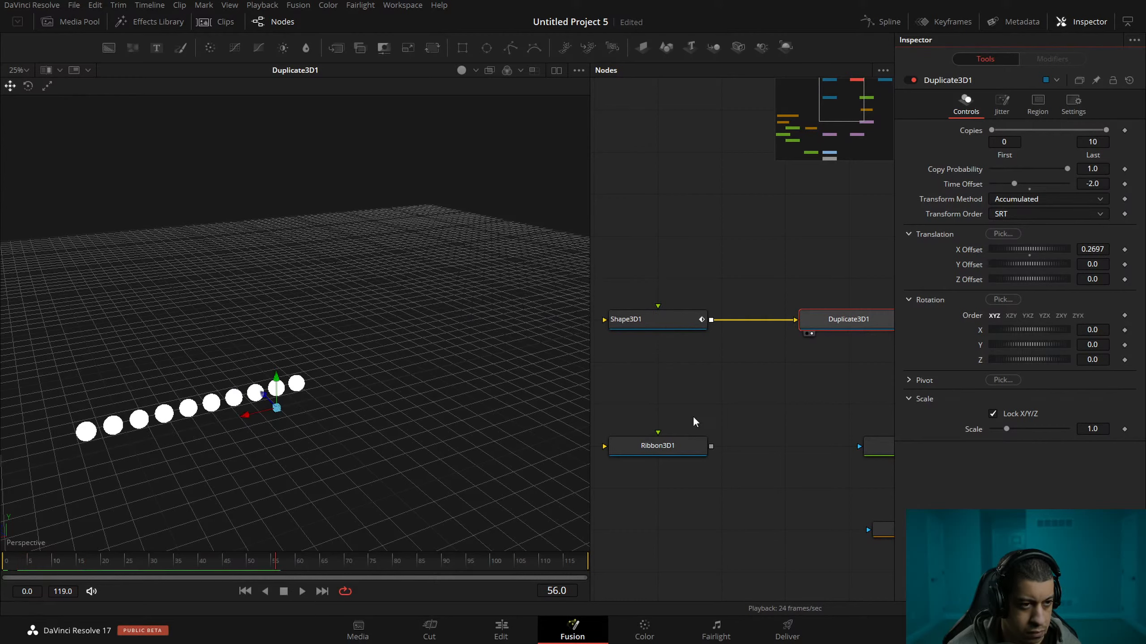
# Reset Shape3D1's translation to default, removing its keyframes.
pyautogui.click(709, 402)
pyautogui.click(676, 328)
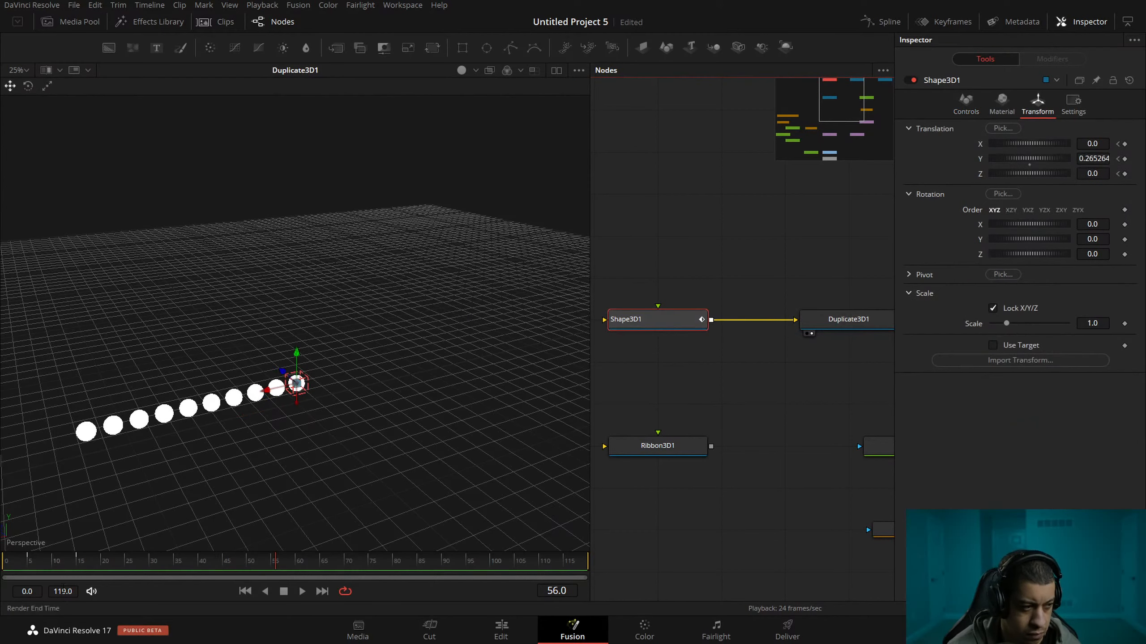
pyautogui.click(28, 561)
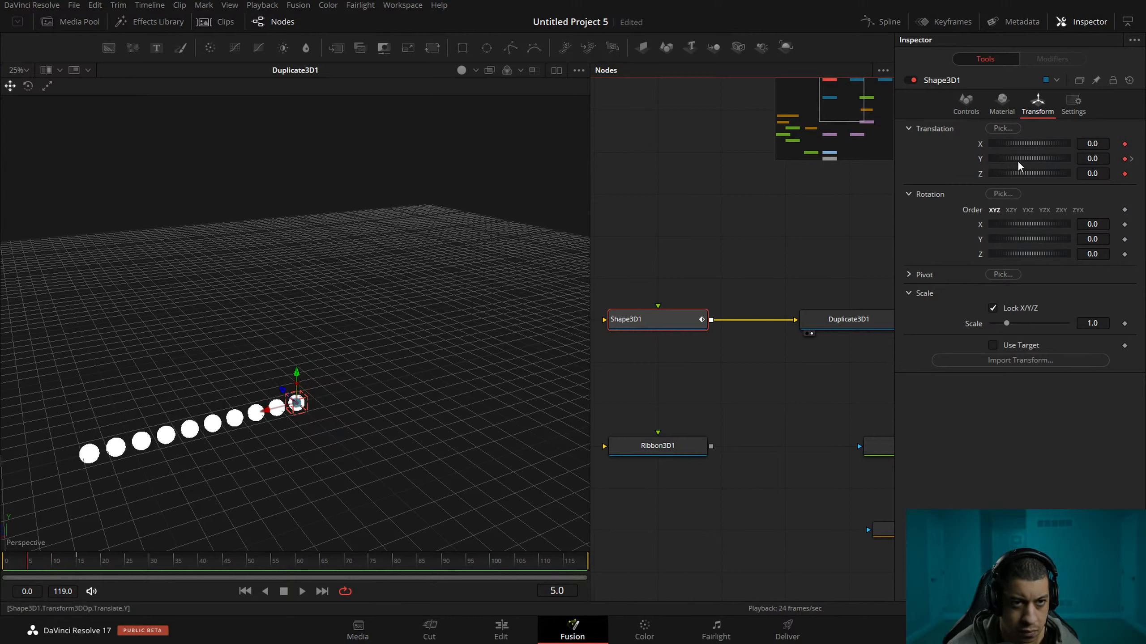
pyautogui.doubleClick(980, 145)
pyautogui.doubleClick(980, 161)
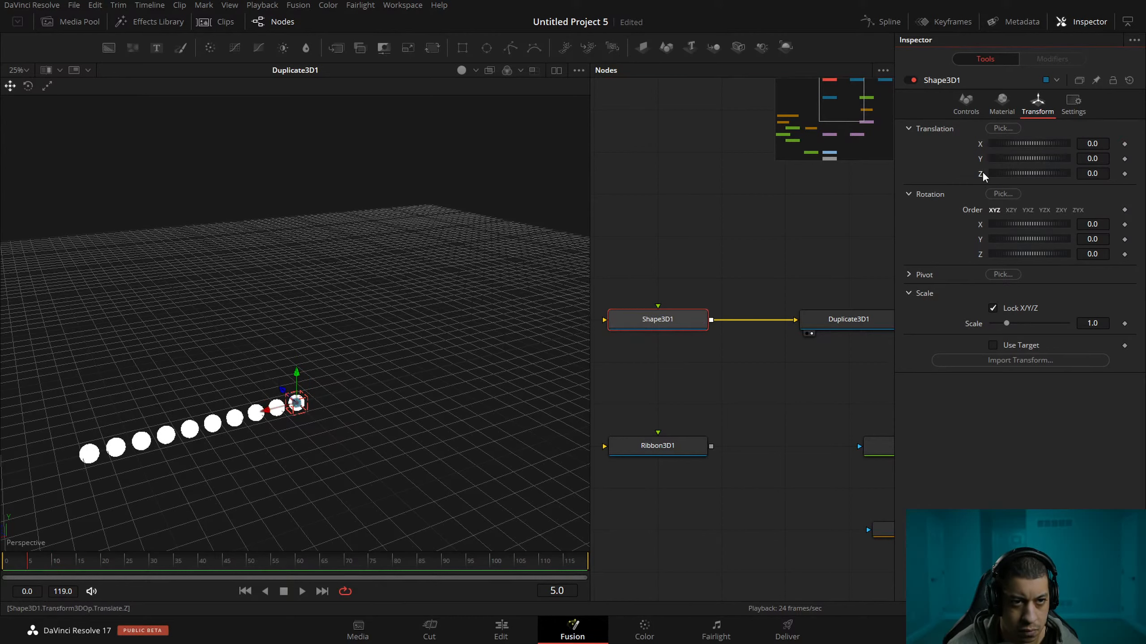
# Modify Shape3D1's Y translation with Shake and play the spheres' motion from the start.
pyautogui.rightClick(989, 168)
pyautogui.moveTo(1091, 224)
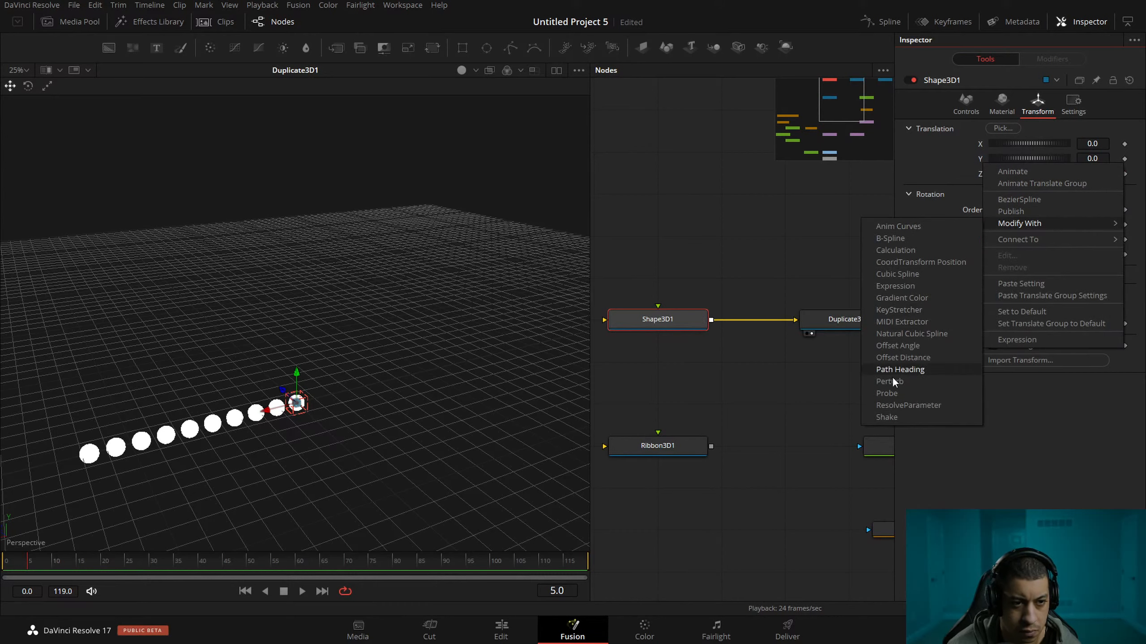
pyautogui.click(886, 417)
pyautogui.click(1051, 58)
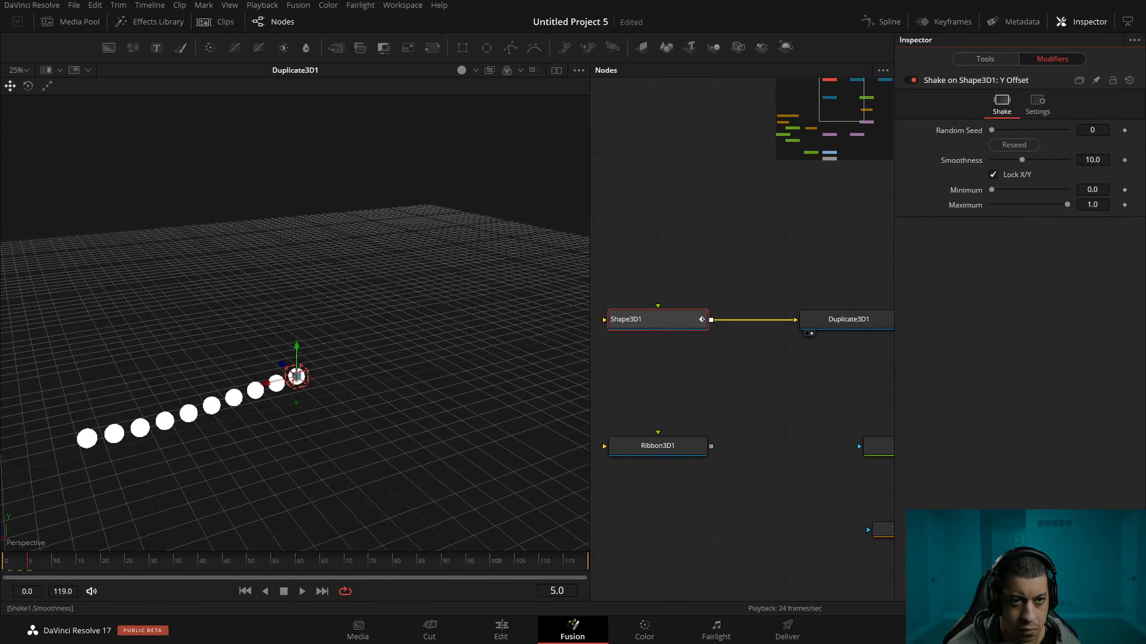
pyautogui.click(1075, 224)
pyautogui.moveTo(53, 562); pyautogui.dragTo(2, 565)
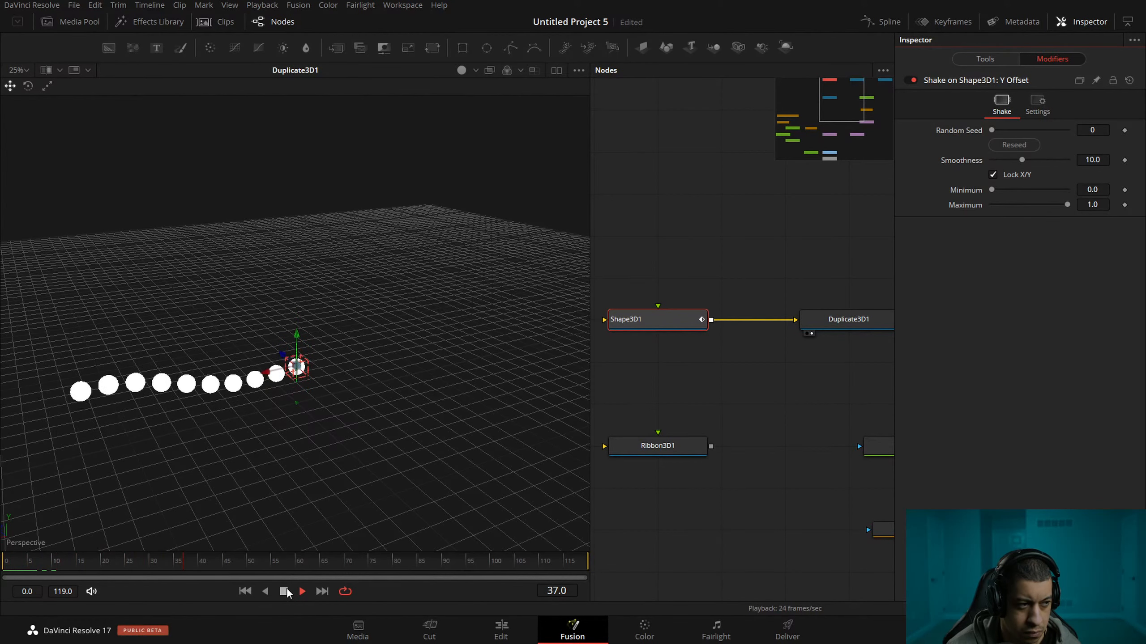
# Examine Duplicate3D1's Transform Method and Transform Order options while the sphere animation plays.
pyautogui.click(691, 392)
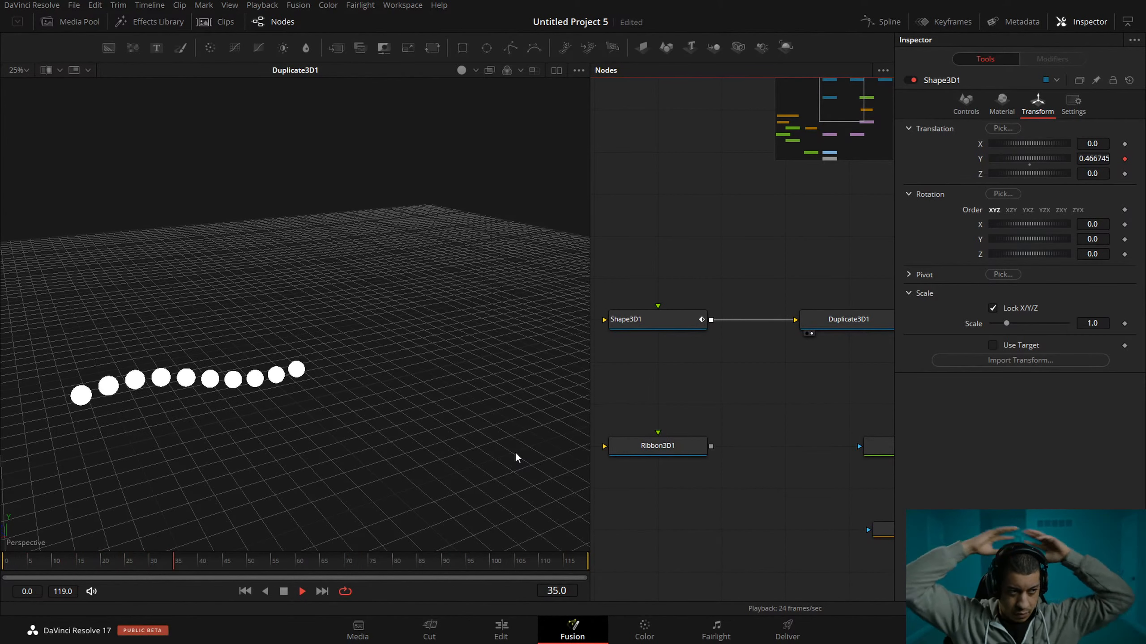
pyautogui.moveTo(743, 356); pyautogui.dragTo(690, 358)
pyautogui.moveTo(786, 365); pyautogui.dragTo(798, 393)
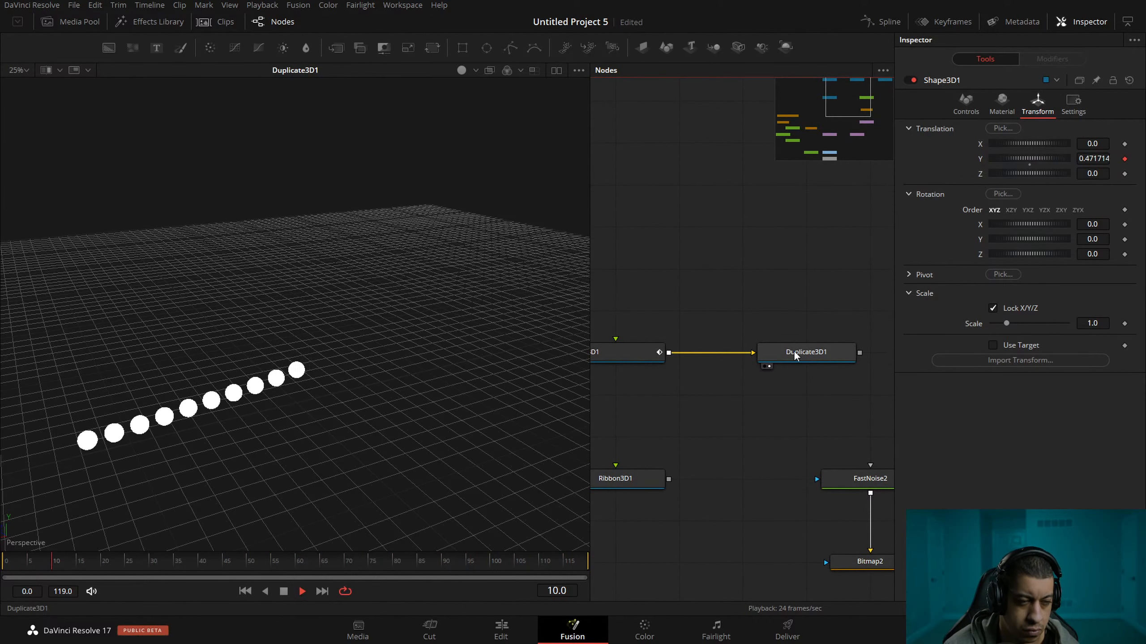
pyautogui.click(794, 352)
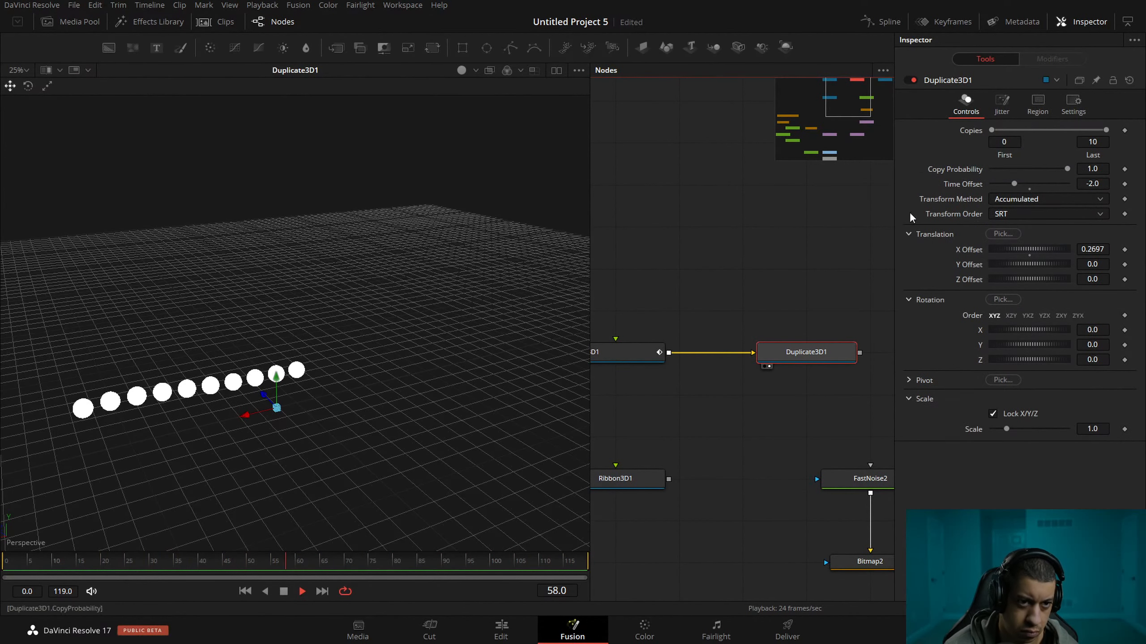
pyautogui.click(717, 263)
pyautogui.moveTo(721, 259); pyautogui.dragTo(757, 200)
pyautogui.moveTo(850, 330); pyautogui.dragTo(739, 330)
pyautogui.scroll(-1, 793, 344)
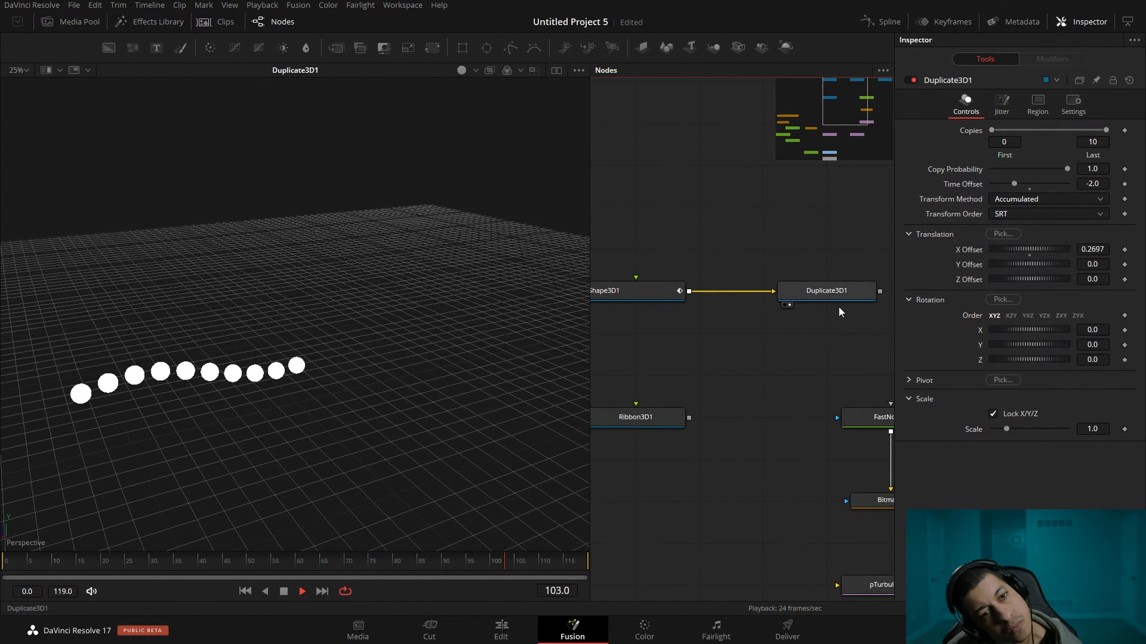
pyautogui.click(1037, 199)
pyautogui.click(932, 224)
pyautogui.click(1035, 215)
pyautogui.click(953, 221)
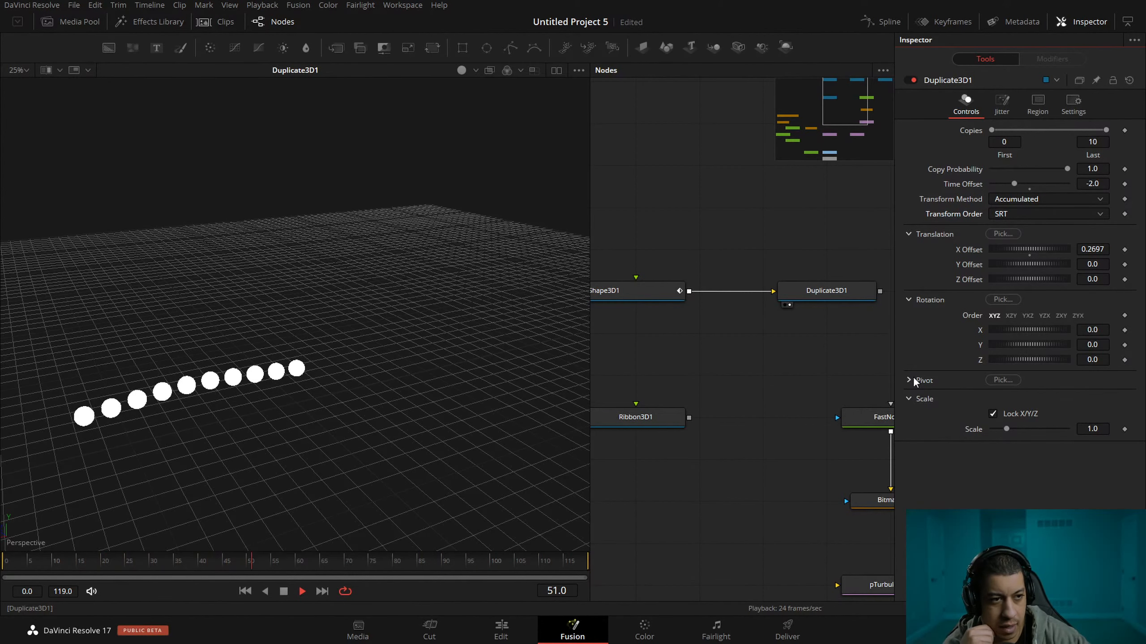
# Stop playback, then copy and paste Shape3D1 with Duplicate3D1, placing the copies beneath the originals.
pyautogui.press('space')
pyautogui.moveTo(851, 340); pyautogui.dragTo(618, 294)
pyautogui.hotkey('ctrl', 'c')
pyautogui.click(682, 331)
pyautogui.hotkey('ctrl', 'v')
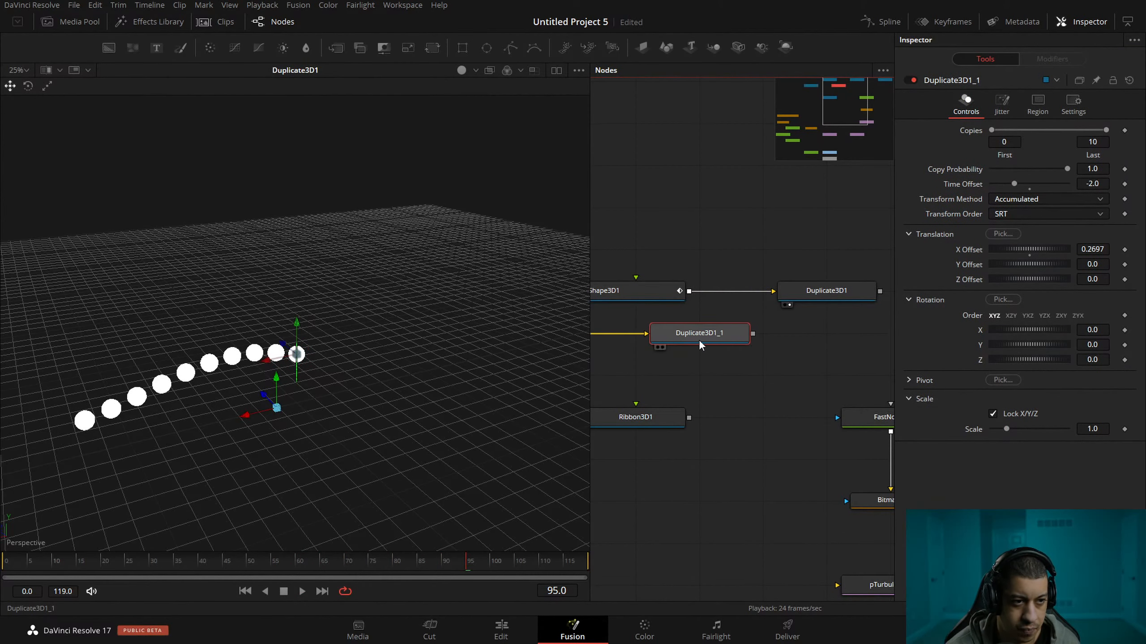
pyautogui.moveTo(686, 344); pyautogui.dragTo(812, 343)
# Reseed the Shake modifier on Shape3D1_1's Y Offset.
pyautogui.click(646, 337)
pyautogui.click(1051, 59)
pyautogui.click(1020, 146)
pyautogui.click(724, 393)
pyautogui.moveTo(735, 362); pyautogui.dragTo(791, 334)
# Combine Duplicate3D1 and Duplicate3D1_1 in a Merge3D, offset the copied row beside the original, and play both rows.
pyautogui.click(626, 308)
pyautogui.moveTo(373, 366); pyautogui.dragTo(451, 396)
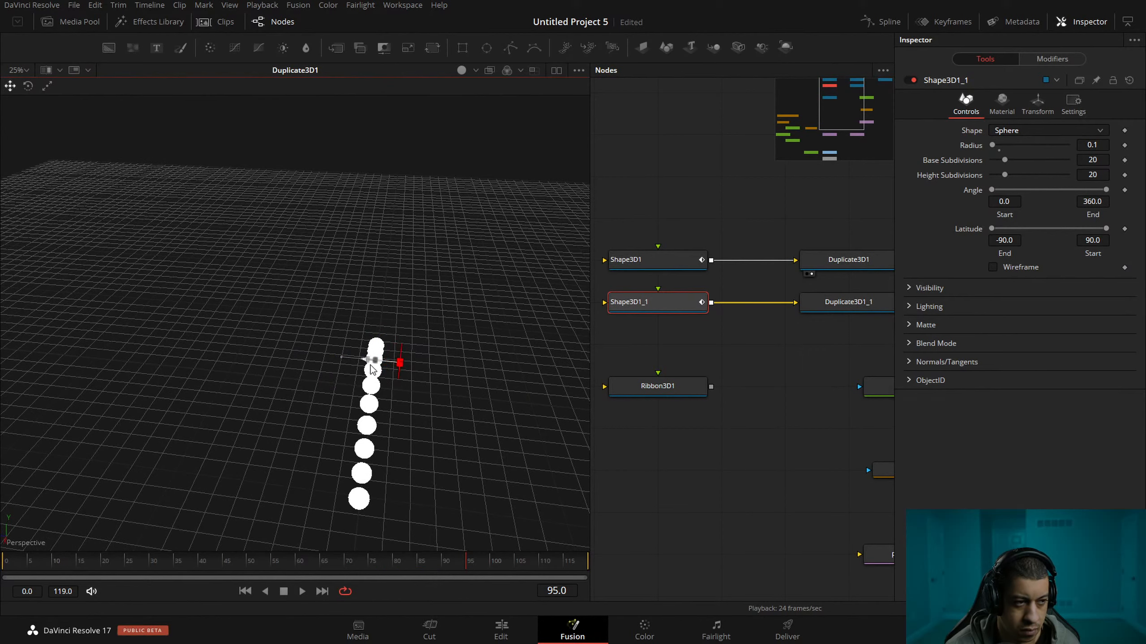
pyautogui.moveTo(868, 369); pyautogui.dragTo(767, 381)
pyautogui.moveTo(802, 273); pyautogui.dragTo(804, 314)
pyautogui.moveTo(392, 293); pyautogui.dragTo(390, 294)
pyautogui.moveTo(725, 363); pyautogui.dragTo(607, 320)
pyautogui.press('space')
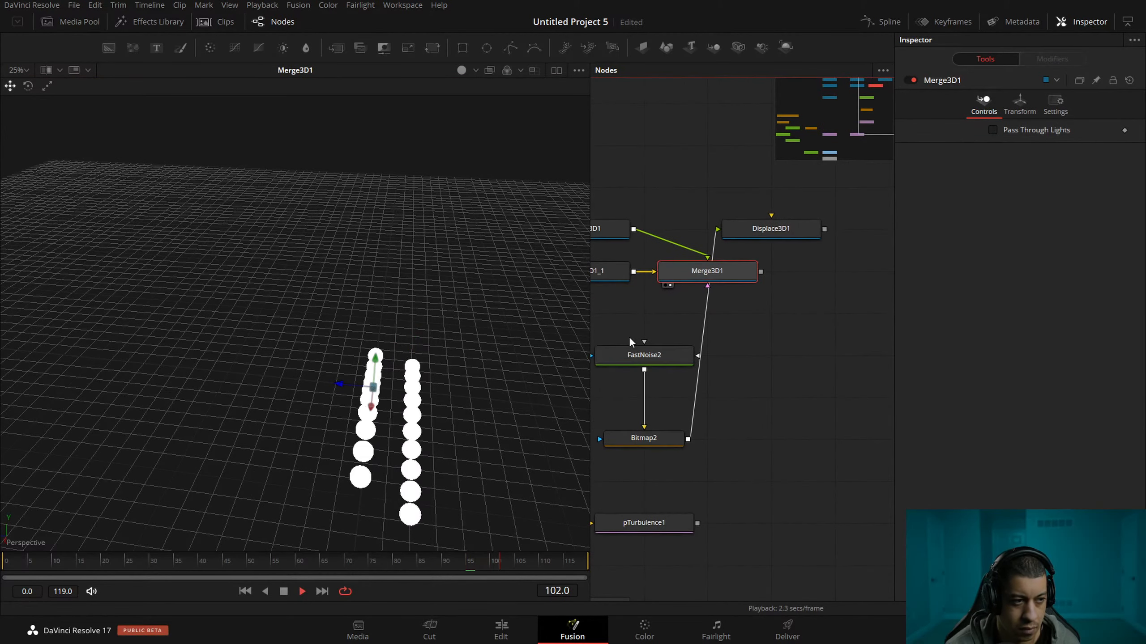
pyautogui.moveTo(500, 408); pyautogui.dragTo(298, 362)
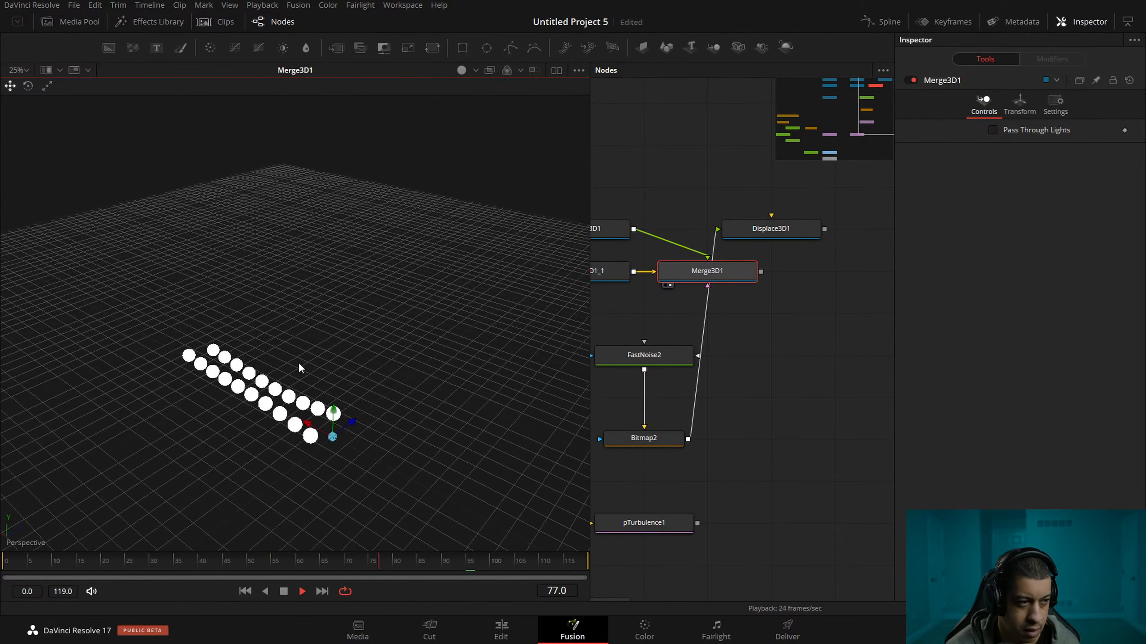
# Move Displace3D1 away from Merge3D1 to beside Bitmap2, and stop playback after viewing the rows from a lower angle.
pyautogui.click(790, 345)
pyautogui.moveTo(785, 230); pyautogui.dragTo(858, 398)
pyautogui.moveTo(733, 332); pyautogui.dragTo(822, 356)
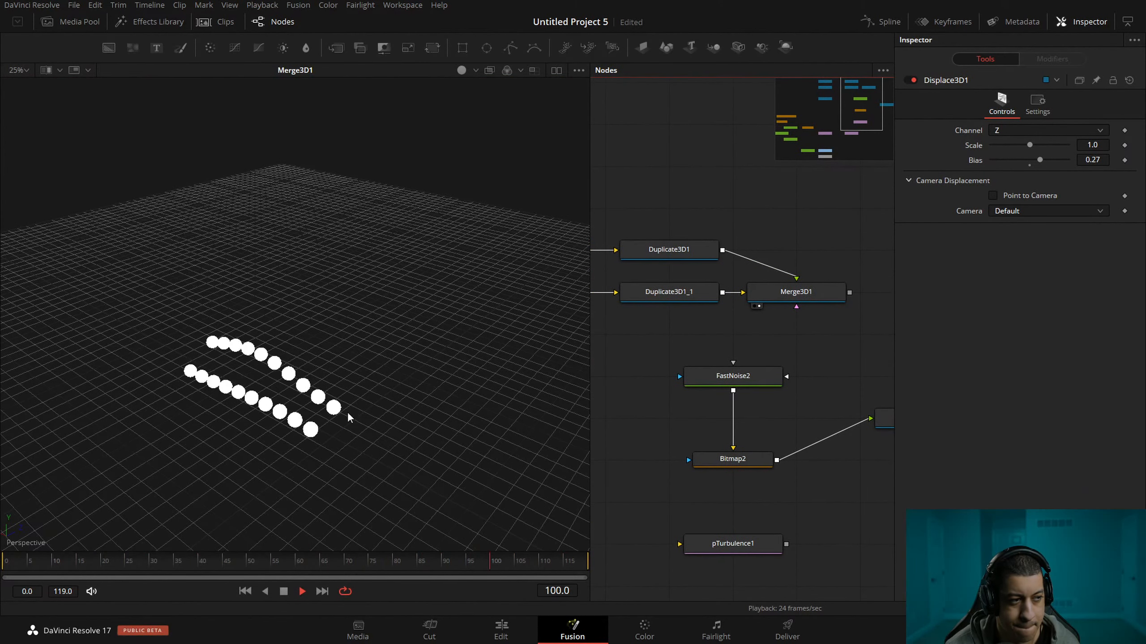
pyautogui.moveTo(351, 414); pyautogui.dragTo(387, 376)
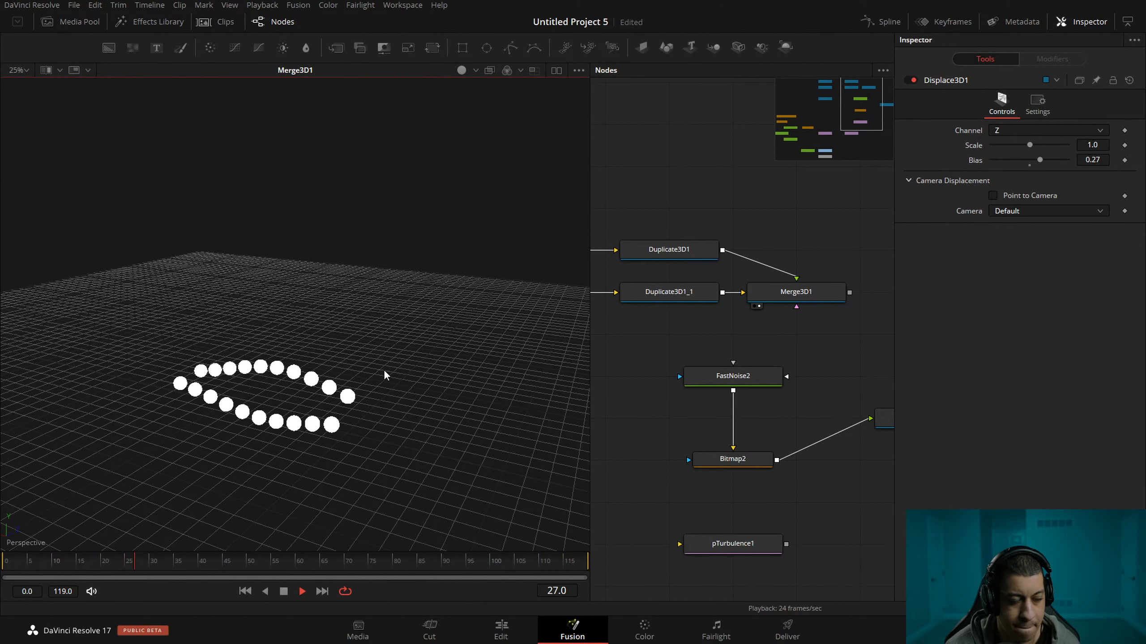
pyautogui.press('space')
pyautogui.moveTo(809, 360); pyautogui.dragTo(799, 360)
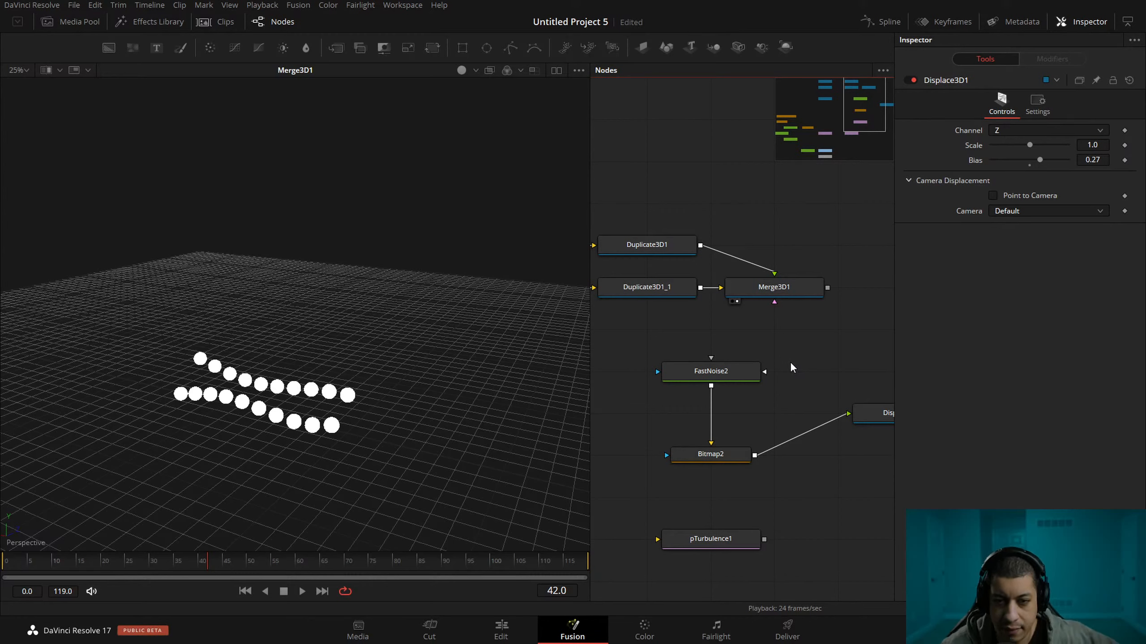
# Set the last copy to 20 on both Duplicate3D1 and Duplicate3D1_1.
pyautogui.moveTo(777, 336); pyautogui.dragTo(793, 327)
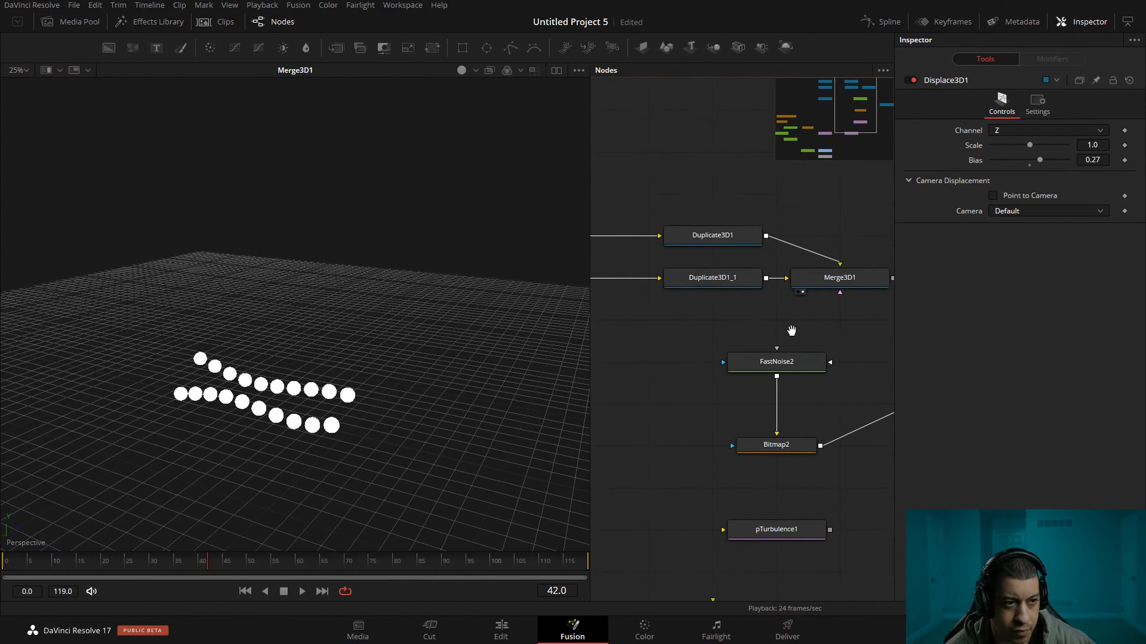
pyautogui.click(730, 235)
pyautogui.click(1104, 142)
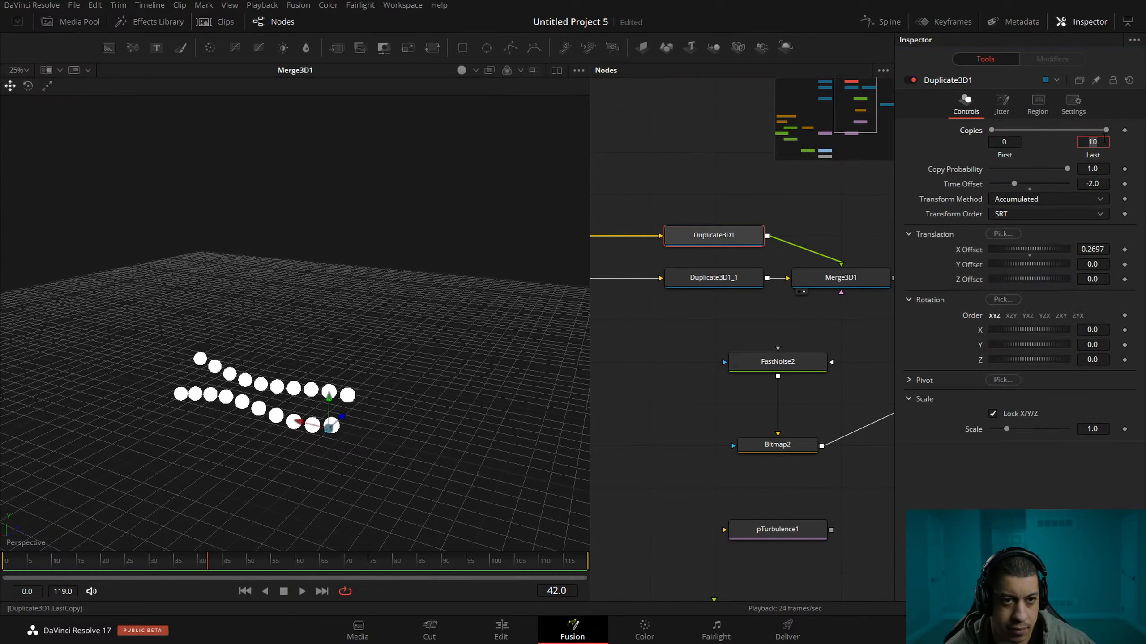
pyautogui.write('20')
pyautogui.press('Tab')
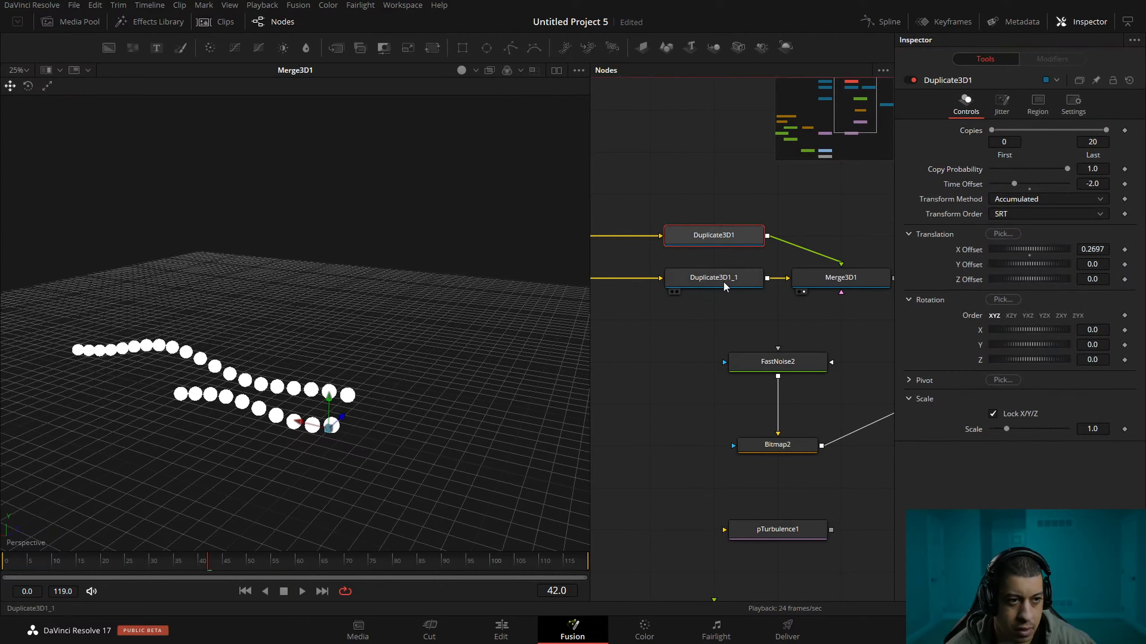
pyautogui.click(725, 280)
pyautogui.click(1101, 142)
pyautogui.write('20')
pyautogui.press('Tab')
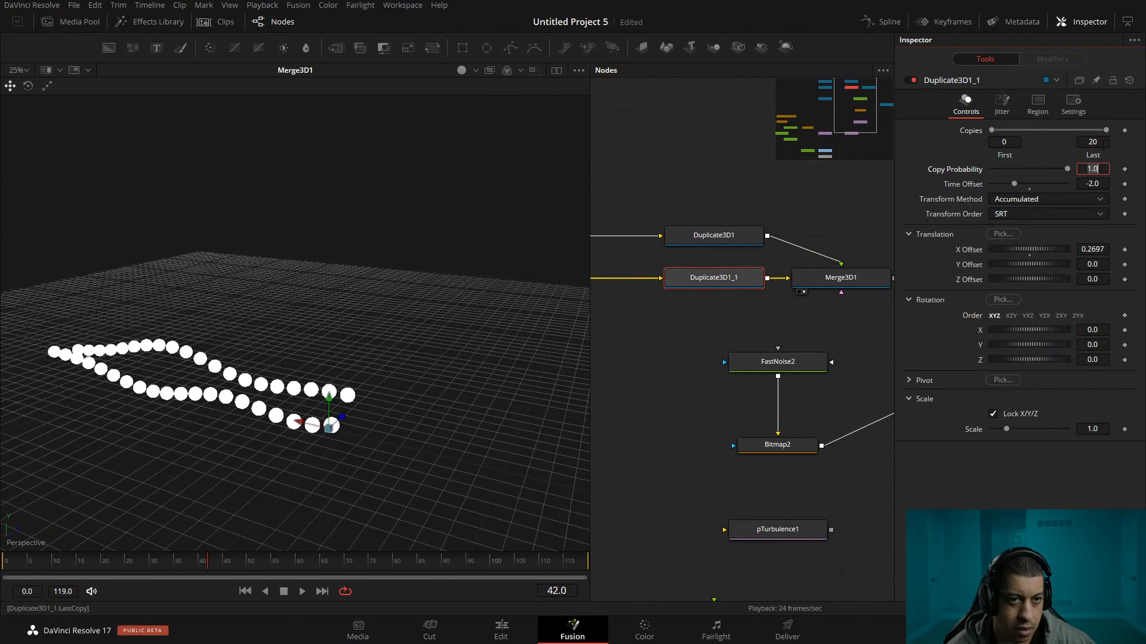
# Set the Shape3D1 sphere's base and height subdivisions to 10.
pyautogui.moveTo(698, 343); pyautogui.dragTo(816, 366)
pyautogui.click(629, 263)
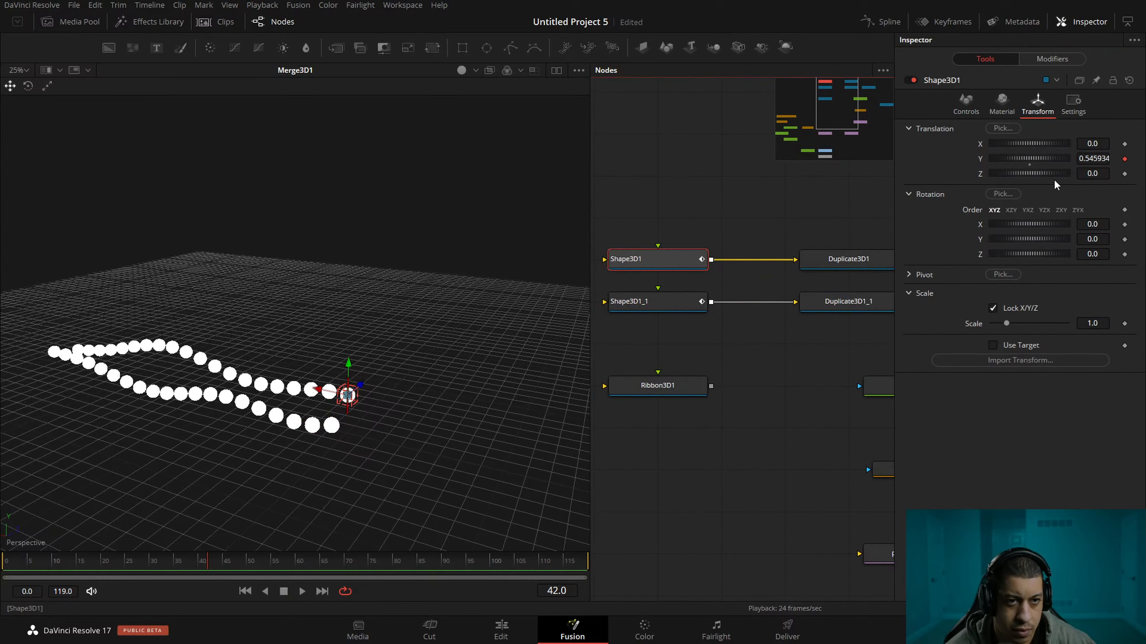
pyautogui.click(967, 108)
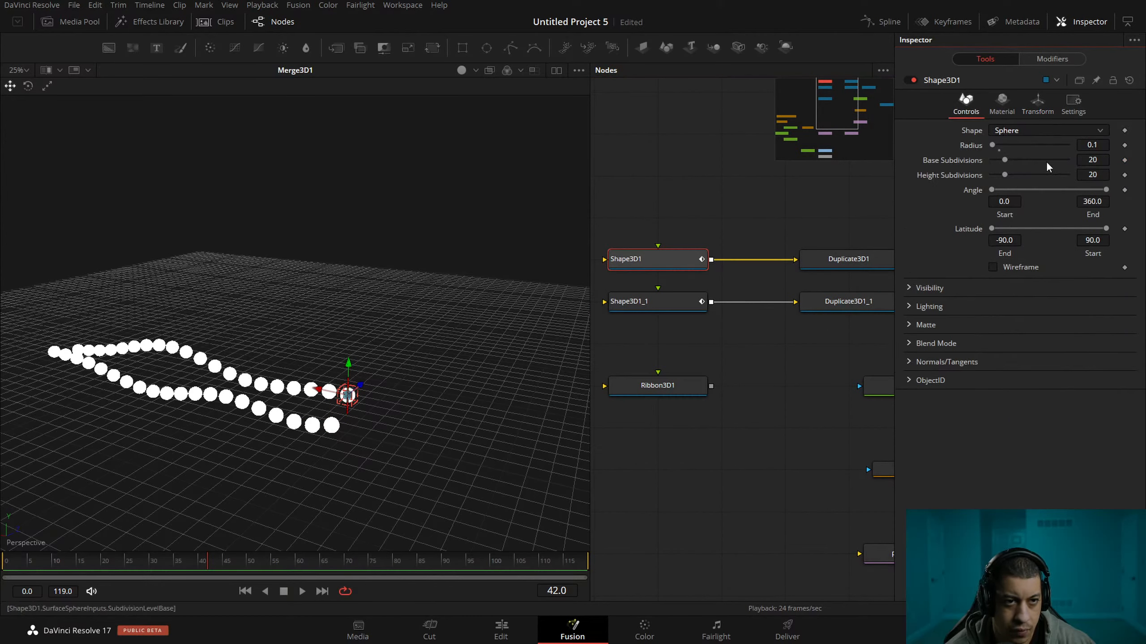
pyautogui.click(1092, 160)
pyautogui.write('10')
pyautogui.press('Tab')
pyautogui.write('10')
pyautogui.press('Tab')
# Set the Shape3D1_1 sphere's base and height subdivisions to 10.
pyautogui.click(632, 307)
pyautogui.click(1095, 159)
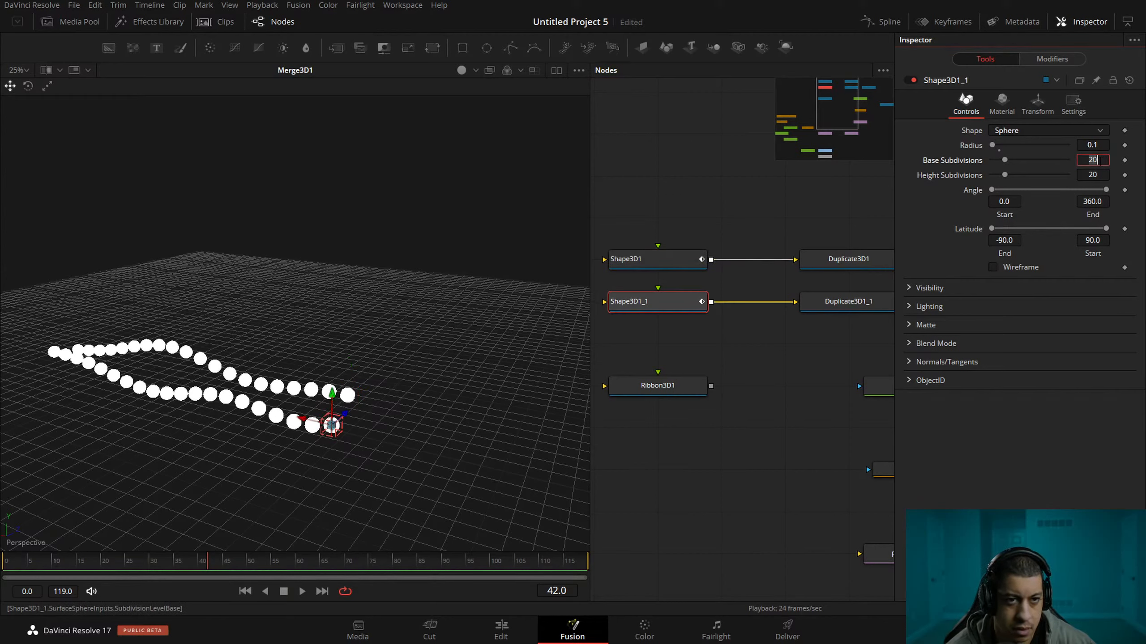
pyautogui.write('10')
pyautogui.press('Tab')
pyautogui.write('10')
pyautogui.press('Tab')
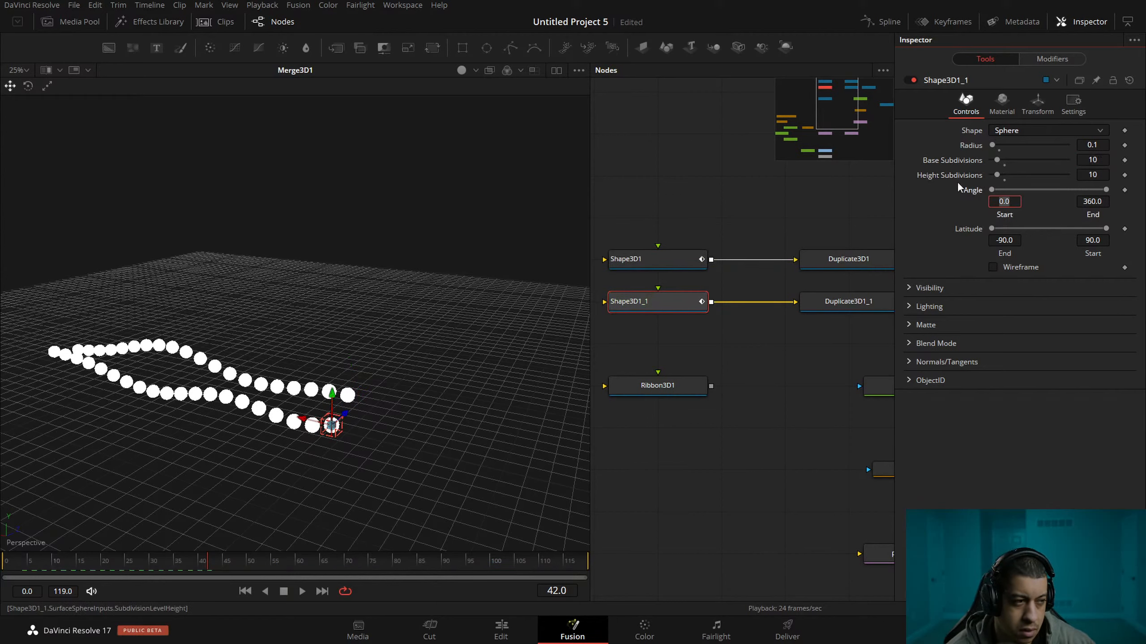
# Copy and paste Shape3D1_1 with Duplicate3D1_1, placing the new pair directly beneath the originals.
pyautogui.click(842, 336)
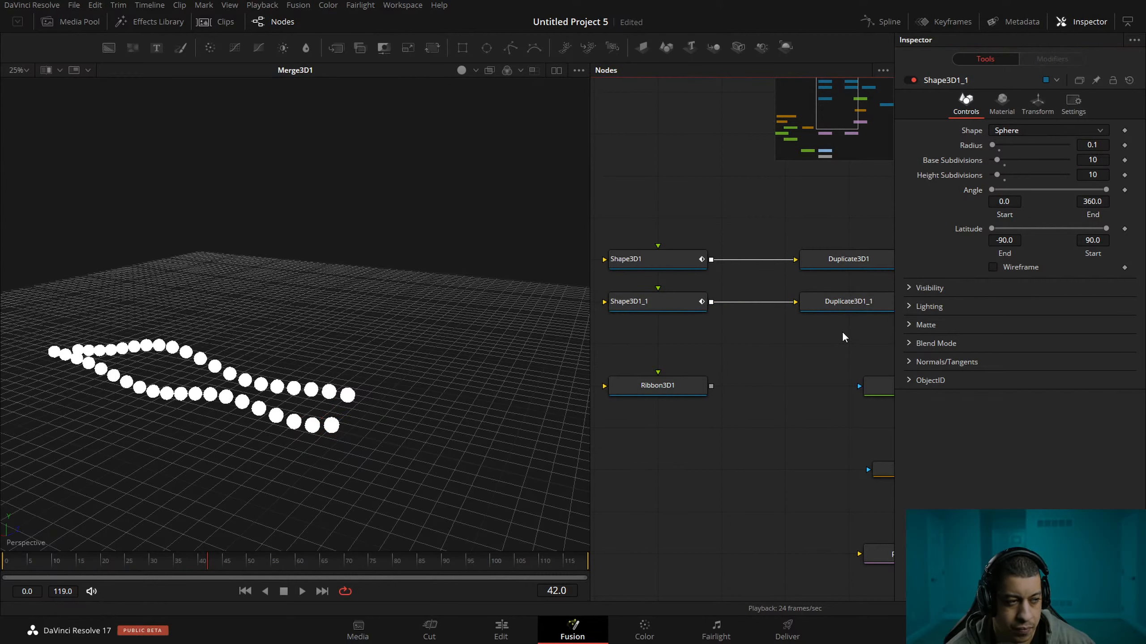
pyautogui.moveTo(827, 330); pyautogui.dragTo(820, 279)
pyautogui.moveTo(884, 309); pyautogui.dragTo(842, 291)
pyautogui.moveTo(861, 279); pyautogui.dragTo(886, 287)
pyautogui.hotkey('ctrl', 'c')
pyautogui.click(690, 285)
pyautogui.hotkey('ctrl', 'v')
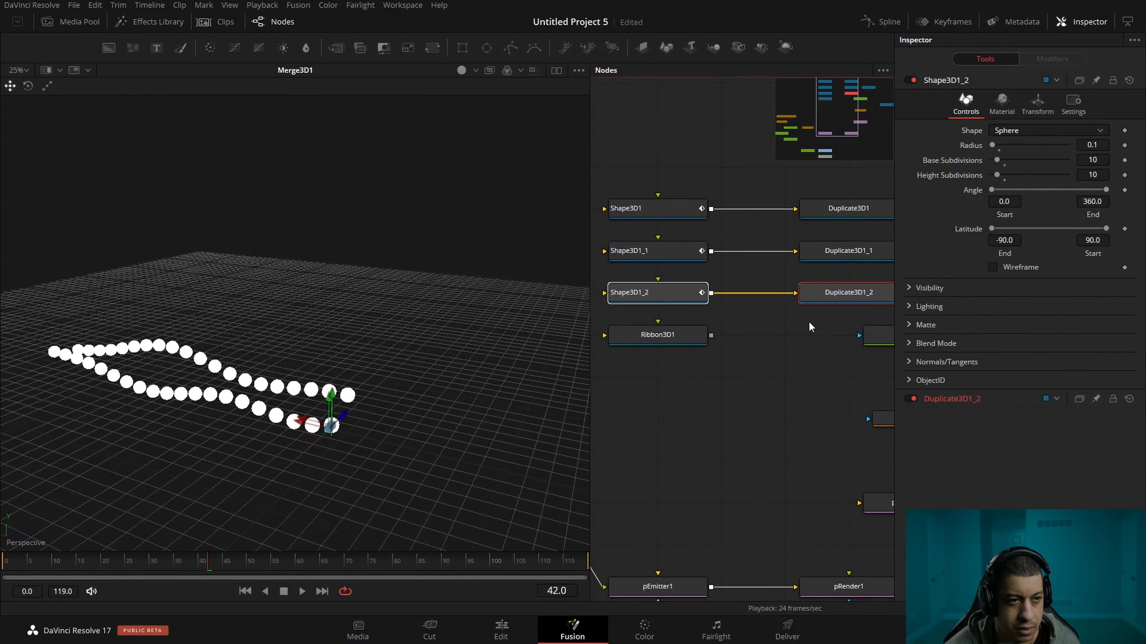
# Set the Z translation of Shape3D1_1 to -0.4.
pyautogui.click(663, 255)
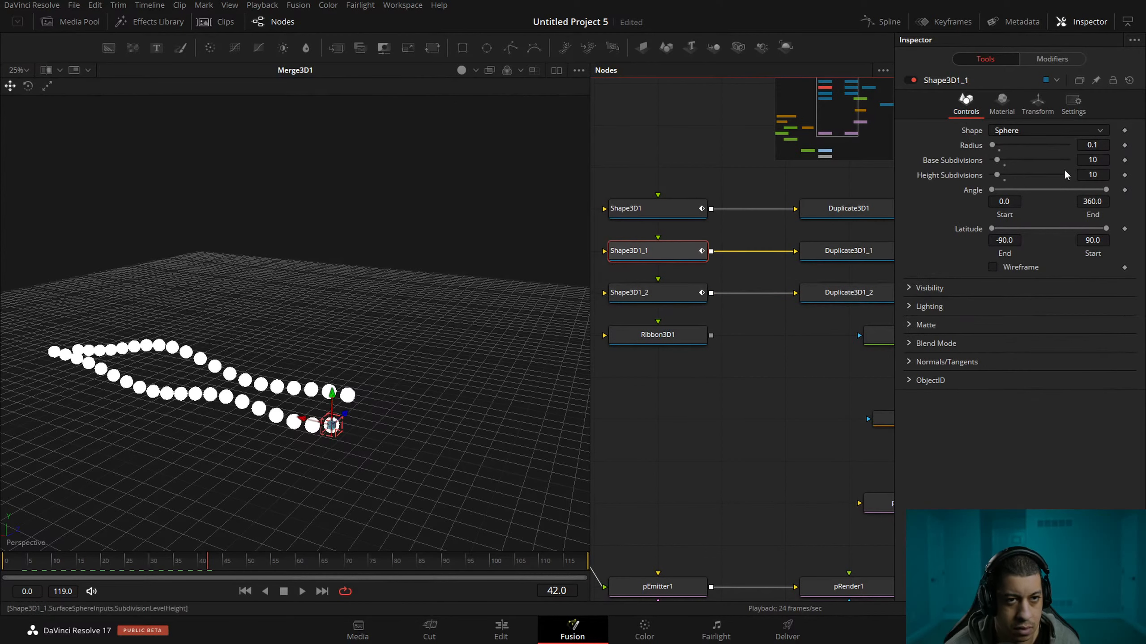
pyautogui.click(1001, 106)
pyautogui.click(1037, 106)
pyautogui.click(1100, 173)
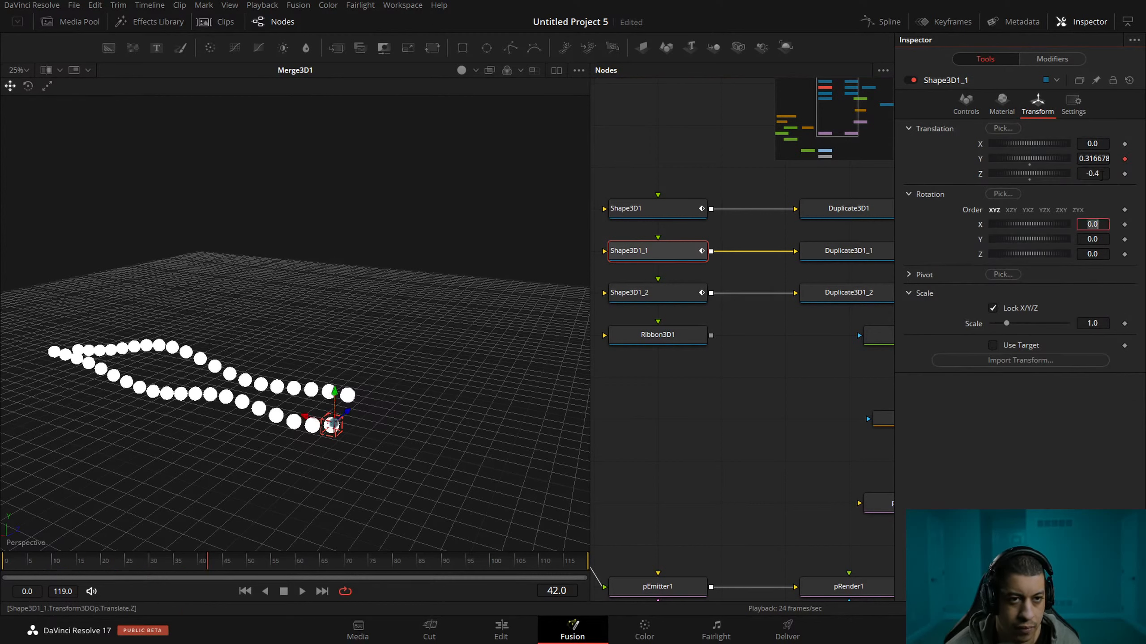
pyautogui.press('Tab')
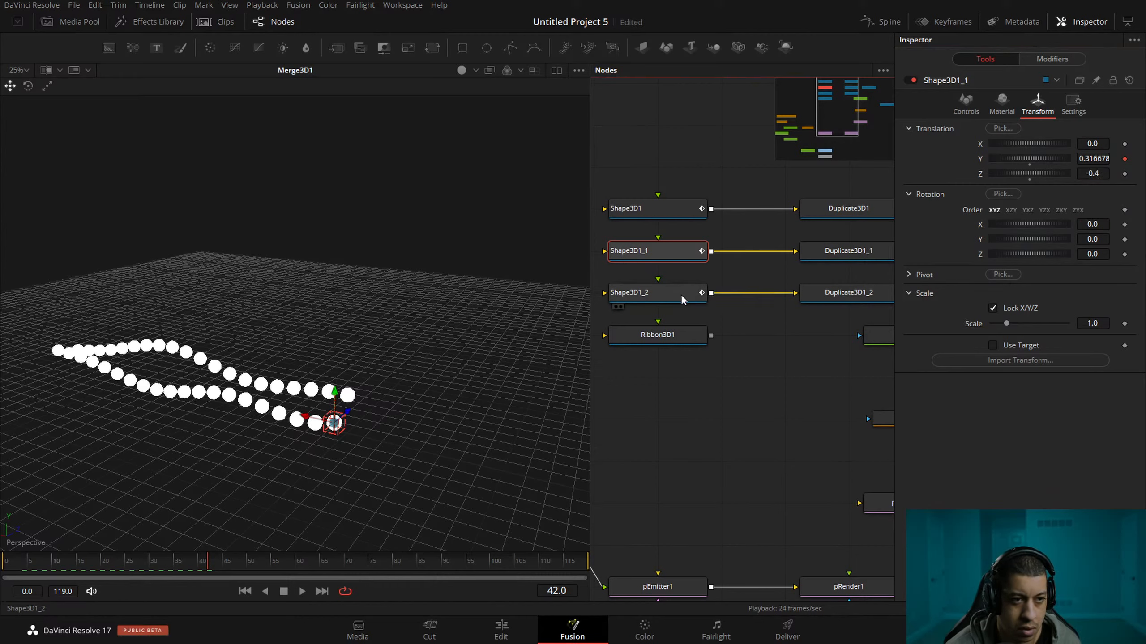
# Set the Z translation of Shape3D1_2 to -0.8.
pyautogui.click(681, 297)
pyautogui.click(1004, 101)
pyautogui.click(1037, 104)
pyautogui.click(1101, 174)
pyautogui.write('8')
pyautogui.press('Tab')
# Connect Duplicate3D1_2 to Merge3D1 and view the three rows of spheres from a higher angle.
pyautogui.moveTo(886, 253); pyautogui.dragTo(791, 264)
pyautogui.moveTo(780, 309); pyautogui.dragTo(852, 268)
pyautogui.moveTo(850, 321); pyautogui.dragTo(830, 324)
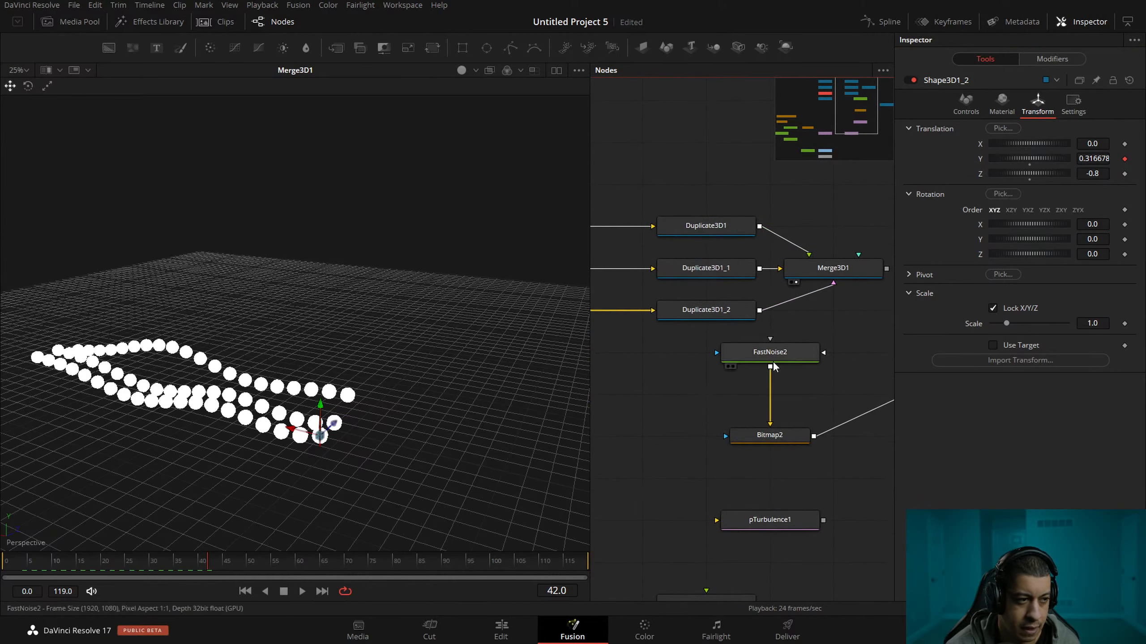
pyautogui.moveTo(325, 472); pyautogui.dragTo(353, 484)
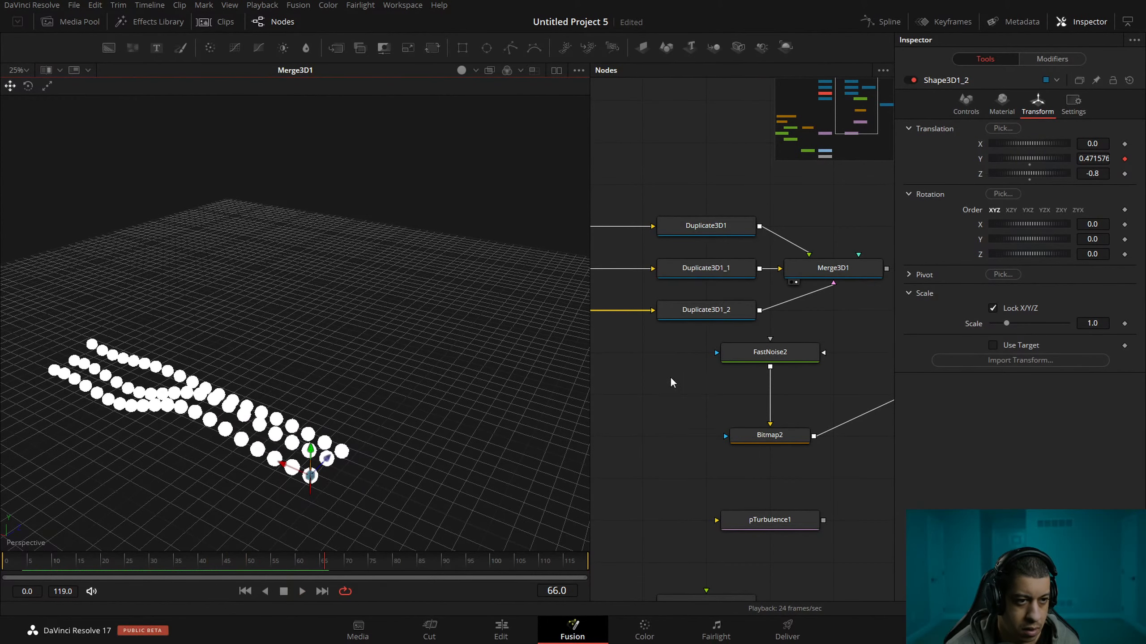
# Change the random seed of the Shake on Shape3D1_2's Y Offset to 20640 and play the rows briefly.
pyautogui.moveTo(690, 393); pyautogui.dragTo(808, 361)
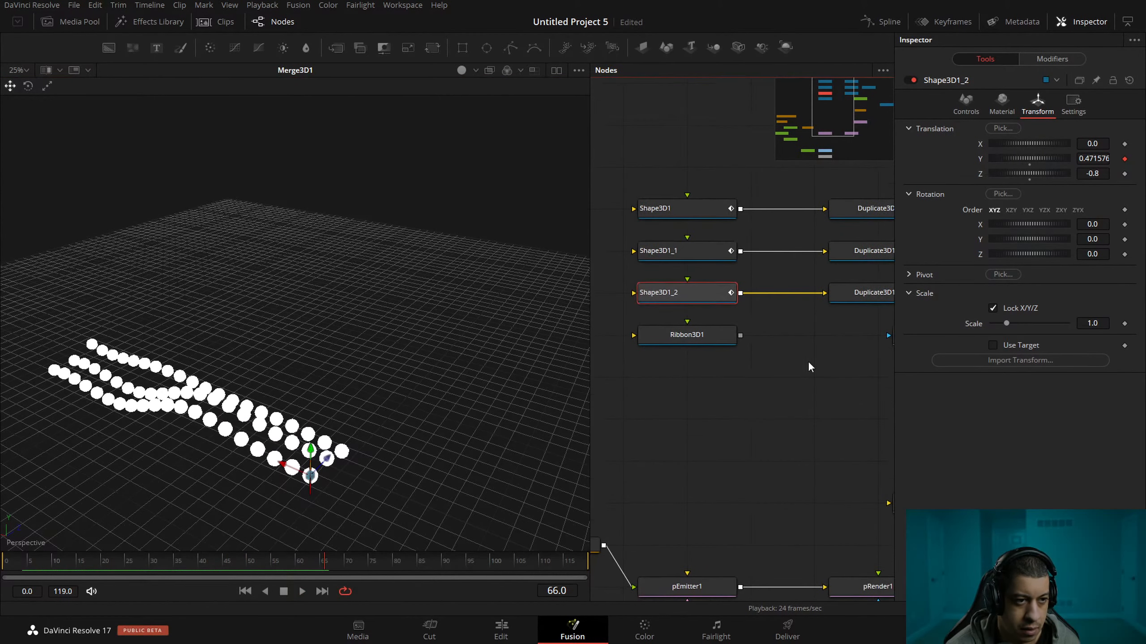
pyautogui.click(1052, 60)
pyautogui.moveTo(749, 425); pyautogui.dragTo(734, 414)
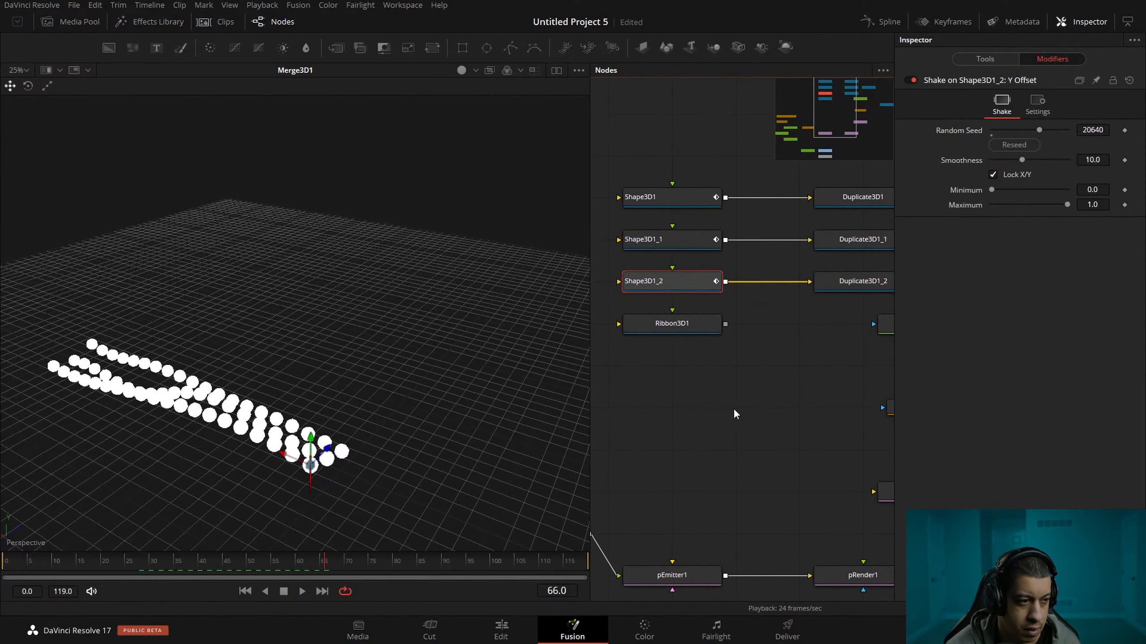
pyautogui.press('space')
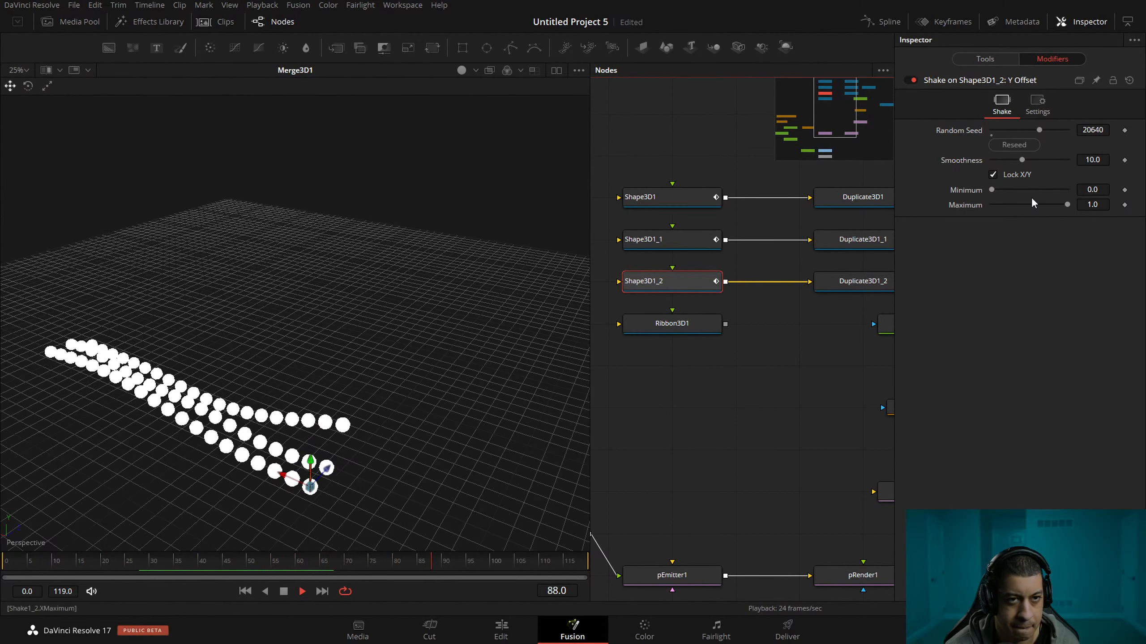
pyautogui.press('space')
# Try a Smoothness of 5 in the Shake on Shape3D1_2's Y Offset and play the animation.
pyautogui.click(1092, 160)
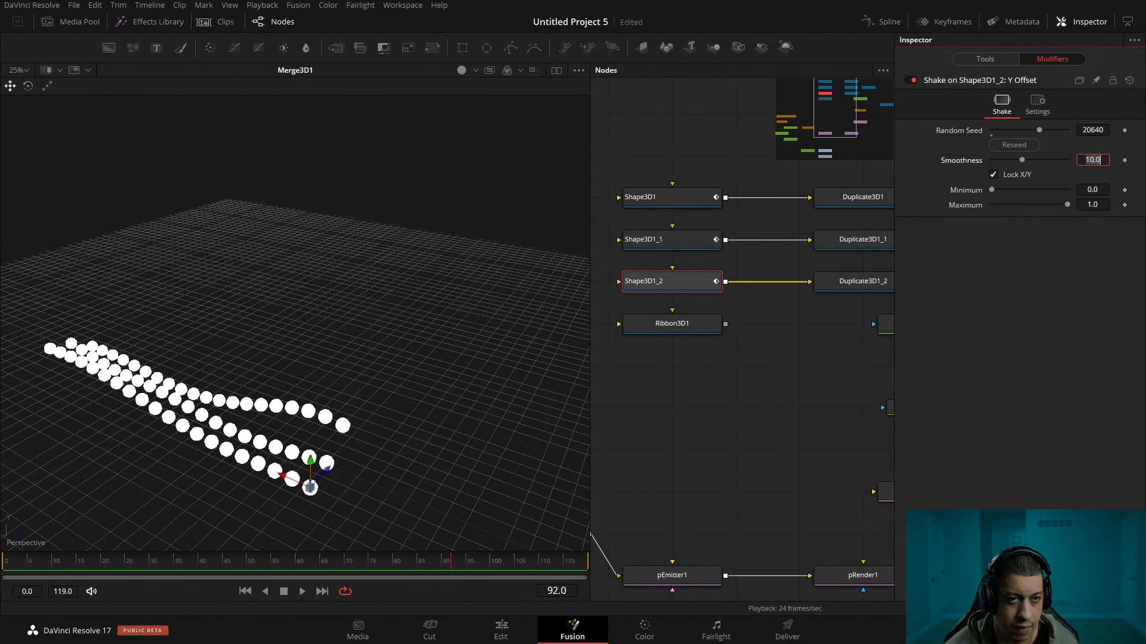
pyautogui.write('5')
pyautogui.press('Tab')
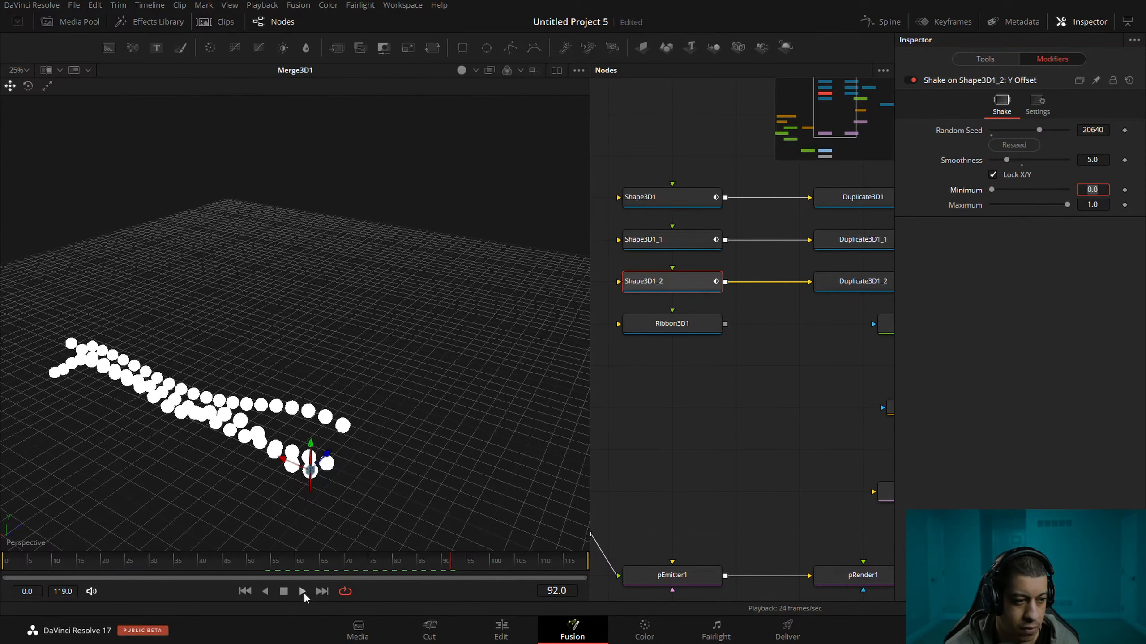
pyautogui.click(302, 591)
# Set the Smoothness of the Shake on Shape3D1_2's Y Offset to 8 during playback.
pyautogui.press('BackSpace')
pyautogui.doubleClick(1106, 161)
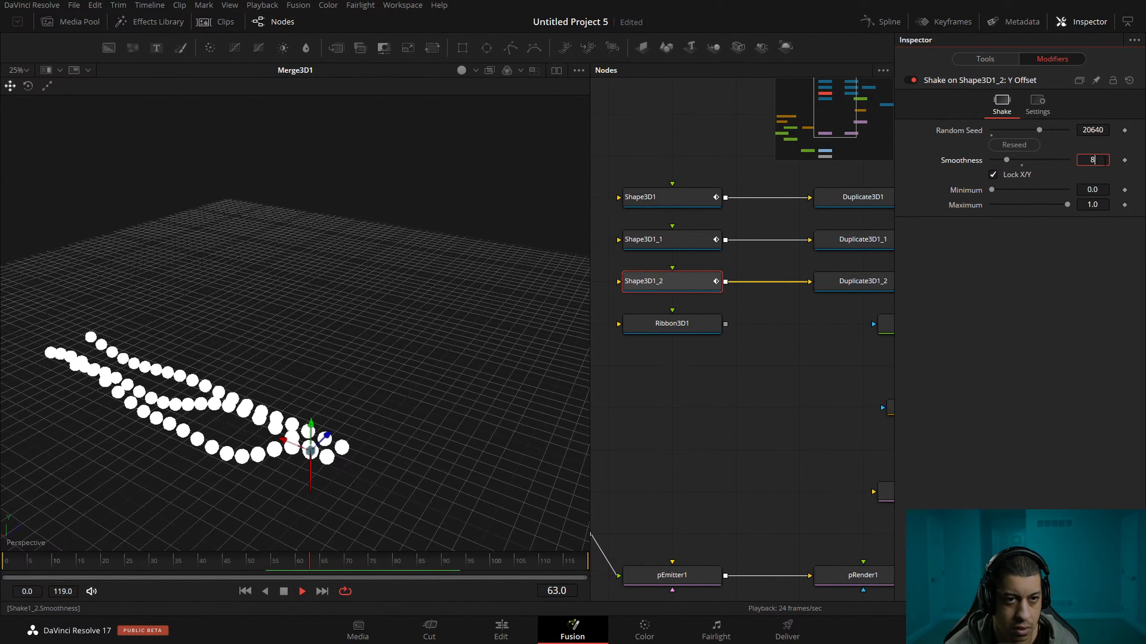
pyautogui.press('Tab')
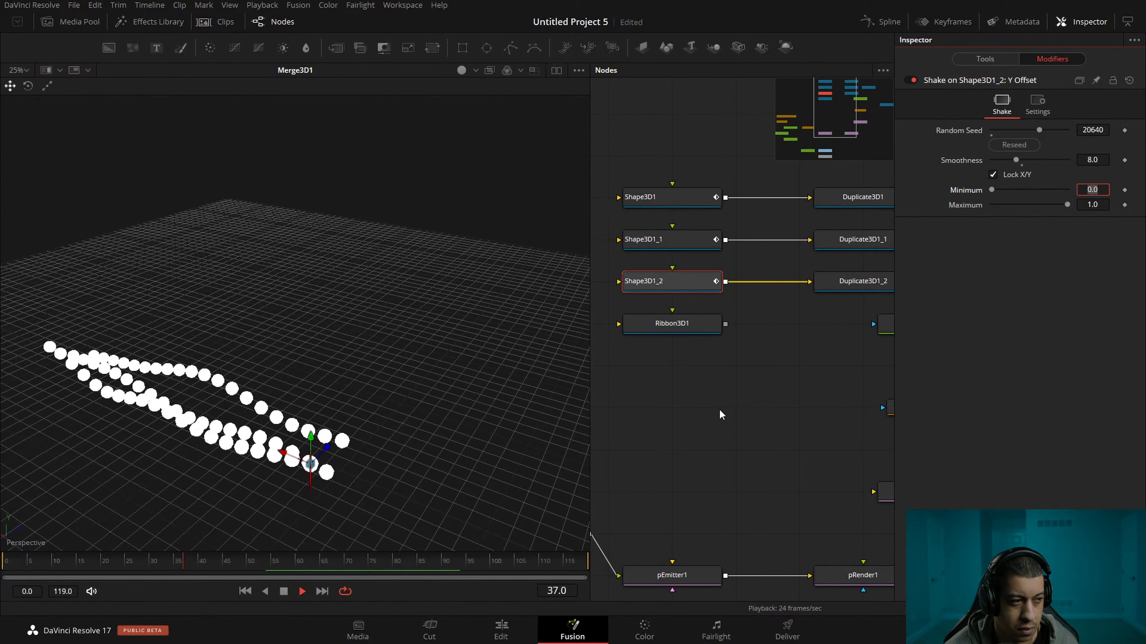
# Move Ribbon3D1, FastNoise2, Bitmap2 and Displace3D1 down beside MediaOut1, and shift Merge3D1 farther from the duplicate nodes.
pyautogui.scroll(-3, 768, 385)
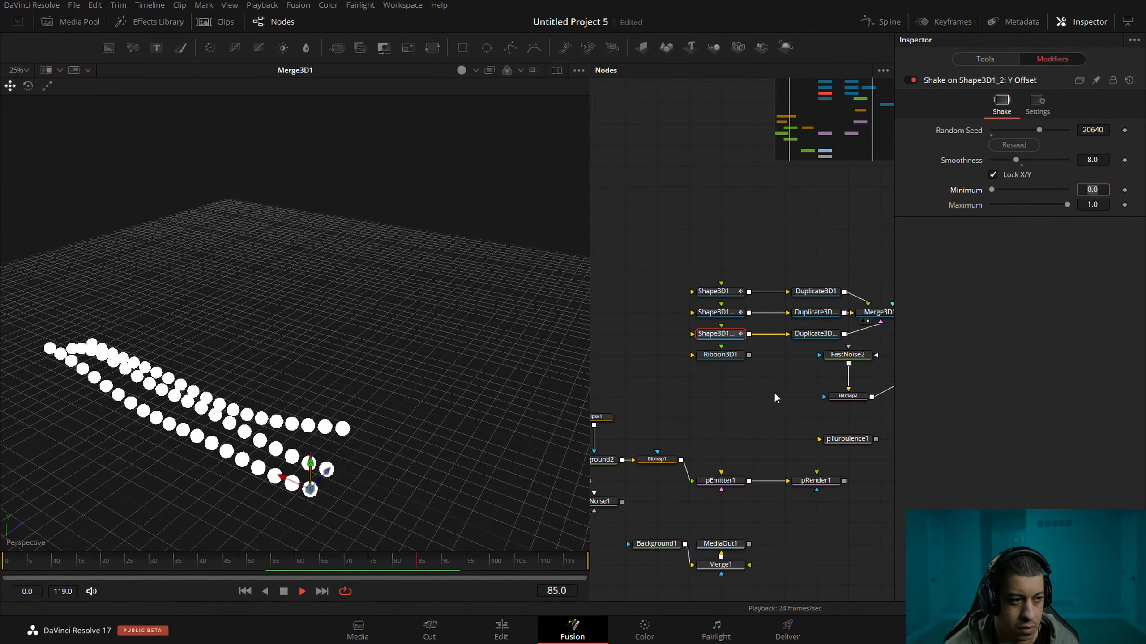
pyautogui.moveTo(778, 390); pyautogui.dragTo(683, 370)
pyautogui.moveTo(626, 339); pyautogui.dragTo(705, 359)
pyautogui.moveTo(882, 384); pyautogui.dragTo(696, 336)
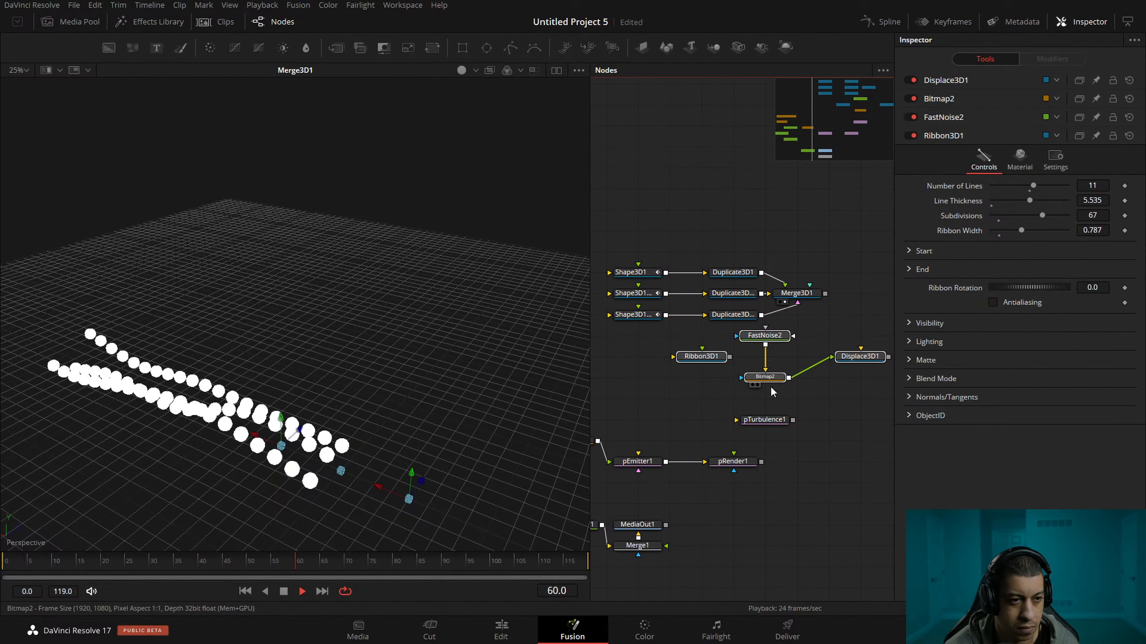
pyautogui.moveTo(766, 377); pyautogui.dragTo(778, 555)
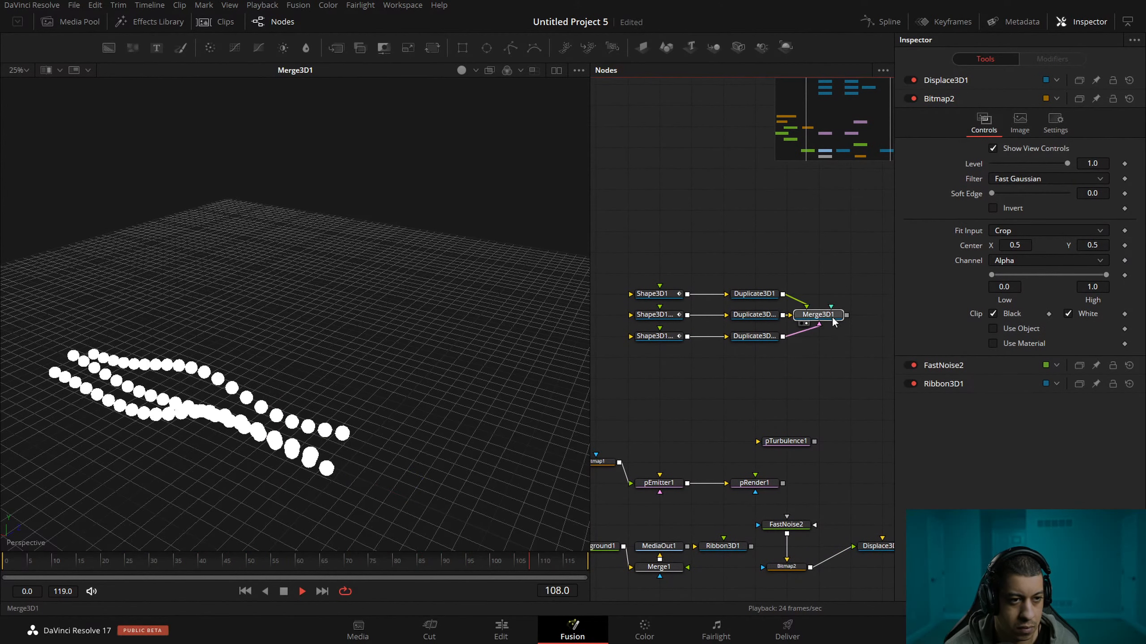
pyautogui.moveTo(825, 316); pyautogui.dragTo(887, 316)
pyautogui.press('space')
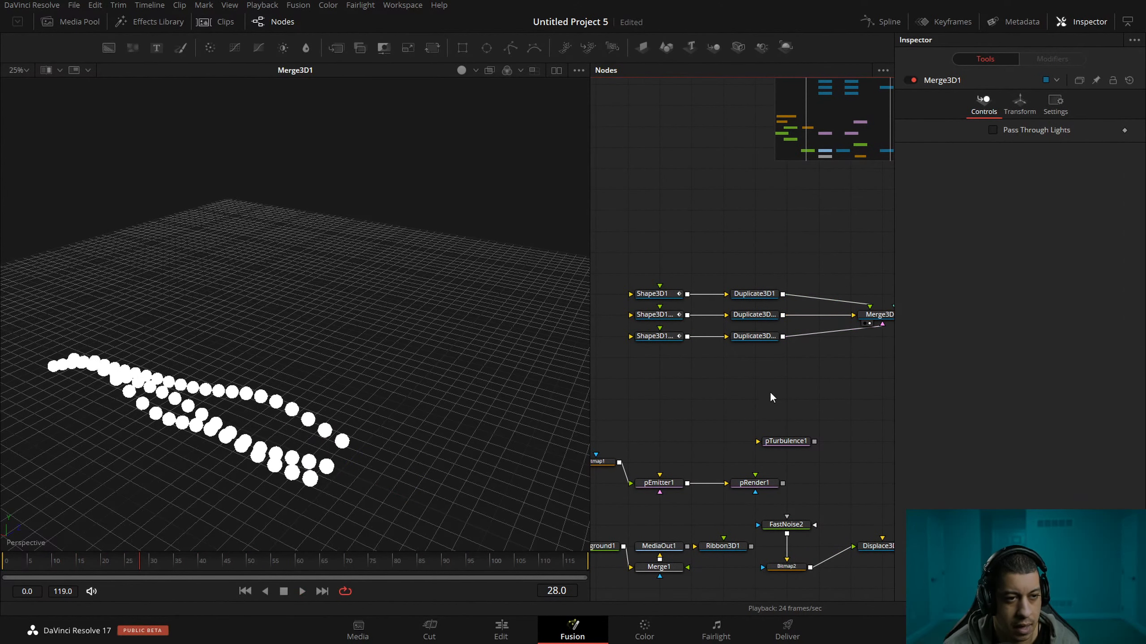
# Copy and paste Shape3D1_2 with Duplicate3D1_2, place the pair as a fourth row, and connect it to Merge3D1.
pyautogui.moveTo(796, 385); pyautogui.dragTo(634, 336)
pyautogui.hotkey('ctrl', 'c')
pyautogui.hotkey('ctrl', 'v')
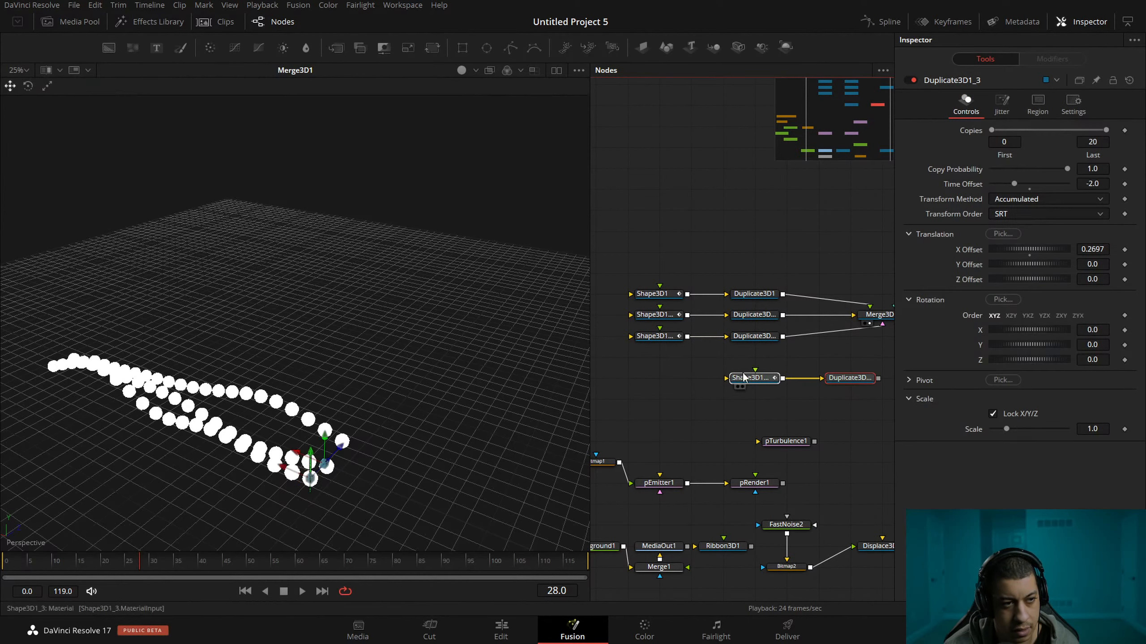
pyautogui.moveTo(766, 385); pyautogui.dragTo(860, 316)
pyautogui.click(638, 374)
# Set the Z translation of Shape3D1_3 to -1.2.
pyautogui.click(634, 359)
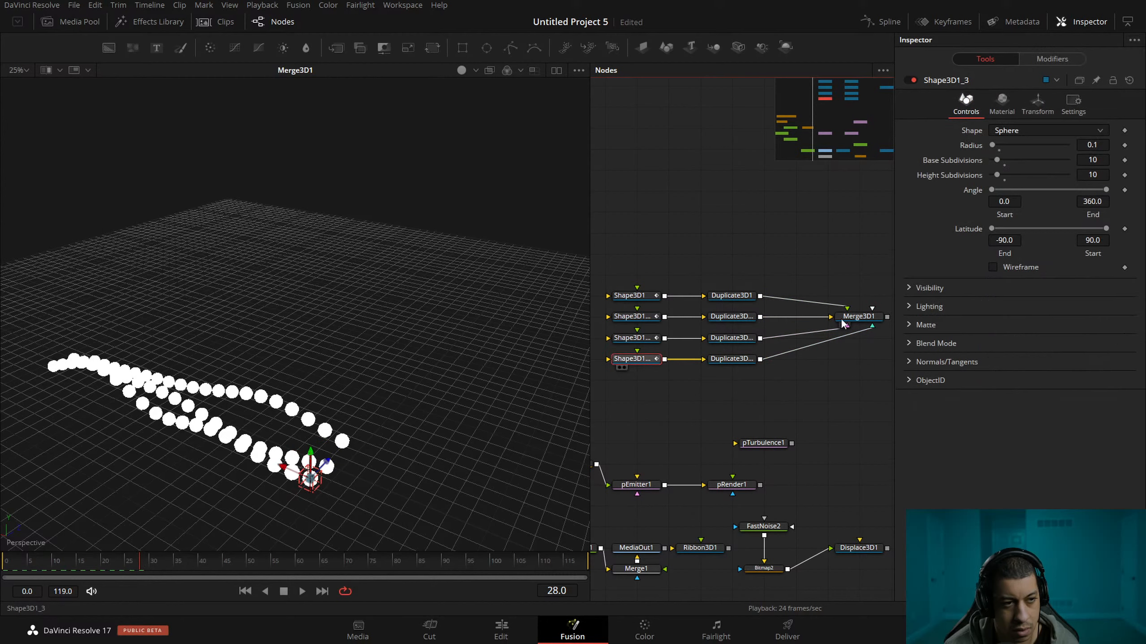
pyautogui.click(1038, 103)
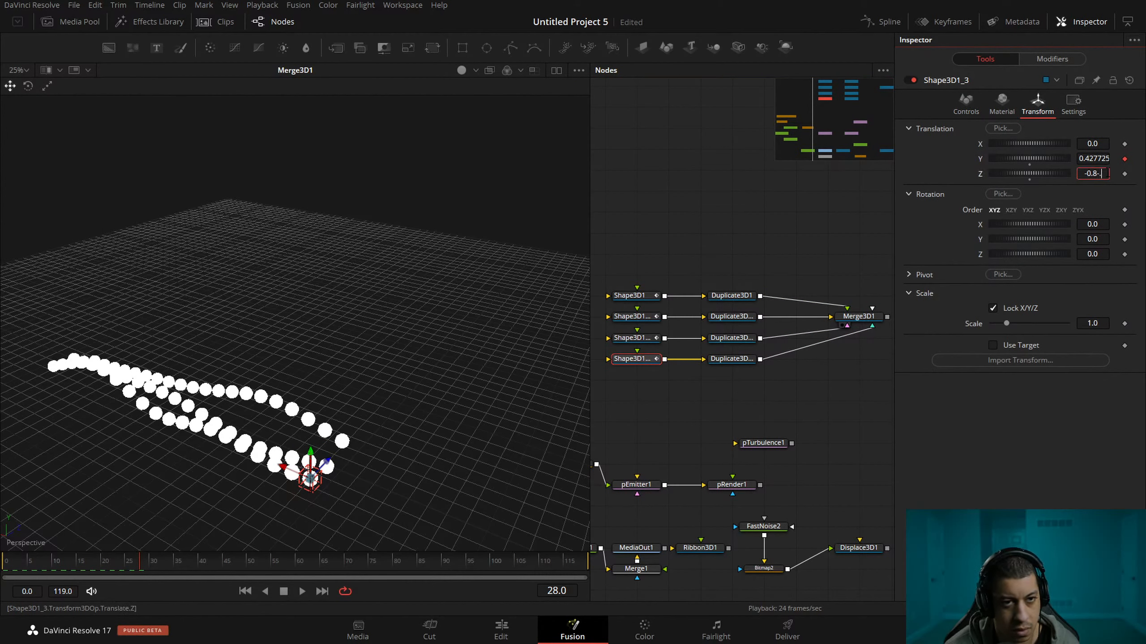
pyautogui.press('Tab')
pyautogui.click(732, 359)
# Raise the random seed of the Shake on Shape3D1_3's Y Offset to 32767.
pyautogui.click(619, 363)
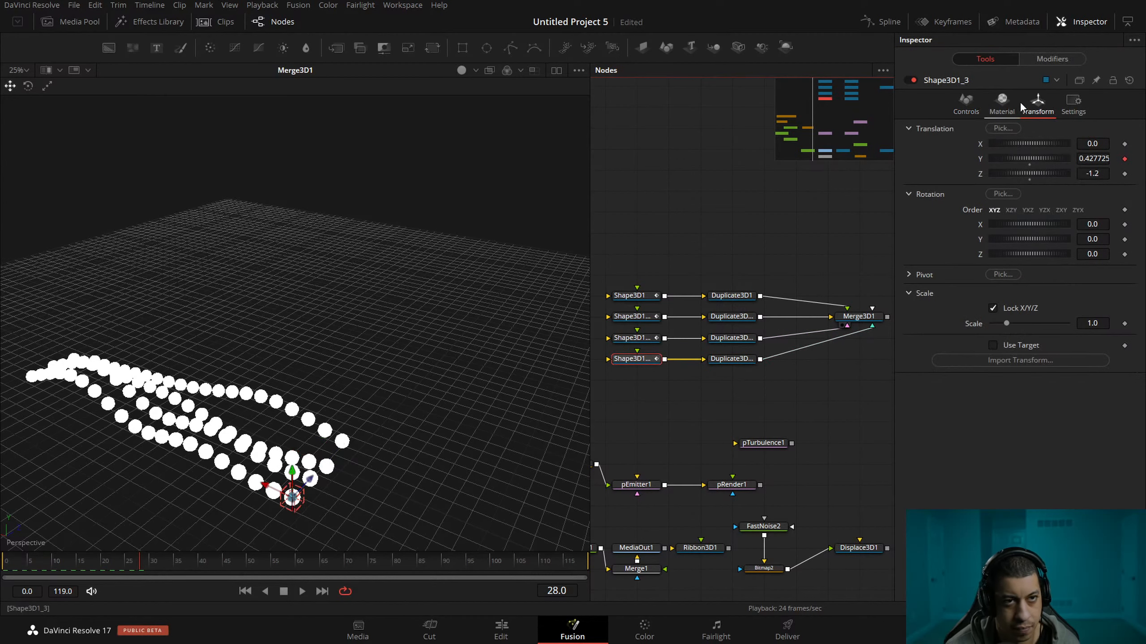
pyautogui.click(1058, 59)
pyautogui.moveTo(1038, 130); pyautogui.dragTo(1069, 131)
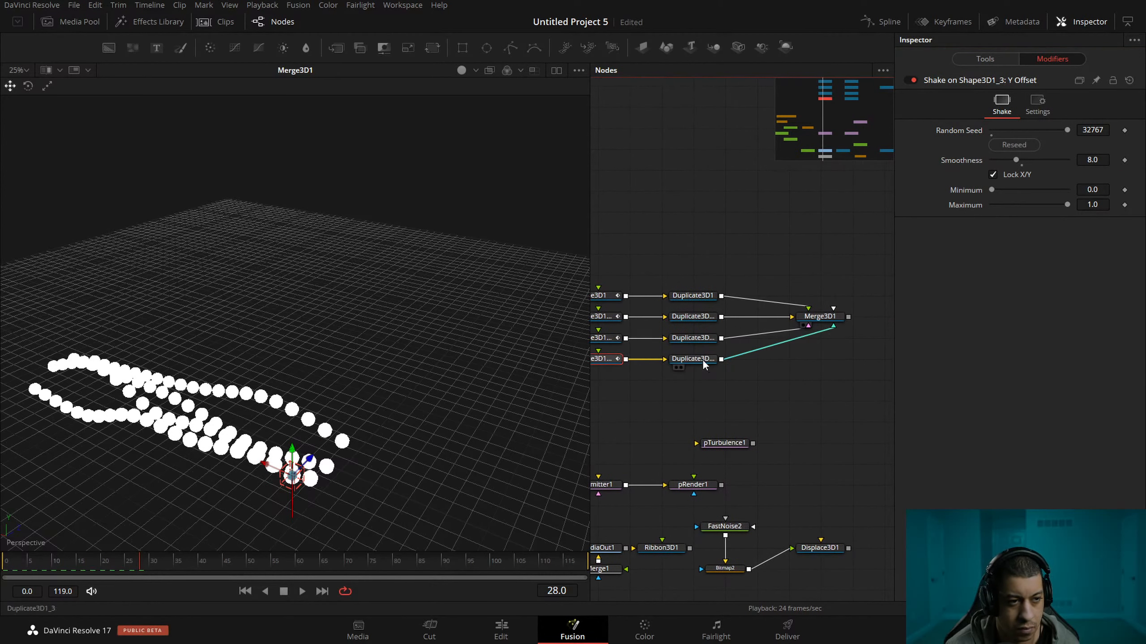
# Paste a copy of Duplicate3D1_3 after Merge3D1 and show its output in the viewer.
pyautogui.click(702, 359)
pyautogui.hotkey('ctrl', 'c')
pyautogui.hscroll(3, 766, 325)
pyautogui.hotkey('ctrl', 'v')
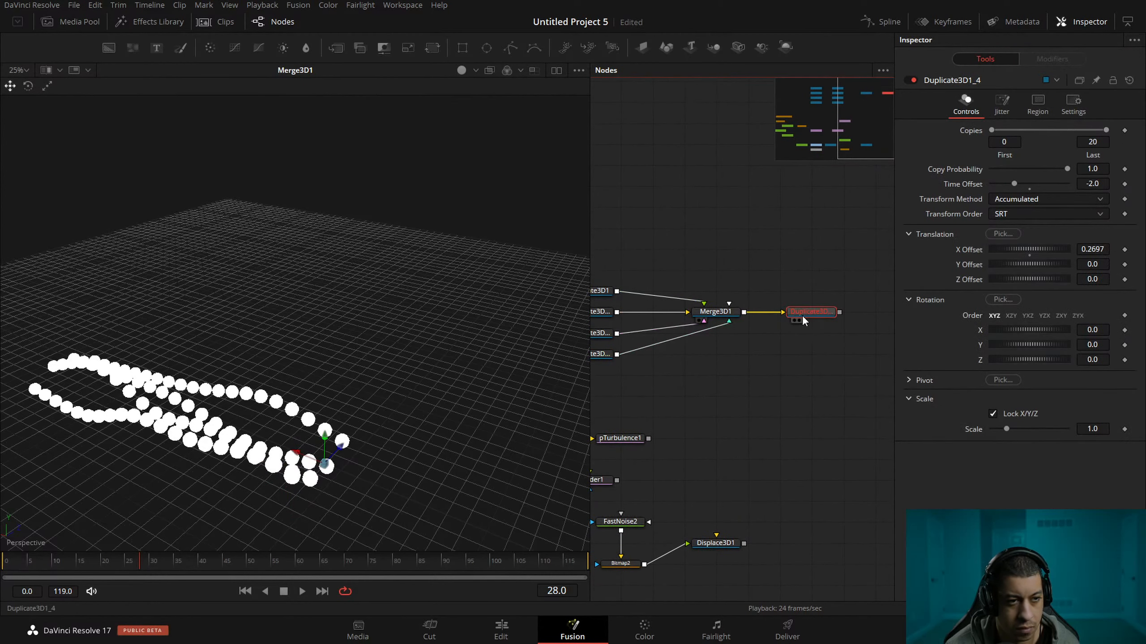
pyautogui.moveTo(815, 360); pyautogui.dragTo(774, 370)
pyautogui.moveTo(769, 322); pyautogui.dragTo(427, 235)
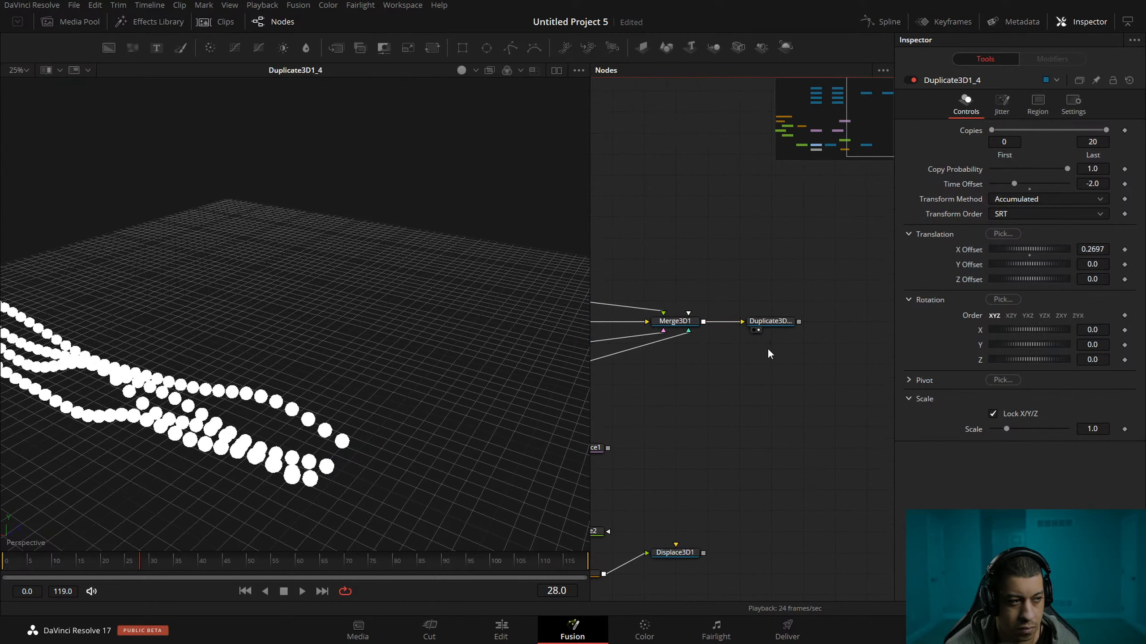
# Set Duplicate3D1_4's X Offset to 0 and its Z Offset to 1.16.
pyautogui.click(769, 322)
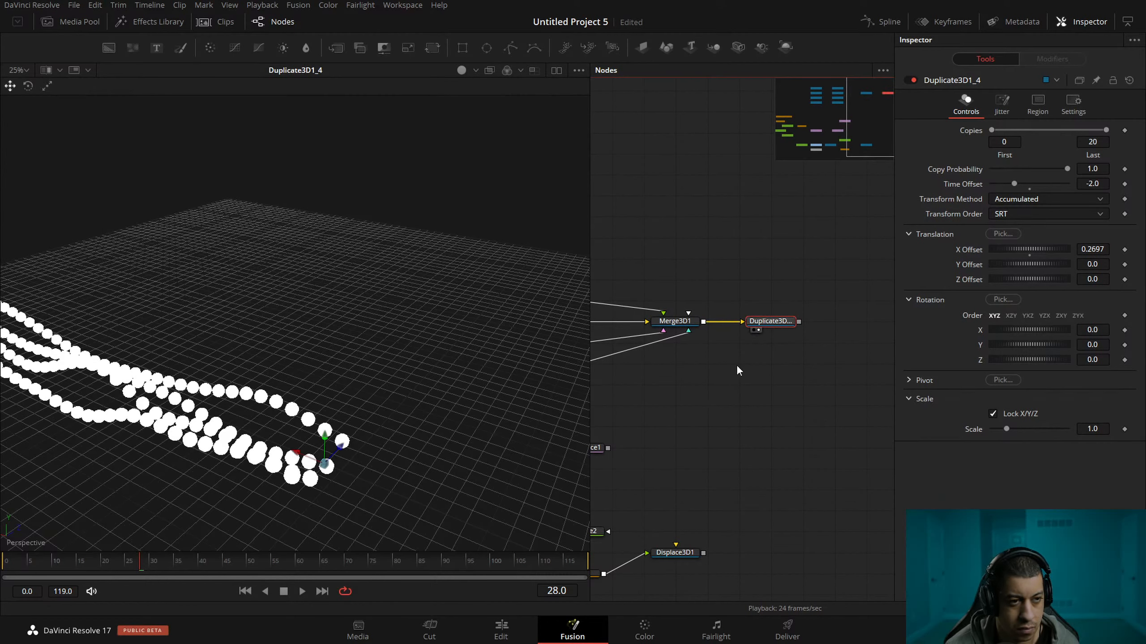
pyautogui.moveTo(974, 250)
pyautogui.mouseDown()
pyautogui.moveTo(1036, 245)
pyautogui.moveTo(1032, 277)
pyautogui.moveTo(1044, 279)
pyautogui.moveTo(1035, 279)
pyautogui.mouseUp()
pyautogui.hotkey('ctrl', 'z')
pyautogui.hotkey('ctrl', 'z')
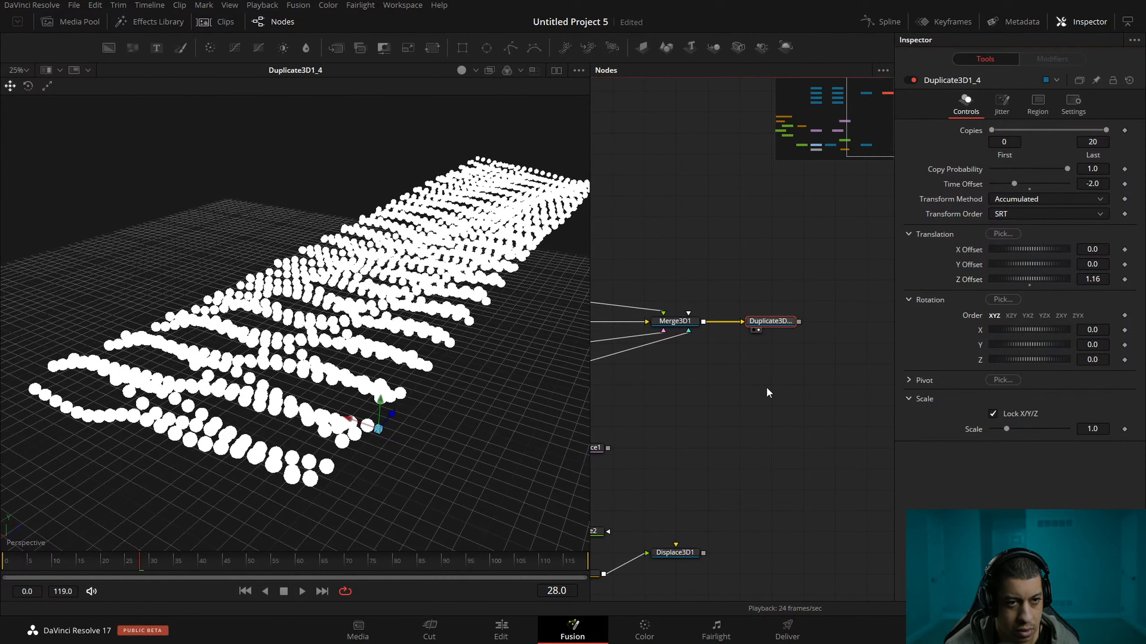
# Set Duplicate3D1_4's Z Offset to 0.508, preview the wavy sphere field in playback and save the project.
pyautogui.moveTo(753, 384); pyautogui.dragTo(765, 372)
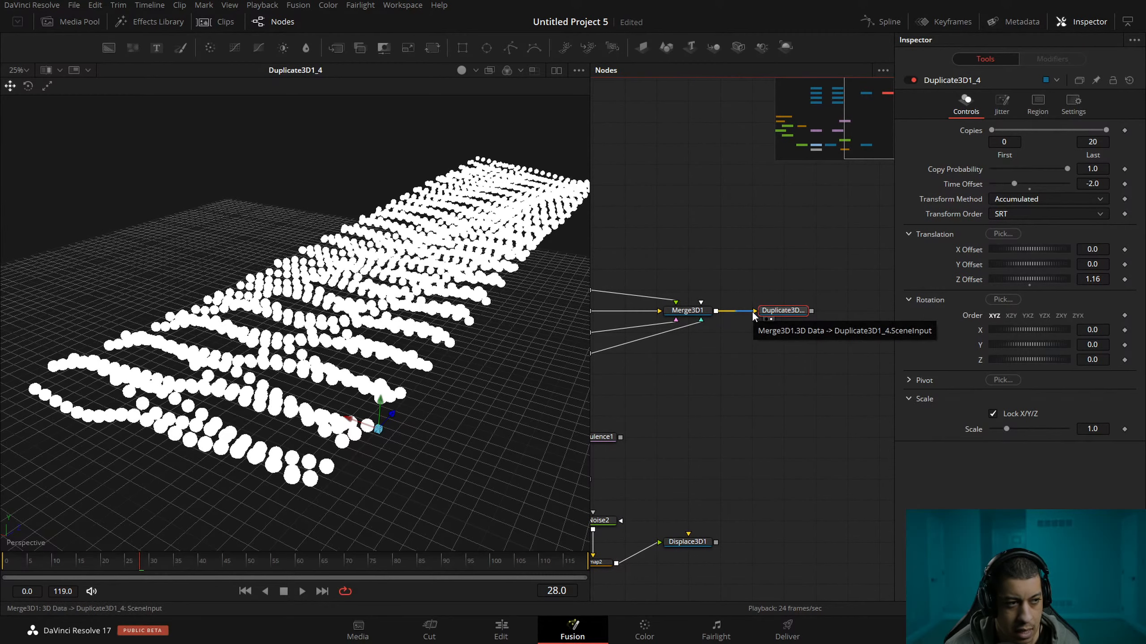
pyautogui.moveTo(1037, 278); pyautogui.dragTo(1010, 291)
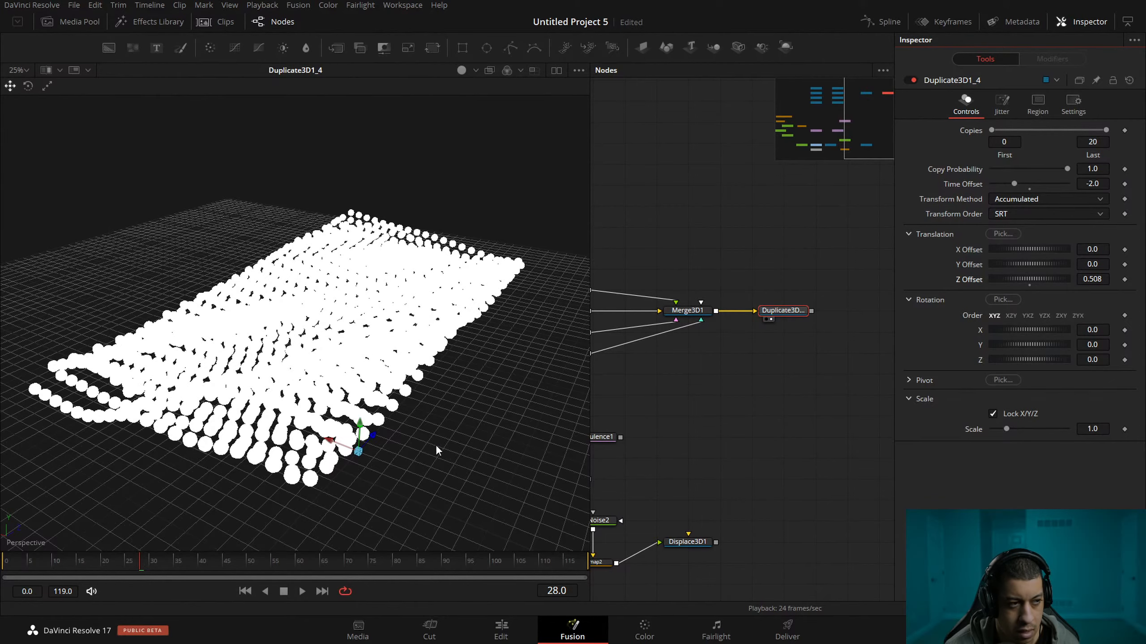
pyautogui.press('space')
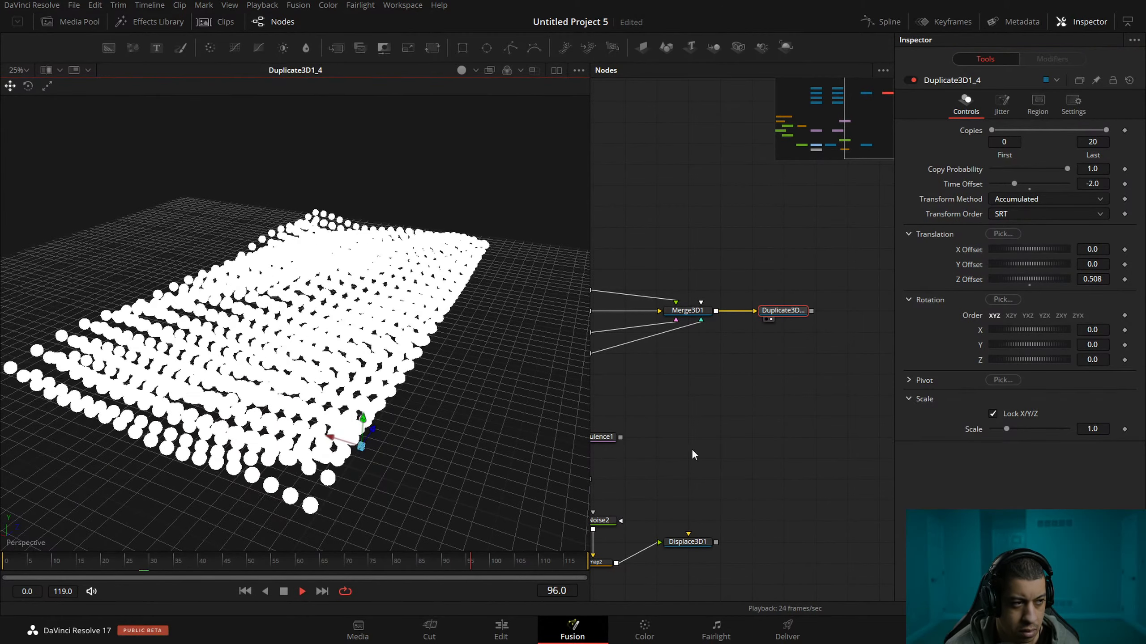
pyautogui.hscroll(2, 766, 397)
pyautogui.hotkey('ctrl', 's')
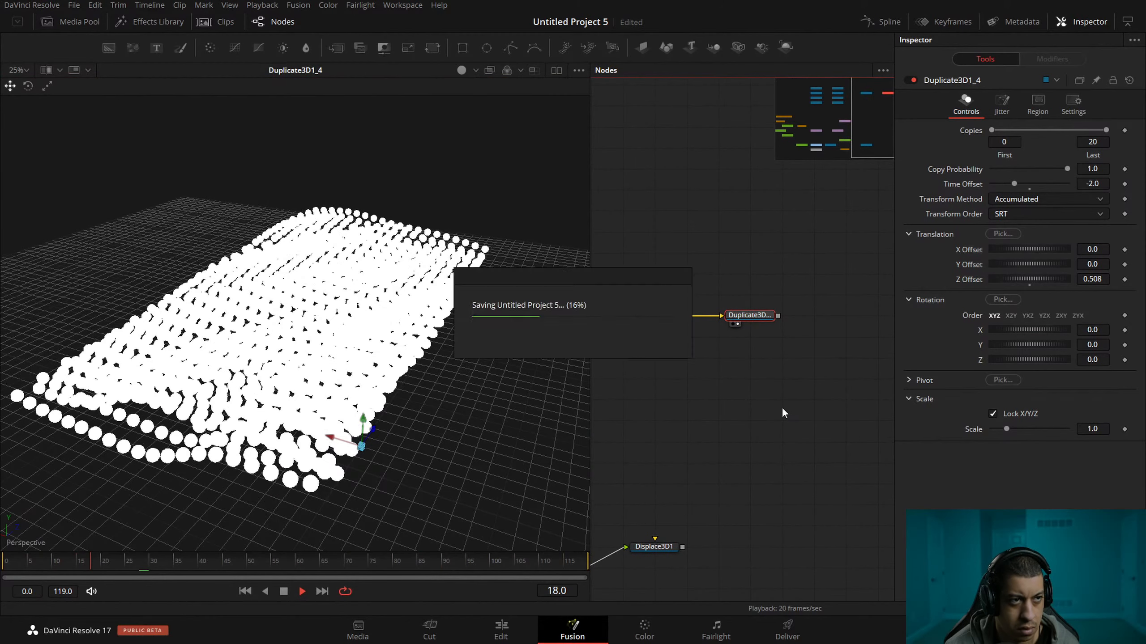
pyautogui.press('space')
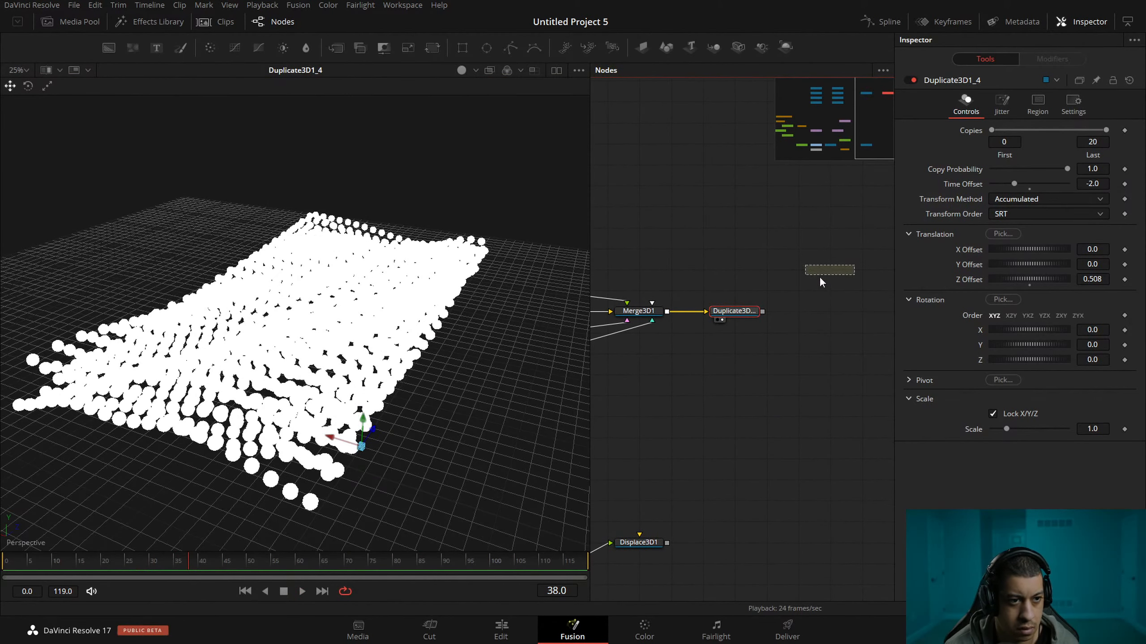
# Add a second Merge3D after Duplicate3D1_4, connect a Camera3D and a SpotLight to it, and feed it into a Renderer3D.
pyautogui.moveTo(820, 278); pyautogui.dragTo(820, 279)
pyautogui.moveTo(877, 305); pyautogui.dragTo(883, 312)
pyautogui.moveTo(761, 47); pyautogui.dragTo(769, 366)
pyautogui.moveTo(727, 314); pyautogui.dragTo(719, 312)
pyautogui.moveTo(784, 355); pyautogui.dragTo(787, 316)
pyautogui.click(836, 312)
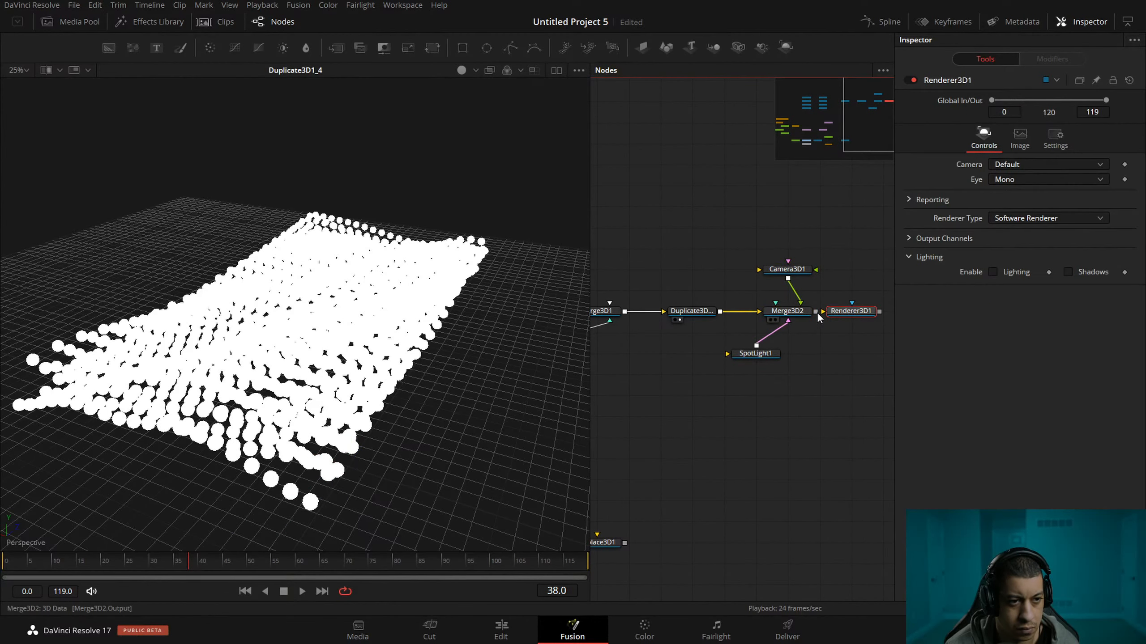
# Show Merge3D2 in the viewer and move the spotlight and the camera sideways, away from the sphere field.
pyautogui.press('1')
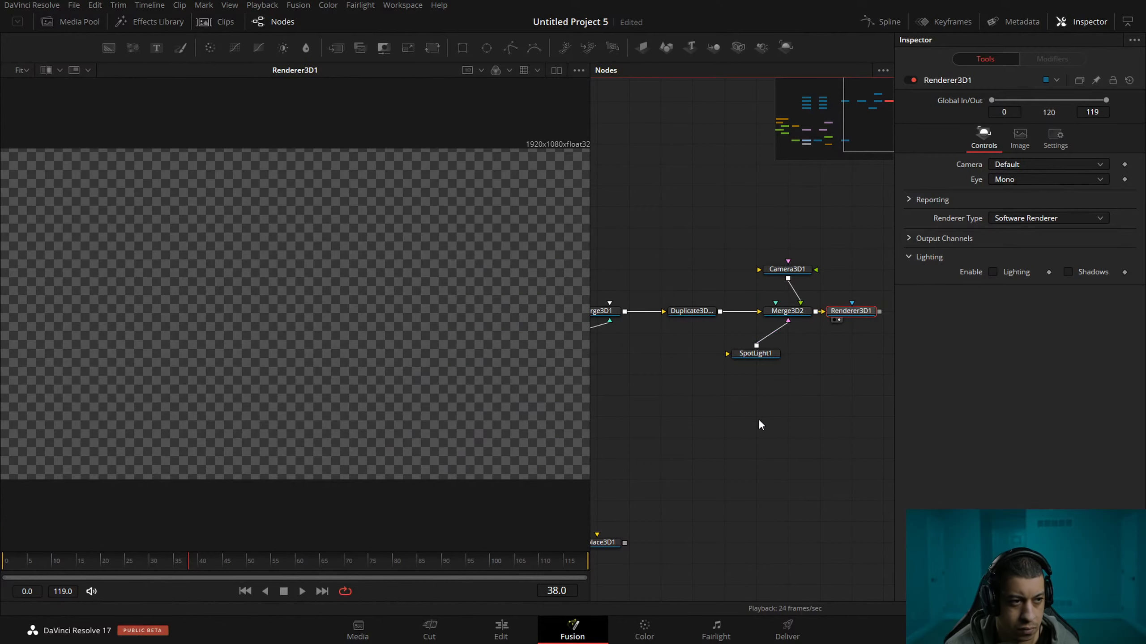
pyautogui.moveTo(802, 383); pyautogui.dragTo(752, 394)
pyautogui.press('1')
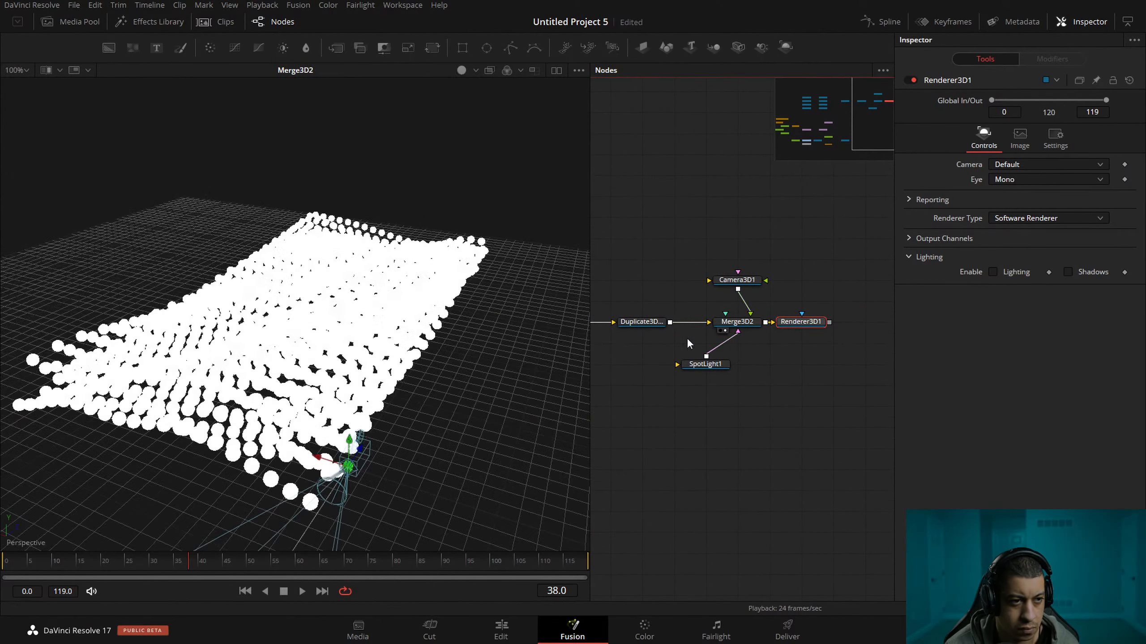
pyautogui.moveTo(468, 449); pyautogui.dragTo(510, 435)
pyautogui.click(737, 281)
pyautogui.moveTo(334, 455); pyautogui.dragTo(517, 491)
pyautogui.moveTo(329, 458); pyautogui.dragTo(434, 476)
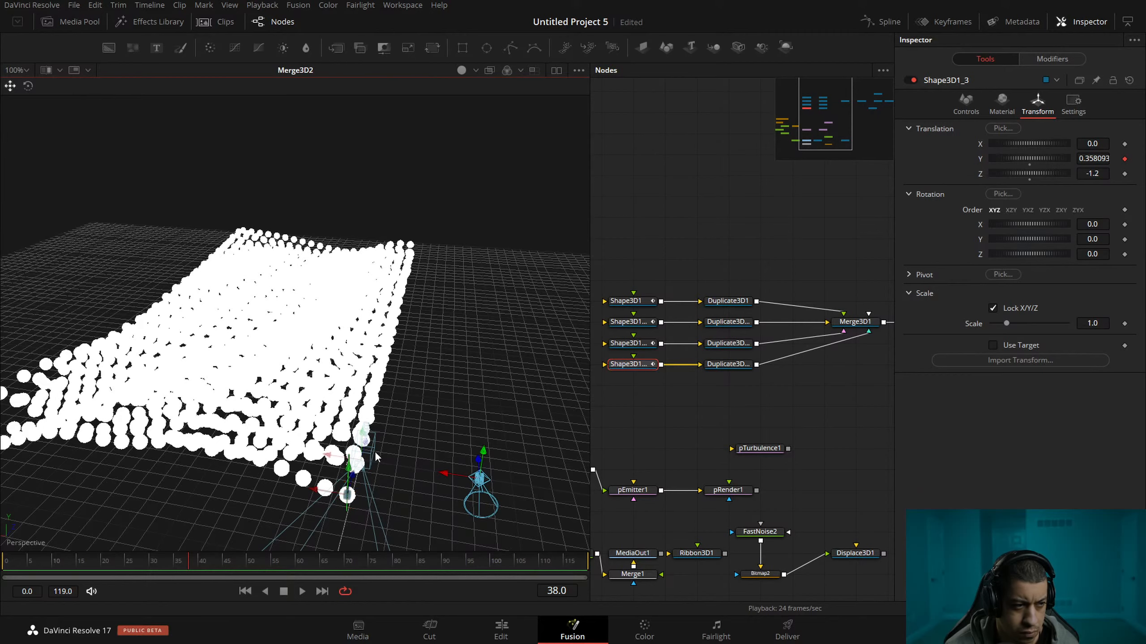
pyautogui.moveTo(330, 456); pyautogui.dragTo(399, 466)
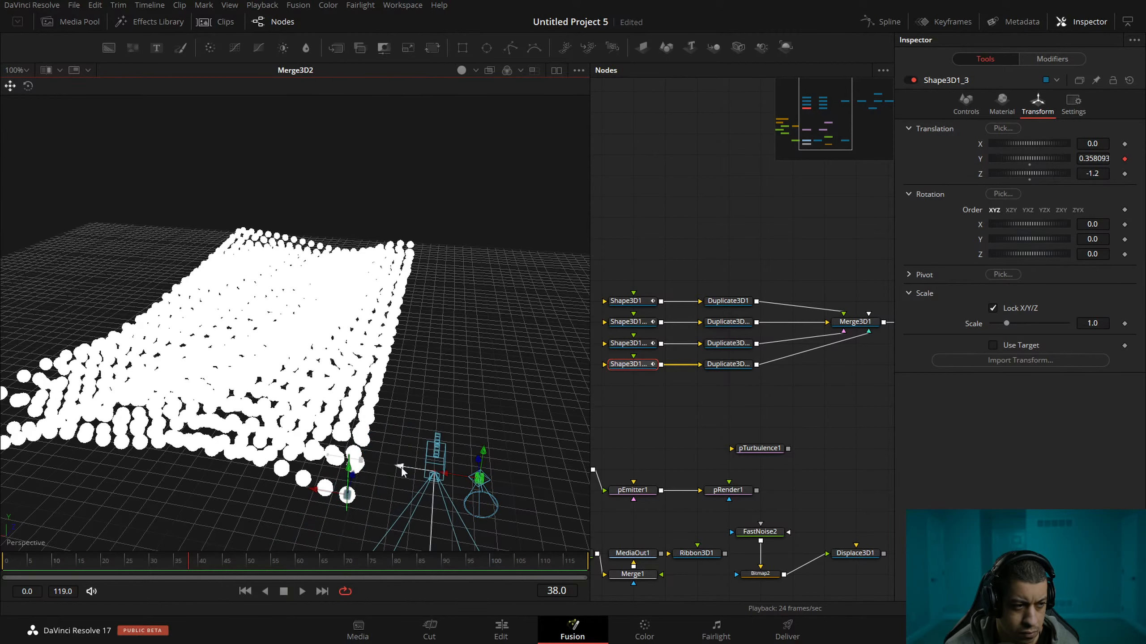
# Rotate the camera around so that it faces the sphere field.
pyautogui.moveTo(461, 413); pyautogui.dragTo(257, 393)
pyautogui.moveTo(335, 515); pyautogui.dragTo(217, 546)
pyautogui.moveTo(234, 478); pyautogui.dragTo(498, 354)
pyautogui.moveTo(503, 429); pyautogui.dragTo(704, 458)
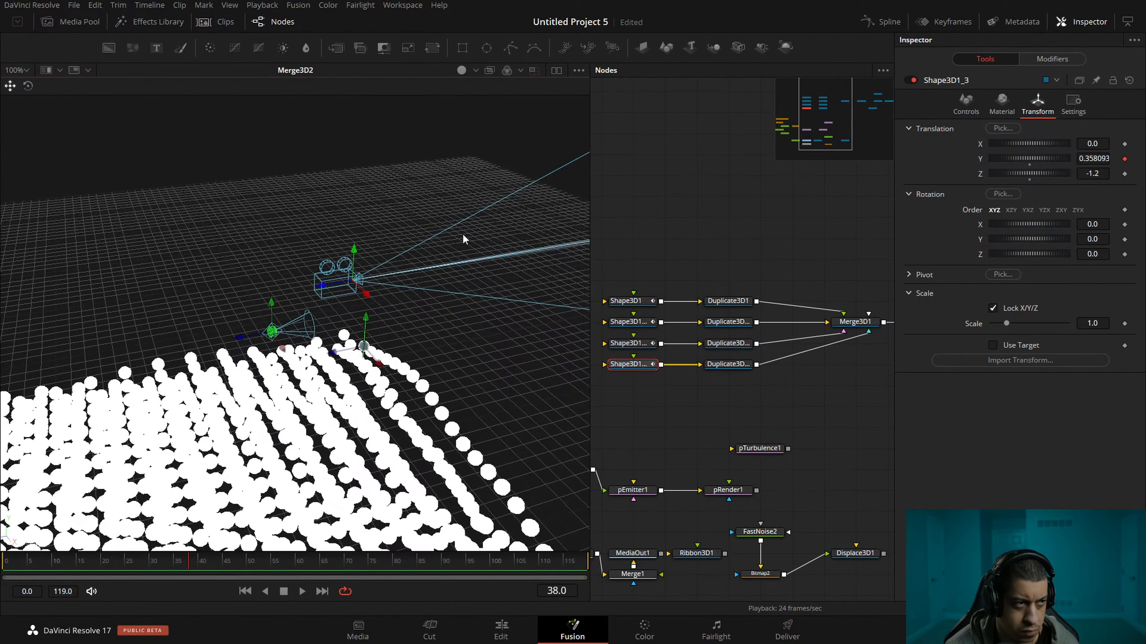
pyautogui.press('w')
pyautogui.moveTo(408, 301); pyautogui.dragTo(112, 290)
pyautogui.moveTo(449, 324); pyautogui.dragTo(175, 382)
pyautogui.moveTo(228, 434); pyautogui.dragTo(264, 427)
pyautogui.scroll(-5, 288, 438)
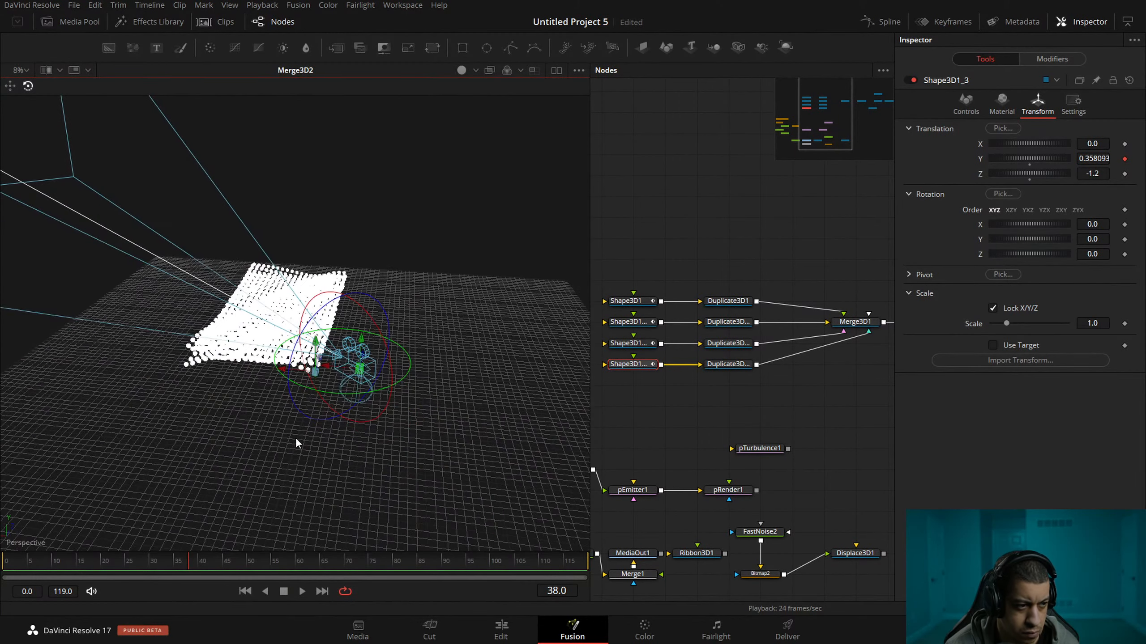
pyautogui.moveTo(297, 377); pyautogui.dragTo(119, 223)
# Move the camera back from the near corner of the sphere field and turn it further toward the rows.
pyautogui.click(10, 86)
pyautogui.moveTo(375, 383); pyautogui.dragTo(335, 400)
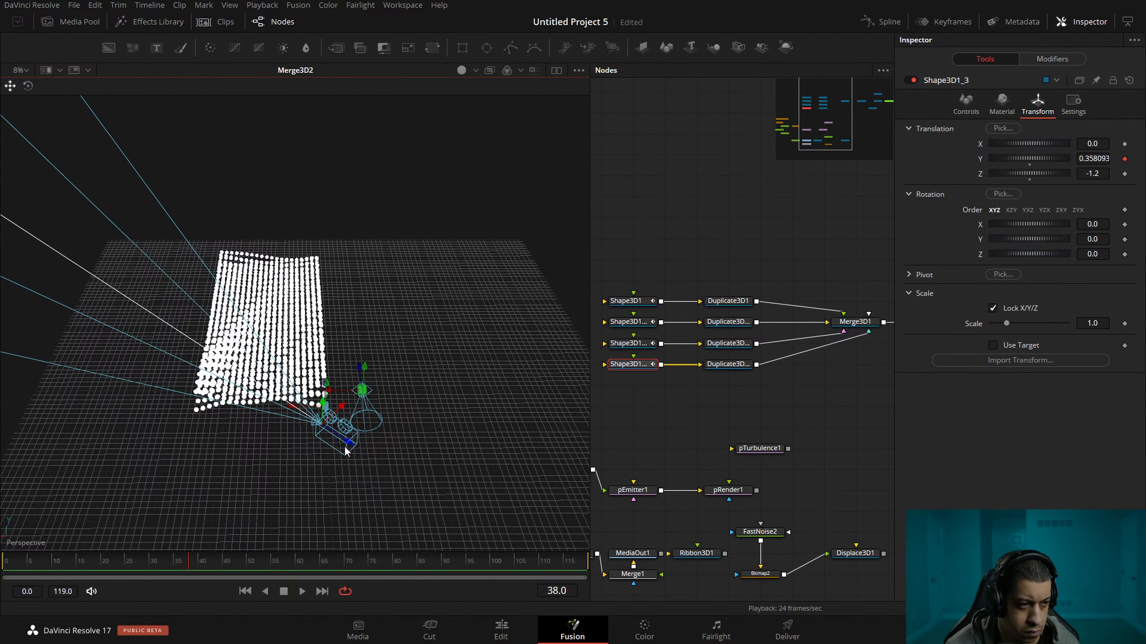
pyautogui.moveTo(345, 451); pyautogui.dragTo(398, 491)
pyautogui.press('w')
pyautogui.moveTo(436, 449); pyautogui.dragTo(432, 481)
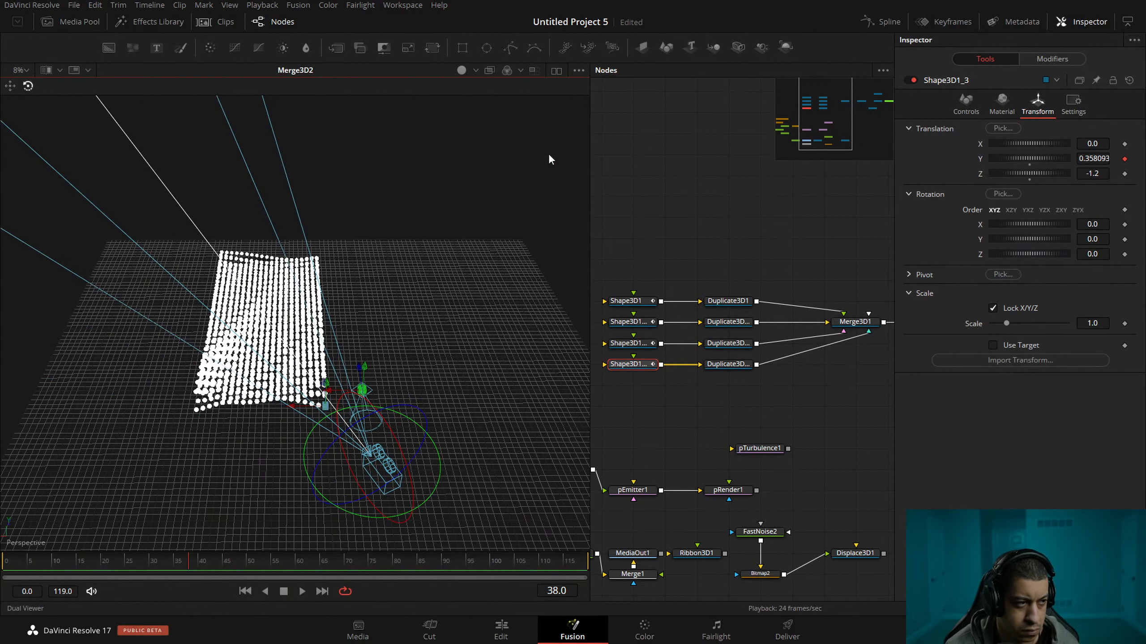
# Switch to dual viewers, show Renderer3D1 beside Merge3D2 and fit the rendered image to its viewer.
pyautogui.click(556, 70)
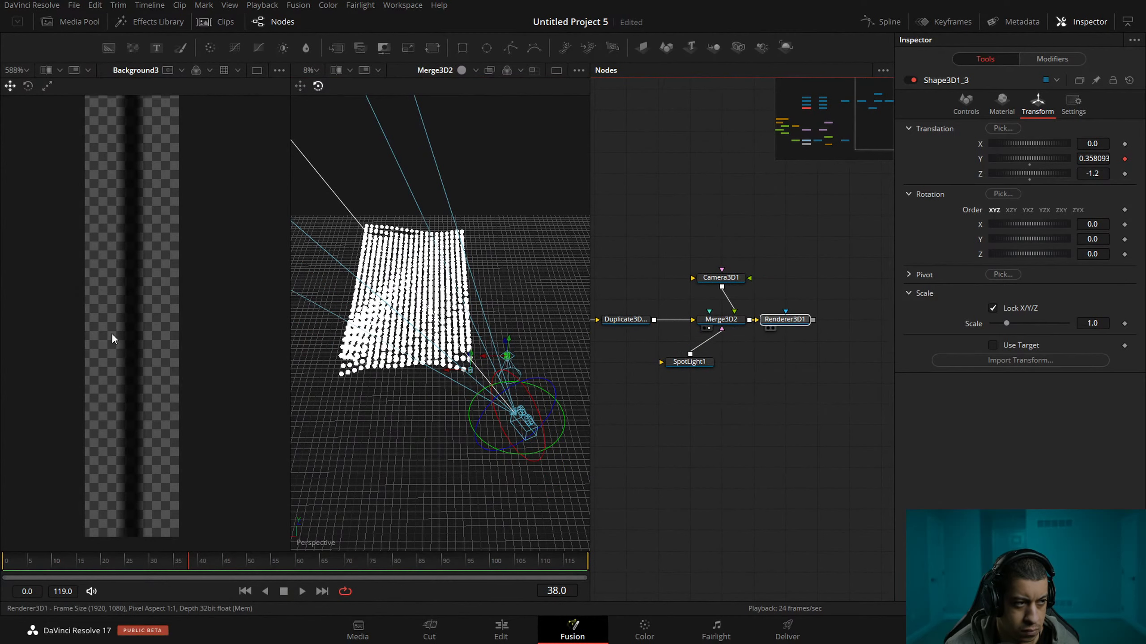
pyautogui.press('1')
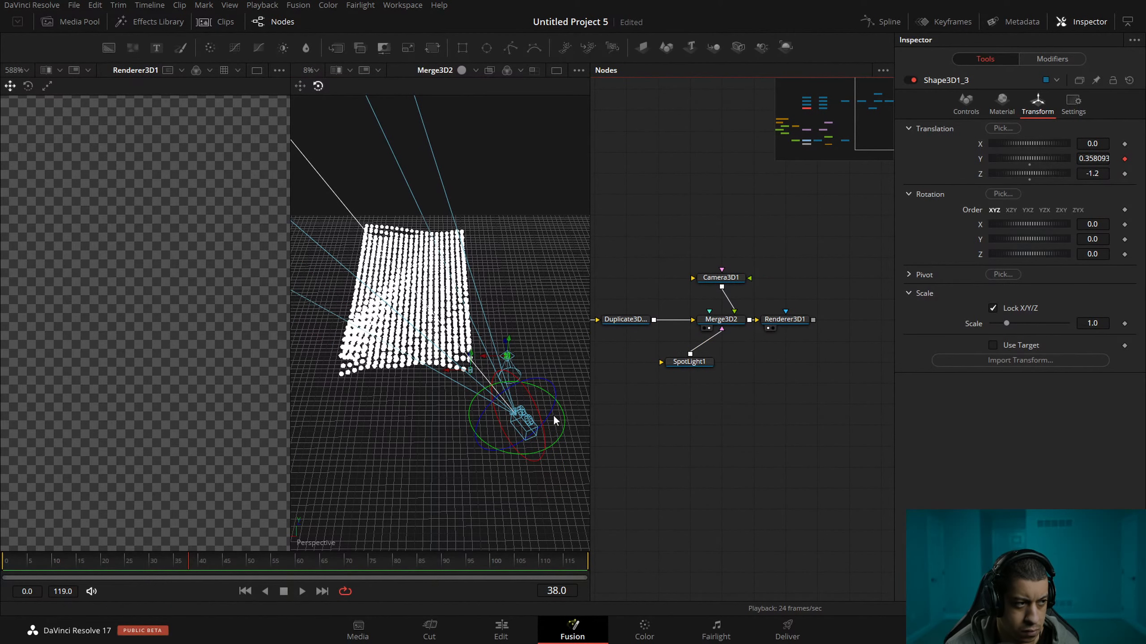
pyautogui.scroll(-10, 169, 400)
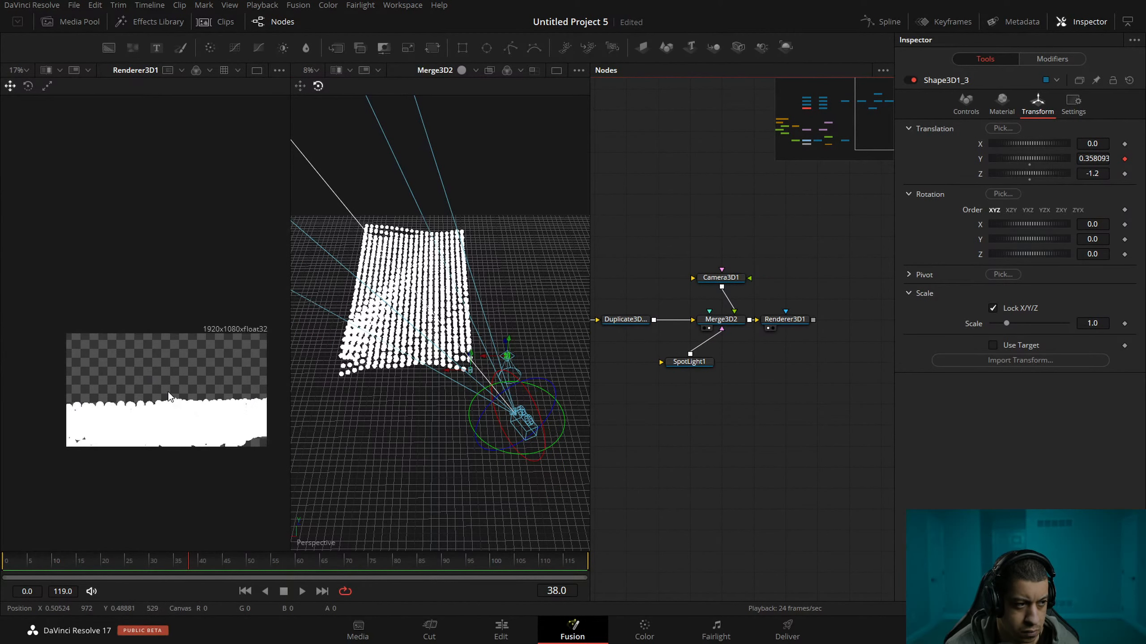
pyautogui.click(180, 399)
pyautogui.moveTo(178, 397); pyautogui.dragTo(155, 318)
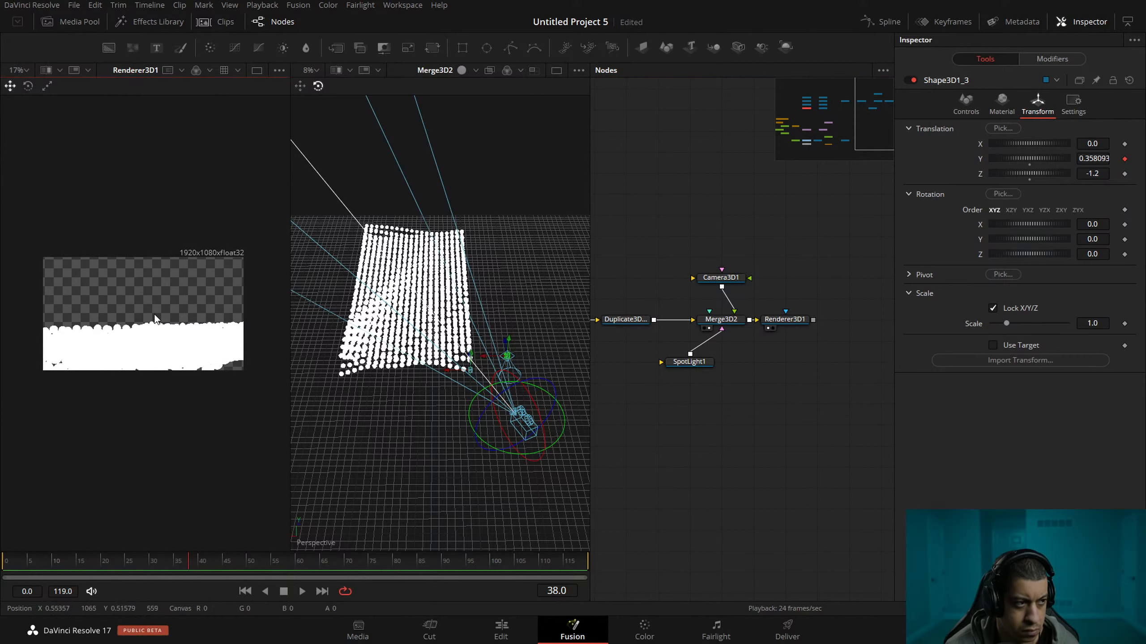
pyautogui.click(28, 72)
pyautogui.click(27, 84)
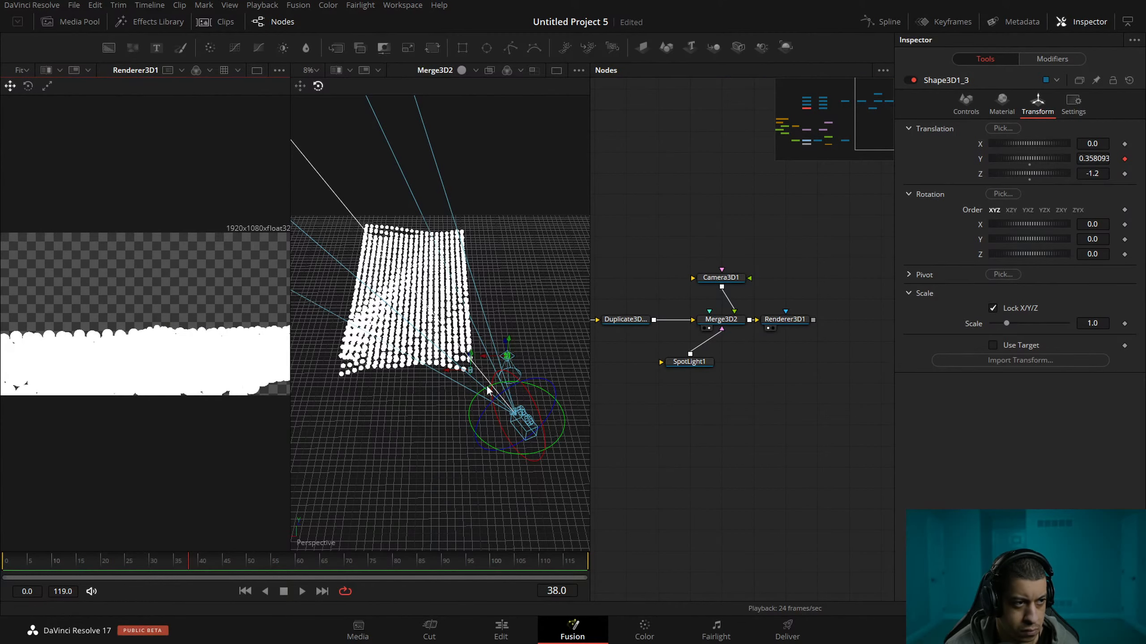
# Adjust the camera's rotation and position to frame the wavy rows, move the spotlight above the field and save the project.
pyautogui.moveTo(540, 477); pyautogui.dragTo(483, 475)
pyautogui.moveTo(481, 431); pyautogui.dragTo(485, 419)
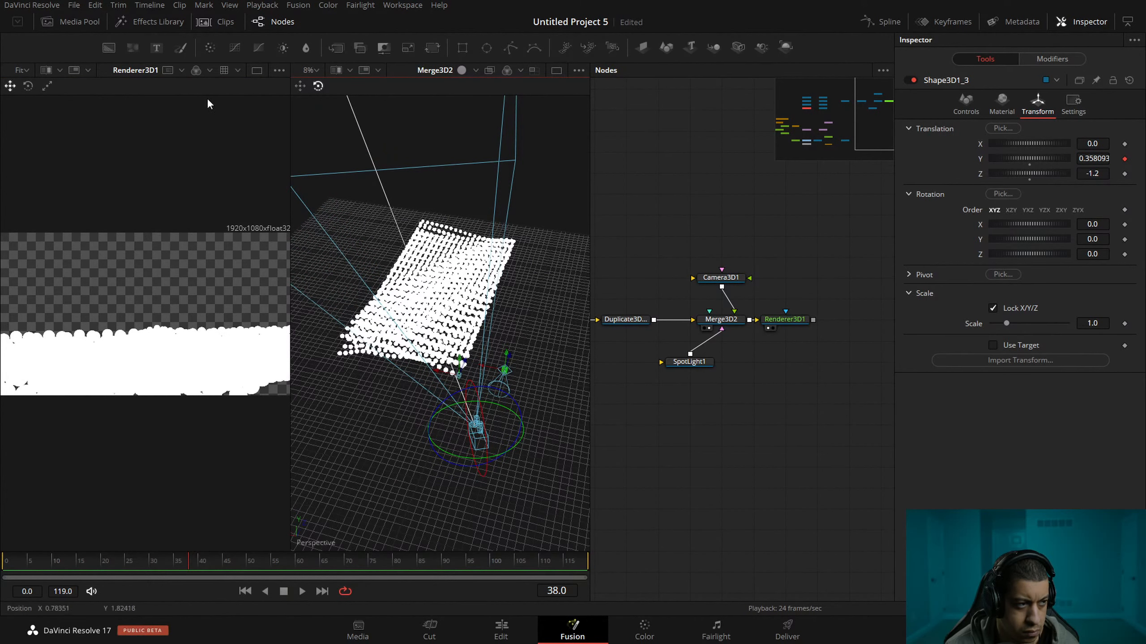
pyautogui.click(300, 86)
pyautogui.moveTo(476, 418); pyautogui.dragTo(480, 383)
pyautogui.moveTo(496, 442)
pyautogui.mouseDown()
pyautogui.moveTo(496, 393)
pyautogui.moveTo(513, 427)
pyautogui.moveTo(480, 450)
pyautogui.moveTo(492, 420)
pyautogui.mouseUp()
pyautogui.moveTo(511, 359); pyautogui.dragTo(510, 306)
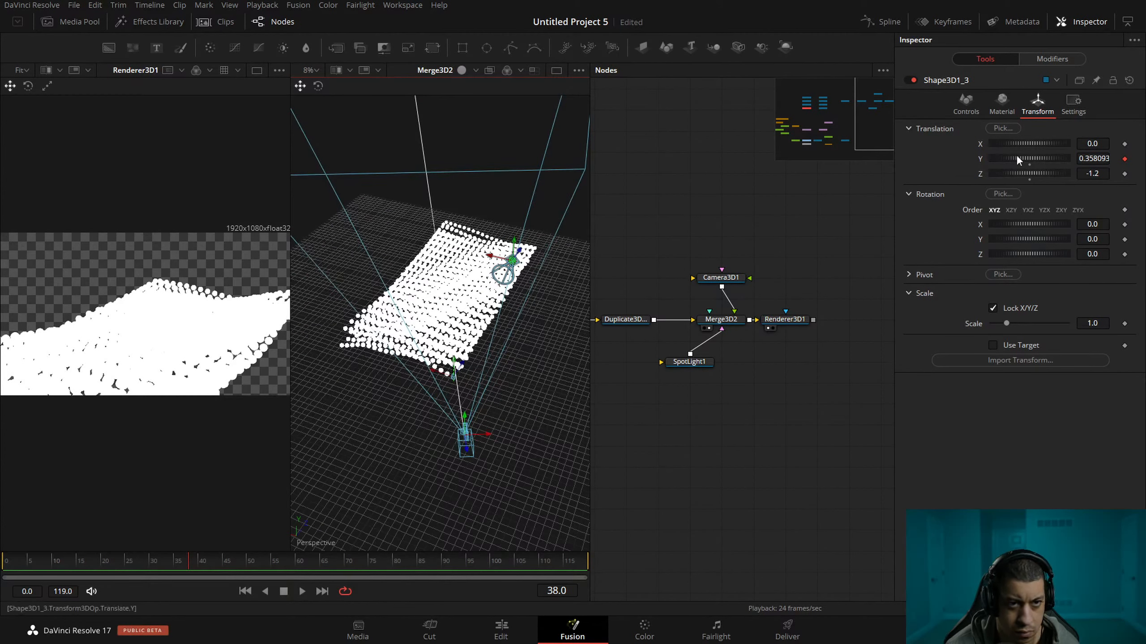
pyautogui.hotkey('ctrl', 's')
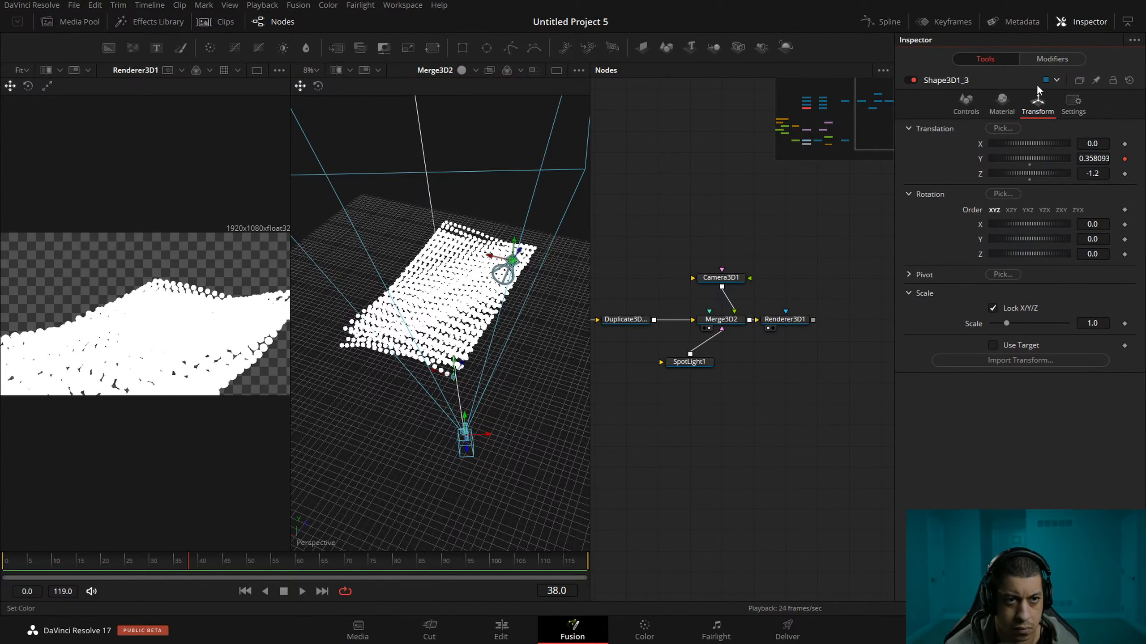
# Set Renderer3D1 to the OpenGL Renderer and enable lighting and shadows.
pyautogui.moveTo(790, 319); pyautogui.dragTo(809, 319)
pyautogui.click(809, 319)
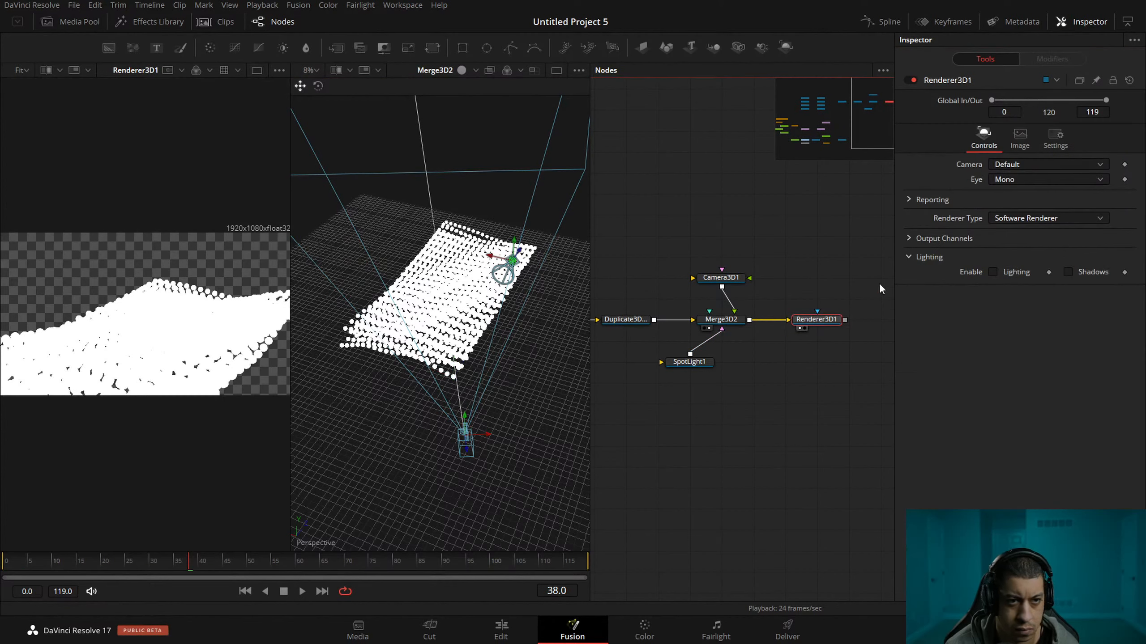
pyautogui.click(1050, 219)
pyautogui.click(1048, 232)
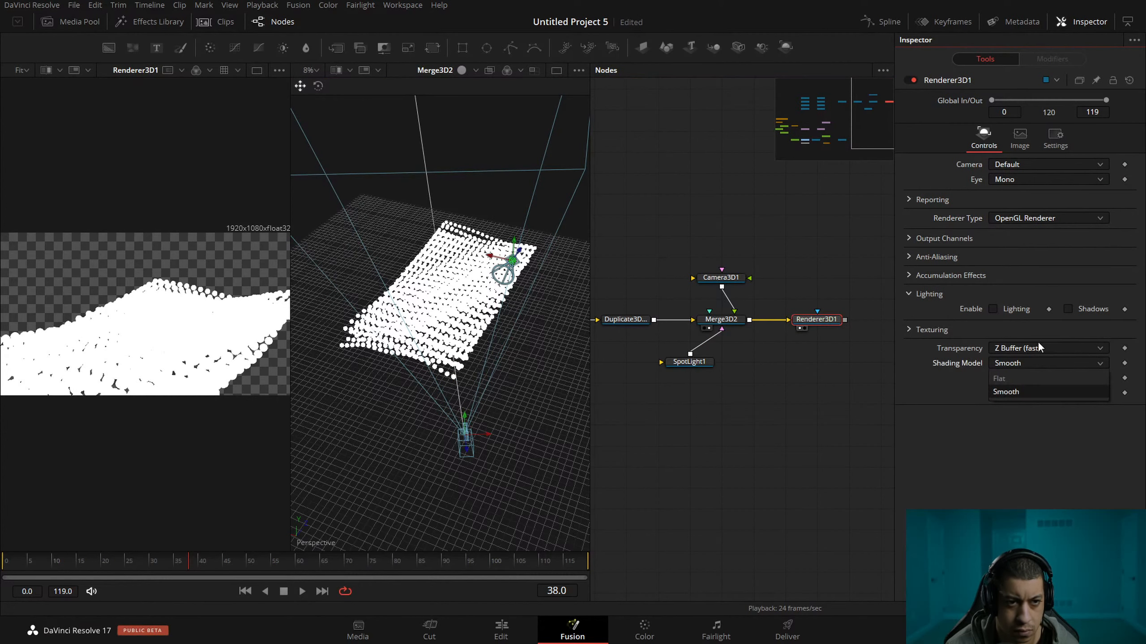
pyautogui.click(1010, 309)
pyautogui.click(1086, 310)
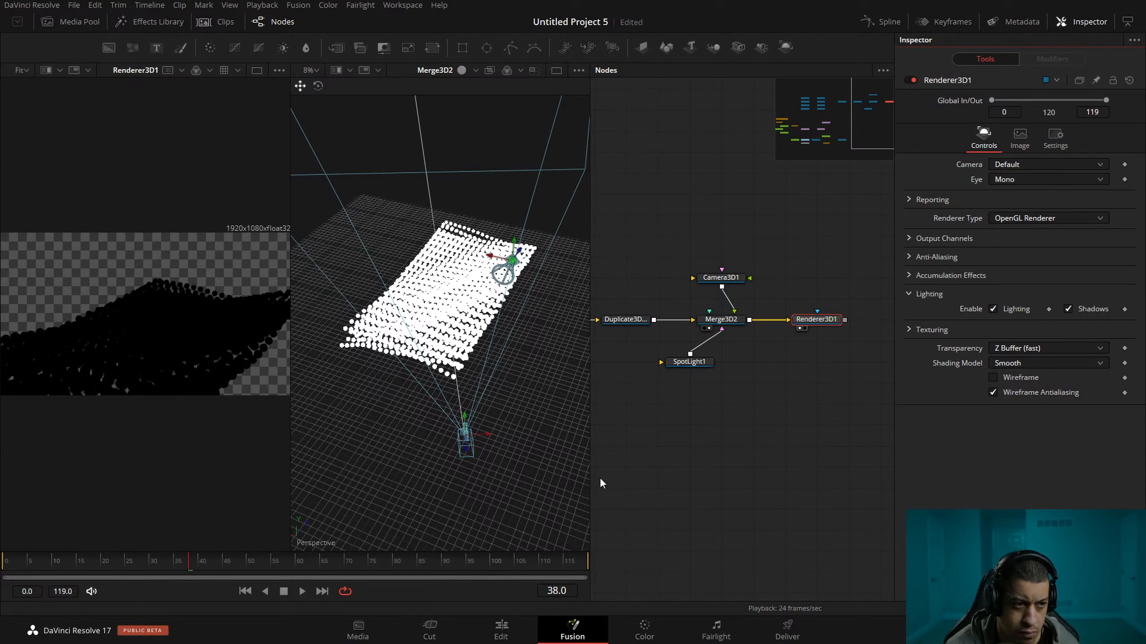
# Move SpotLight1 slightly and rotate it so that it shines onto the sphere field.
pyautogui.click(690, 361)
pyautogui.moveTo(522, 307); pyautogui.dragTo(516, 281)
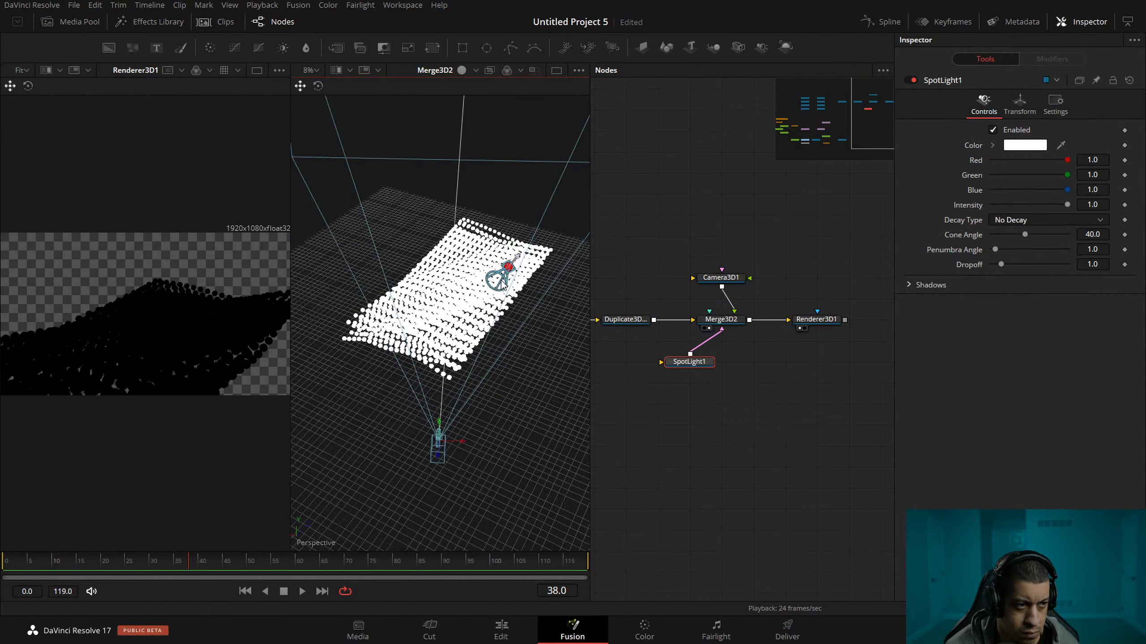
pyautogui.click(318, 86)
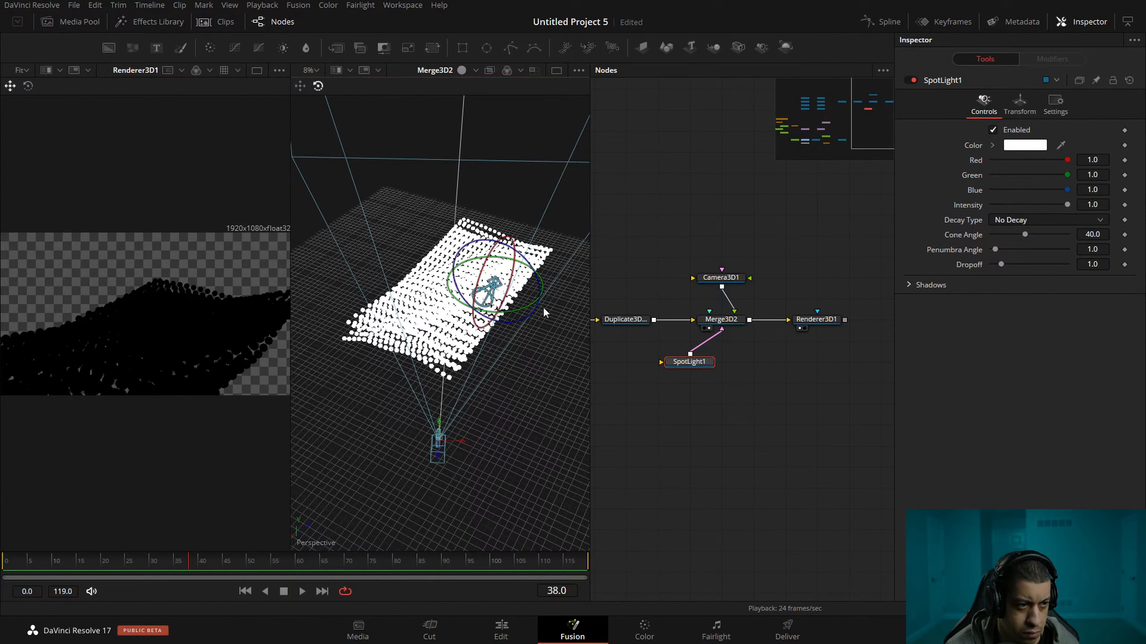
pyautogui.moveTo(533, 307); pyautogui.dragTo(251, 329)
pyautogui.moveTo(510, 265); pyautogui.dragTo(497, 232)
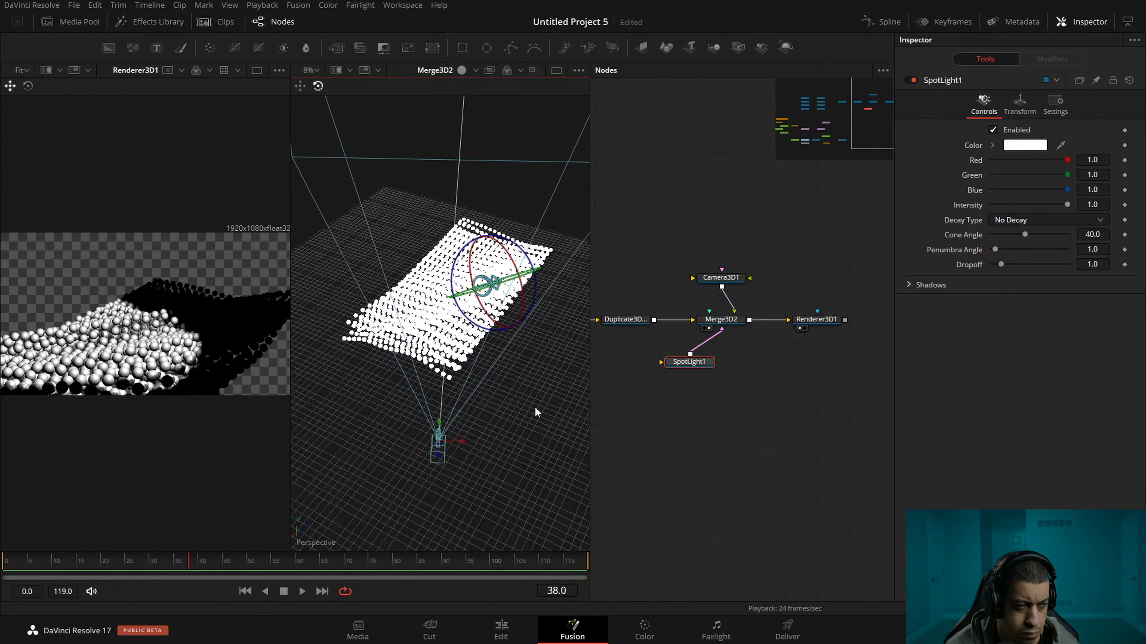
# Move the spotlight toward the near side of the field, re-aim it along the sphere rows and save the project.
pyautogui.moveTo(535, 408); pyautogui.dragTo(490, 433)
pyautogui.click(302, 86)
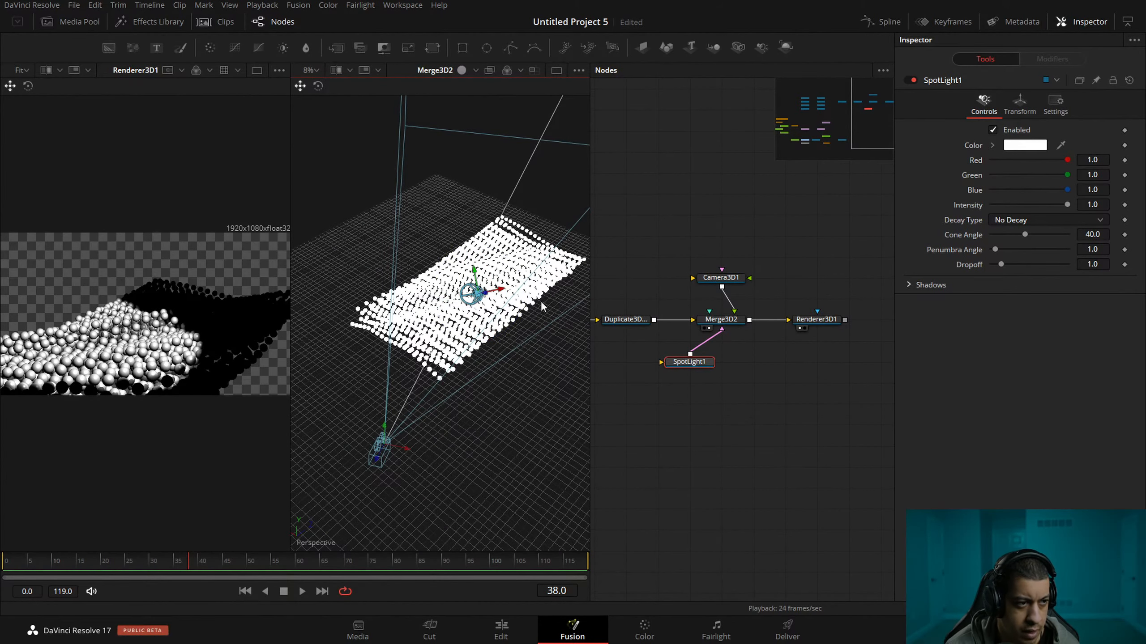
pyautogui.moveTo(417, 306); pyautogui.dragTo(339, 323)
pyautogui.click(318, 87)
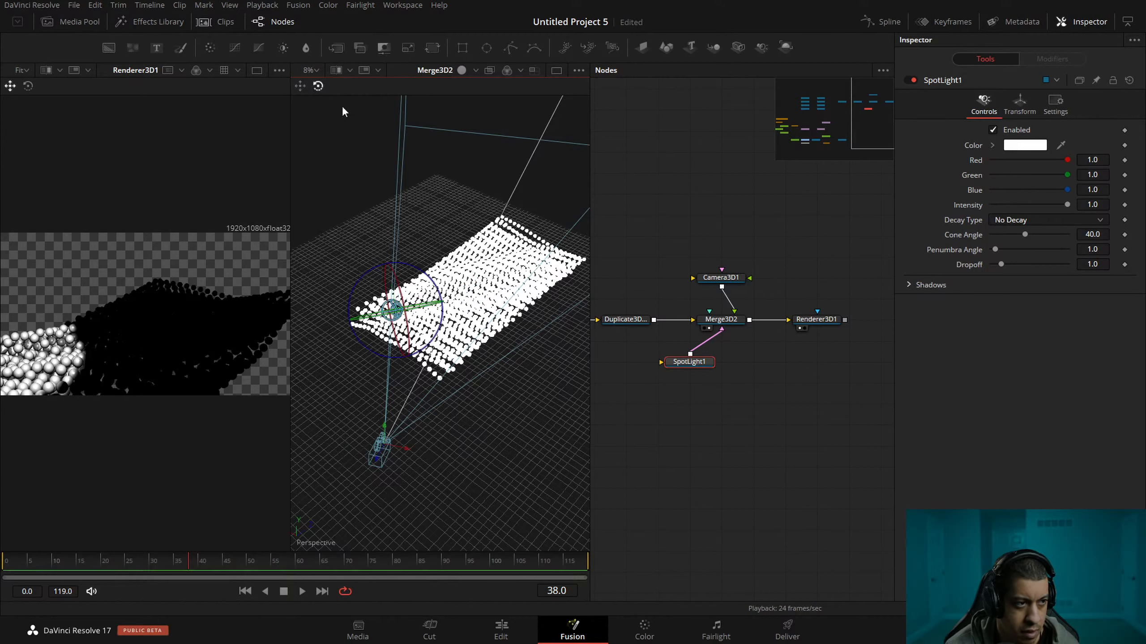
pyautogui.moveTo(439, 312); pyautogui.dragTo(450, 332)
pyautogui.moveTo(475, 371); pyautogui.dragTo(525, 429)
pyautogui.moveTo(460, 408); pyautogui.dragTo(543, 314)
pyautogui.moveTo(509, 494); pyautogui.dragTo(471, 468)
pyautogui.hotkey('ctrl', 's')
# Space the SpotLight1 and Camera3D1 nodes away from Merge3D2, preview the lit animation in playback and save the project.
pyautogui.moveTo(679, 365); pyautogui.dragTo(742, 388)
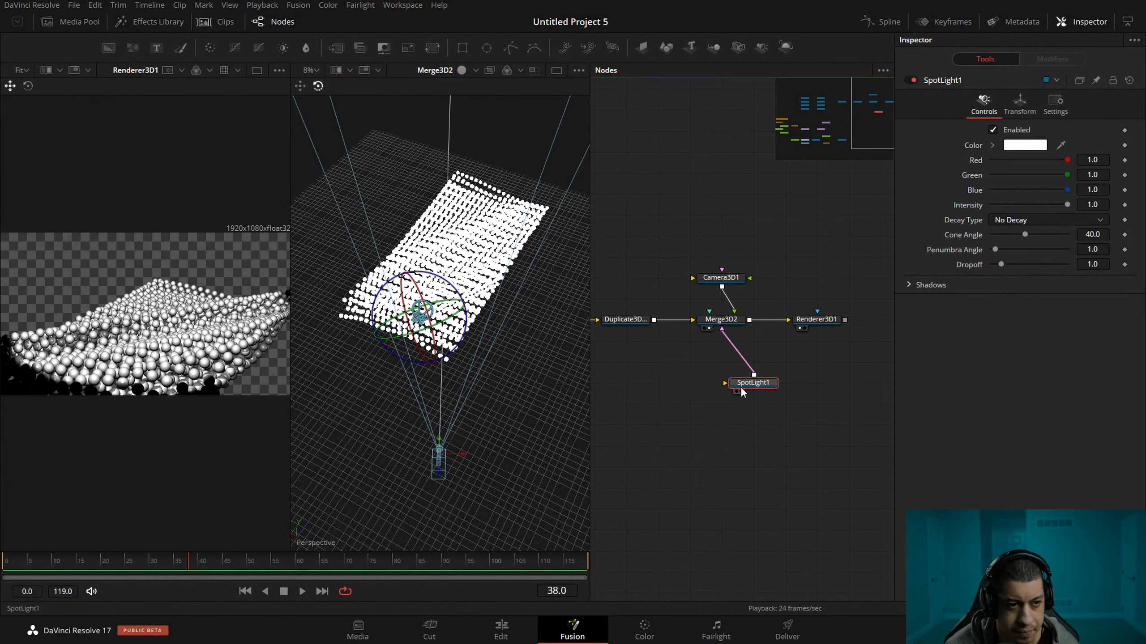
pyautogui.moveTo(735, 278); pyautogui.dragTo(736, 236)
pyautogui.press('space')
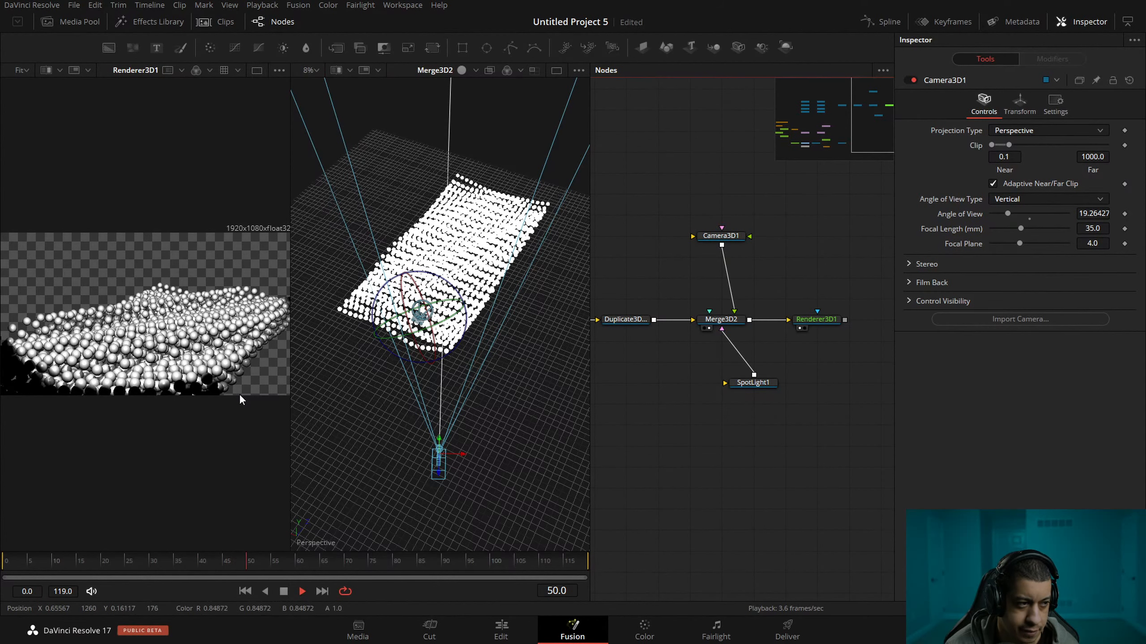
pyautogui.hotkey('ctrl', 's')
# Set the base and height subdivisions of the Shape3D1 sphere to 5 and save the project.
pyautogui.hscroll(-5, 645, 435)
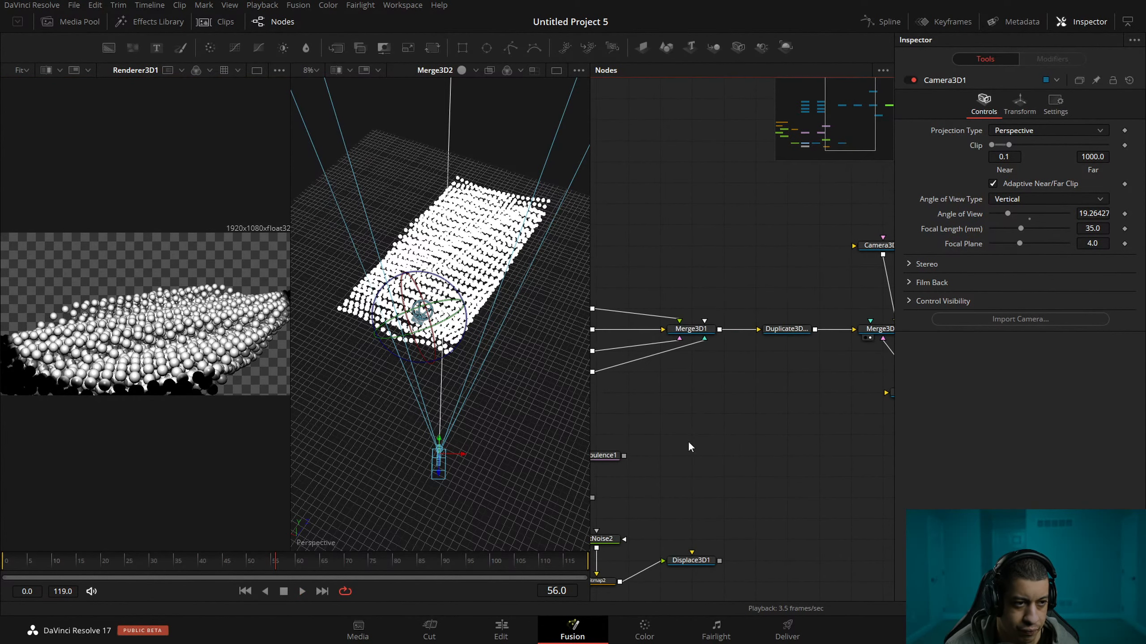
pyautogui.hscroll(-5, 659, 324)
pyautogui.click(758, 312)
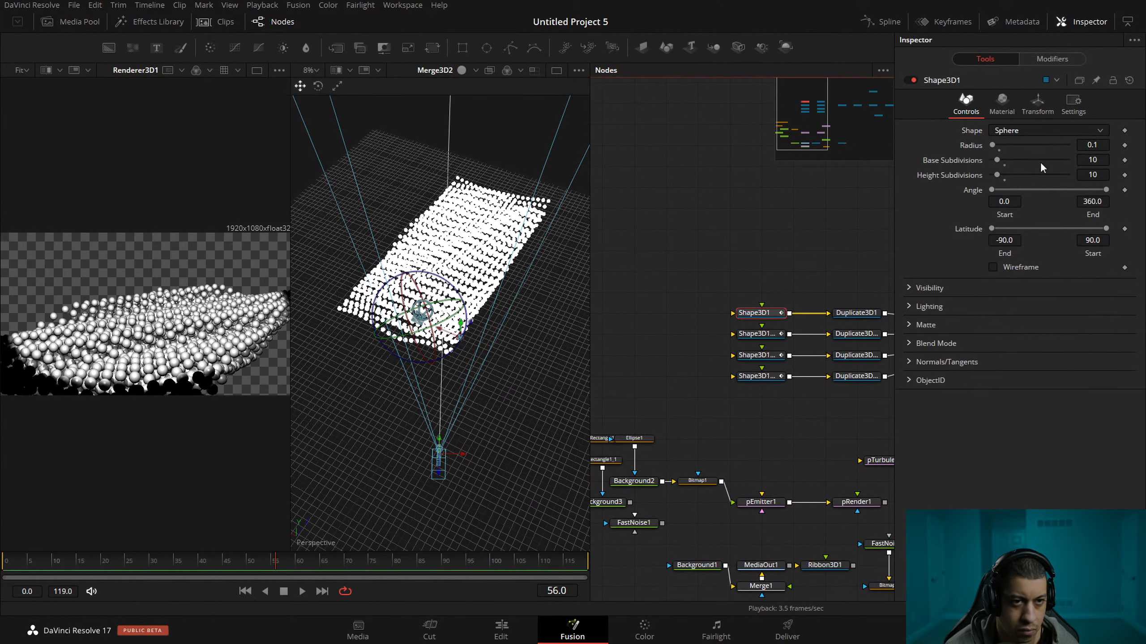
pyautogui.click(1096, 160)
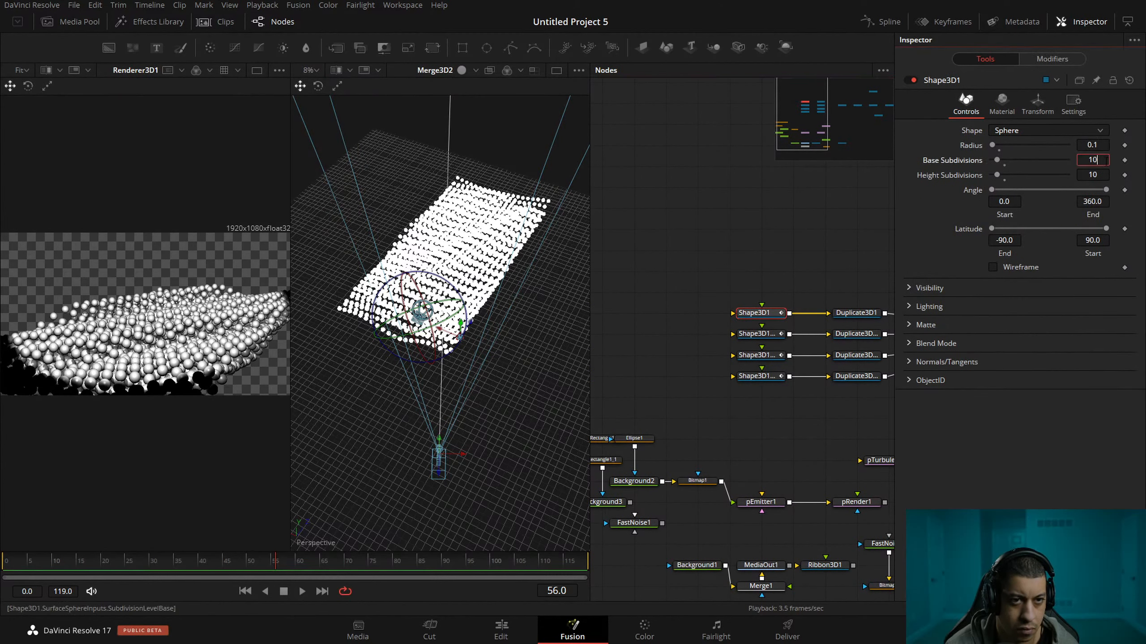
pyautogui.write('5')
pyautogui.press('Tab')
pyautogui.write('5')
pyautogui.press('Tab')
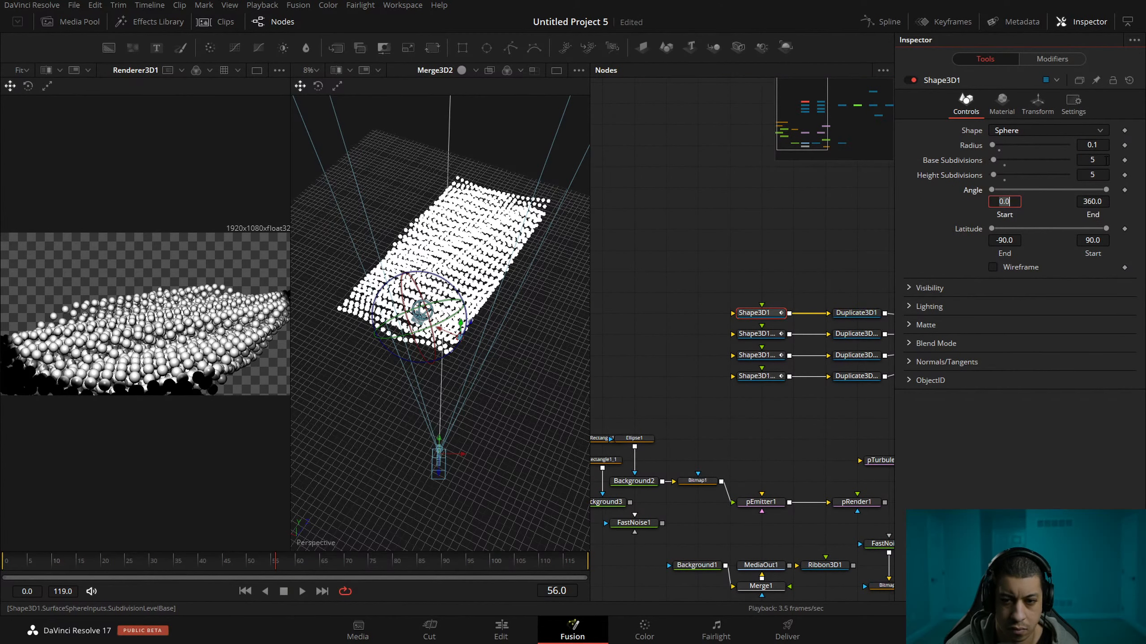
pyautogui.click(764, 416)
pyautogui.hotkey('ctrl', 's')
pyautogui.hscroll(2, 770, 405)
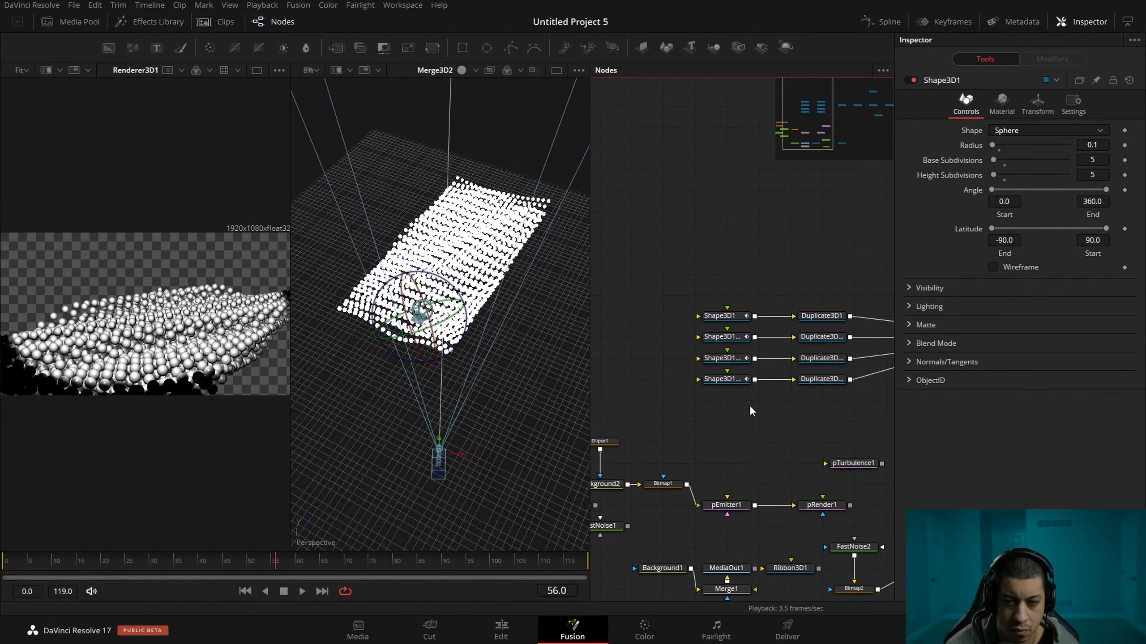
# Set both the base and height subdivisions of the Shape3D1_1 sphere to 5.
pyautogui.click(757, 333)
pyautogui.click(968, 102)
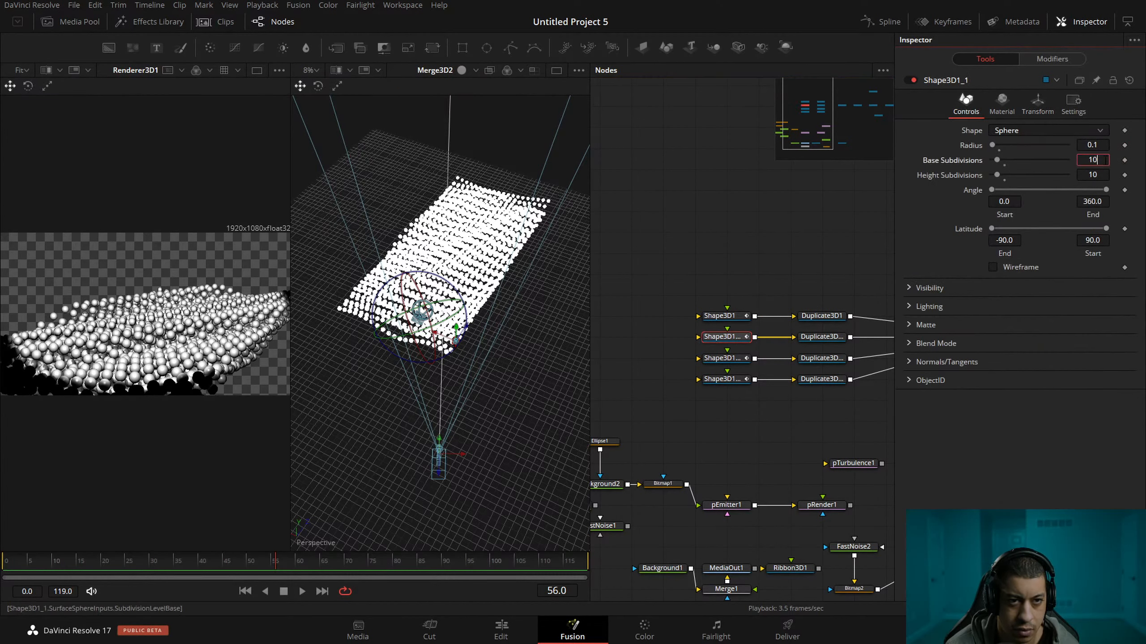
pyautogui.write('5')
pyautogui.press('Tab')
pyautogui.press('Tab')
pyautogui.write('5')
pyautogui.press('Tab')
pyautogui.click(1100, 172)
pyautogui.press('BackSpace')
pyautogui.press('BackSpace')
pyautogui.write('5')
pyautogui.press('Tab')
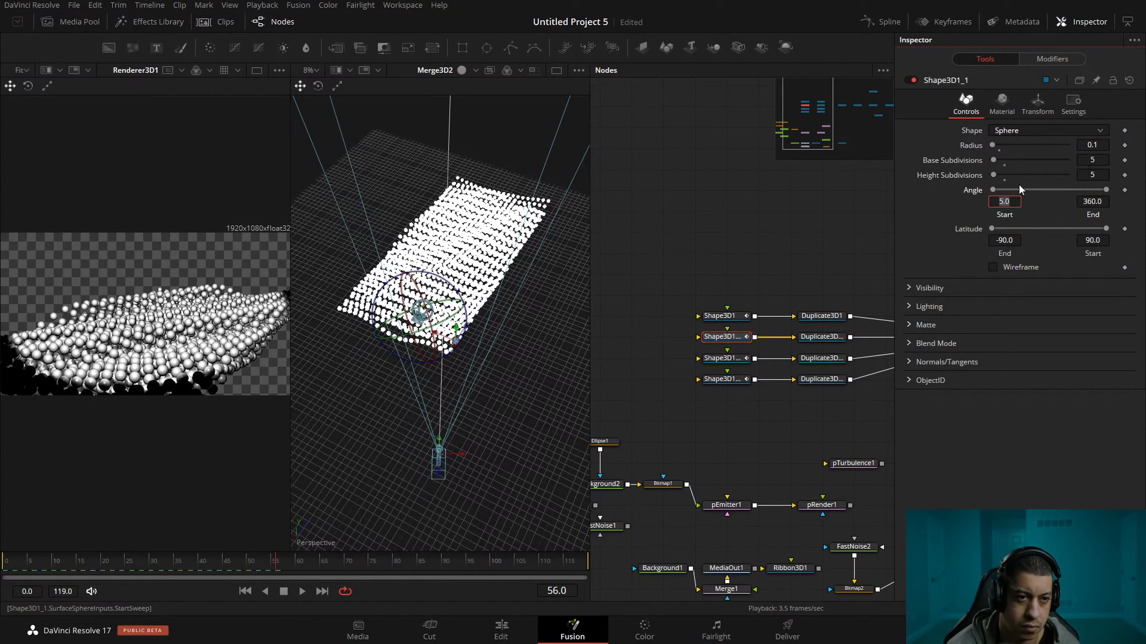
# Reduce the Shape3D1_2 sphere to 5 base subdivisions and 5 height subdivisions.
pyautogui.click(740, 360)
pyautogui.click(965, 104)
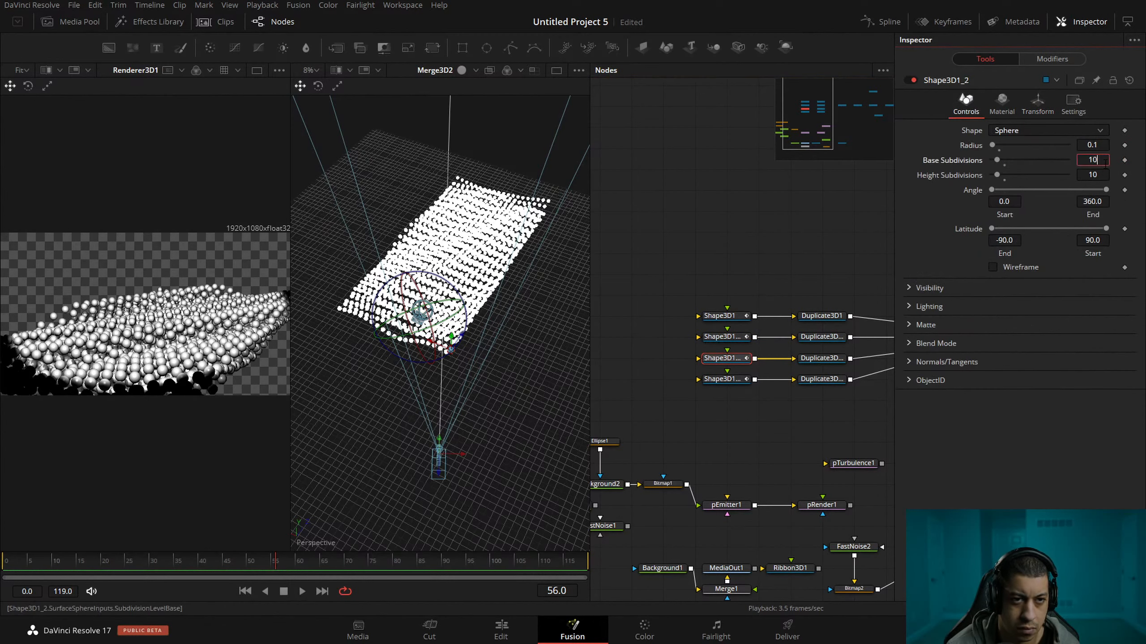
pyautogui.write('5')
pyautogui.press('Tab')
pyautogui.write('5')
pyautogui.press('Tab')
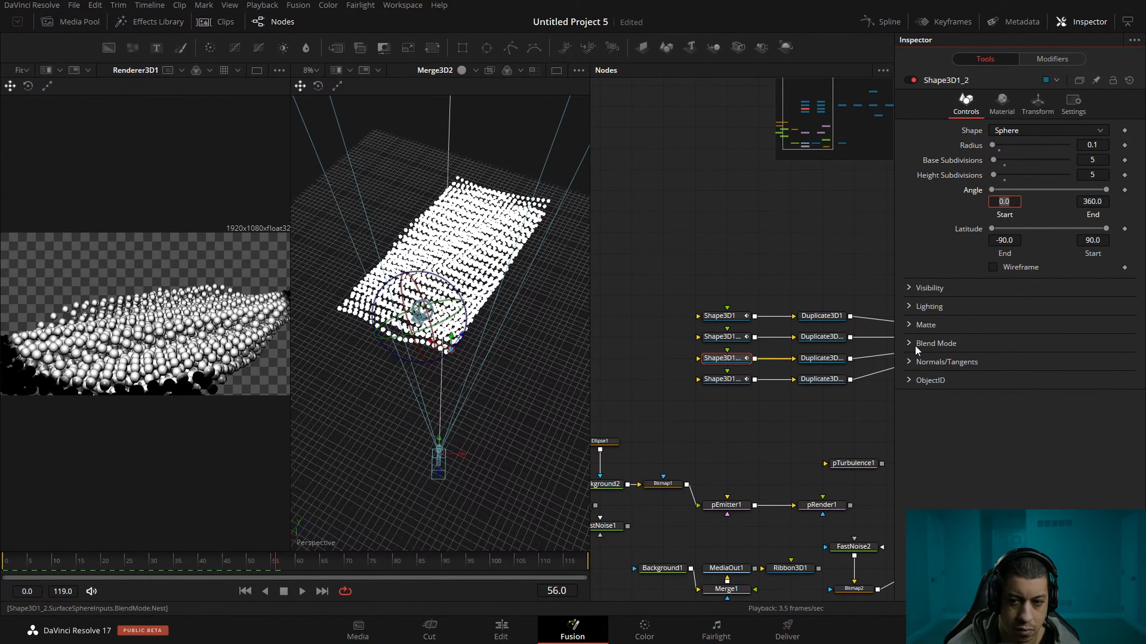
# Set the base and height subdivisions of the Shape3D1_3 sphere to 5 and save the project.
pyautogui.click(735, 380)
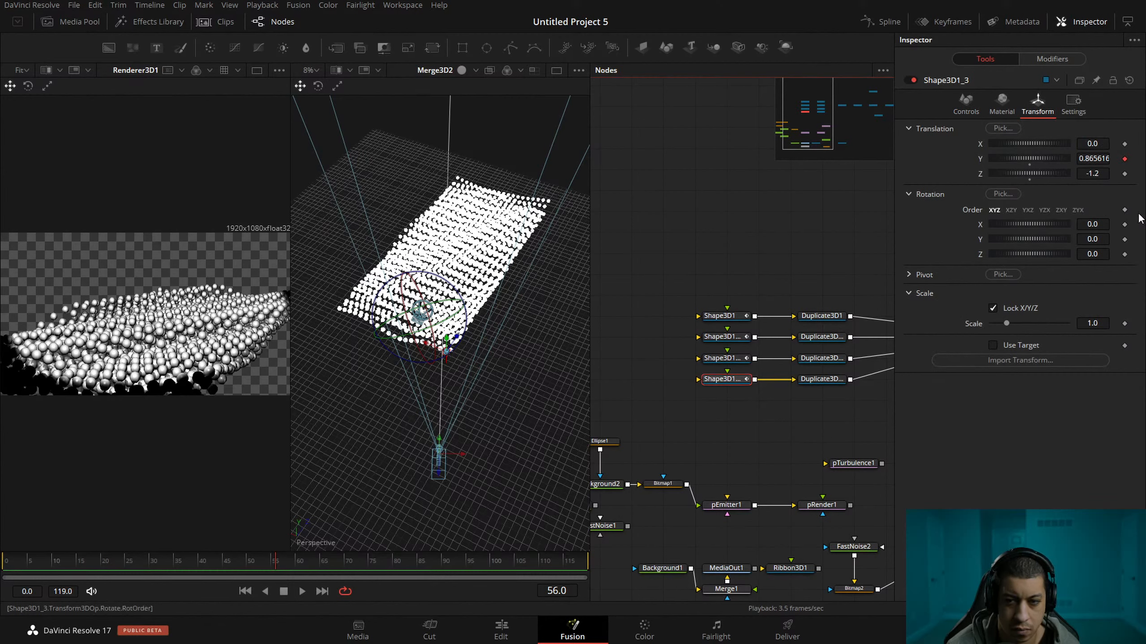
pyautogui.click(964, 101)
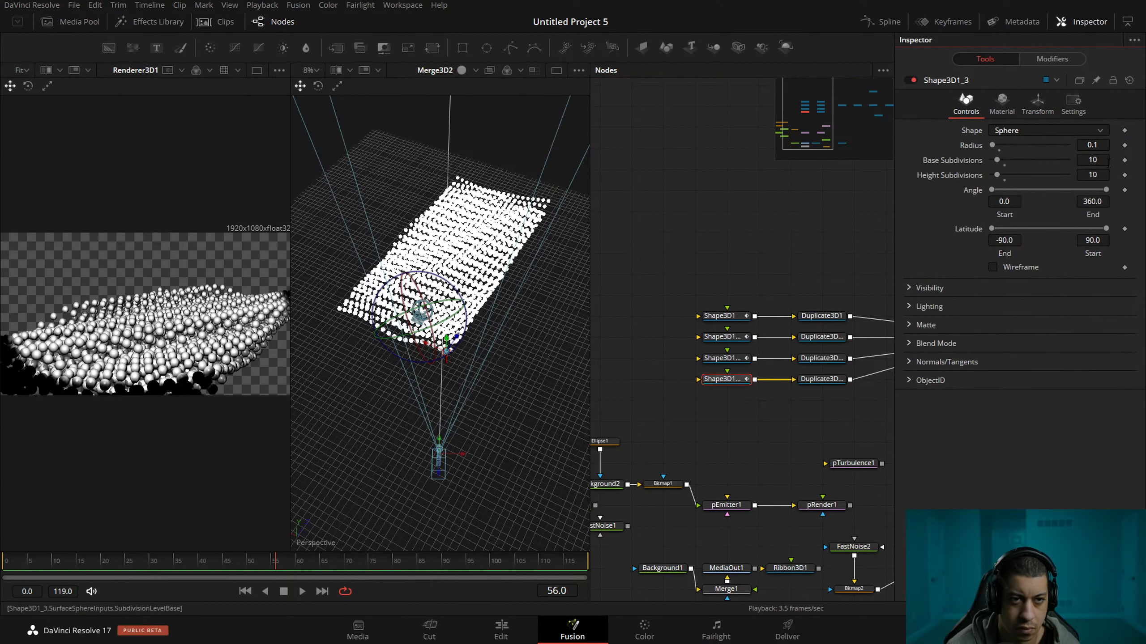
pyautogui.click(1108, 161)
pyautogui.write('5')
pyautogui.press('Tab')
pyautogui.write('5')
pyautogui.press('Tab')
pyautogui.click(699, 263)
pyautogui.hotkey('ctrl', 's')
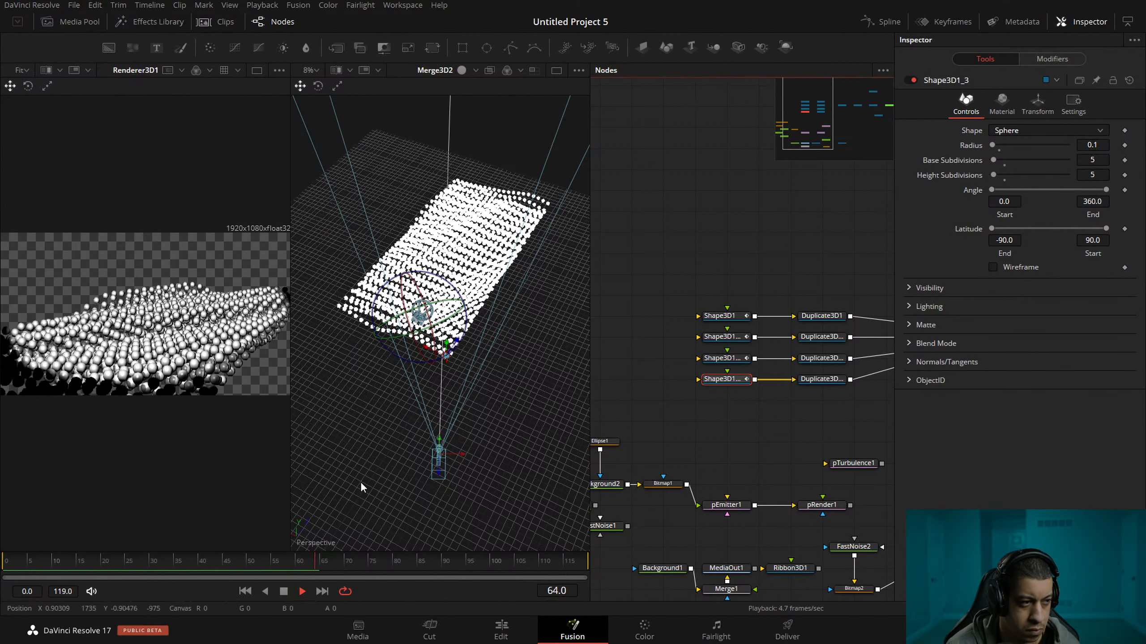
# Preview the reduced-subdivision sphere animation in playback, stop it and save the project.
pyautogui.press('space')
pyautogui.click(744, 432)
pyautogui.moveTo(758, 423)
pyautogui.mouseDown()
pyautogui.moveTo(702, 422)
pyautogui.moveTo(759, 410)
pyautogui.mouseUp()
pyautogui.hotkey('ctrl', 's')
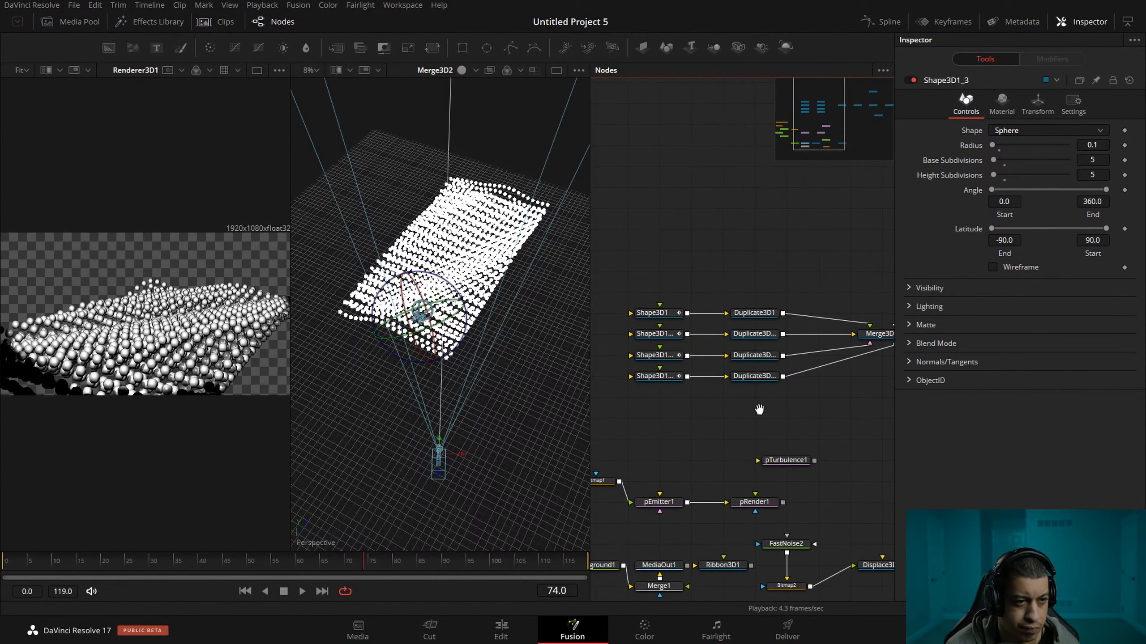
pyautogui.moveTo(837, 408); pyautogui.dragTo(772, 401)
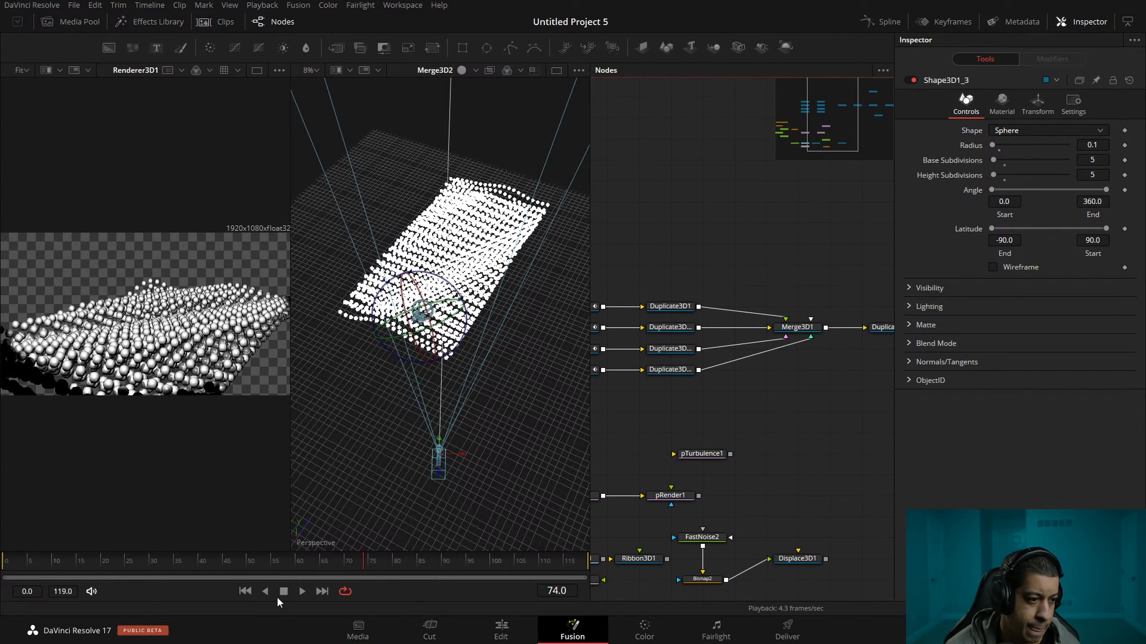
pyautogui.click(302, 590)
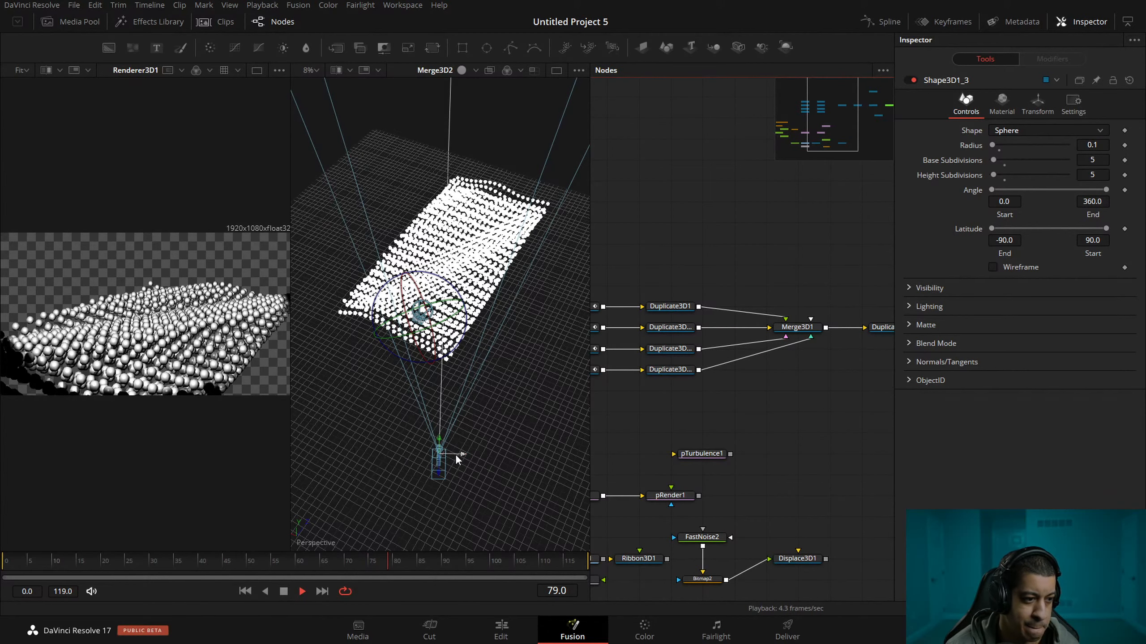
pyautogui.click(251, 557)
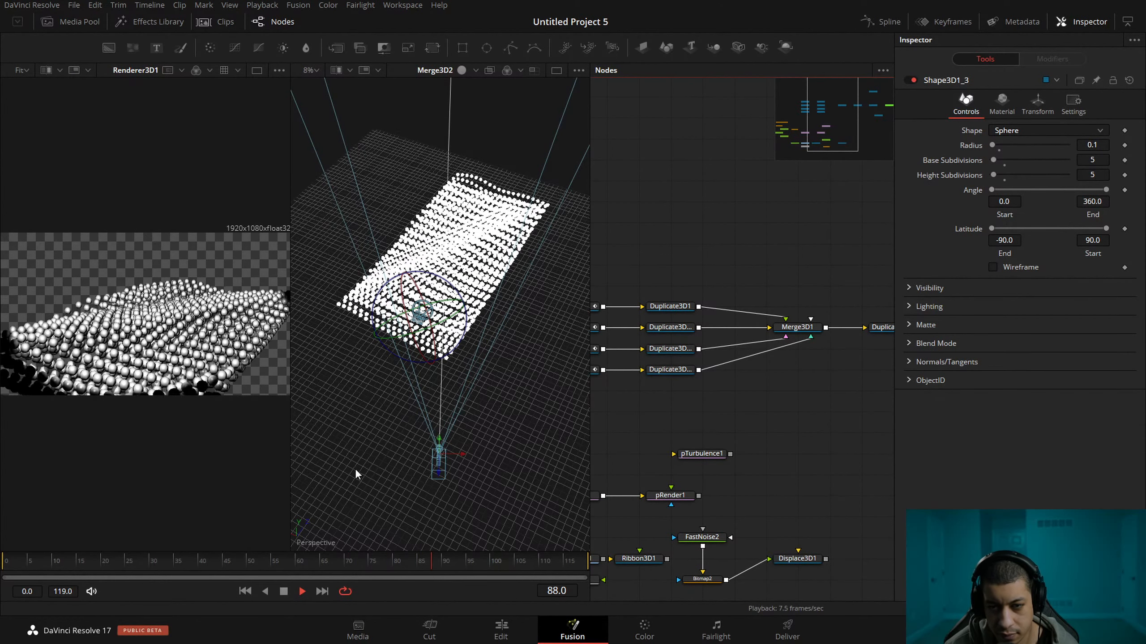
pyautogui.press('space')
pyautogui.hotkey('ctrl', 's')
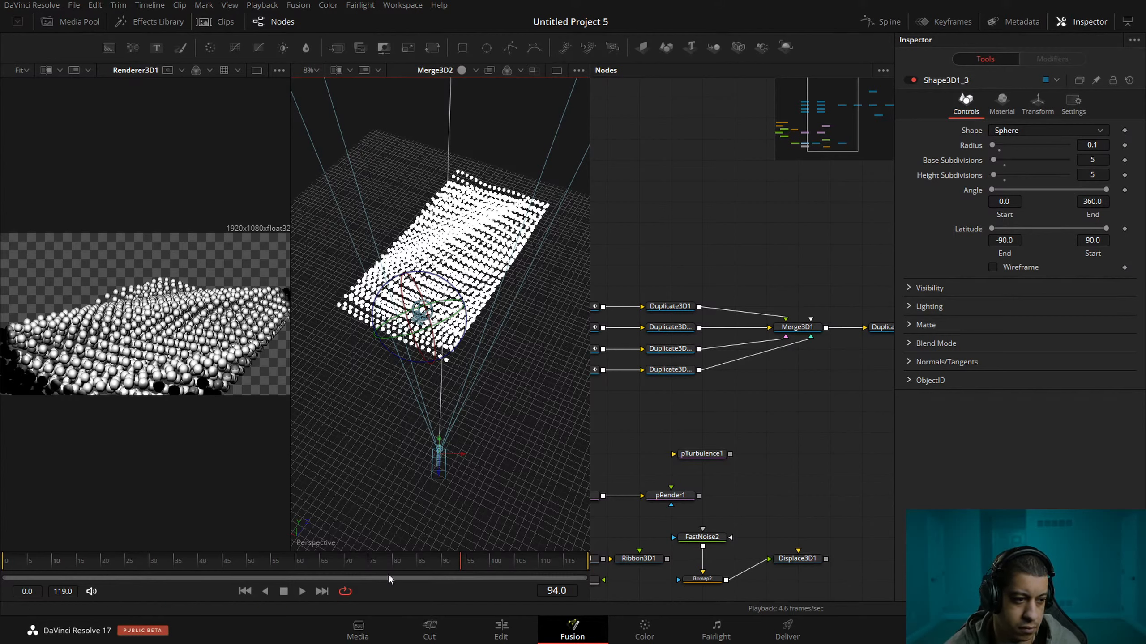
# Scrub the animation to frame 75 and examine the wave motion of the sphere field from a lower viewing angle.
pyautogui.moveTo(226, 558); pyautogui.dragTo(414, 574)
pyautogui.moveTo(378, 414); pyautogui.dragTo(375, 378)
pyautogui.moveTo(447, 376); pyautogui.dragTo(446, 405)
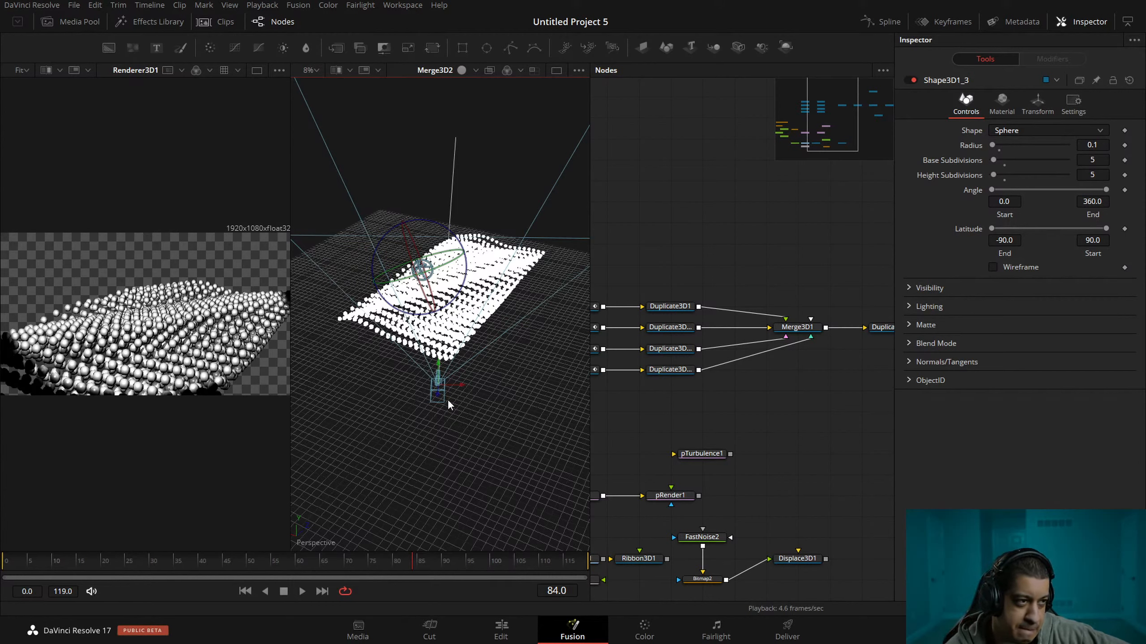
pyautogui.moveTo(762, 437); pyautogui.dragTo(837, 391)
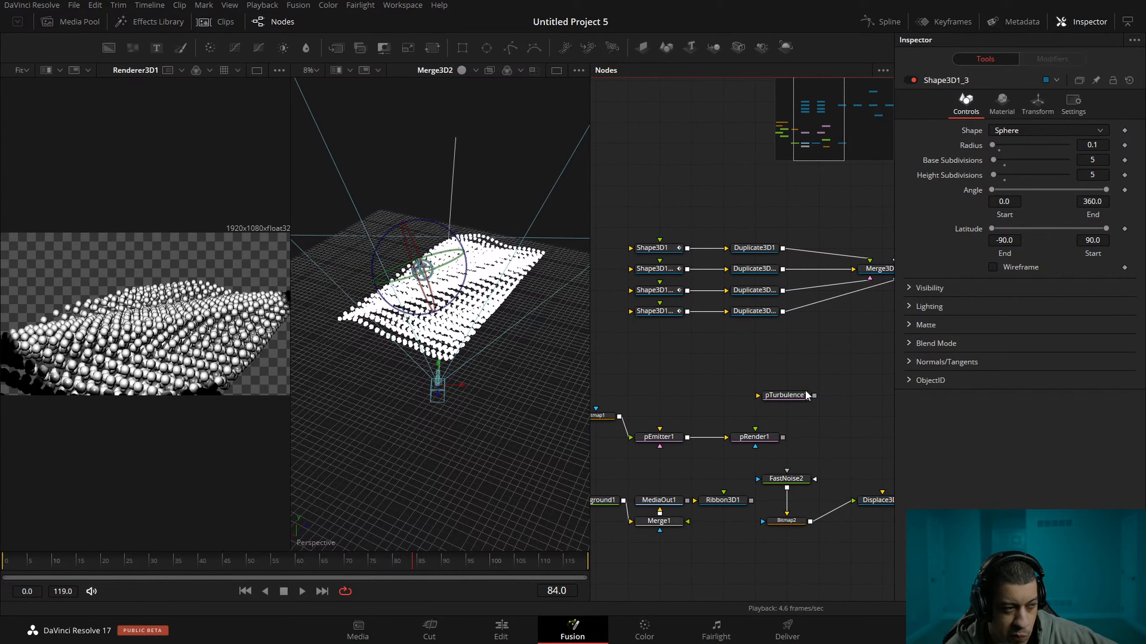
pyautogui.moveTo(327, 563); pyautogui.dragTo(372, 559)
pyautogui.moveTo(444, 414); pyautogui.dragTo(503, 417)
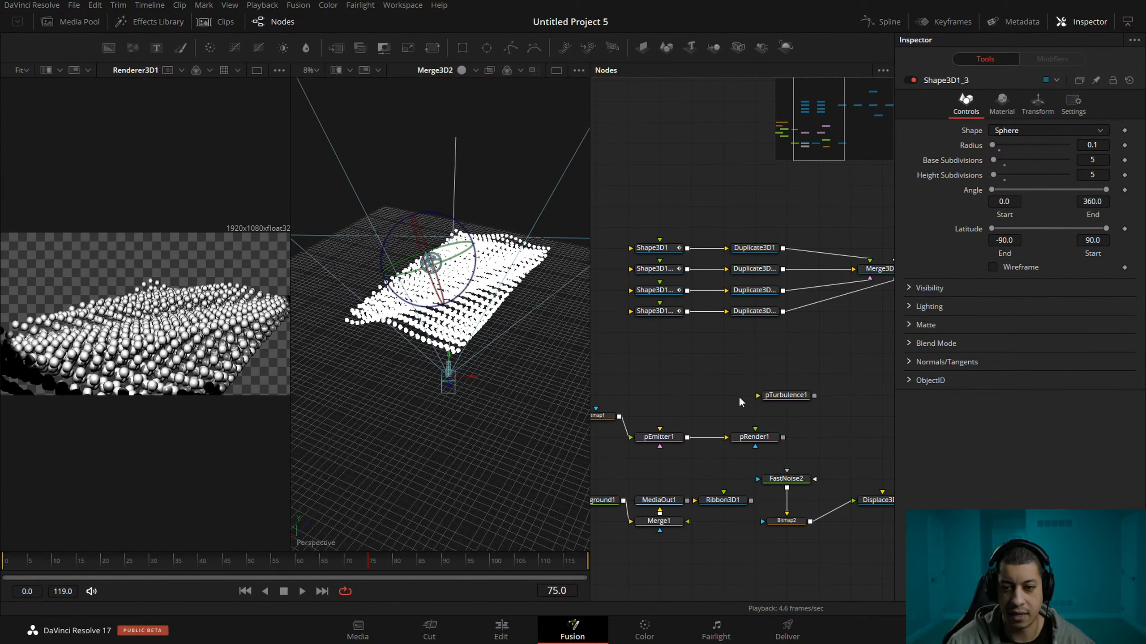